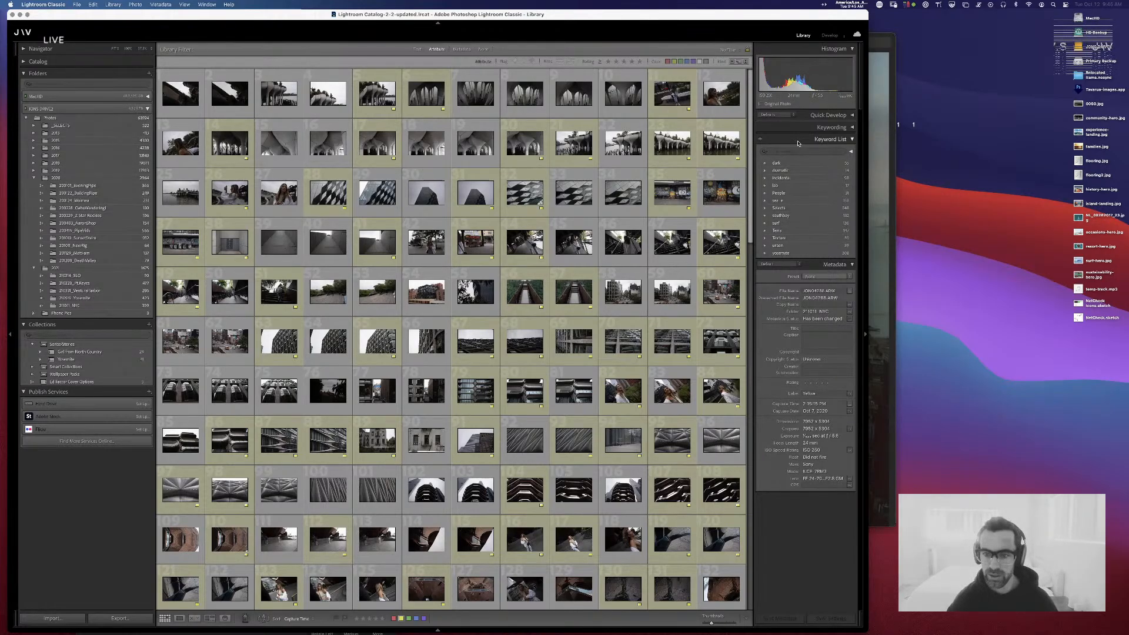
- Look through the New York photos in the library grid, checking which ones carry a yellow label
{"action": "left_click_drag", "start_coordinate": [750, 160], "coordinate": [683, 499]}
{"action": "scroll", "coordinate": [683, 503], "scroll_direction": "down", "scroll_amount": 2}
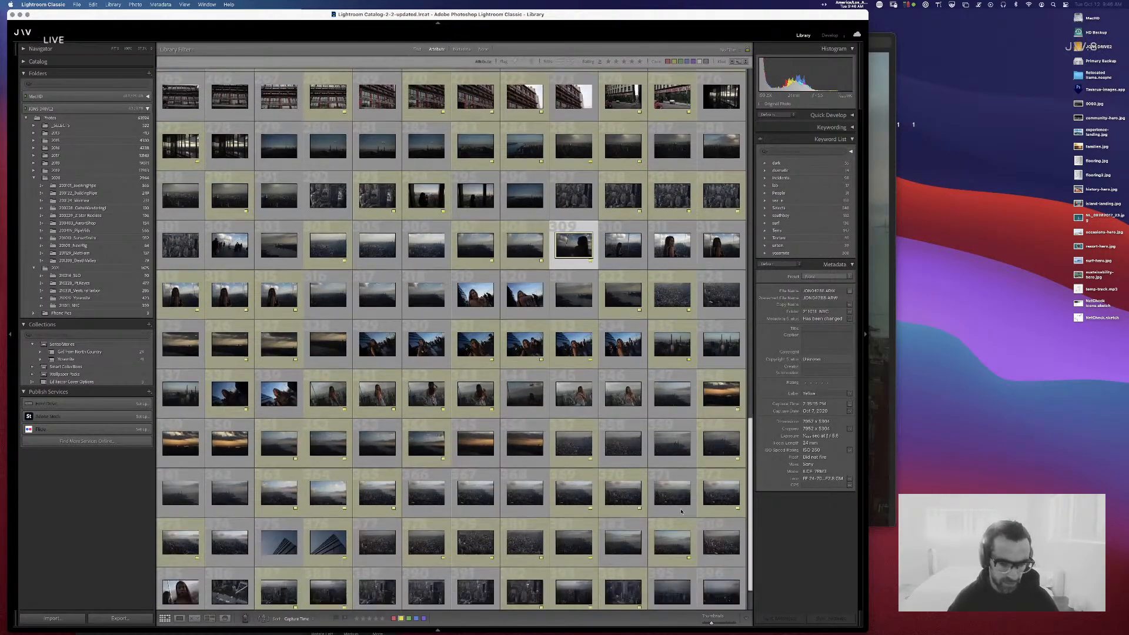
{"action": "scroll", "coordinate": [679, 518], "scroll_direction": "down", "scroll_amount": 3}
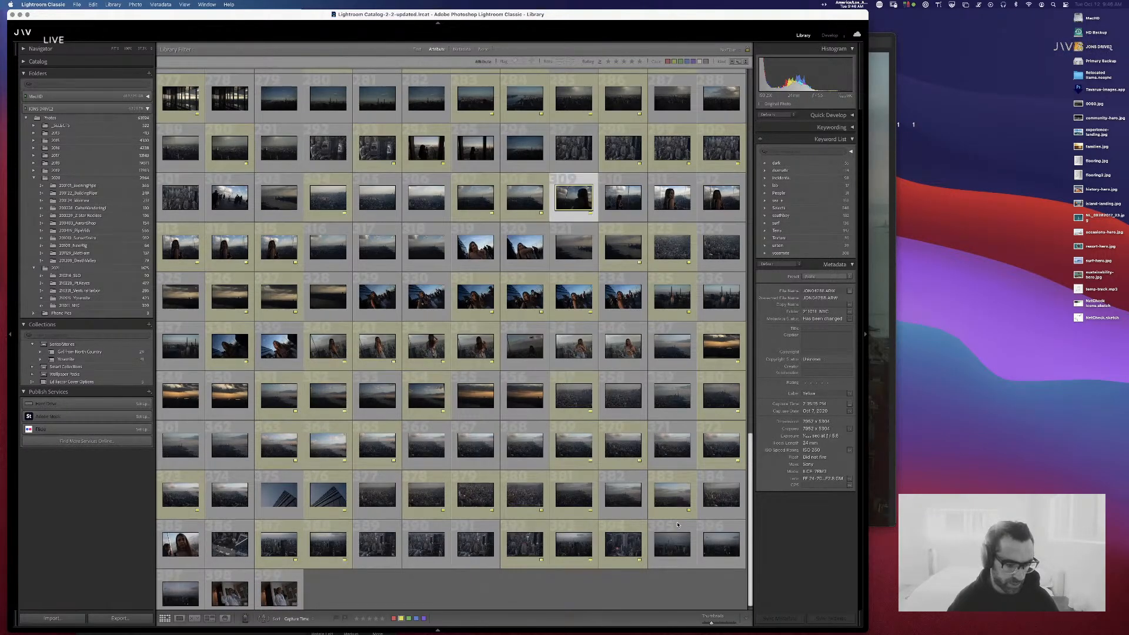
{"action": "scroll", "coordinate": [682, 500], "scroll_direction": "up", "scroll_amount": 2}
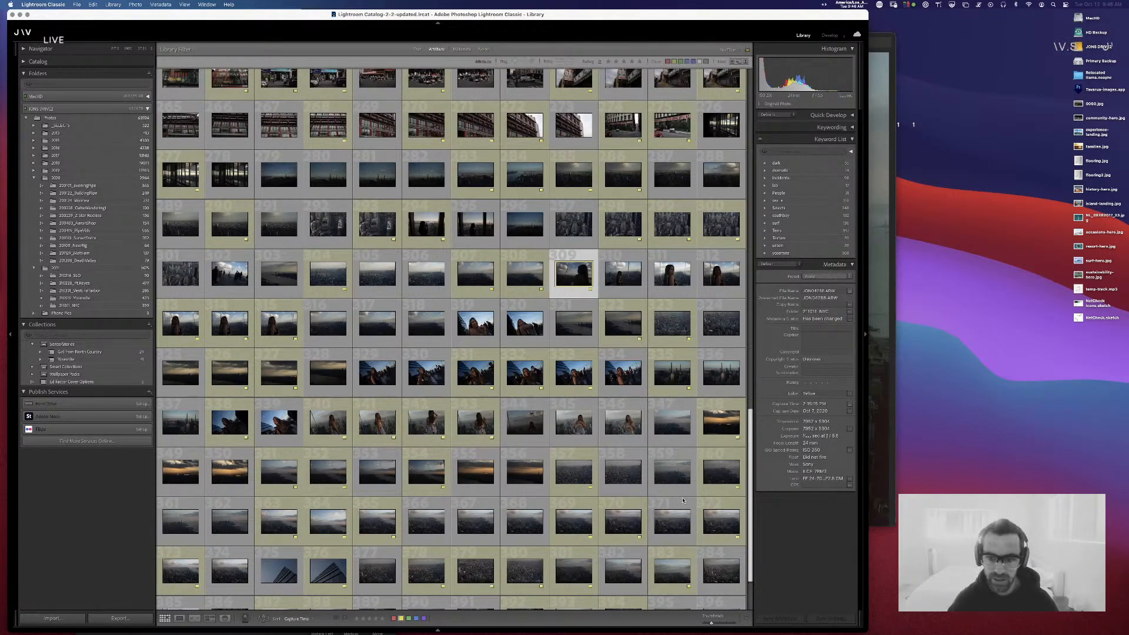
{"action": "scroll", "coordinate": [684, 488], "scroll_direction": "up", "scroll_amount": 4}
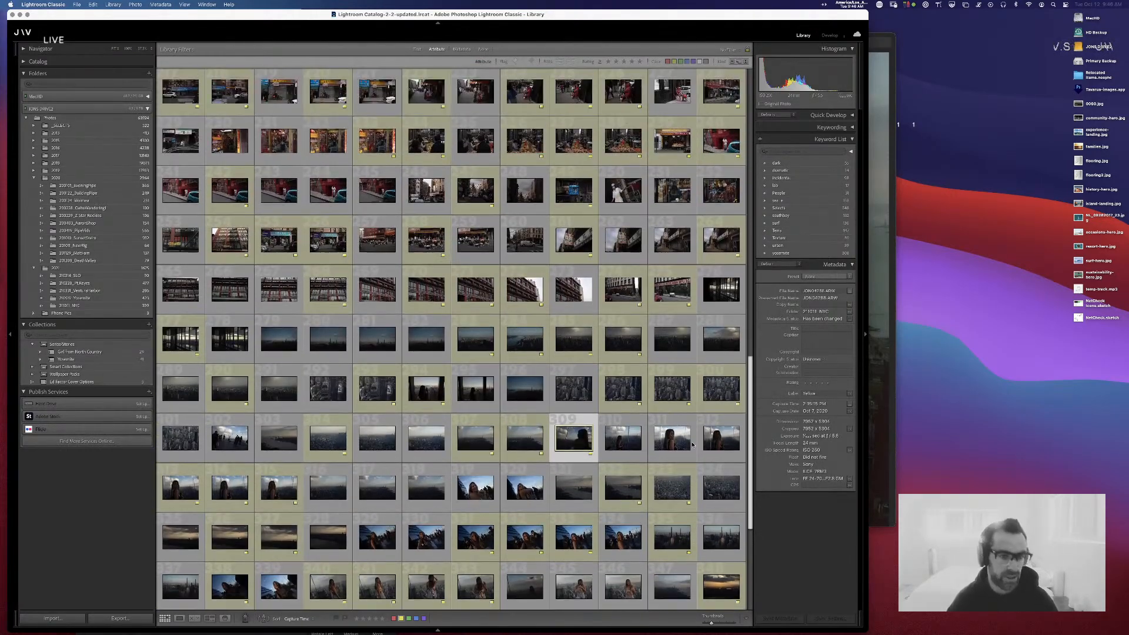
{"action": "scroll", "coordinate": [694, 411], "scroll_direction": "up", "scroll_amount": 5}
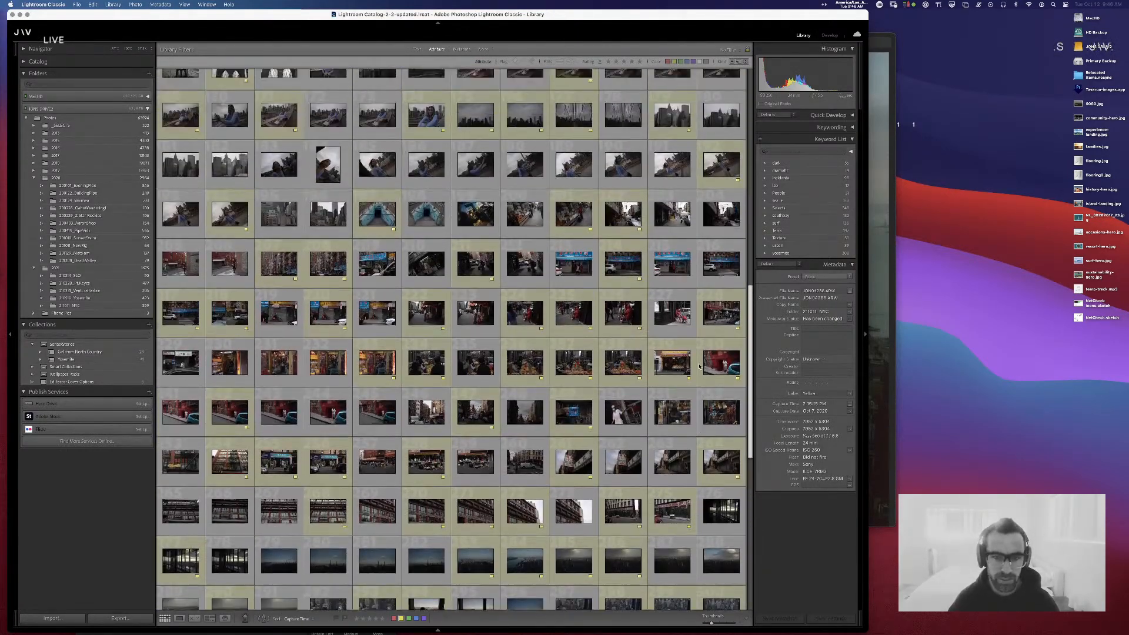
{"action": "scroll", "coordinate": [699, 366], "scroll_direction": "up", "scroll_amount": 6}
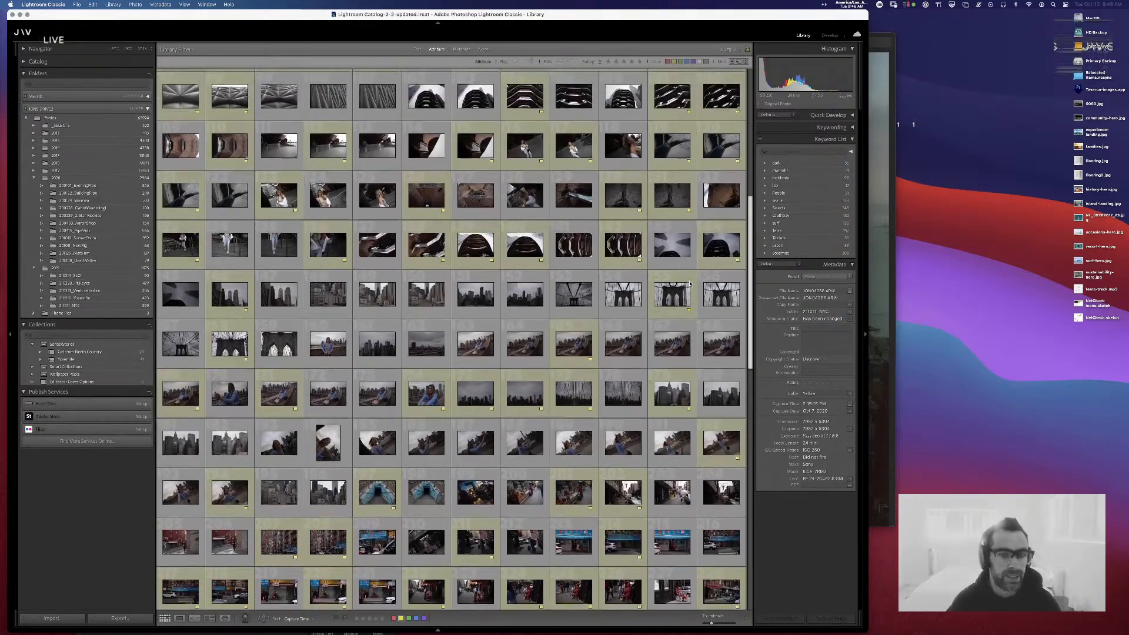
{"action": "scroll", "coordinate": [691, 276], "scroll_direction": "up", "scroll_amount": 3}
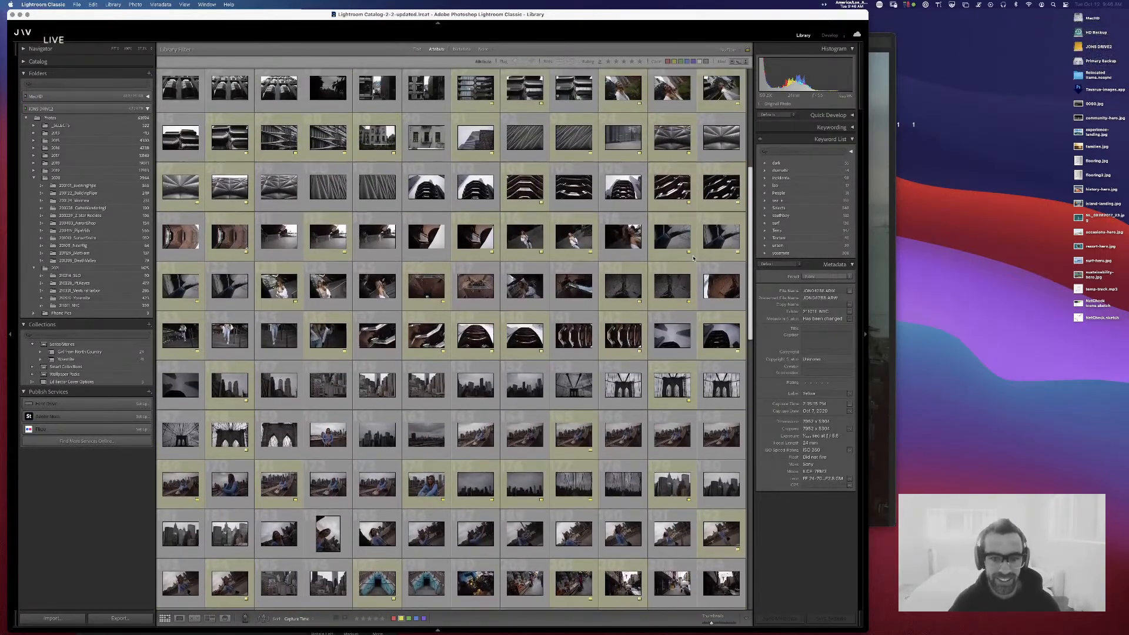
{"action": "scroll", "coordinate": [694, 258], "scroll_direction": "up", "scroll_amount": 7}
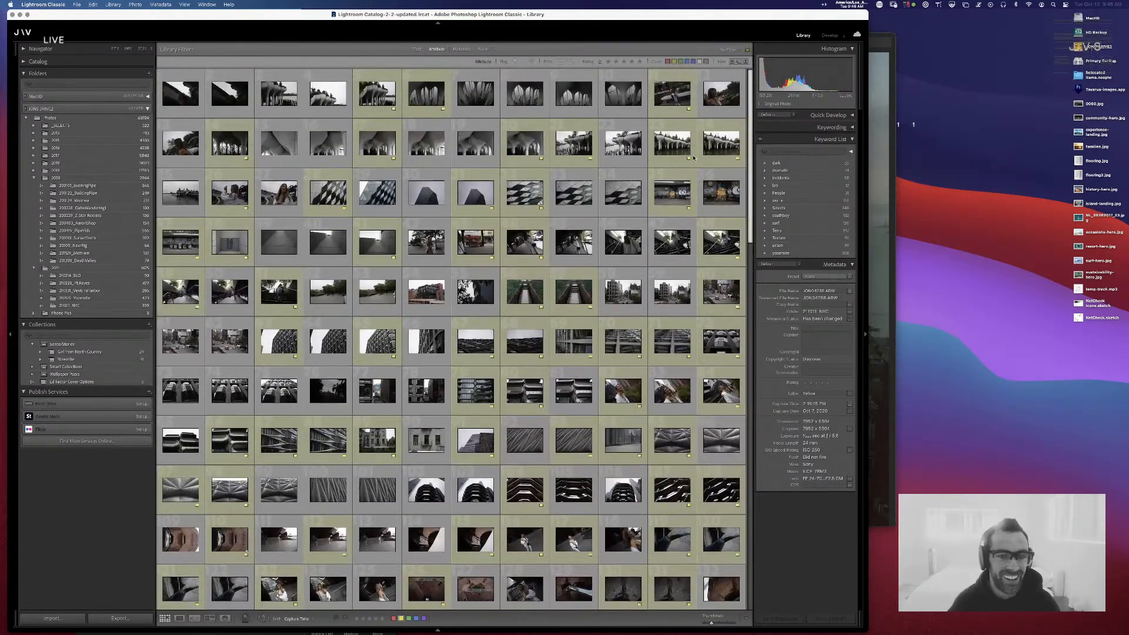
{"action": "scroll", "coordinate": [697, 176], "scroll_direction": "down", "scroll_amount": 4}
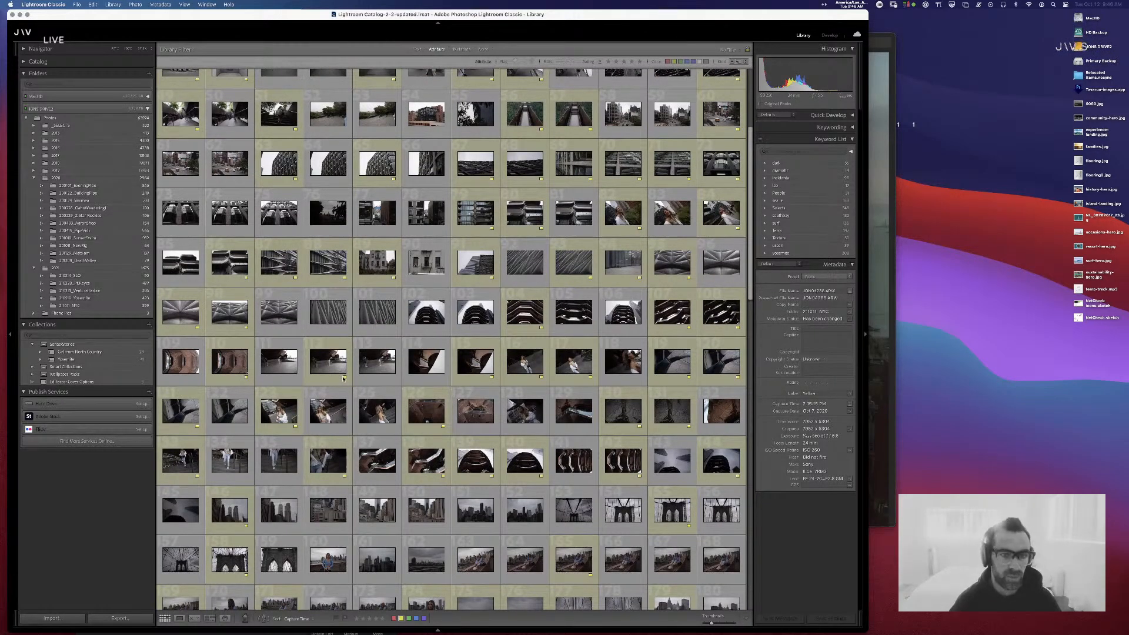
- Select all the yellow-labelled photos and add one more city street photo to the selection
{"action": "left_click", "coordinate": [675, 62]}
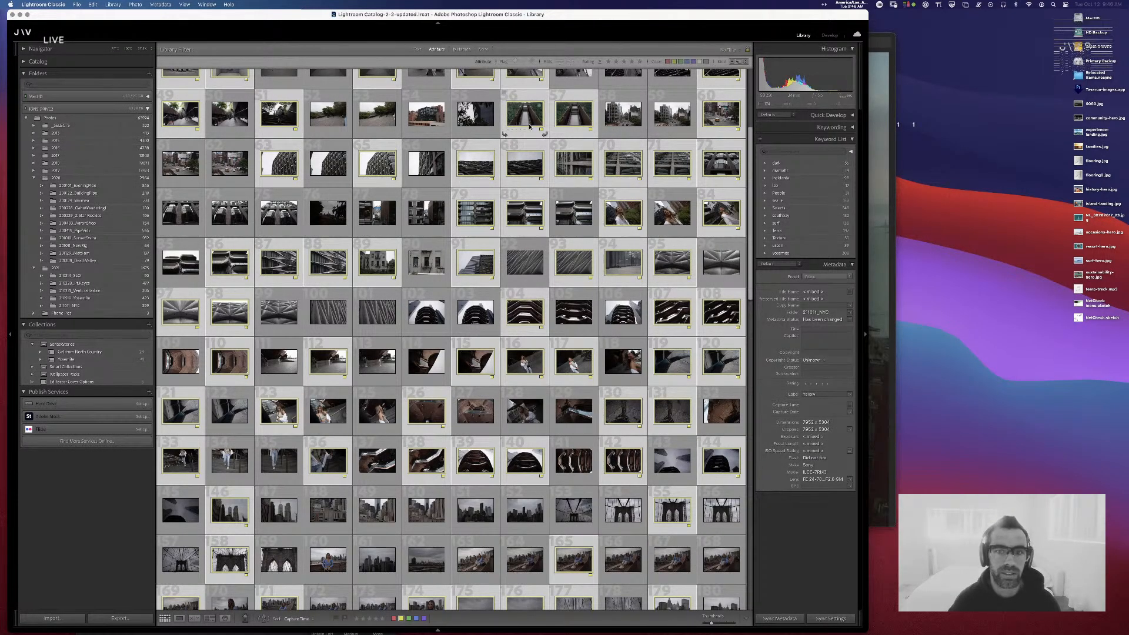
{"action": "left_click", "coordinate": [627, 114], "text": "super"}
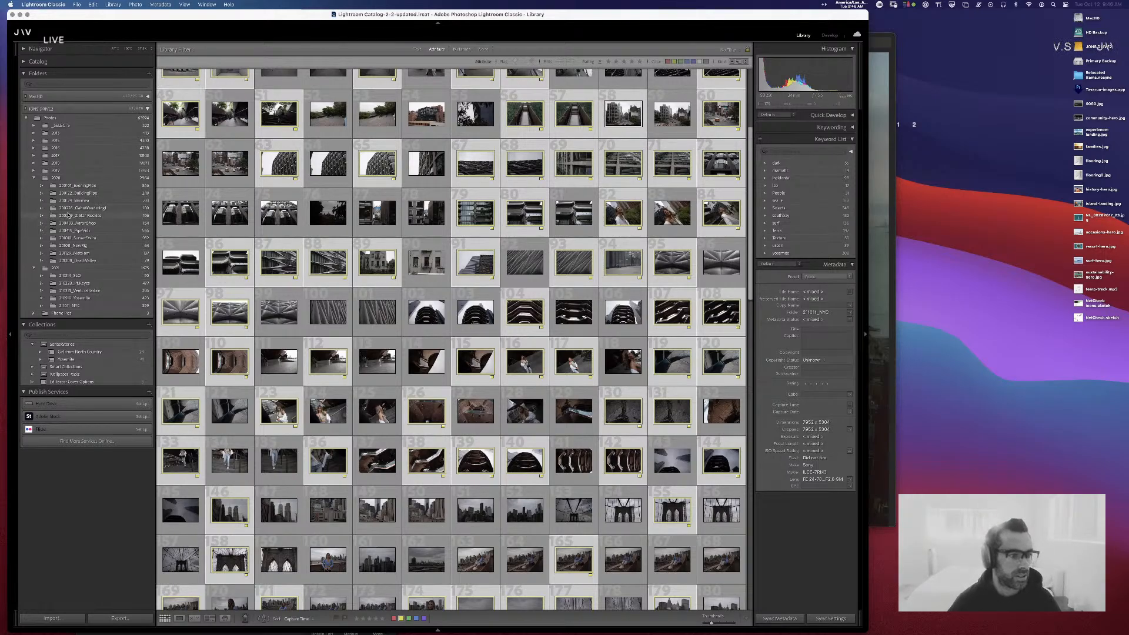
- Check the surf photo folder, then open the NYC folder in the library grid
{"action": "left_click", "coordinate": [74, 193]}
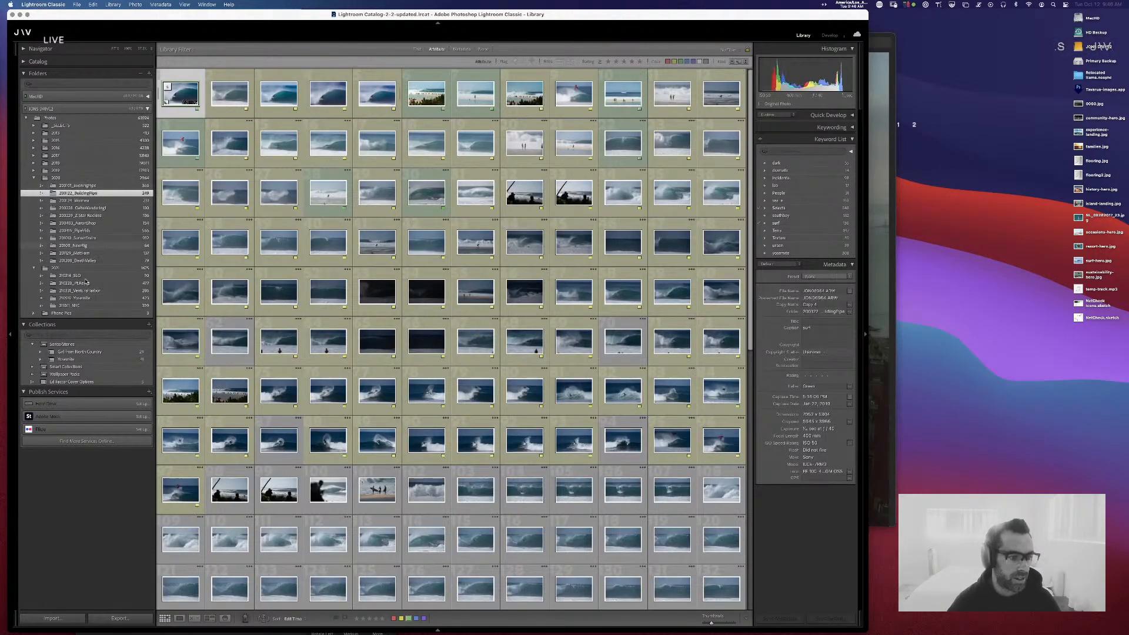
{"action": "left_click", "coordinate": [70, 305]}
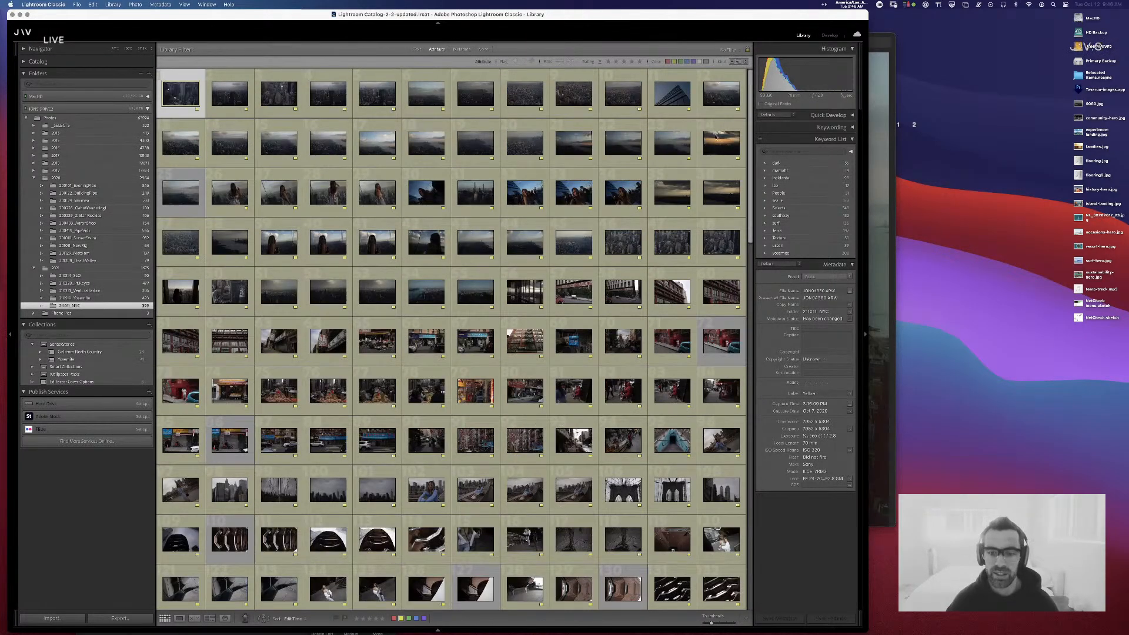
- Try filtering the NYC folder to yellow-labelled photos, then clear the filter
{"action": "left_click", "coordinate": [673, 62]}
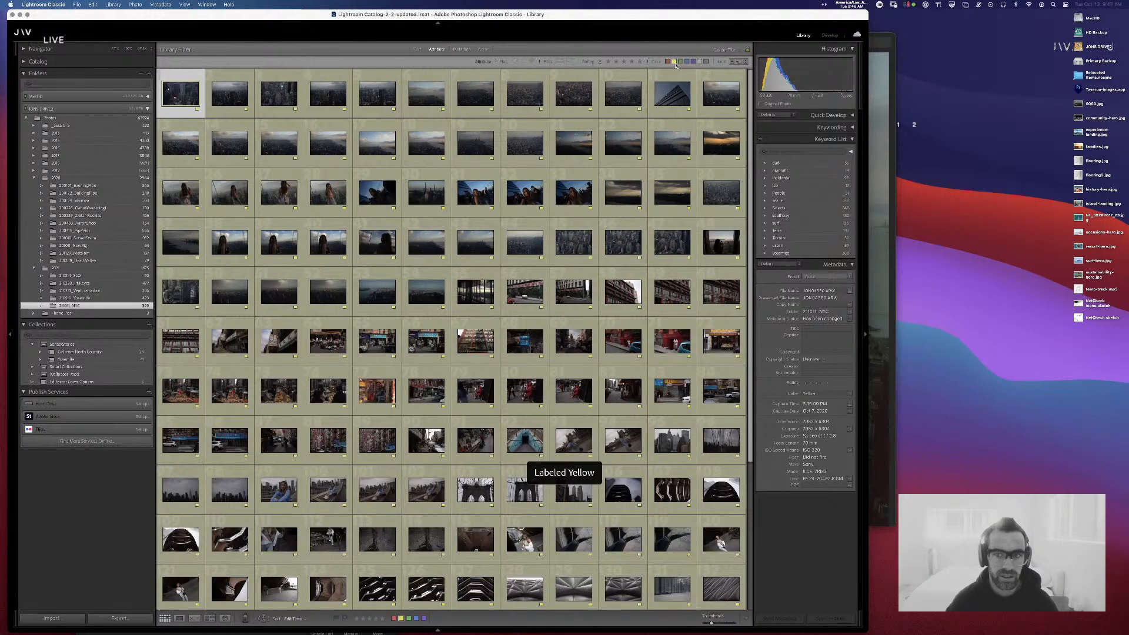
{"action": "left_click", "coordinate": [681, 61]}
{"action": "left_click", "coordinate": [681, 62]}
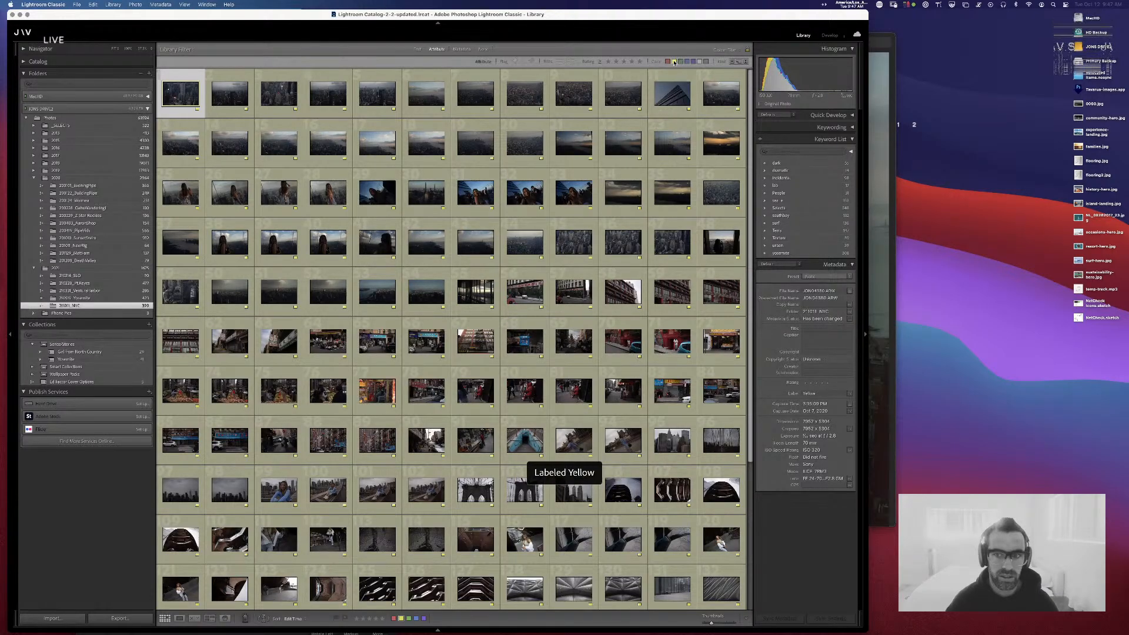
{"action": "left_click", "coordinate": [674, 62]}
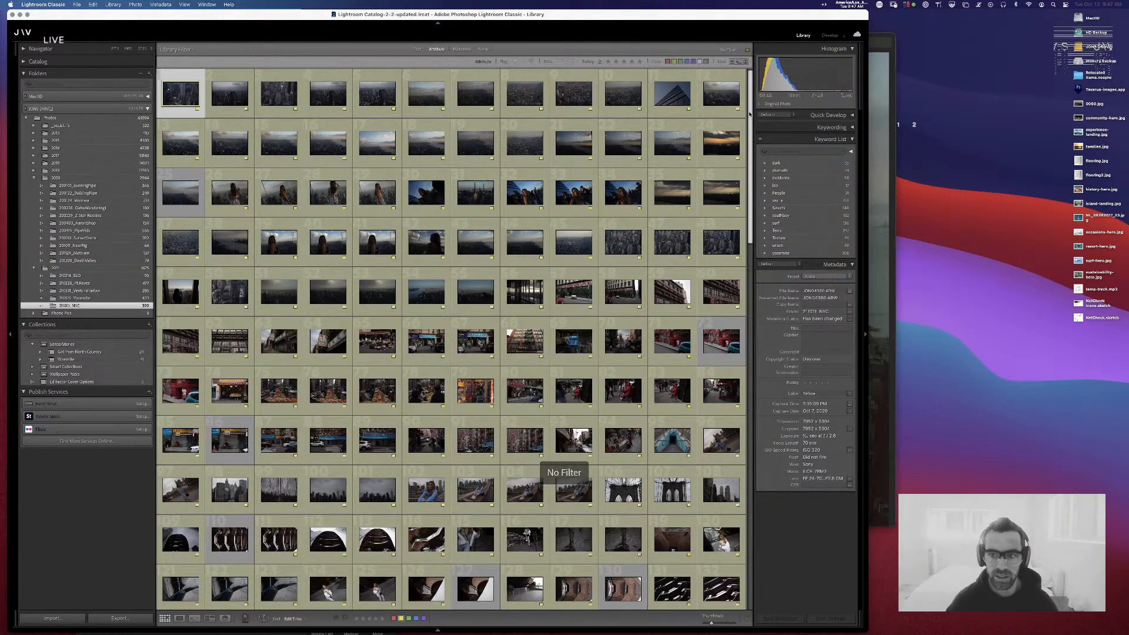
- Try sorting the NYC photos by Added Order, then sort them by Capture Time
{"action": "scroll", "coordinate": [722, 438], "scroll_direction": "down", "scroll_amount": 5}
{"action": "scroll", "coordinate": [722, 438], "scroll_direction": "up", "scroll_amount": 5}
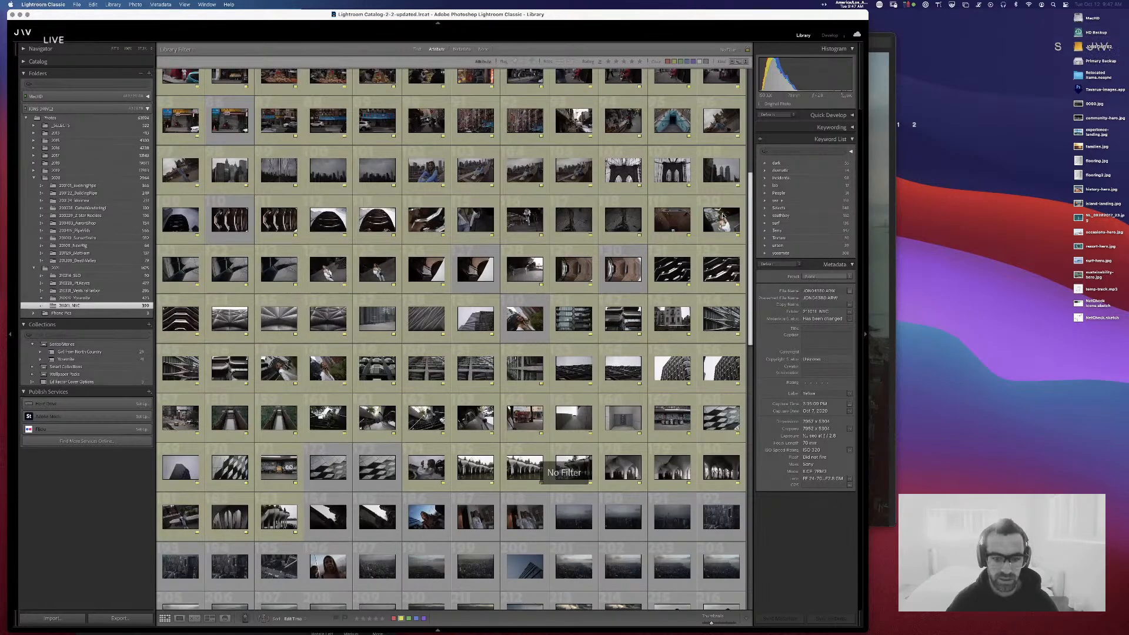
{"action": "left_click", "coordinate": [298, 619]}
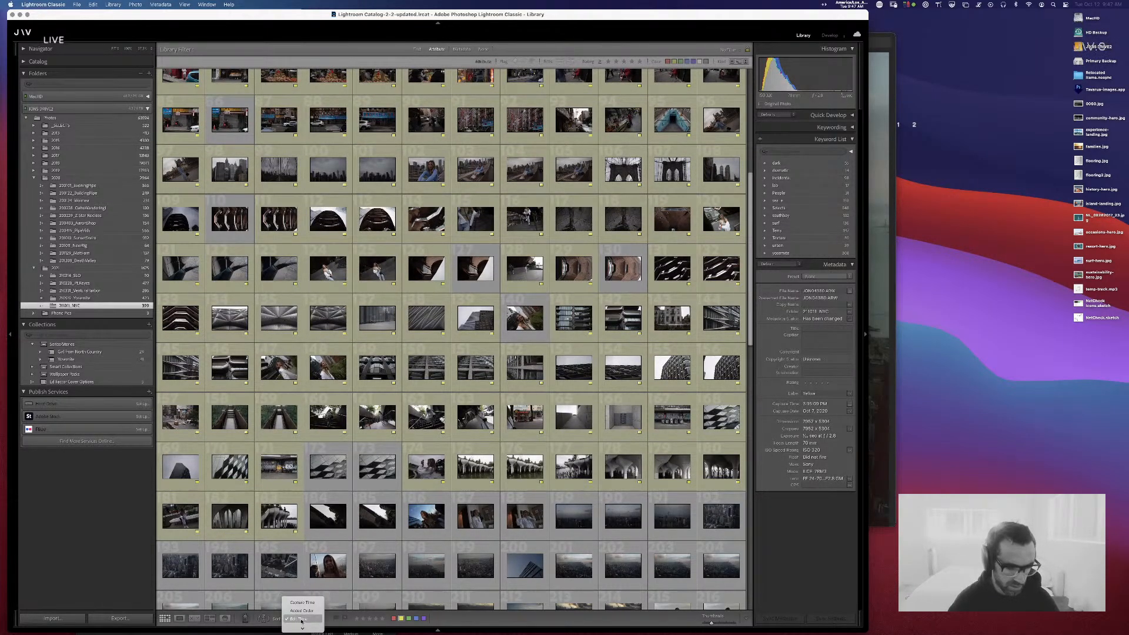
{"action": "mouse_move", "coordinate": [307, 628]}
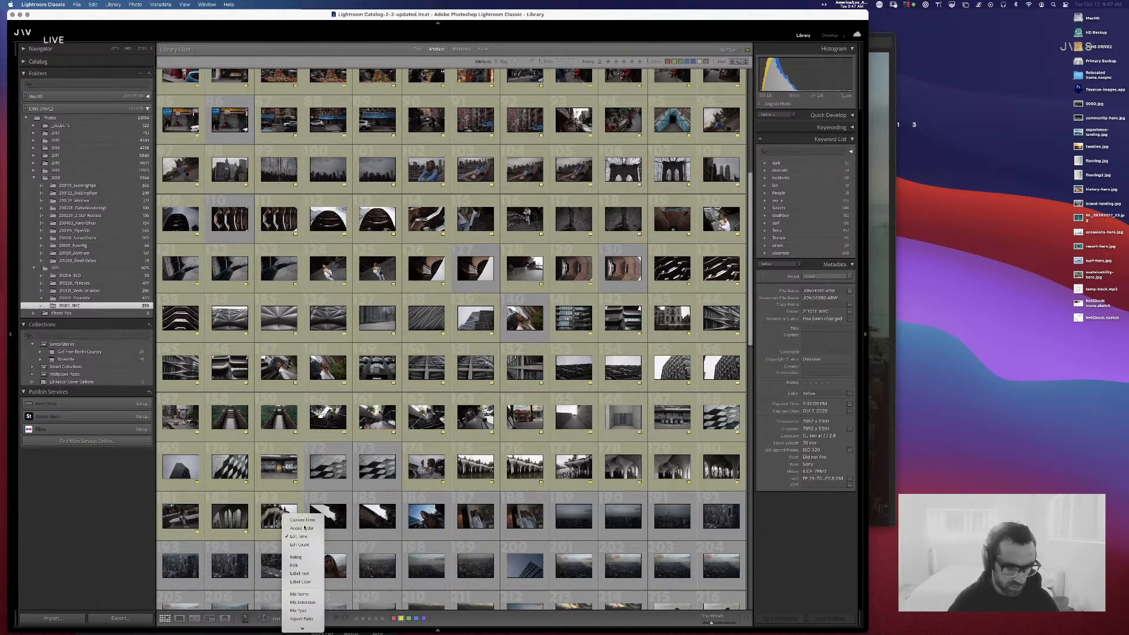
{"action": "left_click", "coordinate": [302, 528]}
{"action": "left_click", "coordinate": [297, 619]}
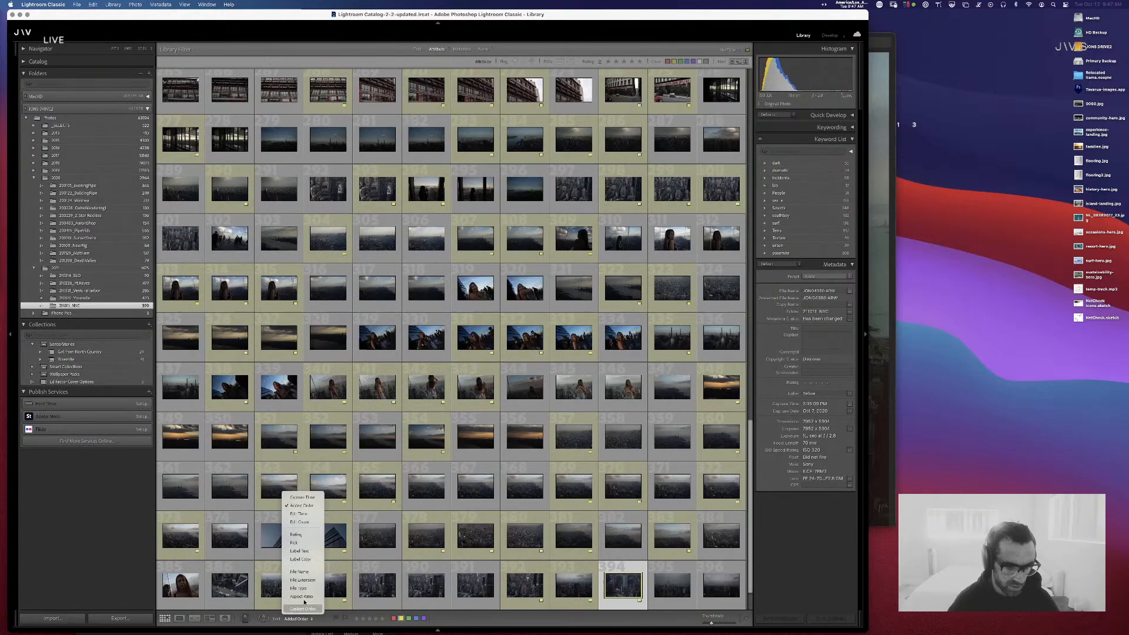
{"action": "left_click", "coordinate": [302, 498]}
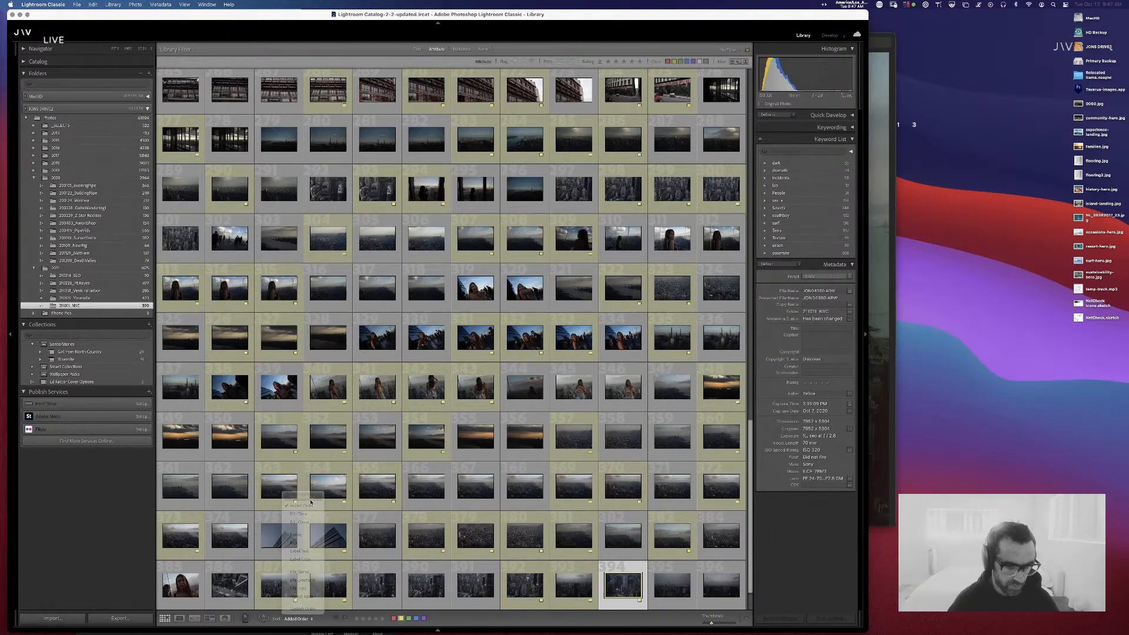
- Filter the NYC folder to yellow-labelled photos and open the aerial city shot JON04365.ARW in the Develop module
{"action": "left_click", "coordinate": [674, 62]}
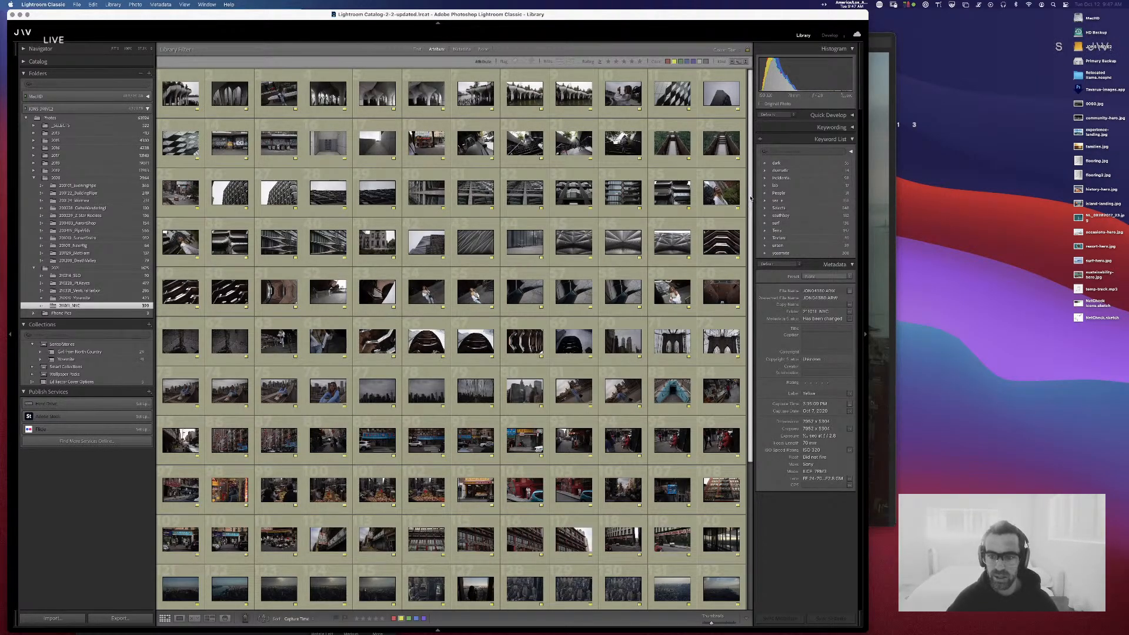
{"action": "left_click_drag", "start_coordinate": [748, 197], "coordinate": [725, 387]}
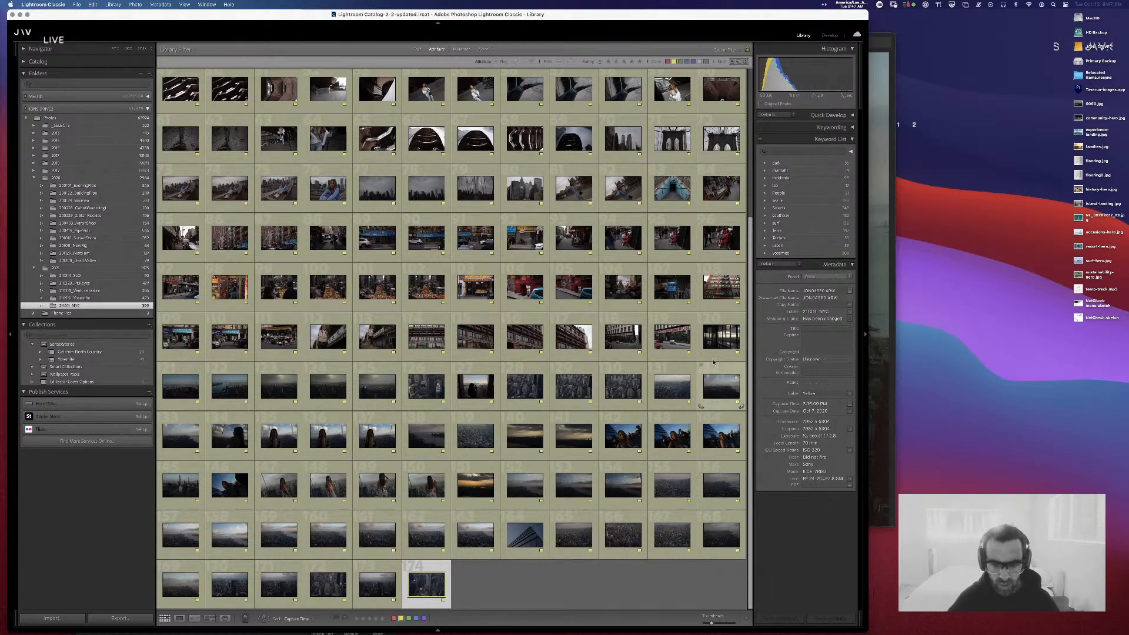
{"action": "double_click", "coordinate": [617, 534]}
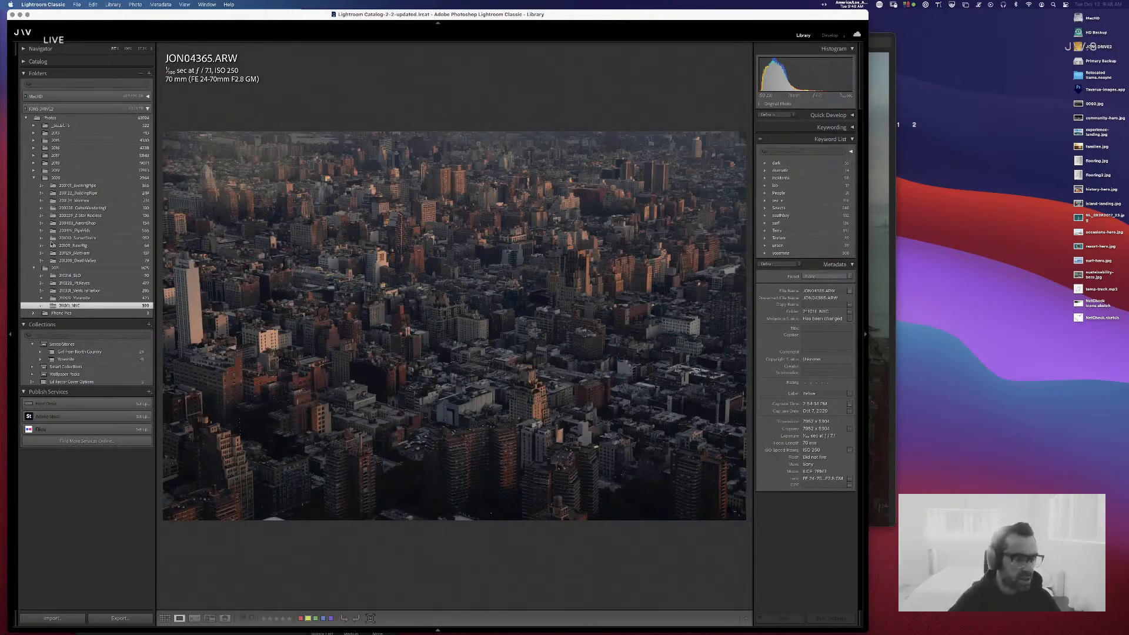
{"action": "key", "text": "d"}
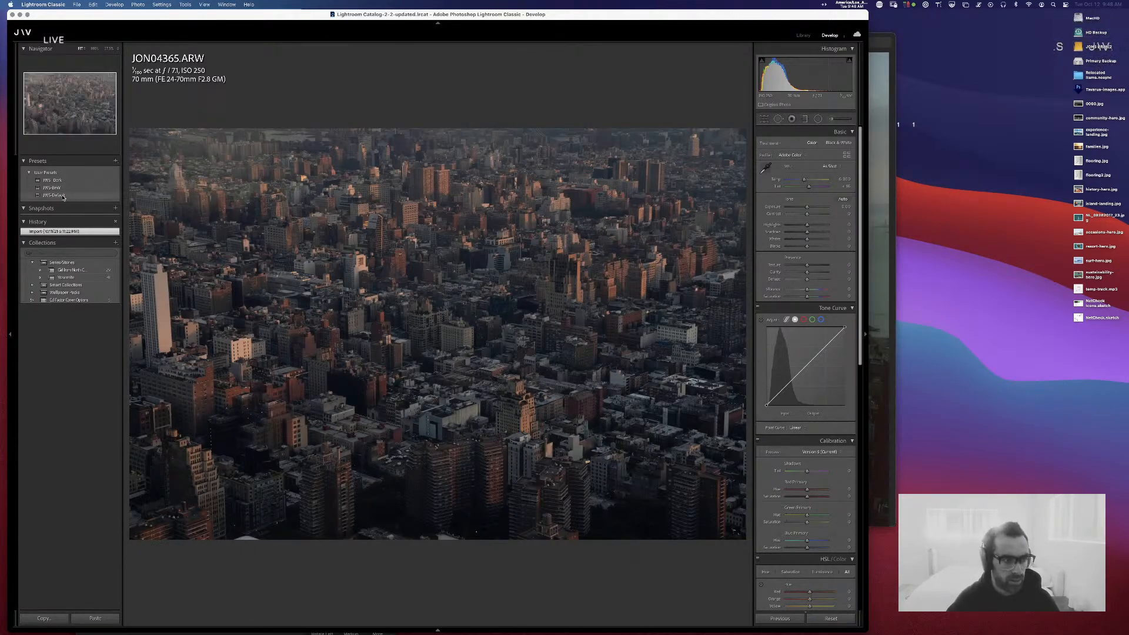
- Apply the Default user preset to the aerial city photo and undo the black clipping adjustment
{"action": "left_click", "coordinate": [63, 196]}
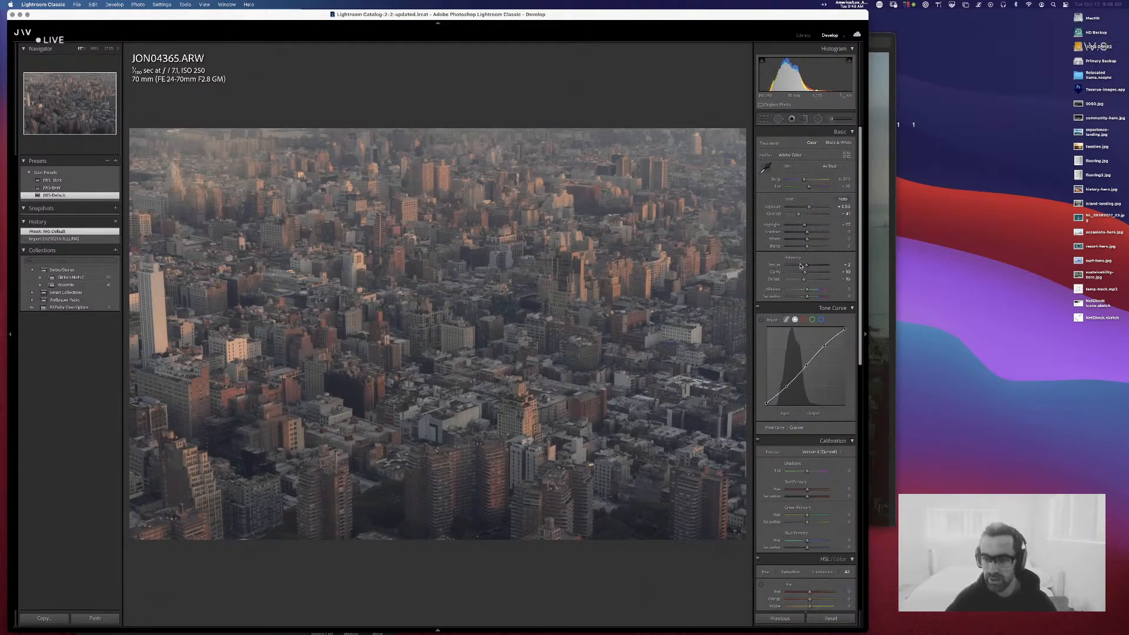
{"action": "key", "text": "super+z"}
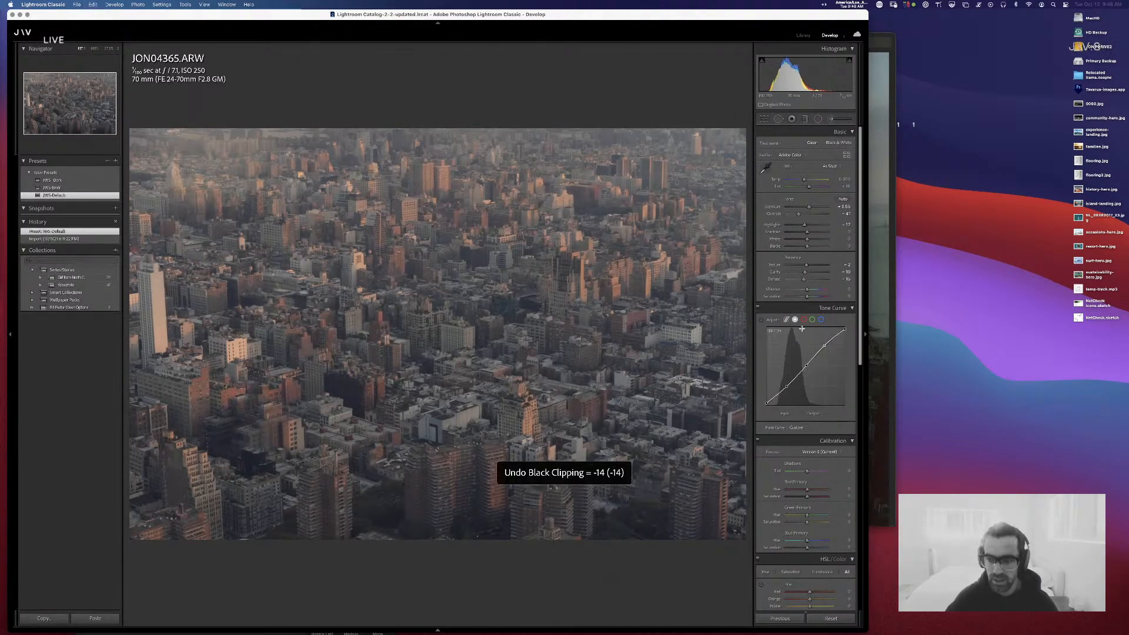
- Lower the darks and raise the lights on the parametric tone curve, reduce exposure, and adjust shadows and whites
{"action": "left_click", "coordinate": [786, 320]}
{"action": "left_click_drag", "start_coordinate": [788, 384], "coordinate": [787, 389]}
{"action": "left_click_drag", "start_coordinate": [820, 353], "coordinate": [802, 371]}
{"action": "left_click_drag", "start_coordinate": [809, 206], "coordinate": [812, 240]}
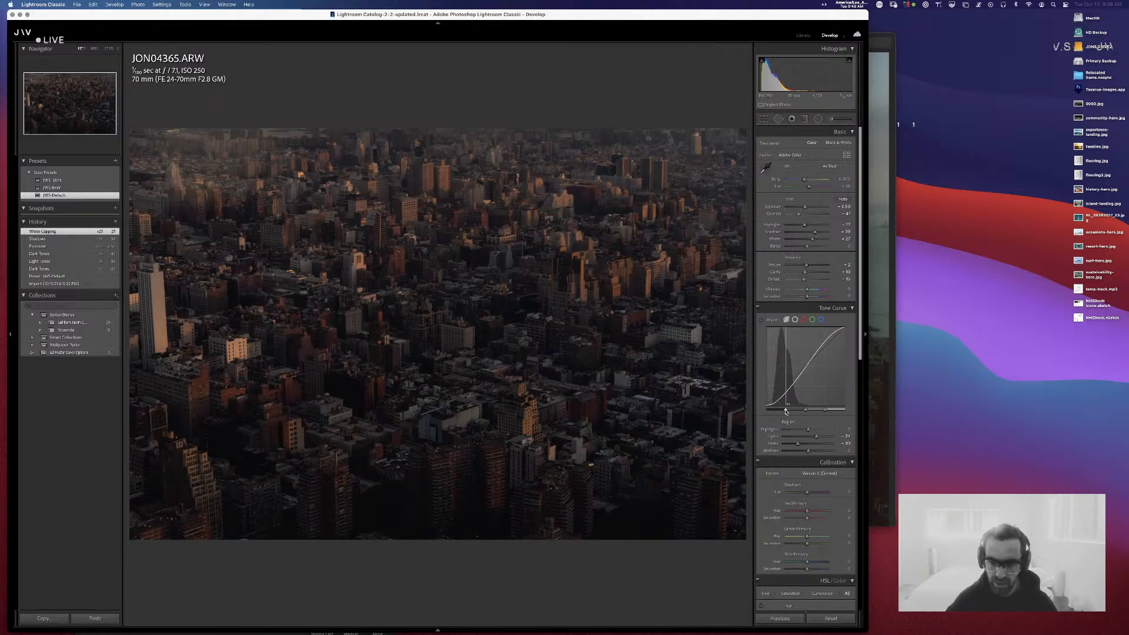
- Shift the tone curve's shadow, midtone and highlight split points towards the shadows and raise the curve's highlights
{"action": "mouse_move", "coordinate": [785, 411]}
{"action": "left_mouse_down"}
{"action": "mouse_move", "coordinate": [798, 411]}
{"action": "mouse_move", "coordinate": [784, 416]}
{"action": "left_mouse_up"}
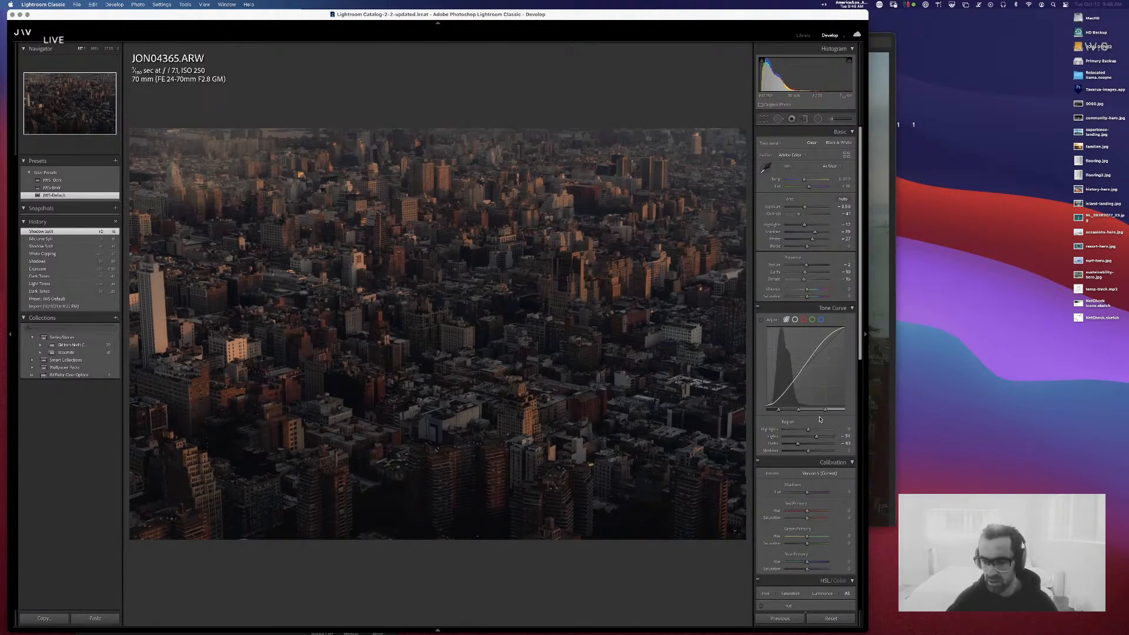
{"action": "left_click_drag", "start_coordinate": [825, 412], "coordinate": [819, 412]}
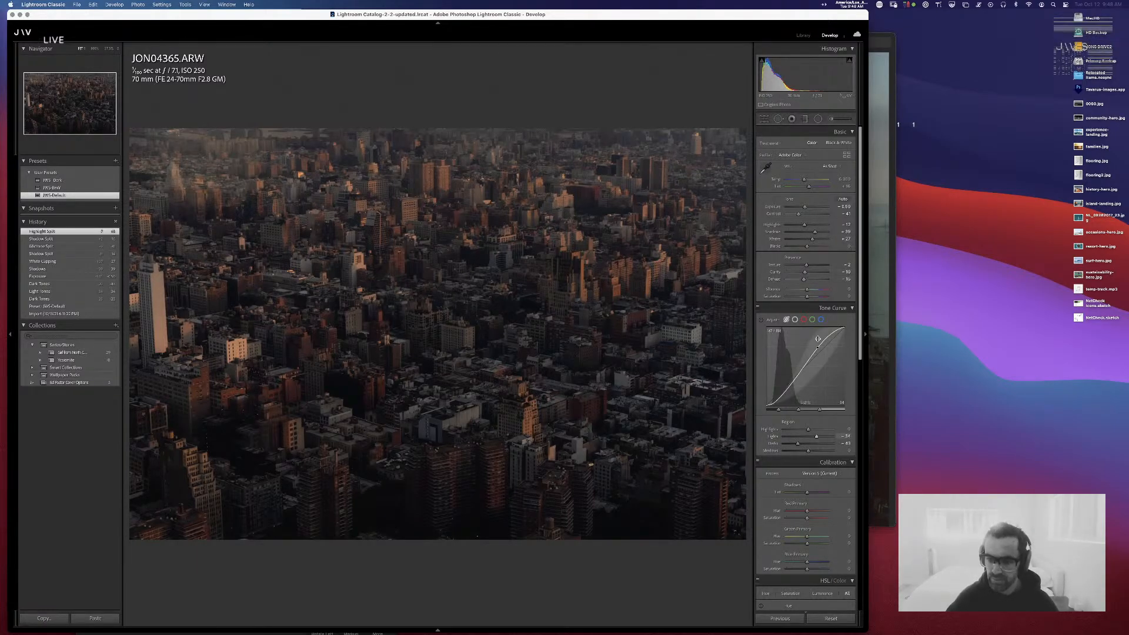
{"action": "left_click_drag", "start_coordinate": [808, 429], "coordinate": [814, 431]}
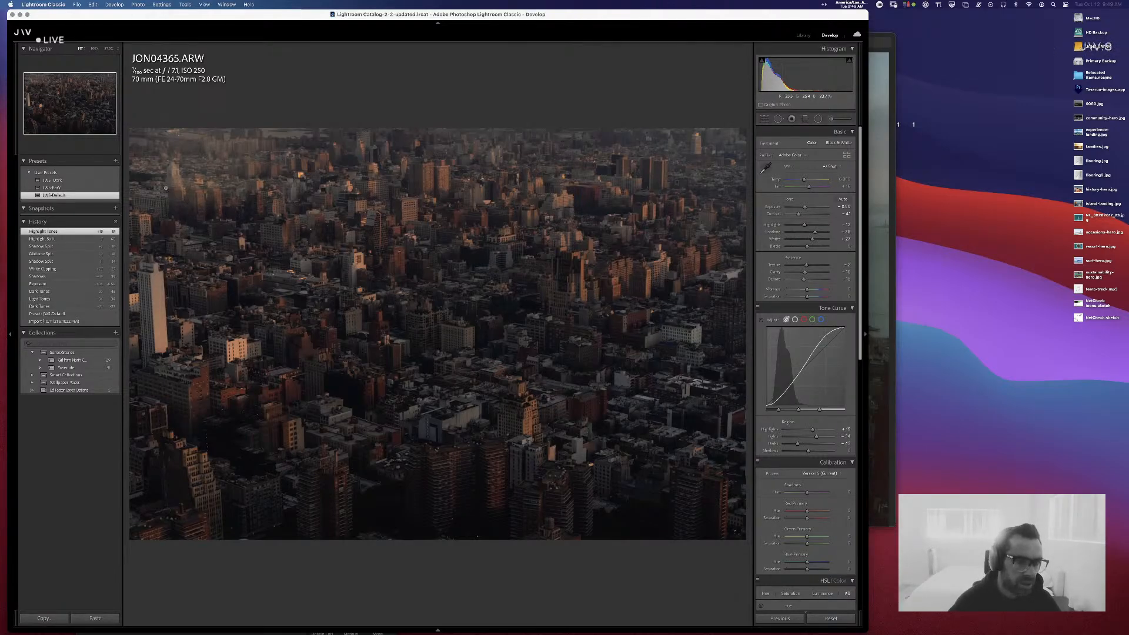
- Inspect the hazy distant buildings and the dark foreground buildings of the city photo up close
{"action": "left_click", "coordinate": [259, 183]}
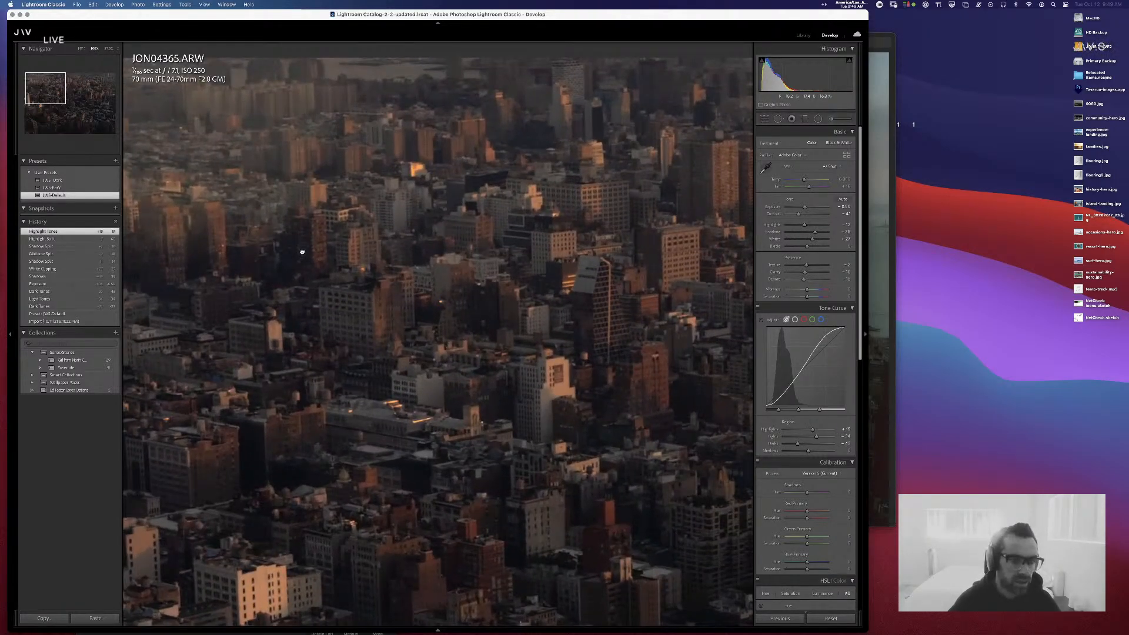
{"action": "left_click_drag", "start_coordinate": [303, 247], "coordinate": [297, 222]}
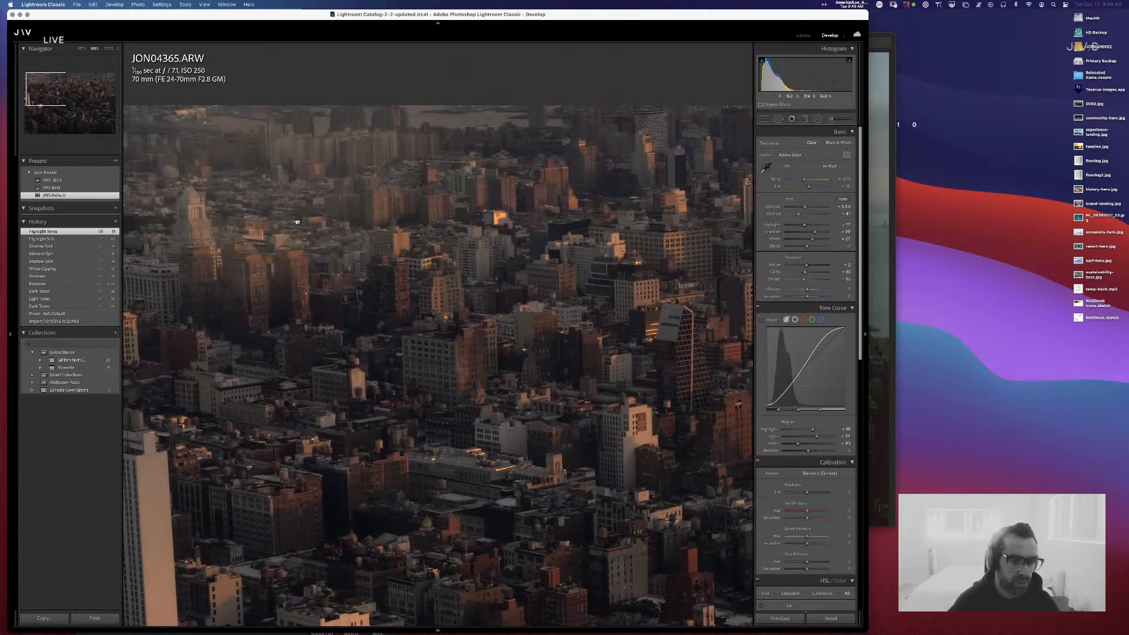
{"action": "left_click", "coordinate": [404, 224]}
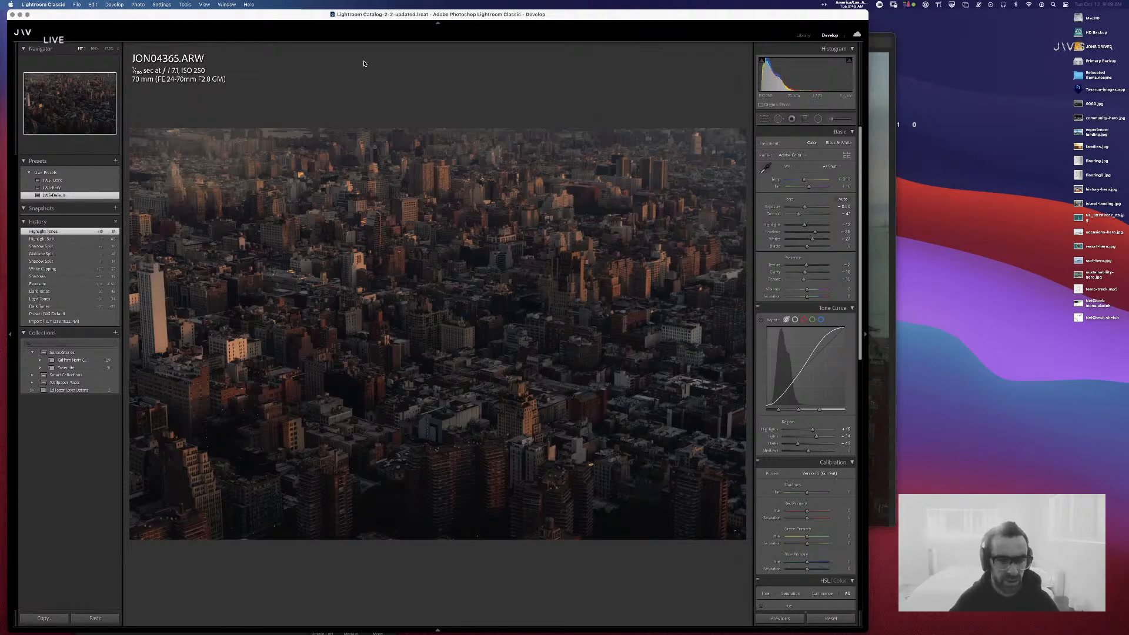
{"action": "left_click", "coordinate": [597, 447]}
{"action": "left_click_drag", "start_coordinate": [589, 471], "coordinate": [594, 355]}
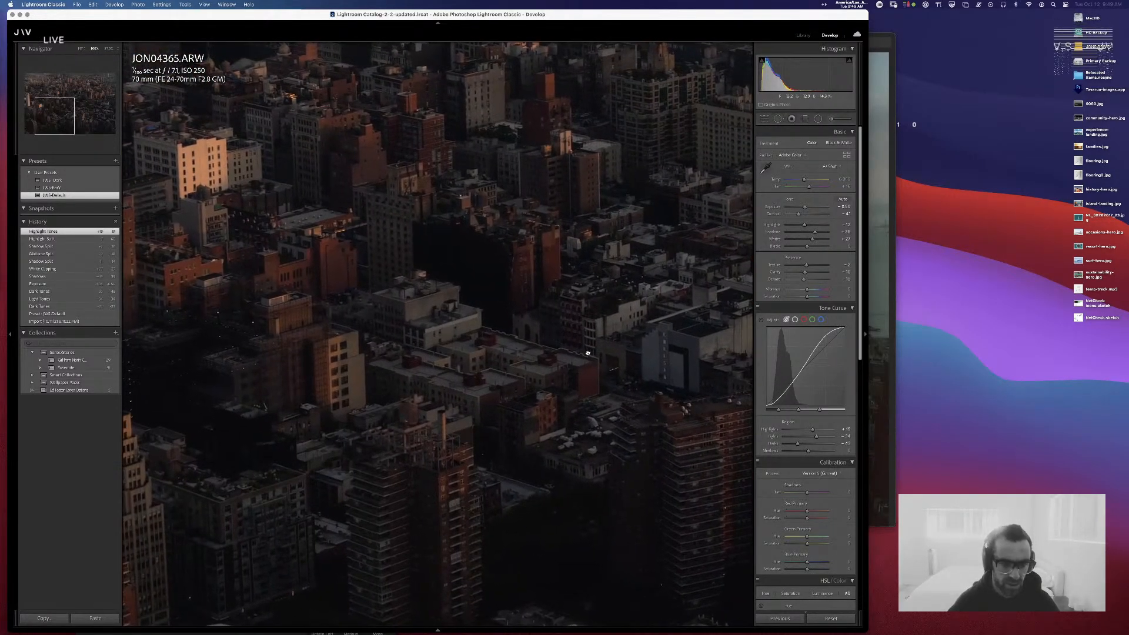
- Shift the city photo's tint slightly towards green, adjust the blacks, lower contrast and exposure, and raise the highlights
{"action": "left_click_drag", "start_coordinate": [147, 308], "coordinate": [504, 335]}
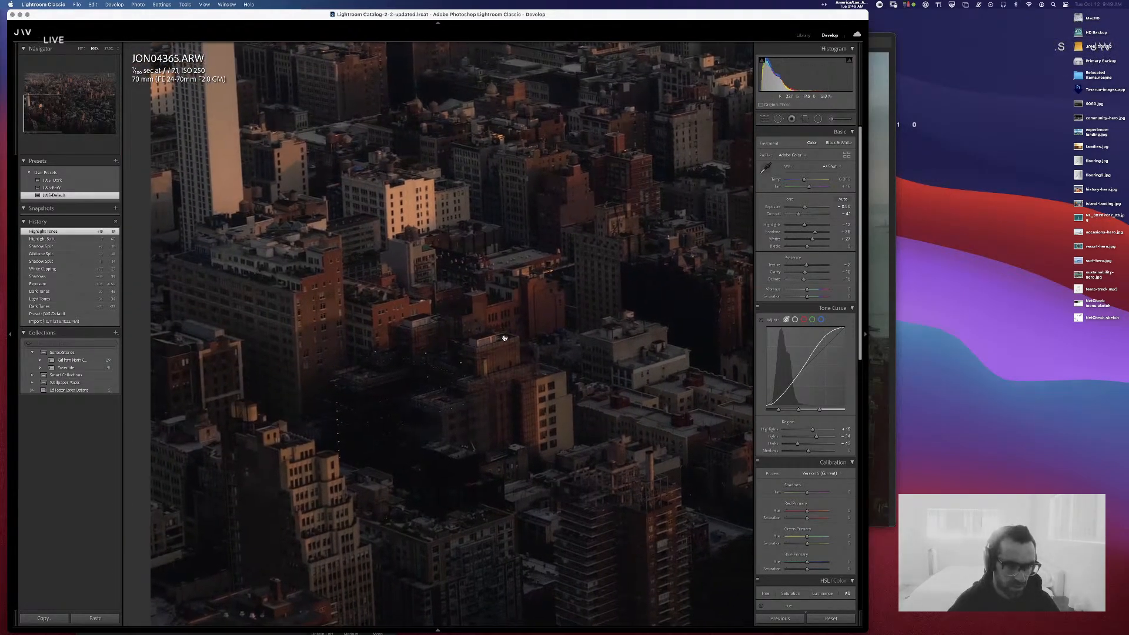
{"action": "left_click_drag", "start_coordinate": [464, 226], "coordinate": [509, 352]}
{"action": "left_click_drag", "start_coordinate": [530, 222], "coordinate": [529, 269]}
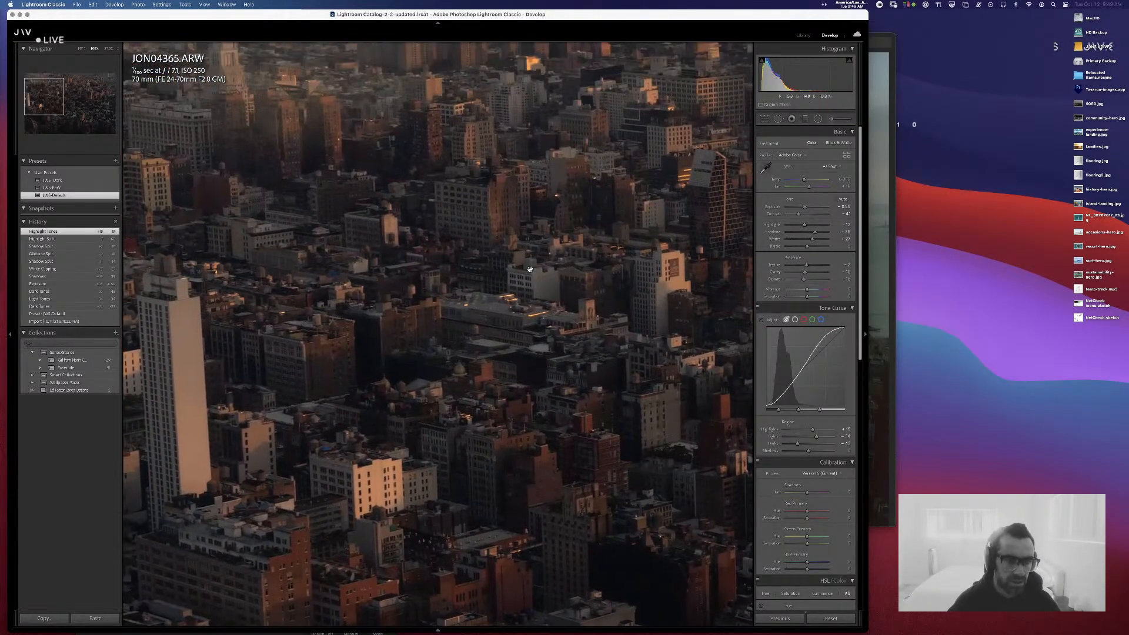
{"action": "left_click_drag", "start_coordinate": [553, 201], "coordinate": [573, 333]}
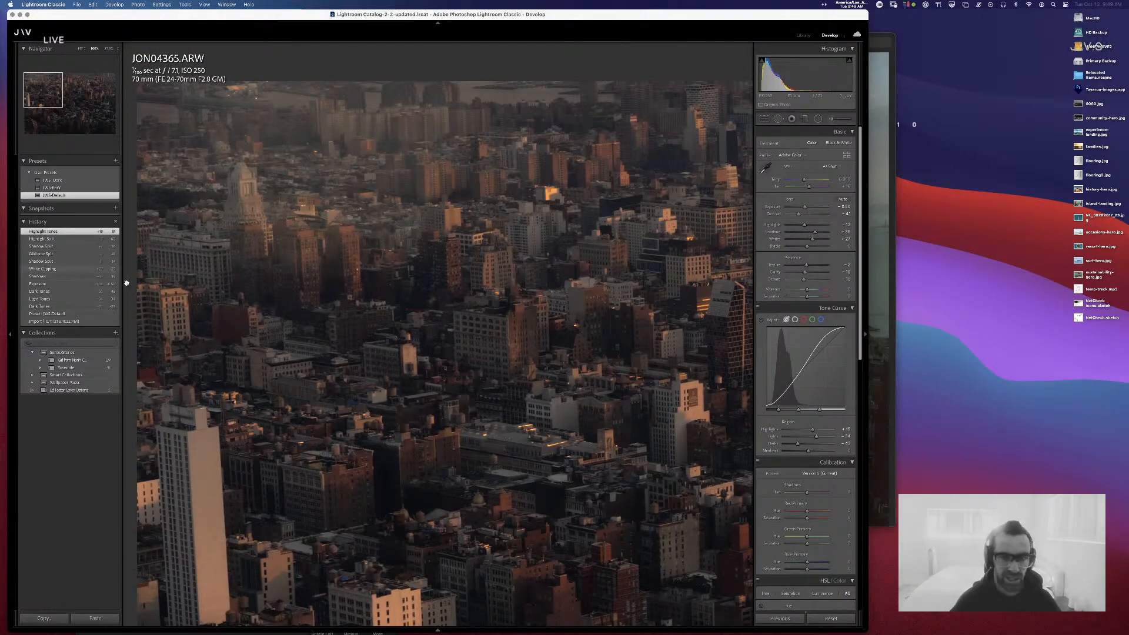
{"action": "left_click", "coordinate": [642, 292]}
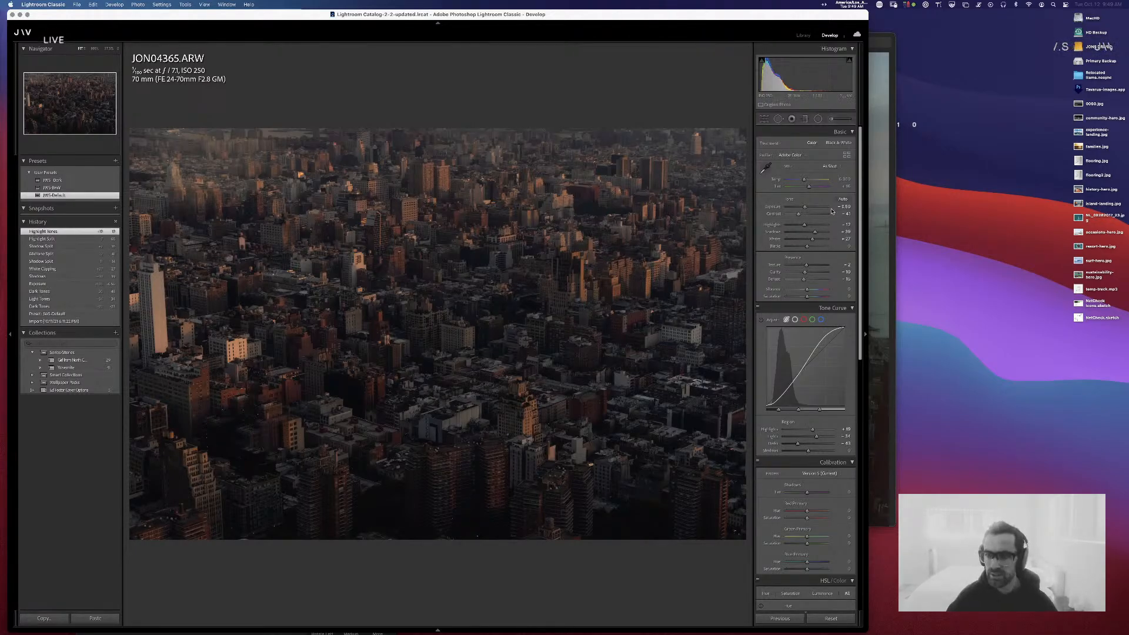
{"action": "left_click_drag", "start_coordinate": [809, 186], "coordinate": [804, 190]}
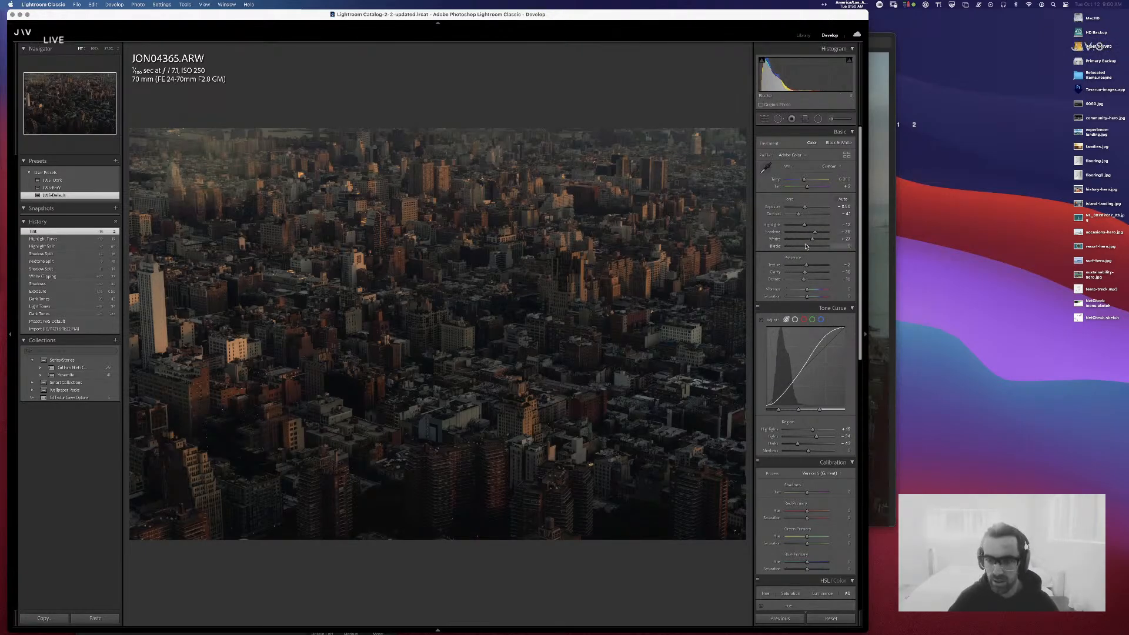
{"action": "mouse_move", "coordinate": [805, 246]}
{"action": "left_mouse_down"}
{"action": "mouse_move", "coordinate": [793, 214]}
{"action": "mouse_move", "coordinate": [800, 208]}
{"action": "mouse_move", "coordinate": [813, 227]}
{"action": "left_mouse_up"}
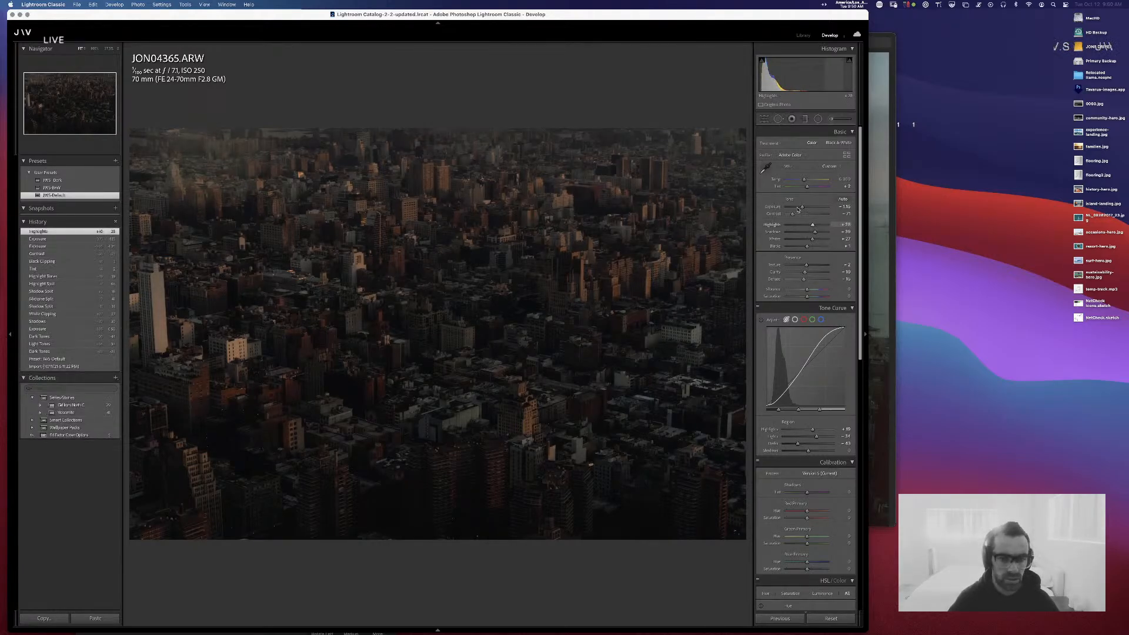
- Switch to Spotify and play the first track of the NØ-ISØ playlist
{"action": "key", "text": "super+Tab"}
{"action": "left_click", "coordinate": [739, 318]}
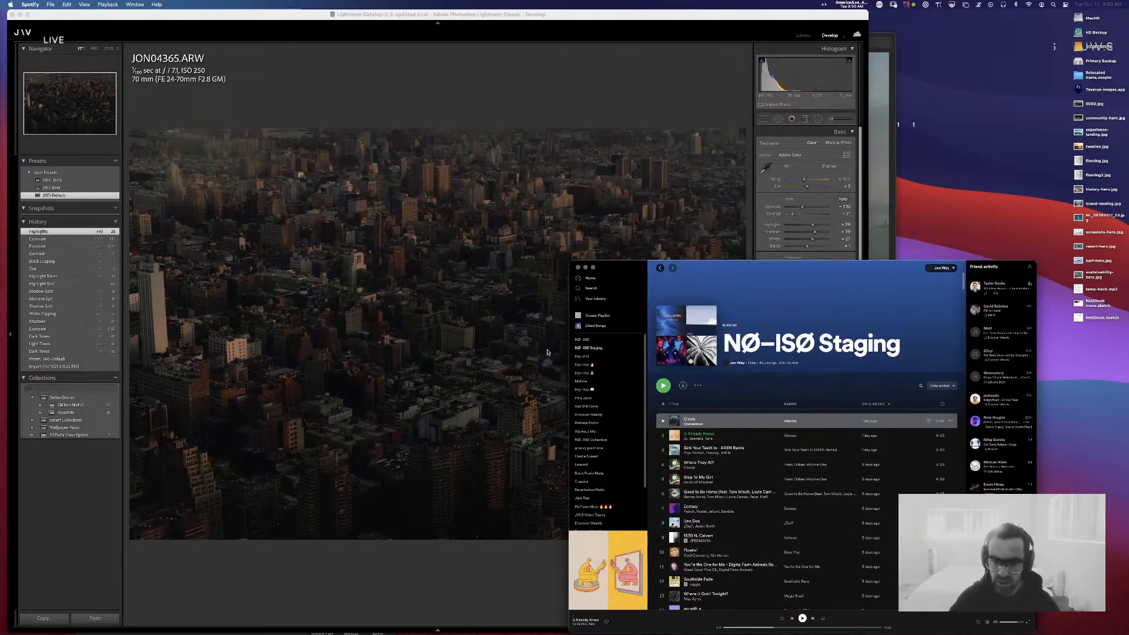
{"action": "left_click", "coordinate": [585, 340]}
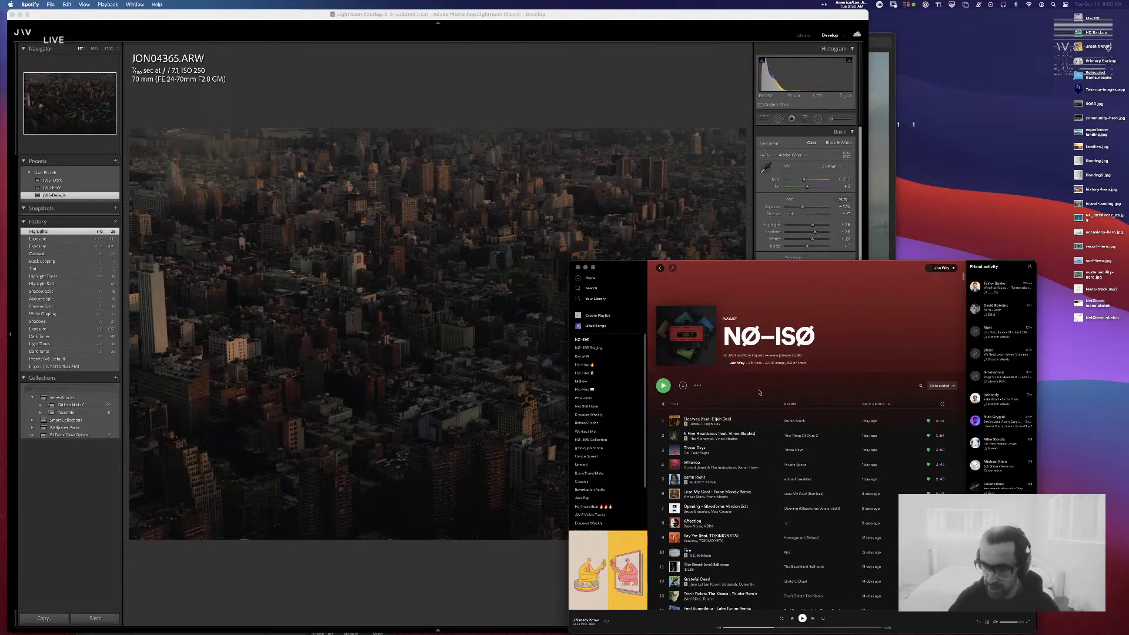
{"action": "double_click", "coordinate": [764, 422]}
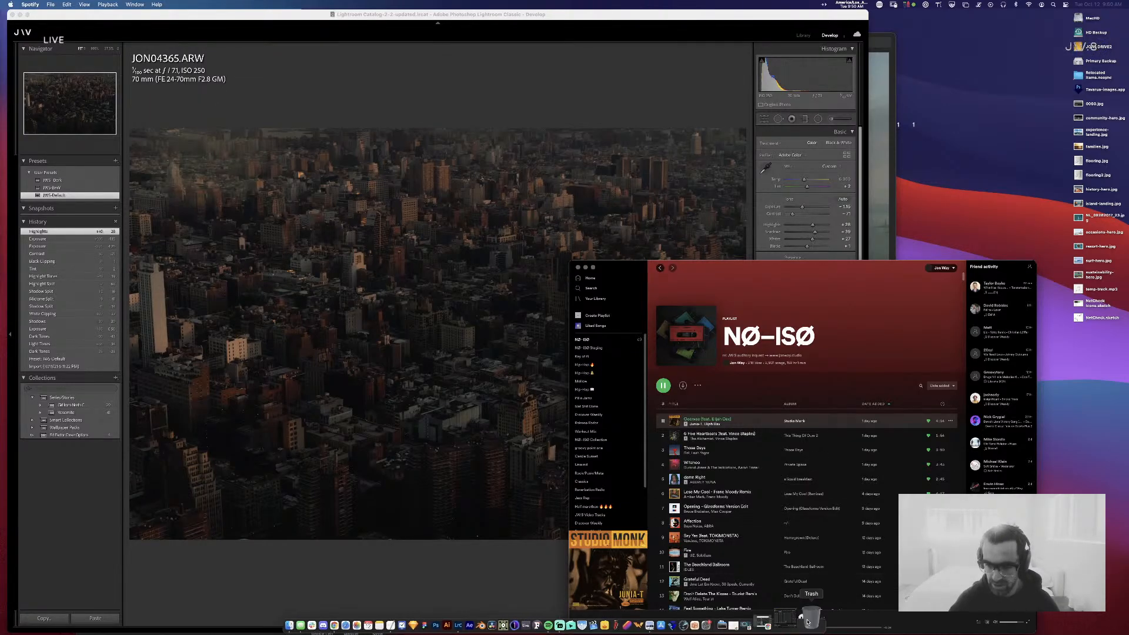
- Check the Spotify audio levels in the Wave Link mixer, minimize it and return to Lightroom Classic
{"action": "mouse_move", "coordinate": [778, 625]}
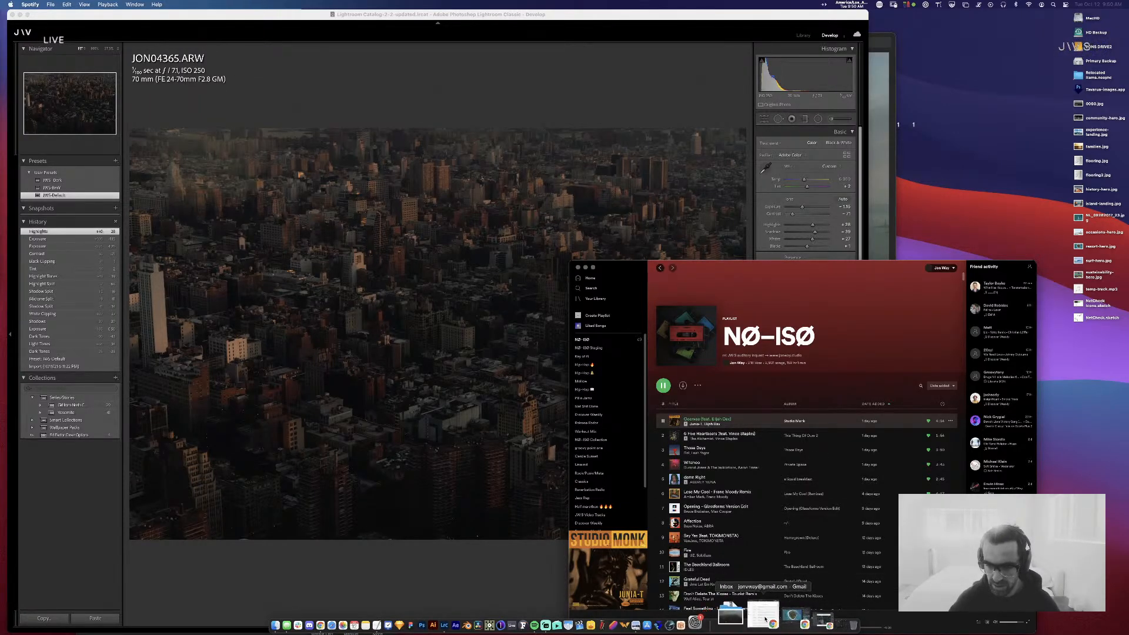
{"action": "left_click", "coordinate": [799, 614]}
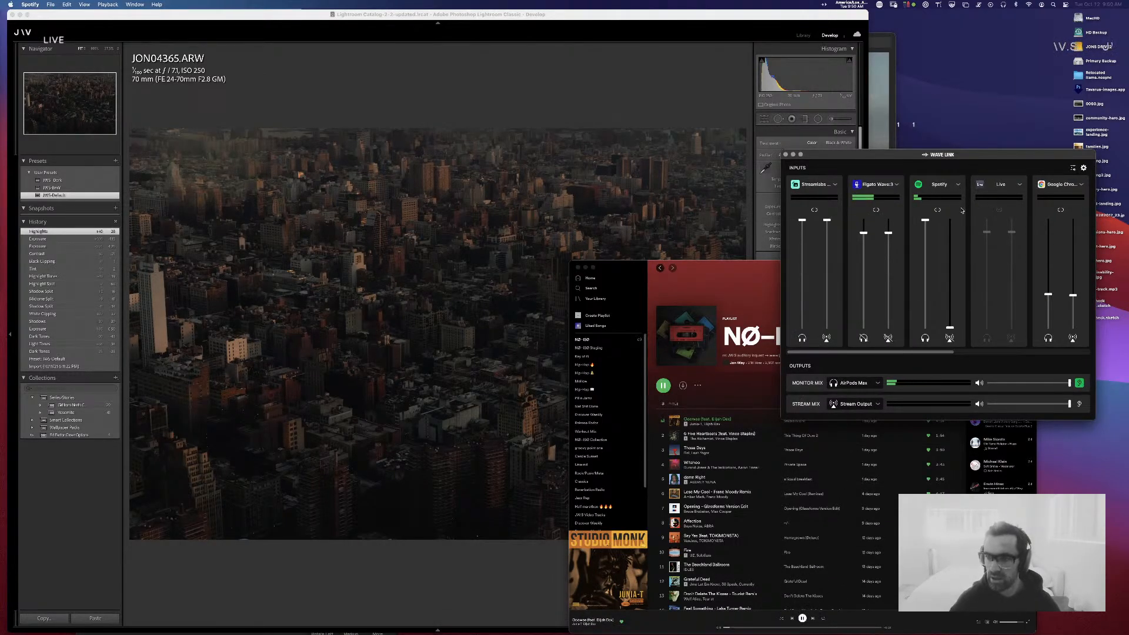
{"action": "left_click", "coordinate": [793, 155]}
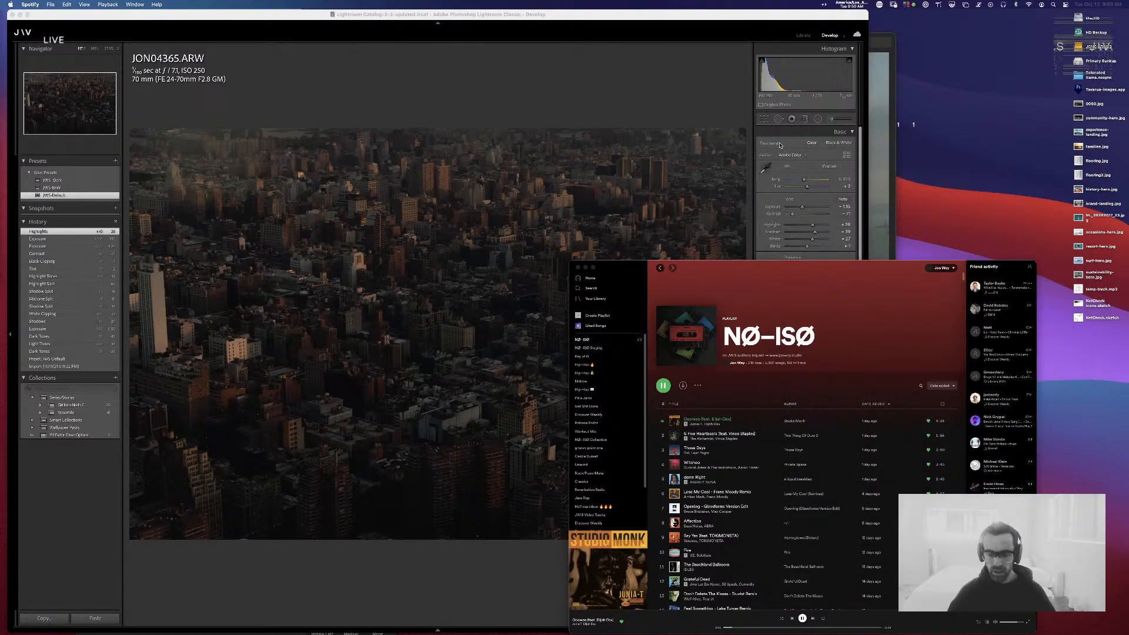
{"action": "left_click", "coordinate": [510, 95]}
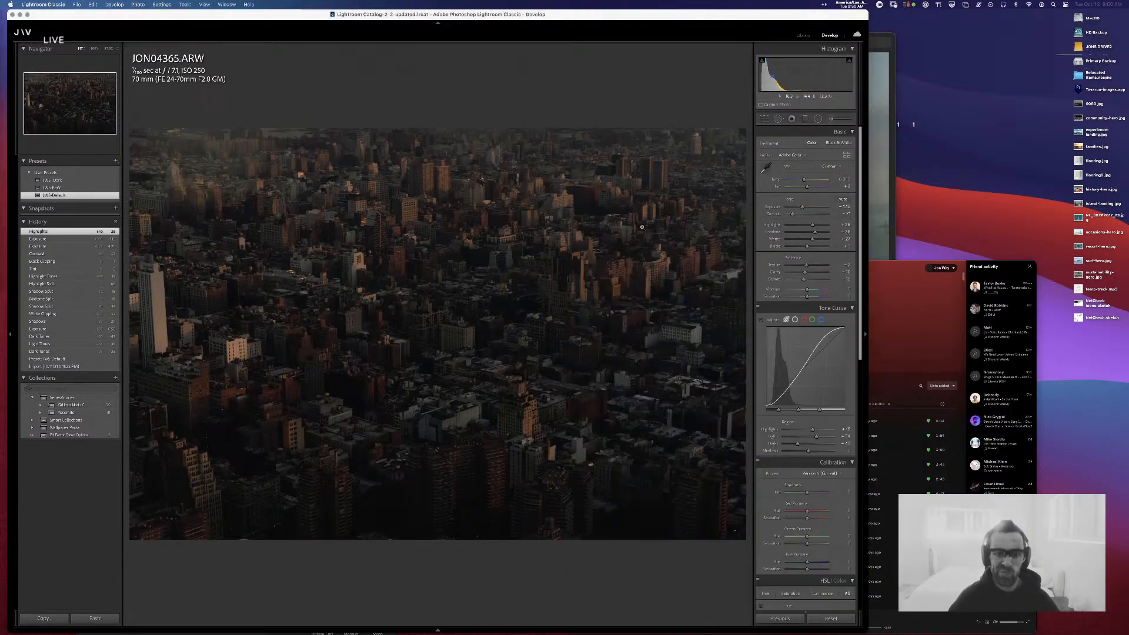
- Slightly reduce the city photo's grain size and fine-tune the grain roughness
{"action": "left_click", "coordinate": [618, 241]}
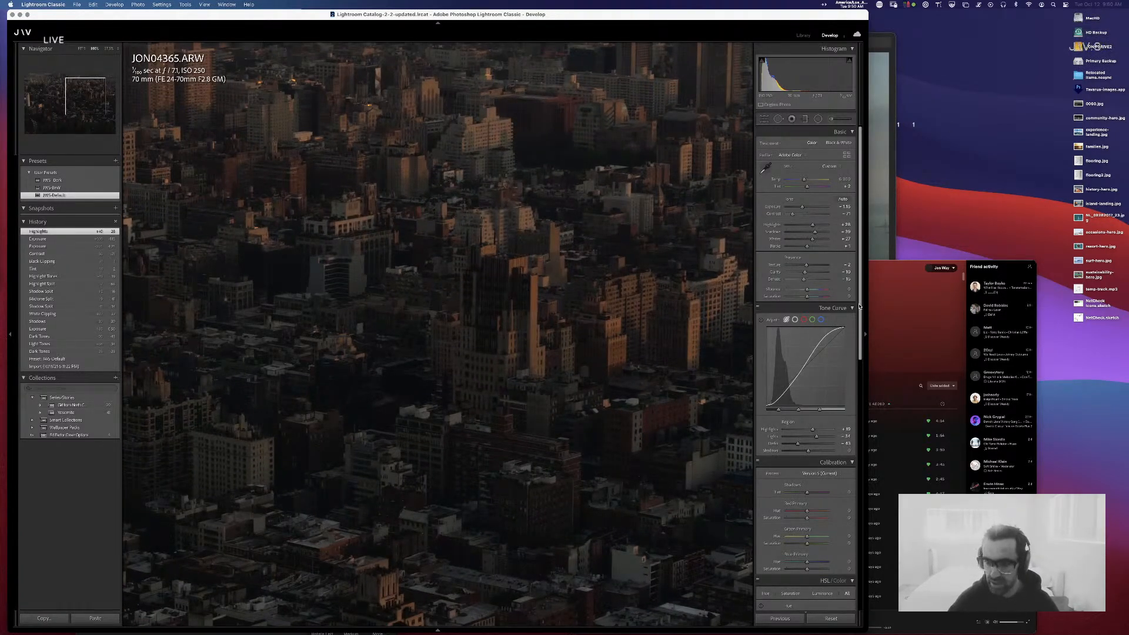
{"action": "scroll", "coordinate": [855, 294], "scroll_direction": "down", "scroll_amount": 10}
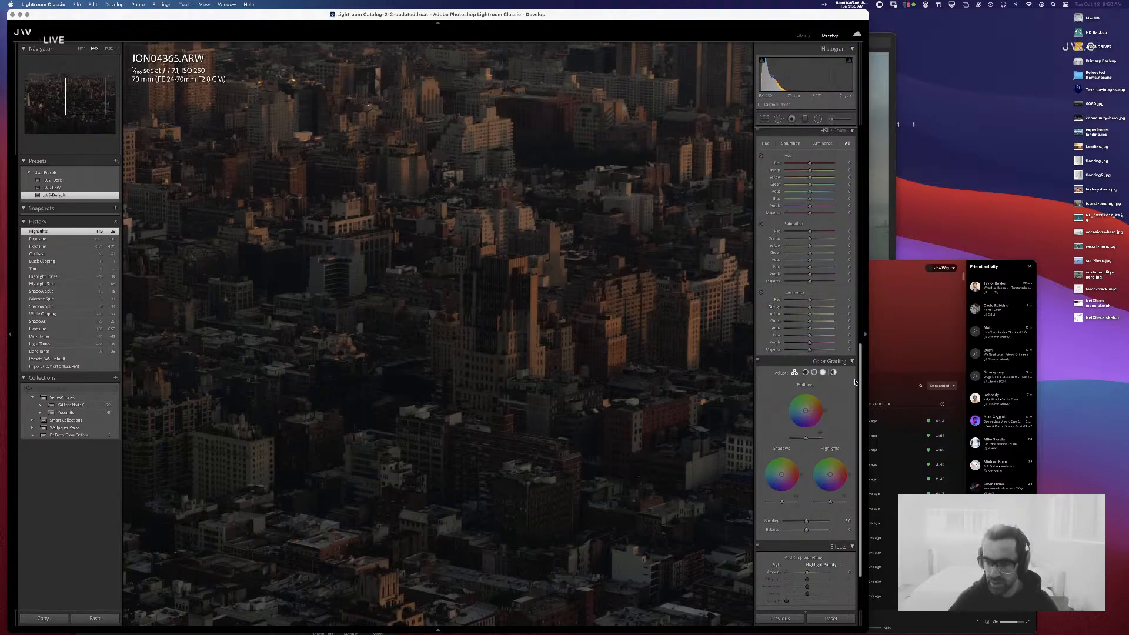
{"action": "scroll", "coordinate": [823, 468], "scroll_direction": "down", "scroll_amount": 3}
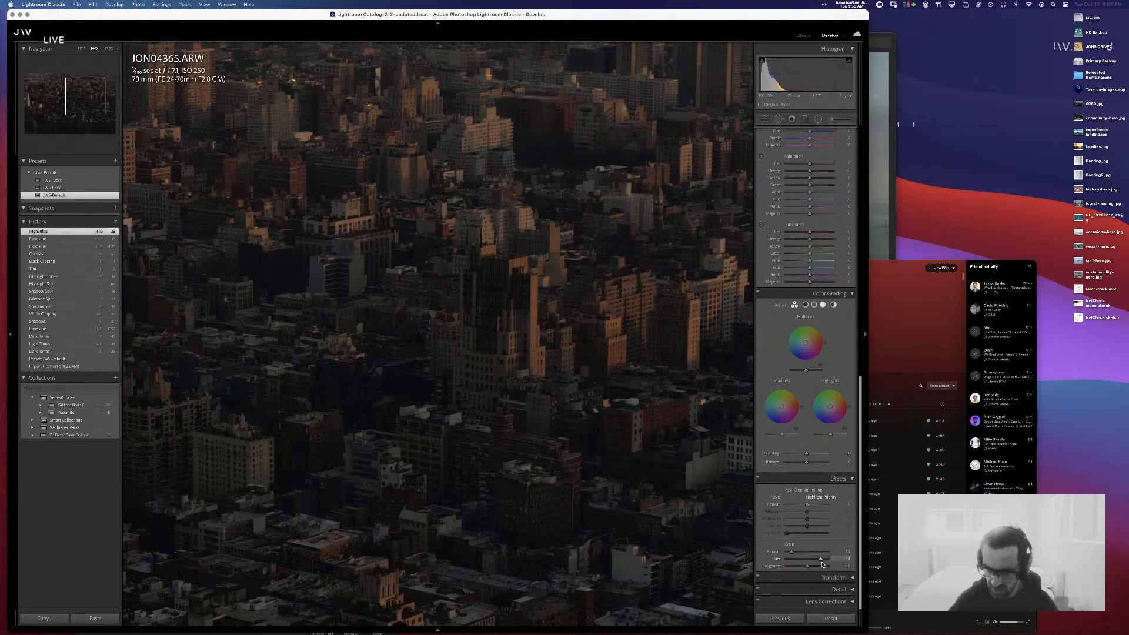
{"action": "left_click_drag", "start_coordinate": [820, 565], "coordinate": [819, 565]}
{"action": "left_click_drag", "start_coordinate": [509, 156], "coordinate": [421, 338]}
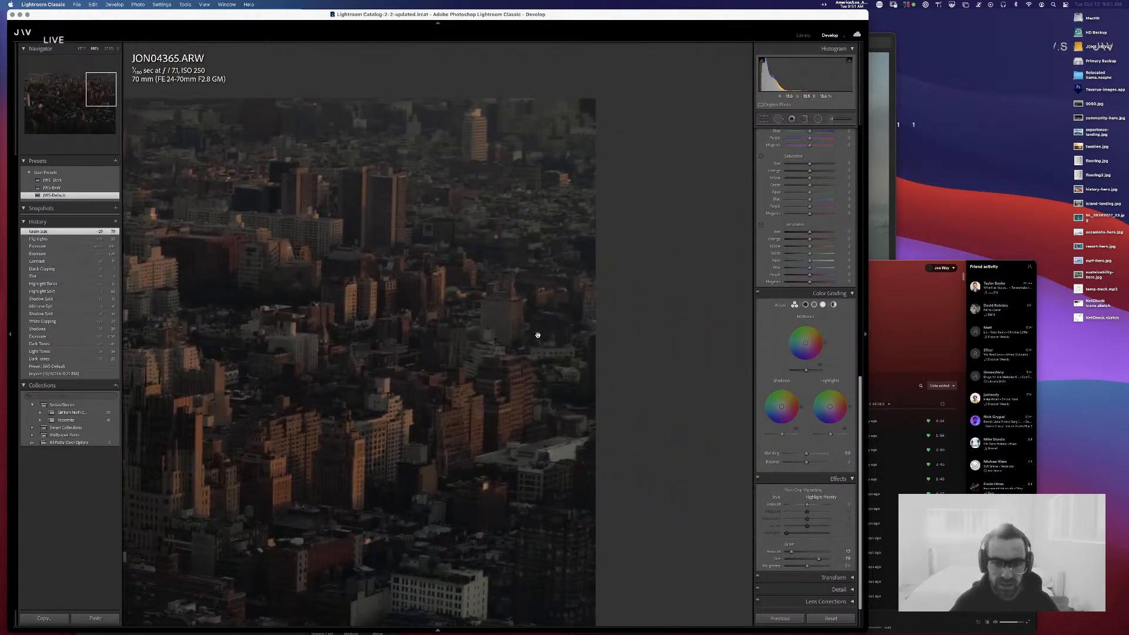
{"action": "left_click_drag", "start_coordinate": [332, 391], "coordinate": [594, 292]}
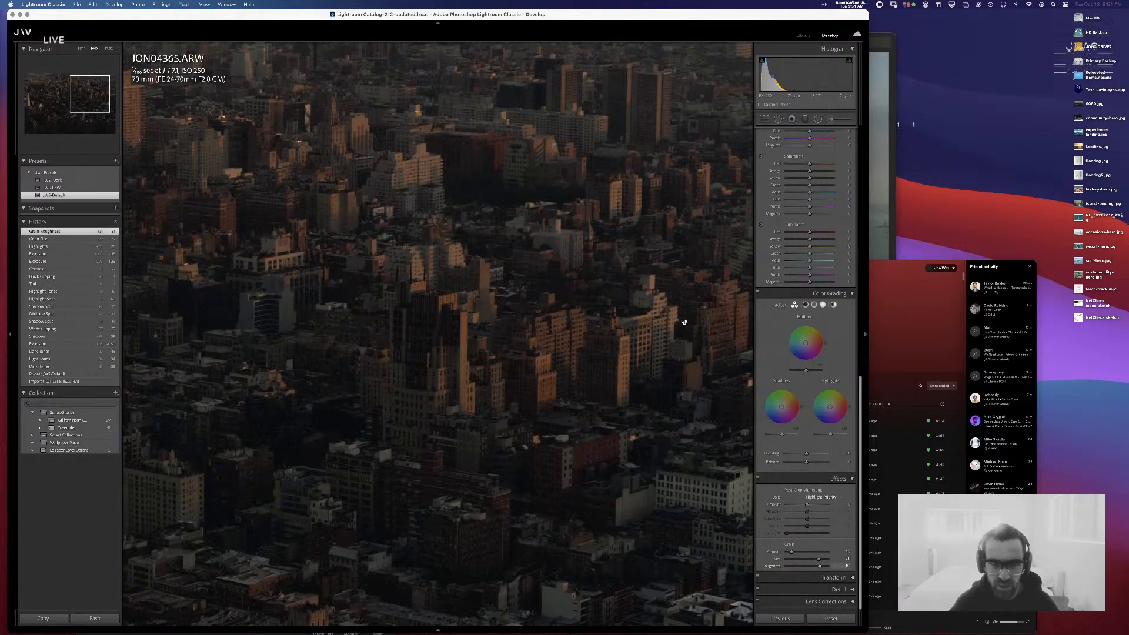
{"action": "left_click_drag", "start_coordinate": [533, 175], "coordinate": [572, 286]}
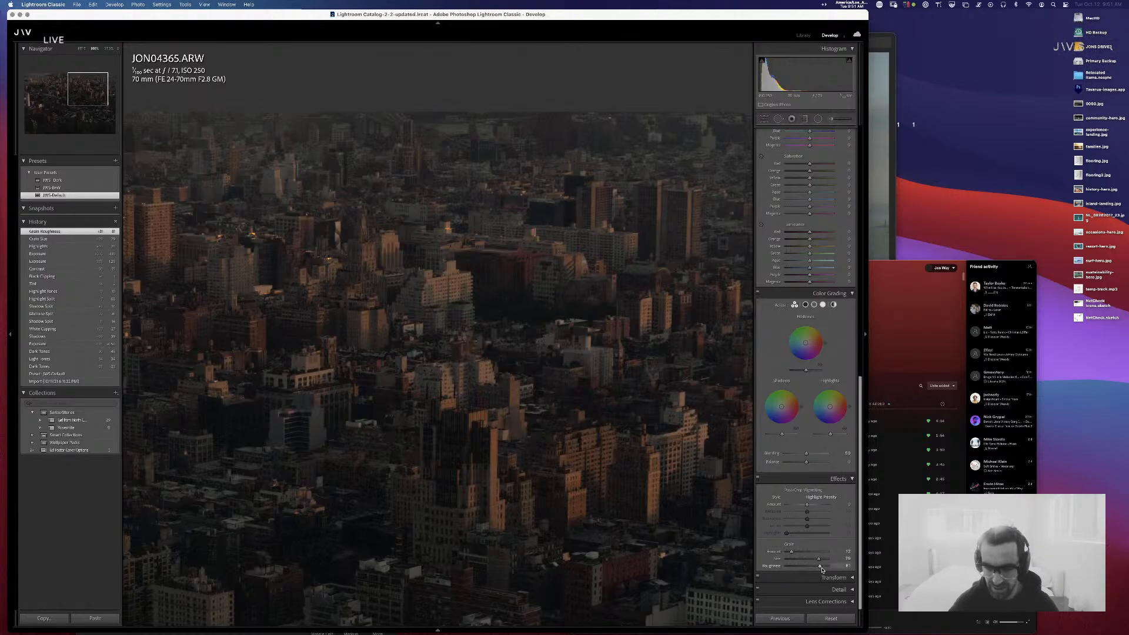
{"action": "left_click_drag", "start_coordinate": [813, 566], "coordinate": [806, 566]}
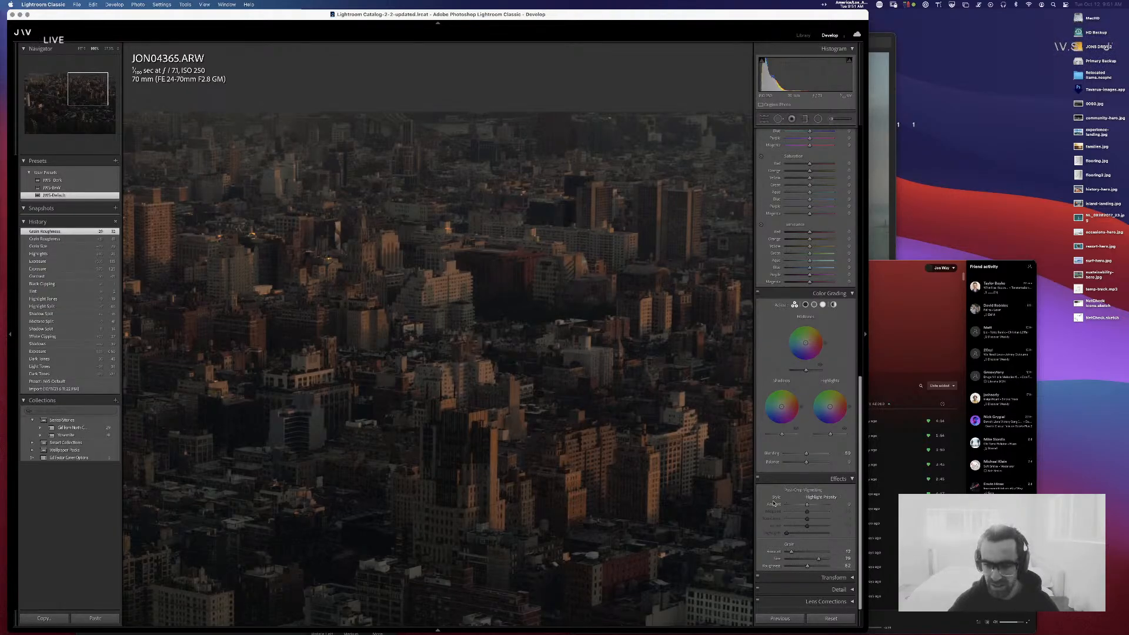
- Compare the photo with its effects off and on, and reduce the grain size and amount
{"action": "left_click", "coordinate": [757, 479]}
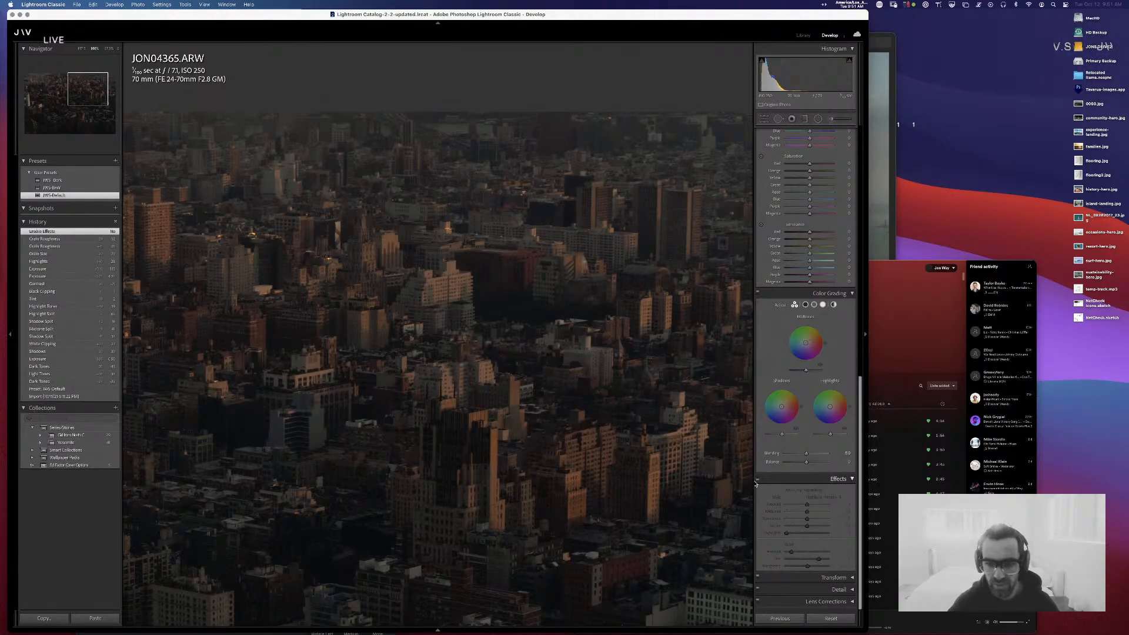
{"action": "left_click", "coordinate": [757, 480]}
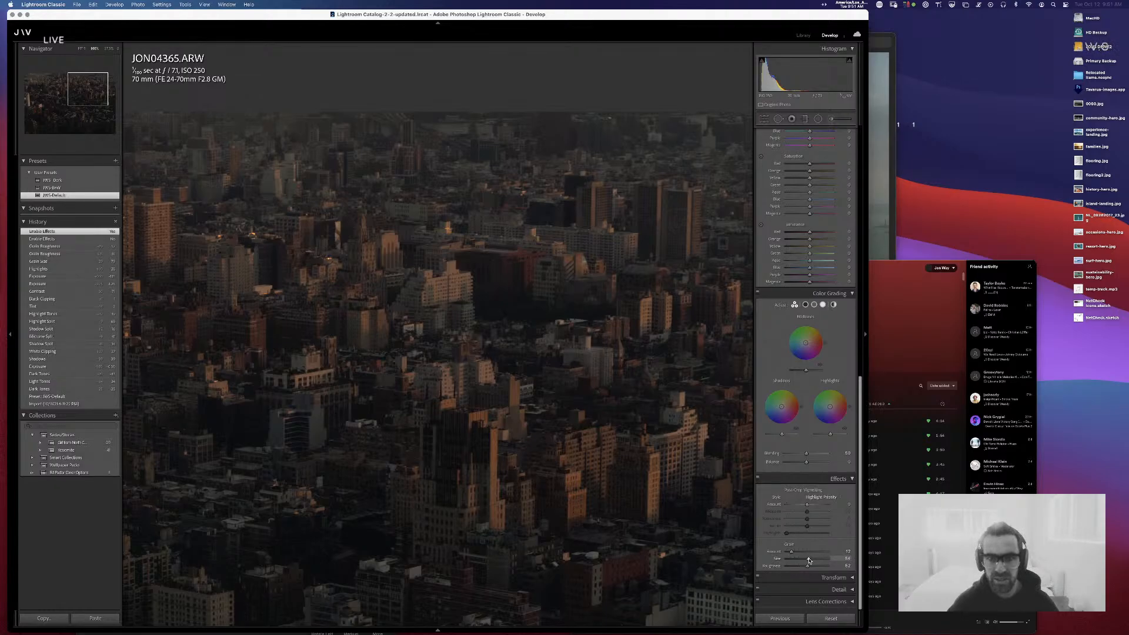
{"action": "left_click_drag", "start_coordinate": [809, 560], "coordinate": [791, 553]}
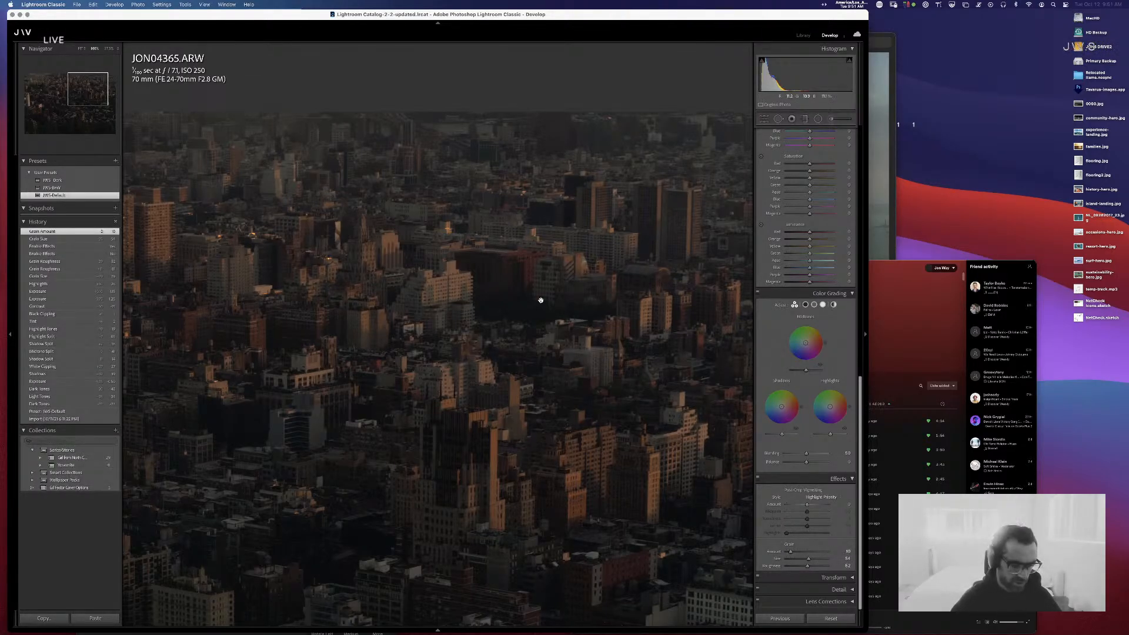
{"action": "left_click", "coordinate": [477, 300]}
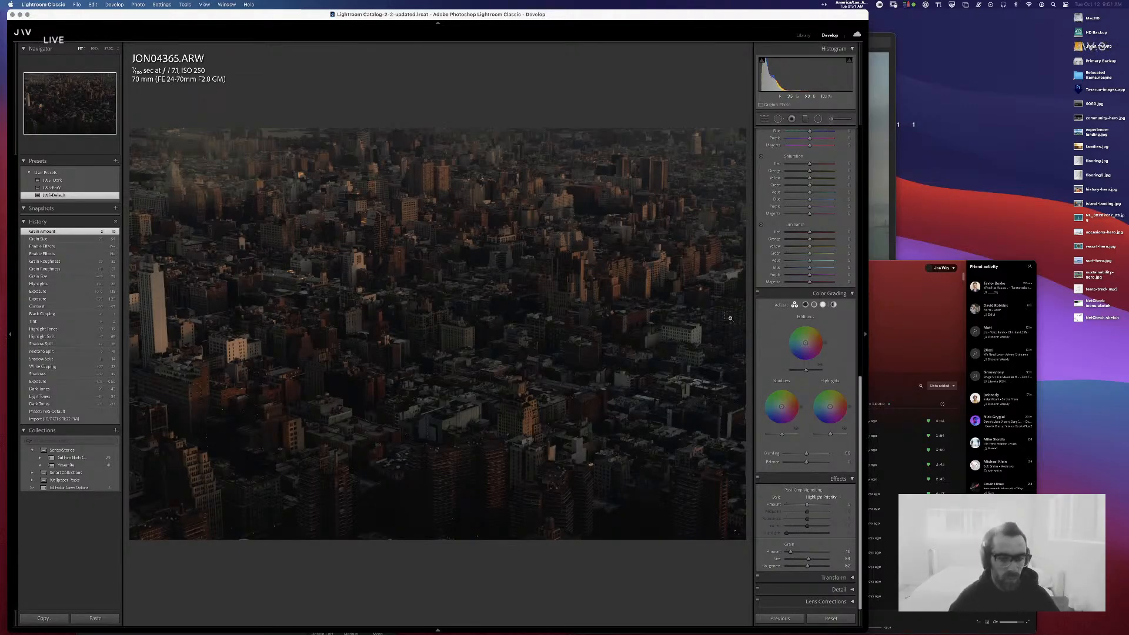
- Shift the calibration's shadow tint slightly towards green, and try a red primary hue of -12 and undo it
{"action": "key", "text": "super+Tab"}
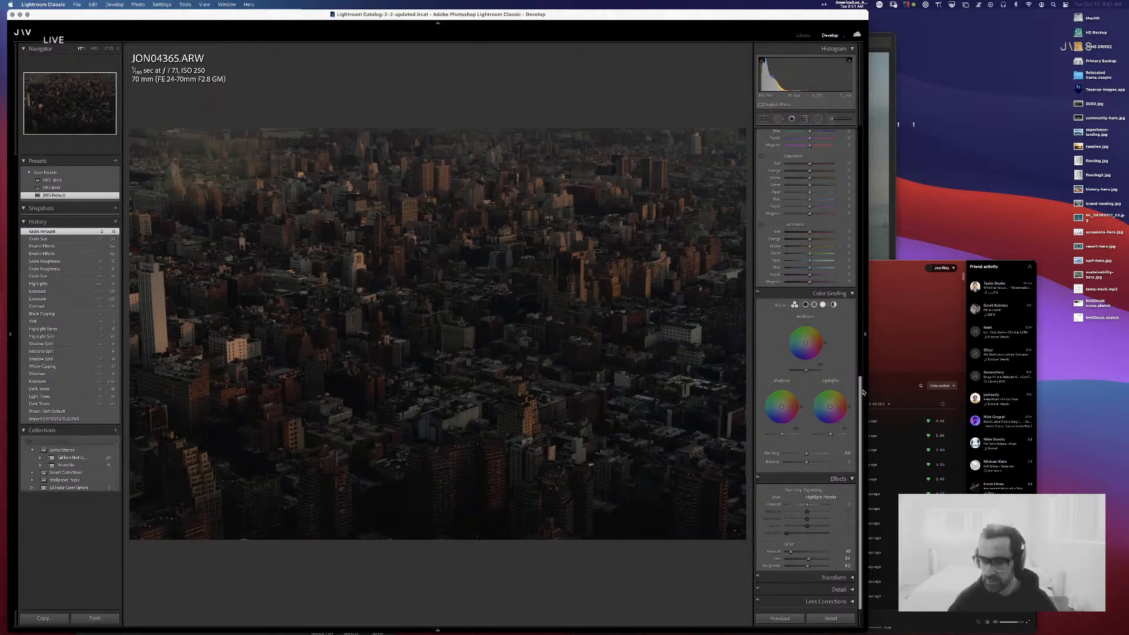
{"action": "left_click_drag", "start_coordinate": [860, 395], "coordinate": [853, 139]}
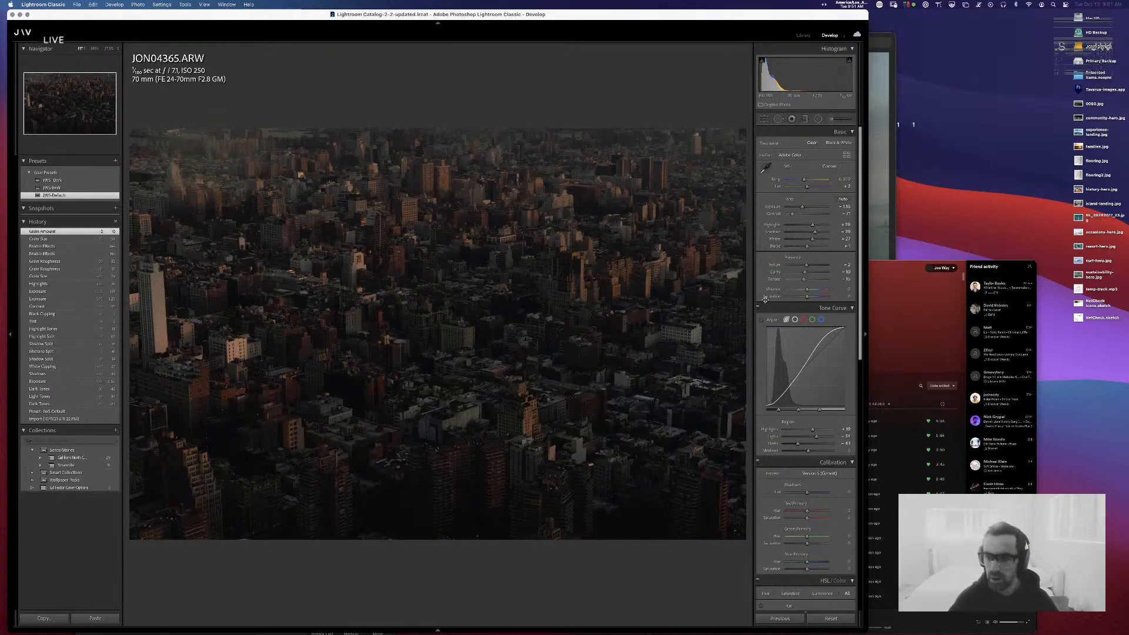
{"action": "left_click_drag", "start_coordinate": [808, 489], "coordinate": [799, 490]}
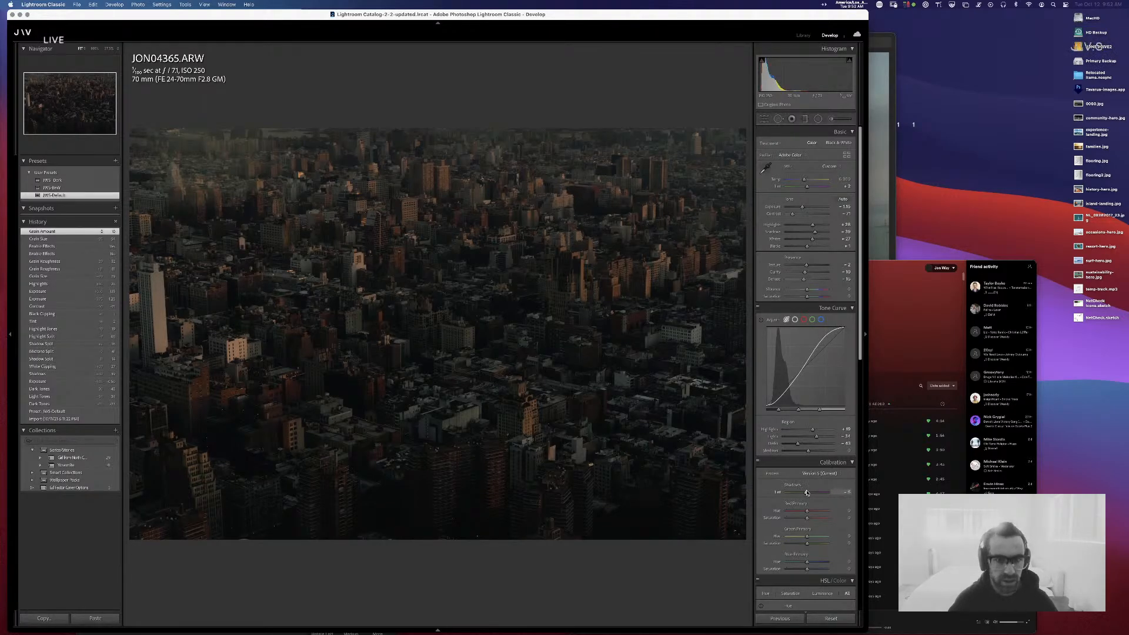
{"action": "left_click_drag", "start_coordinate": [807, 493], "coordinate": [806, 492]}
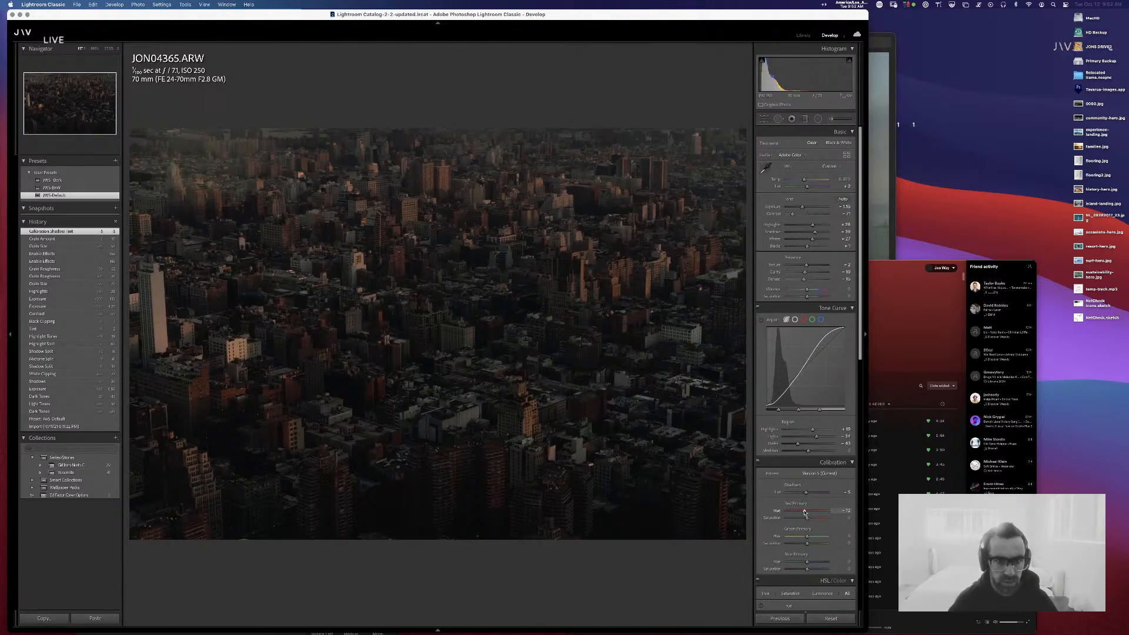
{"action": "key", "text": "super+z"}
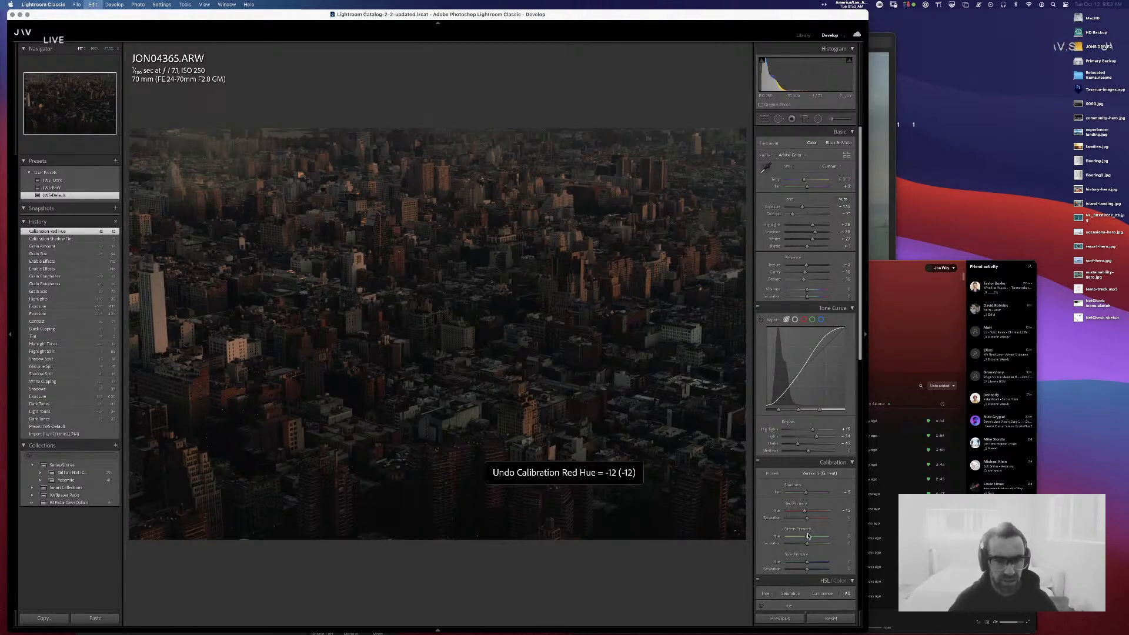
- Raise the green and blue primary hues slightly in the calibration and compare the photo with calibration off and on
{"action": "left_click_drag", "start_coordinate": [810, 537], "coordinate": [831, 544]}
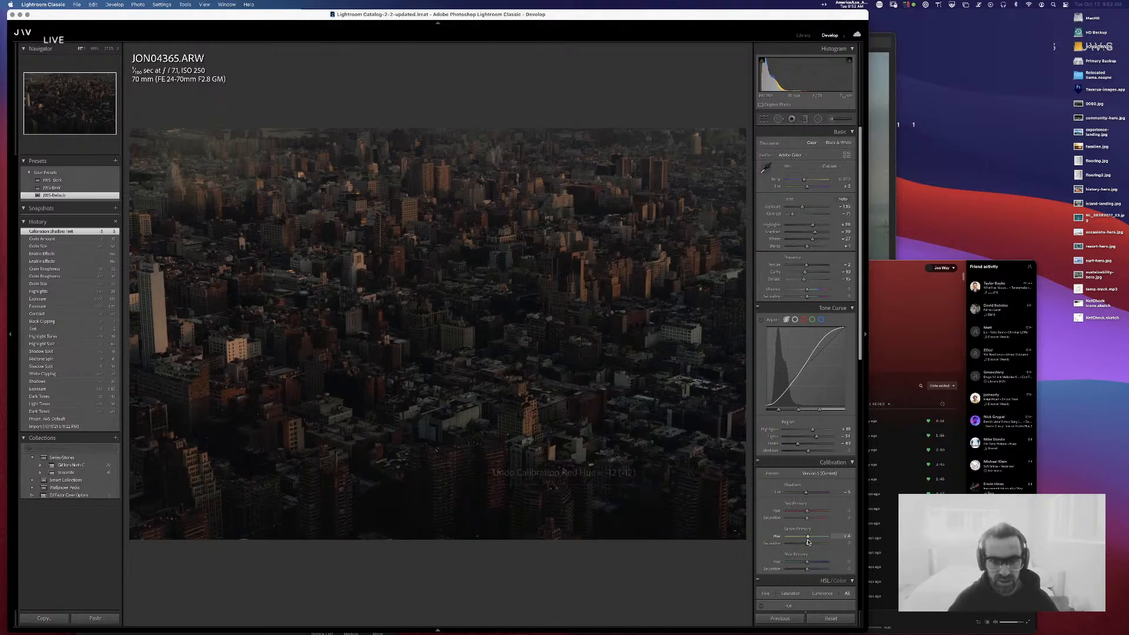
{"action": "left_click_drag", "start_coordinate": [808, 541], "coordinate": [815, 550]}
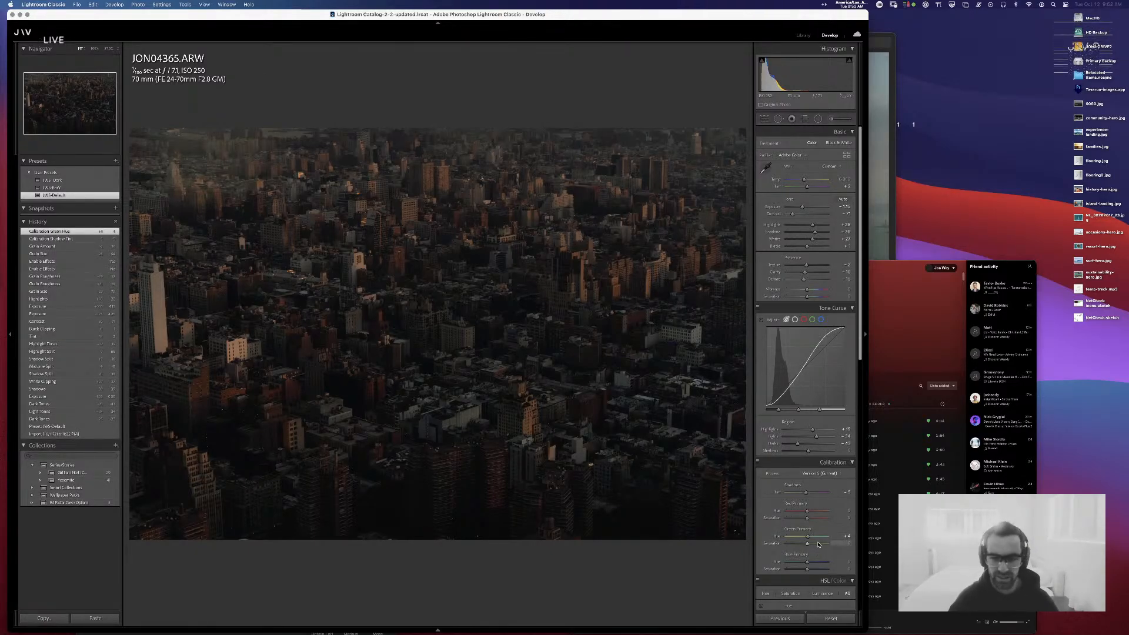
{"action": "left_click_drag", "start_coordinate": [806, 562], "coordinate": [813, 565]}
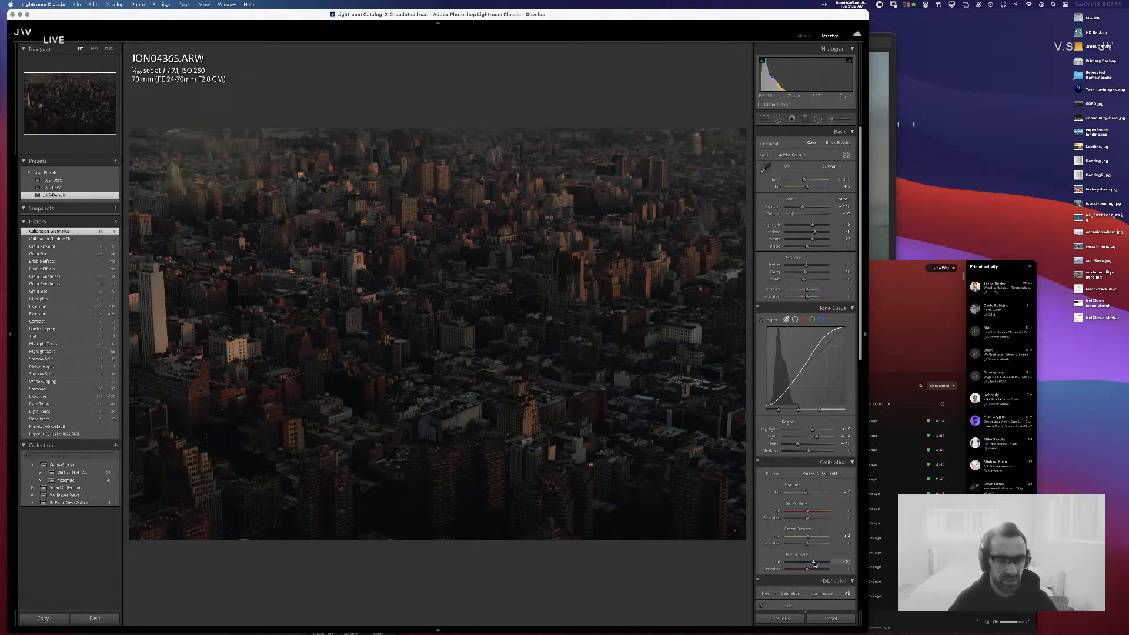
{"action": "left_click_drag", "start_coordinate": [809, 563], "coordinate": [808, 563]}
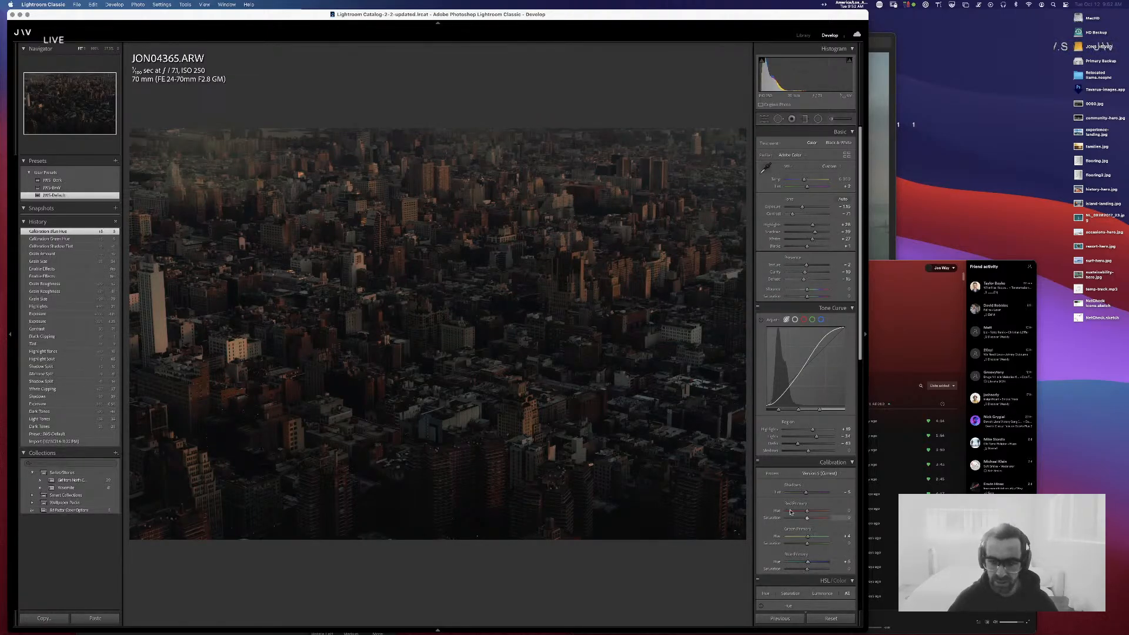
{"action": "left_click", "coordinate": [759, 463]}
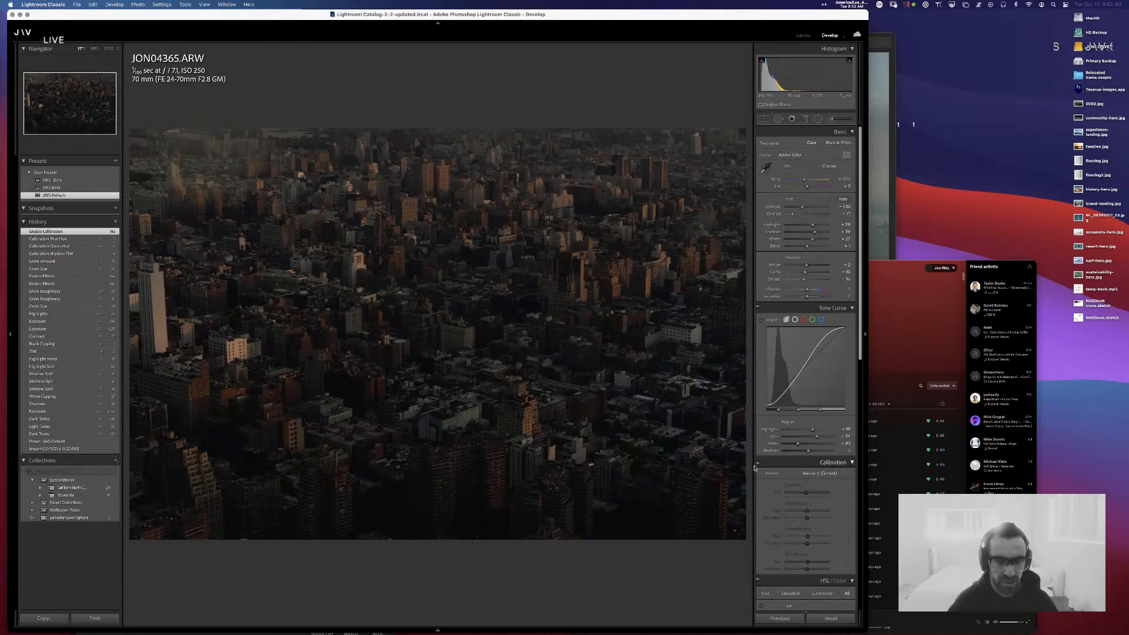
{"action": "left_click", "coordinate": [757, 463]}
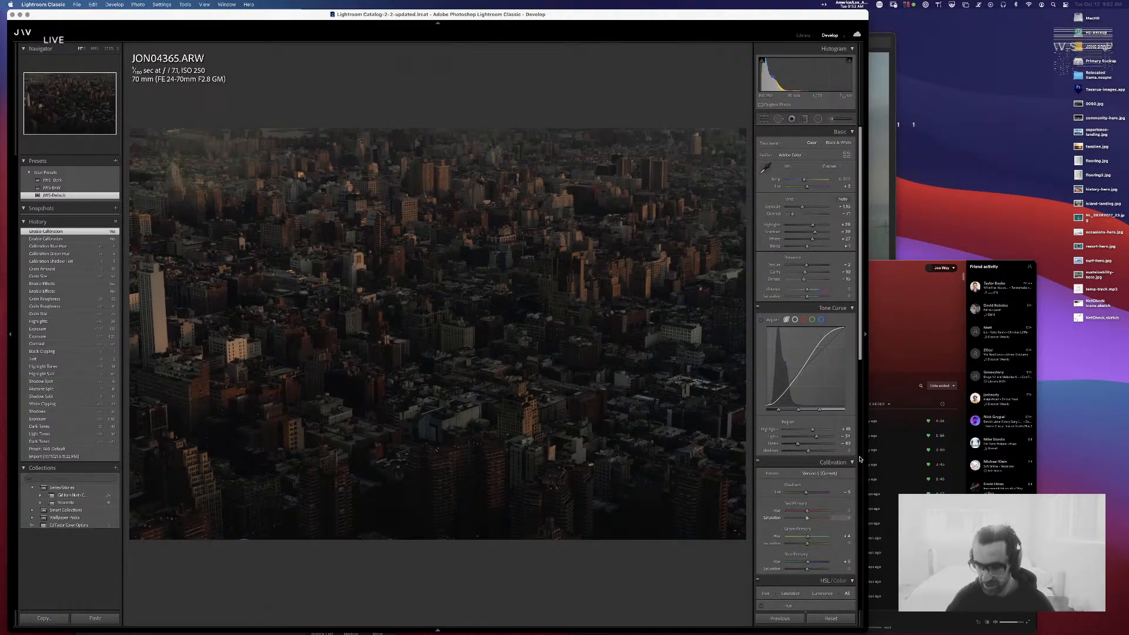
- Raise the shadows region of the city photo's tone curve slightly
{"action": "left_click_drag", "start_coordinate": [860, 336], "coordinate": [857, 379]}
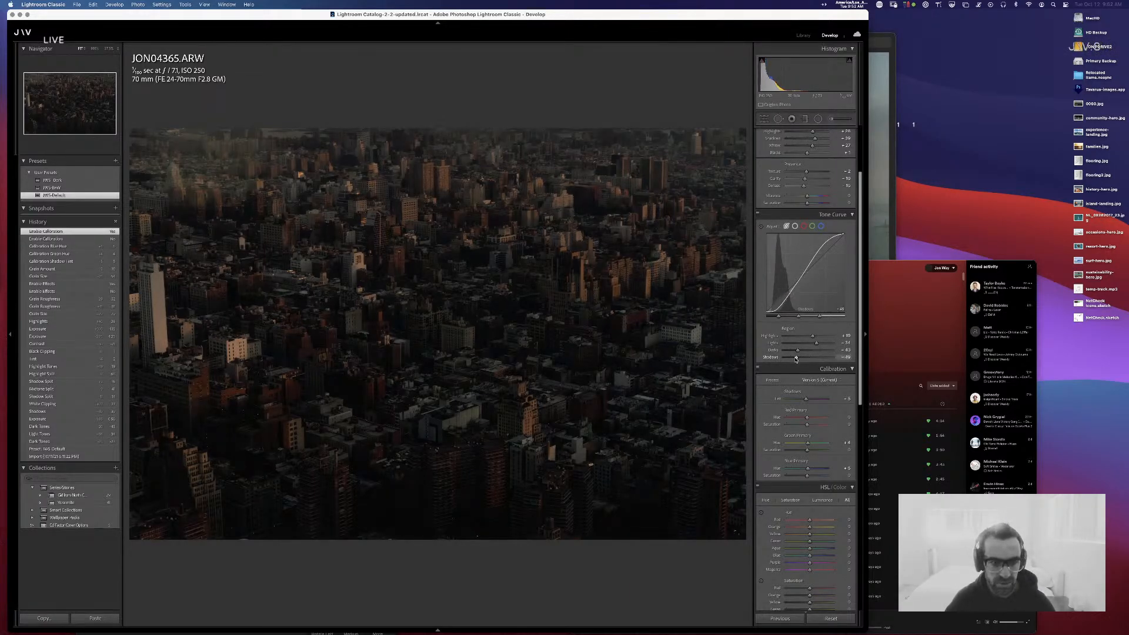
{"action": "left_click_drag", "start_coordinate": [807, 358], "coordinate": [810, 357]}
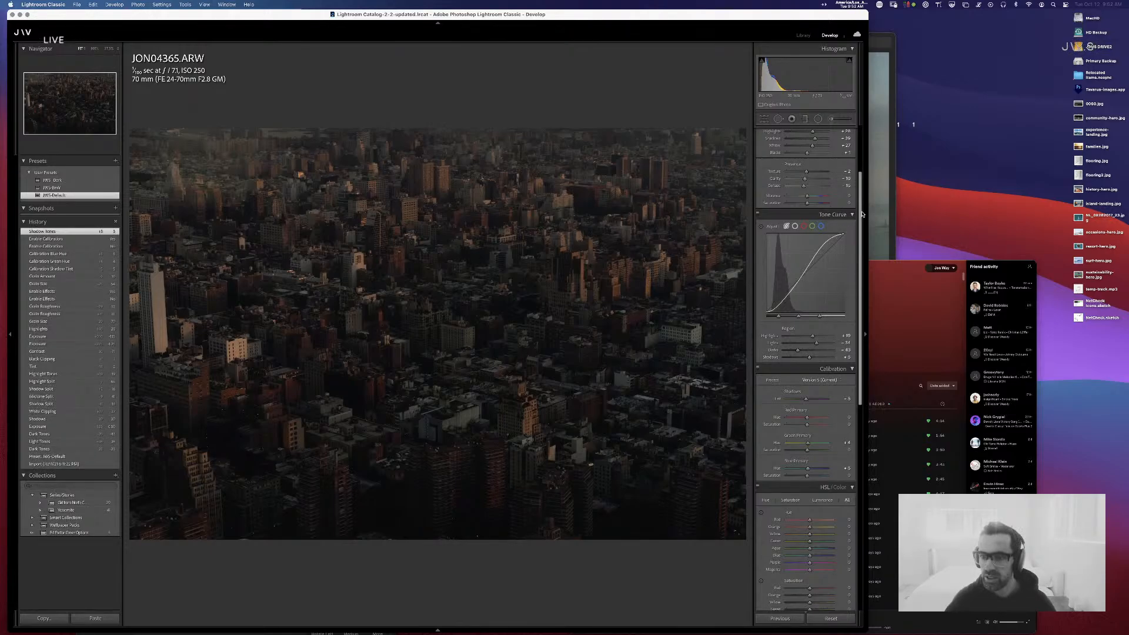
{"action": "scroll", "coordinate": [859, 223], "scroll_direction": "up", "scroll_amount": 2}
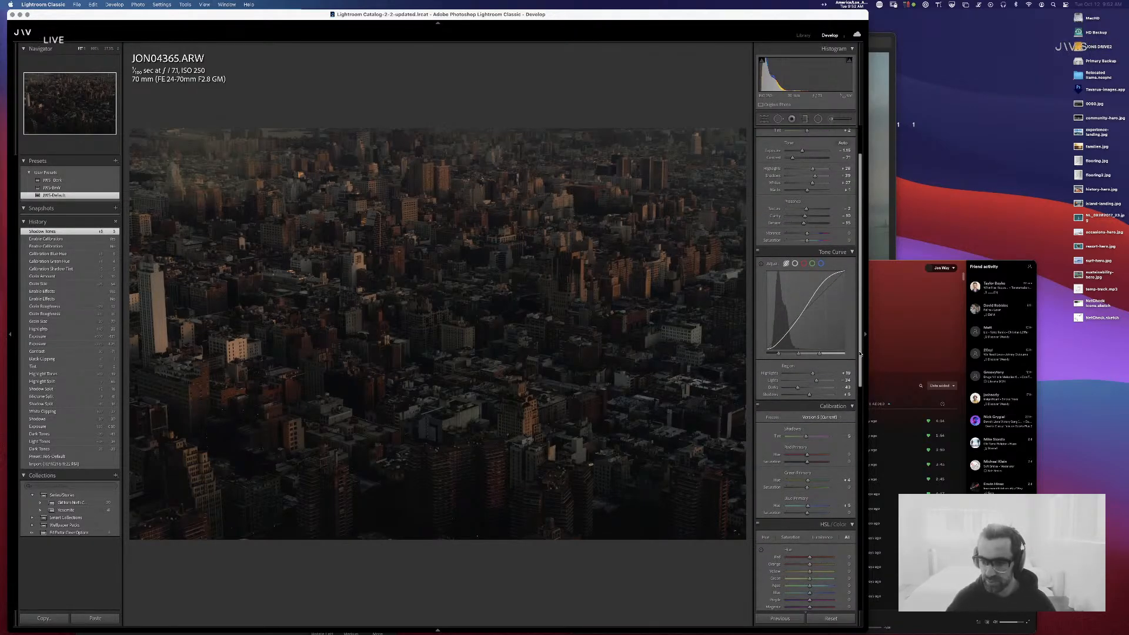
- Raise the midtone luminance slightly in the color grading and shift the grading balance towards the highlights
{"action": "scroll", "coordinate": [860, 352], "scroll_direction": "down", "scroll_amount": 10}
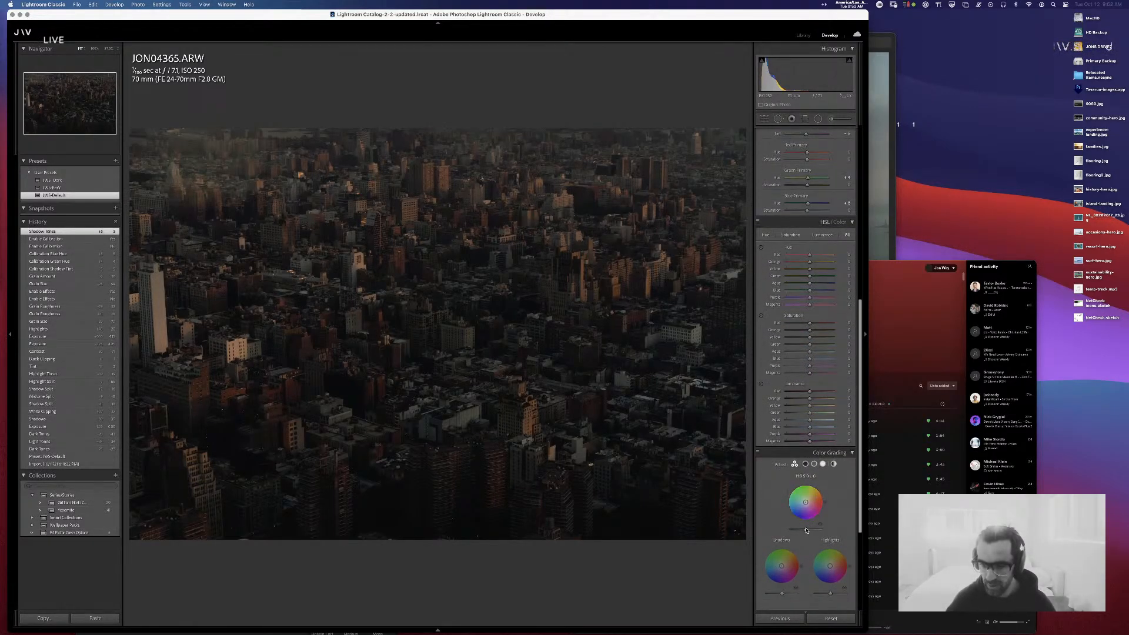
{"action": "mouse_move", "coordinate": [806, 529]}
{"action": "left_mouse_down"}
{"action": "mouse_move", "coordinate": [796, 530]}
{"action": "mouse_move", "coordinate": [813, 530]}
{"action": "left_mouse_up"}
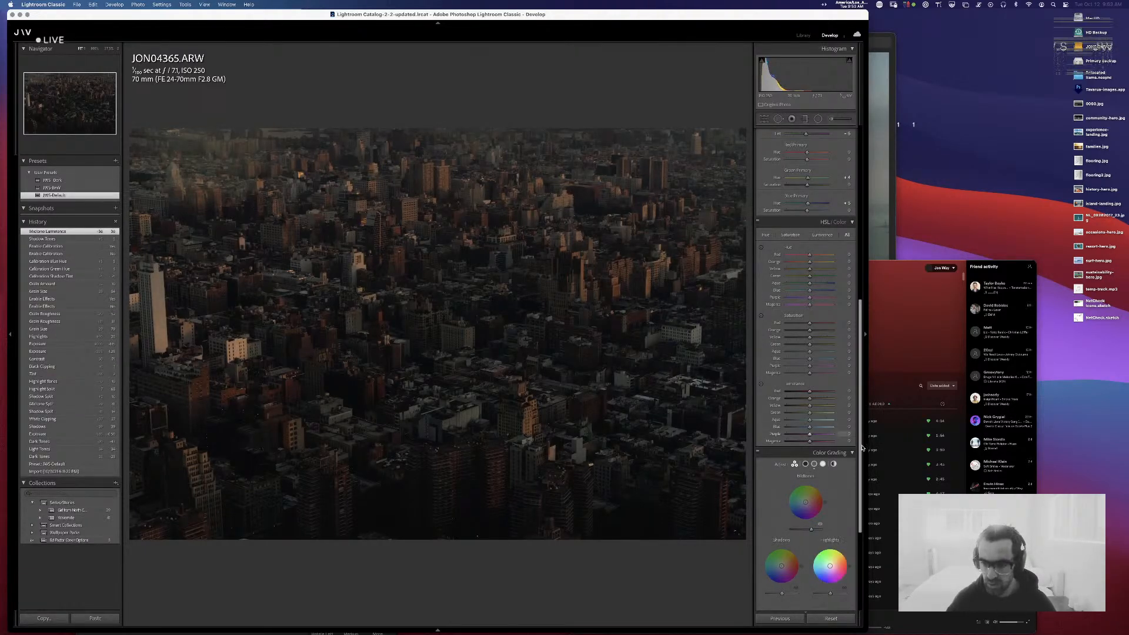
{"action": "scroll", "coordinate": [835, 471], "scroll_direction": "down", "scroll_amount": 5}
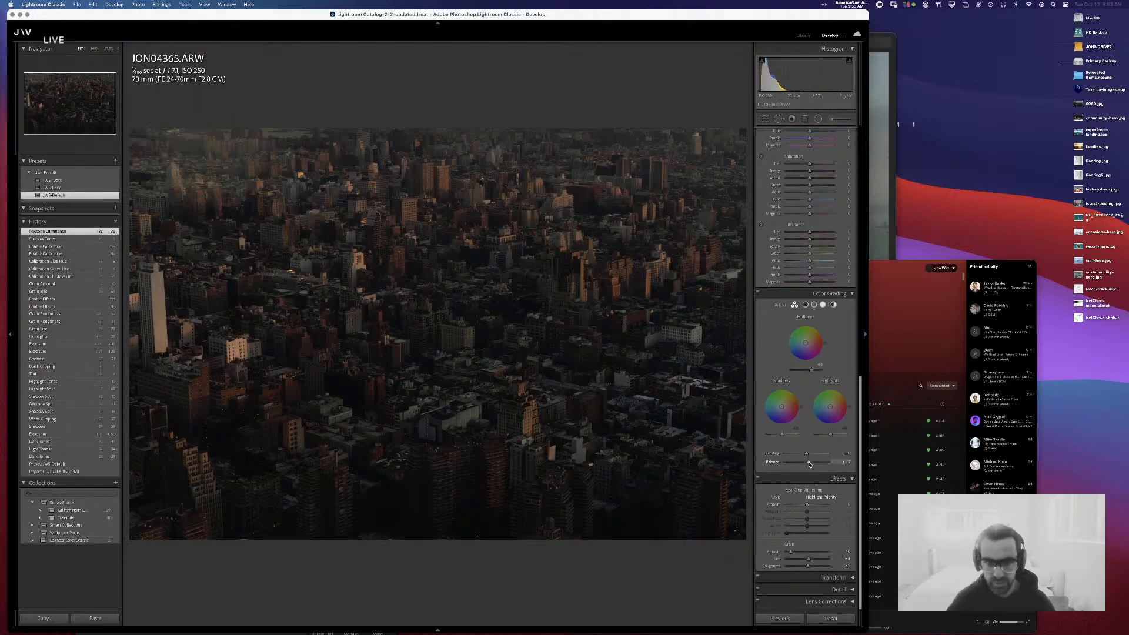
{"action": "left_click_drag", "start_coordinate": [809, 464], "coordinate": [815, 464]}
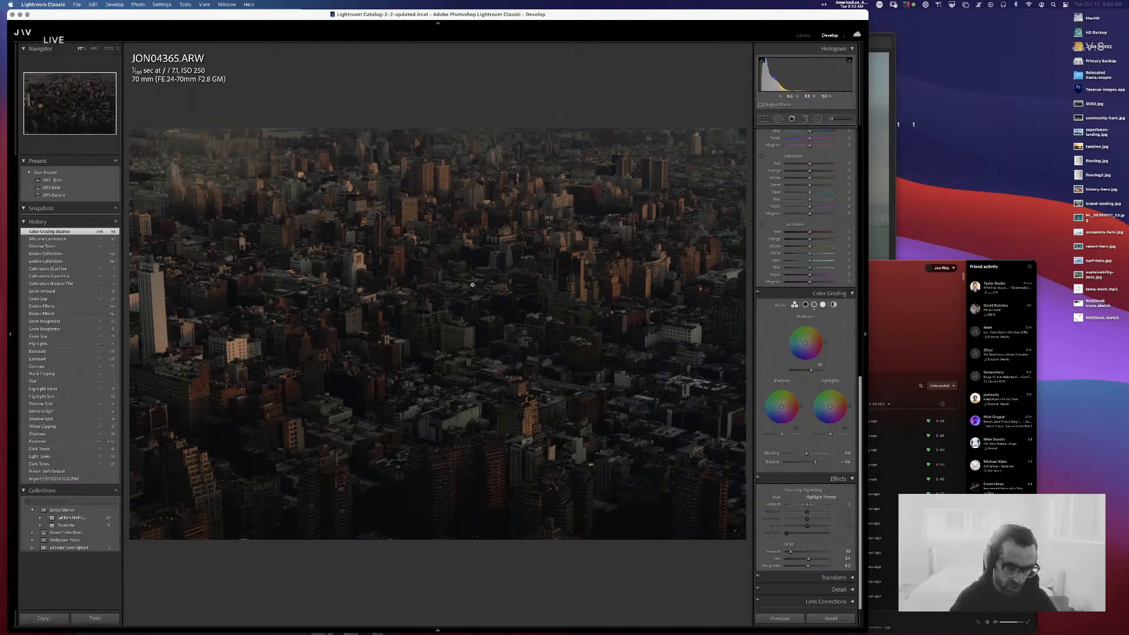
- Hide the music player and the Preview window showing IMG_6376.jpg to clear the space around the photo editor
{"action": "left_click", "coordinate": [918, 278]}
{"action": "key", "text": "super+h"}
{"action": "left_click", "coordinate": [887, 233]}
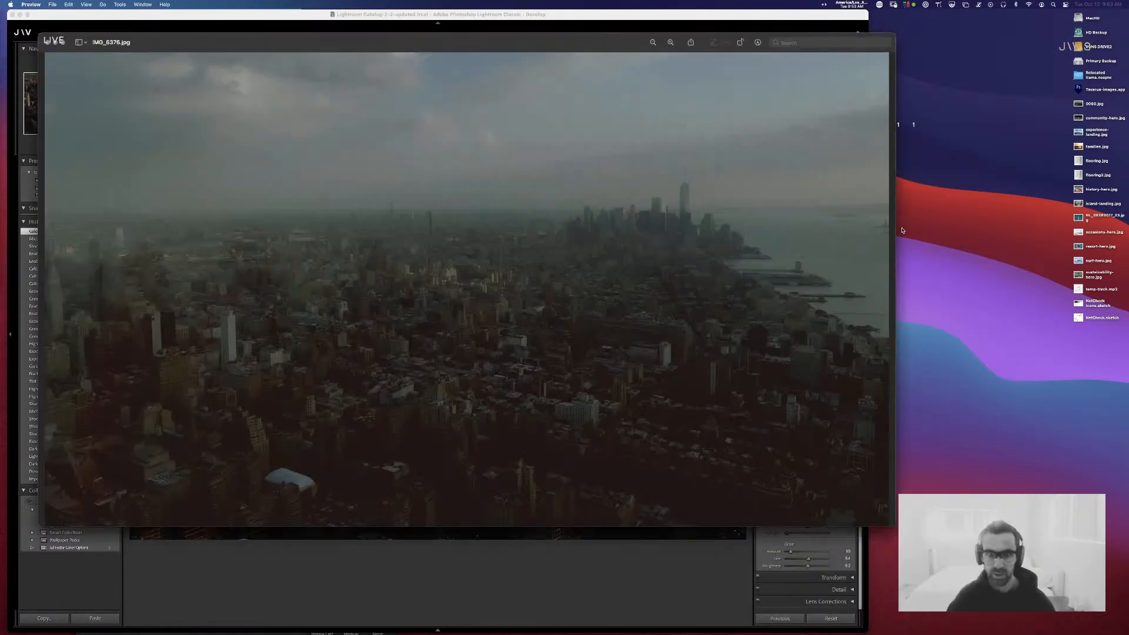
{"action": "key", "text": "super+h"}
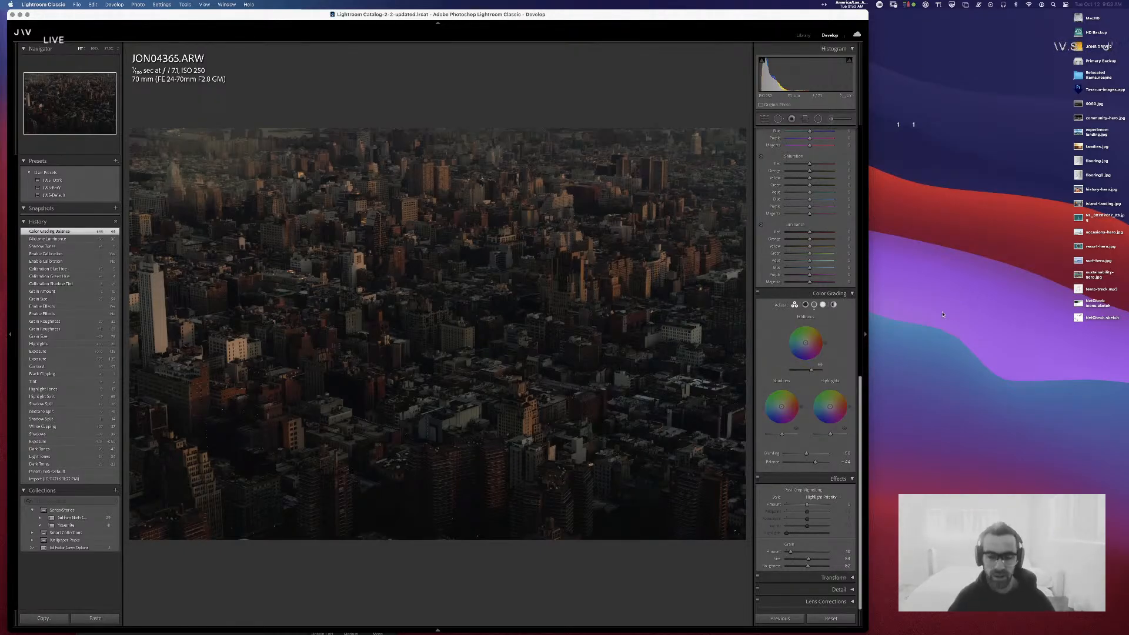
- Switch to Finder, close the Assets window, and place one Downloads window beside the photo editor
{"action": "key", "text": "super+Tab"}
{"action": "key", "text": "super+Tab"}
{"action": "key", "text": "super+Tab"}
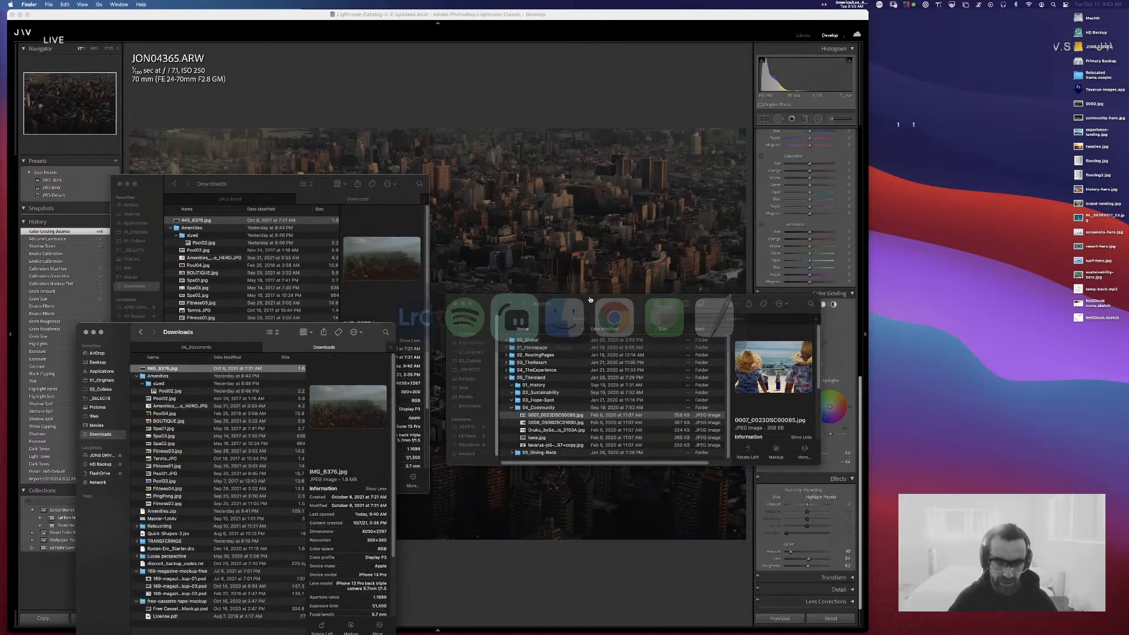
{"action": "left_click", "coordinate": [474, 322]}
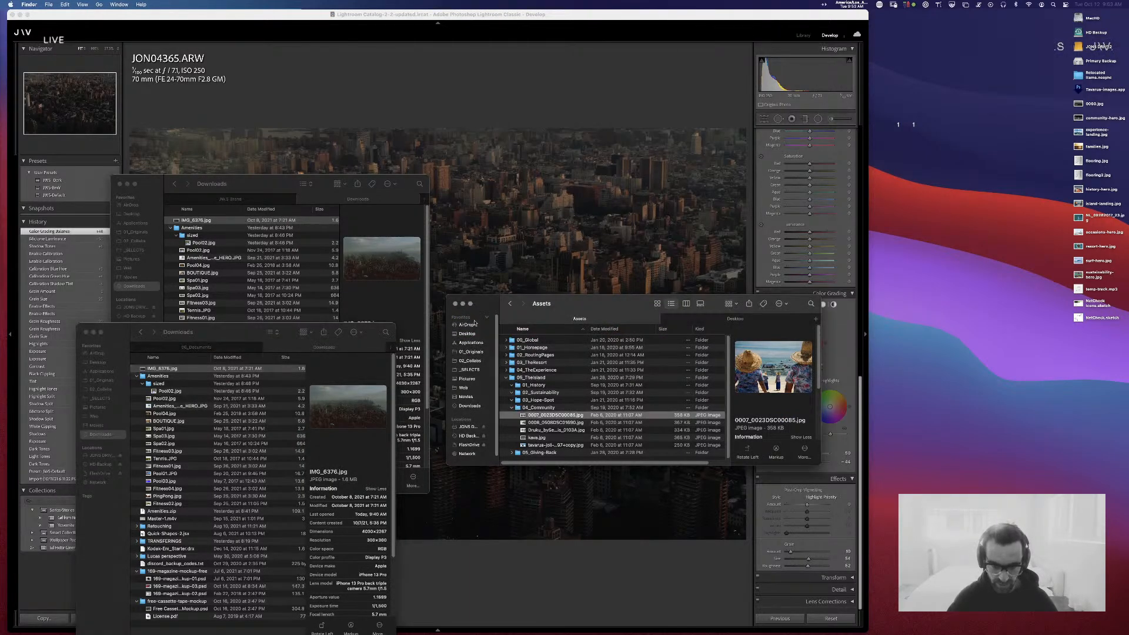
{"action": "left_click", "coordinate": [455, 304]}
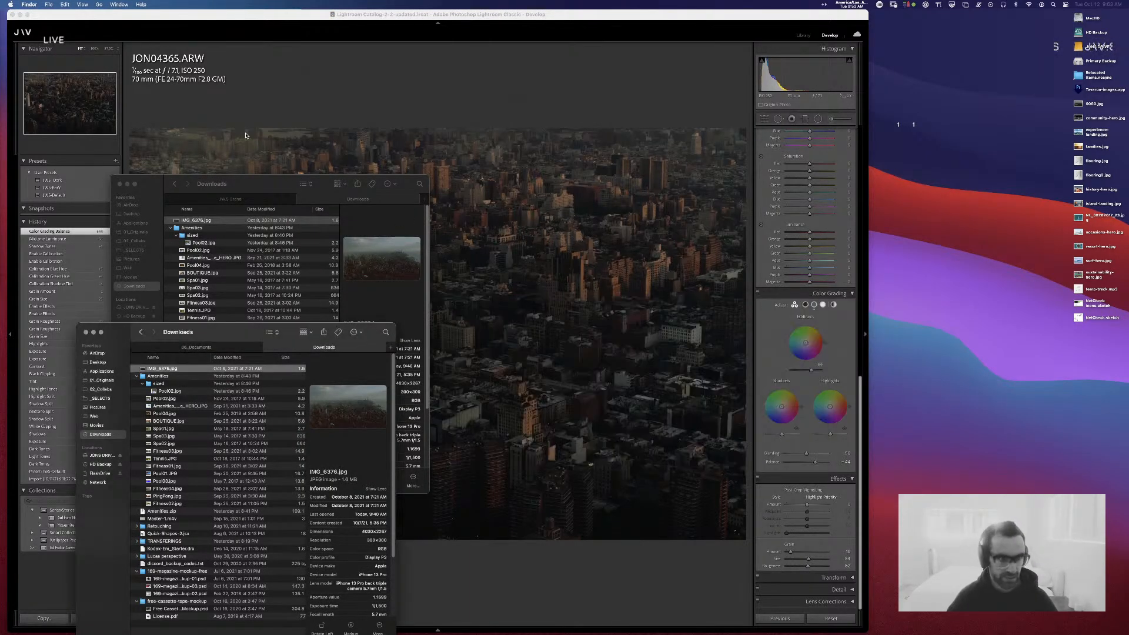
{"action": "left_click", "coordinate": [256, 183]}
{"action": "left_click_drag", "start_coordinate": [256, 183], "coordinate": [999, 326]}
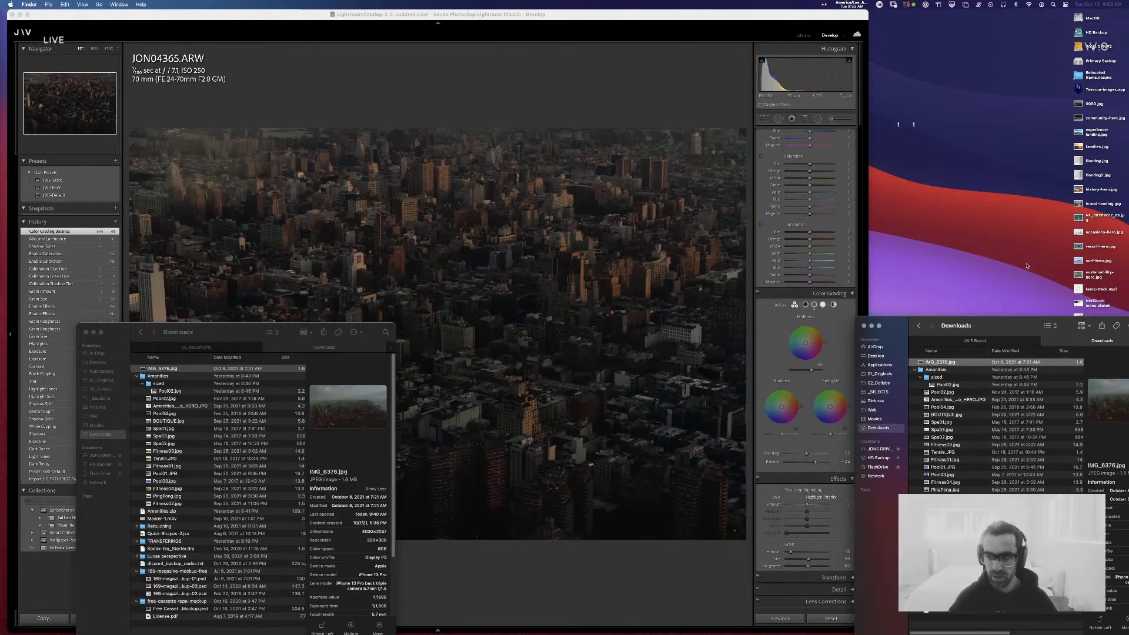
- Preview IMG_6376.jpg, shrink and reposition the preview to compare it with the edited city photo, and close it
{"action": "key", "text": "space"}
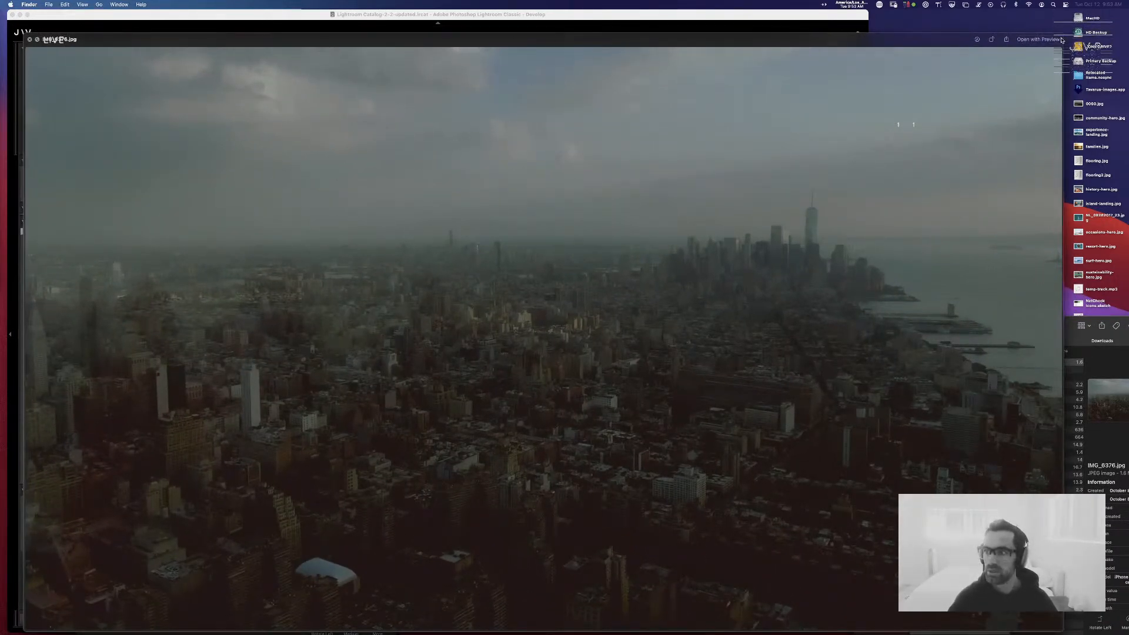
{"action": "left_click_drag", "start_coordinate": [1063, 35], "coordinate": [827, 162]}
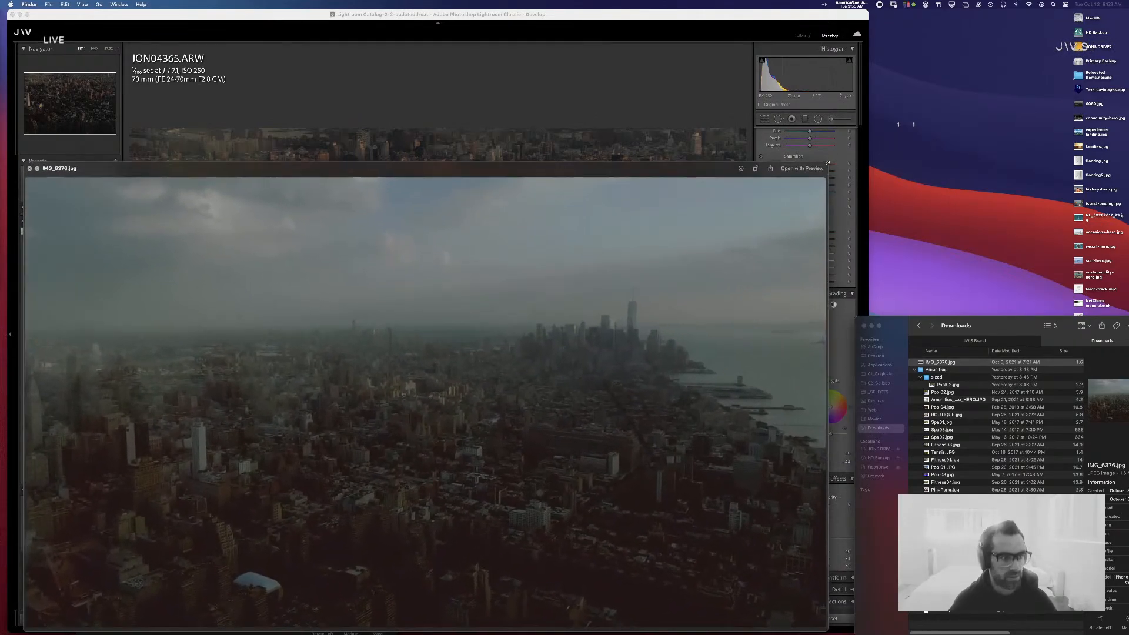
{"action": "left_click_drag", "start_coordinate": [714, 173], "coordinate": [792, 250]}
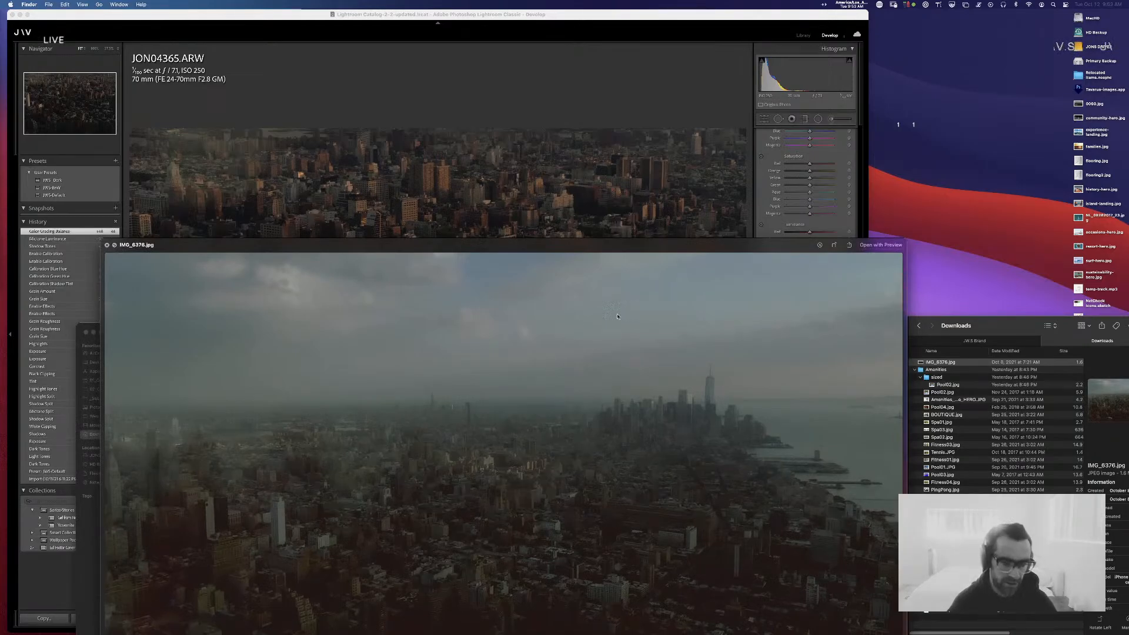
{"action": "left_click_drag", "start_coordinate": [553, 247], "coordinate": [880, 85]}
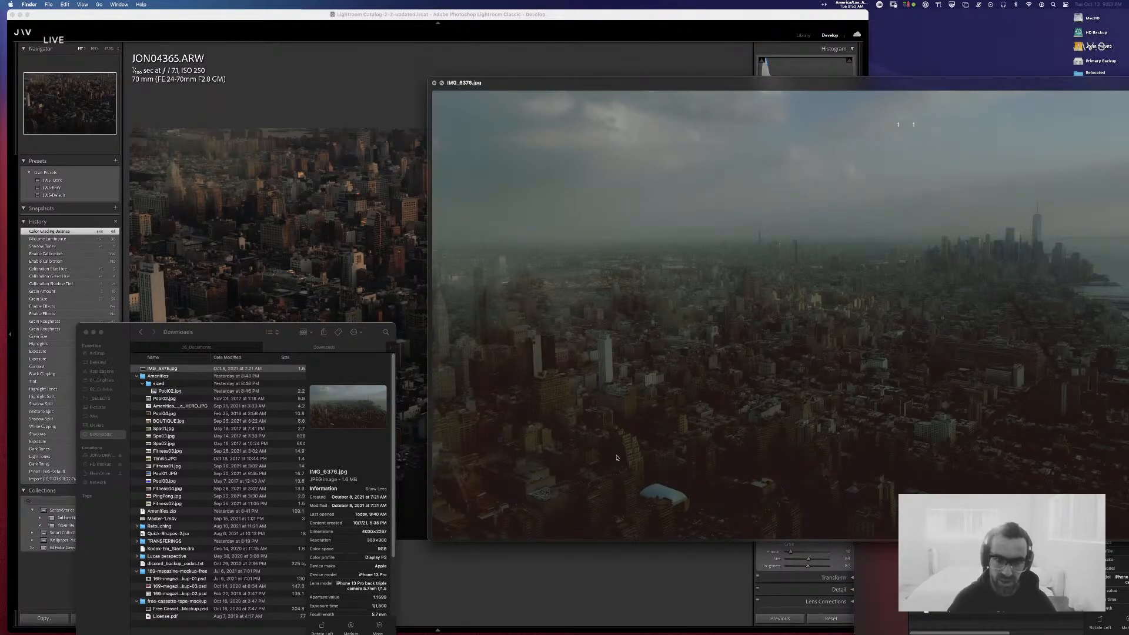
{"action": "left_click_drag", "start_coordinate": [812, 84], "coordinate": [536, 255]}
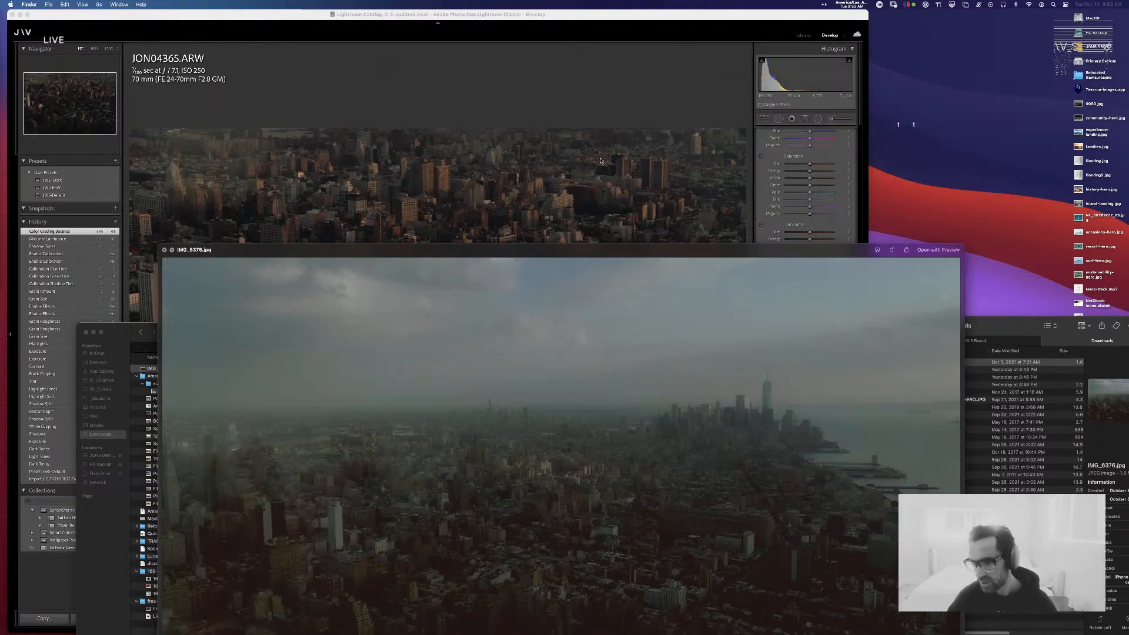
{"action": "left_click_drag", "start_coordinate": [641, 254], "coordinate": [592, 154]}
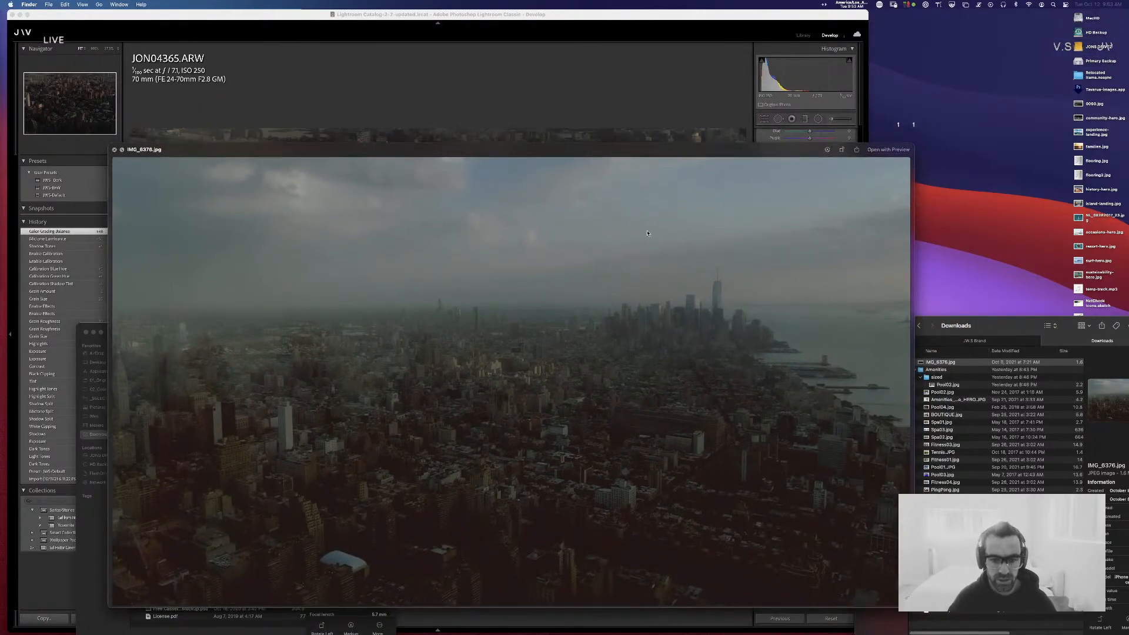
{"action": "key", "text": "space"}
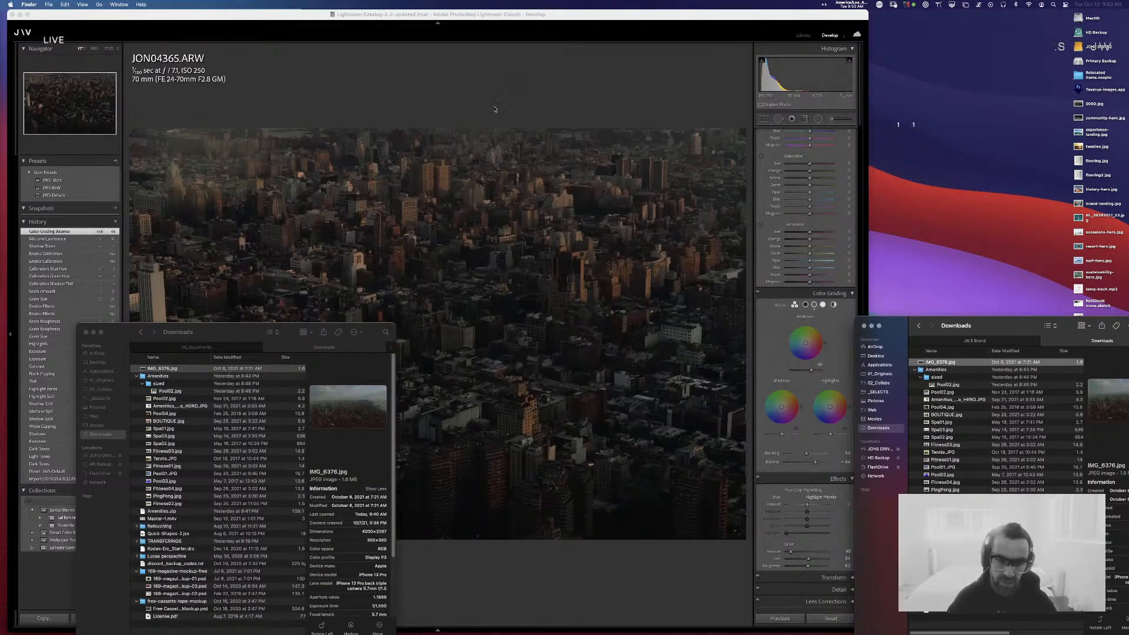
- Return to Lightroom, fine-tune the shadow, midtone and highlight luminance in the color grading, and shift its balance further towards the highlights
{"action": "left_click", "coordinate": [525, 92]}
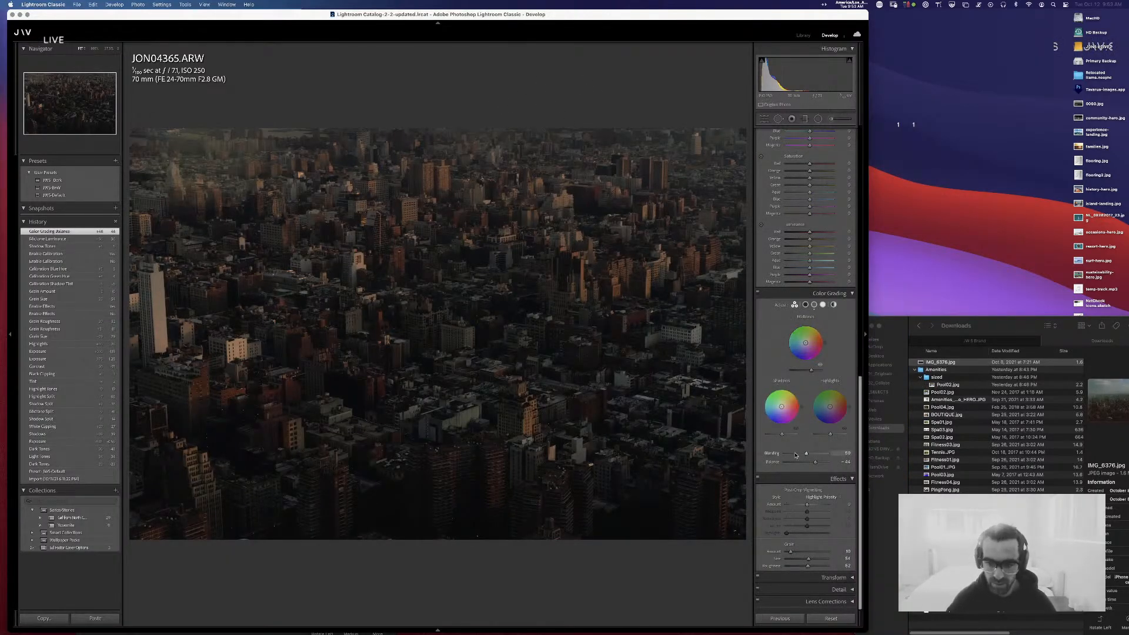
{"action": "mouse_move", "coordinate": [779, 434]}
{"action": "left_mouse_down"}
{"action": "mouse_move", "coordinate": [794, 435]}
{"action": "mouse_move", "coordinate": [781, 440]}
{"action": "left_mouse_up"}
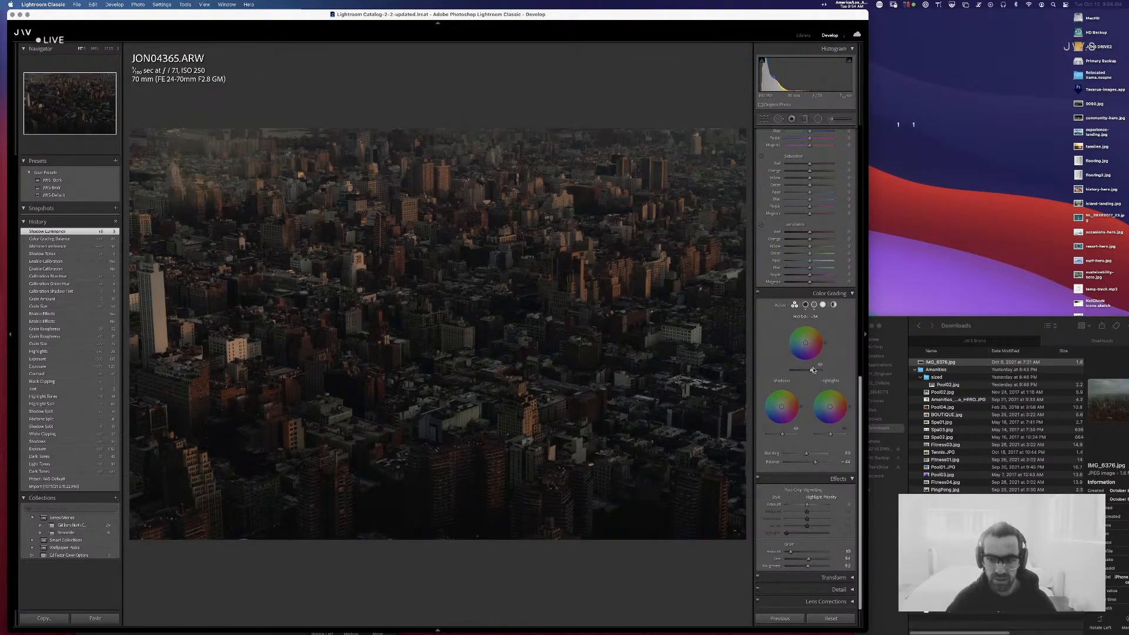
{"action": "left_click_drag", "start_coordinate": [813, 370], "coordinate": [814, 377]}
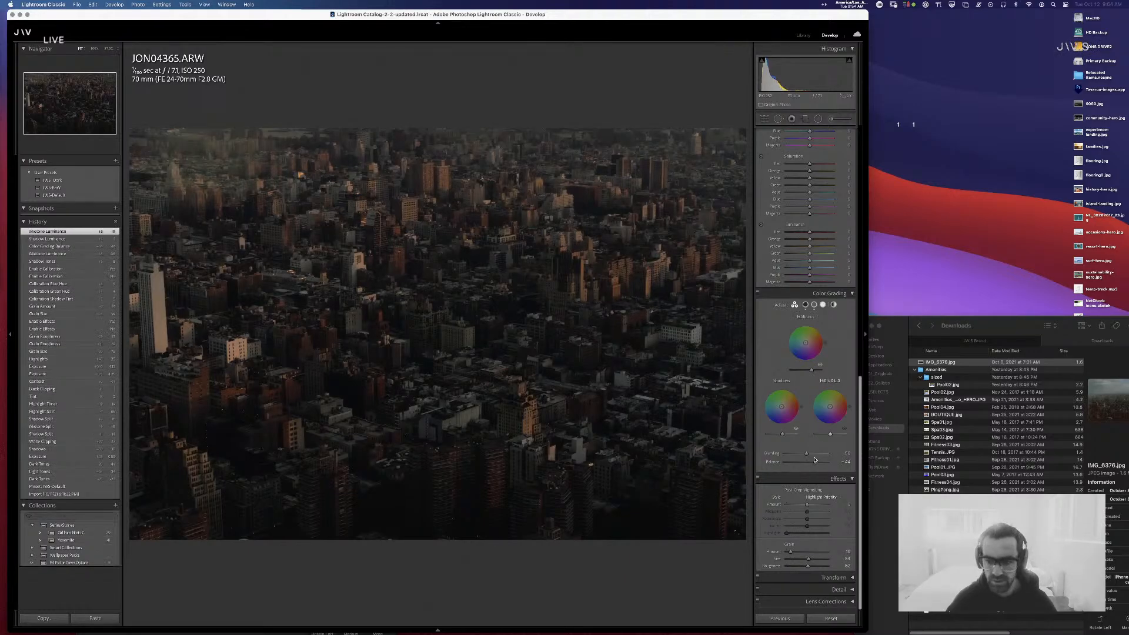
{"action": "mouse_move", "coordinate": [815, 462]}
{"action": "left_mouse_down"}
{"action": "mouse_move", "coordinate": [775, 463]}
{"action": "mouse_move", "coordinate": [812, 465]}
{"action": "left_mouse_up"}
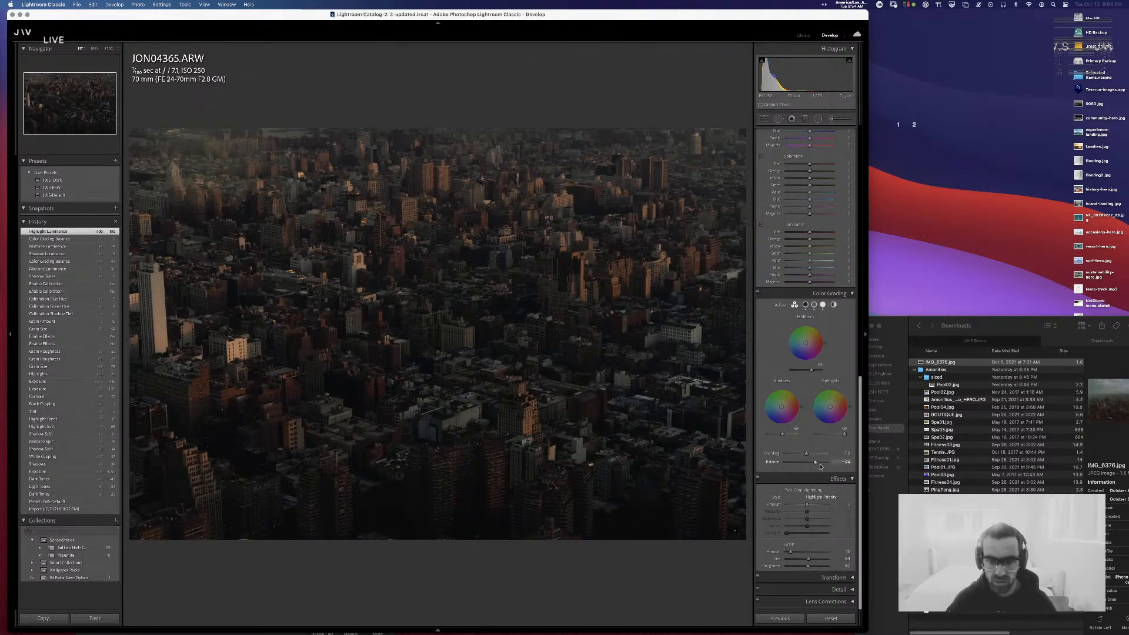
{"action": "mouse_move", "coordinate": [805, 462]}
{"action": "left_mouse_down"}
{"action": "mouse_move", "coordinate": [833, 466]}
{"action": "mouse_move", "coordinate": [814, 468]}
{"action": "mouse_move", "coordinate": [837, 435]}
{"action": "mouse_move", "coordinate": [819, 462]}
{"action": "left_mouse_up"}
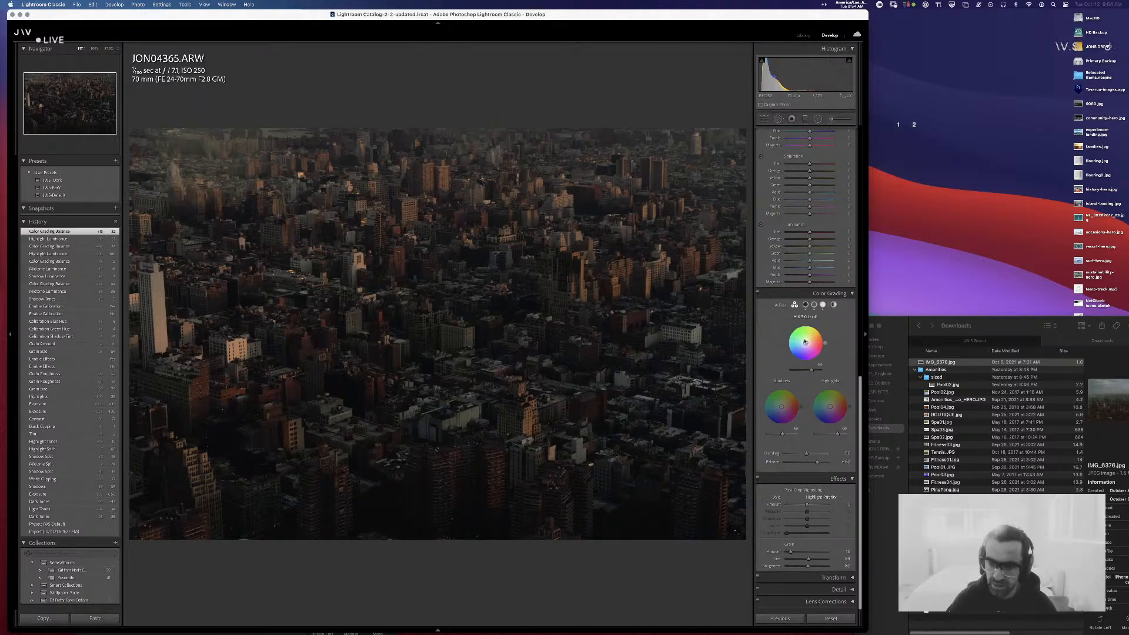
- Tint the midtones slightly cyan-blue and the shadows slightly orange in the color grading
{"action": "left_click_drag", "start_coordinate": [805, 342], "coordinate": [805, 339]}
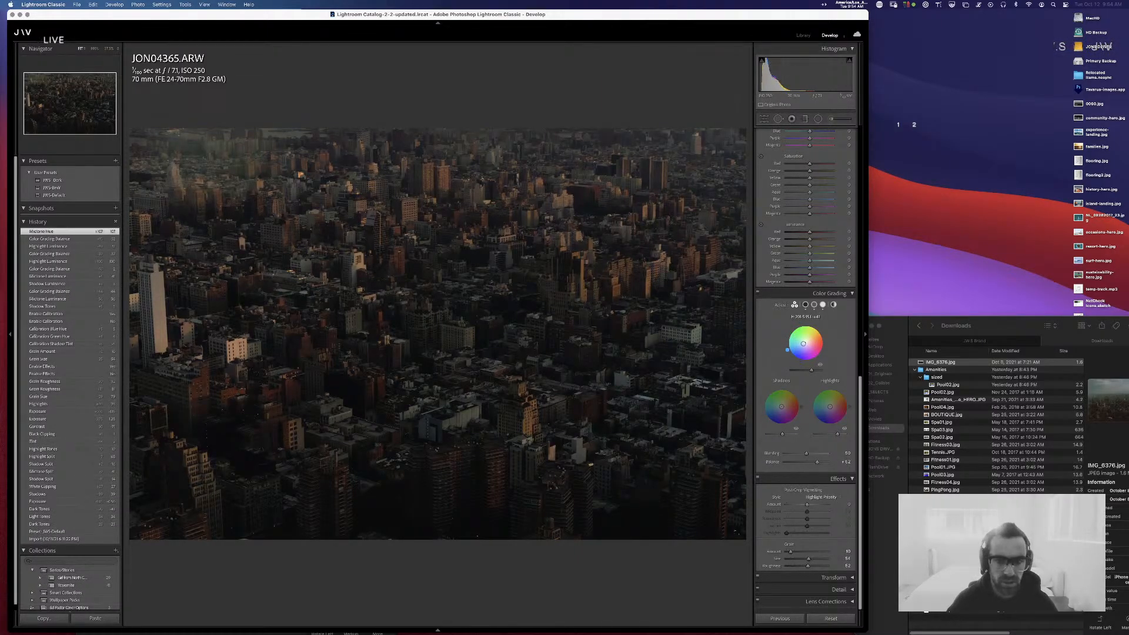
{"action": "left_click_drag", "start_coordinate": [787, 350], "coordinate": [787, 350]}
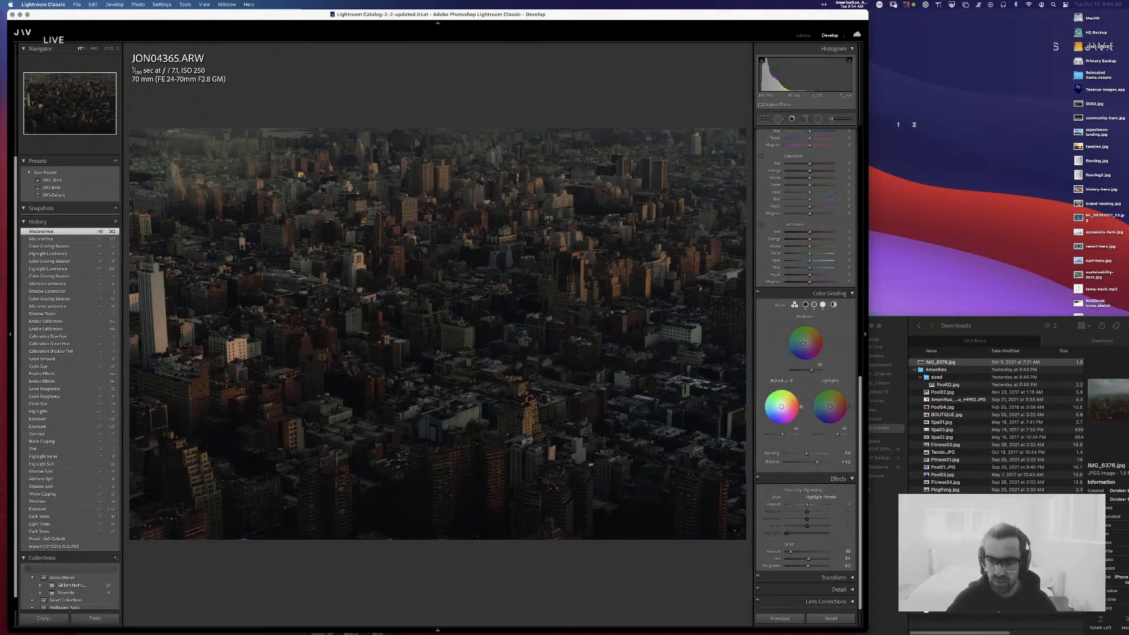
{"action": "left_click_drag", "start_coordinate": [782, 407], "coordinate": [799, 397]}
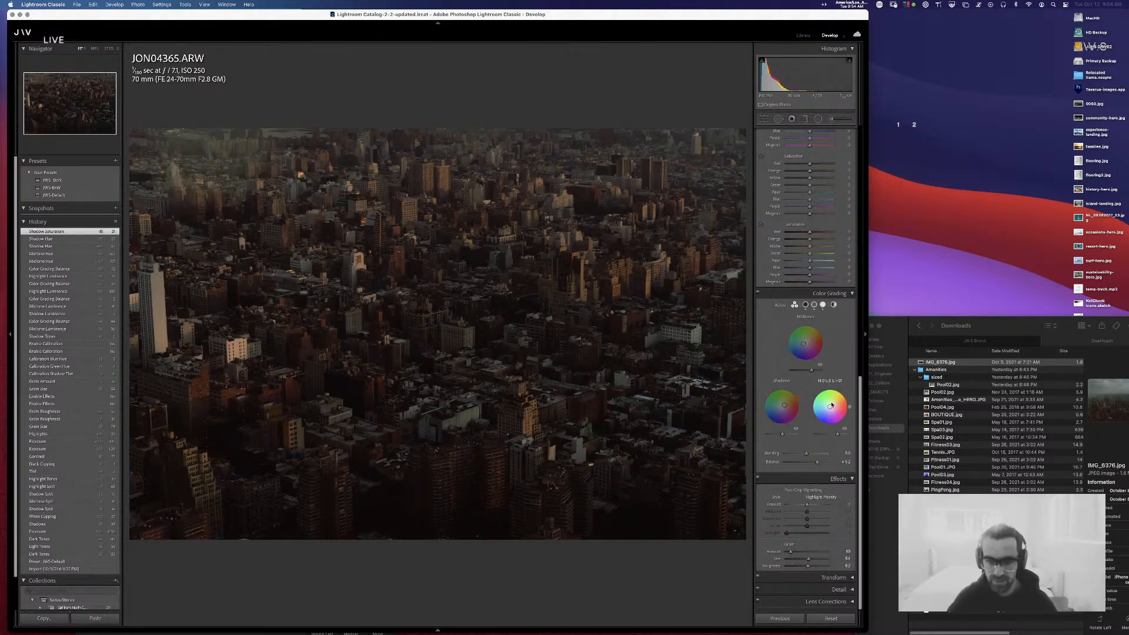
- Tint the highlights slightly cyan and compare the photo with color grading off and on
{"action": "left_click_drag", "start_coordinate": [826, 388], "coordinate": [825, 389]}
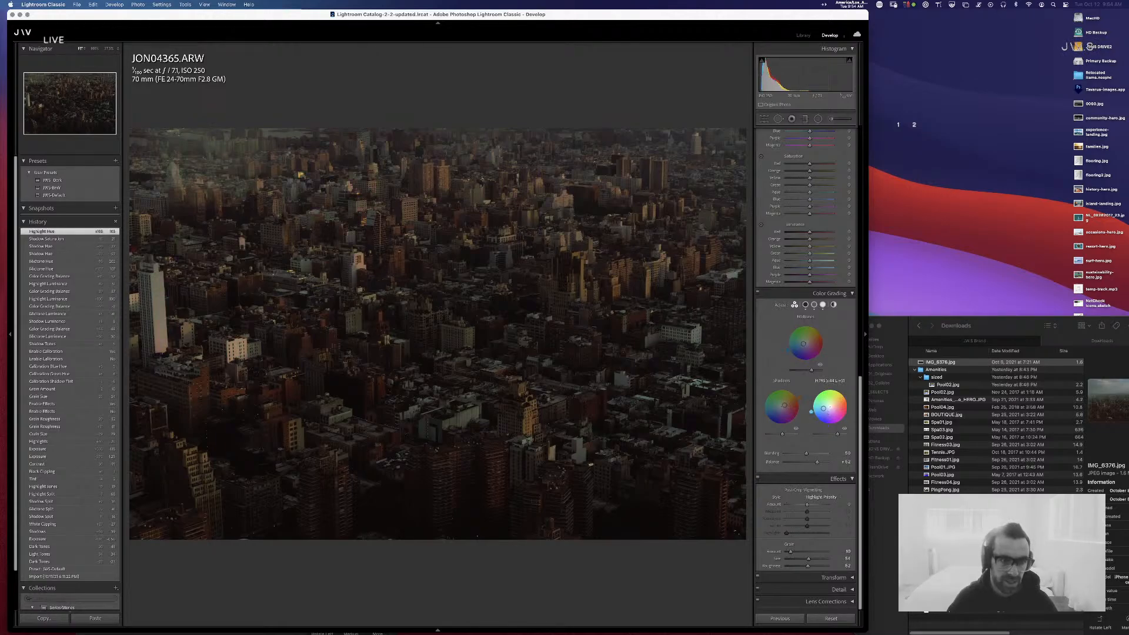
{"action": "left_click_drag", "start_coordinate": [811, 411], "coordinate": [811, 412]}
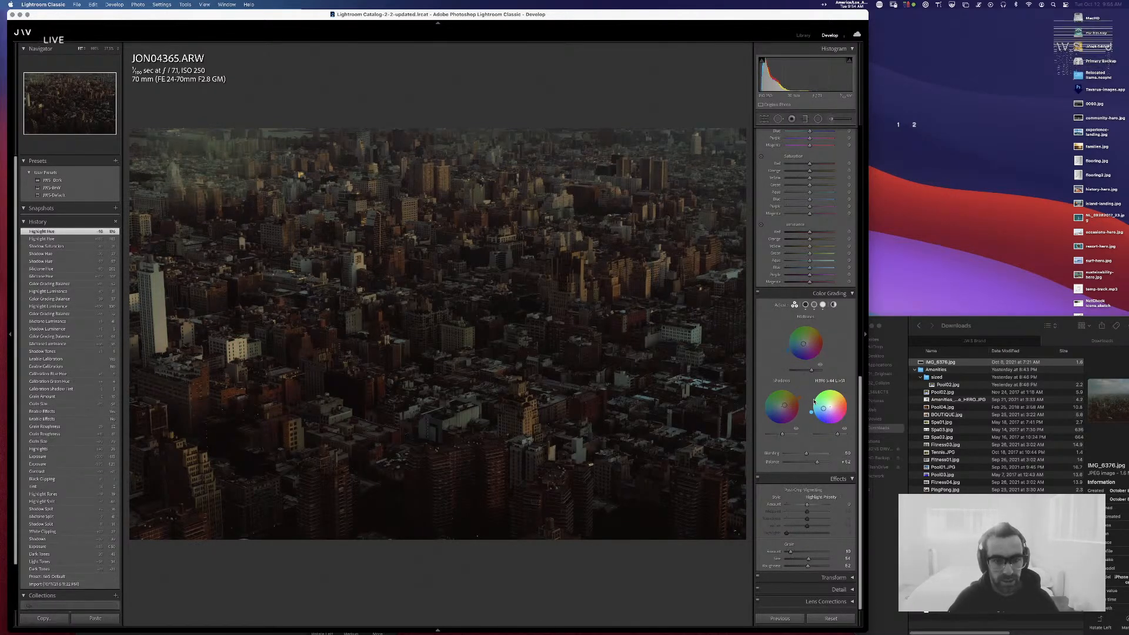
{"action": "left_click", "coordinate": [757, 294]}
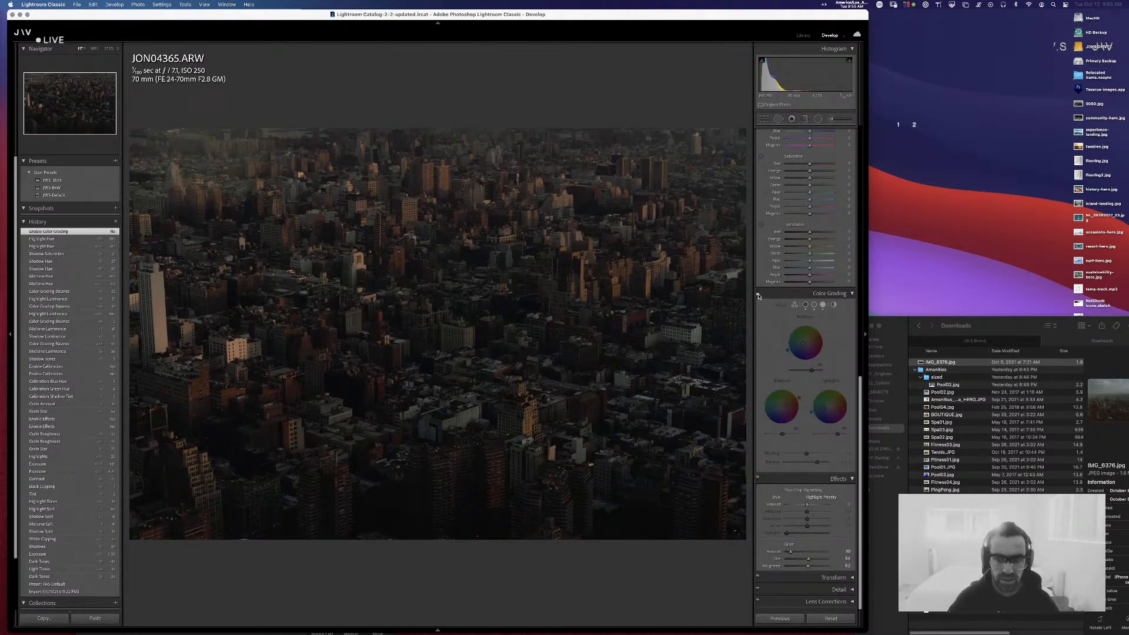
{"action": "left_click", "coordinate": [758, 294]}
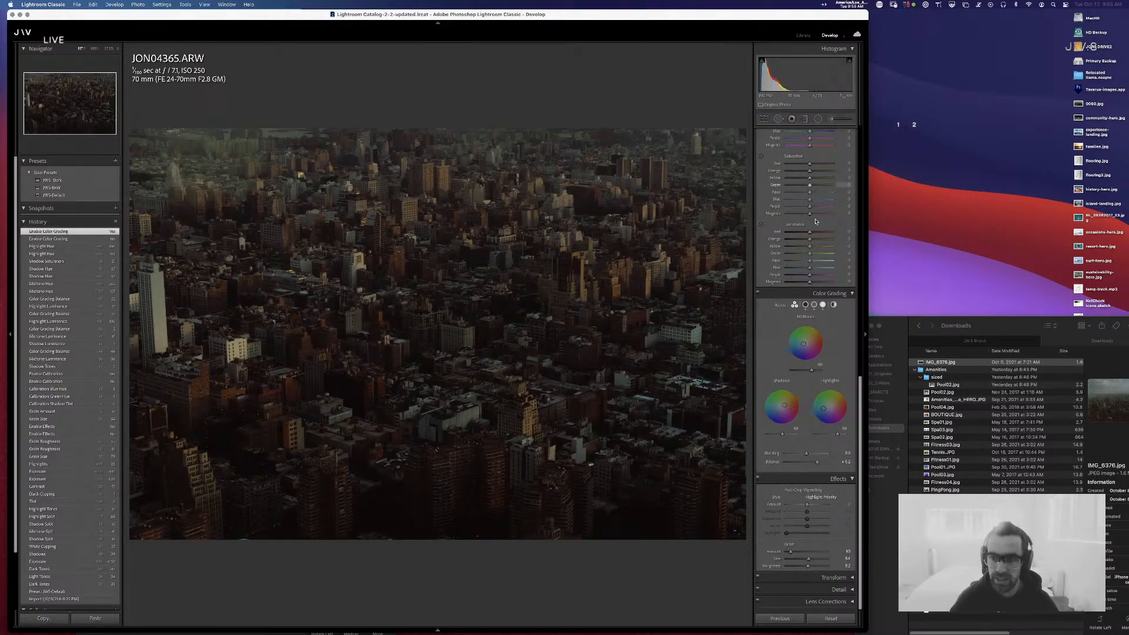
{"action": "scroll", "coordinate": [815, 221], "scroll_direction": "up", "scroll_amount": 5}
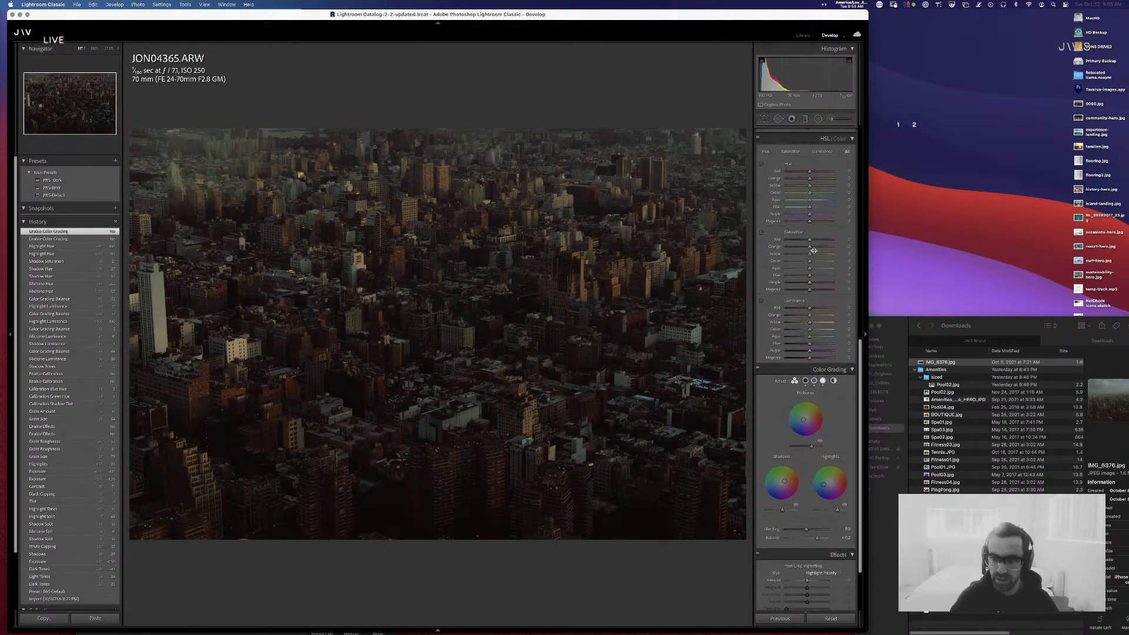
{"action": "scroll", "coordinate": [813, 250], "scroll_direction": "up", "scroll_amount": 4}
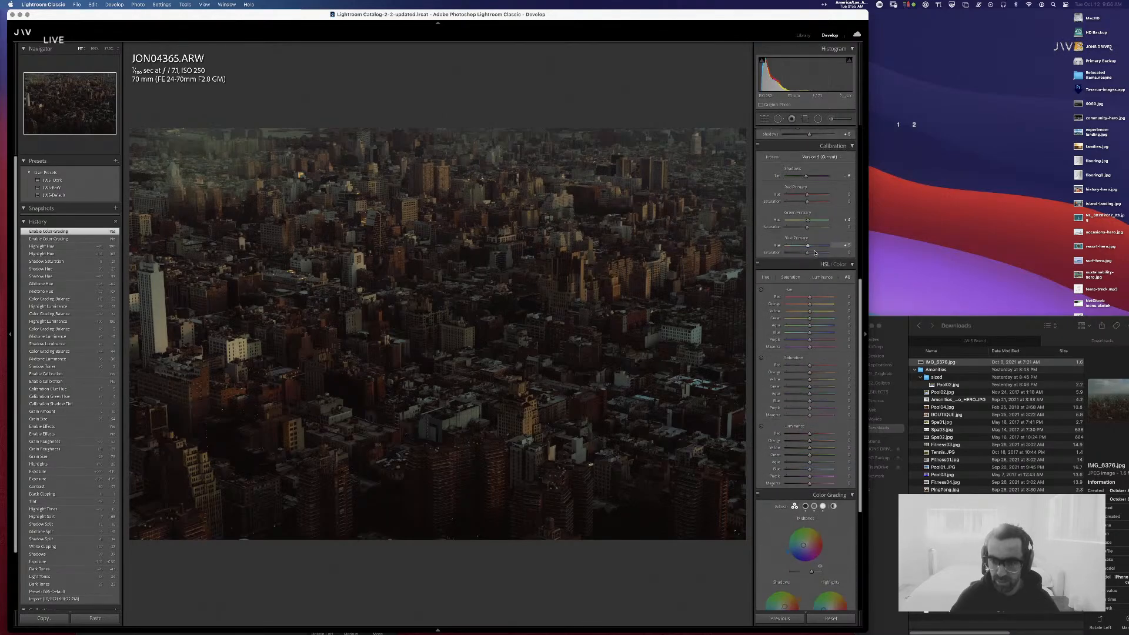
{"action": "scroll", "coordinate": [814, 252], "scroll_direction": "down", "scroll_amount": 1}
{"action": "scroll", "coordinate": [815, 252], "scroll_direction": "down", "scroll_amount": 1}
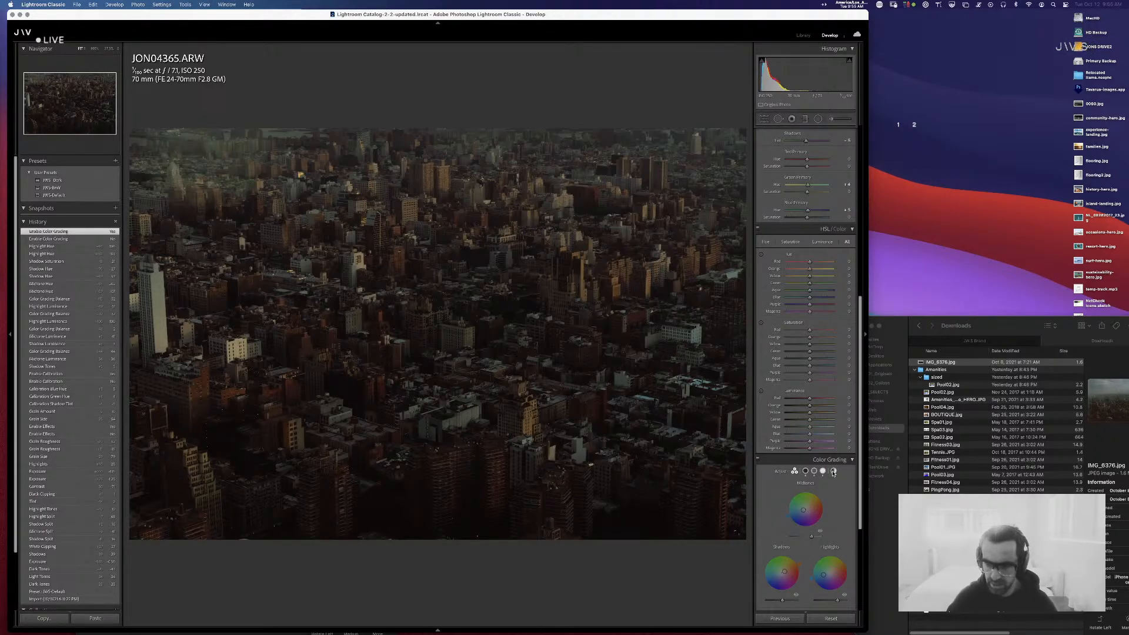
- Switch the color grading to its global wheel and tint the whole photo slightly warm orange
{"action": "left_click", "coordinate": [832, 473]}
{"action": "left_click", "coordinate": [804, 513]}
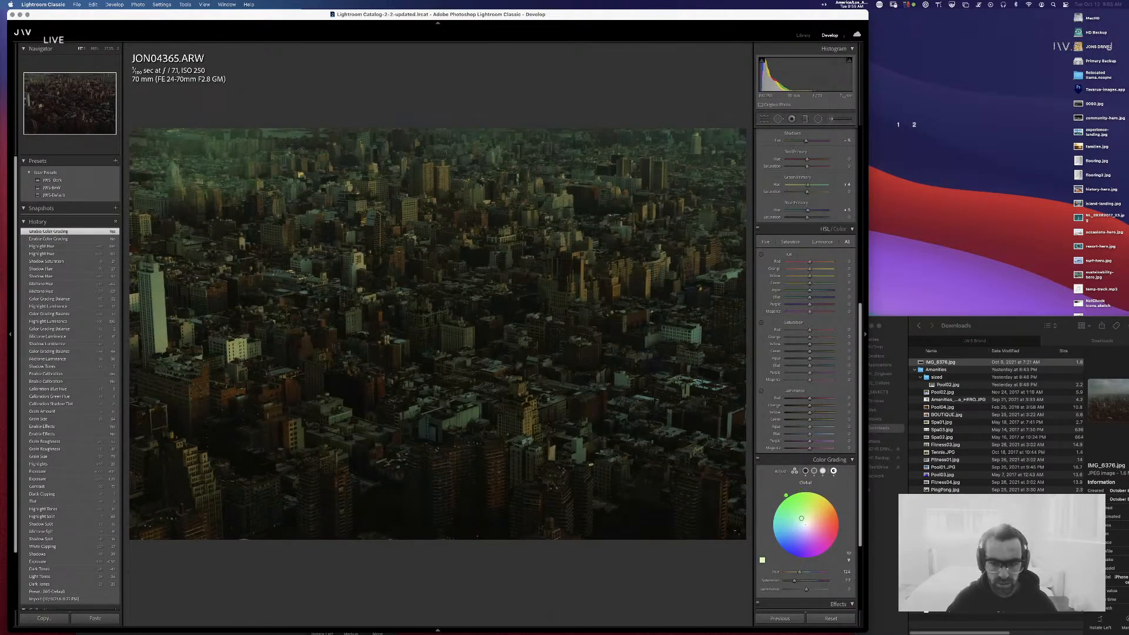
{"action": "left_click_drag", "start_coordinate": [786, 503], "coordinate": [787, 497]}
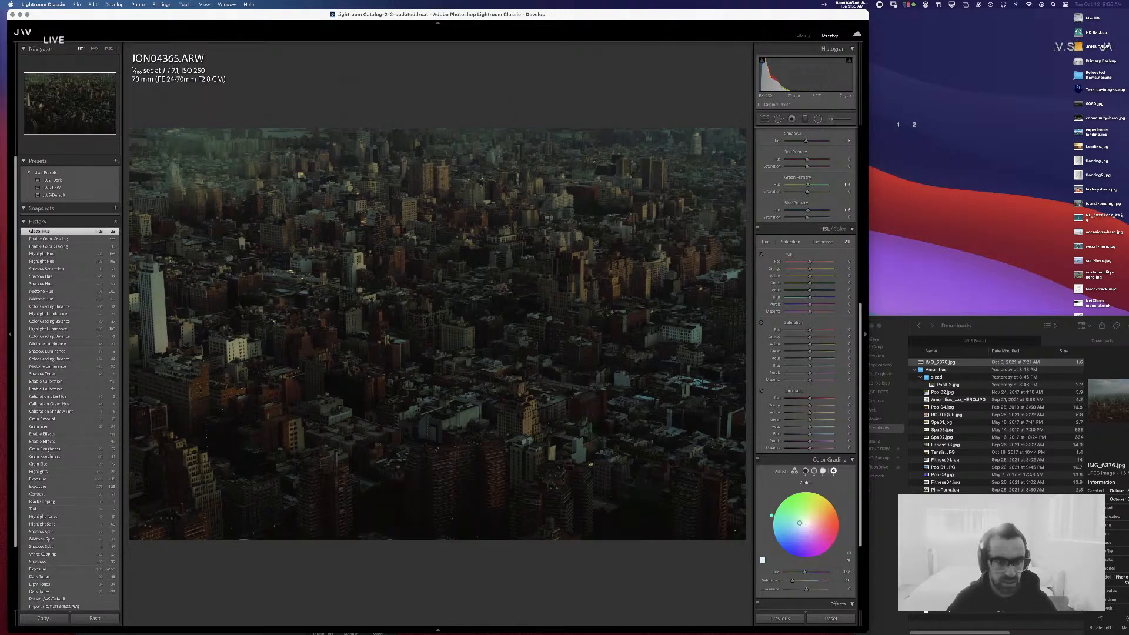
{"action": "left_click_drag", "start_coordinate": [771, 516], "coordinate": [829, 501]}
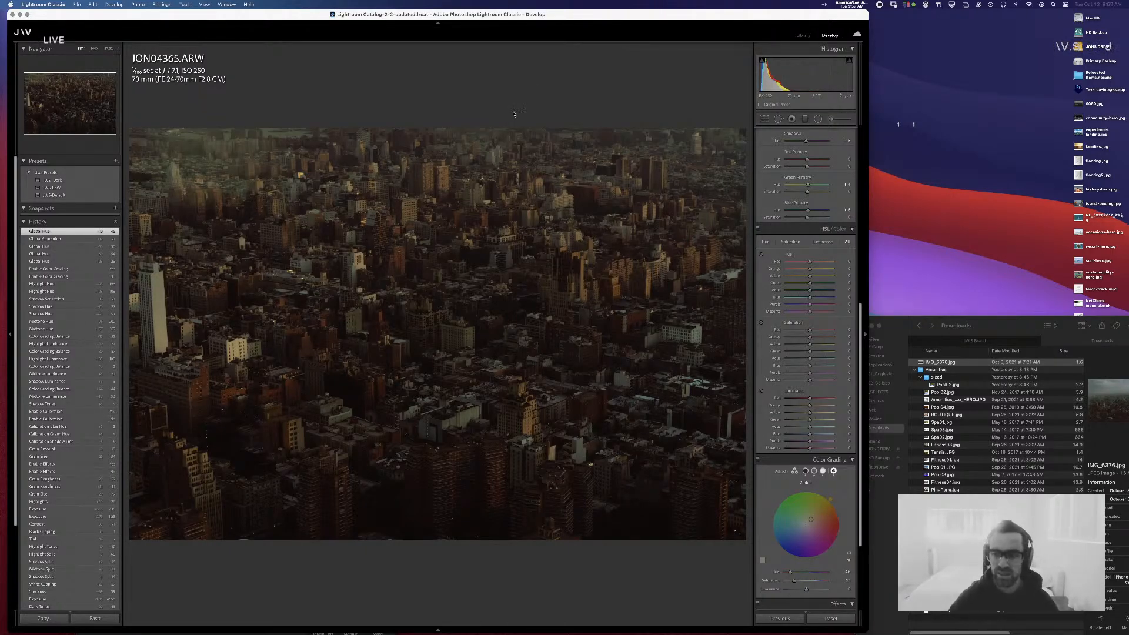
- Shift the orange hue slightly towards red and raise the orange luminance slightly in the HSL adjustments
{"action": "left_click_drag", "start_coordinate": [858, 326], "coordinate": [850, 165]}
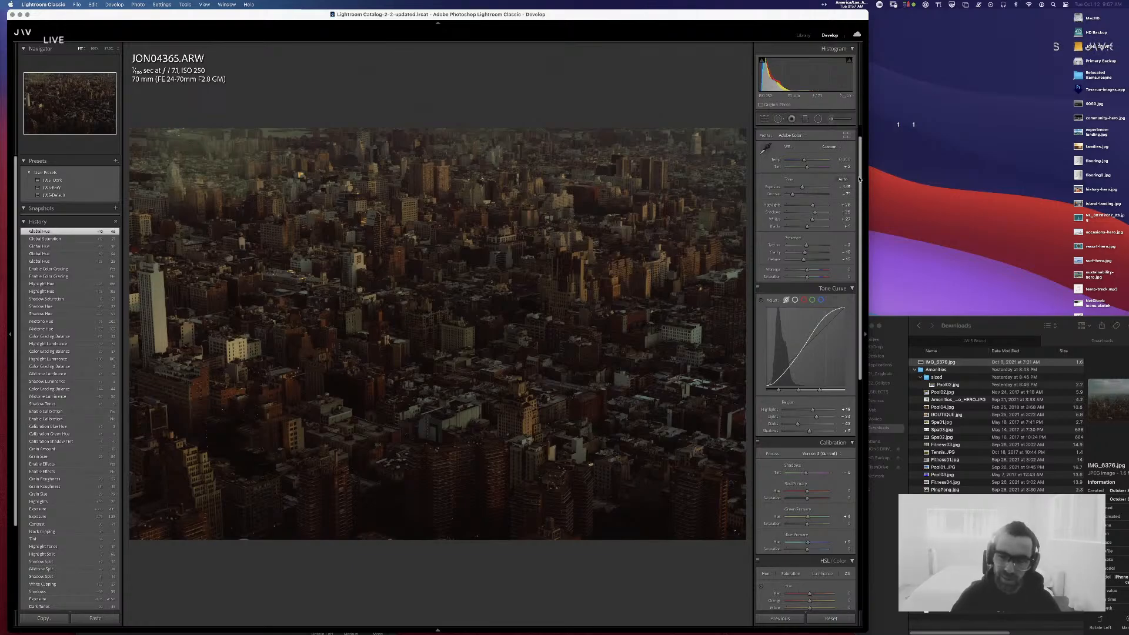
{"action": "left_click_drag", "start_coordinate": [859, 180], "coordinate": [869, 396]}
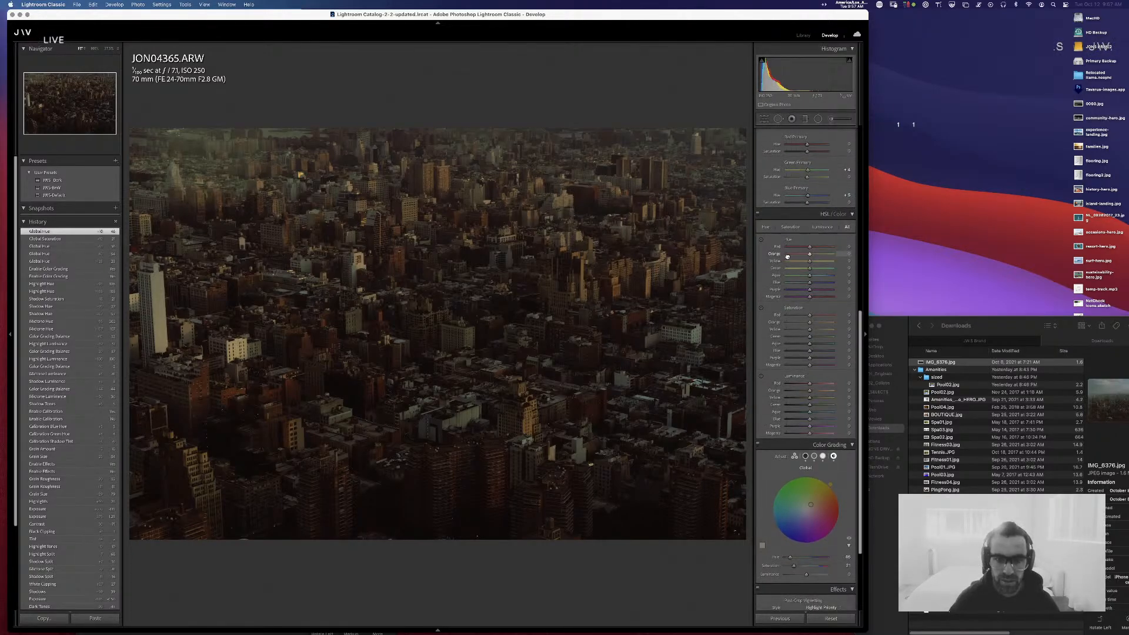
{"action": "scroll", "coordinate": [801, 258], "scroll_direction": "up", "scroll_amount": 1}
{"action": "mouse_move", "coordinate": [809, 257]}
{"action": "left_mouse_down"}
{"action": "mouse_move", "coordinate": [795, 257]}
{"action": "mouse_move", "coordinate": [808, 258]}
{"action": "left_mouse_up"}
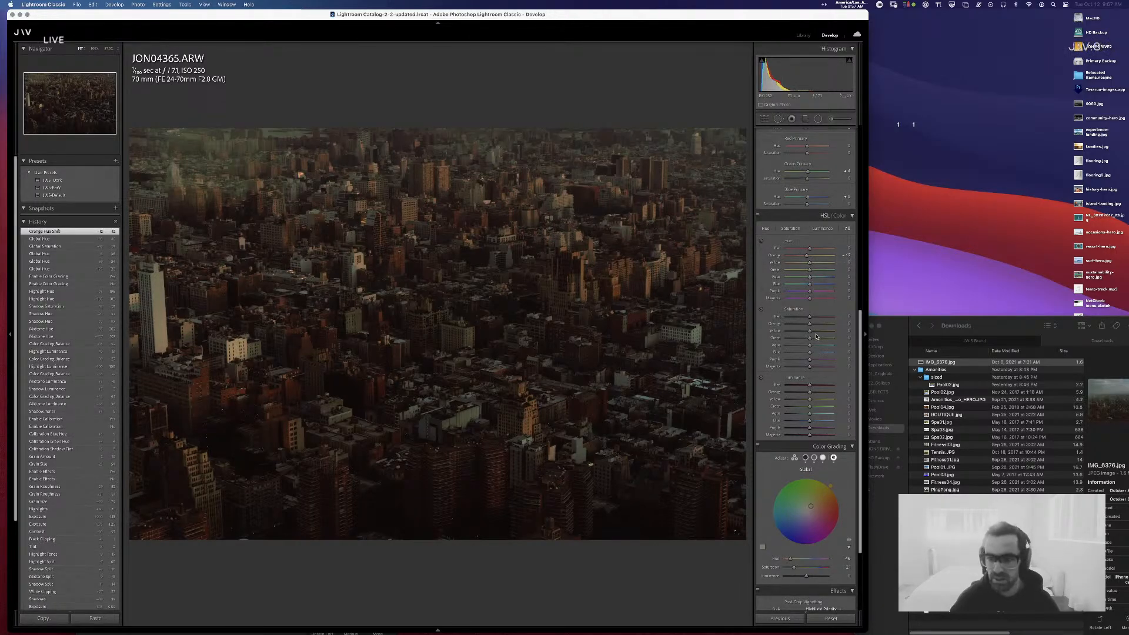
{"action": "left_click_drag", "start_coordinate": [809, 391], "coordinate": [814, 393]}
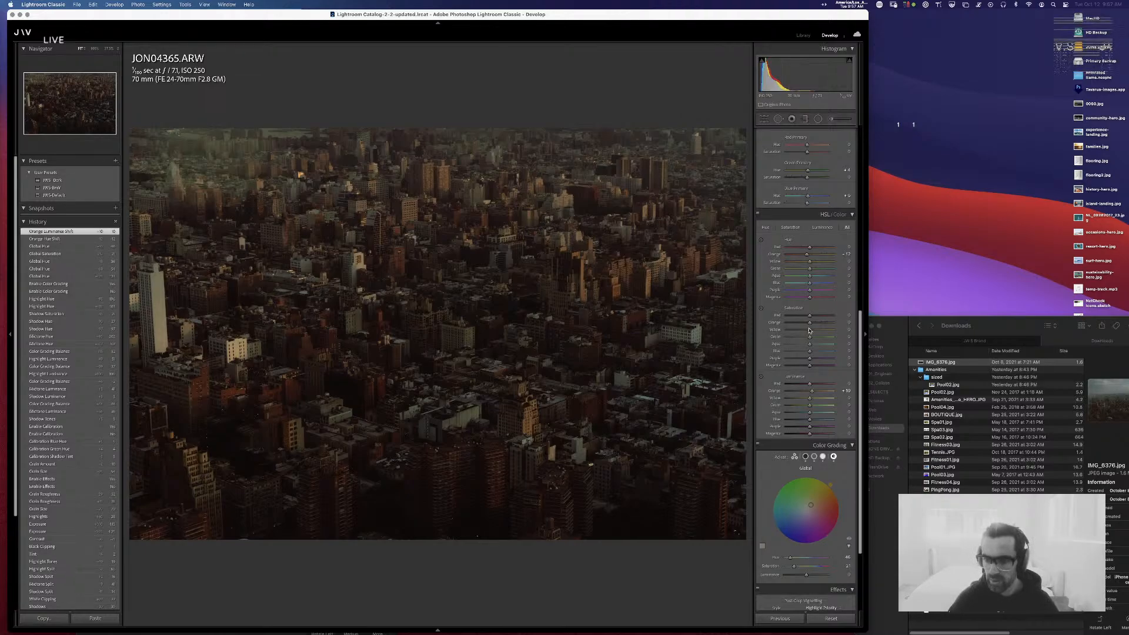
- Shift the yellow hue towards orange and the green hue towards yellow in the HSL adjustments
{"action": "left_click_drag", "start_coordinate": [809, 264], "coordinate": [850, 272]}
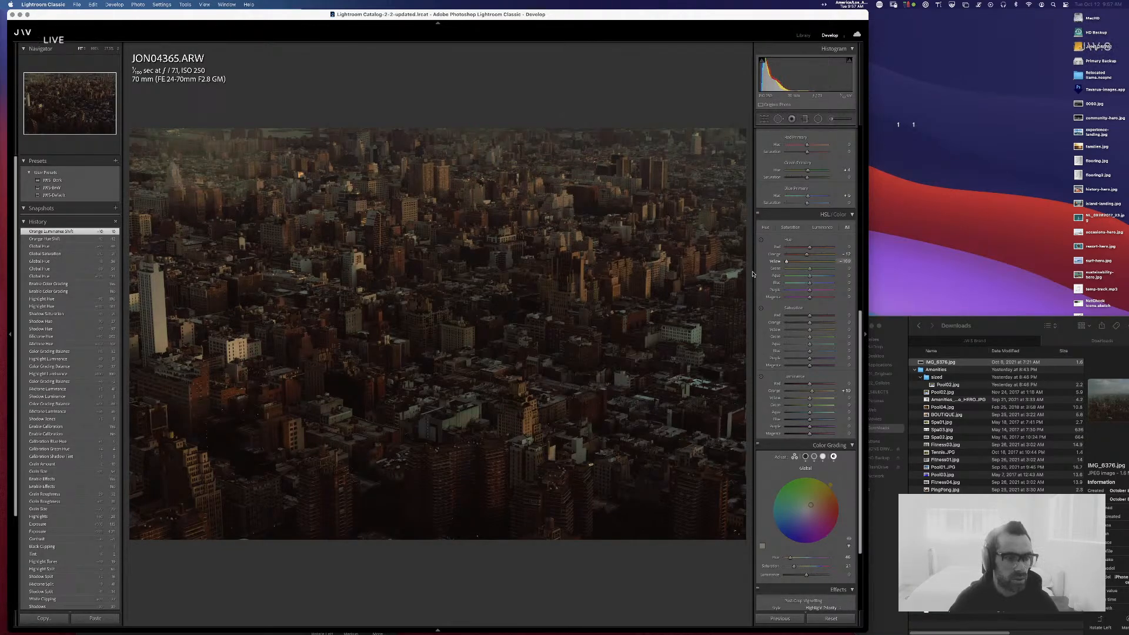
{"action": "left_click_drag", "start_coordinate": [752, 274], "coordinate": [826, 280]}
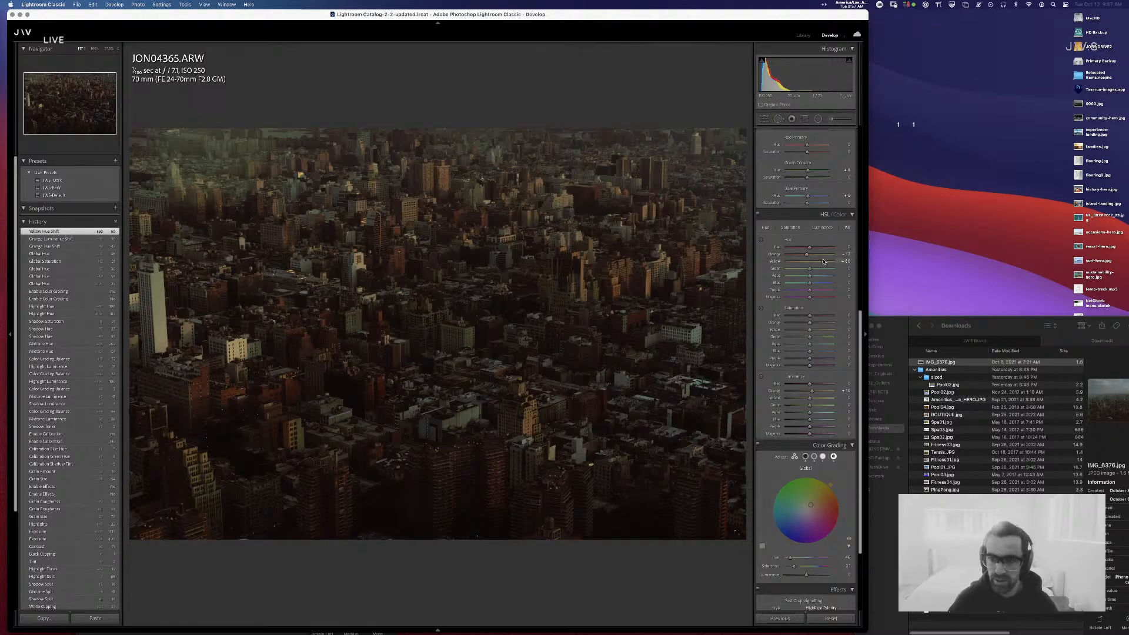
{"action": "left_click_drag", "start_coordinate": [823, 261], "coordinate": [815, 274]}
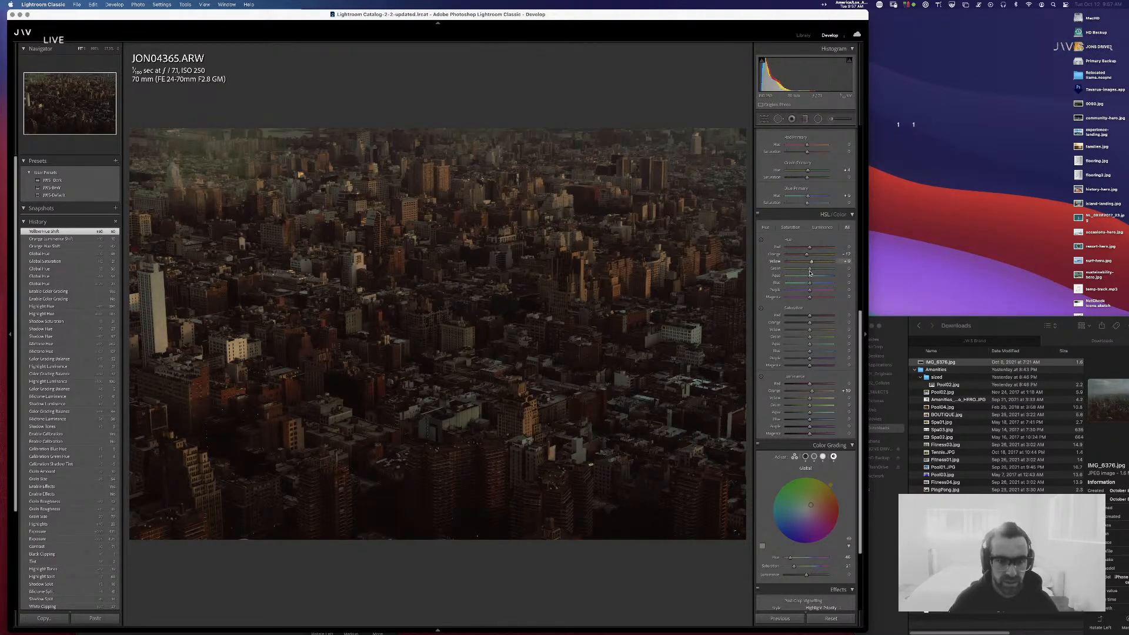
{"action": "left_click_drag", "start_coordinate": [791, 270], "coordinate": [846, 276]}
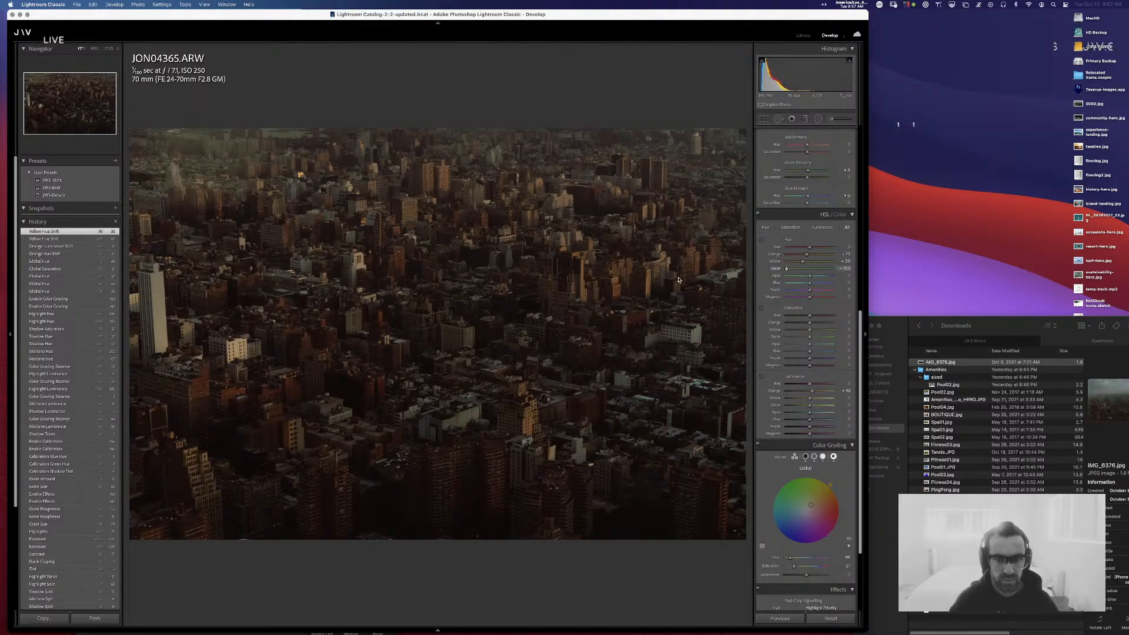
{"action": "left_click_drag", "start_coordinate": [677, 279], "coordinate": [799, 281]}
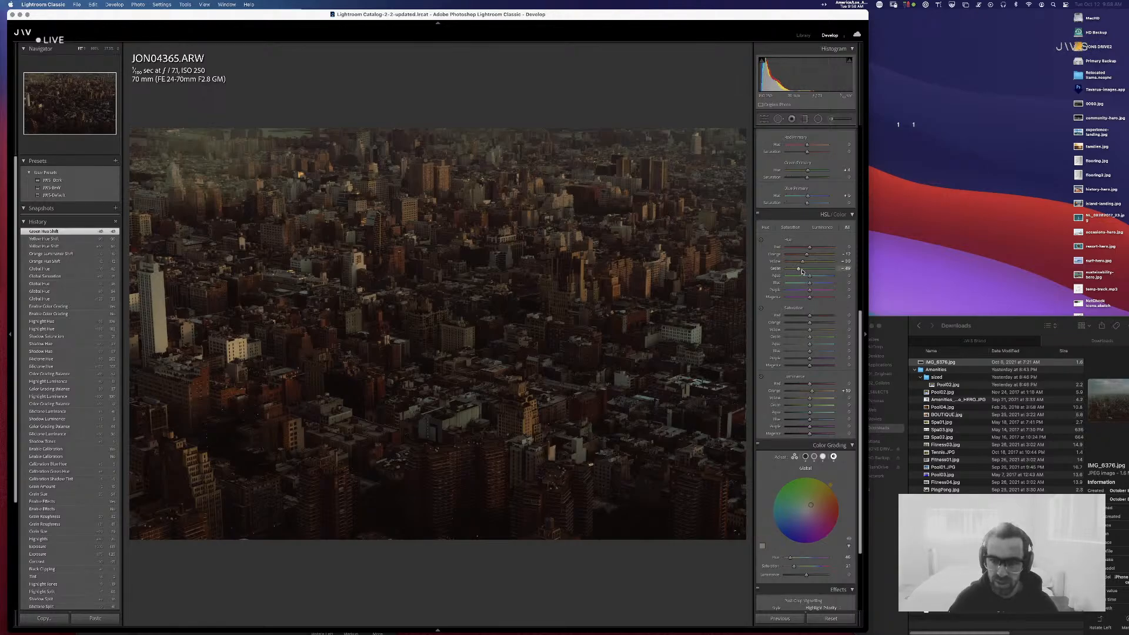
{"action": "left_click_drag", "start_coordinate": [801, 271], "coordinate": [804, 271]}
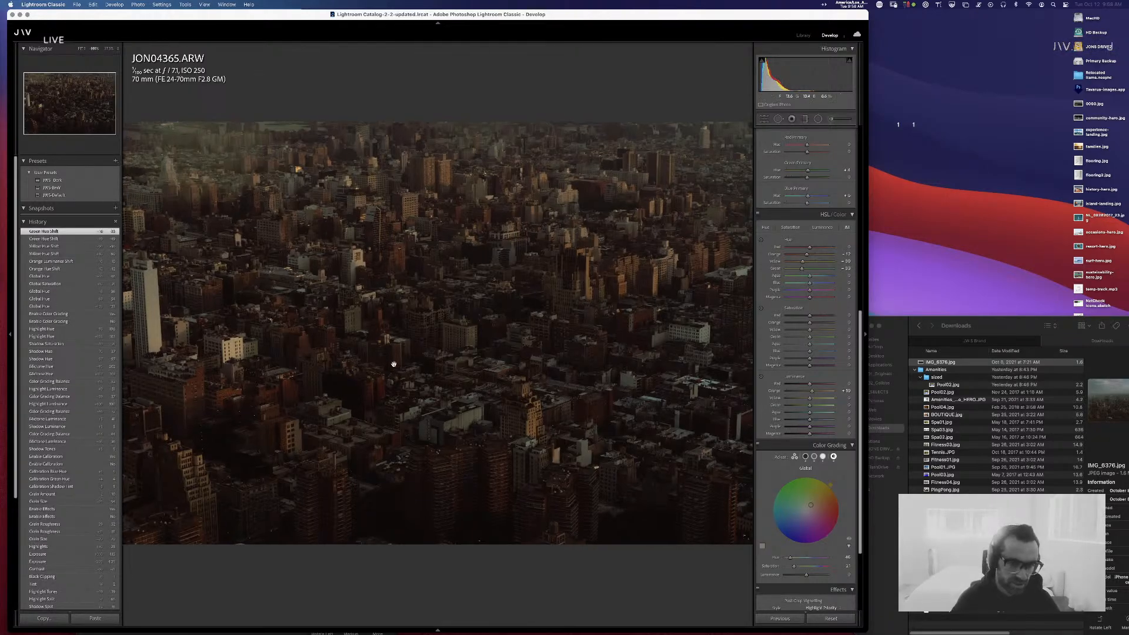
- Inspect the buildings up close and strongly lower the blue luminance, checking its effect on the enlarged photo
{"action": "left_click", "coordinate": [394, 363]}
{"action": "left_click_drag", "start_coordinate": [242, 375], "coordinate": [483, 343]}
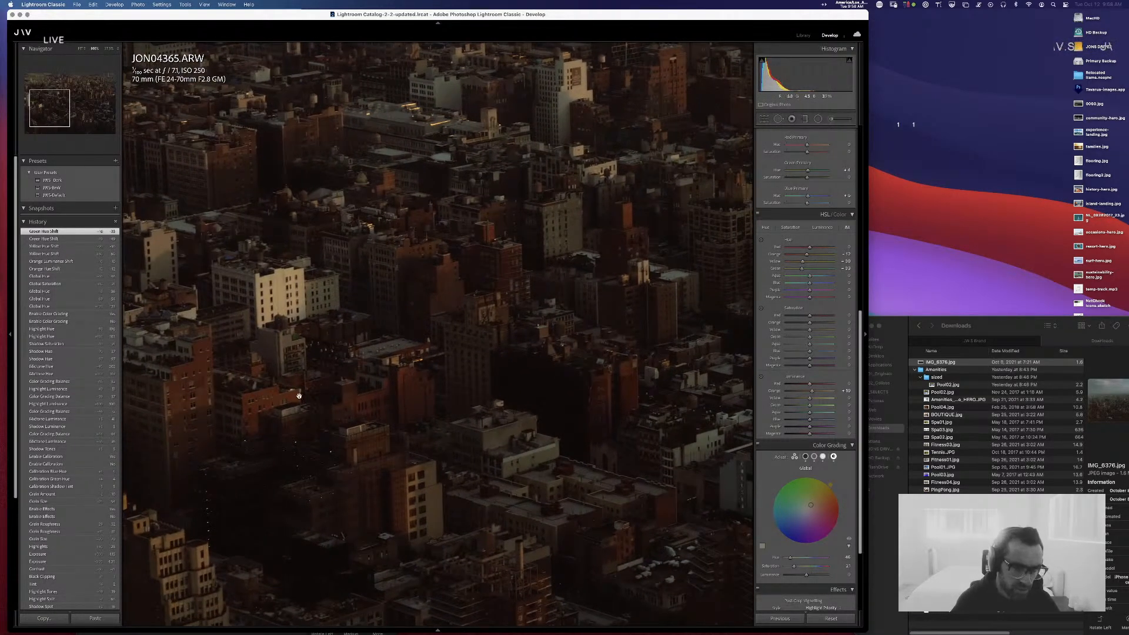
{"action": "left_click_drag", "start_coordinate": [305, 185], "coordinate": [433, 418]}
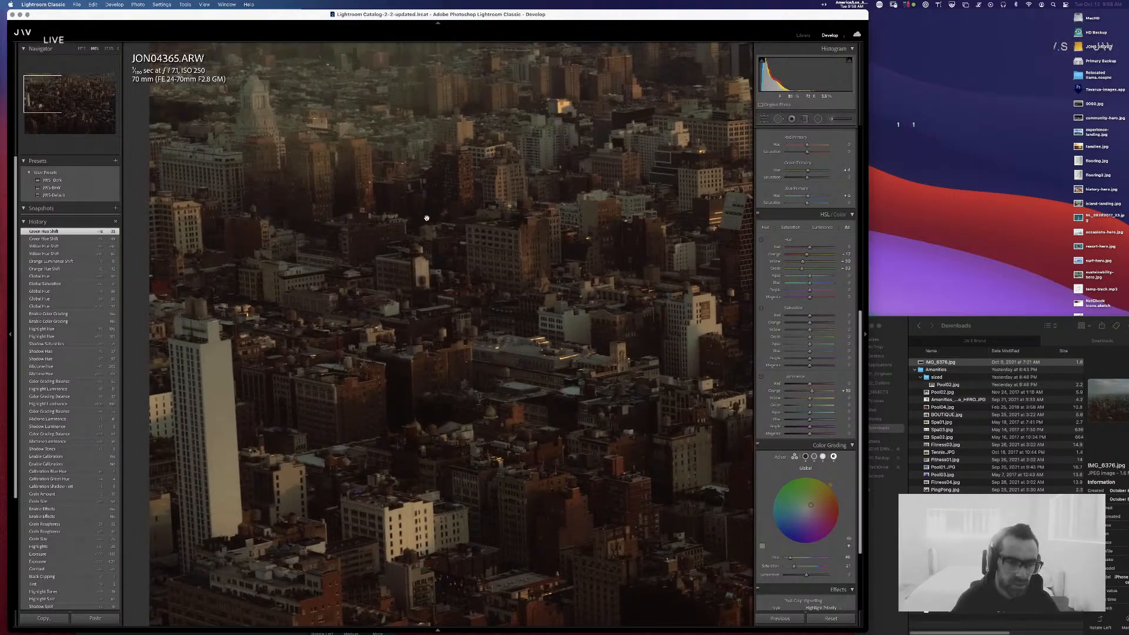
{"action": "left_click_drag", "start_coordinate": [584, 466], "coordinate": [579, 456]}
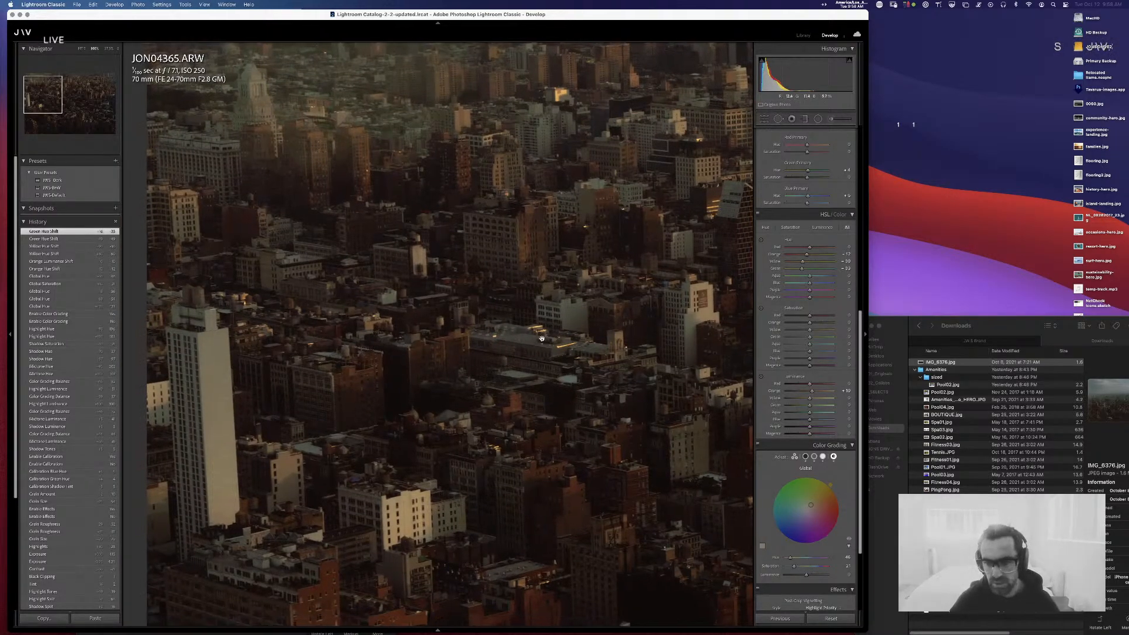
{"action": "left_click", "coordinate": [577, 287]}
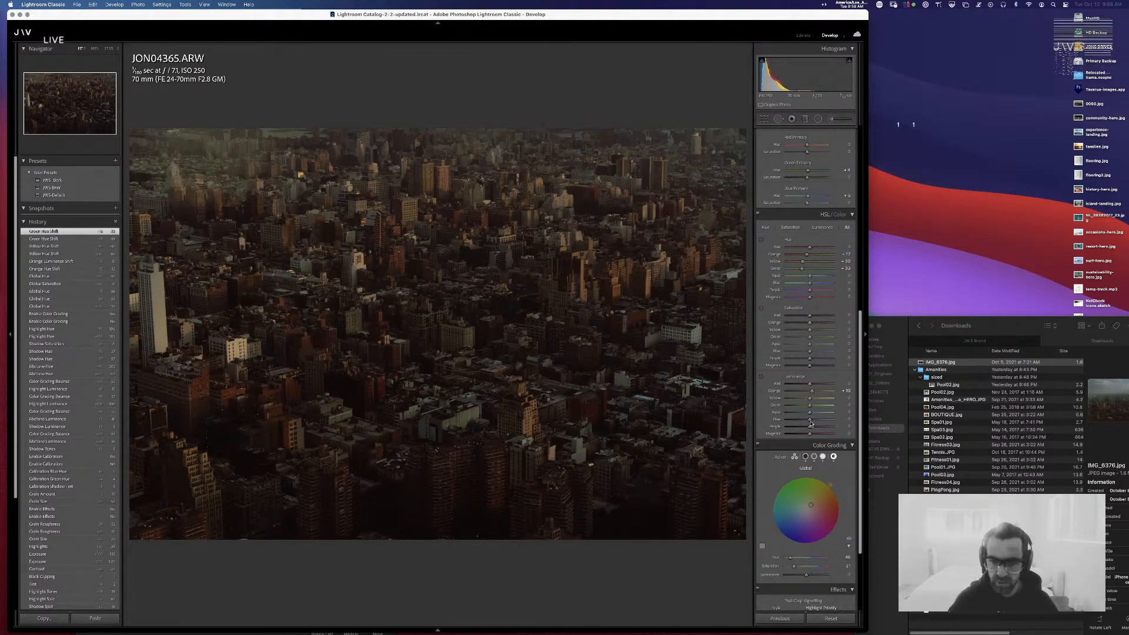
{"action": "left_click_drag", "start_coordinate": [810, 423], "coordinate": [739, 420]}
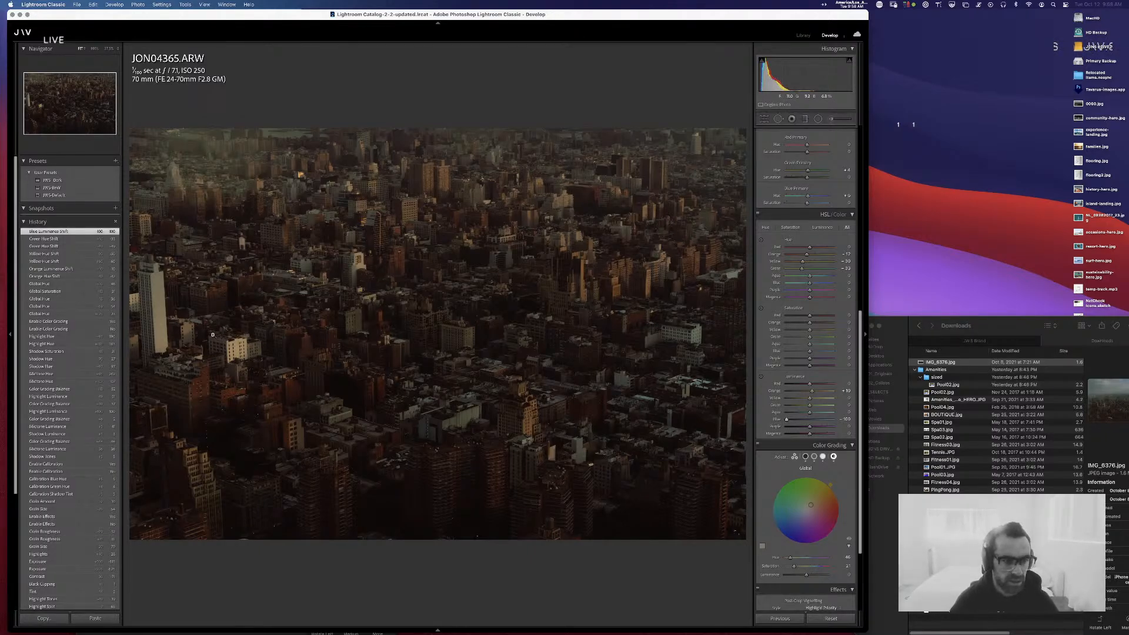
{"action": "left_click", "coordinate": [213, 334]}
{"action": "left_click_drag", "start_coordinate": [576, 418], "coordinate": [705, 447]}
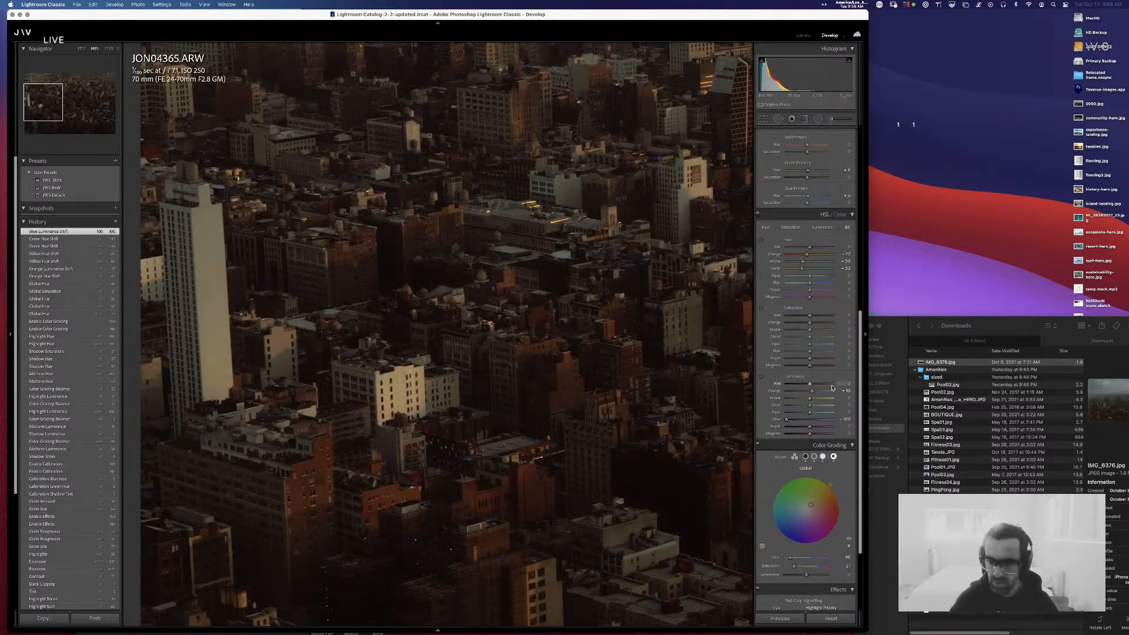
{"action": "left_click_drag", "start_coordinate": [786, 419], "coordinate": [873, 431]}
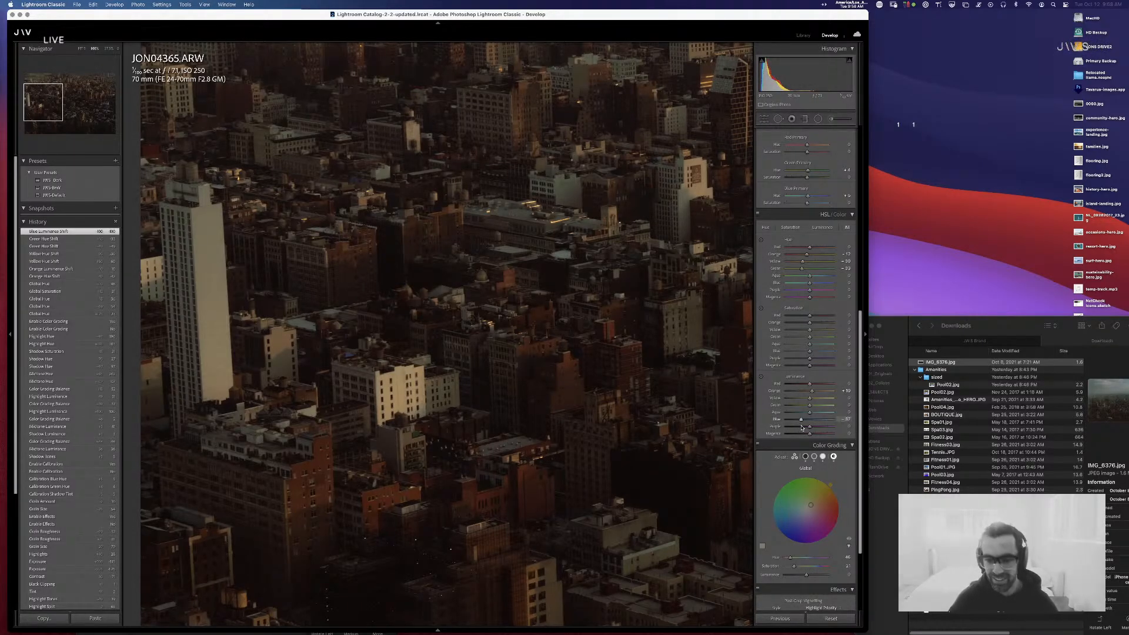
{"action": "left_click_drag", "start_coordinate": [801, 426], "coordinate": [789, 426]}
{"action": "left_click", "coordinate": [559, 317]}
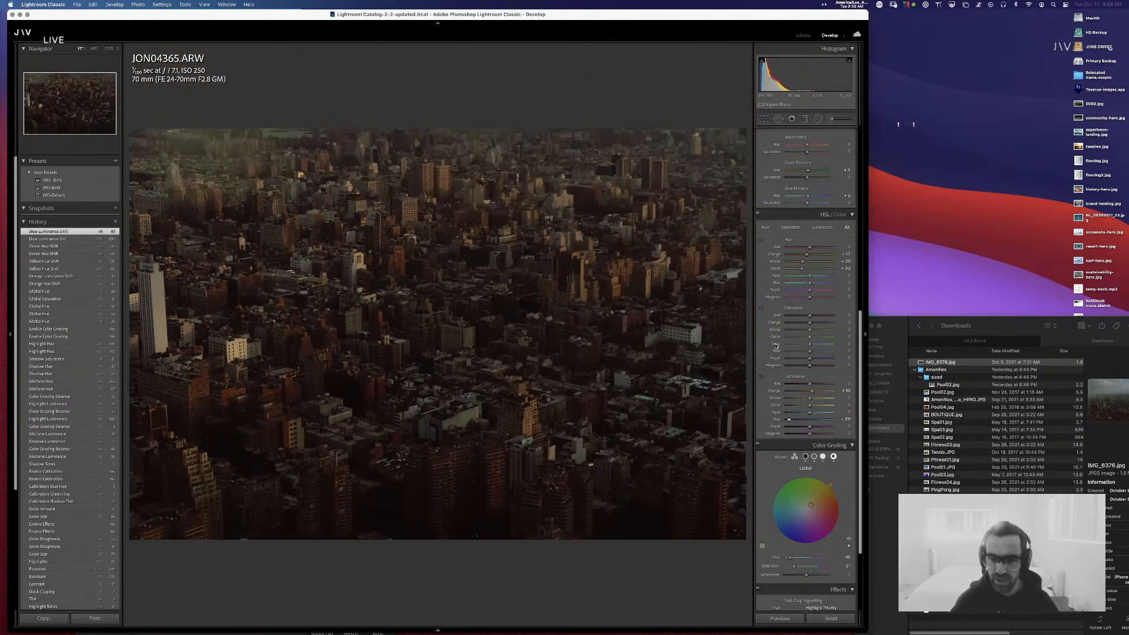
- Try a higher blue saturation and a changed aqua luminance, and revert both adjustments
{"action": "mouse_move", "coordinate": [808, 355]}
{"action": "left_mouse_down"}
{"action": "mouse_move", "coordinate": [836, 354]}
{"action": "mouse_move", "coordinate": [821, 353]}
{"action": "left_mouse_up"}
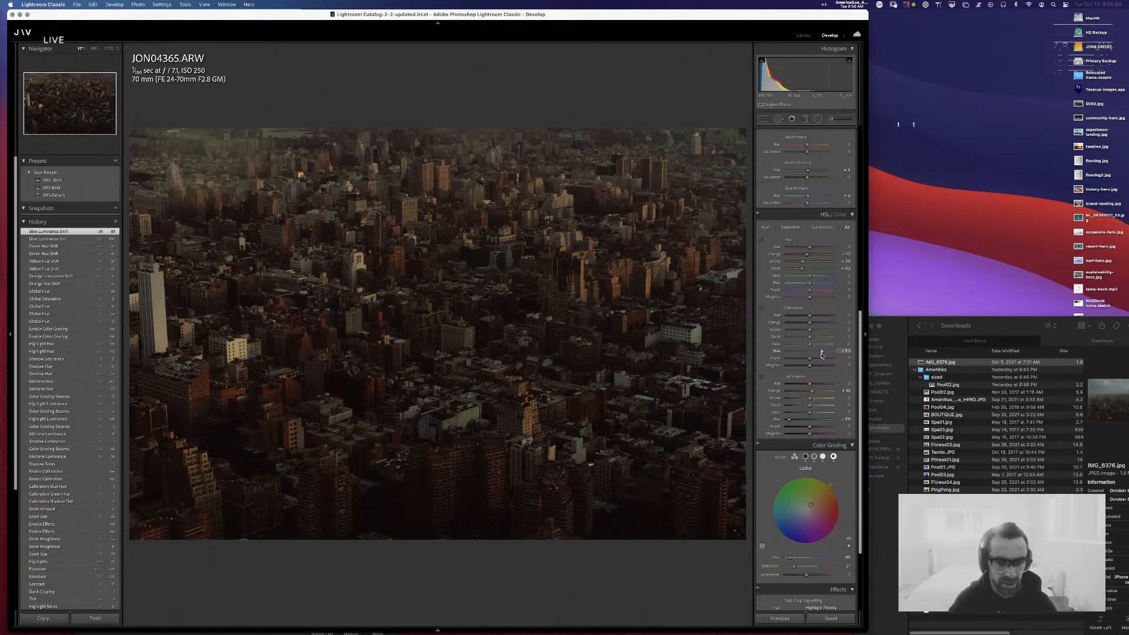
{"action": "double_click", "coordinate": [777, 351]}
{"action": "left_click_drag", "start_coordinate": [809, 415], "coordinate": [833, 421]}
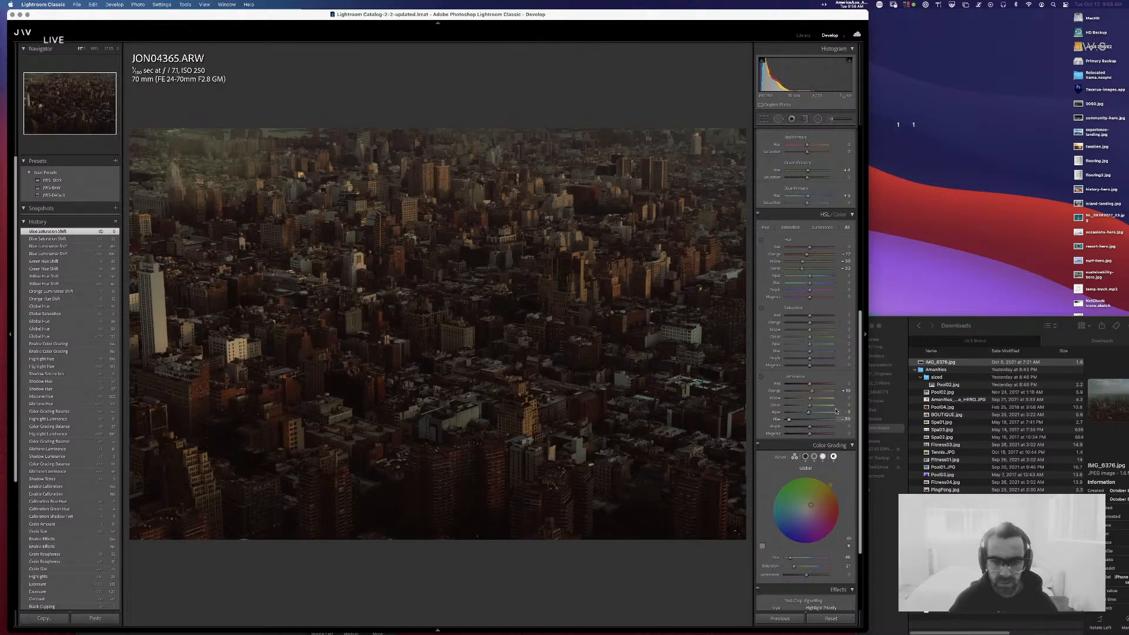
{"action": "key", "text": "super+z"}
- Lower the green luminance slightly and raise the blue and aqua hues in the HSL adjustments
{"action": "left_click_drag", "start_coordinate": [810, 405], "coordinate": [738, 403]}
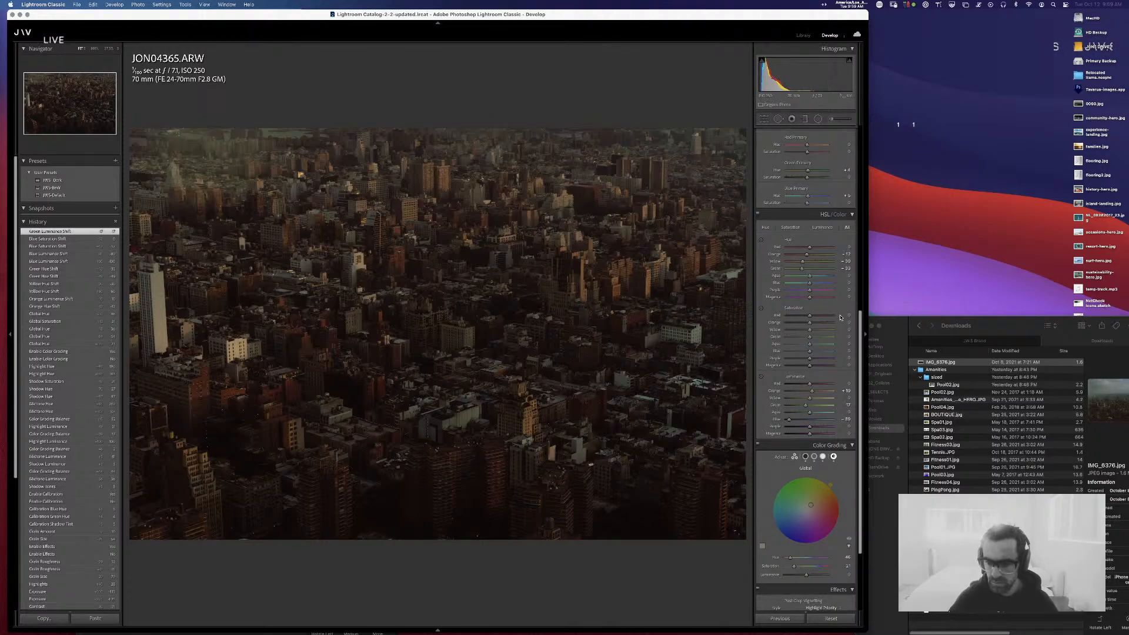
{"action": "scroll", "coordinate": [860, 379], "scroll_direction": "down", "scroll_amount": 1}
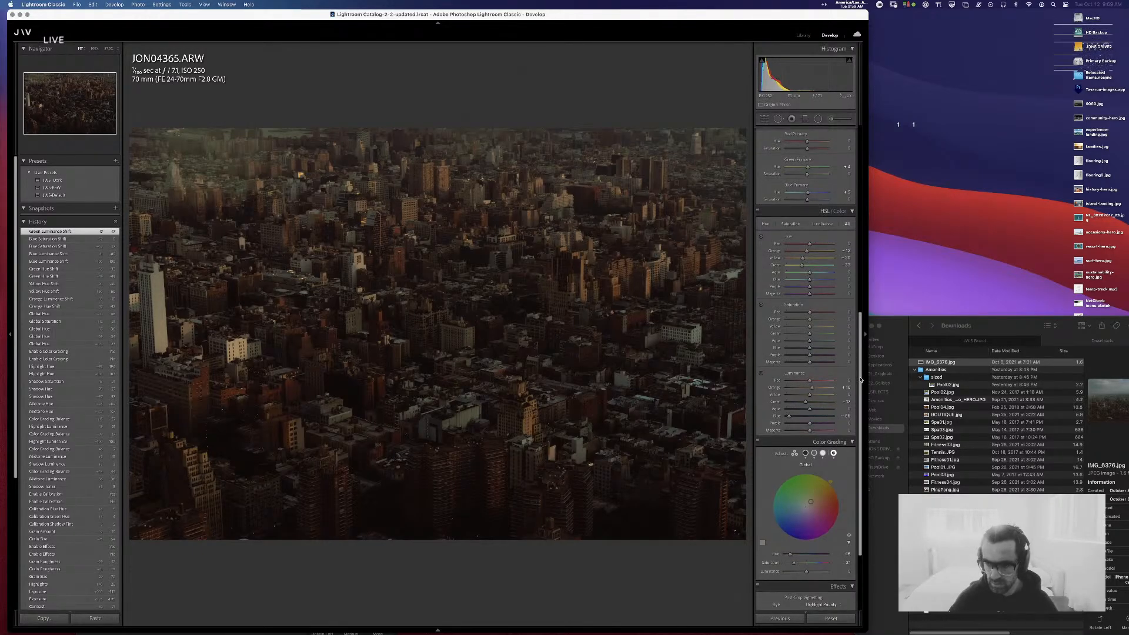
{"action": "left_click_drag", "start_coordinate": [861, 380], "coordinate": [861, 425]}
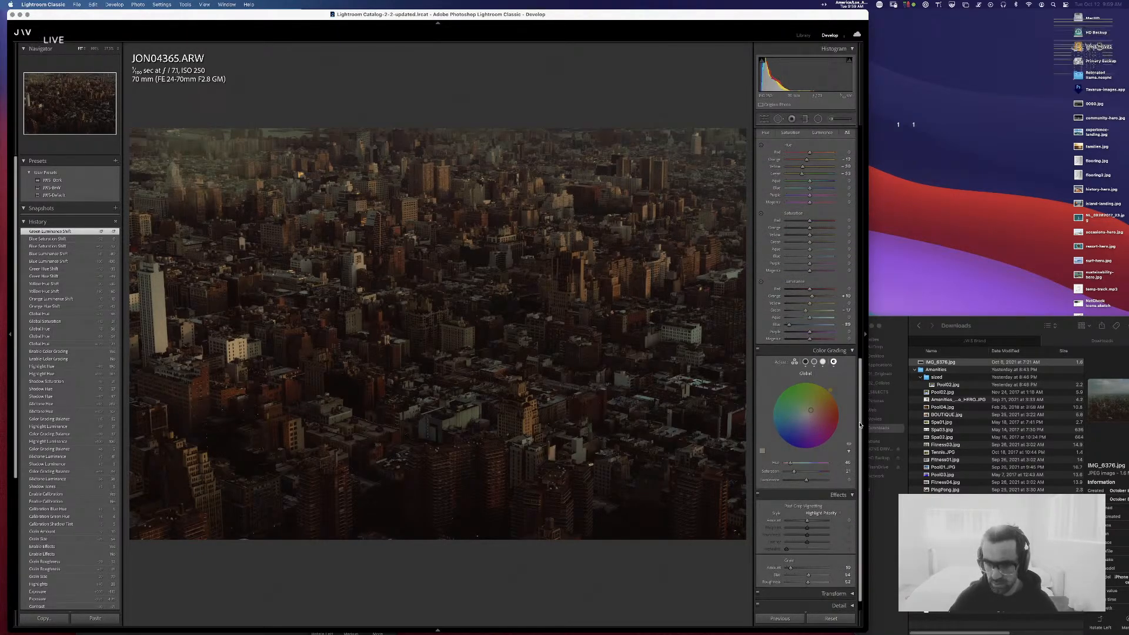
{"action": "left_click_drag", "start_coordinate": [860, 425], "coordinate": [853, 380]}
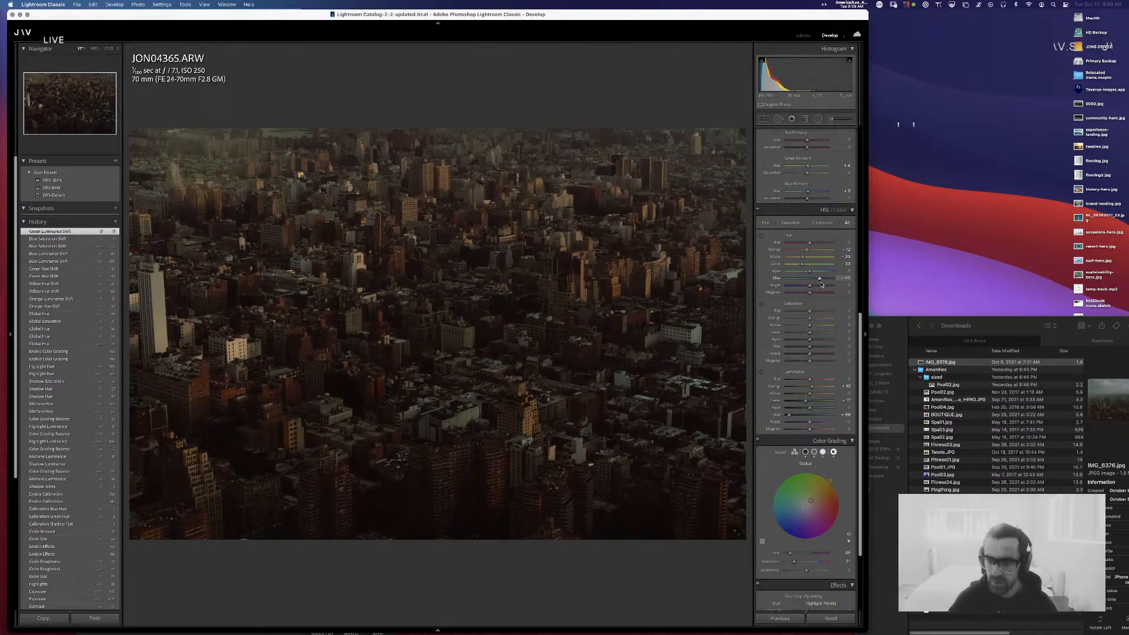
{"action": "left_click_drag", "start_coordinate": [822, 285], "coordinate": [818, 281]}
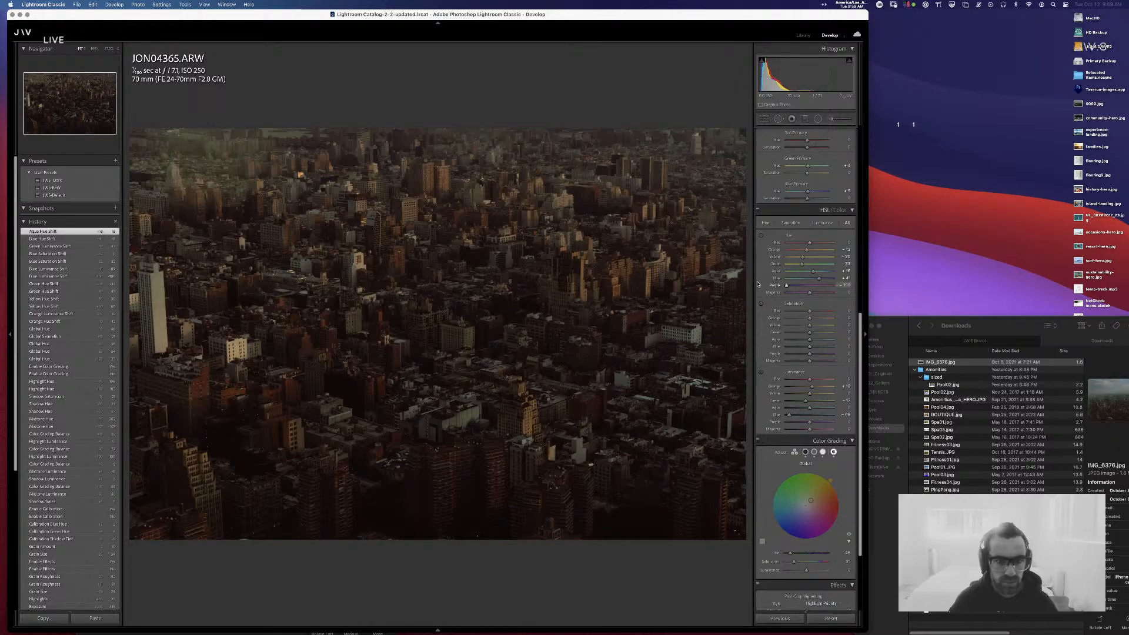
- Undo the purple hue shift of -100 and raise the red luminance
{"action": "key", "text": "super+z"}
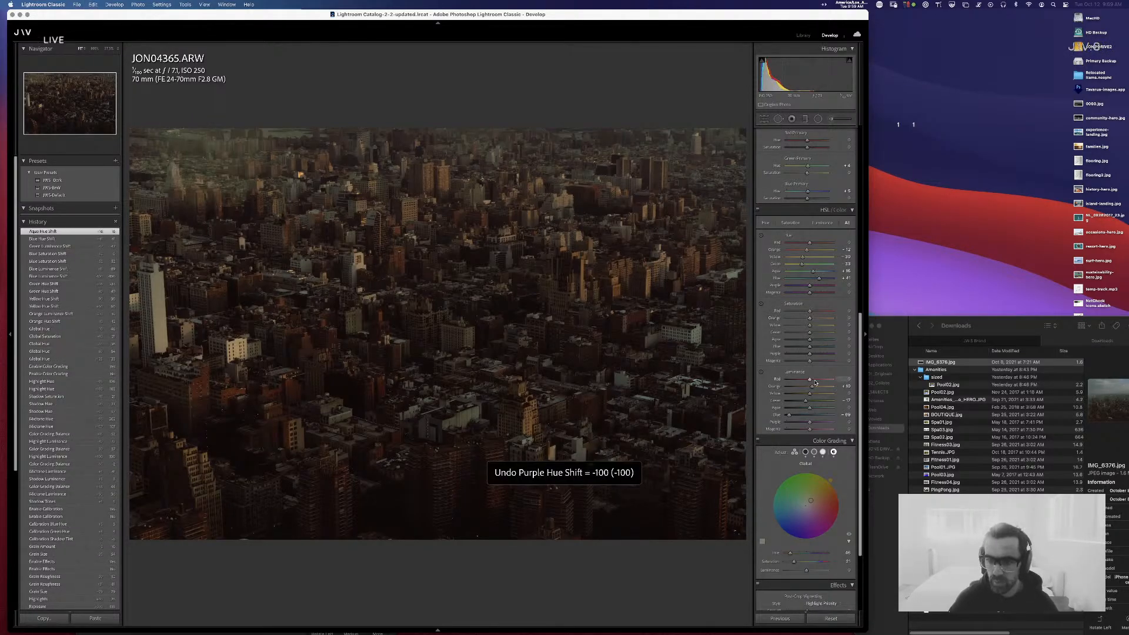
{"action": "mouse_move", "coordinate": [811, 381]}
{"action": "left_mouse_down"}
{"action": "mouse_move", "coordinate": [893, 395]}
{"action": "mouse_move", "coordinate": [817, 378]}
{"action": "left_mouse_up"}
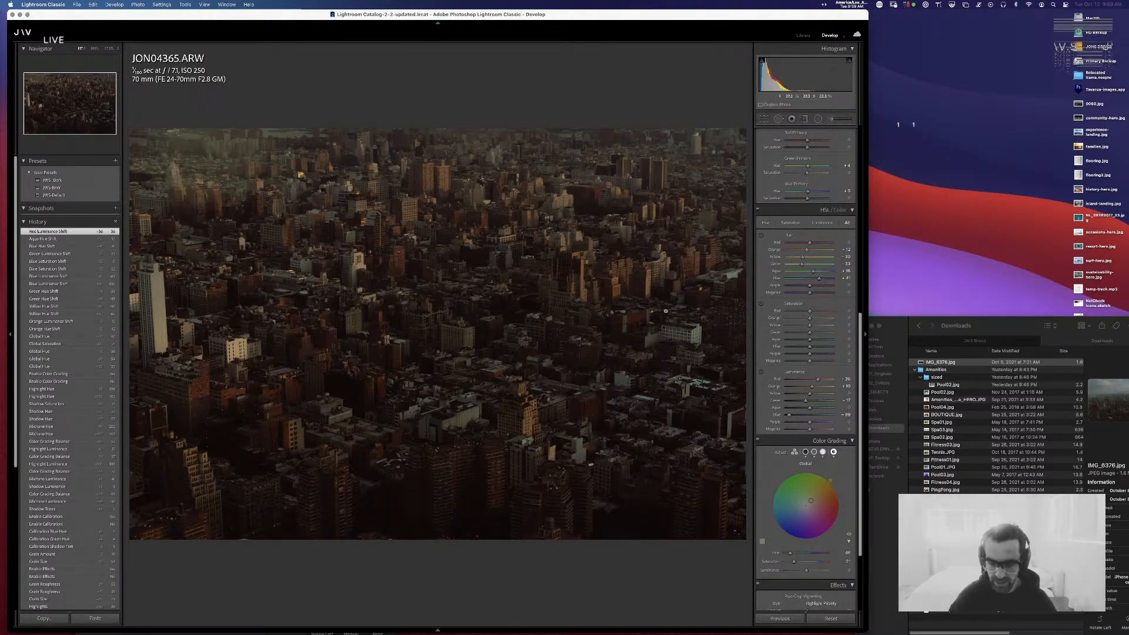
- Compare the edited city photo with its original version several times, ending on the edited version
{"action": "key", "text": "backslash"}
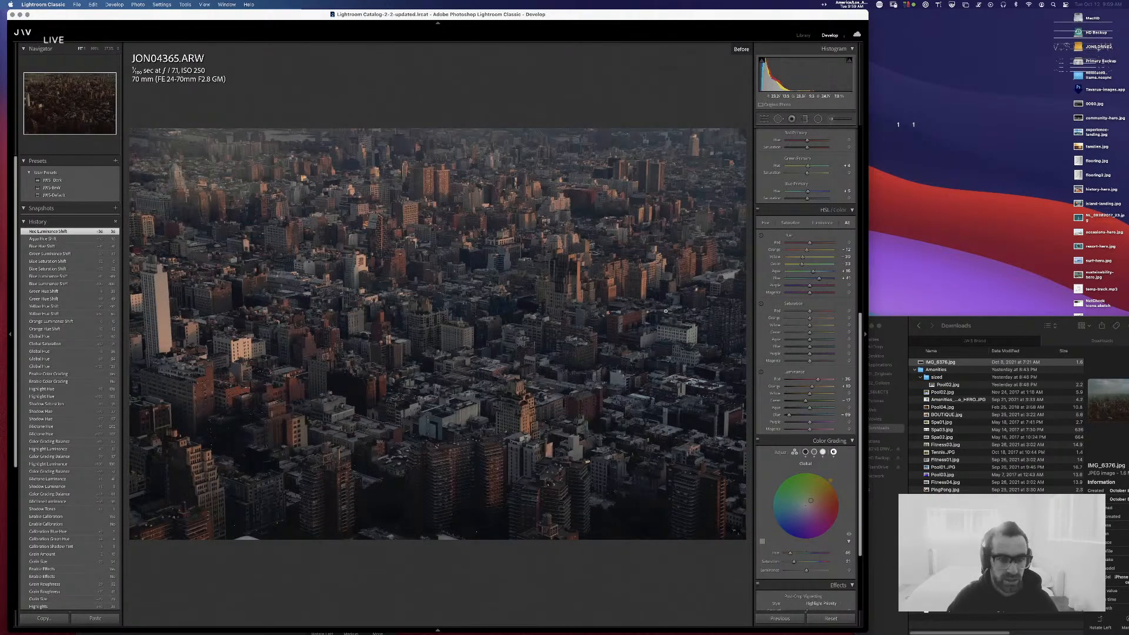
{"action": "key", "text": "backslash"}
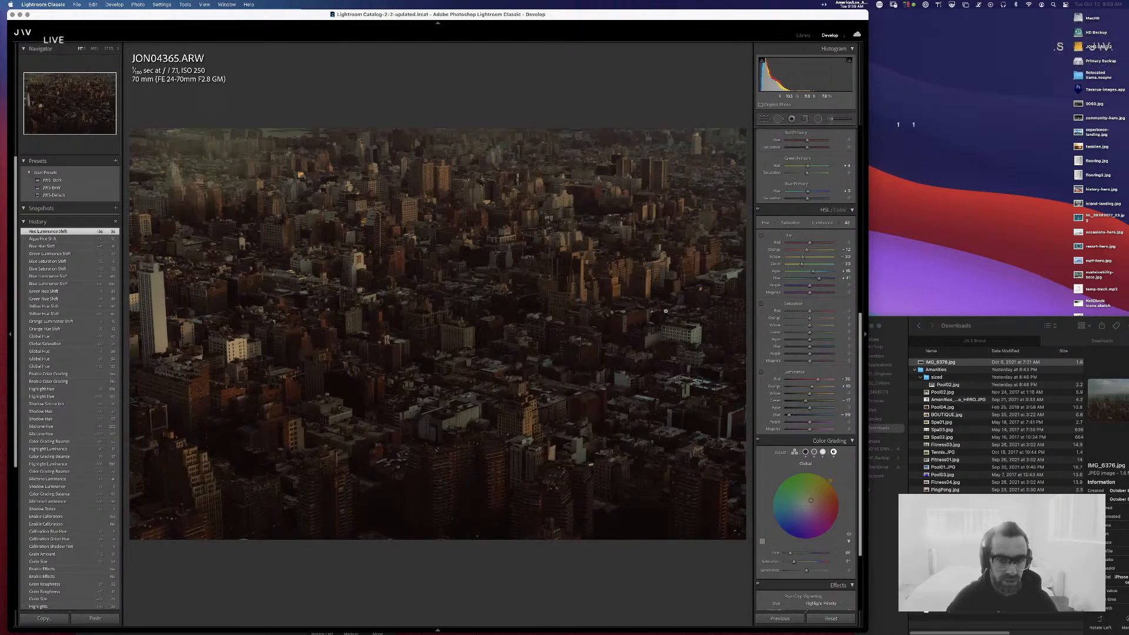
{"action": "key", "text": "backslash"}
{"action": "key", "text": "backslash"}
{"action": "key", "text": "backslash"}
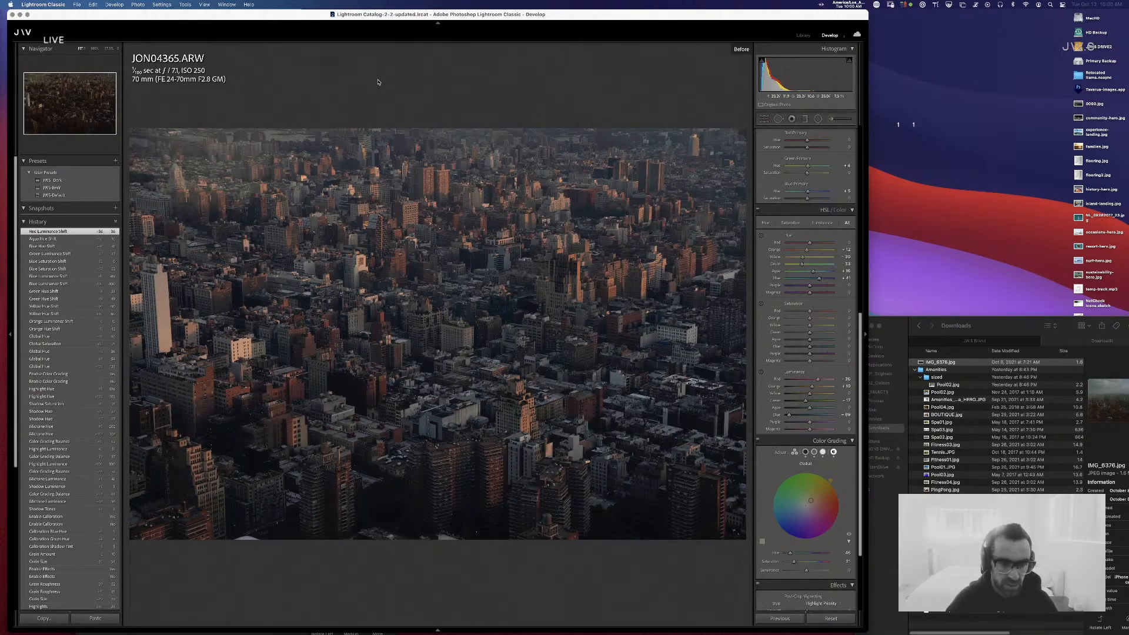
{"action": "key", "text": "backslash"}
{"action": "key", "text": "backslash"}
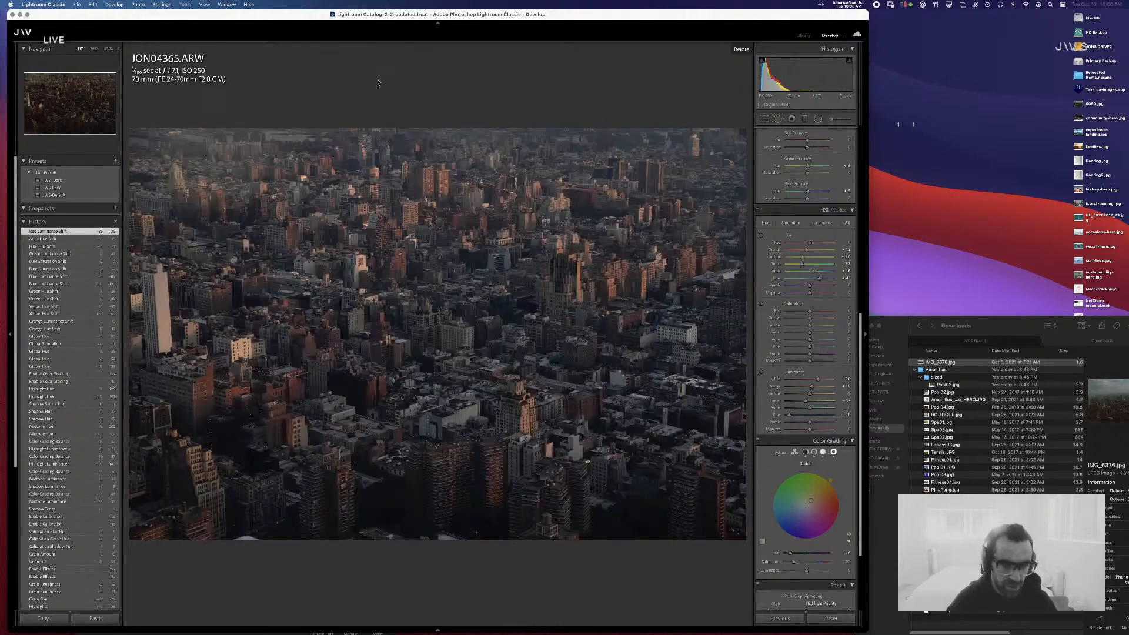
{"action": "key", "text": "backslash"}
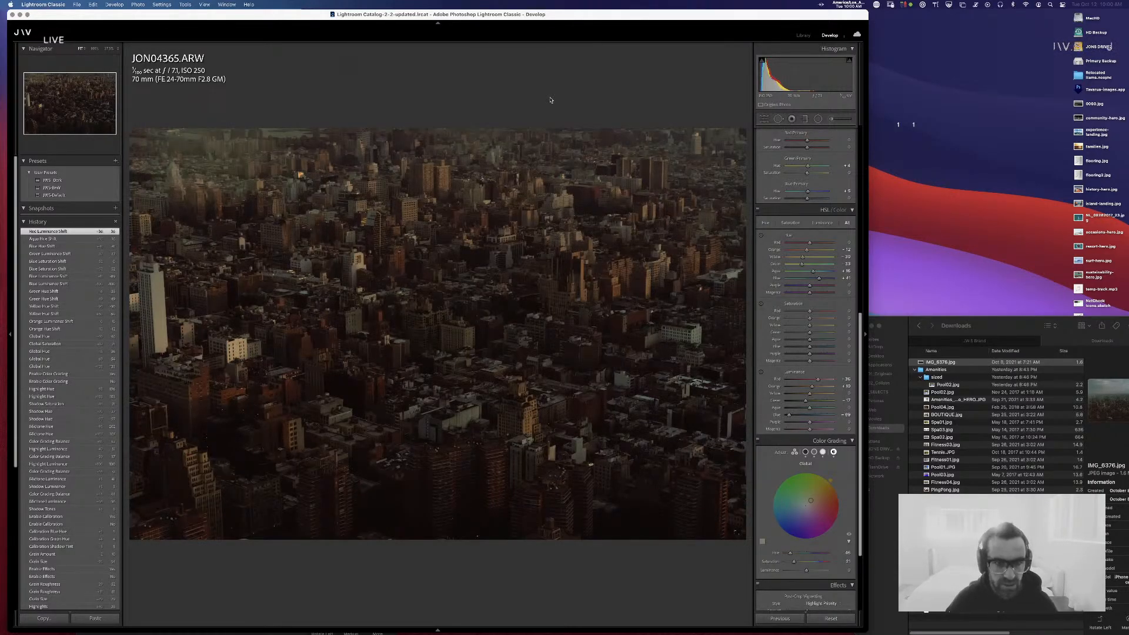
- Try higher highlights, whites and shadows in the basic tone settings, and revert each adjustment
{"action": "key", "text": "backslash"}
{"action": "key", "text": "backslash"}
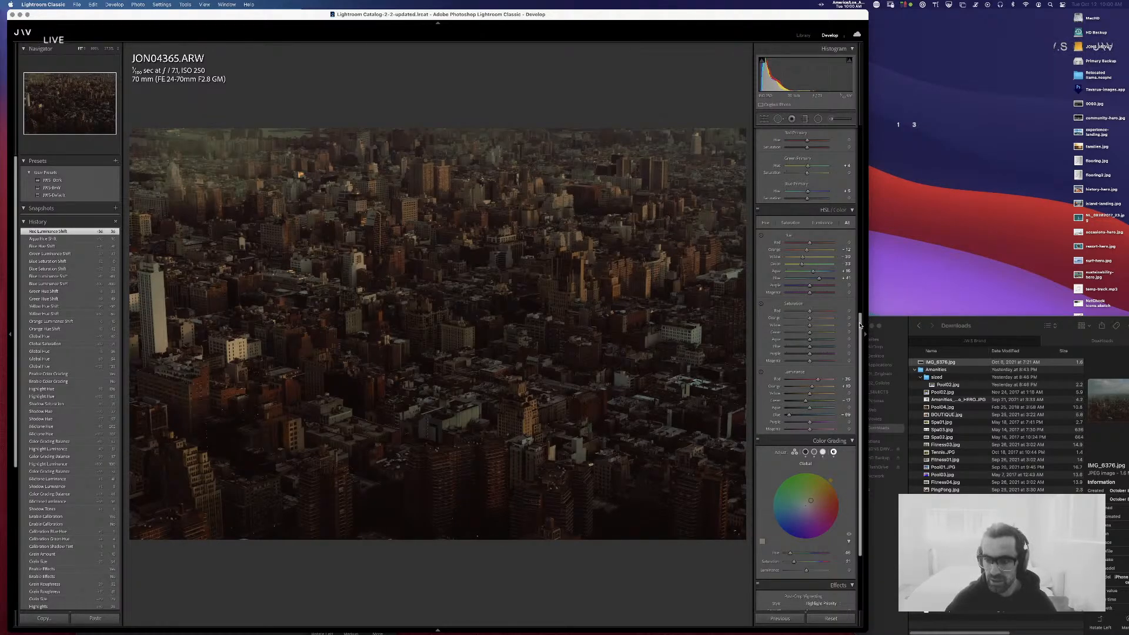
{"action": "scroll", "coordinate": [860, 325], "scroll_direction": "up", "scroll_amount": 10}
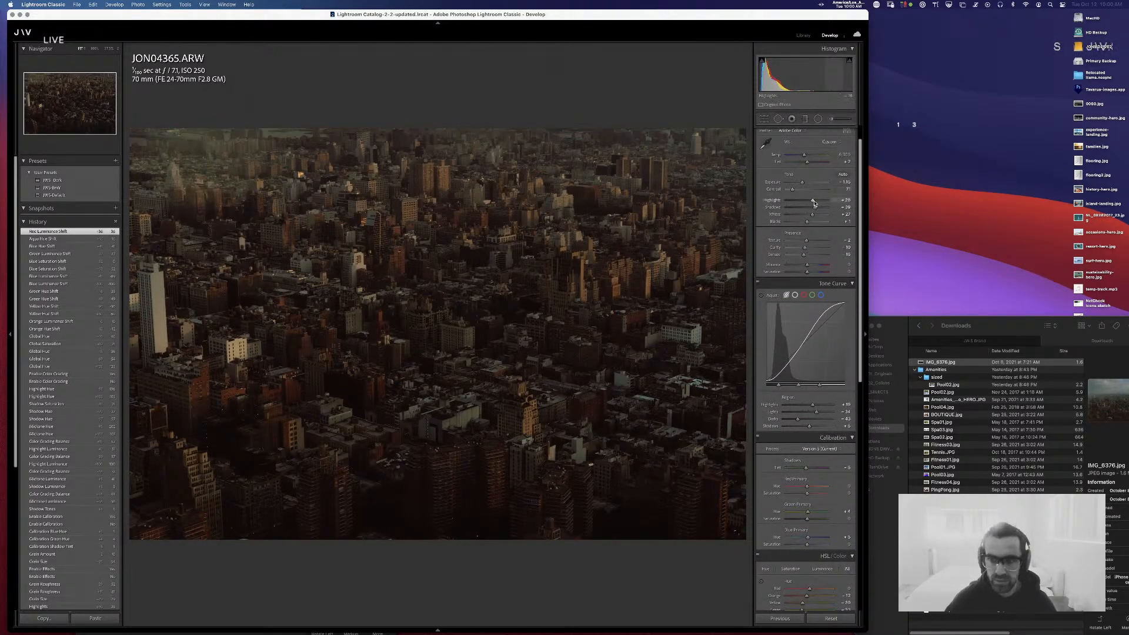
{"action": "left_click_drag", "start_coordinate": [814, 203], "coordinate": [815, 194]}
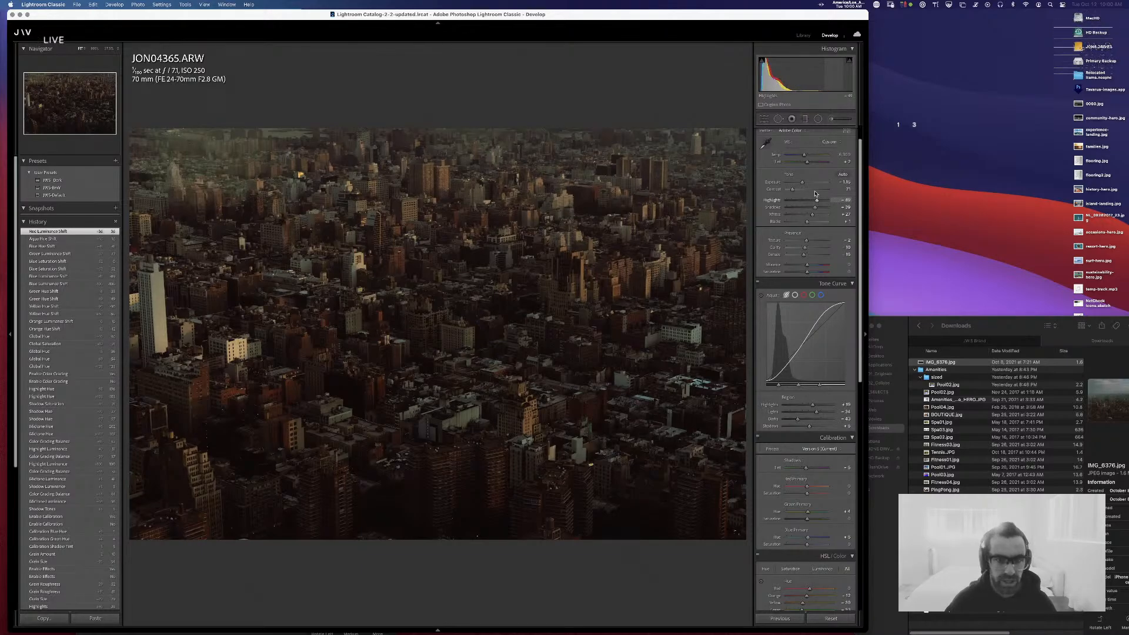
{"action": "key", "text": "super+z"}
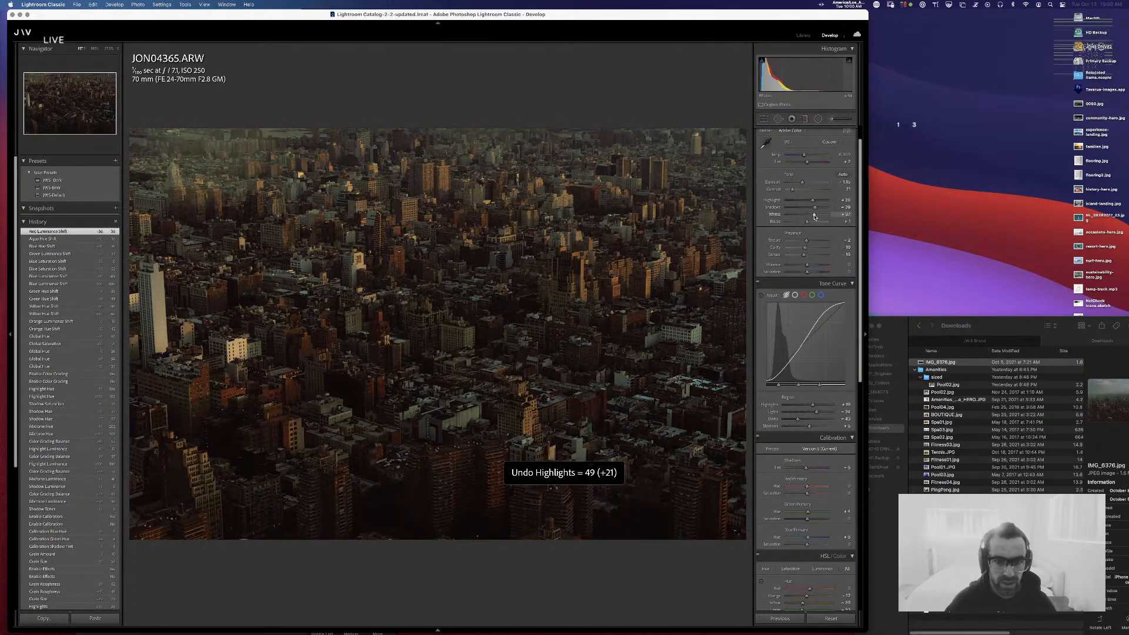
{"action": "key", "text": "super+z"}
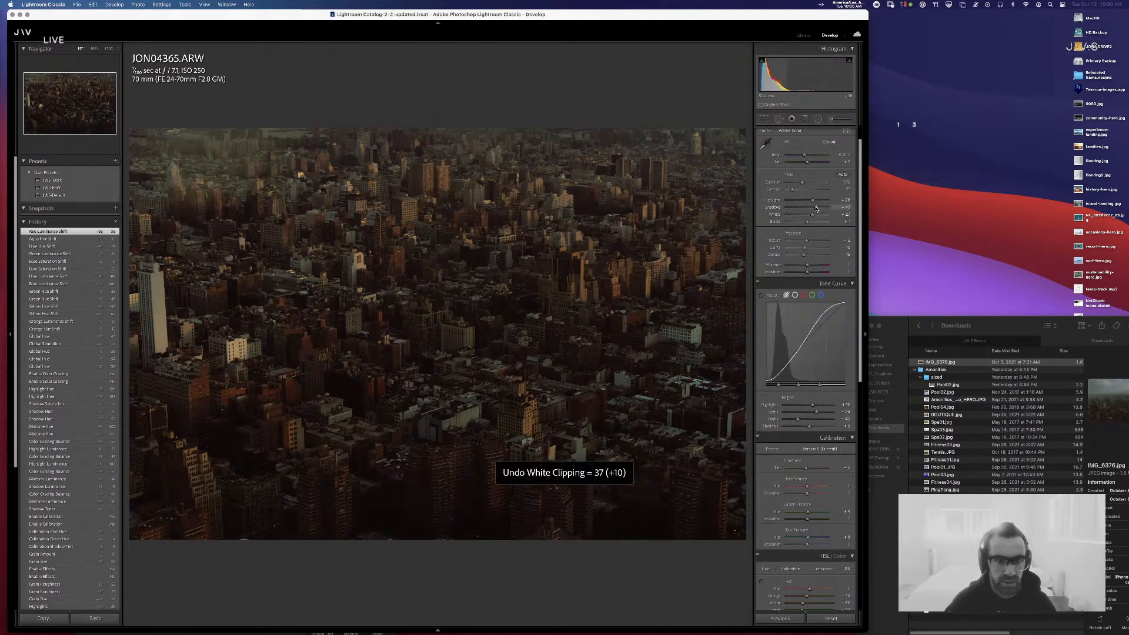
{"action": "key", "text": "super+z"}
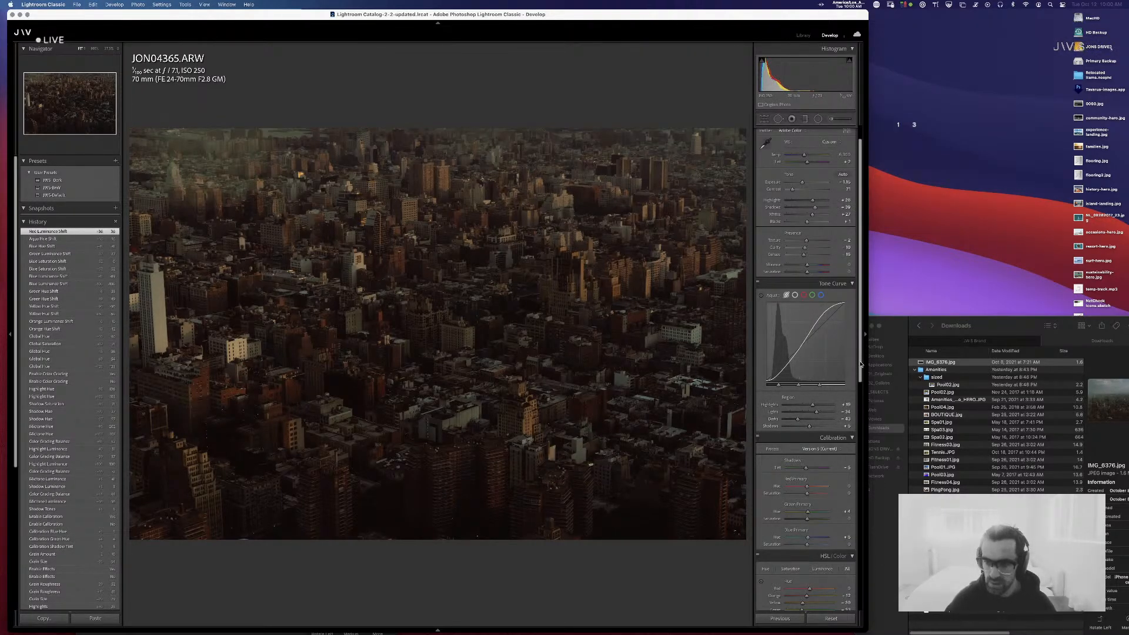
- Raise the orange luminance and the orange saturation slightly in the HSL adjustments
{"action": "scroll", "coordinate": [847, 441], "scroll_direction": "down", "scroll_amount": 5}
{"action": "scroll", "coordinate": [858, 446], "scroll_direction": "down", "scroll_amount": 3}
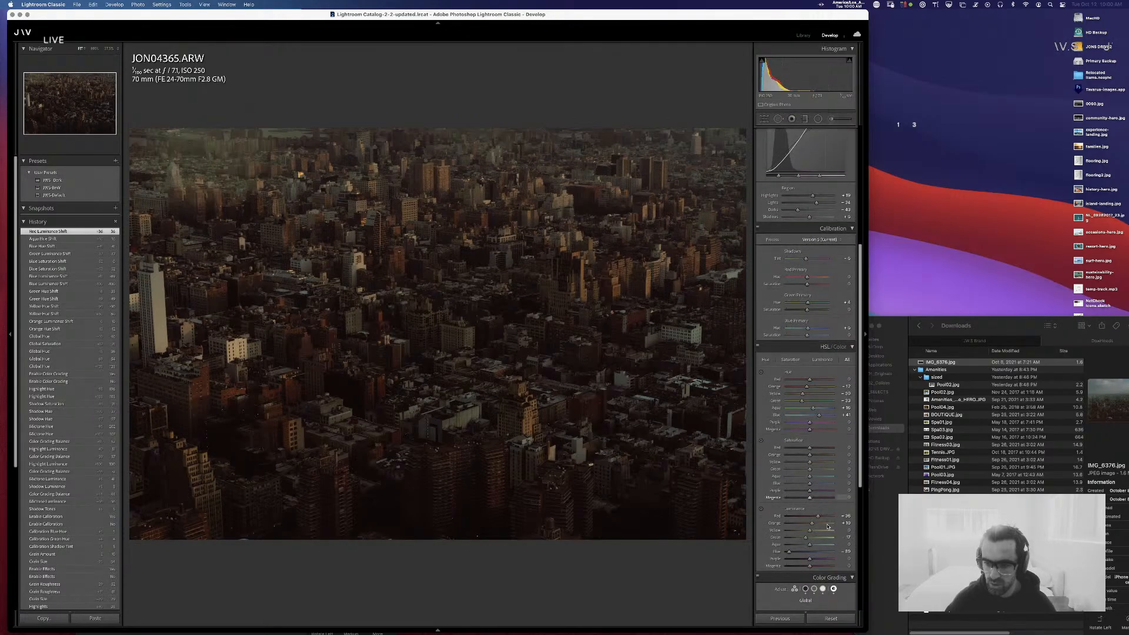
{"action": "left_click_drag", "start_coordinate": [815, 525], "coordinate": [814, 524]}
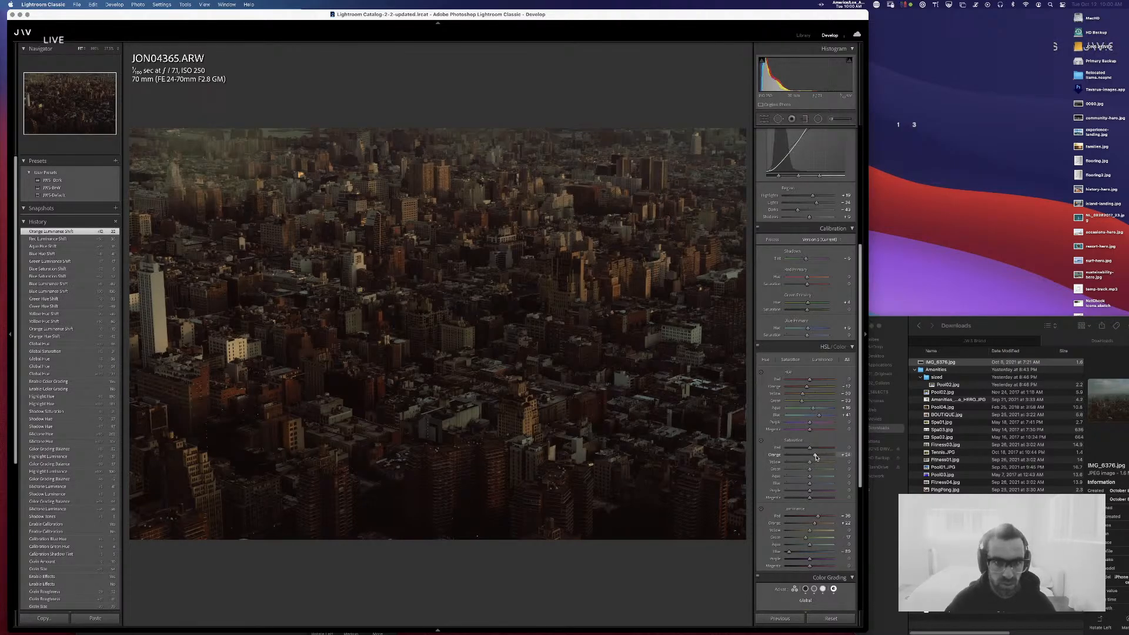
{"action": "left_click_drag", "start_coordinate": [815, 455], "coordinate": [815, 463]}
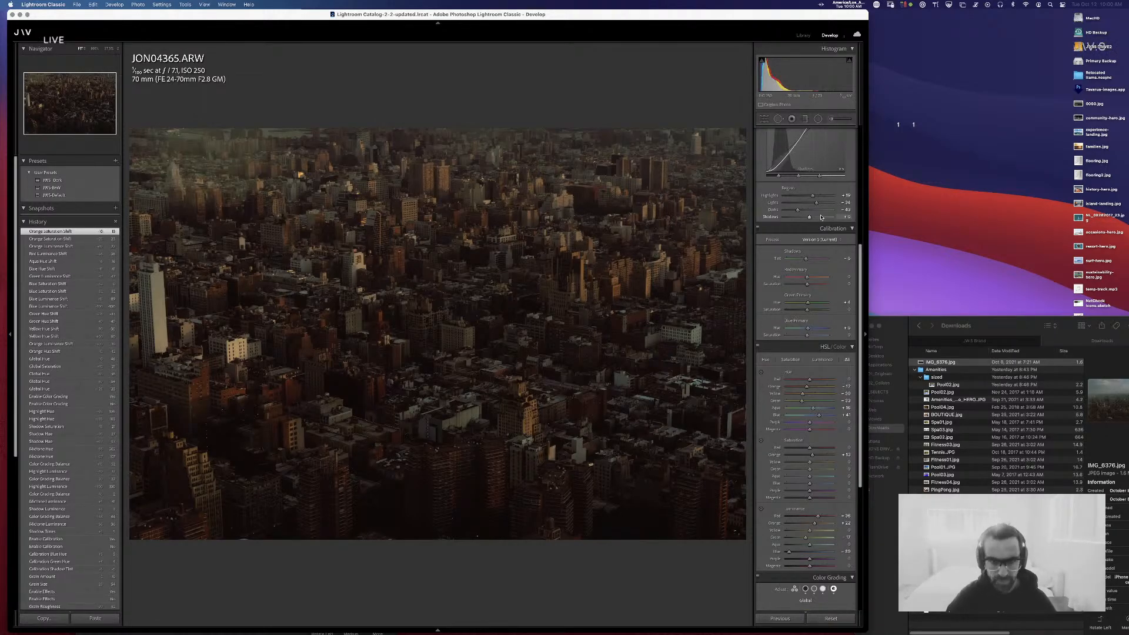
- Compare the edited city photo repeatedly with its unedited version to examine the color and tone changes
{"action": "key", "text": "backslash"}
{"action": "key", "text": "backslash"}
{"action": "key", "text": "backslash"}
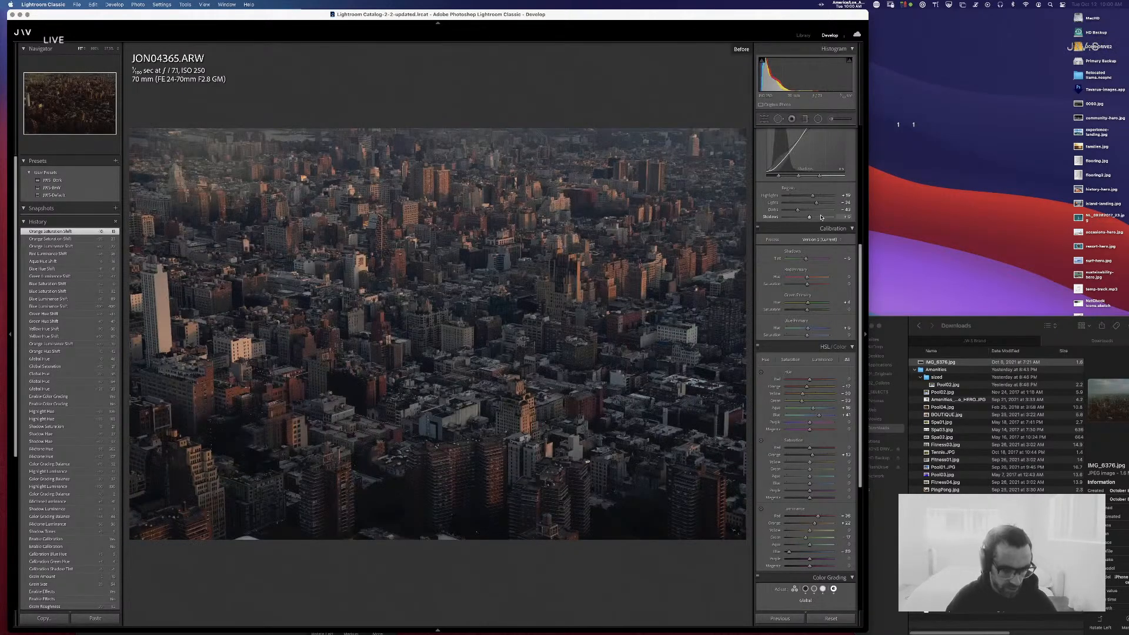
{"action": "key", "text": "backslash"}
{"action": "key", "text": "backslash"}
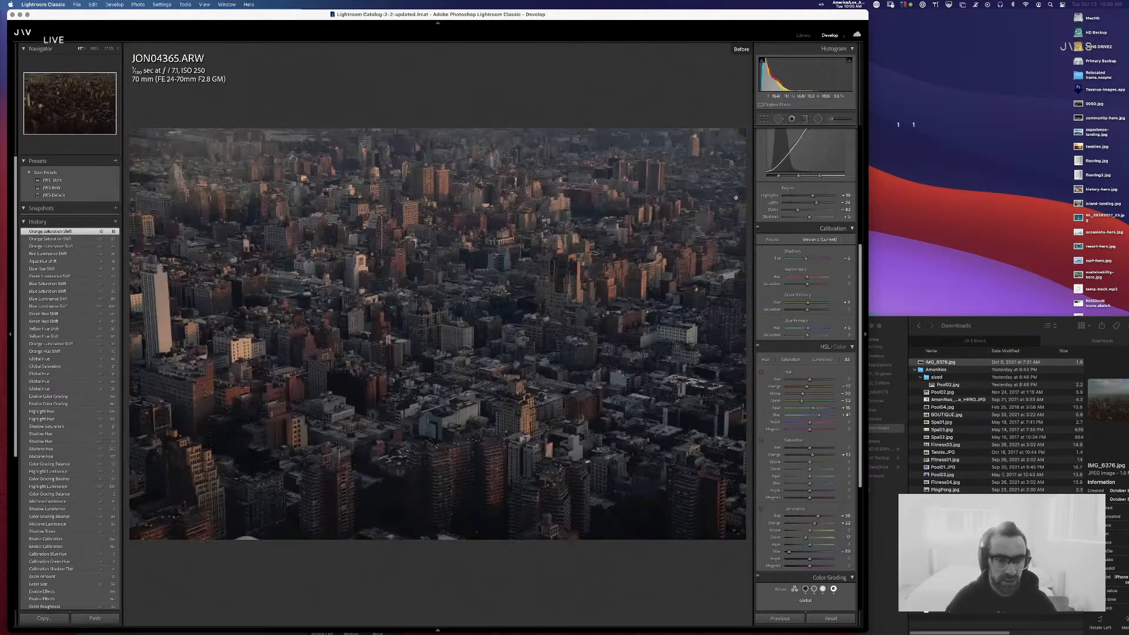
{"action": "key", "text": "backslash"}
{"action": "key", "text": "backslash"}
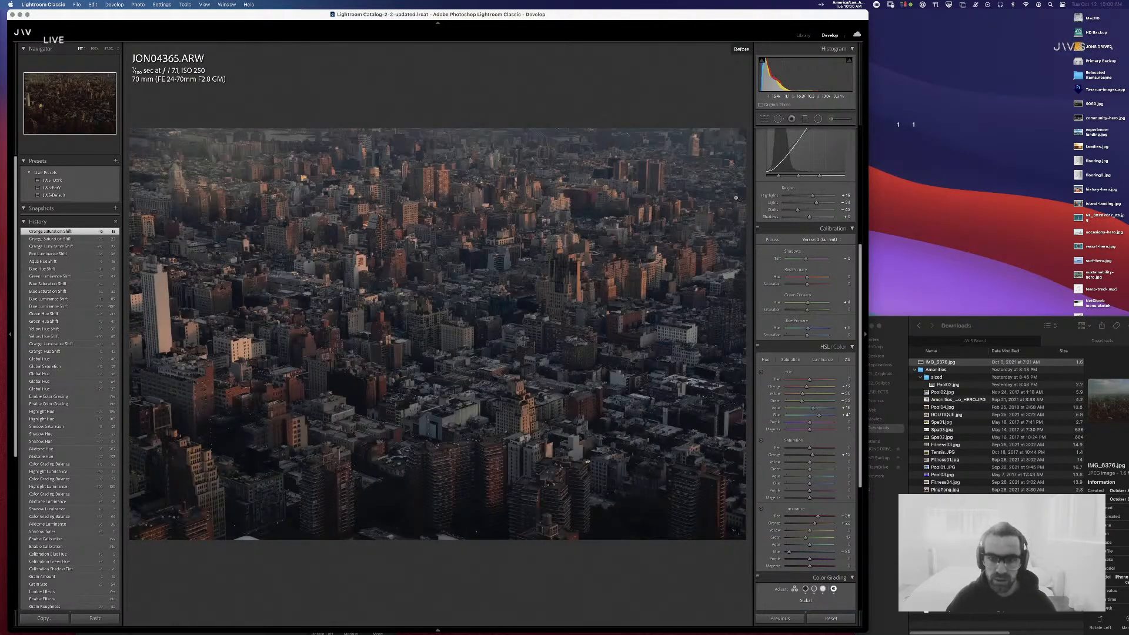
{"action": "key", "text": "backslash"}
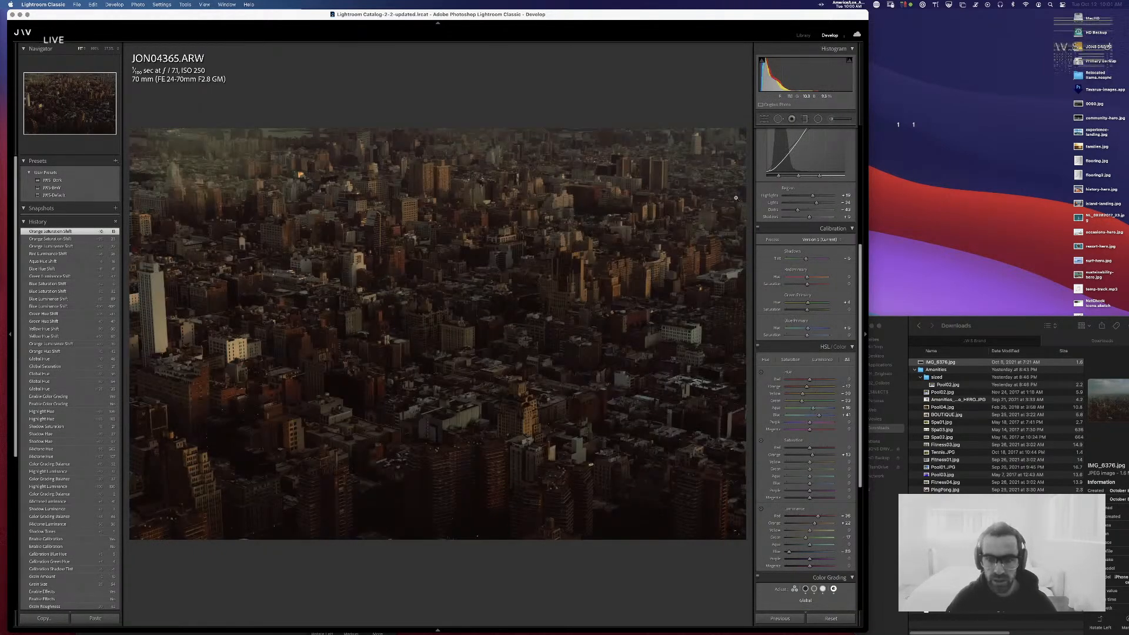
{"action": "key", "text": "backslash"}
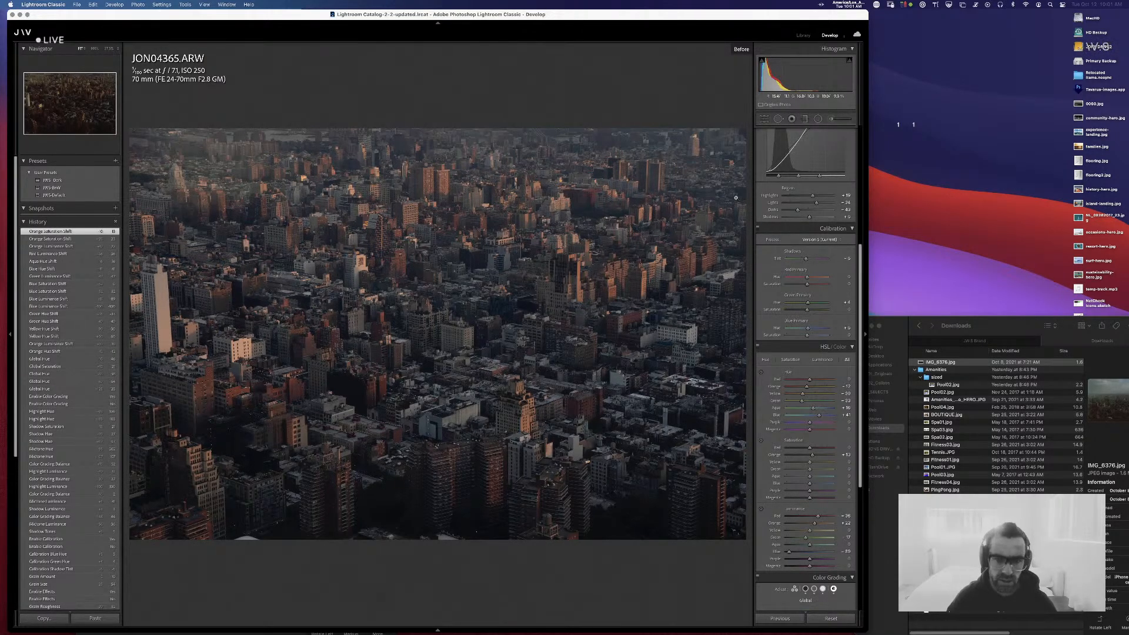
{"action": "key", "text": "backslash"}
{"action": "key", "text": "backslash"}
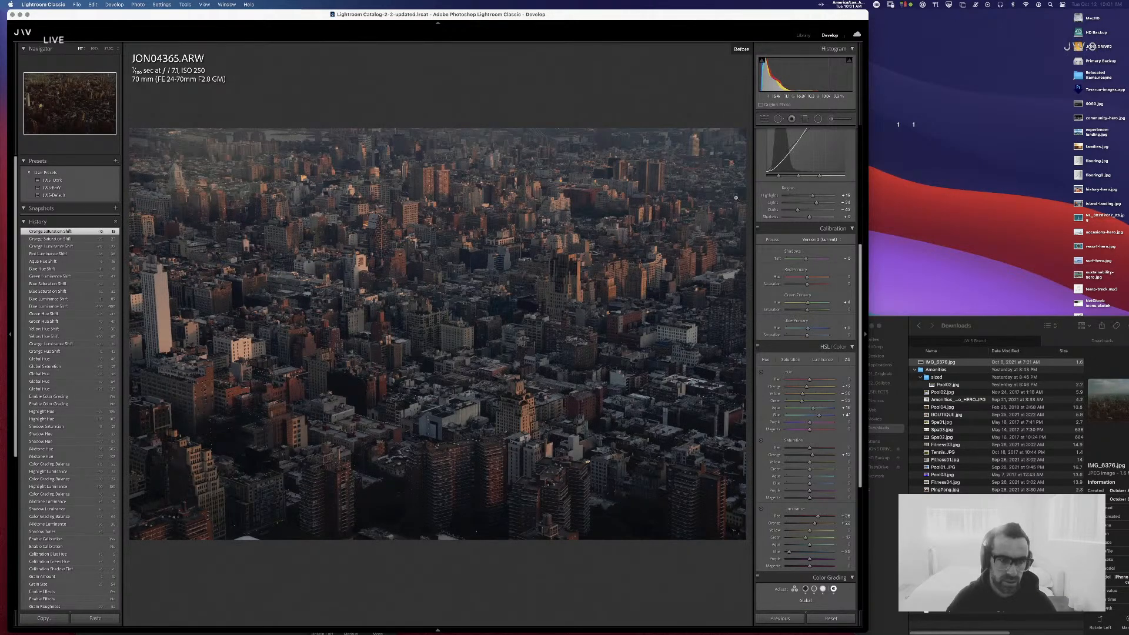
{"action": "key", "text": "backslash"}
{"action": "key", "text": "backslash"}
{"action": "key", "text": "backslash"}
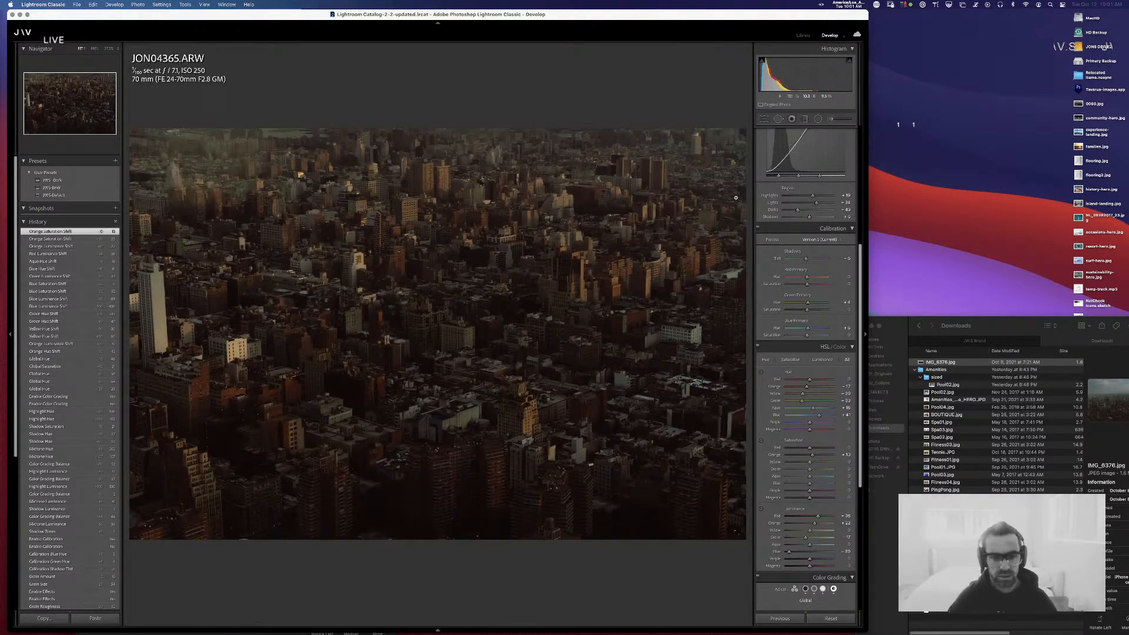
- Cool the photo's white balance by lowering the color temperature a few increments
{"action": "scroll", "coordinate": [823, 235], "scroll_direction": "up", "scroll_amount": 5}
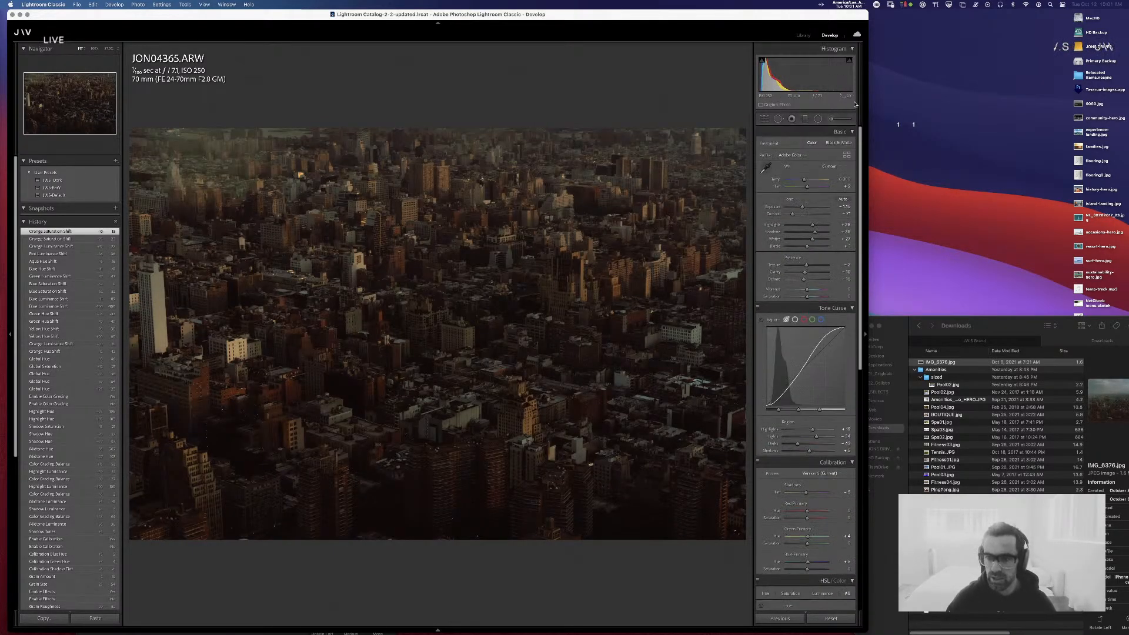
{"action": "left_click", "coordinate": [844, 179]}
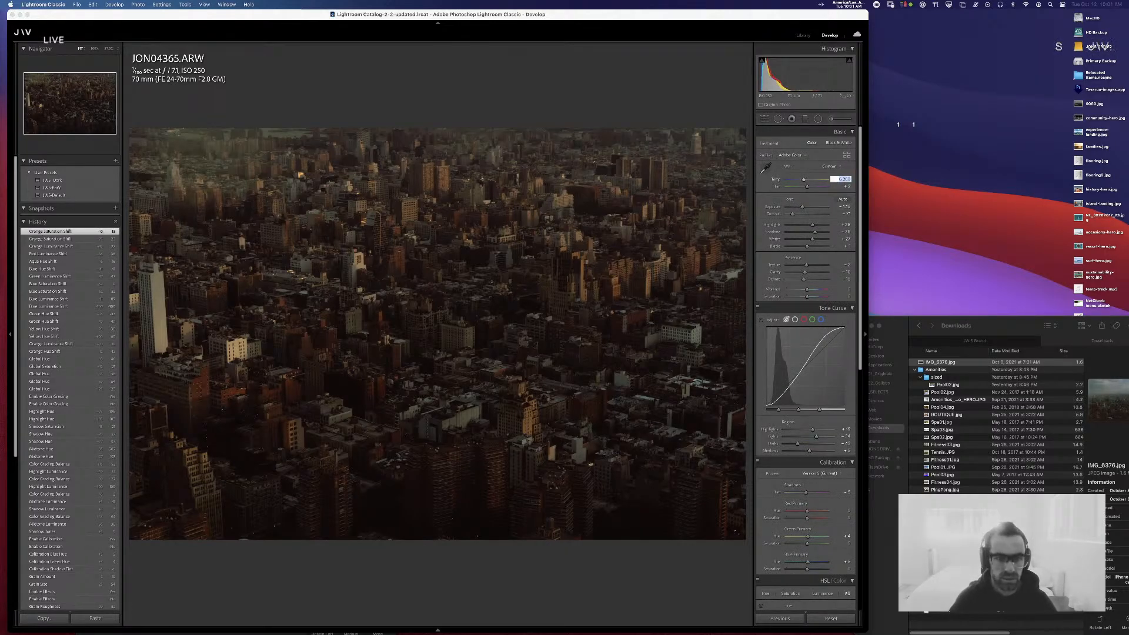
{"action": "key", "text": "Down"}
{"action": "key", "text": "Down"}
{"action": "key", "text": "Down"}
{"action": "key", "text": "Down"}
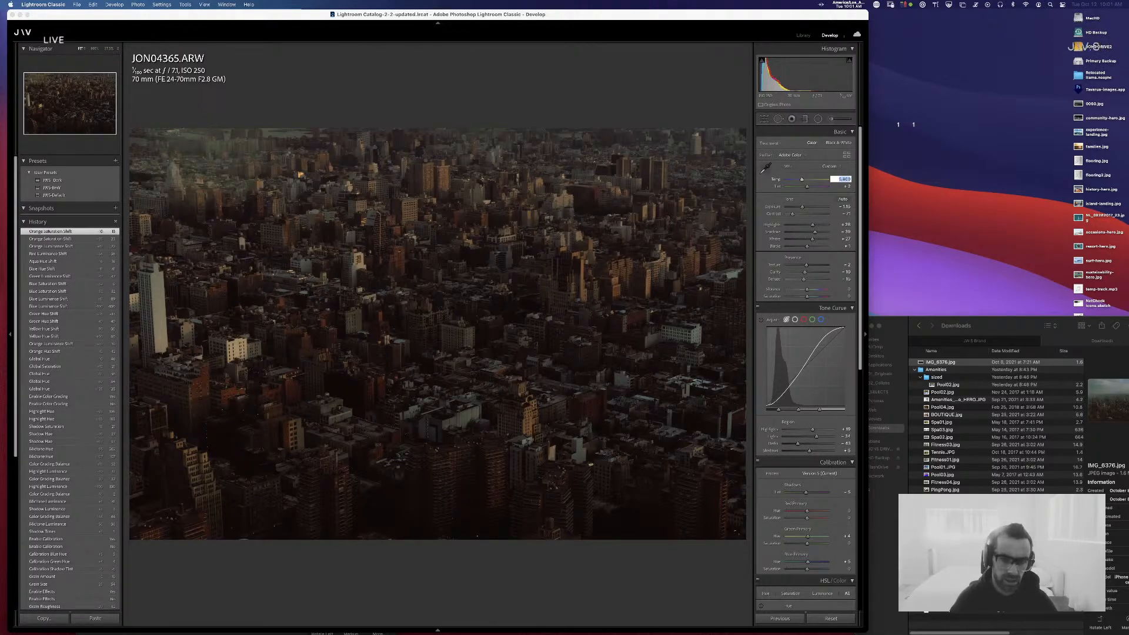
{"action": "key", "text": "Return"}
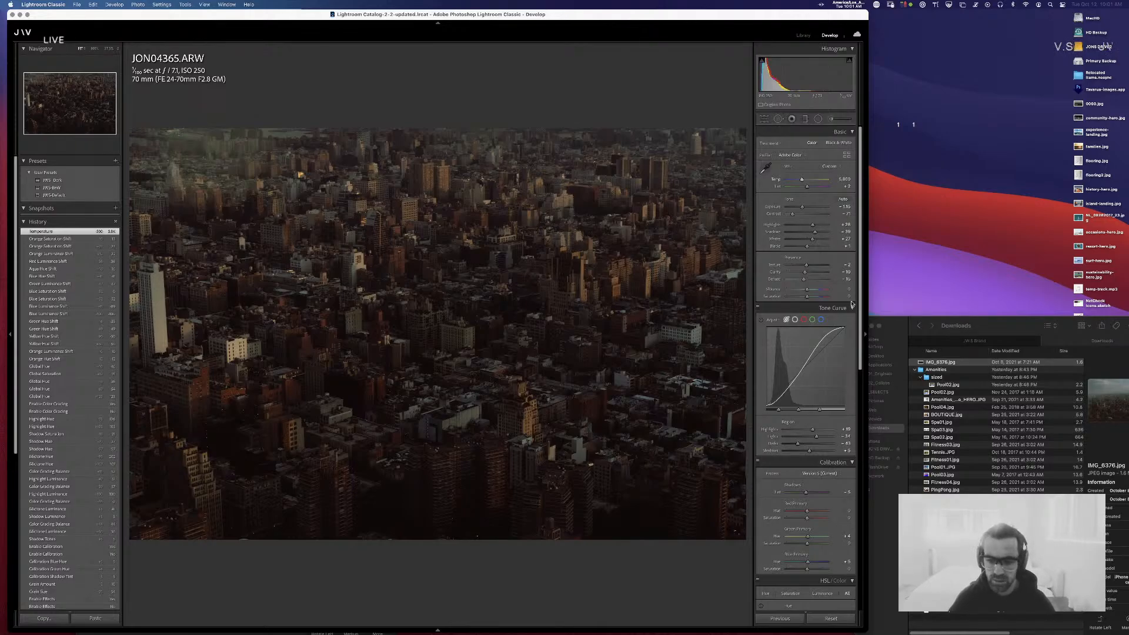
- Raise the aqua saturation to +24 in the HSL adjustments, and revert a trial green saturation of -100
{"action": "scroll", "coordinate": [855, 383], "scroll_direction": "down", "scroll_amount": 10}
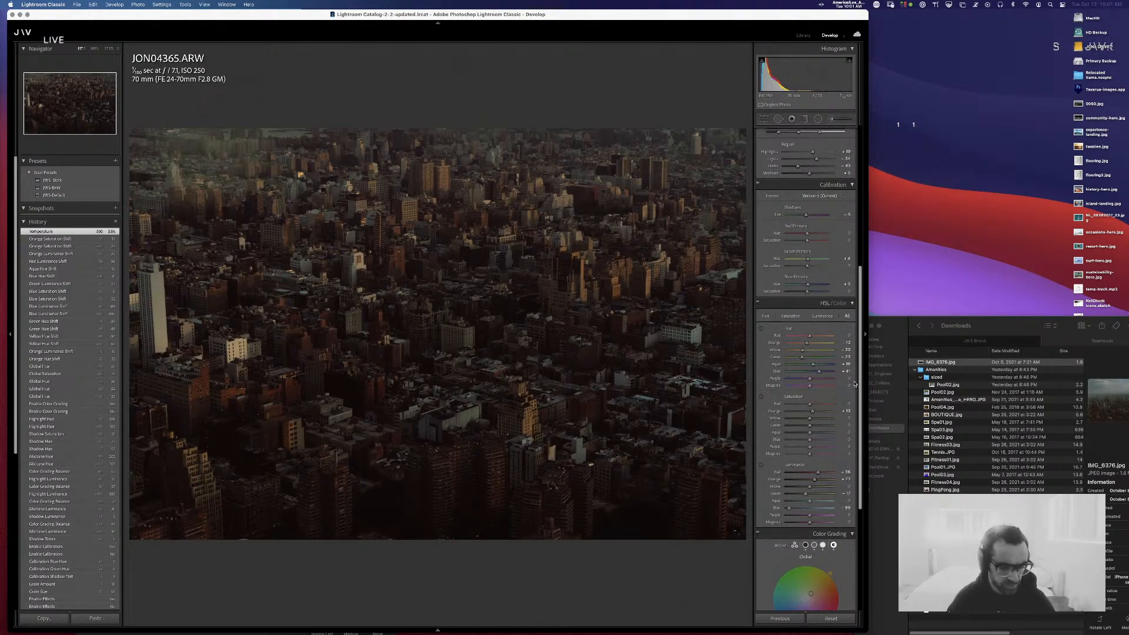
{"action": "scroll", "coordinate": [847, 411], "scroll_direction": "down", "scroll_amount": 5}
{"action": "scroll", "coordinate": [844, 411], "scroll_direction": "up", "scroll_amount": 10}
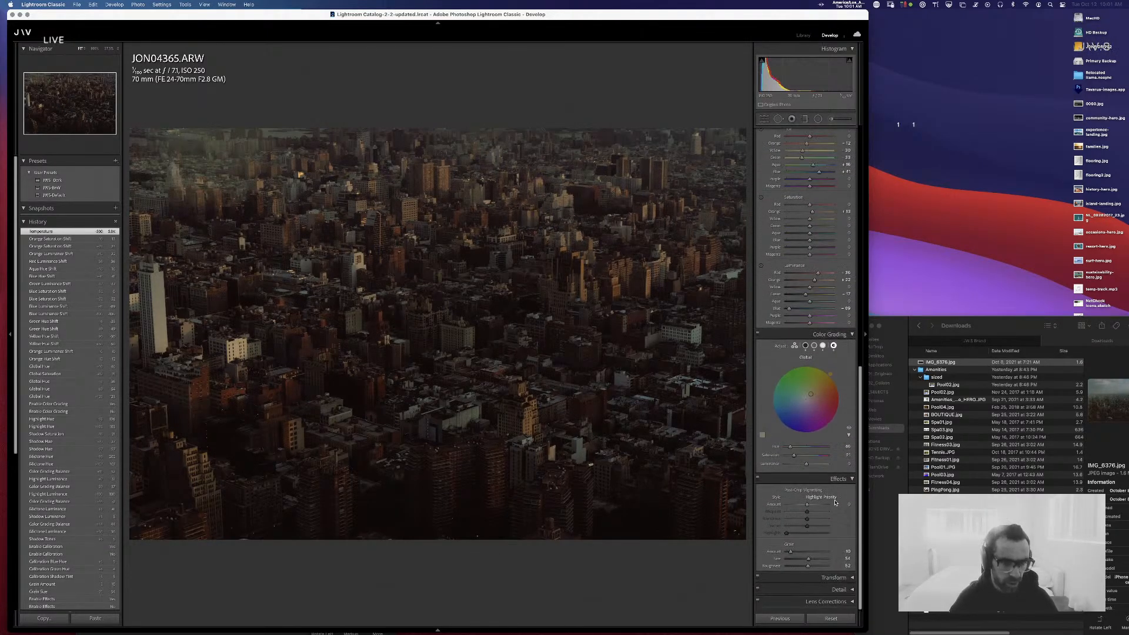
{"action": "scroll", "coordinate": [838, 288], "scroll_direction": "up", "scroll_amount": 2}
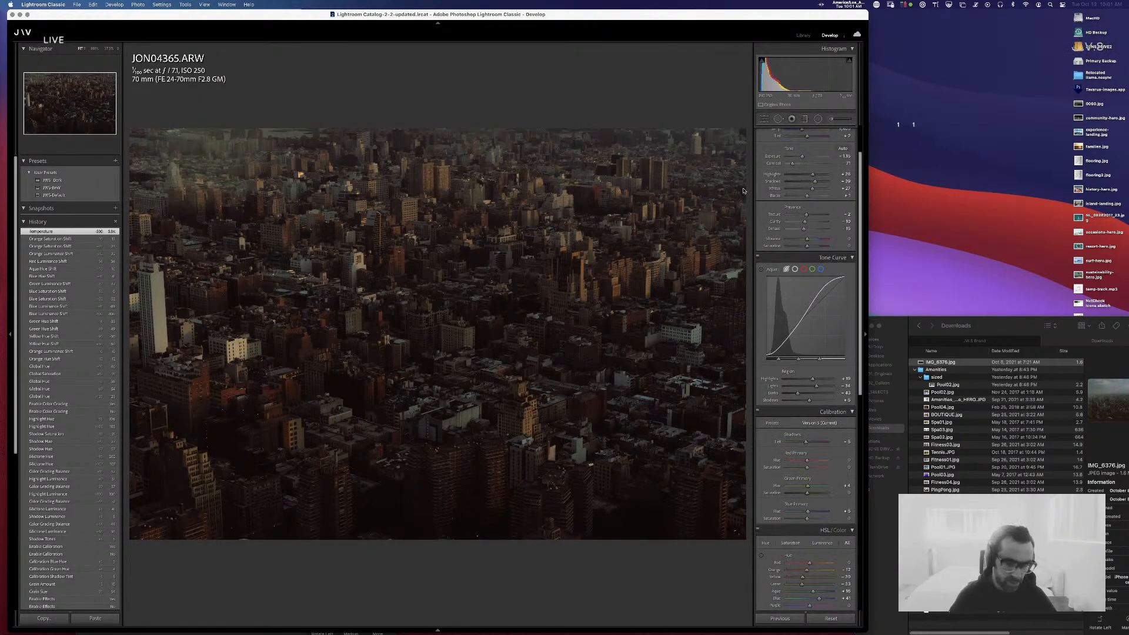
{"action": "scroll", "coordinate": [850, 199], "scroll_direction": "up", "scroll_amount": 3}
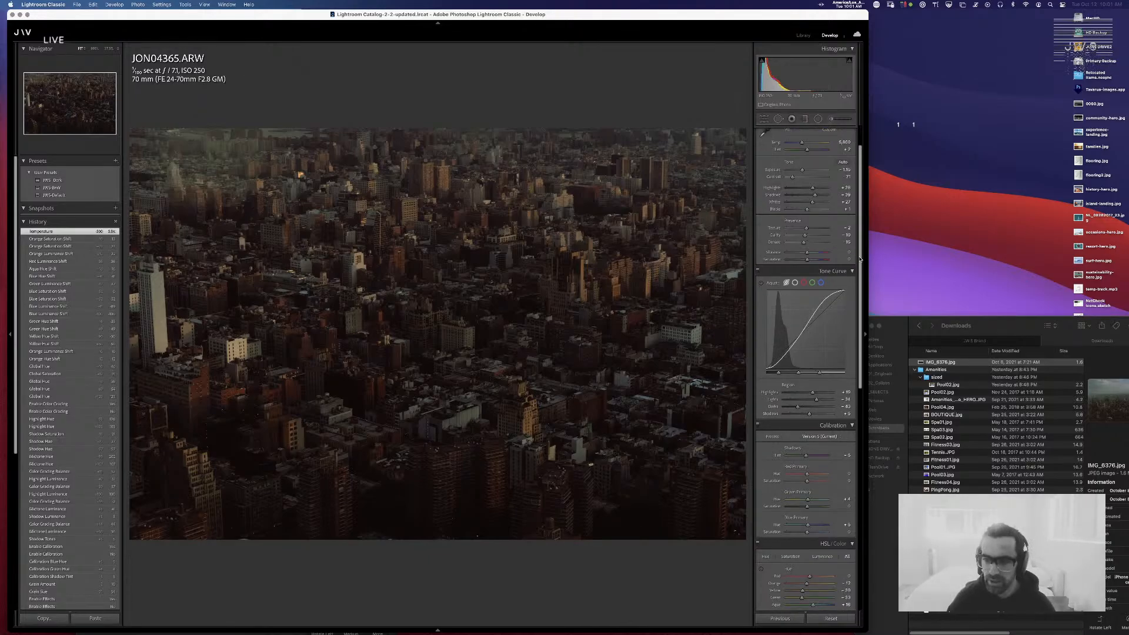
{"action": "left_click_drag", "start_coordinate": [860, 278], "coordinate": [859, 517]}
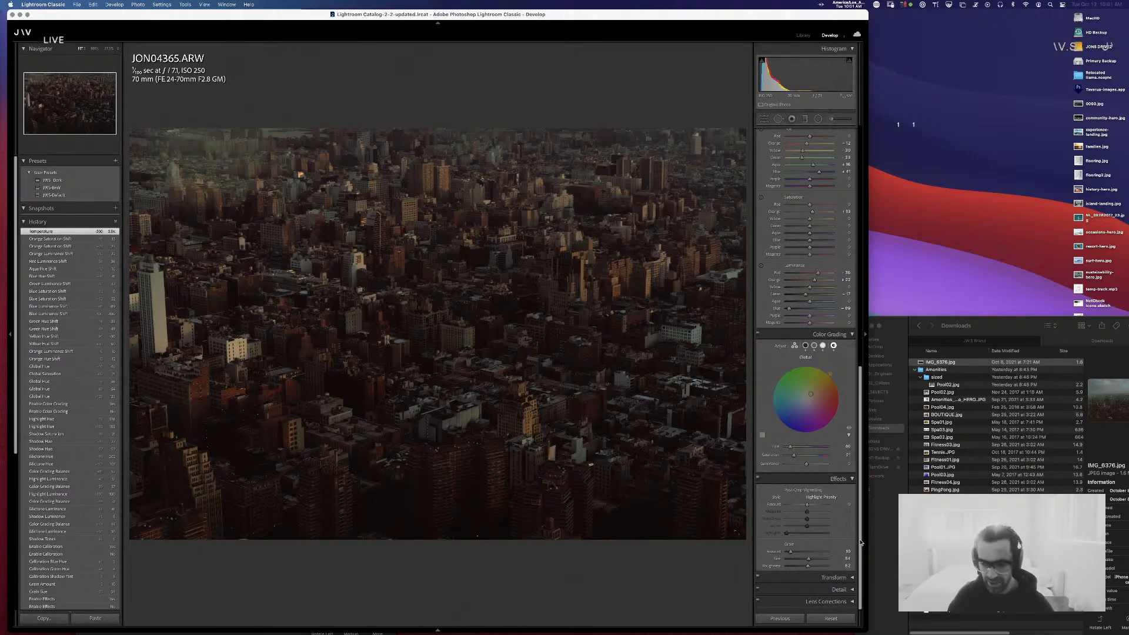
{"action": "scroll", "coordinate": [850, 359], "scroll_direction": "up", "scroll_amount": 10}
{"action": "scroll", "coordinate": [850, 359], "scroll_direction": "down", "scroll_amount": 5}
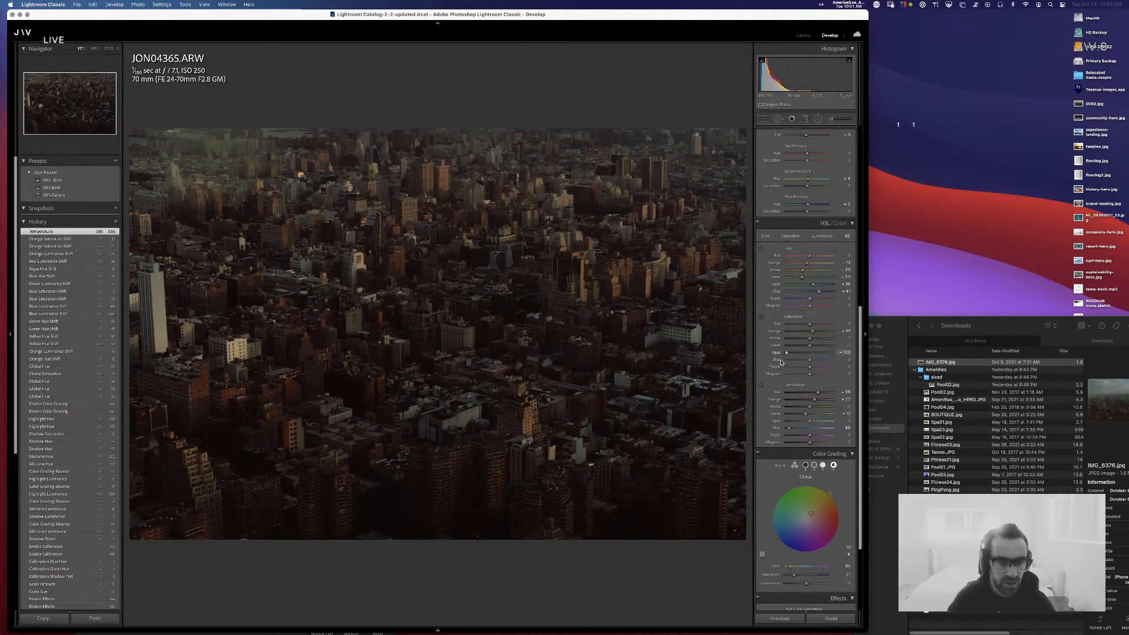
{"action": "left_click_drag", "start_coordinate": [816, 362], "coordinate": [812, 348]}
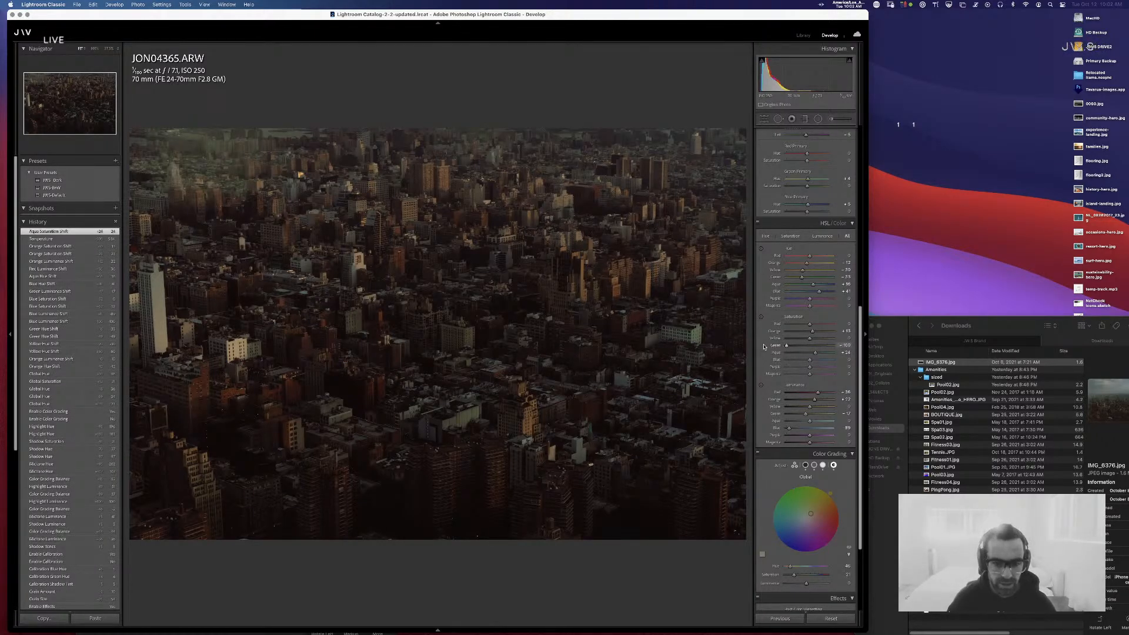
{"action": "key", "text": "super+z"}
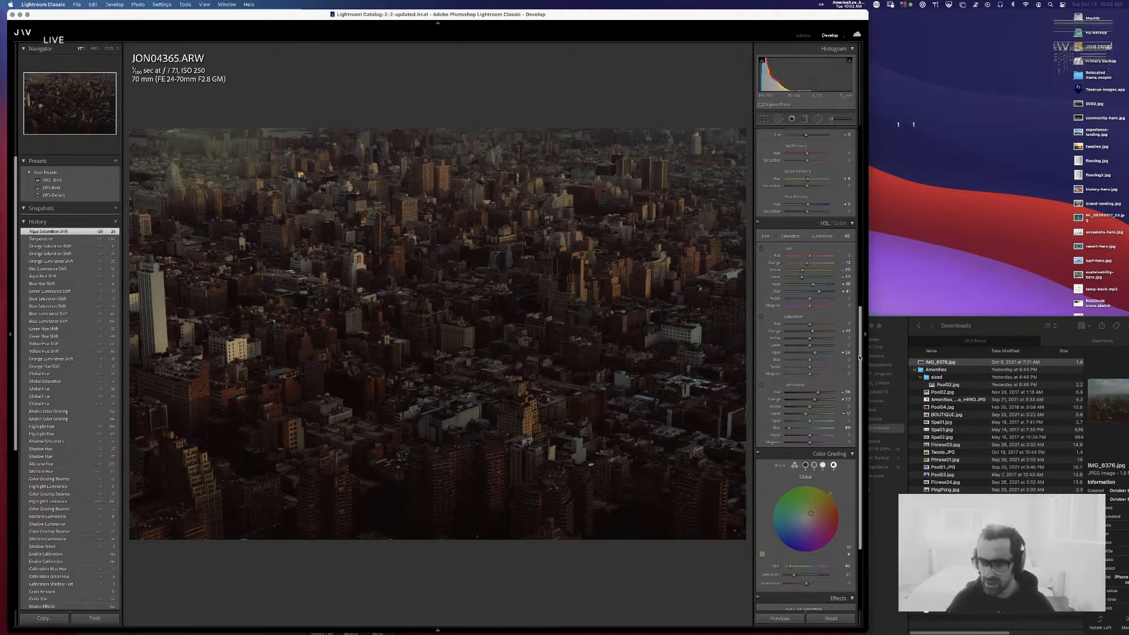
- Lower the clarity and dehaze amounts slightly in the presence settings to soften the photo
{"action": "scroll", "coordinate": [856, 341], "scroll_direction": "up", "scroll_amount": 3}
{"action": "scroll", "coordinate": [859, 309], "scroll_direction": "up", "scroll_amount": 12}
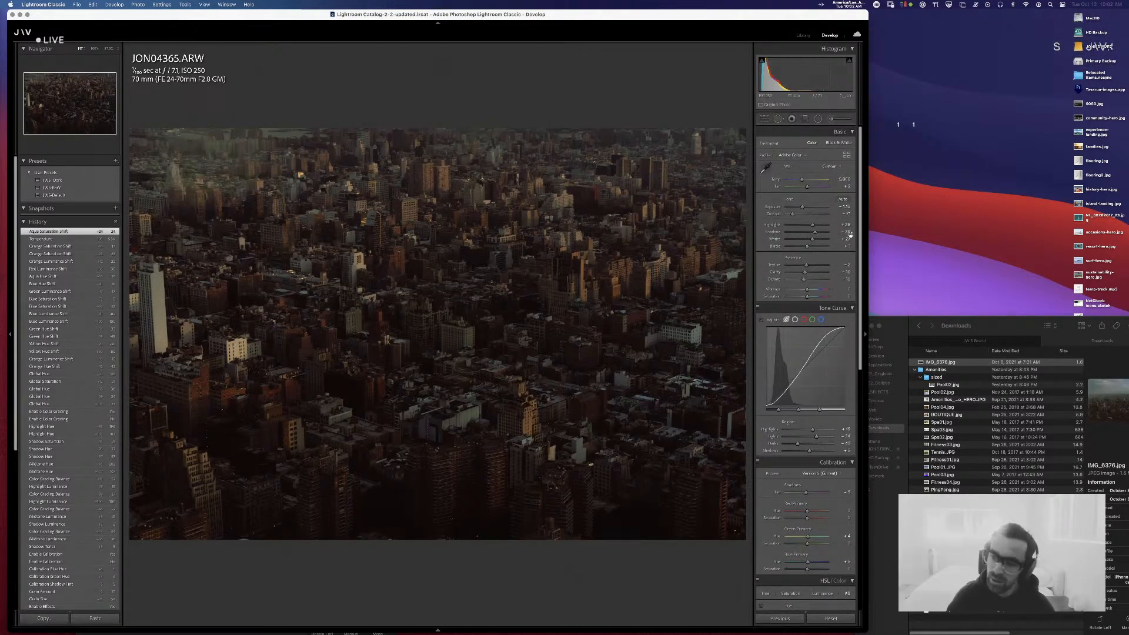
{"action": "scroll", "coordinate": [859, 197], "scroll_direction": "down", "scroll_amount": 1}
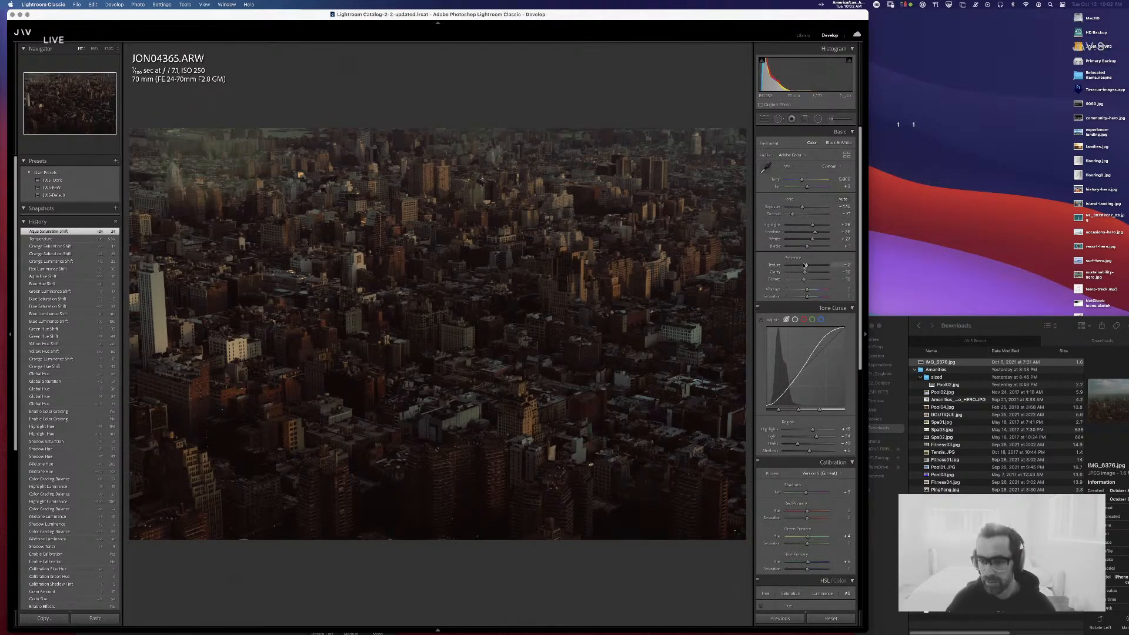
{"action": "left_click_drag", "start_coordinate": [804, 274], "coordinate": [799, 280]}
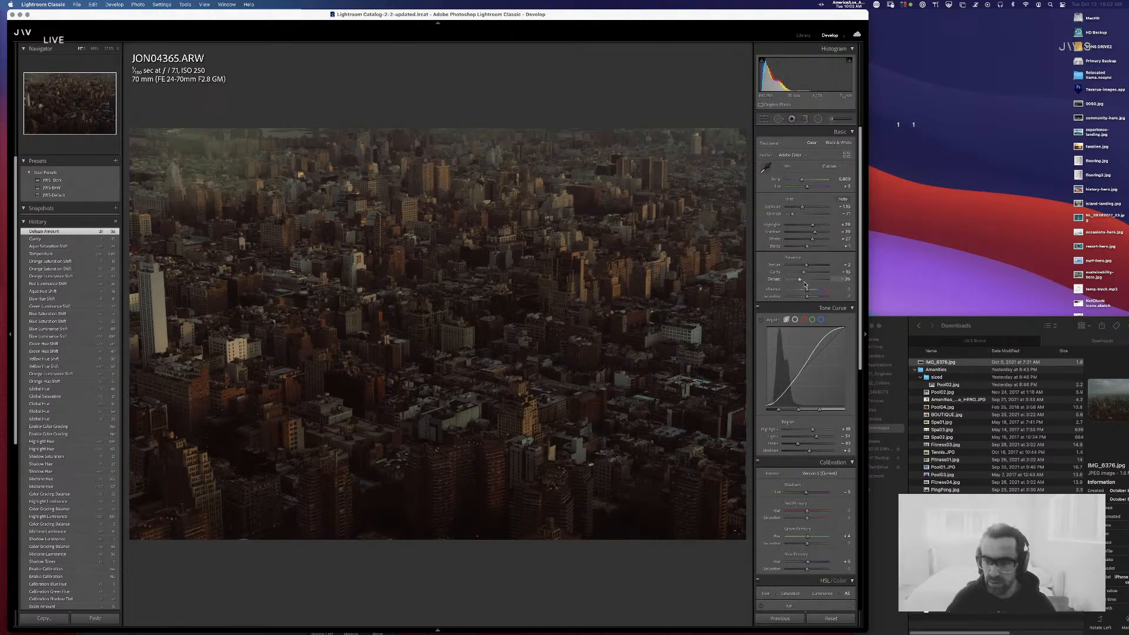
{"action": "left_click_drag", "start_coordinate": [801, 281], "coordinate": [799, 281]}
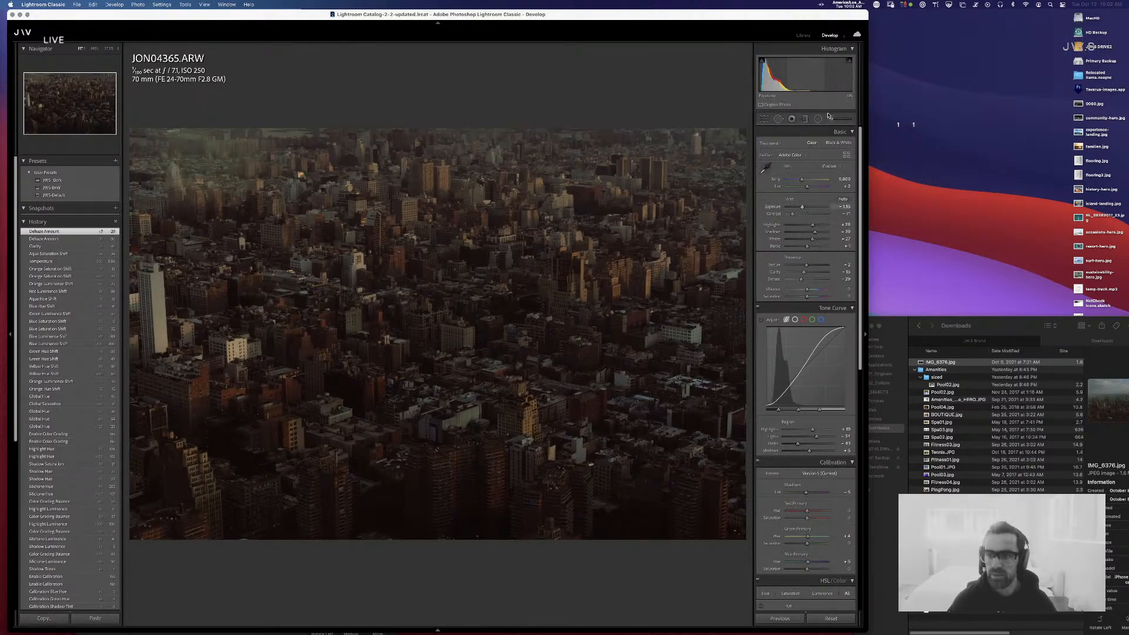
- Activate a larger adjustment brush, and undo two trial strokes over the buildings in the upper middle of the photo
{"action": "key", "text": "k"}
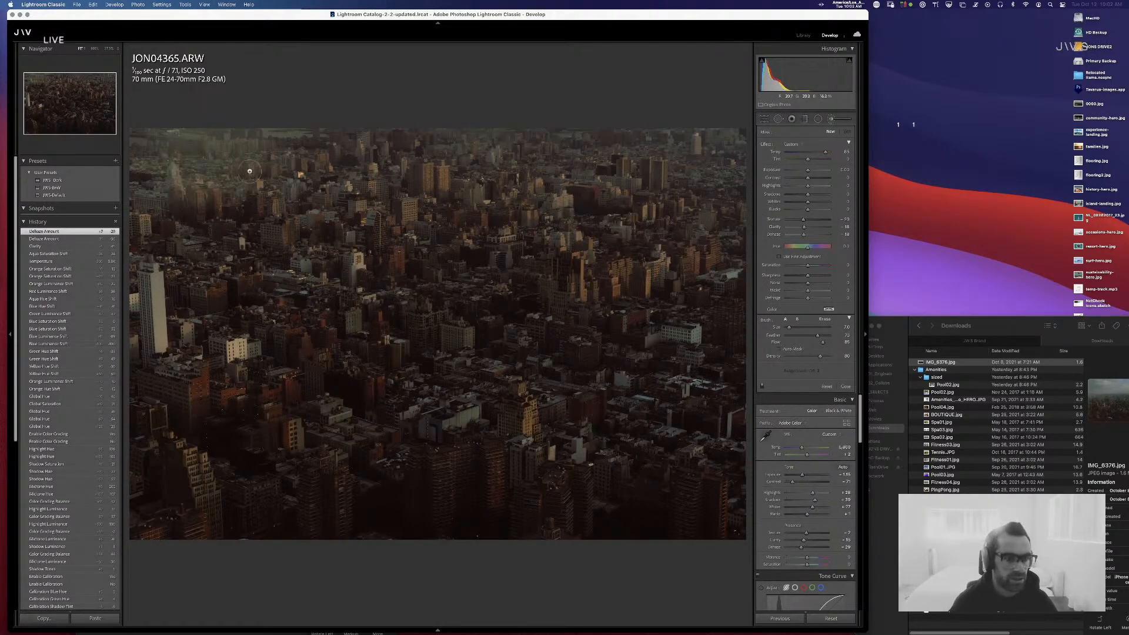
{"action": "scroll", "coordinate": [308, 165], "scroll_direction": "up", "scroll_amount": 4}
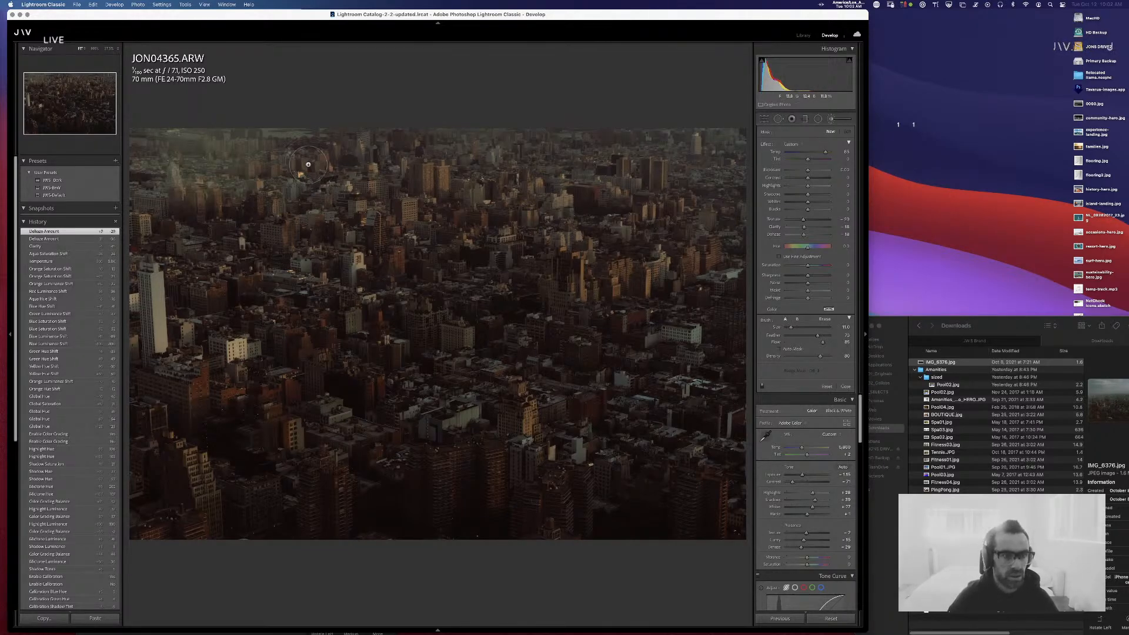
{"action": "right_click", "coordinate": [374, 216]}
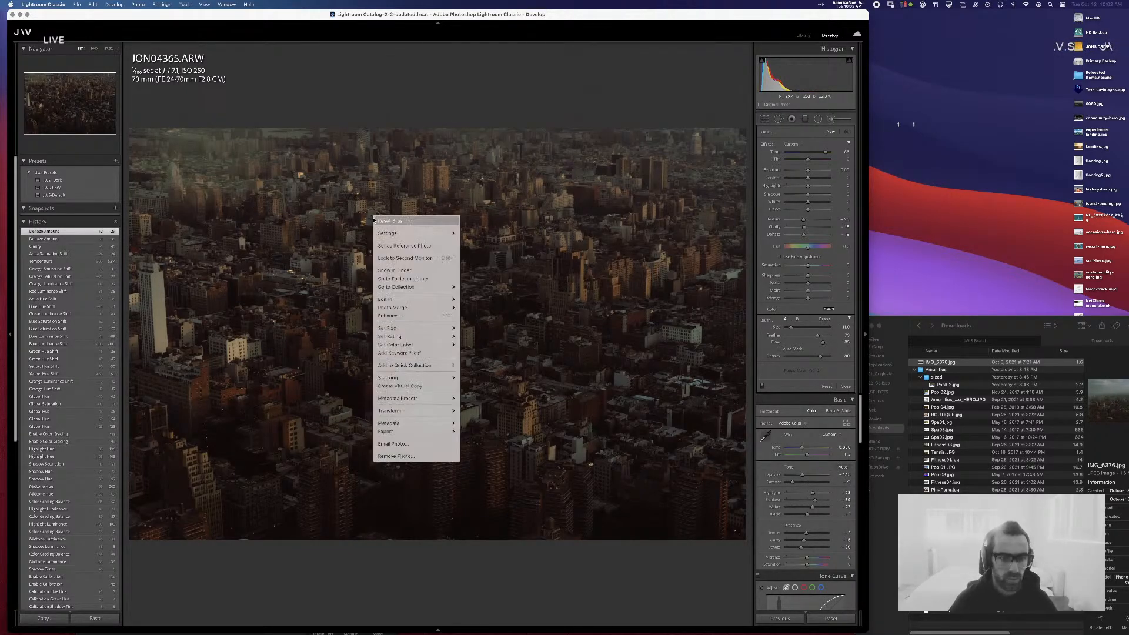
{"action": "left_click", "coordinate": [350, 167]}
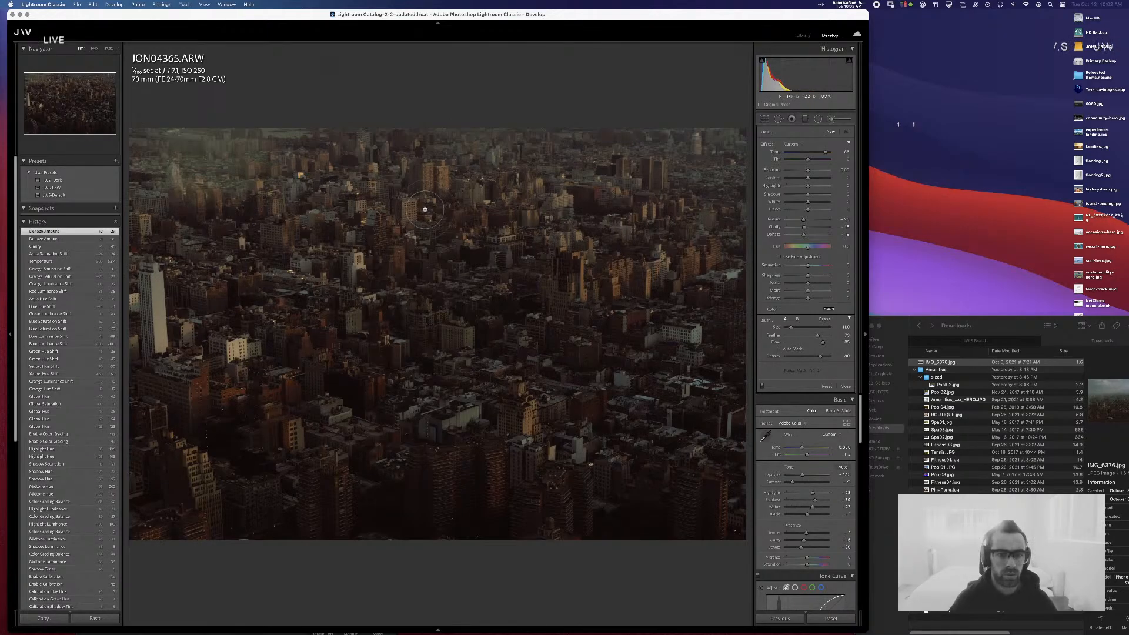
{"action": "left_click_drag", "start_coordinate": [424, 203], "coordinate": [424, 225]}
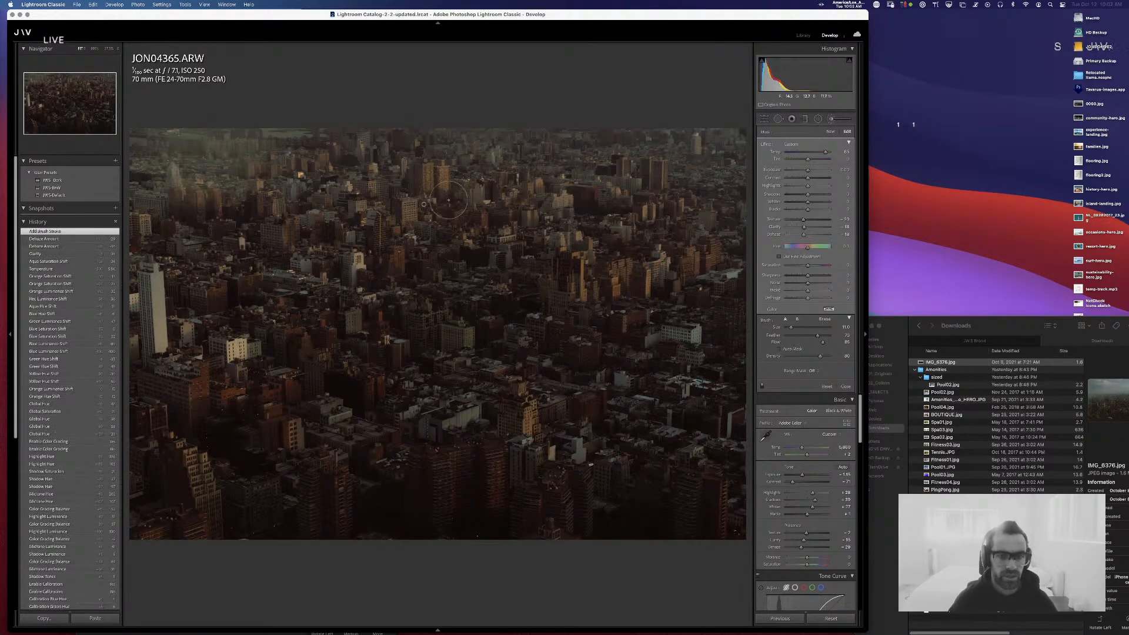
{"action": "key", "text": "super+z"}
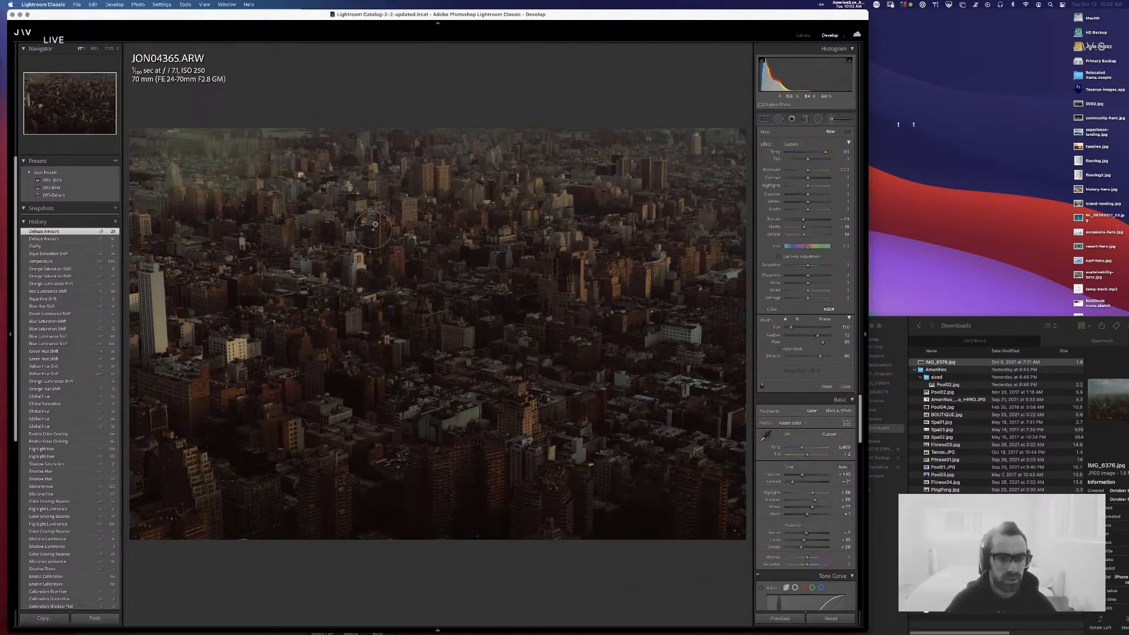
{"action": "left_click_drag", "start_coordinate": [369, 231], "coordinate": [370, 212]}
{"action": "key", "text": "super+z"}
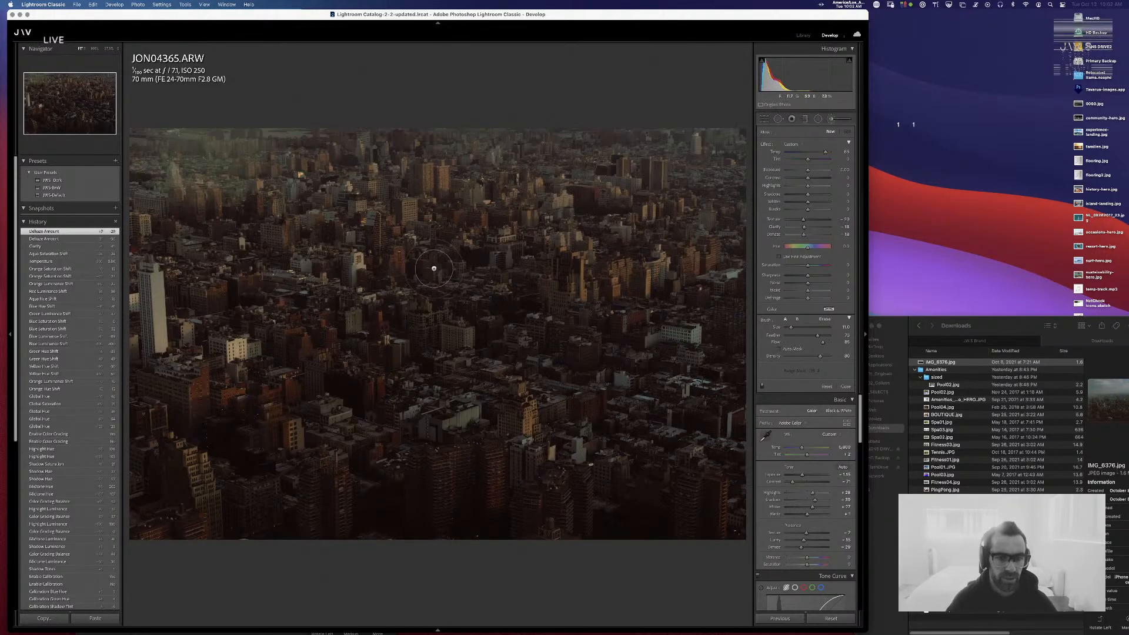
- Brush over the hazy upper-left skyline and reset the brush's temperature, texture, clarity and dehaze effects to neutral
{"action": "key", "text": "alt"}
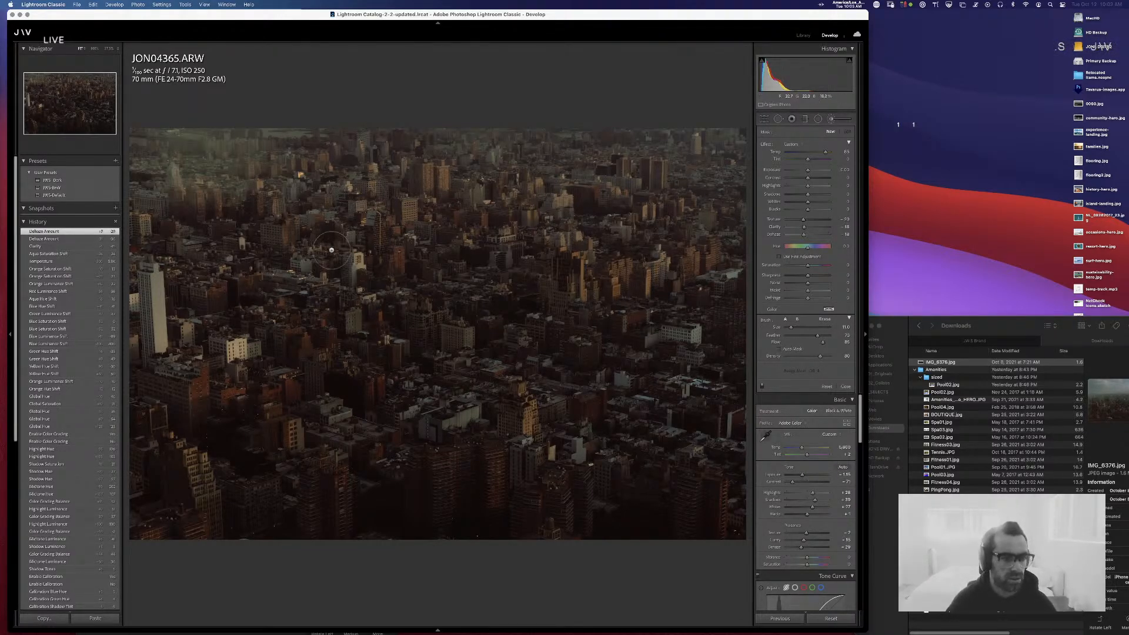
{"action": "mouse_move", "coordinate": [223, 184]}
{"action": "left_mouse_down"}
{"action": "mouse_move", "coordinate": [249, 143]}
{"action": "mouse_move", "coordinate": [196, 135]}
{"action": "left_mouse_up"}
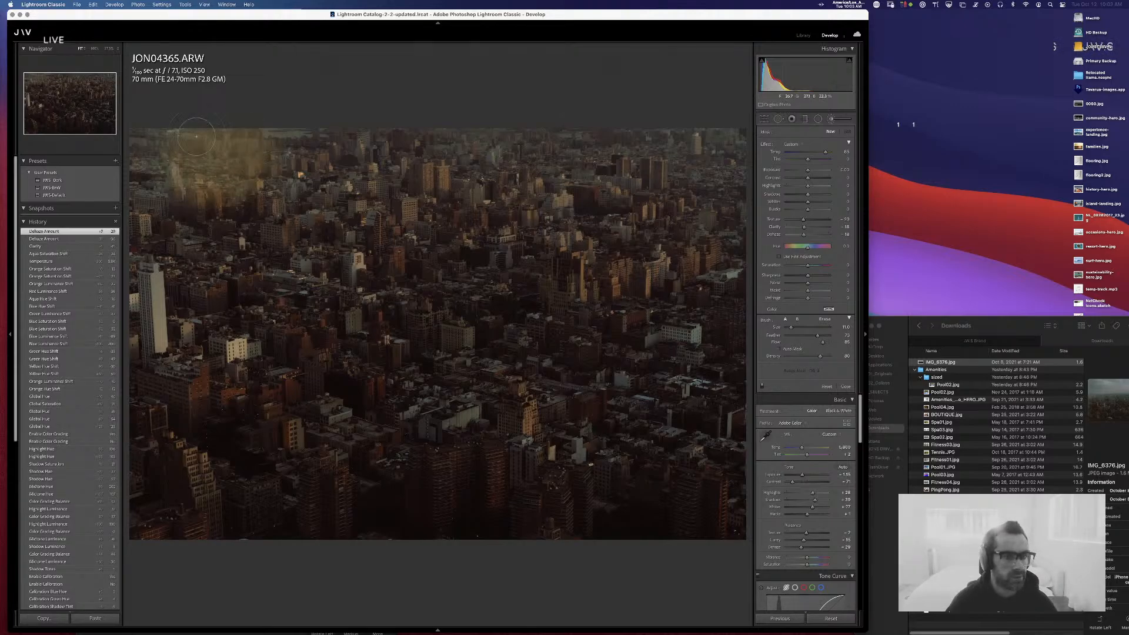
{"action": "left_click", "coordinate": [788, 144]}
{"action": "left_click", "coordinate": [795, 222]}
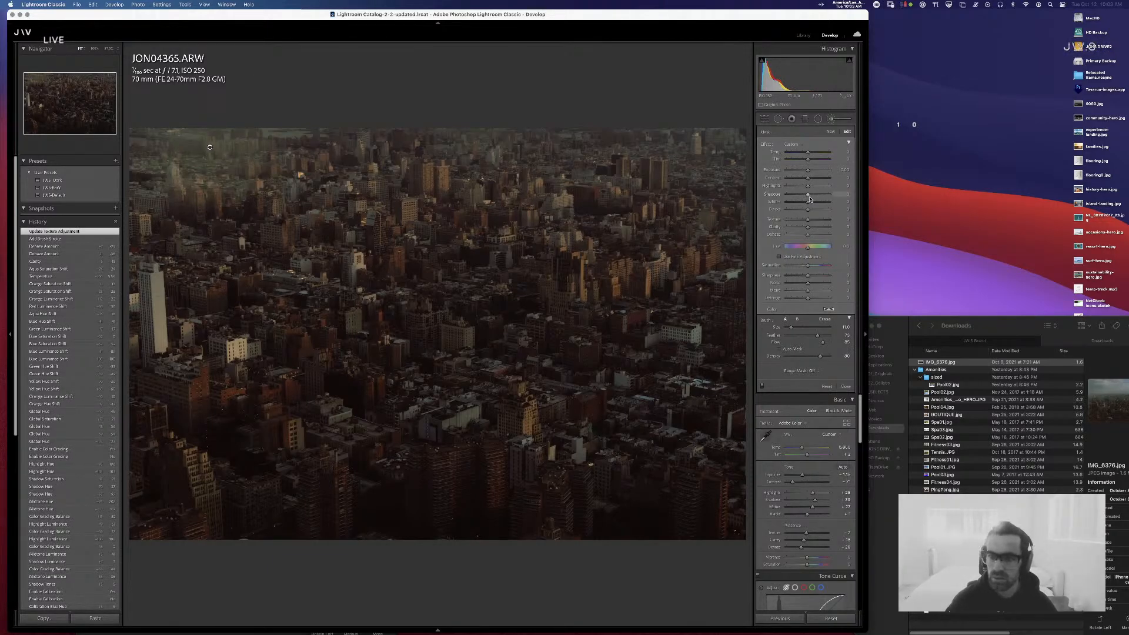
- Lower the brushed area's shadows and raise its contrast to 21, and undo a trial exposure reduction
{"action": "left_click_drag", "start_coordinate": [794, 200], "coordinate": [798, 195]}
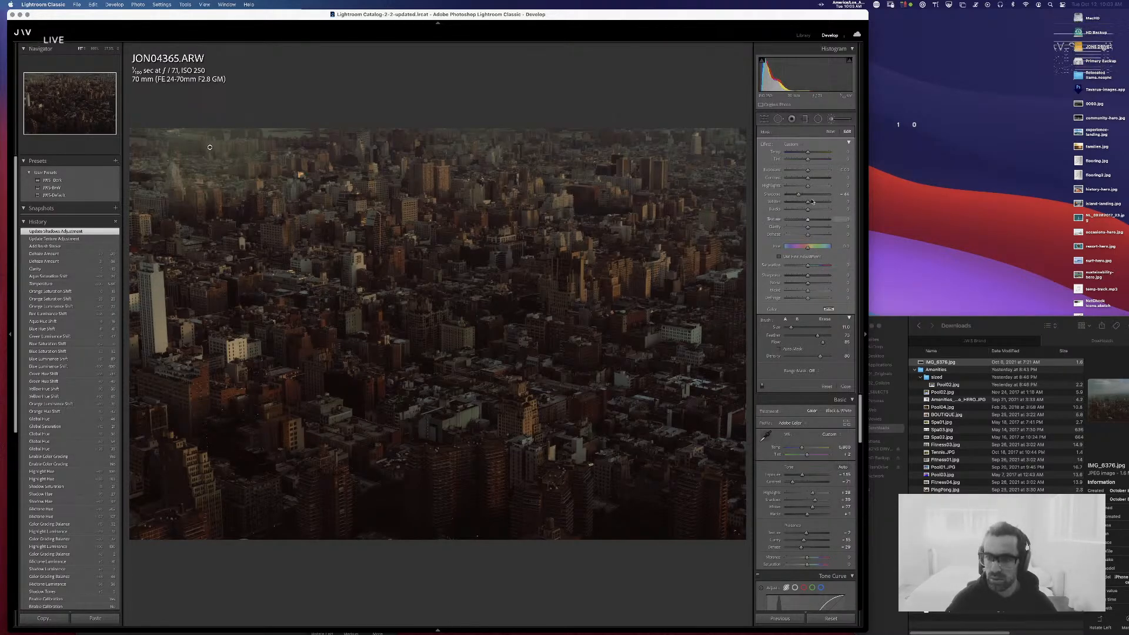
{"action": "left_click_drag", "start_coordinate": [807, 178], "coordinate": [814, 182]}
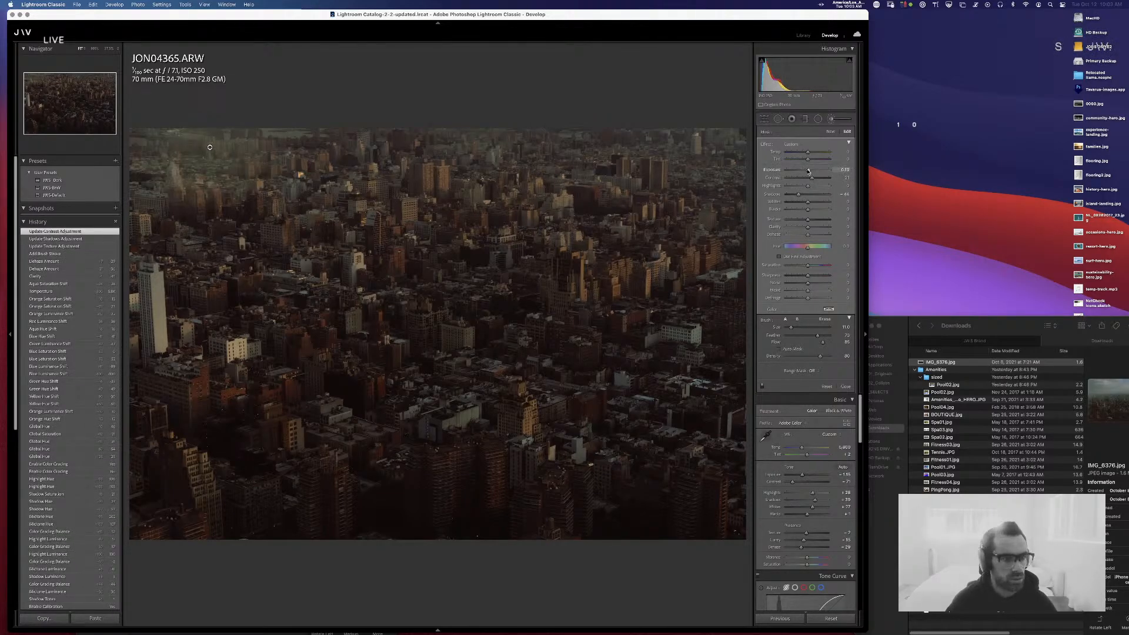
{"action": "left_click_drag", "start_coordinate": [809, 171], "coordinate": [806, 172]}
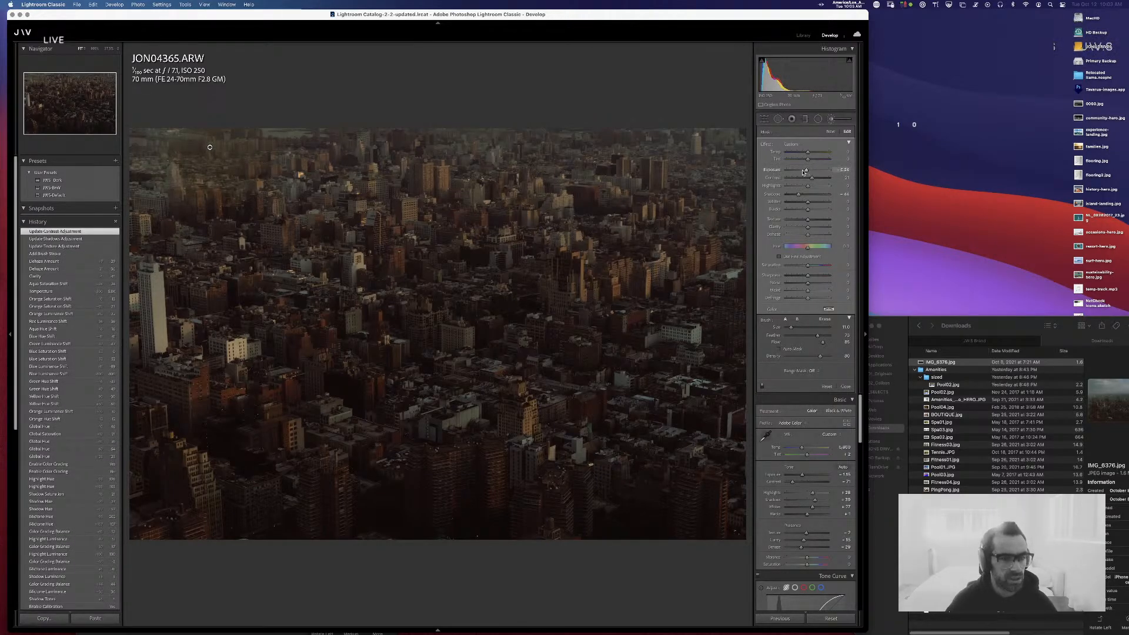
{"action": "key", "text": "super+z"}
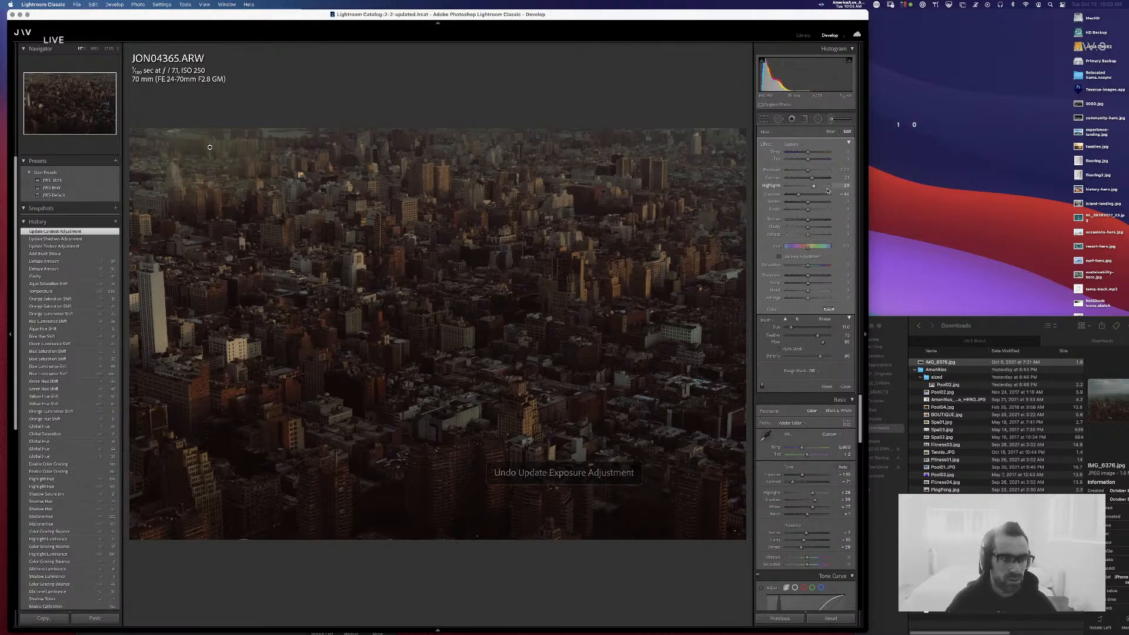
- Refine the brushed area's tones with slightly lower highlights and blacks, higher whites and much darker shadows
{"action": "left_click", "coordinate": [827, 189]}
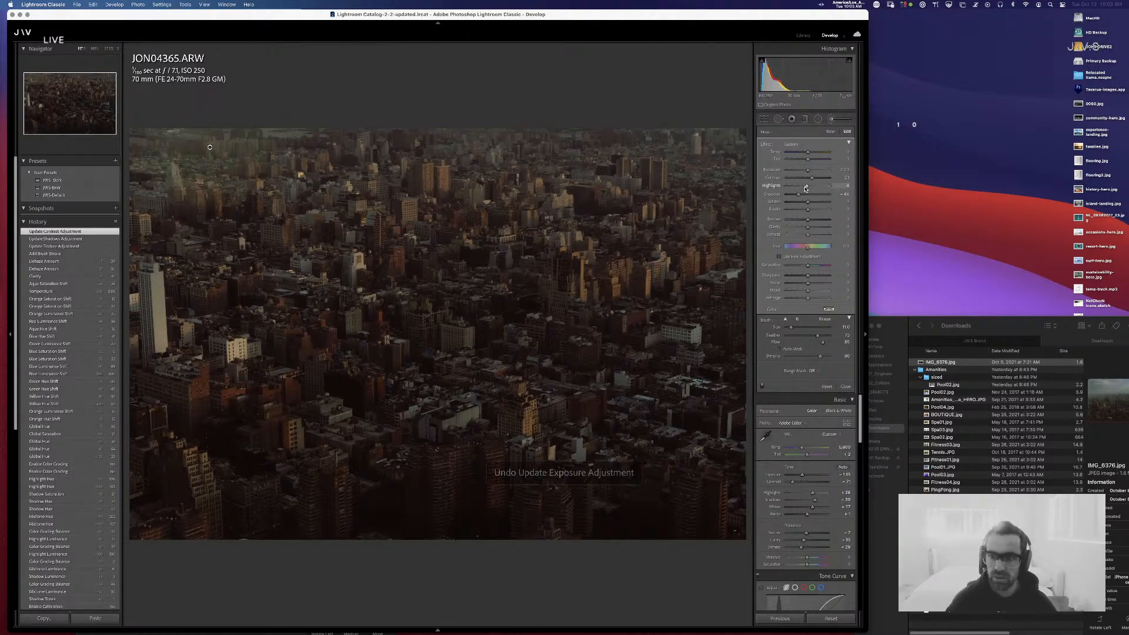
{"action": "left_click_drag", "start_coordinate": [805, 188], "coordinate": [806, 213]}
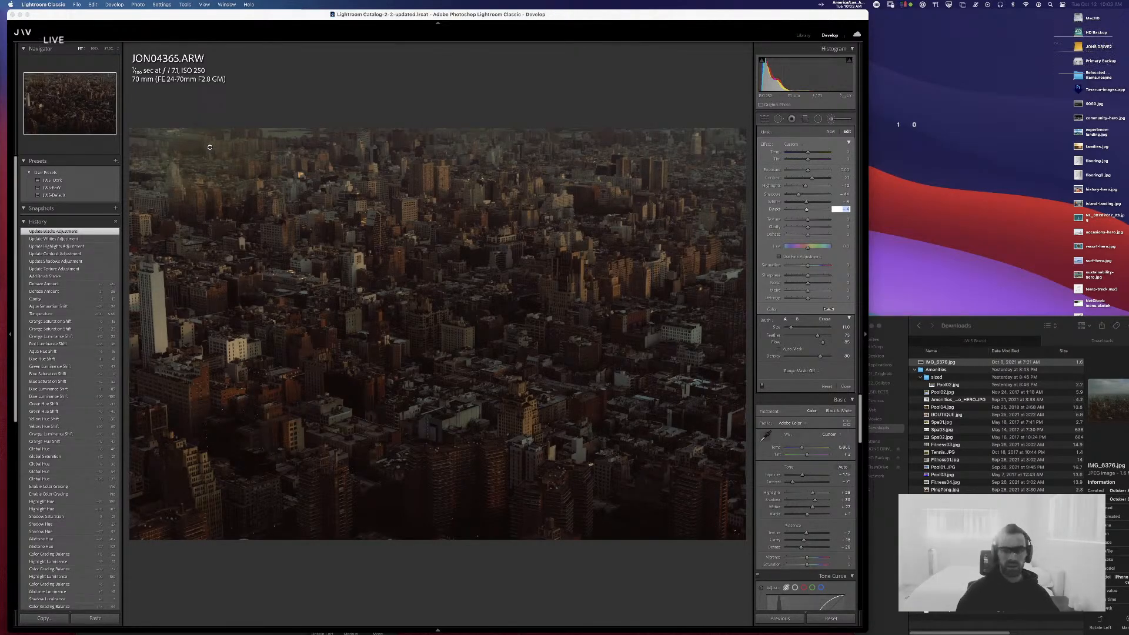
{"action": "key", "text": "shift+Tab"}
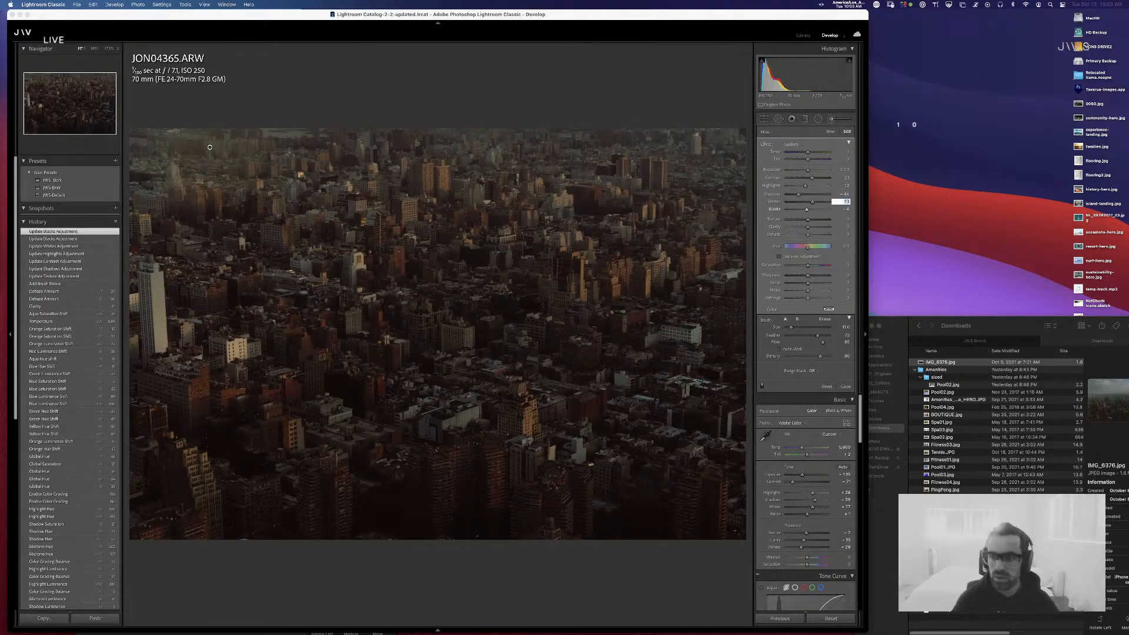
{"action": "key", "text": "shift+Tab"}
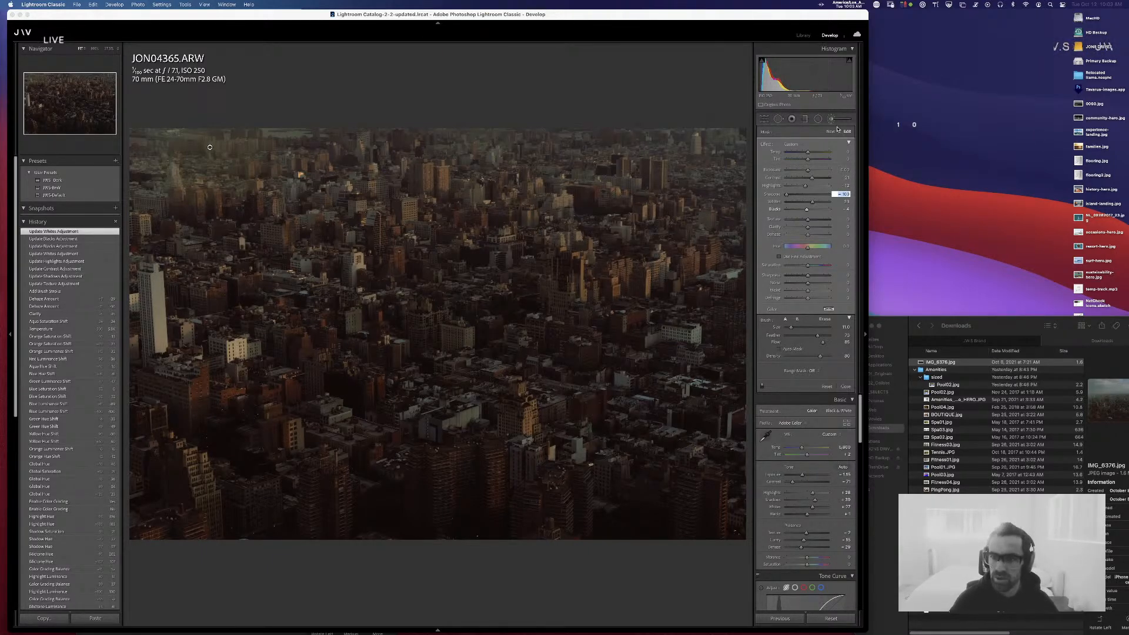
- Cool the brushed area's color temperature slightly and finish the brush edit
{"action": "left_click", "coordinate": [847, 151]}
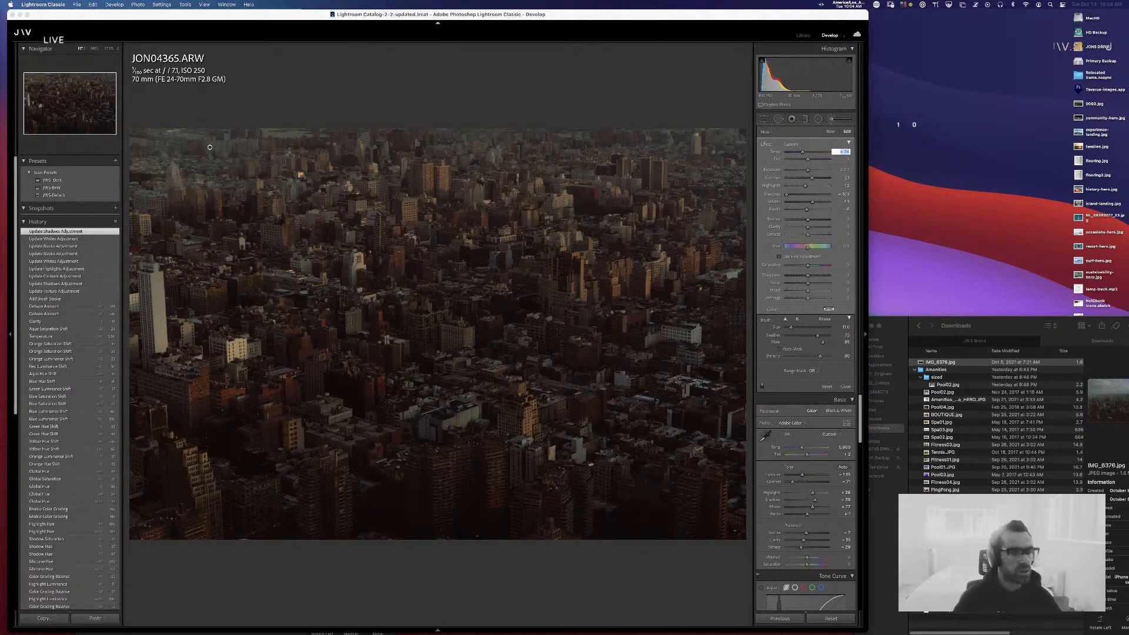
{"action": "key", "text": "Return"}
{"action": "key", "text": "Return"}
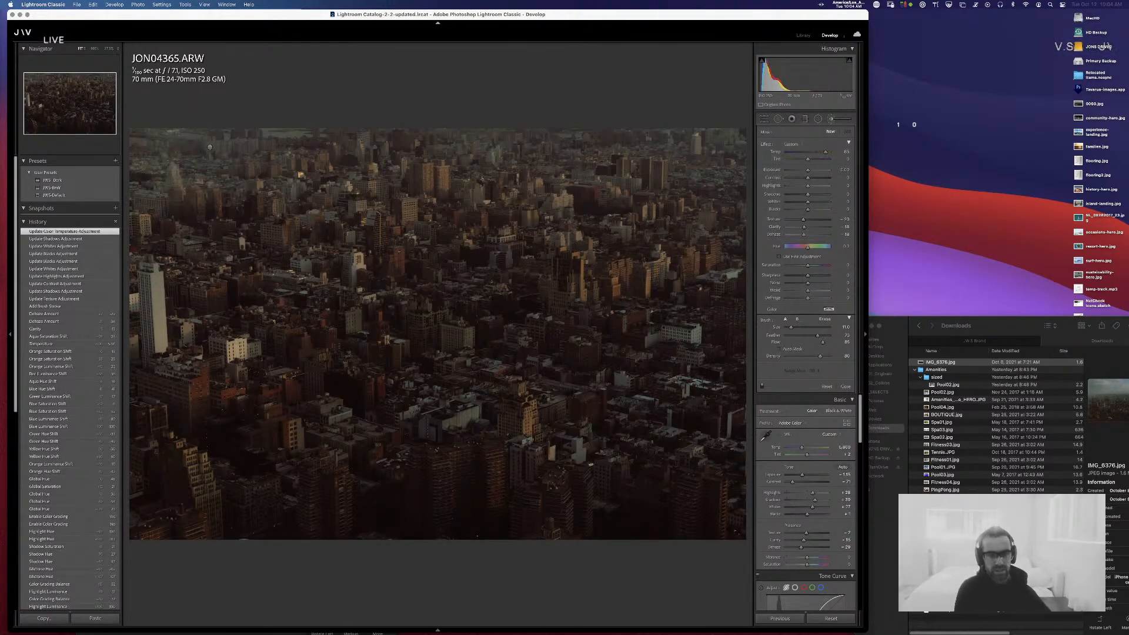
{"action": "key", "text": "k"}
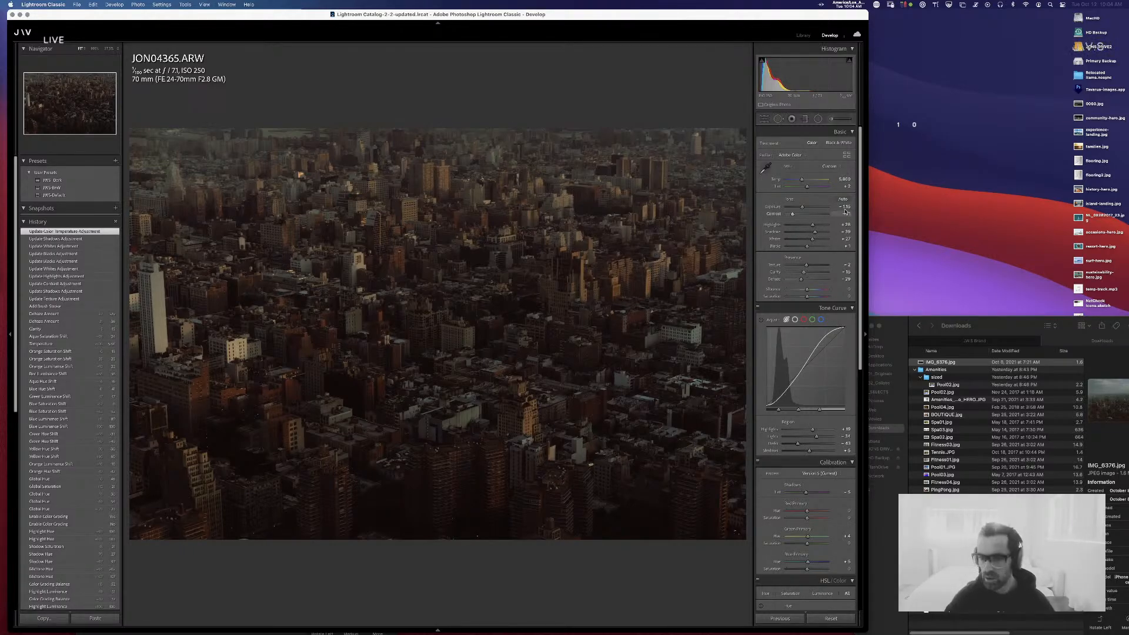
- Open the lens correction settings and undo a trial reduction of the profile's distortion correction
{"action": "left_click_drag", "start_coordinate": [859, 211], "coordinate": [861, 475]}
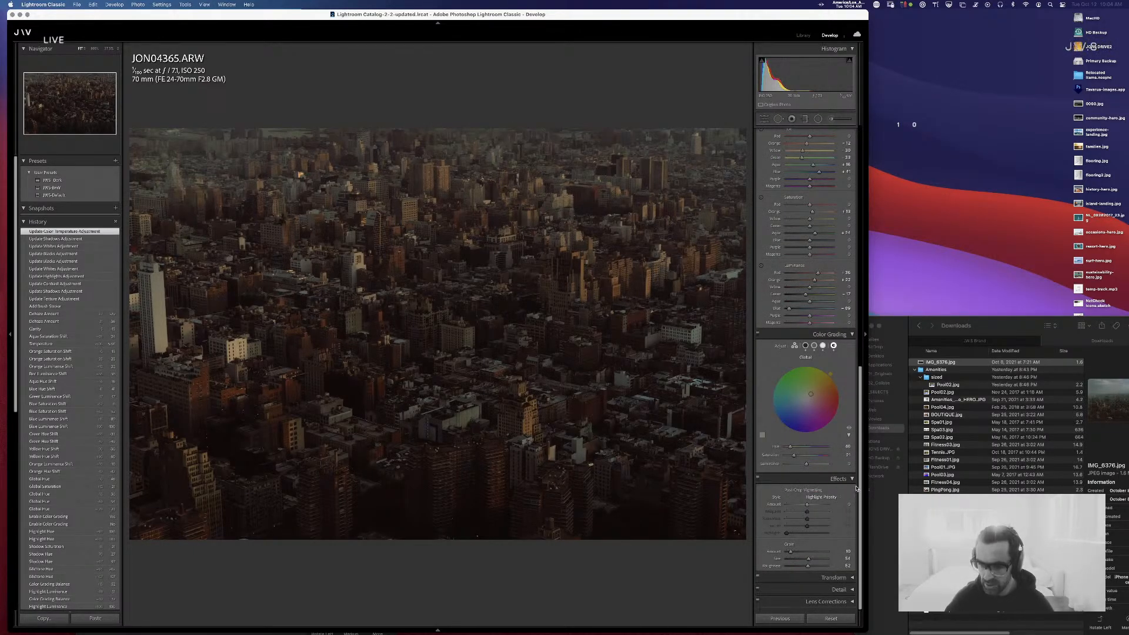
{"action": "left_click", "coordinate": [837, 601]}
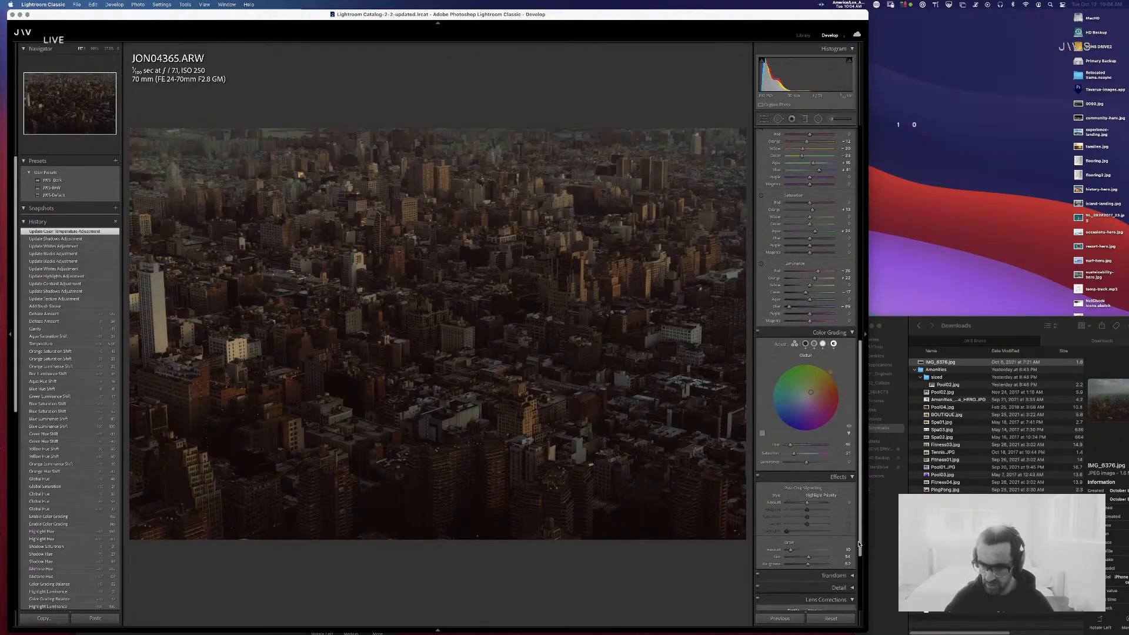
{"action": "left_click_drag", "start_coordinate": [862, 548], "coordinate": [862, 623]}
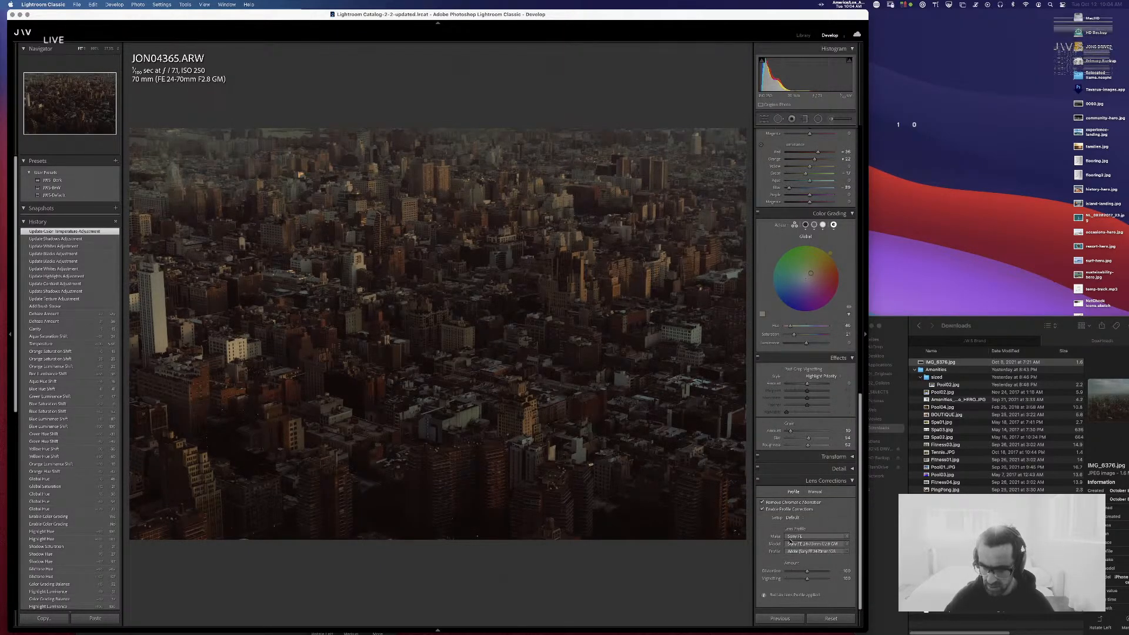
{"action": "left_click_drag", "start_coordinate": [808, 574], "coordinate": [794, 579]}
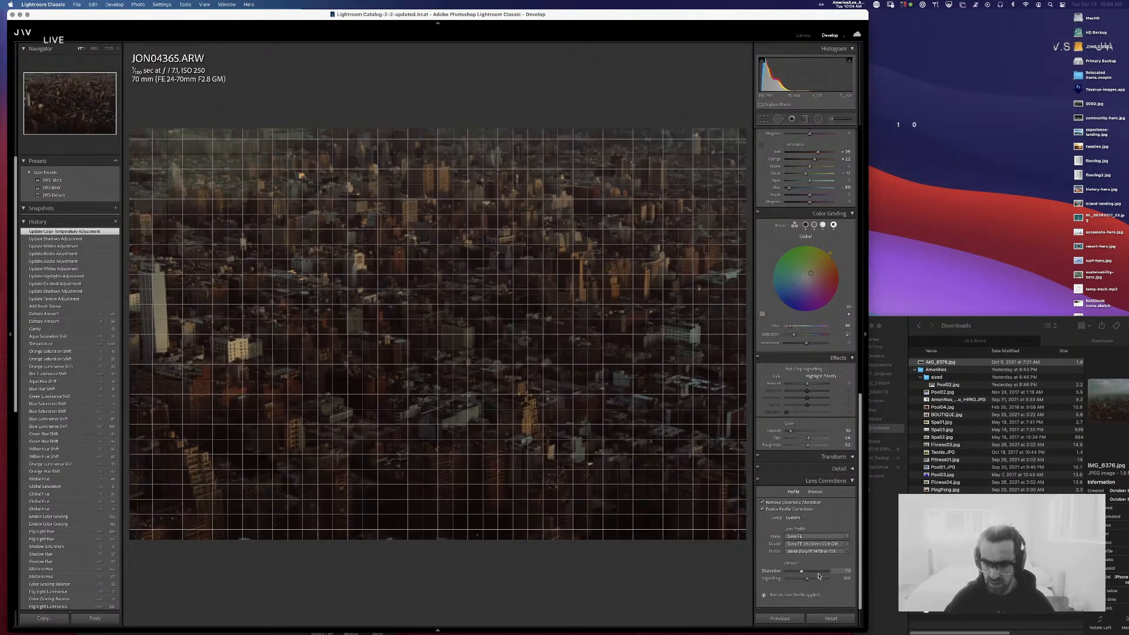
{"action": "key", "text": "super+z"}
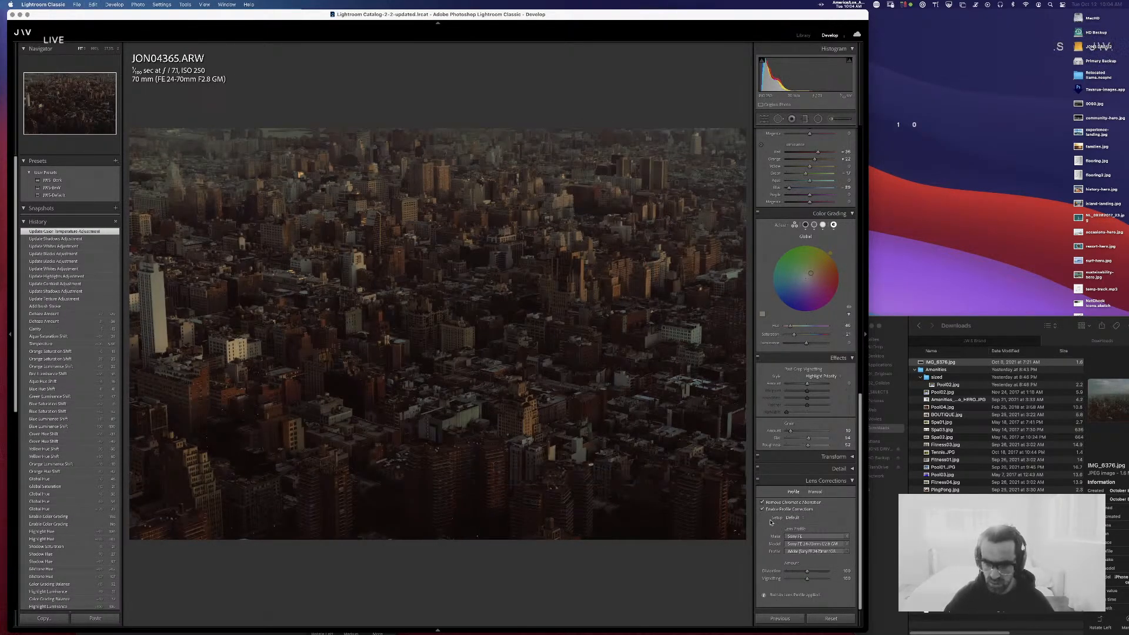
- Toggle the lens corrections off and on twice to compare their effect on the photo
{"action": "left_click", "coordinate": [758, 482]}
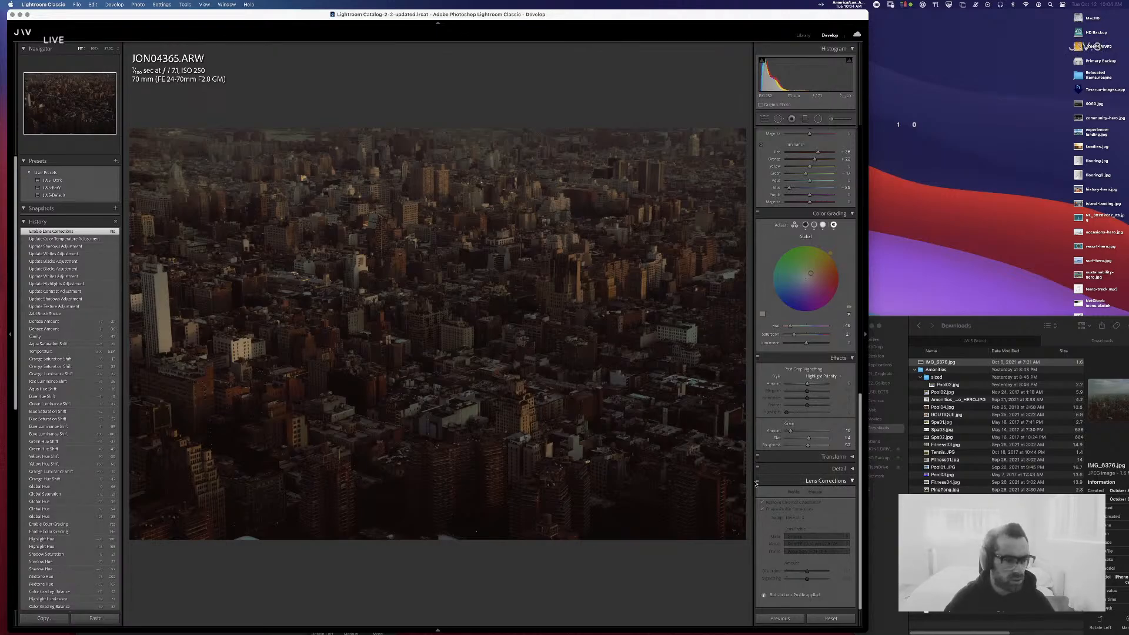
{"action": "left_click", "coordinate": [758, 481]}
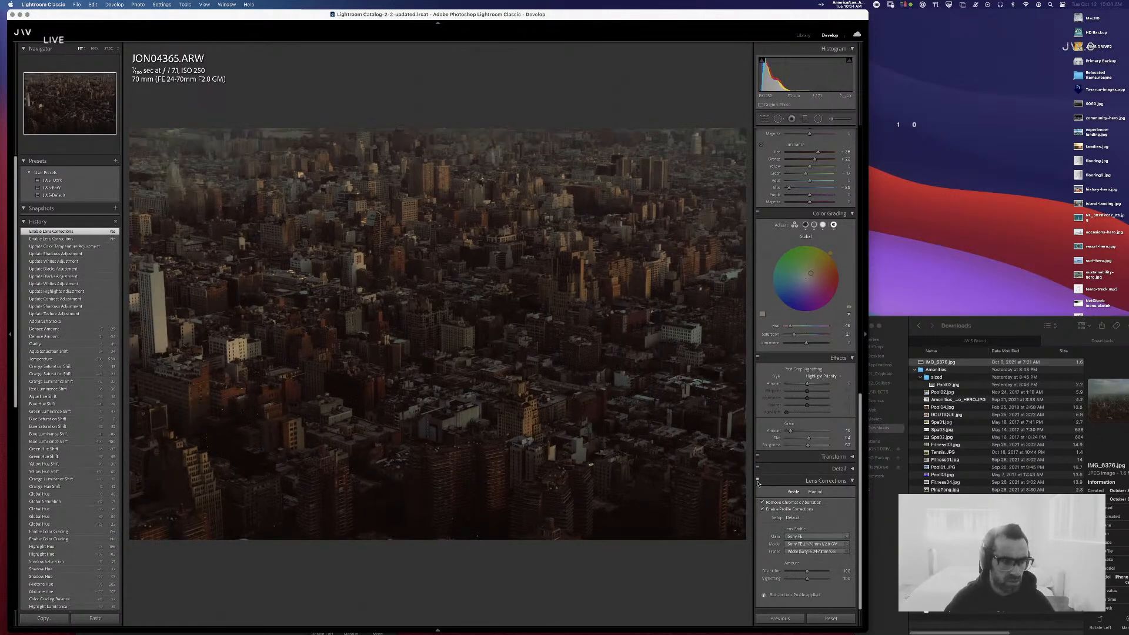
{"action": "left_click", "coordinate": [758, 481]}
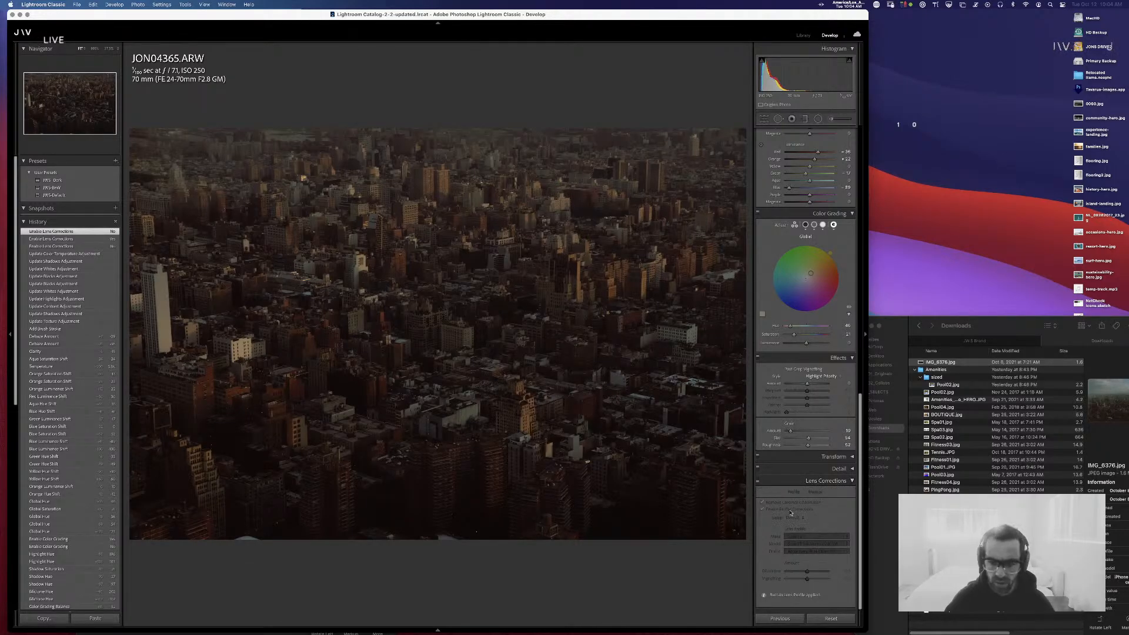
{"action": "left_click", "coordinate": [758, 481]}
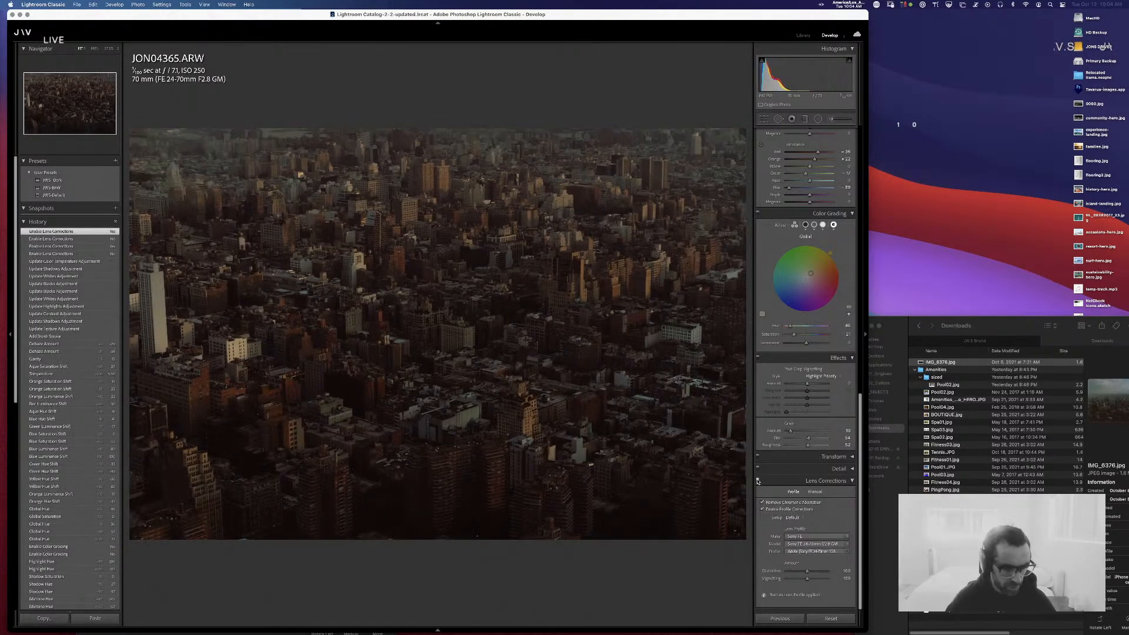
- Set the lens profile's distortion correction to 0, and reset the vignetting correction to its default after a trial change
{"action": "left_click_drag", "start_coordinate": [807, 570], "coordinate": [777, 582]}
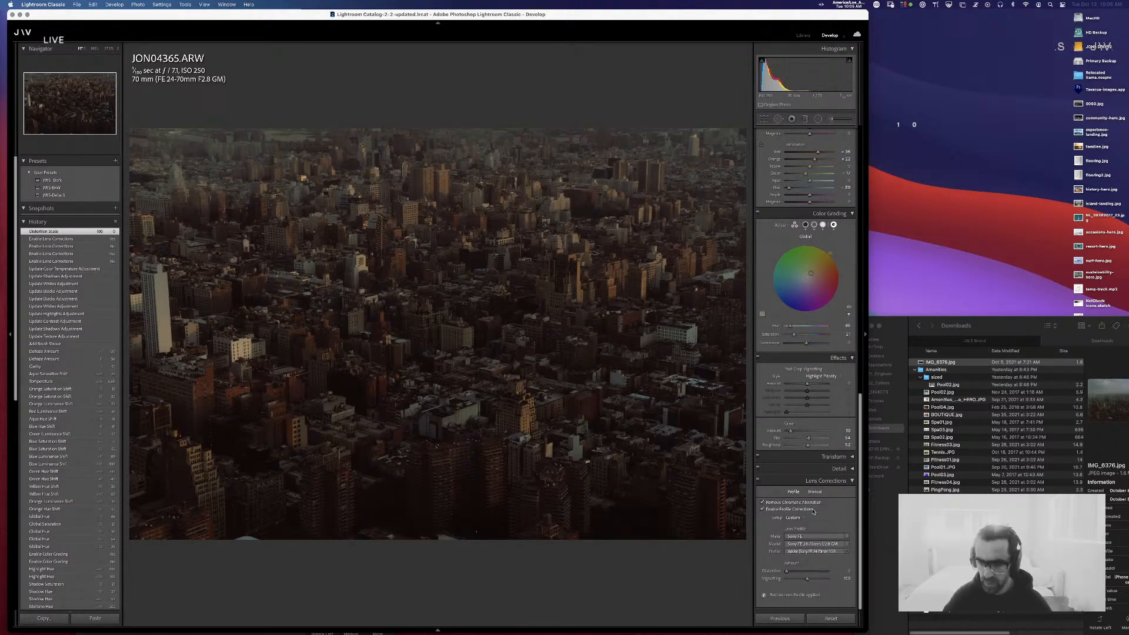
{"action": "left_click_drag", "start_coordinate": [806, 578], "coordinate": [772, 576]}
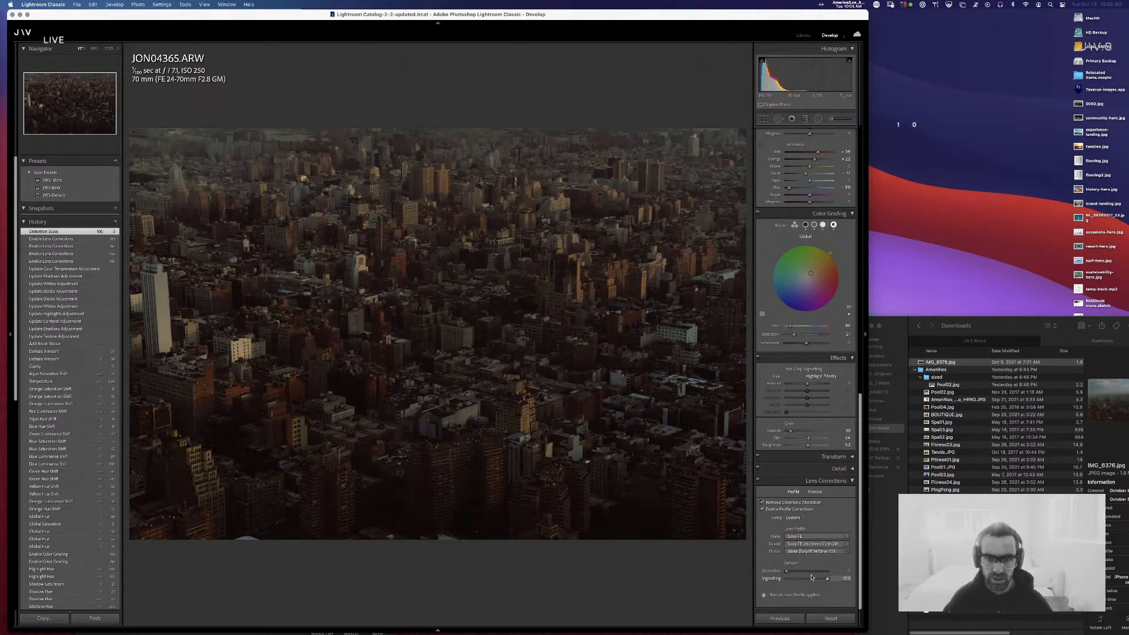
{"action": "double_click", "coordinate": [771, 577]}
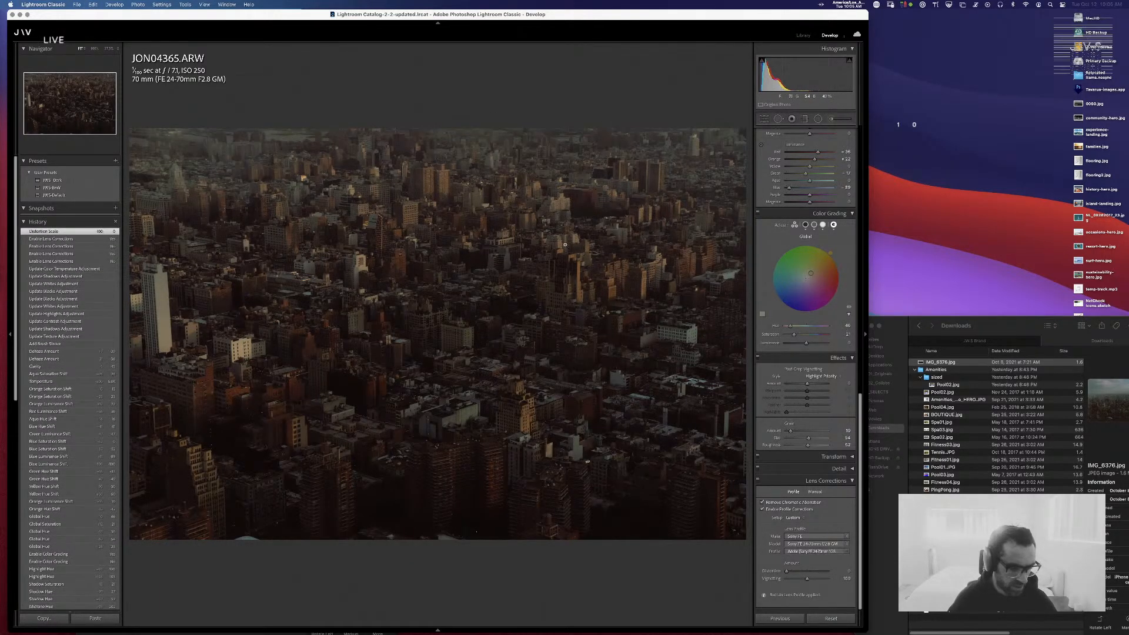
- Try Guided Upright in the Transform settings, drawing vertical guides along a building on the right and the tall pale building on the left
{"action": "left_click", "coordinate": [829, 481]}
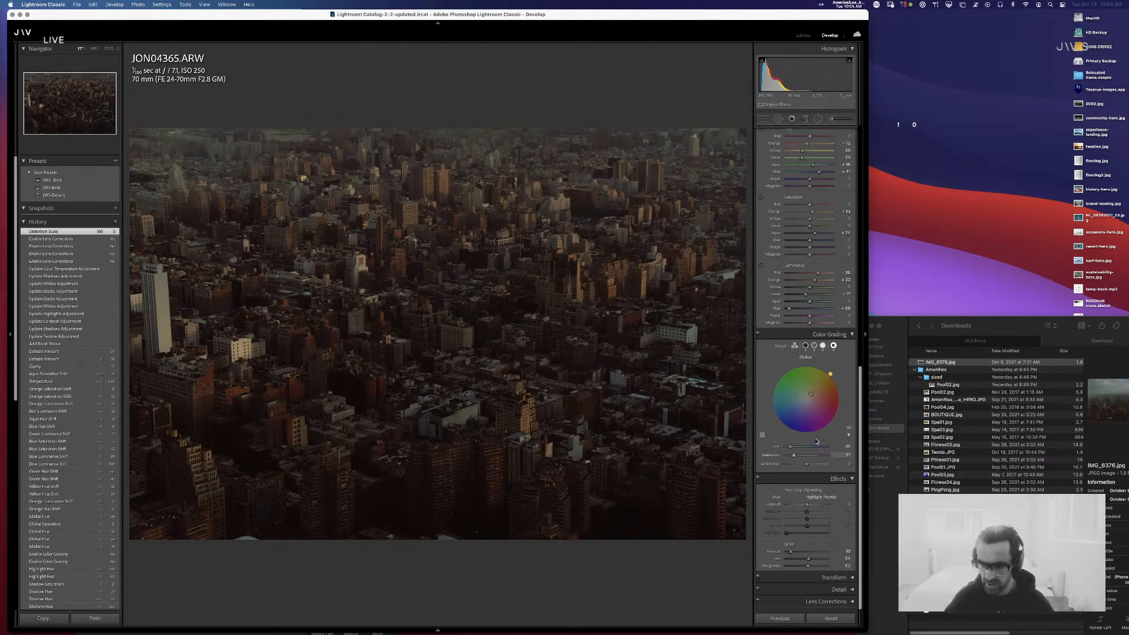
{"action": "left_click", "coordinate": [835, 577]}
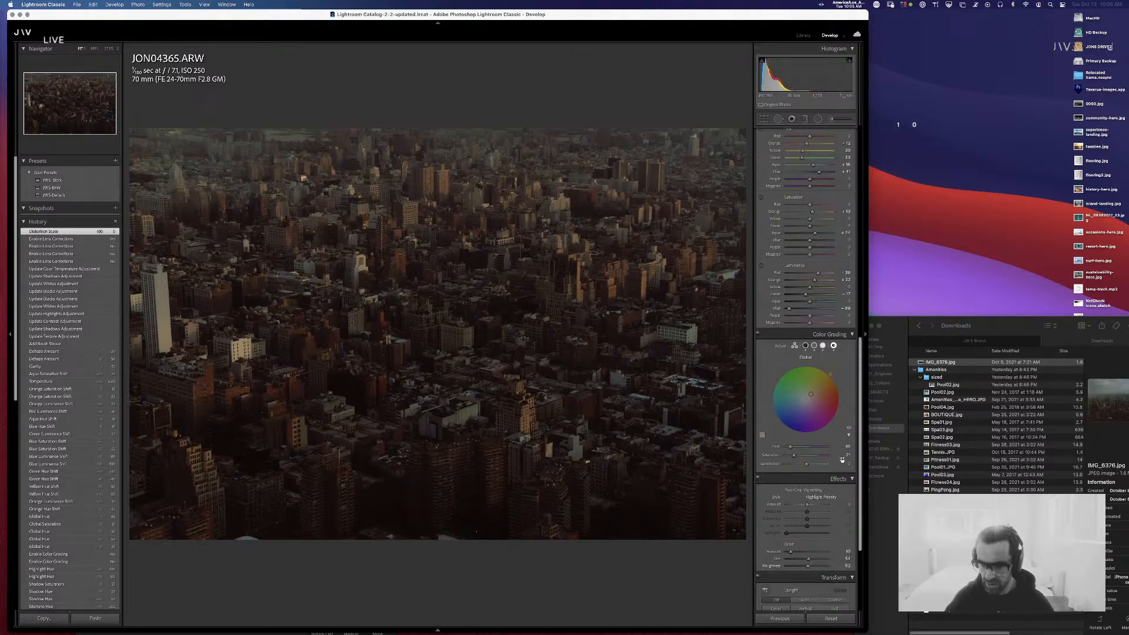
{"action": "scroll", "coordinate": [841, 464], "scroll_direction": "down", "scroll_amount": 3}
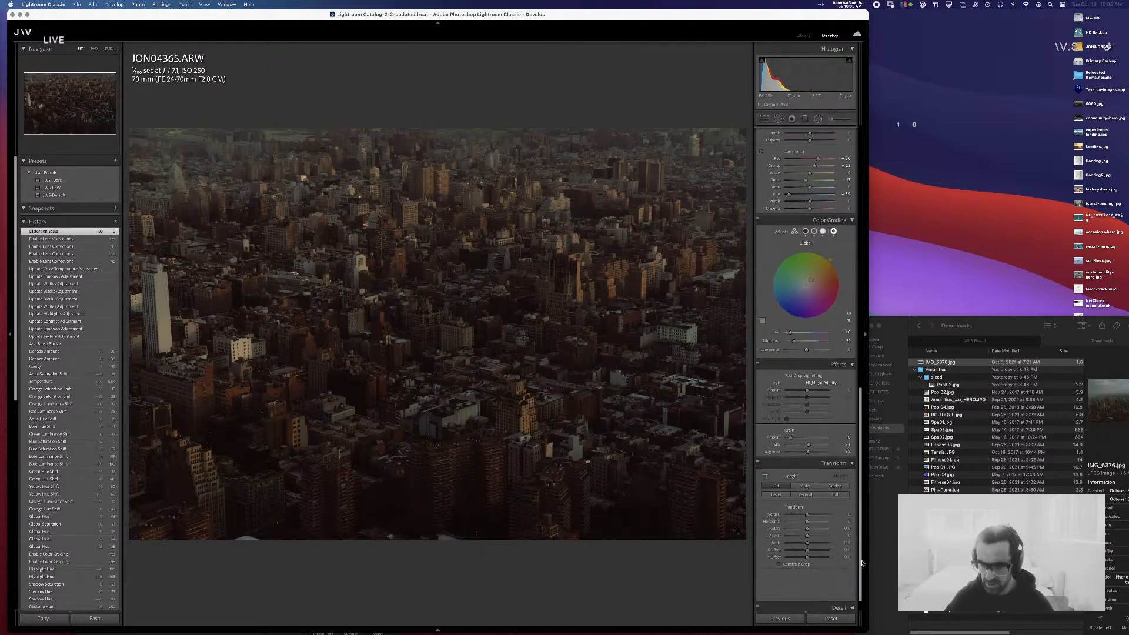
{"action": "left_click", "coordinate": [836, 480]}
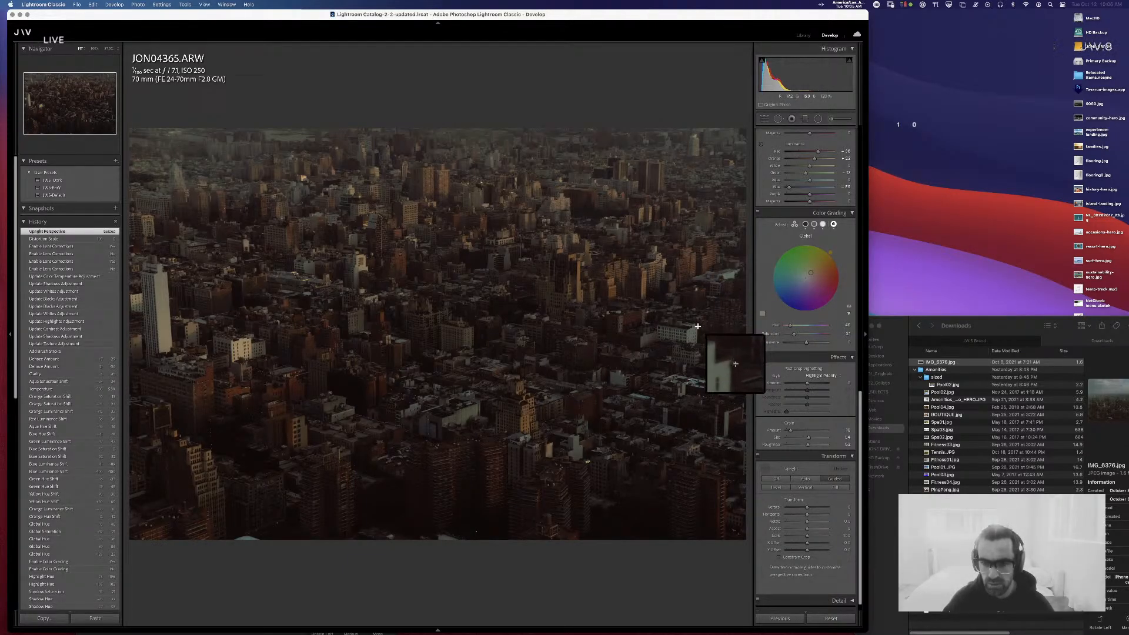
{"action": "mouse_move", "coordinate": [697, 326]}
{"action": "left_mouse_down"}
{"action": "mouse_move", "coordinate": [709, 405]}
{"action": "mouse_move", "coordinate": [697, 504]}
{"action": "left_mouse_up"}
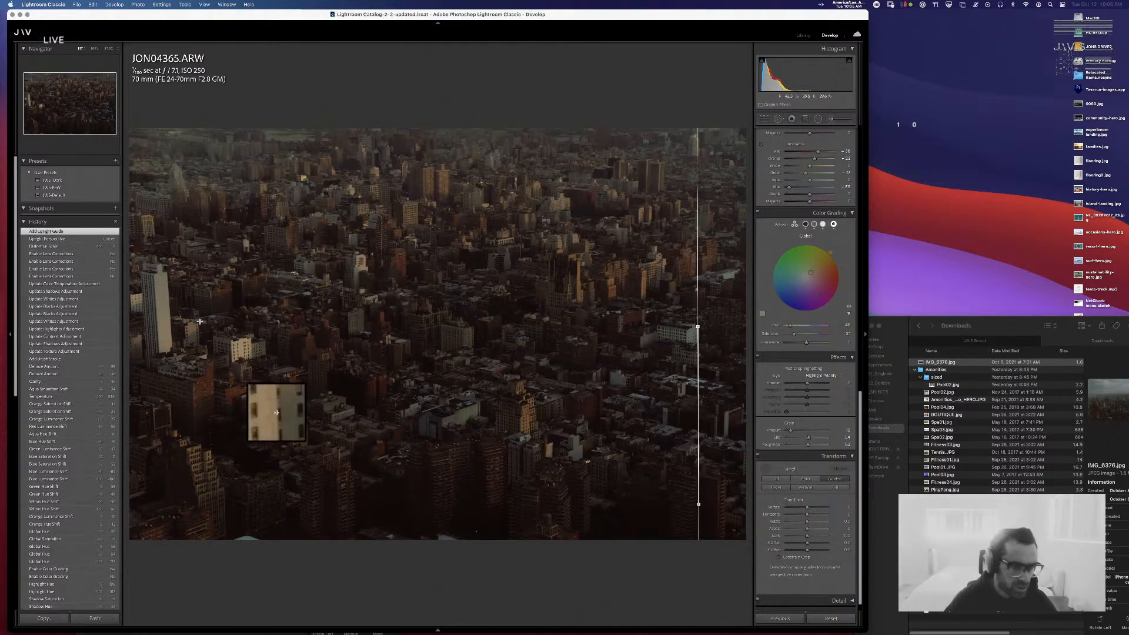
{"action": "left_click_drag", "start_coordinate": [166, 271], "coordinate": [181, 353]}
{"action": "left_click_drag", "start_coordinate": [175, 351], "coordinate": [172, 351]}
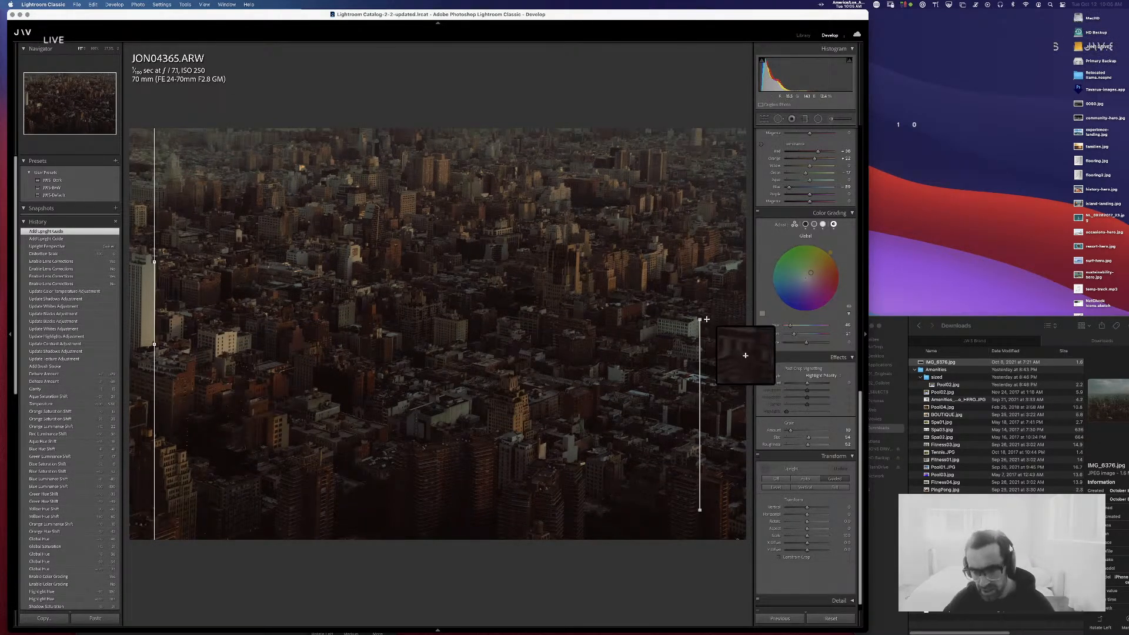
- Undo an extra Upright guide, shift the right-hand guide slightly, and reset the Upright settings
{"action": "mouse_move", "coordinate": [697, 321]}
{"action": "left_mouse_down"}
{"action": "mouse_move", "coordinate": [277, 536]}
{"action": "mouse_move", "coordinate": [125, 504]}
{"action": "left_mouse_up"}
{"action": "key", "text": "super+z"}
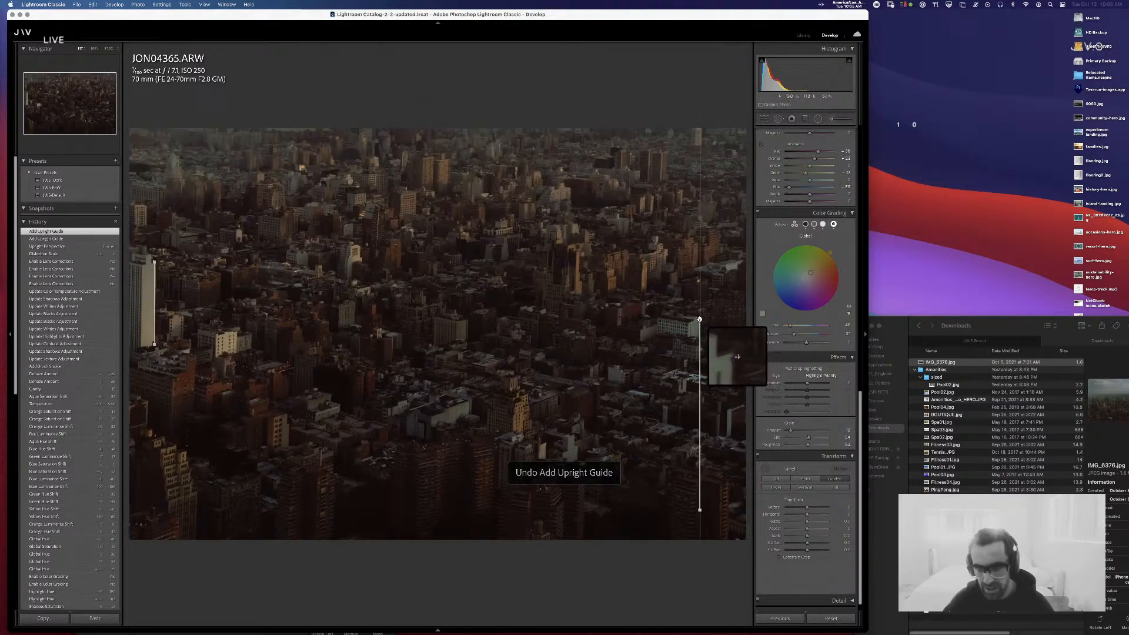
{"action": "left_click_drag", "start_coordinate": [701, 319], "coordinate": [711, 311]}
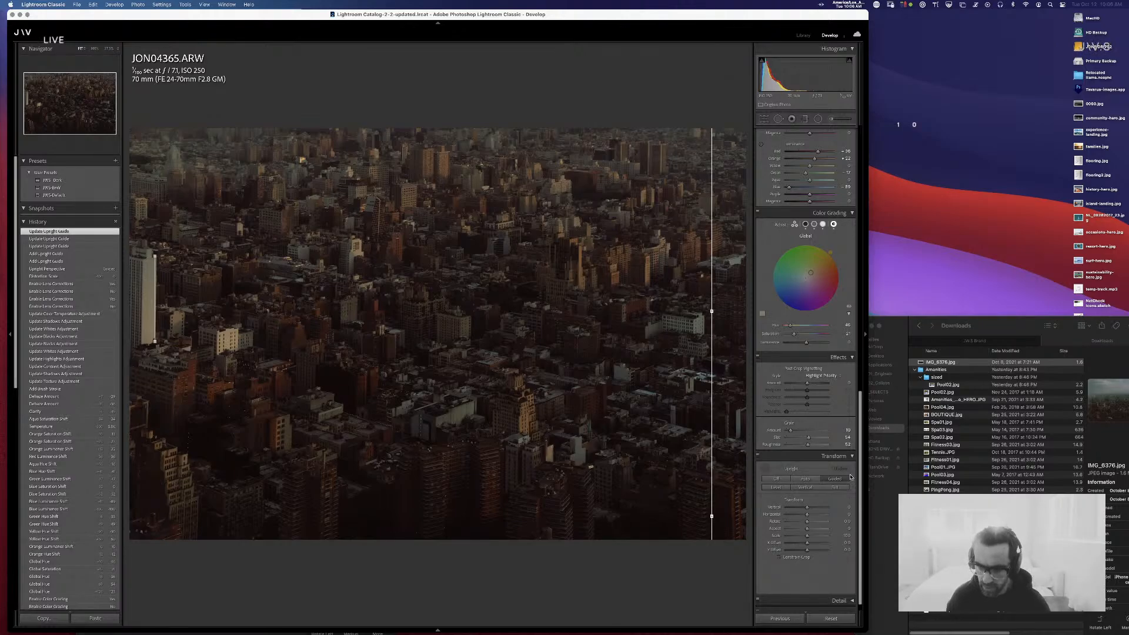
{"action": "left_click", "coordinate": [802, 479]}
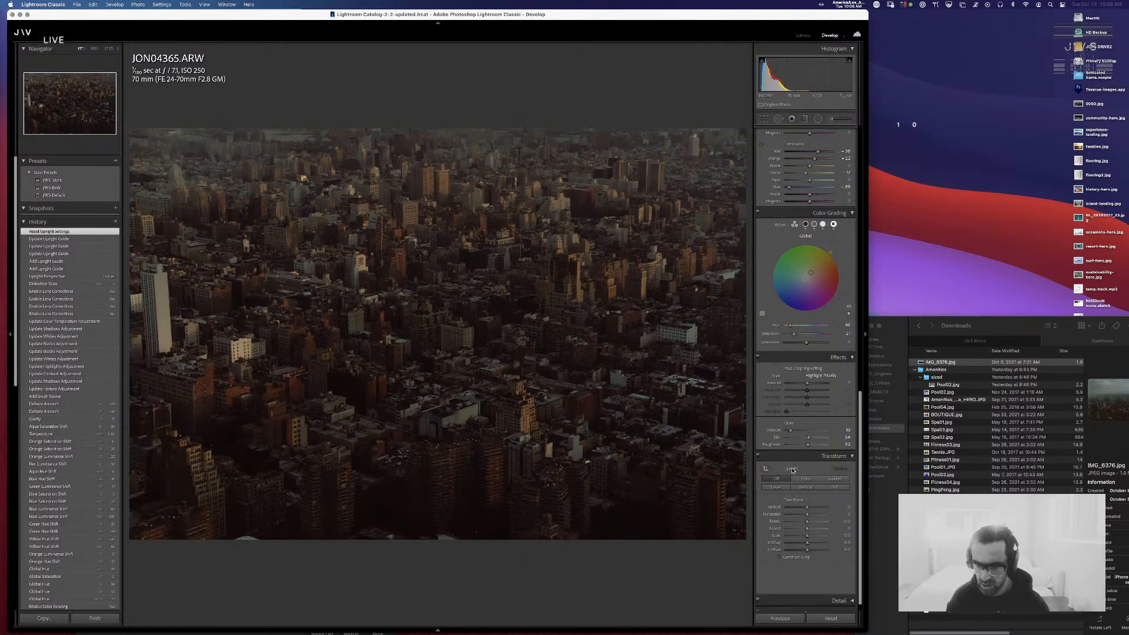
- Straighten the perspective with two vertical Guided Upright guides along the tall left building and a right-hand building, comparing it with the earlier history state
{"action": "left_click", "coordinate": [835, 479]}
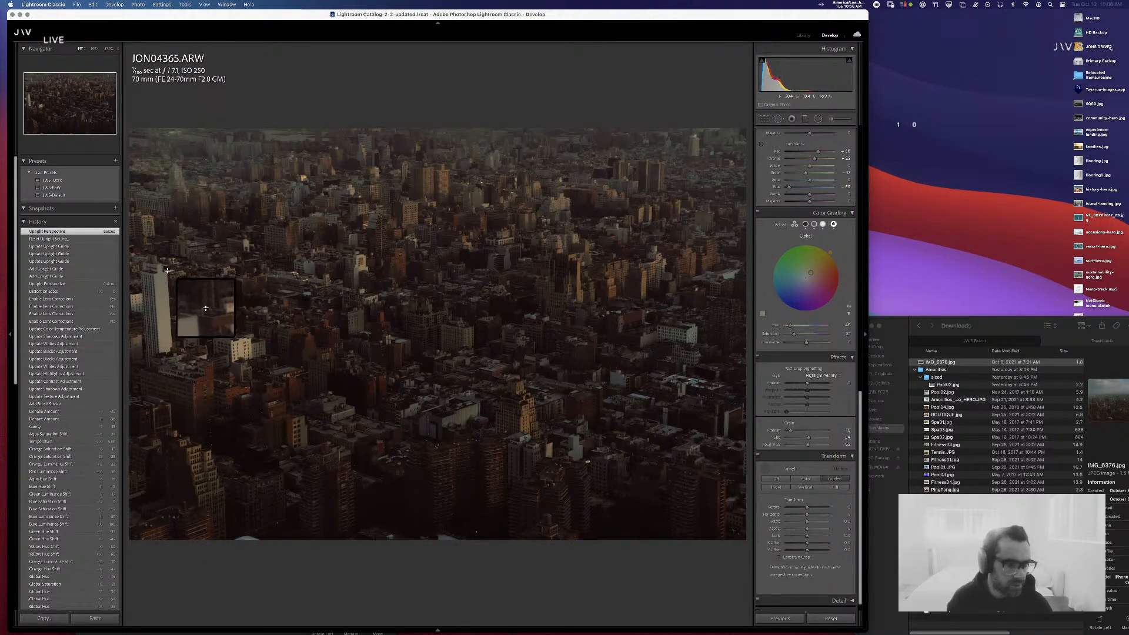
{"action": "left_click_drag", "start_coordinate": [168, 271], "coordinate": [177, 440]}
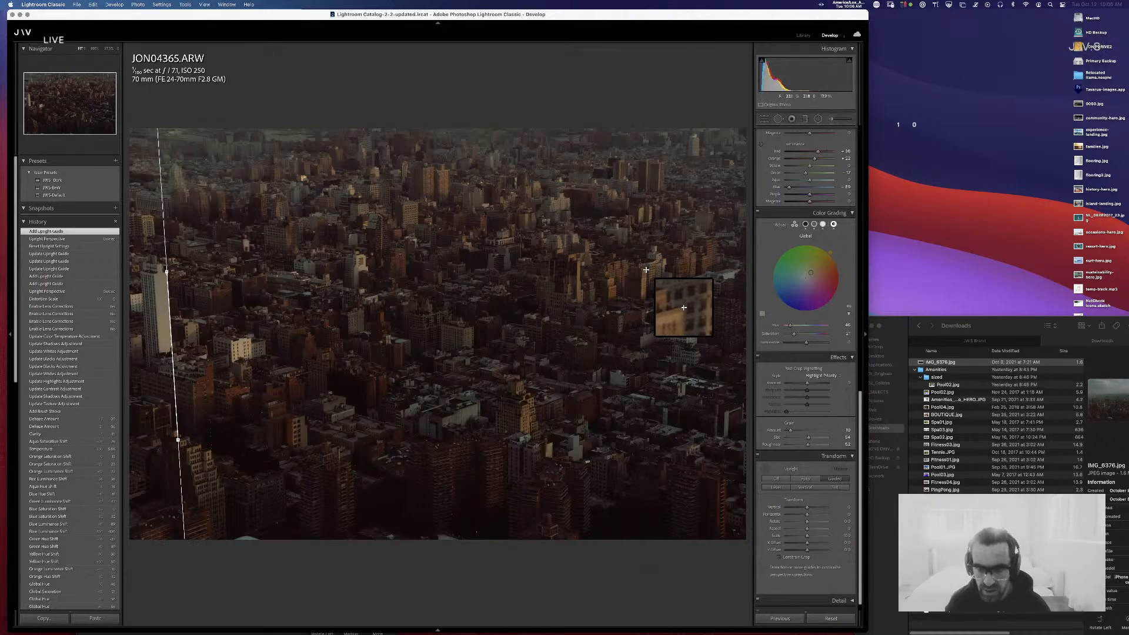
{"action": "left_click_drag", "start_coordinate": [645, 269], "coordinate": [643, 429]}
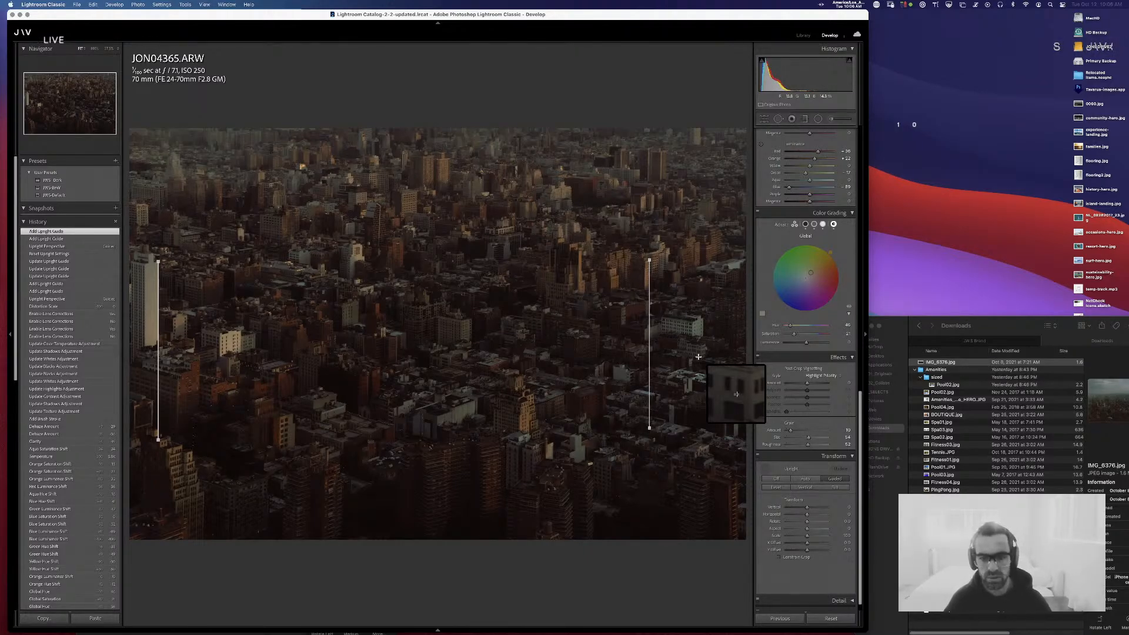
{"action": "key", "text": "shift+t"}
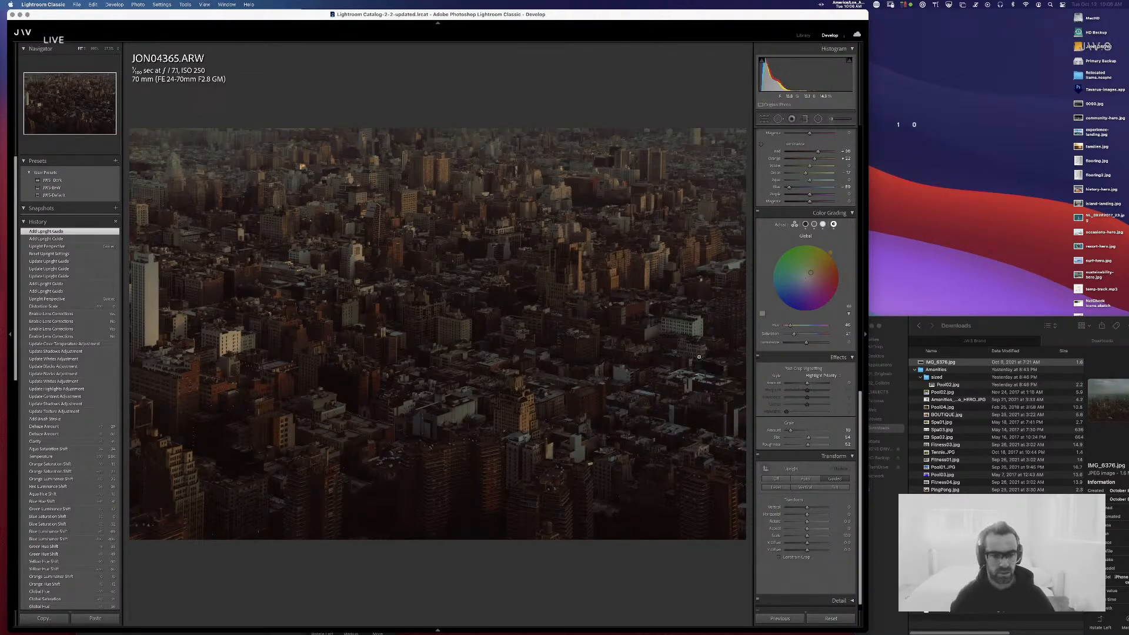
{"action": "left_click", "coordinate": [65, 305]}
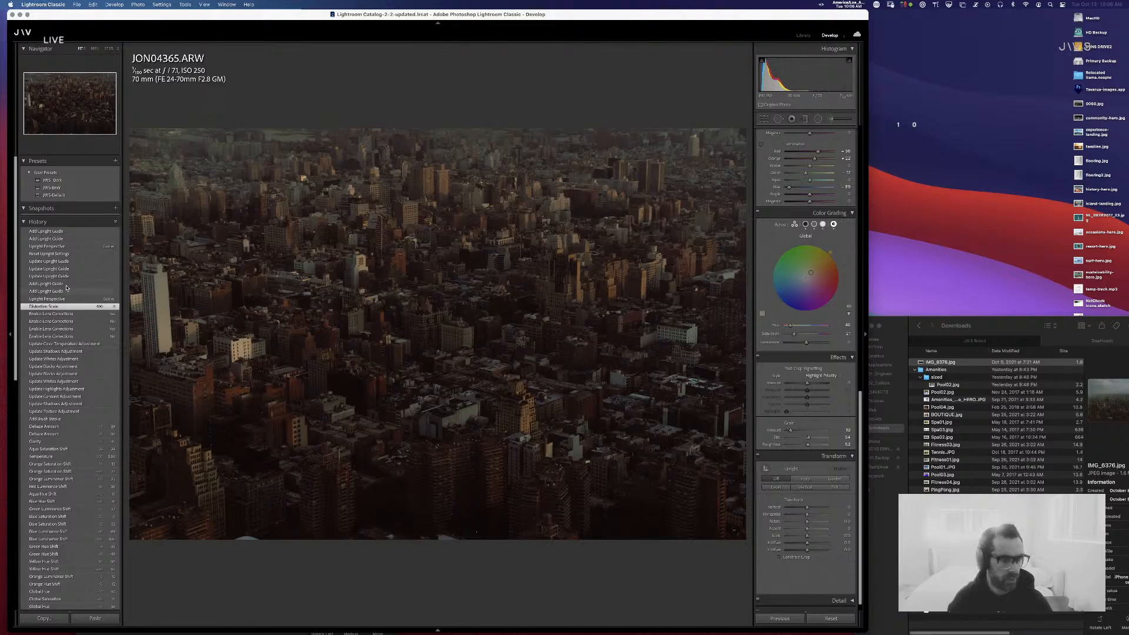
{"action": "left_click", "coordinate": [57, 232]}
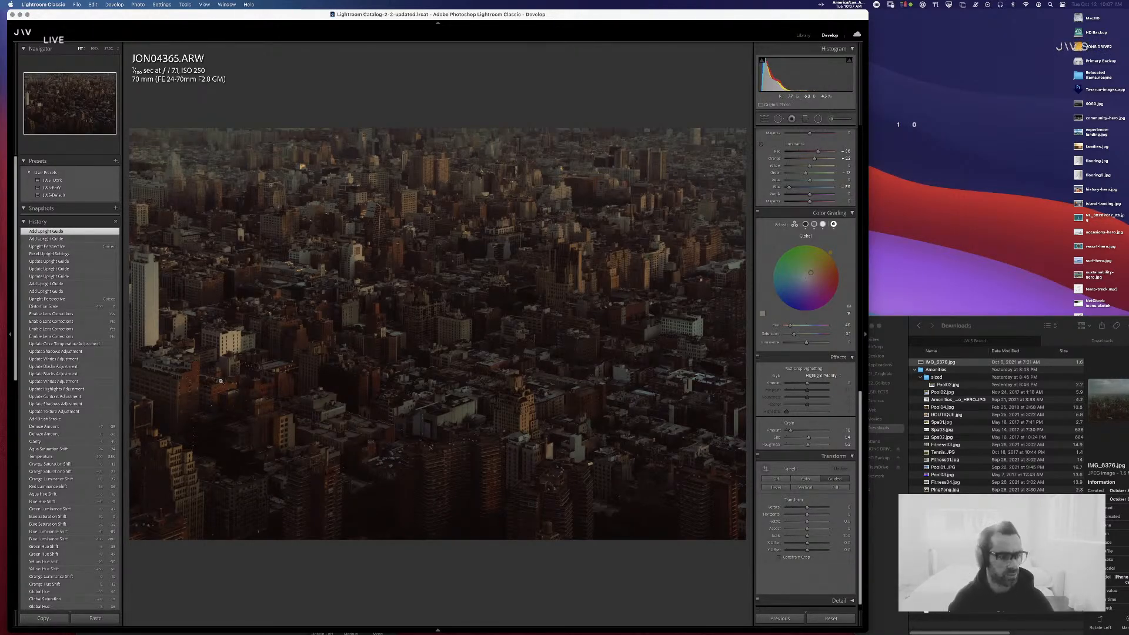
- Add a shadow point to the tone curve's red channel and fine-tune the channel's black point
{"action": "scroll", "coordinate": [835, 304], "scroll_direction": "up", "scroll_amount": 10}
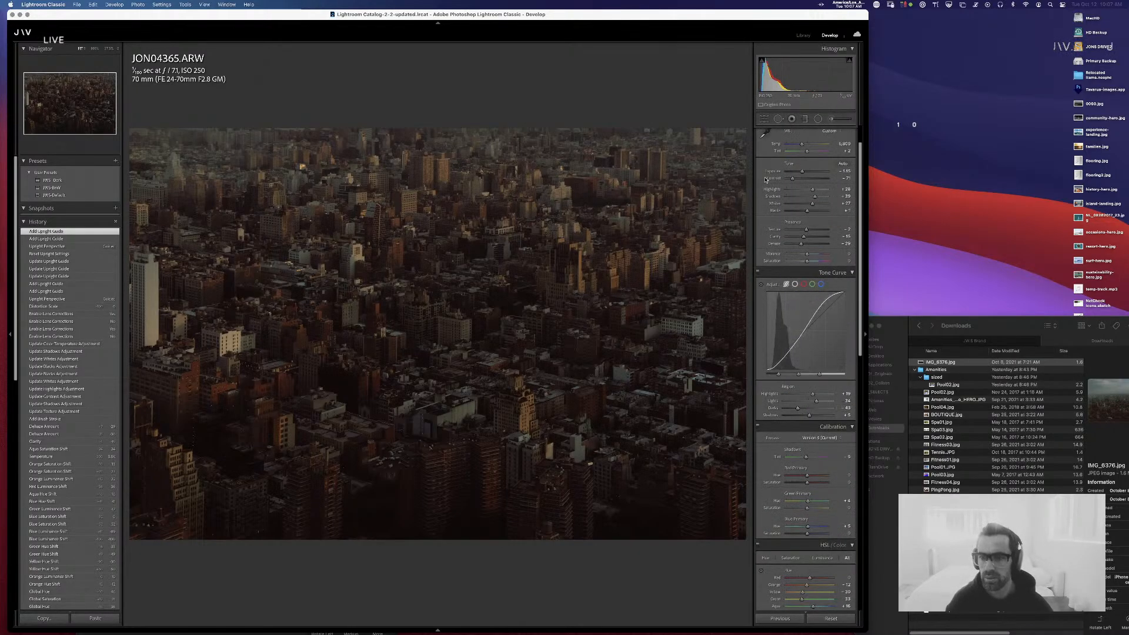
{"action": "left_click", "coordinate": [804, 320]}
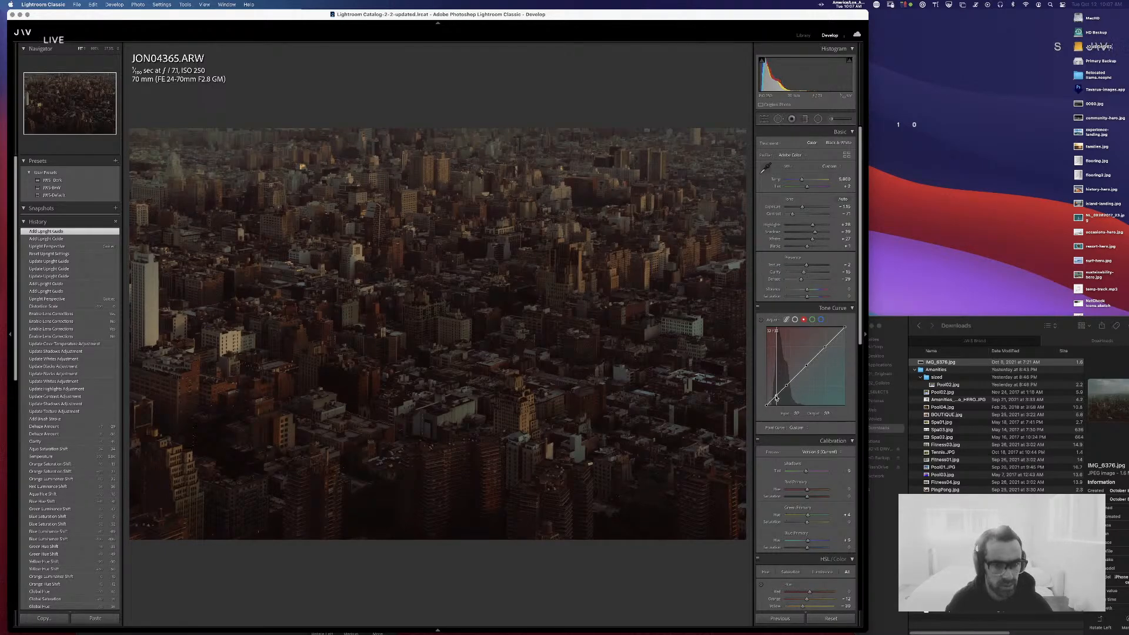
{"action": "left_click", "coordinate": [776, 397]}
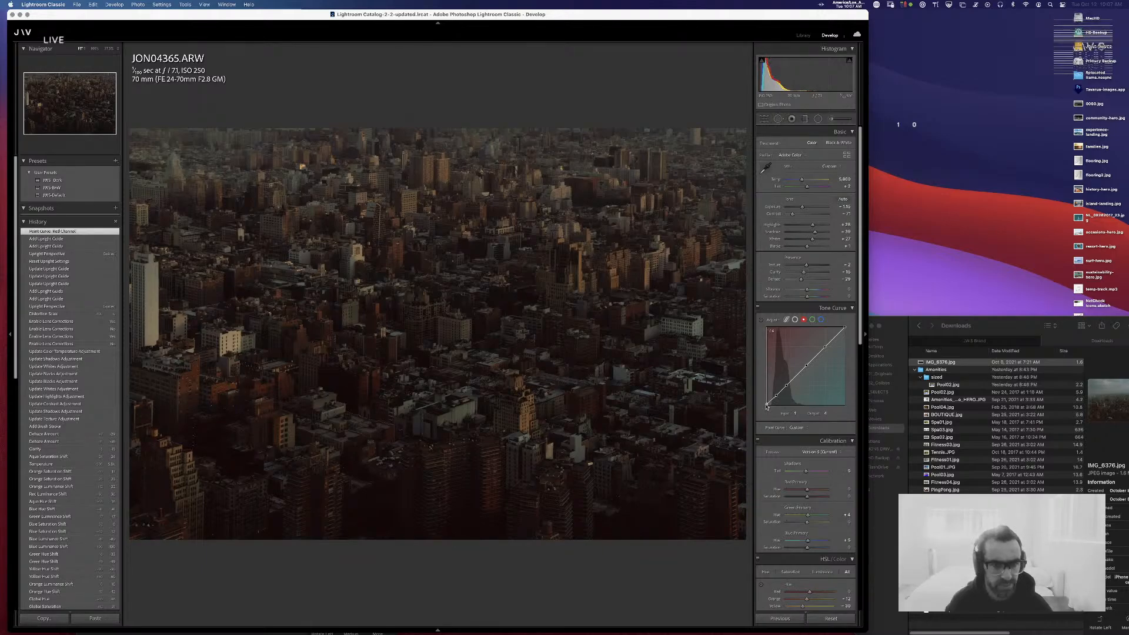
{"action": "left_click_drag", "start_coordinate": [766, 406], "coordinate": [766, 404]}
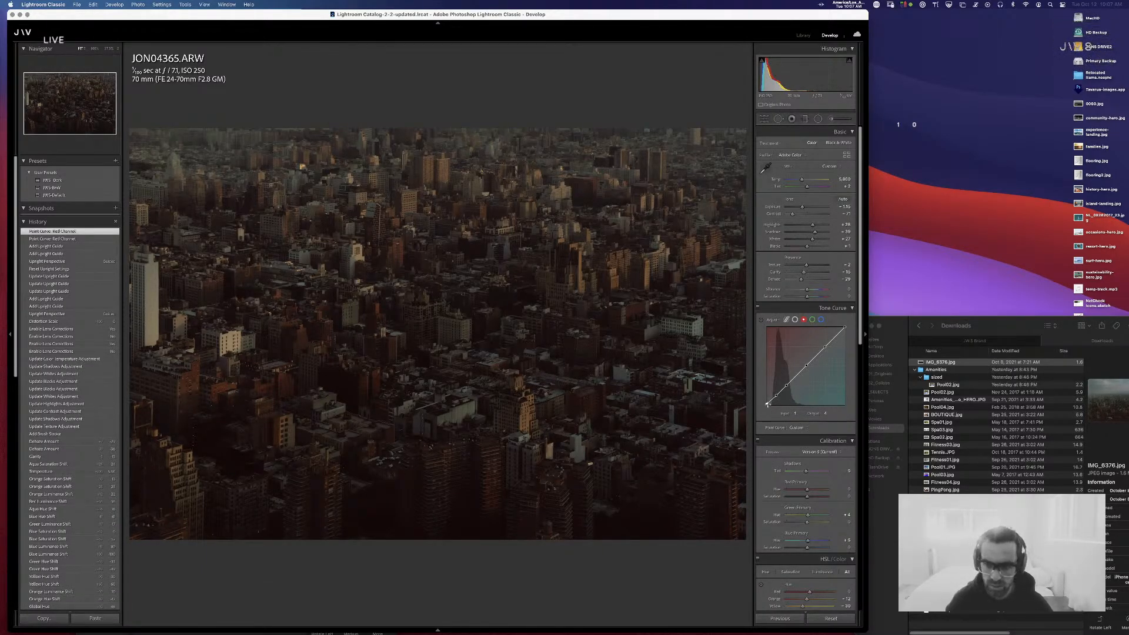
{"action": "left_click_drag", "start_coordinate": [767, 405], "coordinate": [766, 405]}
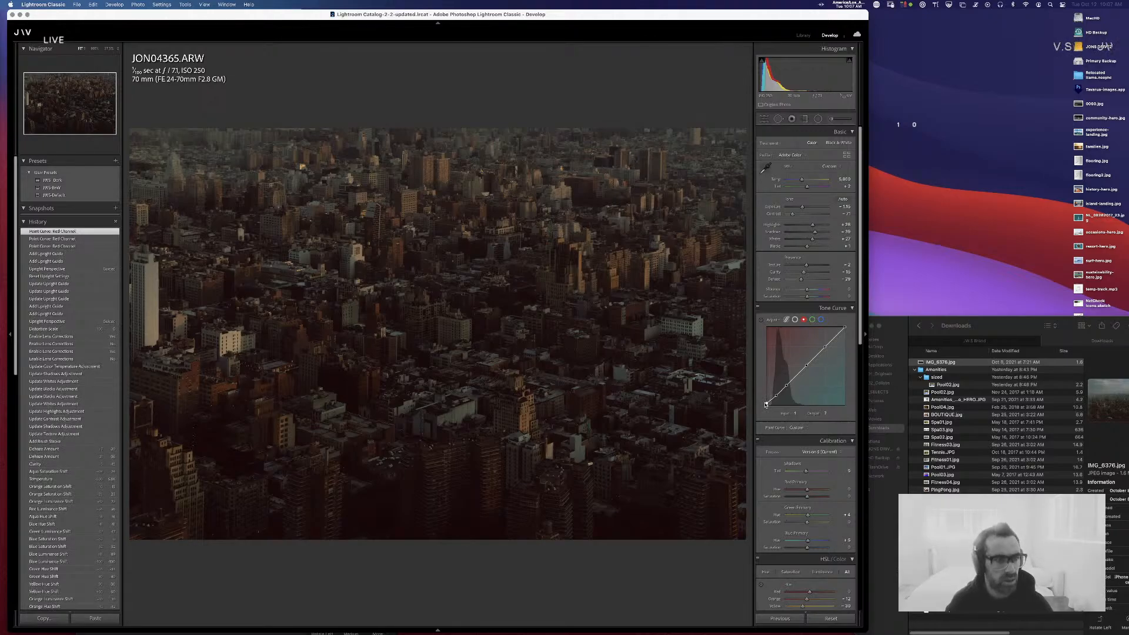
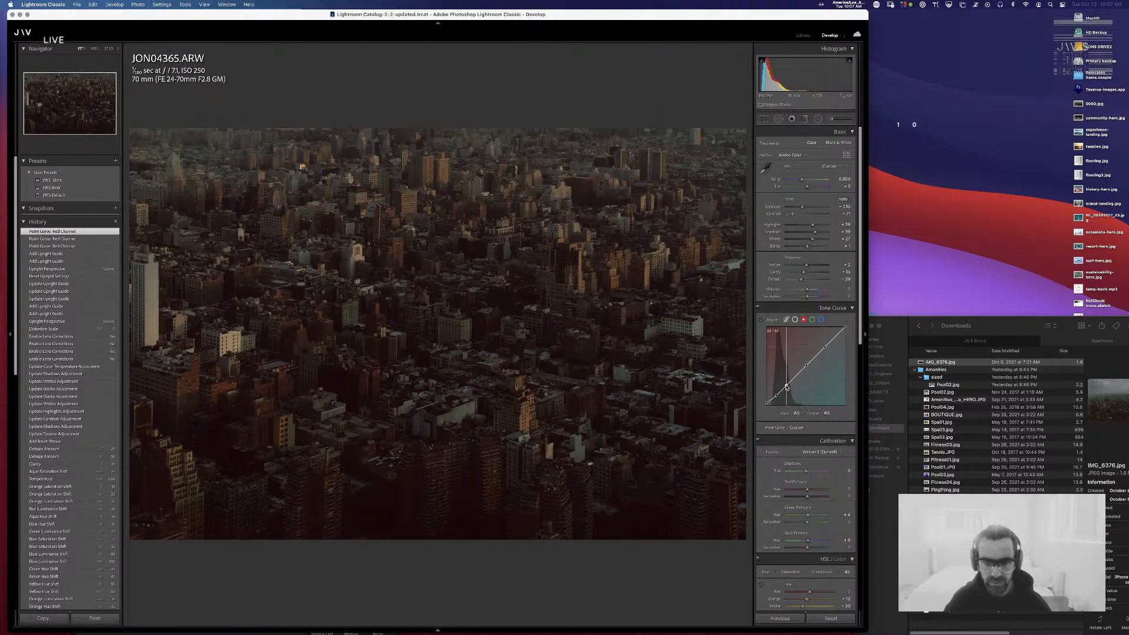
- Try lowering the red channel curve in the shadows and then in the highlights, undoing each change
{"action": "left_click_drag", "start_coordinate": [787, 385], "coordinate": [787, 388]}
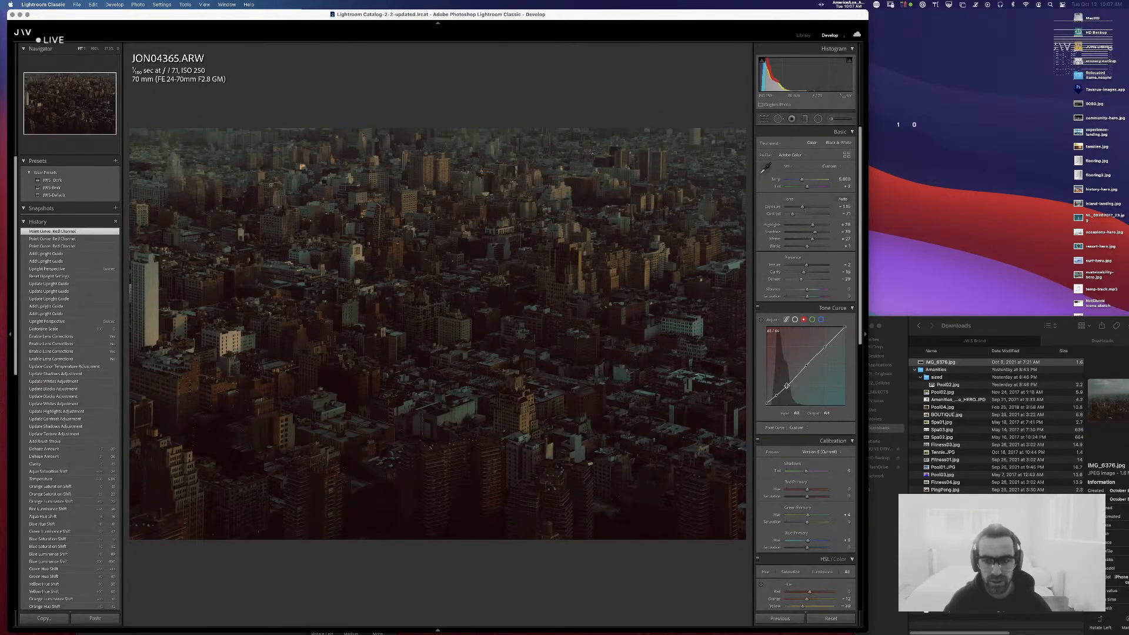
{"action": "key", "text": "super+z"}
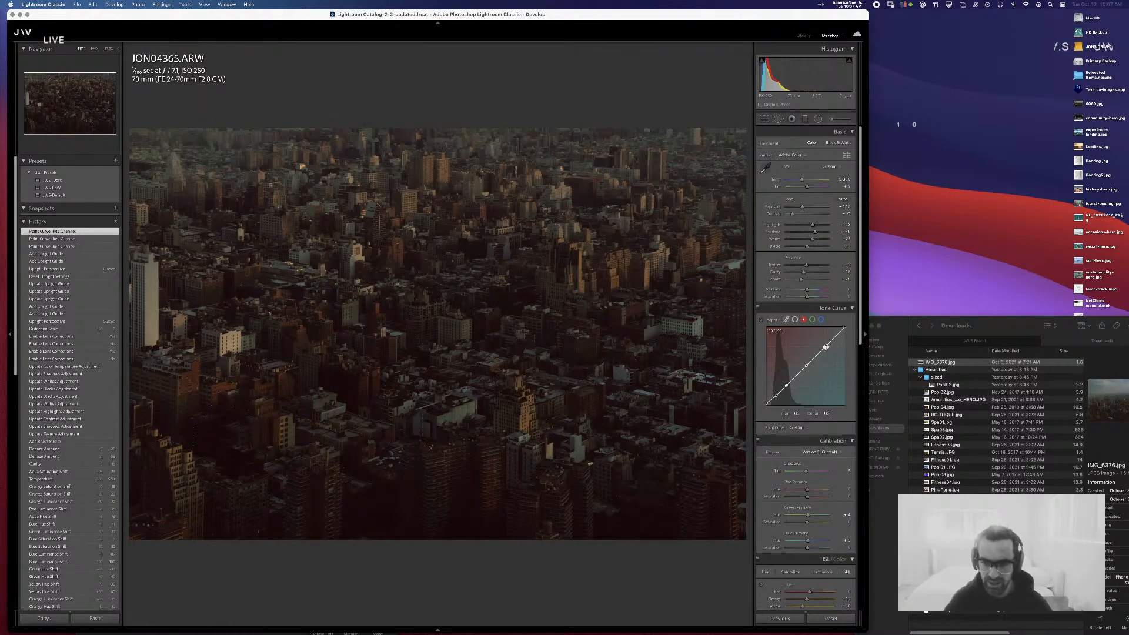
{"action": "left_click_drag", "start_coordinate": [826, 347], "coordinate": [831, 353]}
{"action": "key", "text": "super+z"}
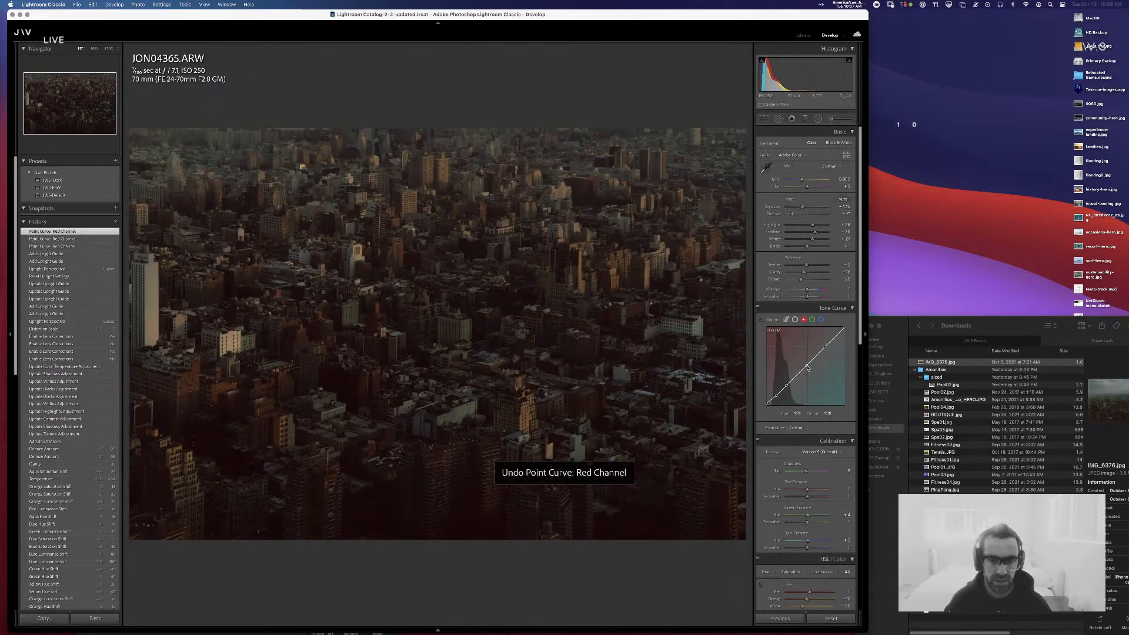
- Pull the red channel curve's midtone point down and fine-tune it close to the diagonal
{"action": "left_click_drag", "start_coordinate": [808, 368], "coordinate": [811, 373]}
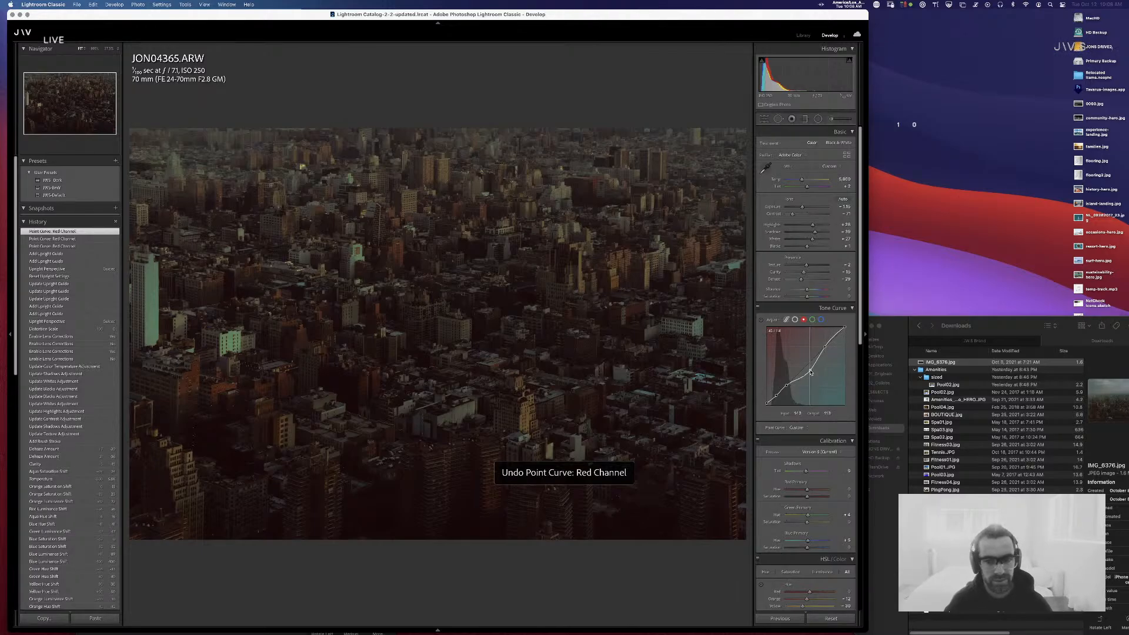
{"action": "left_click_drag", "start_coordinate": [810, 369], "coordinate": [809, 370]}
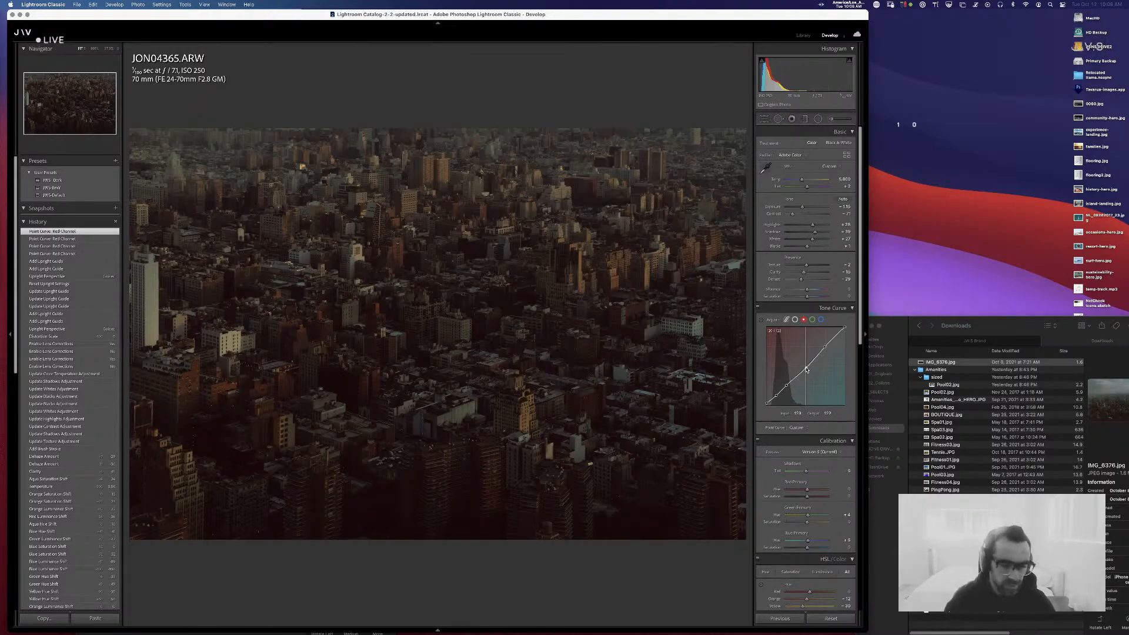
{"action": "left_click", "coordinate": [804, 366]}
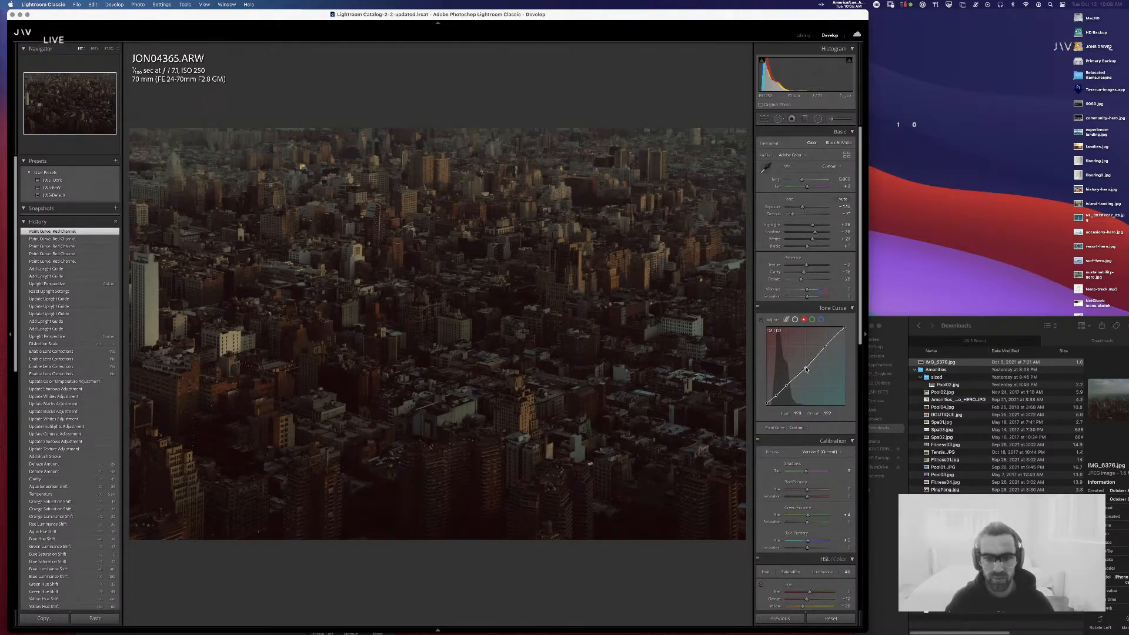
{"action": "left_click_drag", "start_coordinate": [806, 369], "coordinate": [805, 366]}
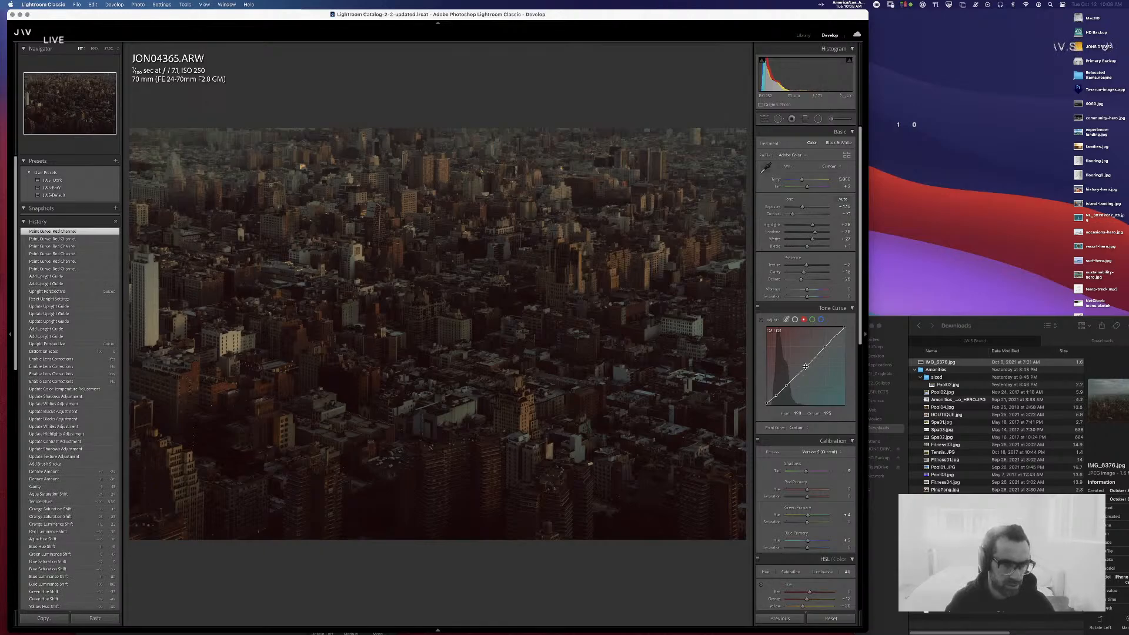
- Lower the dehaze amount slightly while checking the buildings up close, and raise the blacks slightly
{"action": "left_click", "coordinate": [524, 181]}
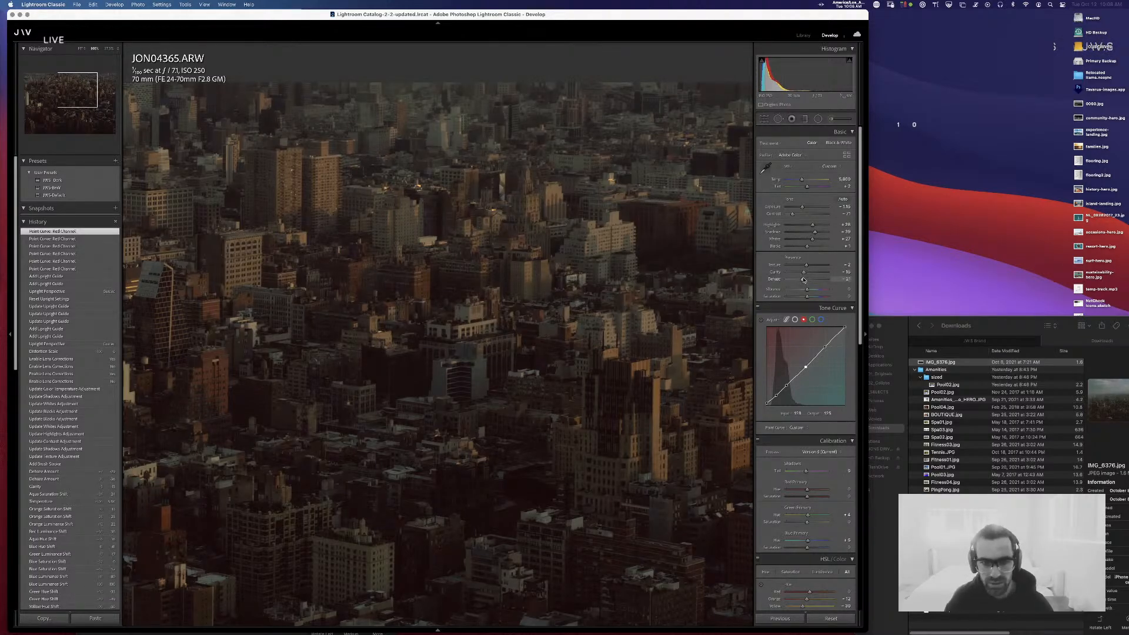
{"action": "left_click_drag", "start_coordinate": [803, 280], "coordinate": [802, 280]}
{"action": "left_click", "coordinate": [642, 404]}
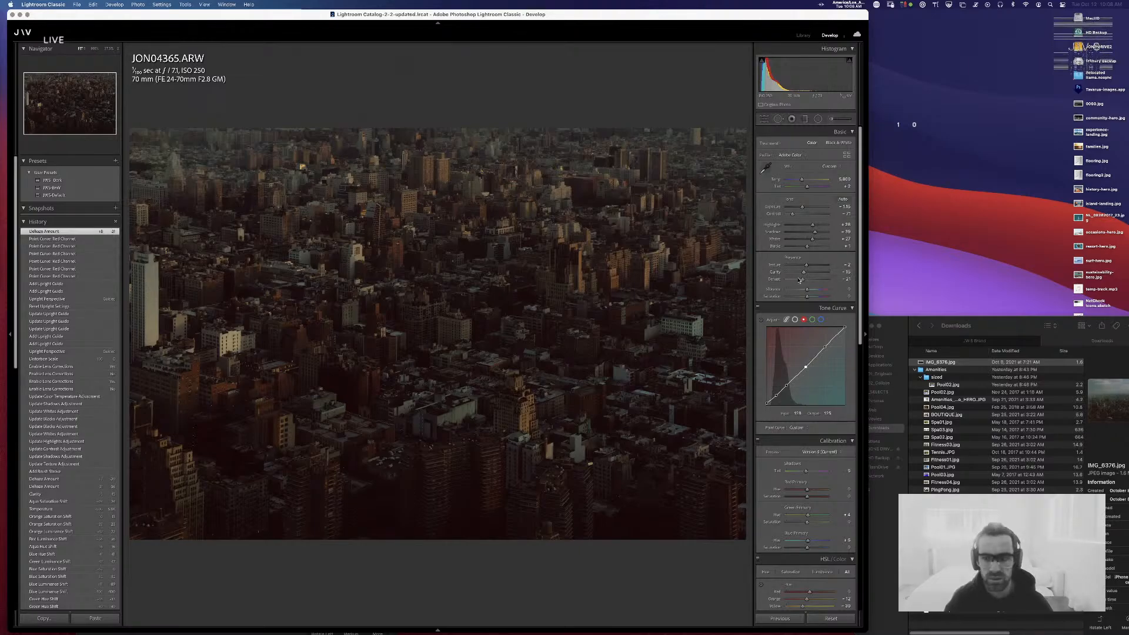
{"action": "left_click_drag", "start_coordinate": [806, 247], "coordinate": [808, 250]}
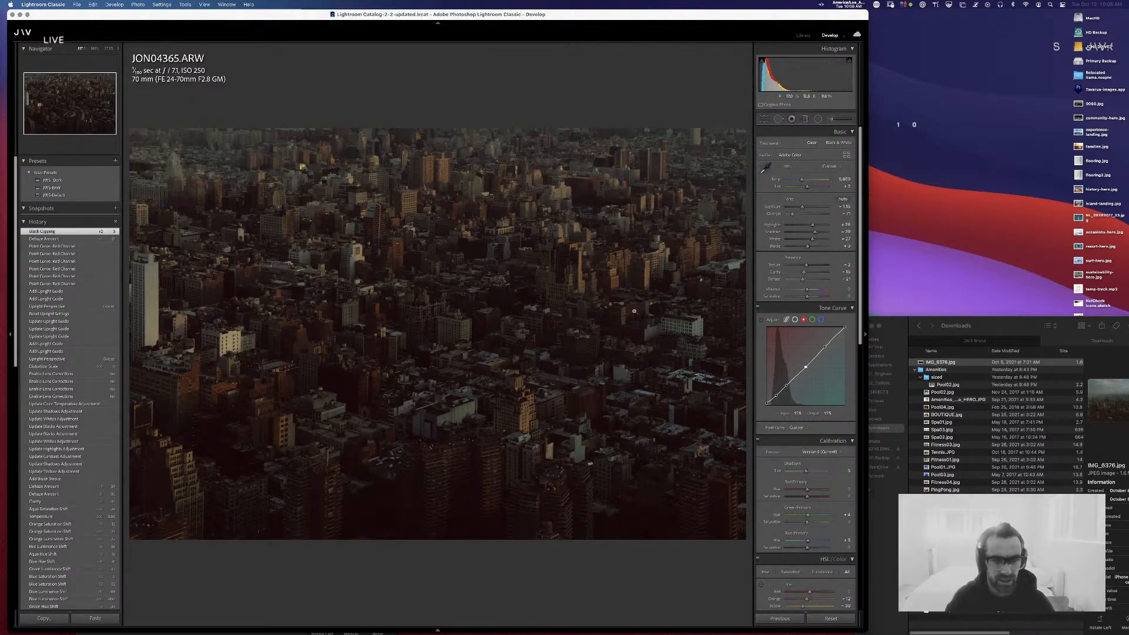
- Crop the photo slightly tighter to trim the tall pale building at the left edge, and apply the crop
{"action": "key", "text": "r"}
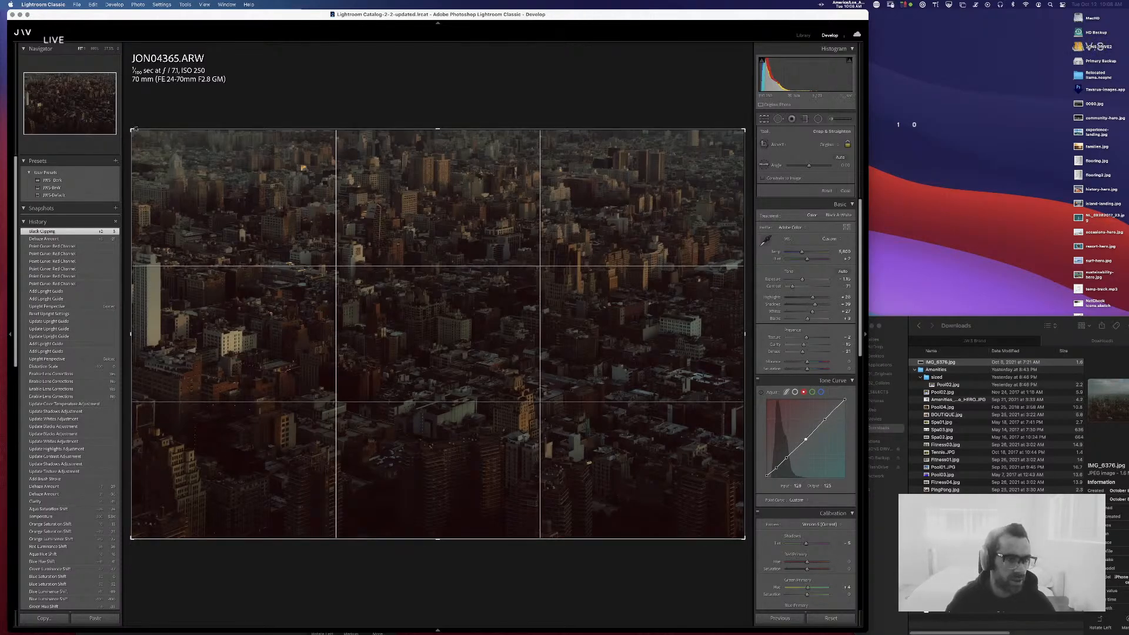
{"action": "left_click_drag", "start_coordinate": [132, 128], "coordinate": [145, 140]}
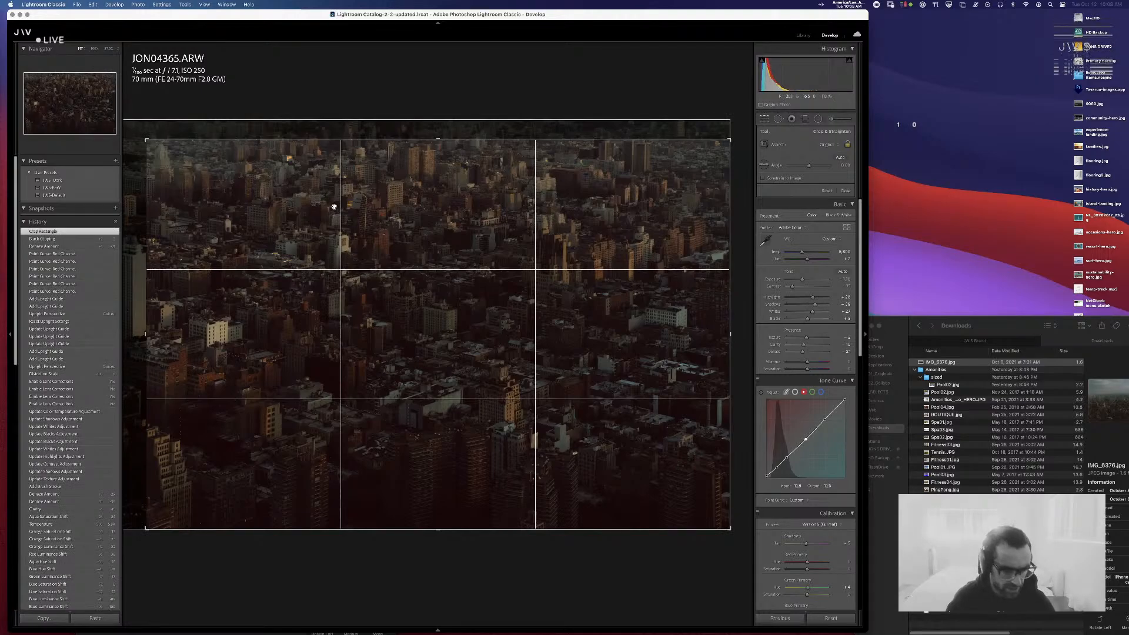
{"action": "left_click_drag", "start_coordinate": [353, 217], "coordinate": [395, 210]}
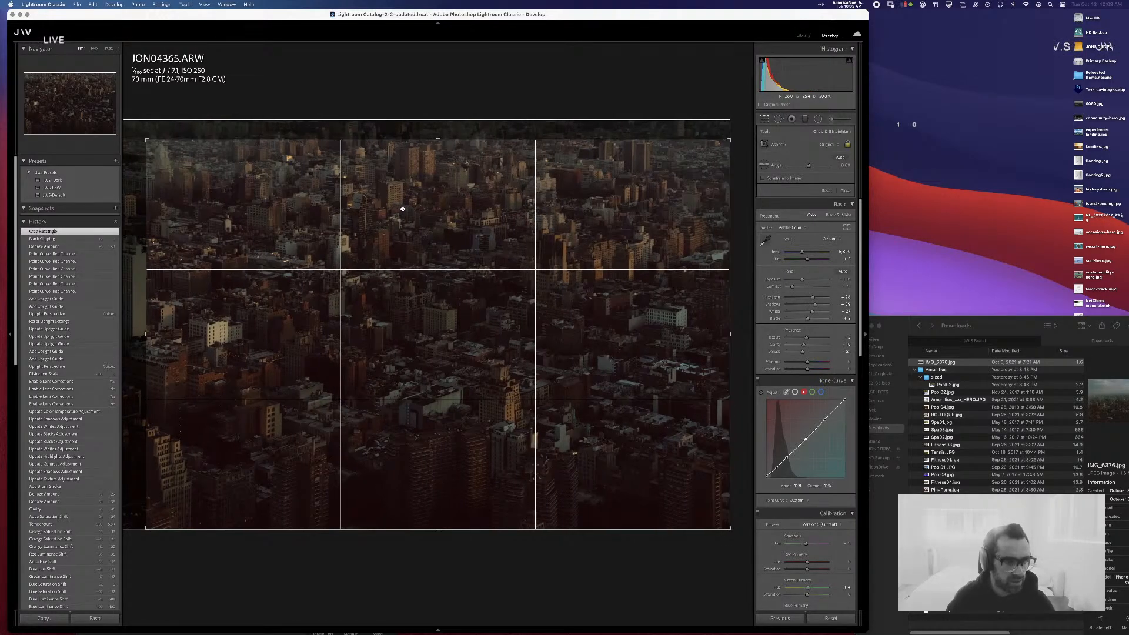
{"action": "key", "text": "Return"}
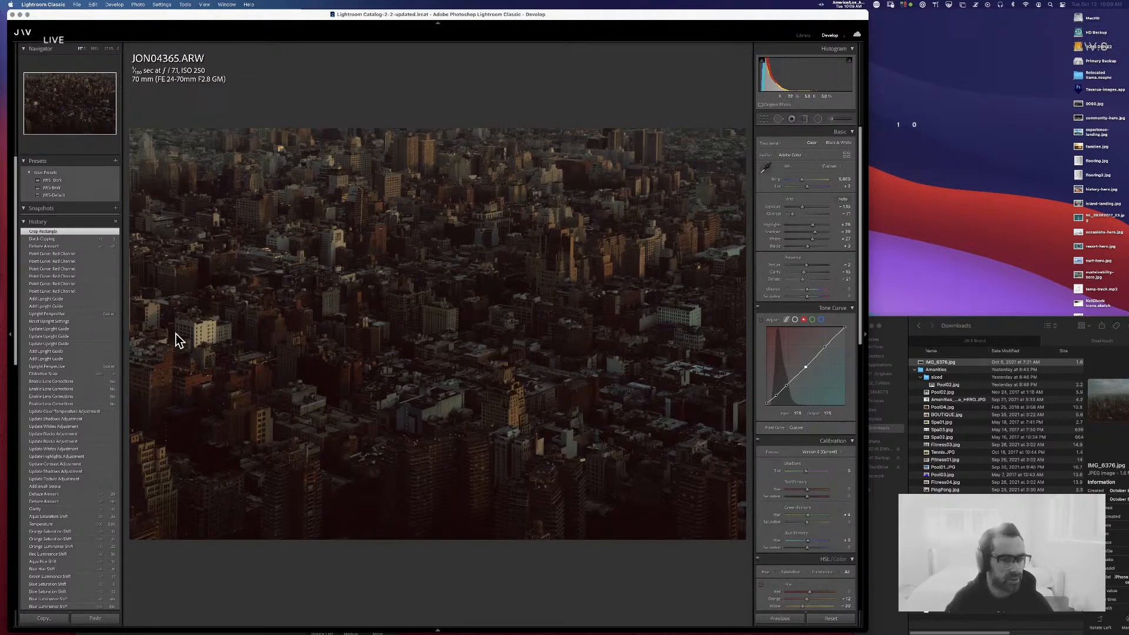
- Reposition the crop frame so that it sits closer to the photo's upper edge, fine-tune its placement, and apply the crop
{"action": "left_click", "coordinate": [268, 242]}
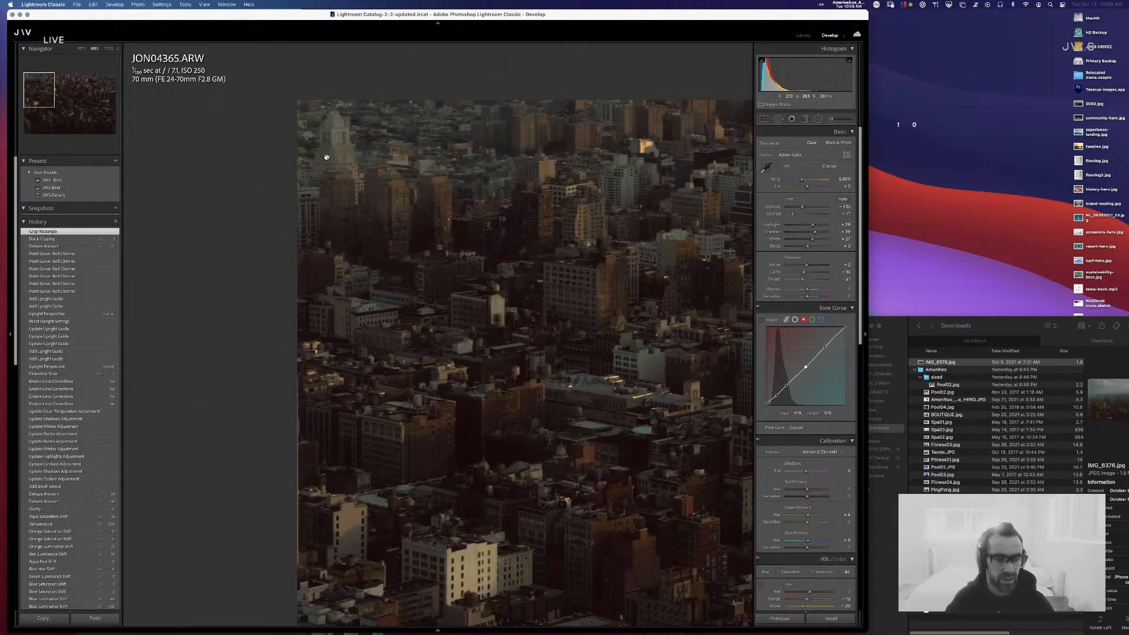
{"action": "key", "text": "r"}
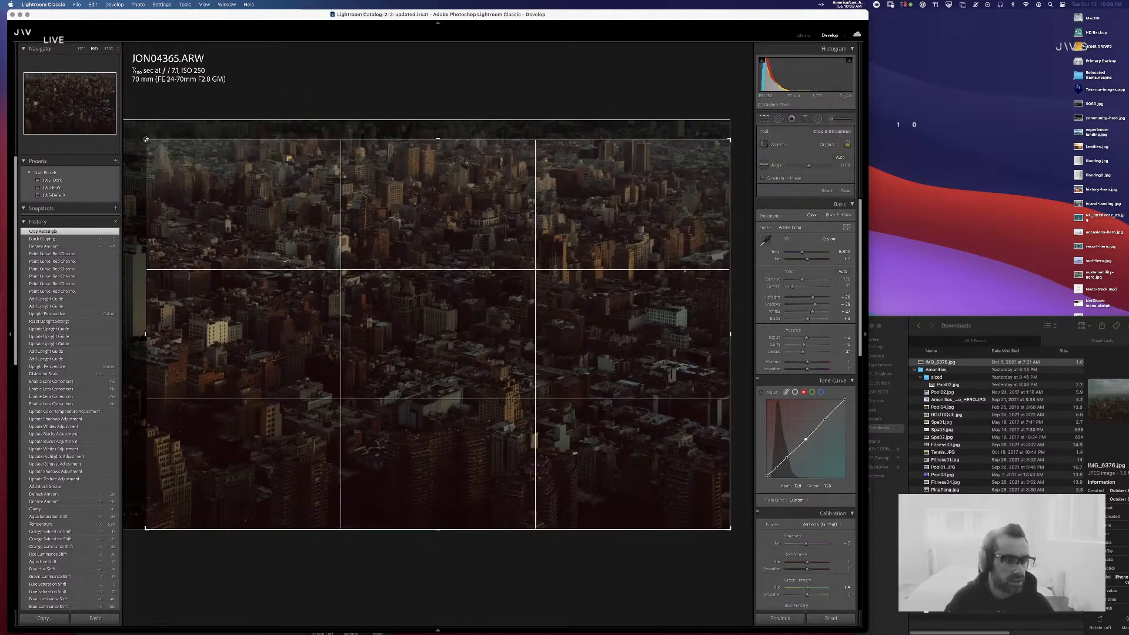
{"action": "left_click_drag", "start_coordinate": [145, 139], "coordinate": [147, 139]}
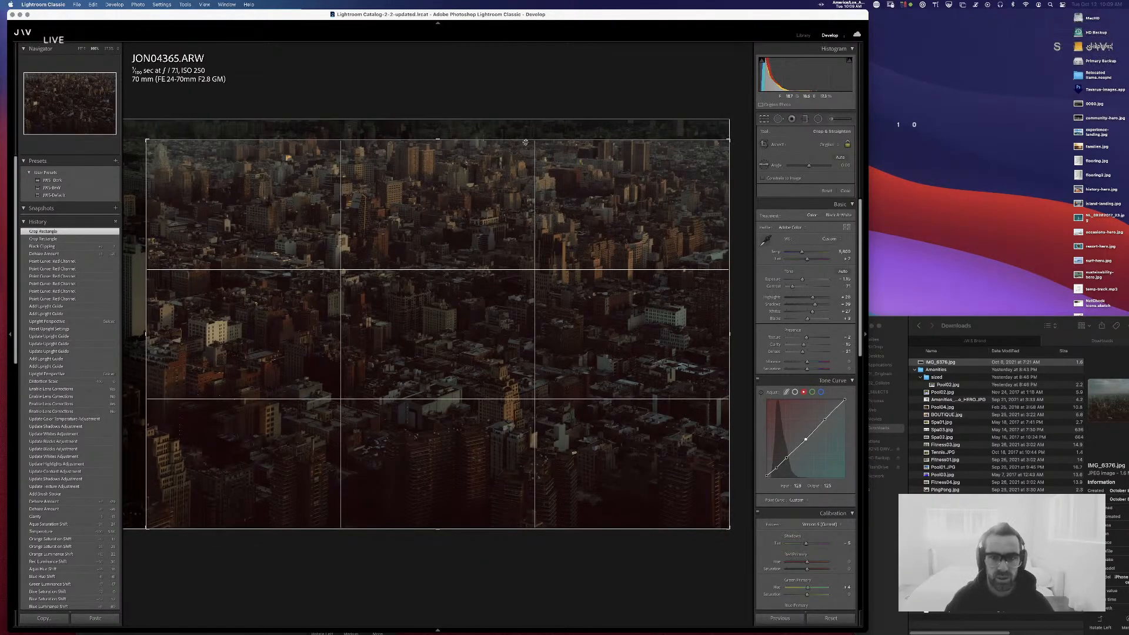
{"action": "left_click_drag", "start_coordinate": [587, 296], "coordinate": [584, 320]}
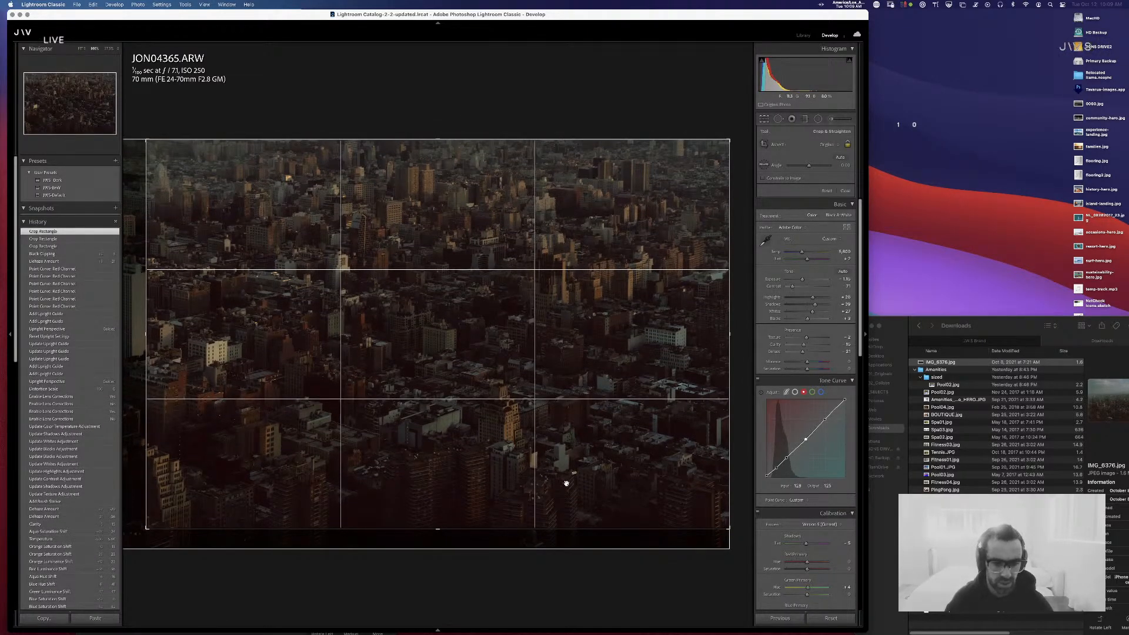
{"action": "left_click_drag", "start_coordinate": [577, 429], "coordinate": [580, 420]}
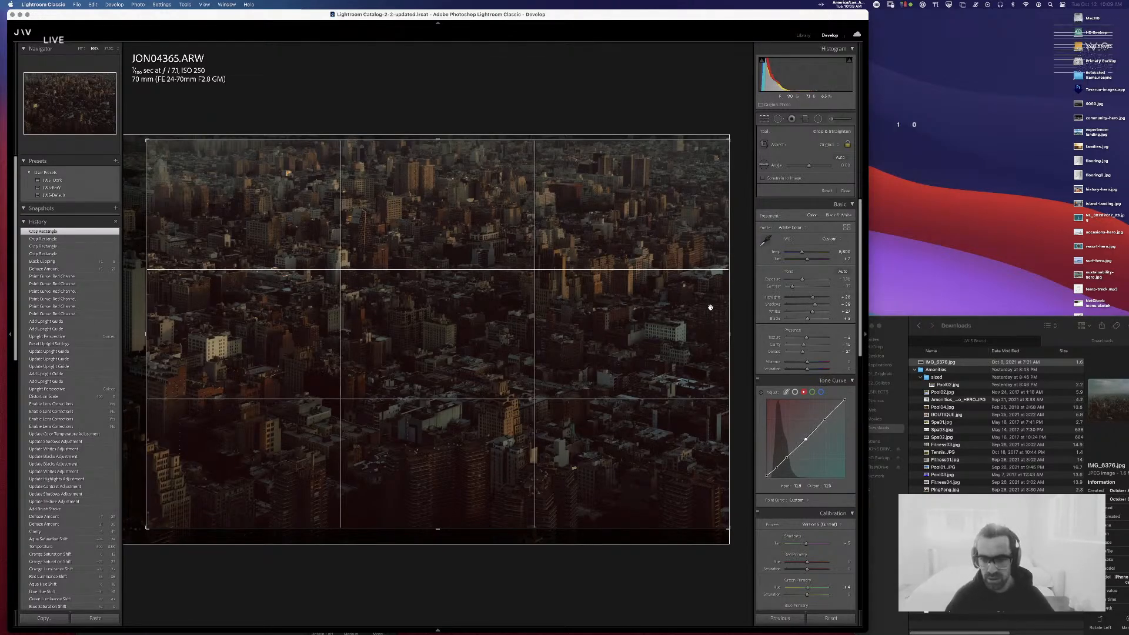
{"action": "key", "text": "Return"}
{"action": "left_click", "coordinate": [520, 304]}
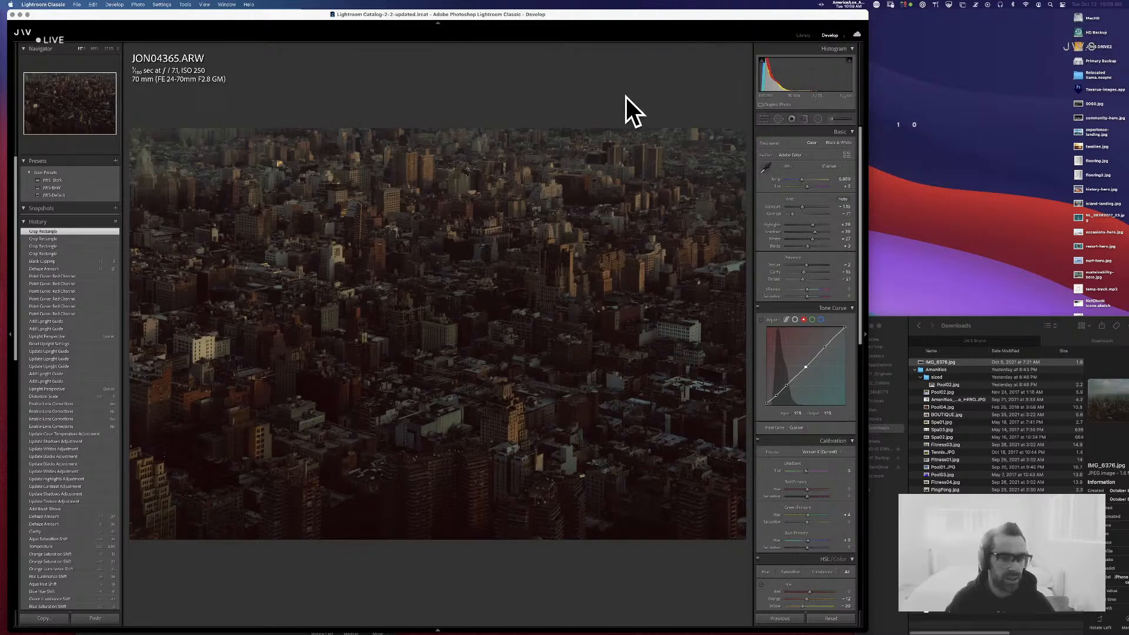
- Select the existing brush adjustment in the photo's upper-left corner and fine-tune its color temperature and tint
{"action": "left_click", "coordinate": [828, 119]}
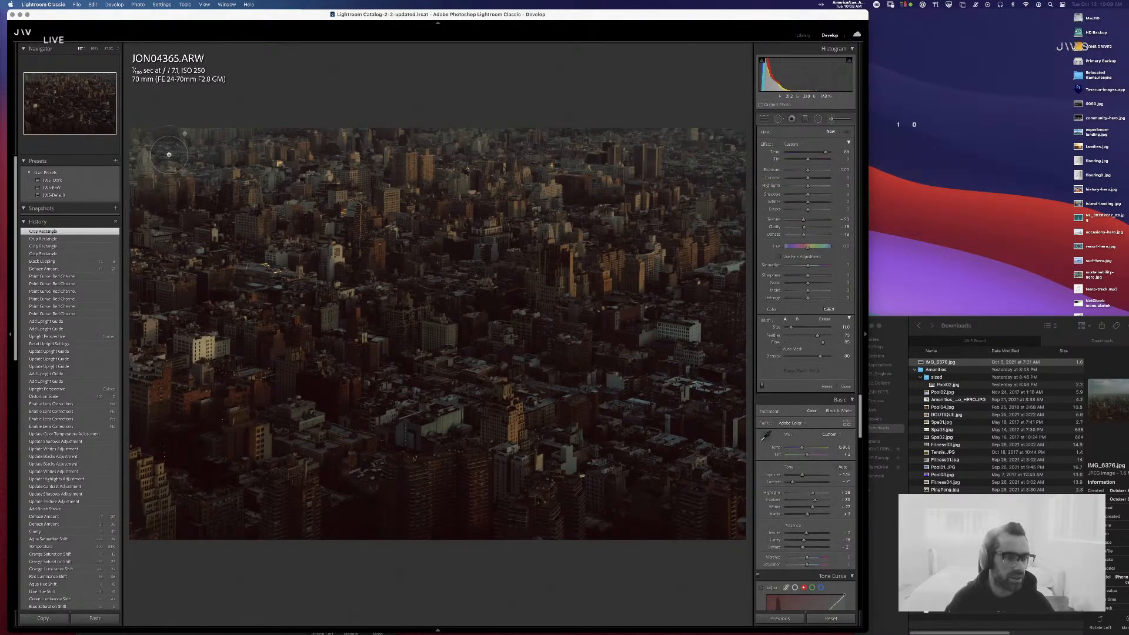
{"action": "left_click", "coordinate": [184, 134]}
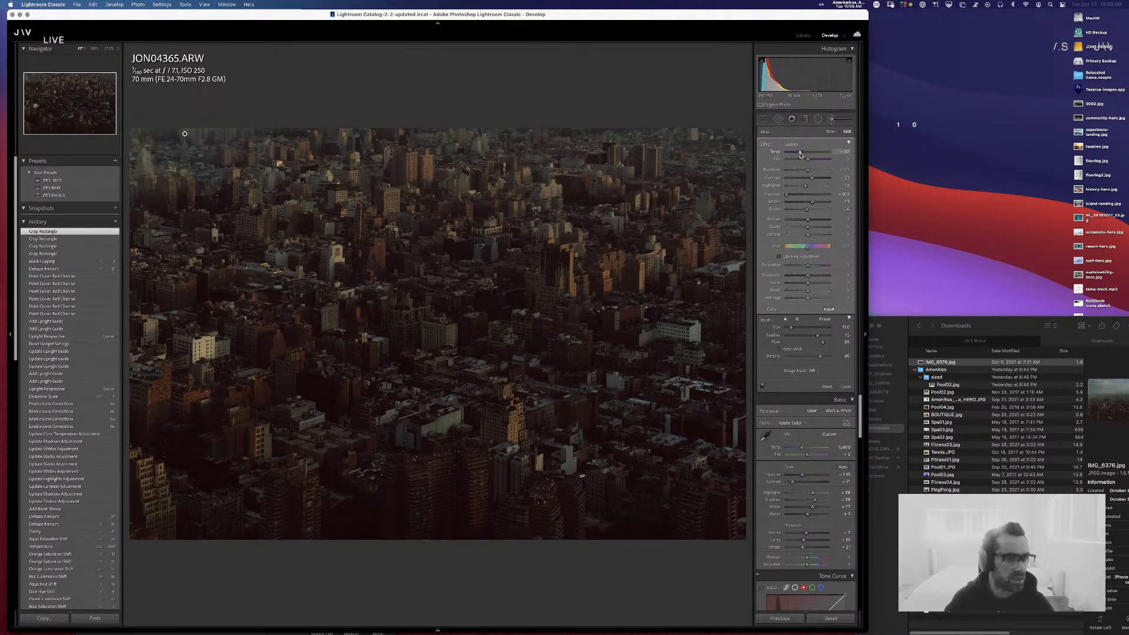
{"action": "left_click_drag", "start_coordinate": [802, 154], "coordinate": [801, 153]}
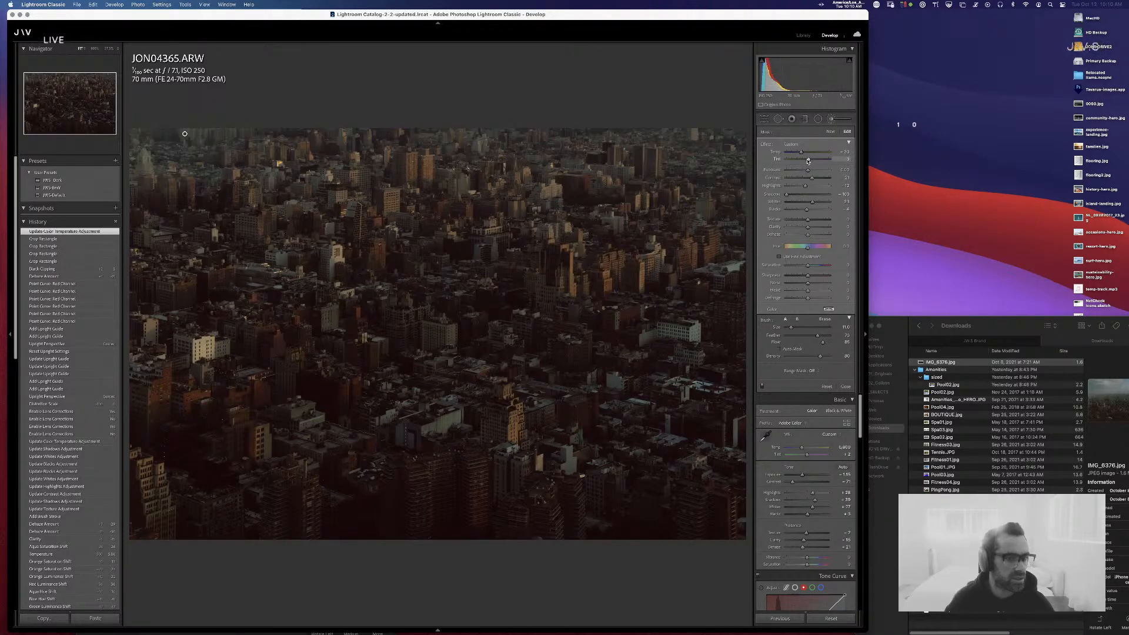
{"action": "left_click", "coordinate": [808, 160]}
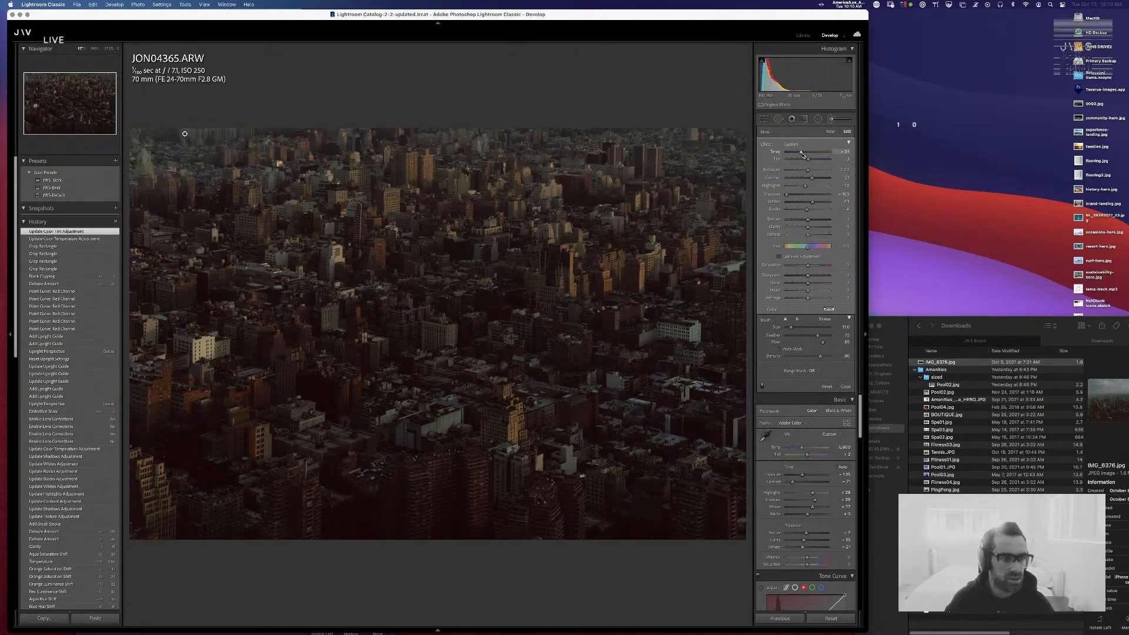
{"action": "left_click", "coordinate": [802, 153]}
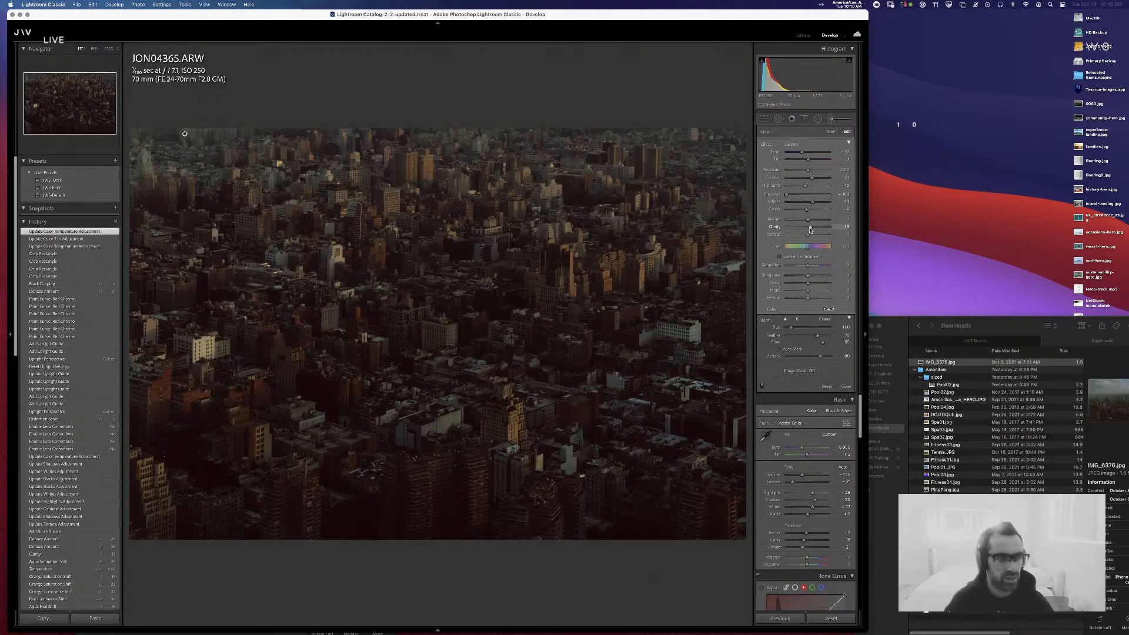
- Try raising the corner brush adjustment's clarity, reset it, and undo the unwanted resets of its other sliders
{"action": "left_click", "coordinate": [810, 230]}
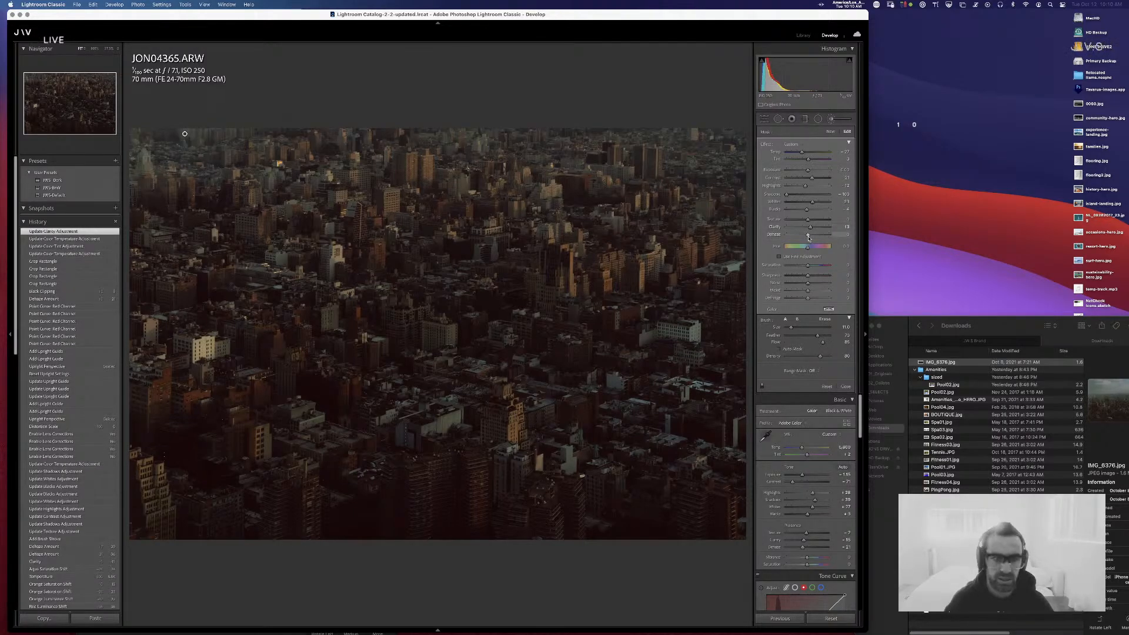
{"action": "left_click", "coordinate": [776, 227], "text": "alt"}
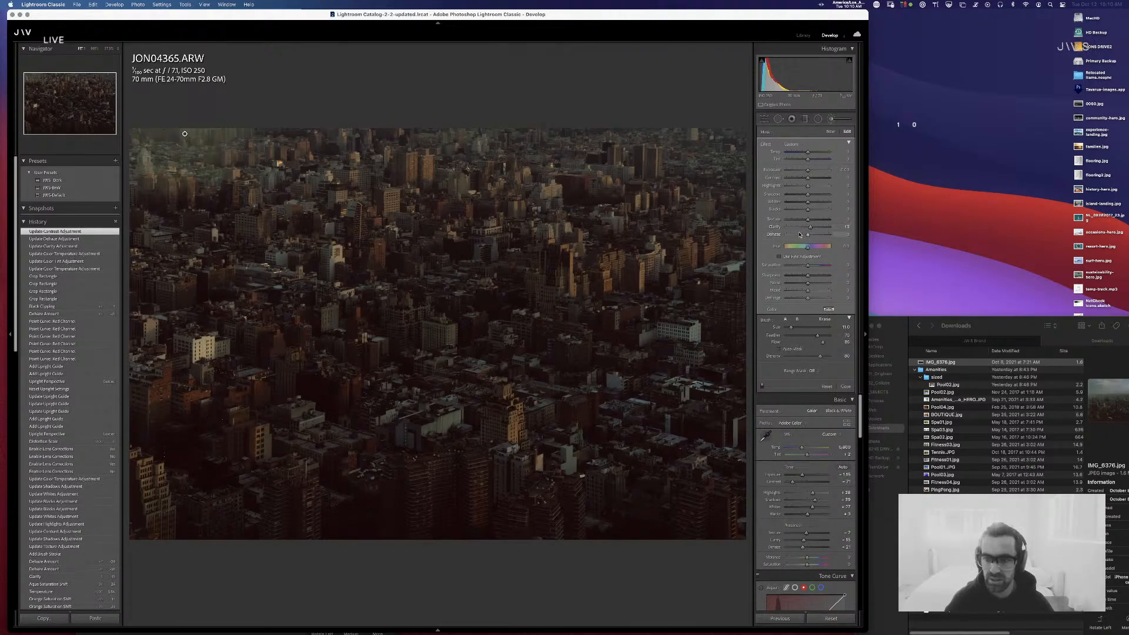
{"action": "key", "text": "super+z"}
{"action": "key", "text": "super+z"}
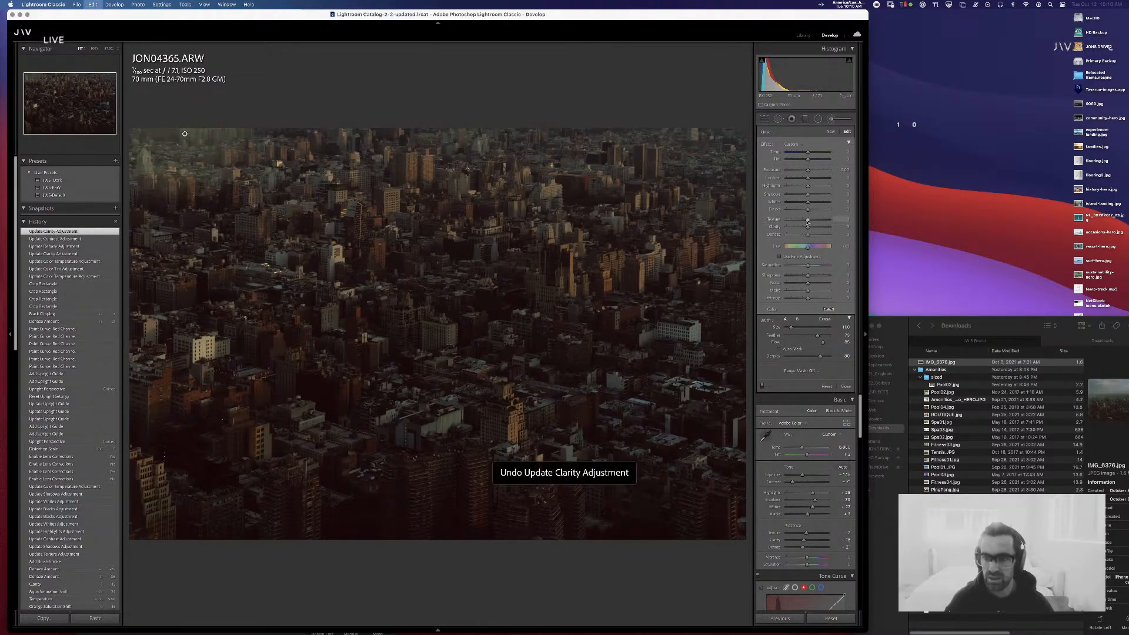
{"action": "double_click", "coordinate": [776, 230]}
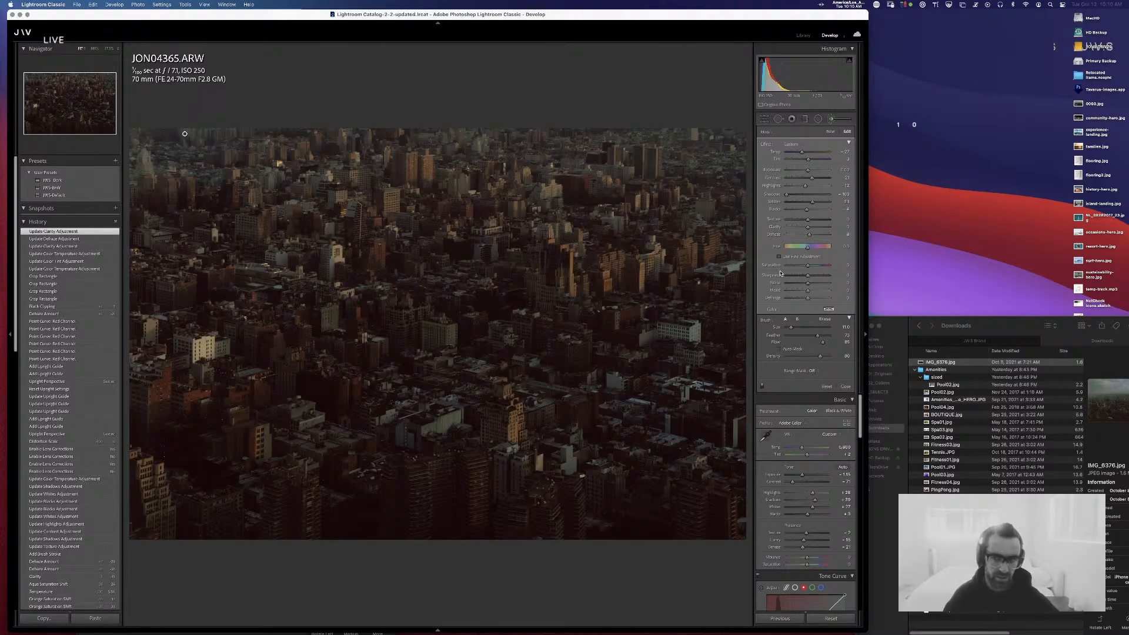
{"action": "key", "text": "alt"}
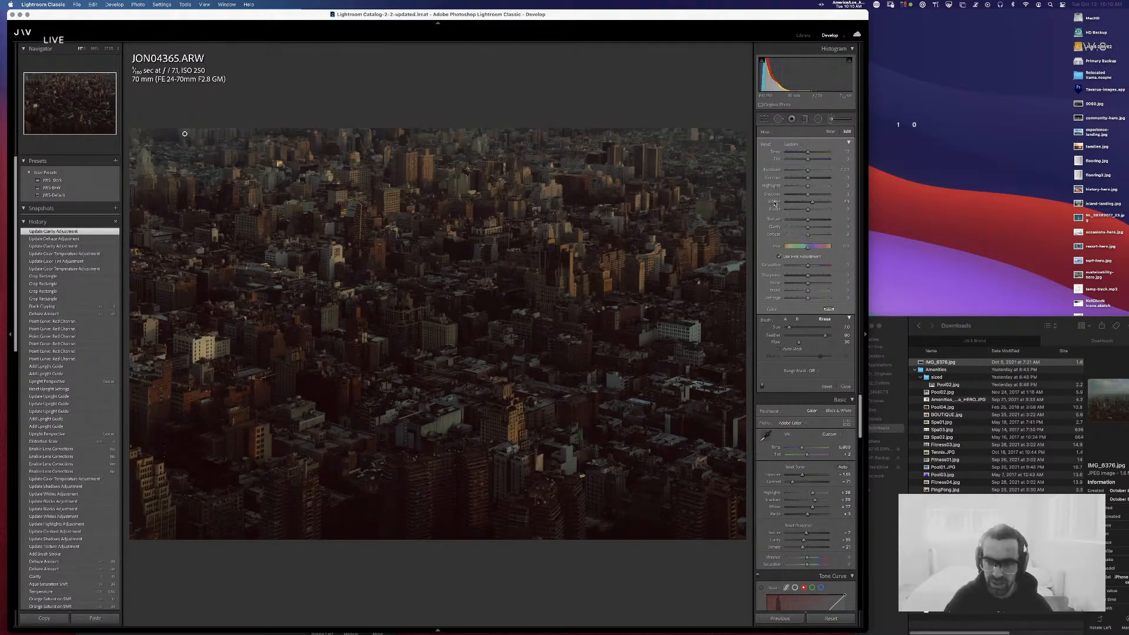
{"action": "key", "text": "super+z"}
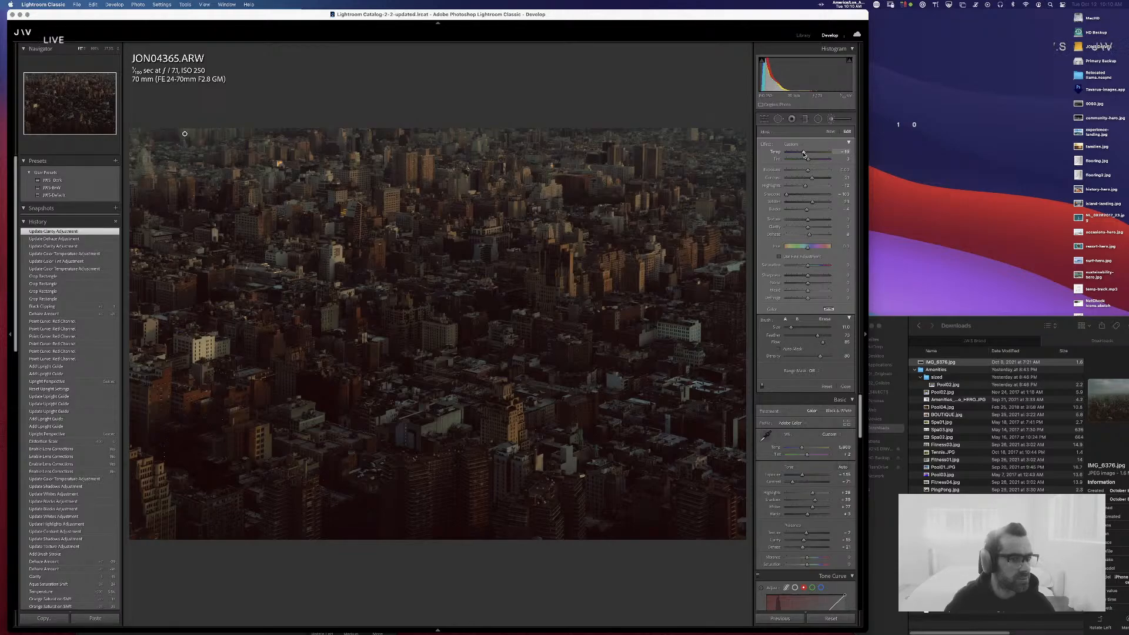
- Fine-tune the corner brush adjustment's color temperature, raise its dehaze slightly, and finish editing the adjustment
{"action": "left_click", "coordinate": [804, 154]}
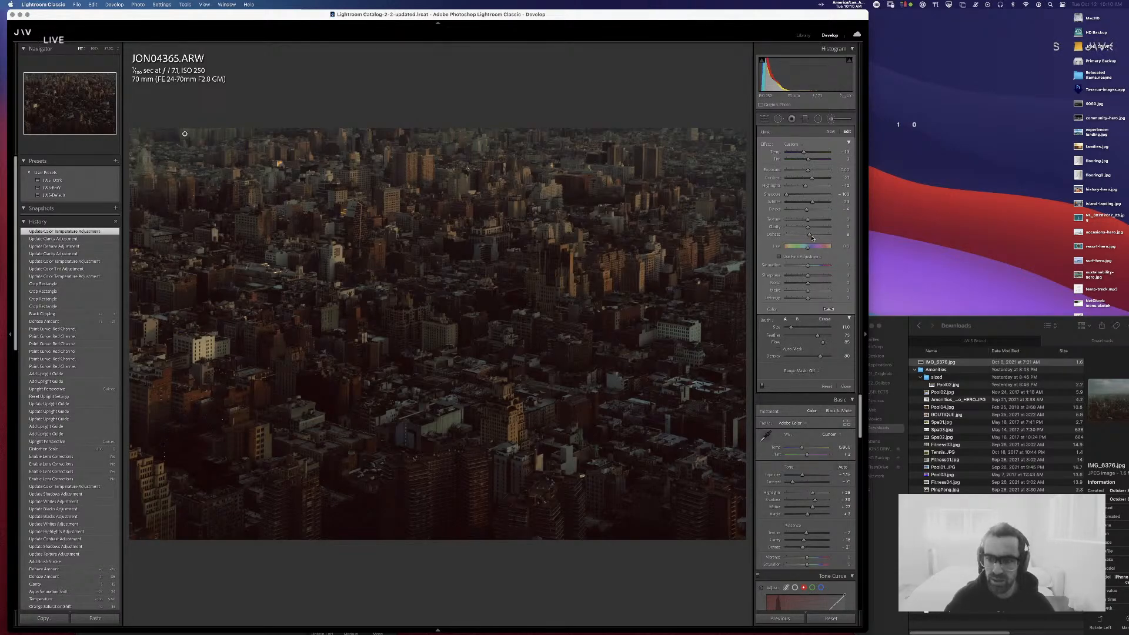
{"action": "left_click_drag", "start_coordinate": [810, 236], "coordinate": [811, 236]}
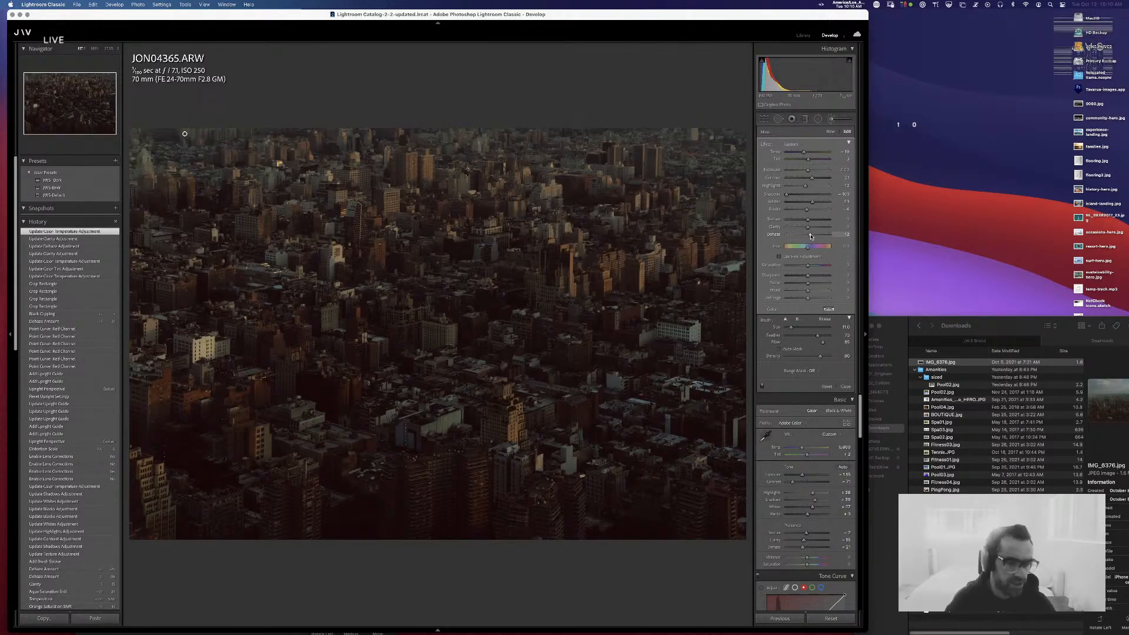
{"action": "left_click_drag", "start_coordinate": [811, 236], "coordinate": [810, 236]}
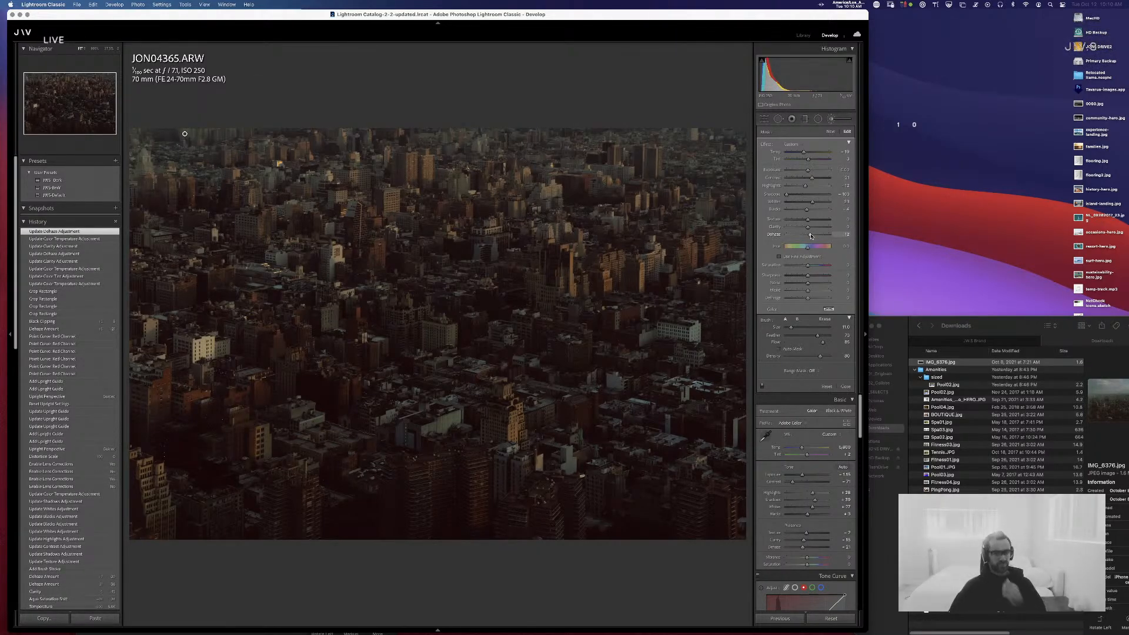
{"action": "key", "text": "Return"}
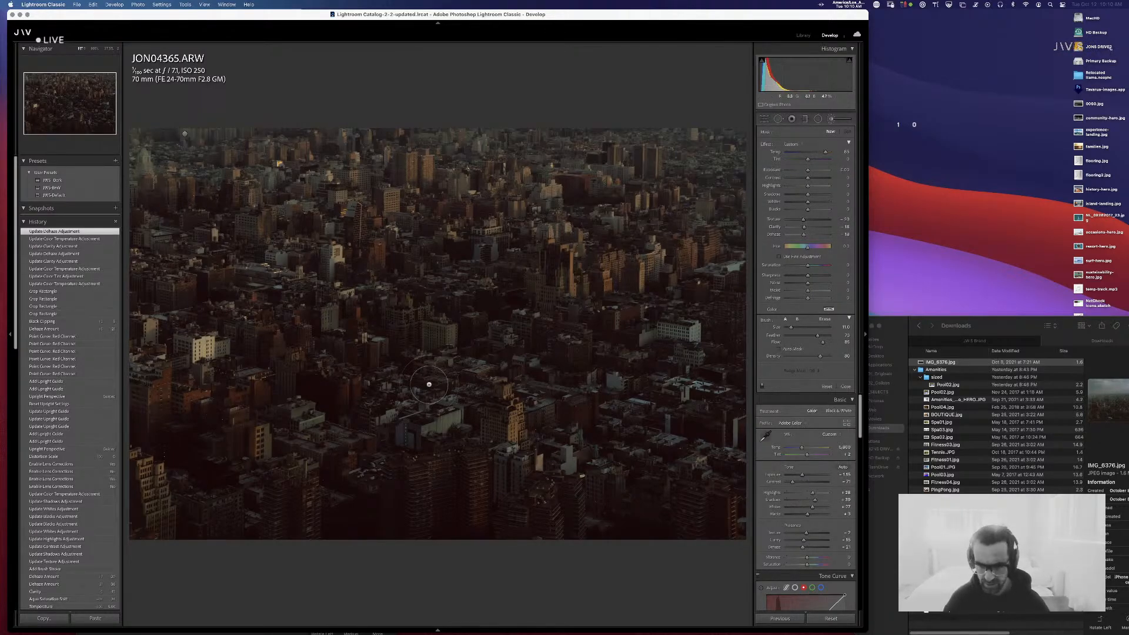
- Label the edited aerial photo green, include green labels in the library filter alongside yellow, and reopen the photo for developing
{"action": "key", "text": "g"}
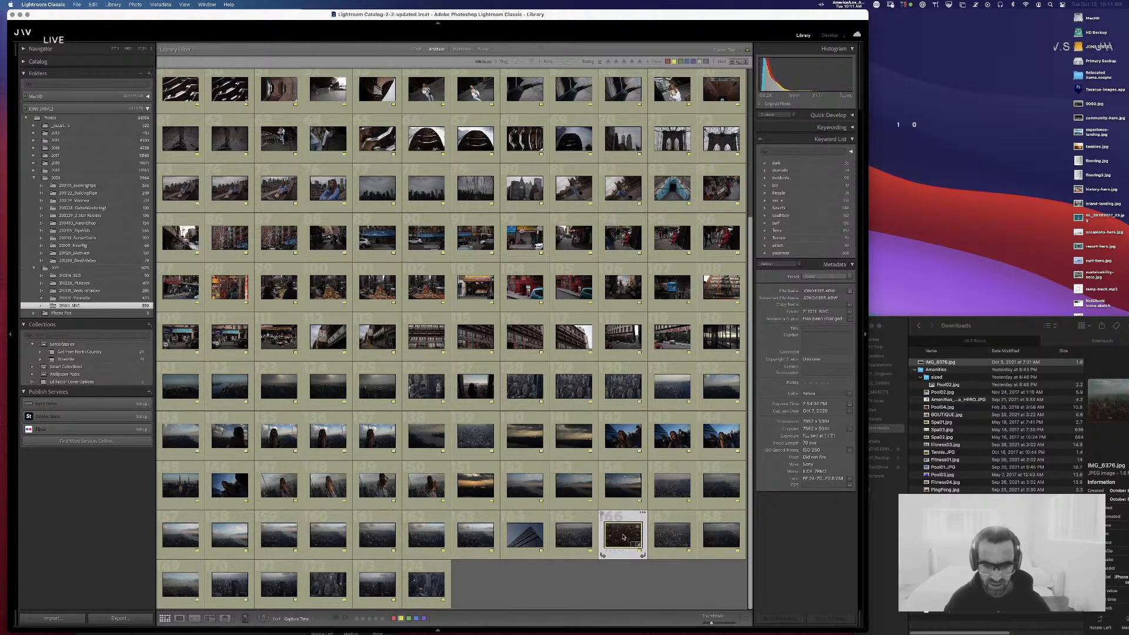
{"action": "key", "text": "super+e"}
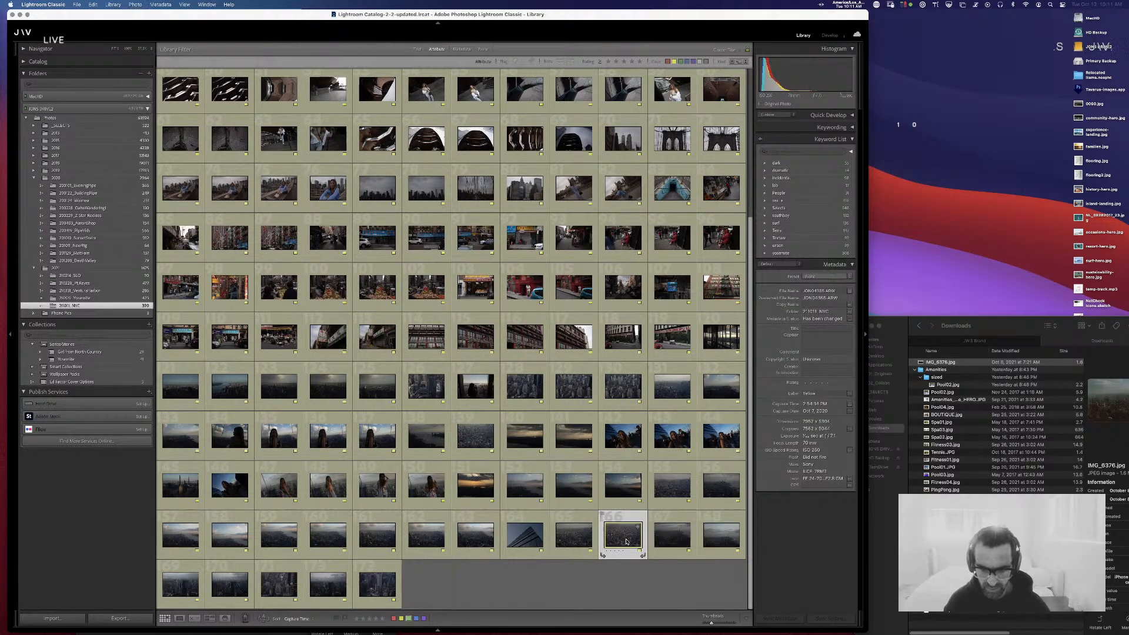
{"action": "left_click", "coordinate": [674, 61]}
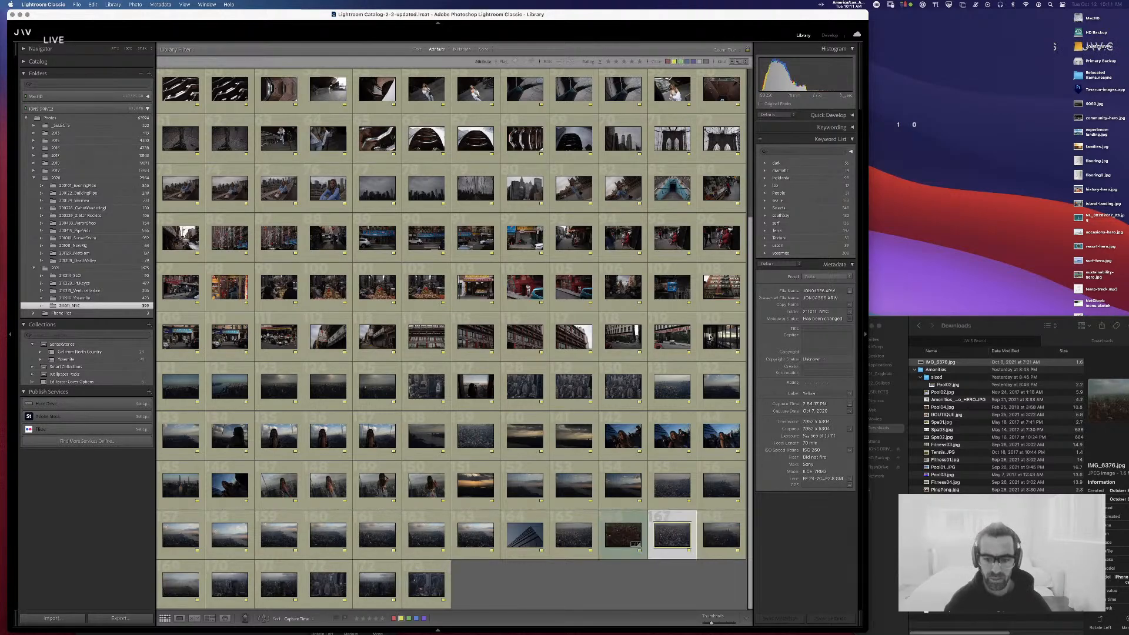
{"action": "double_click", "coordinate": [613, 533]}
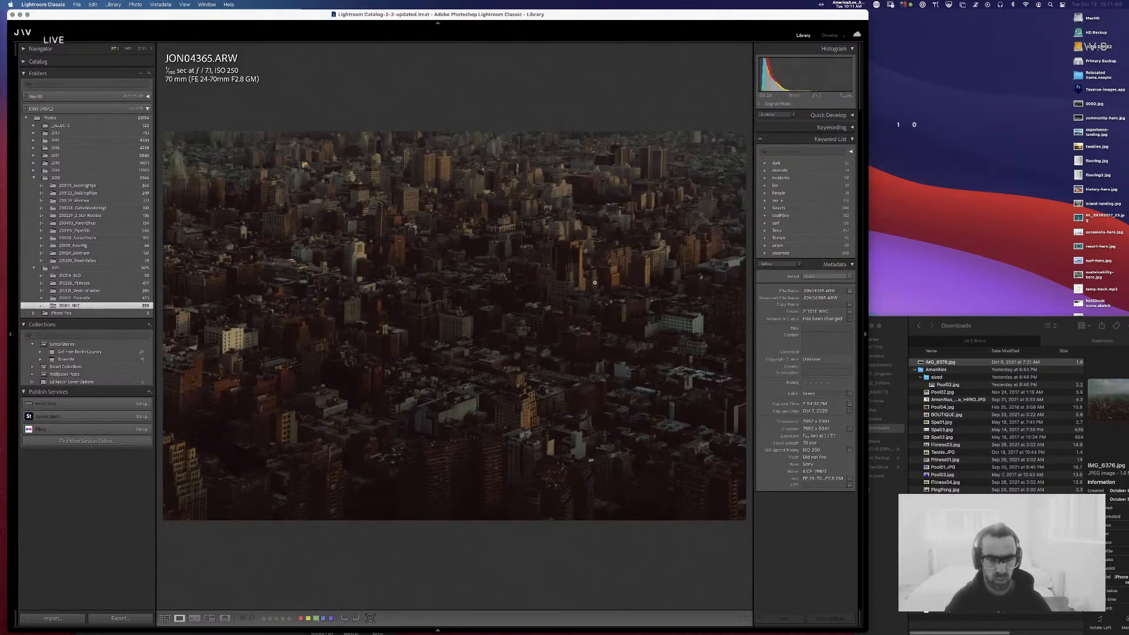
{"action": "key", "text": "d"}
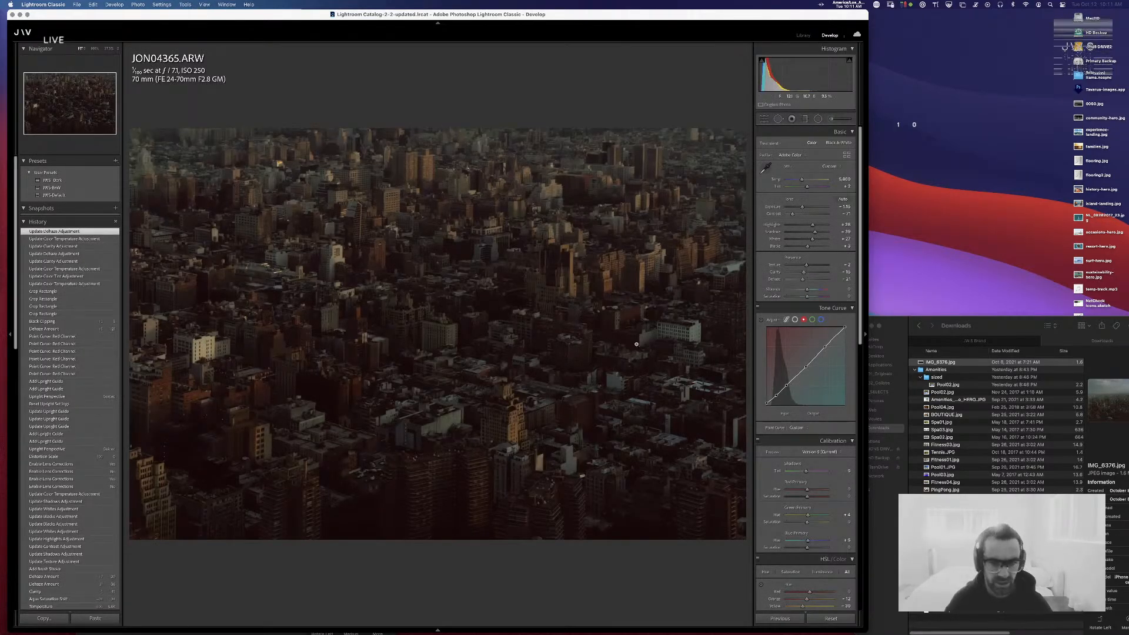
- Try adjusting the shadow end of the overall RGB point curve, undoing each change
{"action": "left_click", "coordinate": [794, 320]}
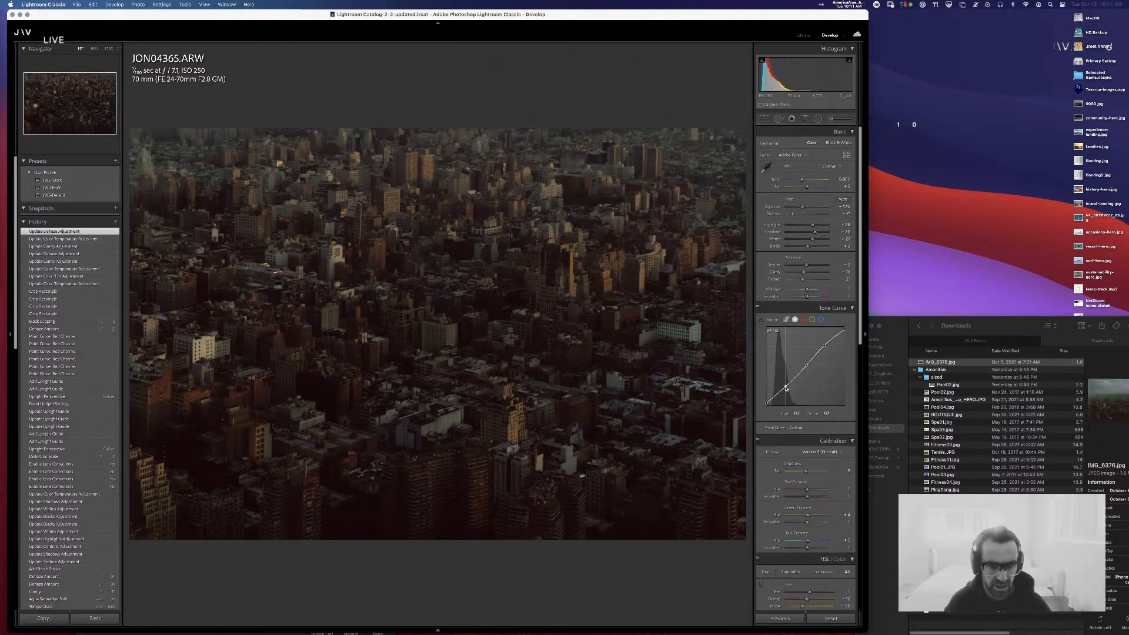
{"action": "key", "text": "super+z"}
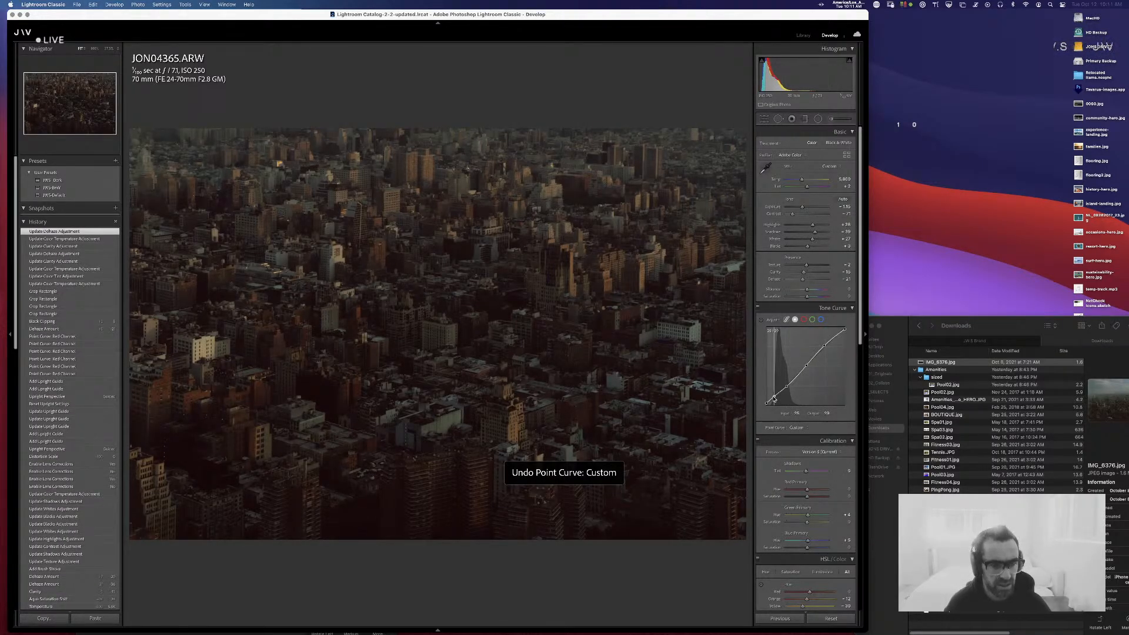
{"action": "key", "text": "super+z"}
- Try lowering the photo's blacks strongly, to as low as -47, and undo the changes
{"action": "scroll", "coordinate": [783, 281], "scroll_direction": "down", "scroll_amount": 1}
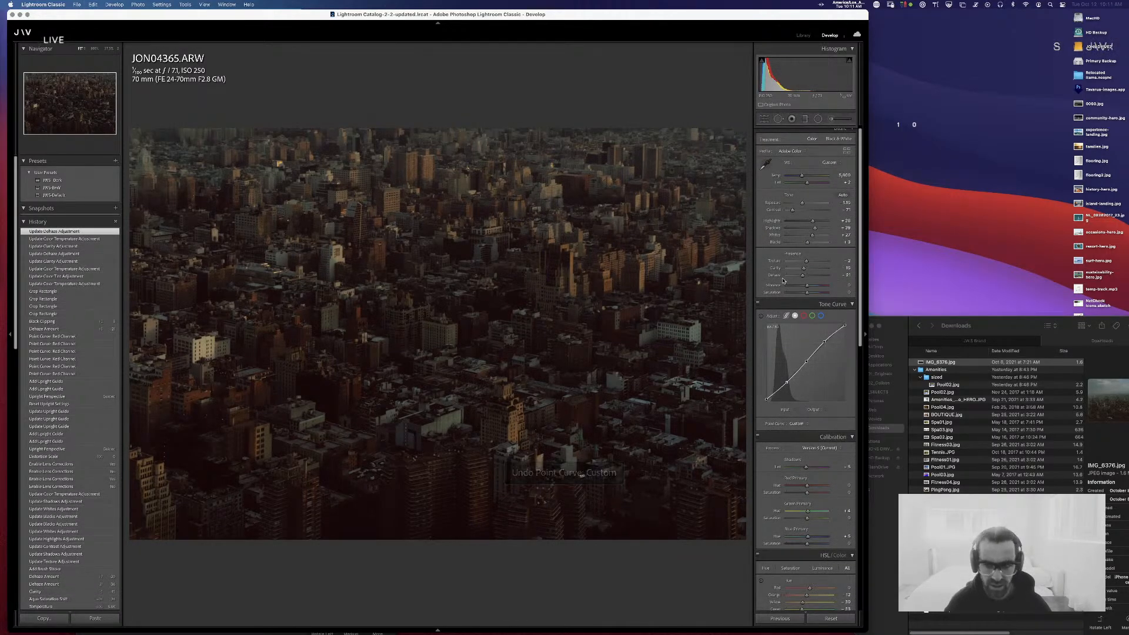
{"action": "left_click_drag", "start_coordinate": [807, 242], "coordinate": [800, 247]}
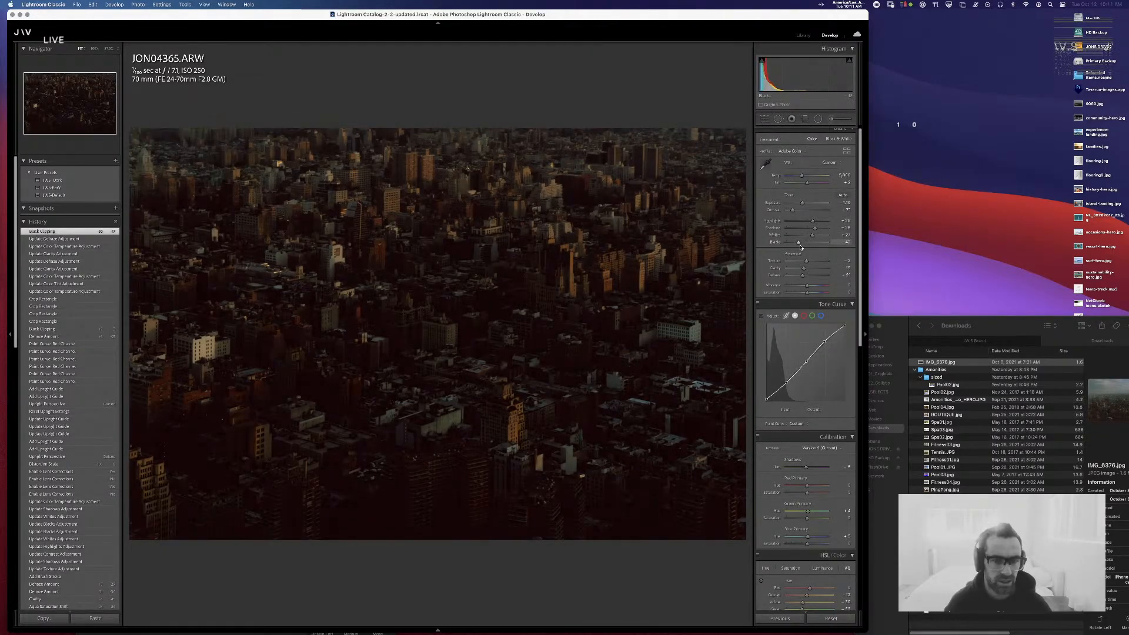
{"action": "key", "text": "super+z"}
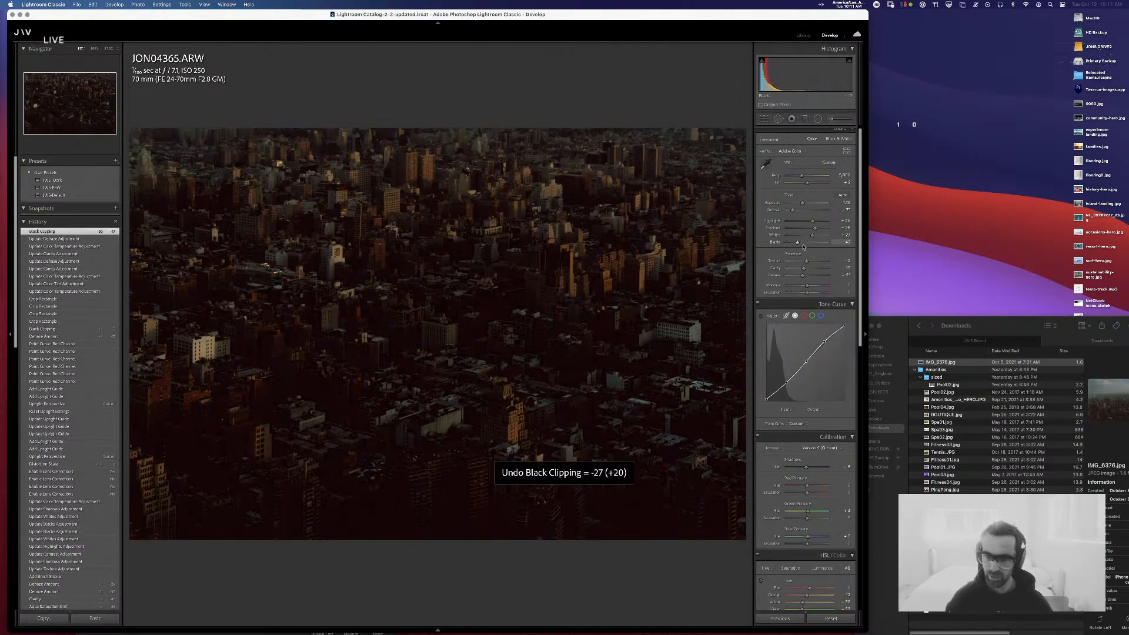
{"action": "key", "text": "super+z"}
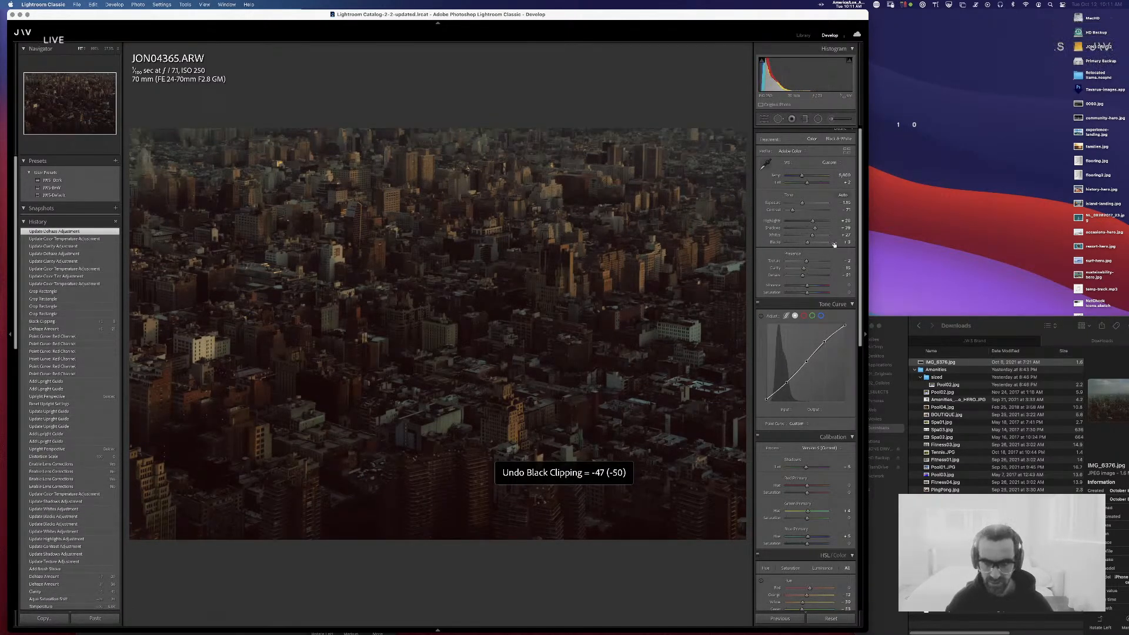
- Lower the photo's blacks, try raising the shadows to +100, and undo the last shadows increase
{"action": "left_click_drag", "start_coordinate": [807, 242], "coordinate": [800, 246]}
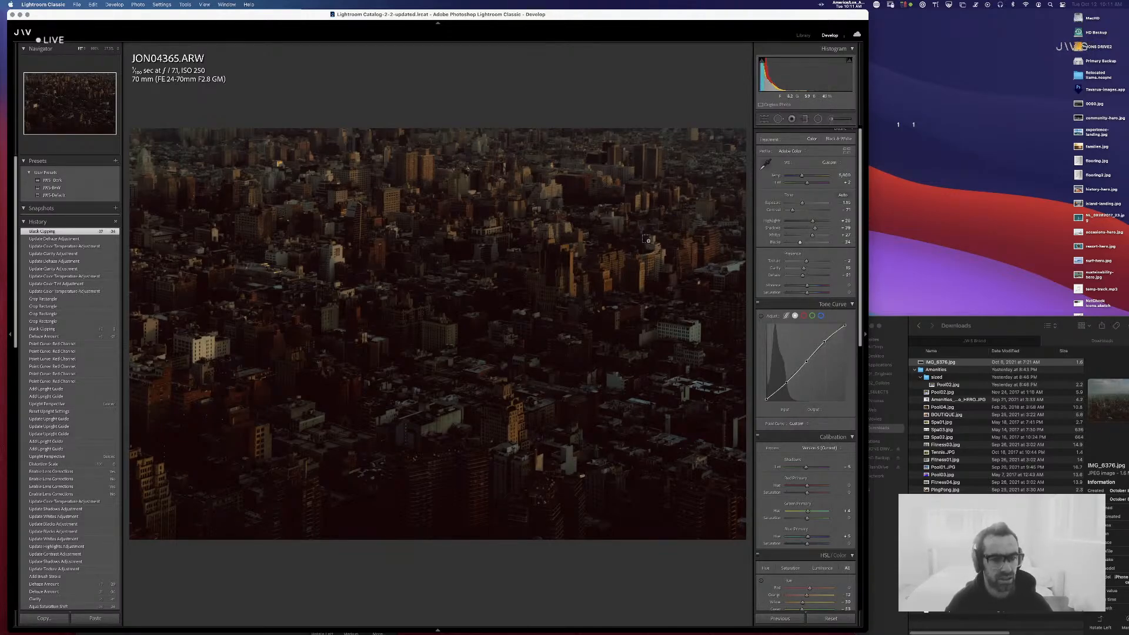
{"action": "left_click_drag", "start_coordinate": [813, 228], "coordinate": [845, 229]}
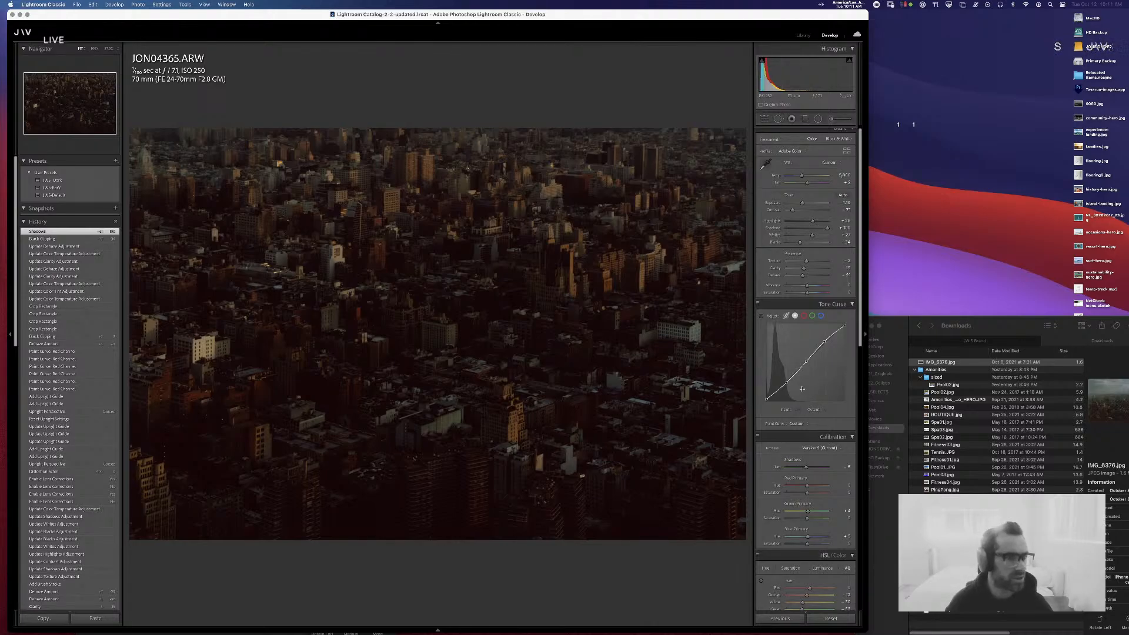
{"action": "key", "text": "super+z"}
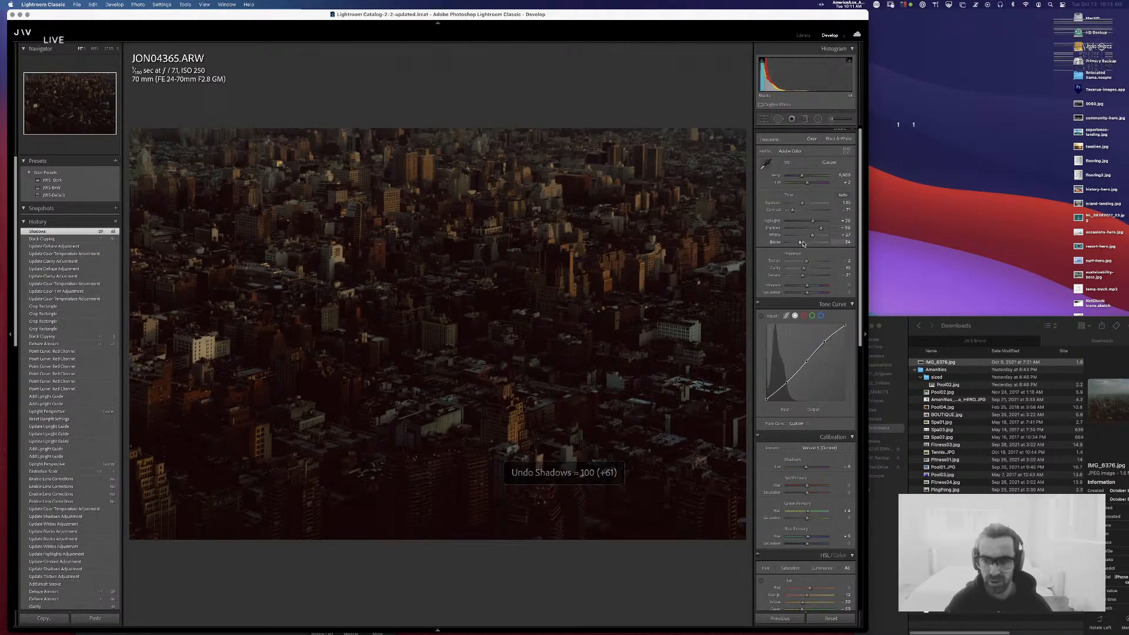
- Raise the aerial photo's blacks slightly and compare the edit with an earlier color temperature state before returning to the latest history state
{"action": "left_click_drag", "start_coordinate": [802, 242], "coordinate": [805, 243]}
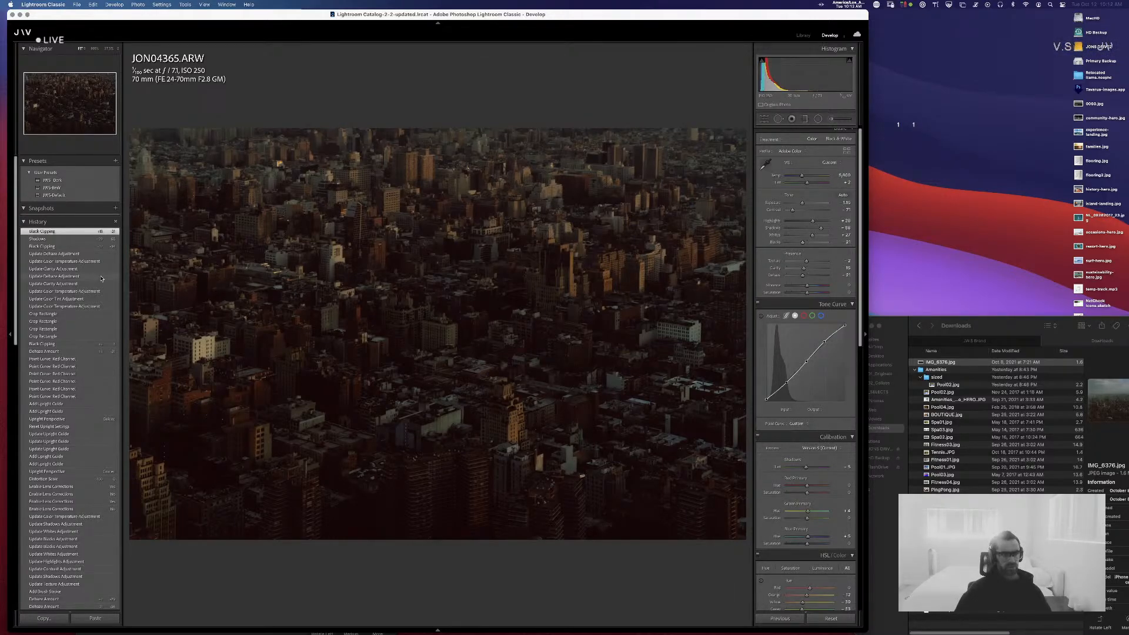
{"action": "left_click", "coordinate": [75, 306]}
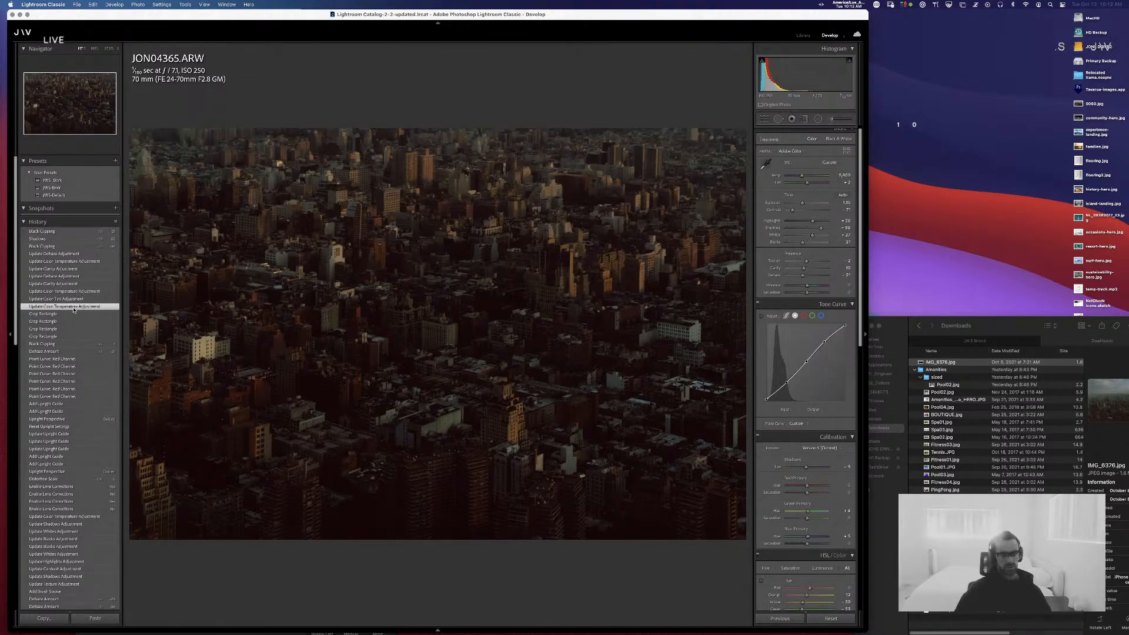
{"action": "left_click", "coordinate": [55, 231]}
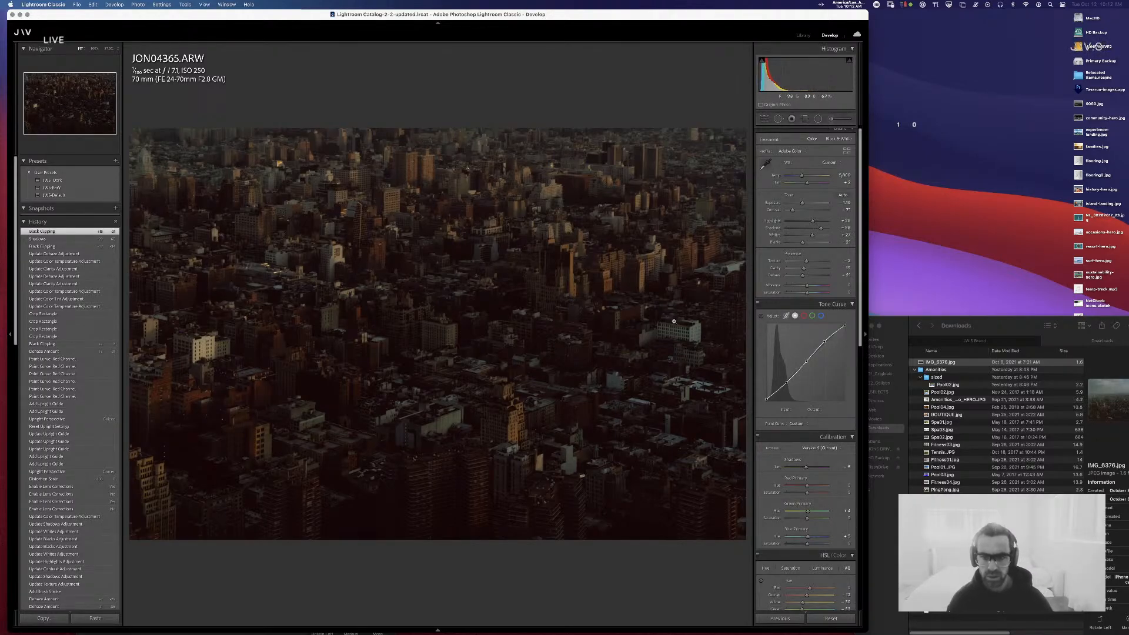
- Slightly lower the upper part of the green channel's point curve after undoing a trial midtone change, and review the edit history
{"action": "left_click", "coordinate": [804, 316]}
{"action": "left_click", "coordinate": [812, 316]}
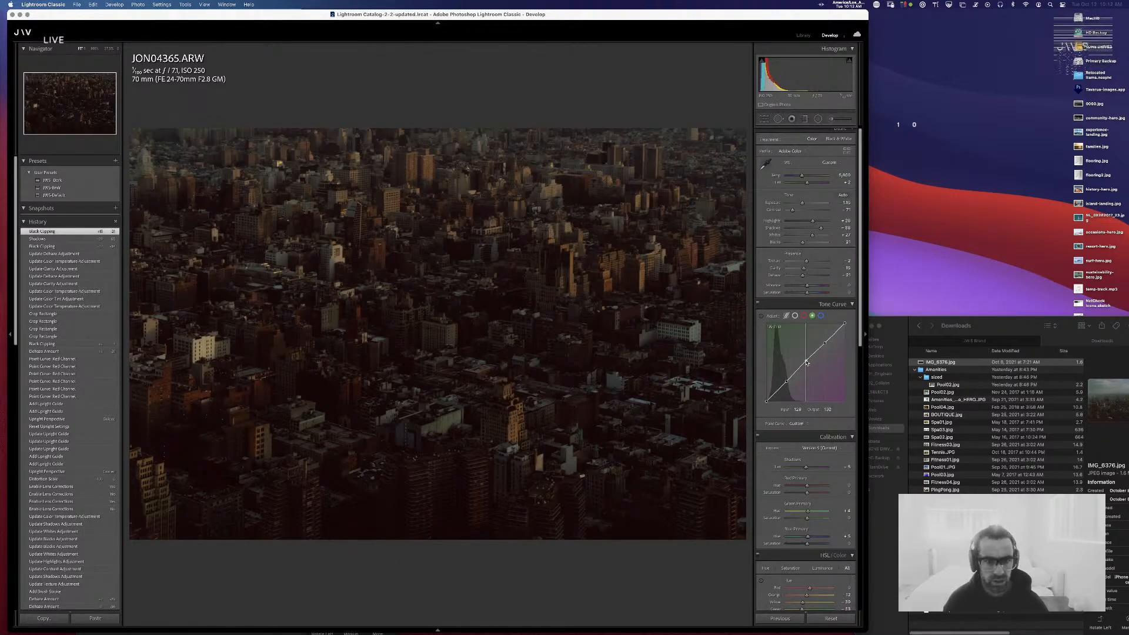
{"action": "left_click_drag", "start_coordinate": [807, 363], "coordinate": [809, 367]}
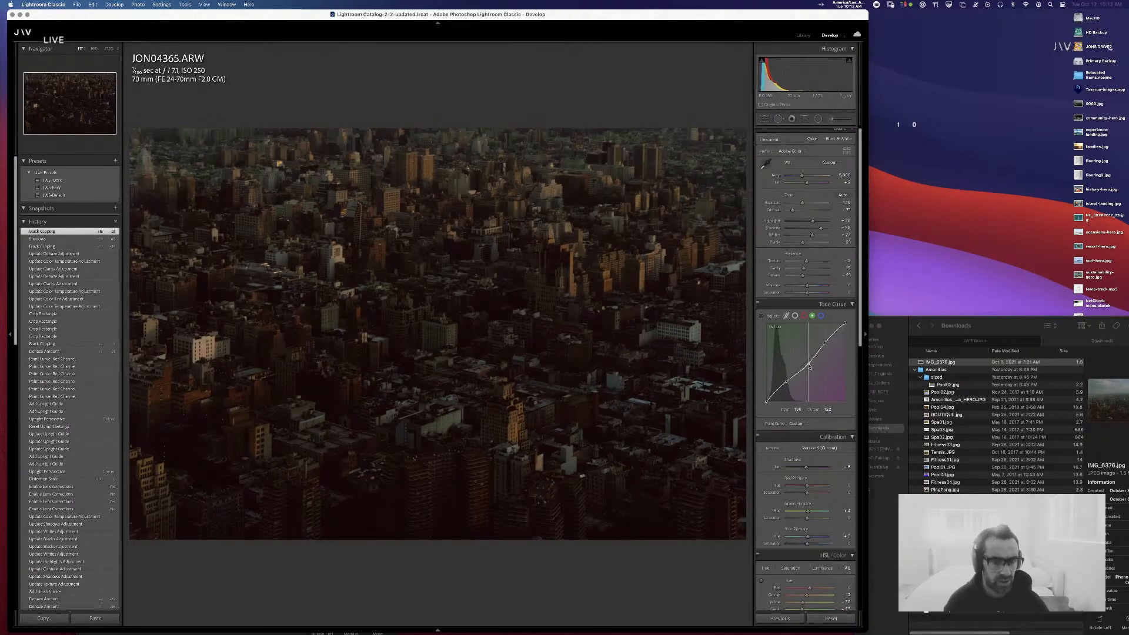
{"action": "key", "text": "super+z"}
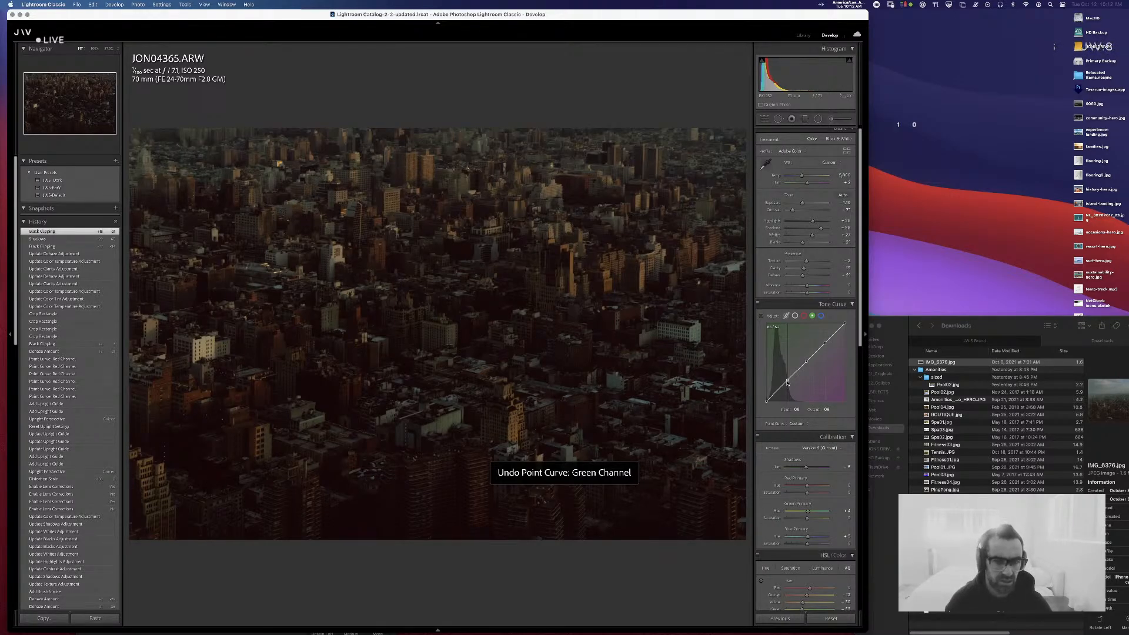
{"action": "left_click_drag", "start_coordinate": [825, 343], "coordinate": [826, 346]}
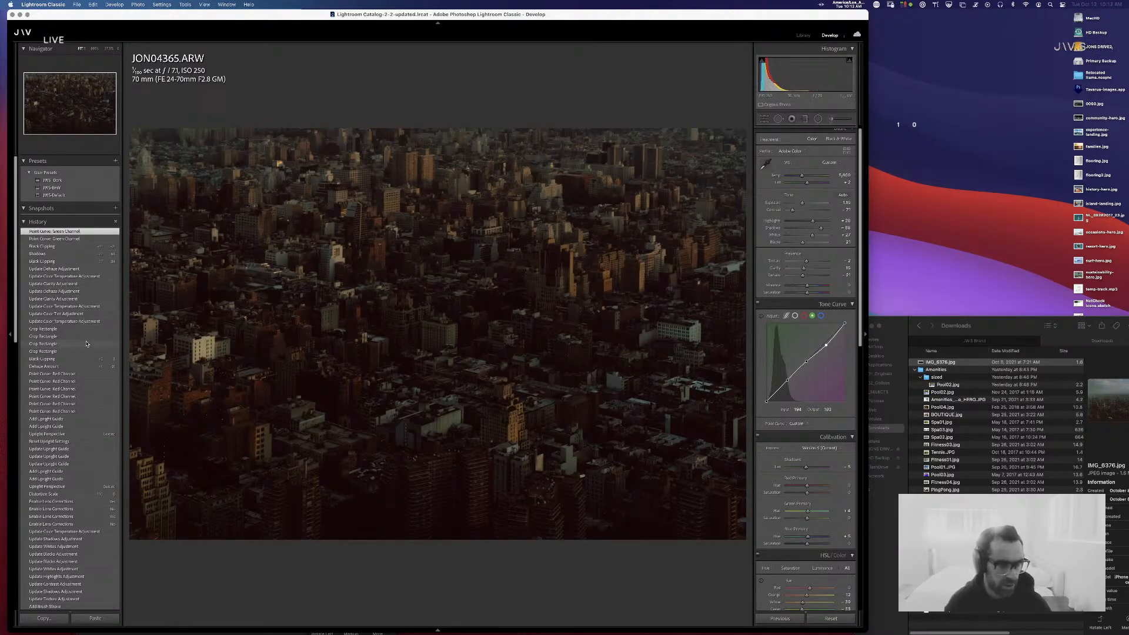
{"action": "scroll", "coordinate": [70, 335], "scroll_direction": "down", "scroll_amount": 15}
{"action": "scroll", "coordinate": [69, 335], "scroll_direction": "up", "scroll_amount": 10}
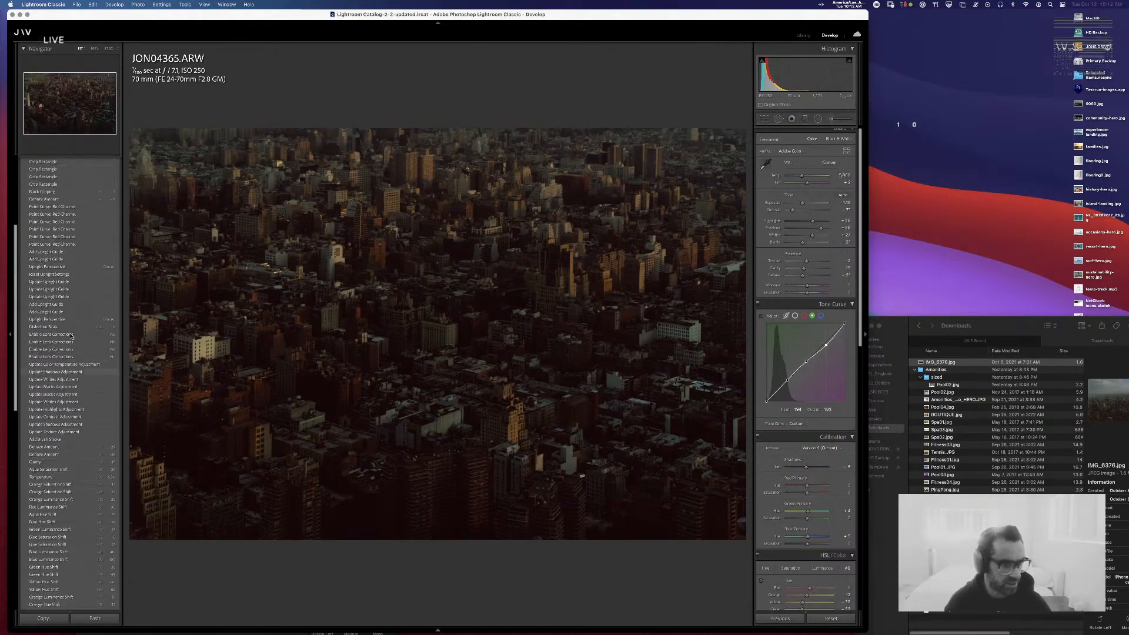
- Tag the edited aerial photo from the library's keyword list and set its caption to "urban"
{"action": "key", "text": "g"}
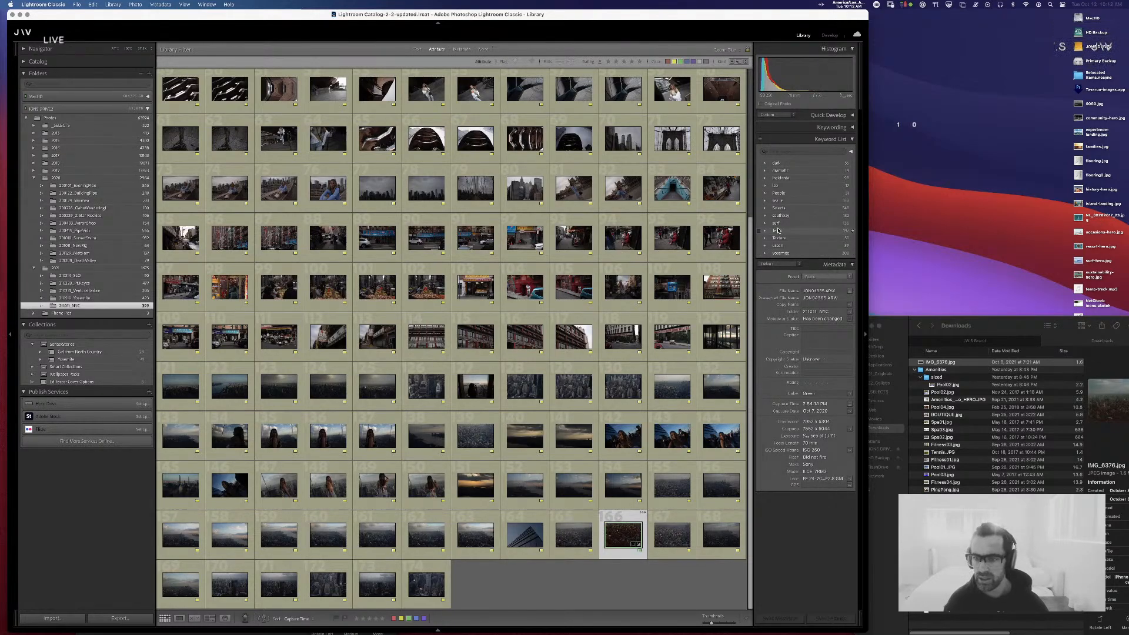
{"action": "left_click", "coordinate": [759, 246]}
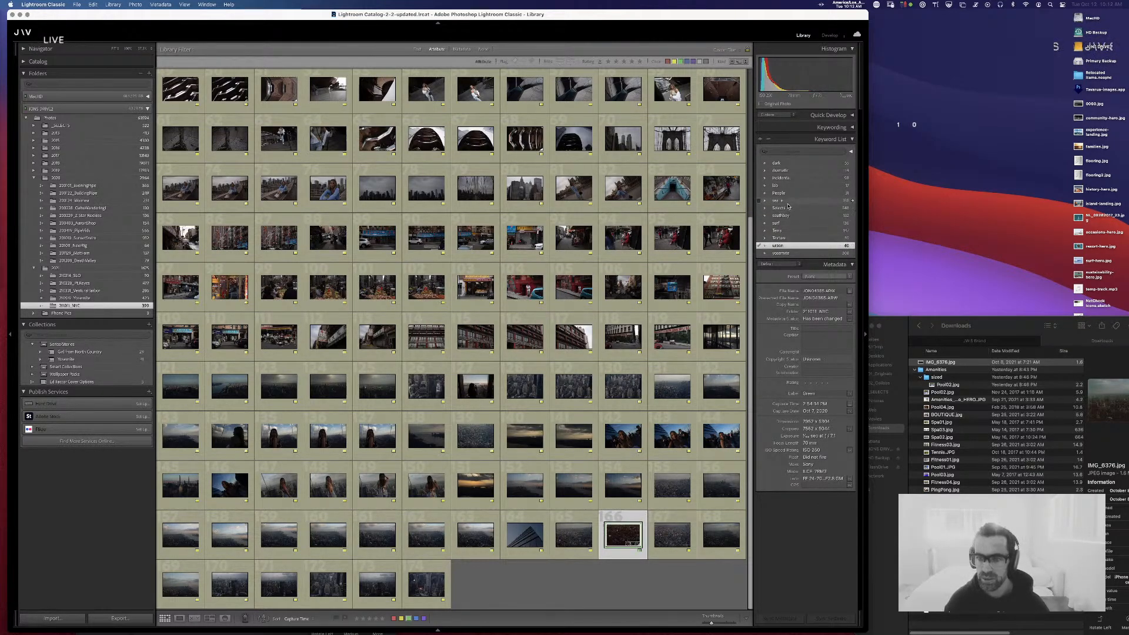
{"action": "left_click", "coordinate": [760, 209]}
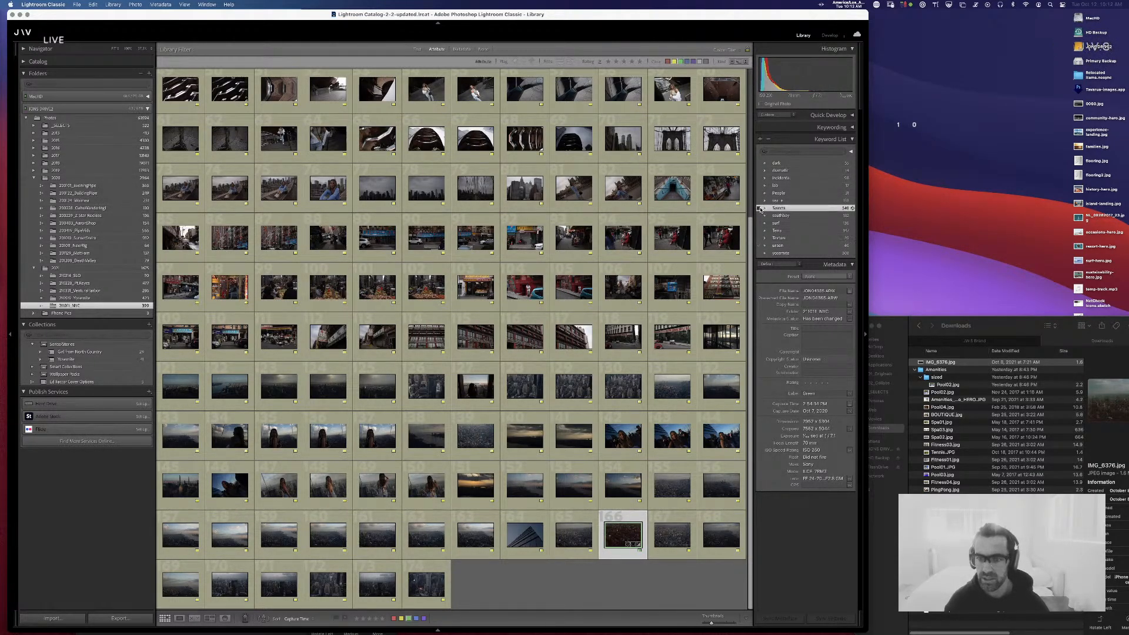
{"action": "left_click", "coordinate": [825, 339]}
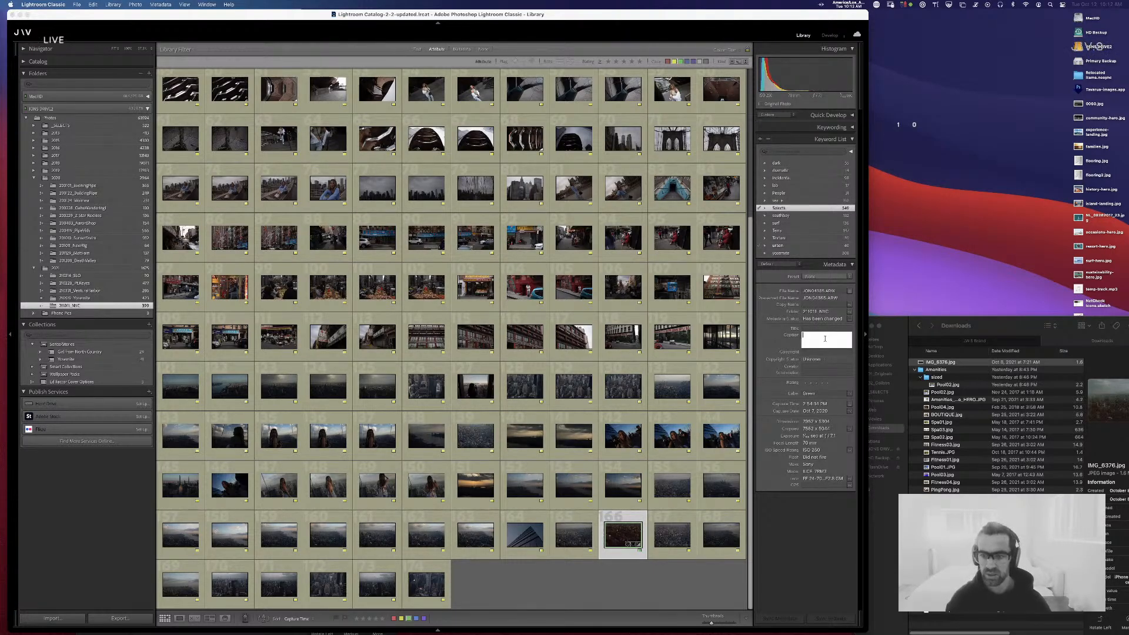
{"action": "type", "text": "urban"}
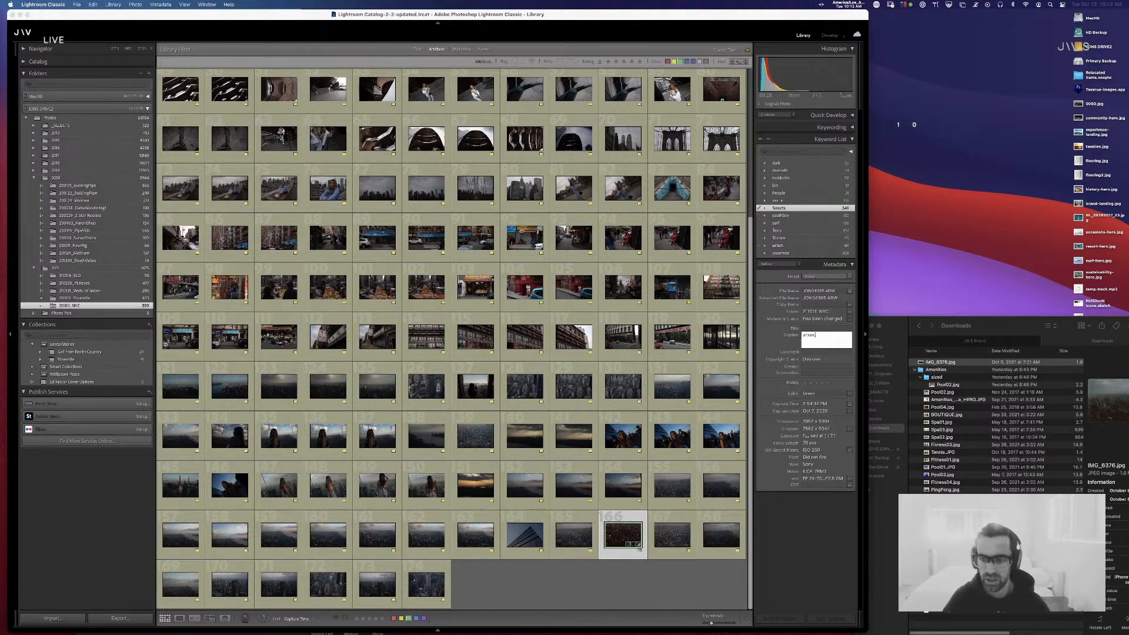
{"action": "key", "text": "Return"}
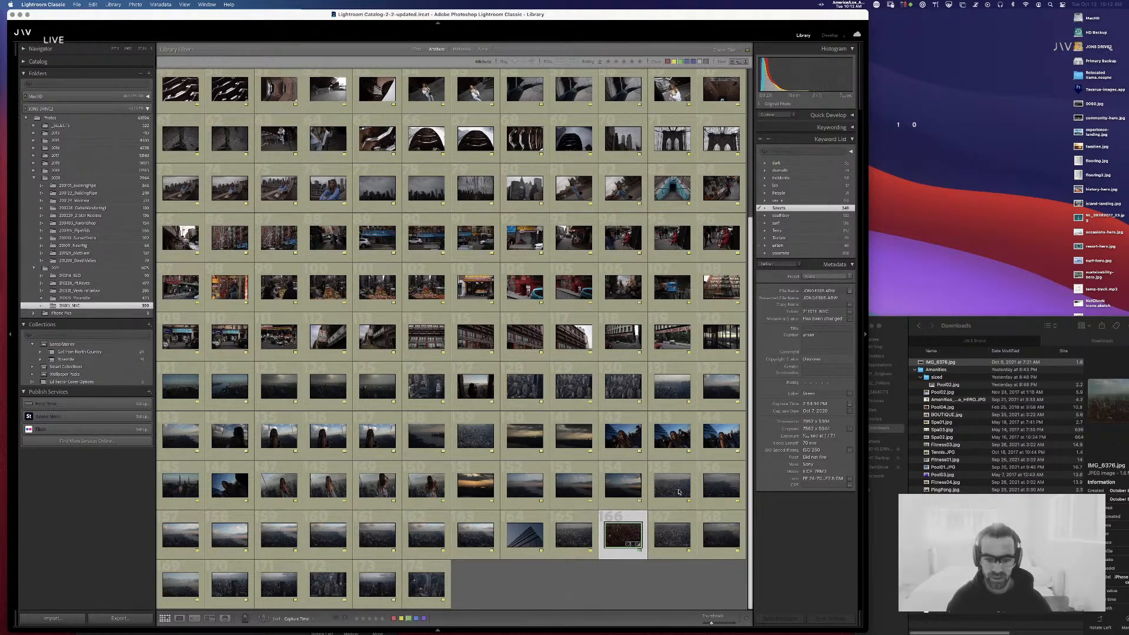
- Export the captioned aerial photo as a JPEG to the preset folder on the hard drive
{"action": "key", "text": "super+shift+e"}
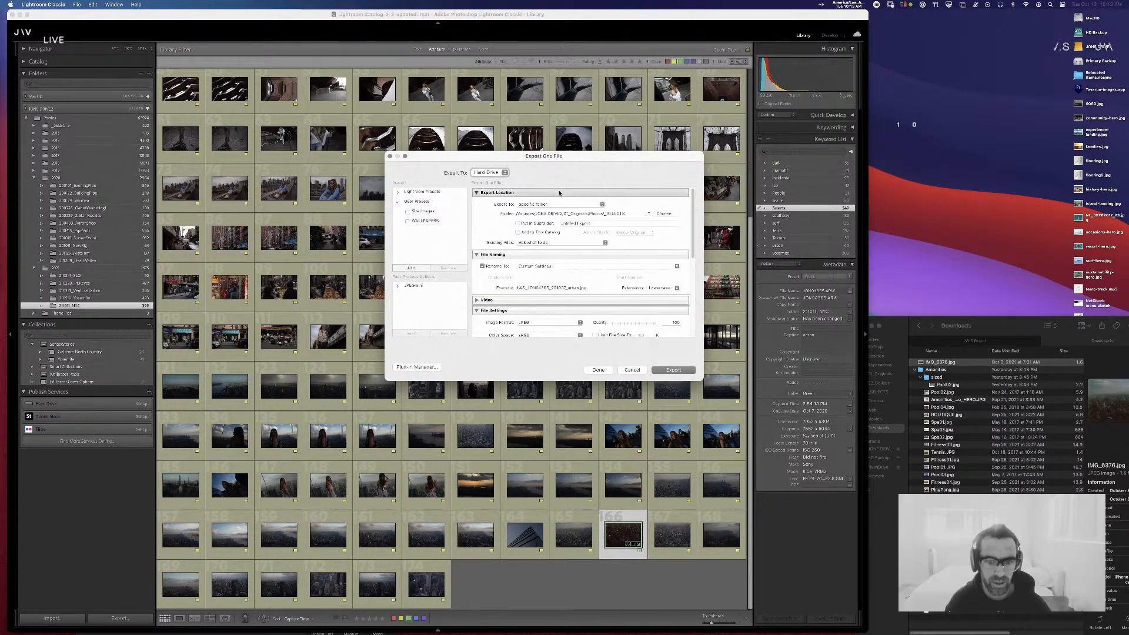
{"action": "left_click", "coordinate": [674, 369]}
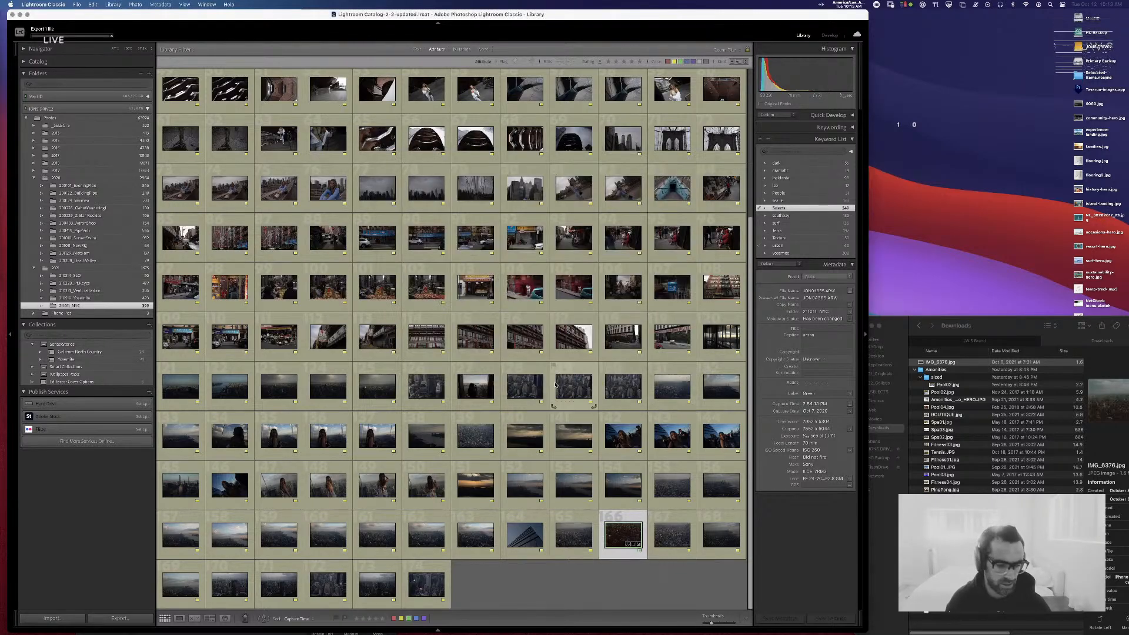
- Copy the develop settings of the edited aerial photo and paste them onto the skyline photo JON04367.ARW
{"action": "key", "text": "Right"}
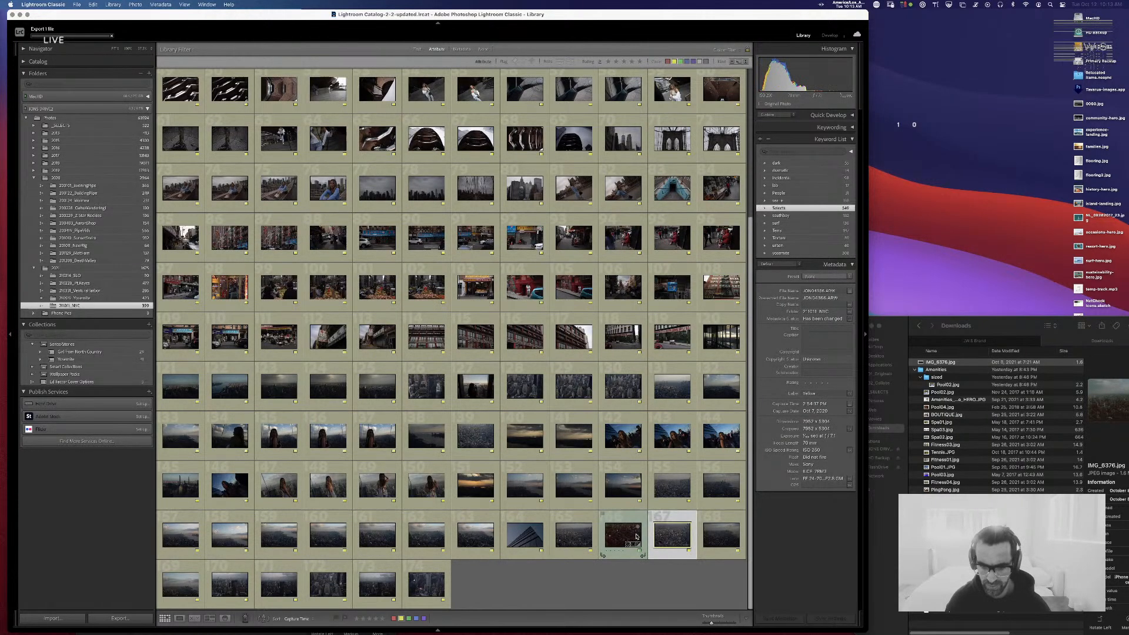
{"action": "left_click", "coordinate": [636, 536]}
{"action": "key", "text": "super+shift+e"}
{"action": "key", "text": "Return"}
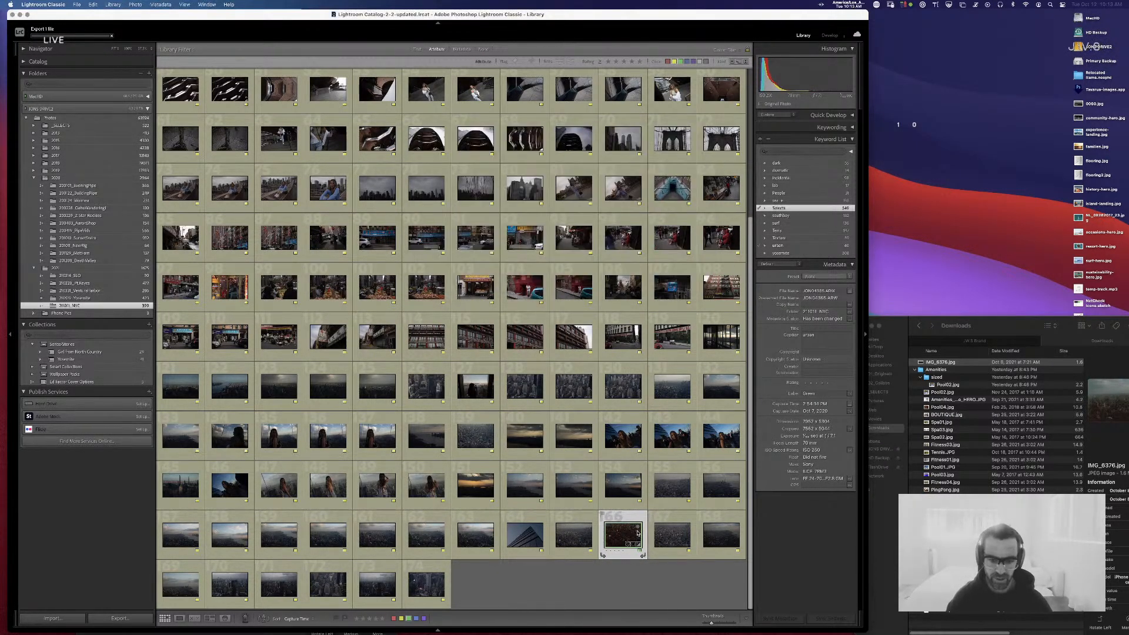
{"action": "double_click", "coordinate": [674, 539]}
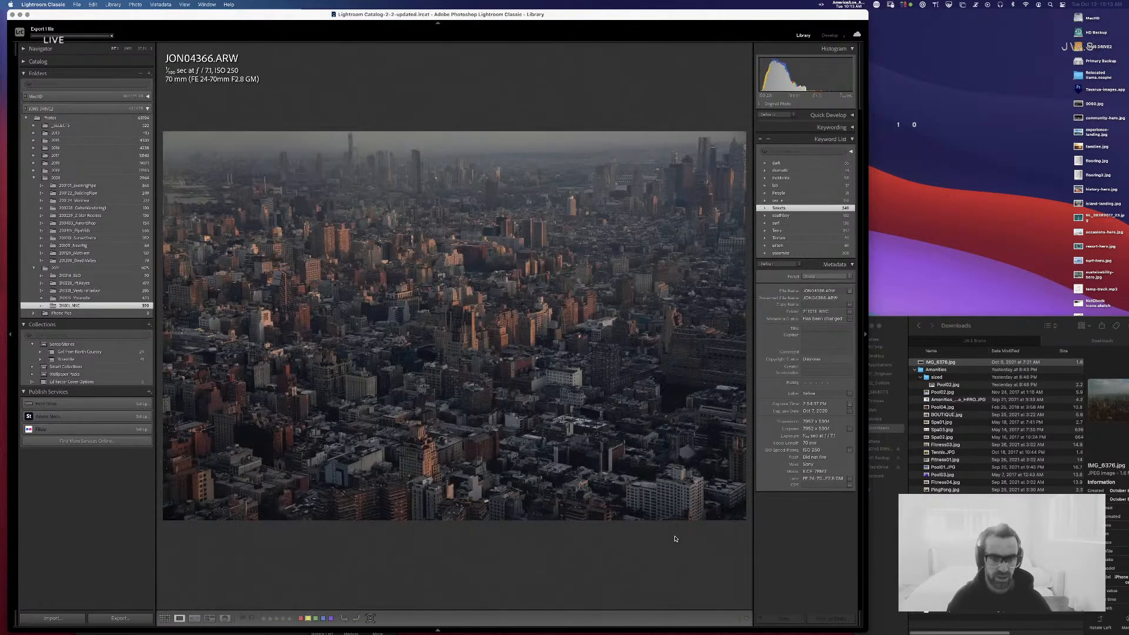
{"action": "key", "text": "Left"}
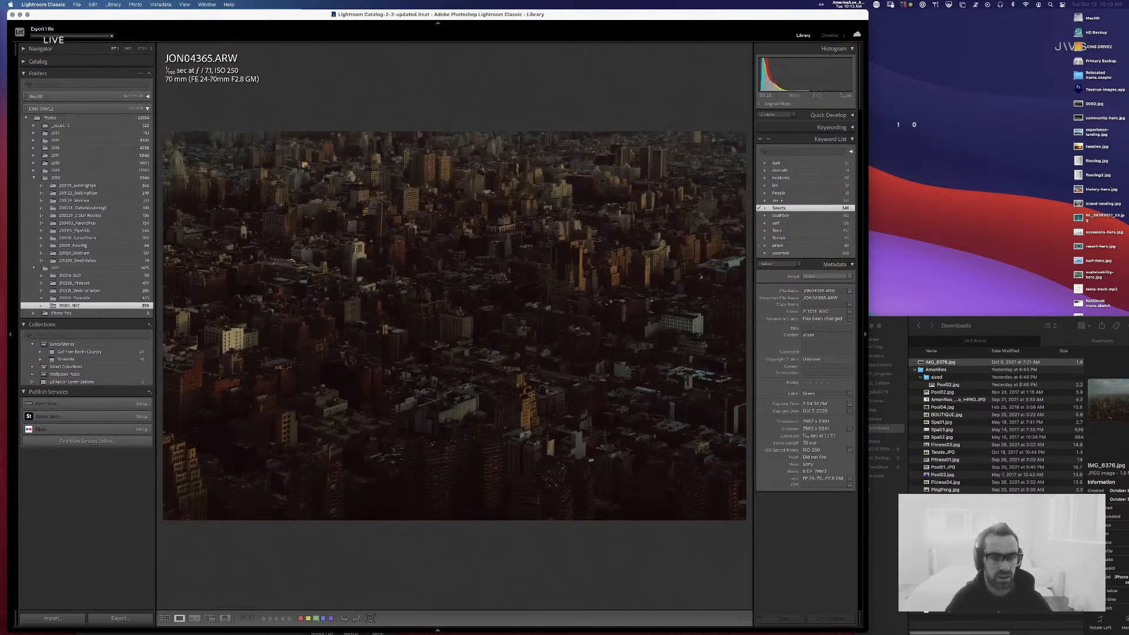
{"action": "key", "text": "Right"}
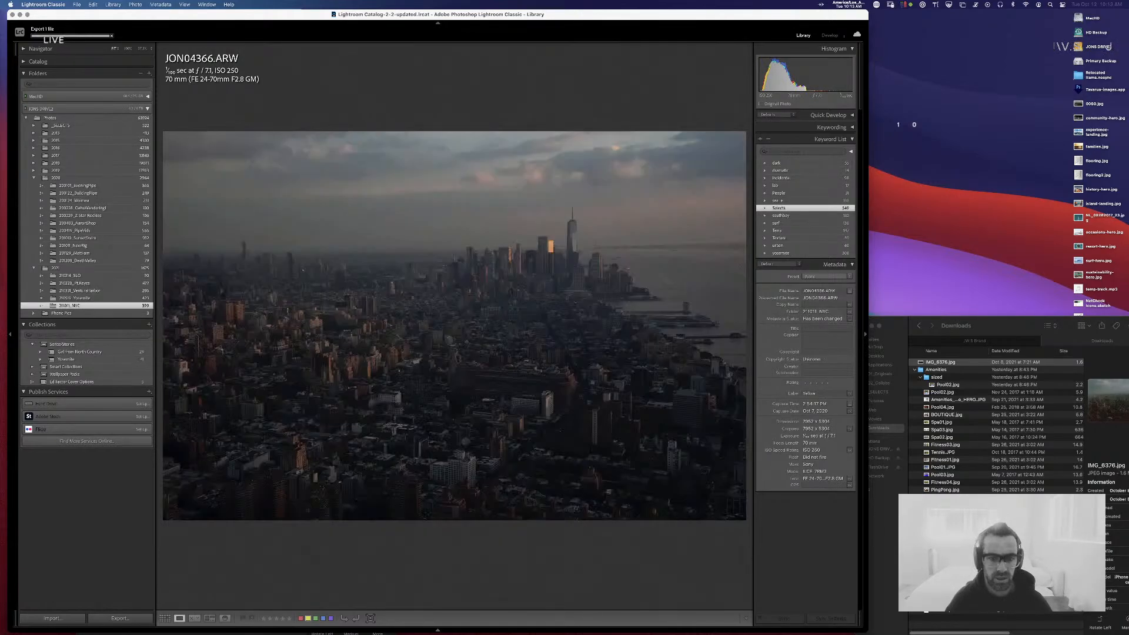
{"action": "key", "text": "Right"}
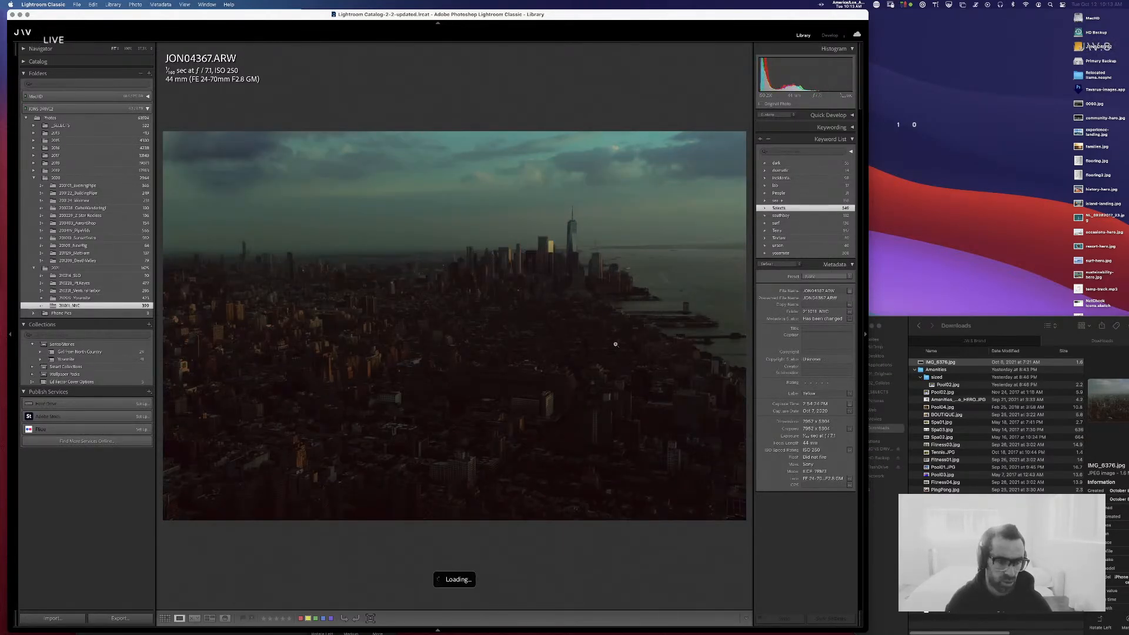
- Fine-tune the skyline photo's temperature, delete its pasted brush adjustment, and lower its exposure slightly
{"action": "key", "text": "d"}
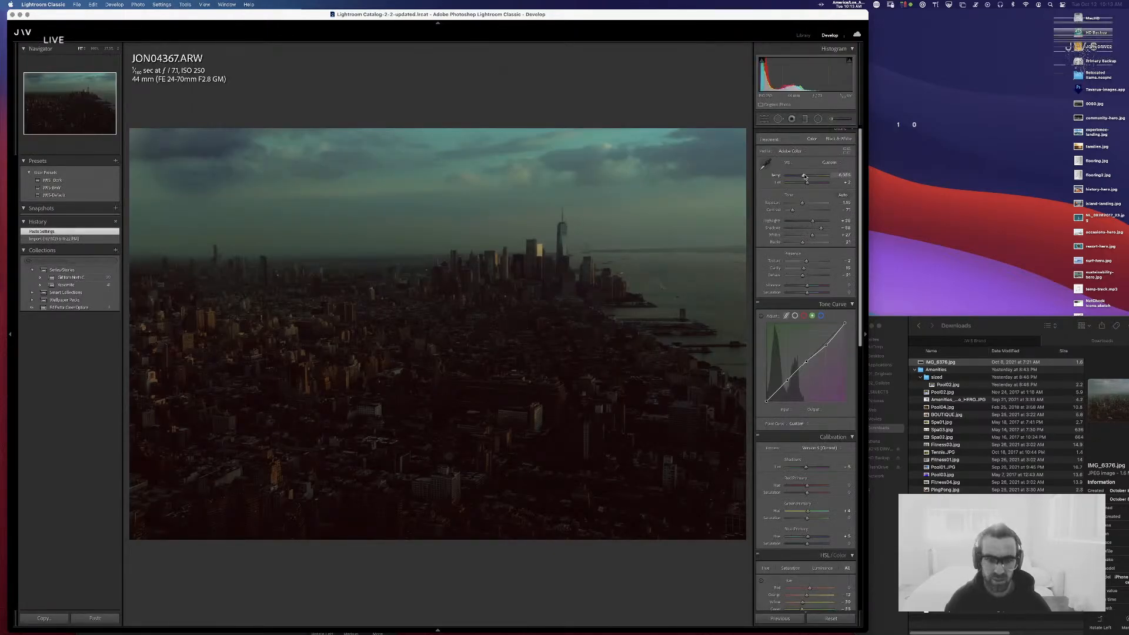
{"action": "left_click_drag", "start_coordinate": [806, 176], "coordinate": [805, 176]}
{"action": "left_click", "coordinate": [829, 120]}
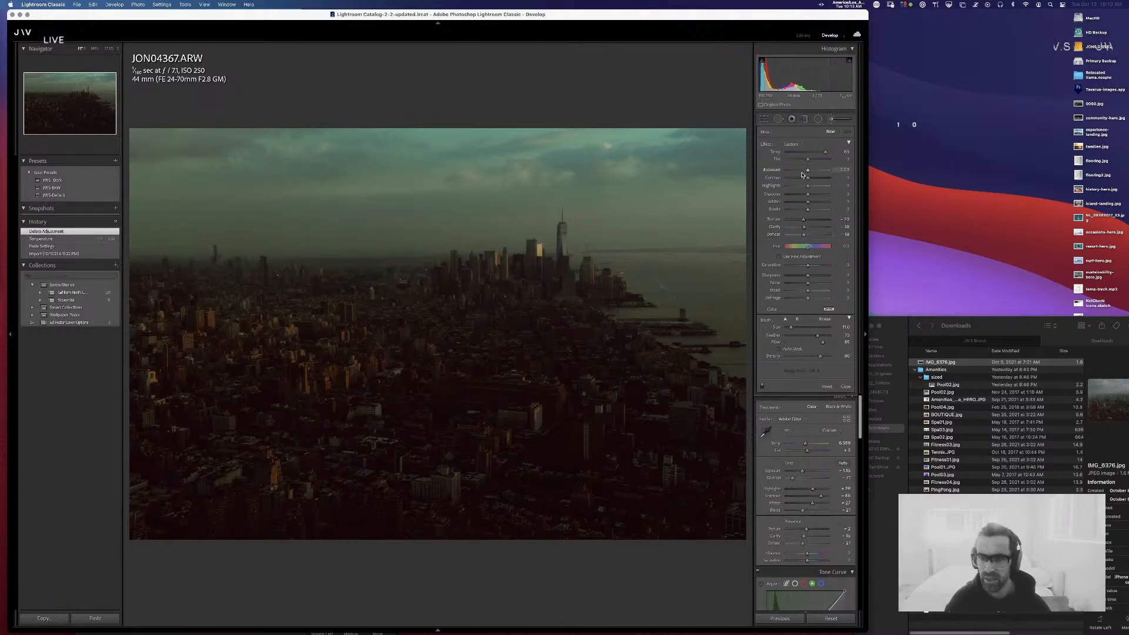
{"action": "left_click", "coordinate": [846, 386]}
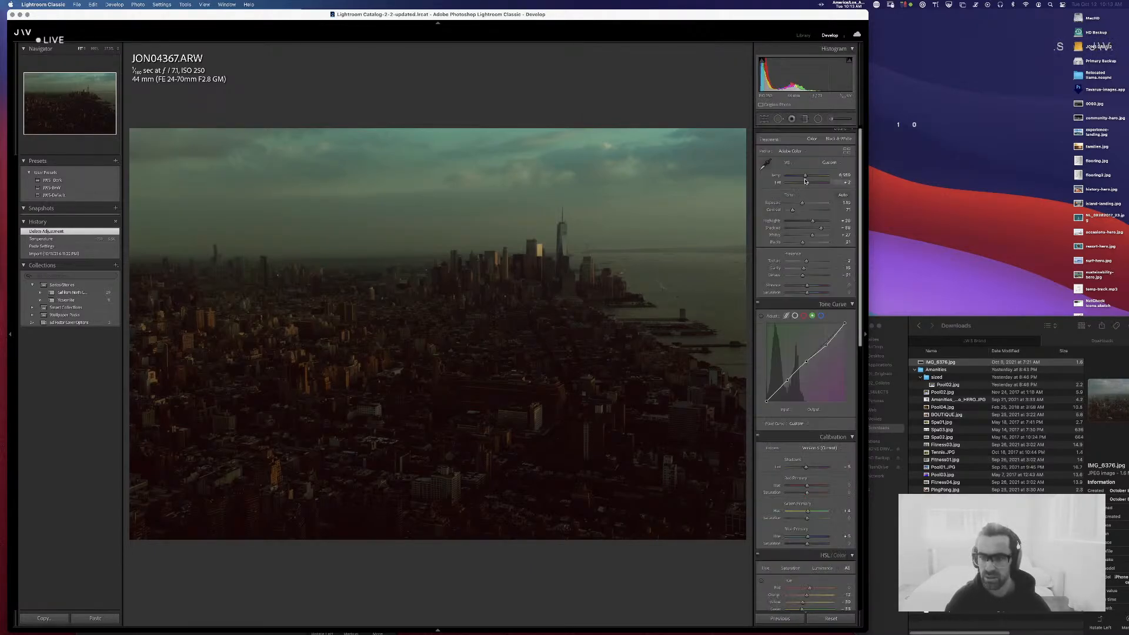
{"action": "left_click_drag", "start_coordinate": [802, 204], "coordinate": [801, 204]}
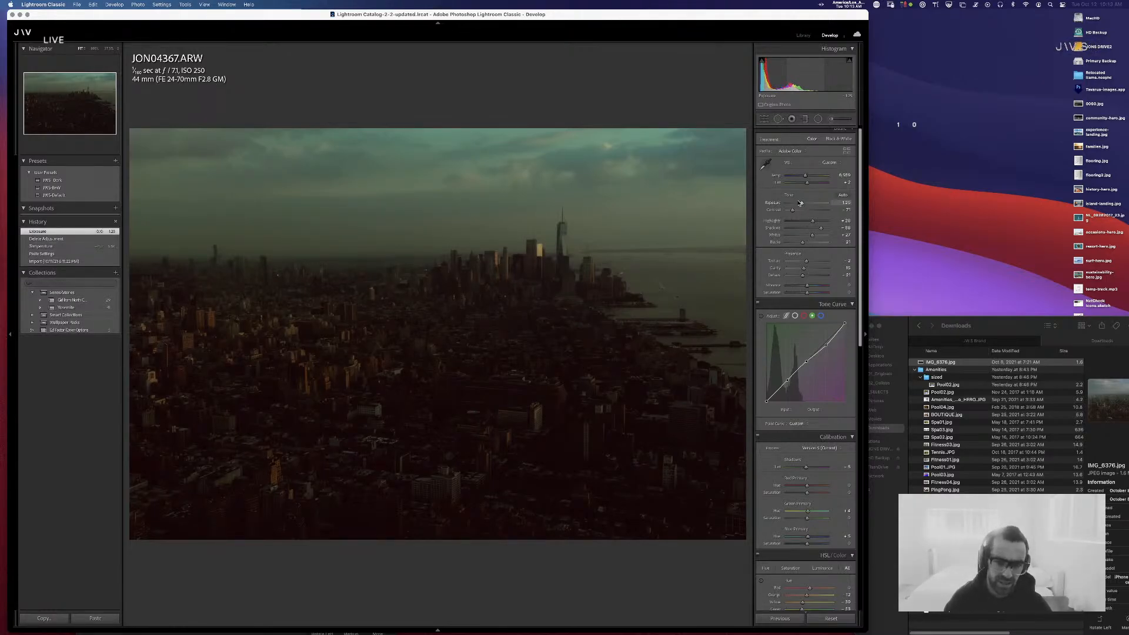
- Create a virtual copy of the skyline photo JON04367.ARW and reset all develop settings on the copy
{"action": "key", "text": "g"}
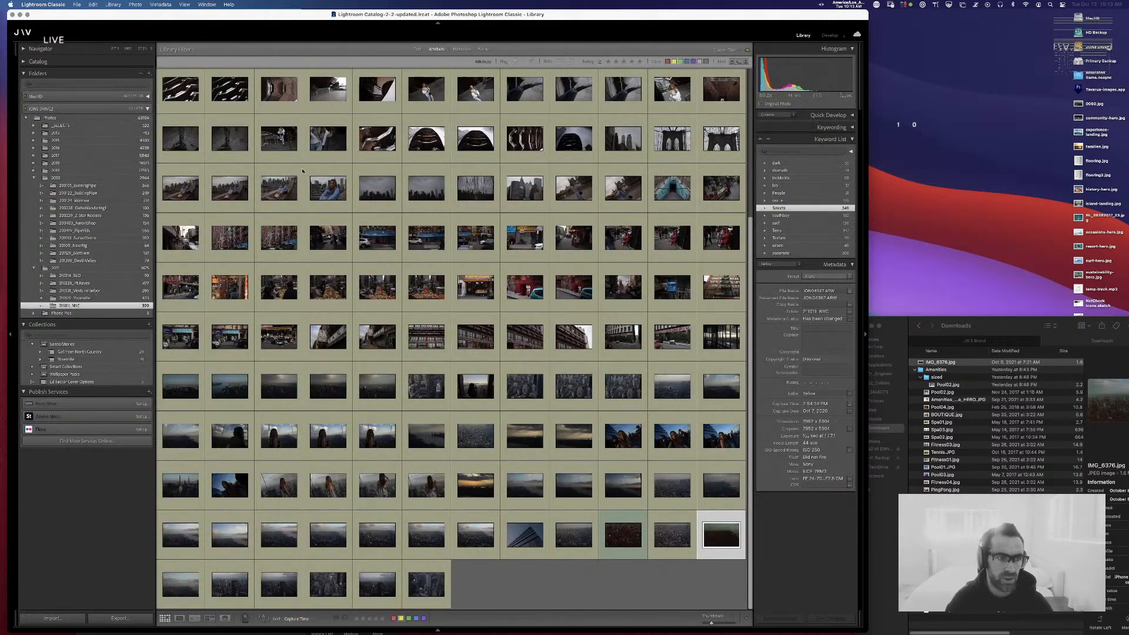
{"action": "key", "text": "super+apostrophe"}
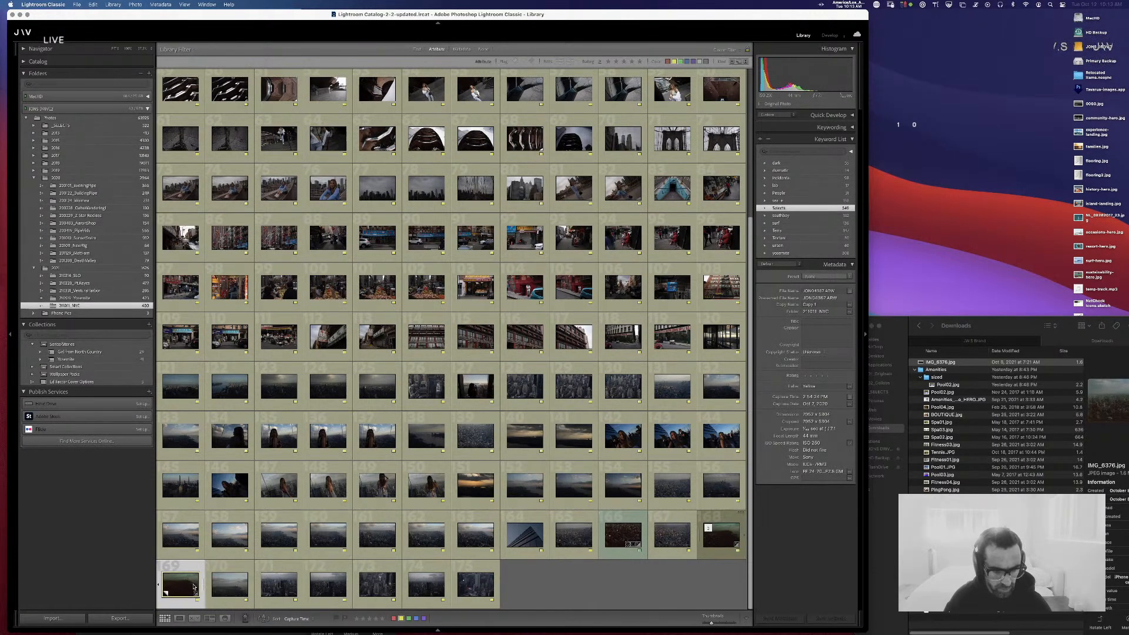
{"action": "key", "text": "e"}
{"action": "key", "text": "d"}
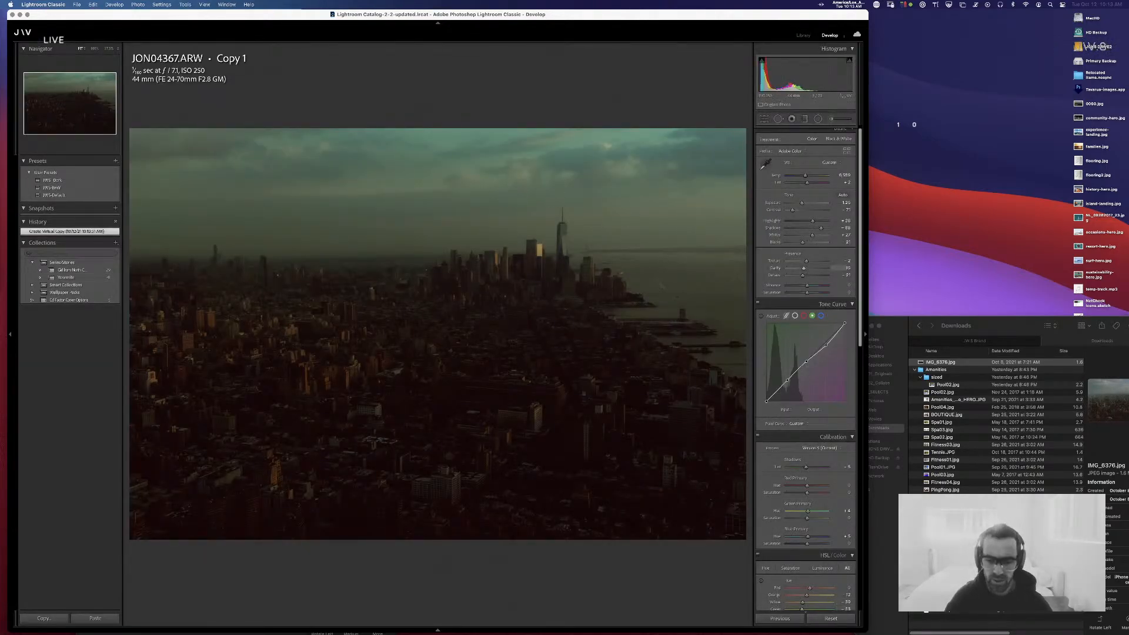
{"action": "left_click", "coordinate": [831, 619]}
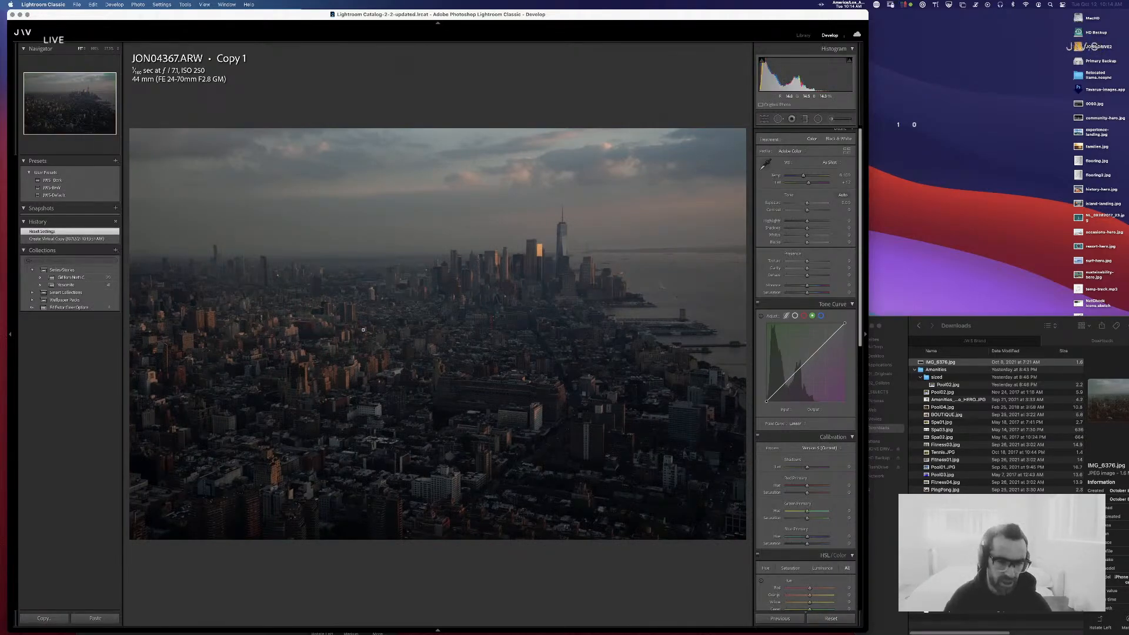
- Apply the first user preset to the skyline copy, then warm its temperature, shift its tint toward green and lower its exposure
{"action": "left_click", "coordinate": [53, 180]}
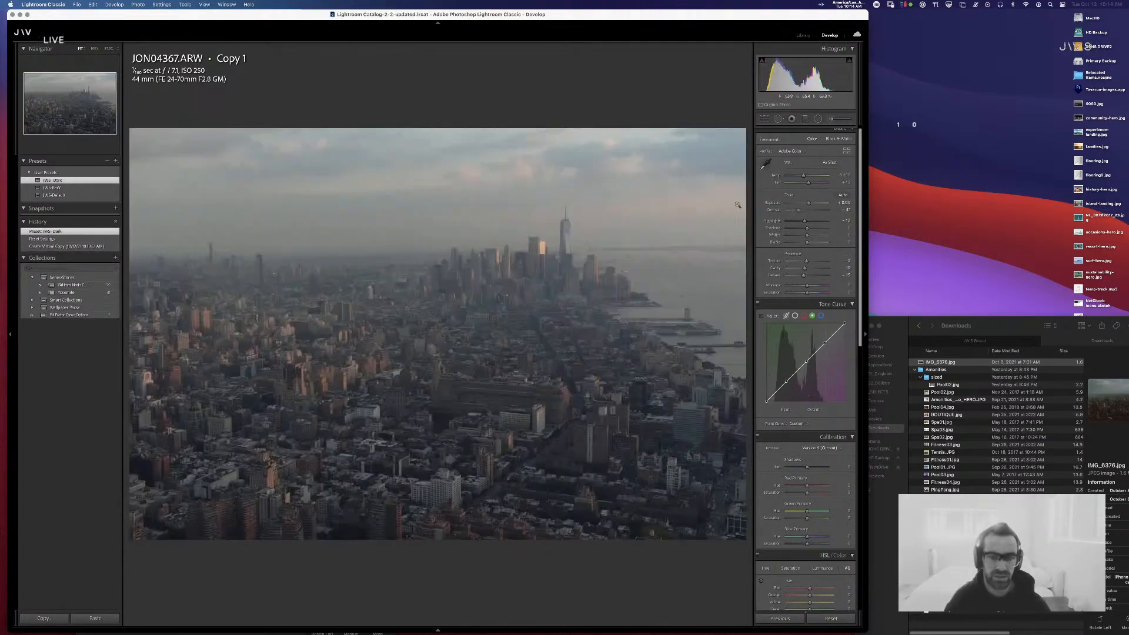
{"action": "left_click_drag", "start_coordinate": [808, 202], "coordinate": [805, 178]}
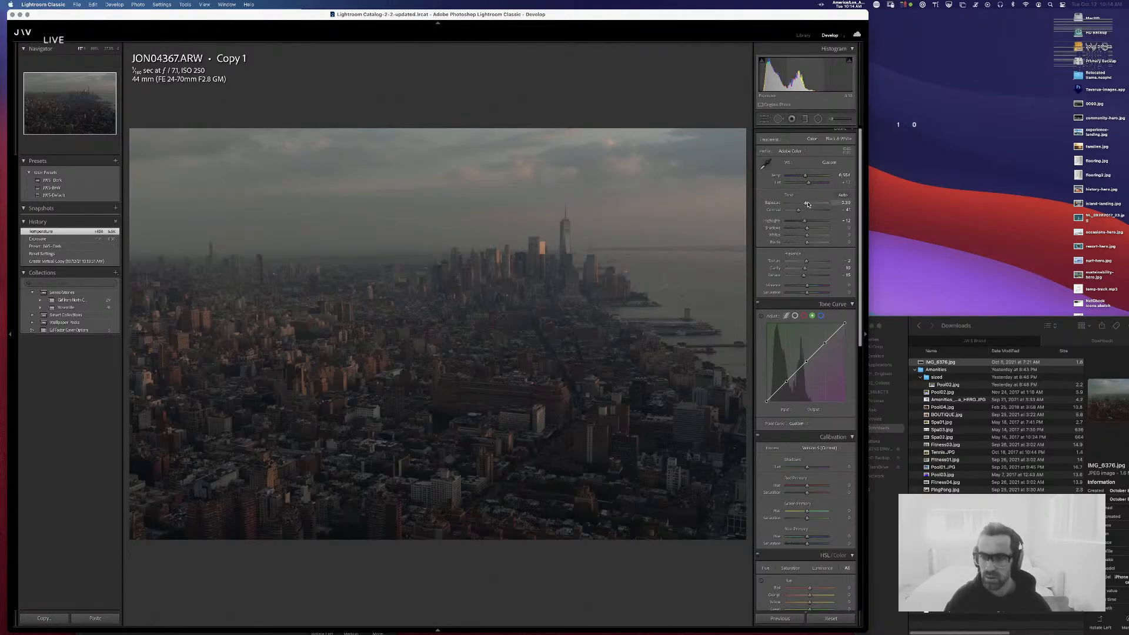
{"action": "left_click_drag", "start_coordinate": [806, 202], "coordinate": [803, 205]}
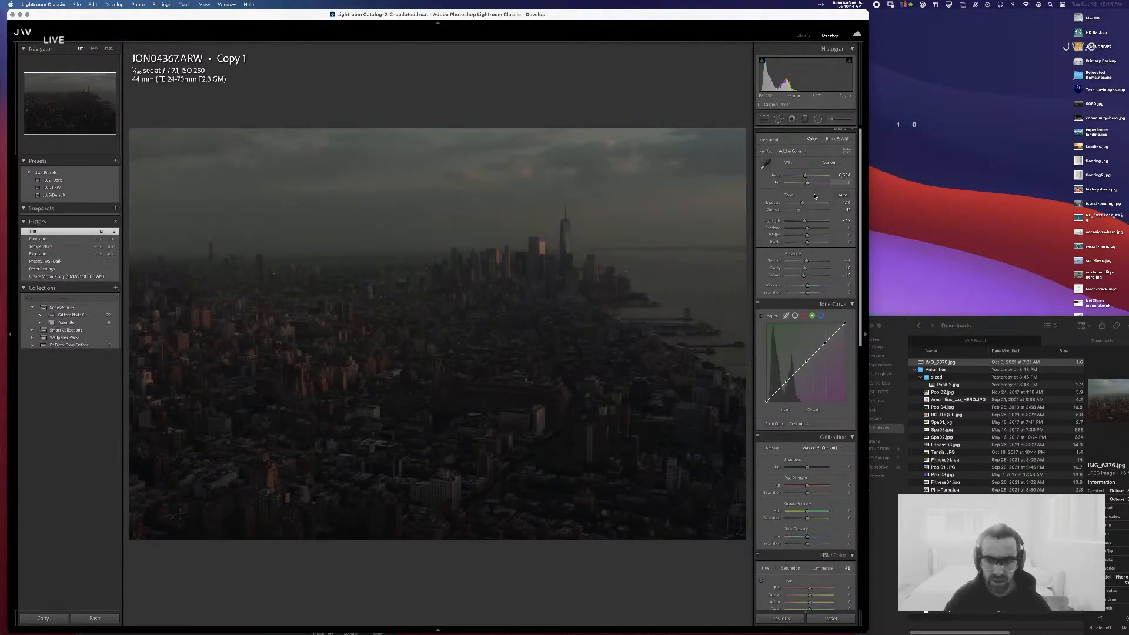
- Raise the skyline copy's whites, shadows and highlights, lower its blacks, and adjust the lights and highlights of the parametric tone curve
{"action": "left_click_drag", "start_coordinate": [807, 235], "coordinate": [813, 235]}
{"action": "mouse_move", "coordinate": [806, 228]}
{"action": "left_mouse_down"}
{"action": "mouse_move", "coordinate": [801, 243]}
{"action": "mouse_move", "coordinate": [823, 222]}
{"action": "mouse_move", "coordinate": [814, 221]}
{"action": "left_mouse_up"}
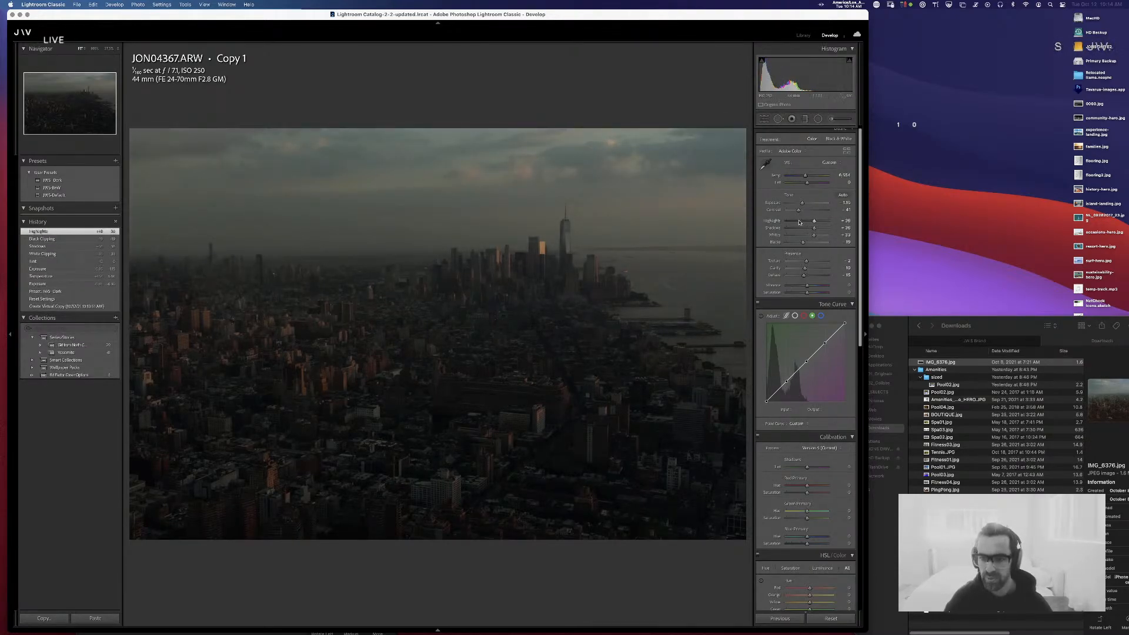
{"action": "left_click", "coordinate": [786, 316]}
{"action": "left_click_drag", "start_coordinate": [807, 368], "coordinate": [828, 346]}
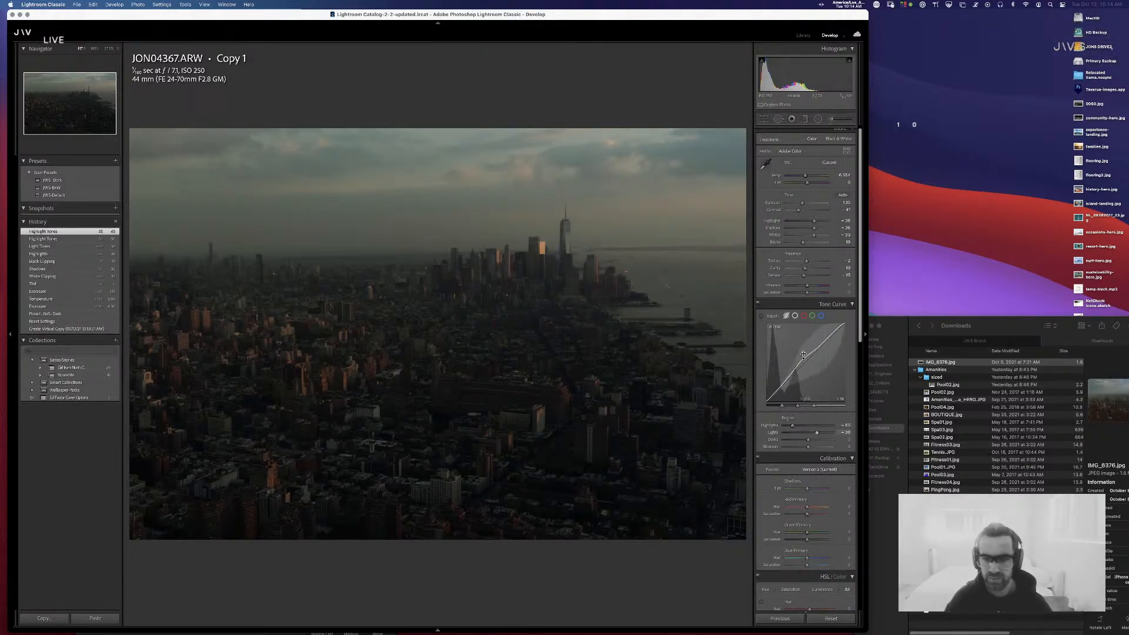
- Lower the tone curve's darks and raise its shadows, then raise the exposure and adjust the basic shadows and blacks
{"action": "left_click_drag", "start_coordinate": [785, 378], "coordinate": [785, 380]}
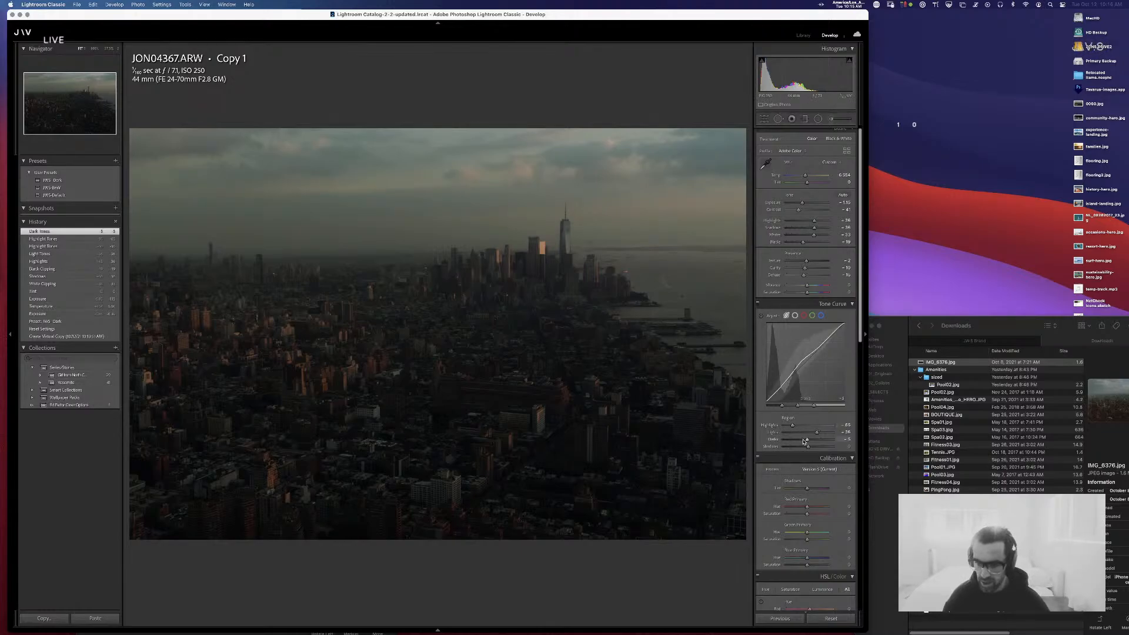
{"action": "mouse_move", "coordinate": [807, 439]}
{"action": "left_mouse_down"}
{"action": "mouse_move", "coordinate": [827, 448]}
{"action": "mouse_move", "coordinate": [812, 451]}
{"action": "left_mouse_up"}
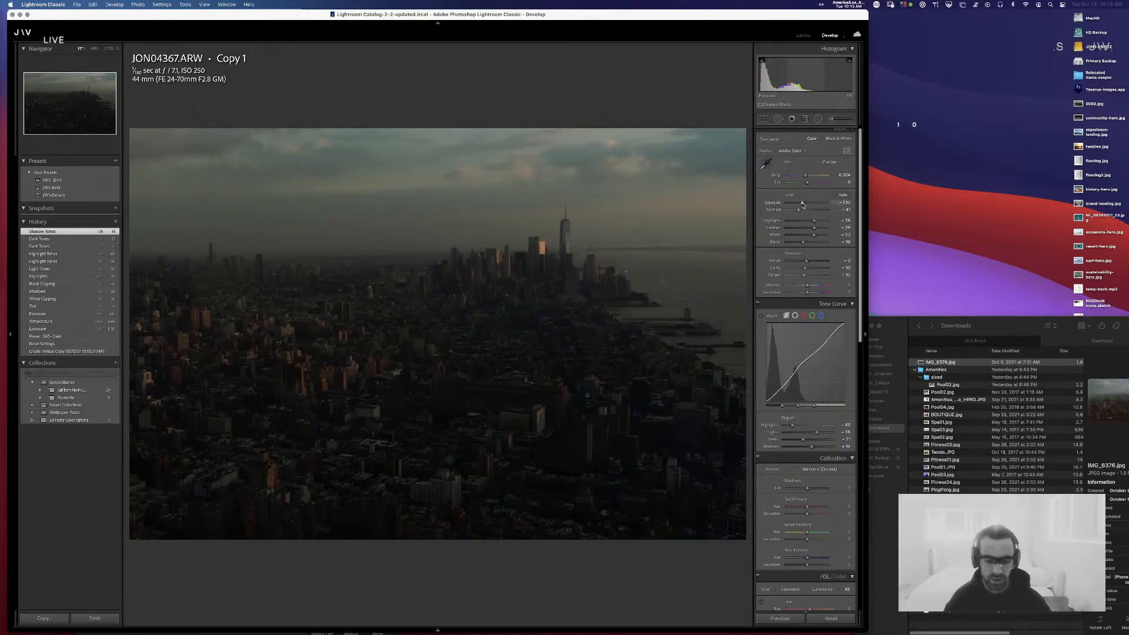
{"action": "left_click_drag", "start_coordinate": [803, 204], "coordinate": [805, 204]}
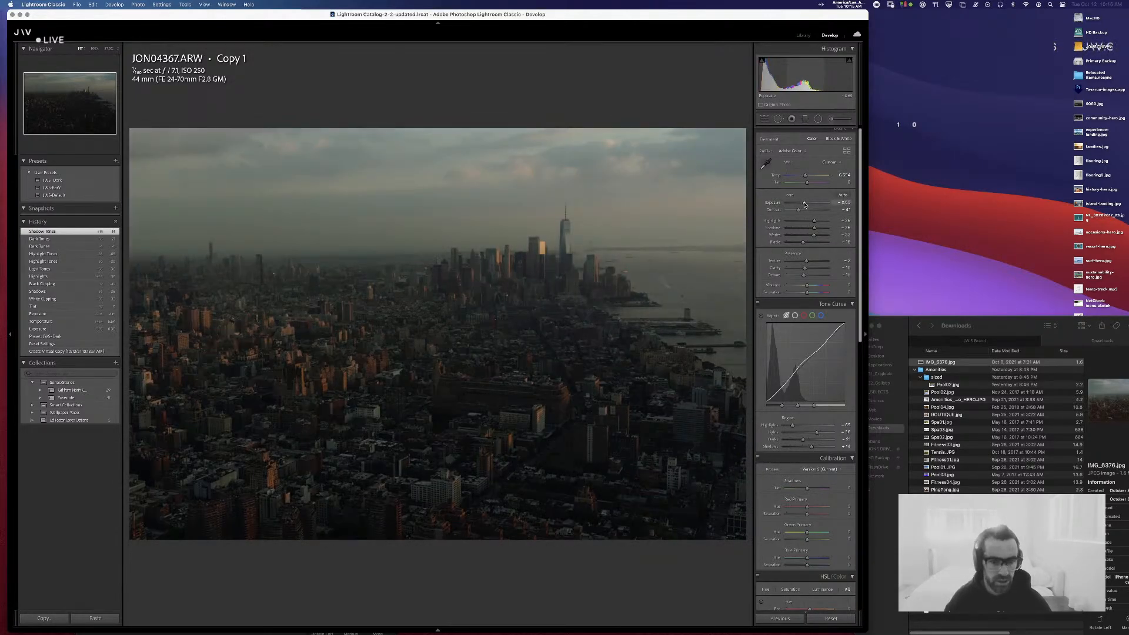
{"action": "mouse_move", "coordinate": [802, 242]}
{"action": "left_mouse_down"}
{"action": "mouse_move", "coordinate": [829, 228]}
{"action": "mouse_move", "coordinate": [798, 231]}
{"action": "left_mouse_up"}
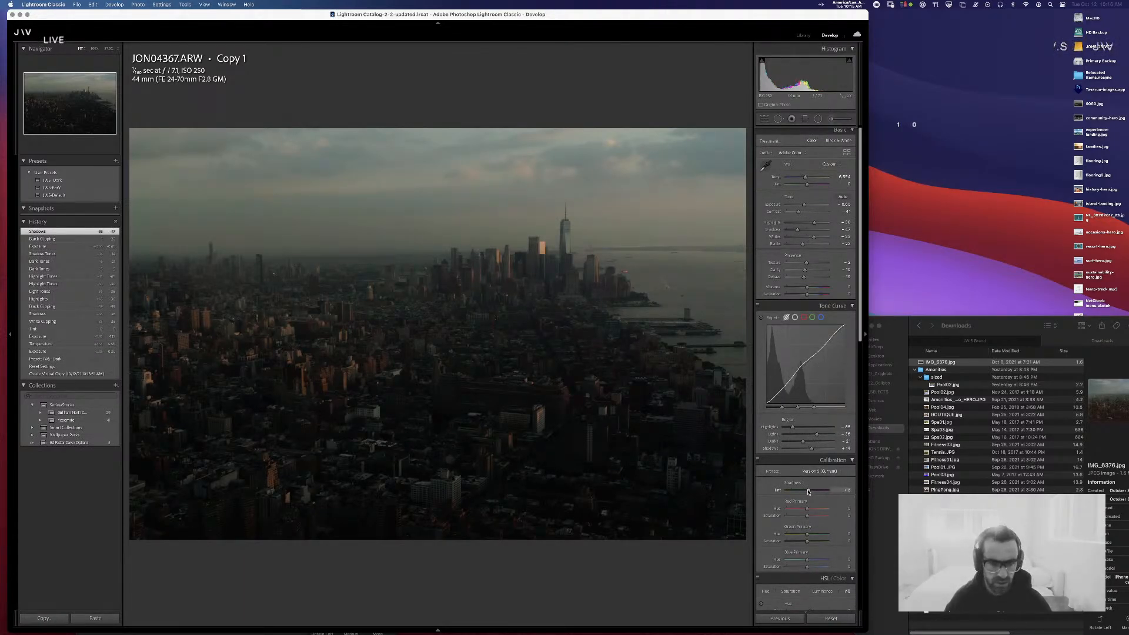
- Shift the calibration shadow tint slightly toward magenta, and try raising the red primary hue before resetting it
{"action": "mouse_move", "coordinate": [808, 491]}
{"action": "left_mouse_down"}
{"action": "mouse_move", "coordinate": [820, 509]}
{"action": "mouse_move", "coordinate": [799, 510]}
{"action": "mouse_move", "coordinate": [809, 510]}
{"action": "left_mouse_up"}
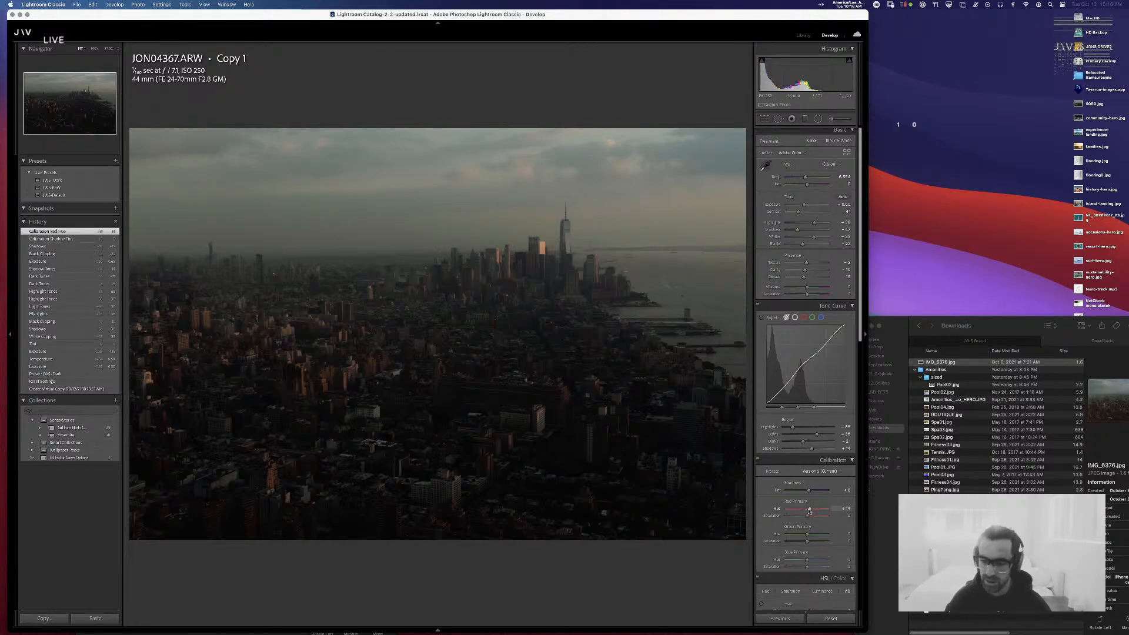
{"action": "double_click", "coordinate": [818, 514]}
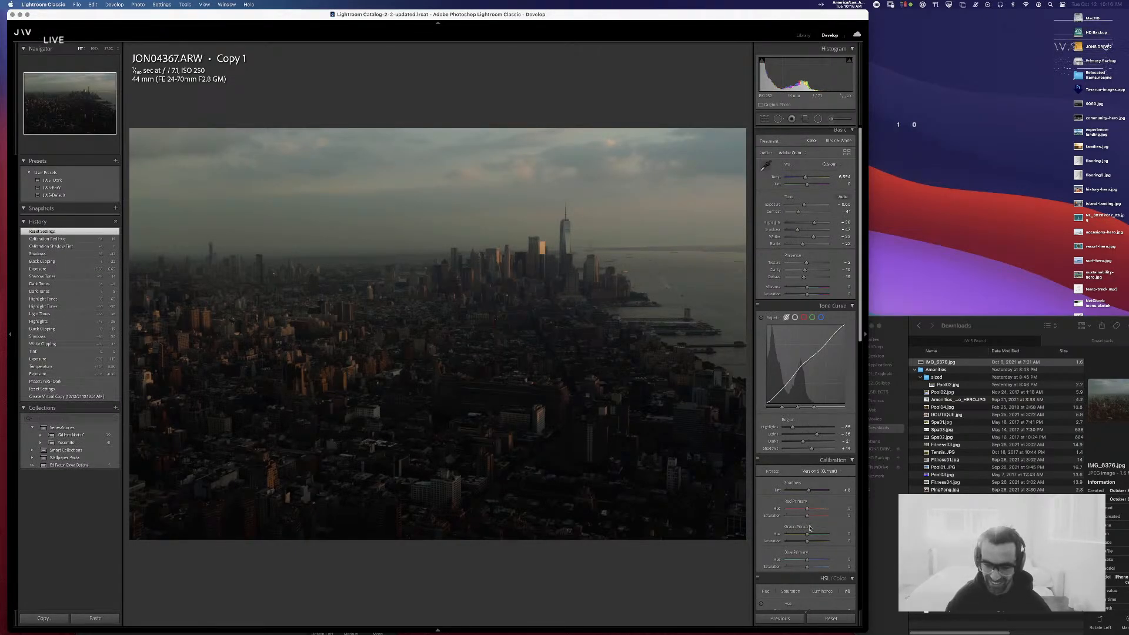
{"action": "key", "text": "super+z"}
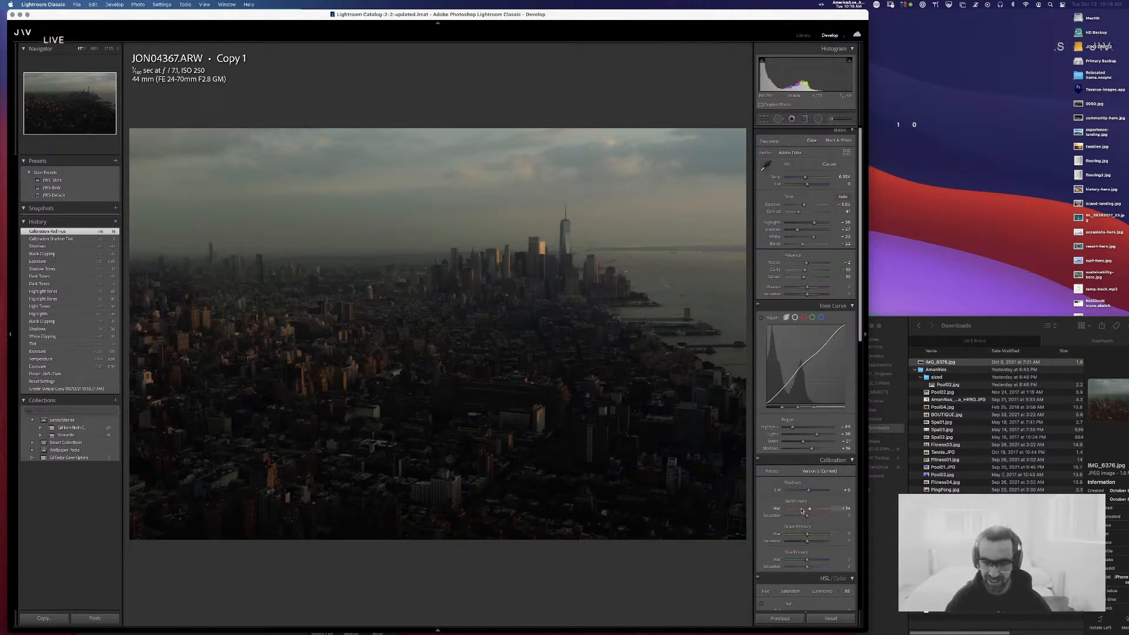
{"action": "double_click", "coordinate": [777, 508]}
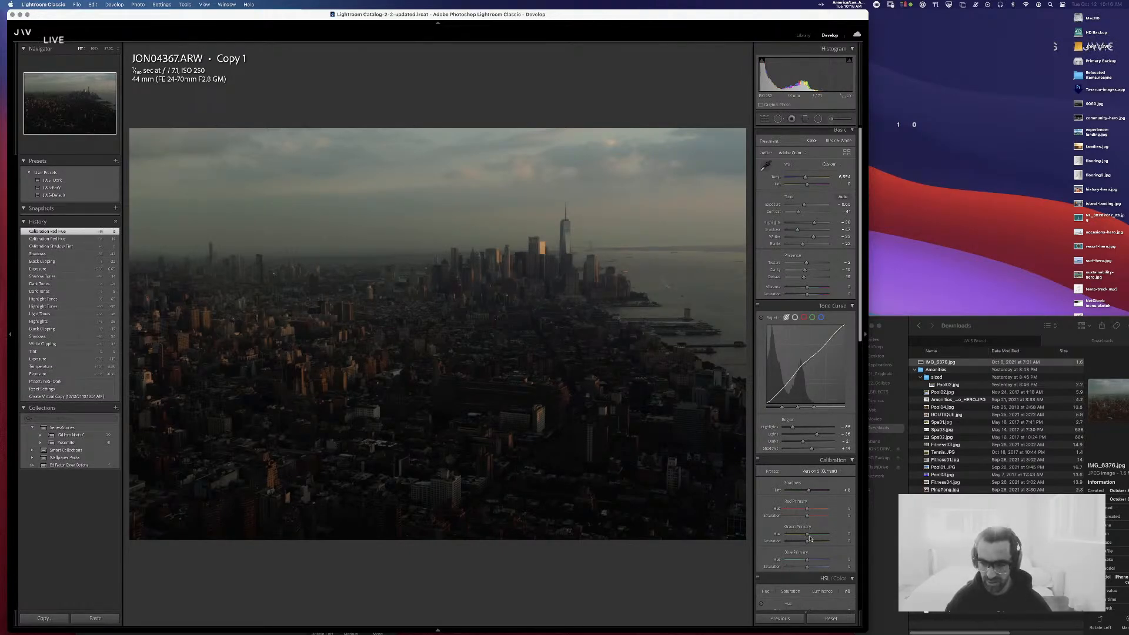
- Raise the green primary hue and lower the blue and red primary hues in the calibration settings
{"action": "left_click_drag", "start_coordinate": [783, 534], "coordinate": [806, 562]}
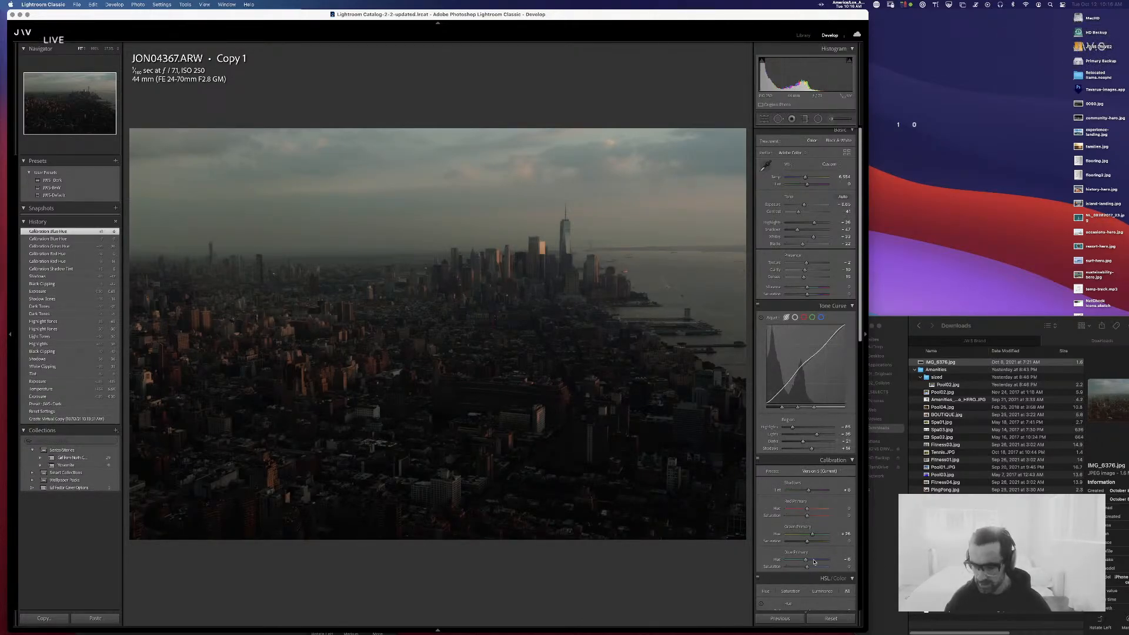
{"action": "scroll", "coordinate": [814, 546], "scroll_direction": "down", "scroll_amount": 2}
{"action": "scroll", "coordinate": [814, 546], "scroll_direction": "up", "scroll_amount": 2}
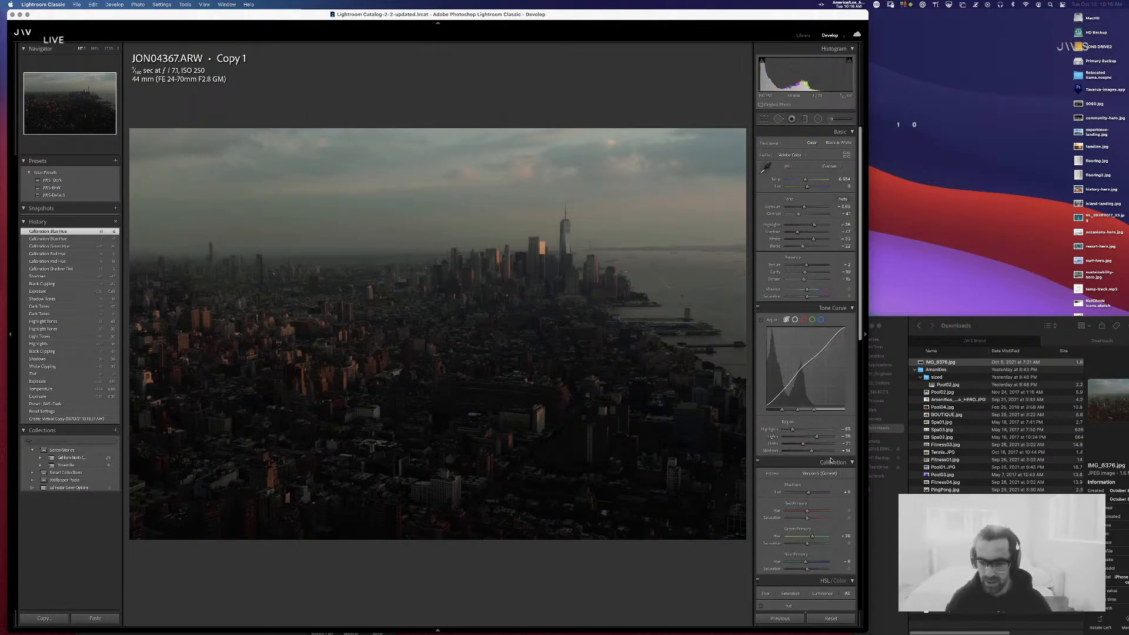
{"action": "left_click_drag", "start_coordinate": [821, 512], "coordinate": [804, 515]}
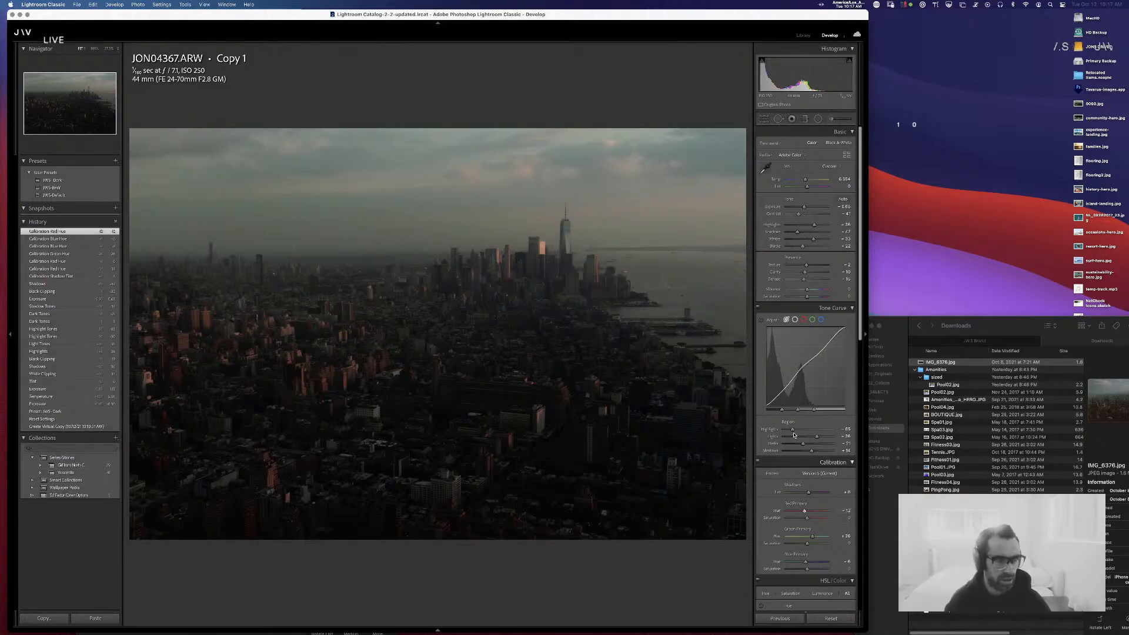
- Switch color grading to the three-wheel view, nudge the midtone luminance and raise the shadow and highlight luminance
{"action": "scroll", "coordinate": [812, 434], "scroll_direction": "down", "scroll_amount": 5}
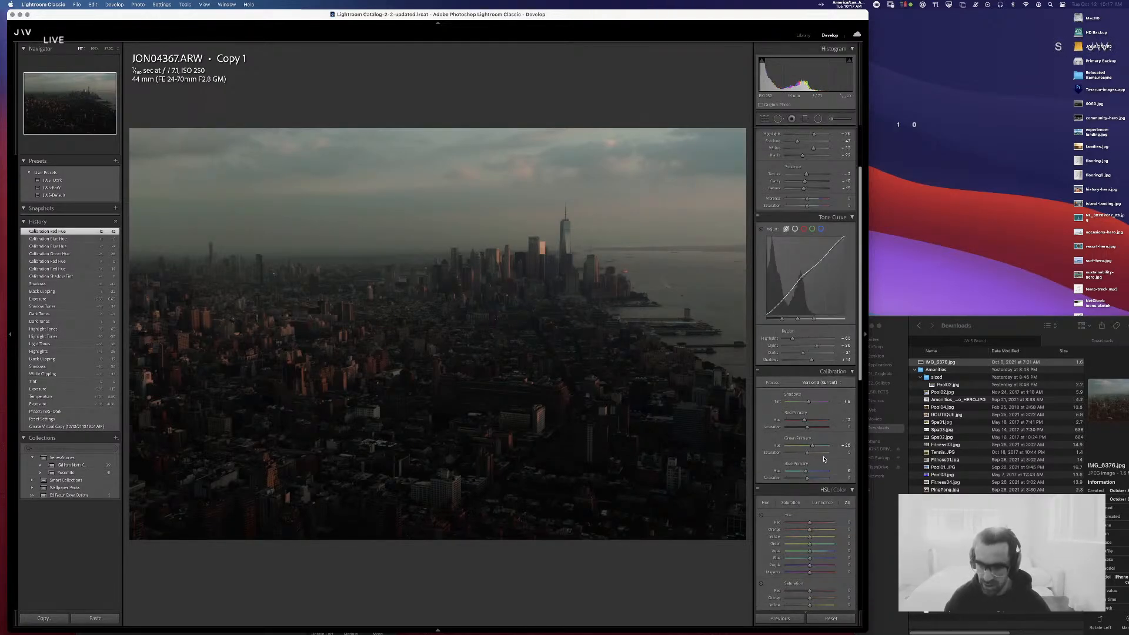
{"action": "scroll", "coordinate": [825, 461], "scroll_direction": "down", "scroll_amount": 8}
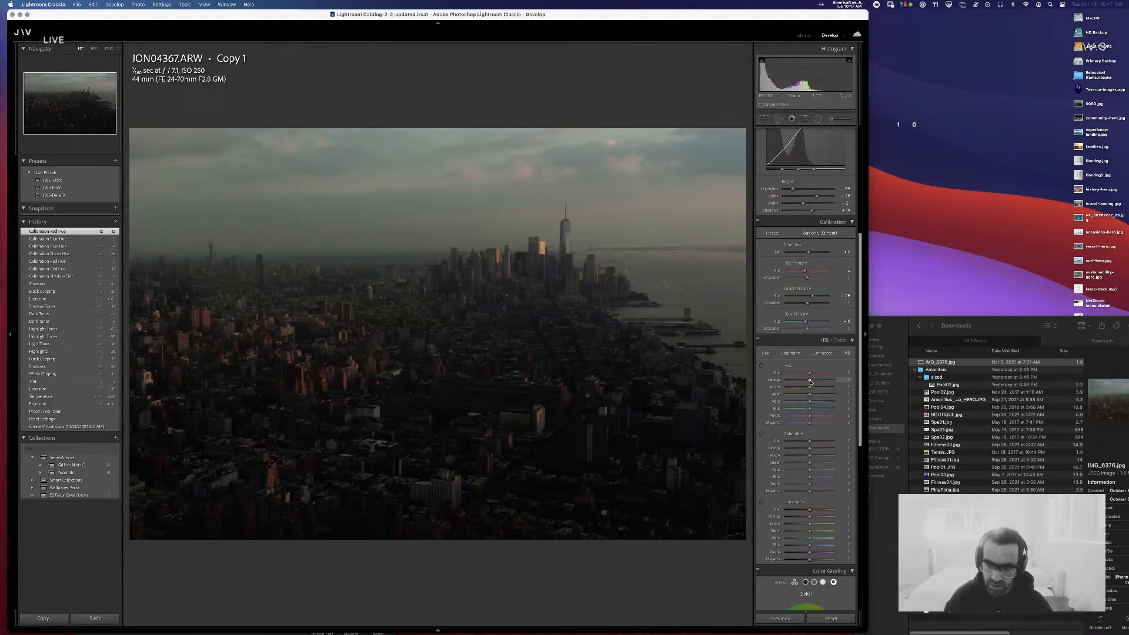
{"action": "scroll", "coordinate": [813, 387], "scroll_direction": "up", "scroll_amount": 10}
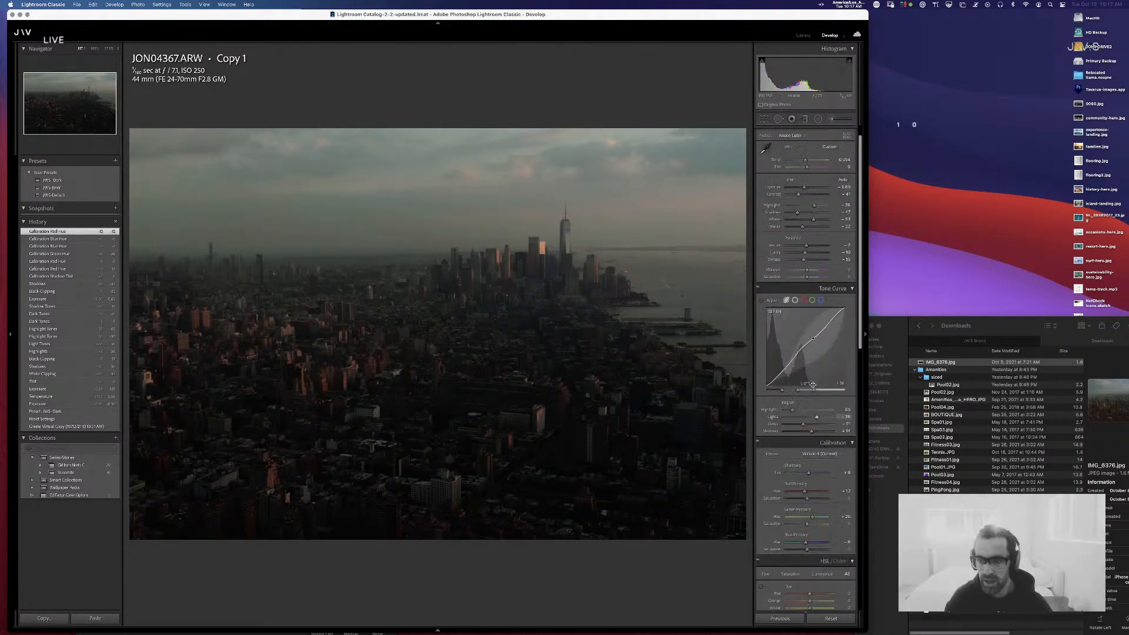
{"action": "scroll", "coordinate": [813, 386], "scroll_direction": "down", "scroll_amount": 20}
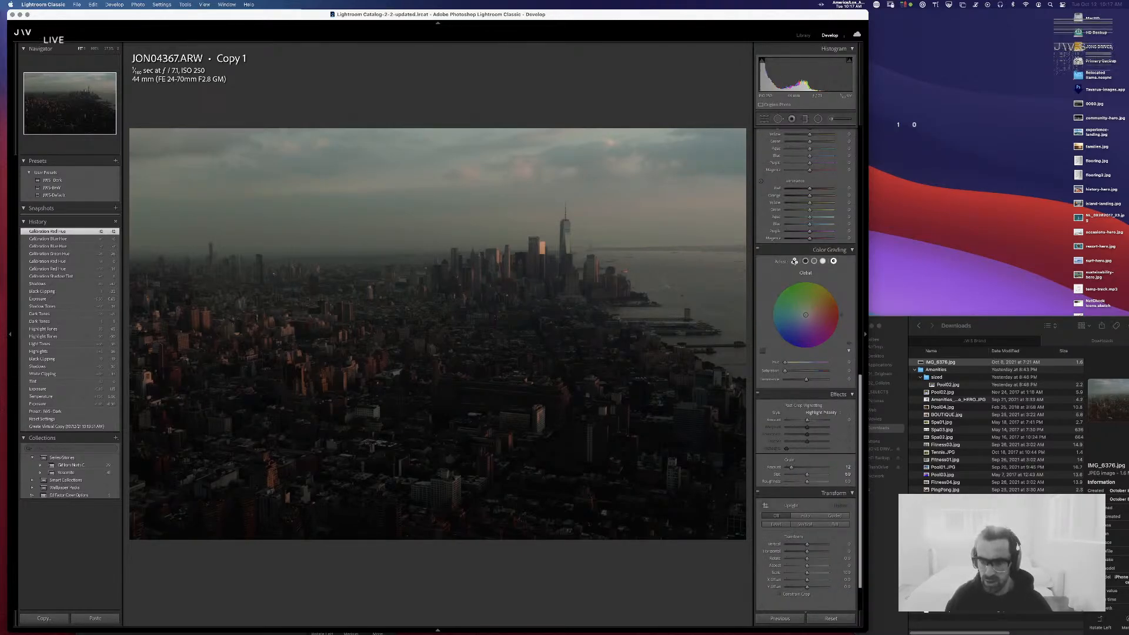
{"action": "left_click", "coordinate": [795, 260]}
{"action": "left_click_drag", "start_coordinate": [805, 327], "coordinate": [808, 328]}
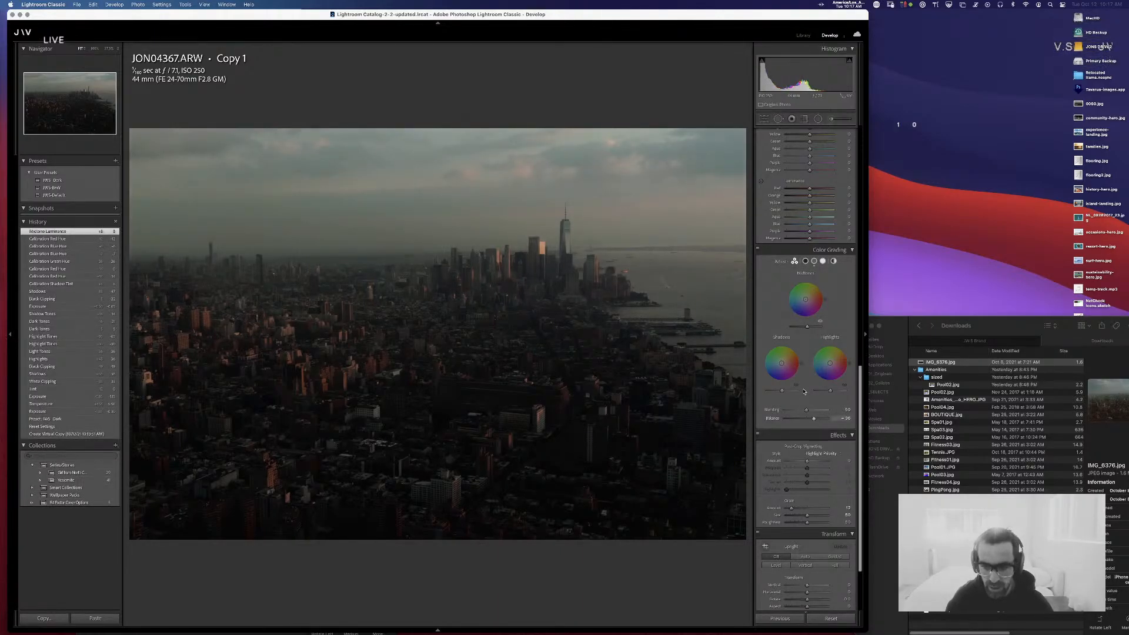
{"action": "left_click_drag", "start_coordinate": [781, 390], "coordinate": [838, 393]}
{"action": "scroll", "coordinate": [838, 394], "scroll_direction": "down", "scroll_amount": 2}
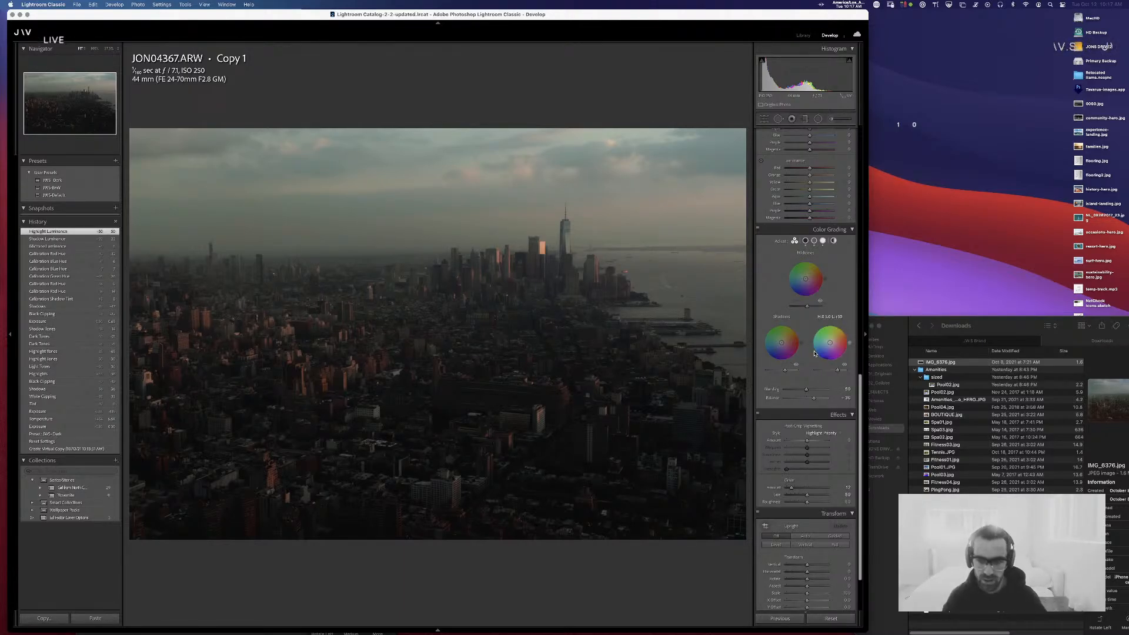
- Review the skyline copy's HSL, calibration, tone curve and basic settings
{"action": "scroll", "coordinate": [816, 400], "scroll_direction": "up", "scroll_amount": 3}
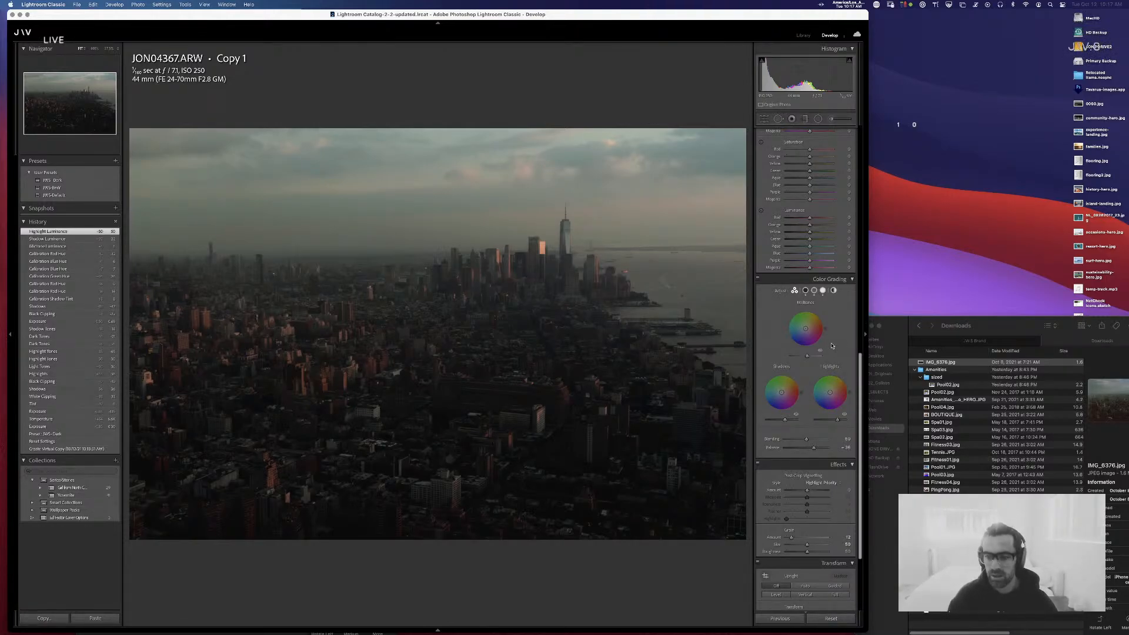
{"action": "scroll", "coordinate": [832, 345], "scroll_direction": "up", "scroll_amount": 5}
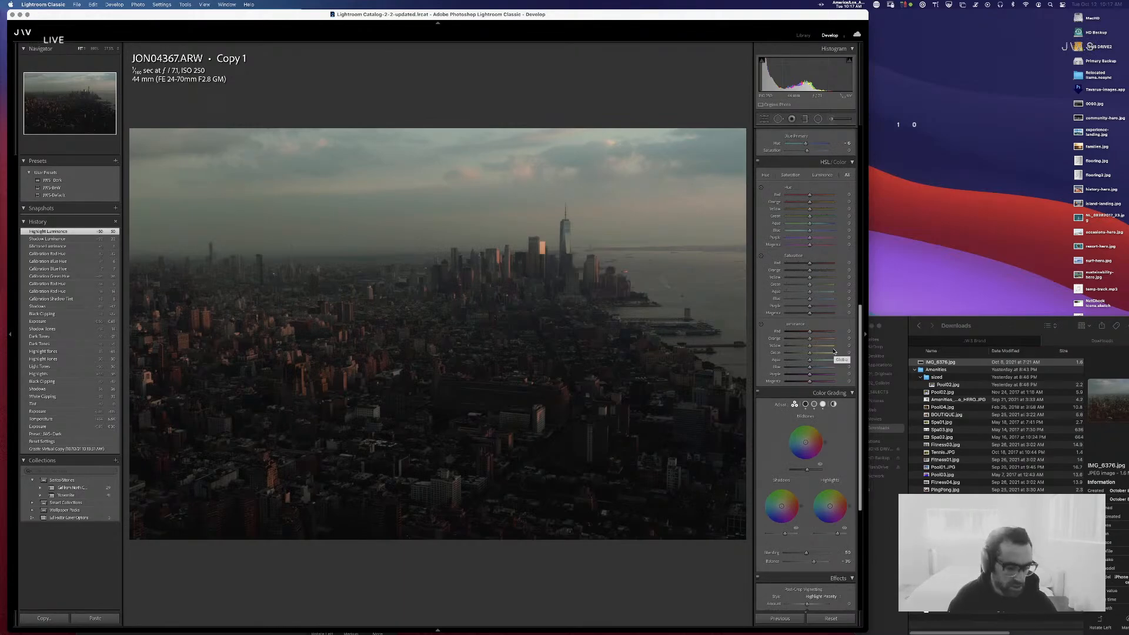
{"action": "scroll", "coordinate": [821, 347], "scroll_direction": "up", "scroll_amount": 12}
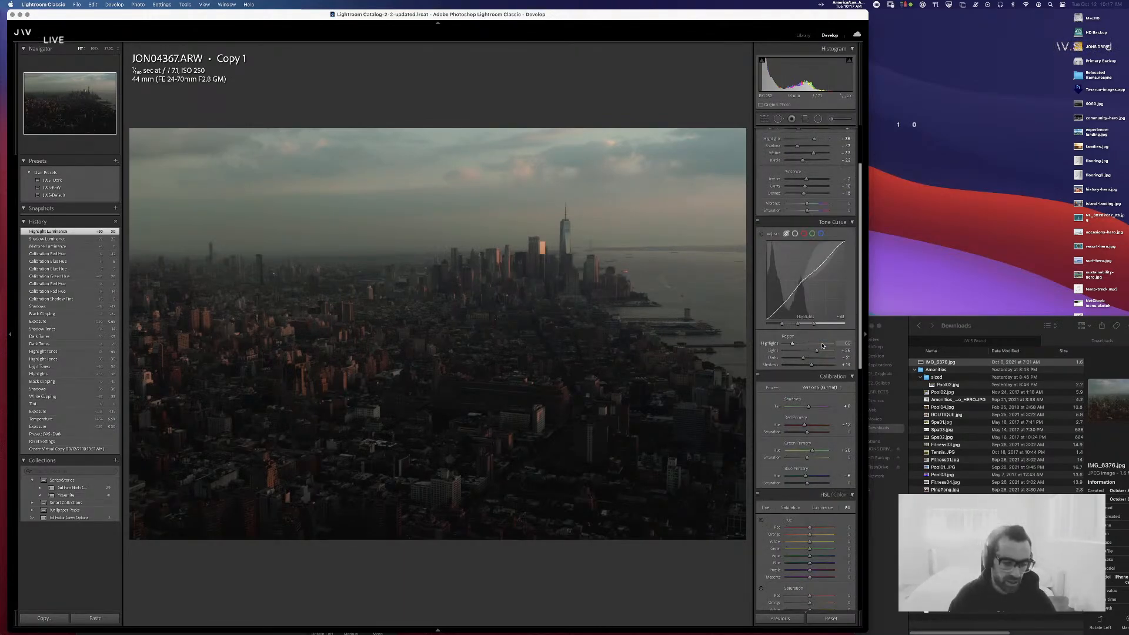
{"action": "scroll", "coordinate": [822, 345], "scroll_direction": "down", "scroll_amount": 1}
{"action": "scroll", "coordinate": [821, 341], "scroll_direction": "up", "scroll_amount": 4}
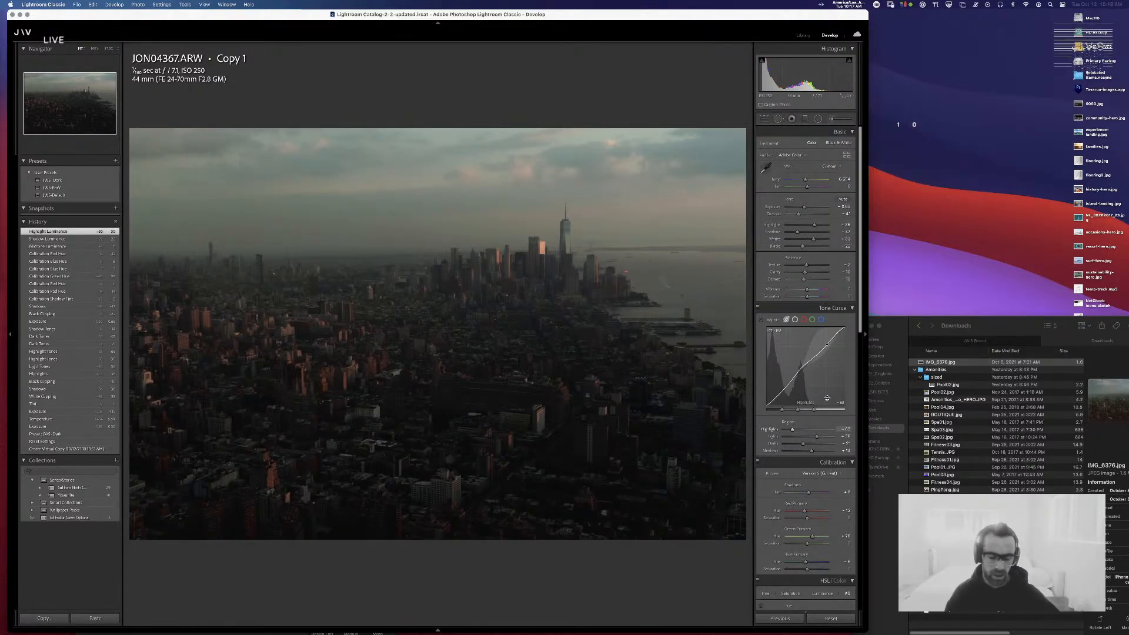
{"action": "scroll", "coordinate": [820, 499], "scroll_direction": "down", "scroll_amount": 5}
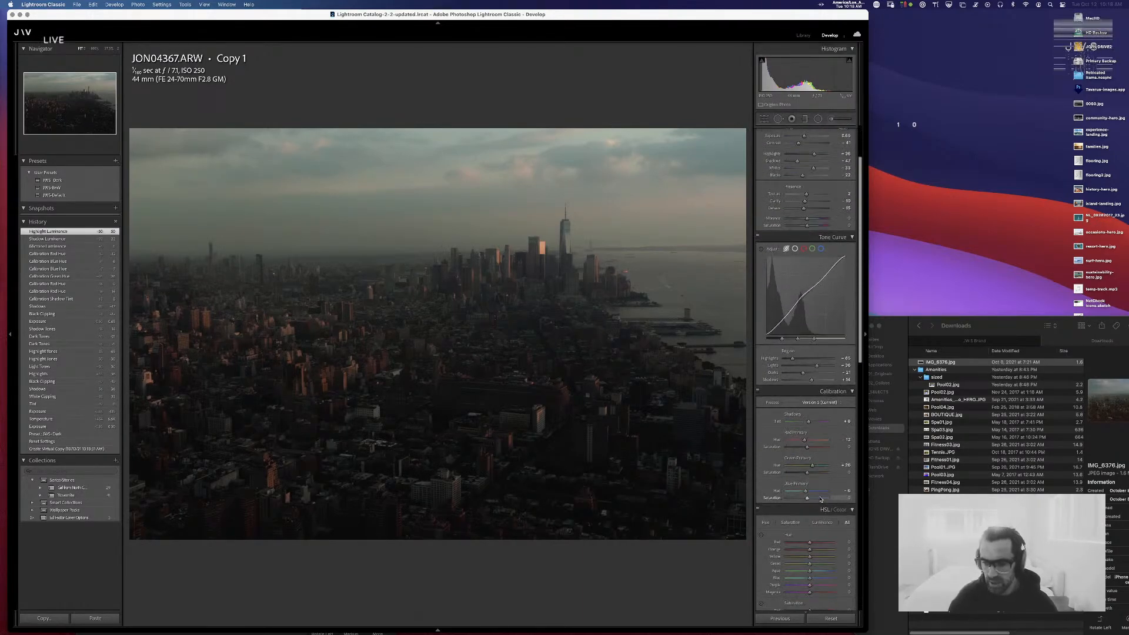
{"action": "scroll", "coordinate": [820, 499], "scroll_direction": "down", "scroll_amount": 1}
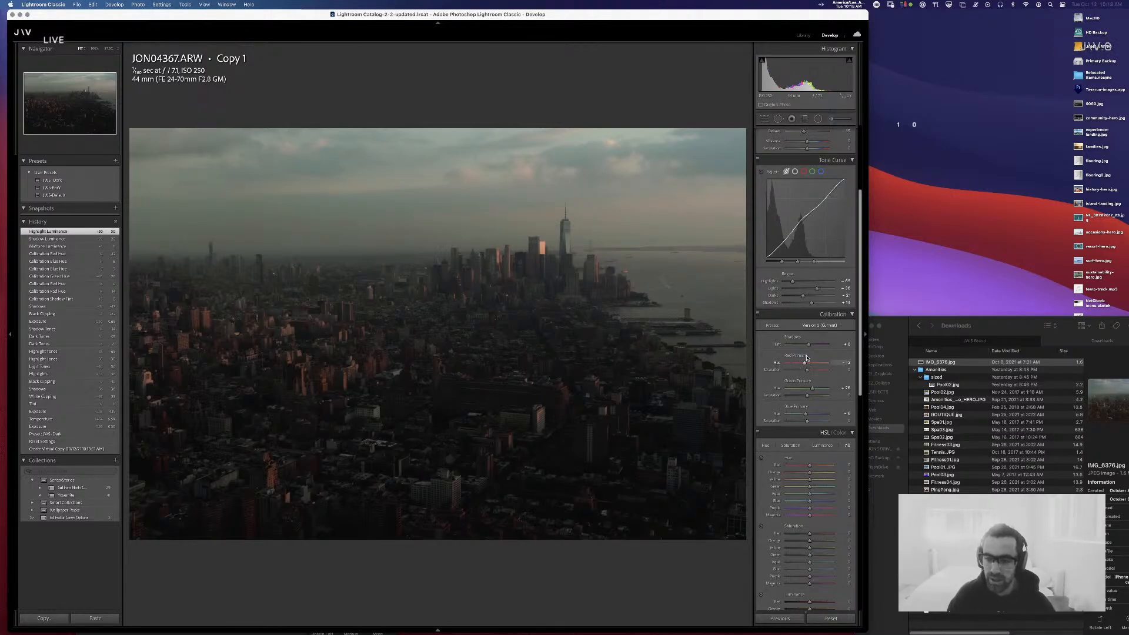
{"action": "scroll", "coordinate": [815, 327], "scroll_direction": "up", "scroll_amount": 3}
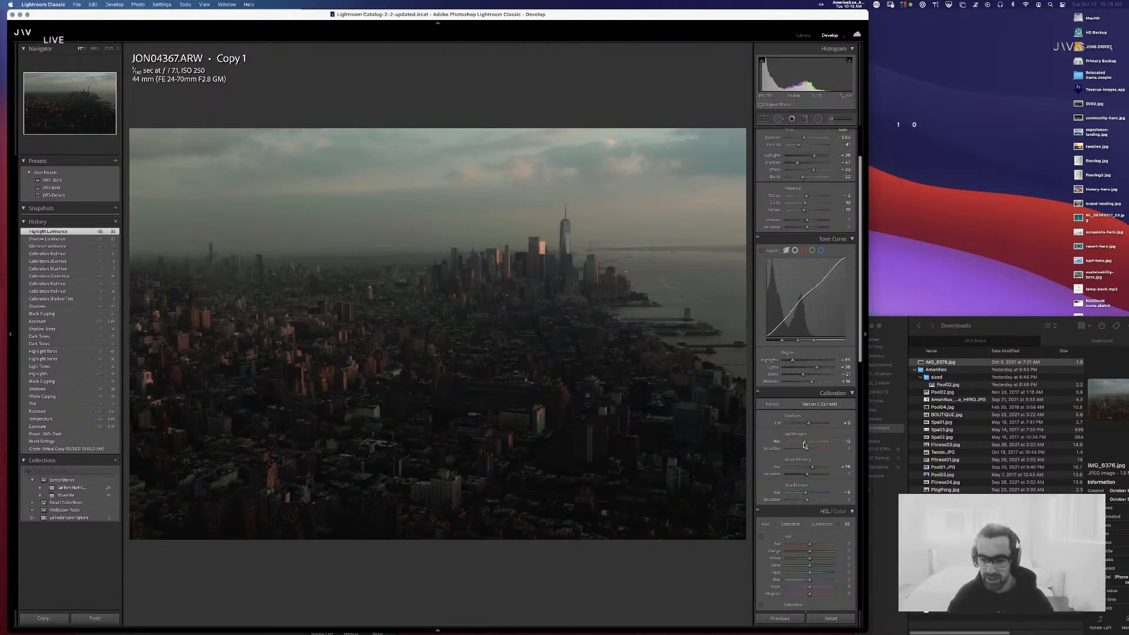
- Raise the orange, yellow and blue hues and lower the blue luminance in the HSL settings
{"action": "scroll", "coordinate": [810, 444], "scroll_direction": "down", "scroll_amount": 4}
{"action": "mouse_move", "coordinate": [810, 444]}
{"action": "left_mouse_down"}
{"action": "mouse_move", "coordinate": [824, 443]}
{"action": "mouse_move", "coordinate": [806, 450]}
{"action": "mouse_move", "coordinate": [819, 452]}
{"action": "left_mouse_up"}
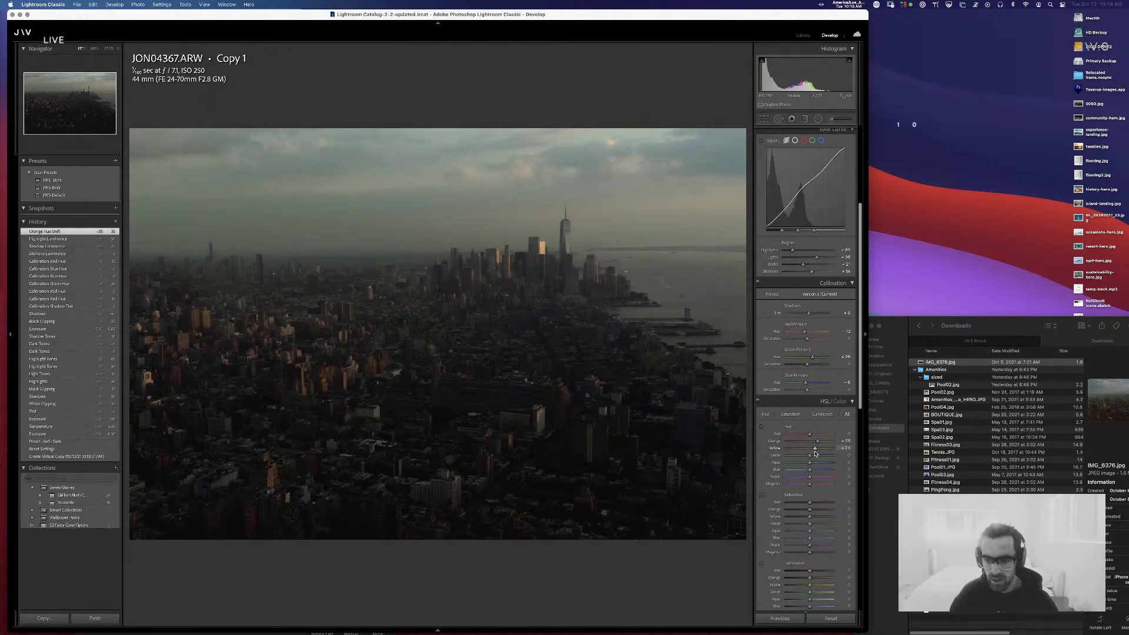
{"action": "scroll", "coordinate": [818, 462], "scroll_direction": "down", "scroll_amount": 5}
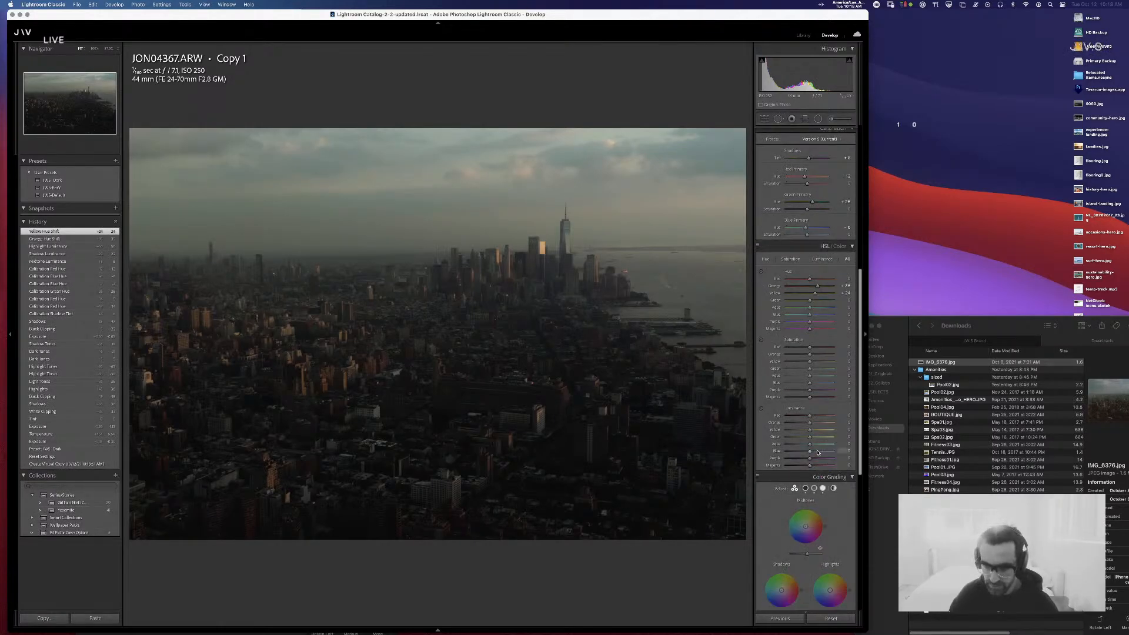
{"action": "left_click_drag", "start_coordinate": [813, 454], "coordinate": [816, 452]}
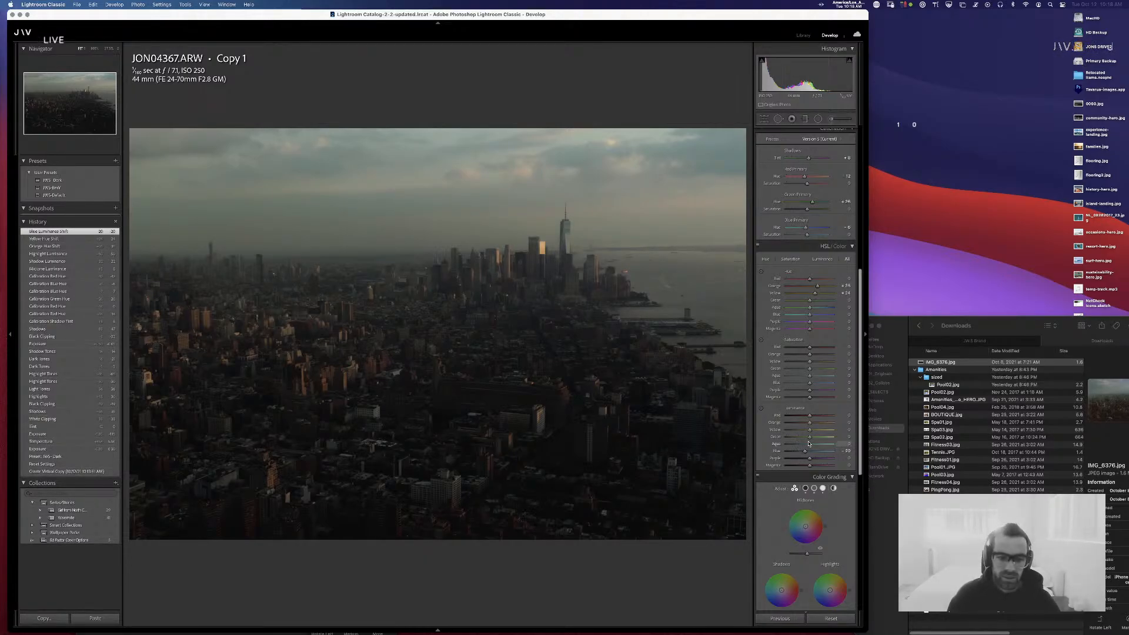
{"action": "scroll", "coordinate": [808, 443], "scroll_direction": "up", "scroll_amount": 1}
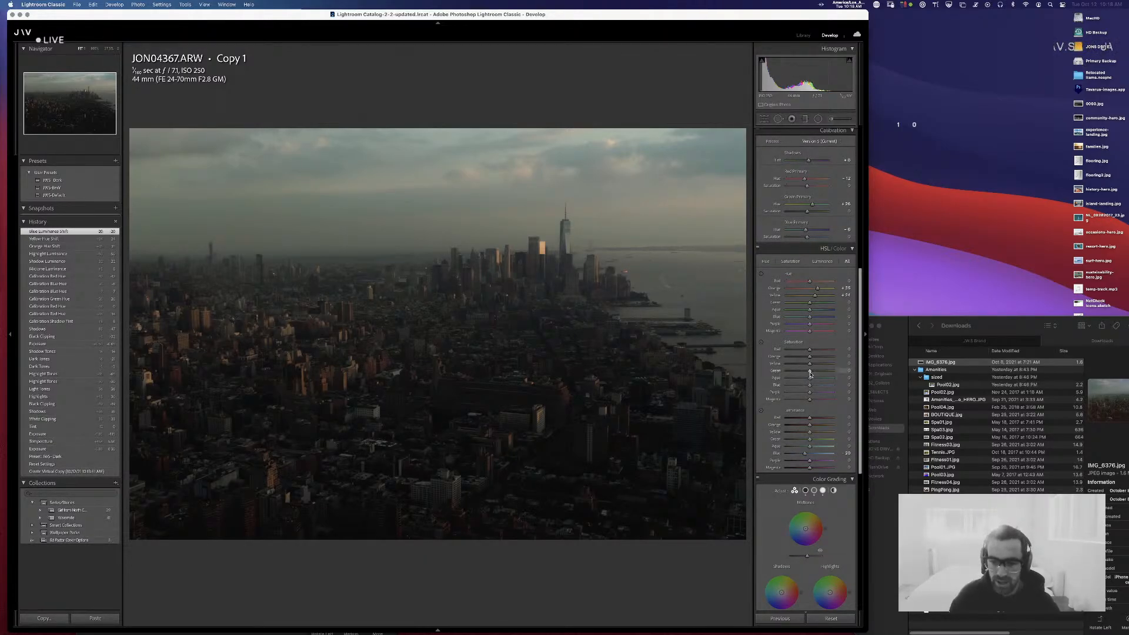
{"action": "key", "text": "super+z"}
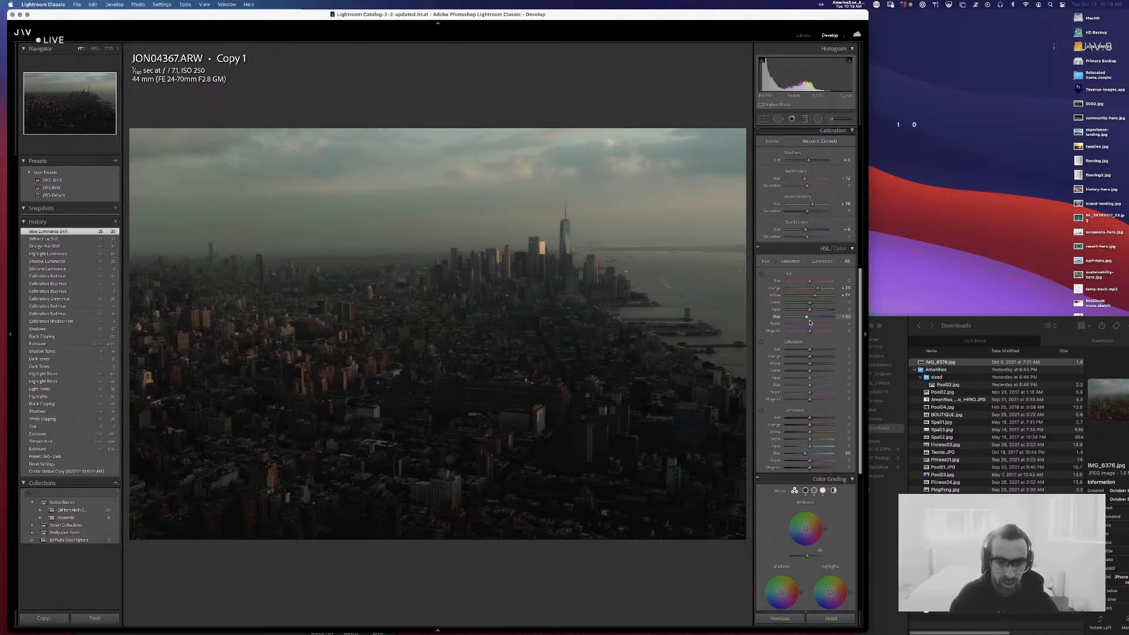
{"action": "left_click_drag", "start_coordinate": [810, 323], "coordinate": [814, 322]}
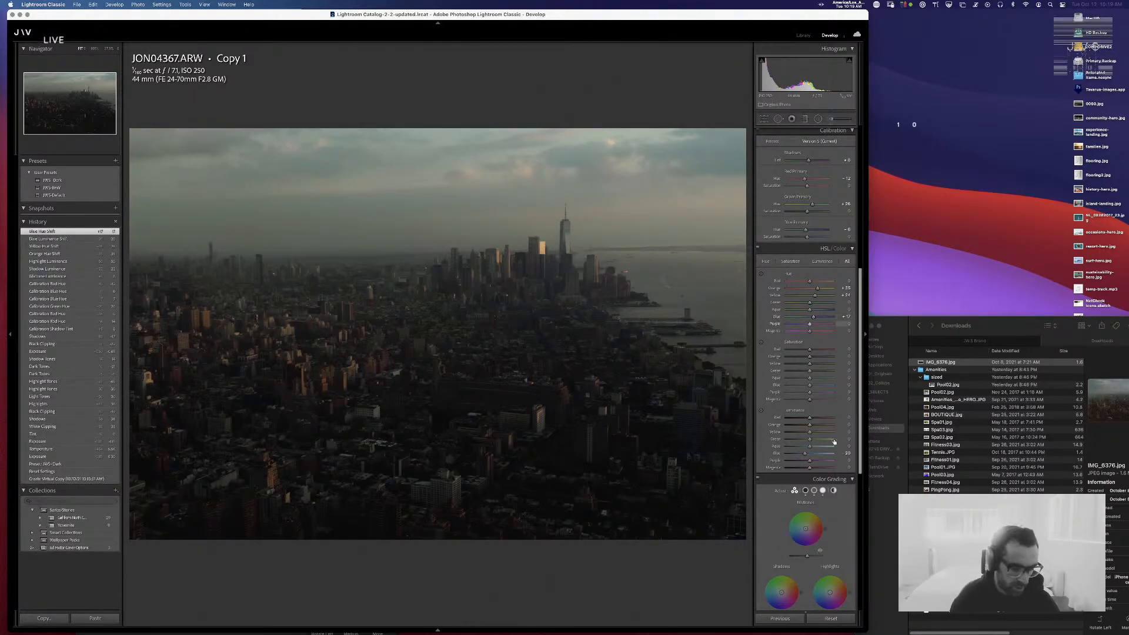
- Tint the midtones toward blue in color grading, then try a tint on the highlights and undo it
{"action": "scroll", "coordinate": [828, 490], "scroll_direction": "down", "scroll_amount": 5}
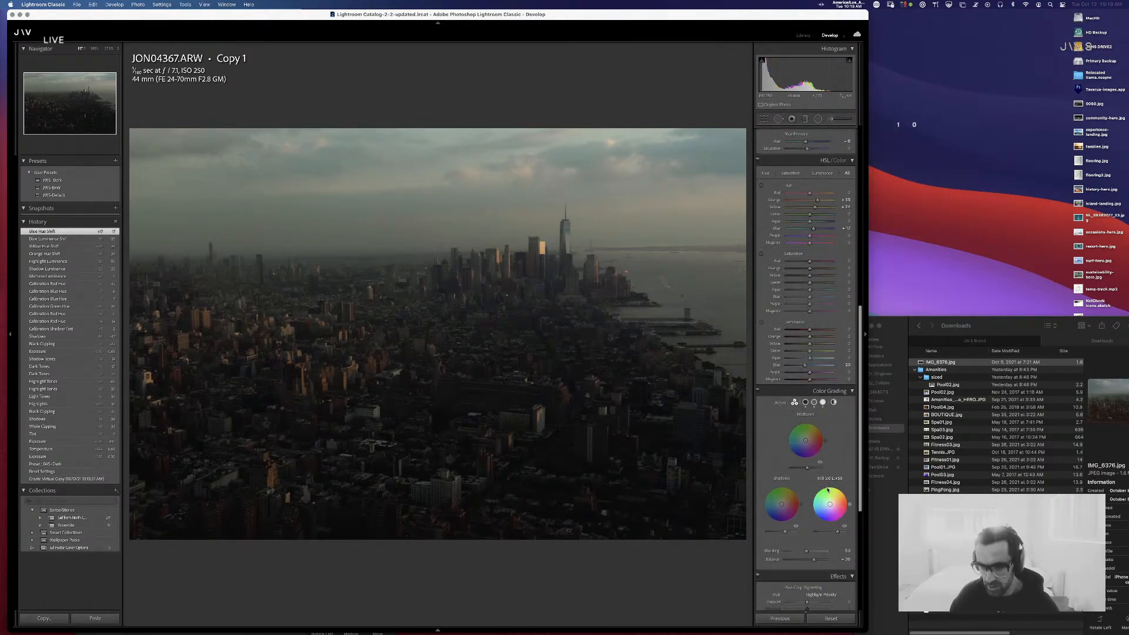
{"action": "left_click_drag", "start_coordinate": [812, 423], "coordinate": [807, 437]}
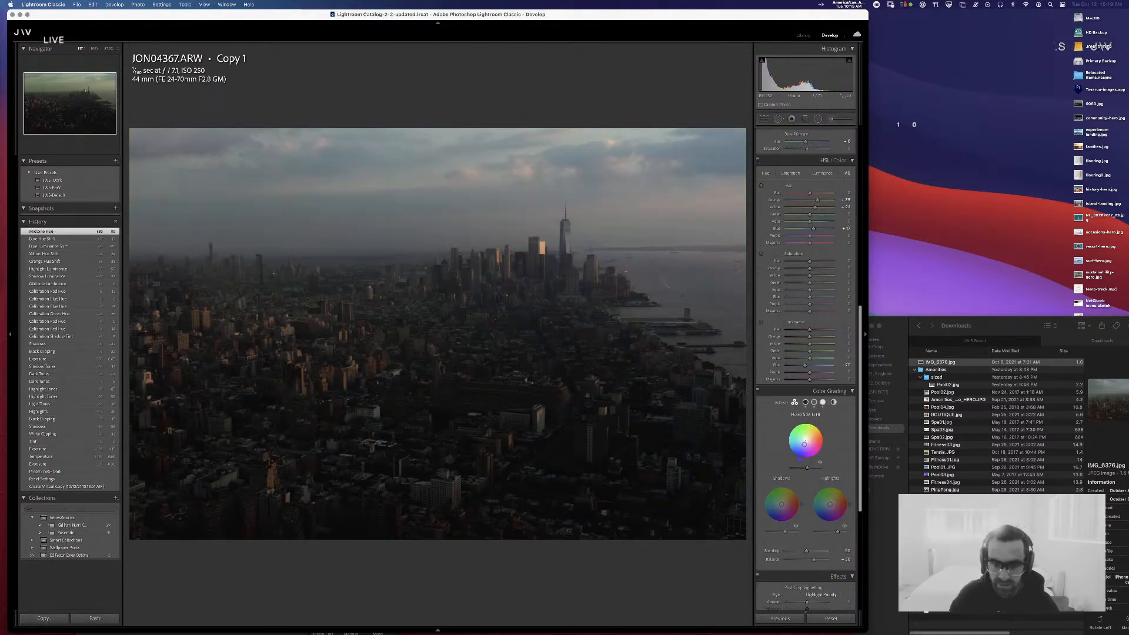
{"action": "left_click_drag", "start_coordinate": [798, 458], "coordinate": [798, 458]}
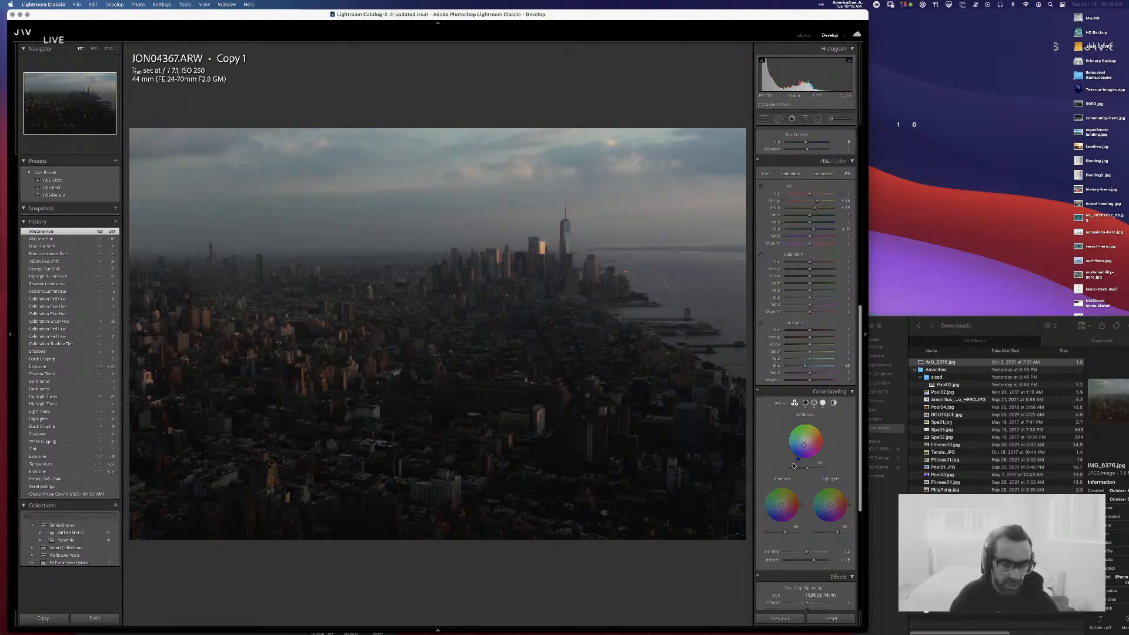
{"action": "left_click_drag", "start_coordinate": [829, 504], "coordinate": [831, 499]}
{"action": "key", "text": "super+z"}
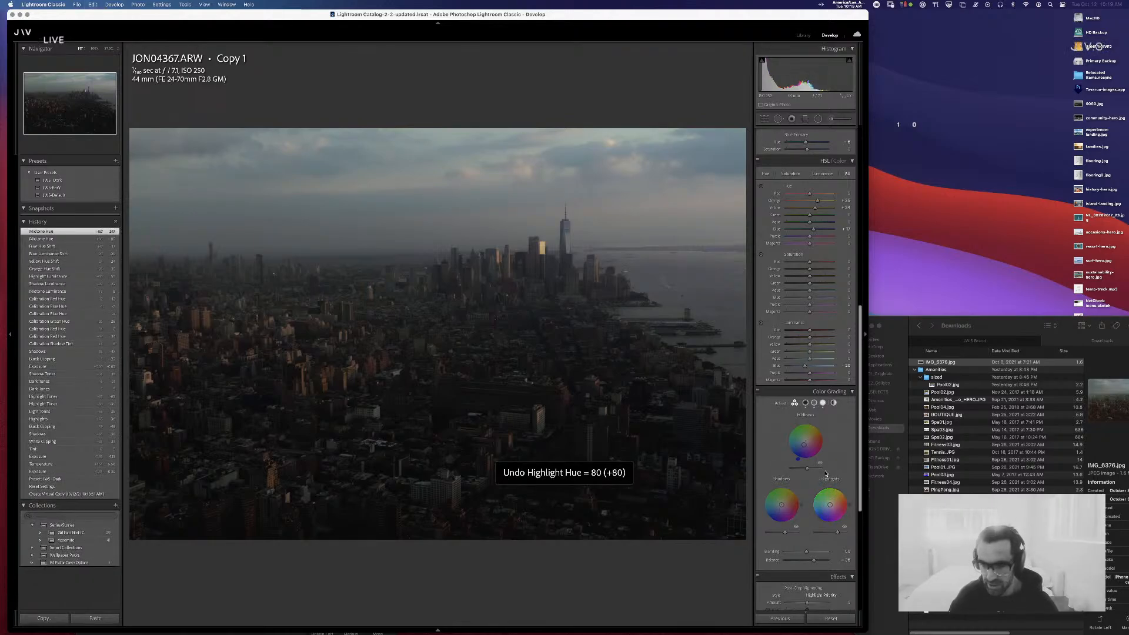
- Nudge the yellow luminance in the HSL settings
{"action": "left_click_drag", "start_coordinate": [814, 348], "coordinate": [813, 346]}
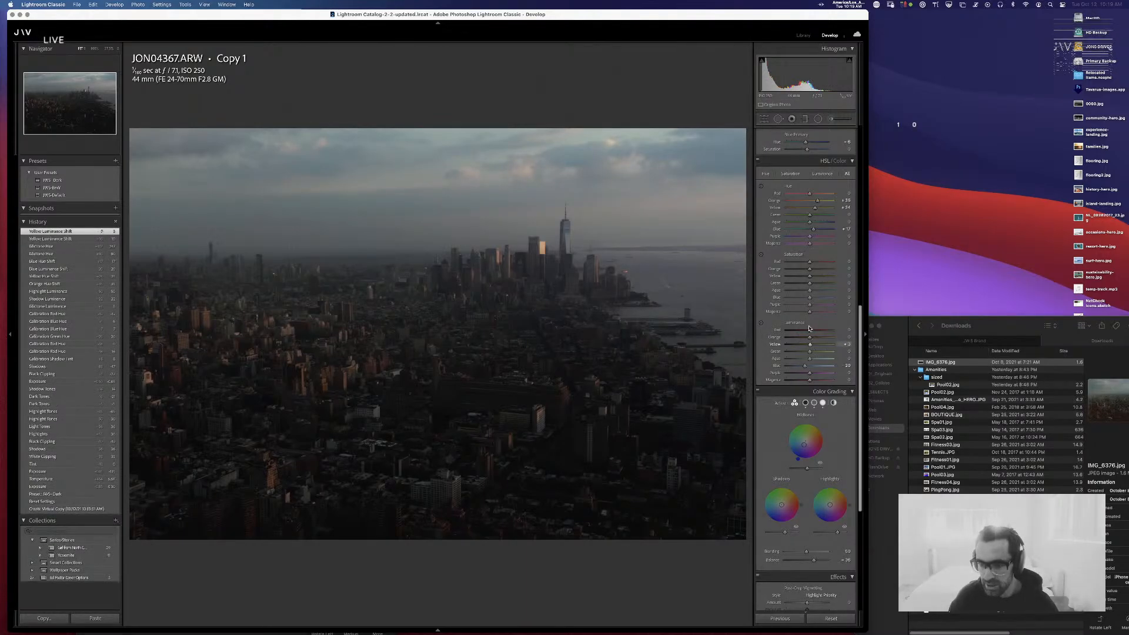
- Try a blue saturation shift in the HSL settings, then undo it
{"action": "mouse_move", "coordinate": [809, 297]}
{"action": "left_mouse_down"}
{"action": "mouse_move", "coordinate": [824, 297]}
{"action": "mouse_move", "coordinate": [789, 304]}
{"action": "left_mouse_up"}
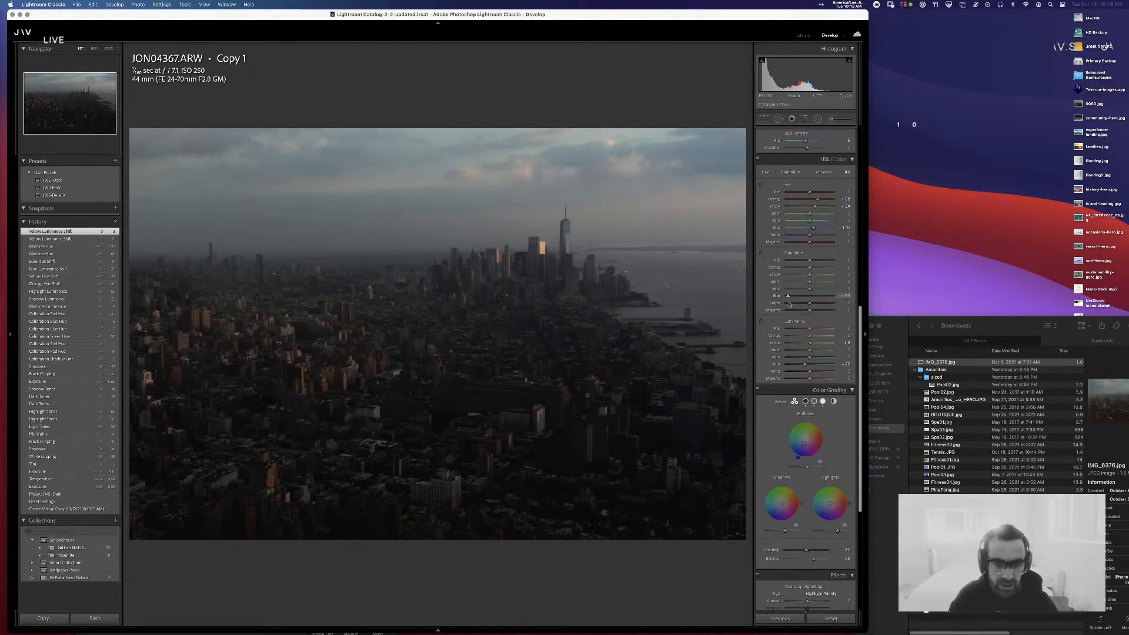
{"action": "key", "text": "super+z"}
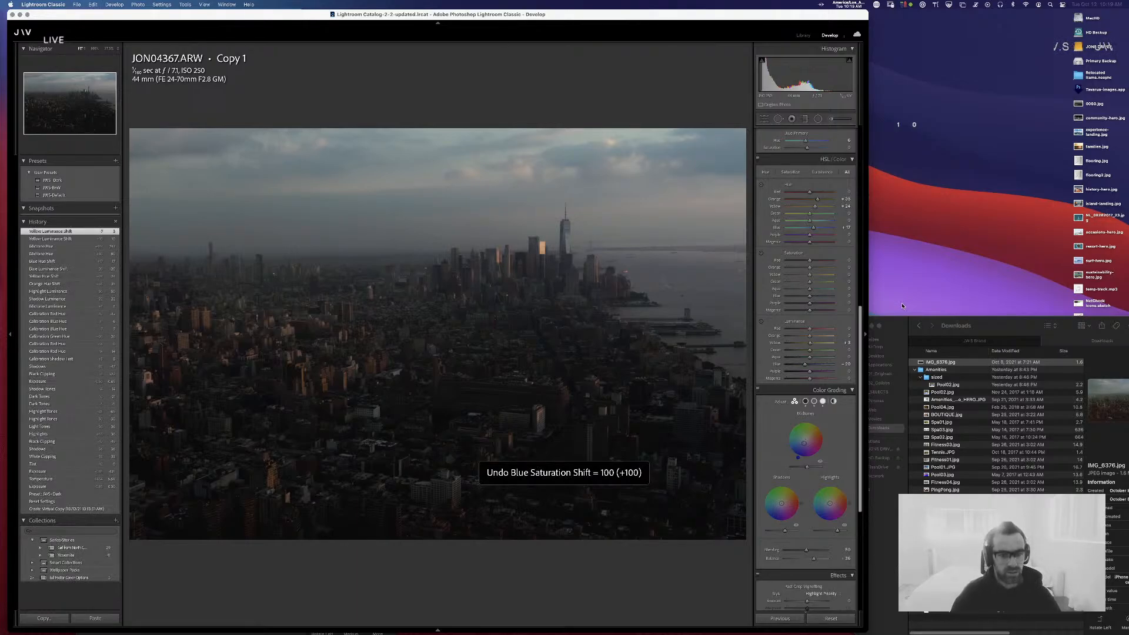
- Warm the white balance temperature, fine-tune the tone curve's shadows, and shift the calibration shadow tint toward green
{"action": "scroll", "coordinate": [805, 235], "scroll_direction": "up", "scroll_amount": 10}
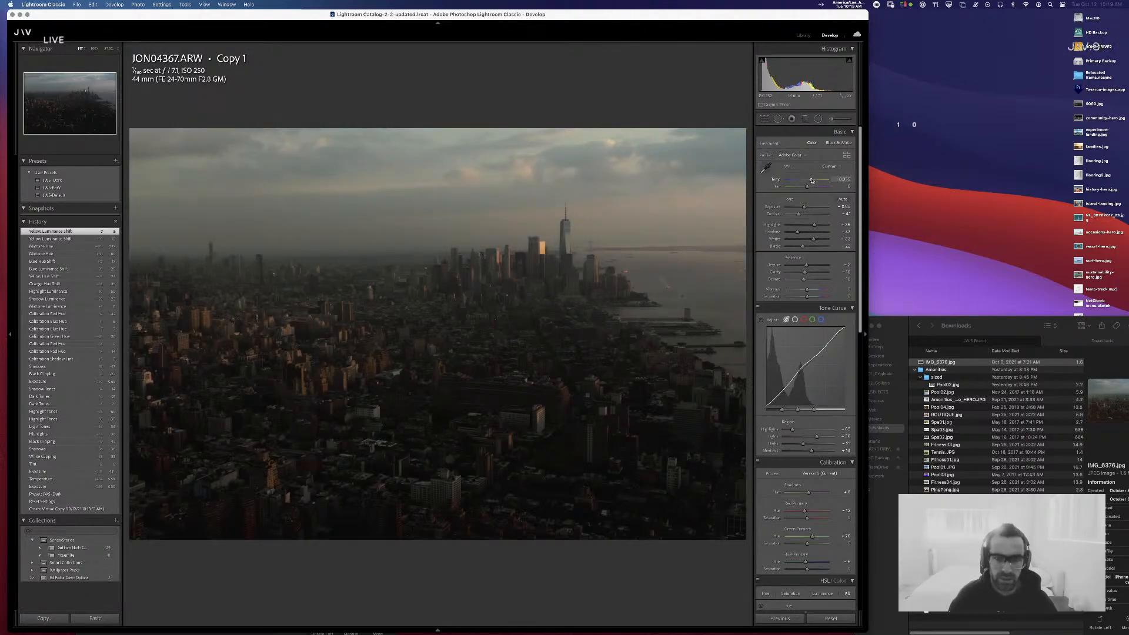
{"action": "left_click", "coordinate": [812, 180]}
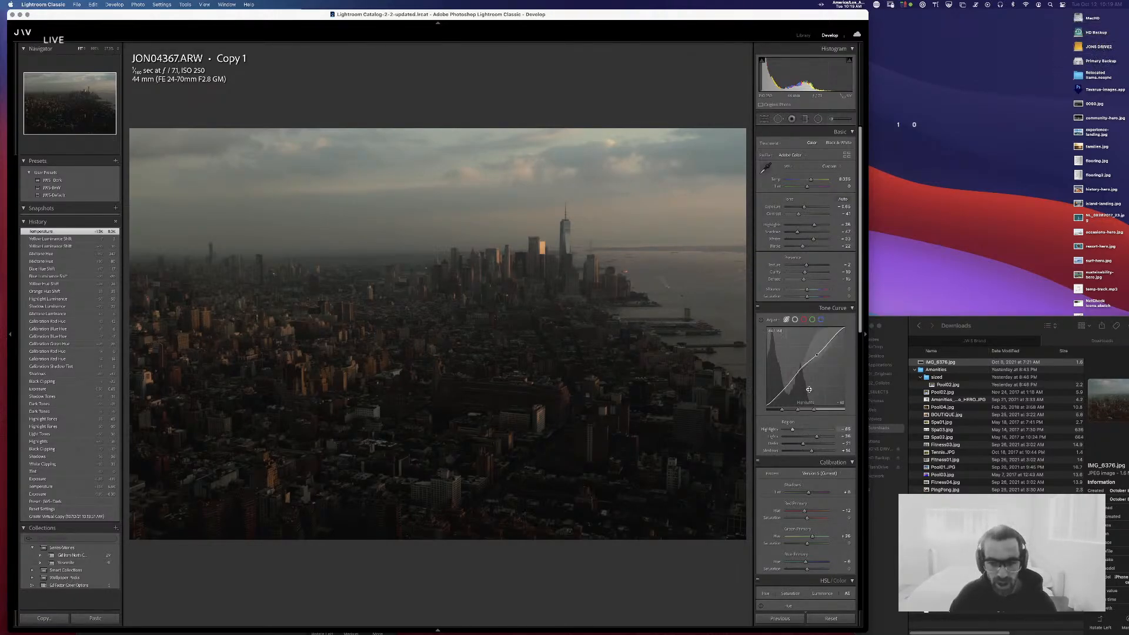
{"action": "mouse_move", "coordinate": [811, 450]}
{"action": "left_mouse_down"}
{"action": "mouse_move", "coordinate": [800, 451]}
{"action": "mouse_move", "coordinate": [811, 451]}
{"action": "left_mouse_up"}
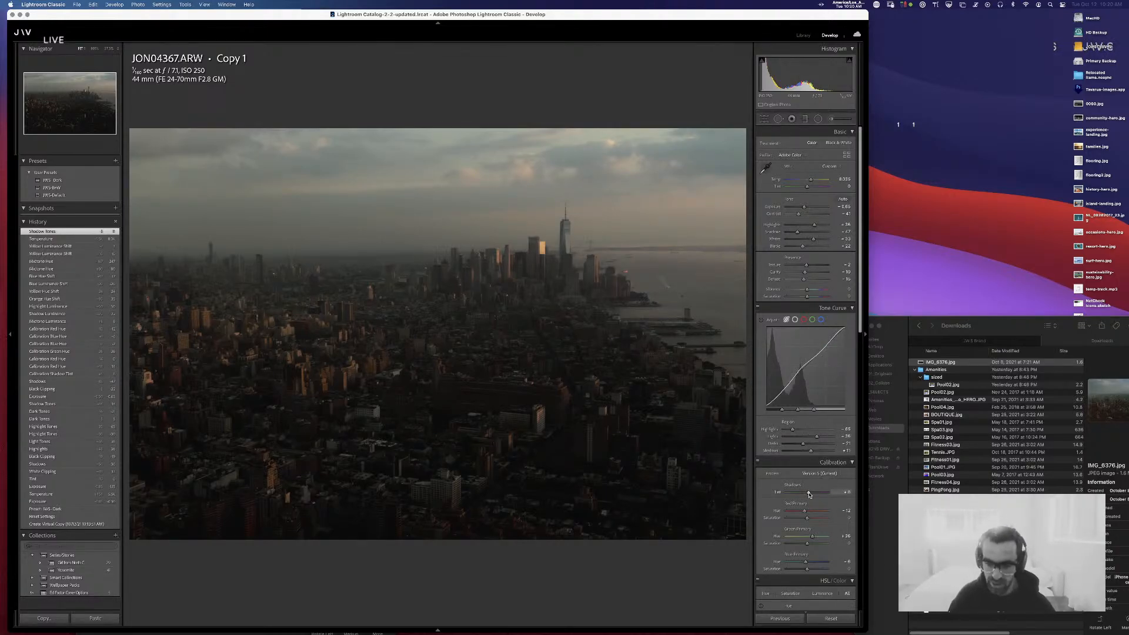
{"action": "left_click_drag", "start_coordinate": [809, 495], "coordinate": [807, 496]}
- Raise the orange and yellow luminance, adjust the green luminance, and try a +100 red luminance shift before undoing it
{"action": "scroll", "coordinate": [808, 498], "scroll_direction": "down", "scroll_amount": 4}
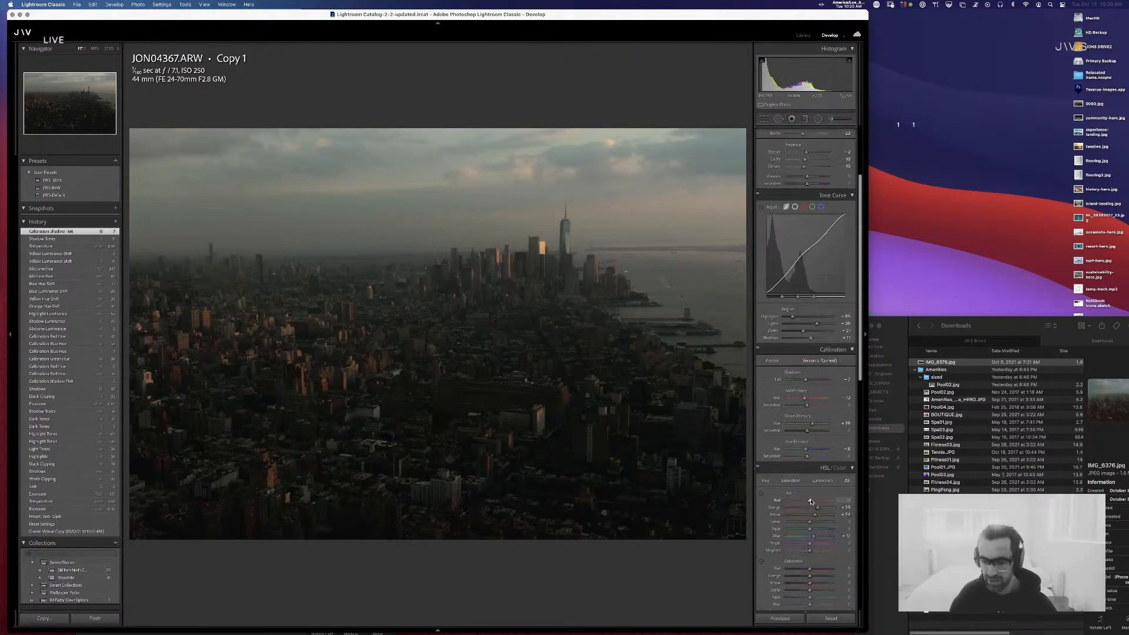
{"action": "scroll", "coordinate": [810, 501], "scroll_direction": "down", "scroll_amount": 5}
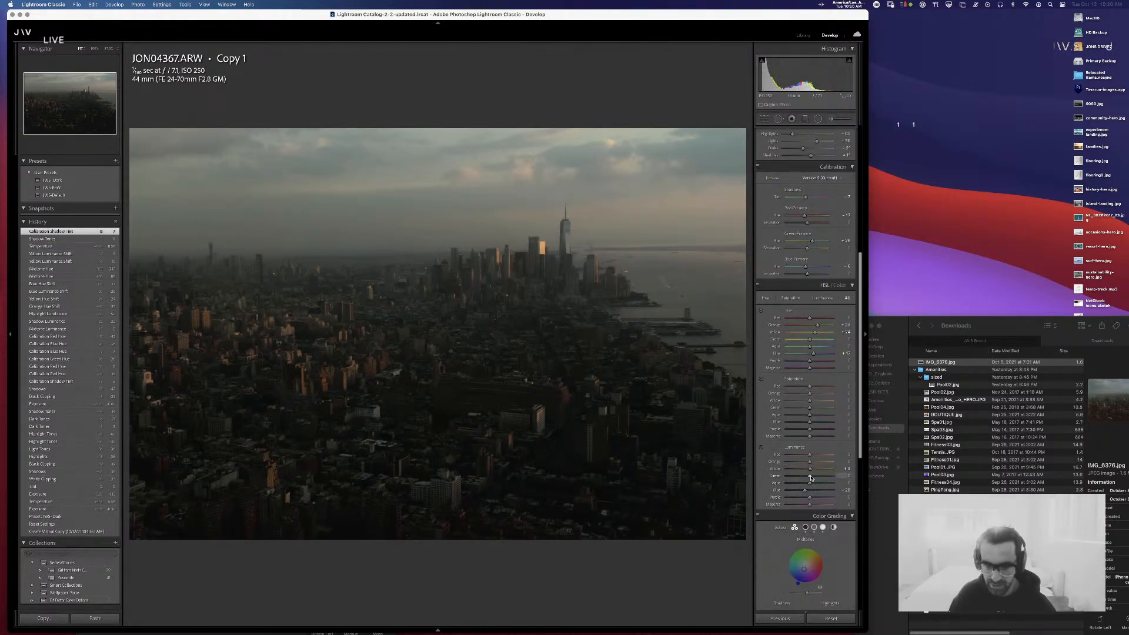
{"action": "mouse_move", "coordinate": [811, 476]}
{"action": "left_mouse_down"}
{"action": "mouse_move", "coordinate": [840, 476]}
{"action": "mouse_move", "coordinate": [795, 486]}
{"action": "mouse_move", "coordinate": [841, 487]}
{"action": "mouse_move", "coordinate": [796, 473]}
{"action": "mouse_move", "coordinate": [838, 472]}
{"action": "mouse_move", "coordinate": [812, 471]}
{"action": "left_mouse_up"}
{"action": "key", "text": "super+z"}
{"action": "mouse_move", "coordinate": [811, 462]}
{"action": "left_mouse_down"}
{"action": "mouse_move", "coordinate": [829, 464]}
{"action": "mouse_move", "coordinate": [811, 455]}
{"action": "left_mouse_up"}
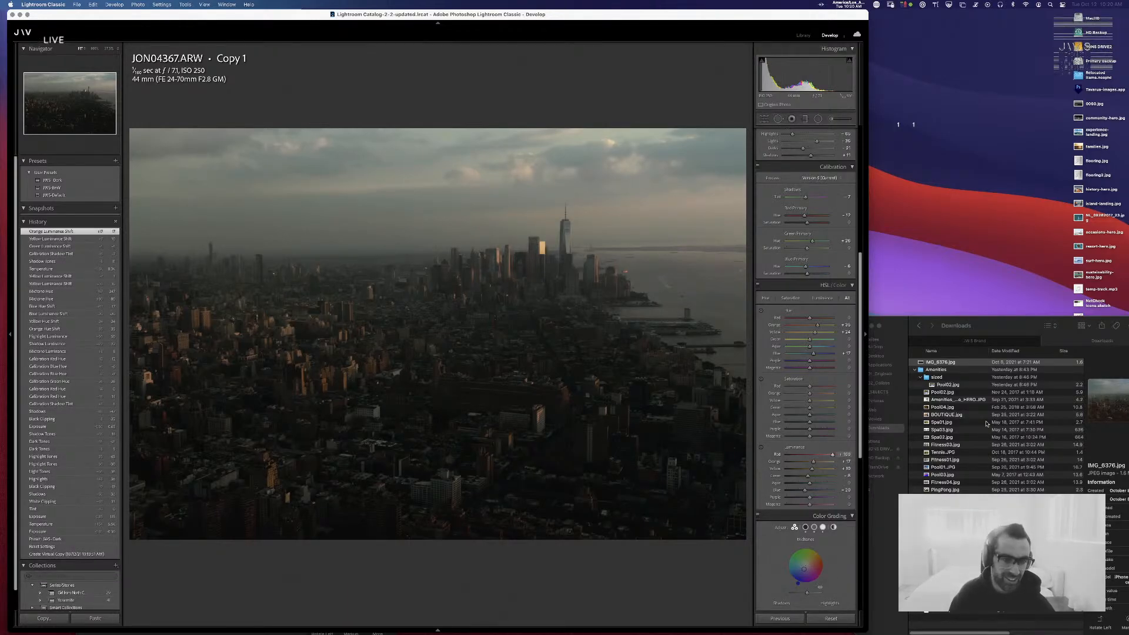
{"action": "key", "text": "super+z"}
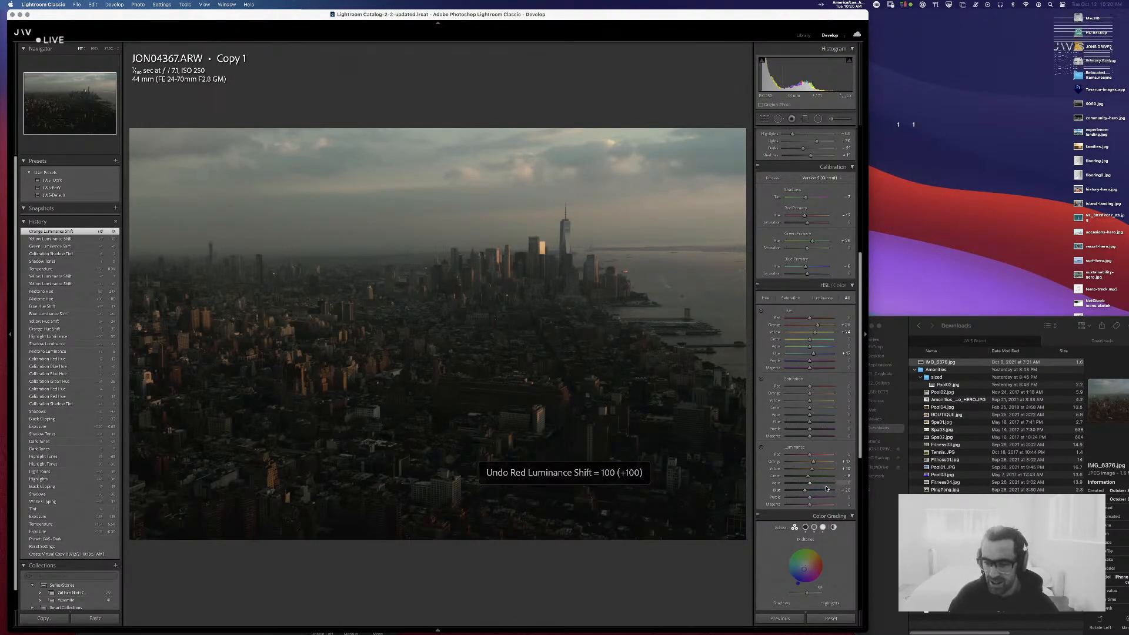
- Change the color grading midtones from blue to a subtle warm orange tint and give the shadows a slight warm tint
{"action": "scroll", "coordinate": [829, 482], "scroll_direction": "down", "scroll_amount": 5}
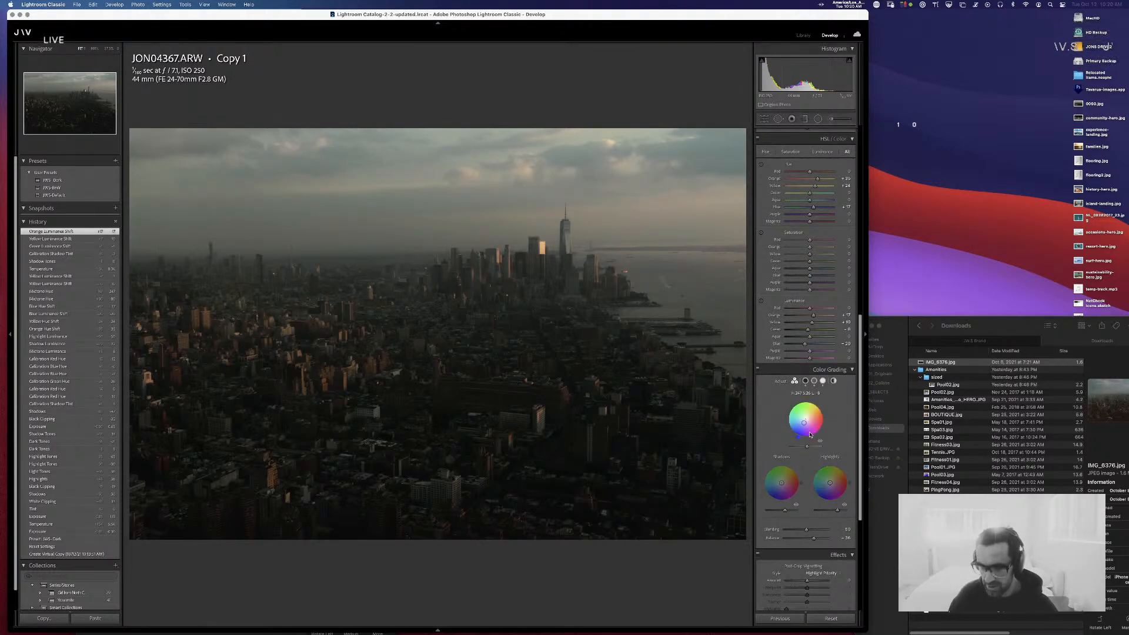
{"action": "left_click_drag", "start_coordinate": [806, 419], "coordinate": [808, 416]}
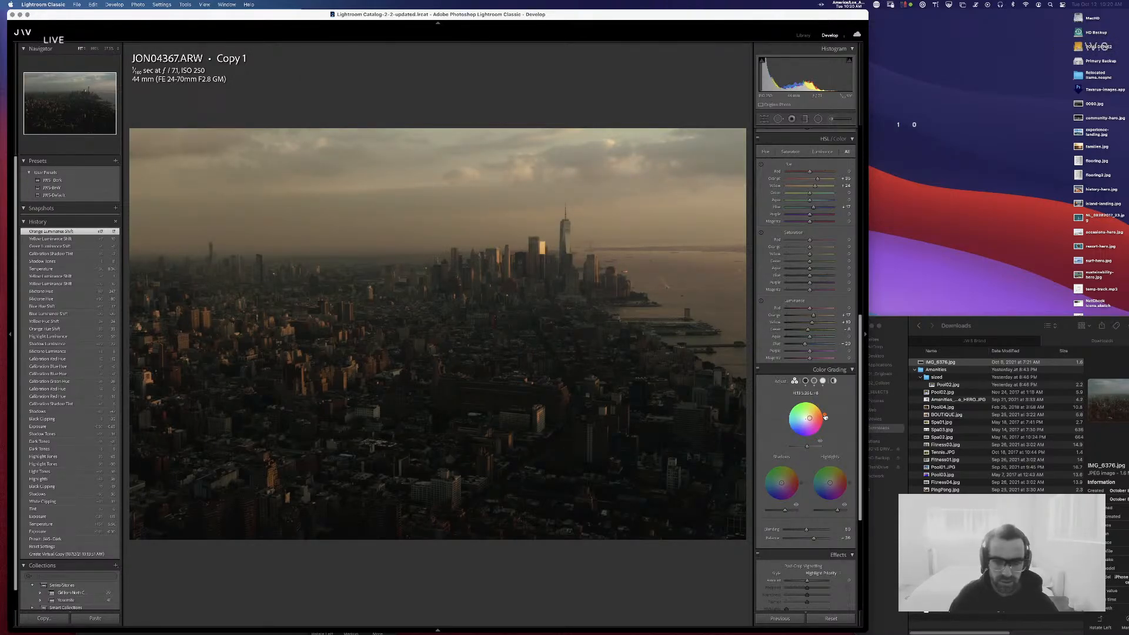
{"action": "left_click_drag", "start_coordinate": [809, 418], "coordinate": [806, 419]}
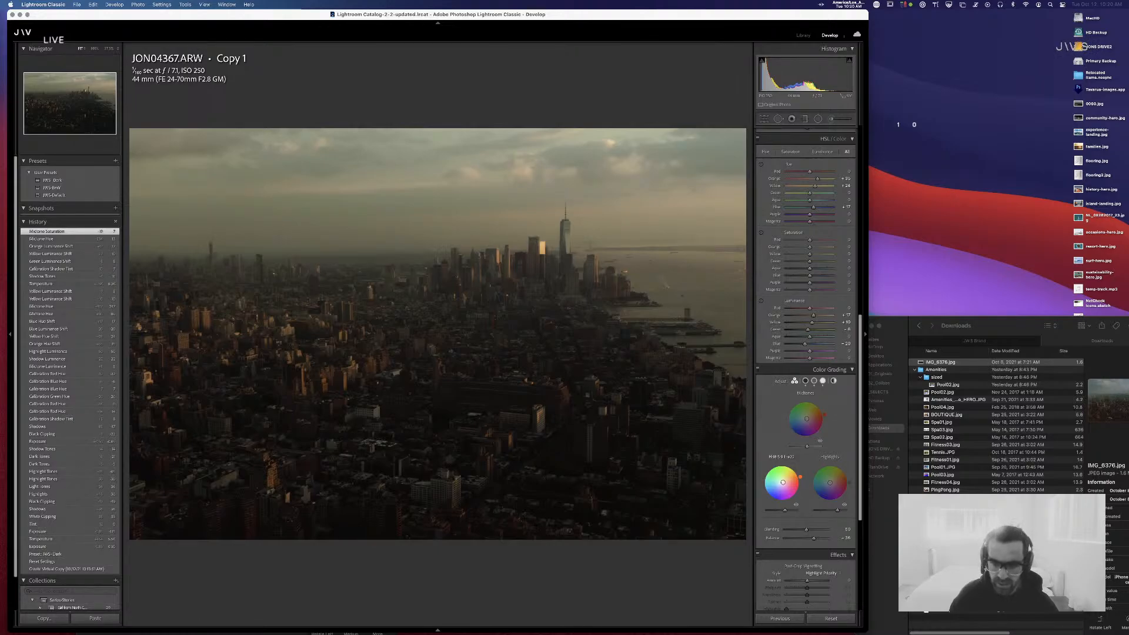
{"action": "left_click", "coordinate": [782, 484]}
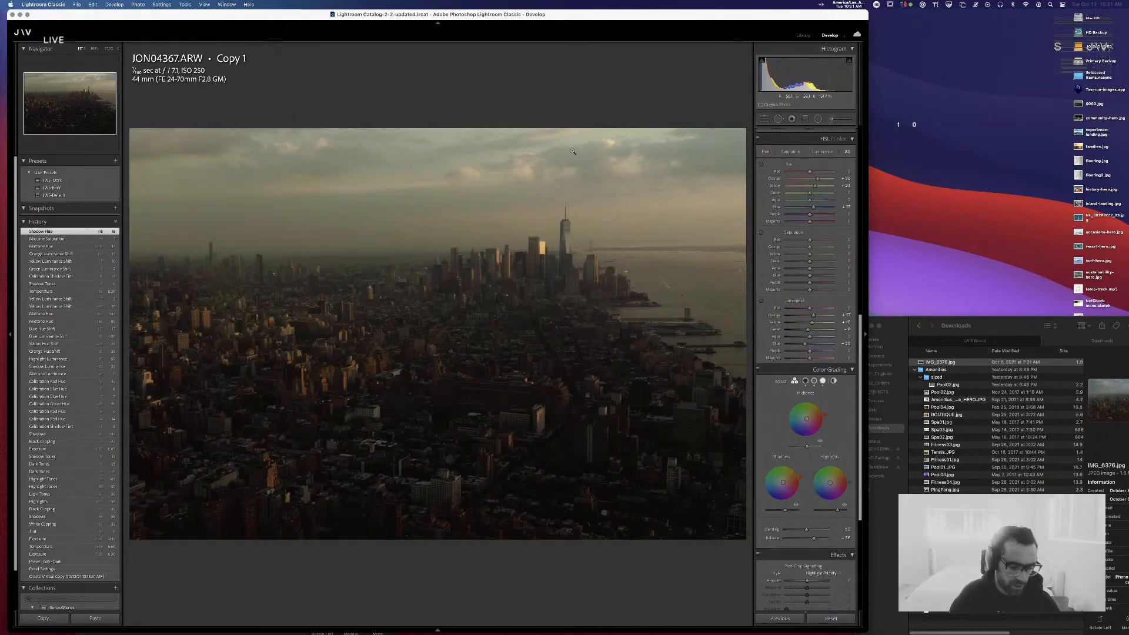
- Switch to Finder and preview IMG_6376.jpg to compare its colors with the skyline edit
{"action": "left_click", "coordinate": [1019, 331]}
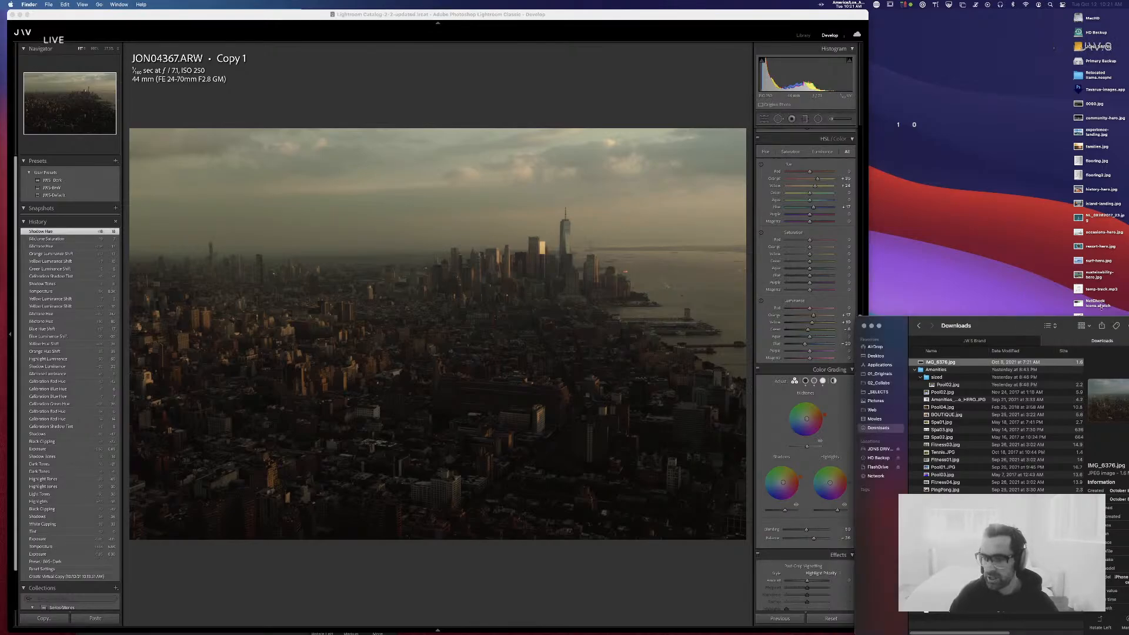
{"action": "key", "text": "space"}
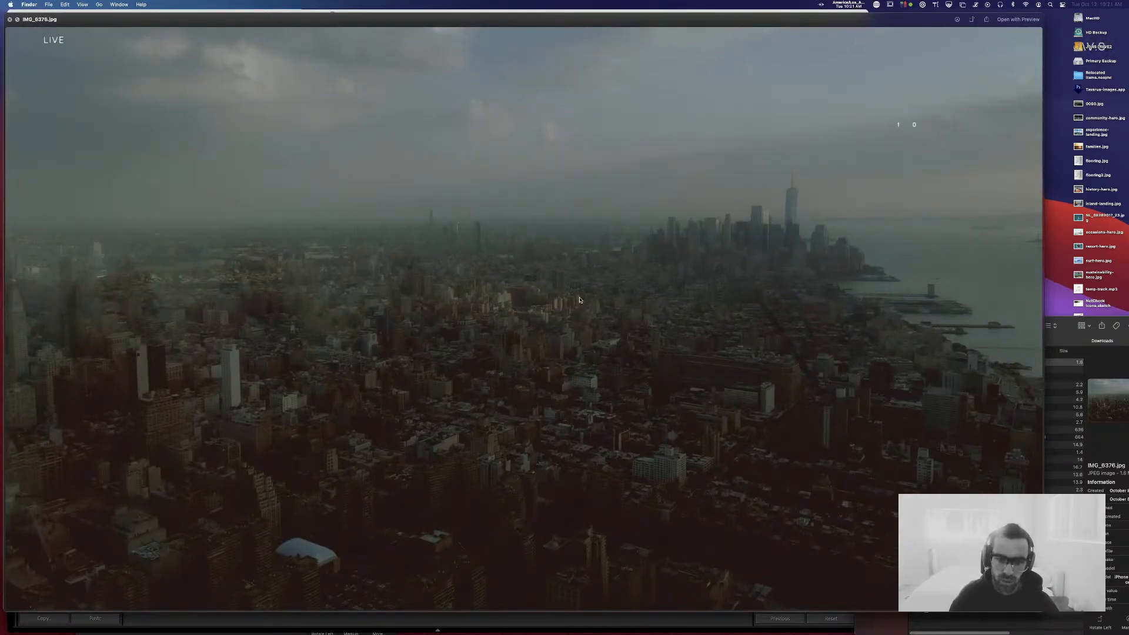
{"action": "key", "text": "space"}
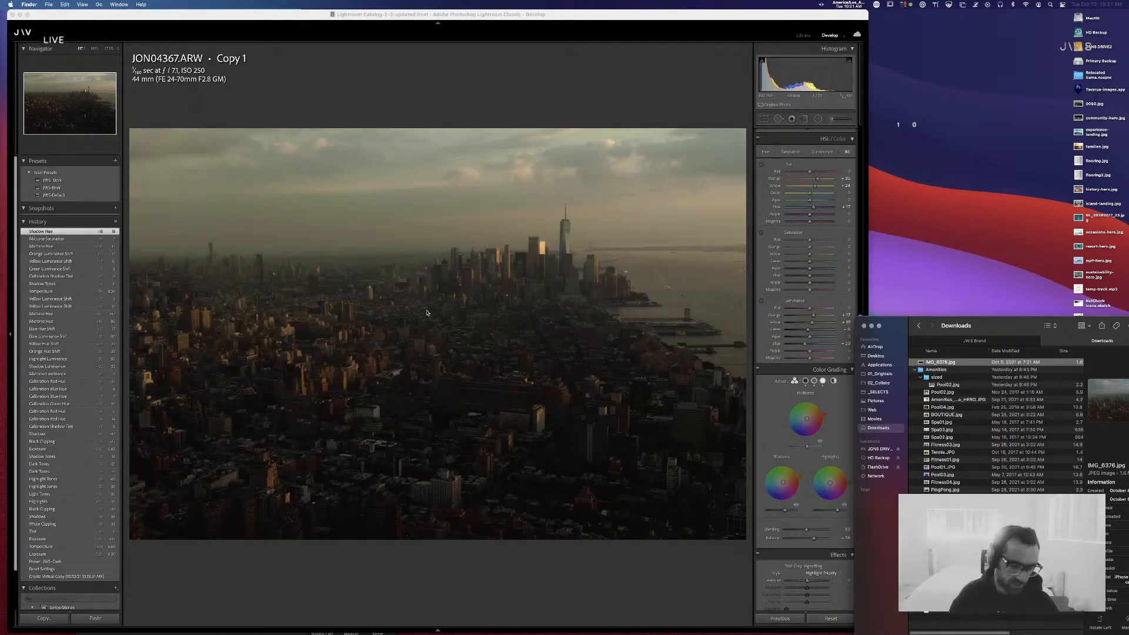
{"action": "key", "text": "space"}
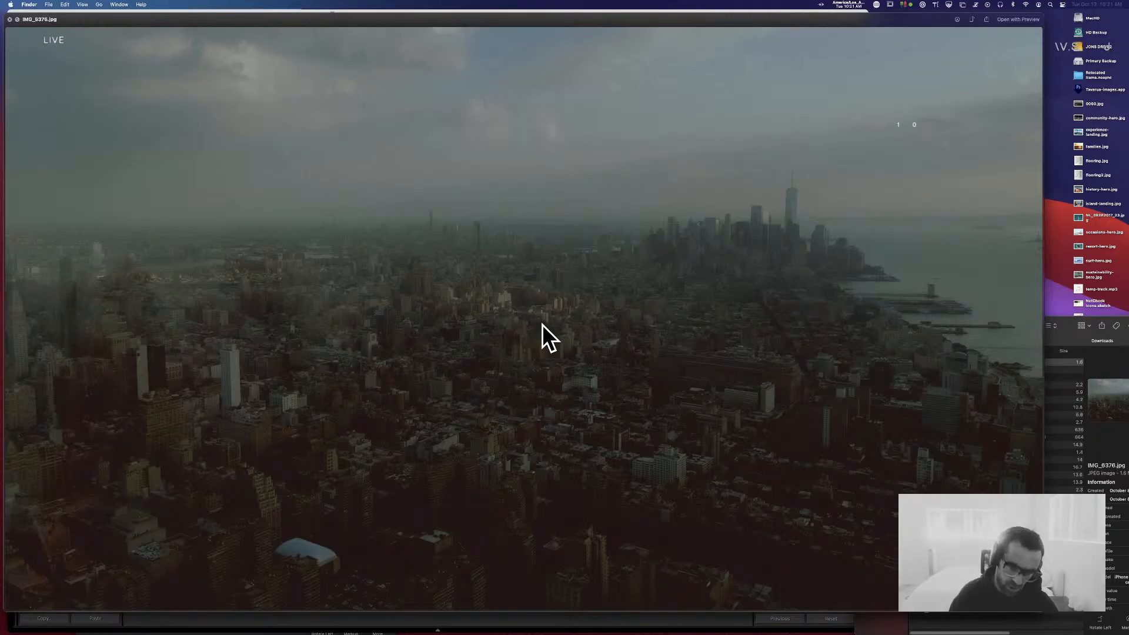
{"action": "key", "text": "space"}
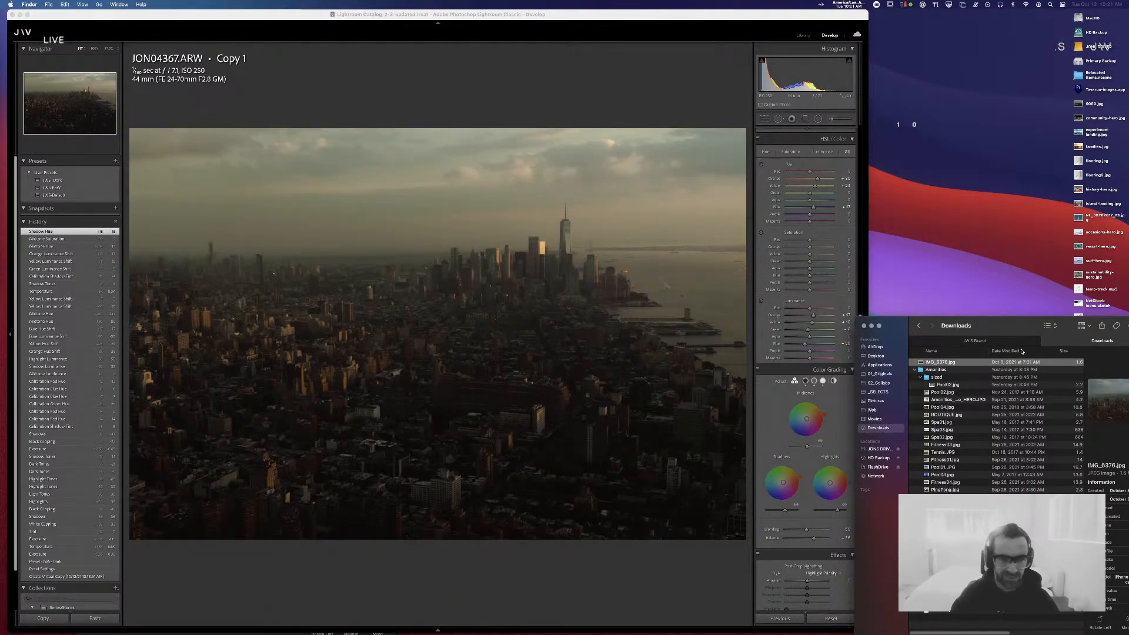
- Return to Lightroom Classic and tint the color grading highlights toward blue at low saturation
{"action": "left_click", "coordinate": [630, 19]}
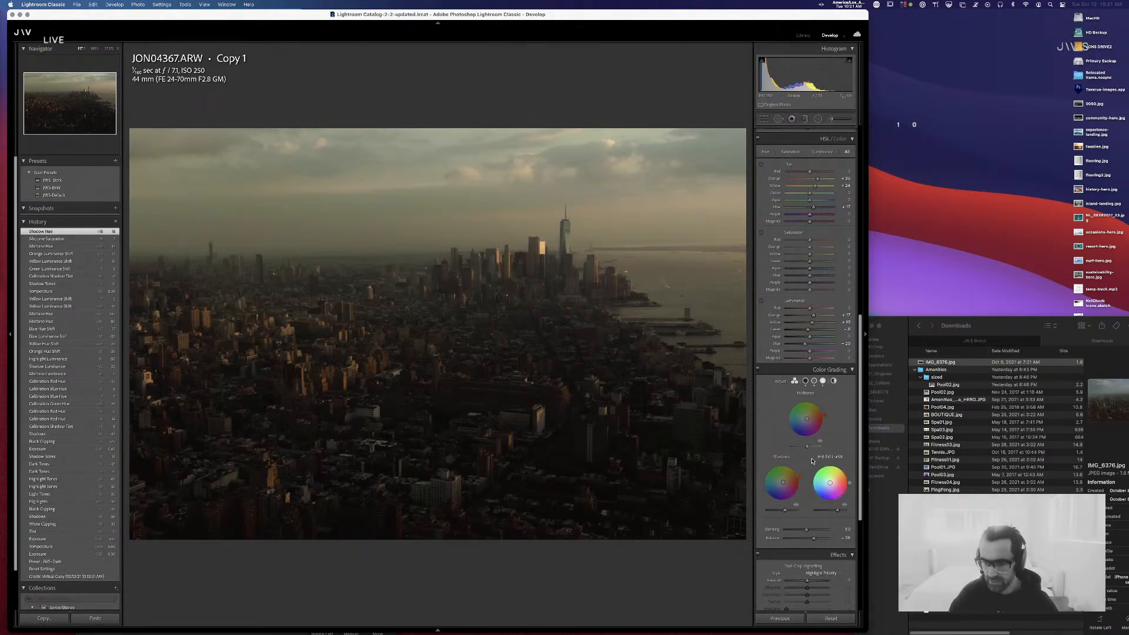
{"action": "mouse_move", "coordinate": [829, 482]}
{"action": "left_mouse_down"}
{"action": "mouse_move", "coordinate": [842, 476]}
{"action": "mouse_move", "coordinate": [814, 480]}
{"action": "mouse_move", "coordinate": [837, 471]}
{"action": "mouse_move", "coordinate": [824, 473]}
{"action": "mouse_move", "coordinate": [841, 488]}
{"action": "mouse_move", "coordinate": [841, 468]}
{"action": "mouse_move", "coordinate": [833, 469]}
{"action": "mouse_move", "coordinate": [849, 485]}
{"action": "mouse_move", "coordinate": [824, 488]}
{"action": "left_mouse_up"}
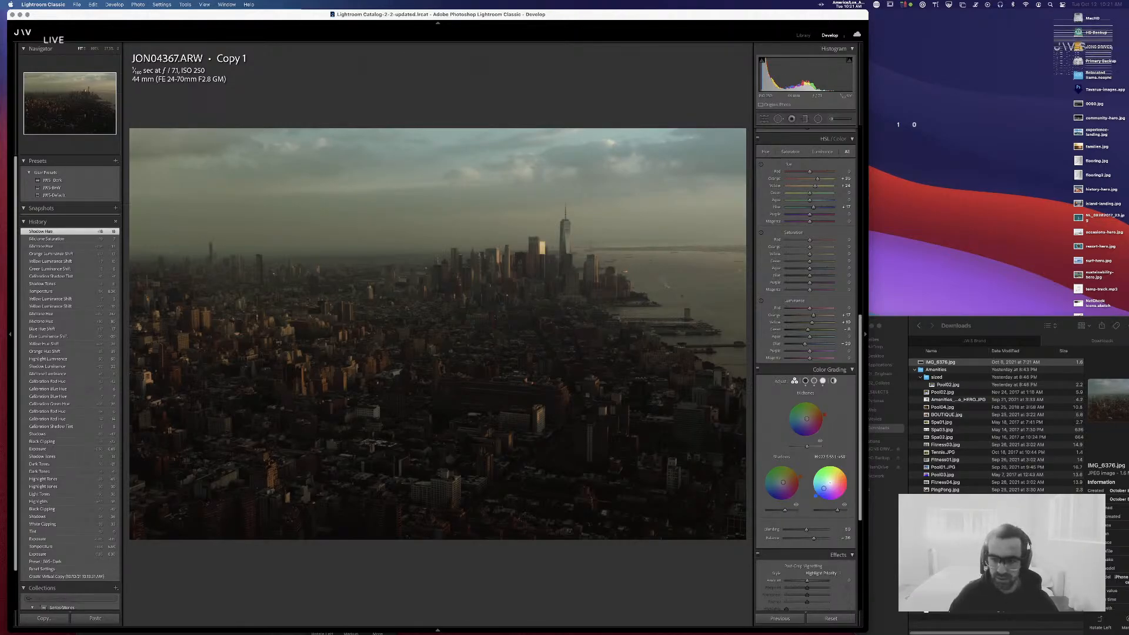
{"action": "left_click_drag", "start_coordinate": [824, 488], "coordinate": [828, 484]}
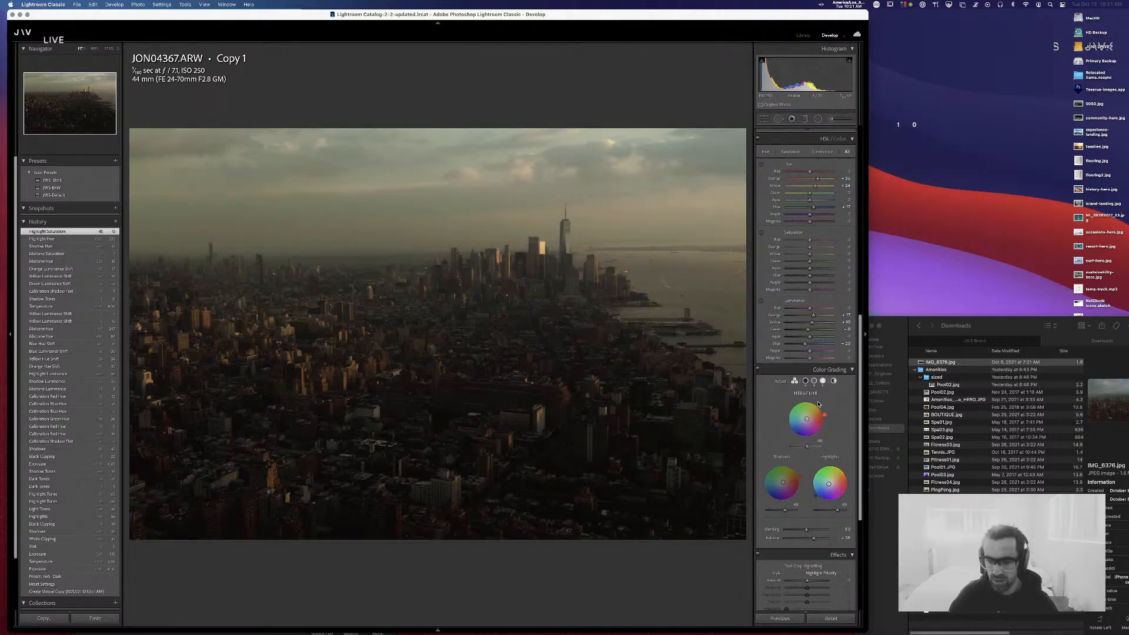
- Compare the photo with and without its color grading by switching the Color Grading adjustments off and on repeatedly
{"action": "left_click", "coordinate": [758, 371]}
{"action": "left_click", "coordinate": [758, 371]}
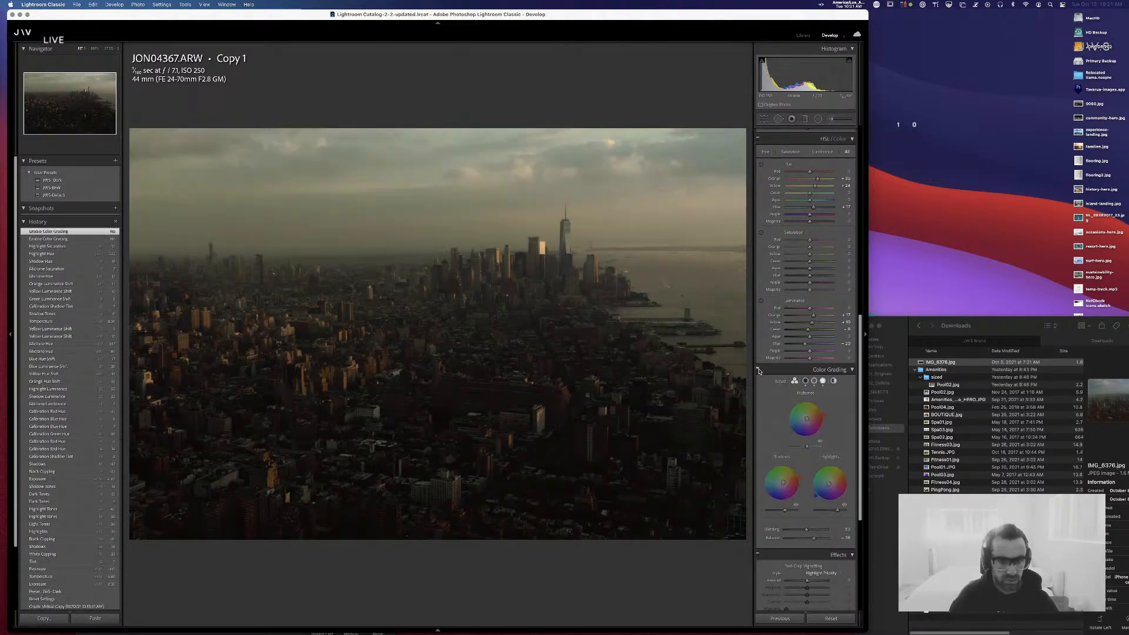
{"action": "left_click", "coordinate": [758, 371]}
{"action": "left_click", "coordinate": [758, 371]}
{"action": "left_click", "coordinate": [759, 371]}
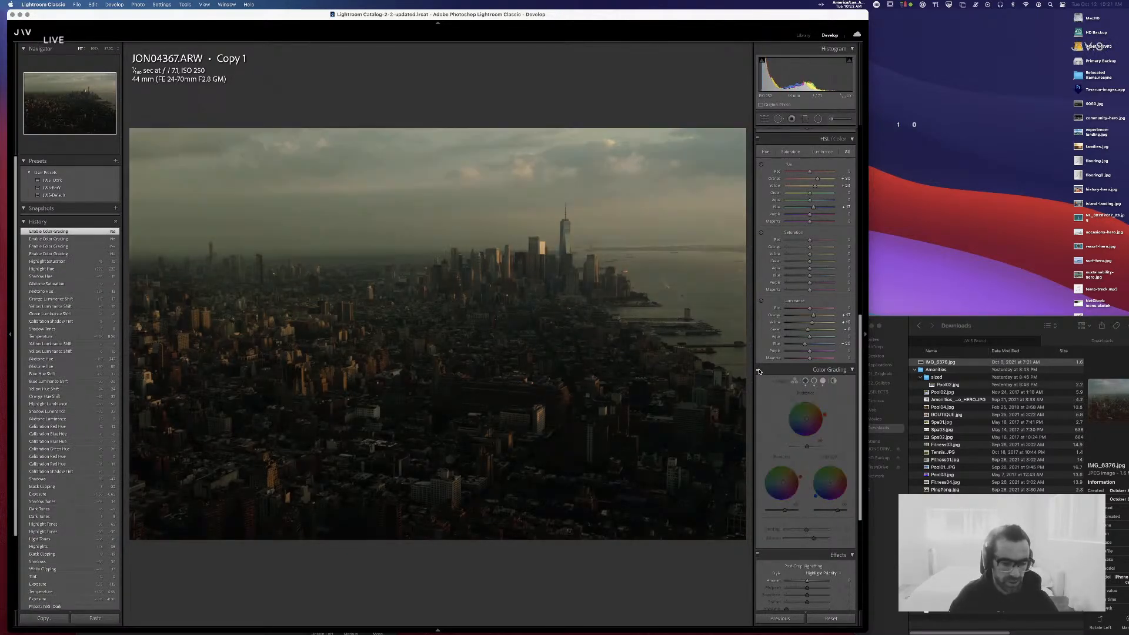
{"action": "left_click", "coordinate": [758, 371]}
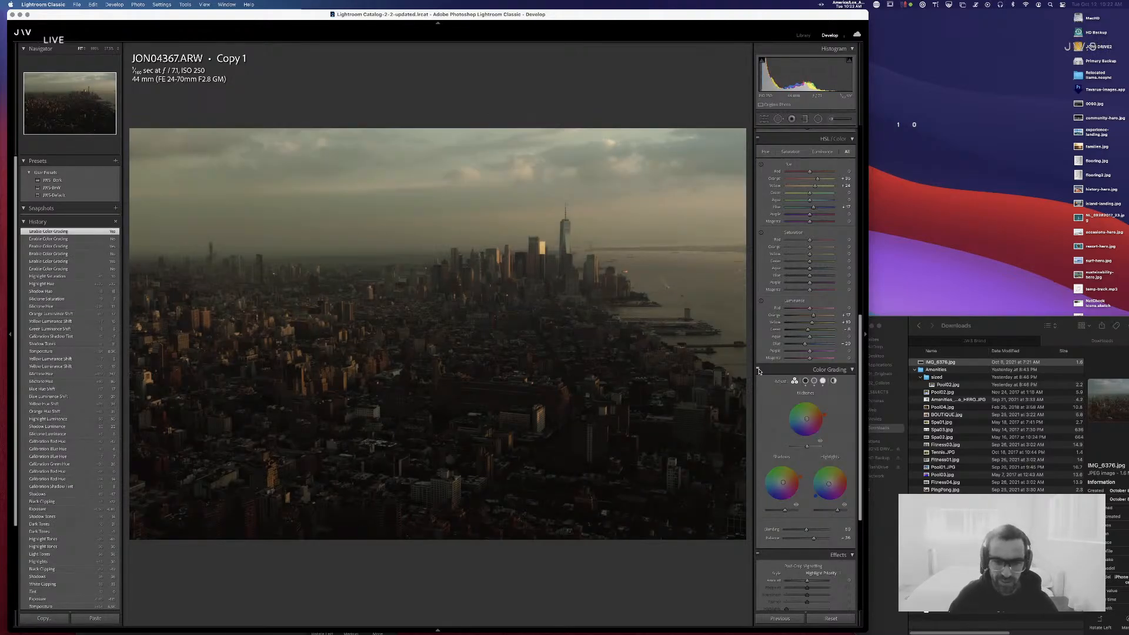
{"action": "left_click", "coordinate": [759, 371]}
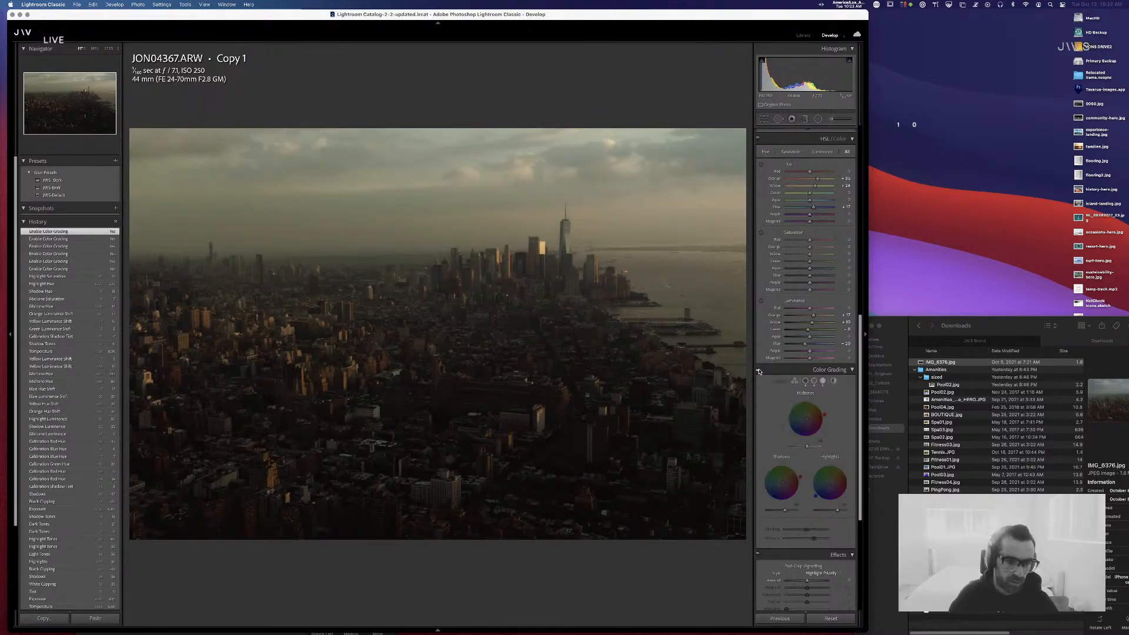
{"action": "left_click", "coordinate": [758, 371]}
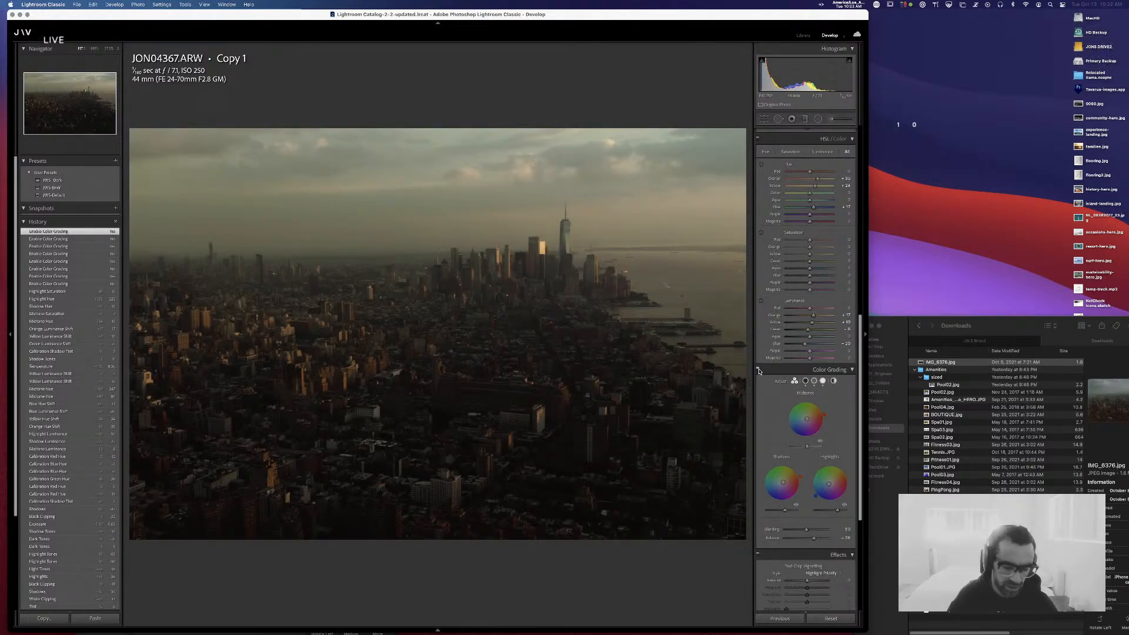
- Open the global color grading wheel and try several tints, shifting the global hue from green through cyan to warm yellow
{"action": "left_click", "coordinate": [833, 381]}
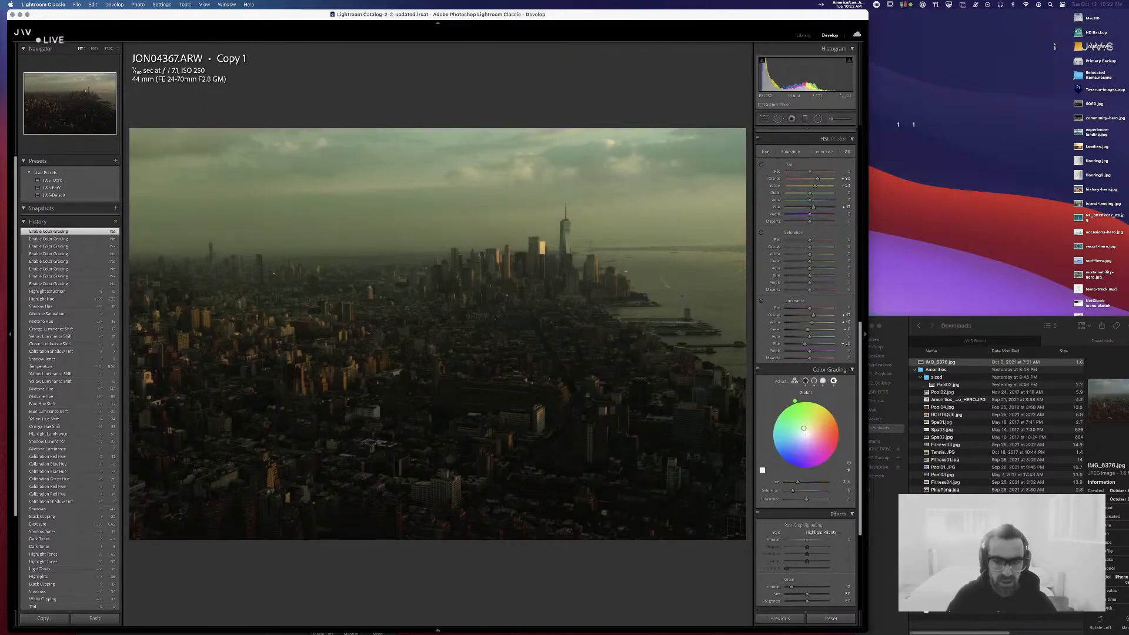
{"action": "left_click_drag", "start_coordinate": [804, 428], "coordinate": [804, 431]}
{"action": "left_click_drag", "start_coordinate": [792, 402], "coordinate": [772, 448]}
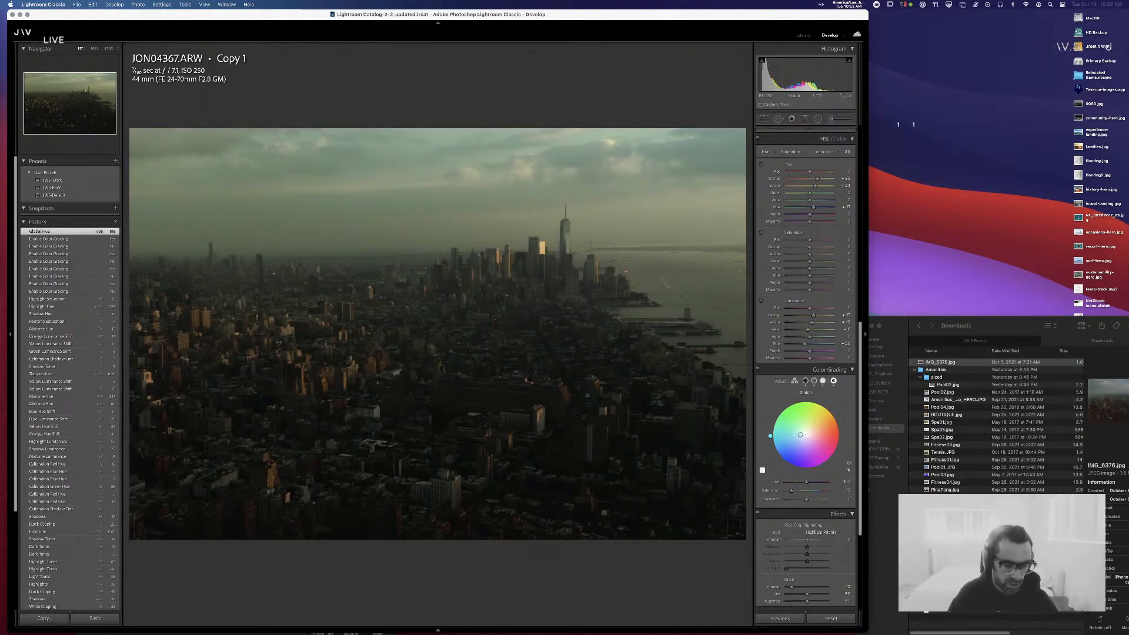
{"action": "left_click_drag", "start_coordinate": [771, 443], "coordinate": [818, 401]}
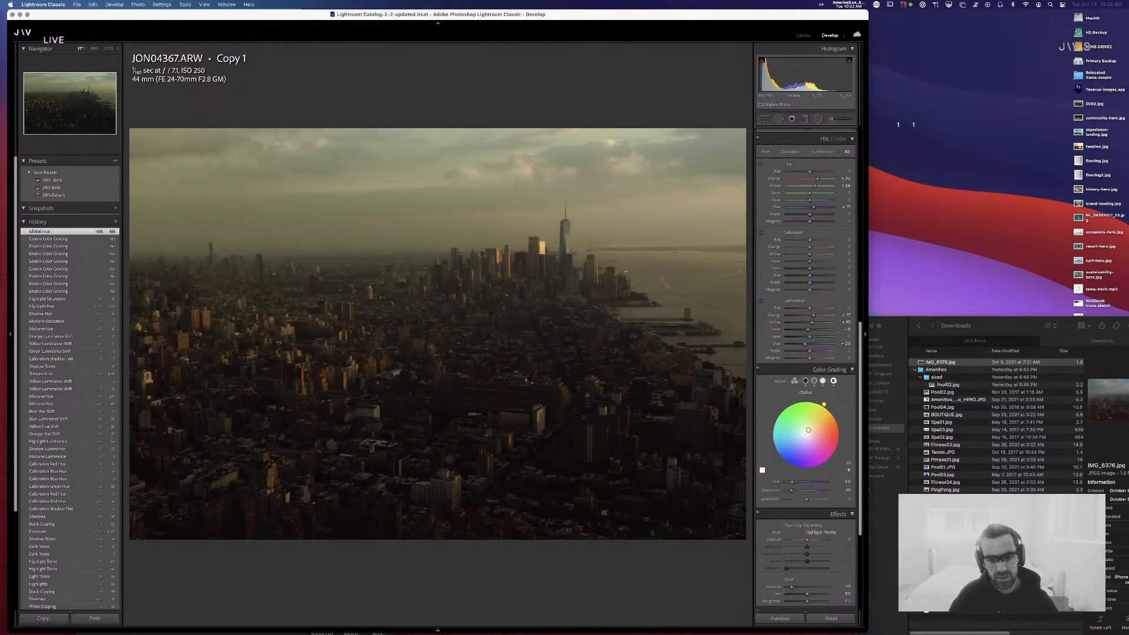
{"action": "left_click_drag", "start_coordinate": [824, 404], "coordinate": [824, 406]}
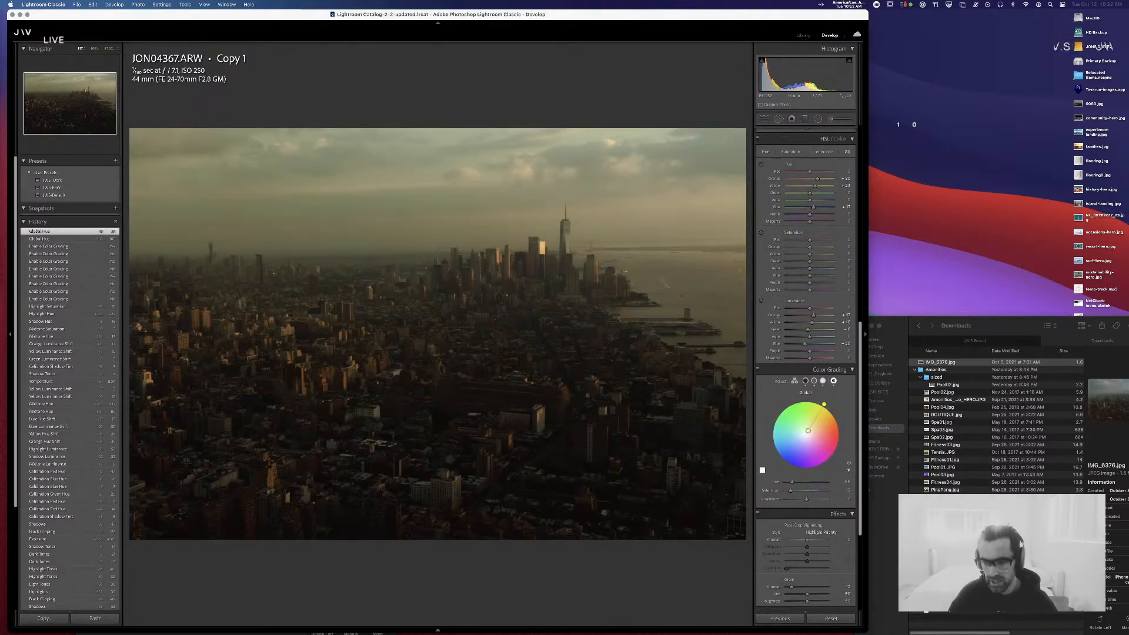
- Reduce the saturation and luminance of the global color grade, and collapse the Transform settings
{"action": "left_click_drag", "start_coordinate": [808, 431], "coordinate": [807, 438]}
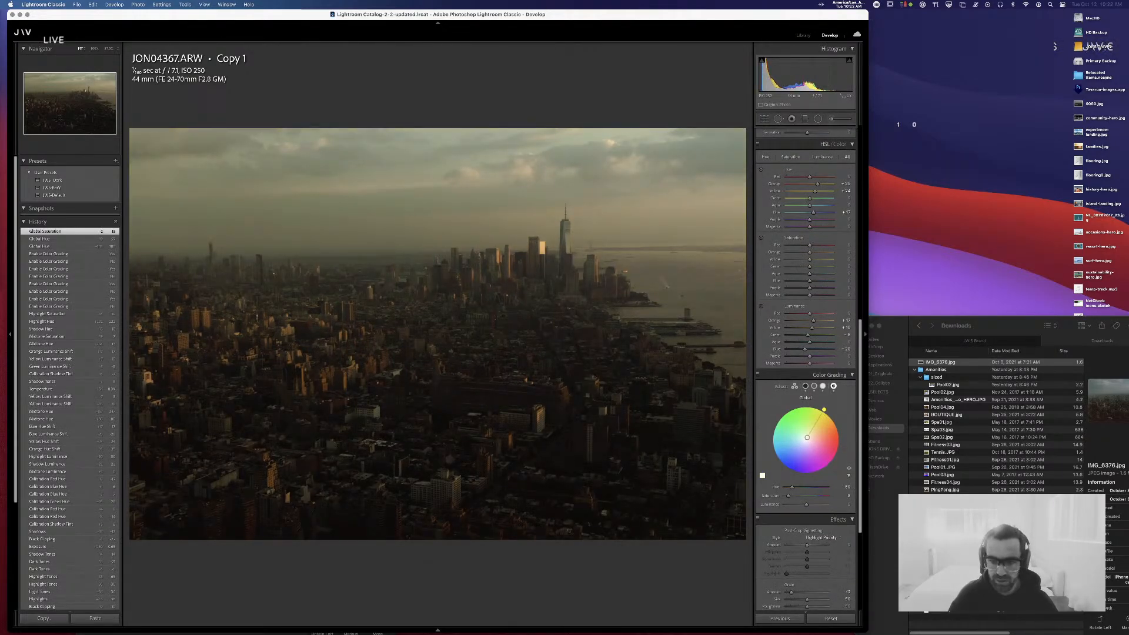
{"action": "mouse_move", "coordinate": [806, 504]}
{"action": "left_mouse_down"}
{"action": "mouse_move", "coordinate": [779, 505]}
{"action": "mouse_move", "coordinate": [792, 506]}
{"action": "left_mouse_up"}
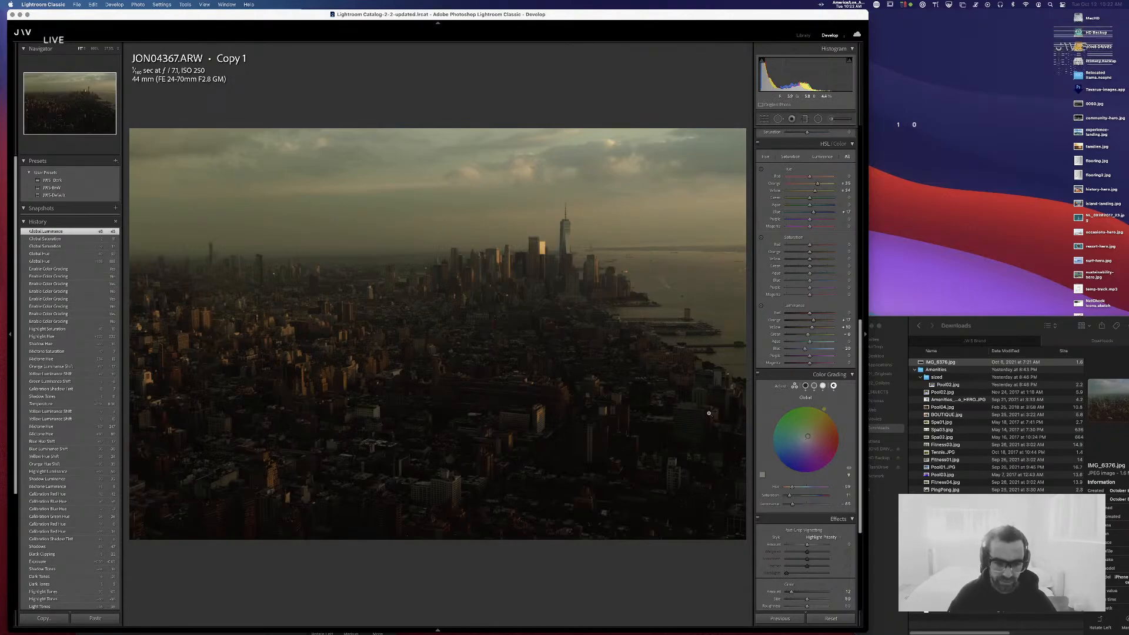
{"action": "scroll", "coordinate": [790, 413], "scroll_direction": "down", "scroll_amount": 4}
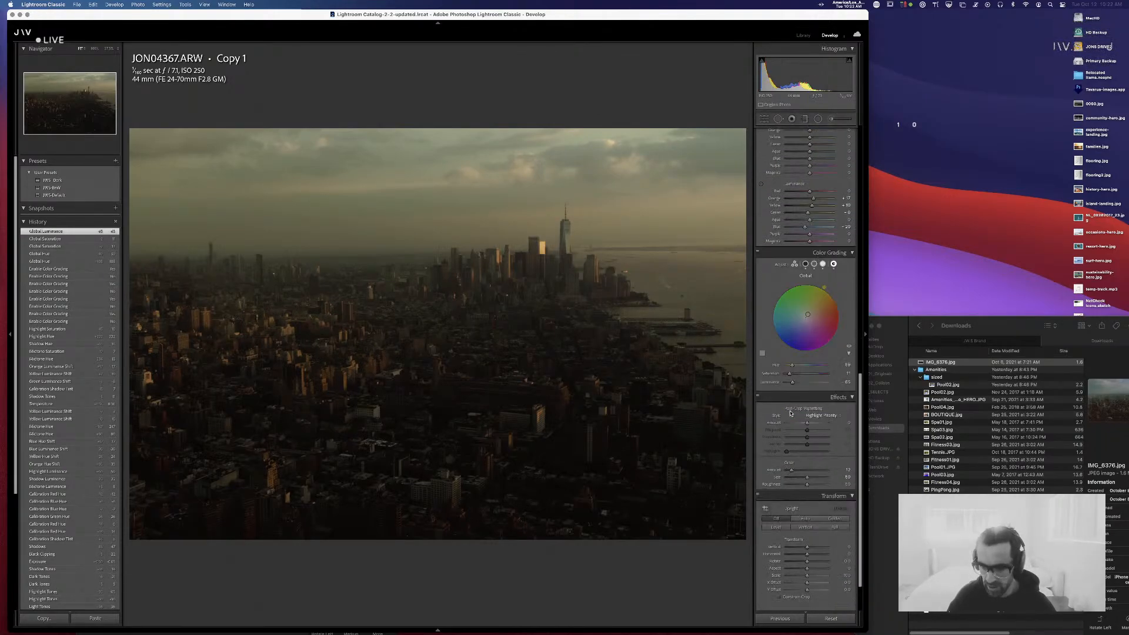
{"action": "left_click", "coordinate": [802, 496]}
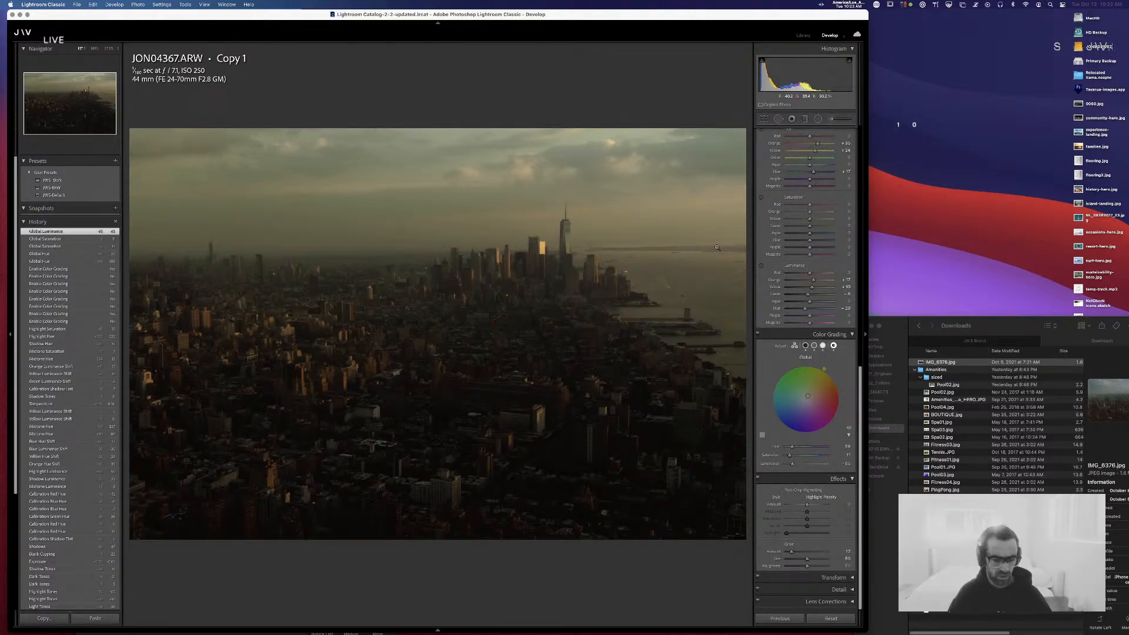
- Open the macOS Displays preferences and switch the Pro Display XDR preset to Photography (P3-D65)
{"action": "key", "text": "super+space"}
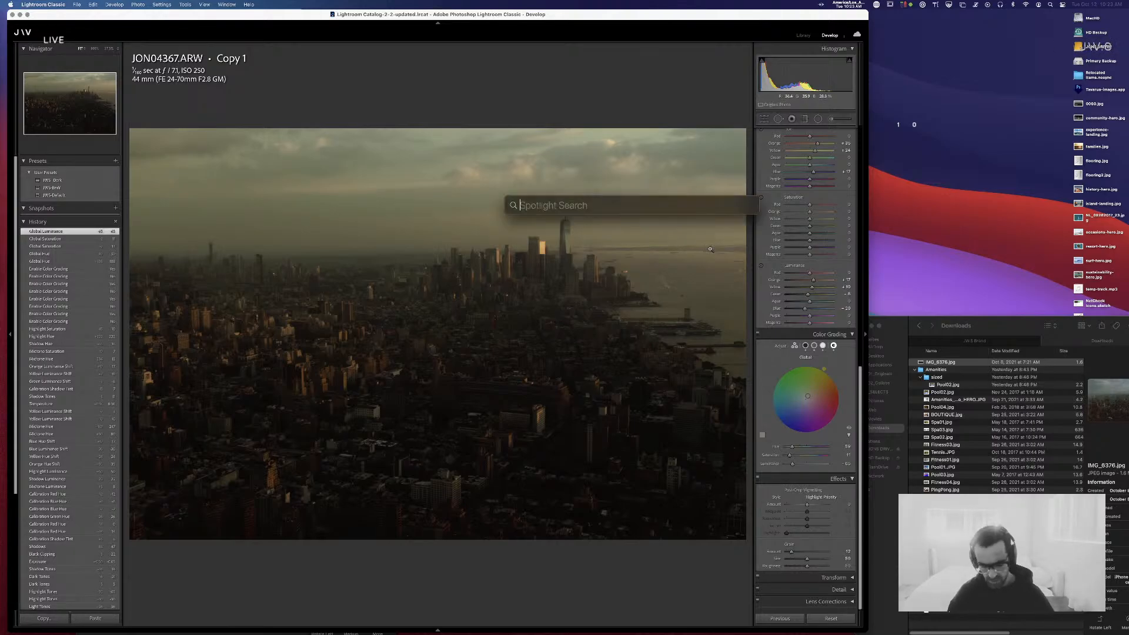
{"action": "type", "text": "sys"}
{"action": "key", "text": "Return"}
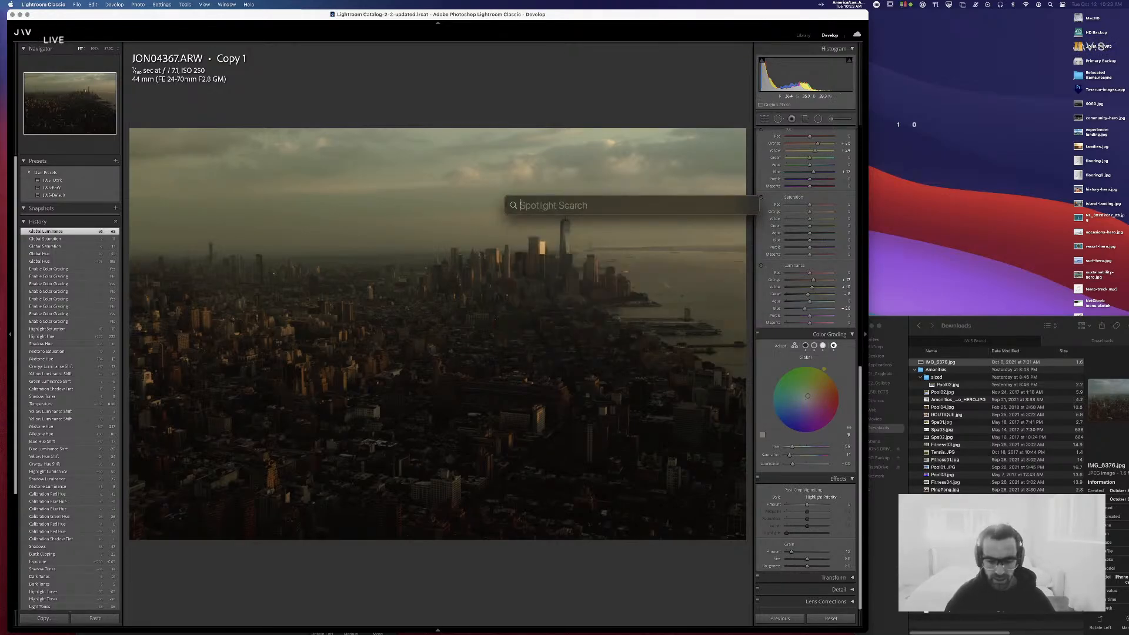
{"action": "key", "text": "super+Tab"}
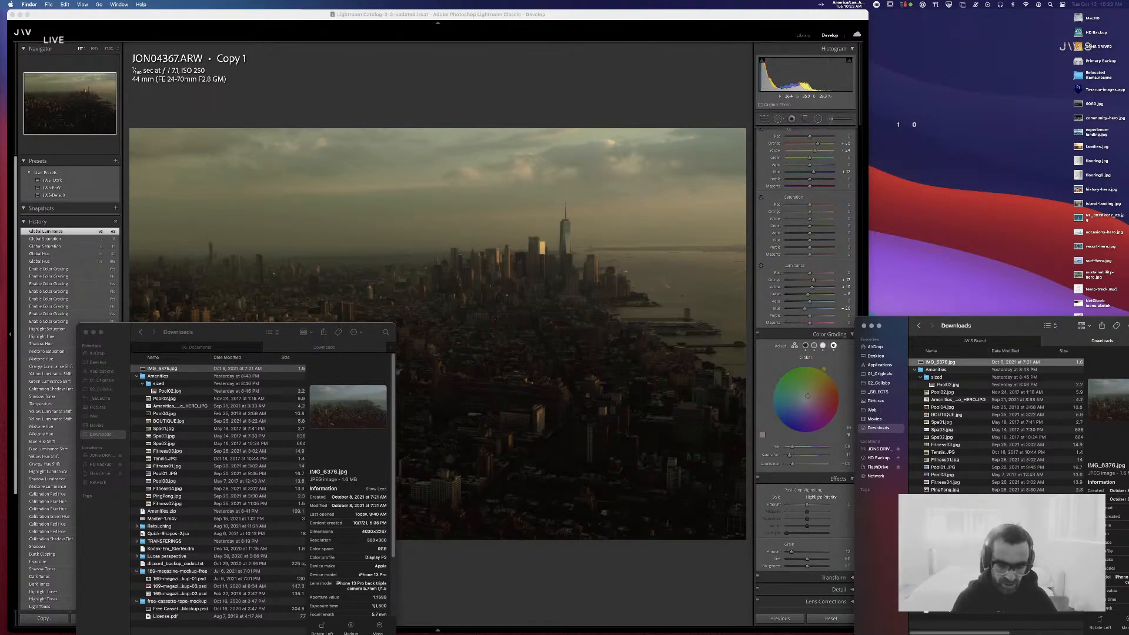
{"action": "key", "text": "super+space"}
{"action": "type", "text": "Displays"}
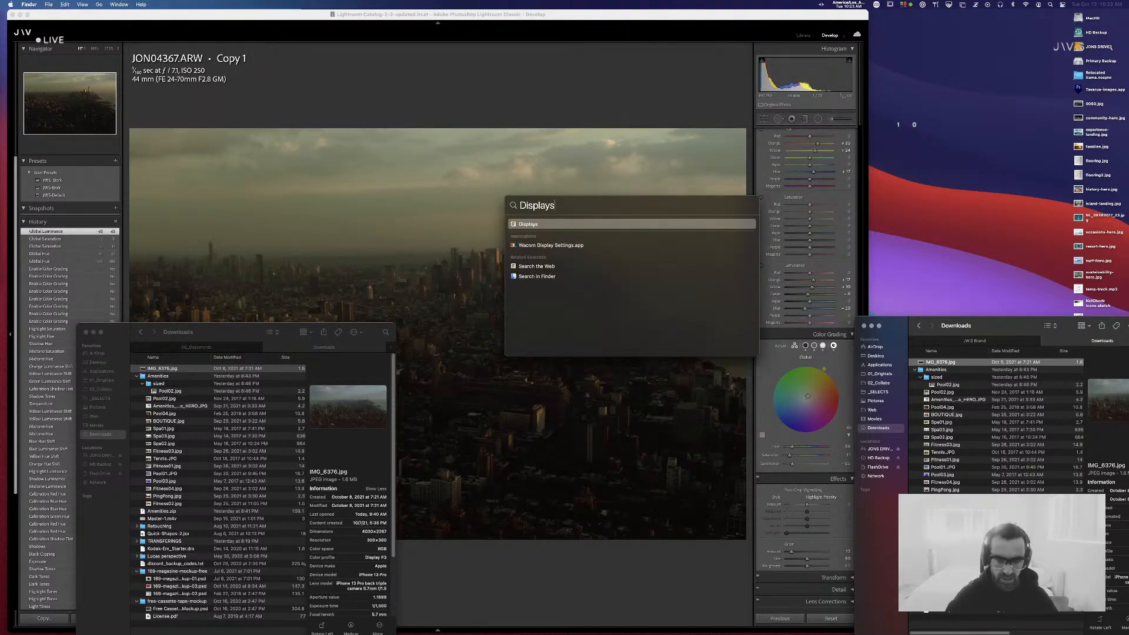
{"action": "key", "text": "Return"}
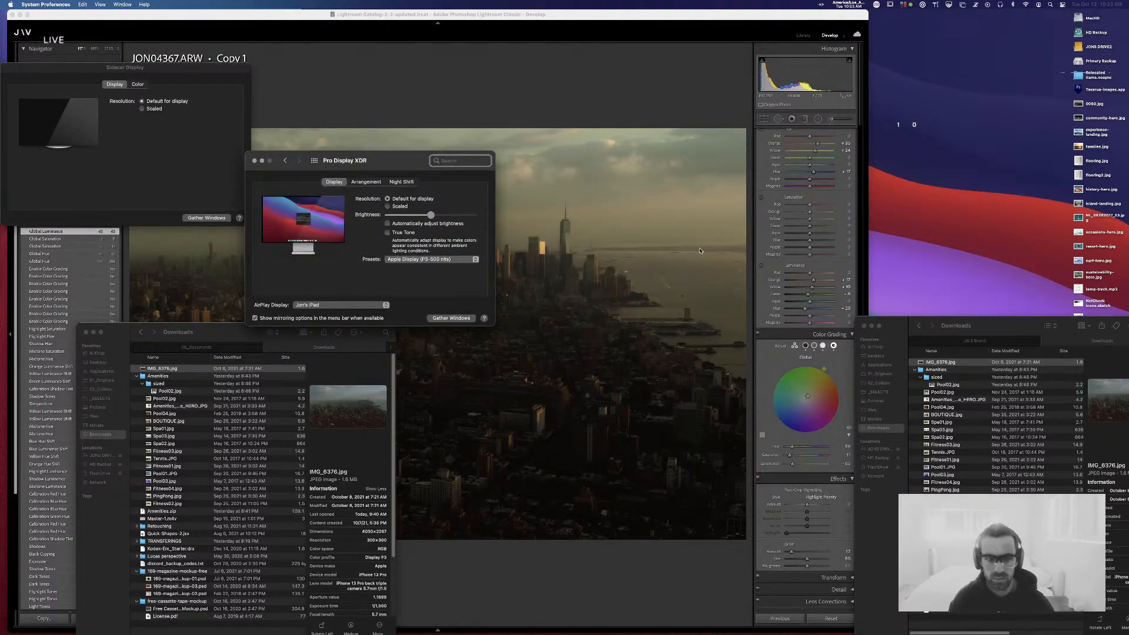
{"action": "left_click", "coordinate": [432, 259]}
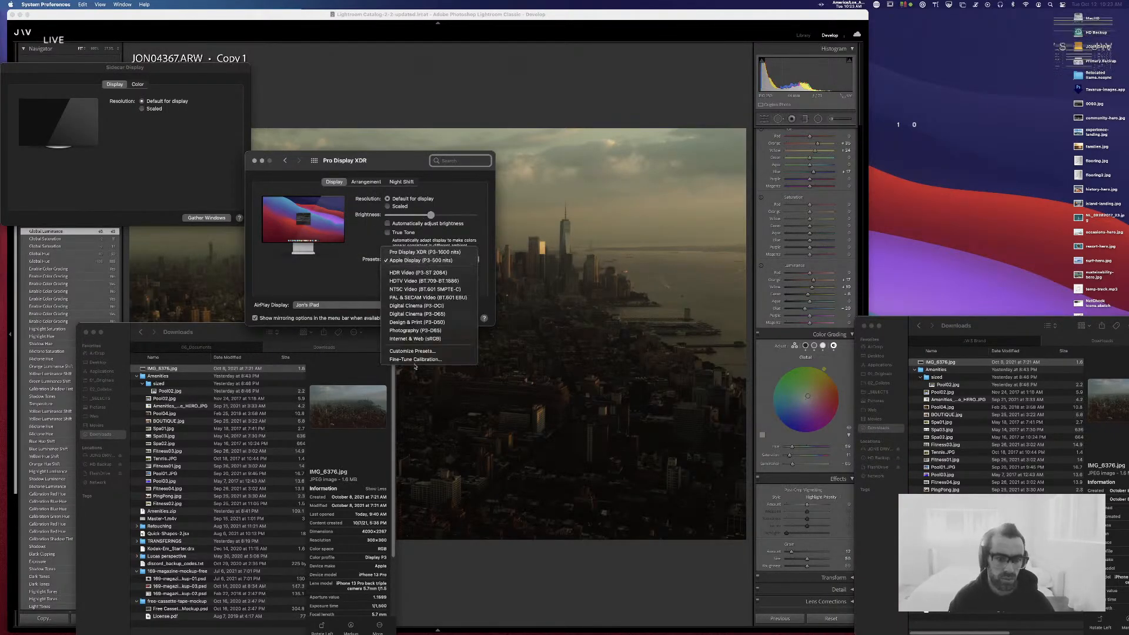
{"action": "left_click", "coordinate": [437, 331]}
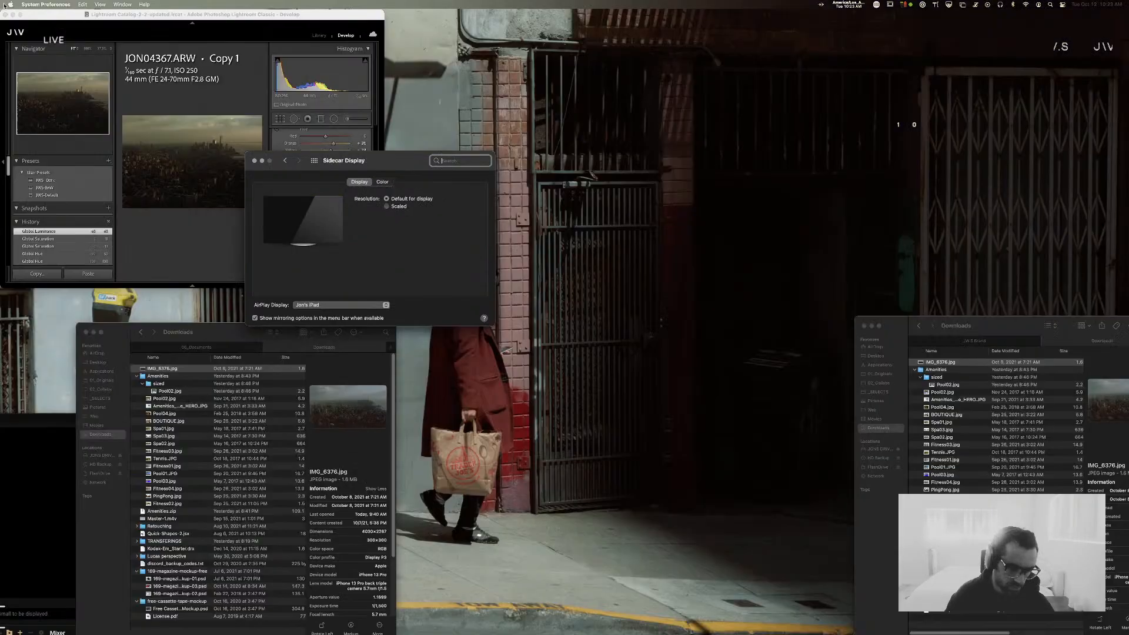
- Close the display preferences, return to Lightroom Classic and try to raise the screen brightness
{"action": "key", "text": "super+Tab"}
{"action": "key", "text": "super+Tab"}
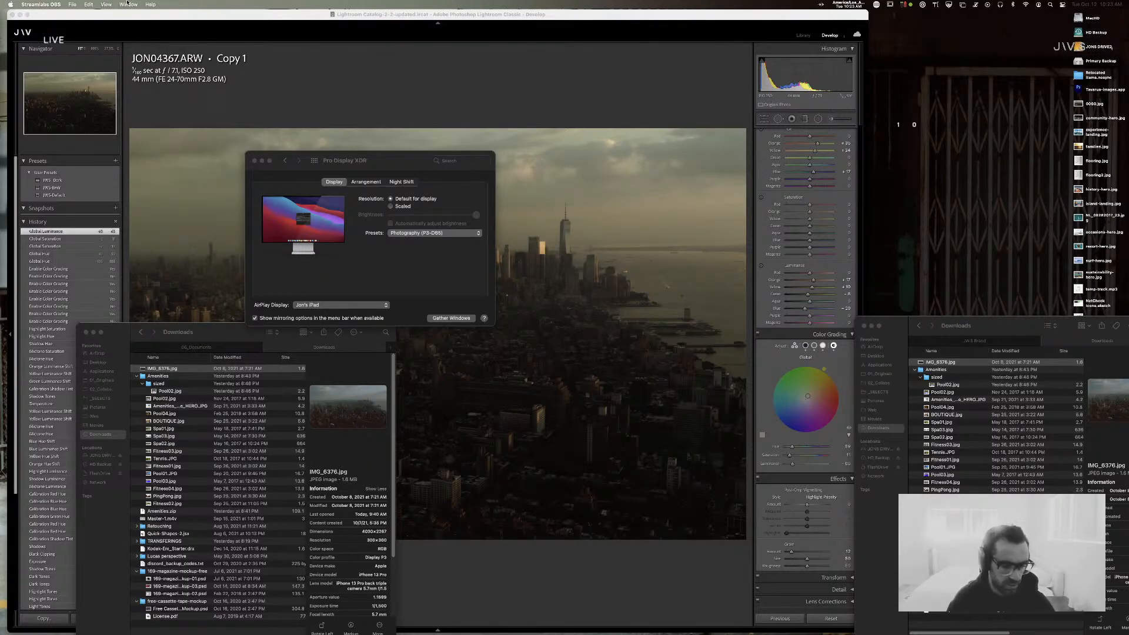
{"action": "left_click", "coordinate": [352, 165]}
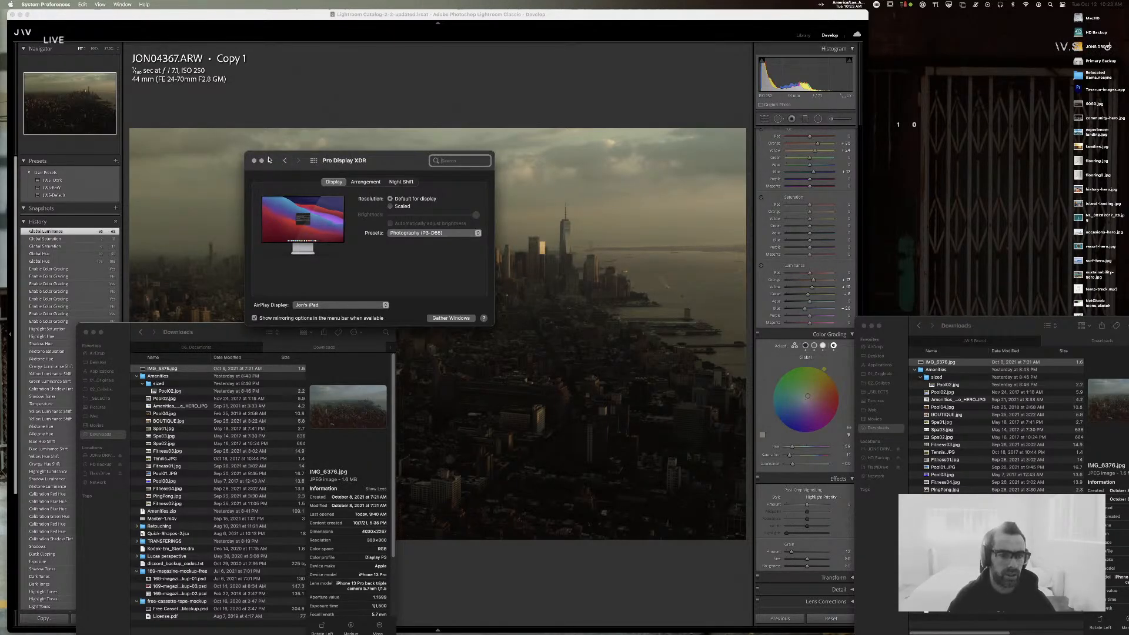
{"action": "left_click", "coordinate": [255, 161]}
{"action": "left_click", "coordinate": [520, 91]}
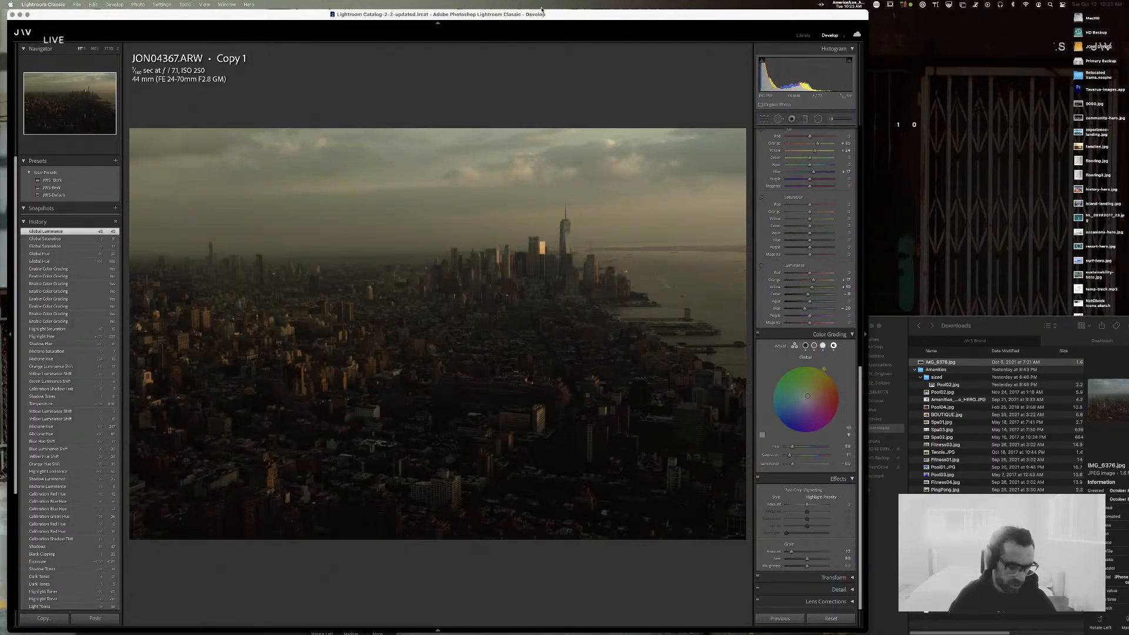
{"action": "key", "text": "XF86MonBrightnessUp"}
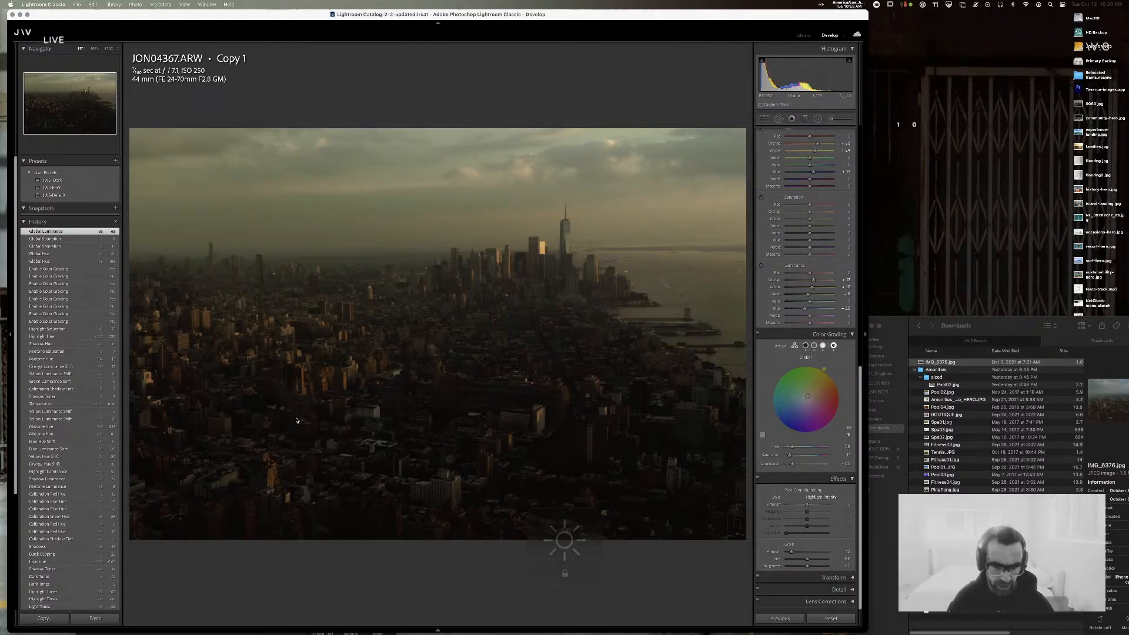
- Pick the dark city photo JON04365.ARW from the Library grid, view it enlarged and open it in Develop
{"action": "key", "text": "g"}
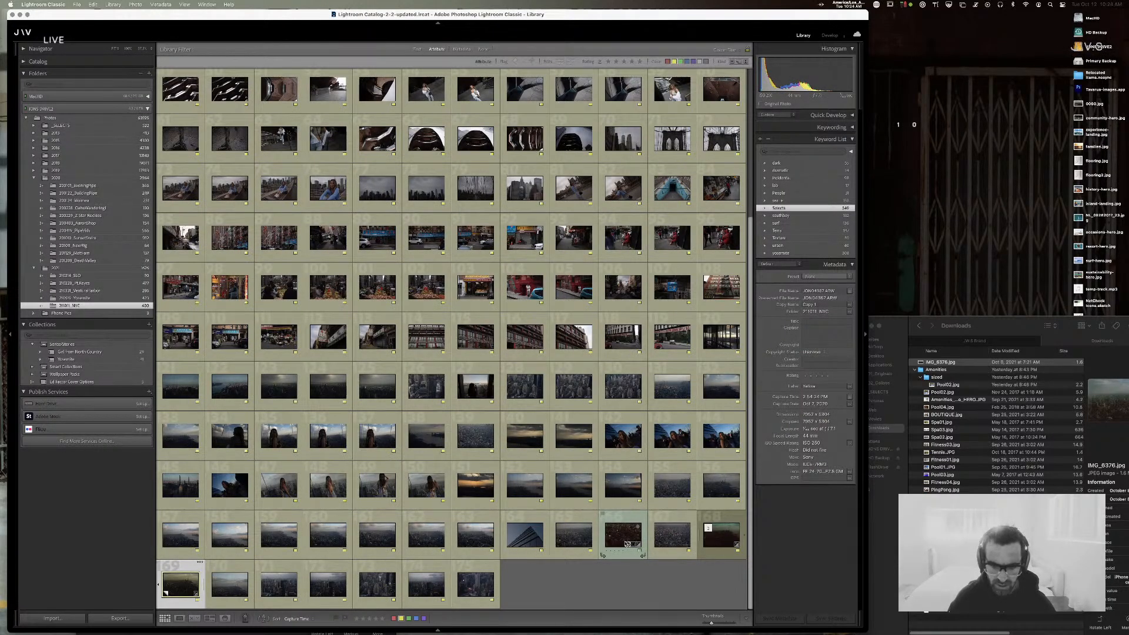
{"action": "left_click", "coordinate": [627, 540]}
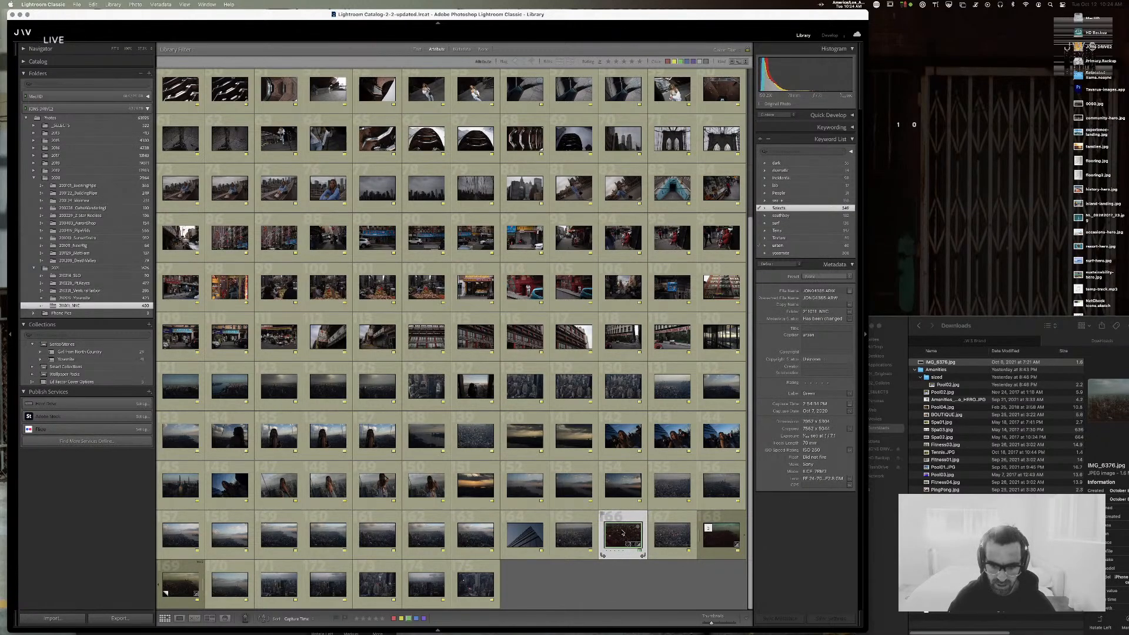
{"action": "key", "text": "e"}
{"action": "key", "text": "i"}
{"action": "key", "text": "i"}
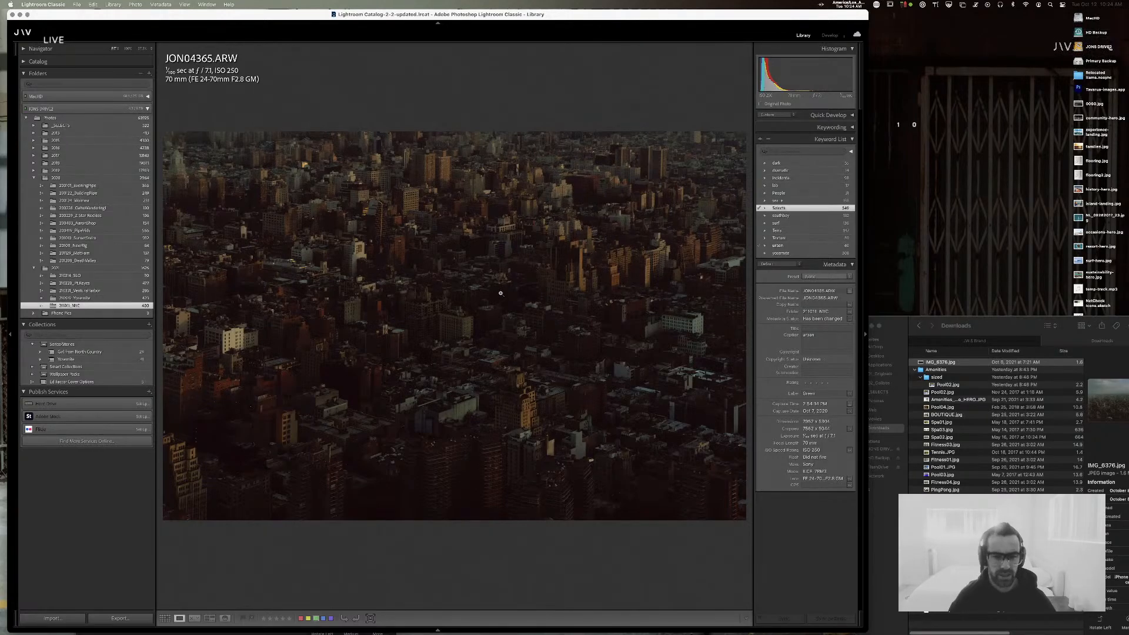
{"action": "key", "text": "d"}
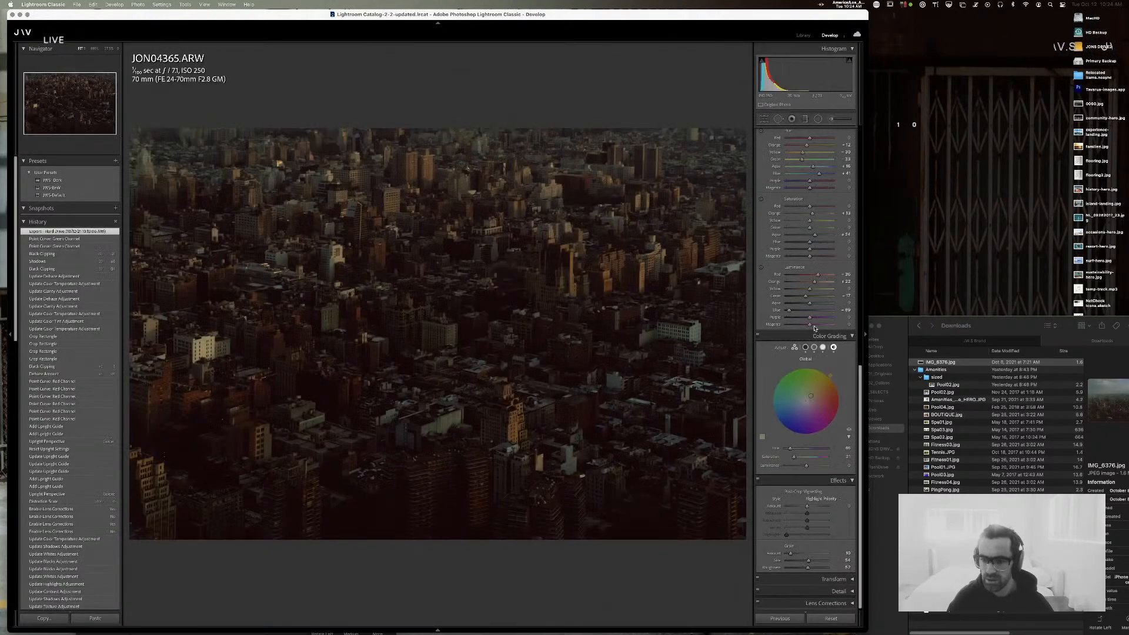
{"action": "left_click_drag", "start_coordinate": [809, 338], "coordinate": [819, 339]}
{"action": "key", "text": "super+z"}
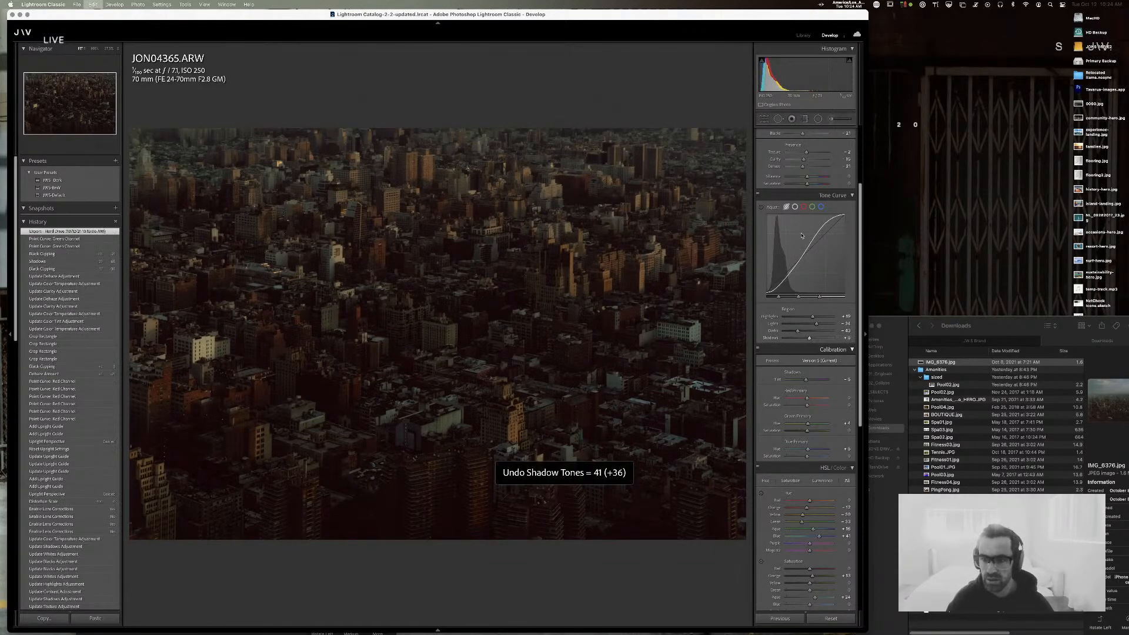
{"action": "scroll", "coordinate": [814, 364], "scroll_direction": "up", "scroll_amount": 2}
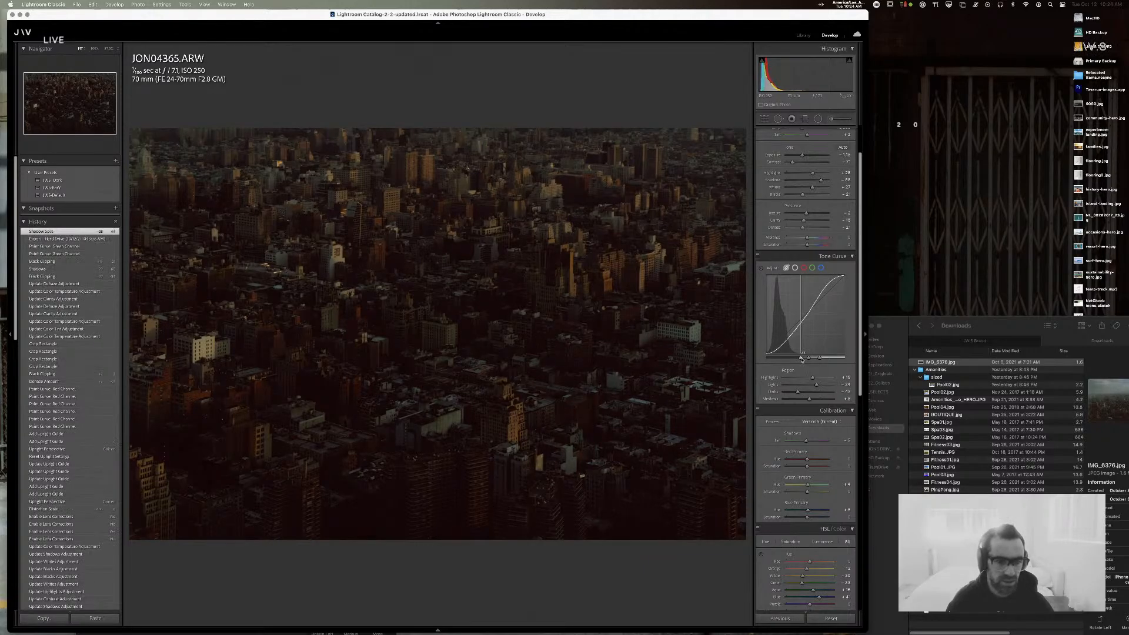
{"action": "key", "text": "super+z"}
- Raise the Blacks slightly in the basic tone settings and fine-tune the Darks on the tone curve
{"action": "scroll", "coordinate": [807, 335], "scroll_direction": "up", "scroll_amount": 2}
{"action": "scroll", "coordinate": [807, 336], "scroll_direction": "down", "scroll_amount": 1}
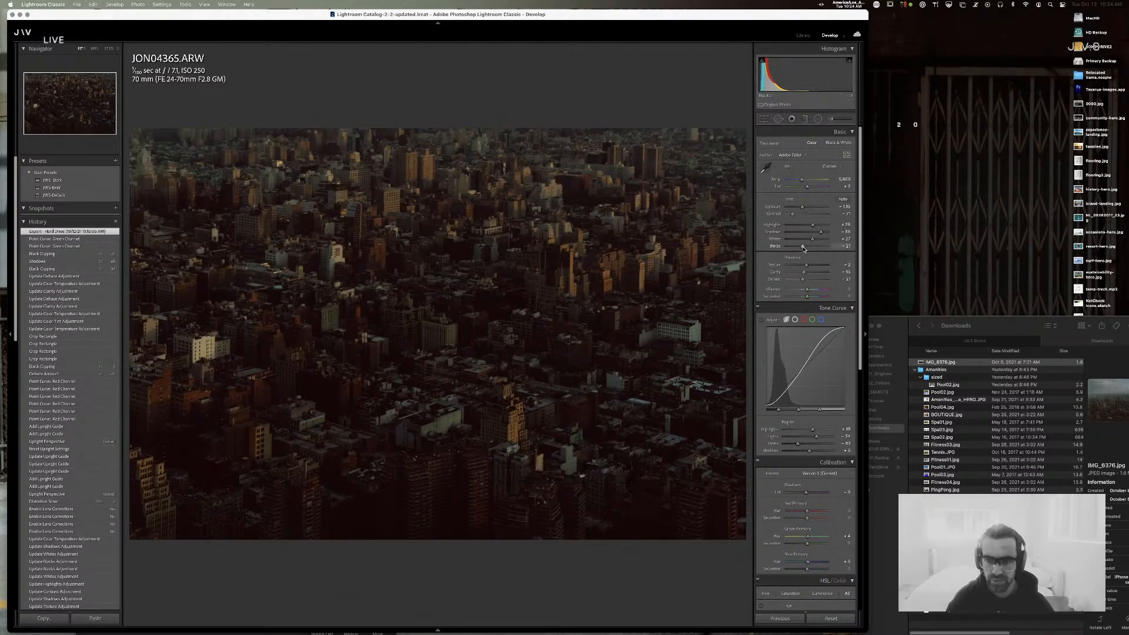
{"action": "left_click_drag", "start_coordinate": [803, 247], "coordinate": [806, 250]}
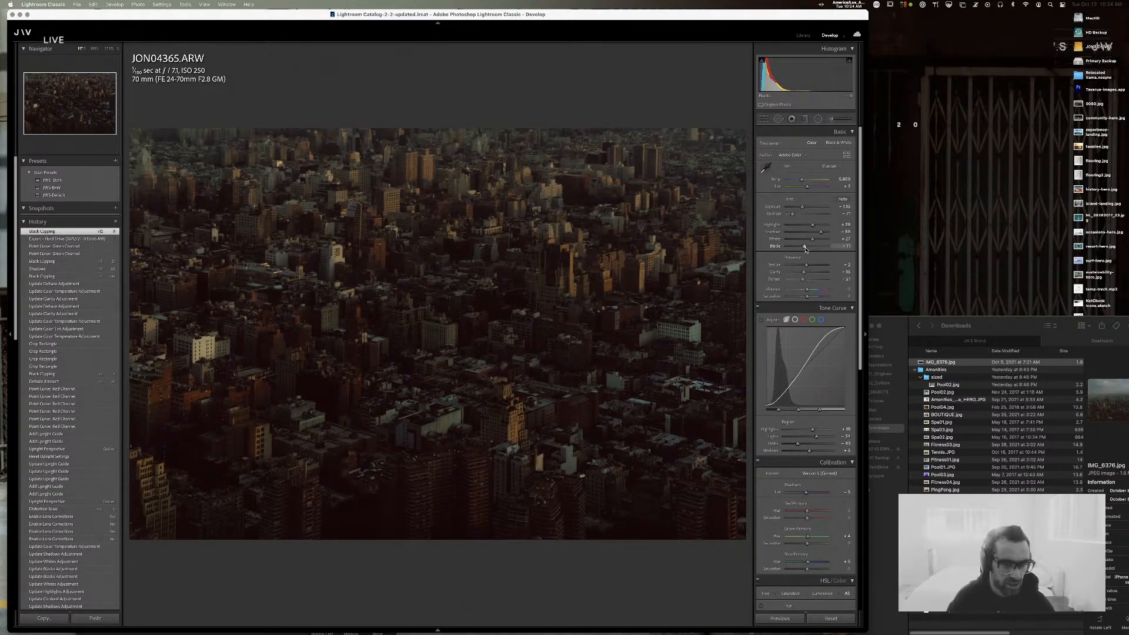
{"action": "left_click_drag", "start_coordinate": [806, 248], "coordinate": [807, 249]}
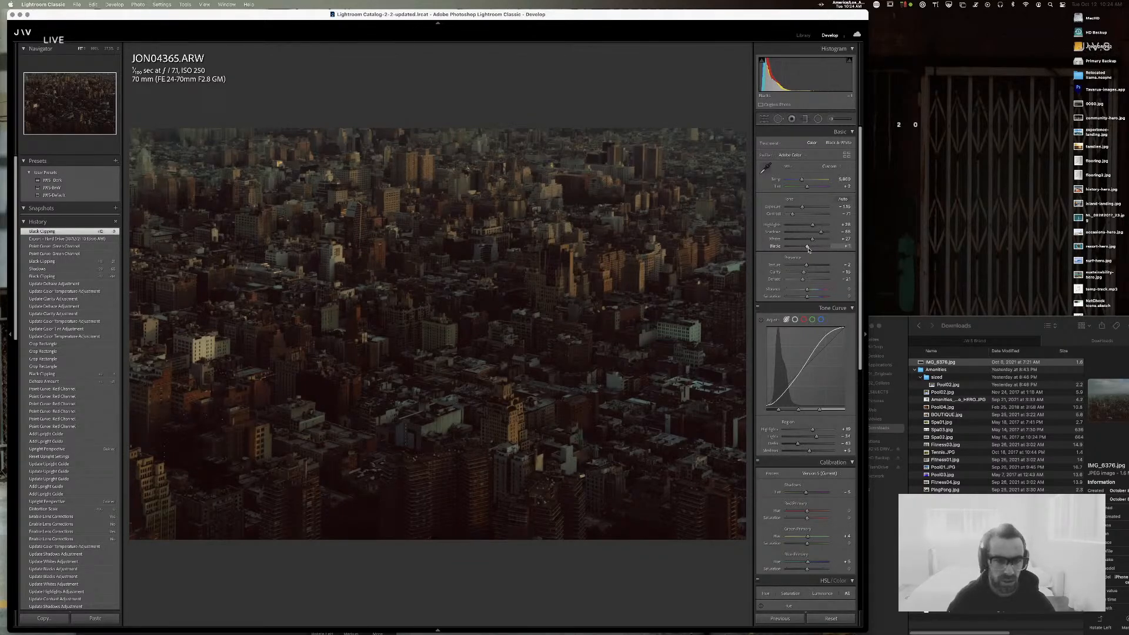
{"action": "mouse_move", "coordinate": [793, 378]}
{"action": "left_mouse_down"}
{"action": "mouse_move", "coordinate": [793, 369]}
{"action": "mouse_move", "coordinate": [793, 382]}
{"action": "left_mouse_up"}
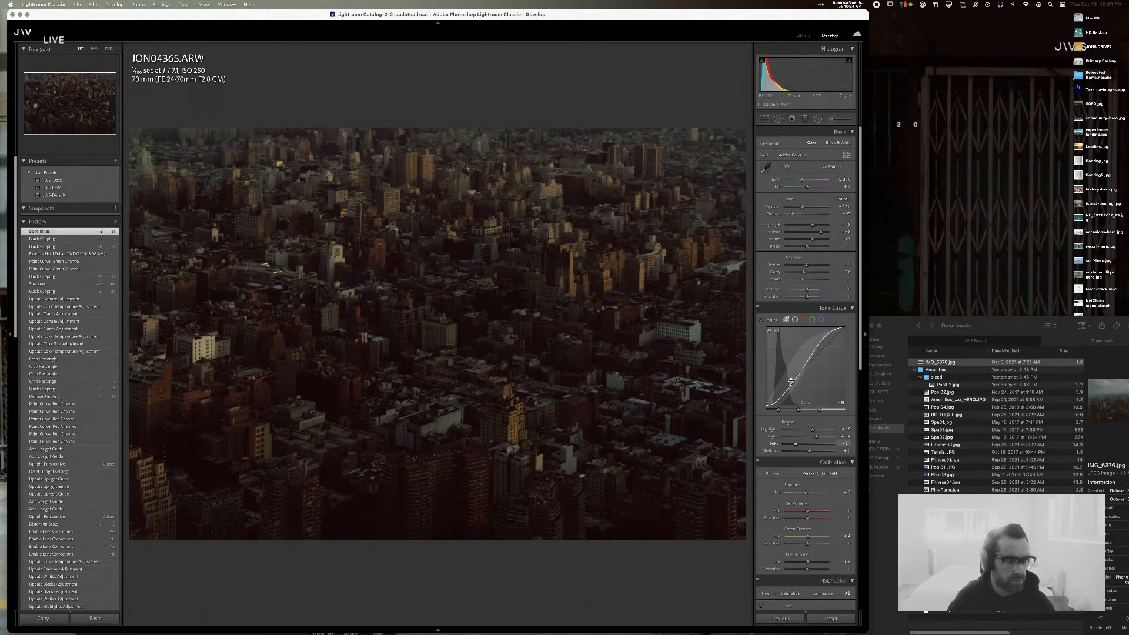
- Compare the earlier export state in the photo's history with the latest edit, returning to the latest edit
{"action": "left_click", "coordinate": [47, 253]}
{"action": "left_click", "coordinate": [46, 231]}
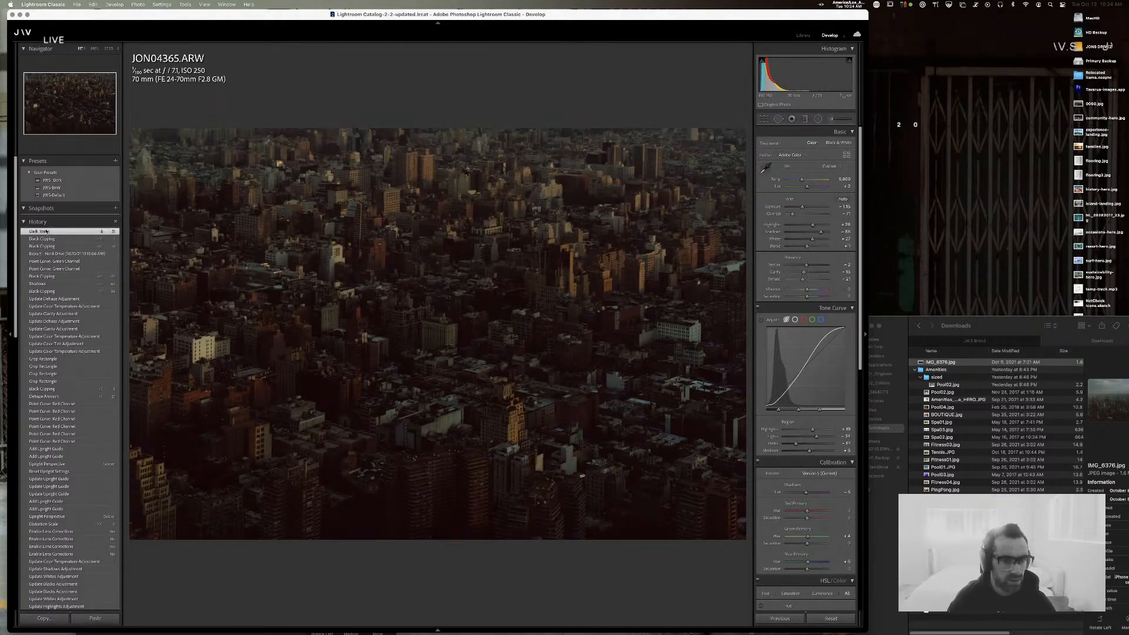
- Export JON04365.ARW with the current export settings, using a unique name to avoid overwriting the existing file
{"action": "key", "text": "super+shift+e"}
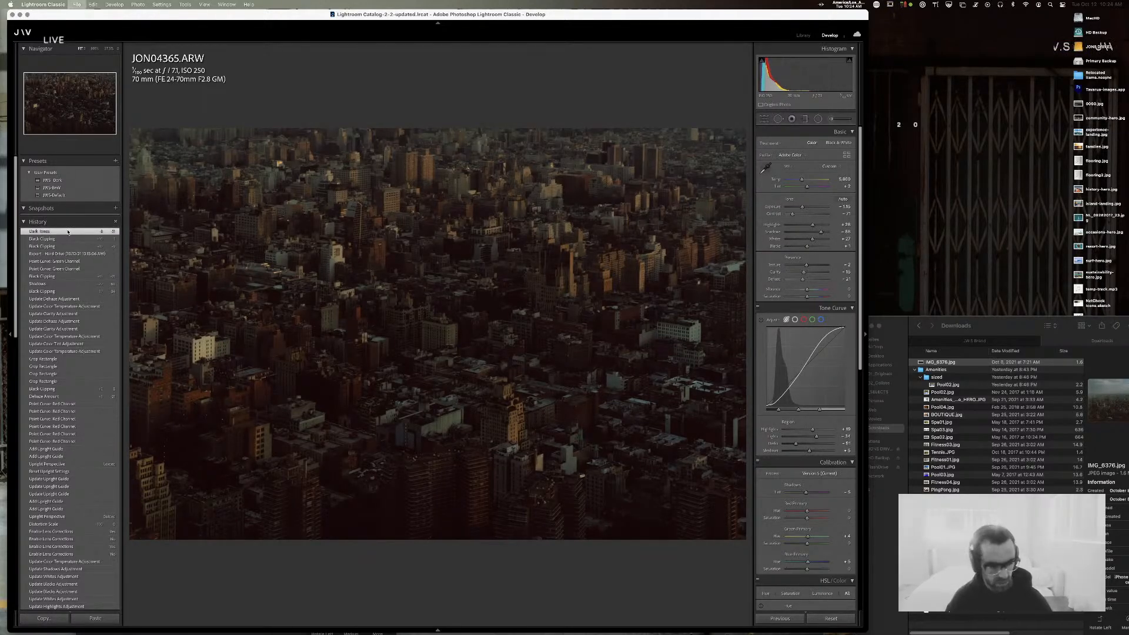
{"action": "left_click", "coordinate": [685, 375]}
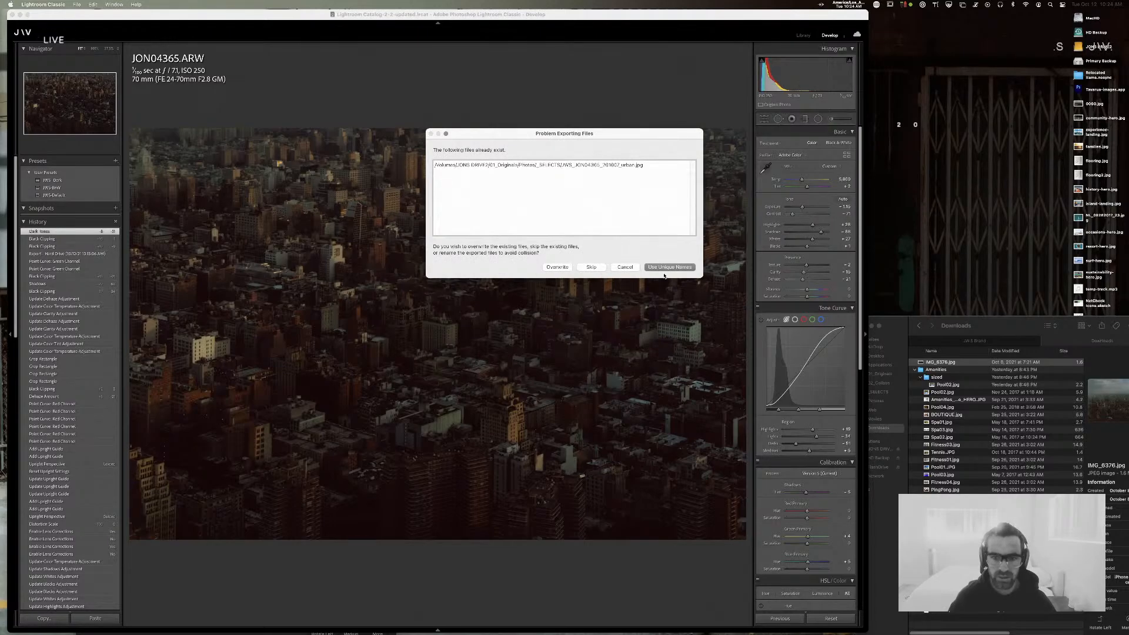
{"action": "left_click", "coordinate": [669, 267]}
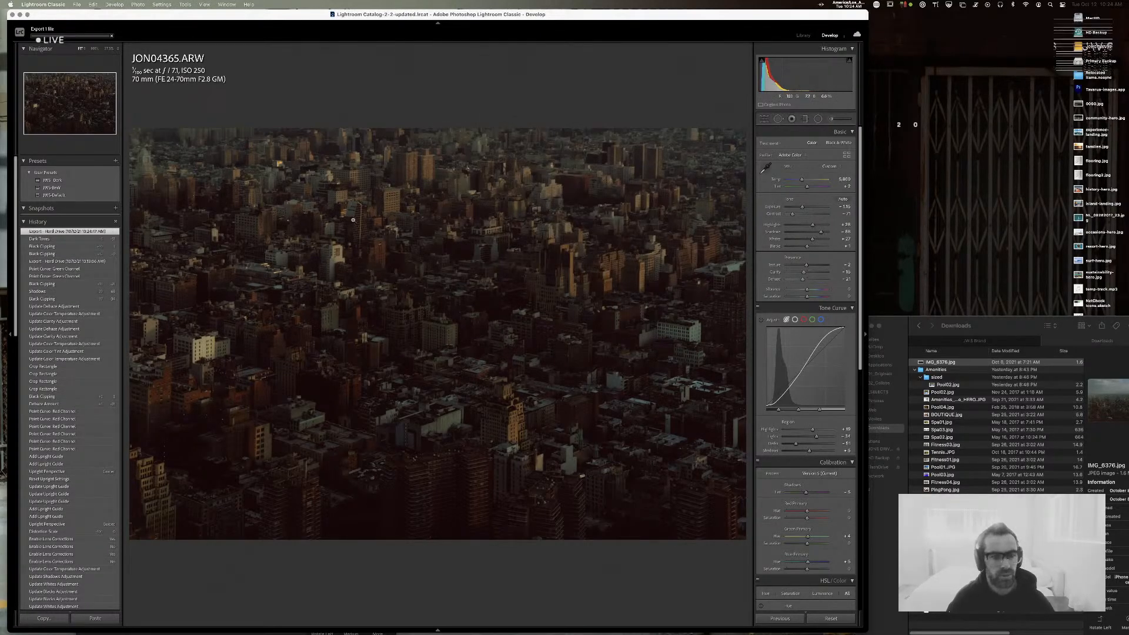
{"action": "left_click", "coordinate": [531, 228]}
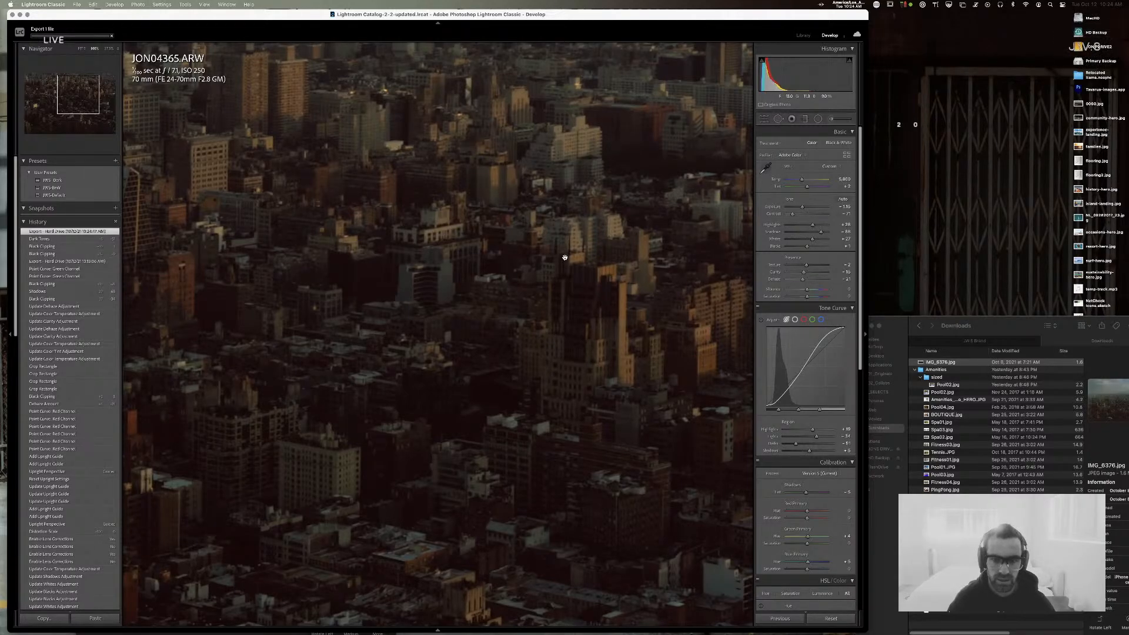
{"action": "left_click_drag", "start_coordinate": [565, 256], "coordinate": [613, 279]}
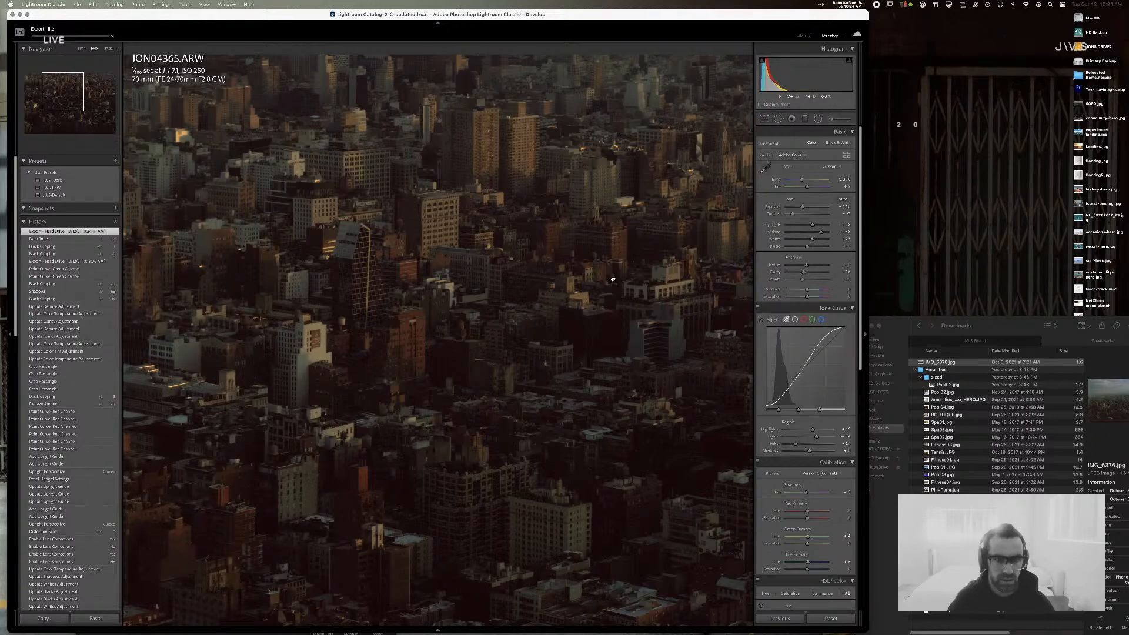
{"action": "left_click", "coordinate": [481, 187]}
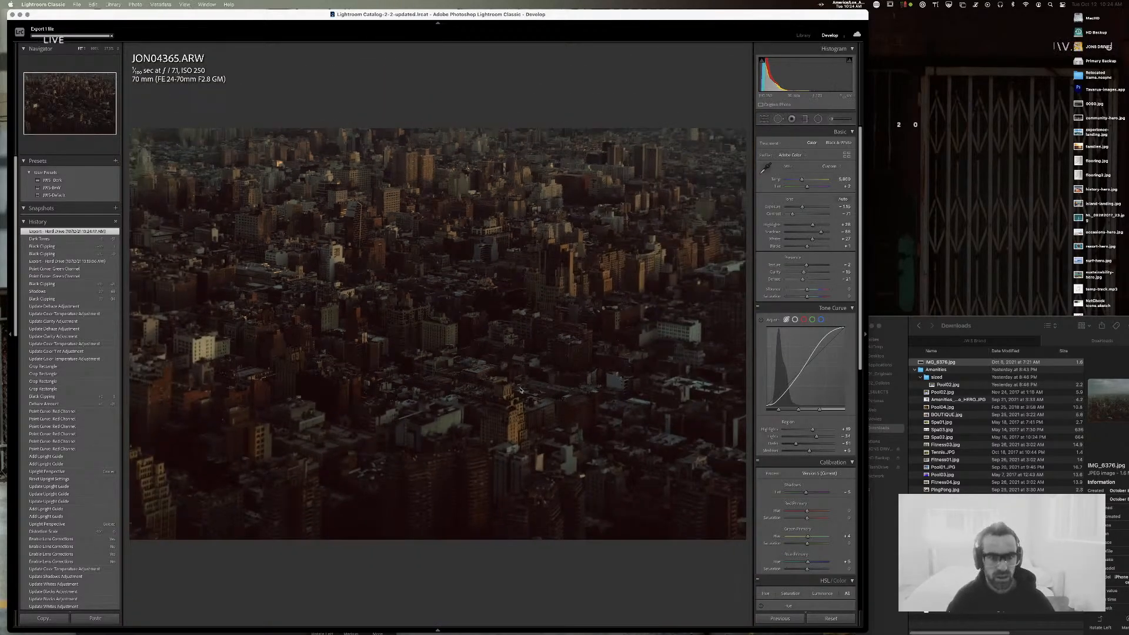
- Compare the JON04367.ARW virtual copy with its original side by side, with the side panels hidden, and return to the grid
{"action": "key", "text": "g"}
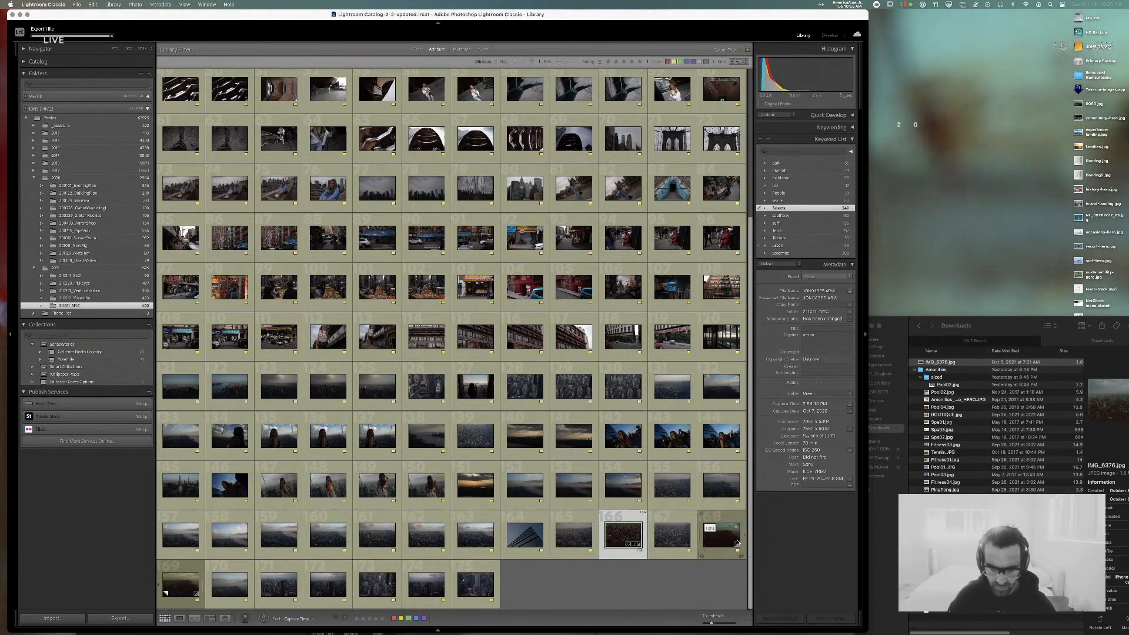
{"action": "left_click", "coordinate": [180, 583]}
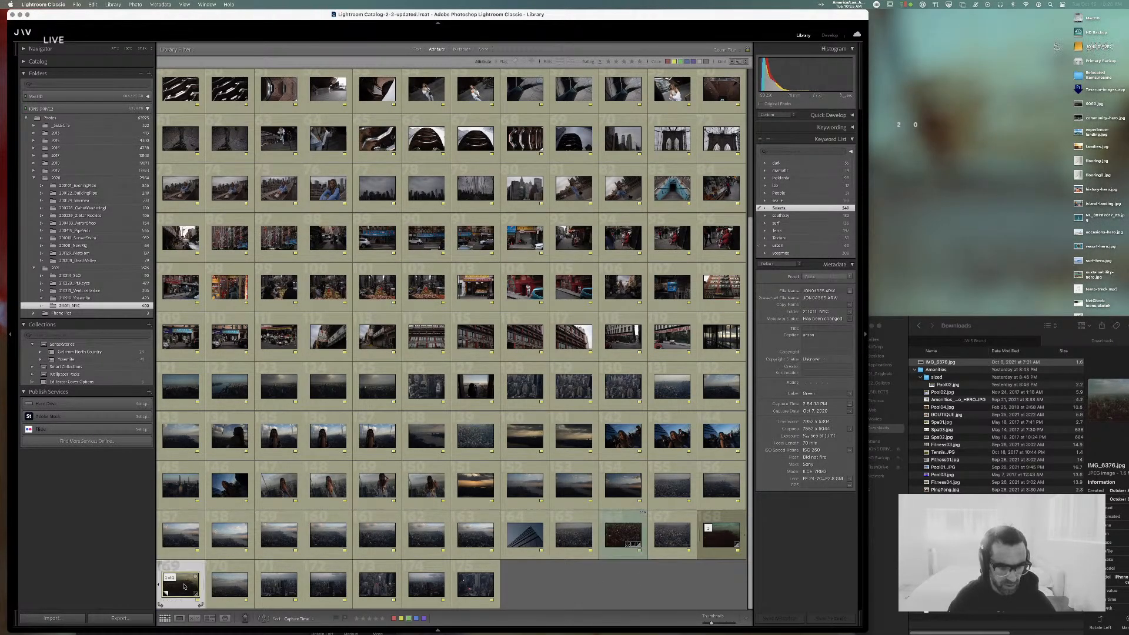
{"action": "key", "text": "c"}
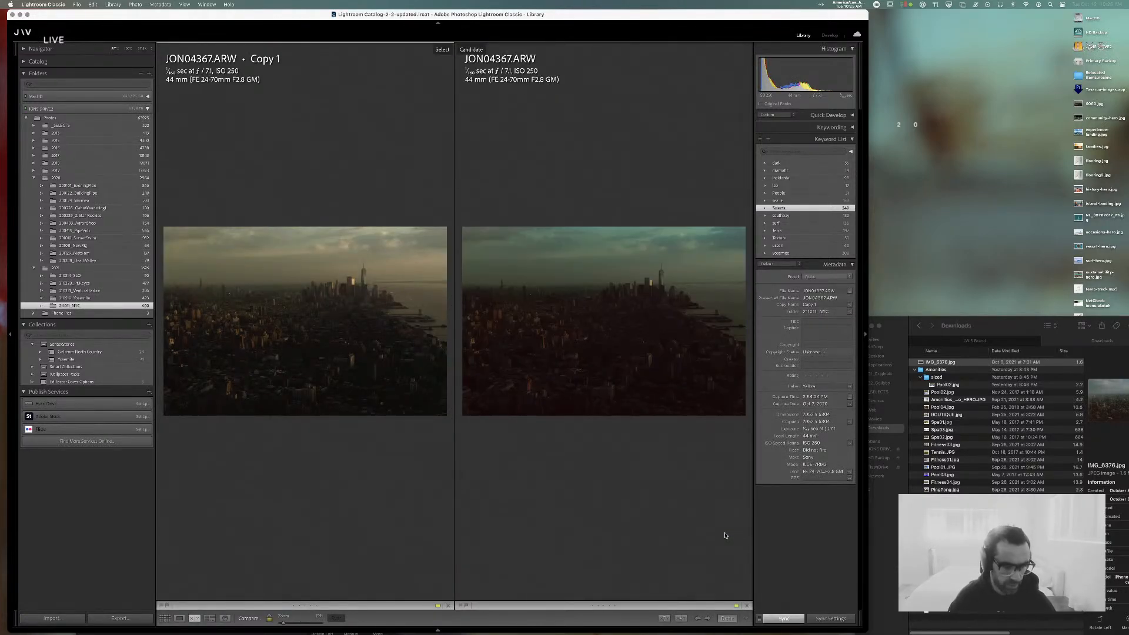
{"action": "key", "text": "Tab"}
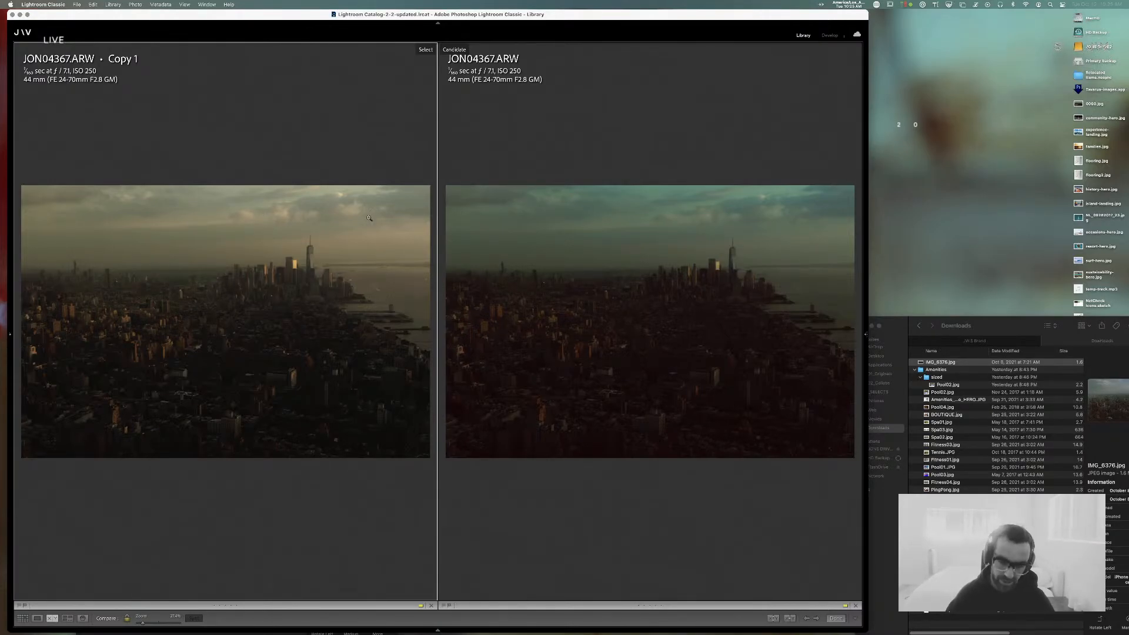
{"action": "key", "text": "g"}
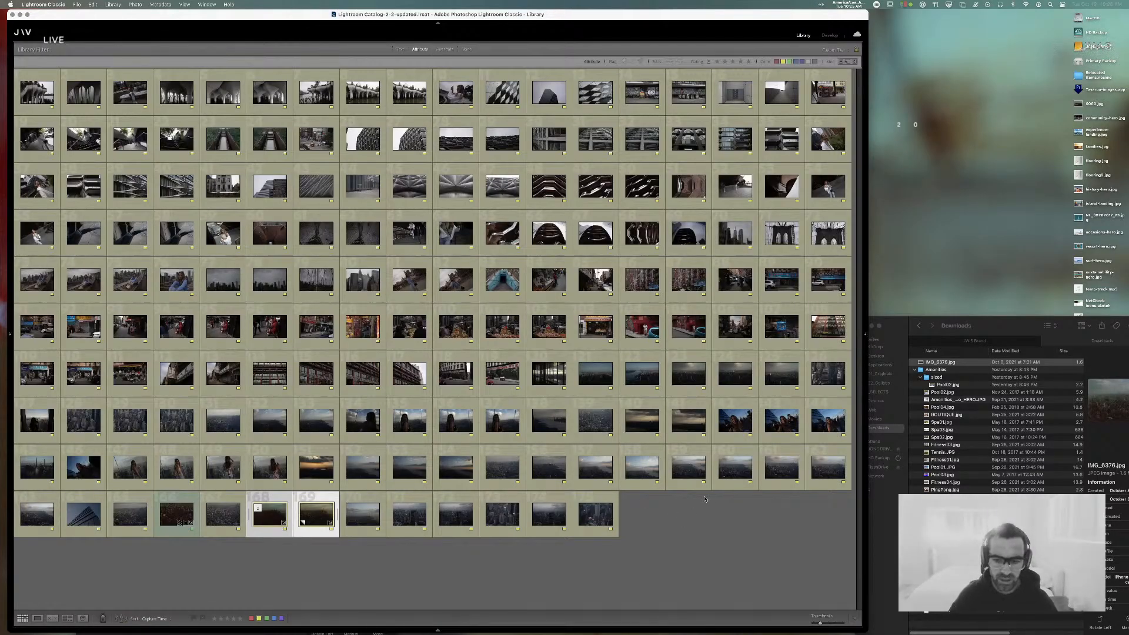
- View the JON04367.ARW virtual copy enlarged, and step through JON04365.ARW, JON04366.ARW and JON04367.ARW back to the copy to check their tones
{"action": "left_click", "coordinate": [782, 467]}
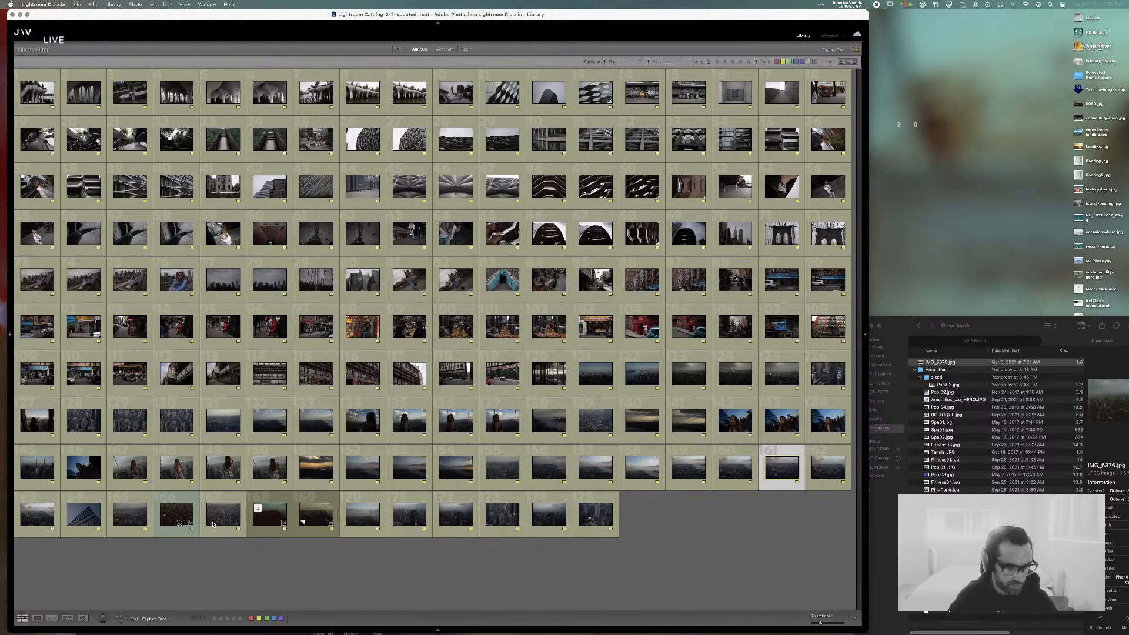
{"action": "left_click", "coordinate": [316, 516]}
{"action": "double_click", "coordinate": [315, 516]}
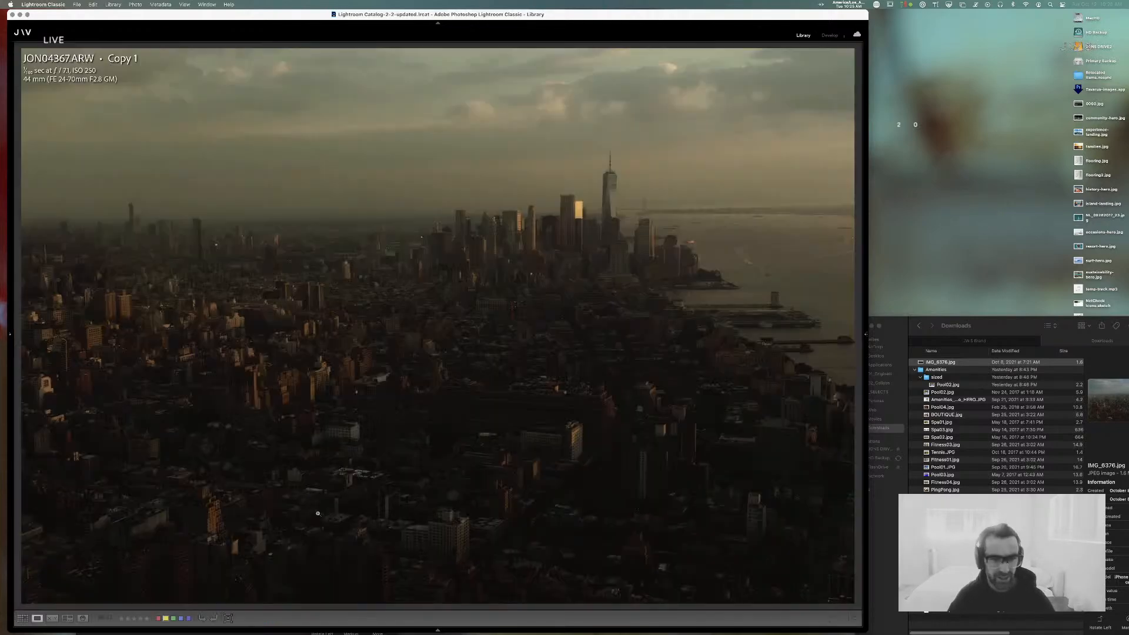
{"action": "key", "text": "Tab"}
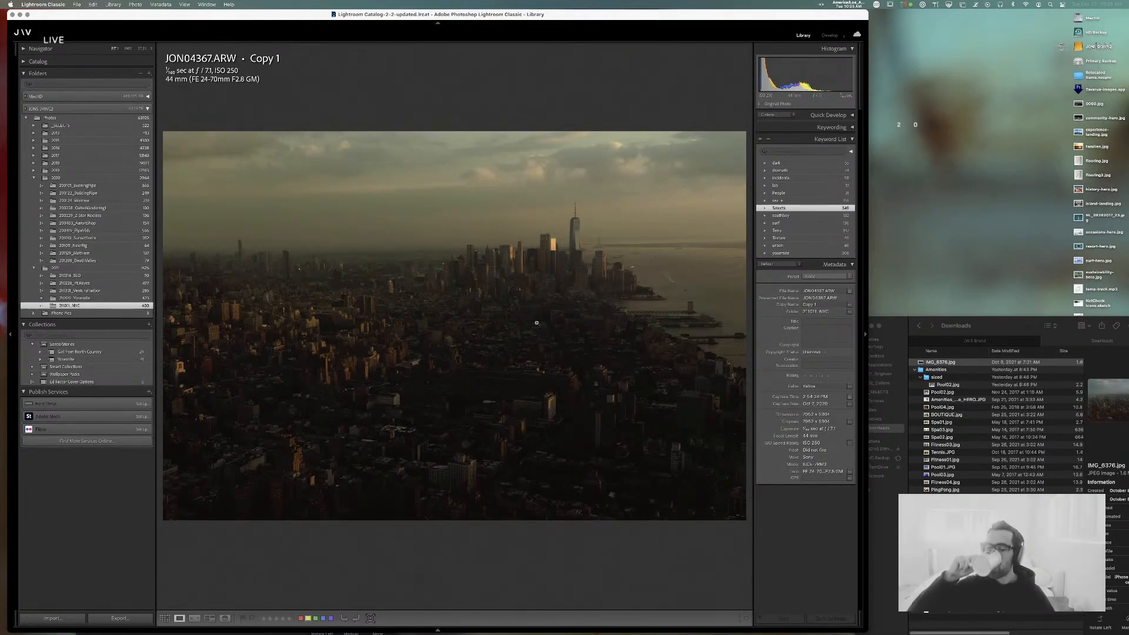
{"action": "key", "text": "g"}
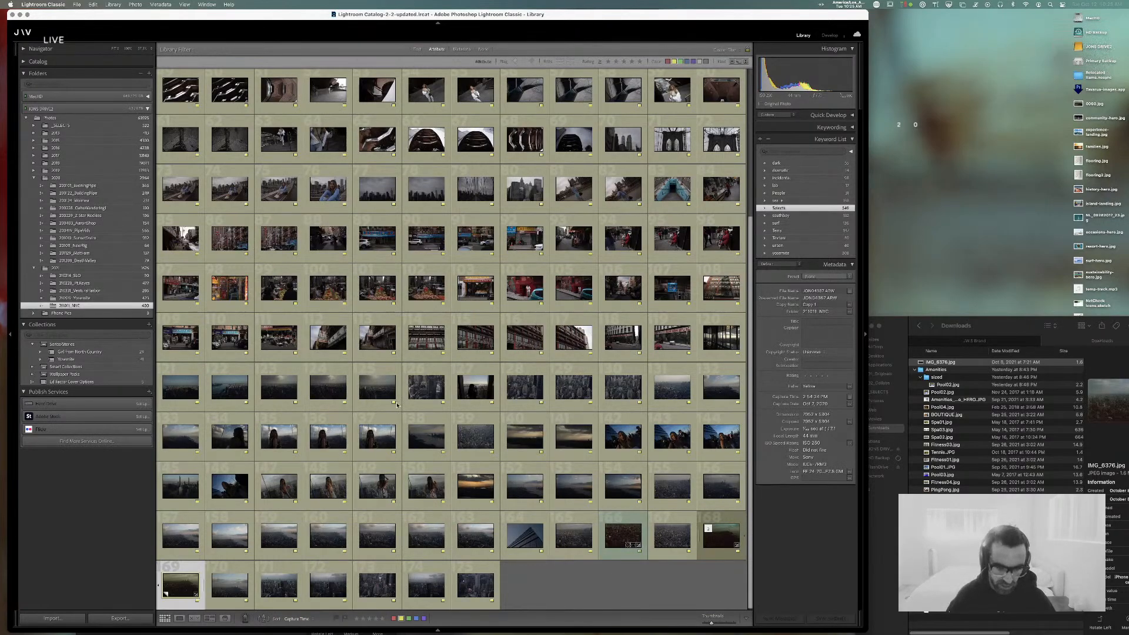
{"action": "double_click", "coordinate": [669, 540]}
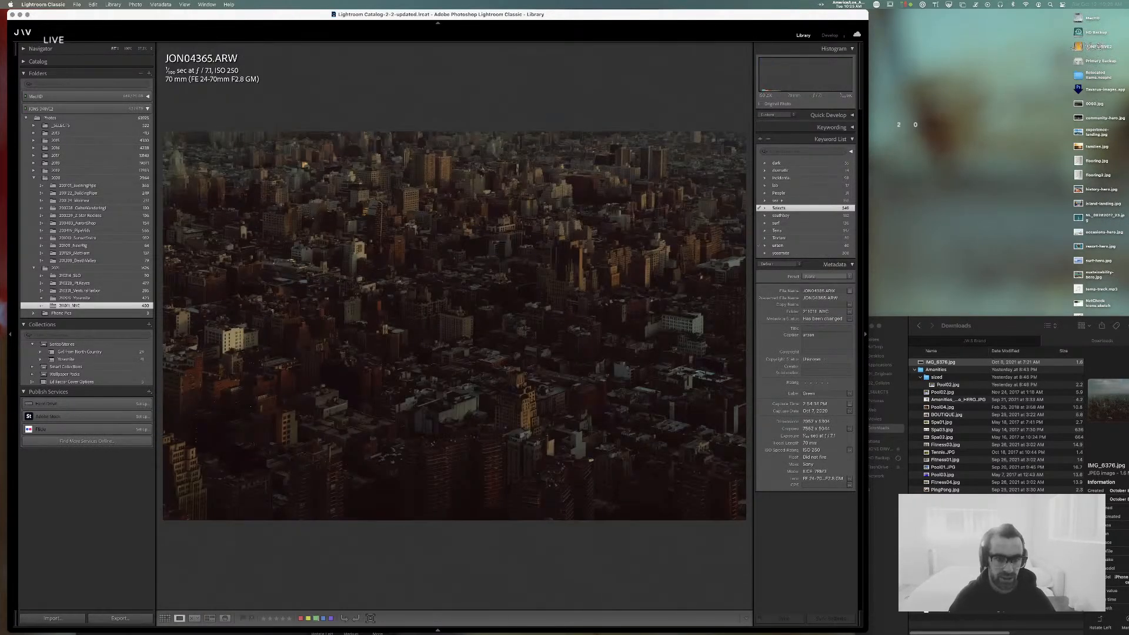
{"action": "key", "text": "Left"}
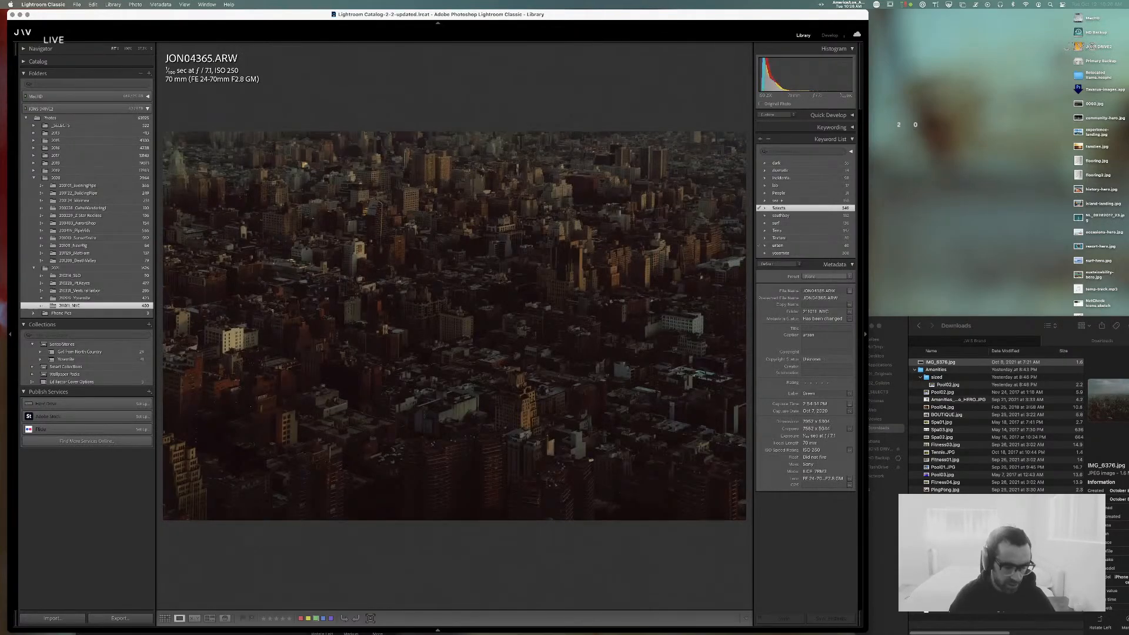
{"action": "key", "text": "Right"}
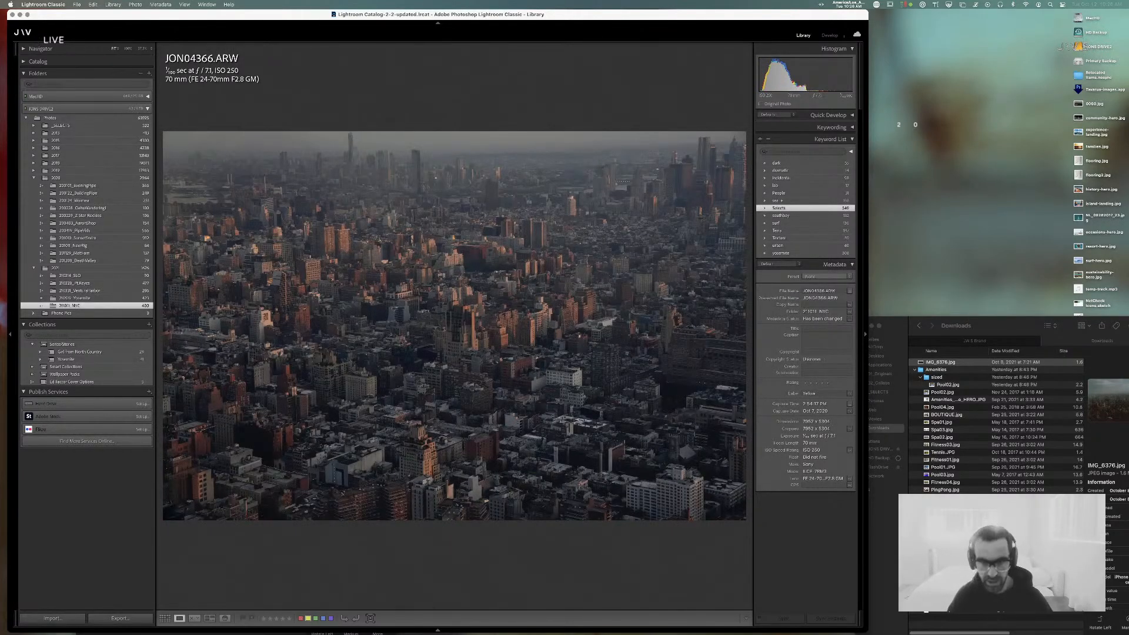
{"action": "key", "text": "Right"}
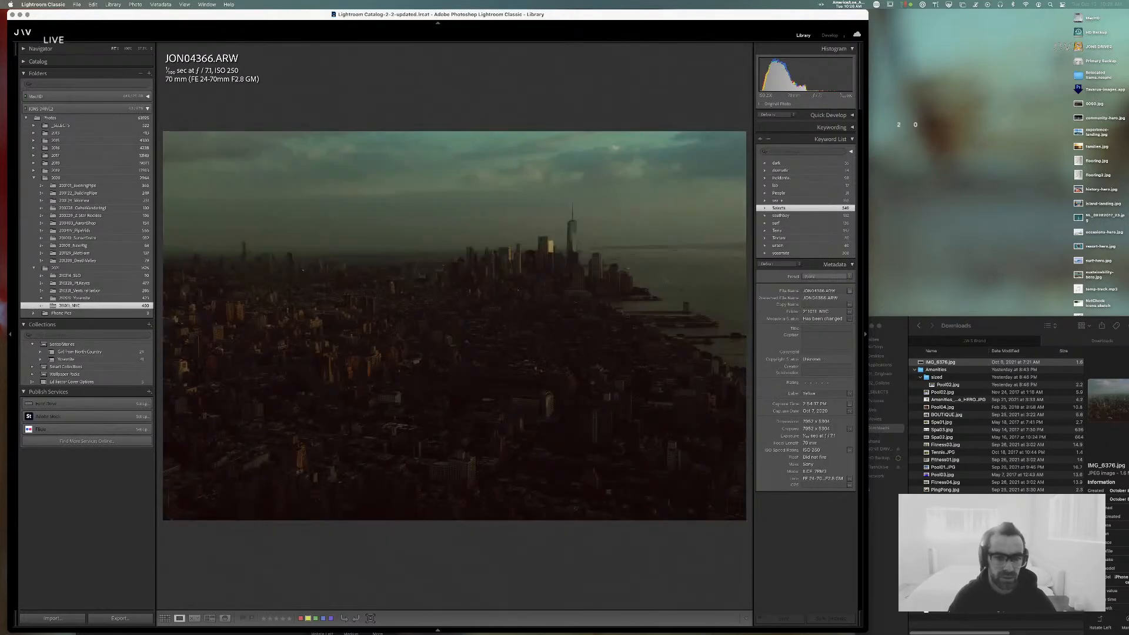
{"action": "key", "text": "super+apostrophe"}
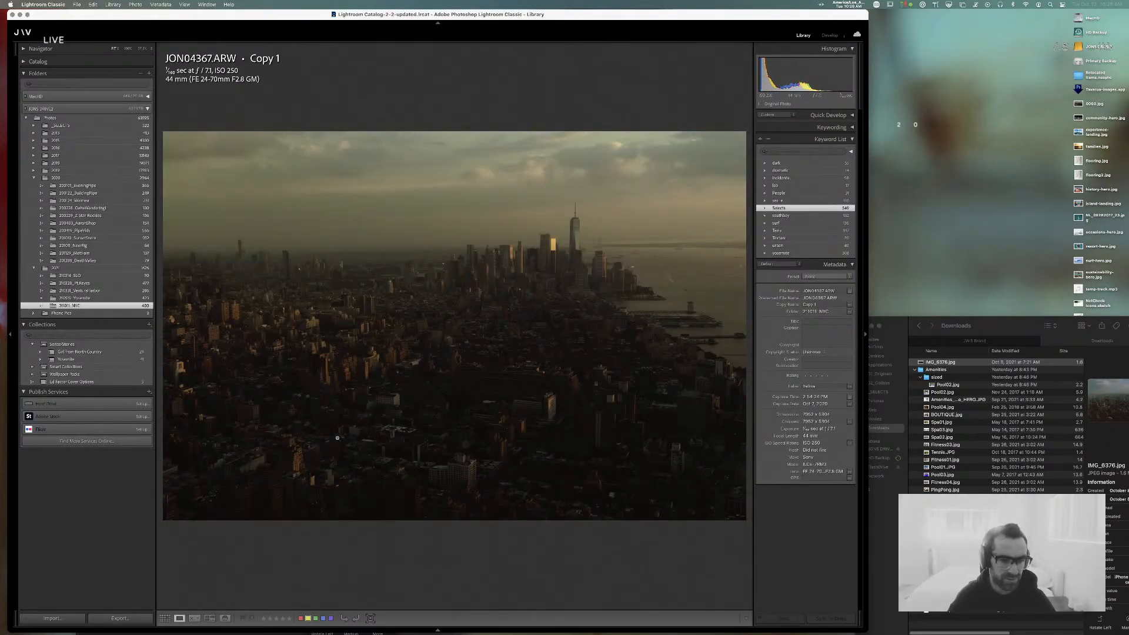
- Open the JON04367.ARW virtual copy in Develop and examine its Calibration, HSL and Color Grading settings, undoing any green hue shift
{"action": "key", "text": "d"}
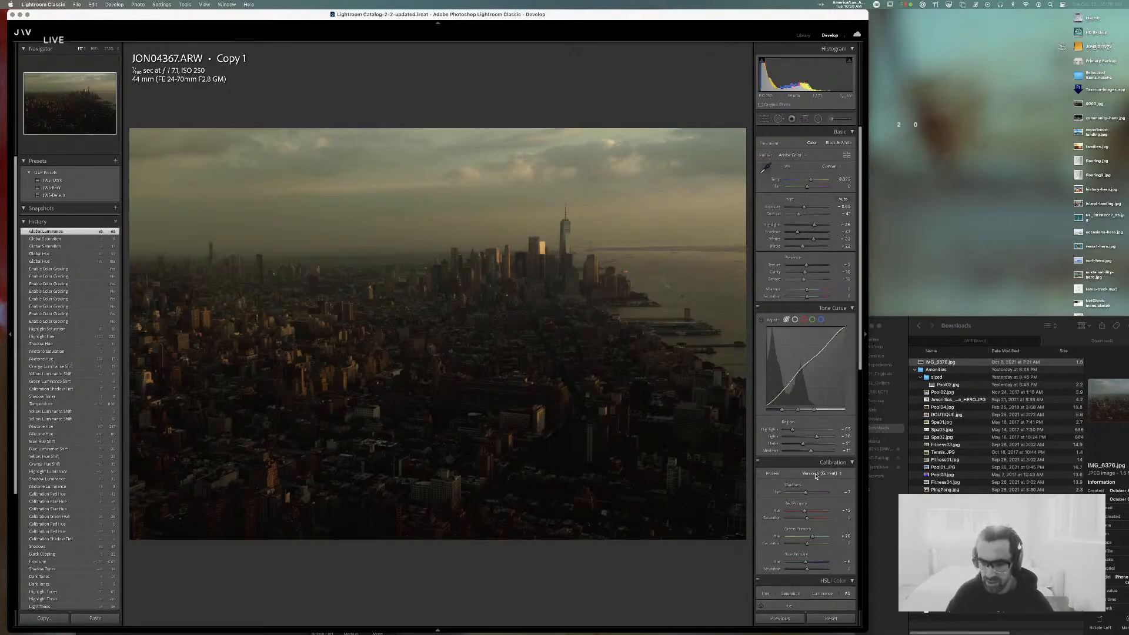
{"action": "scroll", "coordinate": [814, 478], "scroll_direction": "down", "scroll_amount": 5}
{"action": "scroll", "coordinate": [814, 477], "scroll_direction": "down", "scroll_amount": 3}
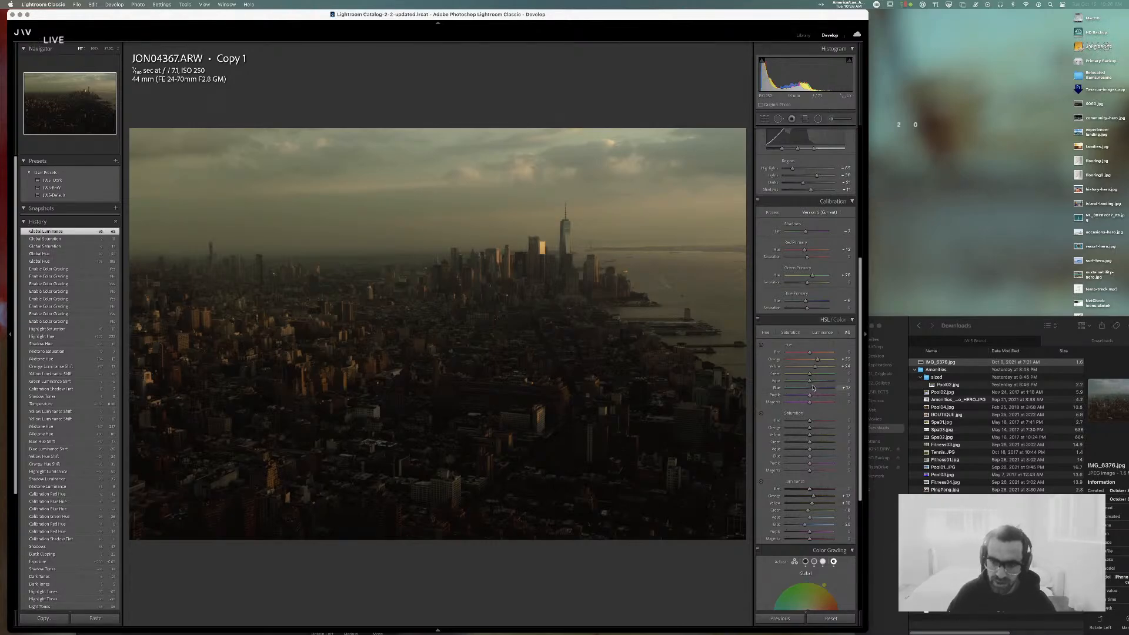
{"action": "mouse_move", "coordinate": [810, 374]}
{"action": "left_mouse_down"}
{"action": "mouse_move", "coordinate": [824, 375]}
{"action": "mouse_move", "coordinate": [810, 378]}
{"action": "left_mouse_up"}
{"action": "key", "text": "super+z"}
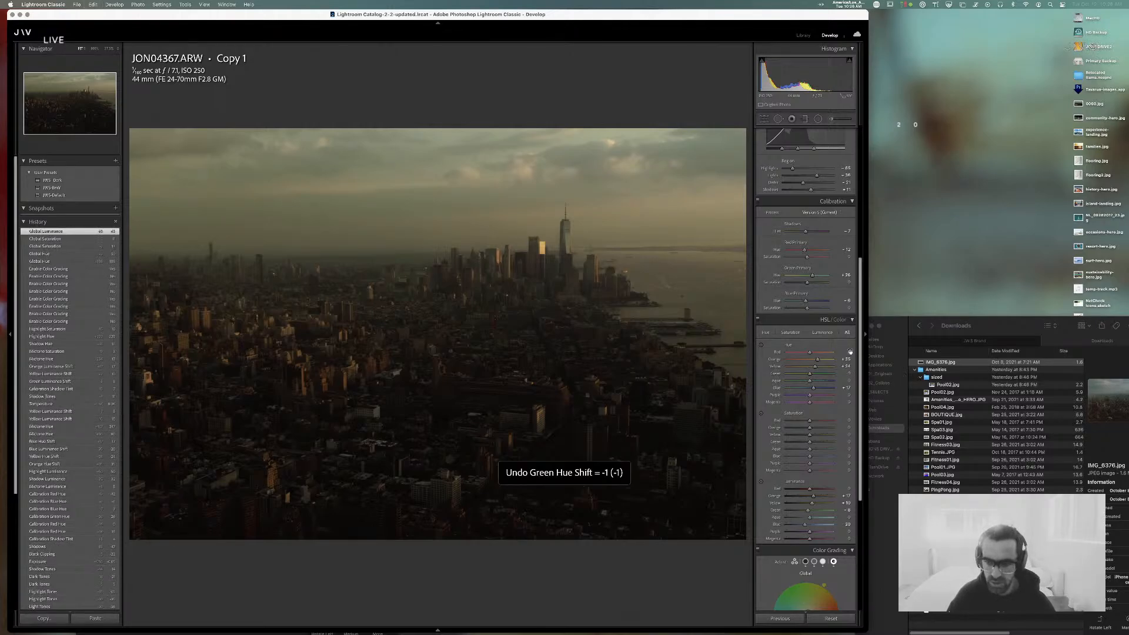
{"action": "scroll", "coordinate": [782, 305], "scroll_direction": "up", "scroll_amount": 3}
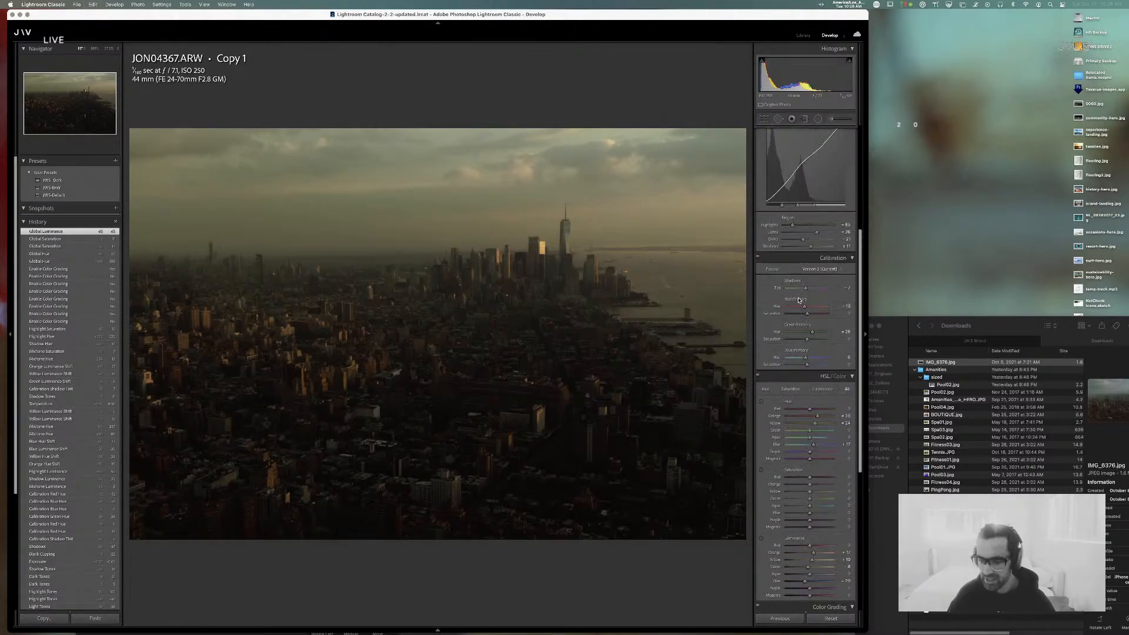
{"action": "scroll", "coordinate": [797, 336], "scroll_direction": "down", "scroll_amount": 8}
{"action": "scroll", "coordinate": [802, 344], "scroll_direction": "up", "scroll_amount": 3}
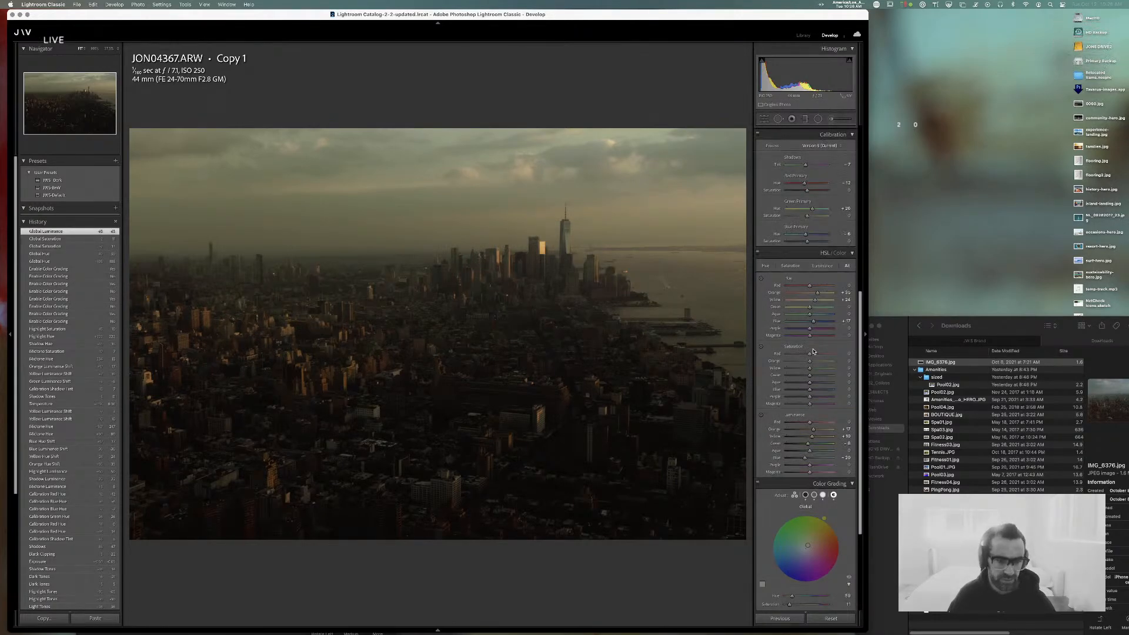
- Raise the black point of the red channel's point curve slightly and check the photo before and after the edits
{"action": "scroll", "coordinate": [796, 159], "scroll_direction": "up", "scroll_amount": 3}
{"action": "left_click", "coordinate": [803, 164]}
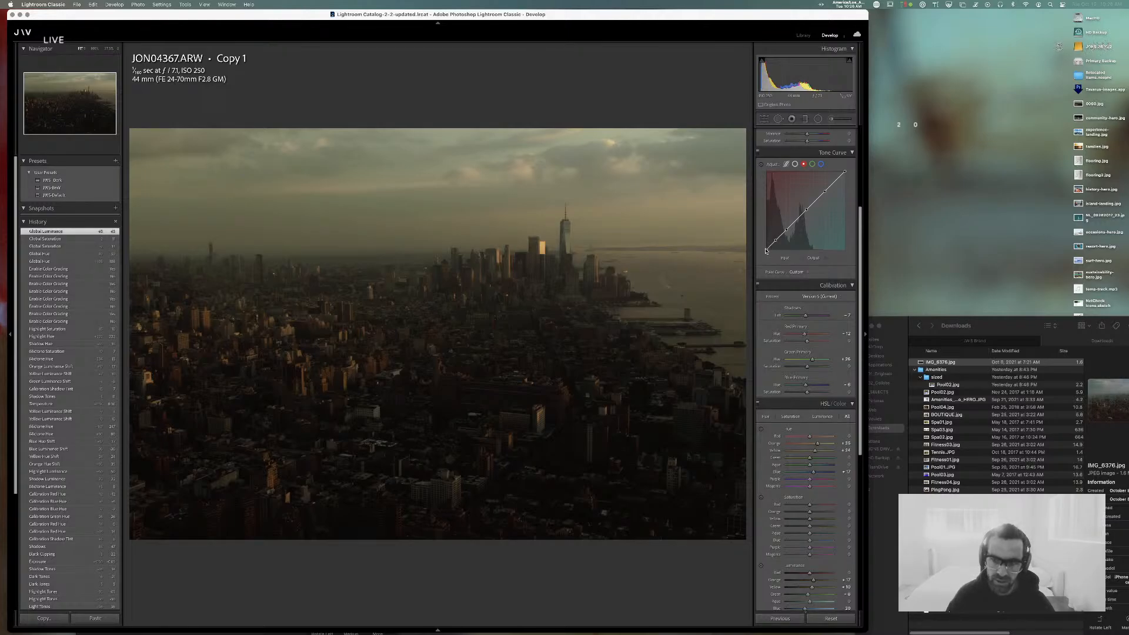
{"action": "left_click_drag", "start_coordinate": [766, 250], "coordinate": [765, 248]}
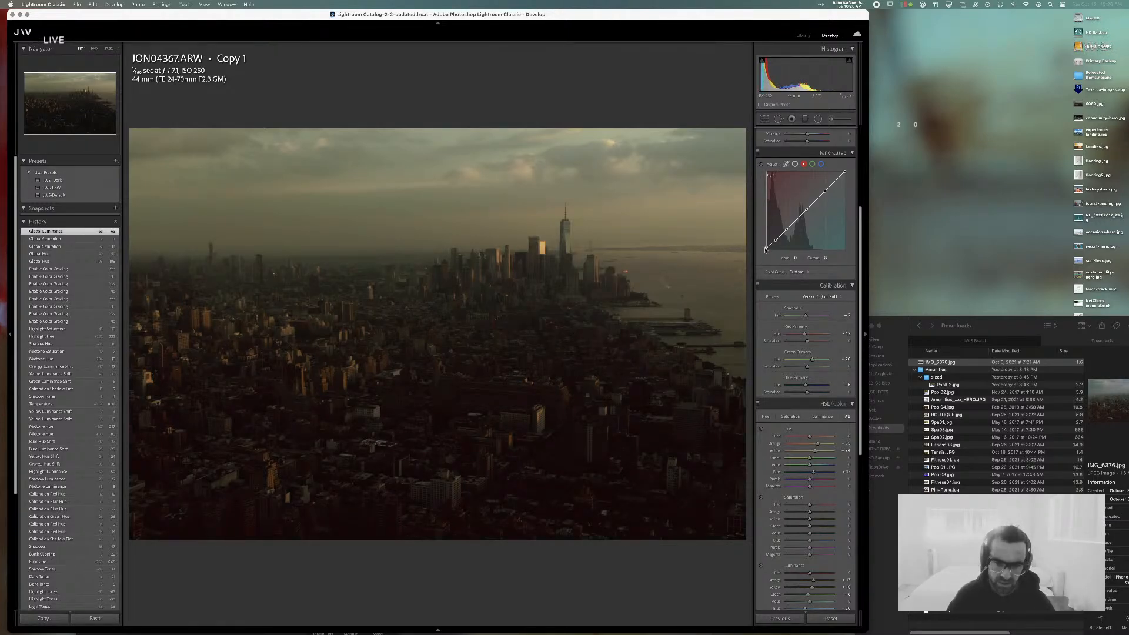
{"action": "left_click_drag", "start_coordinate": [766, 250], "coordinate": [766, 248]}
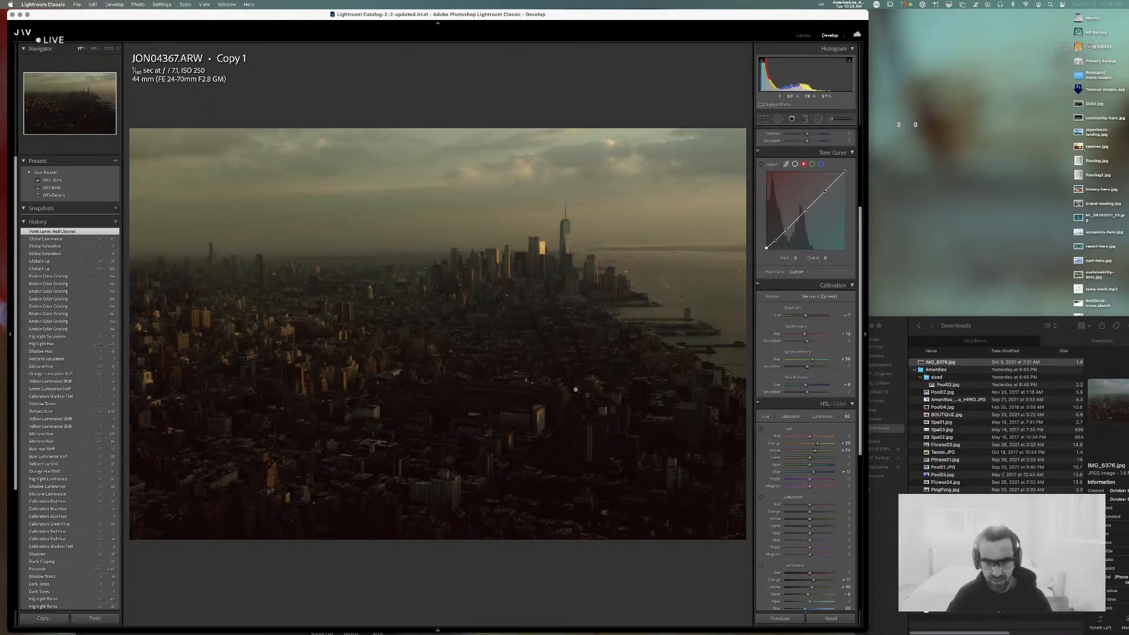
{"action": "key", "text": "backslash"}
{"action": "key", "text": "backslash"}
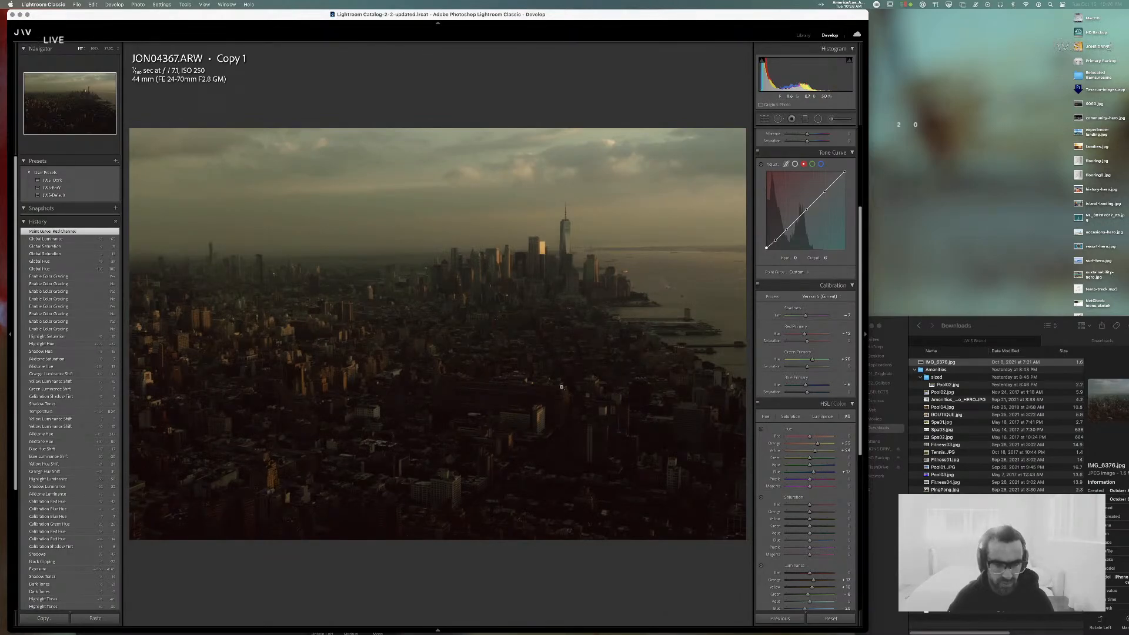
- Reset all Develop settings of the virtual copy to view the unedited photo, and undo the reset
{"action": "left_click_drag", "start_coordinate": [595, 13], "coordinate": [598, 3]}
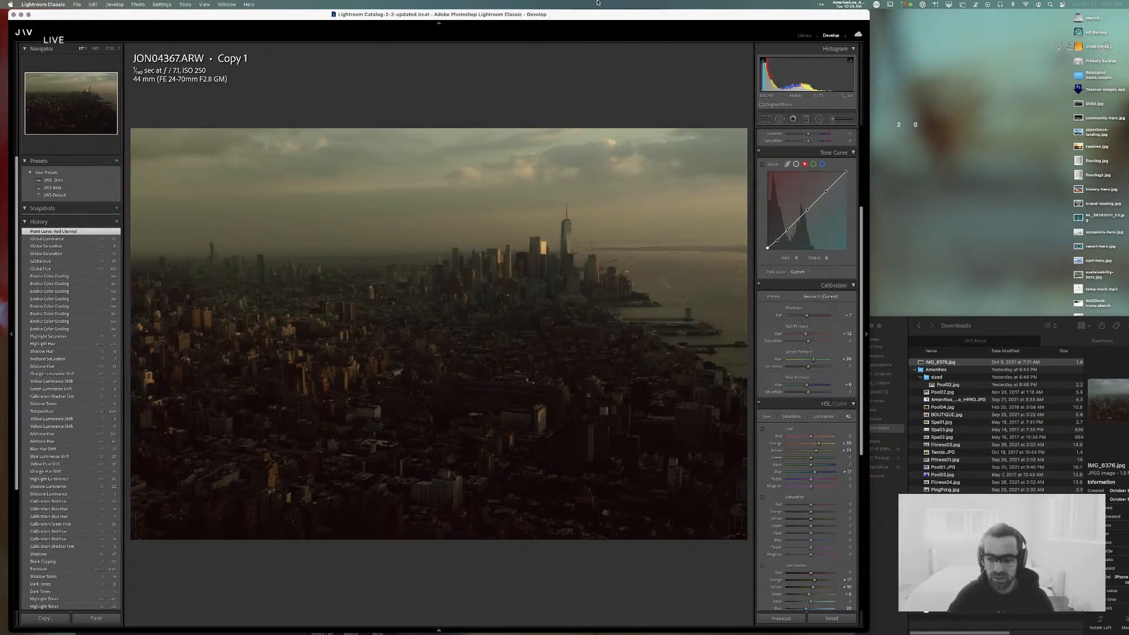
{"action": "left_click", "coordinate": [835, 619]}
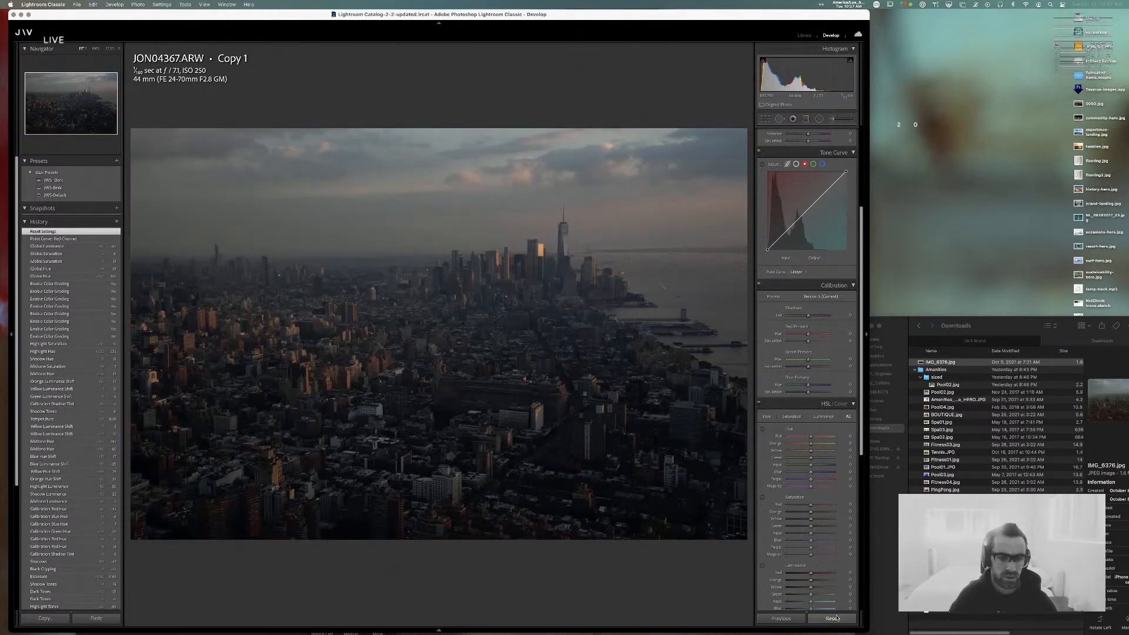
{"action": "key", "text": "super+z"}
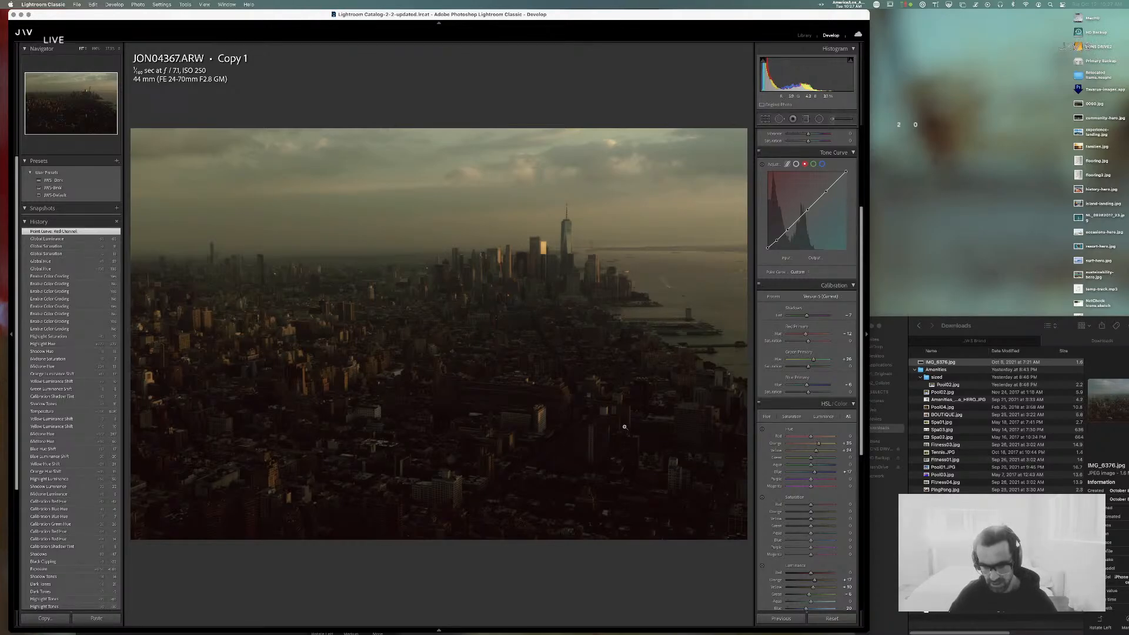
- Try lowering the black point on the combined RGB point curve, and undo that curve change
{"action": "left_click", "coordinate": [796, 164]}
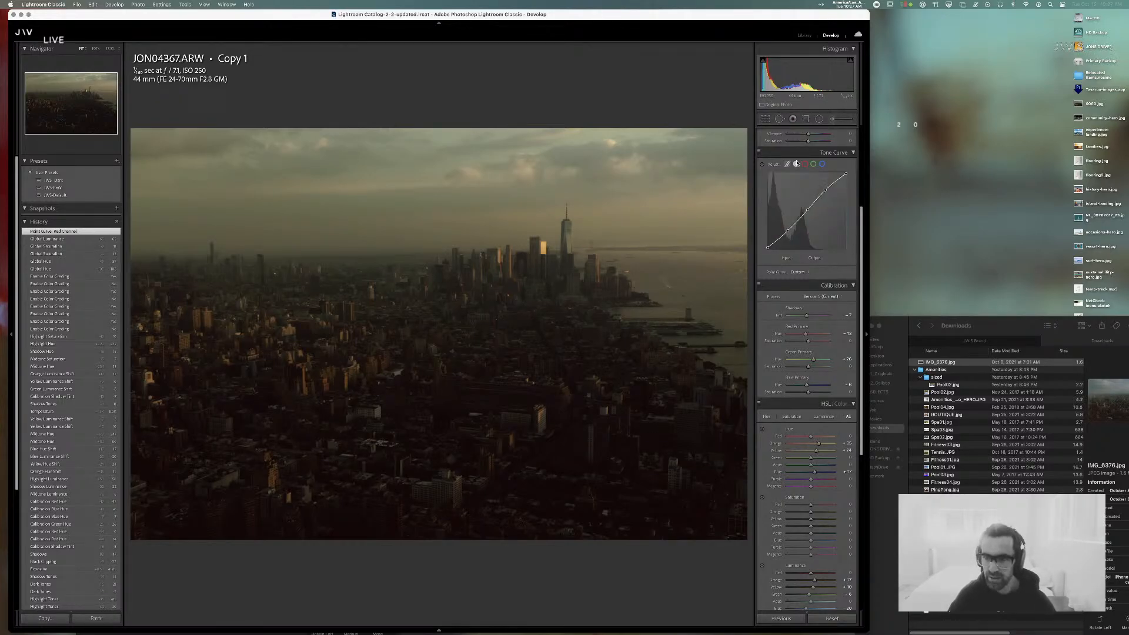
{"action": "left_click_drag", "start_coordinate": [768, 248], "coordinate": [767, 251]}
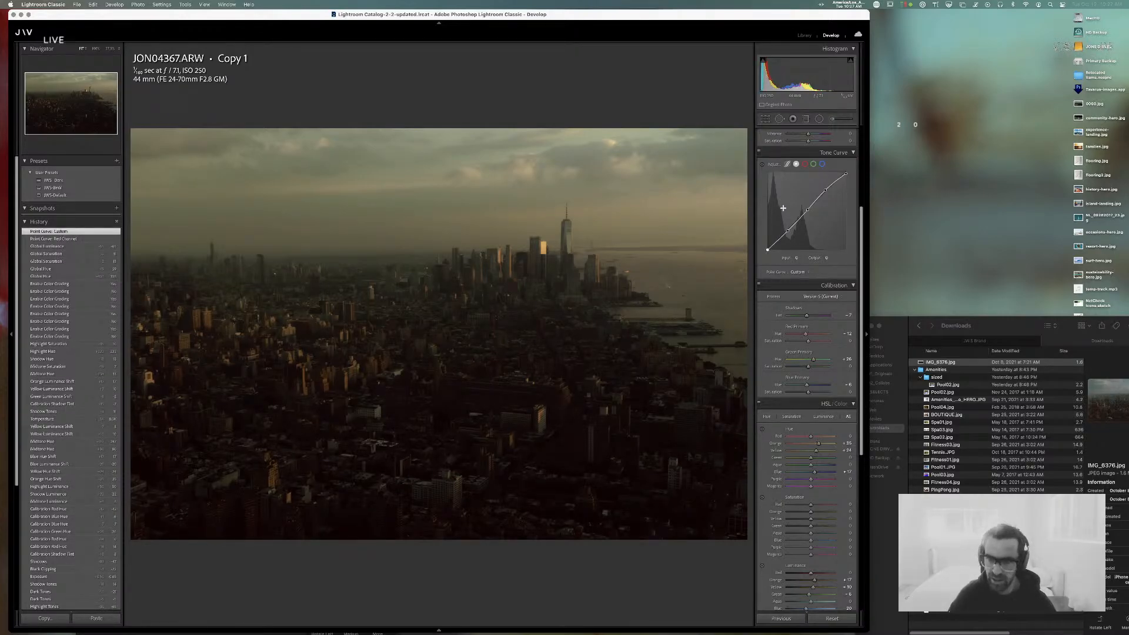
{"action": "key", "text": "super+z"}
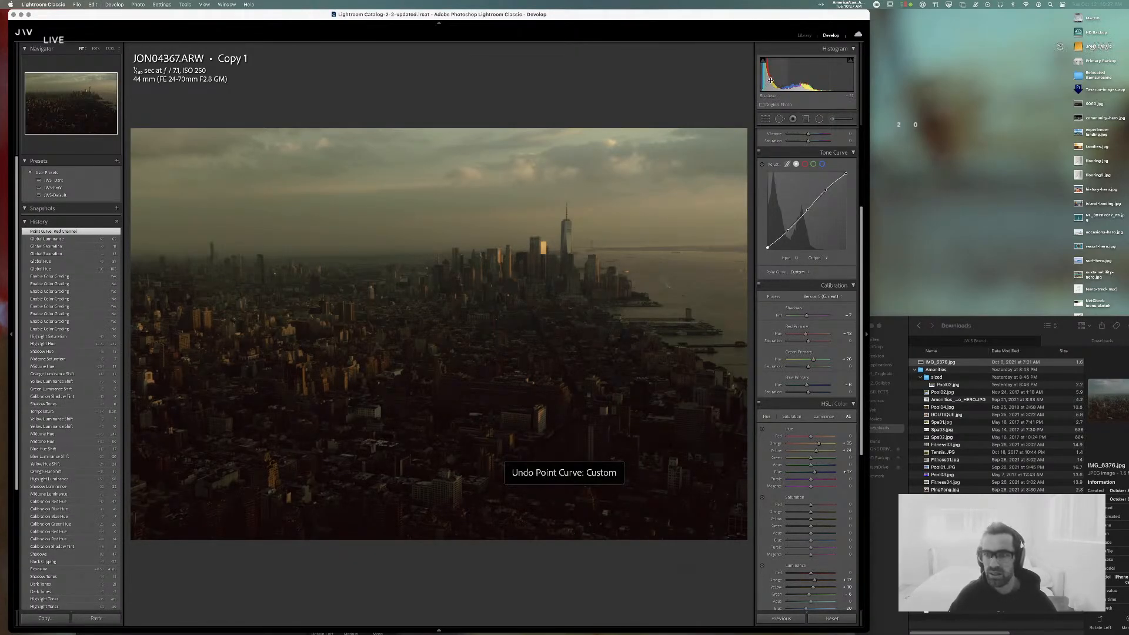
- Raise the grain size in Effects and try to set it to 200 while viewing the skyline close up
{"action": "scroll", "coordinate": [799, 209], "scroll_direction": "up", "scroll_amount": 5}
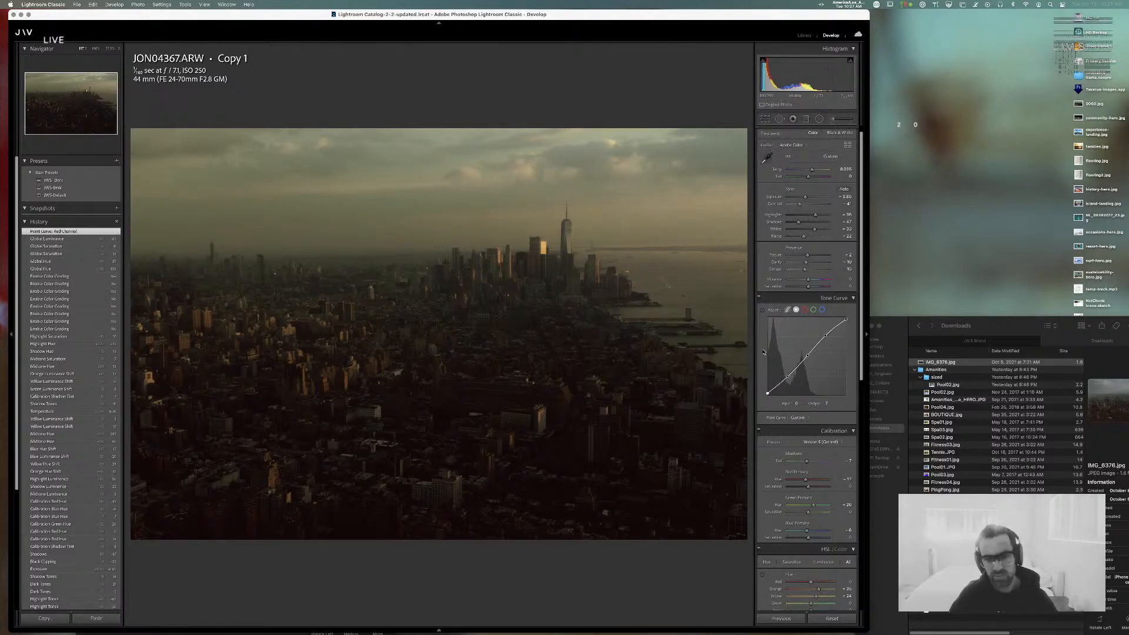
{"action": "scroll", "coordinate": [806, 440], "scroll_direction": "down", "scroll_amount": 10}
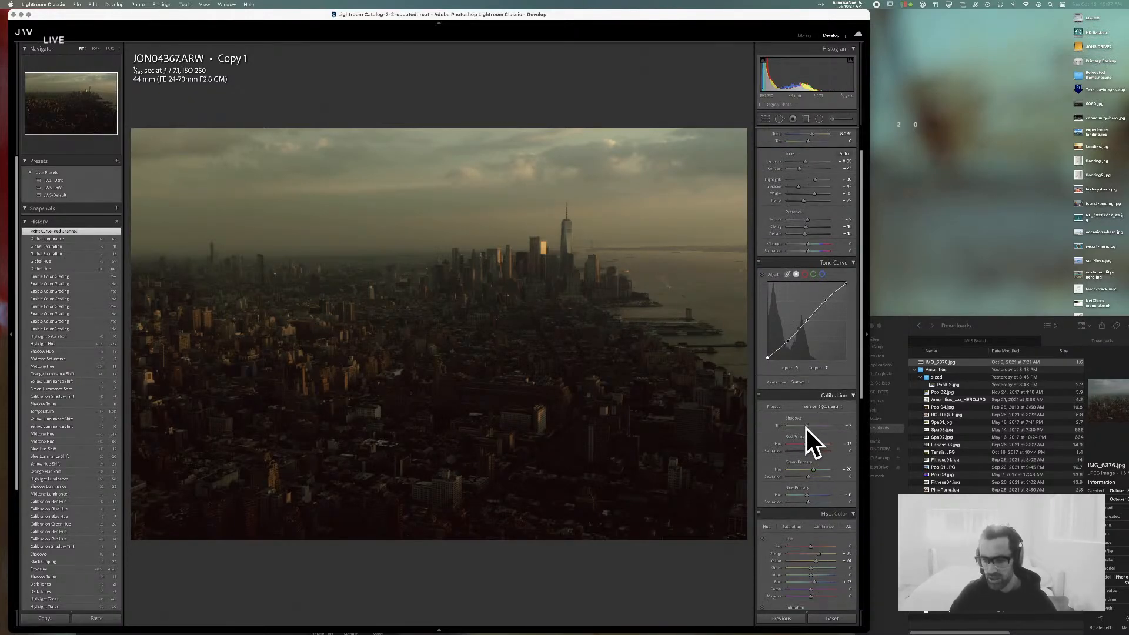
{"action": "left_click_drag", "start_coordinate": [808, 559], "coordinate": [820, 559]}
{"action": "left_click", "coordinate": [495, 202]}
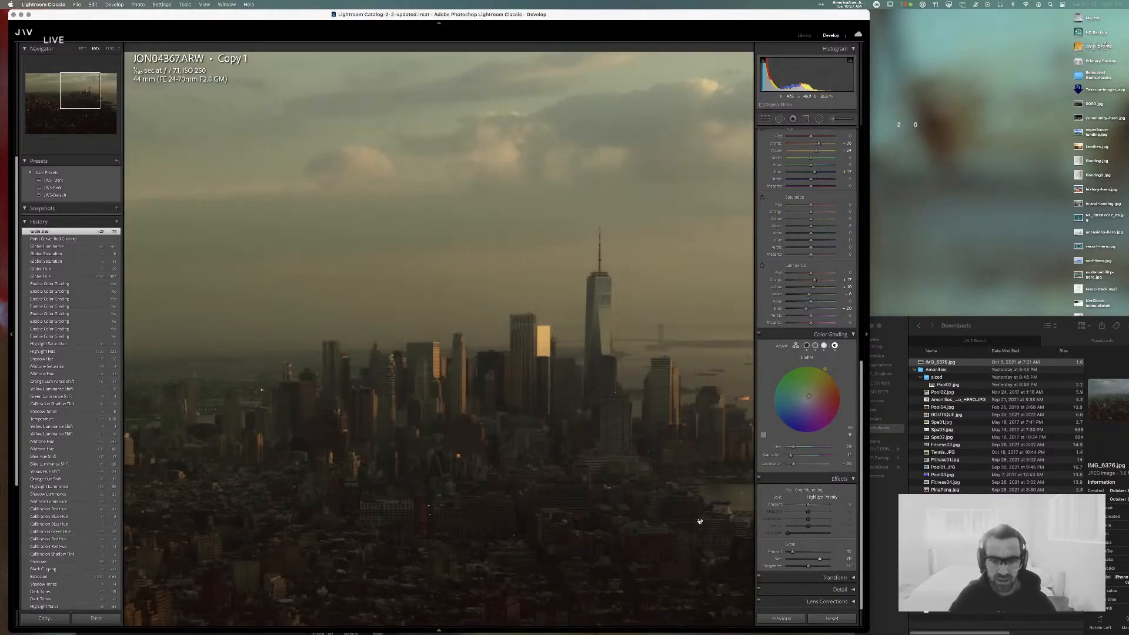
{"action": "left_click", "coordinate": [842, 558]}
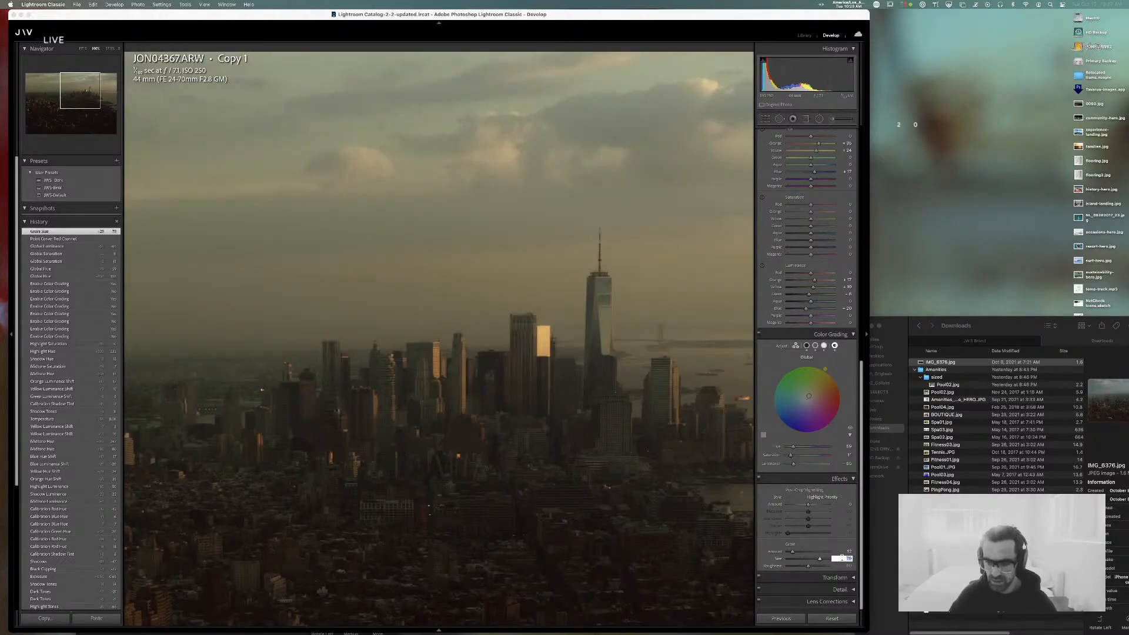
{"action": "type", "text": "200"}
{"action": "key", "text": "Return"}
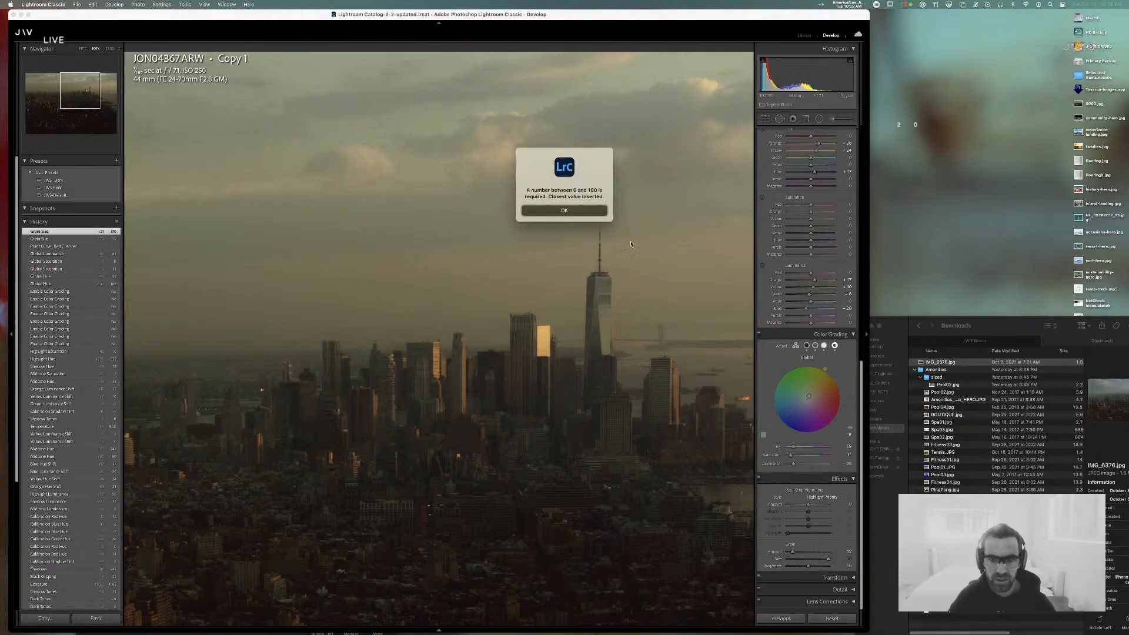
{"action": "left_click", "coordinate": [572, 210]}
- Set the grain size to 50 and fine-tune it slightly upwards
{"action": "type", "text": "50"}
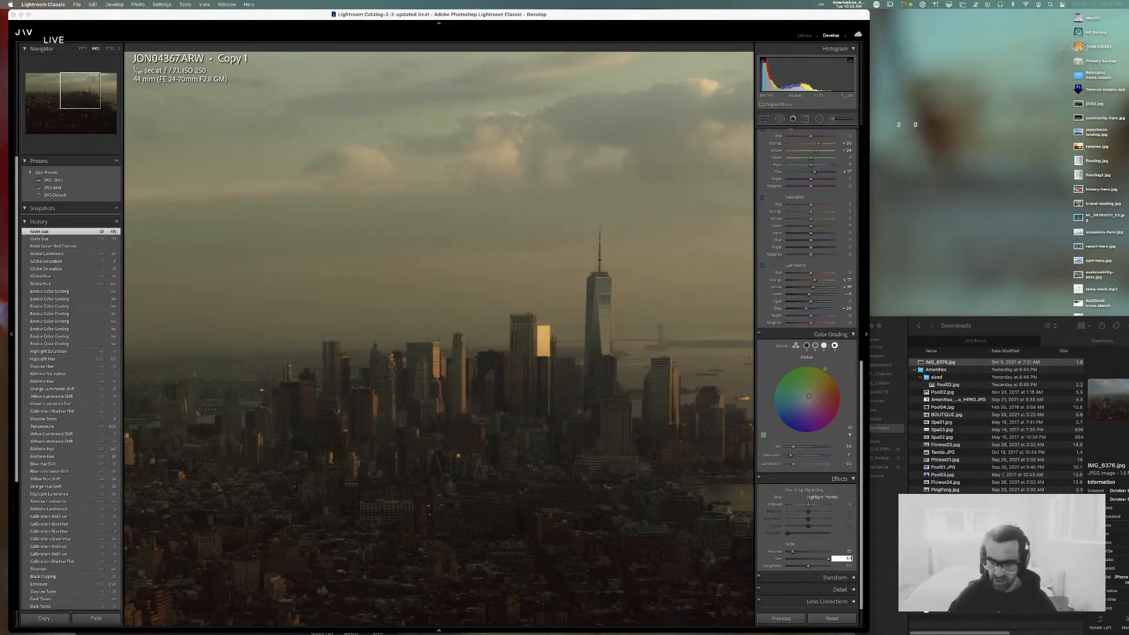
{"action": "key", "text": "Return"}
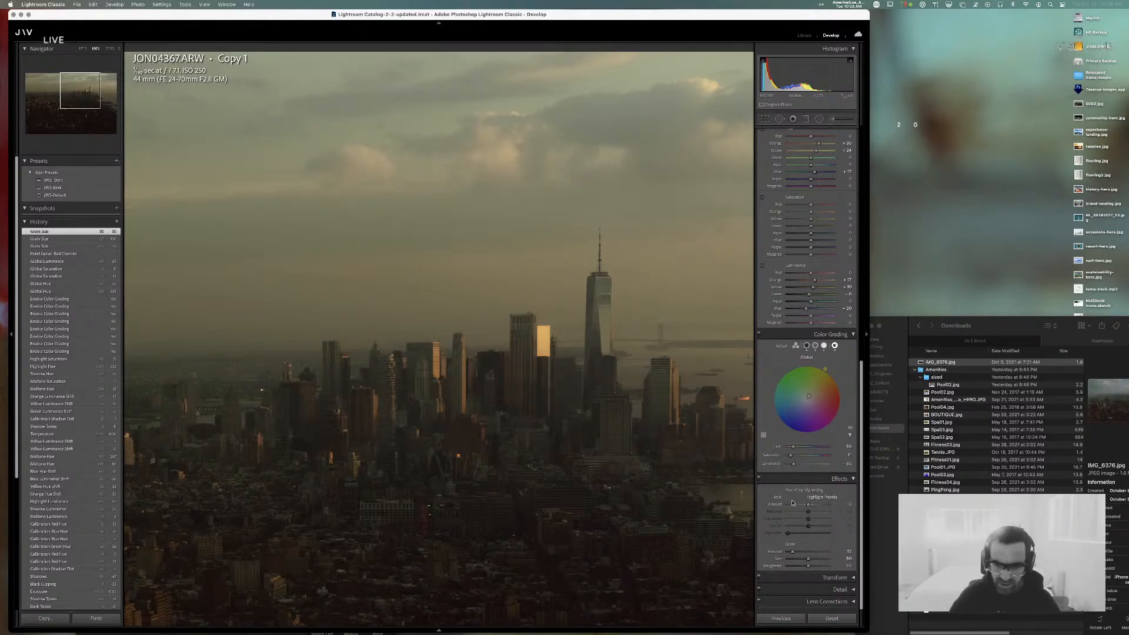
{"action": "left_click_drag", "start_coordinate": [808, 558], "coordinate": [813, 562]}
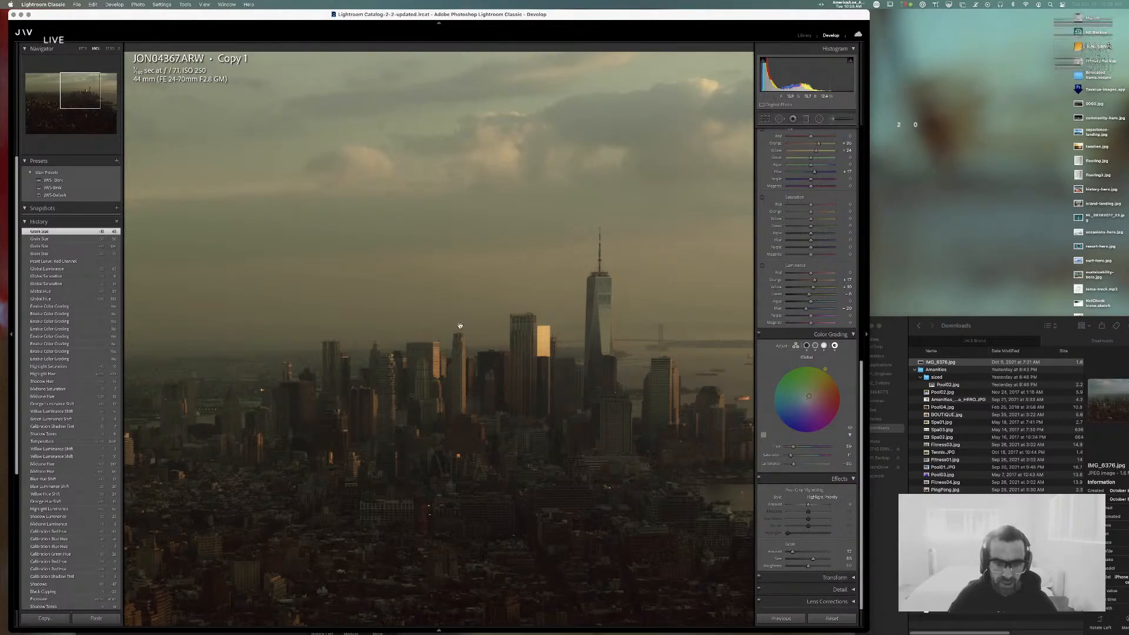
- Try a strongly negative Dehaze on the skyline photo and view the hazy result on the whole image
{"action": "scroll", "coordinate": [783, 298], "scroll_direction": "up", "scroll_amount": 10}
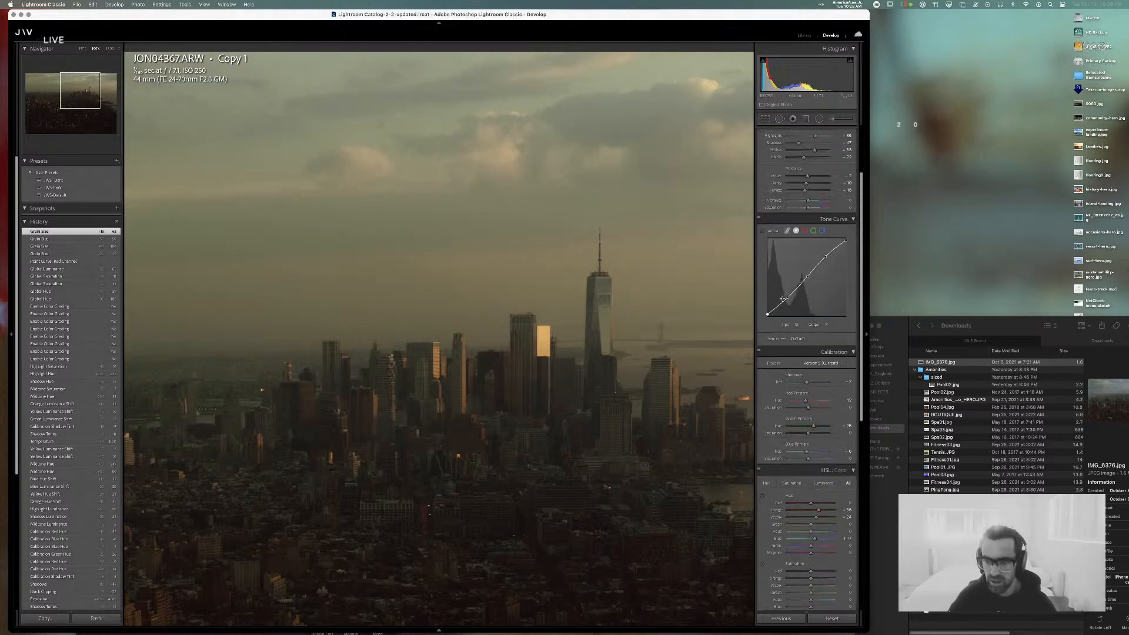
{"action": "scroll", "coordinate": [792, 306], "scroll_direction": "up", "scroll_amount": 3}
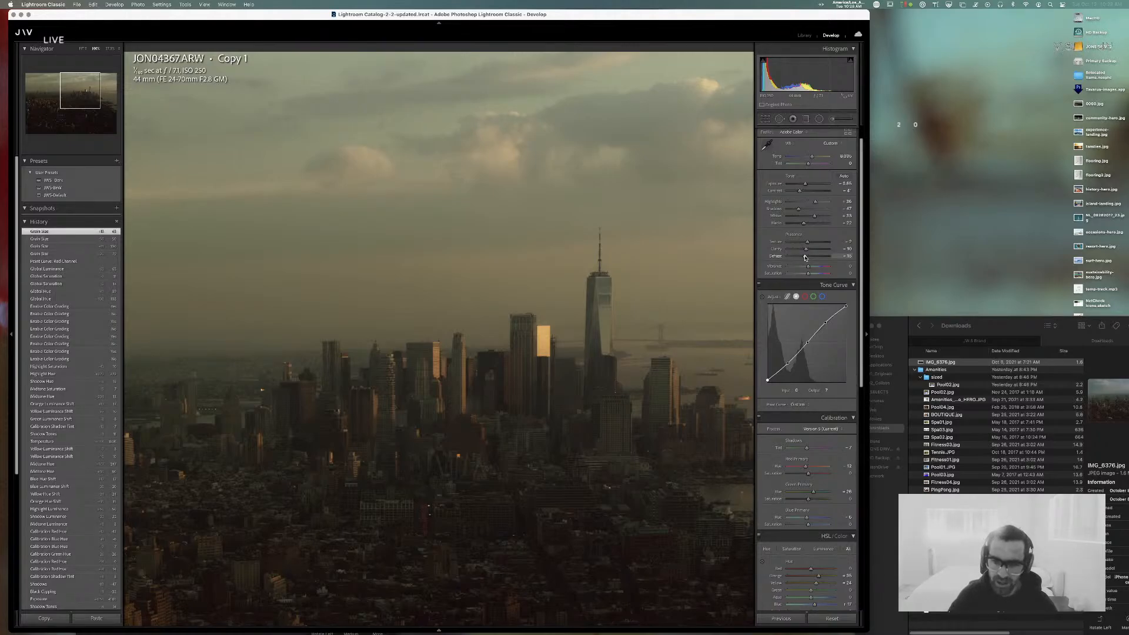
{"action": "left_click_drag", "start_coordinate": [805, 256], "coordinate": [805, 256]}
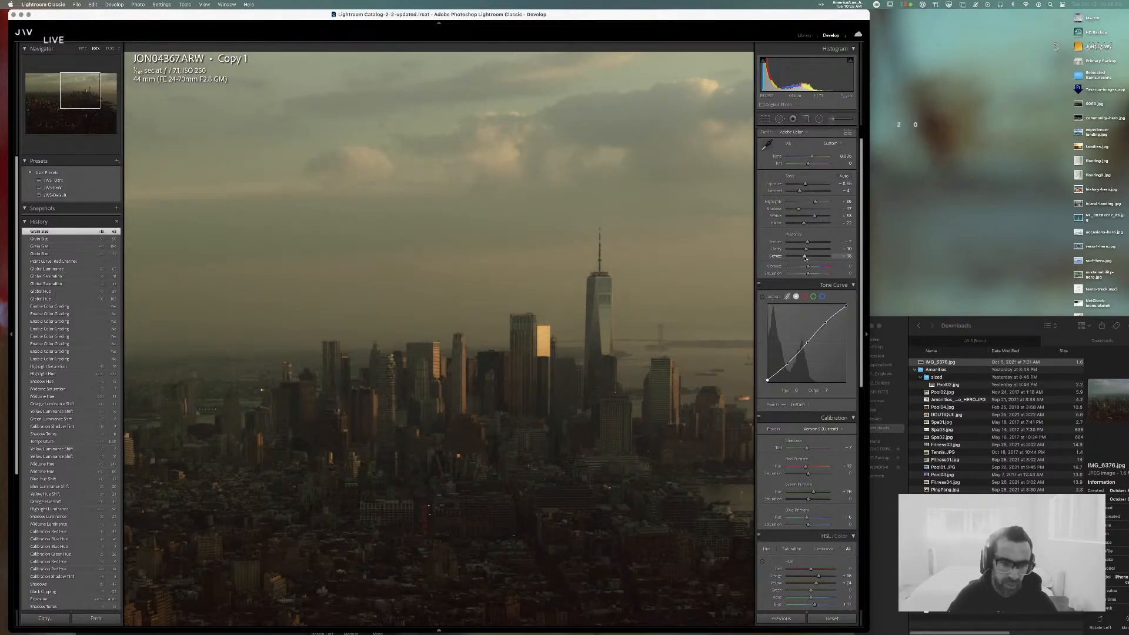
{"action": "left_click_drag", "start_coordinate": [805, 257], "coordinate": [795, 257]}
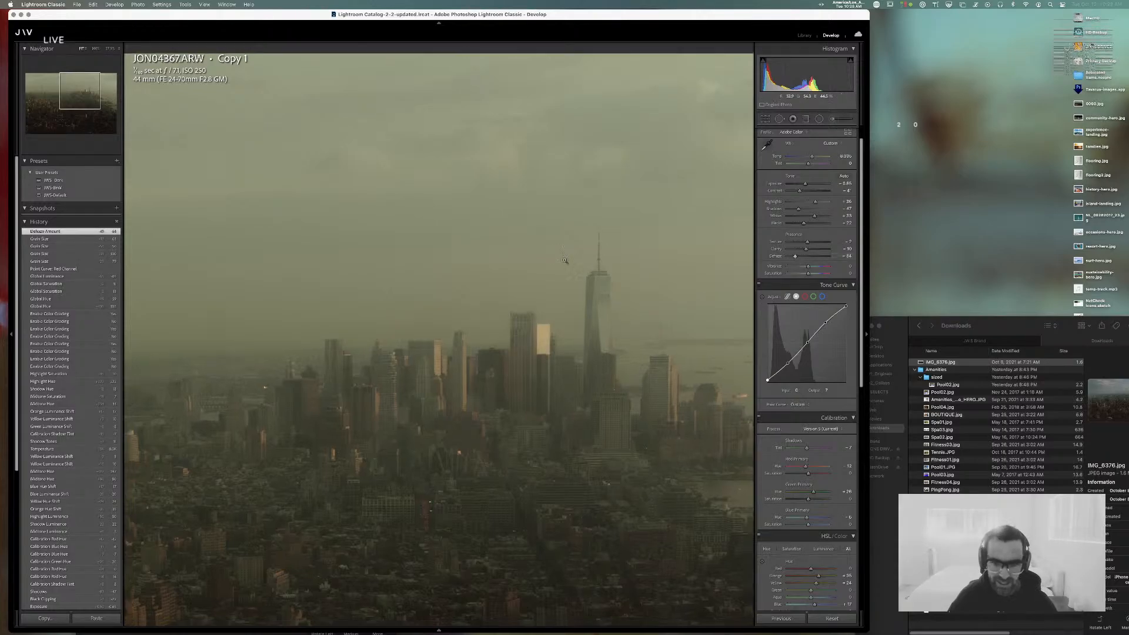
{"action": "key", "text": "z"}
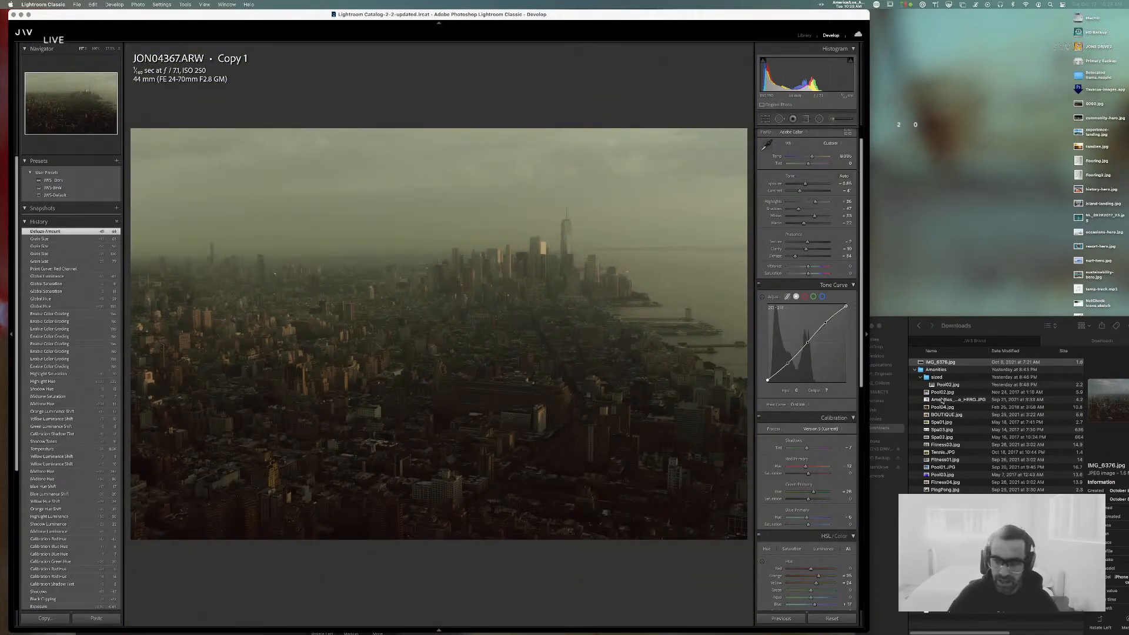
- Preview the reference photo IMG_6376.jpg full size in Finder and return to Lightroom Classic
{"action": "left_click", "coordinate": [989, 335]}
{"action": "key", "text": "space"}
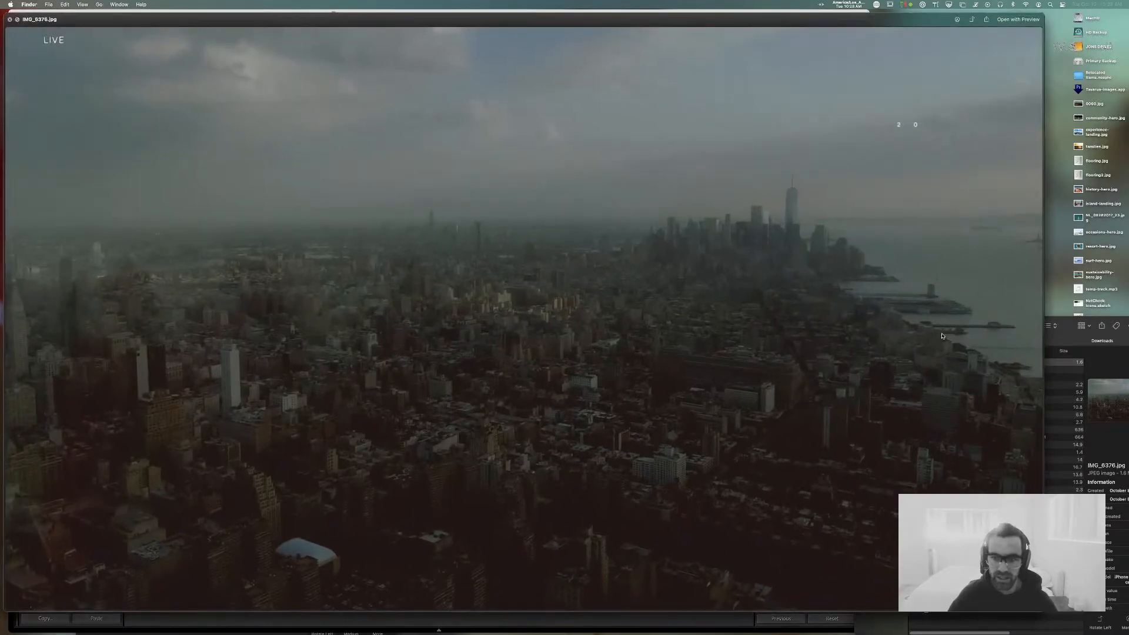
{"action": "key", "text": "space"}
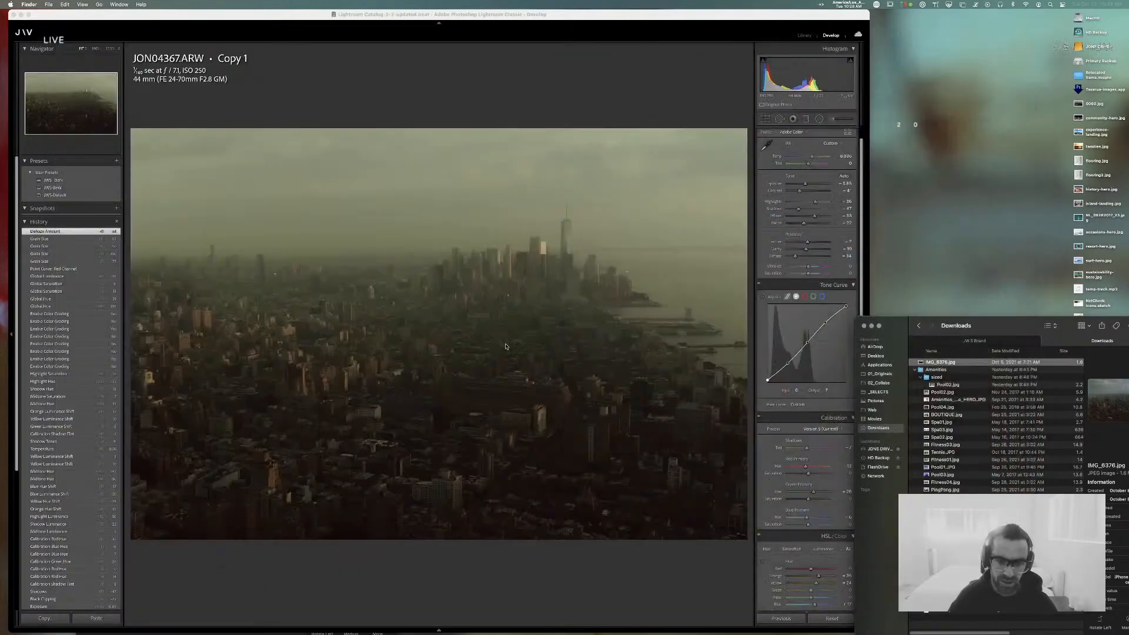
{"action": "left_click", "coordinate": [645, 38]}
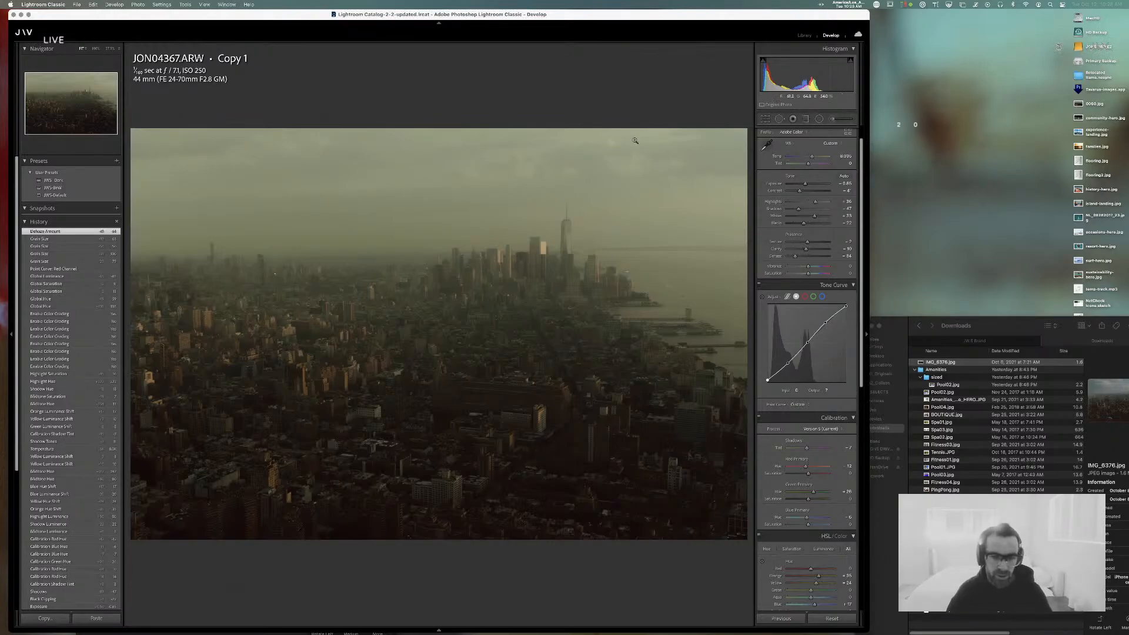
- Adjust Dehaze to a moderate negative amount, judging the haze on the close-up skyline and on the full photo
{"action": "left_click", "coordinate": [537, 214]}
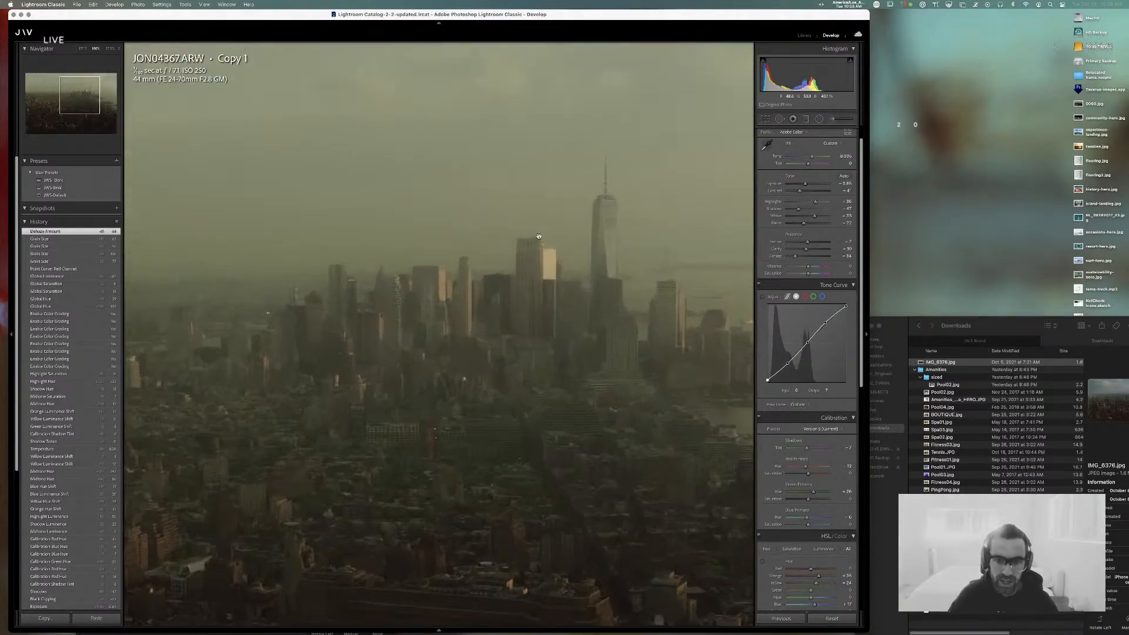
{"action": "left_click_drag", "start_coordinate": [797, 258], "coordinate": [801, 257]}
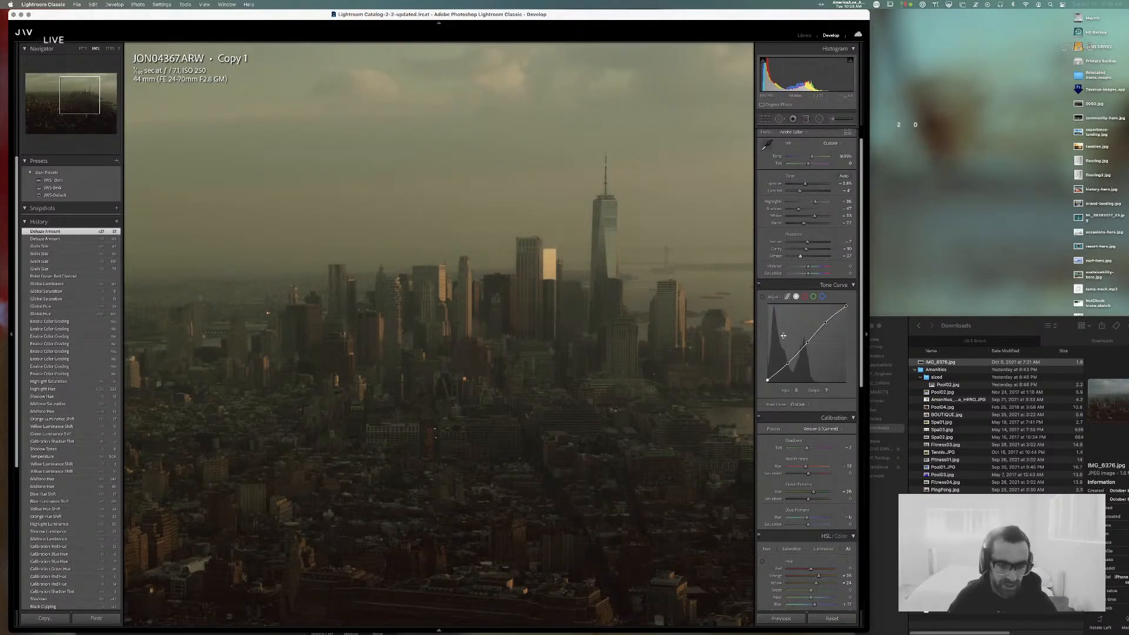
{"action": "left_click", "coordinate": [626, 315]}
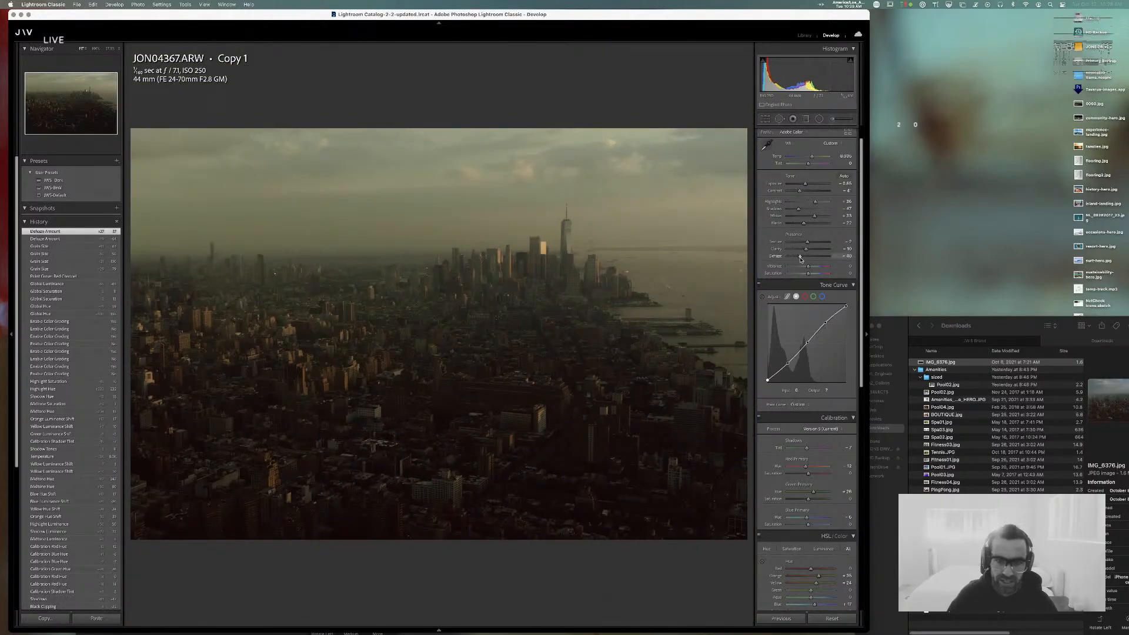
{"action": "left_click_drag", "start_coordinate": [800, 259], "coordinate": [799, 260]}
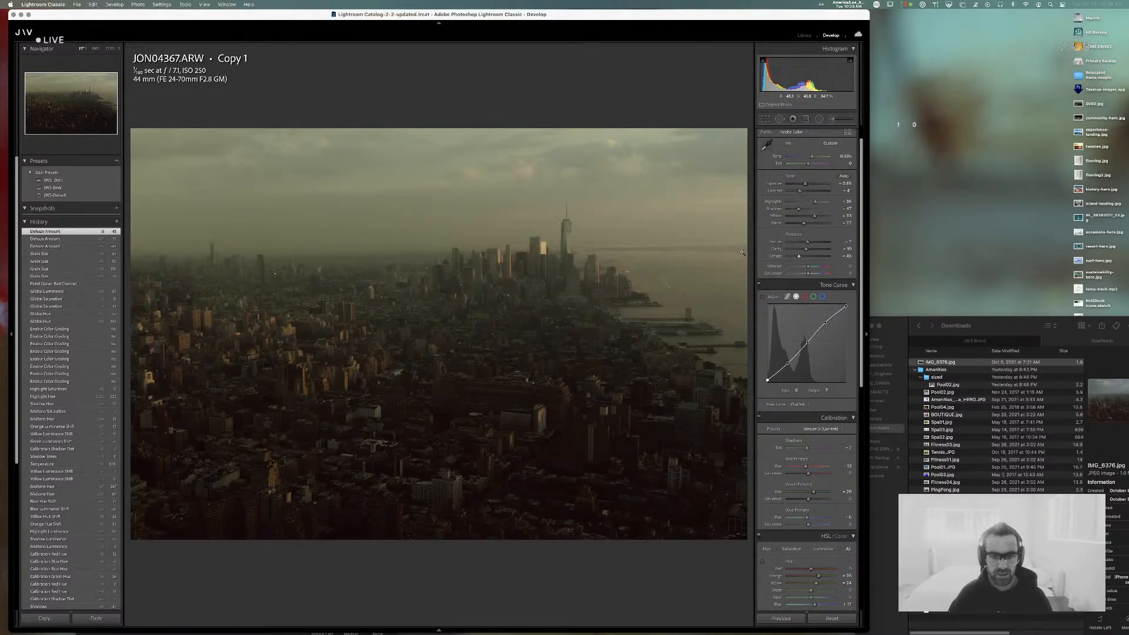
- Compare the photo before and after the edits, examining the dark city buildings close up
{"action": "key", "text": "backslash"}
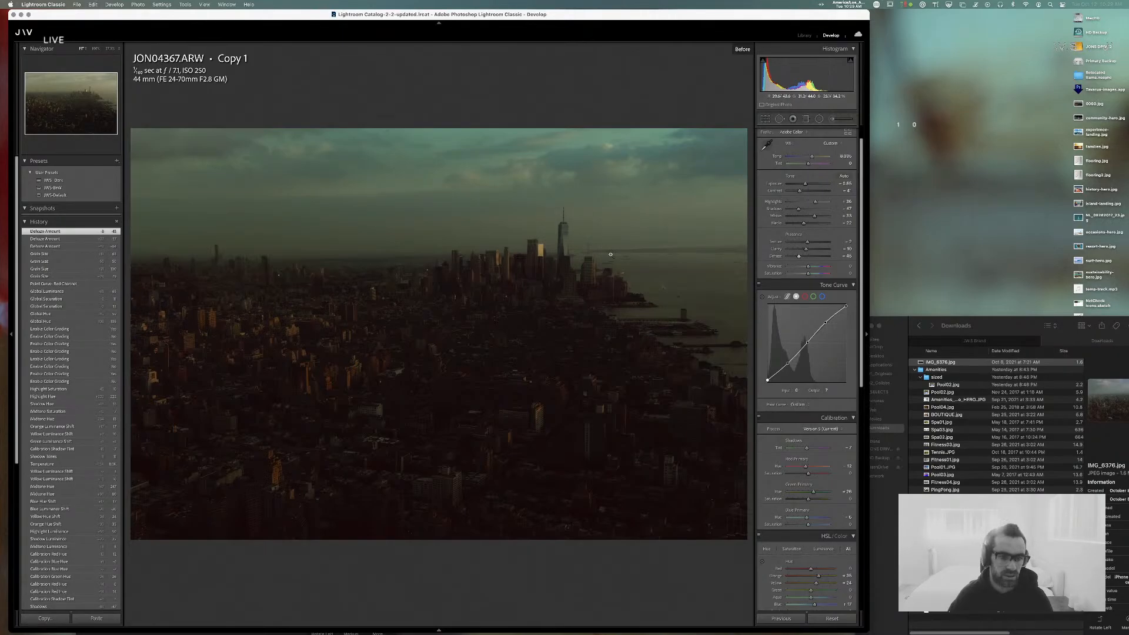
{"action": "left_click", "coordinate": [283, 337]}
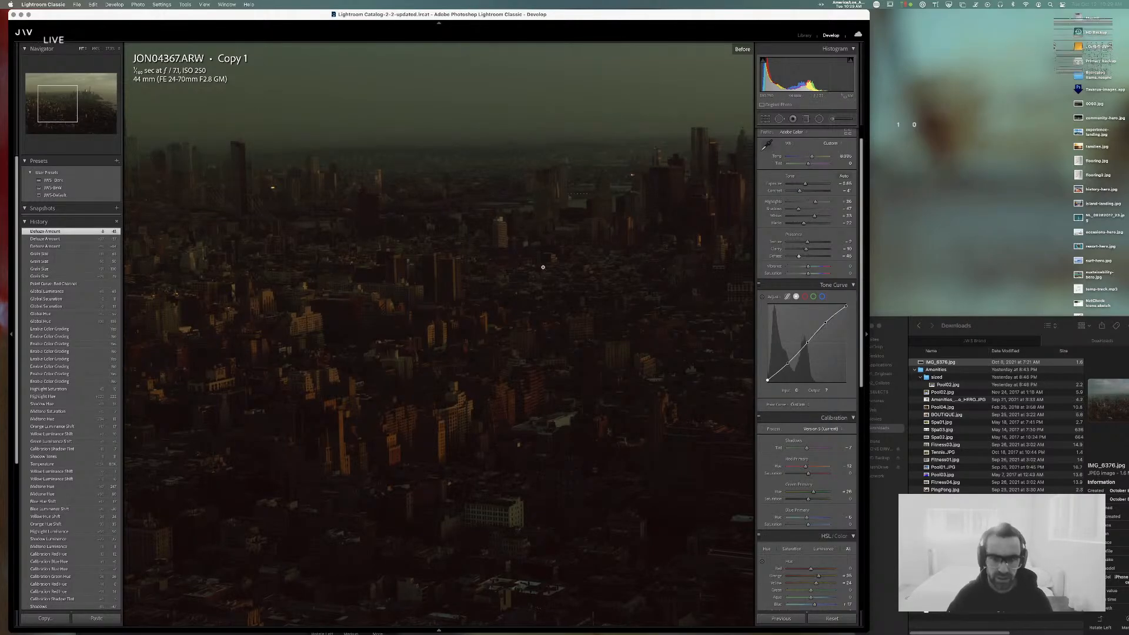
{"action": "key", "text": "z"}
{"action": "key", "text": "z"}
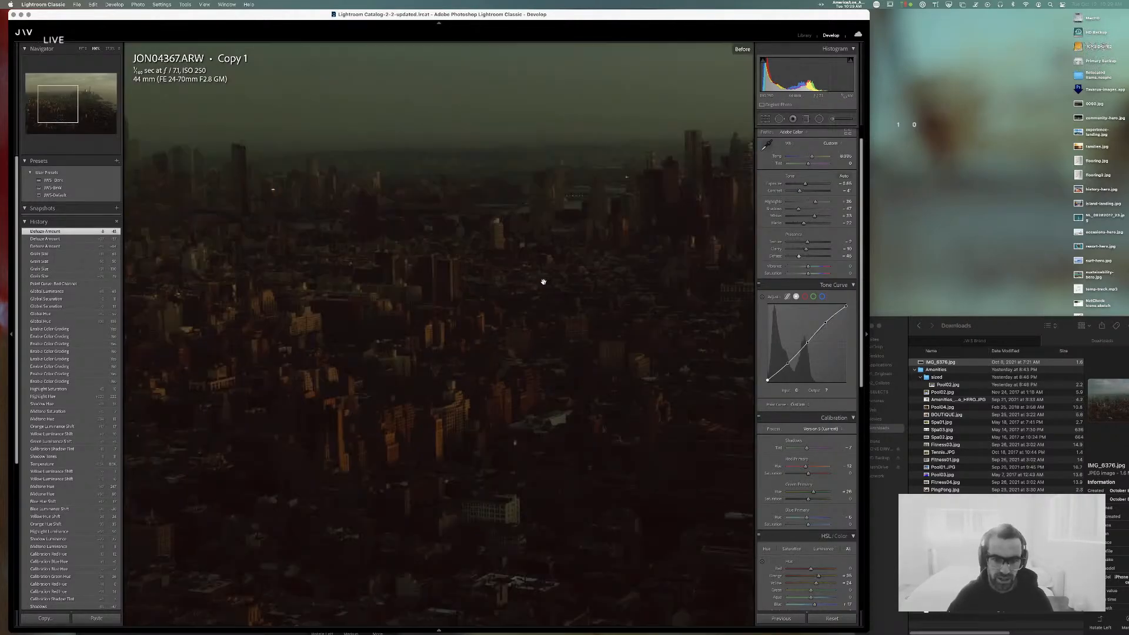
{"action": "left_click", "coordinate": [542, 283]}
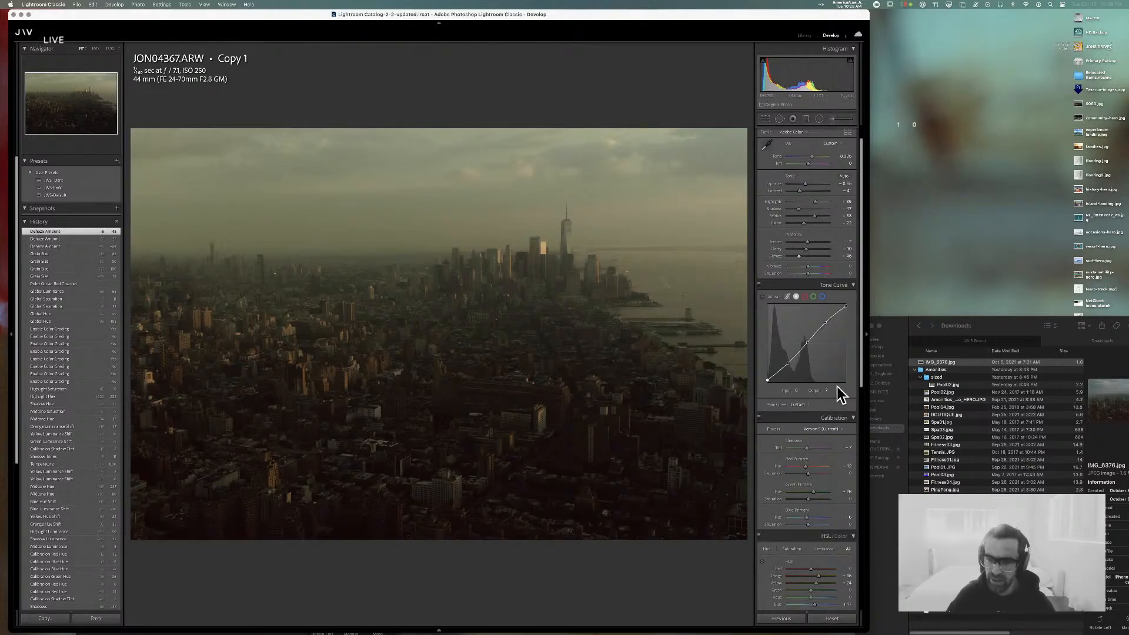
- Try lowering the midtones on the green channel's point curve, compare by undoing and redoing, and undo the green curve changes
{"action": "left_click", "coordinate": [814, 296]}
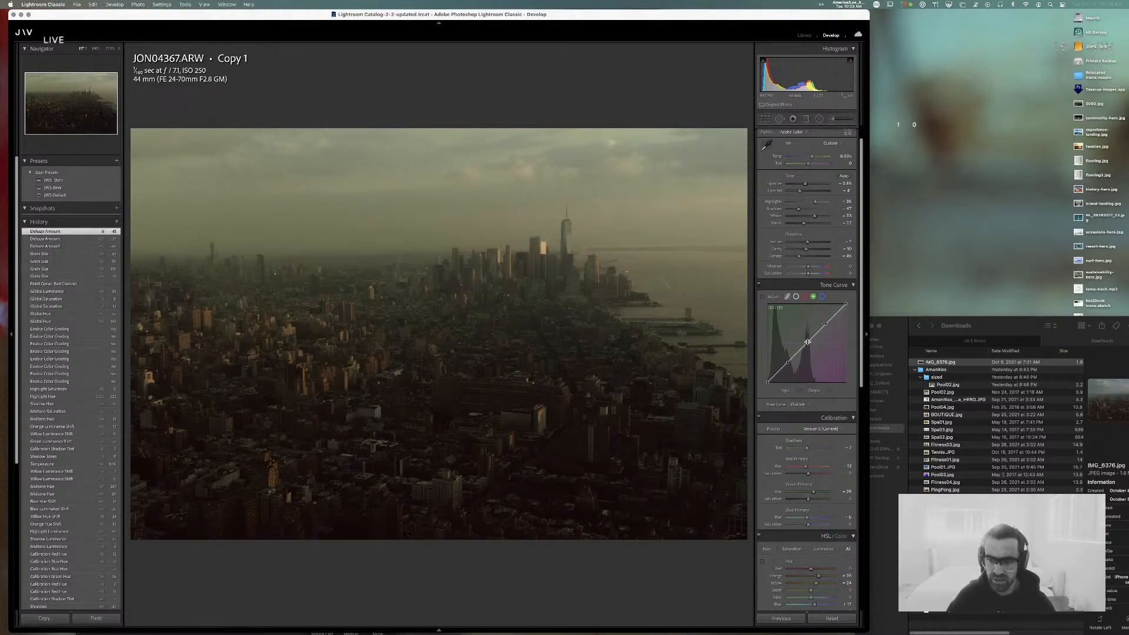
{"action": "left_click_drag", "start_coordinate": [807, 343], "coordinate": [808, 345]}
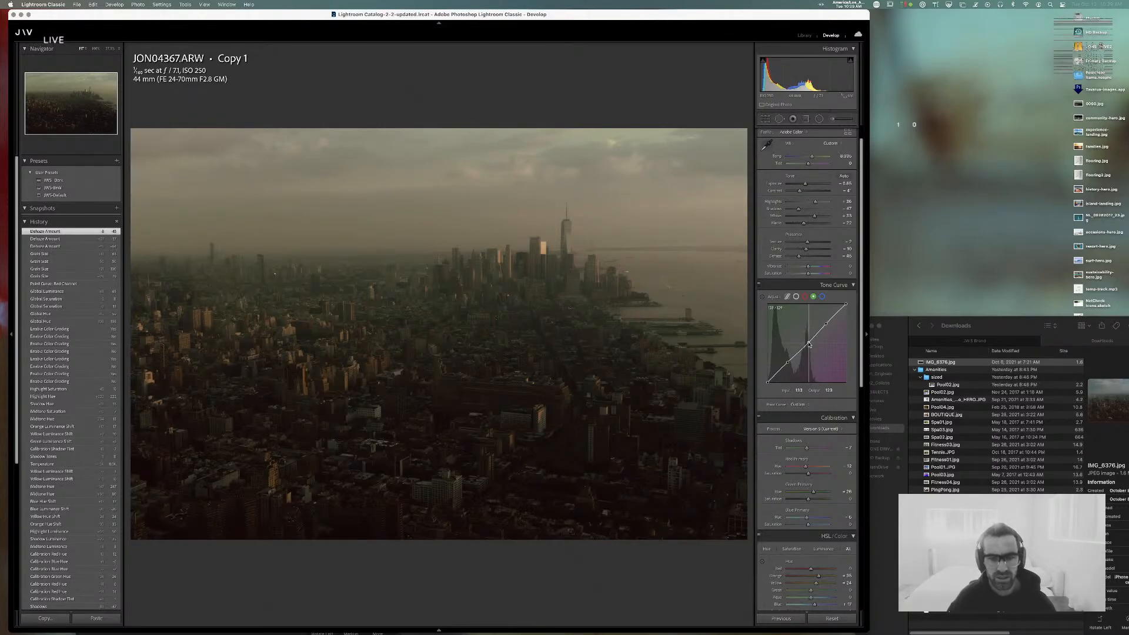
{"action": "left_click_drag", "start_coordinate": [809, 345], "coordinate": [807, 342]}
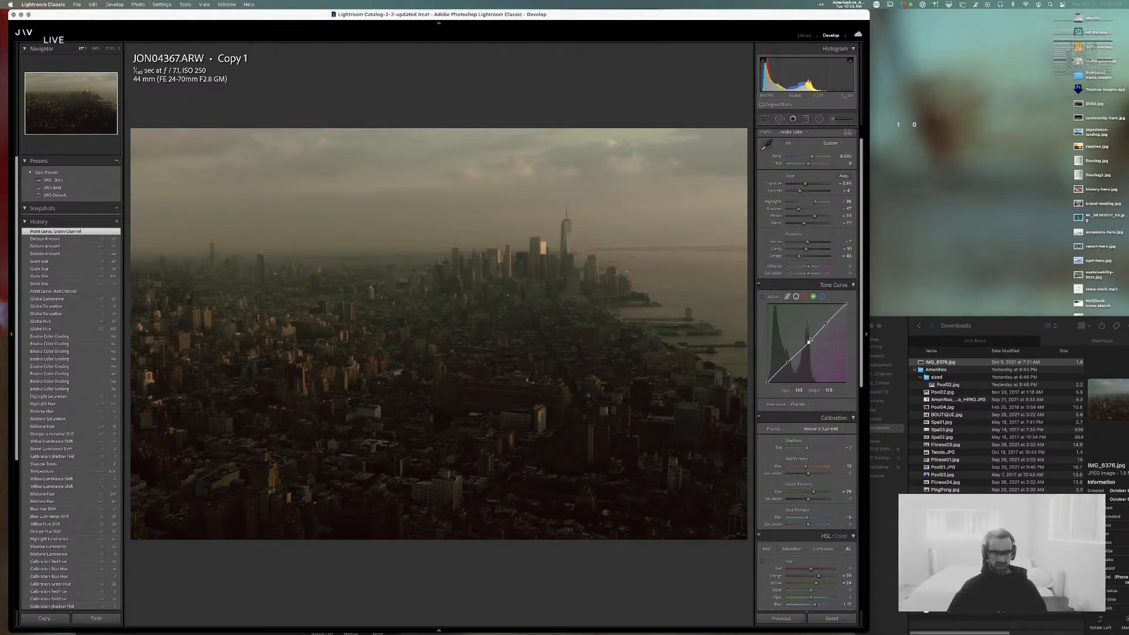
{"action": "key", "text": "super+z"}
{"action": "key", "text": "super+shift+z"}
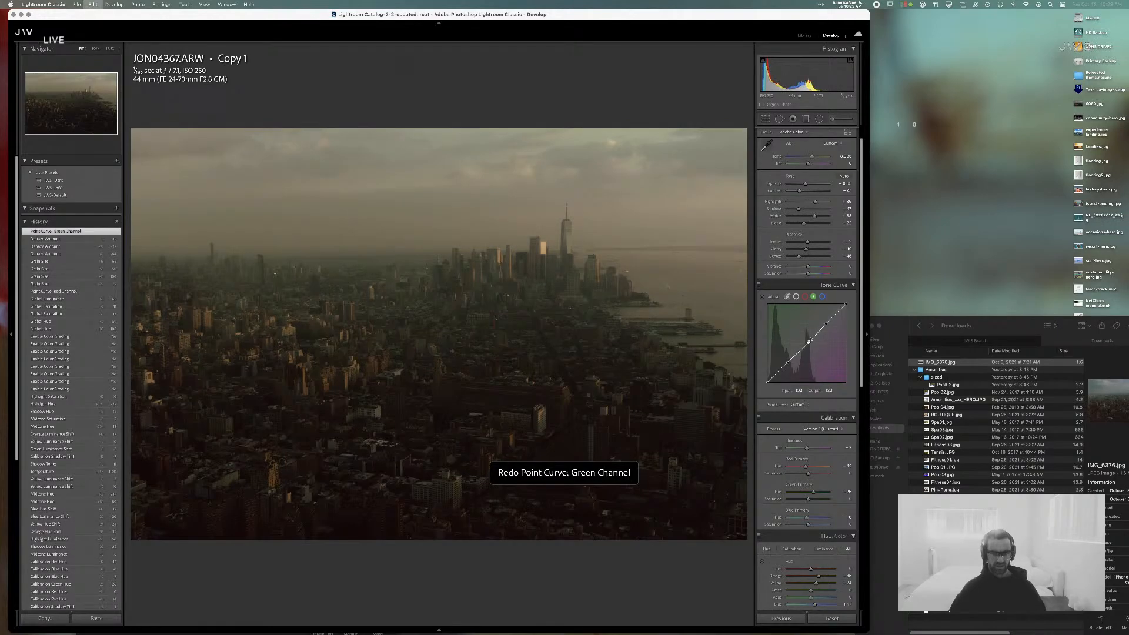
{"action": "key", "text": "super+z"}
{"action": "key", "text": "super+shift+z"}
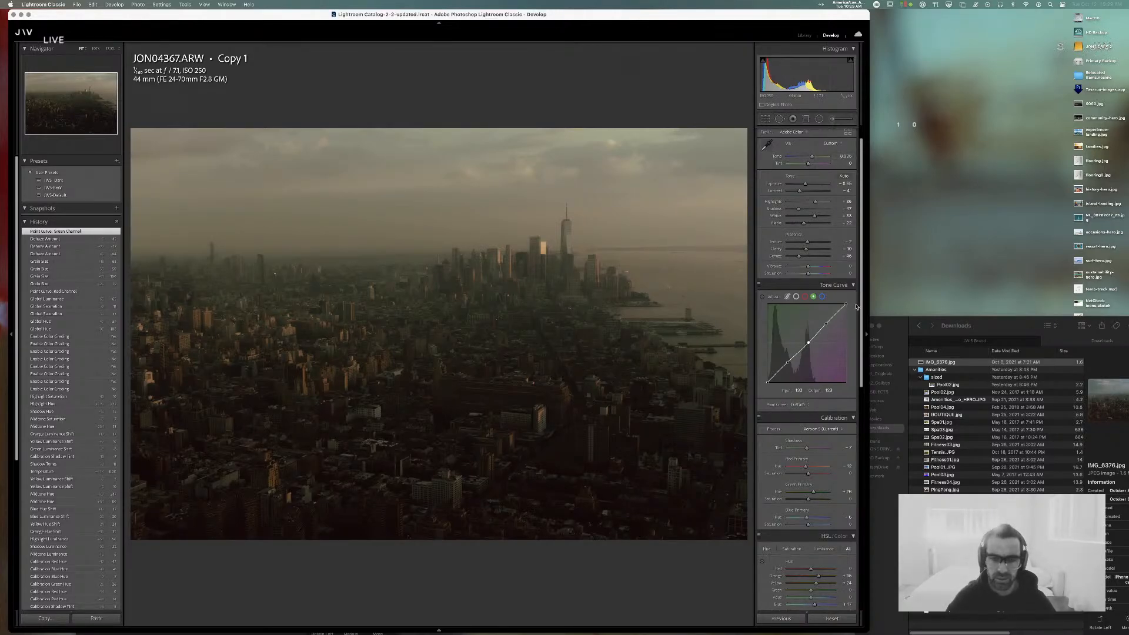
{"action": "left_click_drag", "start_coordinate": [826, 326], "coordinate": [825, 324]}
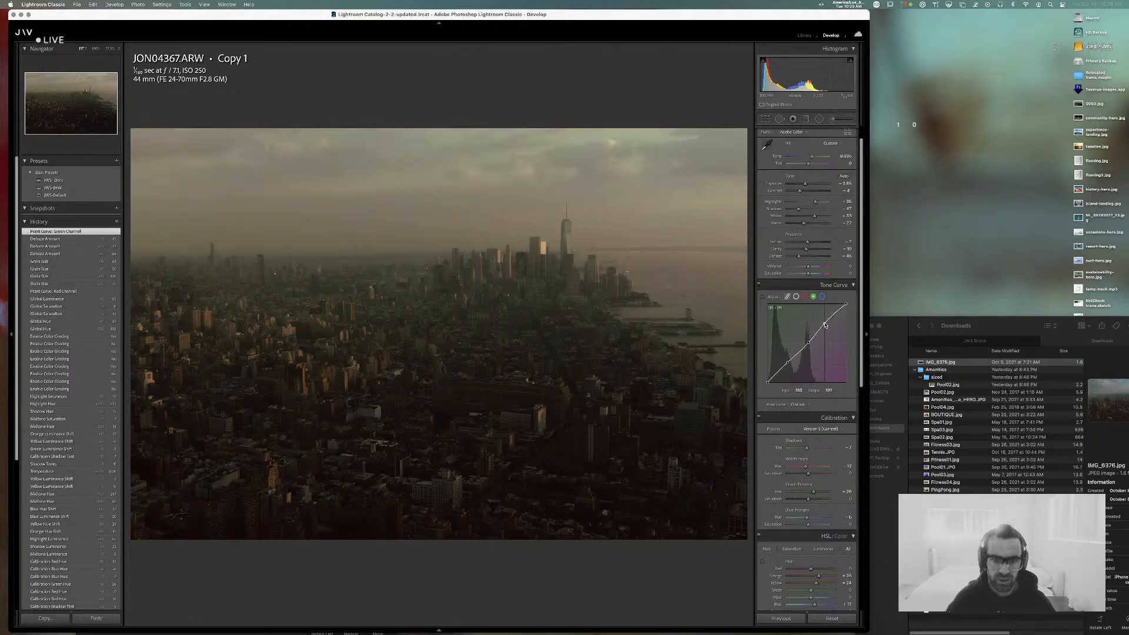
{"action": "key", "text": "super+z"}
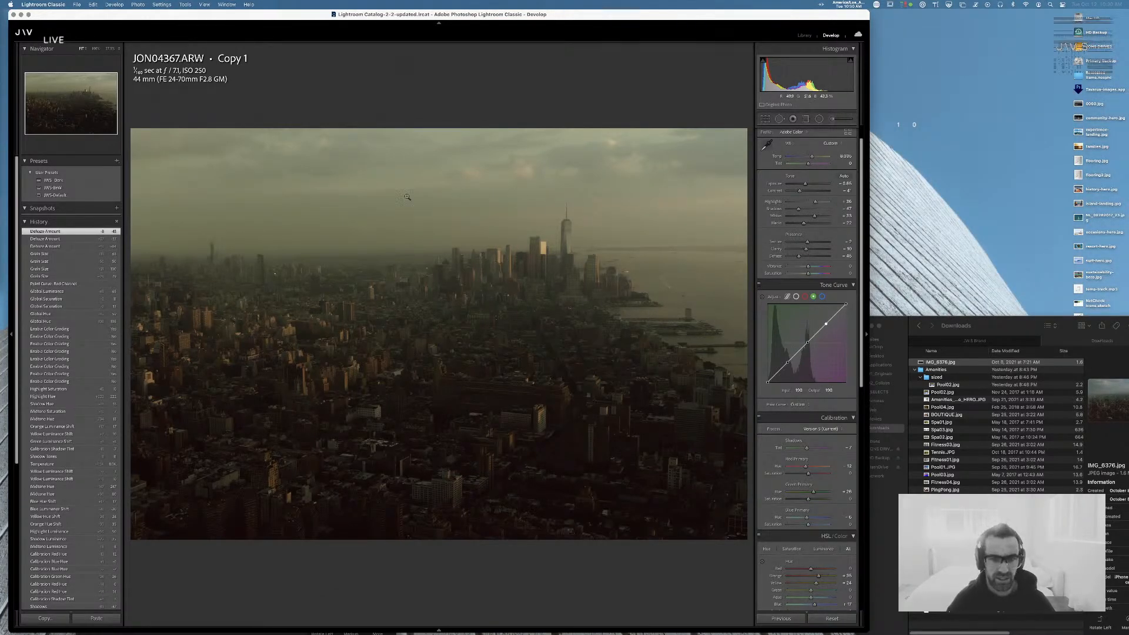
- Add a graduated filter from the sky down across the skyline, with its sliders reset and its tint shifted towards magenta
{"action": "key", "text": "m"}
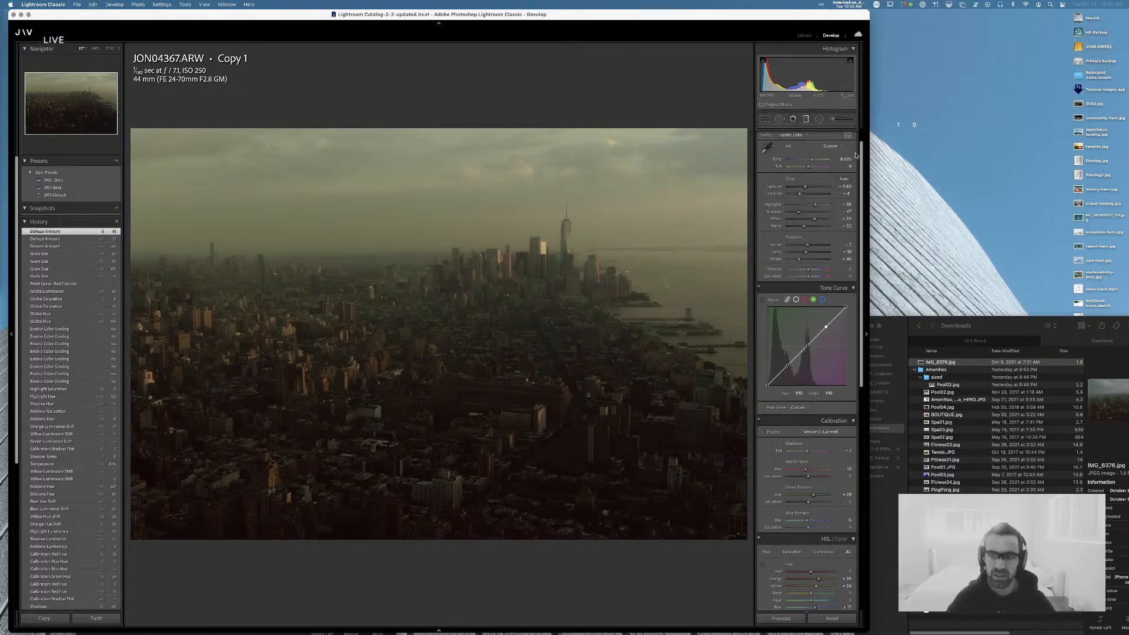
{"action": "left_click_drag", "start_coordinate": [492, 206], "coordinate": [499, 297]}
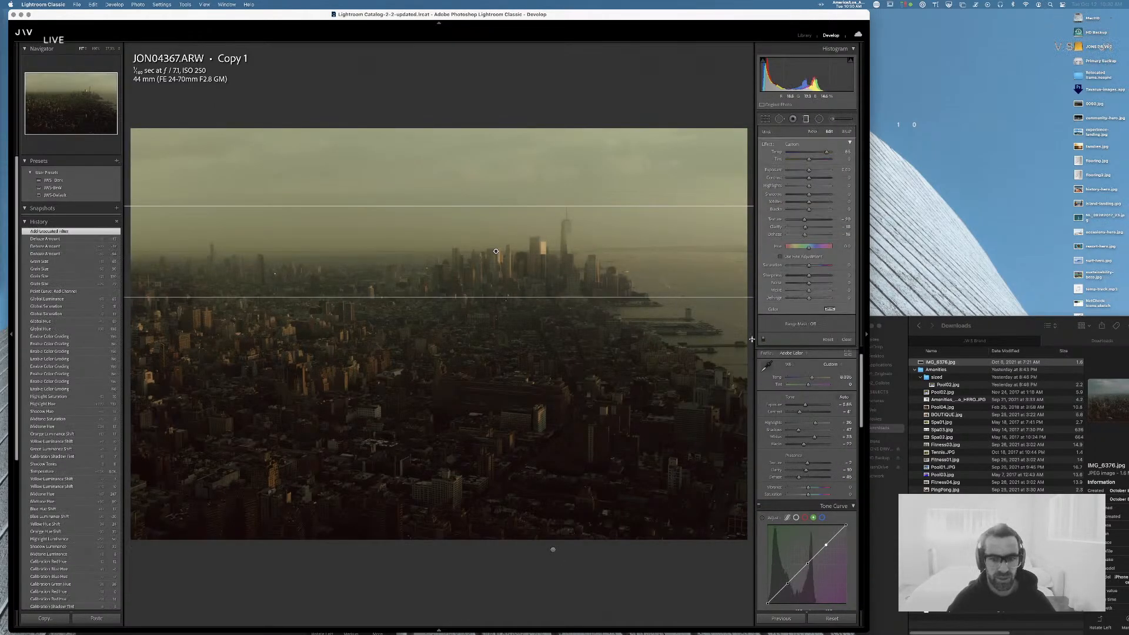
{"action": "left_click", "coordinate": [768, 145], "text": "alt"}
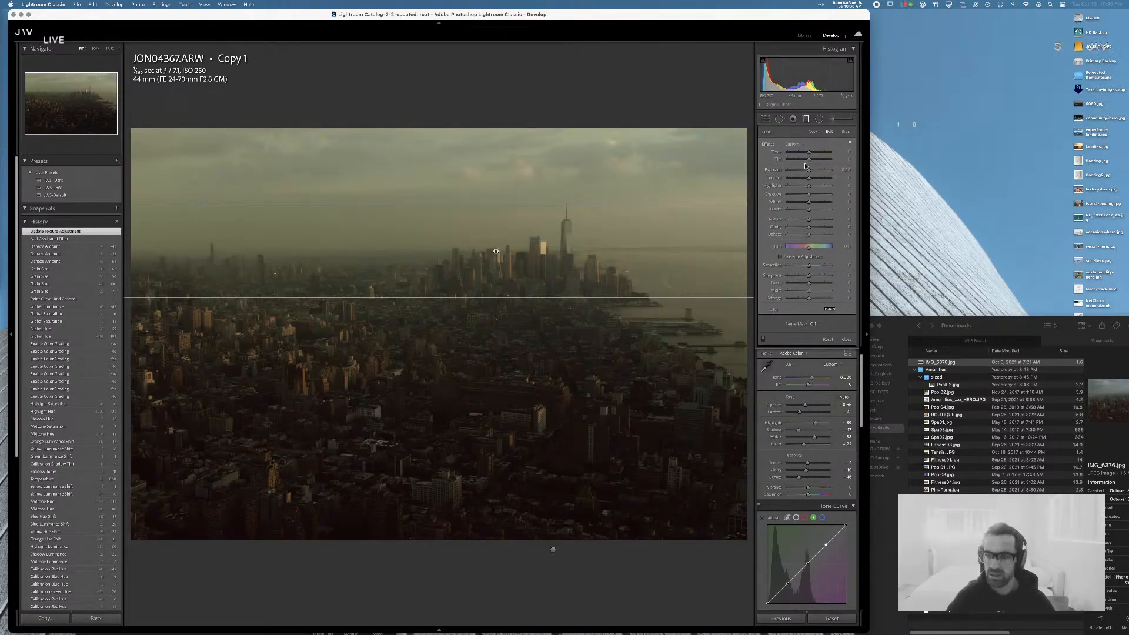
{"action": "mouse_move", "coordinate": [809, 160]}
{"action": "left_mouse_down"}
{"action": "mouse_move", "coordinate": [844, 161]}
{"action": "mouse_move", "coordinate": [817, 164]}
{"action": "left_mouse_up"}
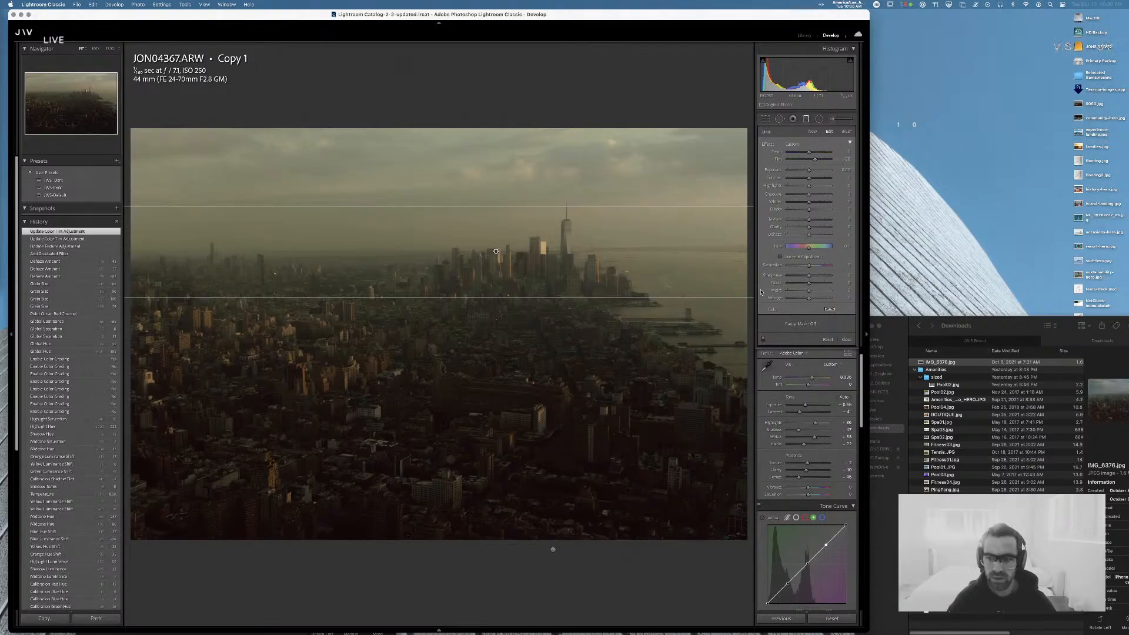
- Compare the photo with the graduated filters switched off and on several times, judging the tint in the sky
{"action": "left_click", "coordinate": [763, 340]}
{"action": "left_click", "coordinate": [763, 339]}
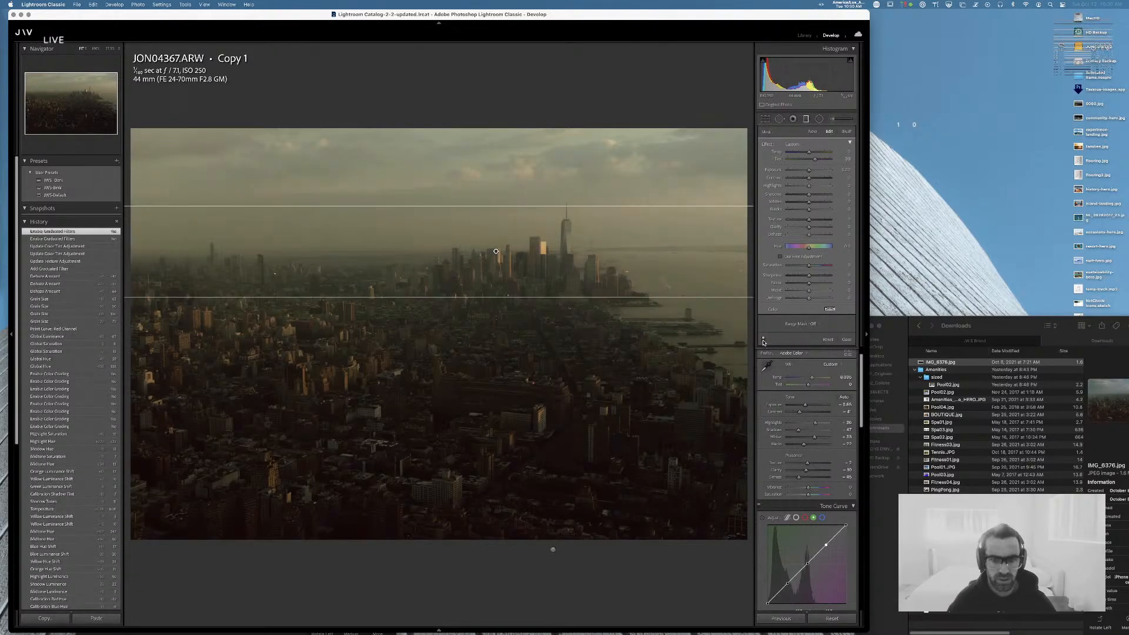
{"action": "left_click", "coordinate": [763, 339]}
{"action": "left_click", "coordinate": [763, 340]}
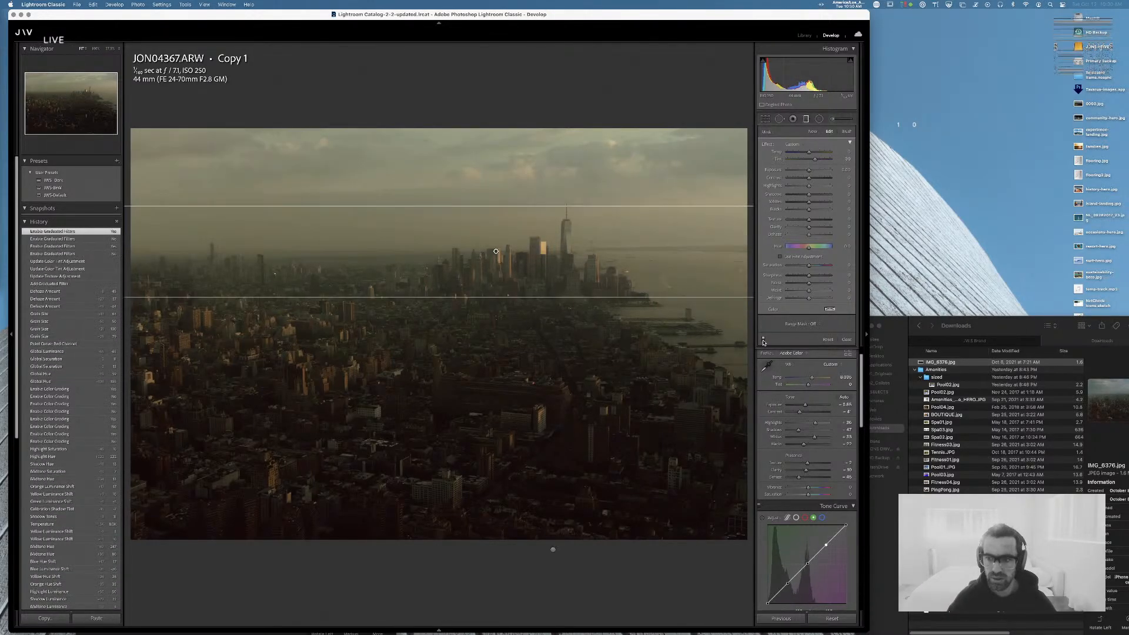
{"action": "left_click", "coordinate": [764, 340]}
{"action": "left_click", "coordinate": [763, 339]}
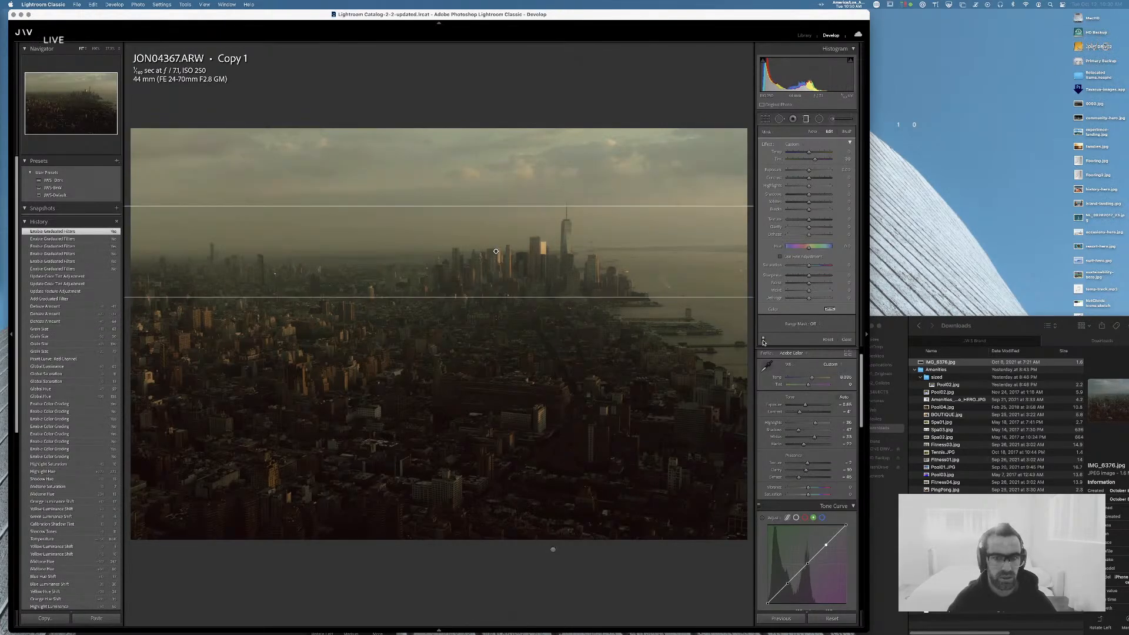
{"action": "left_click", "coordinate": [763, 339]}
{"action": "left_click", "coordinate": [763, 339]}
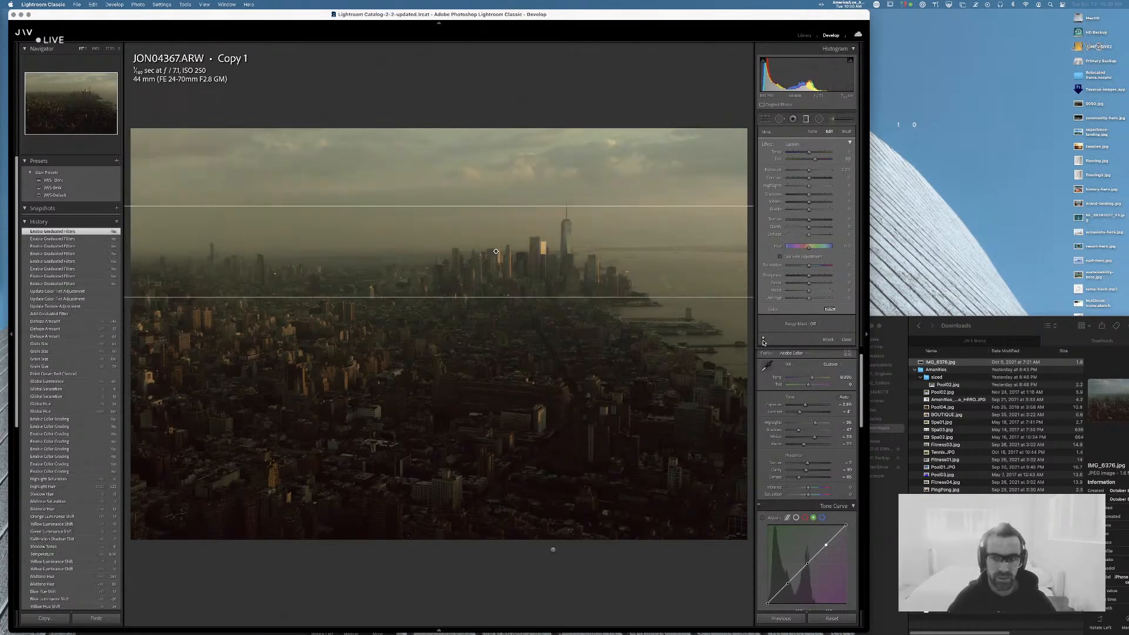
- Warm the sky graduated filter's temperature slightly, widen its gradient downwards, and move it up to centre on the sky just above the skyline
{"action": "left_click_drag", "start_coordinate": [809, 154], "coordinate": [816, 155]}
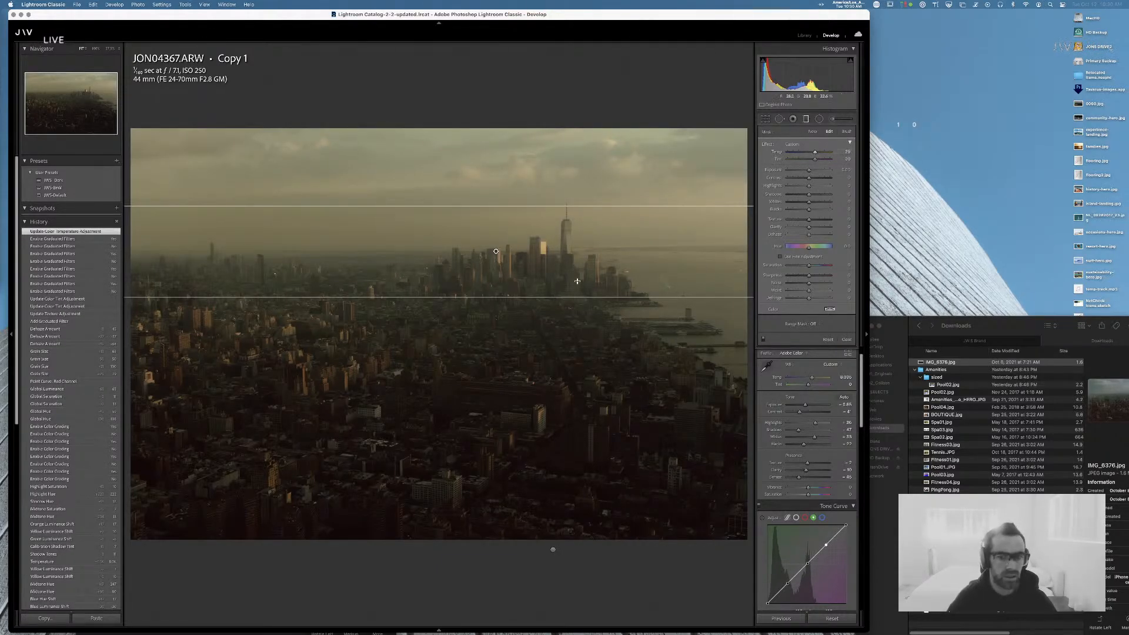
{"action": "left_click_drag", "start_coordinate": [559, 296], "coordinate": [559, 356]}
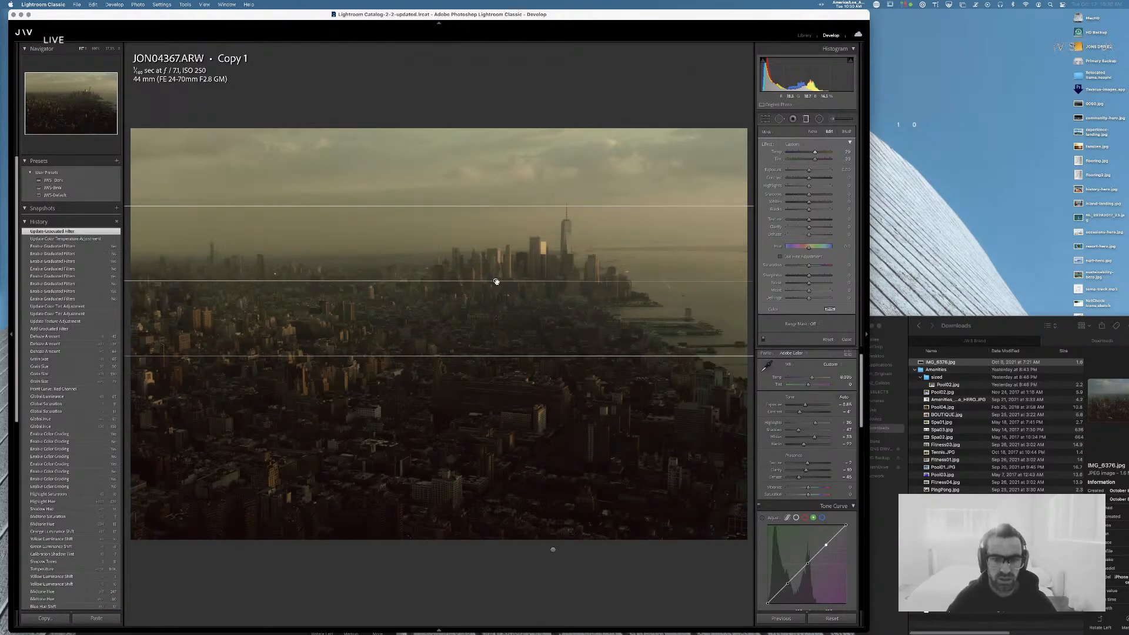
{"action": "left_click_drag", "start_coordinate": [495, 281], "coordinate": [495, 226]}
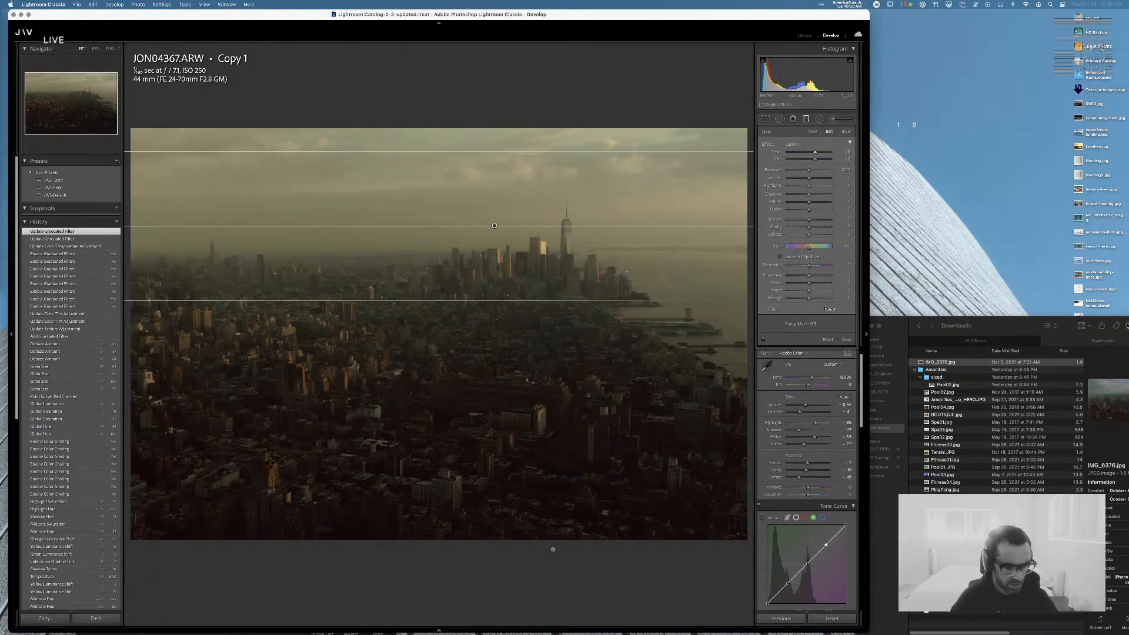
{"action": "key", "text": "Return"}
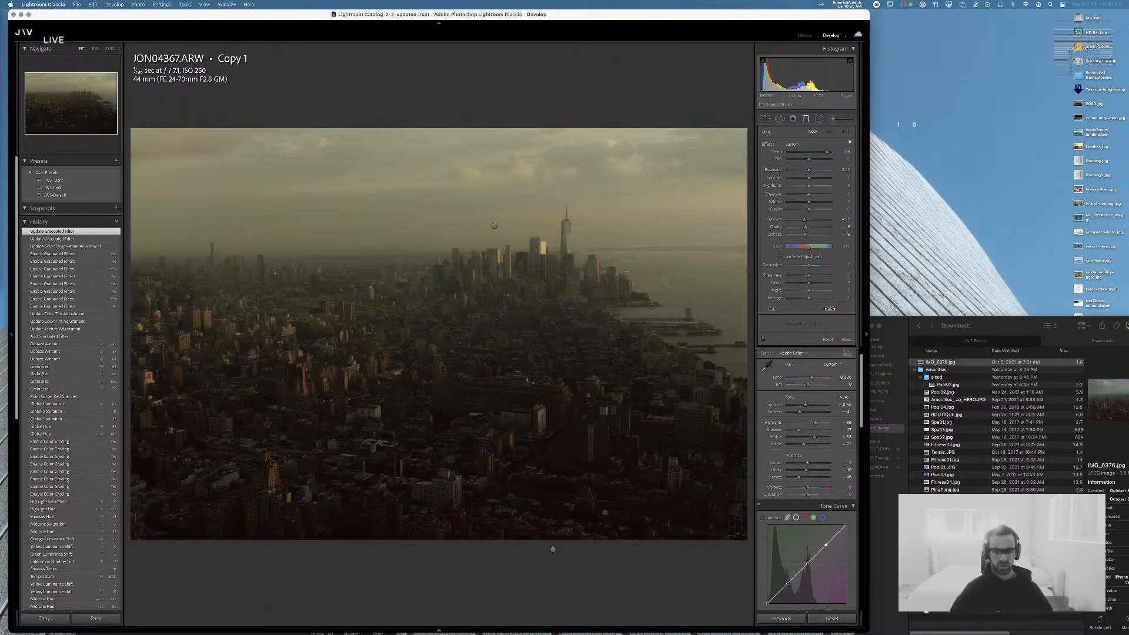
{"action": "key", "text": "m"}
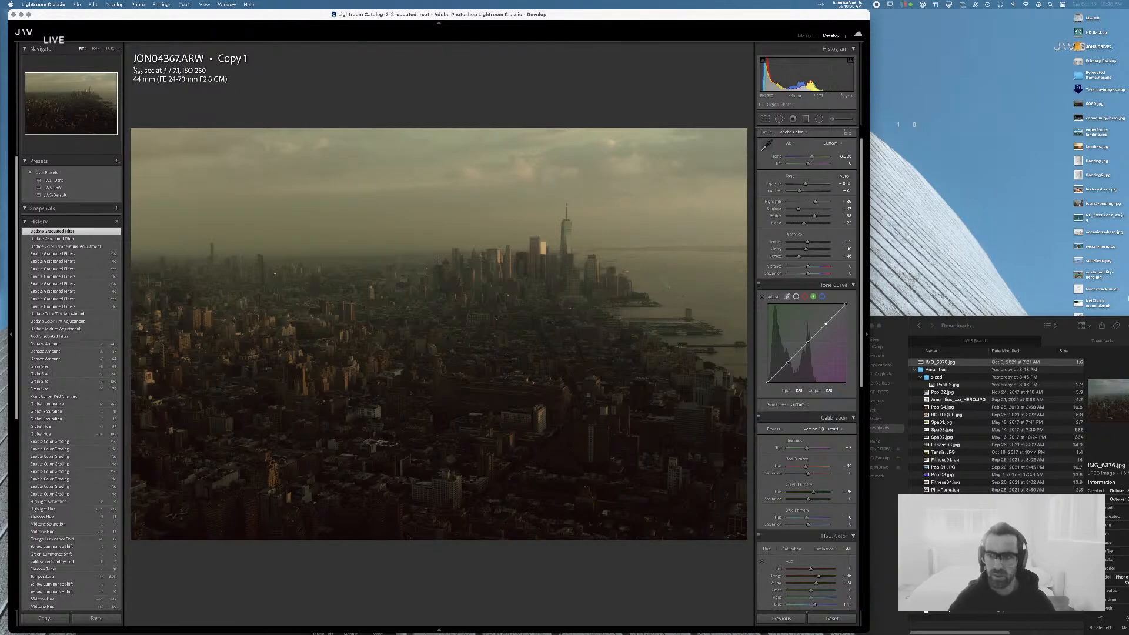
- Inspect the settings of the existing graduated filter below the photo's lower edge, and close the graduated filter tool
{"action": "left_click", "coordinate": [805, 119]}
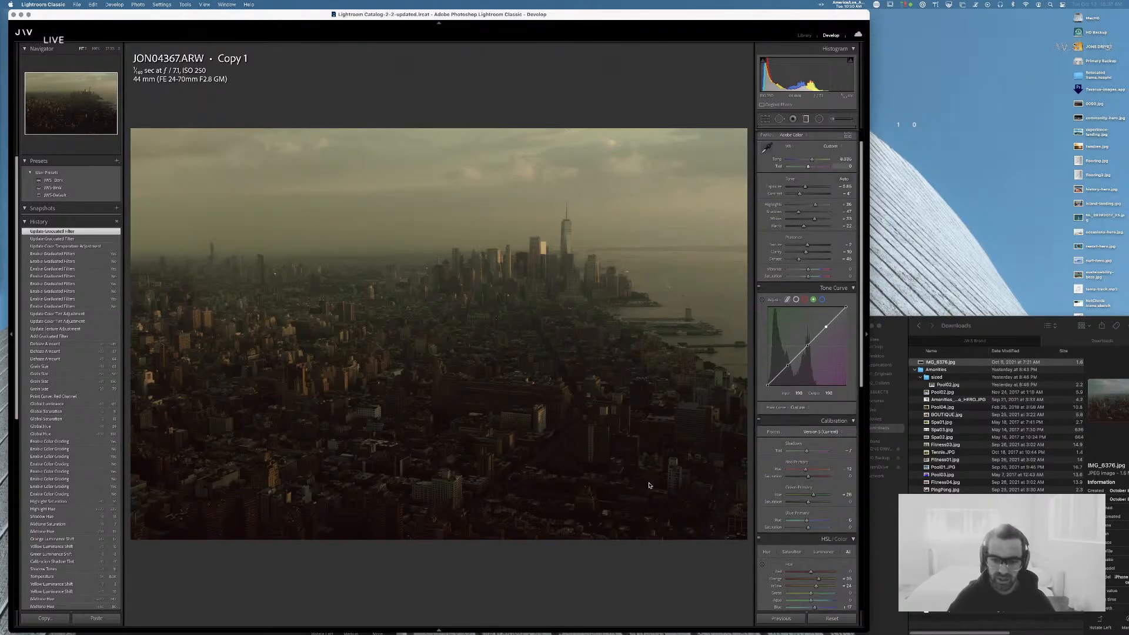
{"action": "left_click_drag", "start_coordinate": [552, 549], "coordinate": [552, 549]}
{"action": "left_click", "coordinate": [553, 549]}
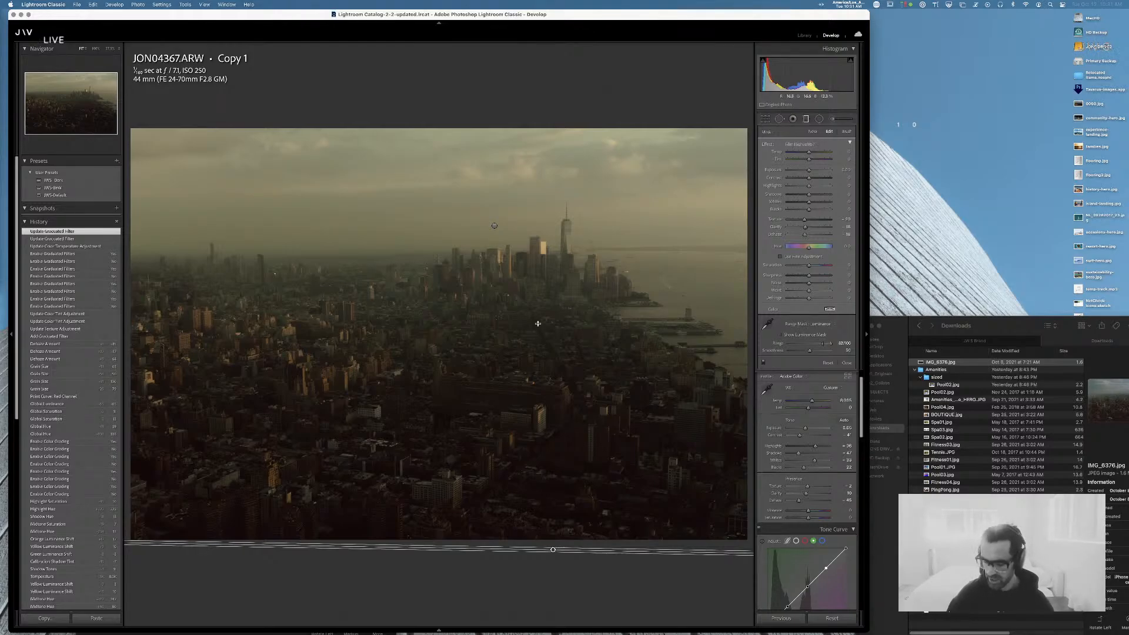
{"action": "key", "text": "Return"}
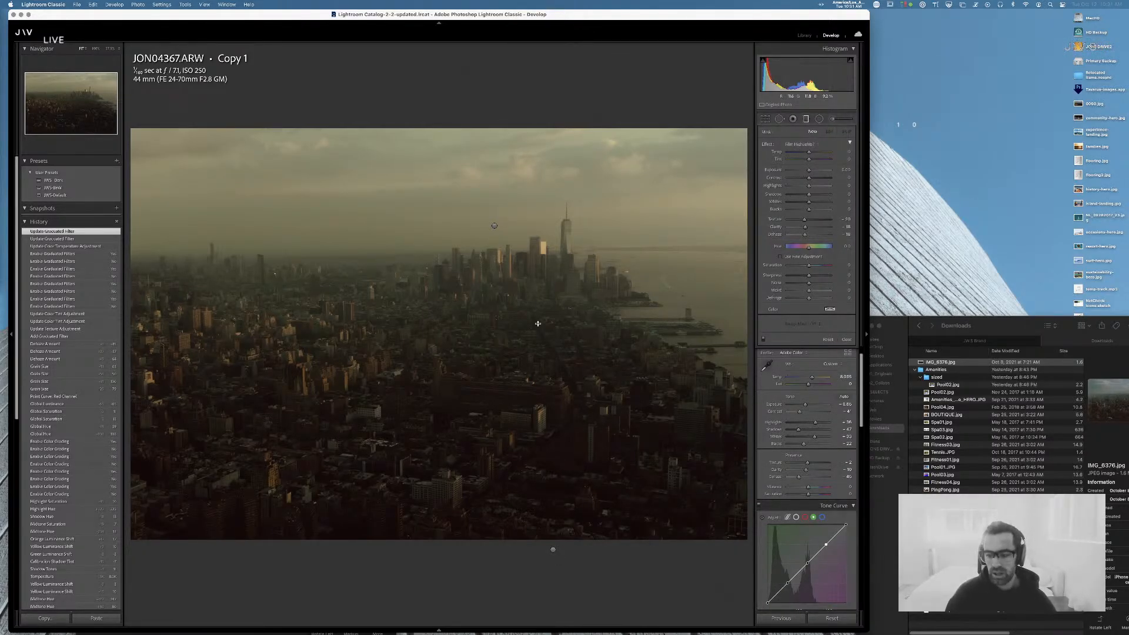
{"action": "key", "text": "m"}
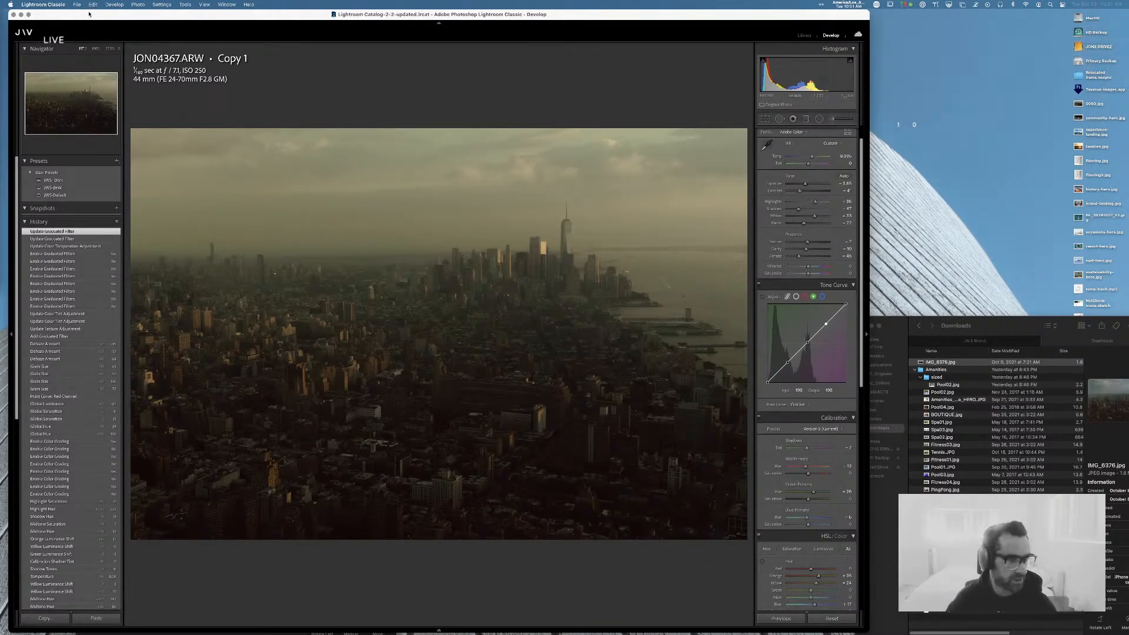
- View the edited photo enlarged with the side panels hidden, and bring the panels back
{"action": "key", "text": "super+Tab"}
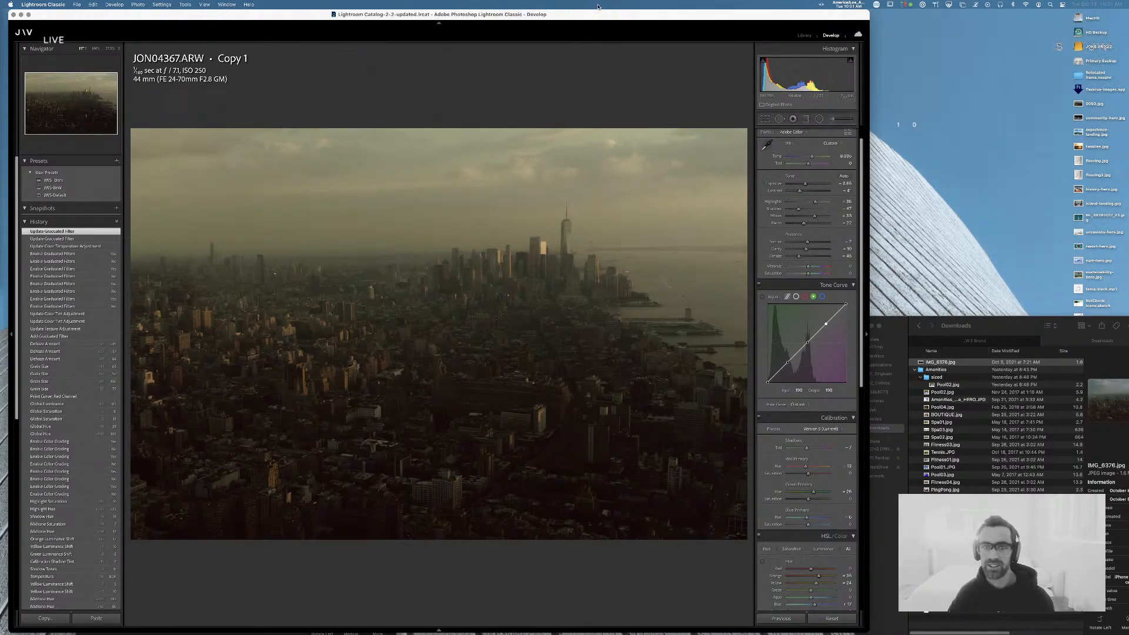
{"action": "key", "text": "Tab"}
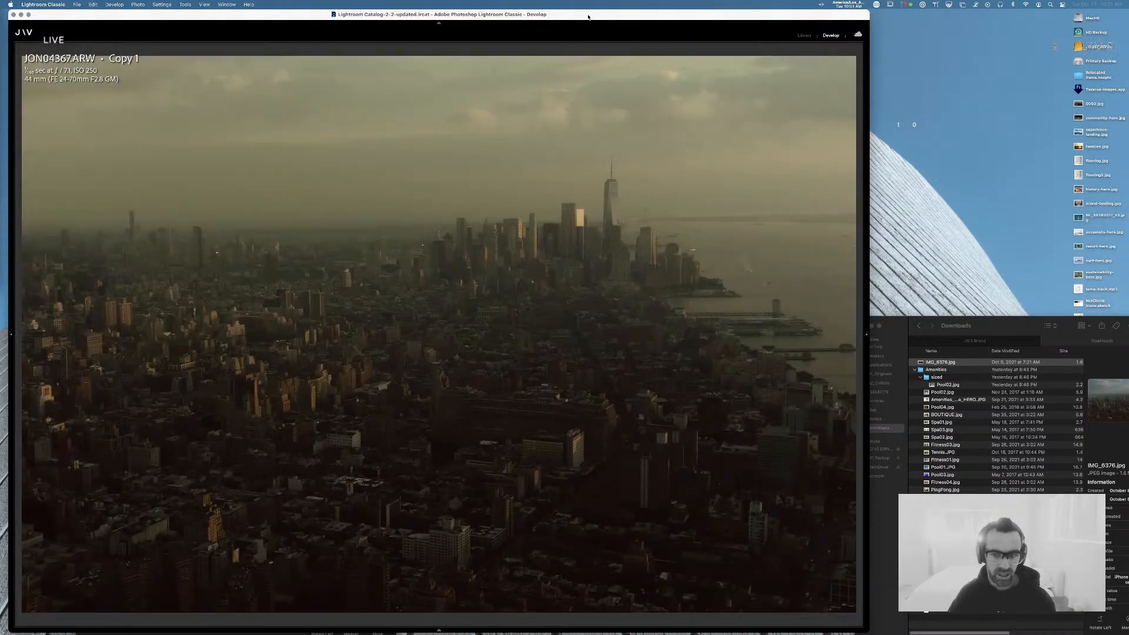
{"action": "key", "text": "Tab"}
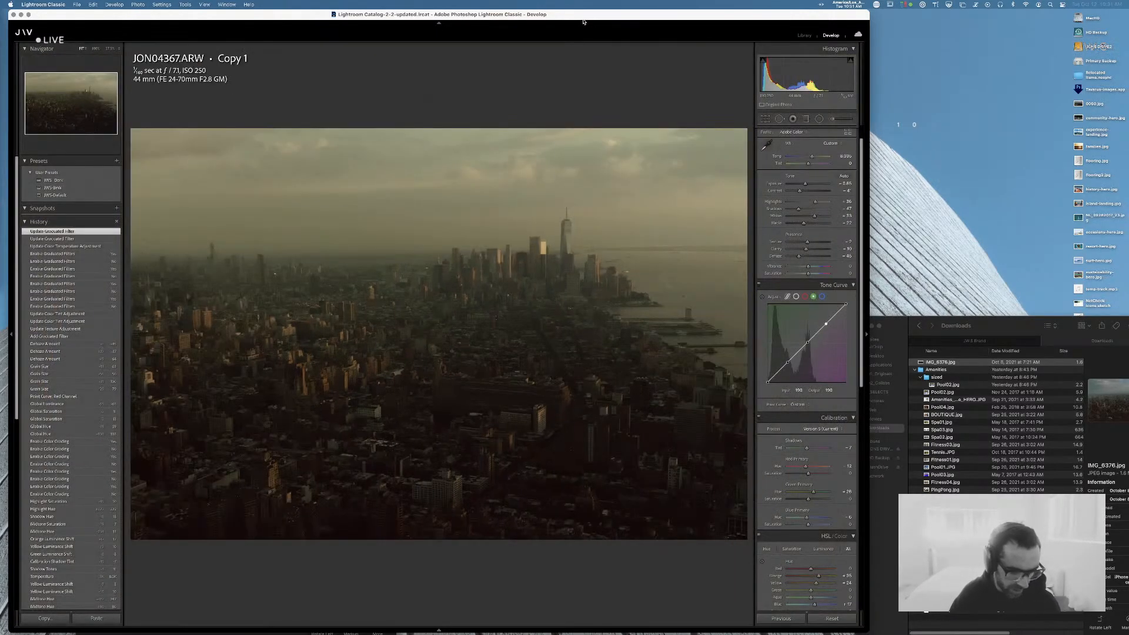
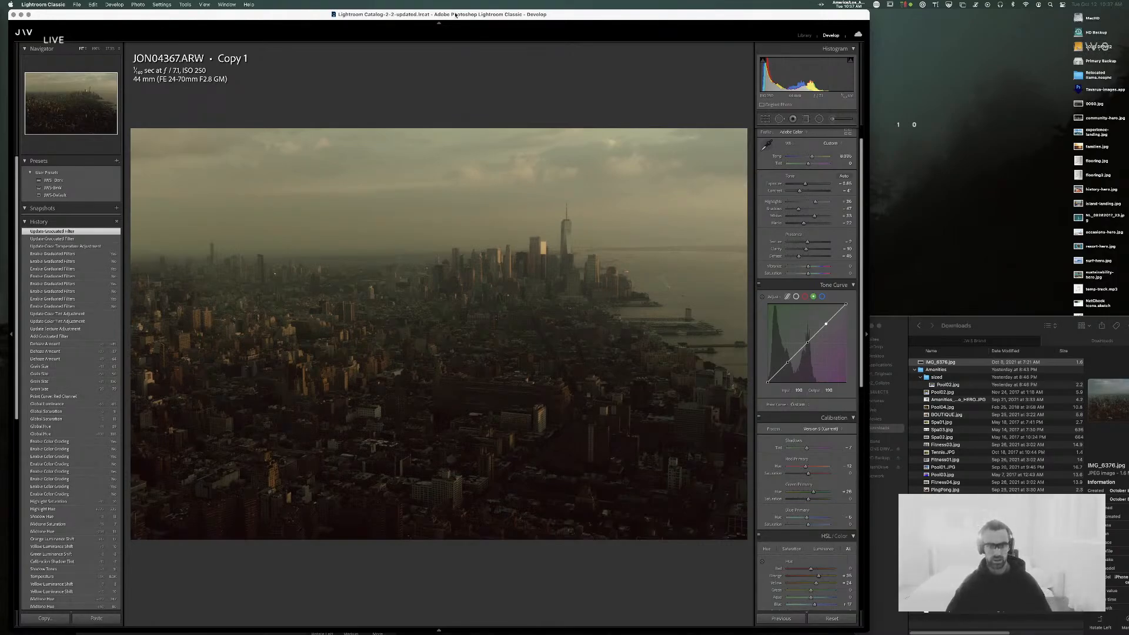
{"action": "key", "text": "F12"}
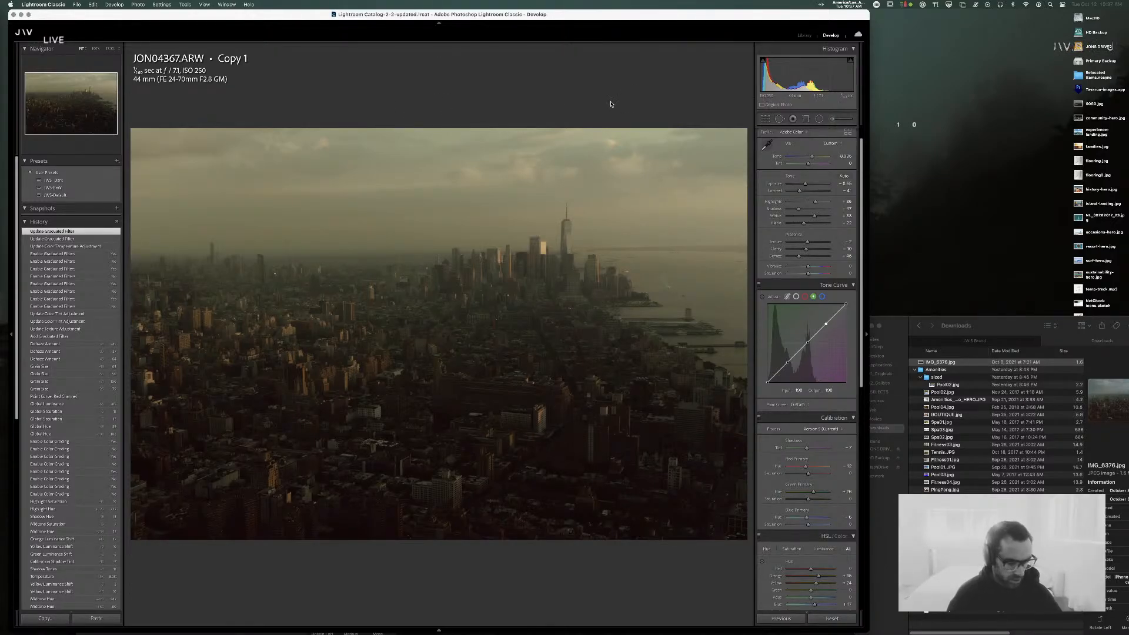
{"action": "key", "text": "super+Tab"}
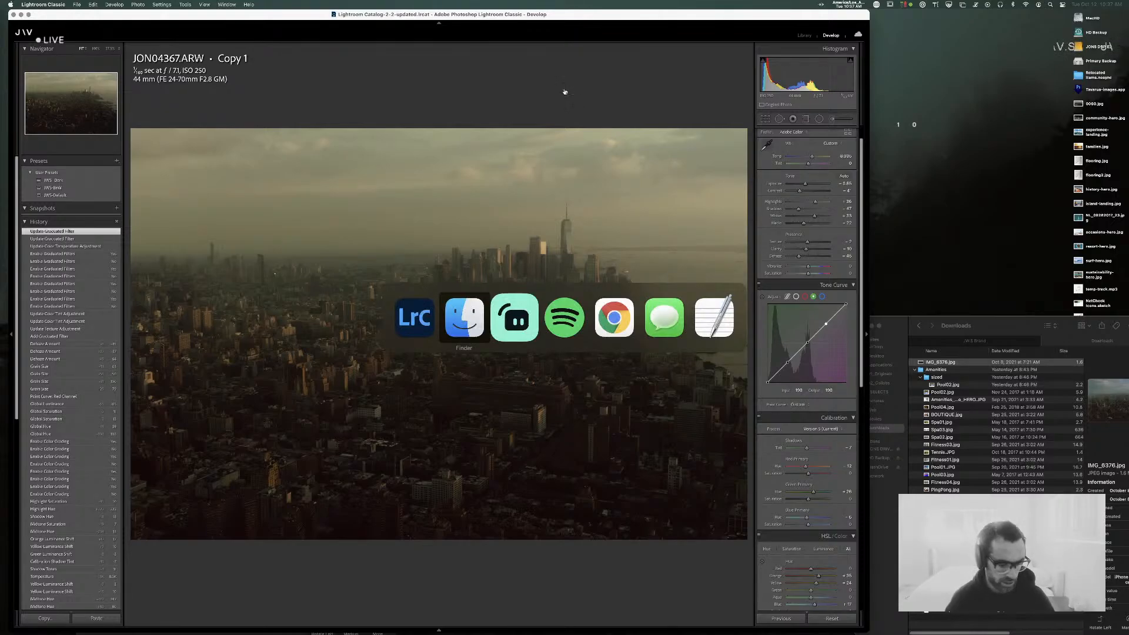
{"action": "key", "text": "Escape"}
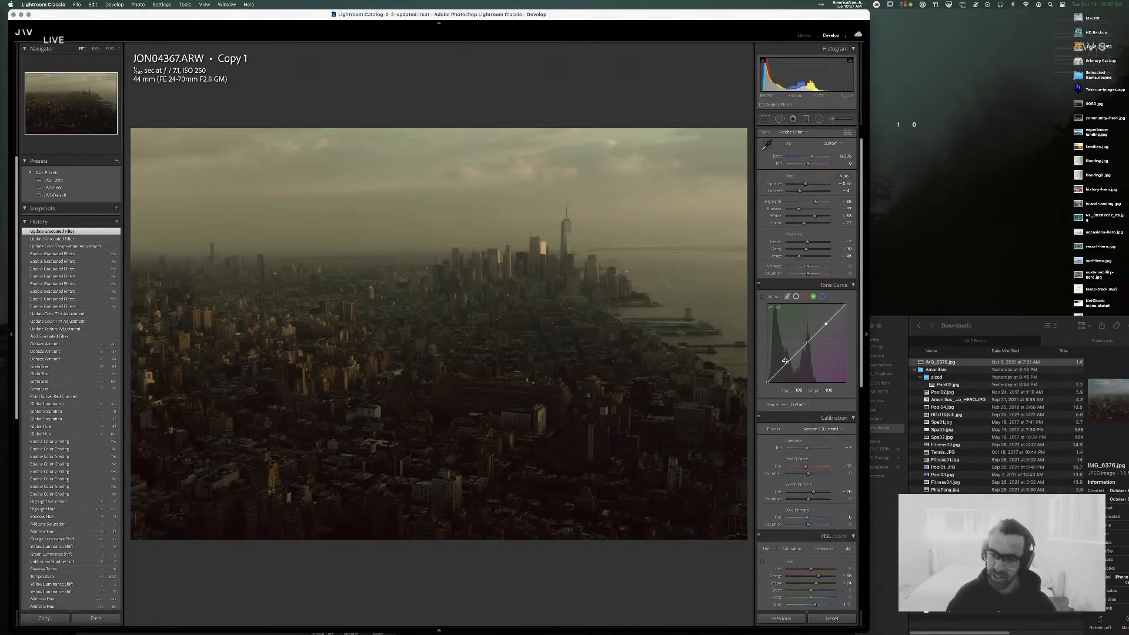
{"action": "key", "text": "super+Tab"}
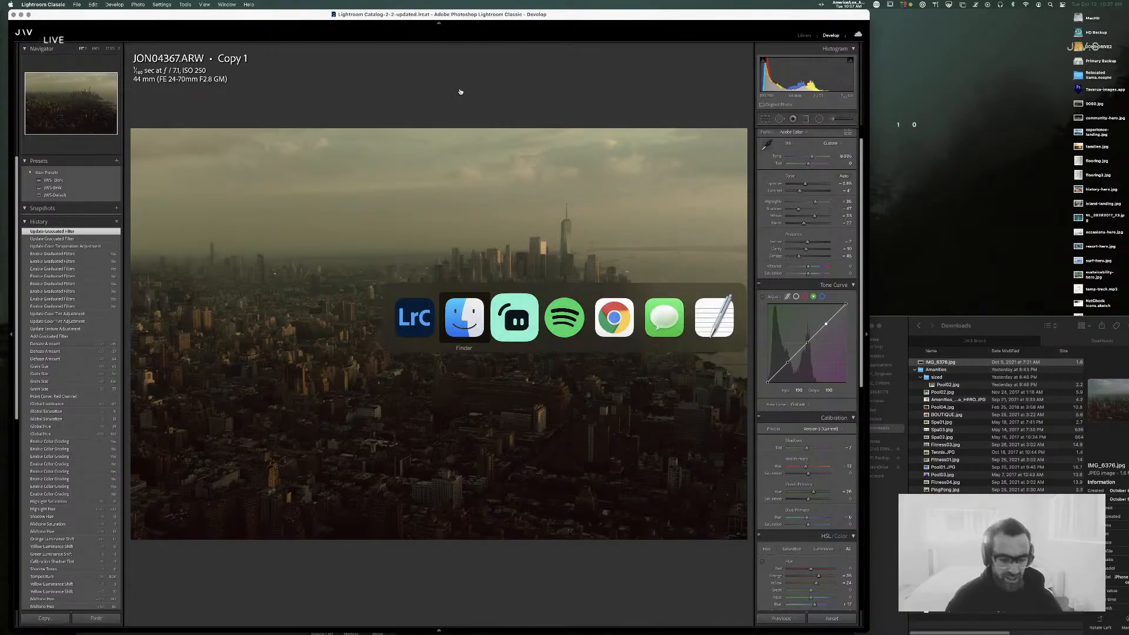
{"action": "key", "text": "Escape"}
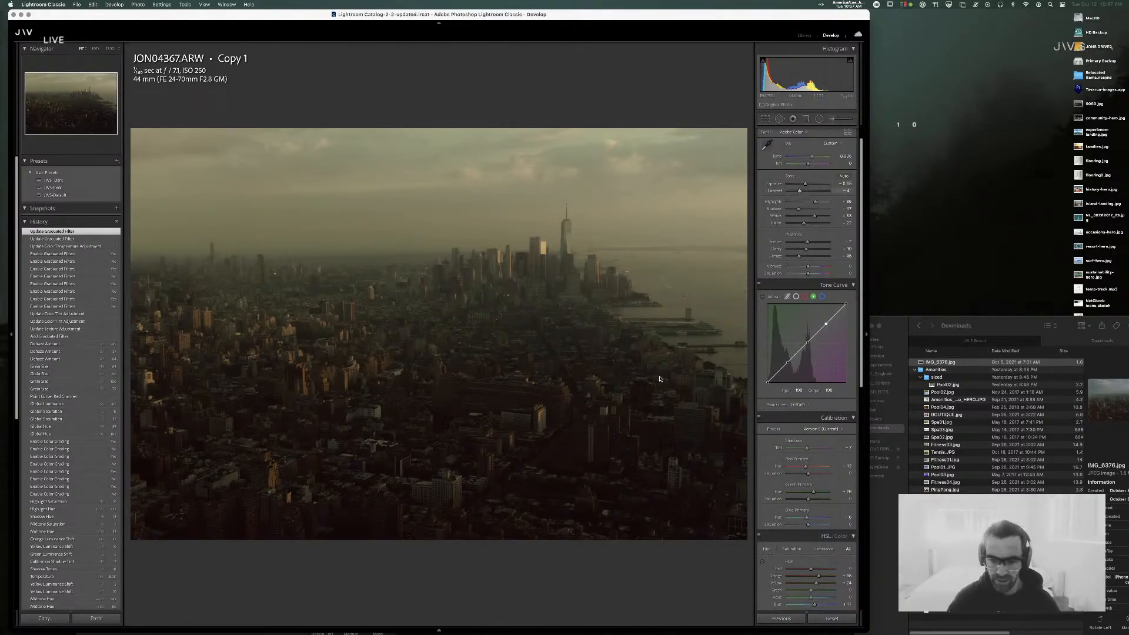
- Switch to Spotify, start playback, skip ahead two tracks, and hide Spotify to return to the photo
{"action": "key", "text": "super+Tab"}
{"action": "key", "text": "super+Tab"}
{"action": "key", "text": "super+Tab"}
{"action": "key", "text": "XF86AudioRaiseVolume"}
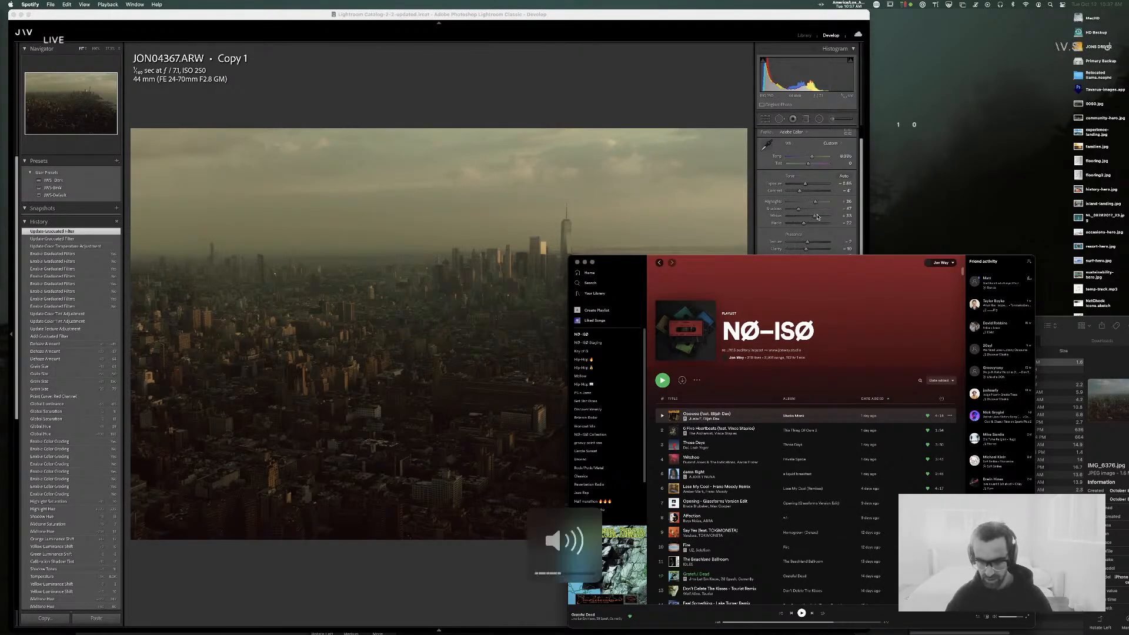
{"action": "key", "text": "space"}
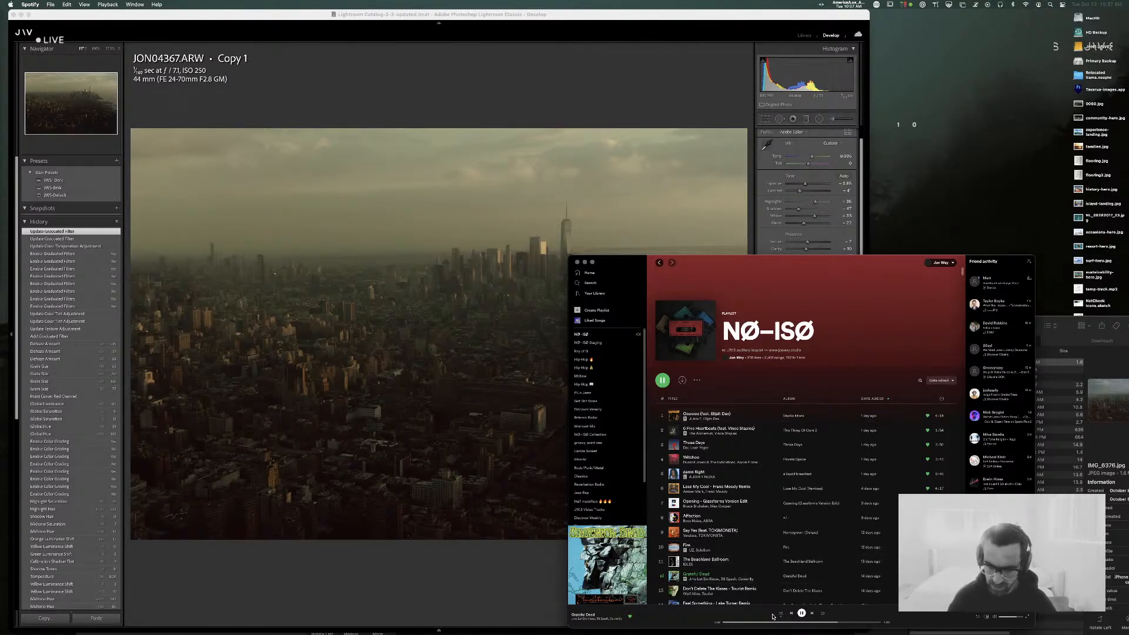
{"action": "left_click", "coordinate": [812, 613]}
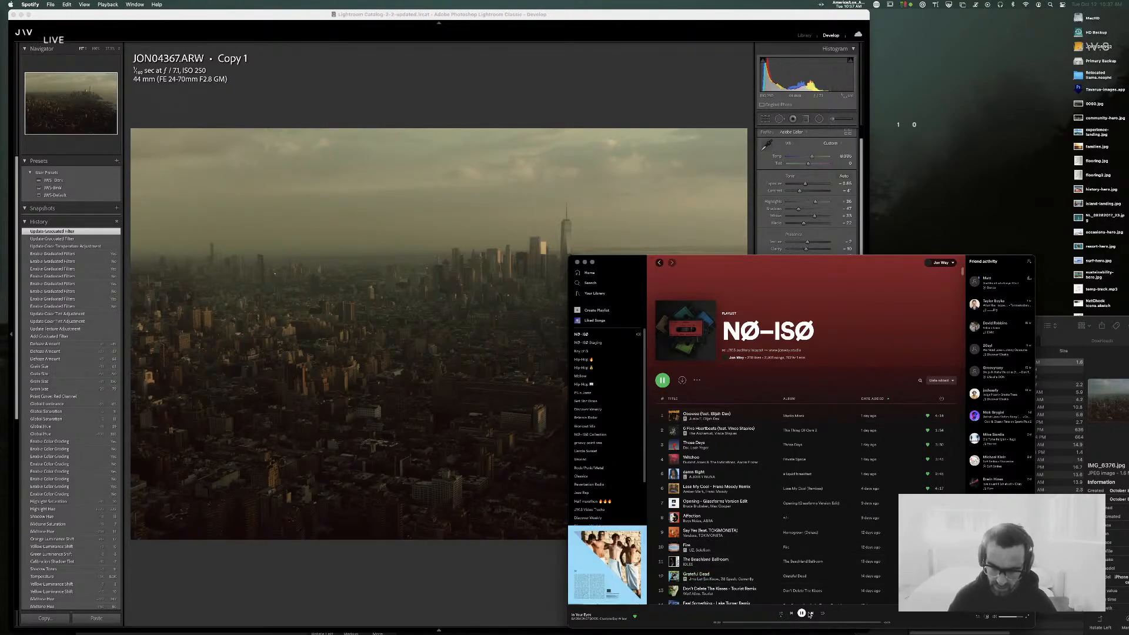
{"action": "left_click", "coordinate": [811, 614]}
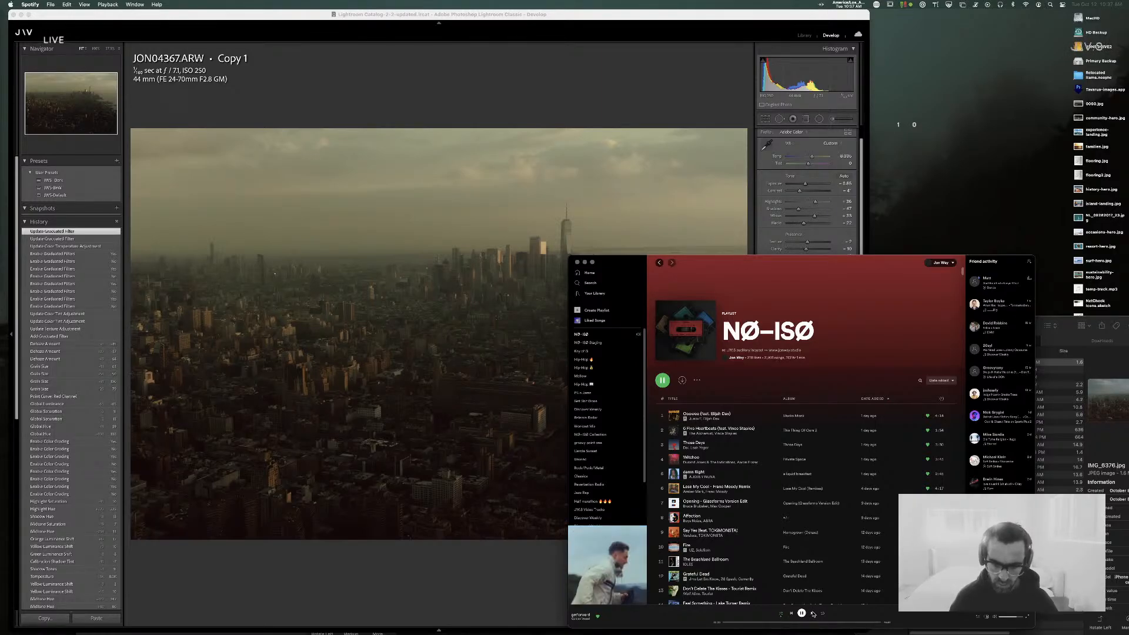
{"action": "key", "text": "super+h"}
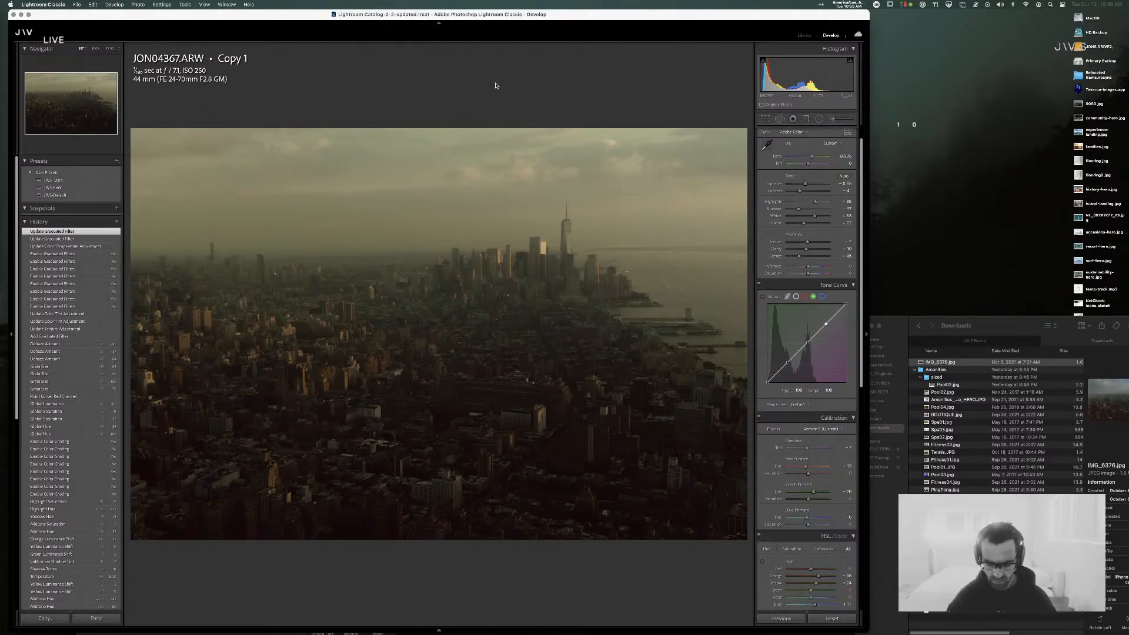
- Adjust the system sound volume, lowering it several levels and raising it again
{"action": "key", "text": "XF86AudioRaiseVolume"}
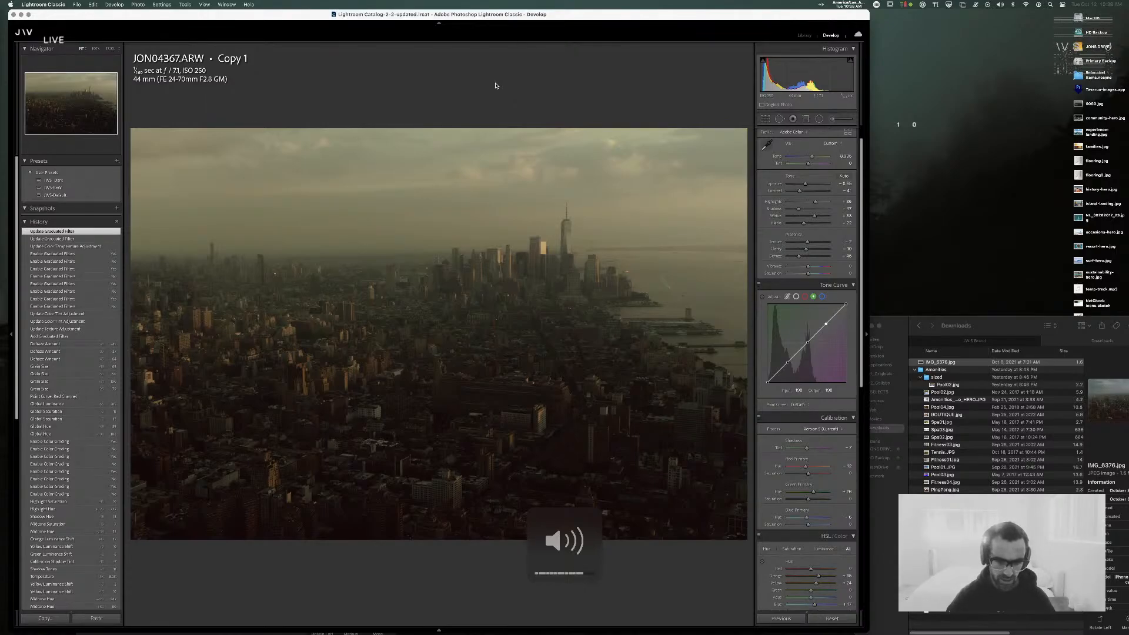
{"action": "key", "text": "XF86AudioLowerVolume"}
{"action": "key", "text": "XF86AudioLowerVolume"}
{"action": "key", "text": "XF86AudioLowerVolume"}
{"action": "key", "text": "XF86AudioLowerVolume"}
{"action": "key", "text": "XF86AudioLowerVolume"}
{"action": "key", "text": "XF86AudioLowerVolume"}
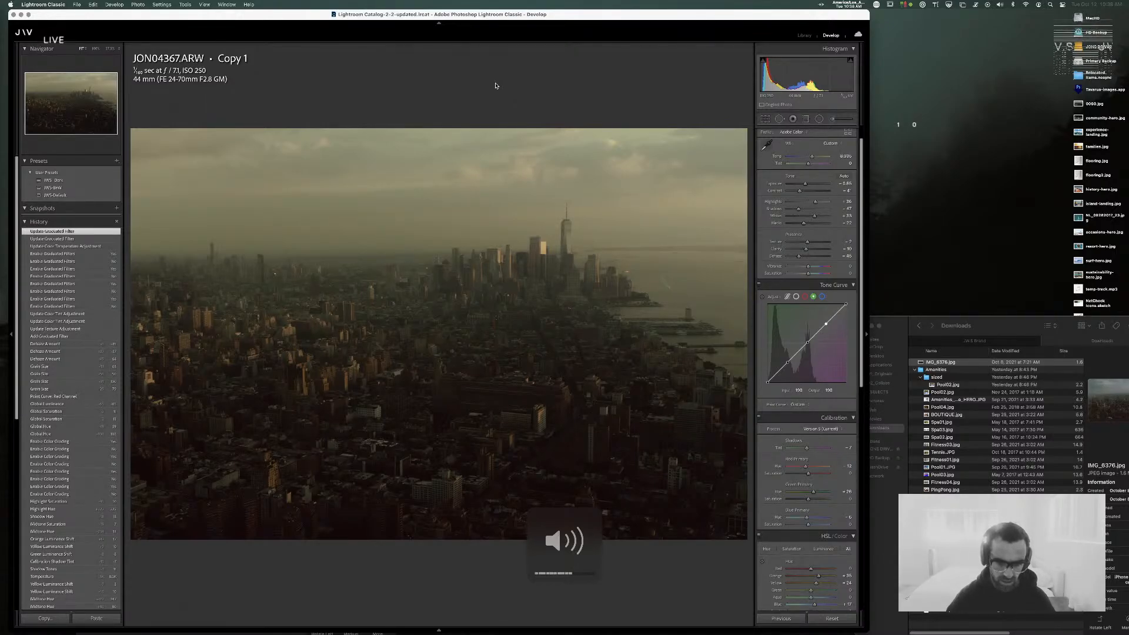
{"action": "key", "text": "XF86AudioRaiseVolume"}
{"action": "key", "text": "XF86AudioRaiseVolume"}
{"action": "key", "text": "XF86AudioRaiseVolume"}
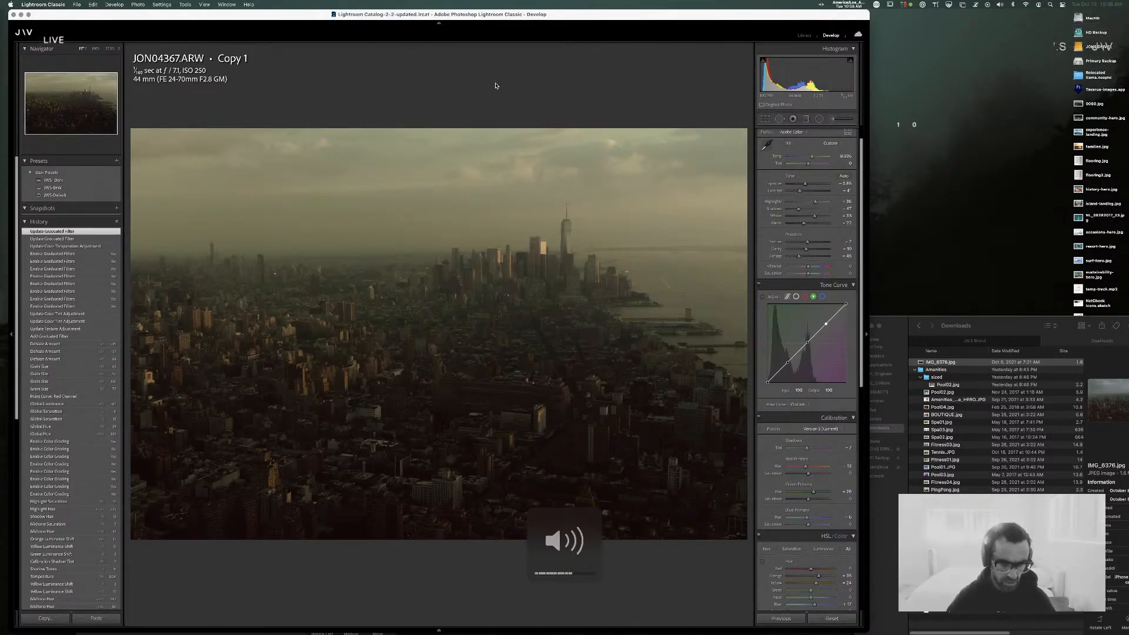
{"action": "key", "text": "XF86AudioRaiseVolume"}
{"action": "key", "text": "XF86AudioRaiseVolume"}
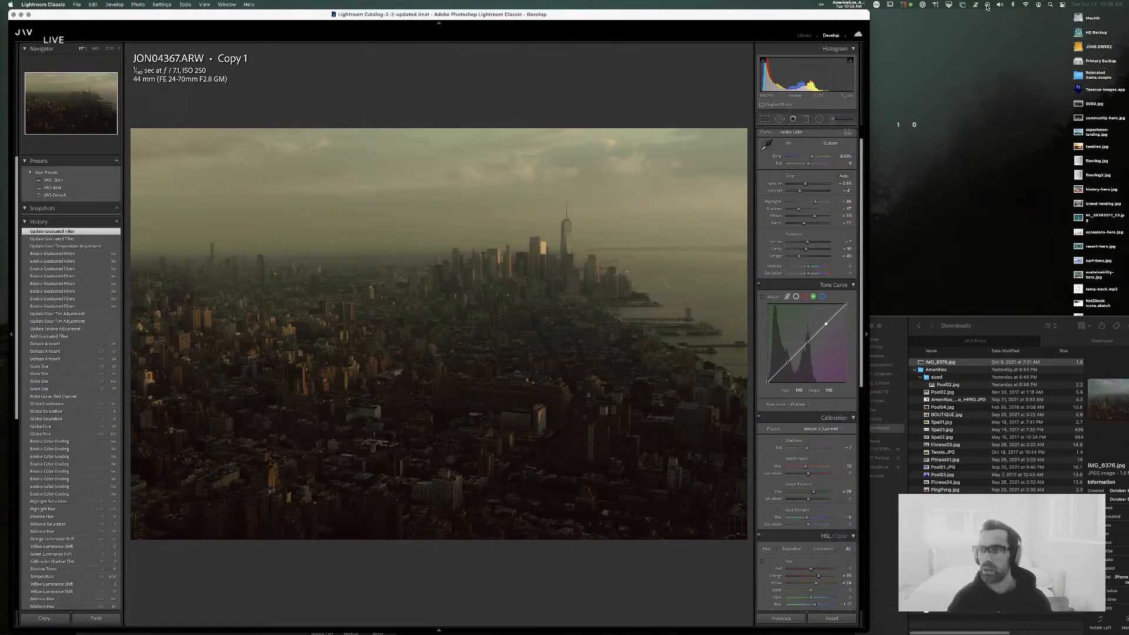
- Connect the AirPods Max over Bluetooth and switch to Spotify
{"action": "left_click", "coordinate": [1013, 5]}
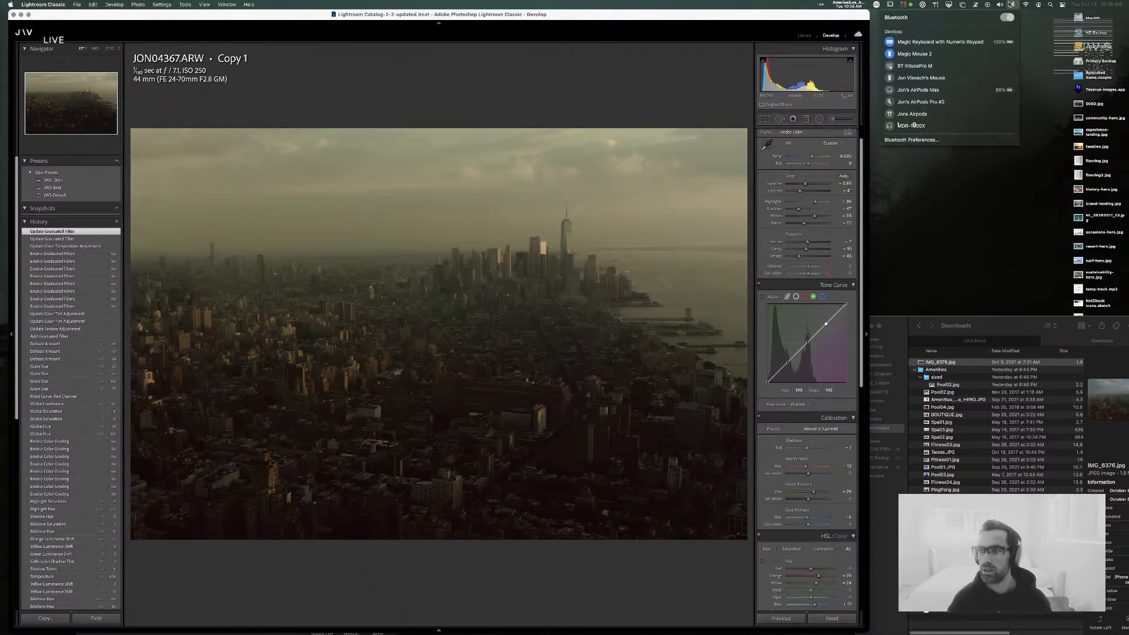
{"action": "left_click", "coordinate": [895, 92]}
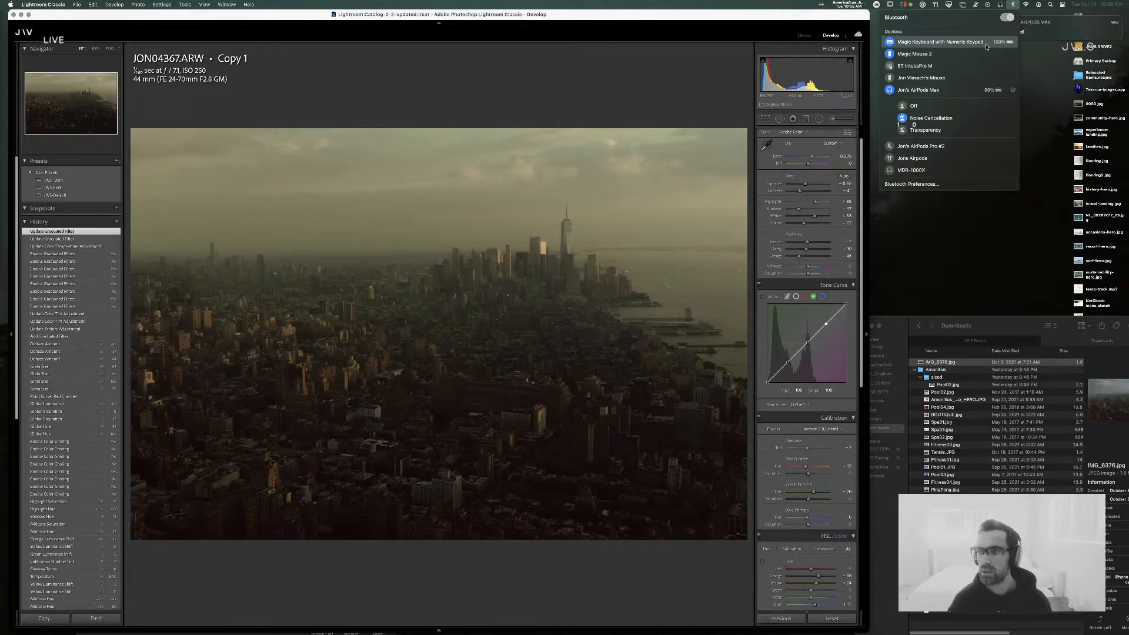
{"action": "left_click", "coordinate": [1013, 6]}
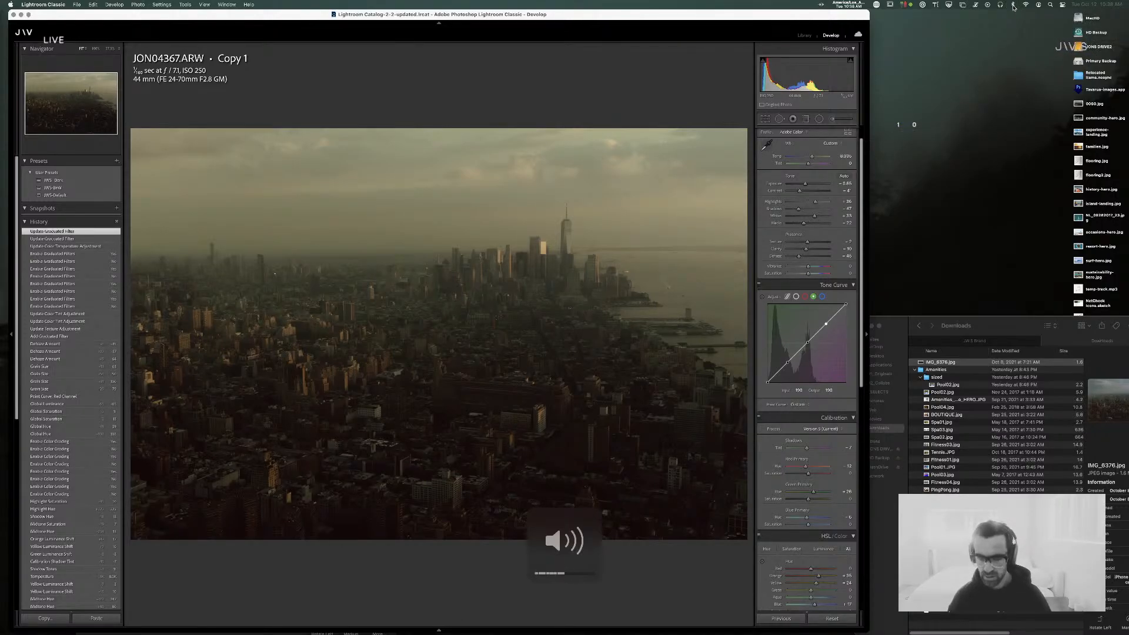
{"action": "key", "text": "super+Tab"}
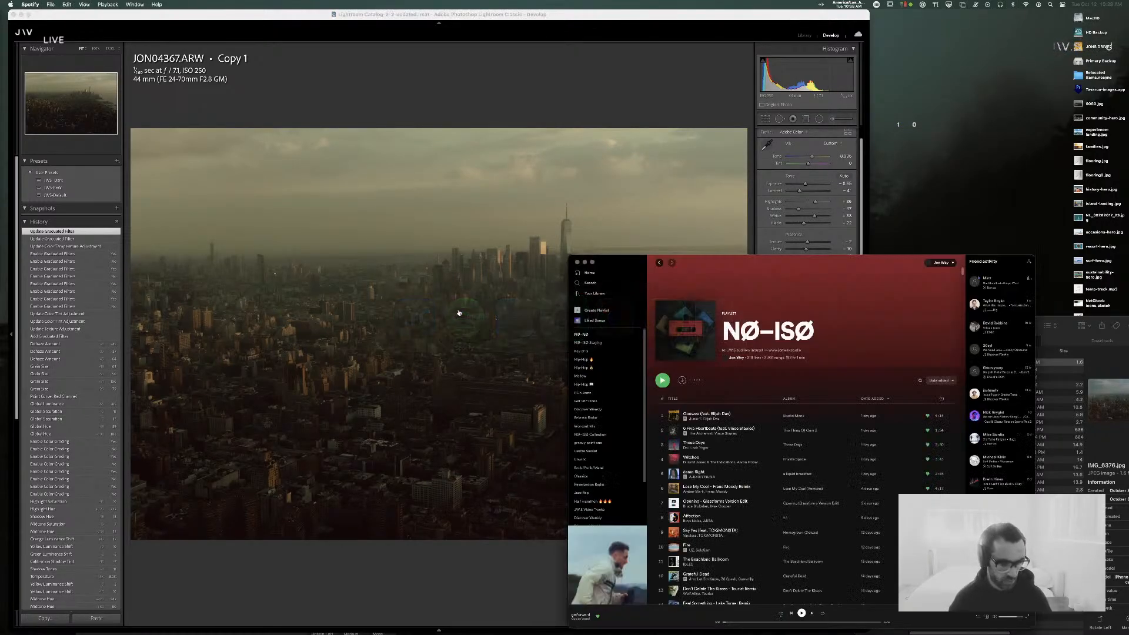
- Resume the music in Spotify and hide Spotify to return to the photo in Lightroom Classic
{"action": "key", "text": "space"}
{"action": "key", "text": "super+h"}
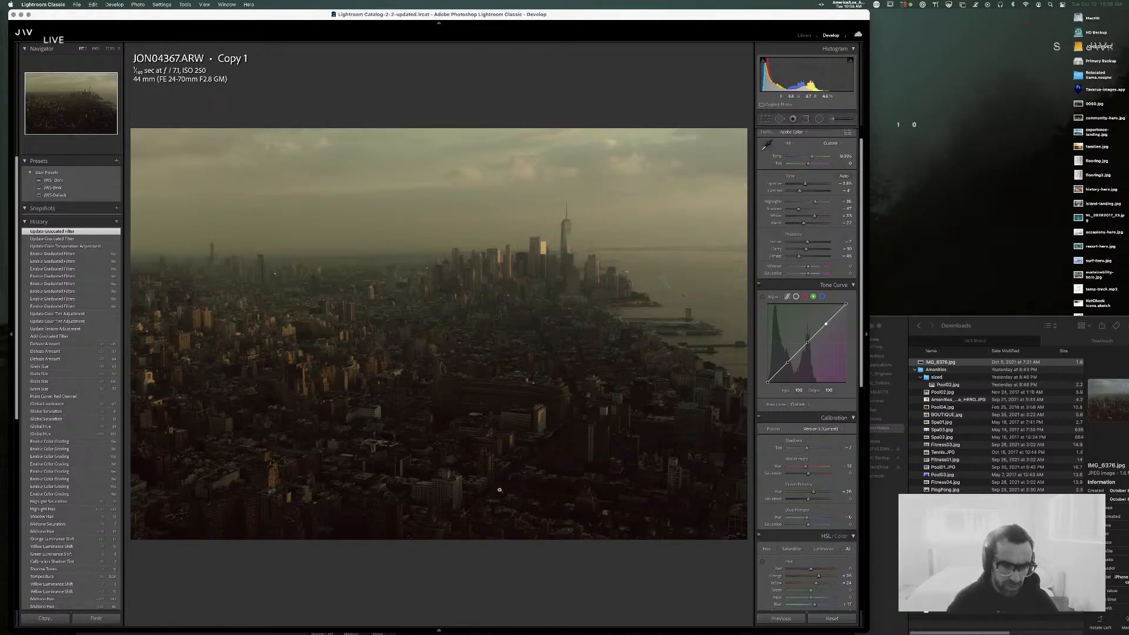
- Try raising the HSL red saturation to +100, and undo the change
{"action": "scroll", "coordinate": [806, 353], "scroll_direction": "down", "scroll_amount": 10}
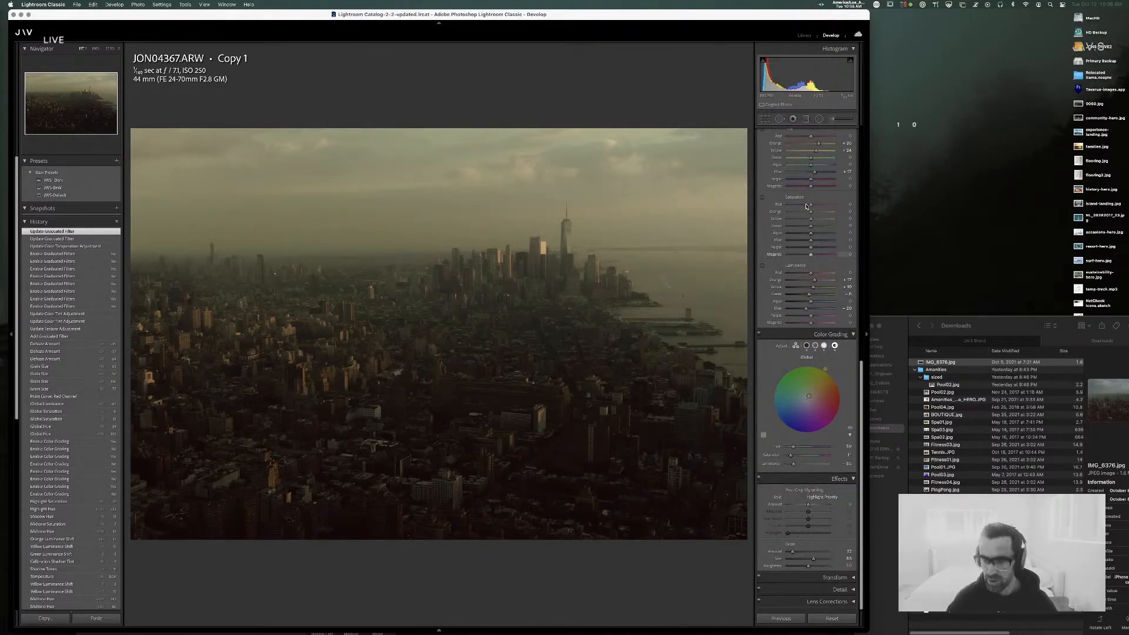
{"action": "left_click_drag", "start_coordinate": [810, 205], "coordinate": [837, 206]}
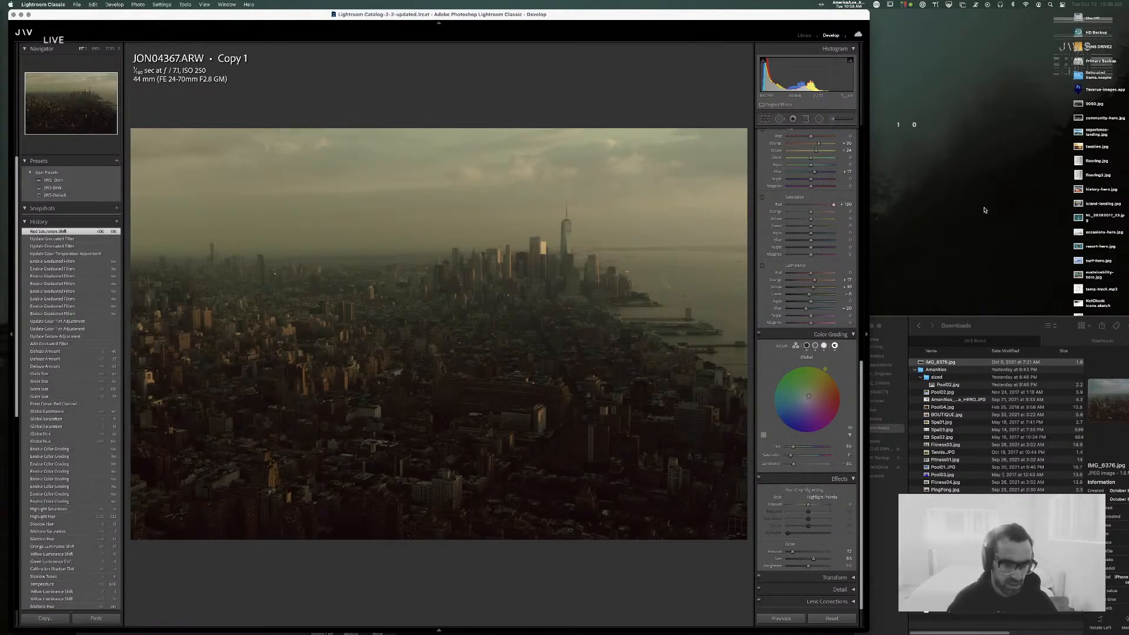
{"action": "key", "text": "super+z"}
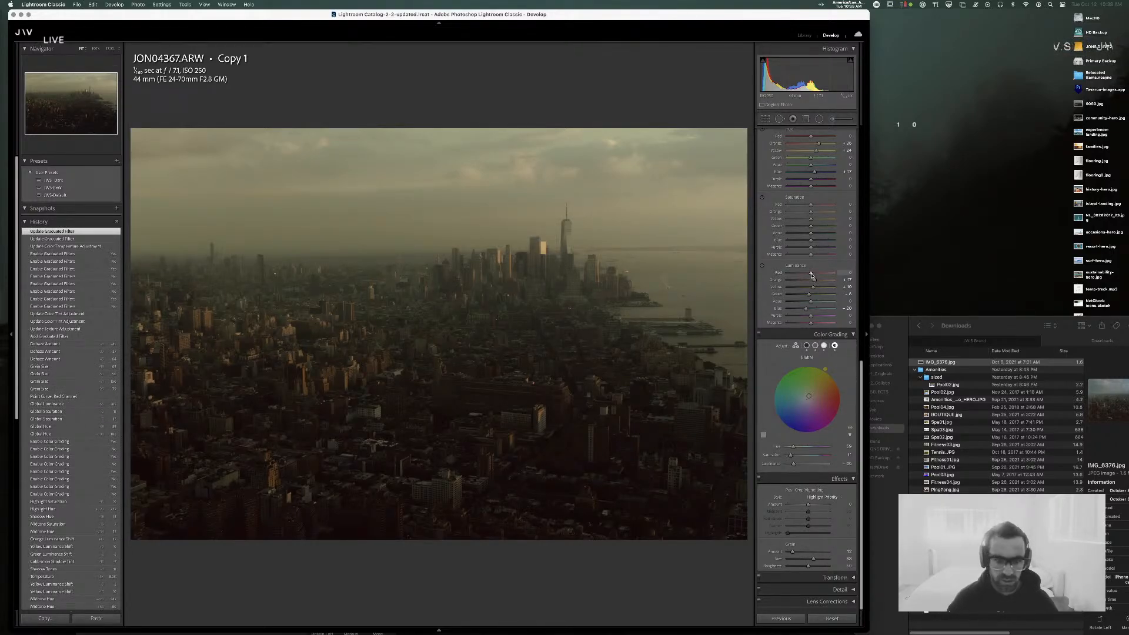
- Raise the HSL red luminance to about +42 and the red saturation to about +39
{"action": "left_click_drag", "start_coordinate": [810, 272], "coordinate": [874, 276]}
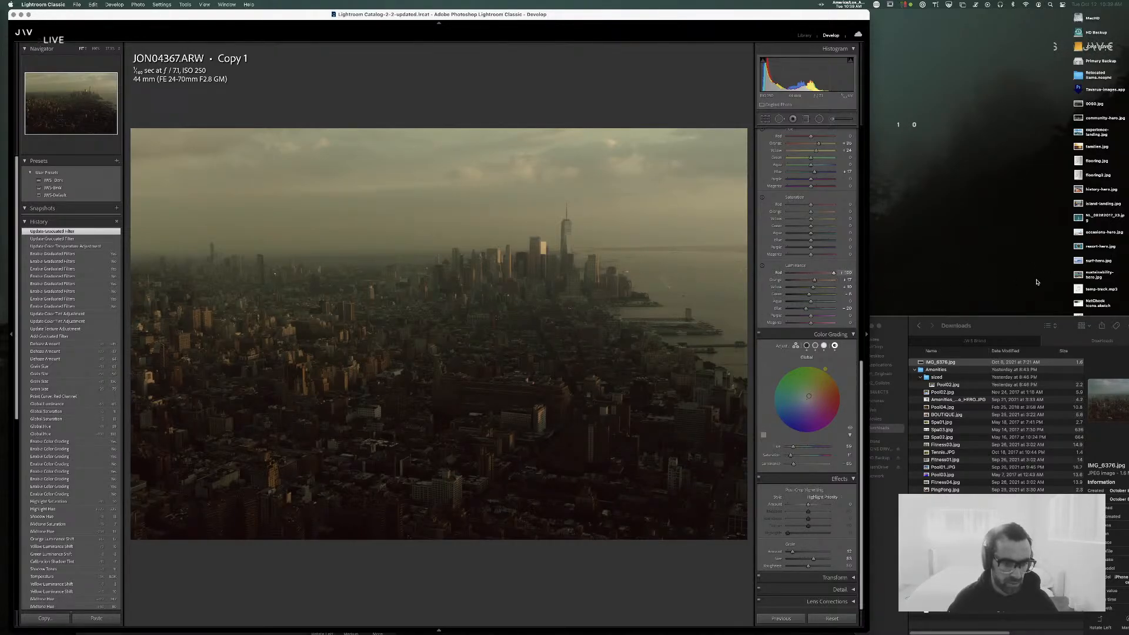
{"action": "left_click_drag", "start_coordinate": [833, 273], "coordinate": [822, 275]}
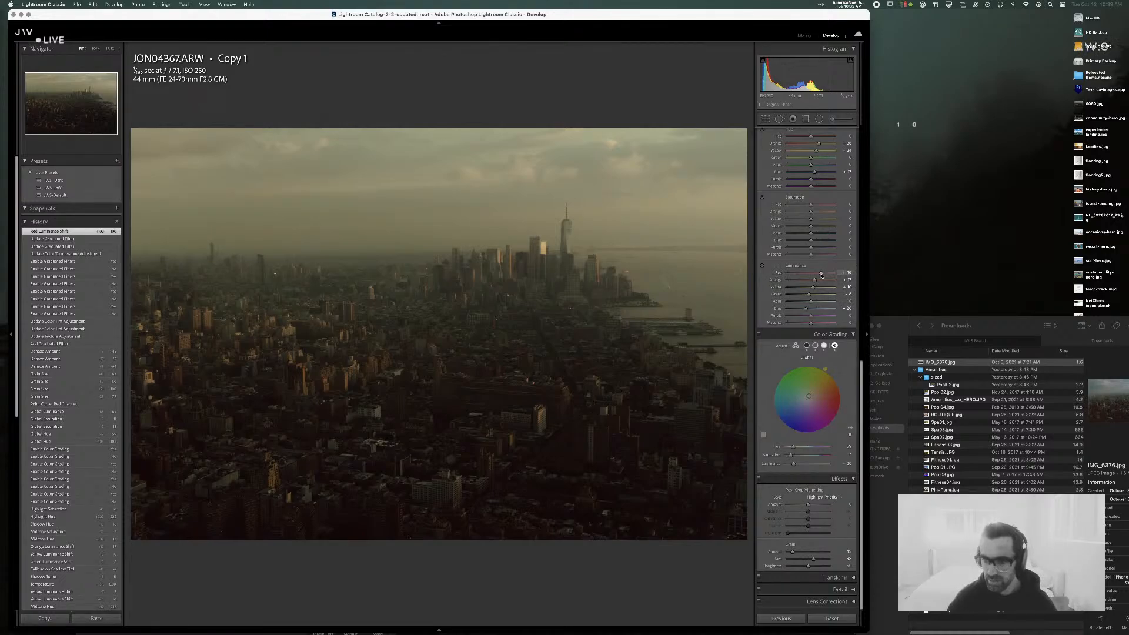
{"action": "scroll", "coordinate": [811, 217], "scroll_direction": "up", "scroll_amount": 3}
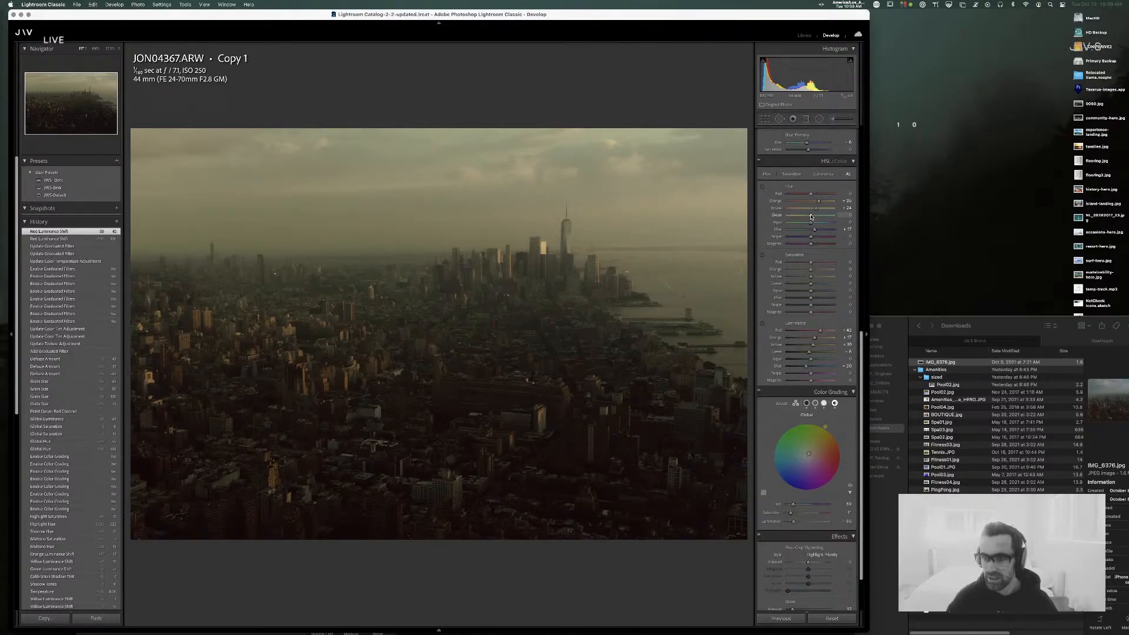
{"action": "left_click_drag", "start_coordinate": [811, 262], "coordinate": [821, 264]}
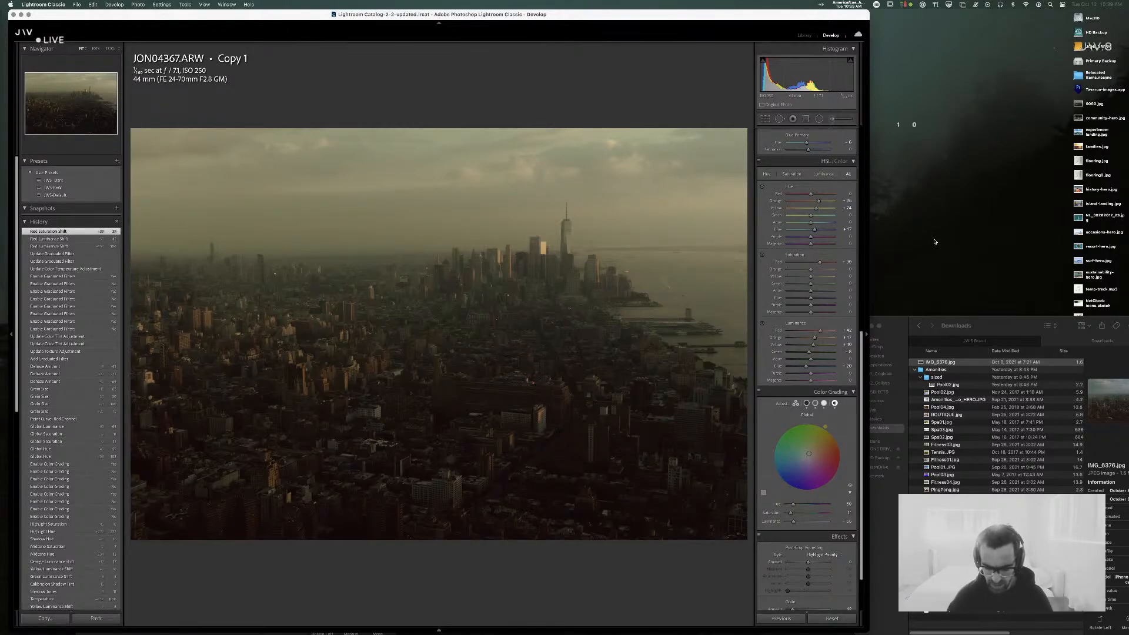
- View the photo's before state, and search the application help for "comp" to inspect the Compare commands
{"action": "key", "text": "backslash"}
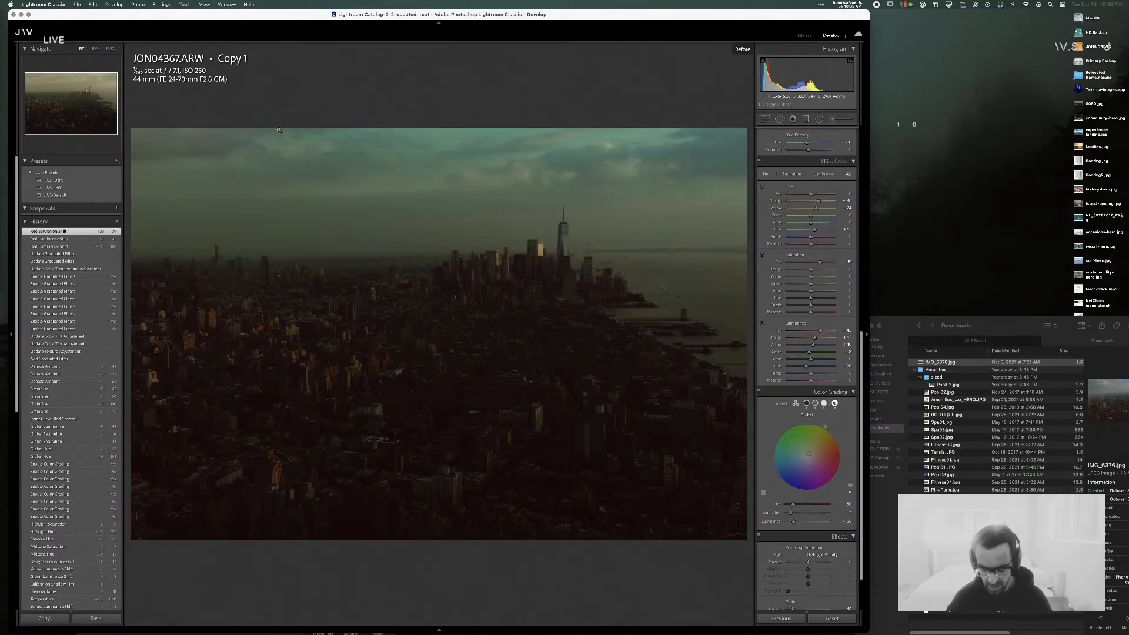
{"action": "left_click", "coordinate": [248, 5]}
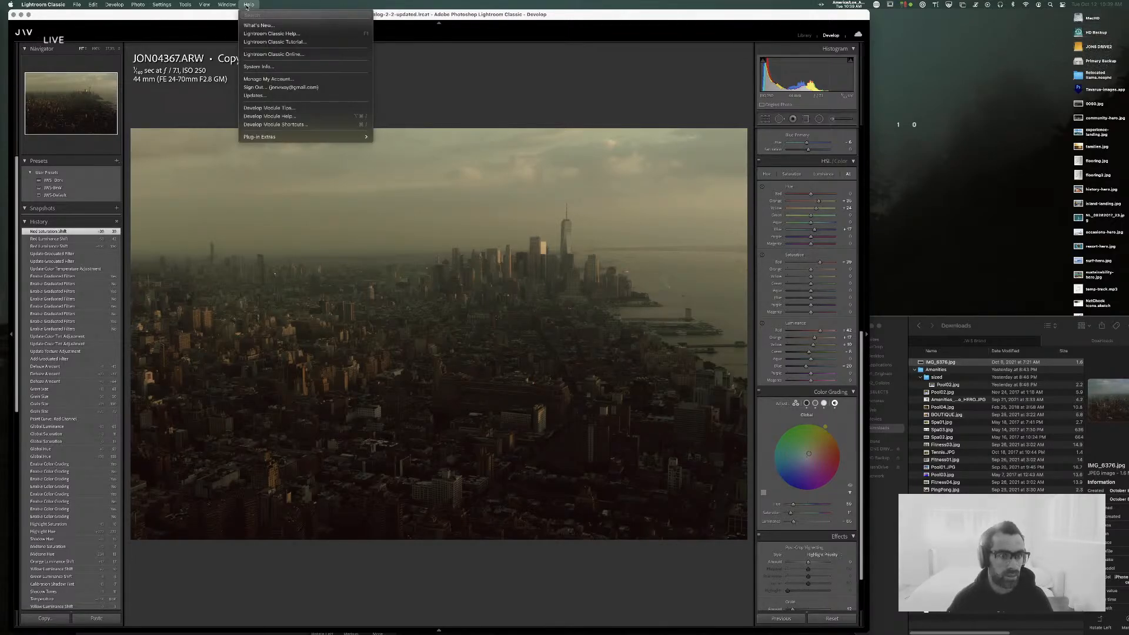
{"action": "type", "text": "comp"}
{"action": "key", "text": "Down"}
{"action": "key", "text": "Down"}
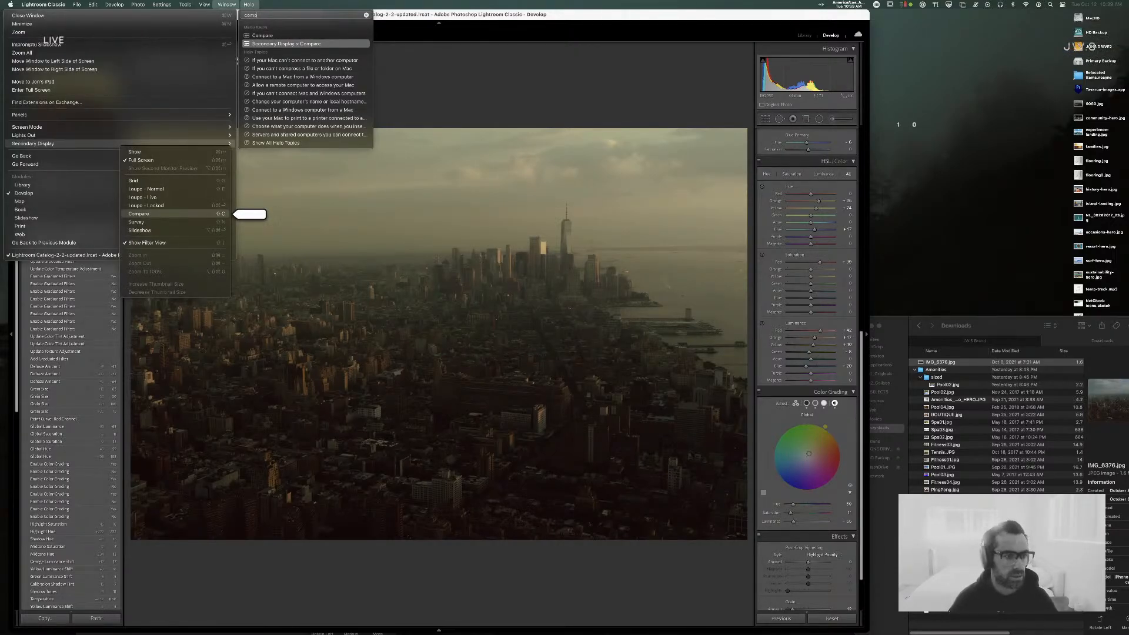
{"action": "key", "text": "Up"}
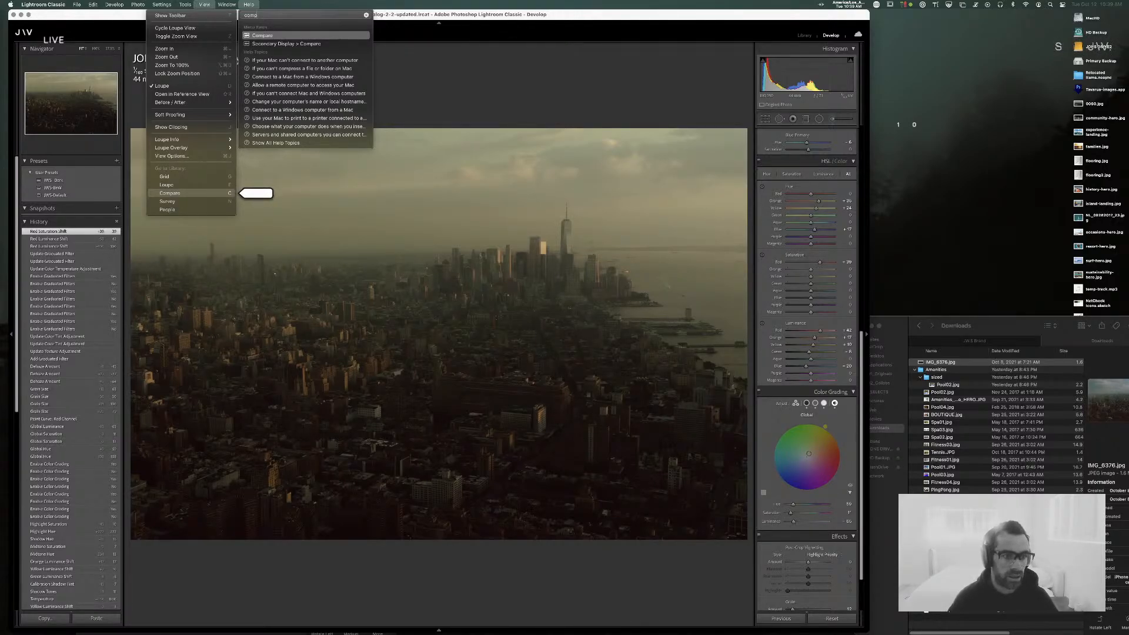
{"action": "left_click", "coordinate": [246, 6]}
- Switch to Chrome, search the web in a new window for "lightroom compare to original", and enlarge the window
{"action": "key", "text": "super+Tab"}
{"action": "key", "text": "super+Tab"}
{"action": "key", "text": "super+Tab"}
{"action": "key", "text": "super+Tab"}
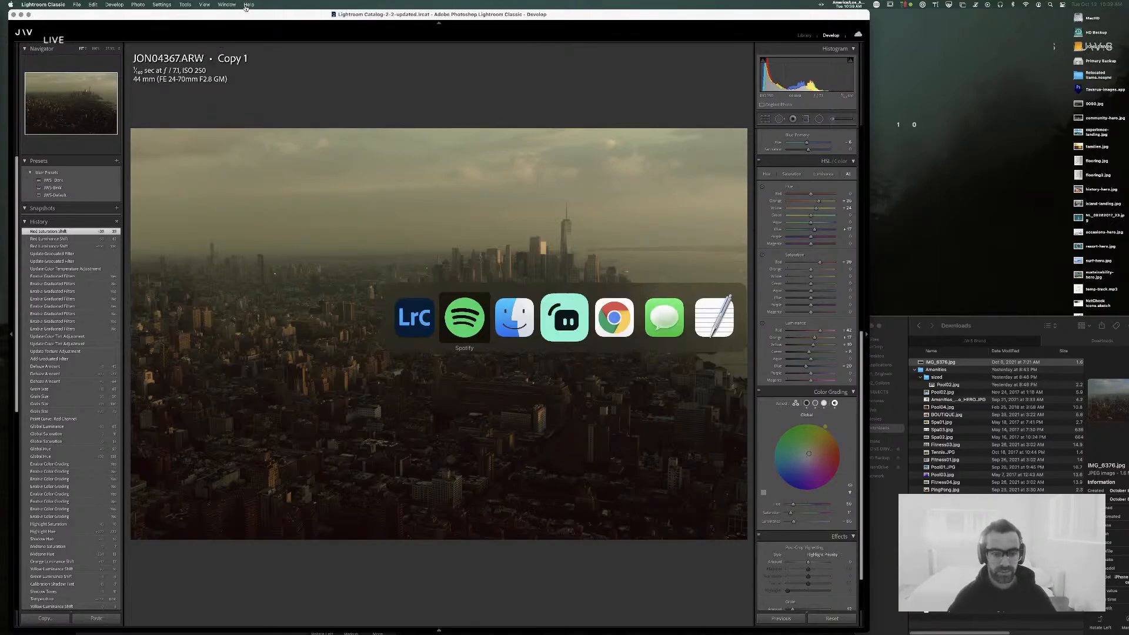
{"action": "key", "text": "super+n"}
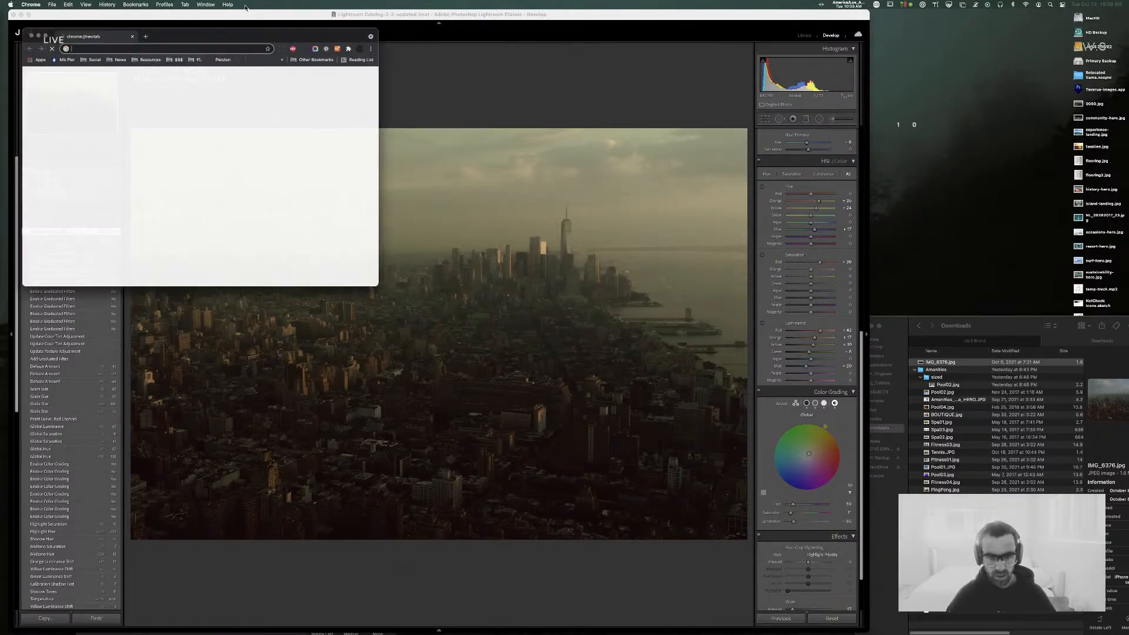
{"action": "type", "text": "lightroom comp"}
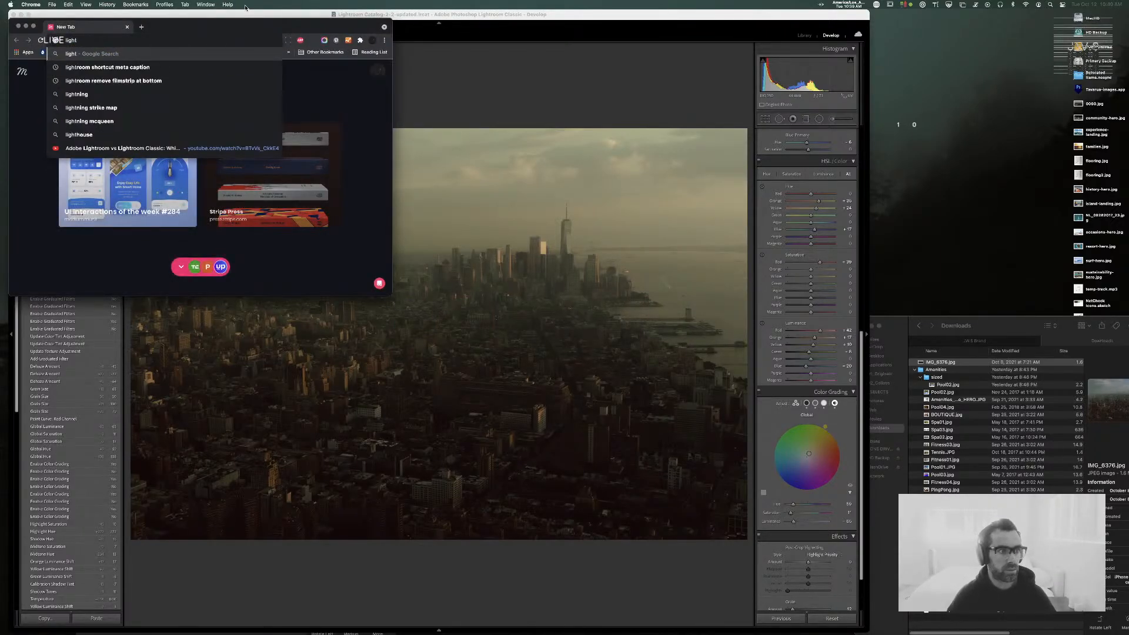
{"action": "type", "text": "are"}
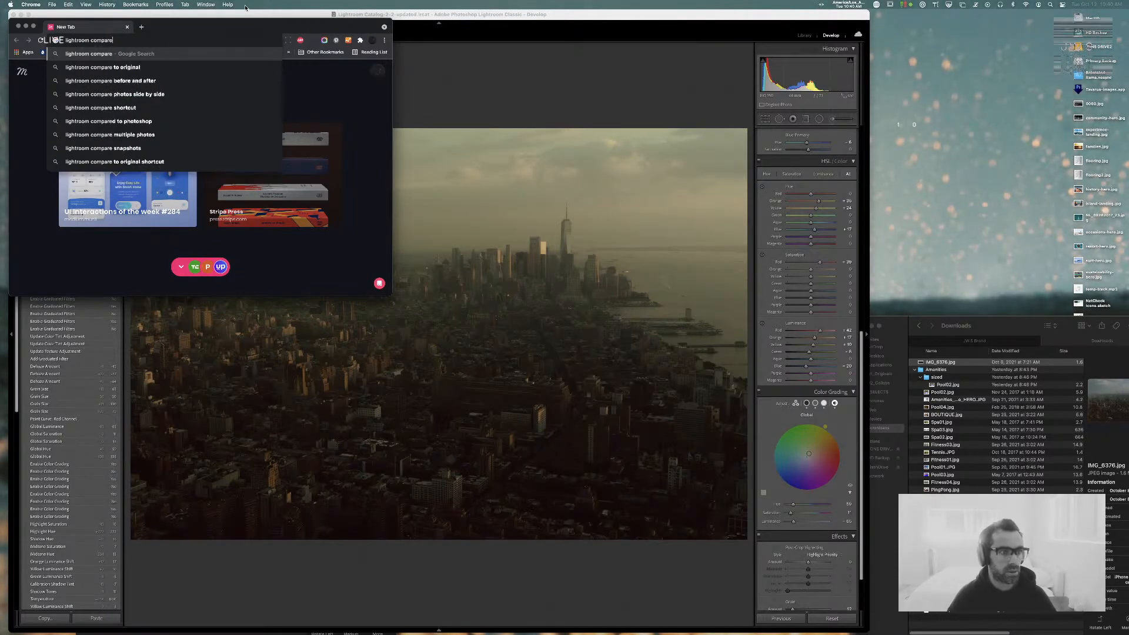
{"action": "key", "text": "Down"}
{"action": "key", "text": "Return"}
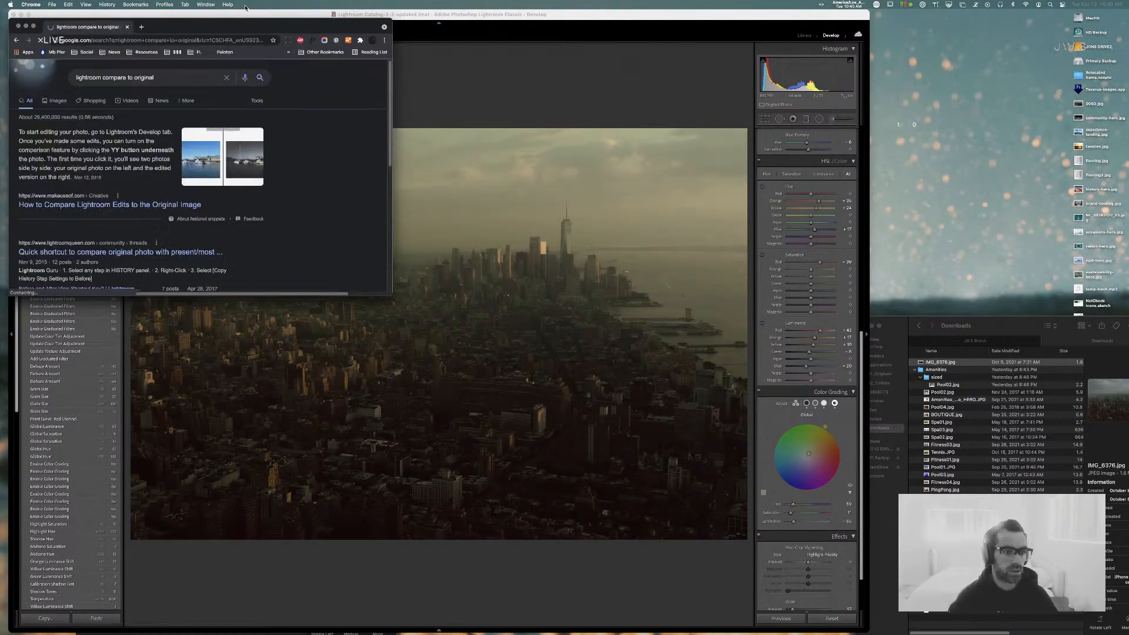
{"action": "left_click_drag", "start_coordinate": [397, 298], "coordinate": [638, 380]}
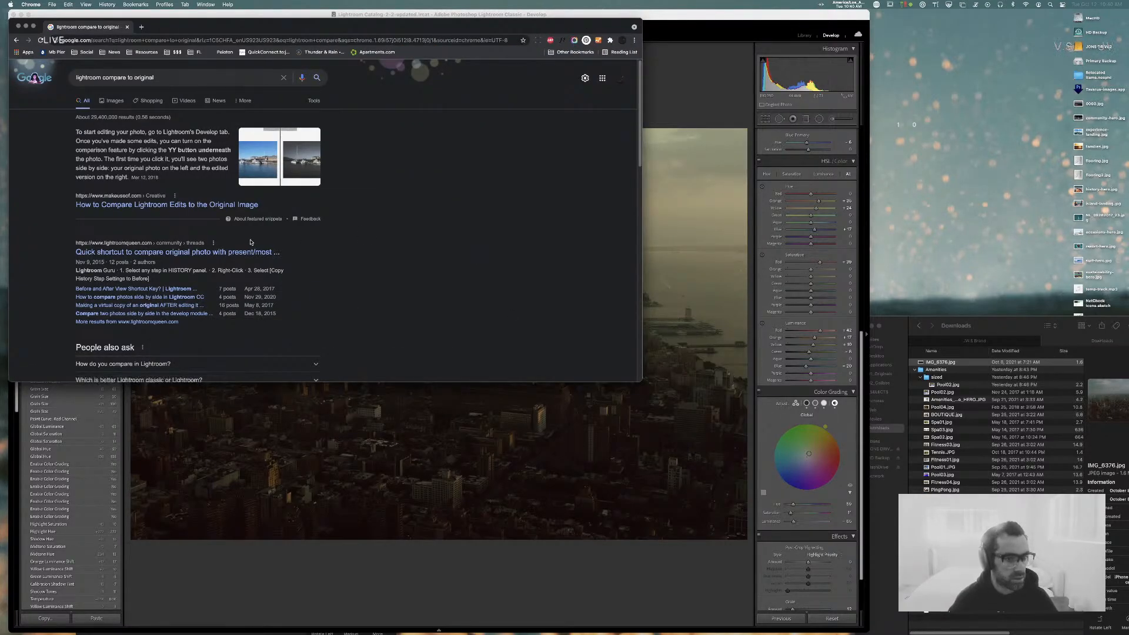
- Open the Lightroom Queen forum thread on comparing the original with the developed photo and read through its replies
{"action": "left_click", "coordinate": [236, 254]}
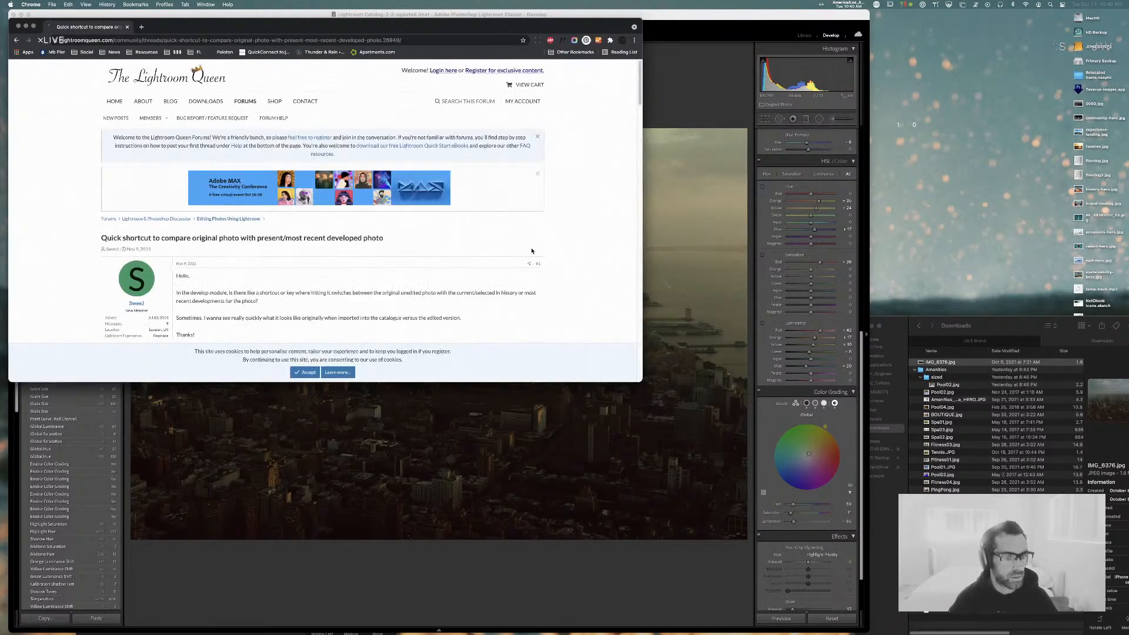
{"action": "scroll", "coordinate": [453, 242], "scroll_direction": "down", "scroll_amount": 5}
{"action": "scroll", "coordinate": [408, 235], "scroll_direction": "up", "scroll_amount": 1}
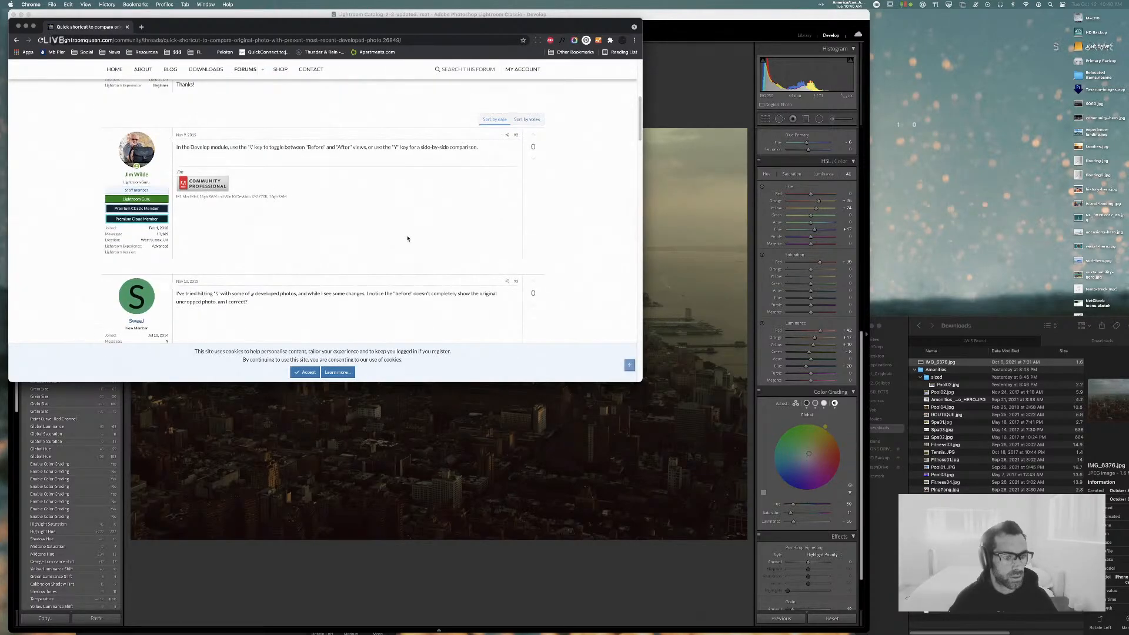
{"action": "left_click_drag", "start_coordinate": [231, 293], "coordinate": [337, 295]}
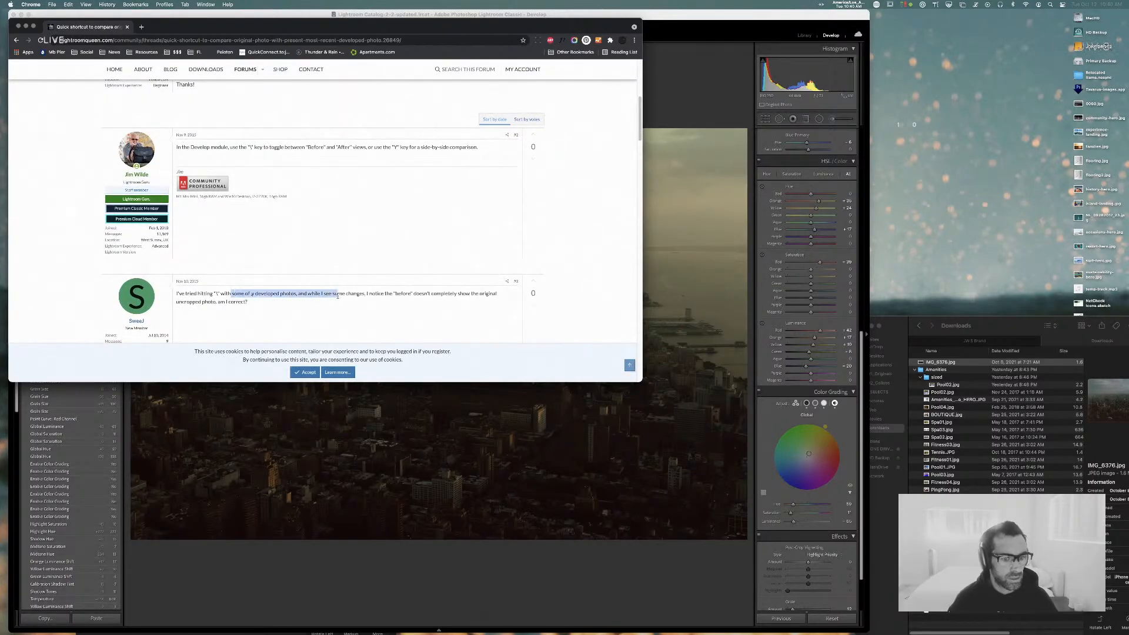
{"action": "left_click", "coordinate": [358, 294]}
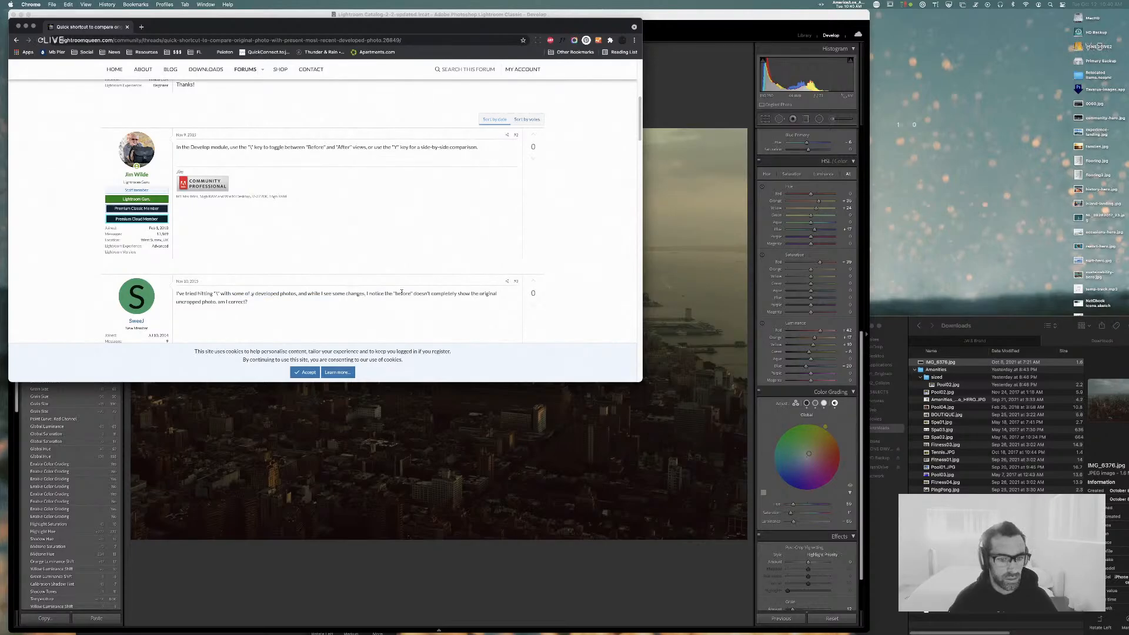
{"action": "scroll", "coordinate": [404, 293], "scroll_direction": "down", "scroll_amount": 5}
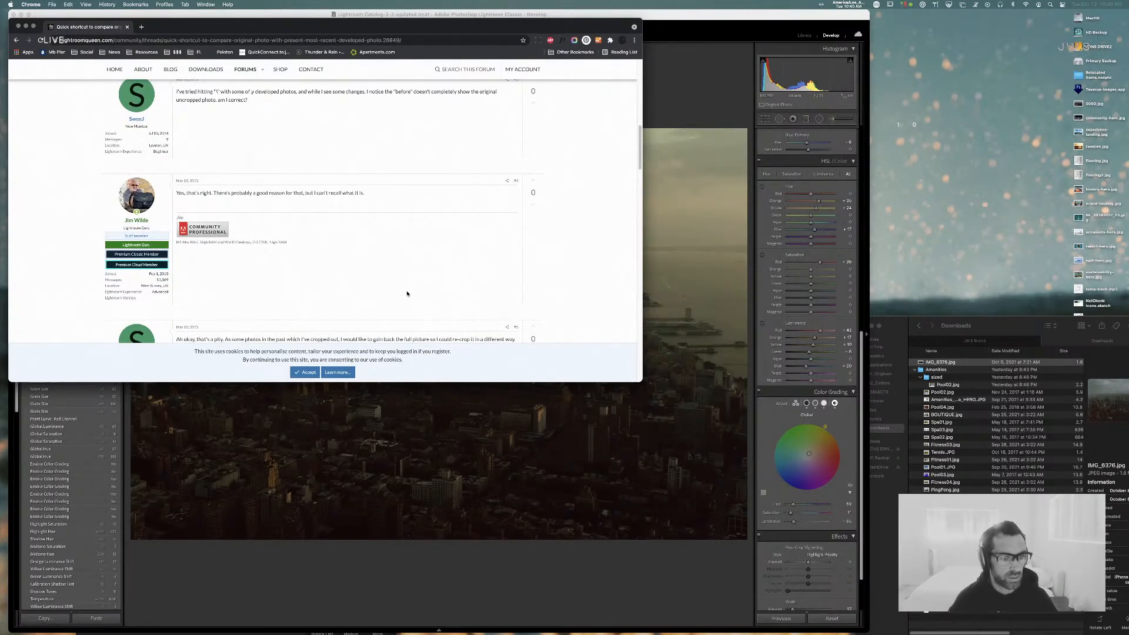
{"action": "left_click_drag", "start_coordinate": [367, 193], "coordinate": [212, 190]}
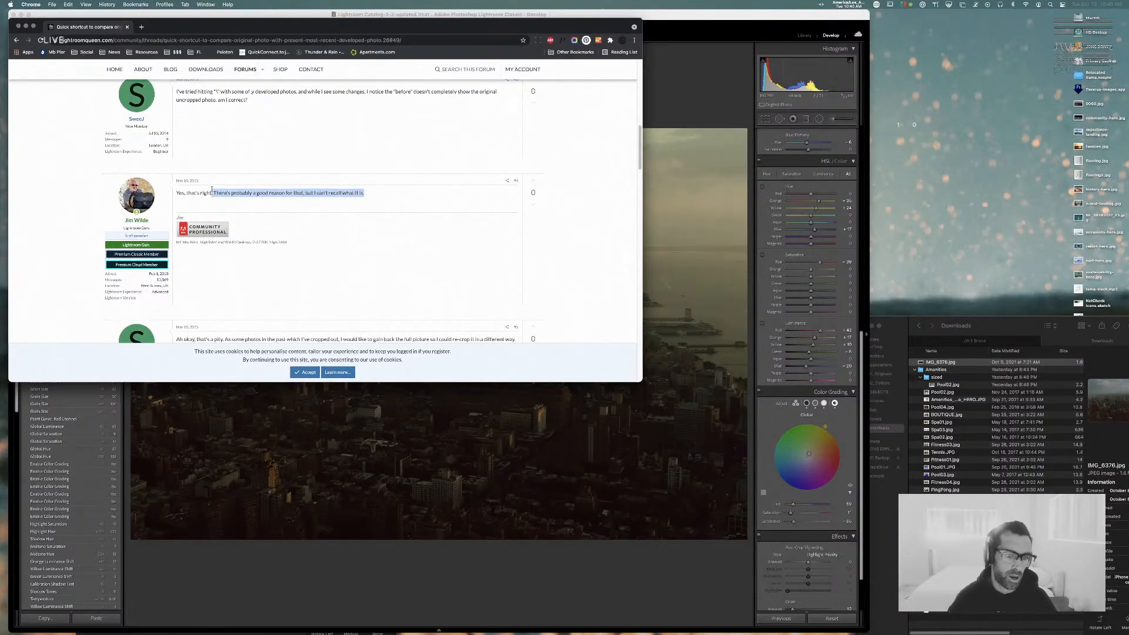
{"action": "scroll", "coordinate": [421, 201], "scroll_direction": "down", "scroll_amount": 3}
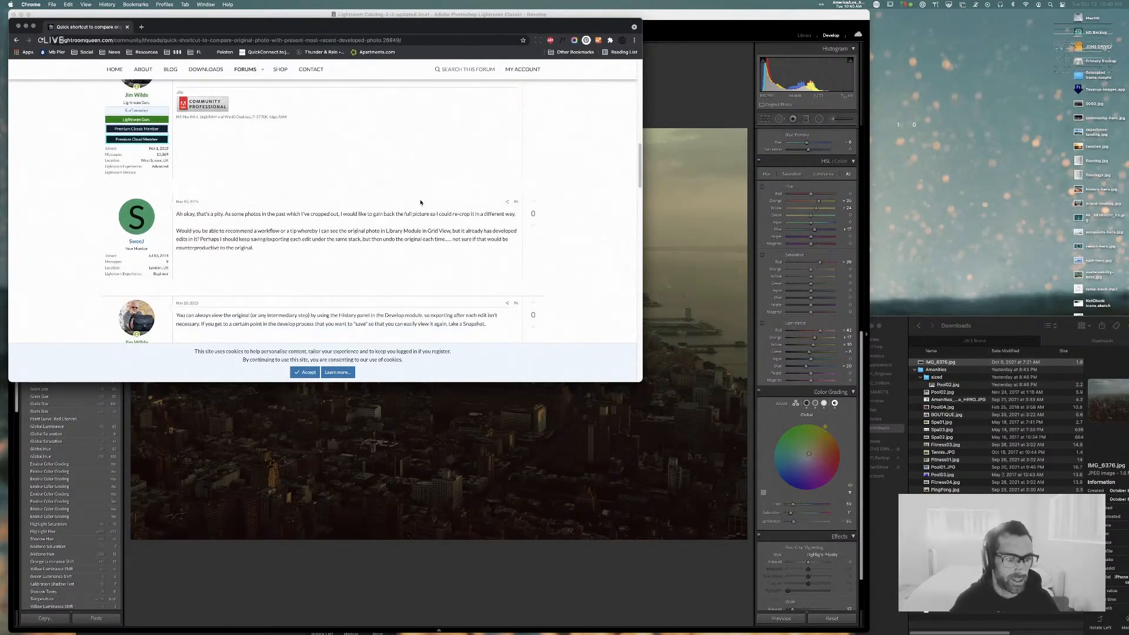
{"action": "left_click", "coordinate": [406, 215]}
{"action": "scroll", "coordinate": [407, 215], "scroll_direction": "up", "scroll_amount": 2}
{"action": "scroll", "coordinate": [406, 214], "scroll_direction": "down", "scroll_amount": 2}
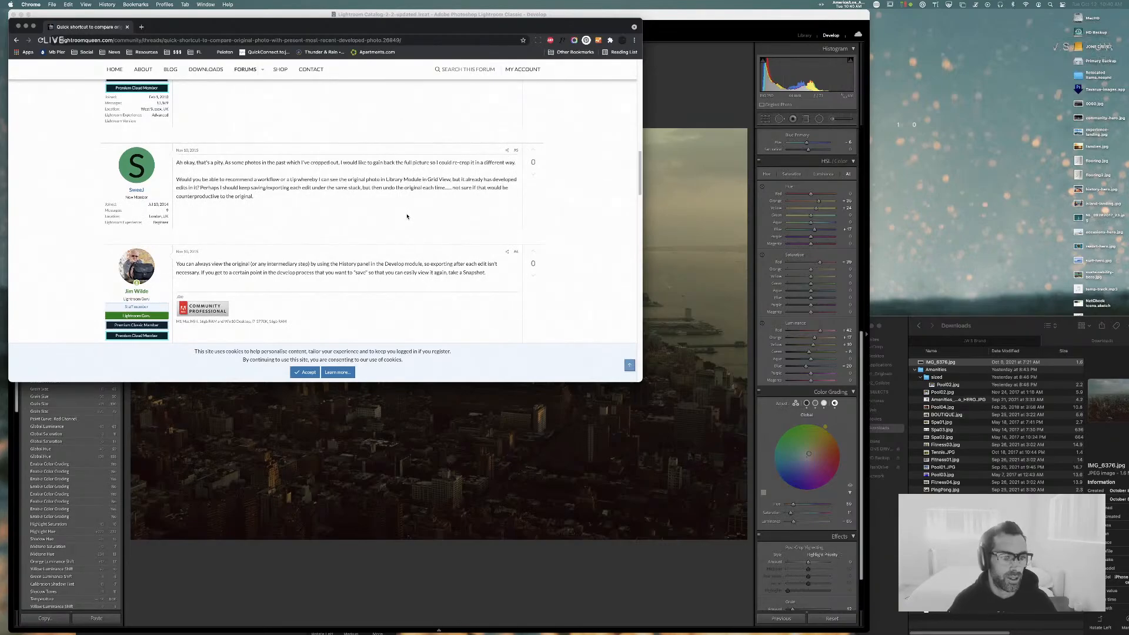
{"action": "left_click_drag", "start_coordinate": [266, 264], "coordinate": [384, 262]}
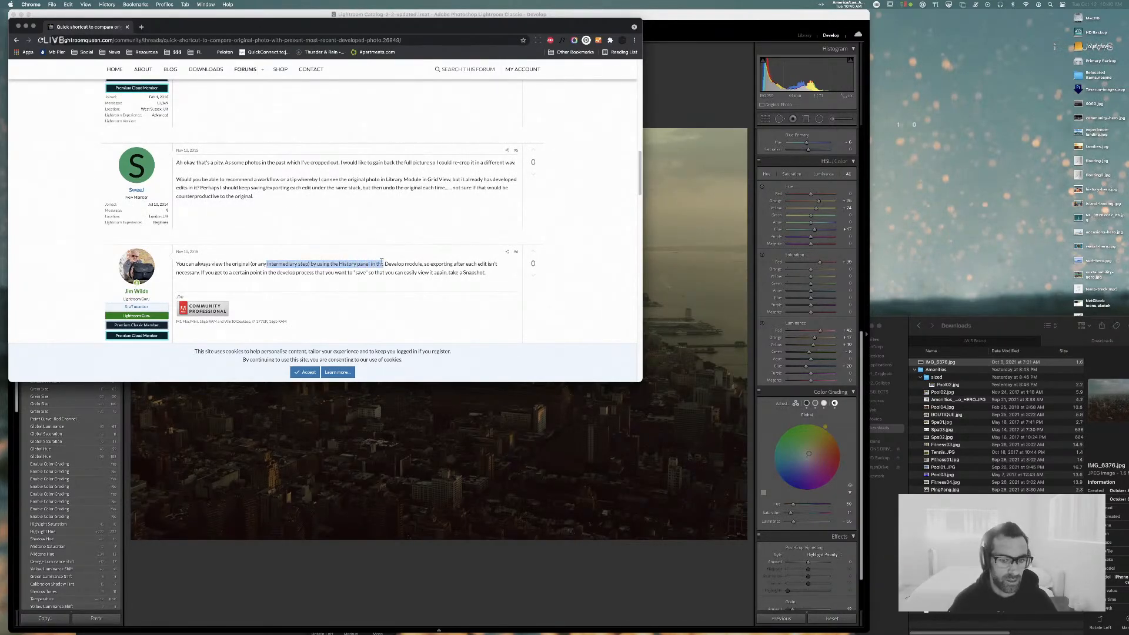
{"action": "scroll", "coordinate": [328, 244], "scroll_direction": "down", "scroll_amount": 3}
{"action": "scroll", "coordinate": [284, 187], "scroll_direction": "down", "scroll_amount": 1}
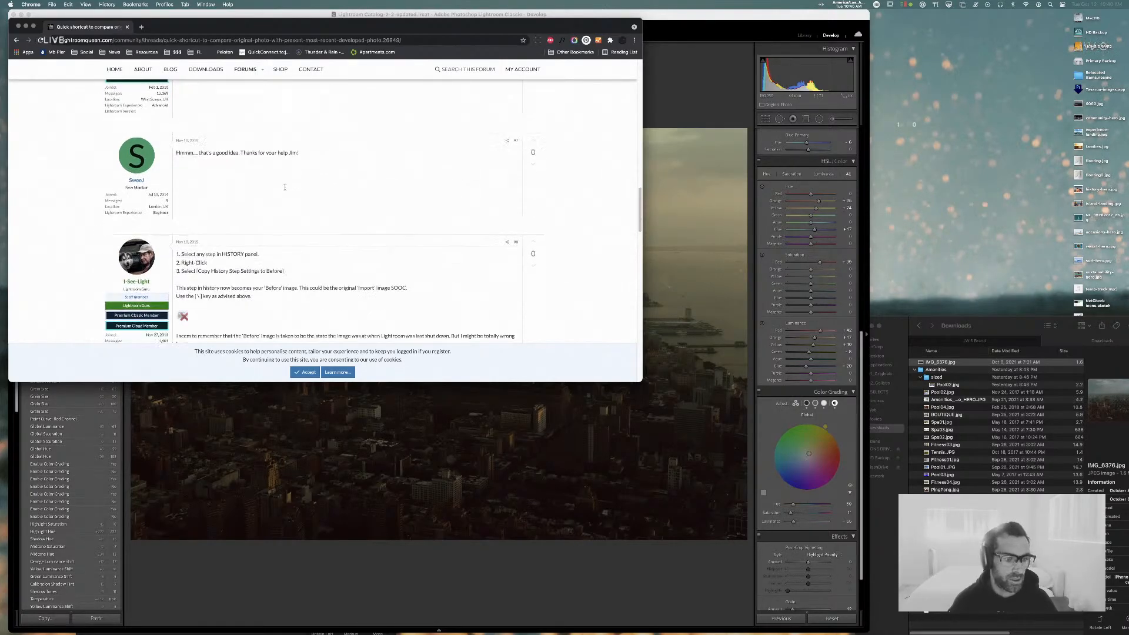
{"action": "scroll", "coordinate": [284, 187], "scroll_direction": "down", "scroll_amount": 1}
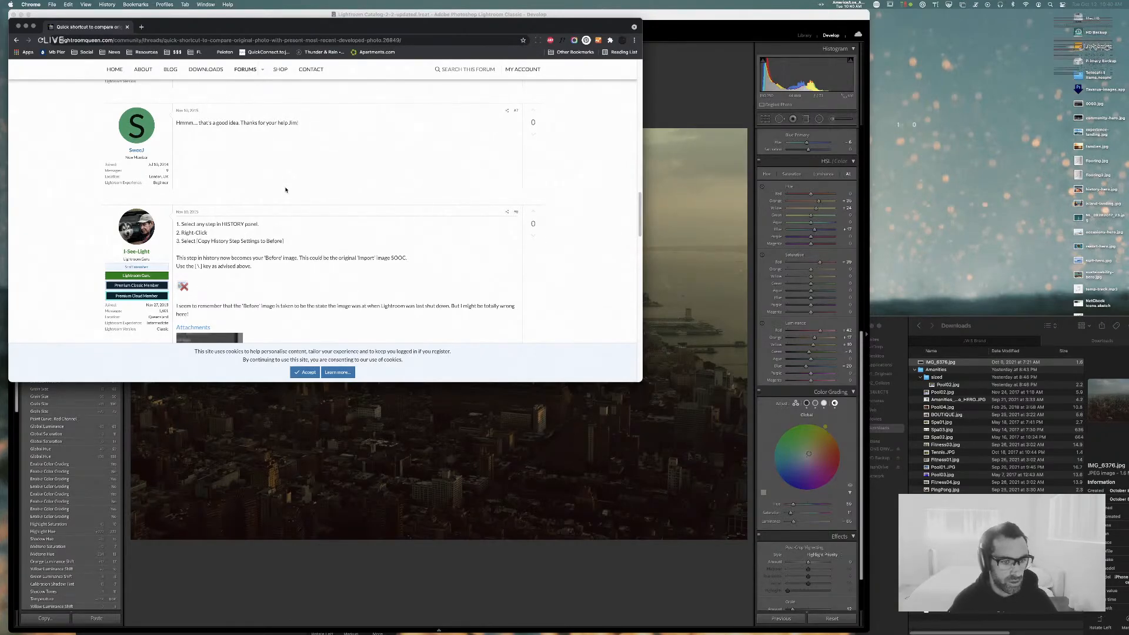
- Return to Lightroom Classic and copy the settings of the Reset Settings history step to the Before state
{"action": "key", "text": "super+Tab"}
{"action": "scroll", "coordinate": [80, 483], "scroll_direction": "down", "scroll_amount": 10}
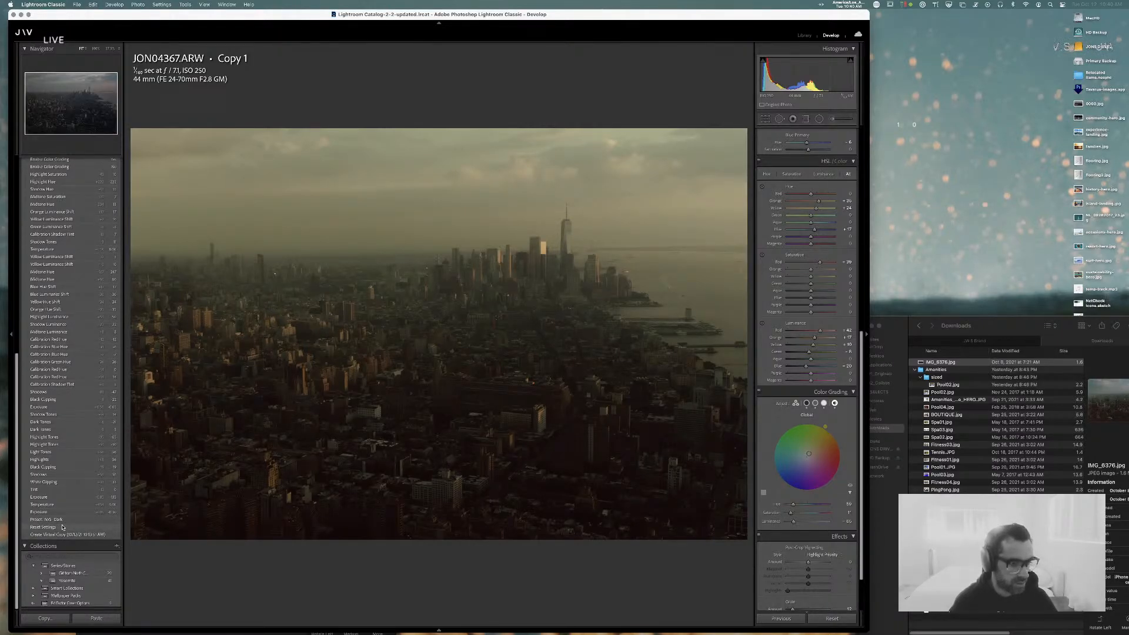
{"action": "left_click", "coordinate": [63, 527]}
{"action": "right_click", "coordinate": [63, 527]}
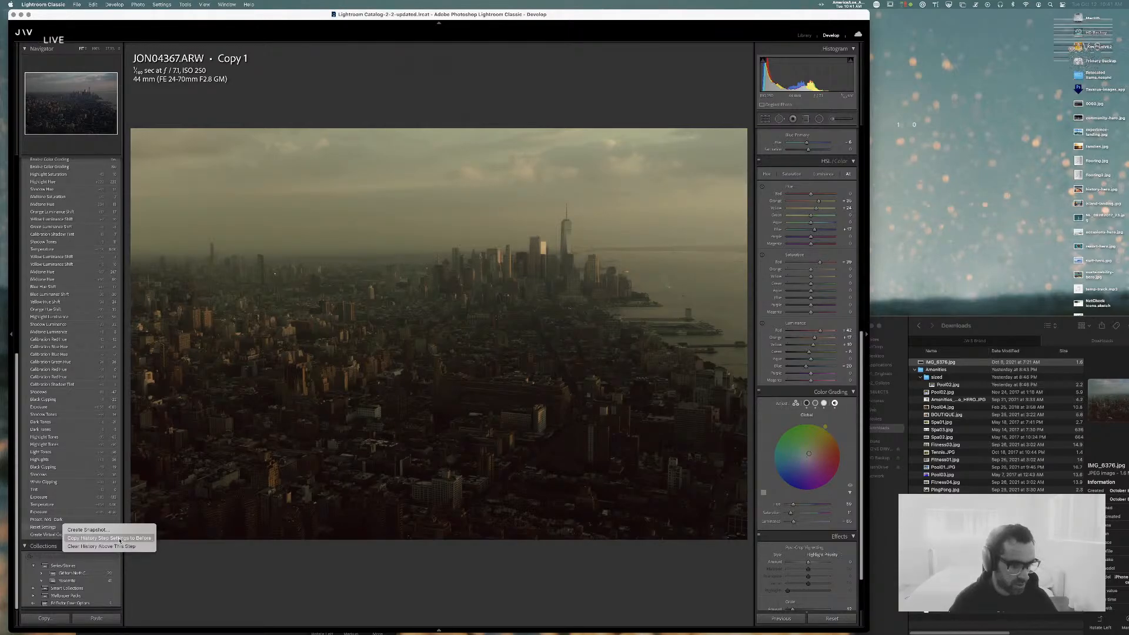
{"action": "left_click", "coordinate": [119, 540]}
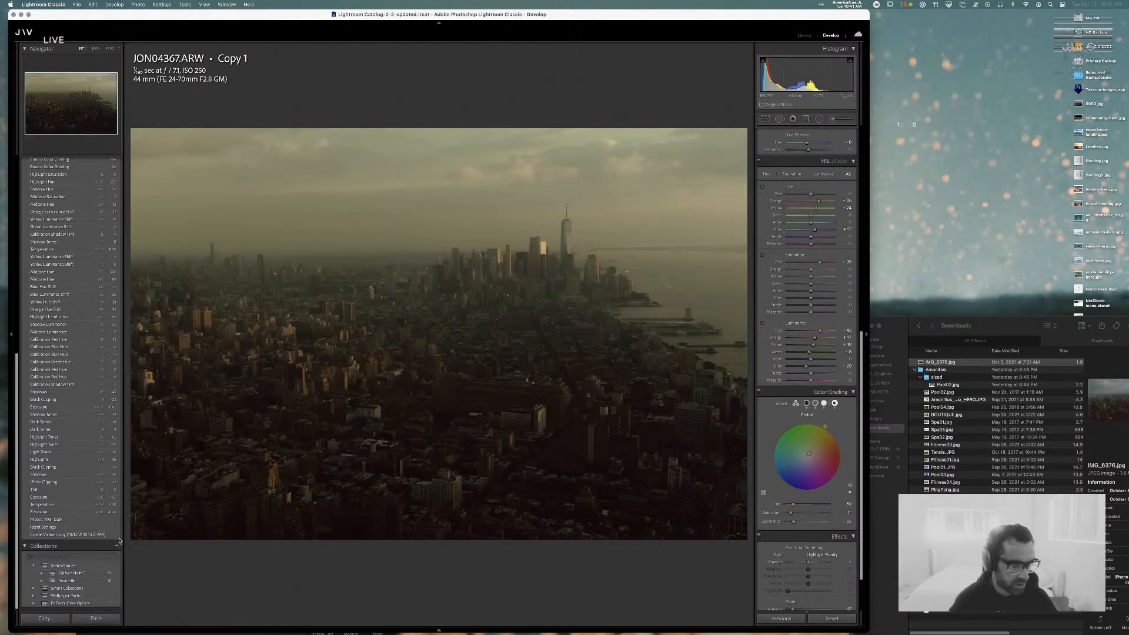
{"action": "scroll", "coordinate": [84, 516], "scroll_direction": "up", "scroll_amount": 15}
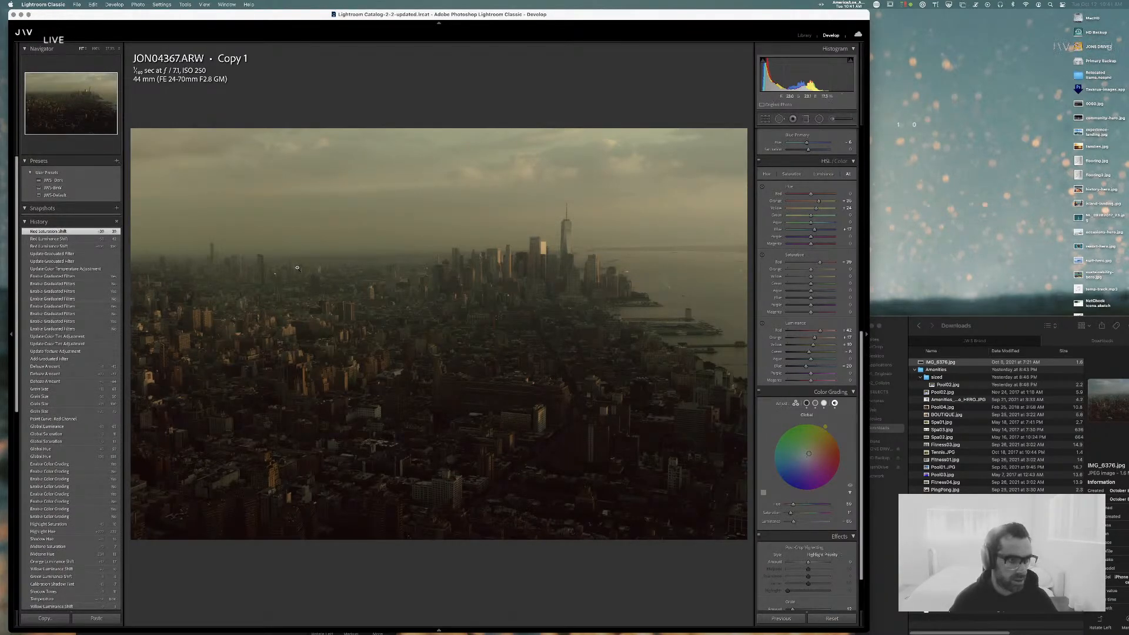
- Compare the edited photo with its new Before state by toggling between the two views
{"action": "key", "text": "backslash"}
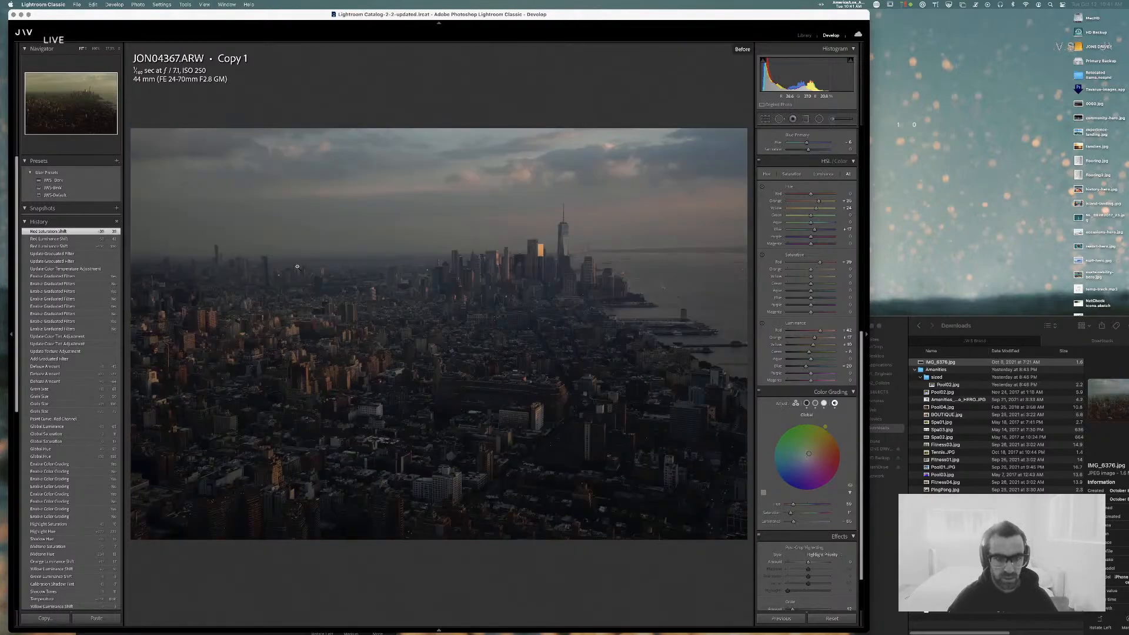
{"action": "key", "text": "backslash"}
{"action": "key", "text": "backslash"}
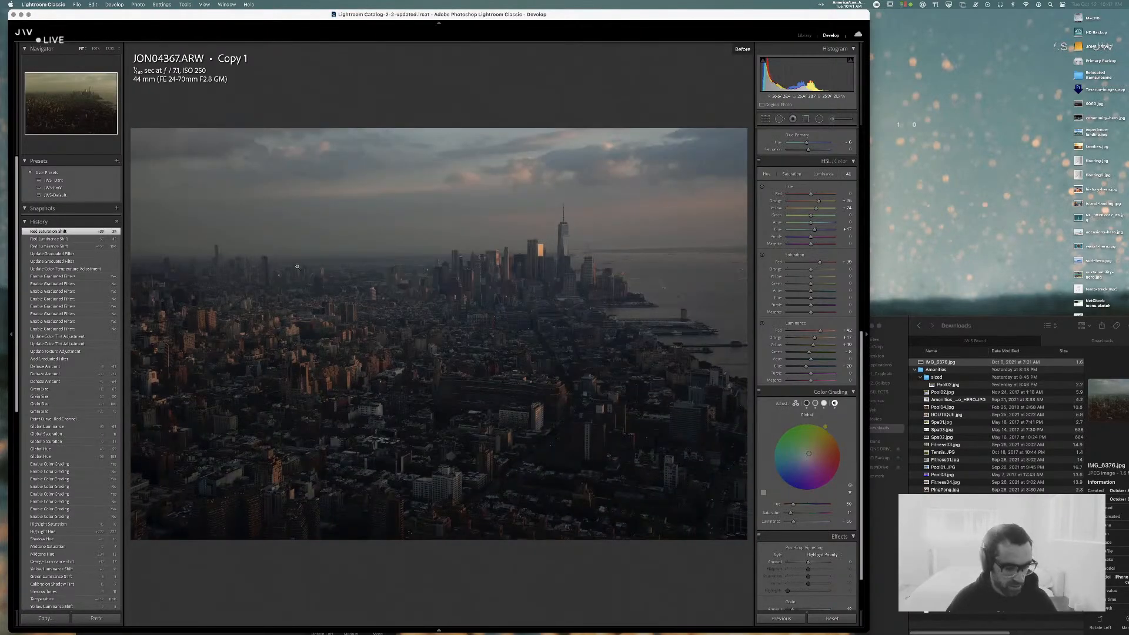
- Switch repeatedly between the Before and After views to check the full grade, ending on the edited version
{"action": "key", "text": "backslash"}
{"action": "key", "text": "backslash"}
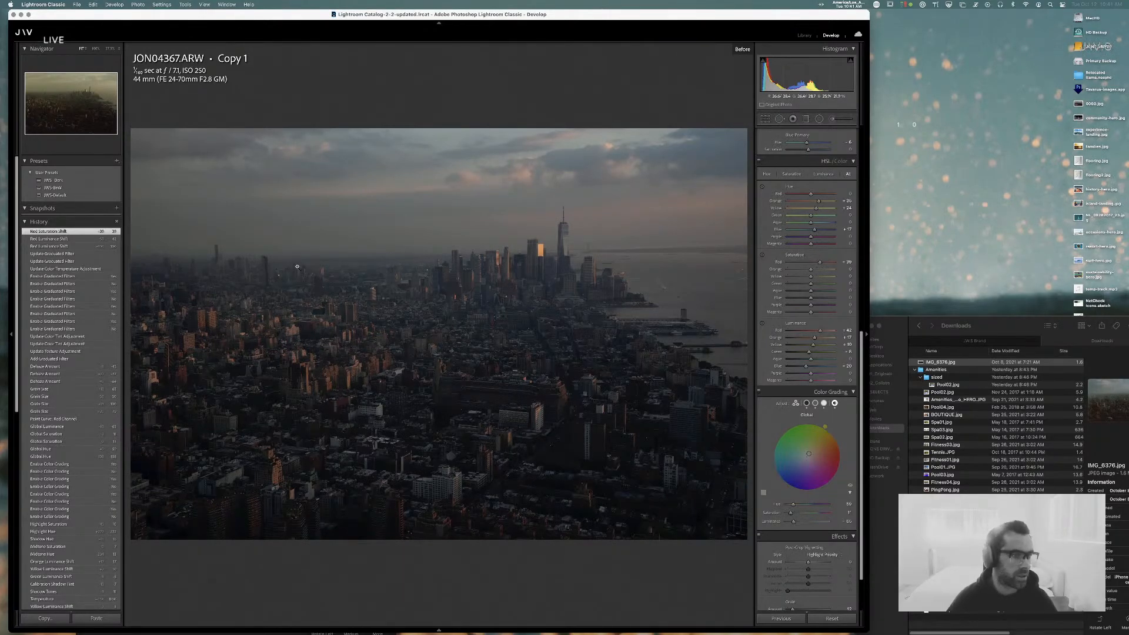
{"action": "key", "text": "backslash"}
{"action": "key", "text": "backslash"}
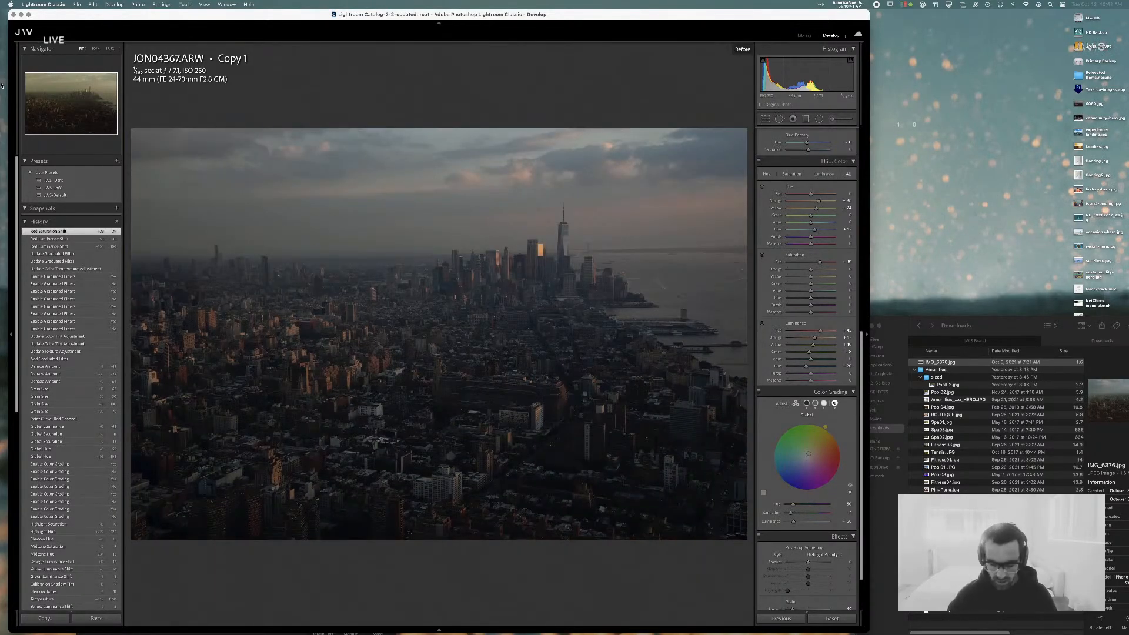
{"action": "key", "text": "backslash"}
- Preview an early Highlight Tones step in the edit history, and return to the latest Red Saturation Shift step
{"action": "scroll", "coordinate": [52, 244], "scroll_direction": "down", "scroll_amount": 10}
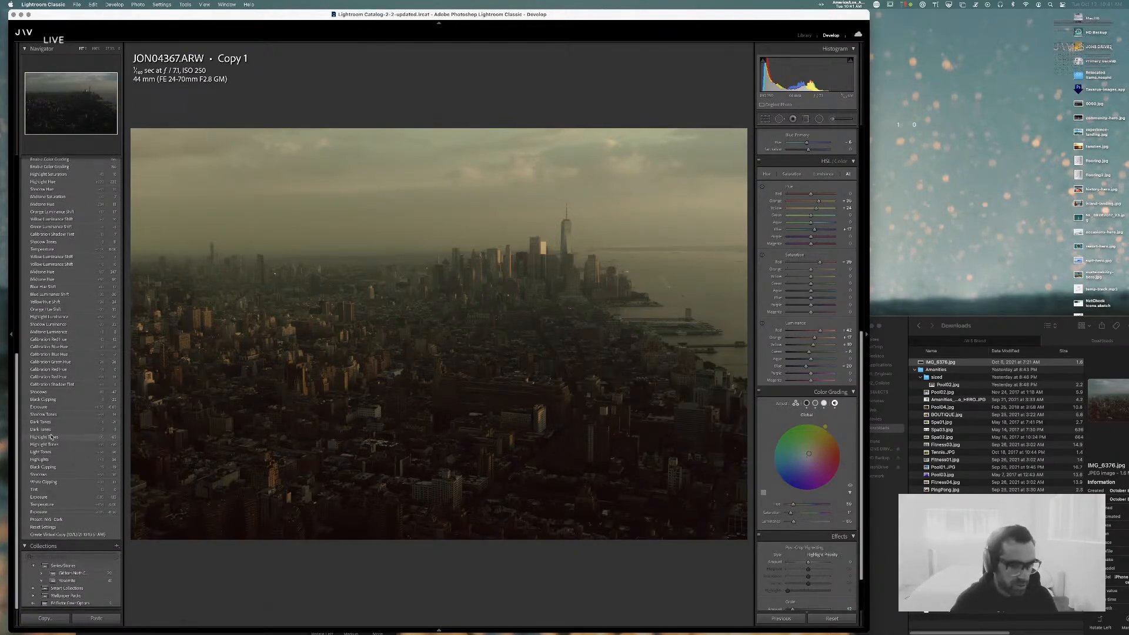
{"action": "left_click", "coordinate": [51, 437]}
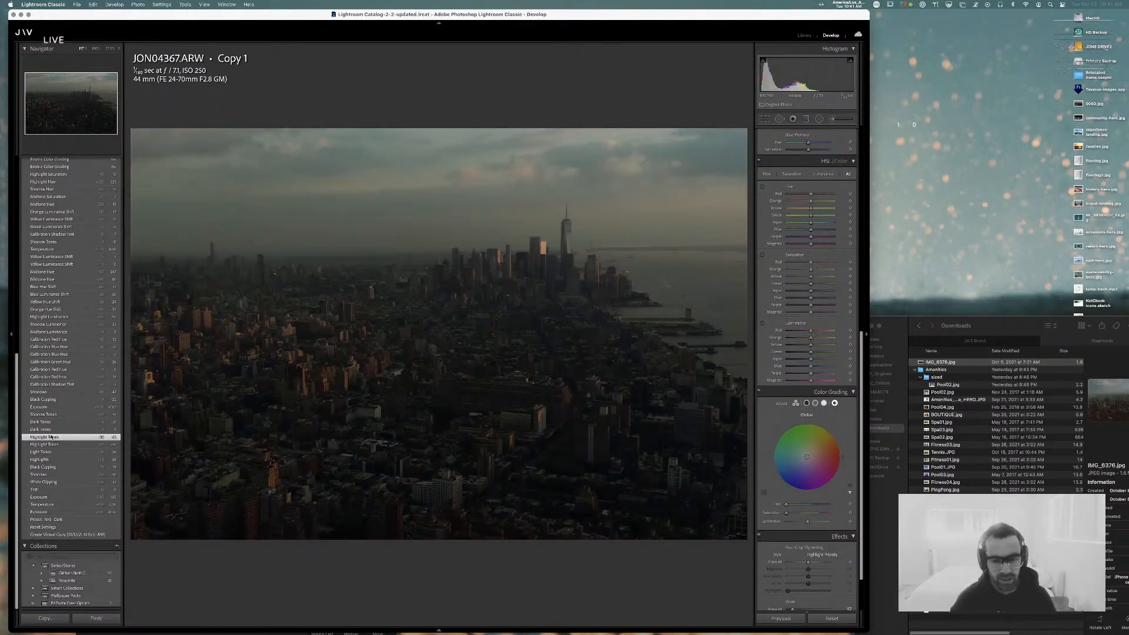
{"action": "scroll", "coordinate": [53, 382], "scroll_direction": "up", "scroll_amount": 10}
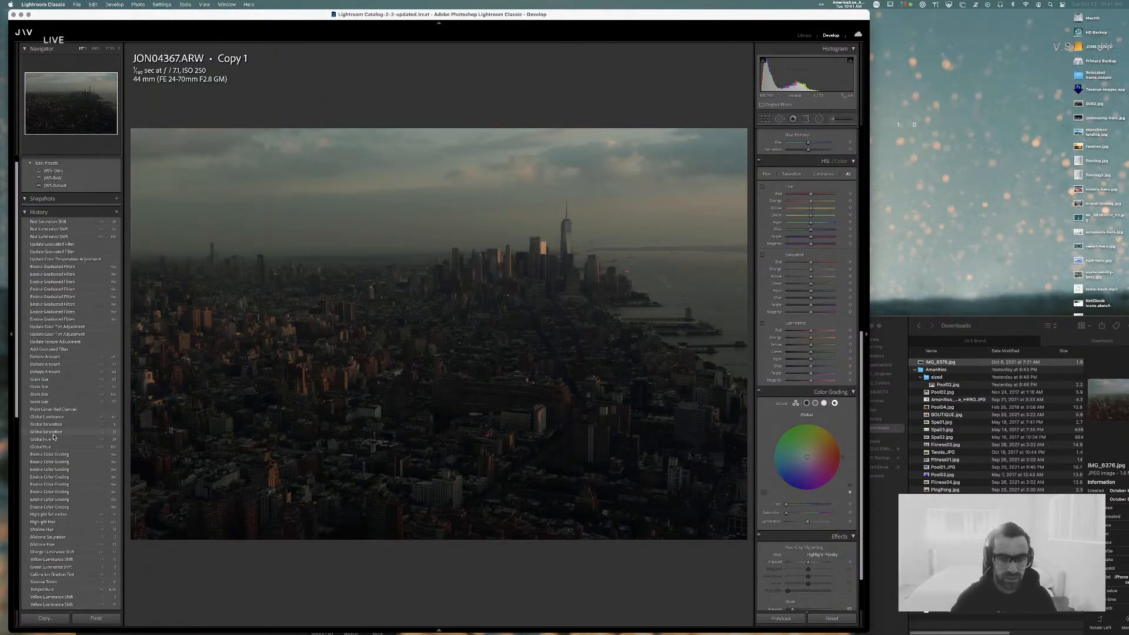
{"action": "left_click", "coordinate": [62, 231]}
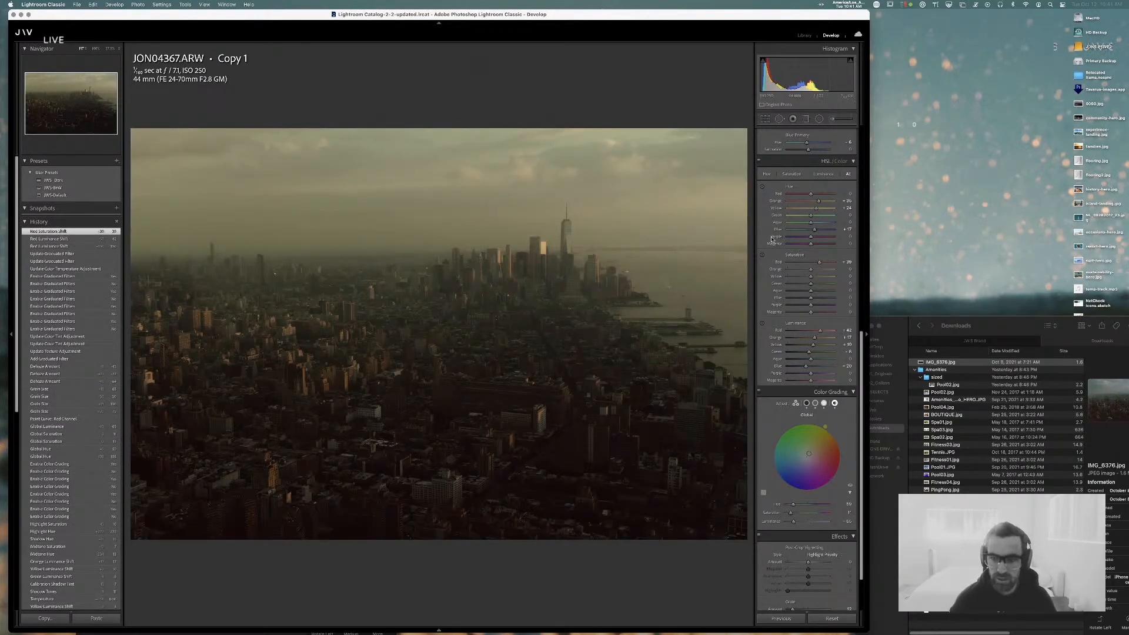
- Lower the color temperature of the existing graduated filter over the sky to about neutral and close the filter
{"action": "scroll", "coordinate": [806, 235], "scroll_direction": "up", "scroll_amount": 10}
{"action": "left_click", "coordinate": [806, 118]}
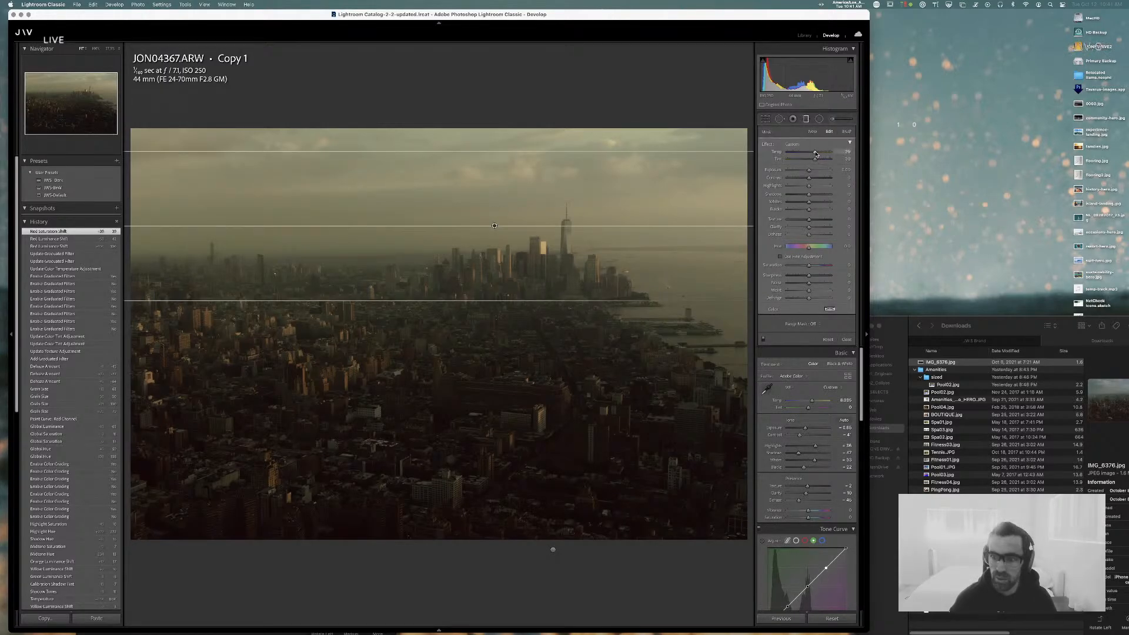
{"action": "left_click_drag", "start_coordinate": [814, 154], "coordinate": [809, 154]}
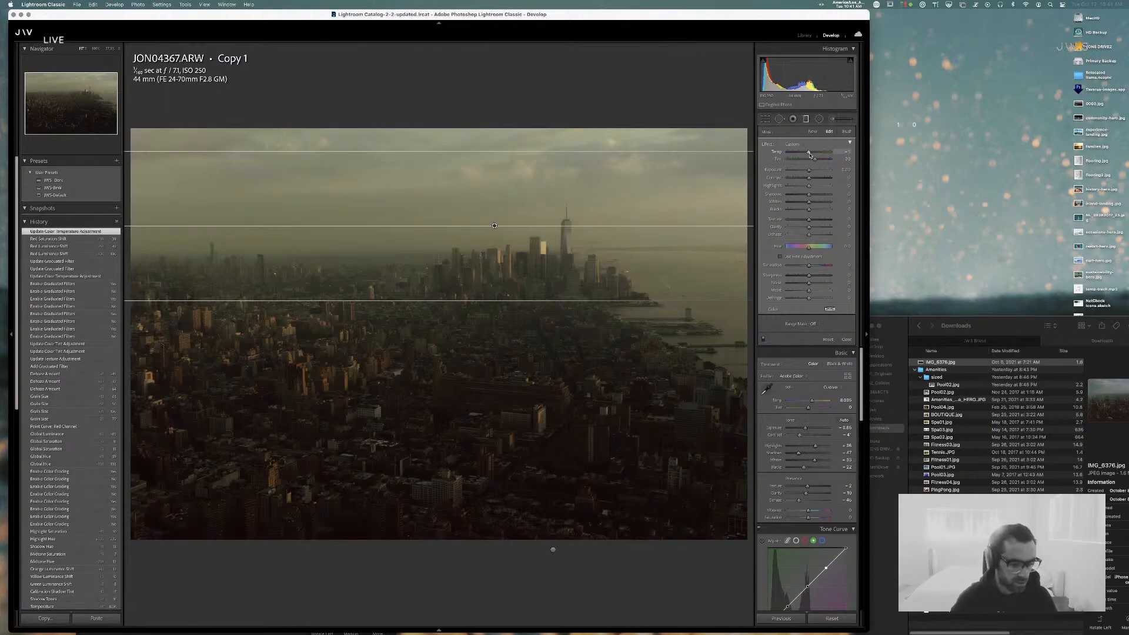
{"action": "key", "text": "m"}
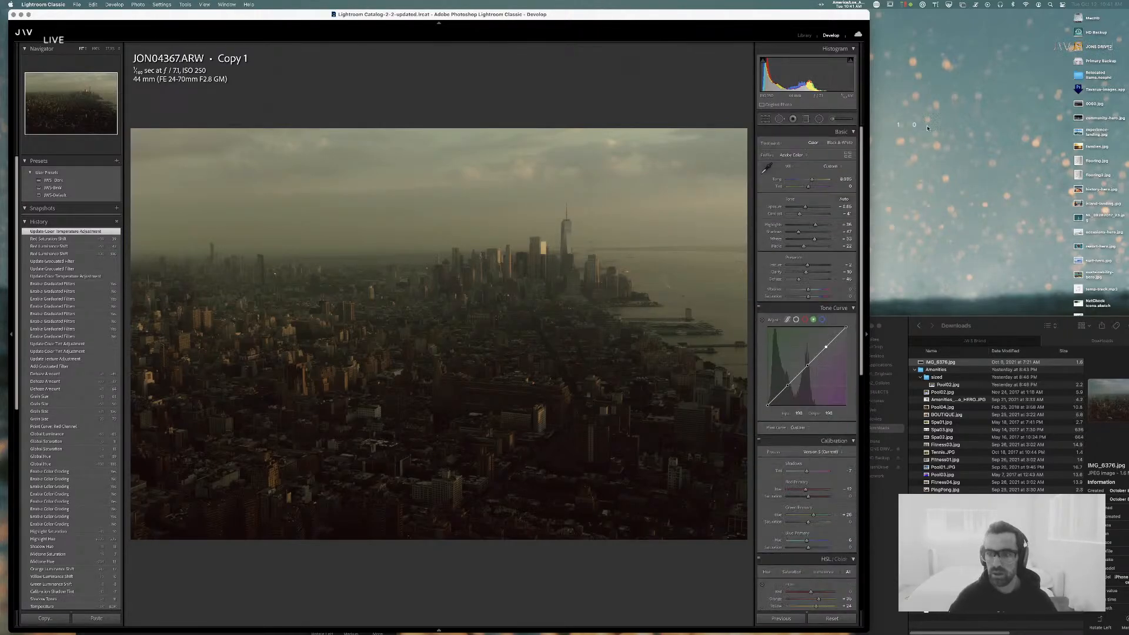
- Add a large radial filter centred on the photo's upper-right corner and invert its mask to affect the inside
{"action": "key", "text": "shift+m"}
{"action": "left_click_drag", "start_coordinate": [749, 137], "coordinate": [310, 441]}
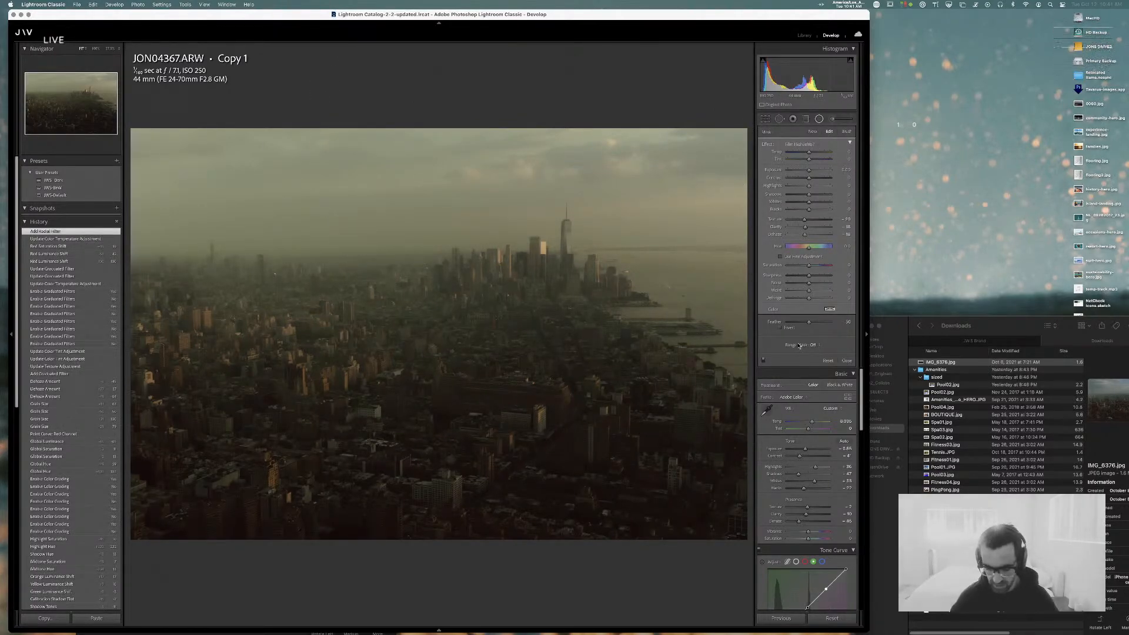
{"action": "key", "text": "m"}
{"action": "left_click", "coordinate": [495, 226]}
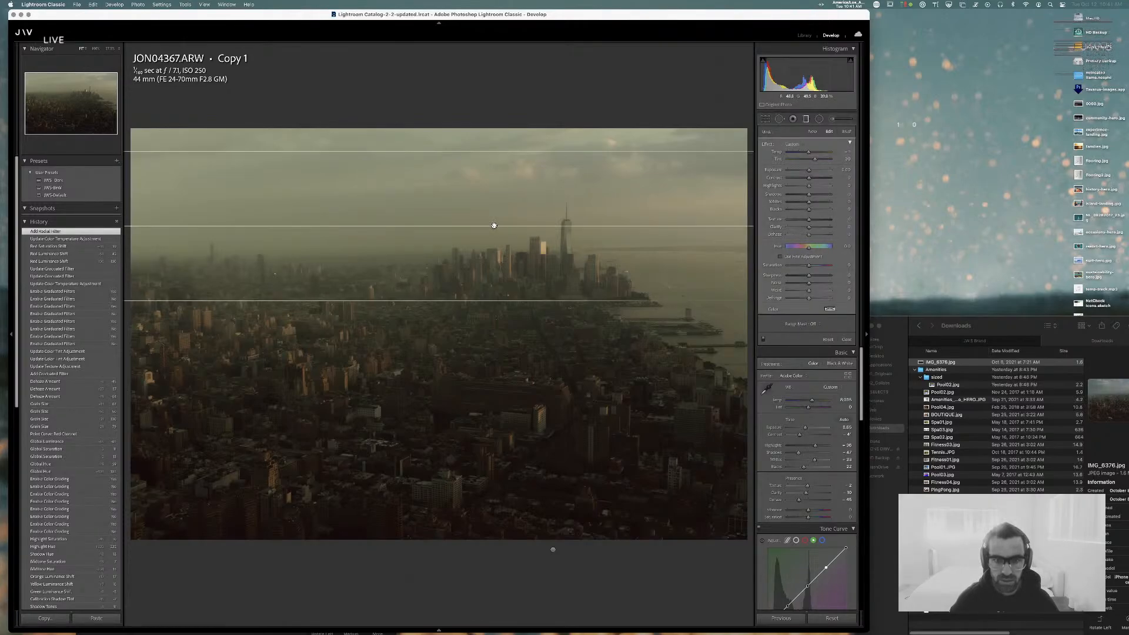
{"action": "left_click", "coordinate": [819, 119]}
{"action": "left_click", "coordinate": [752, 123]}
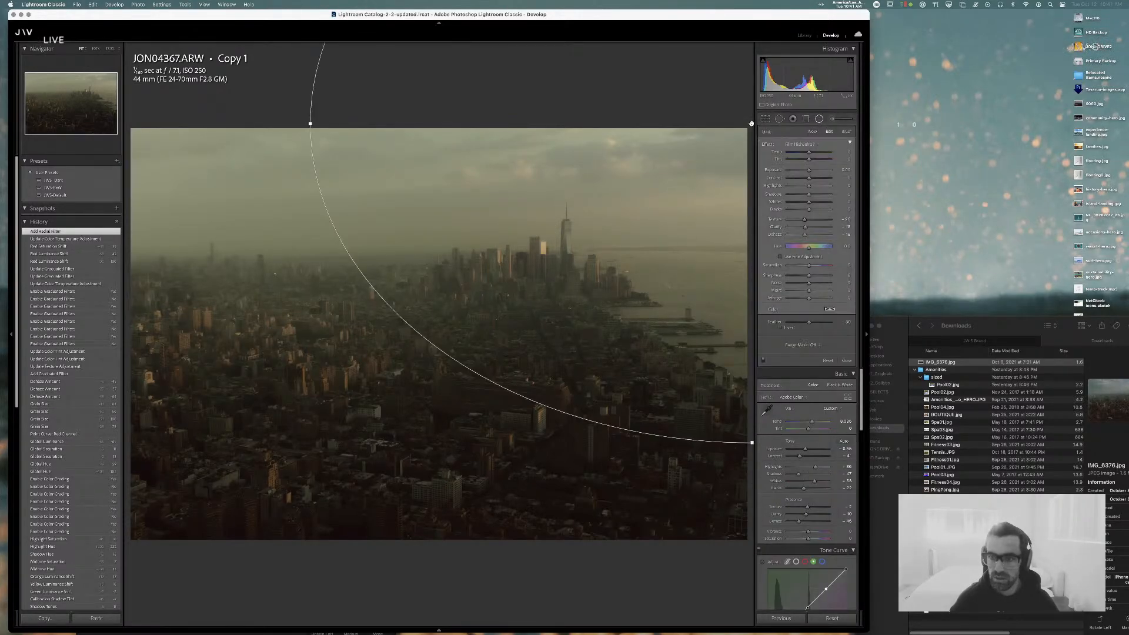
{"action": "key", "text": "o"}
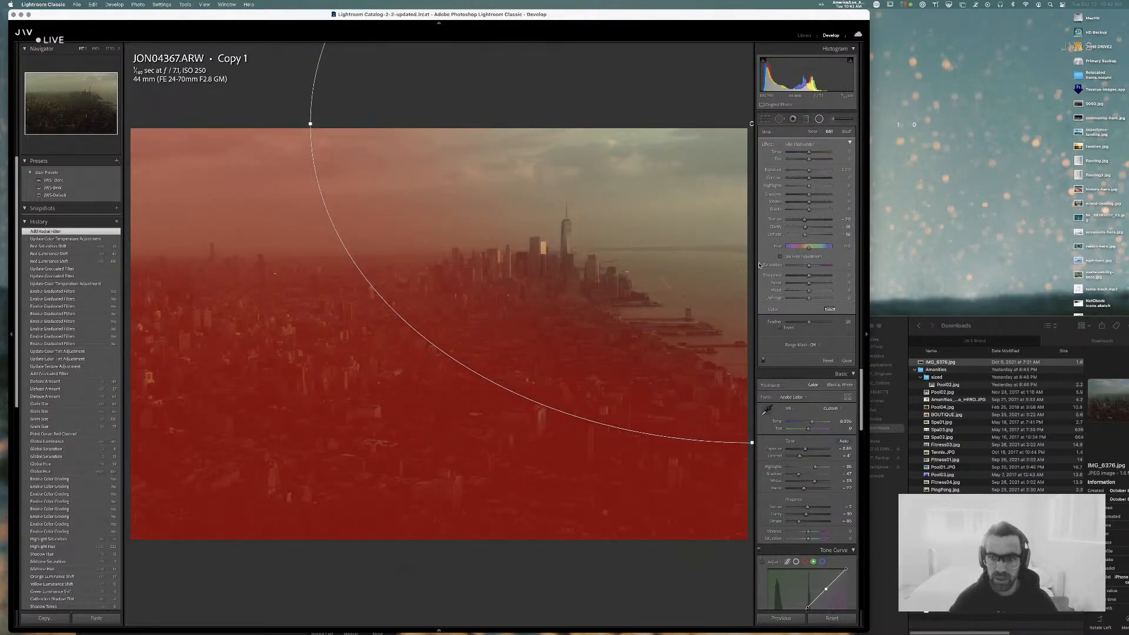
{"action": "left_click", "coordinate": [781, 328]}
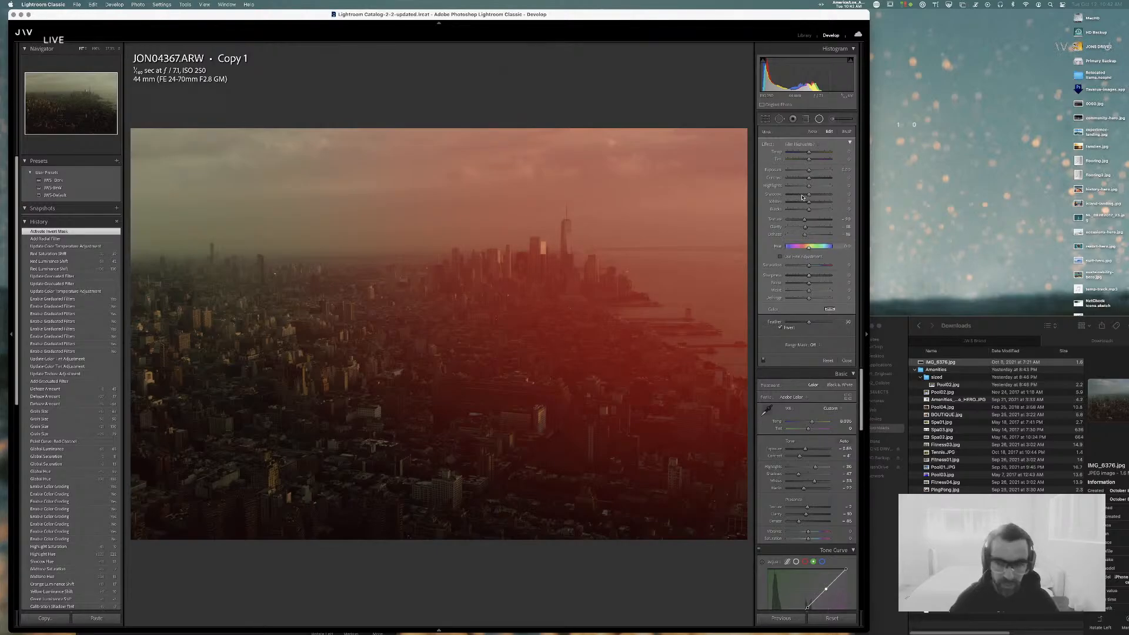
- Slightly raise the radial filter's exposure and set its feather to the maximum of 100
{"action": "left_click_drag", "start_coordinate": [809, 170], "coordinate": [810, 171]}
{"action": "key", "text": "o"}
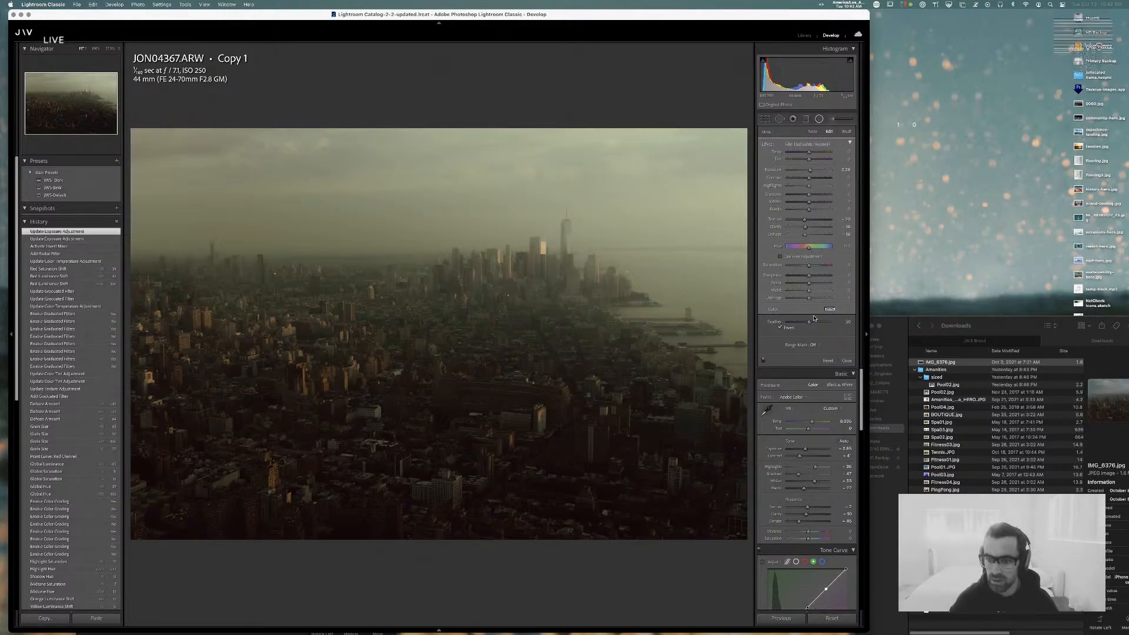
{"action": "left_click_drag", "start_coordinate": [809, 322], "coordinate": [835, 322]}
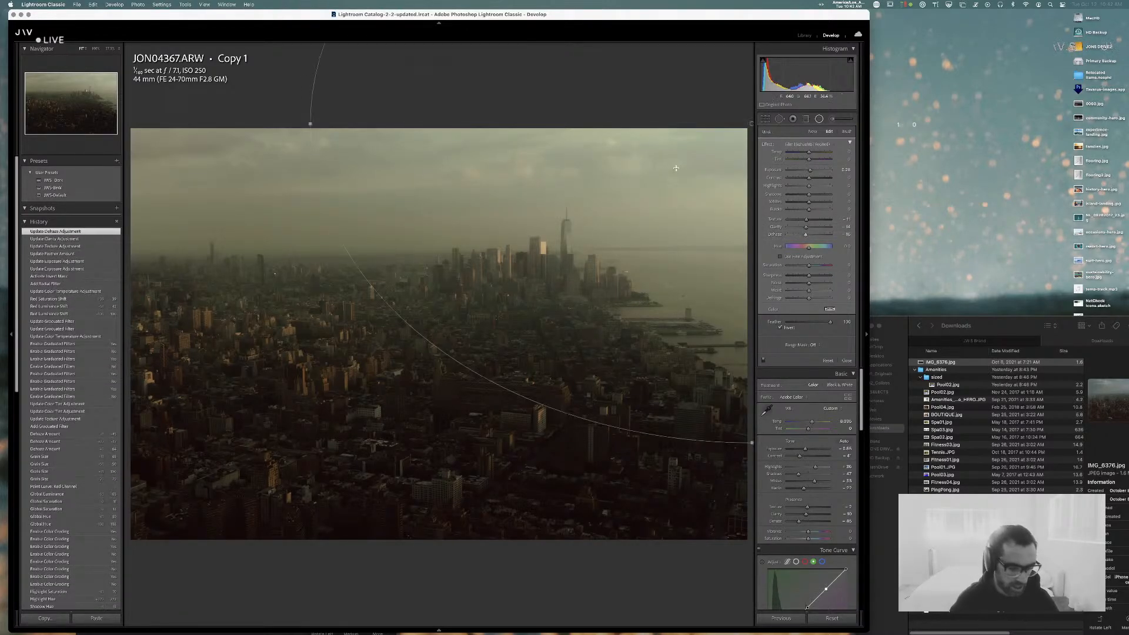
- Move the radial filter slightly upward and toggle it off and on to check its effect
{"action": "left_click_drag", "start_coordinate": [691, 167], "coordinate": [686, 122]}
{"action": "left_click_drag", "start_coordinate": [720, 174], "coordinate": [718, 196]}
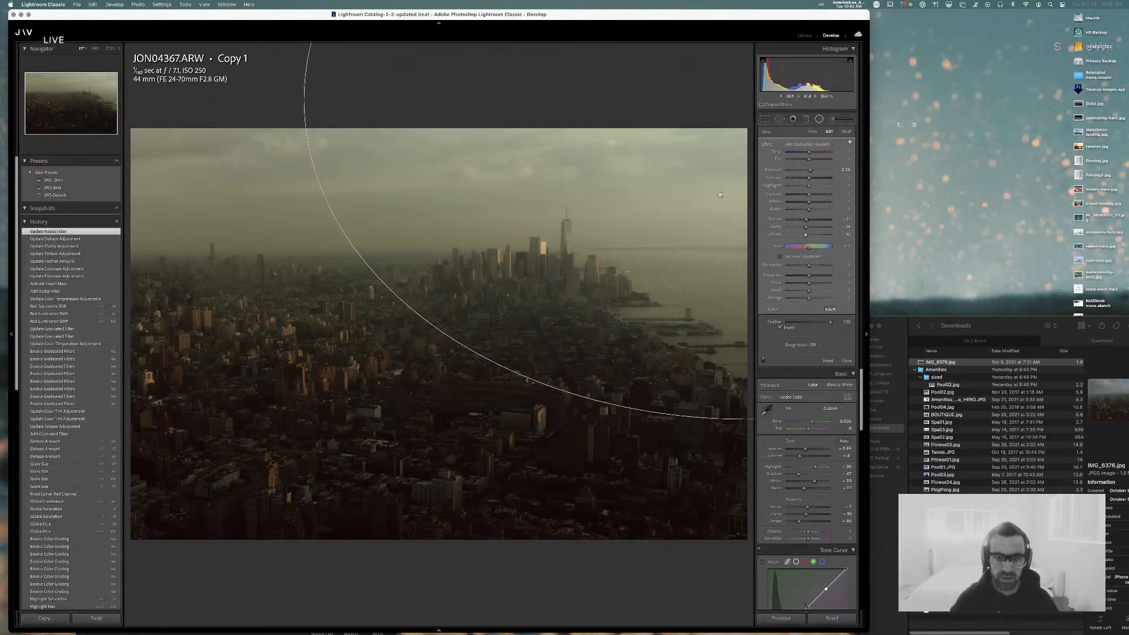
{"action": "left_click", "coordinate": [762, 362]}
{"action": "left_click", "coordinate": [762, 362]}
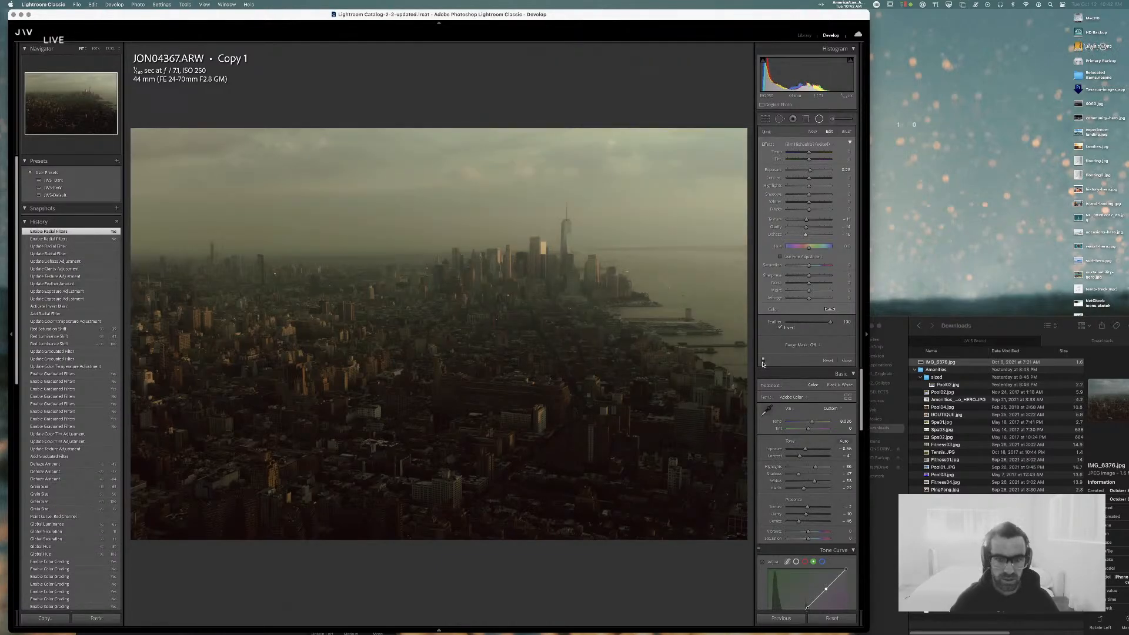
{"action": "left_click", "coordinate": [762, 362]}
- Warm the radial filter's color temperature slightly and compare the photo with the filter off and on
{"action": "left_click_drag", "start_coordinate": [809, 152], "coordinate": [813, 152]}
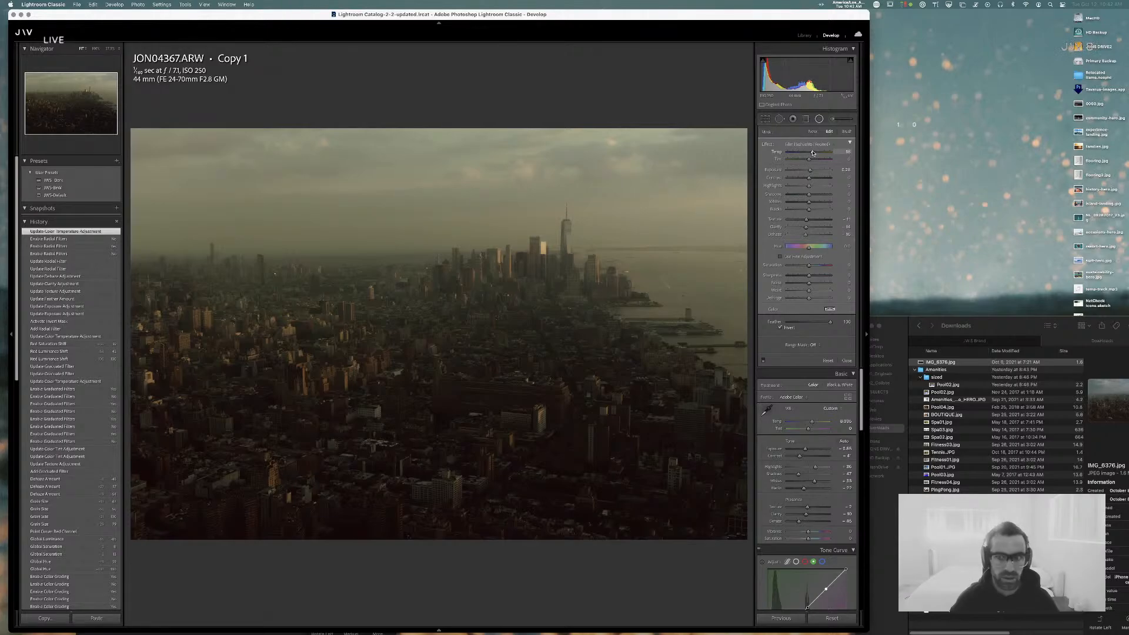
{"action": "left_click", "coordinate": [763, 361]}
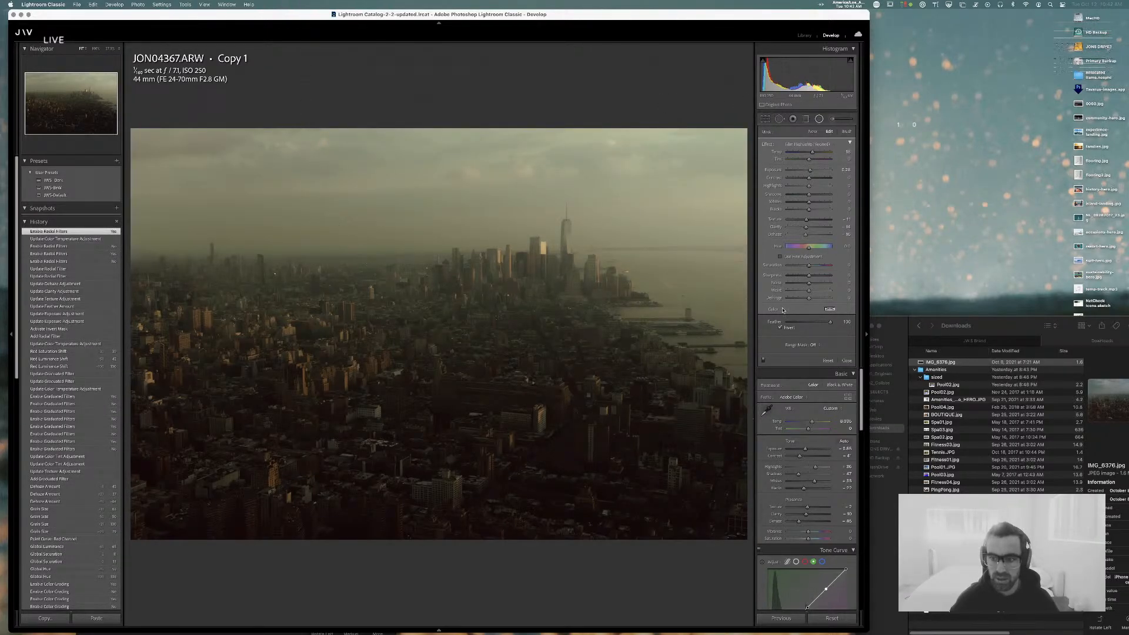
{"action": "left_click", "coordinate": [763, 361]}
{"action": "left_click", "coordinate": [763, 361]}
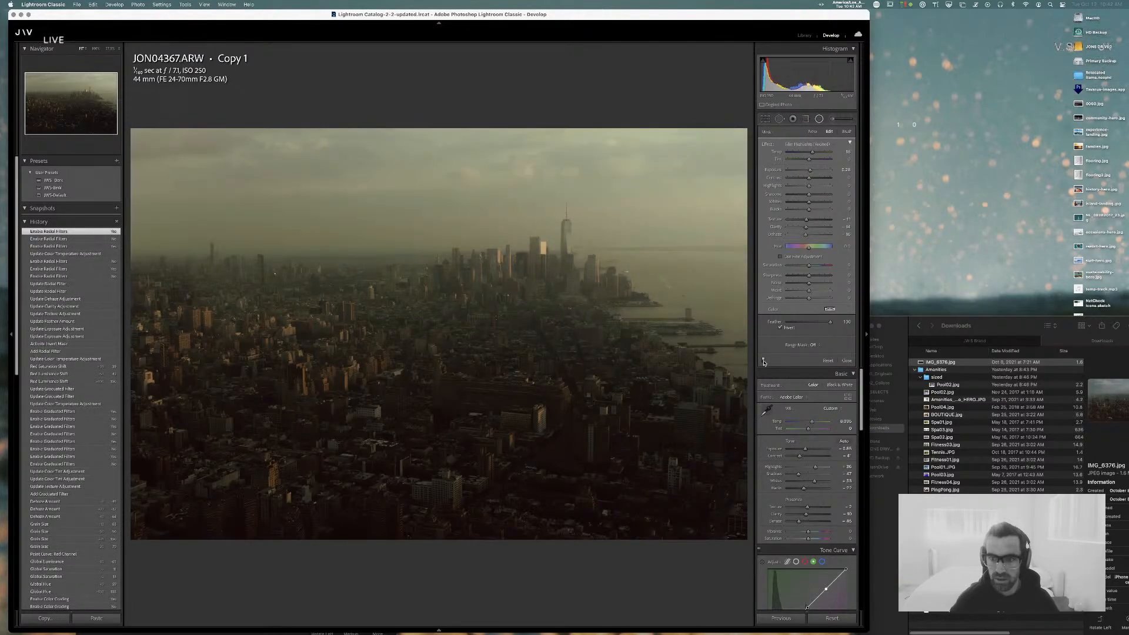
- Raise the radial filter's color temperature to the maximum and compare the photo with and without the filter
{"action": "left_click", "coordinate": [819, 153]}
{"action": "left_click_drag", "start_coordinate": [834, 153], "coordinate": [835, 152]}
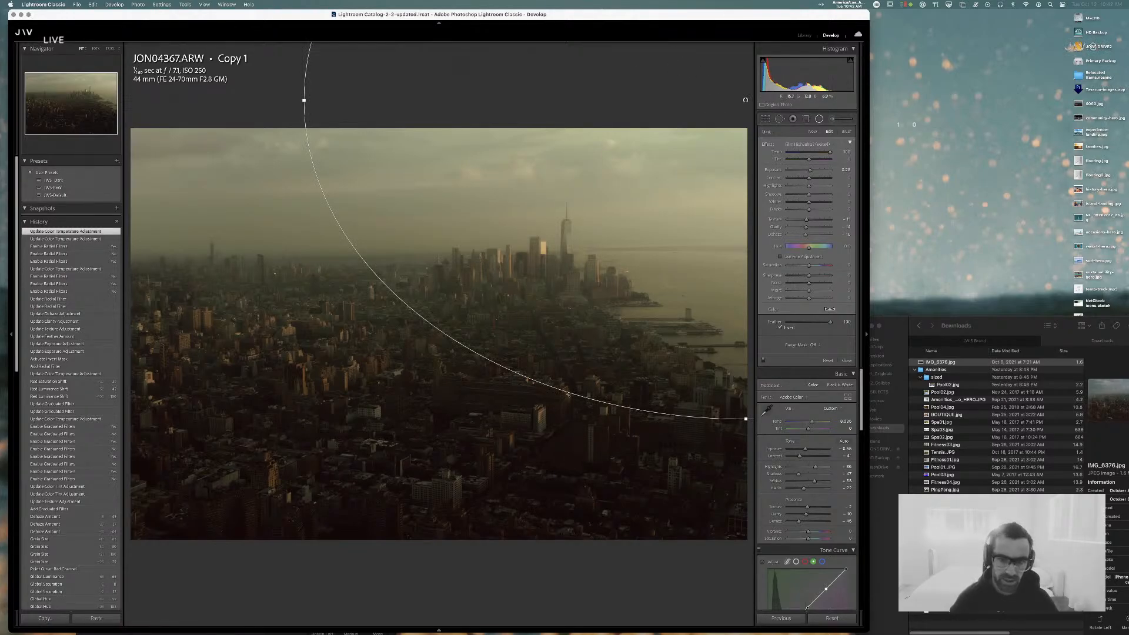
{"action": "left_click", "coordinate": [763, 360]}
{"action": "left_click", "coordinate": [763, 361]}
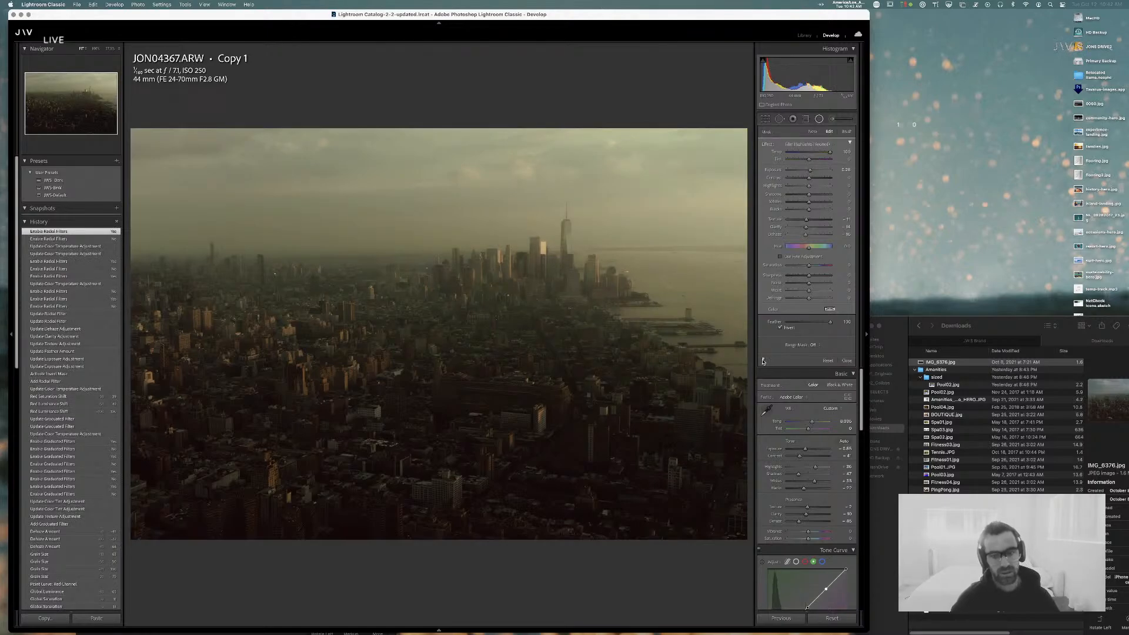
{"action": "left_click", "coordinate": [762, 360]}
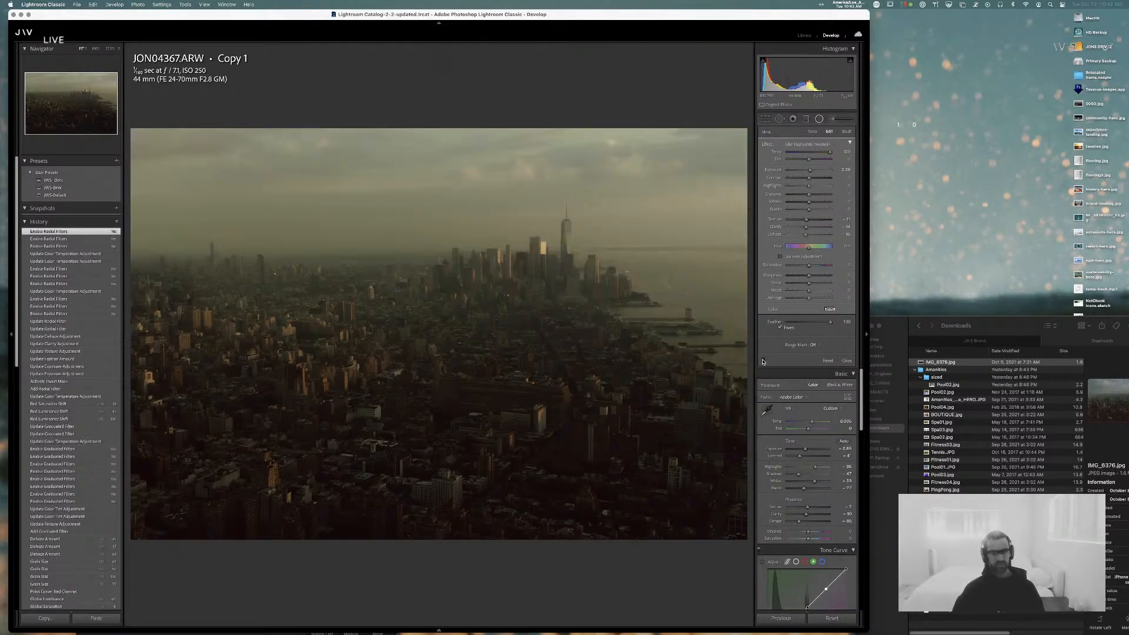
{"action": "left_click", "coordinate": [762, 360]}
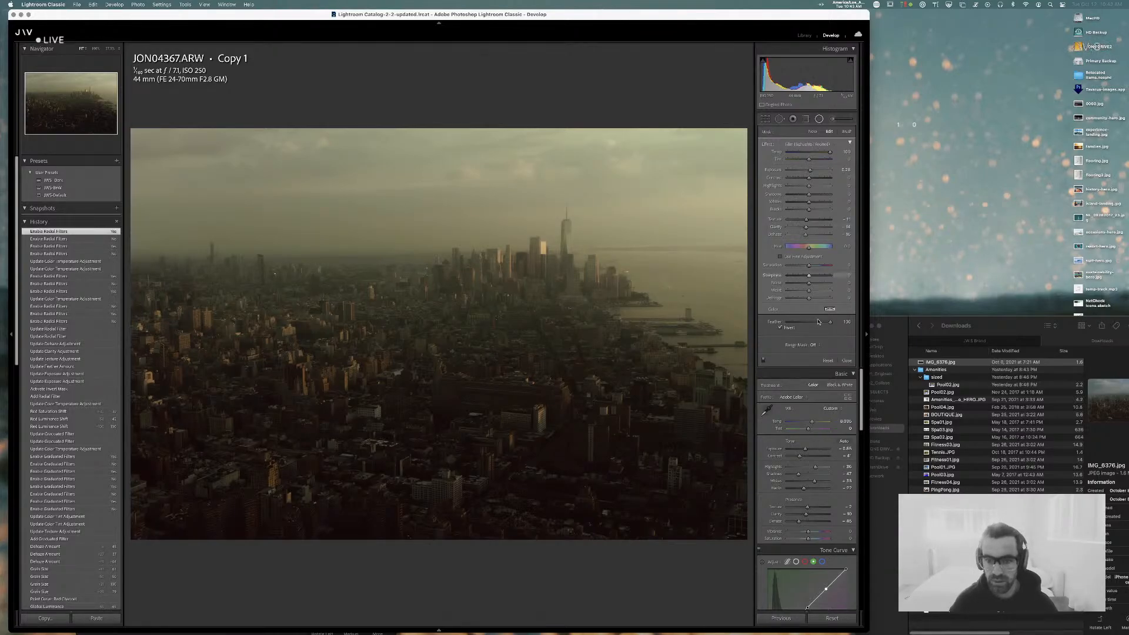
- Apply a Luminance range mask to the radial filter, limit its range to the brightest tones and raise its smoothness
{"action": "left_click", "coordinate": [816, 345]}
{"action": "left_click", "coordinate": [820, 361]}
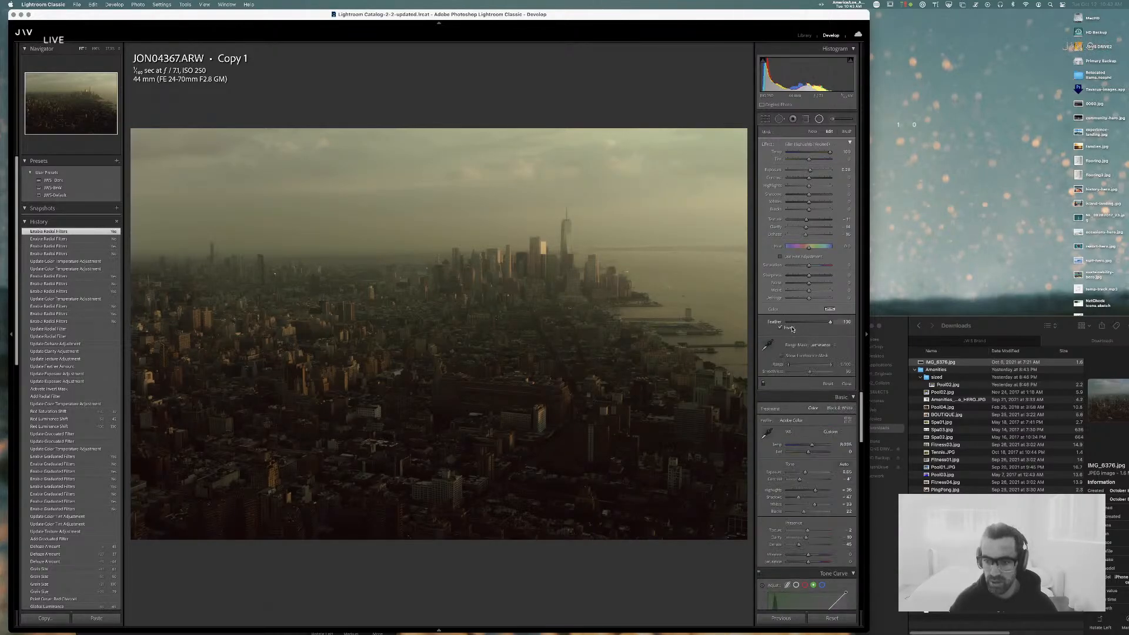
{"action": "mouse_move", "coordinate": [804, 367]}
{"action": "left_mouse_down"}
{"action": "mouse_move", "coordinate": [832, 372]}
{"action": "mouse_move", "coordinate": [822, 368]}
{"action": "left_mouse_up"}
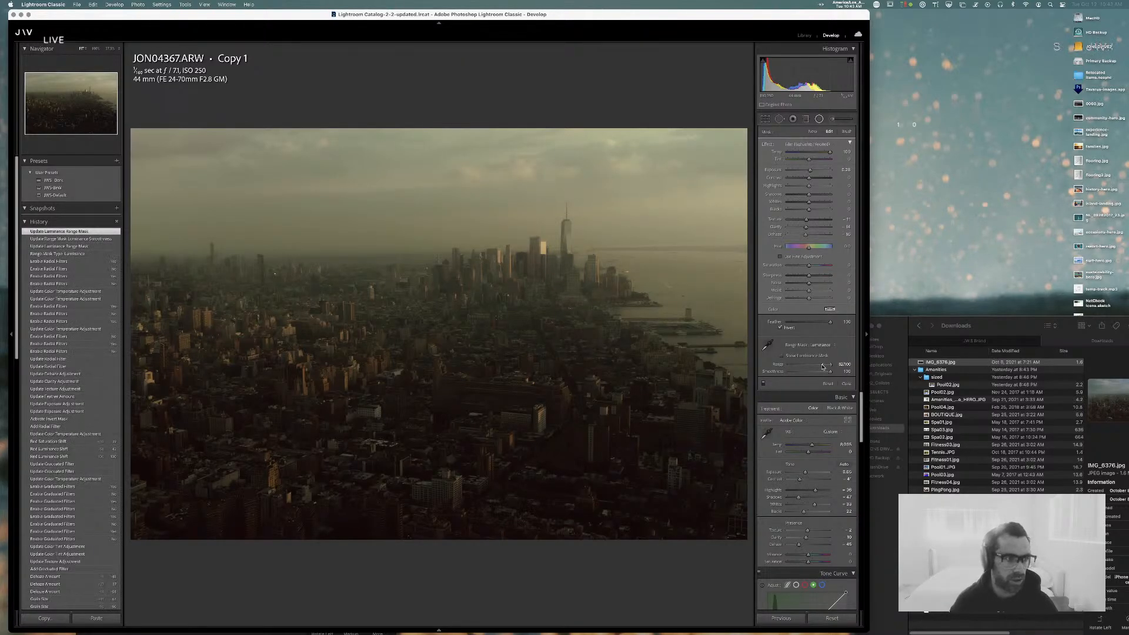
- Toggle the luminance-masked radial filter off and on repeatedly to examine its effect on the sky and skyline
{"action": "left_click", "coordinate": [764, 384]}
{"action": "left_click", "coordinate": [763, 384]}
{"action": "left_click", "coordinate": [764, 385]}
{"action": "left_click", "coordinate": [763, 384]}
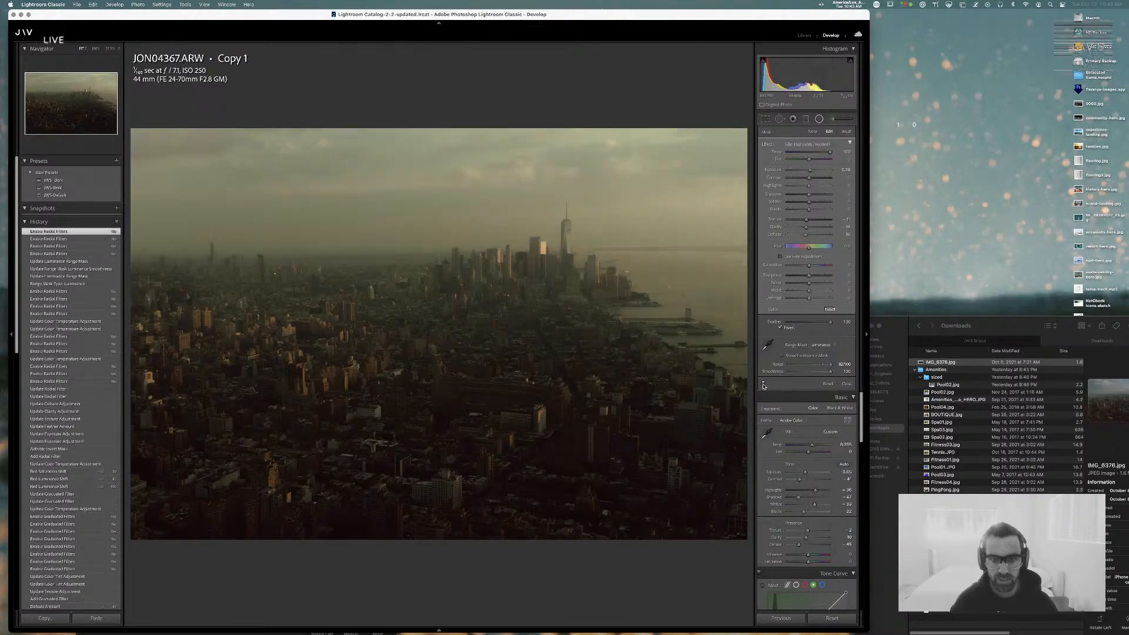
{"action": "mouse_move", "coordinate": [668, 222]}
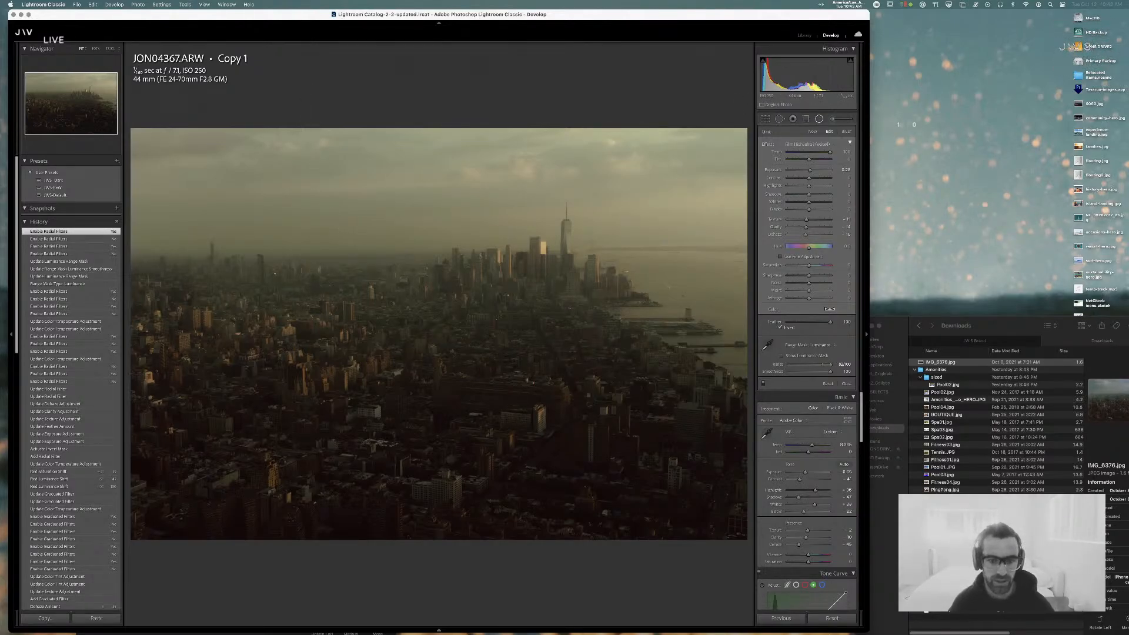
{"action": "left_click", "coordinate": [763, 384]}
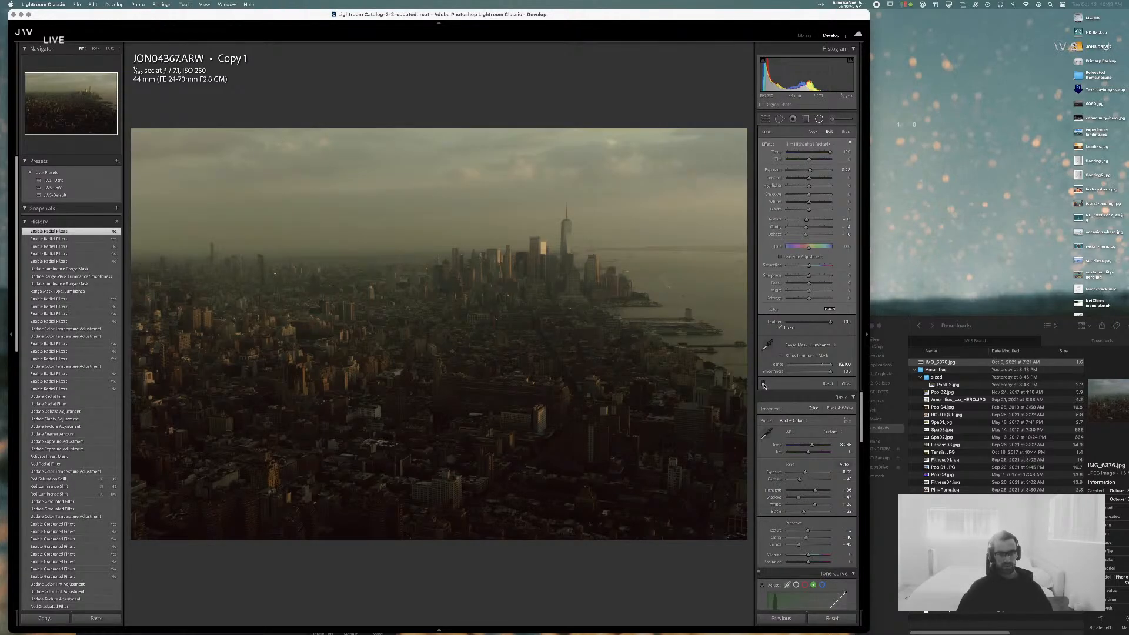
{"action": "left_click", "coordinate": [763, 385]}
{"action": "left_click", "coordinate": [764, 384]}
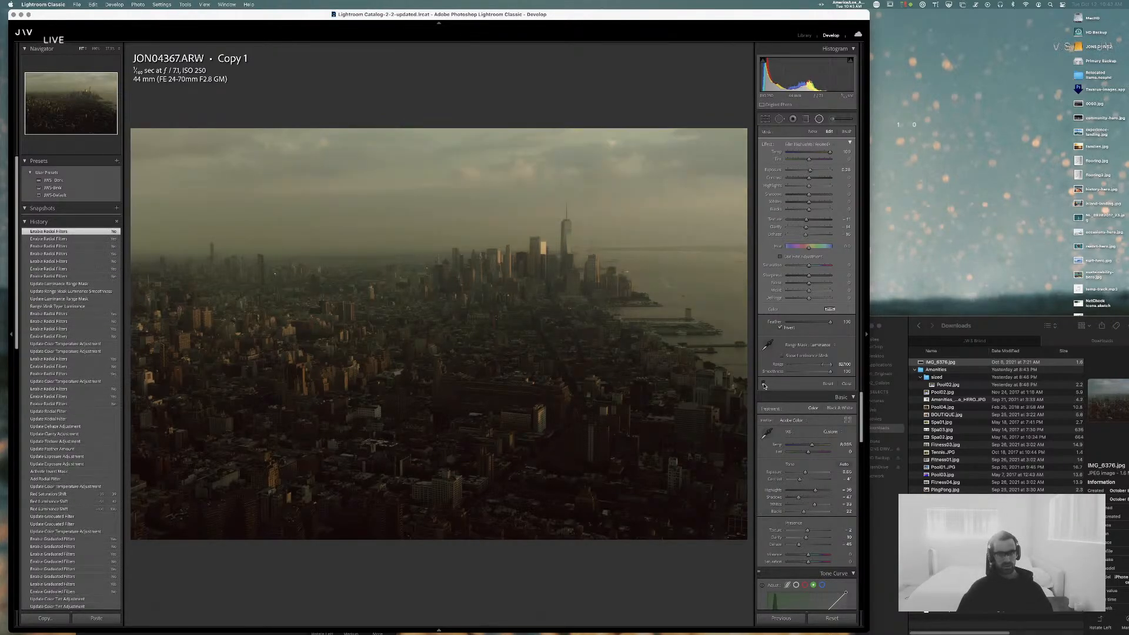
{"action": "left_click", "coordinate": [764, 384]}
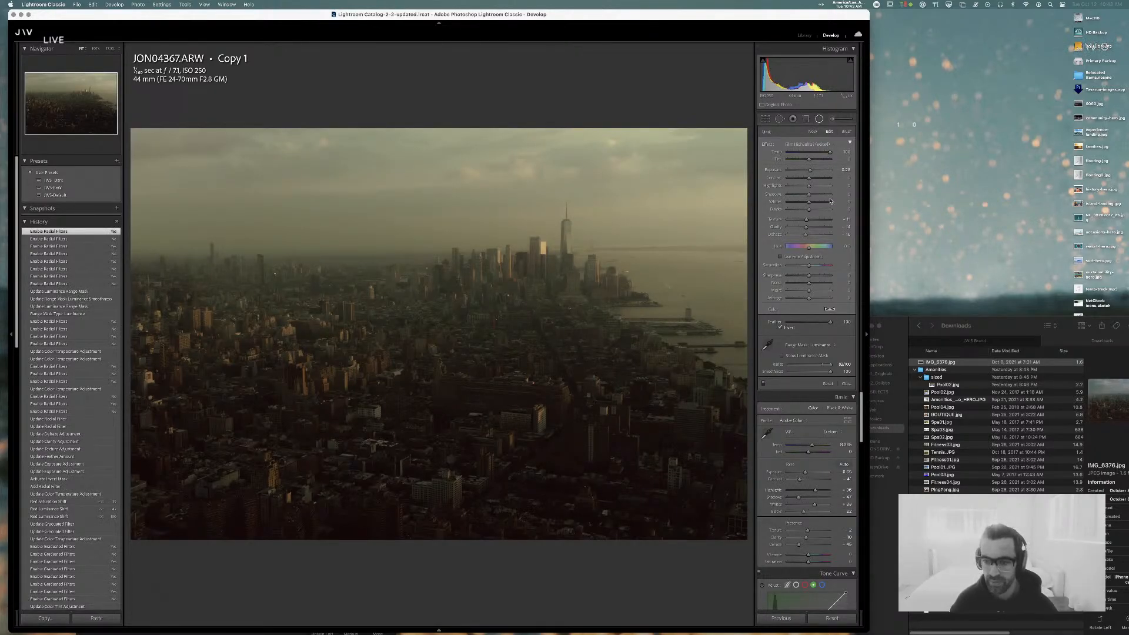
- Reduce the radial filter's color temperature to a moderately warm setting and recheck the photo with the filter toggled
{"action": "left_click_drag", "start_coordinate": [826, 154], "coordinate": [816, 153]}
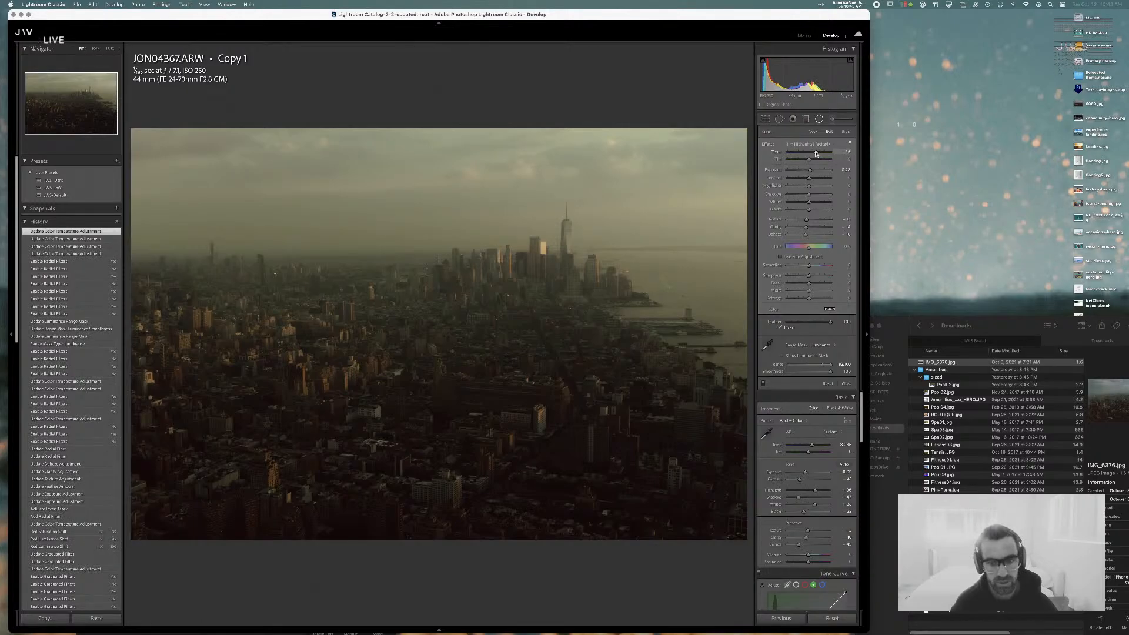
{"action": "left_click", "coordinate": [763, 383]}
{"action": "left_click", "coordinate": [764, 384]}
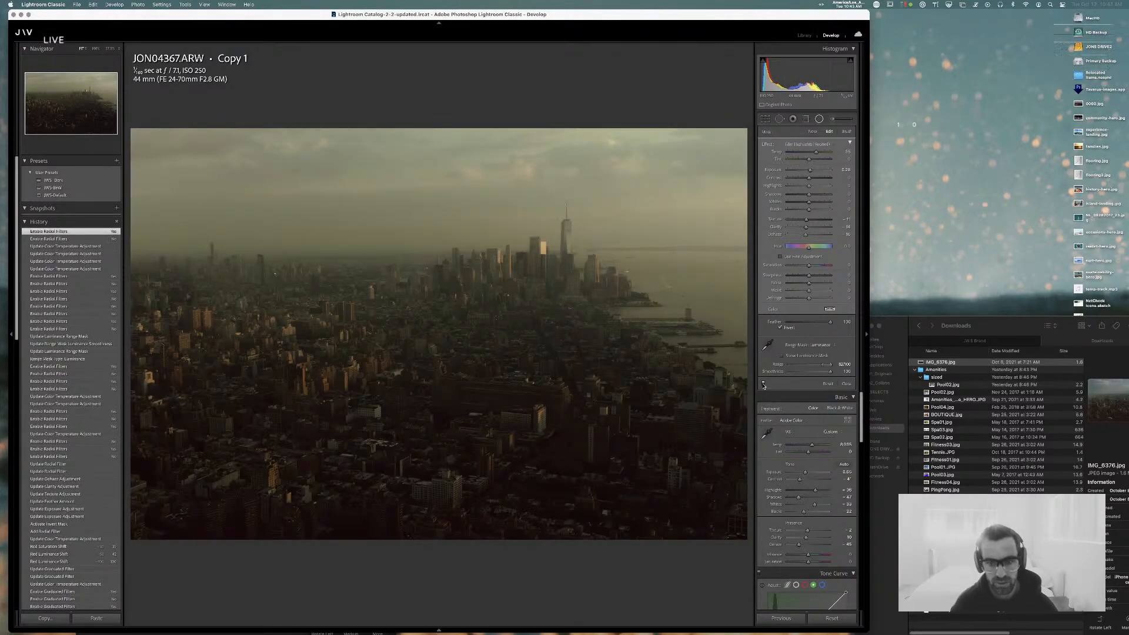
{"action": "left_click", "coordinate": [763, 383]}
{"action": "left_click", "coordinate": [764, 383]}
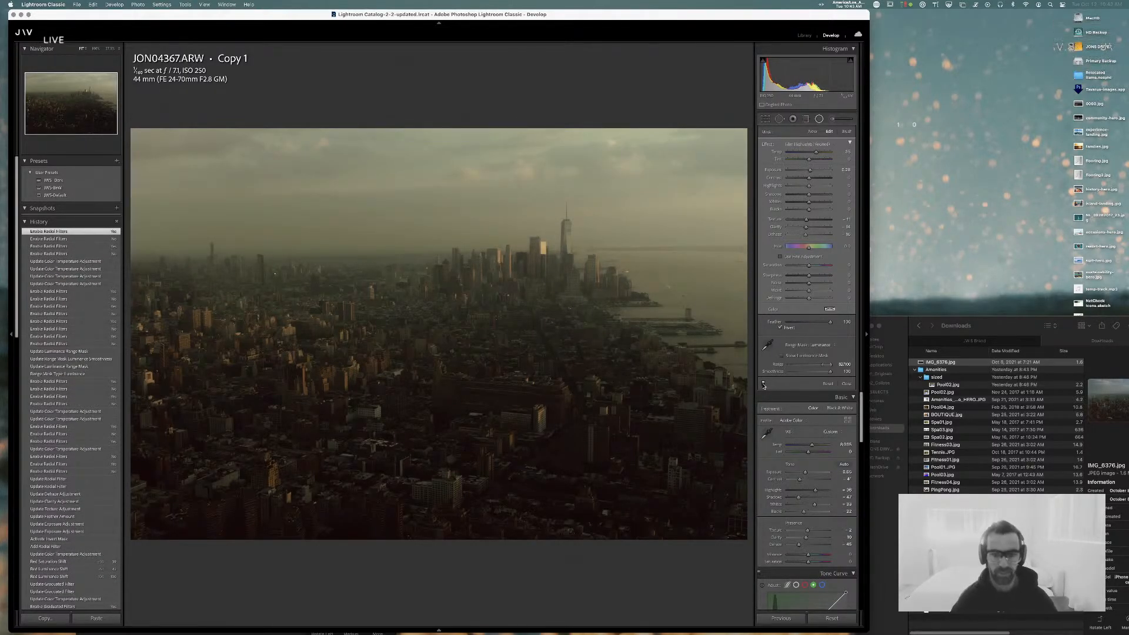
- Close the radial filter editing and return to the photo grid with slightly larger thumbnails
{"action": "key", "text": "shift+m"}
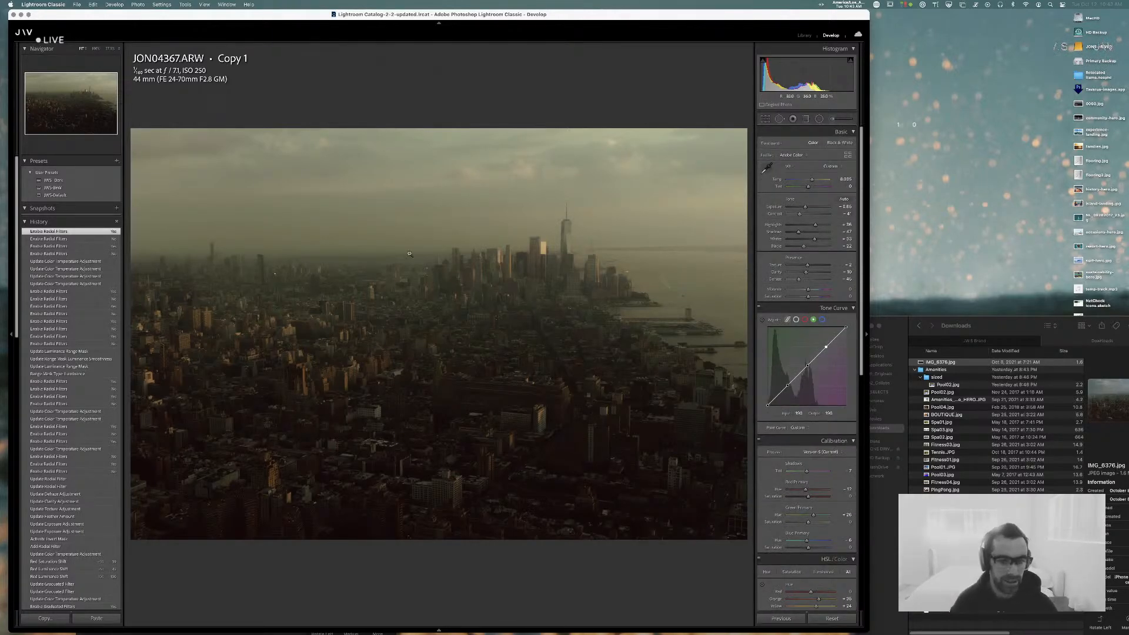
{"action": "key", "text": "g"}
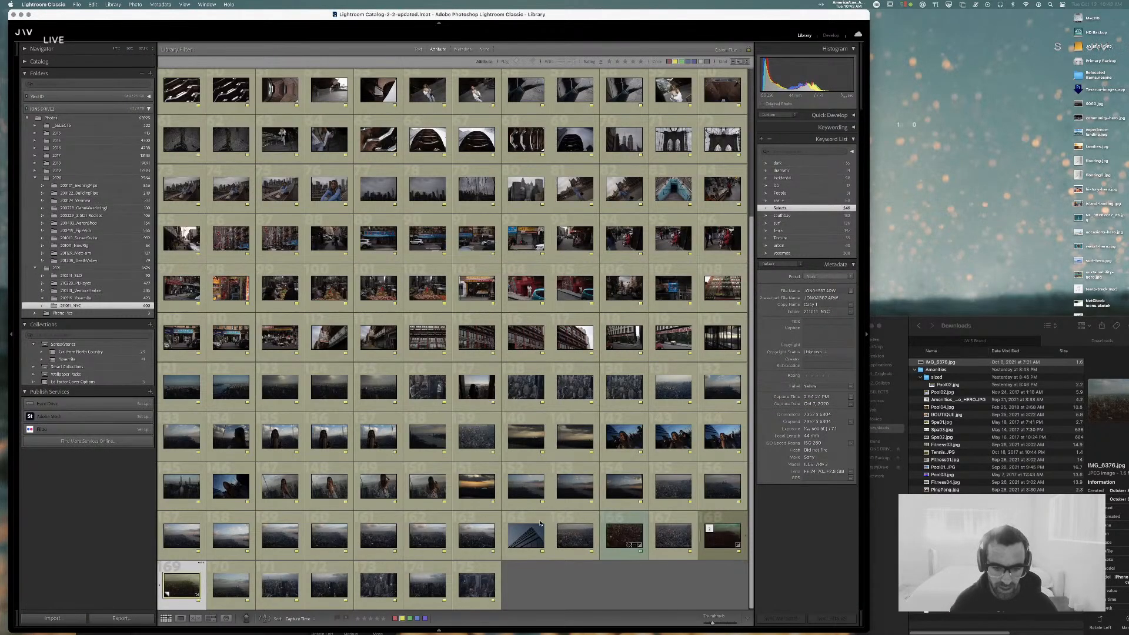
{"action": "left_click_drag", "start_coordinate": [715, 625], "coordinate": [718, 623]}
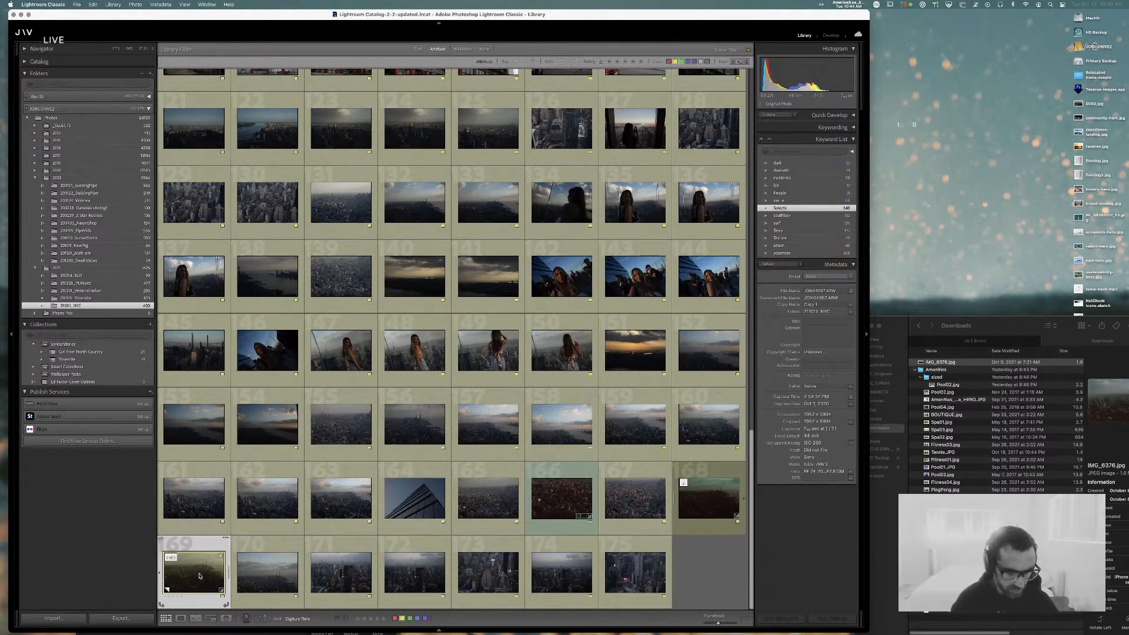
- View the neighboring ungraded JON04369.ARW and the graded JON04367 copy in turn at full size, returning to the grid
{"action": "double_click", "coordinate": [280, 571]}
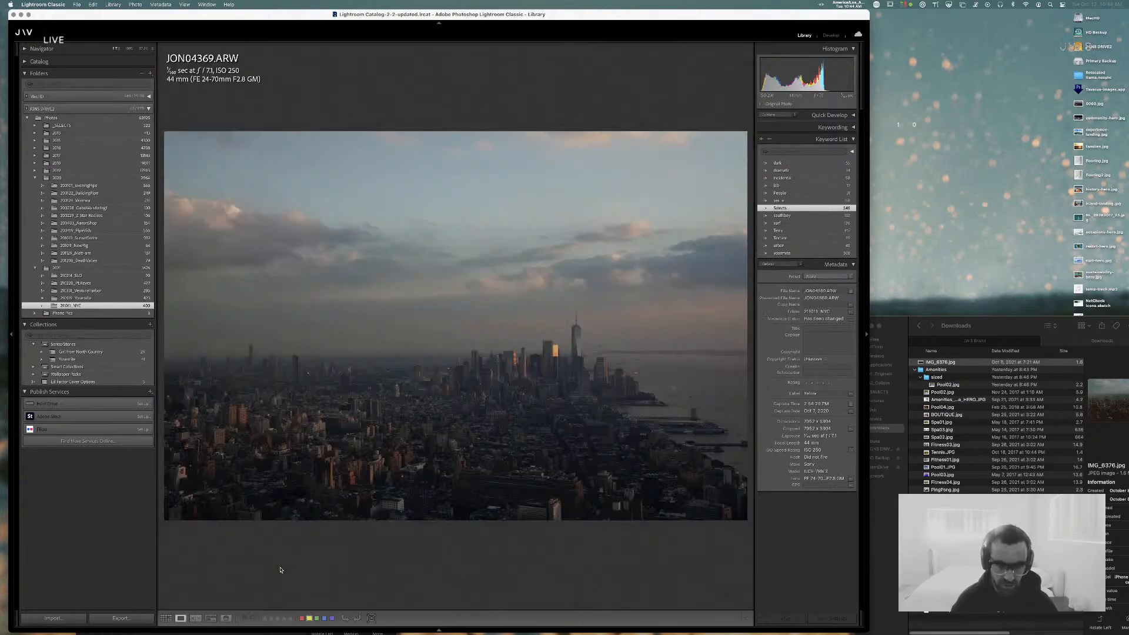
{"action": "double_click", "coordinate": [284, 508]}
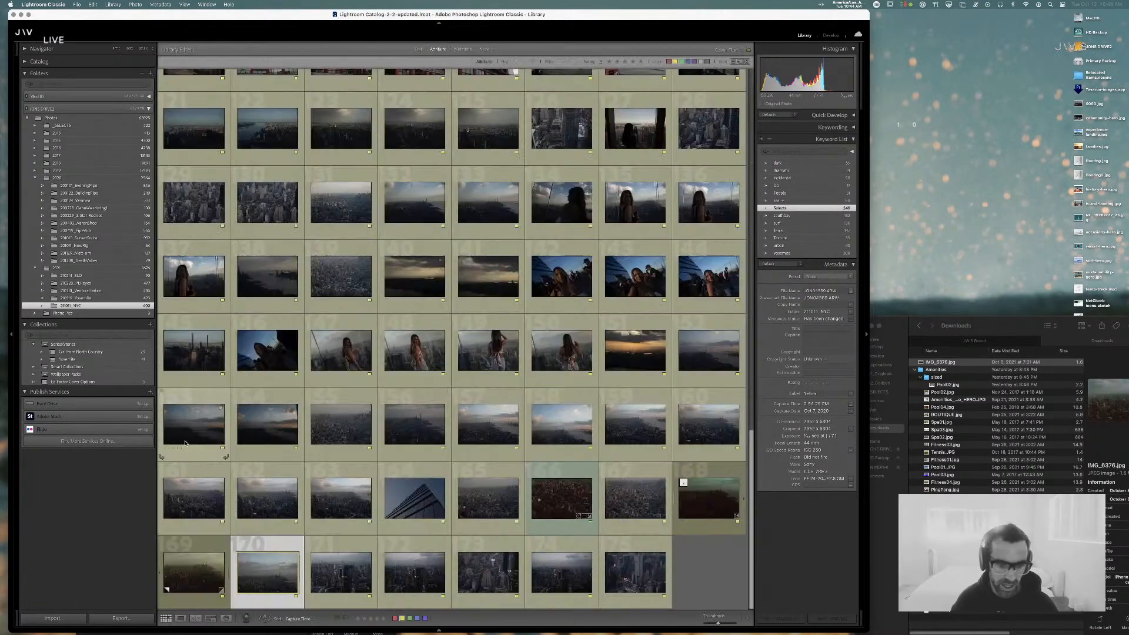
{"action": "double_click", "coordinate": [200, 565]}
{"action": "key", "text": "g"}
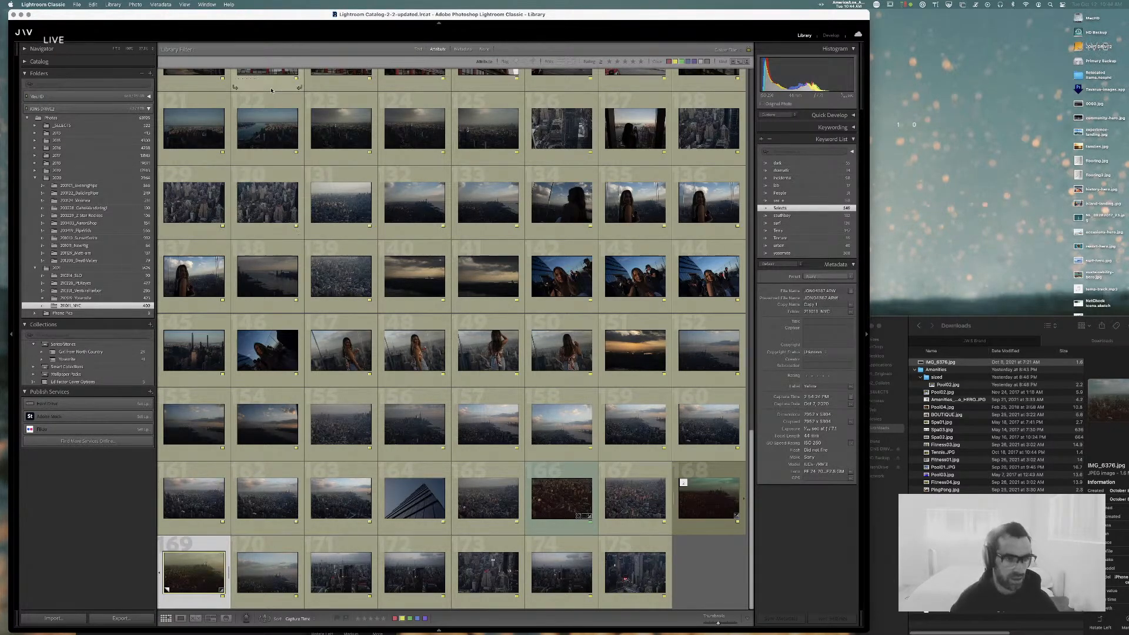
- Move the graded JON04367 copy to the front of its stack and collapse the stack
{"action": "scroll", "coordinate": [271, 90], "scroll_direction": "up", "scroll_amount": 1}
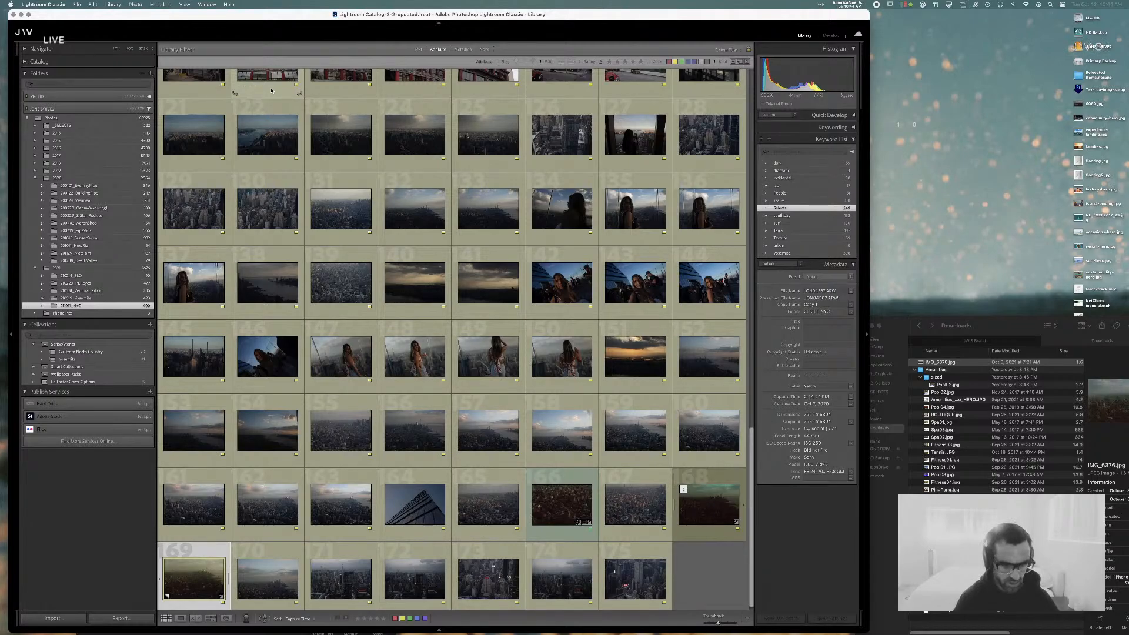
{"action": "key", "text": "Left"}
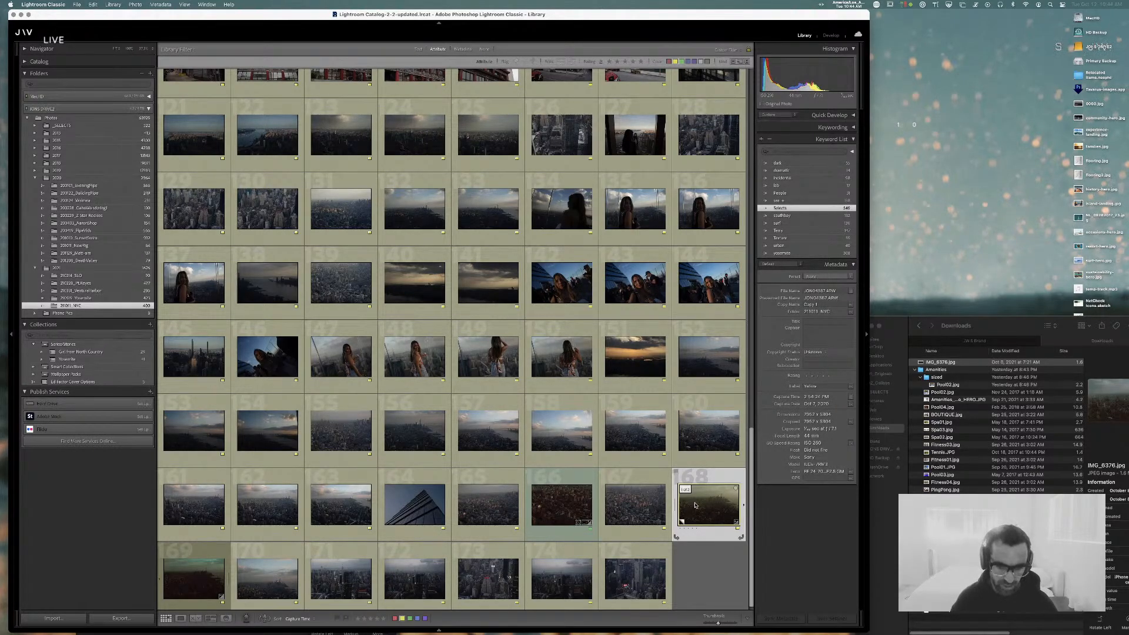
{"action": "key", "text": "s"}
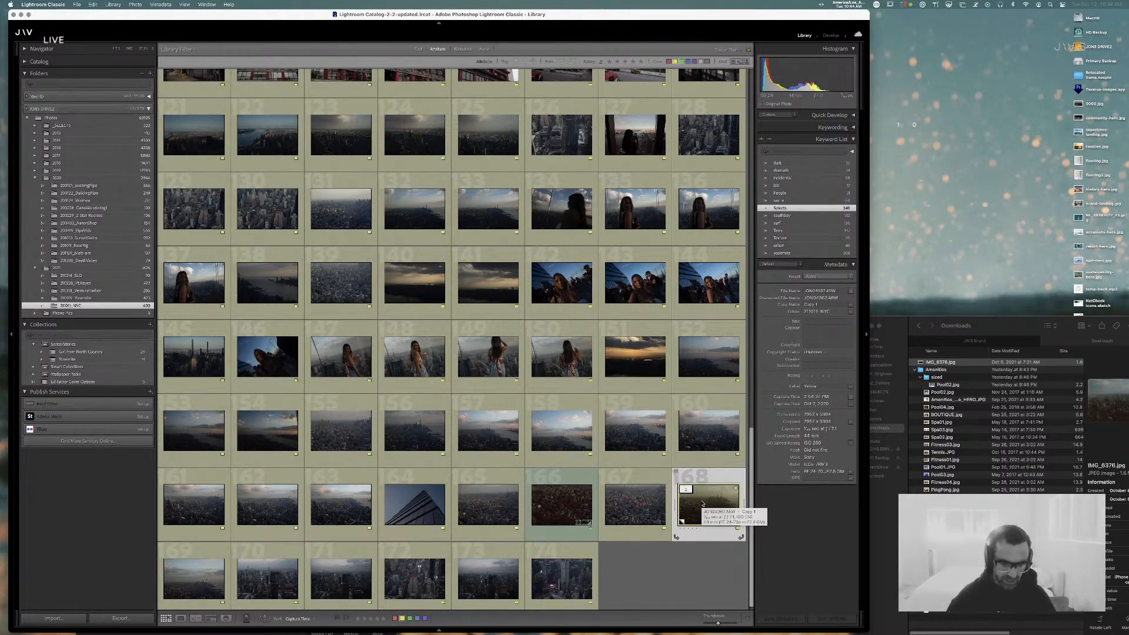
- Open the dark rooftop photo JON04365.ARW for developing and reduce its contrast strongly
{"action": "double_click", "coordinate": [562, 504]}
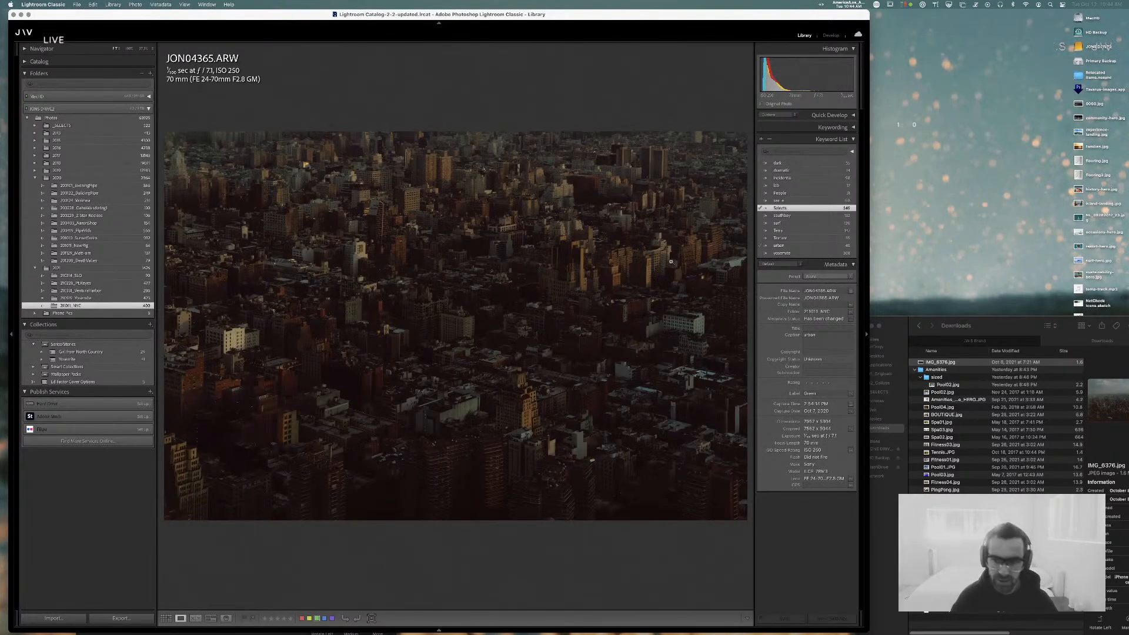
{"action": "key", "text": "d"}
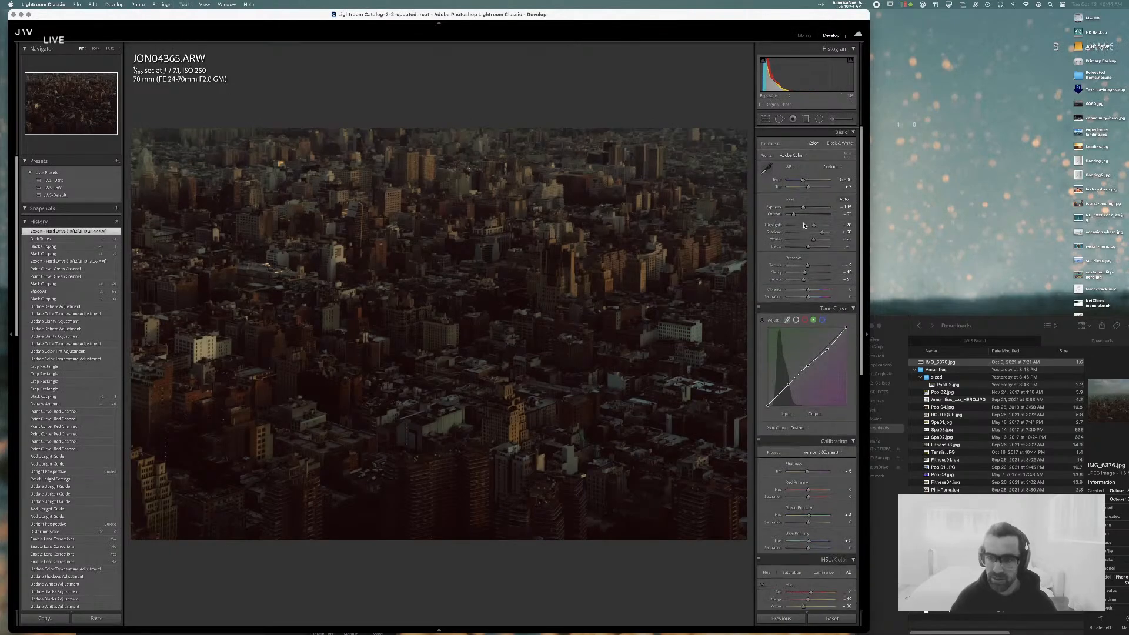
{"action": "left_click_drag", "start_coordinate": [793, 214], "coordinate": [786, 216]}
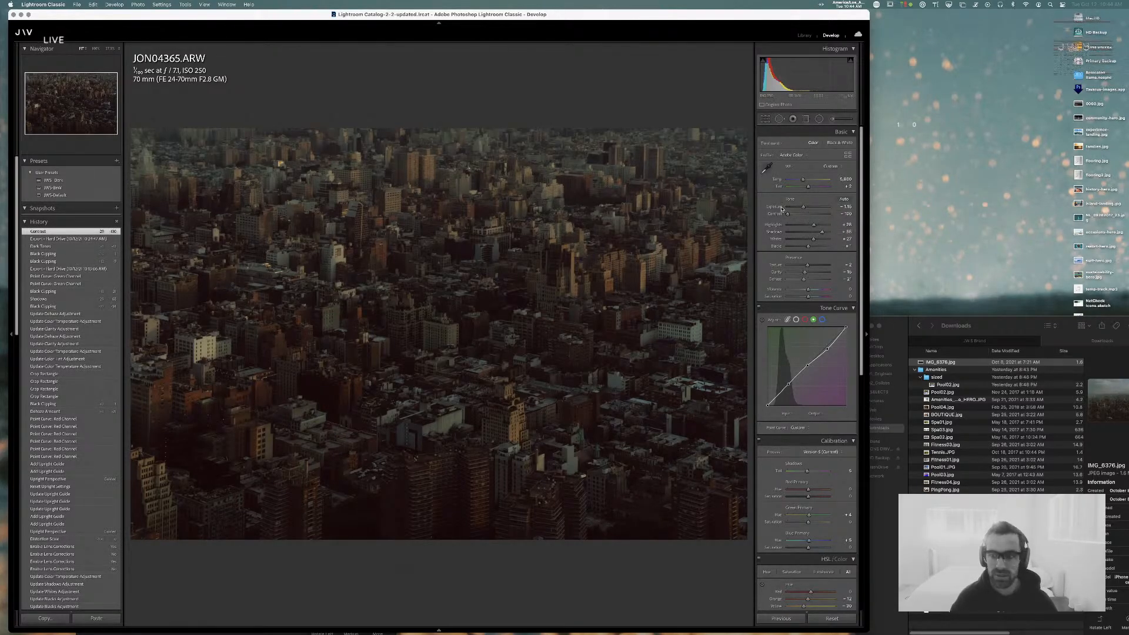
{"action": "left_click_drag", "start_coordinate": [789, 215], "coordinate": [791, 215]}
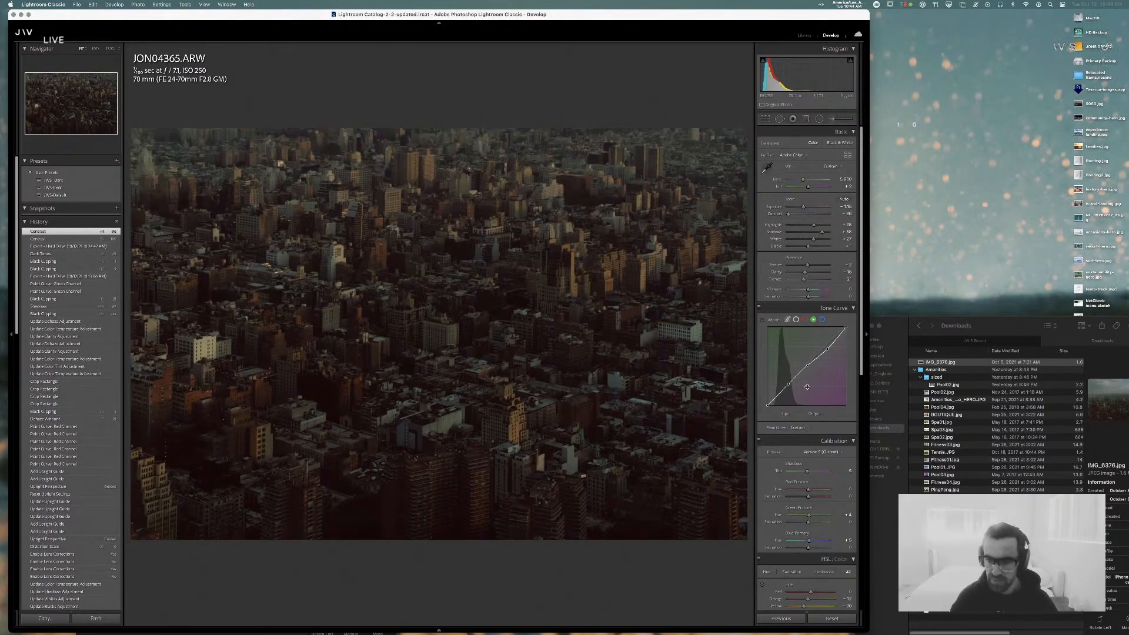
- Try adjusting the shadow point on the RGB point curve of JON04365.ARW, and undo that curve change
{"action": "left_click", "coordinate": [796, 319]}
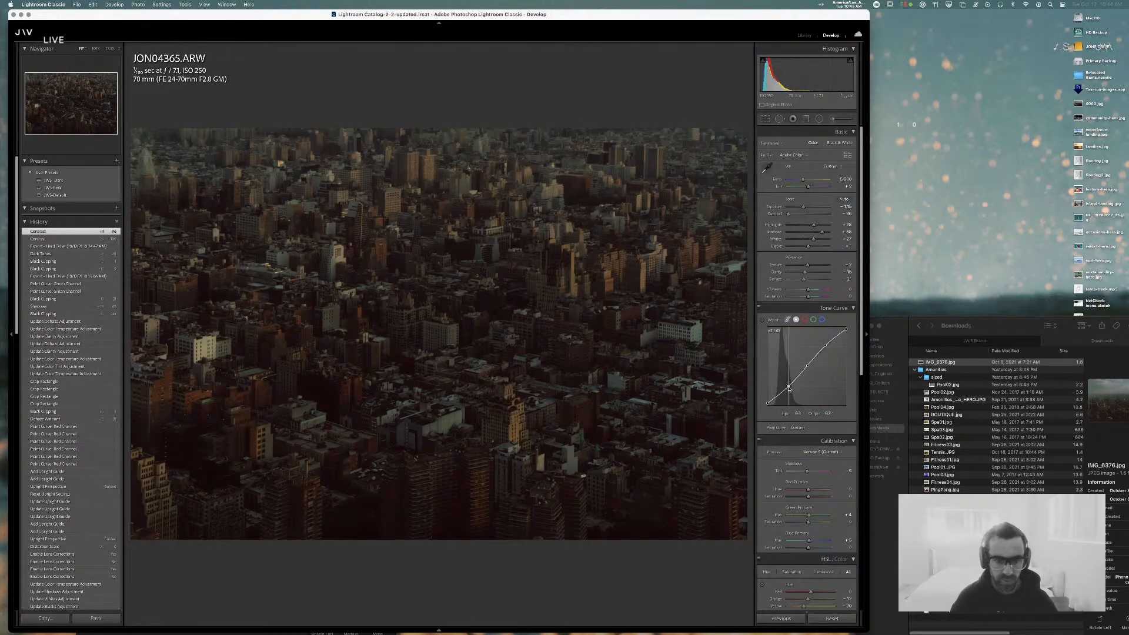
{"action": "left_click_drag", "start_coordinate": [787, 385], "coordinate": [788, 385]}
{"action": "key", "text": "super+z"}
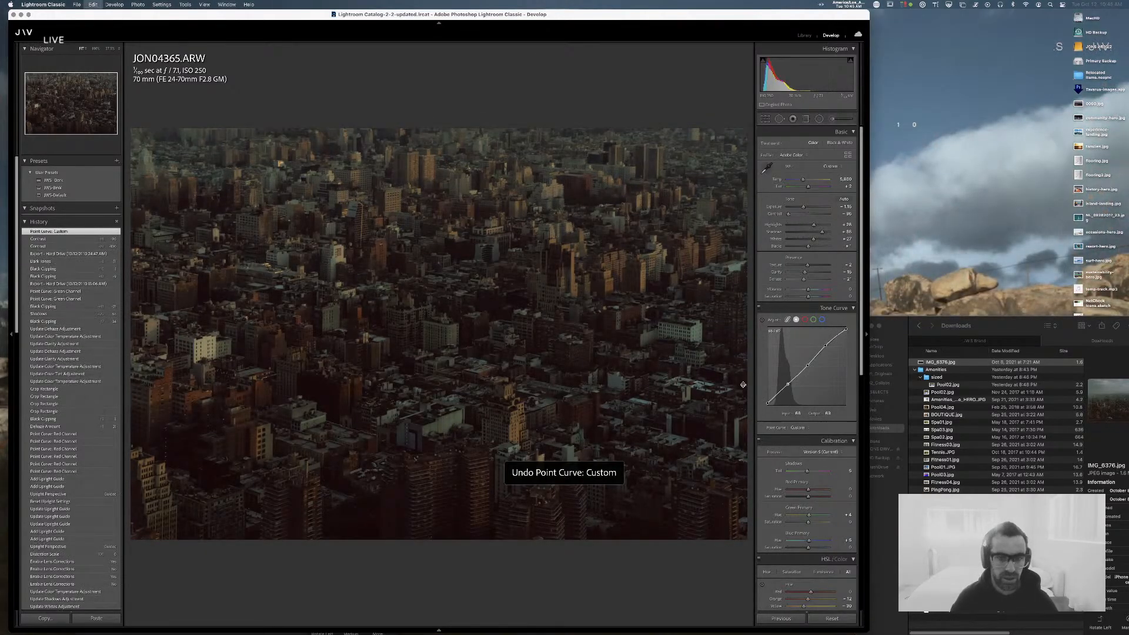
- Browse the photo grid back through the street and bridge shots to the earlier architecture photos
{"action": "key", "text": "g"}
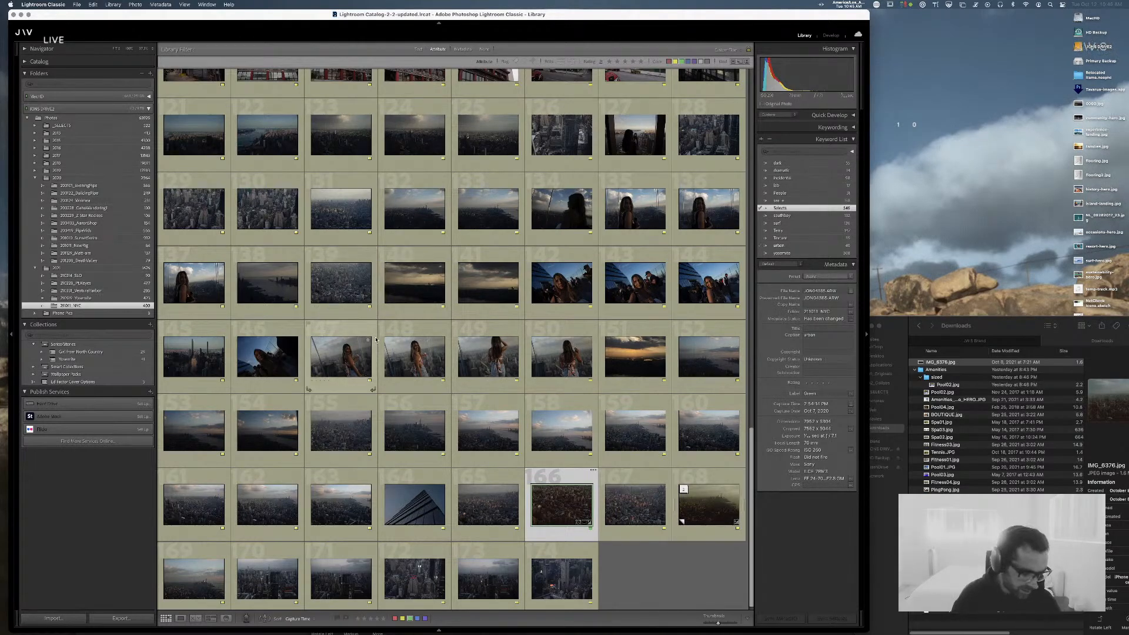
{"action": "scroll", "coordinate": [395, 349], "scroll_direction": "up", "scroll_amount": 5}
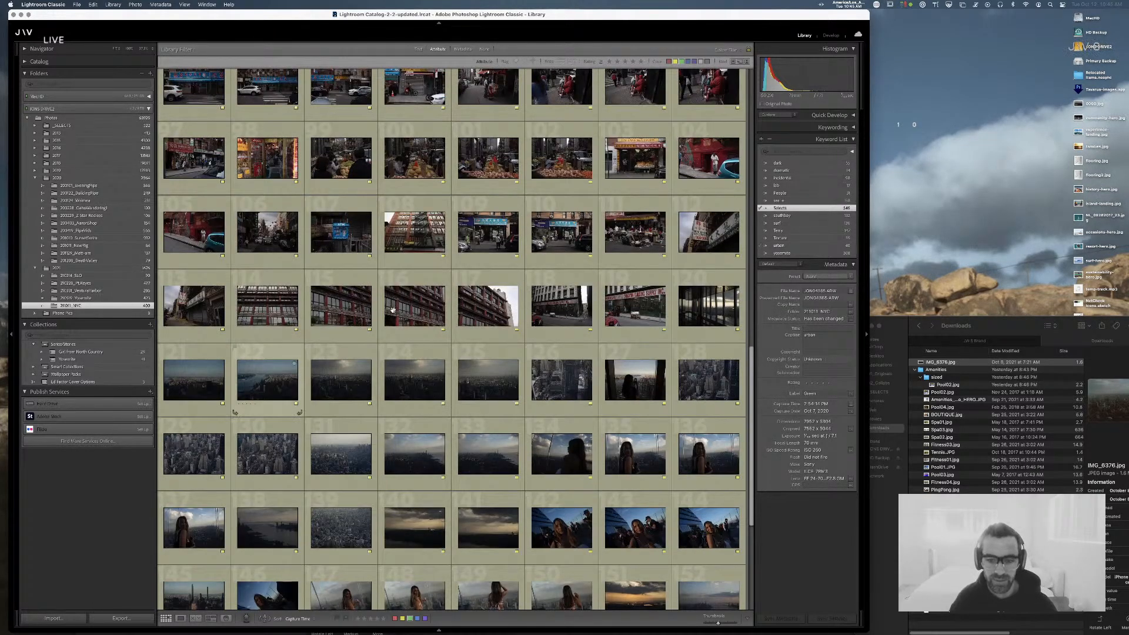
{"action": "scroll", "coordinate": [477, 370], "scroll_direction": "up", "scroll_amount": 3}
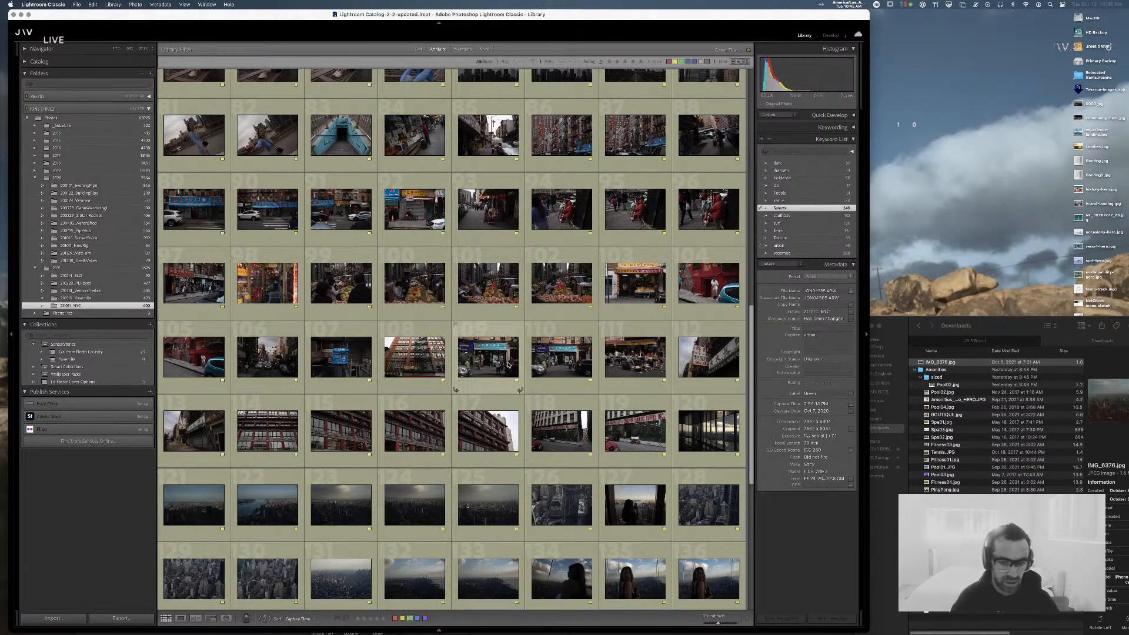
{"action": "scroll", "coordinate": [509, 365], "scroll_direction": "up", "scroll_amount": 3}
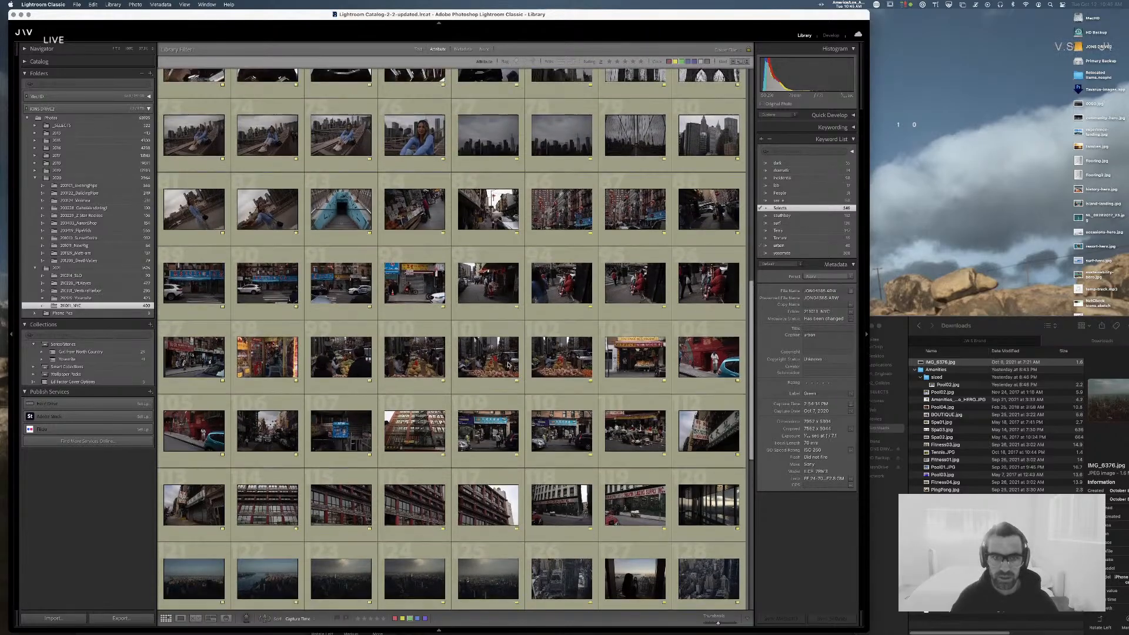
{"action": "scroll", "coordinate": [509, 365], "scroll_direction": "up", "scroll_amount": 5}
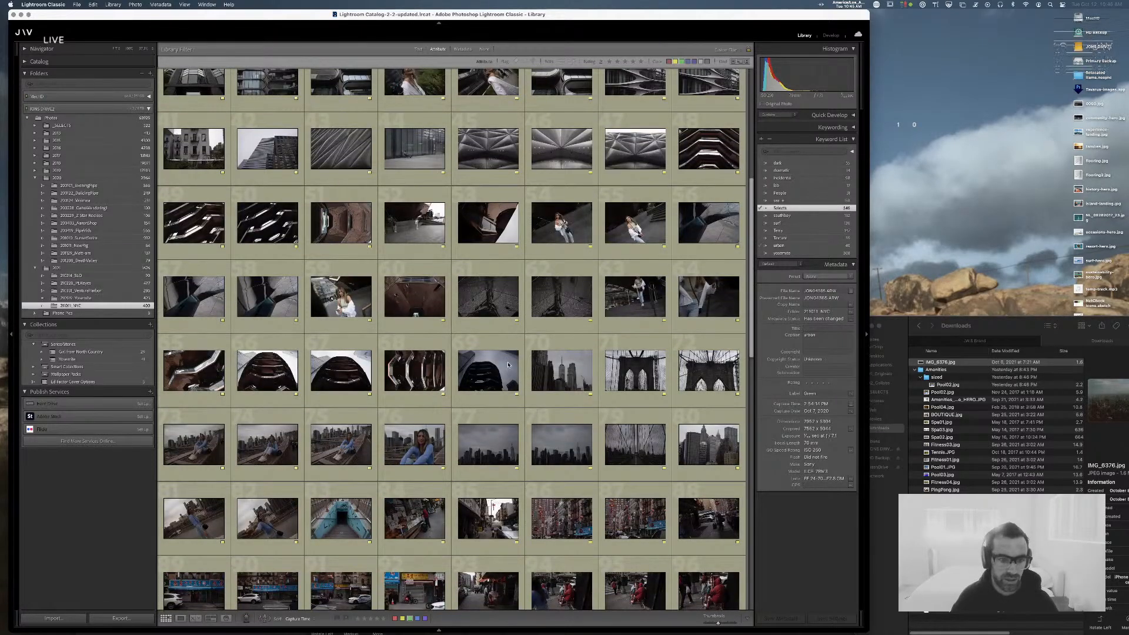
{"action": "scroll", "coordinate": [509, 364], "scroll_direction": "up", "scroll_amount": 3}
{"action": "scroll", "coordinate": [509, 364], "scroll_direction": "up", "scroll_amount": 3}
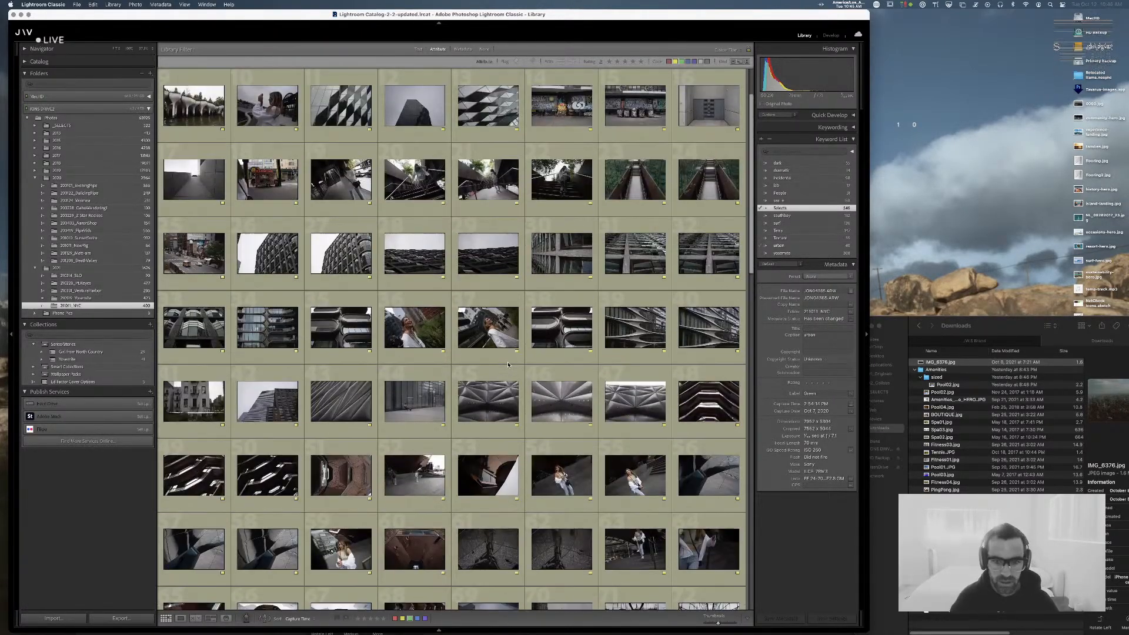
{"action": "scroll", "coordinate": [508, 365], "scroll_direction": "down", "scroll_amount": 1}
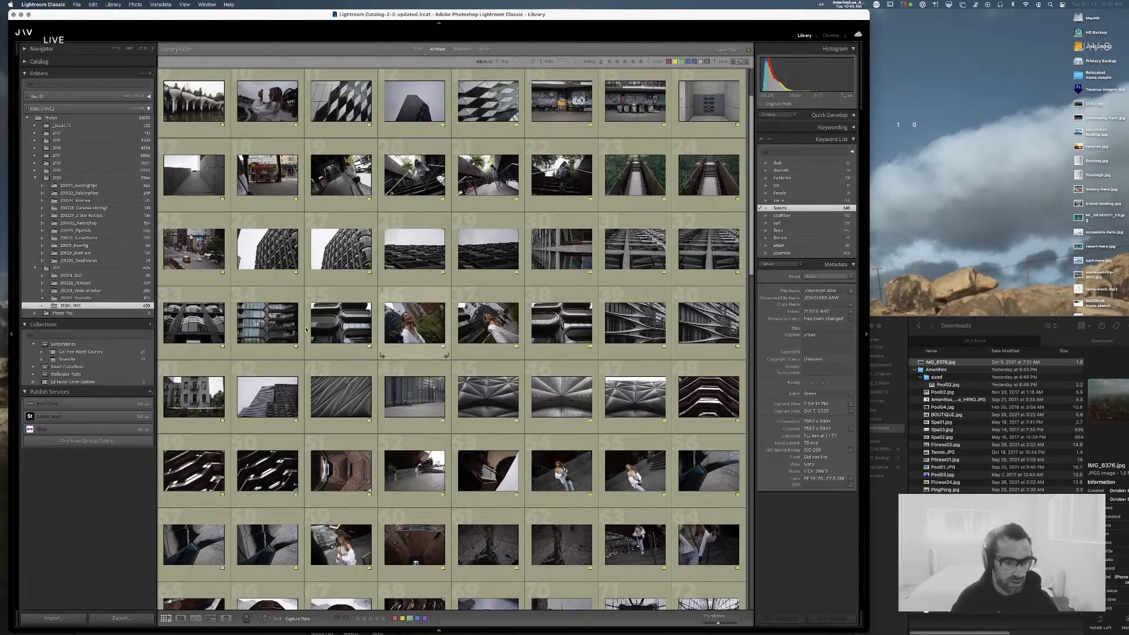
- Preview the close-up of the dark building with rounded balconies full size and in Develop, and return to the grid
{"action": "left_click", "coordinate": [347, 321]}
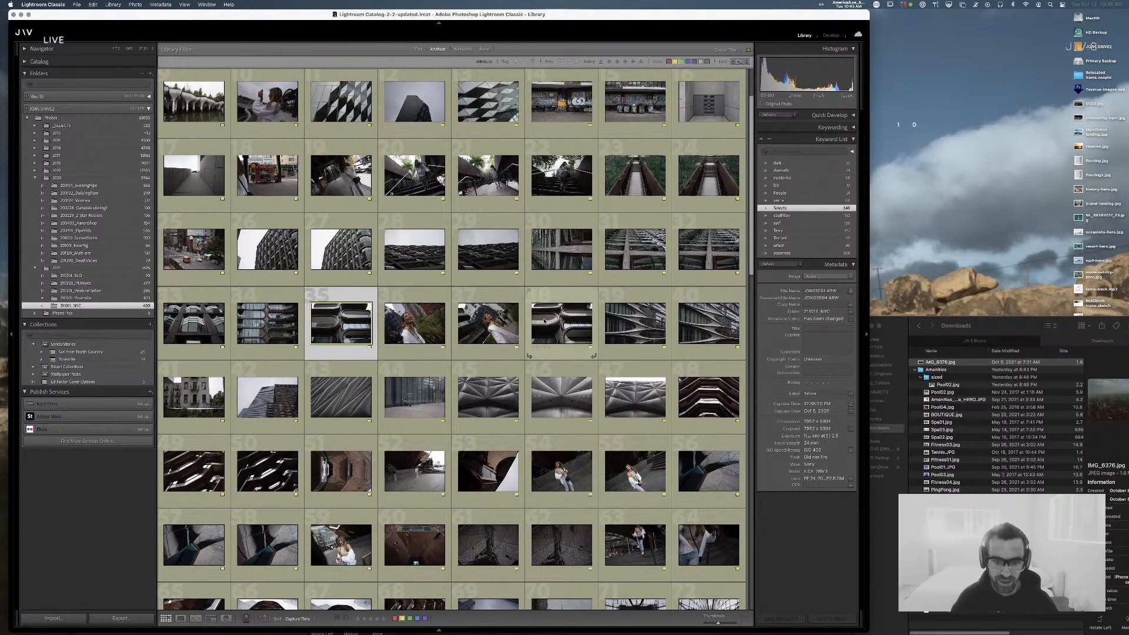
{"action": "double_click", "coordinate": [352, 324]}
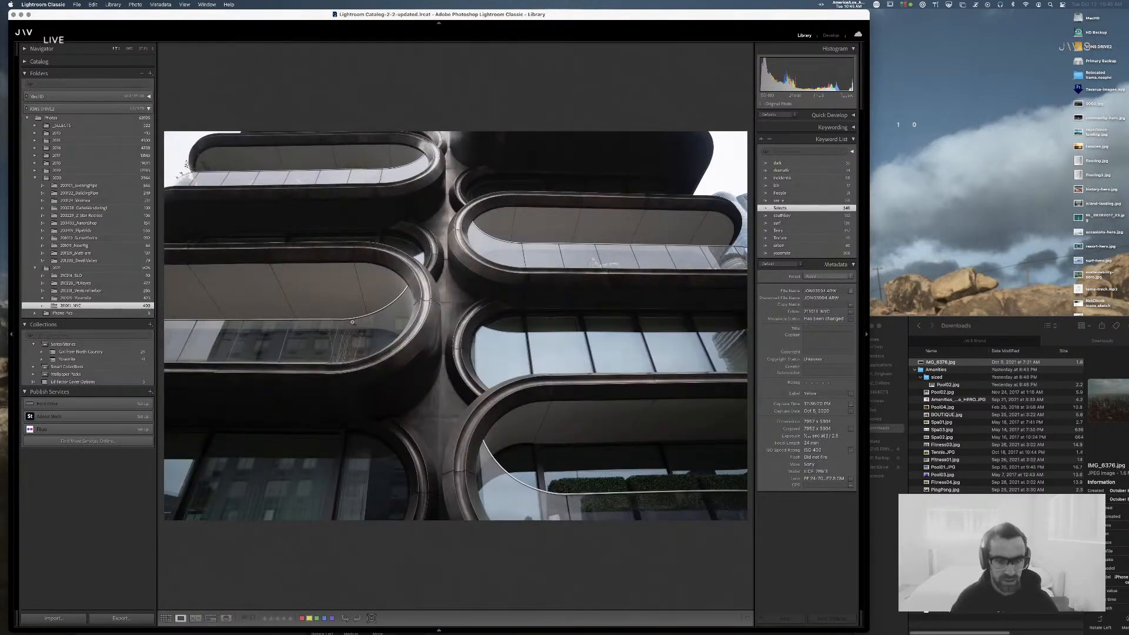
{"action": "key", "text": "d"}
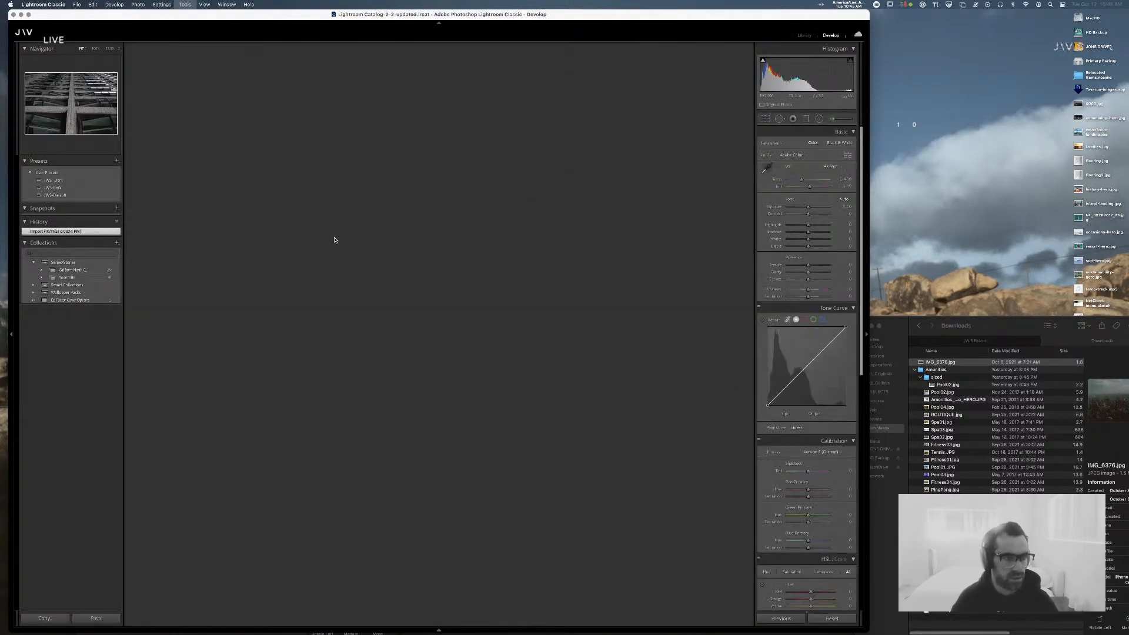
{"action": "key", "text": "g"}
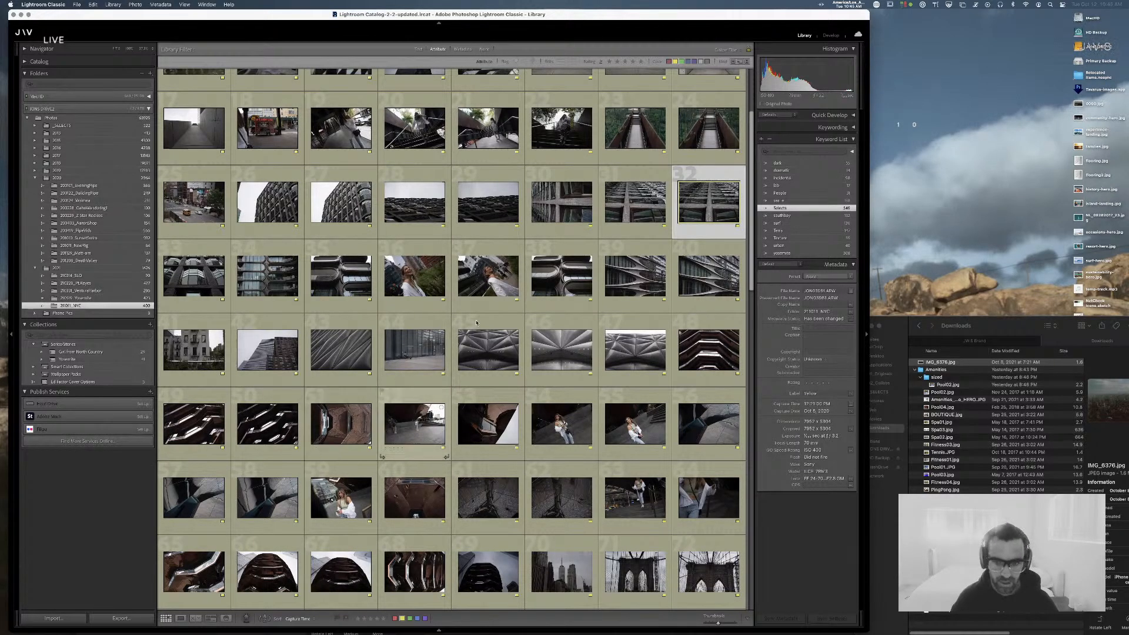
- Open the rounded-balcony facade photo JON03993.ARW for developing and apply the Default user preset
{"action": "left_click", "coordinate": [546, 279]}
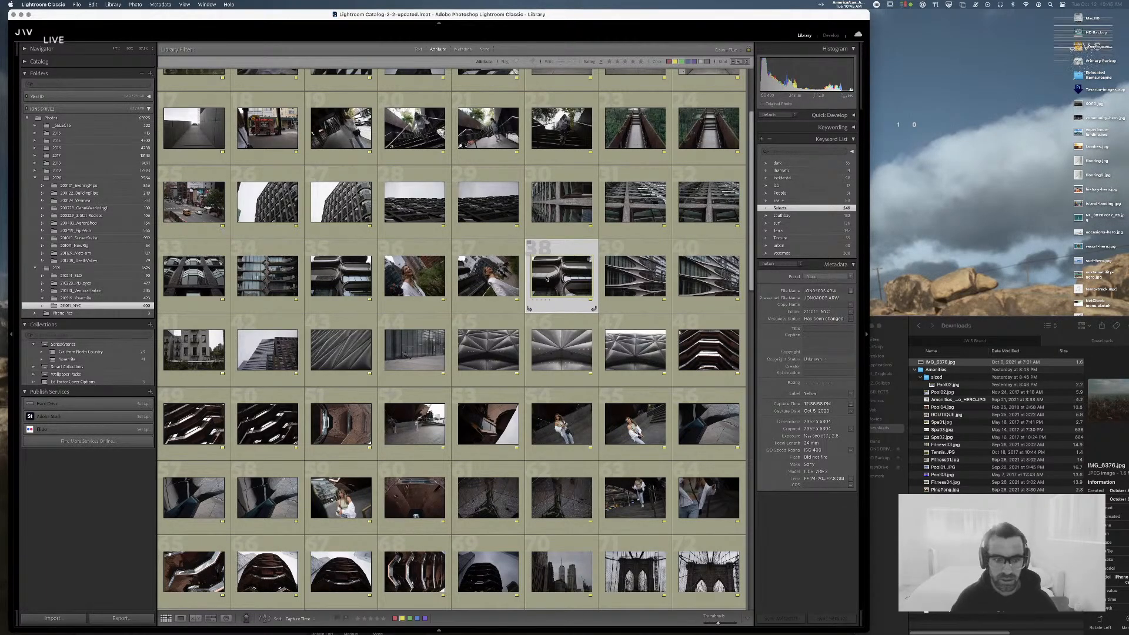
{"action": "double_click", "coordinate": [270, 282]}
{"action": "key", "text": "d"}
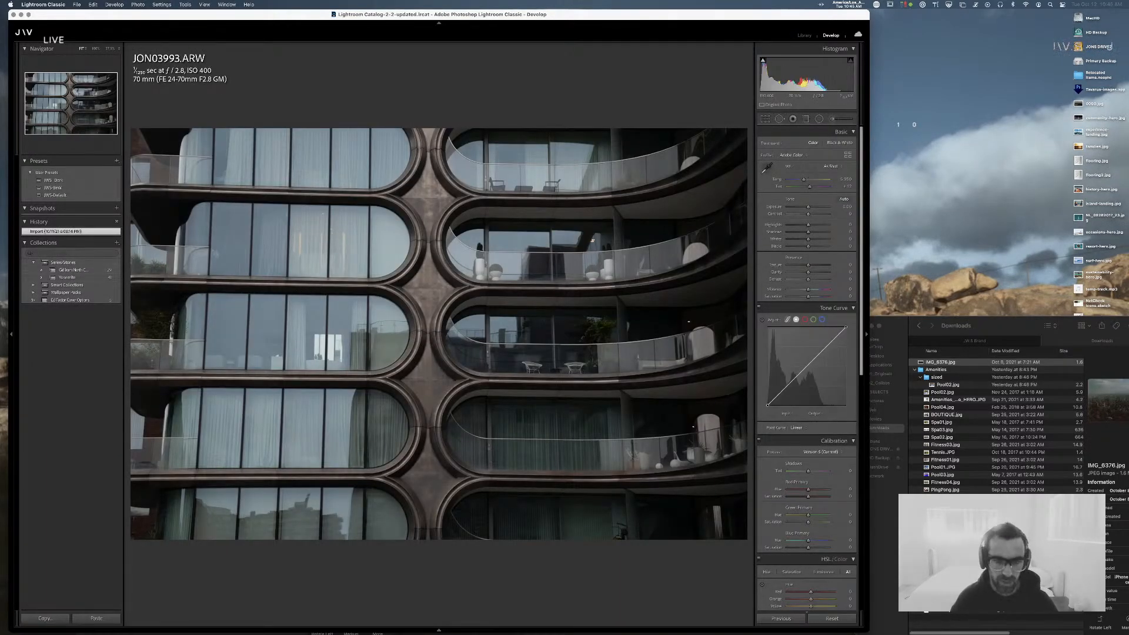
{"action": "left_click", "coordinate": [55, 194]}
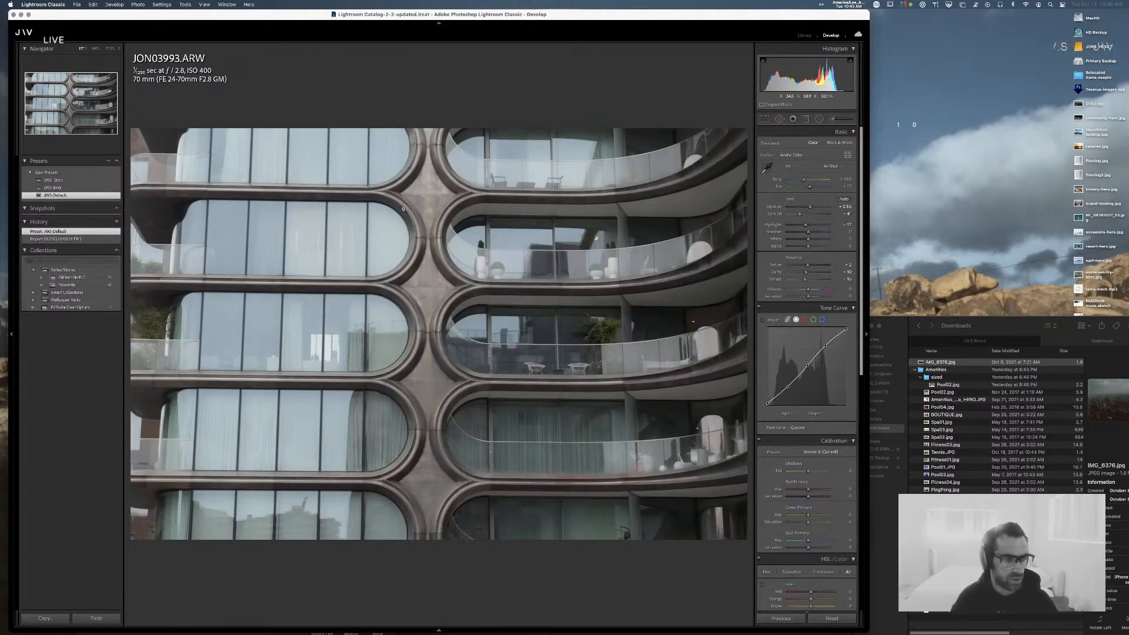
- Lower the facade photo's exposure and blacks slightly, and raise highlights and lights while lowering darks on the parametric tone curve
{"action": "left_click_drag", "start_coordinate": [810, 207], "coordinate": [809, 207]}
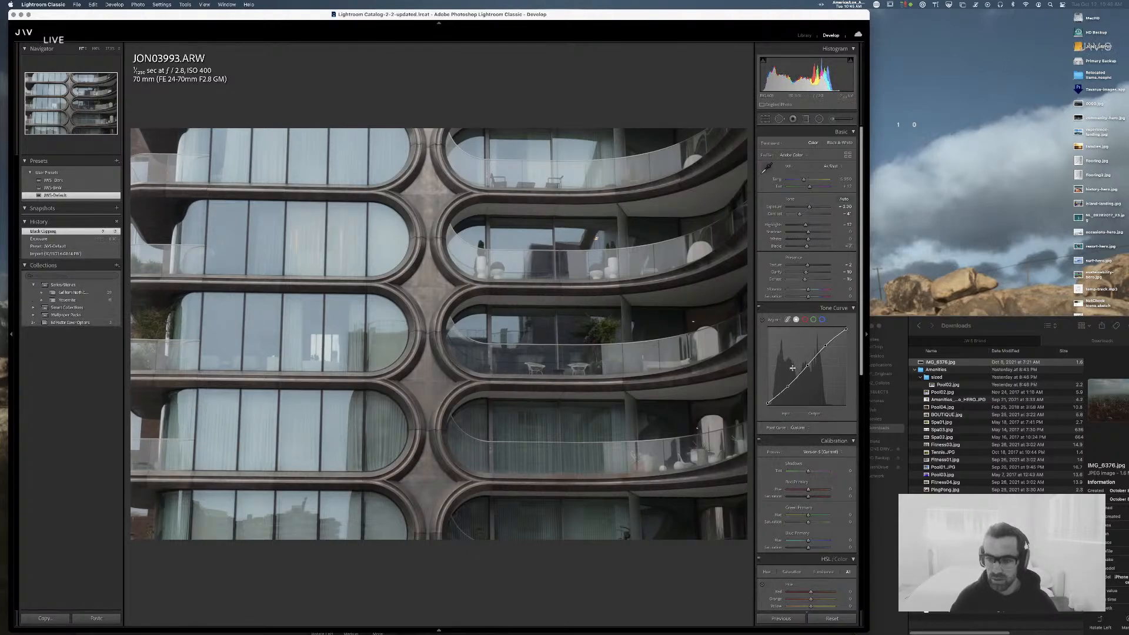
{"action": "left_click", "coordinate": [787, 319]}
{"action": "left_click_drag", "start_coordinate": [788, 384], "coordinate": [828, 338]}
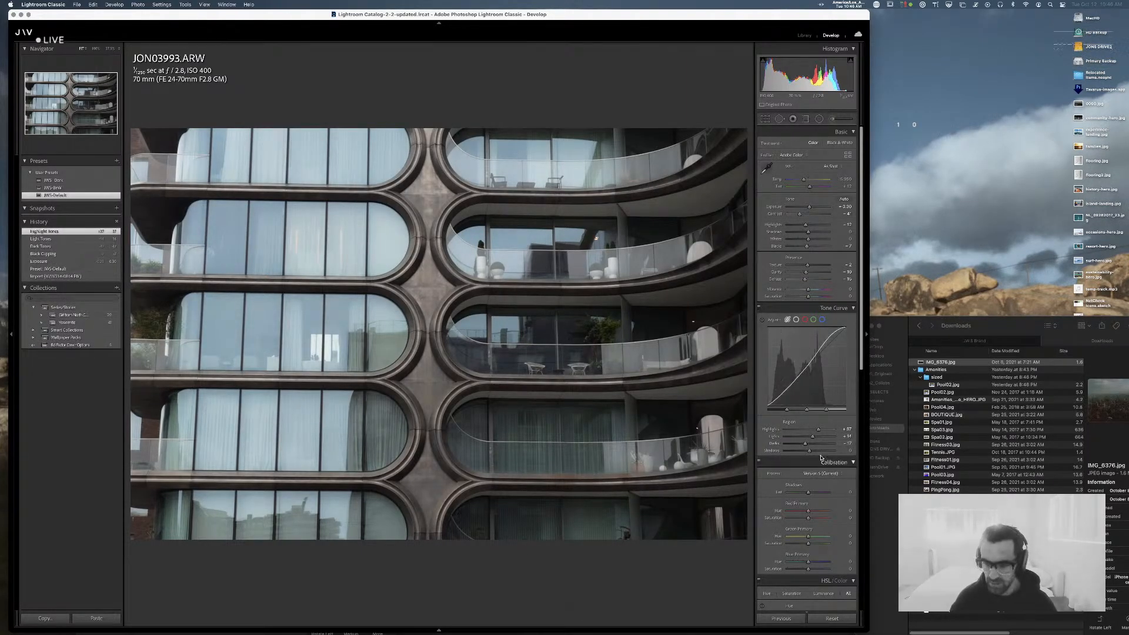
{"action": "mouse_move", "coordinate": [812, 436]}
{"action": "left_mouse_down"}
{"action": "mouse_move", "coordinate": [821, 437]}
{"action": "mouse_move", "coordinate": [801, 453]}
{"action": "mouse_move", "coordinate": [815, 431]}
{"action": "left_mouse_up"}
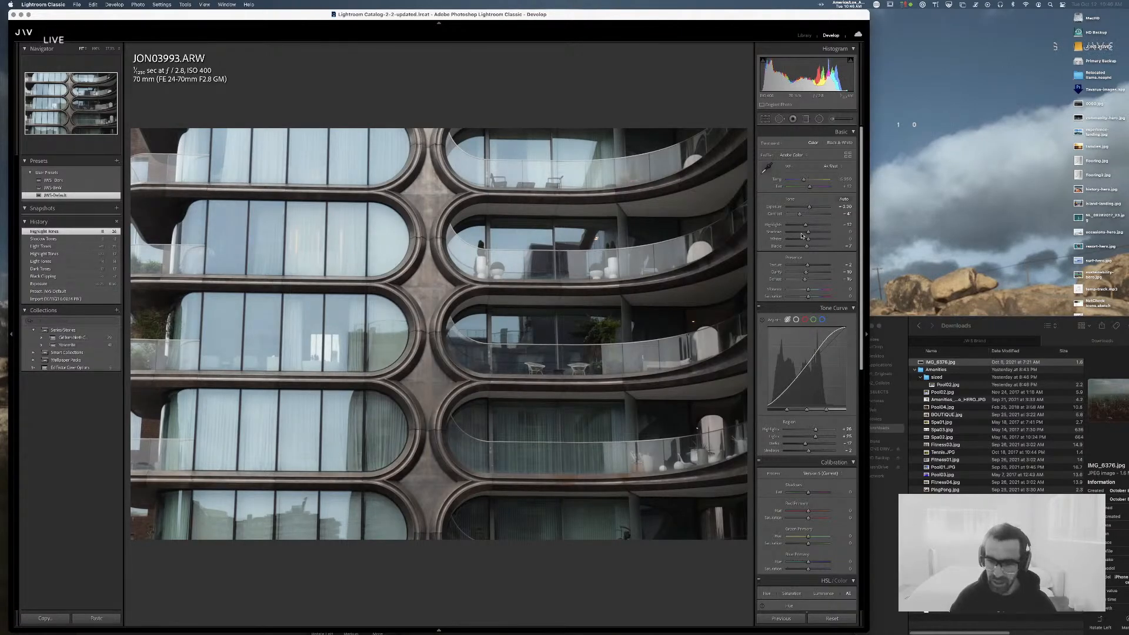
- Straighten the facade photo along its central concrete column, tighten the crop, and reposition the photo to center the column
{"action": "left_click", "coordinate": [765, 118]}
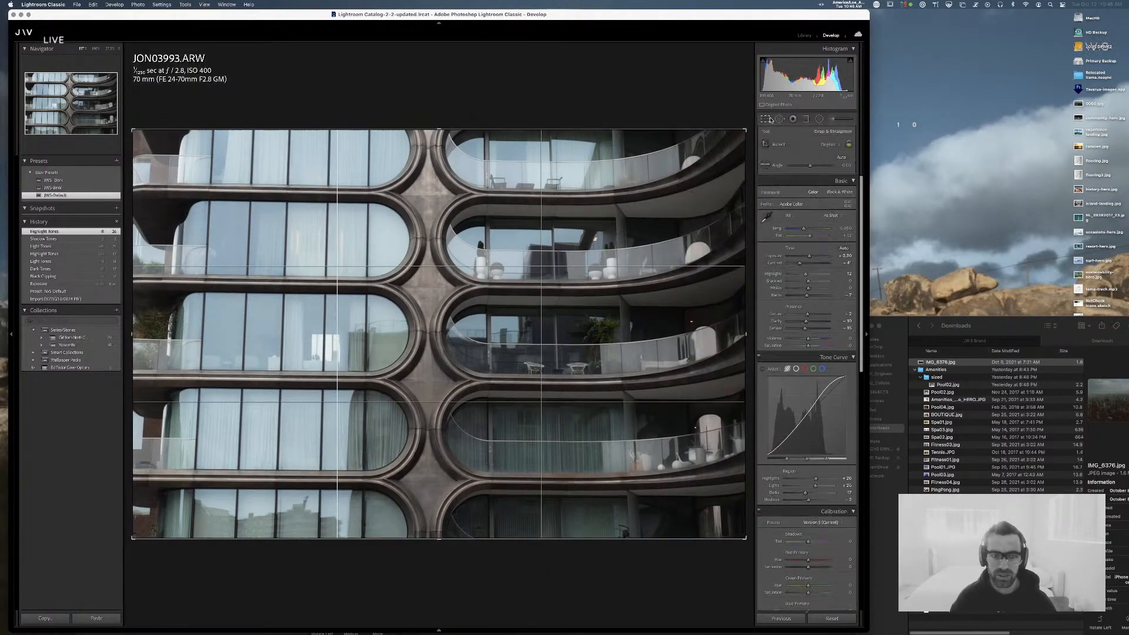
{"action": "mouse_move", "coordinate": [429, 134]}
{"action": "left_mouse_down"}
{"action": "mouse_move", "coordinate": [447, 523]}
{"action": "mouse_move", "coordinate": [426, 538]}
{"action": "left_mouse_up"}
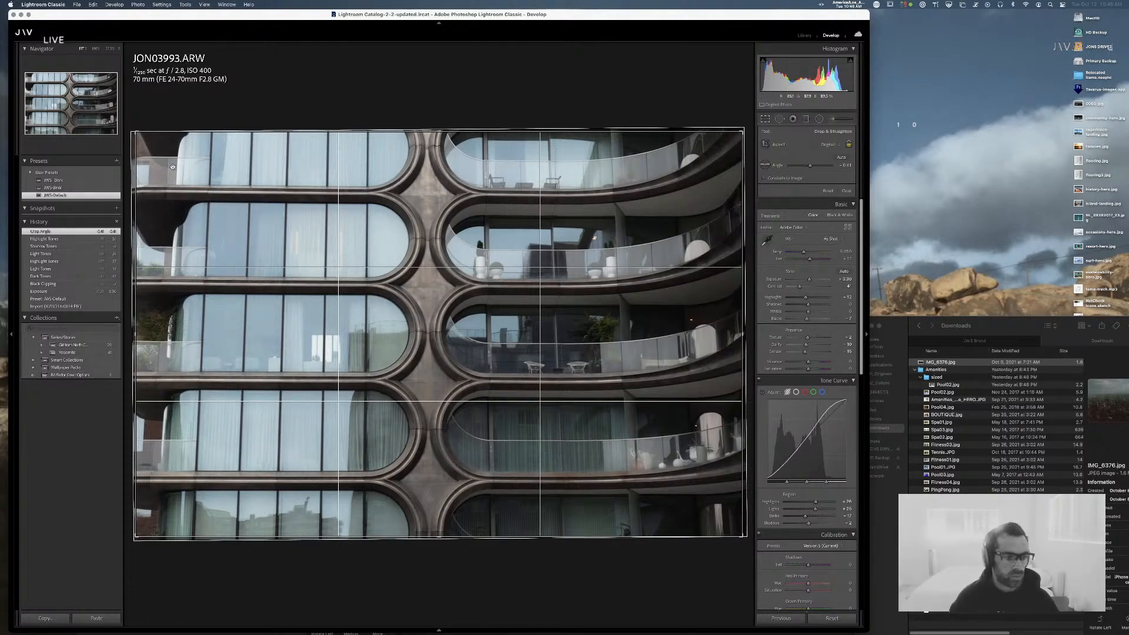
{"action": "left_click_drag", "start_coordinate": [135, 132], "coordinate": [166, 148]}
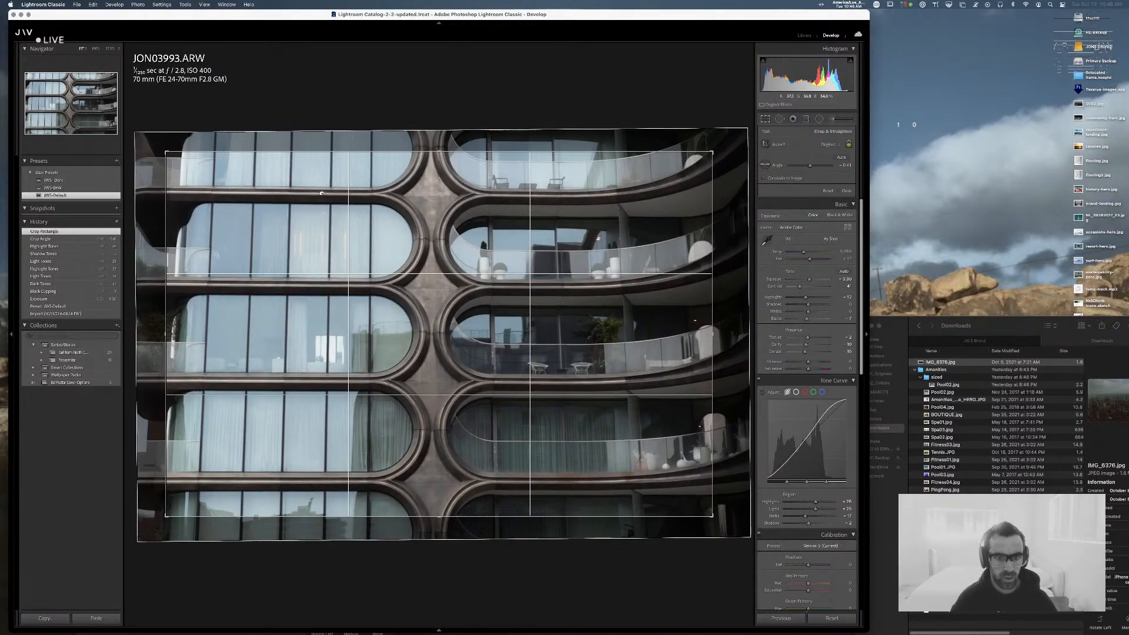
{"action": "left_click_drag", "start_coordinate": [321, 193], "coordinate": [330, 194]}
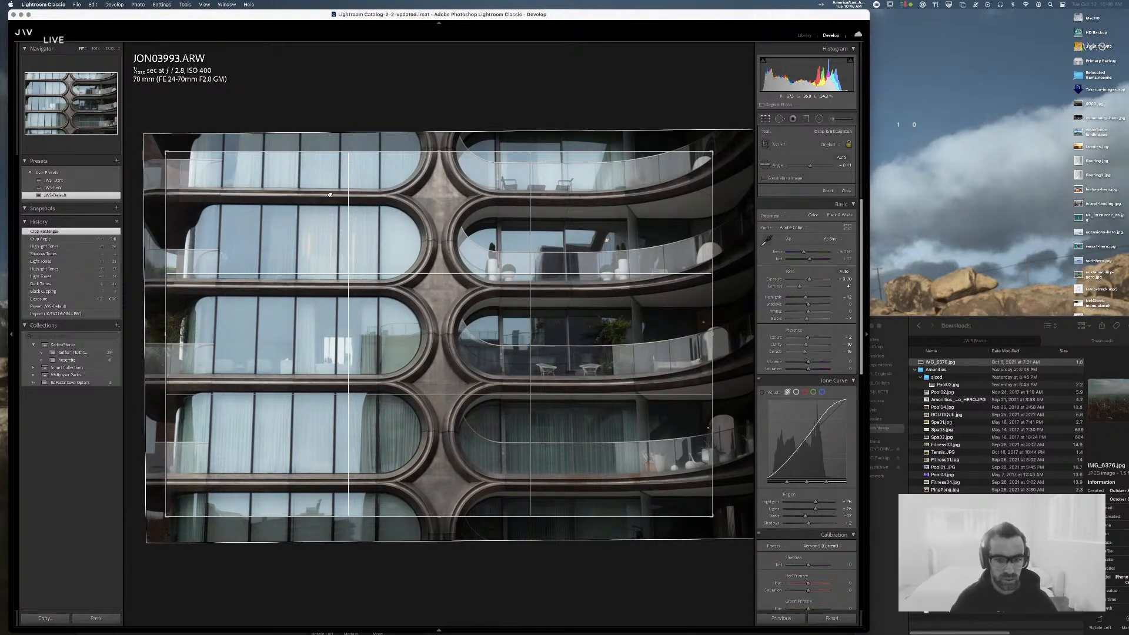
{"action": "left_click_drag", "start_coordinate": [330, 194], "coordinate": [329, 195]}
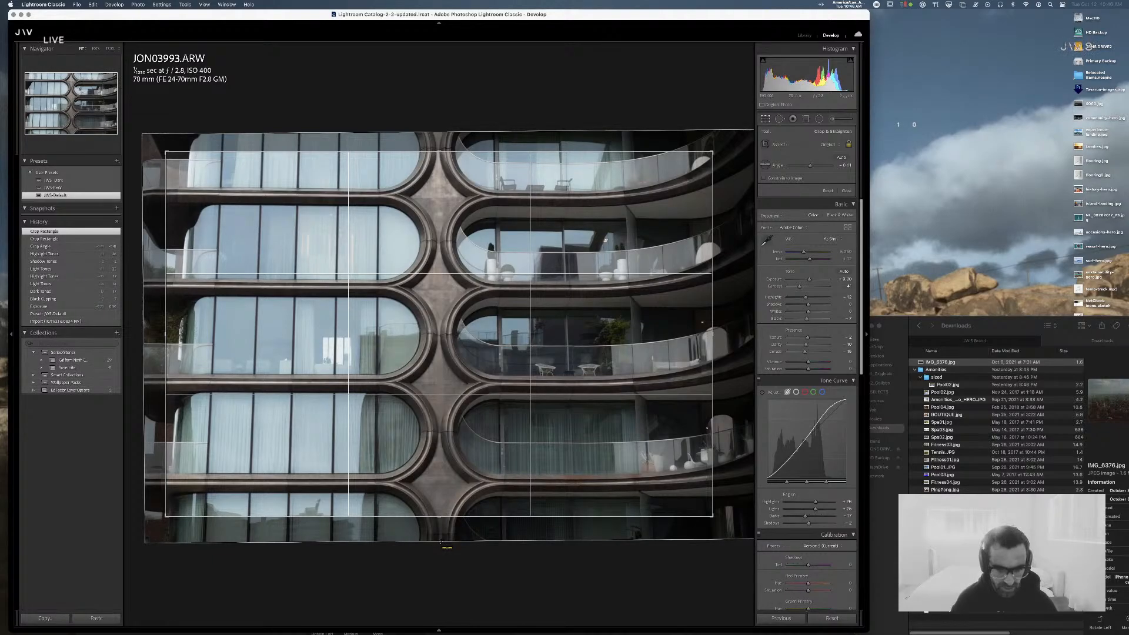
{"action": "left_click_drag", "start_coordinate": [438, 513], "coordinate": [437, 130]}
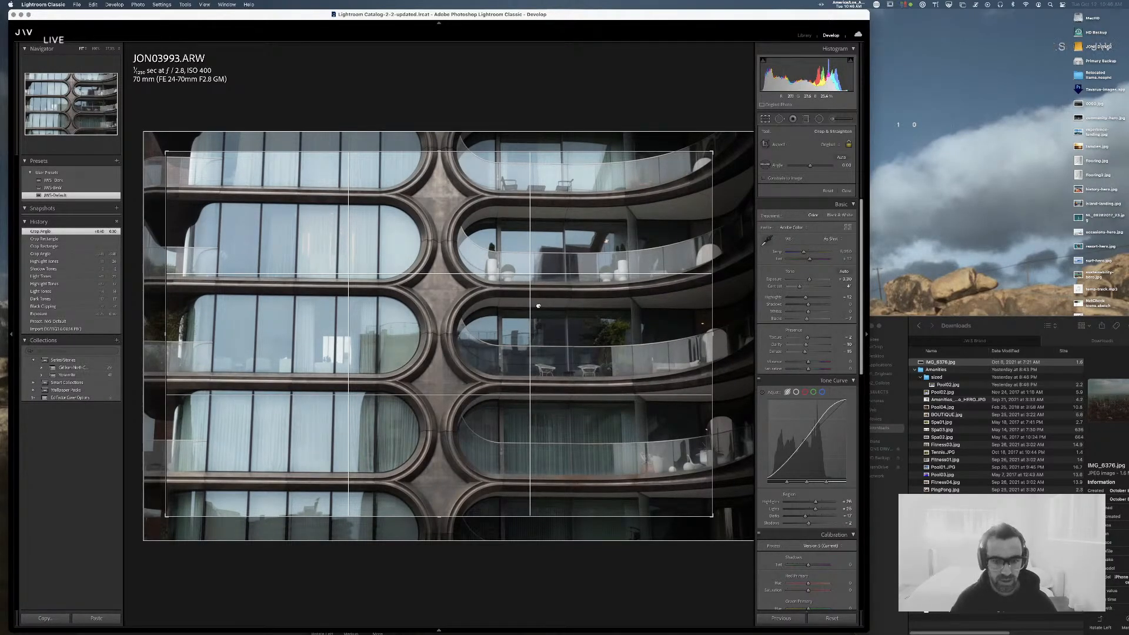
{"action": "left_click_drag", "start_coordinate": [538, 305], "coordinate": [537, 306]}
{"action": "key", "text": "Return"}
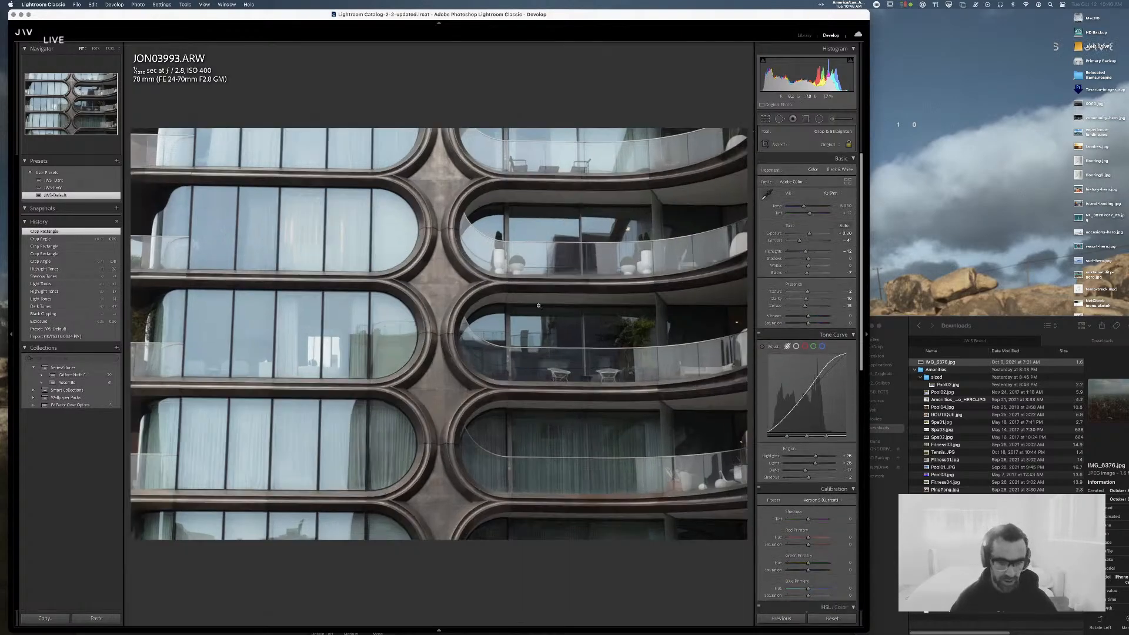
- Correct the facade's perspective with Guided Upright, using one vertical guide on the window mullions and one on the dark balcony-side wall edge
{"action": "scroll", "coordinate": [805, 604], "scroll_direction": "down", "scroll_amount": 10}
{"action": "scroll", "coordinate": [805, 604], "scroll_direction": "down", "scroll_amount": 5}
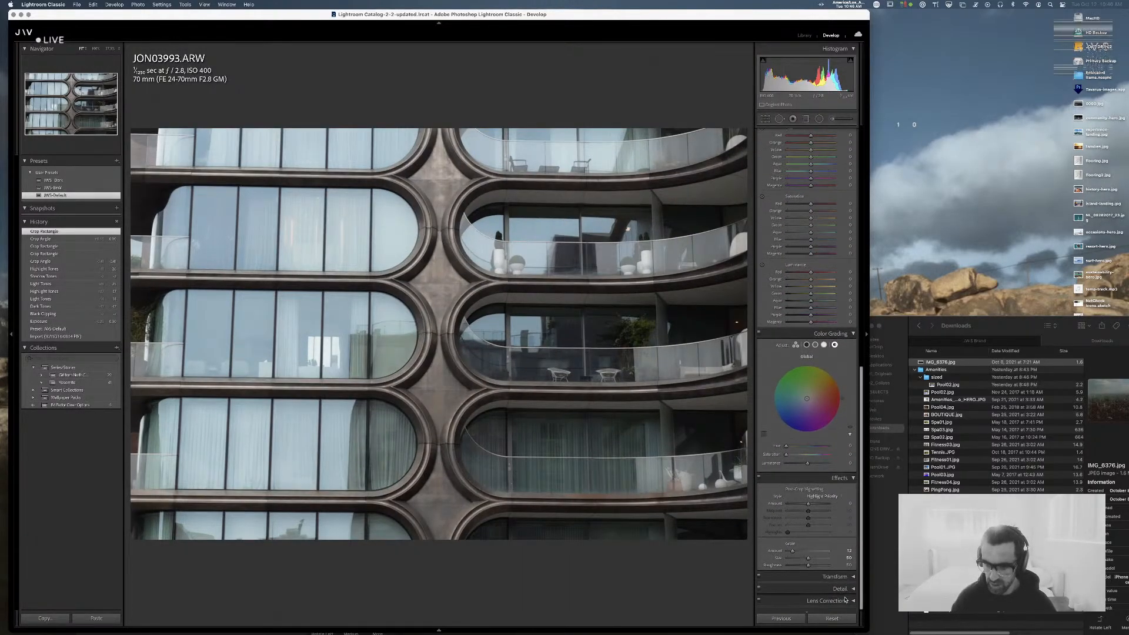
{"action": "left_click", "coordinate": [848, 579]}
{"action": "left_click", "coordinate": [835, 494]}
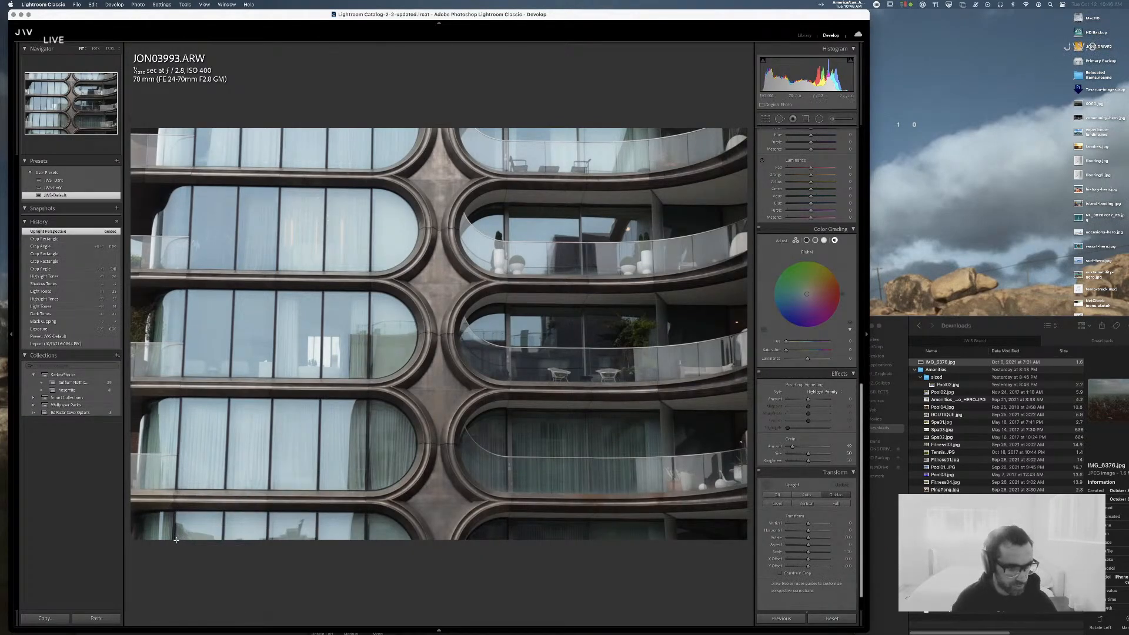
{"action": "left_click_drag", "start_coordinate": [174, 538], "coordinate": [196, 127]}
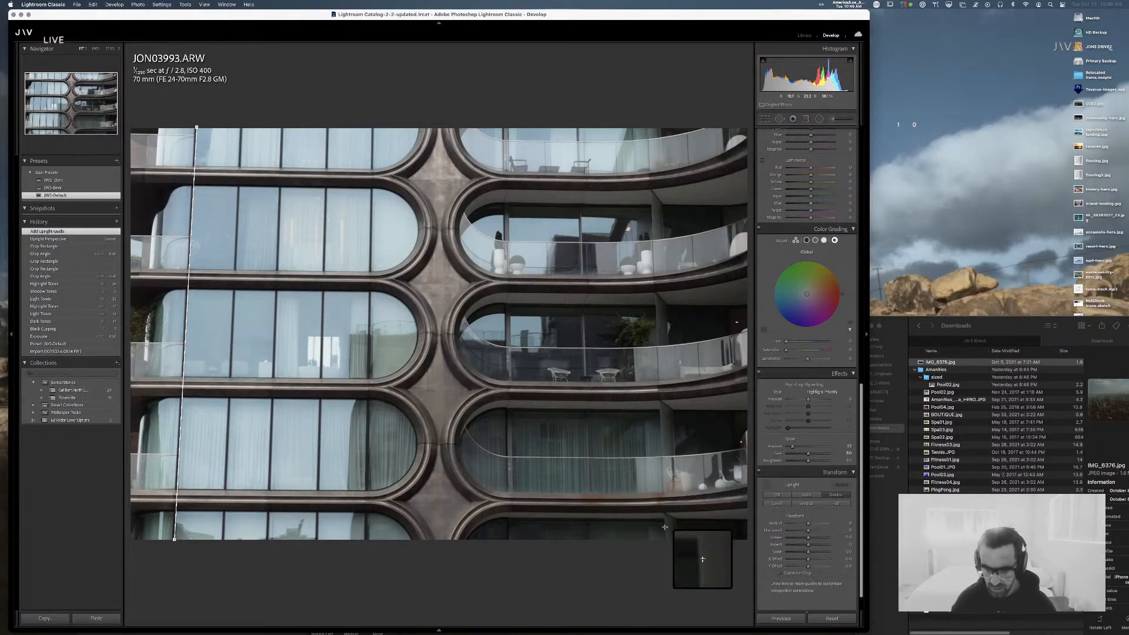
{"action": "left_click_drag", "start_coordinate": [666, 538], "coordinate": [648, 127]}
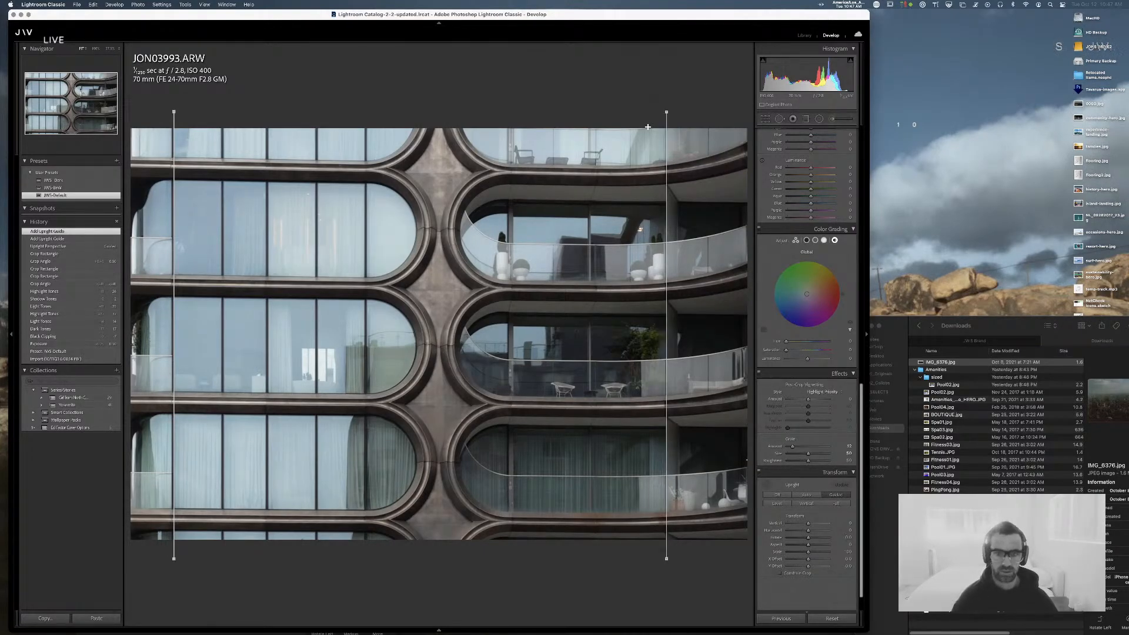
{"action": "key", "text": "Return"}
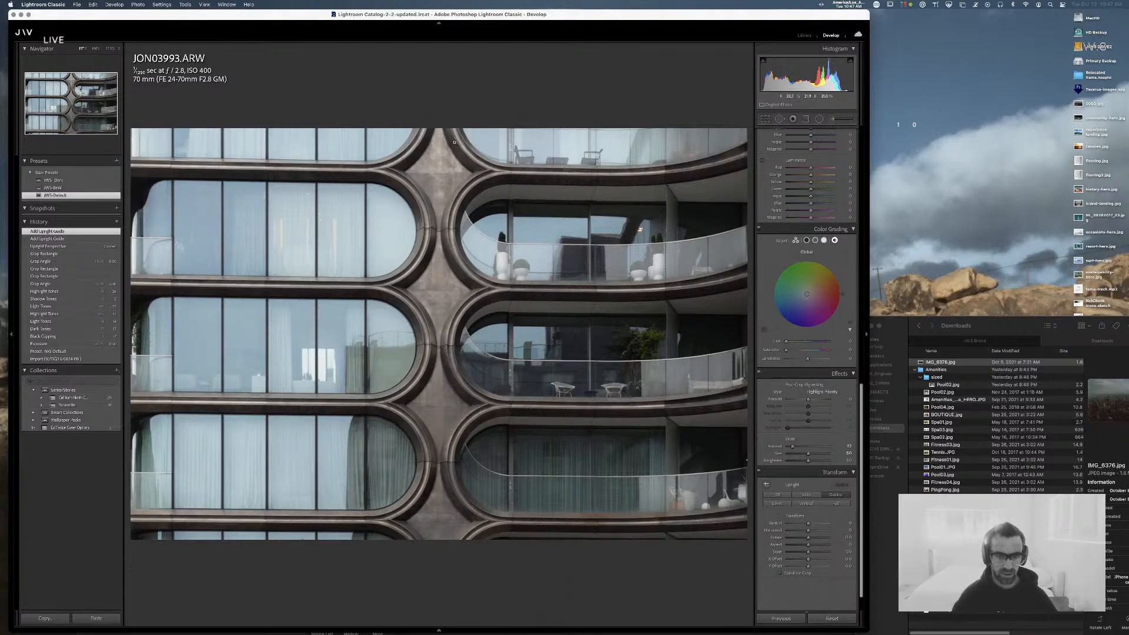
- Restraighten the crop along the central column, enlarge it to take in more of the facade, and reposition the photo inside it
{"action": "key", "text": "r"}
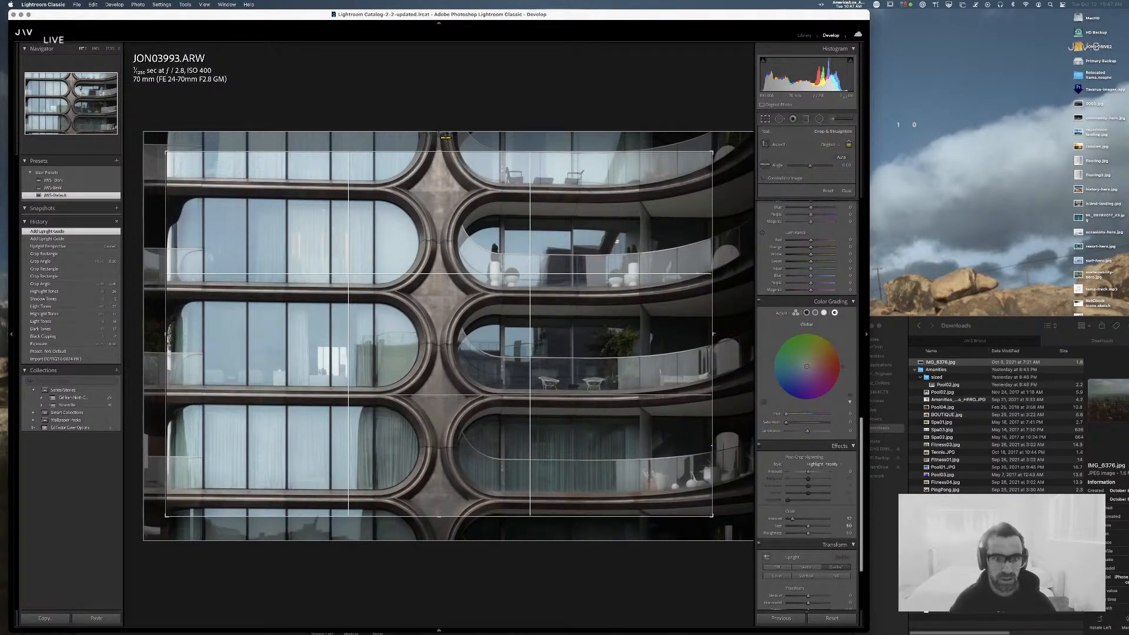
{"action": "left_click_drag", "start_coordinate": [442, 134], "coordinate": [440, 543]}
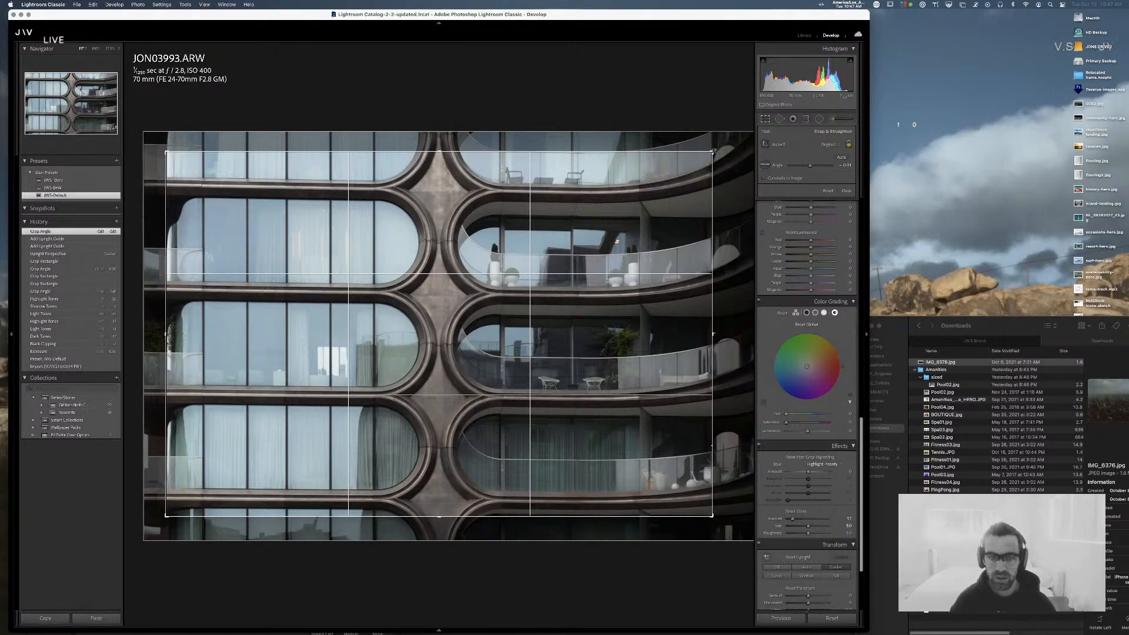
{"action": "left_click_drag", "start_coordinate": [713, 151], "coordinate": [731, 135]}
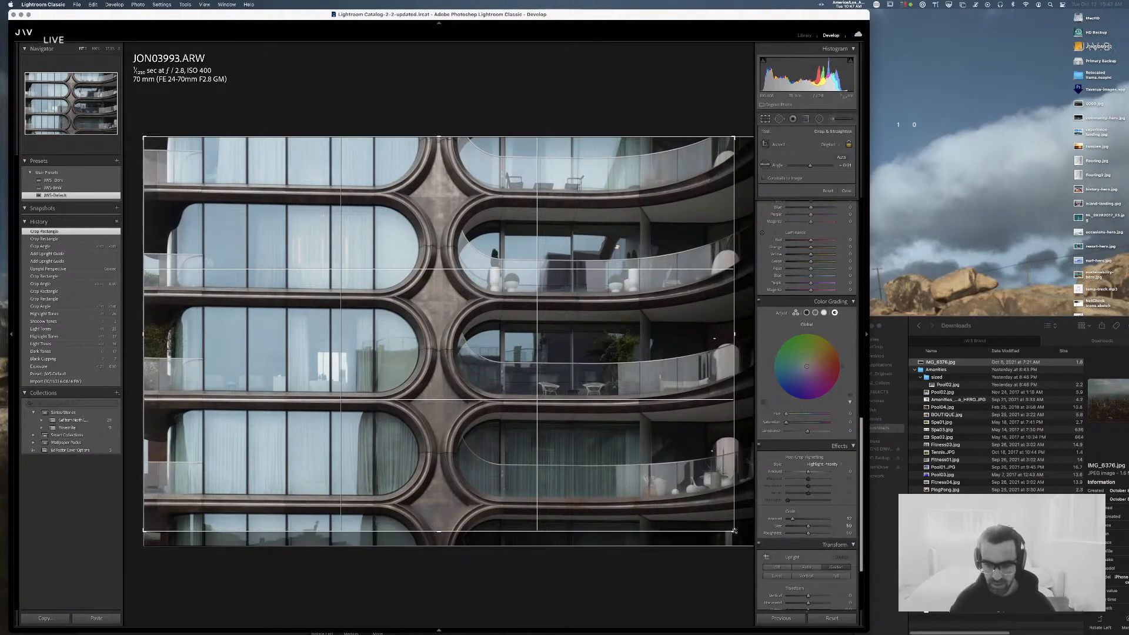
{"action": "left_click_drag", "start_coordinate": [765, 554], "coordinate": [768, 556]}
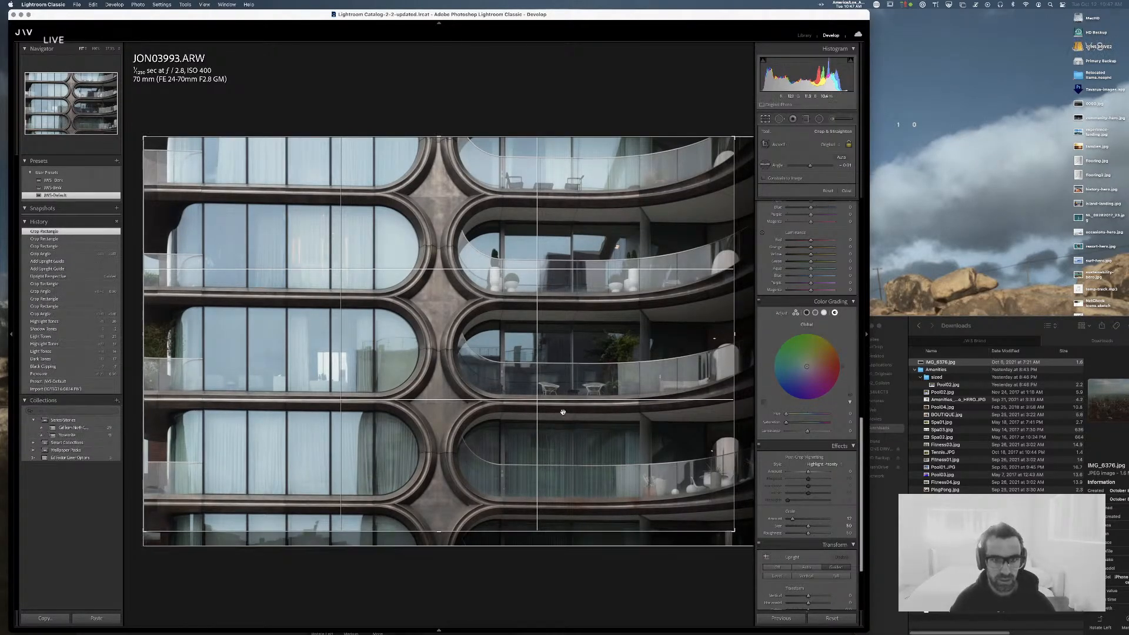
{"action": "left_click_drag", "start_coordinate": [562, 412], "coordinate": [558, 397]}
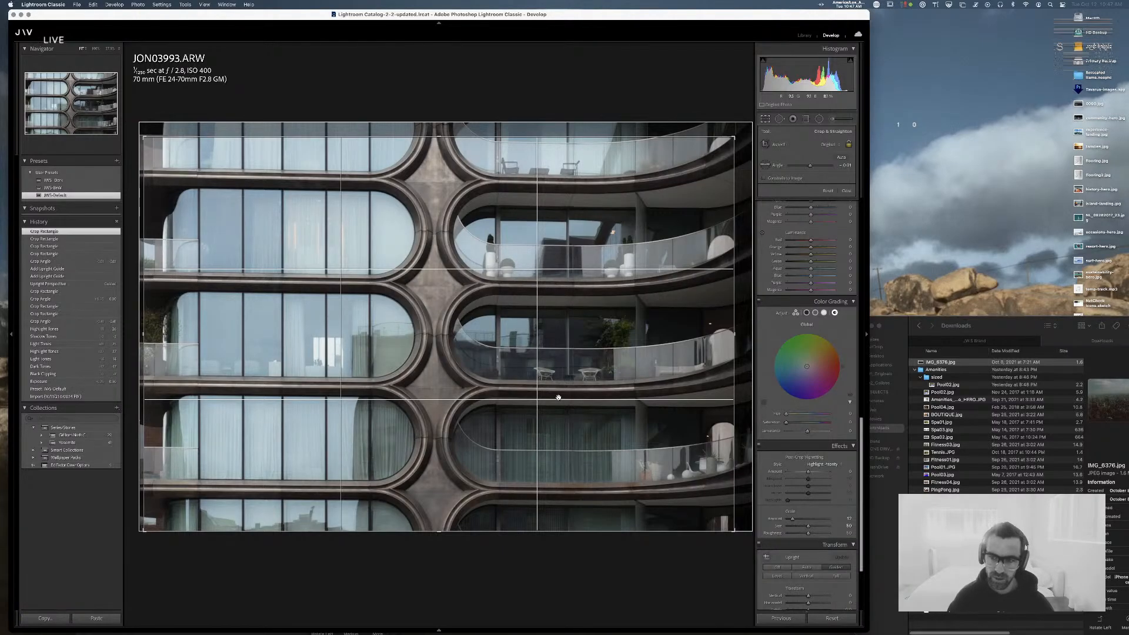
{"action": "key", "text": "Return"}
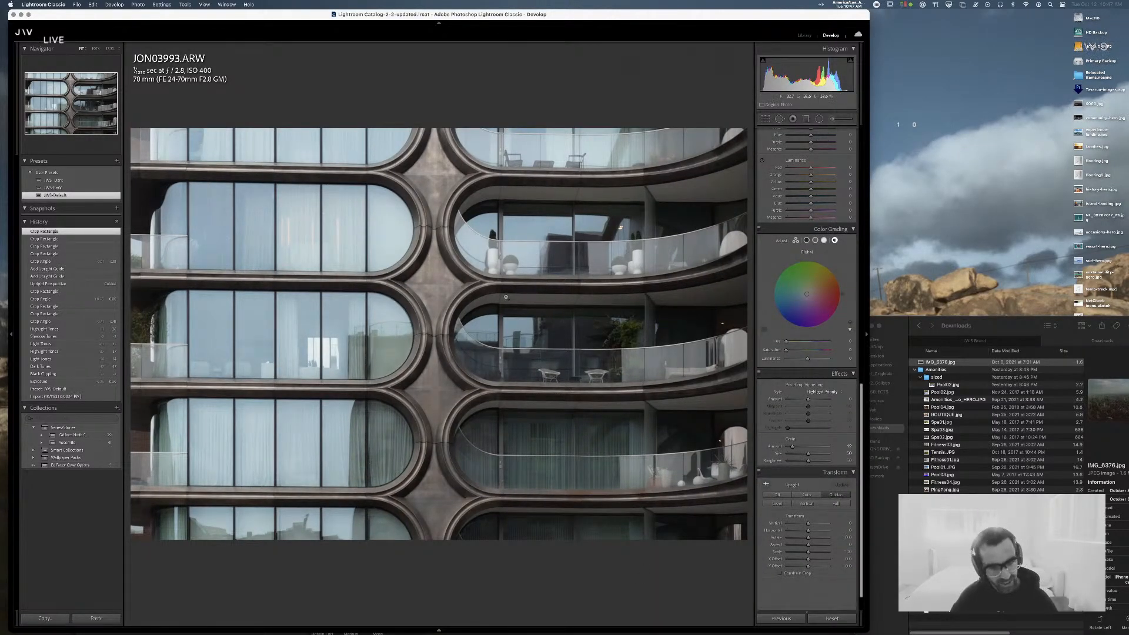
- Increase contrast on the parametric tone curve by lowering darks, raising lights and pulling highlights below zero
{"action": "scroll", "coordinate": [801, 376], "scroll_direction": "up", "scroll_amount": 10}
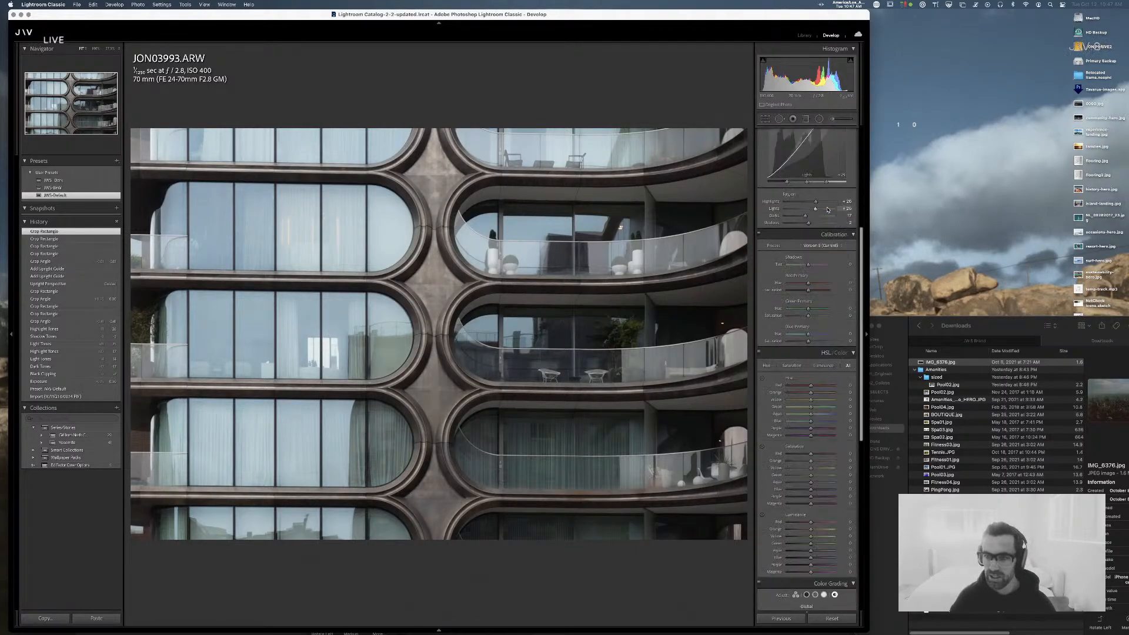
{"action": "mouse_move", "coordinate": [801, 376]}
{"action": "left_mouse_down"}
{"action": "mouse_move", "coordinate": [797, 386]}
{"action": "mouse_move", "coordinate": [829, 341]}
{"action": "mouse_move", "coordinate": [808, 362]}
{"action": "left_mouse_up"}
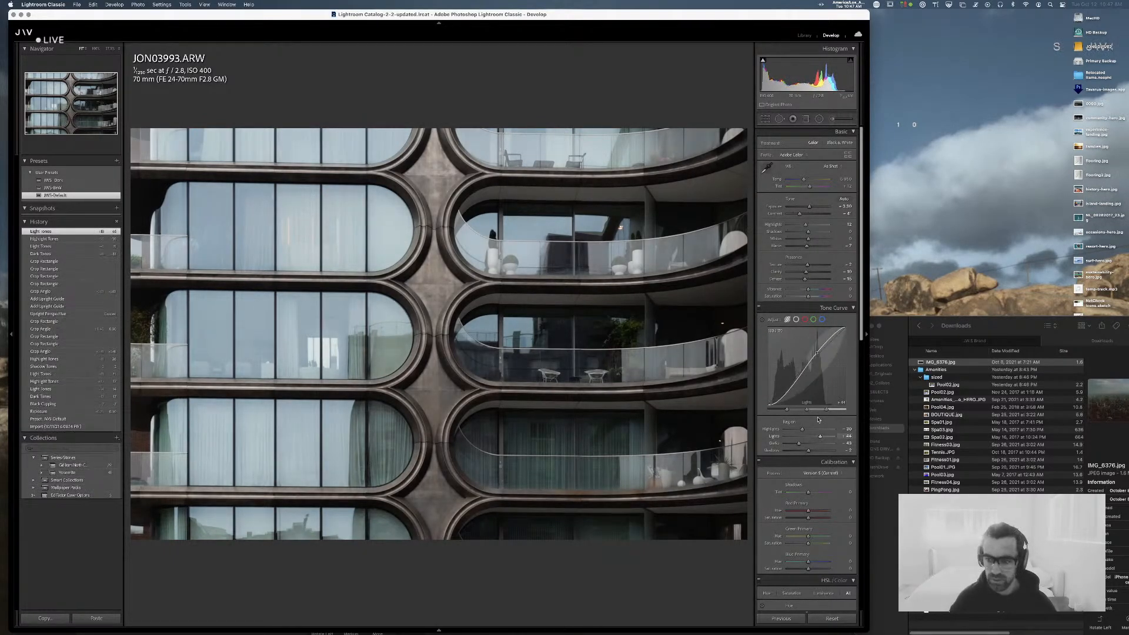
{"action": "left_click_drag", "start_coordinate": [802, 428], "coordinate": [803, 431]}
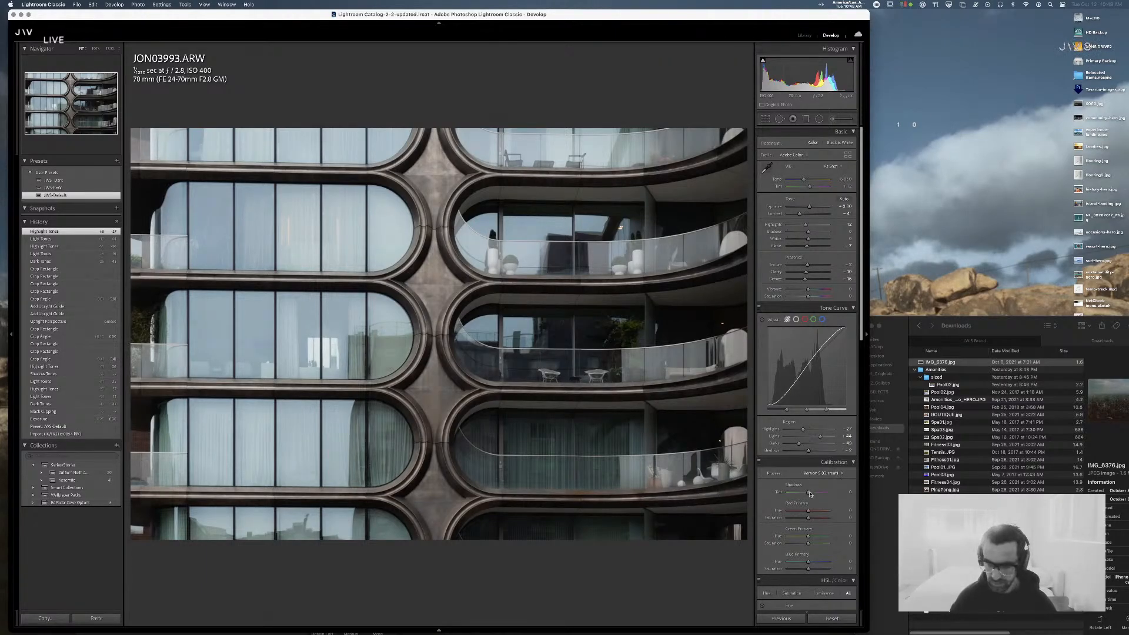
- Calibrate the facade colors: nudge the shadow tint toward magenta, raise the red primary hue, and lower the green and blue primary hues
{"action": "left_click_drag", "start_coordinate": [809, 493], "coordinate": [816, 510]}
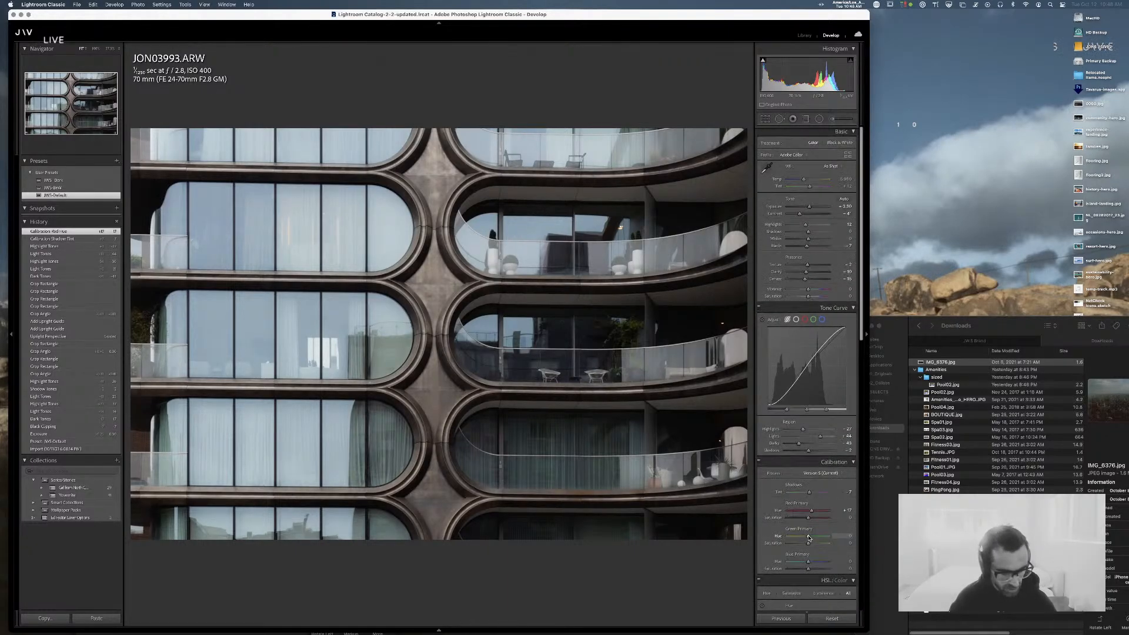
{"action": "mouse_move", "coordinate": [820, 538]}
{"action": "left_mouse_down"}
{"action": "mouse_move", "coordinate": [791, 538]}
{"action": "mouse_move", "coordinate": [822, 538]}
{"action": "mouse_move", "coordinate": [807, 539]}
{"action": "left_mouse_up"}
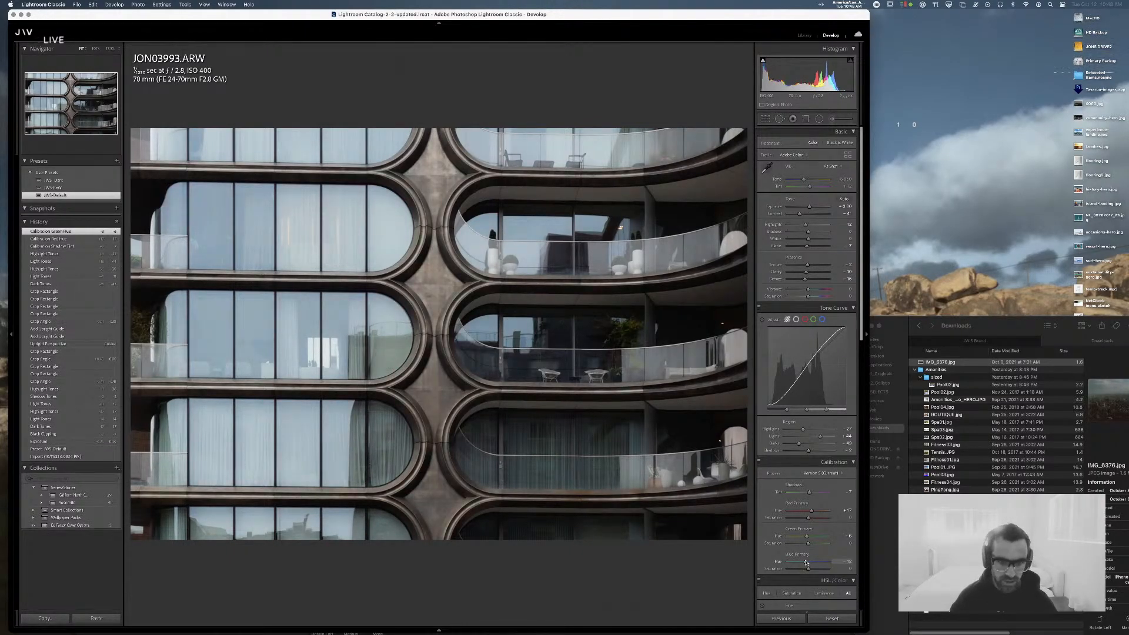
{"action": "left_click_drag", "start_coordinate": [806, 563], "coordinate": [803, 564]}
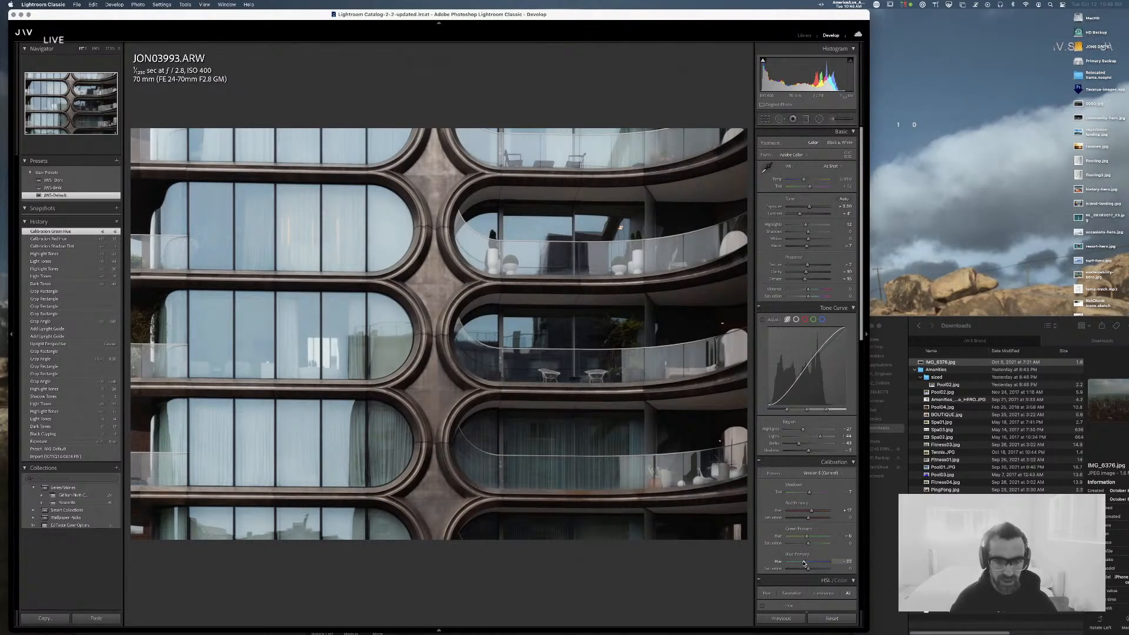
{"action": "left_click_drag", "start_coordinate": [804, 564], "coordinate": [803, 563]}
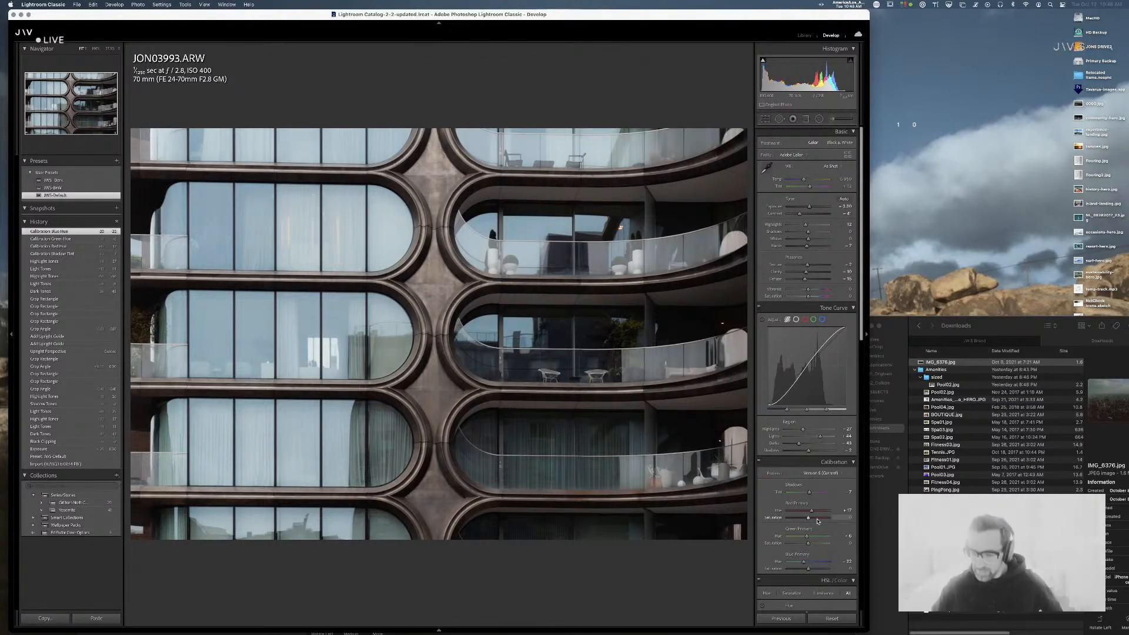
- Switch to the Finder Downloads window, hide it, and return to the facade photo in Lightroom Classic
{"action": "left_click", "coordinate": [979, 325]}
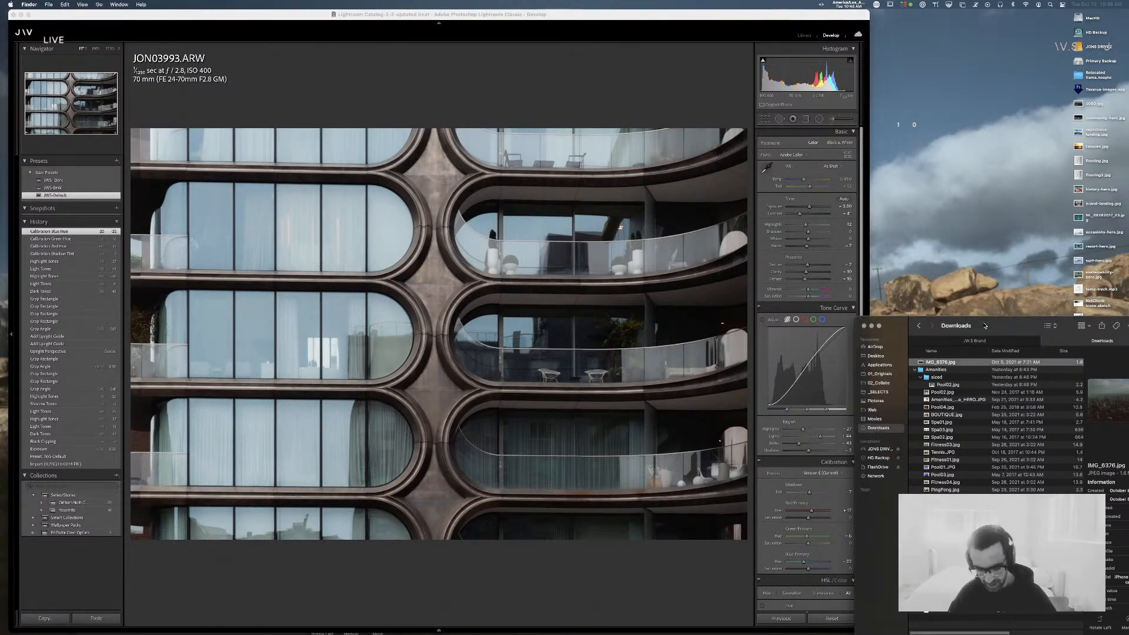
{"action": "key", "text": "super+h"}
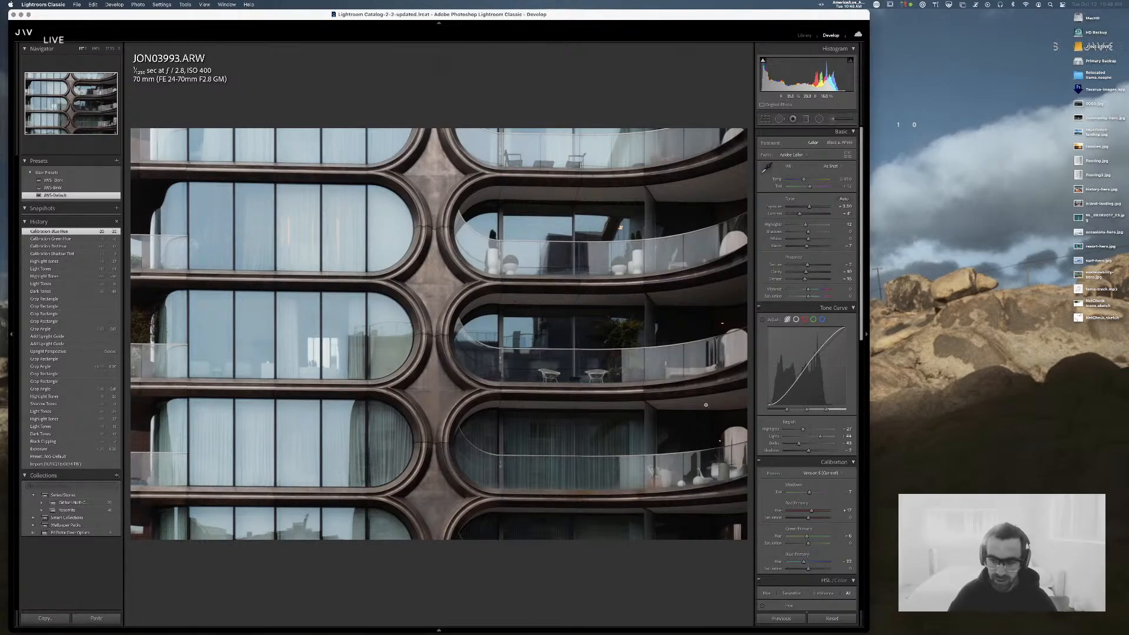
{"action": "scroll", "coordinate": [816, 500], "scroll_direction": "down", "scroll_amount": 3}
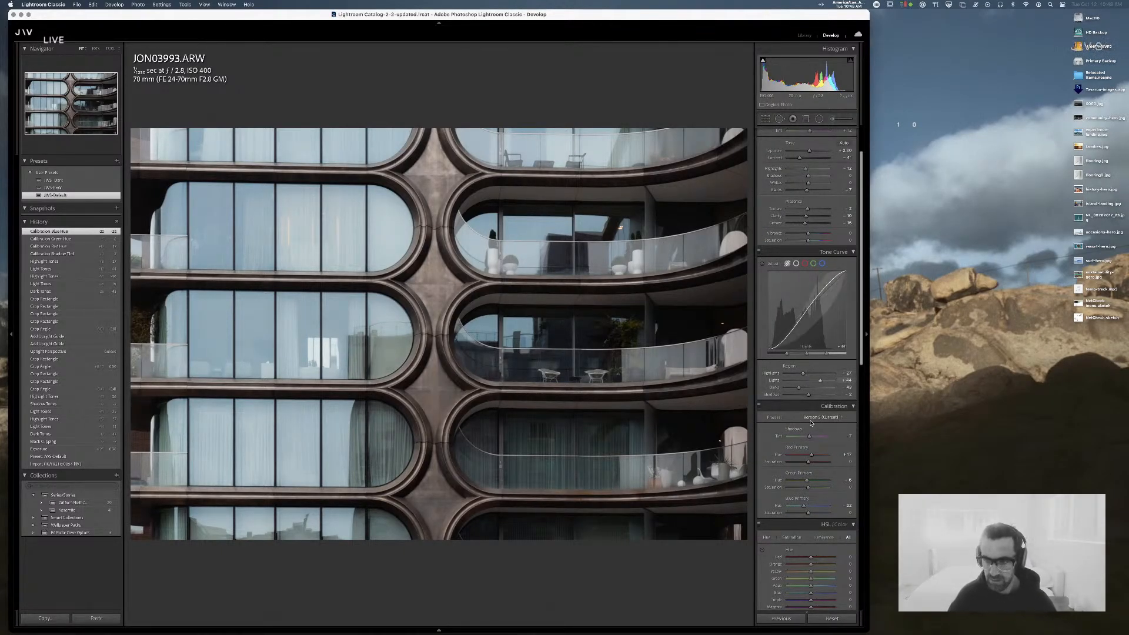
{"action": "scroll", "coordinate": [791, 303], "scroll_direction": "up", "scroll_amount": 3}
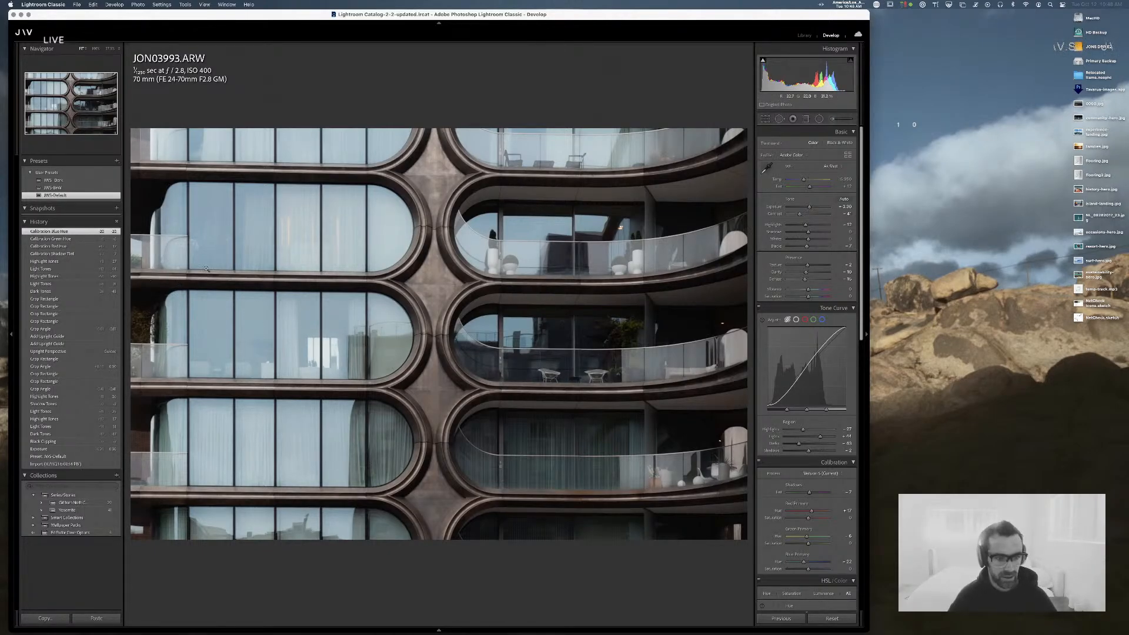
- Straighten the photo along the horizontal floor slab beside the central column, recenter it, and shrink the crop slightly
{"action": "left_click", "coordinate": [766, 119]}
{"action": "left_click", "coordinate": [764, 164]}
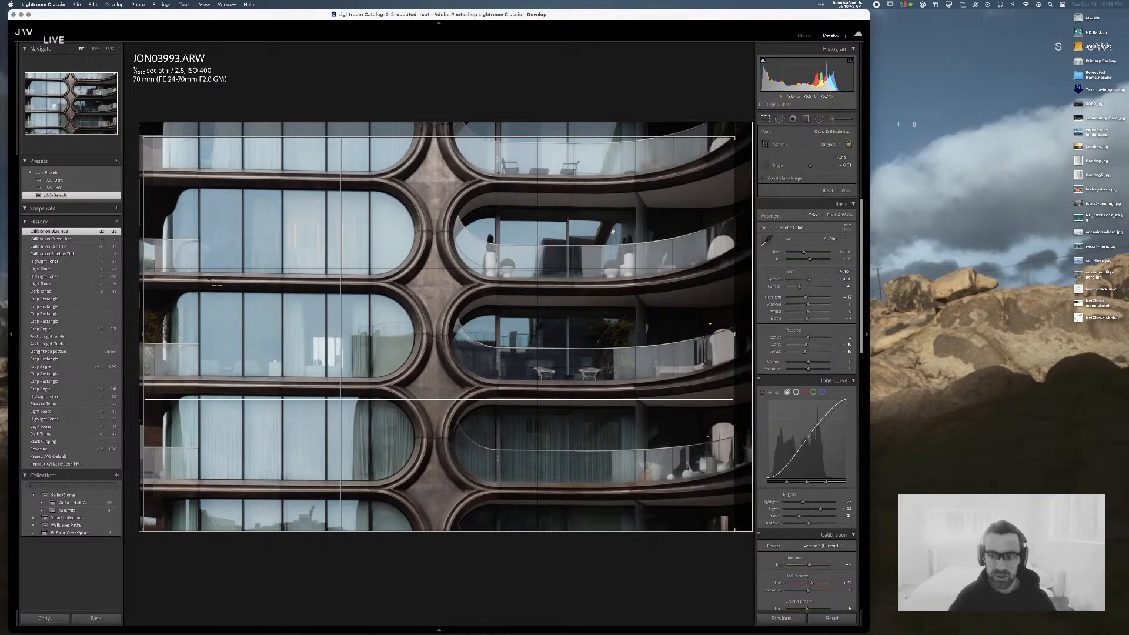
{"action": "left_click_drag", "start_coordinate": [144, 277], "coordinate": [451, 282]}
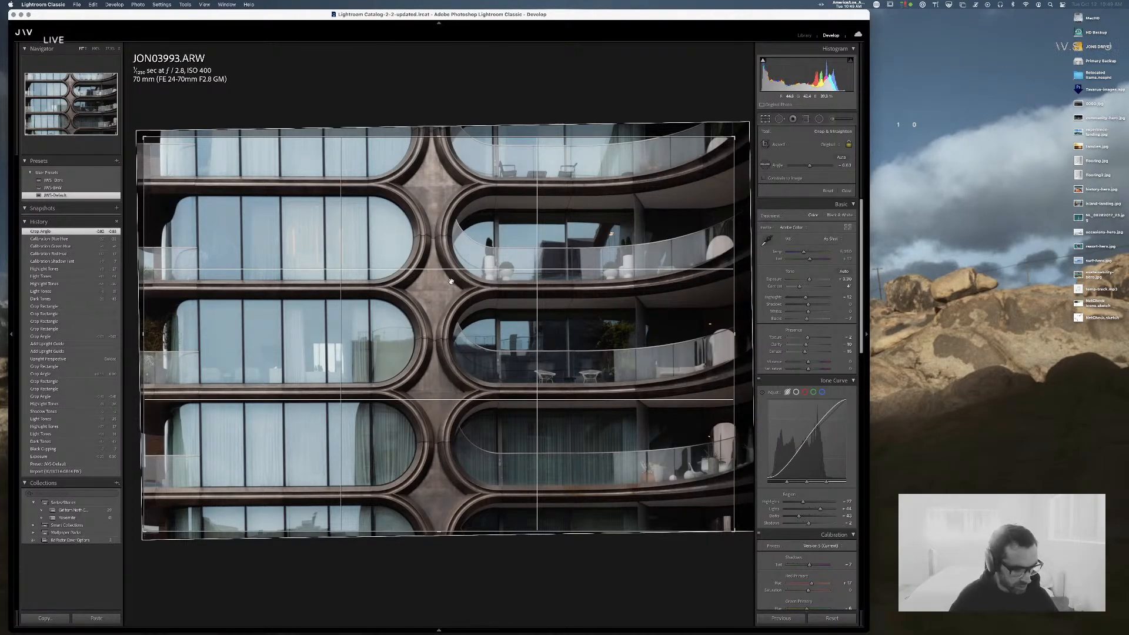
{"action": "left_click_drag", "start_coordinate": [433, 274], "coordinate": [435, 273]}
{"action": "left_click_drag", "start_coordinate": [733, 137], "coordinate": [728, 141]}
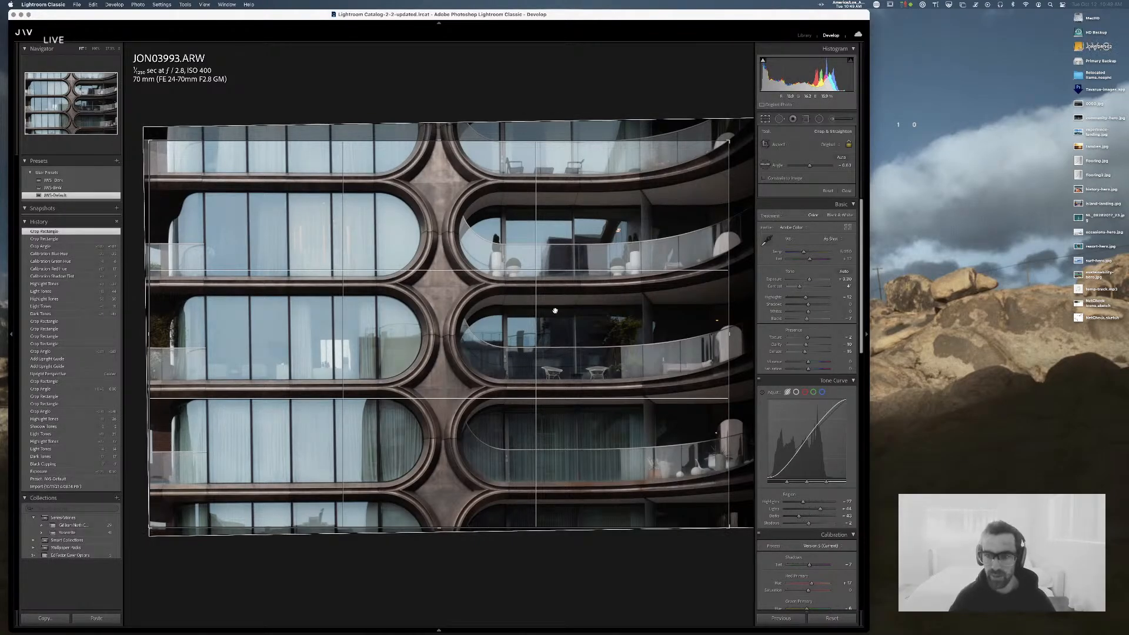
{"action": "key", "text": "Return"}
- Apply the Auto Upright perspective correction to the facade photo
{"action": "scroll", "coordinate": [823, 446], "scroll_direction": "down", "scroll_amount": 10}
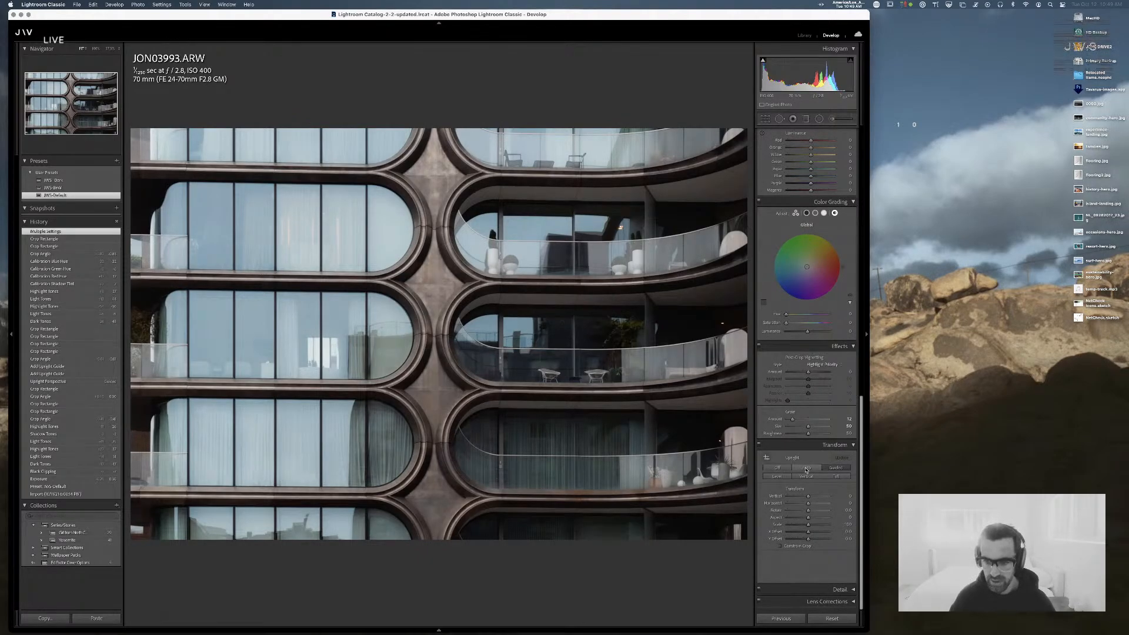
{"action": "left_click", "coordinate": [806, 468]}
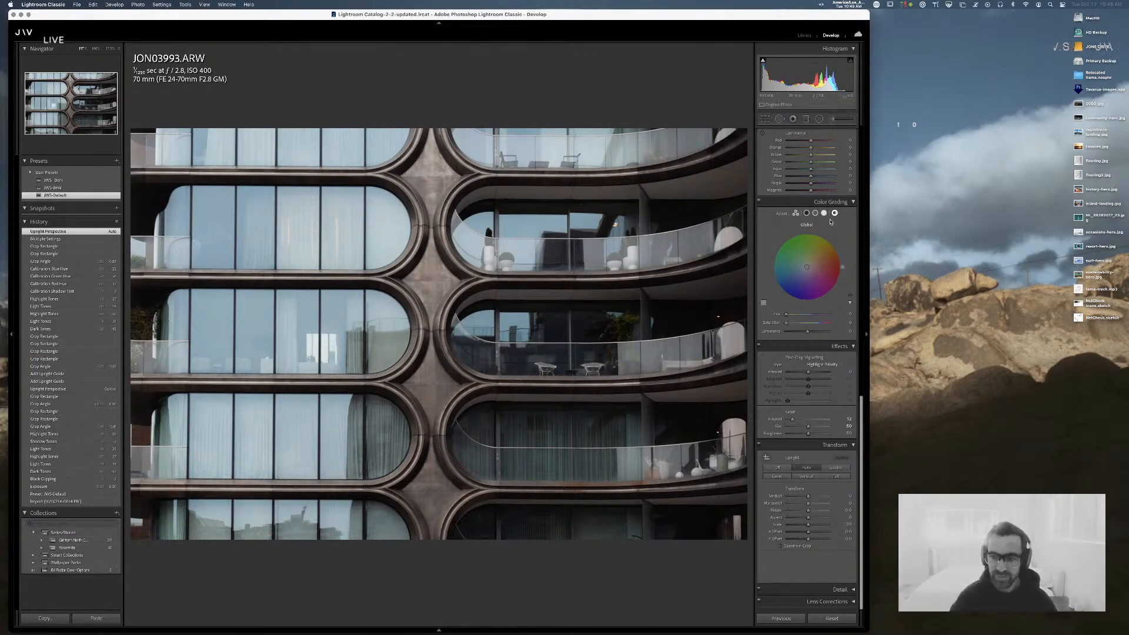
{"action": "scroll", "coordinate": [814, 242], "scroll_direction": "up", "scroll_amount": 10}
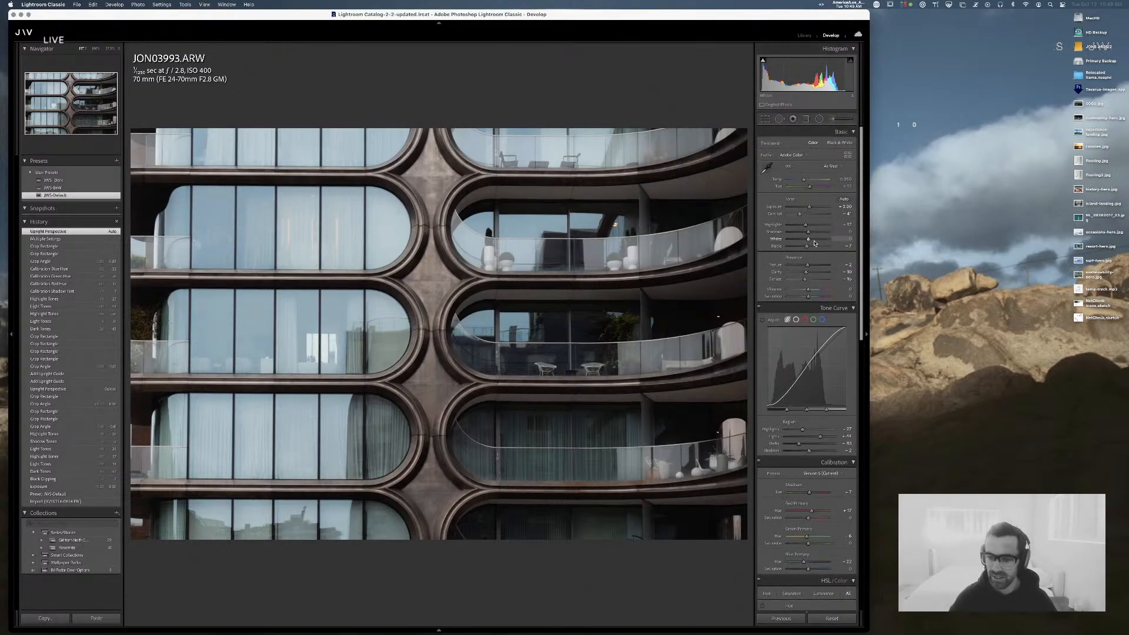
- Show the three-way color grading wheels and test green, orange, and red midtone tints, ending on a soft red
{"action": "scroll", "coordinate": [830, 312], "scroll_direction": "down", "scroll_amount": 10}
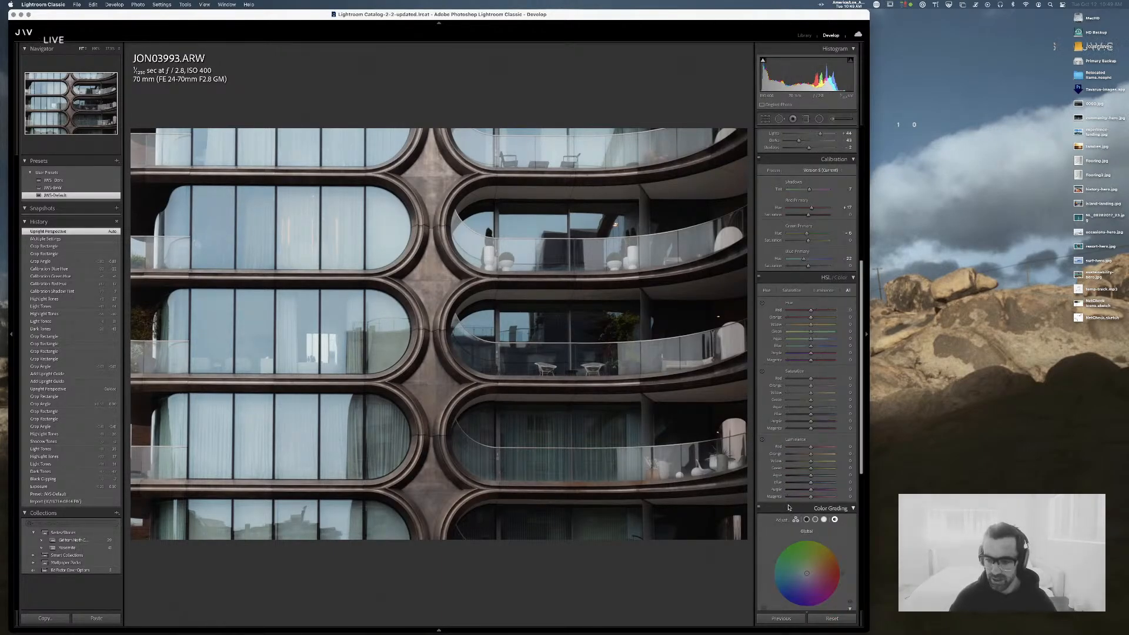
{"action": "scroll", "coordinate": [792, 504], "scroll_direction": "down", "scroll_amount": 2}
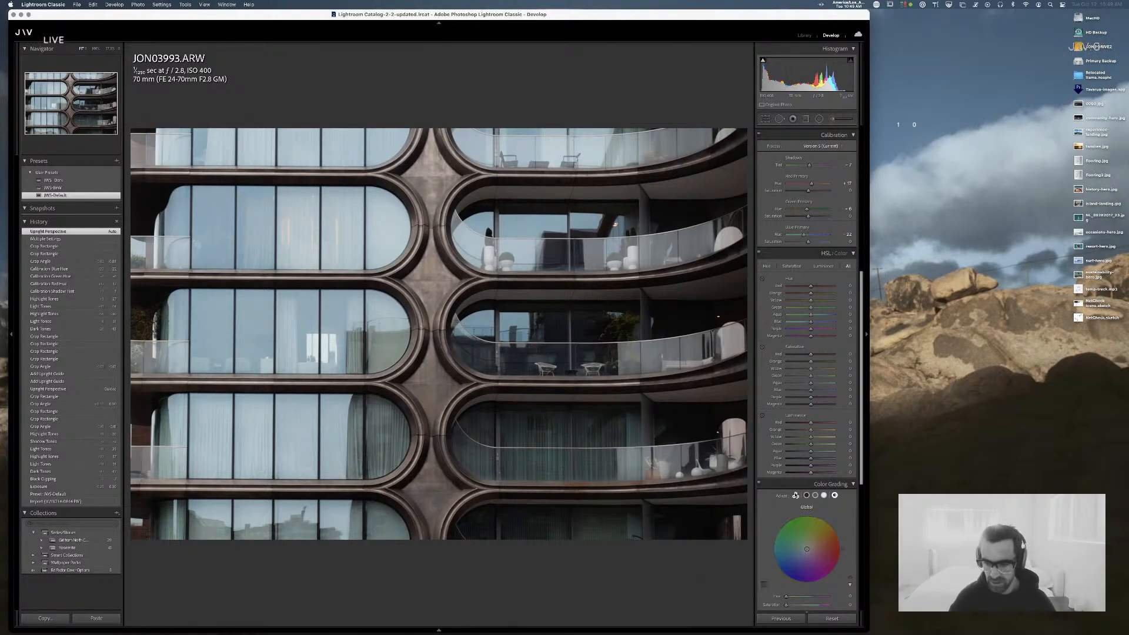
{"action": "left_click", "coordinate": [795, 495]}
{"action": "scroll", "coordinate": [809, 524], "scroll_direction": "down", "scroll_amount": 1}
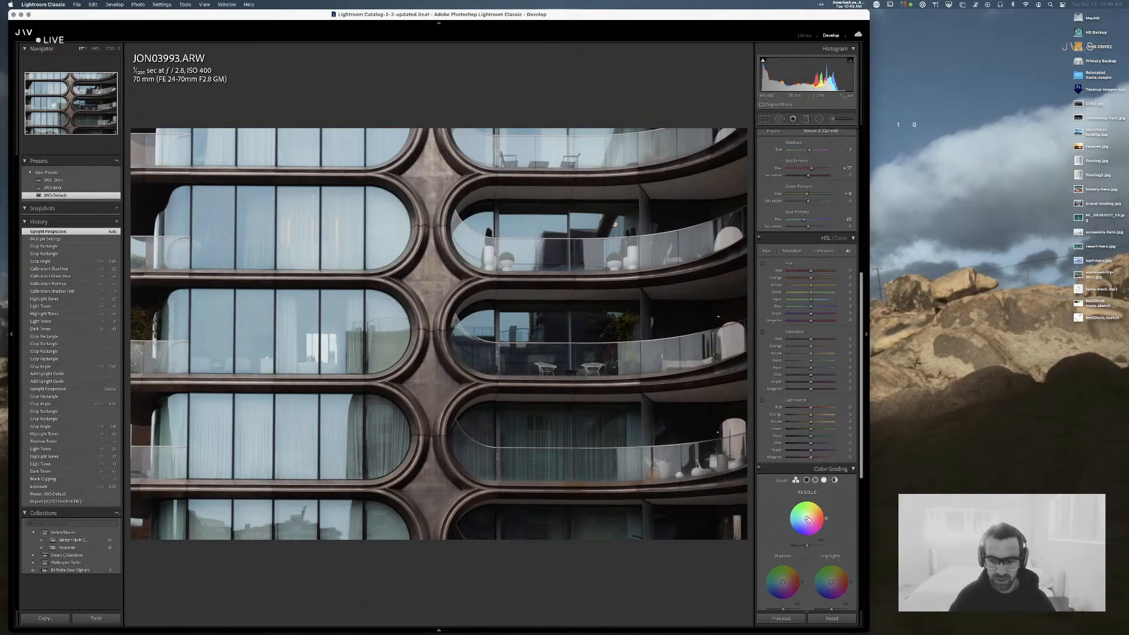
{"action": "left_click_drag", "start_coordinate": [806, 520], "coordinate": [804, 517]}
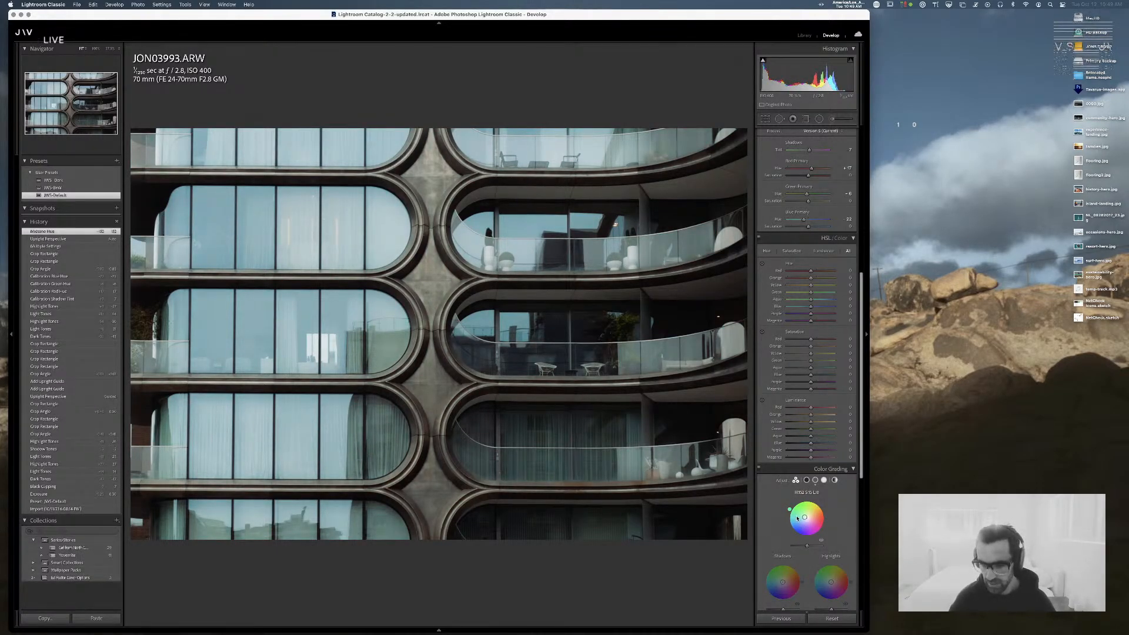
{"action": "left_click_drag", "start_coordinate": [790, 512], "coordinate": [826, 521]}
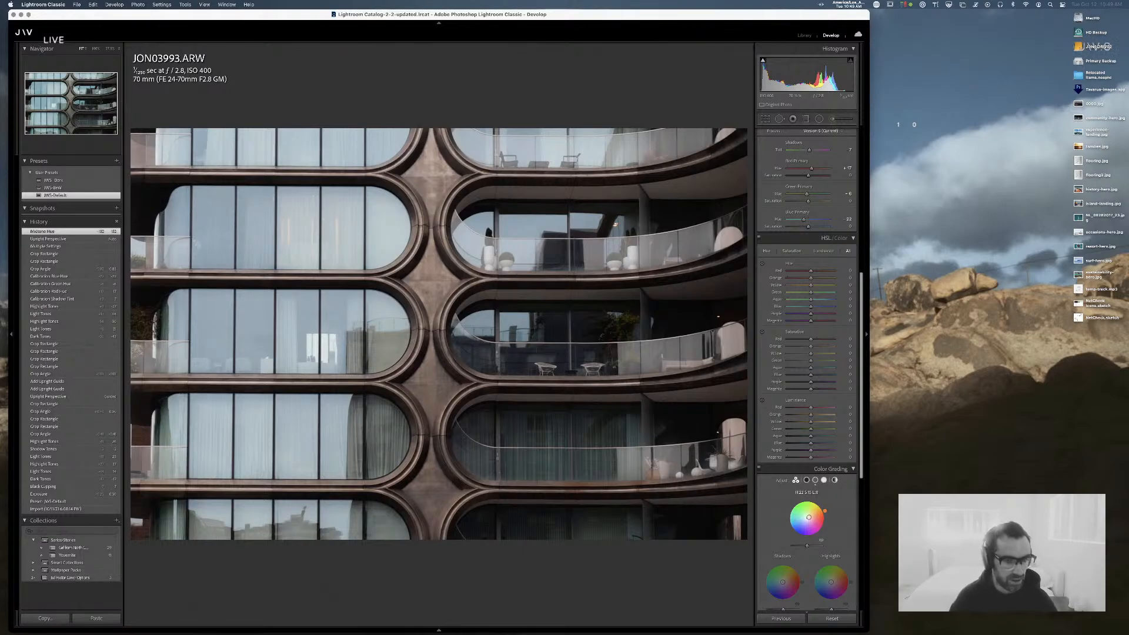
{"action": "left_click_drag", "start_coordinate": [825, 510], "coordinate": [820, 520]}
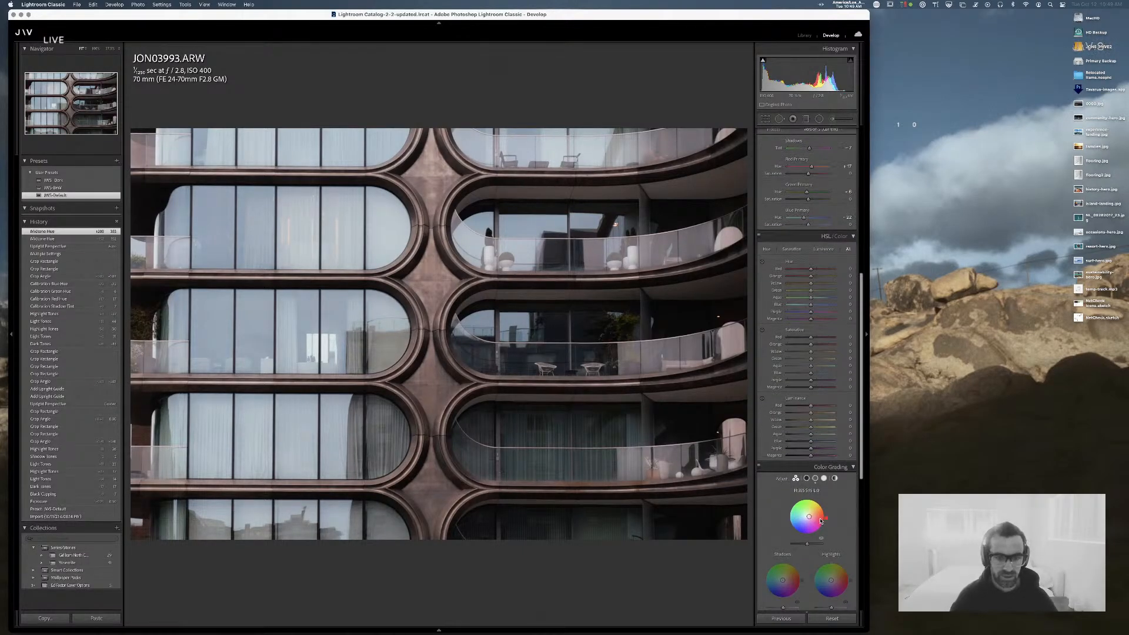
- Try warm and green shadow tints in Color Grading and settle the shadows on a subtle teal-blue
{"action": "left_click", "coordinate": [786, 576]}
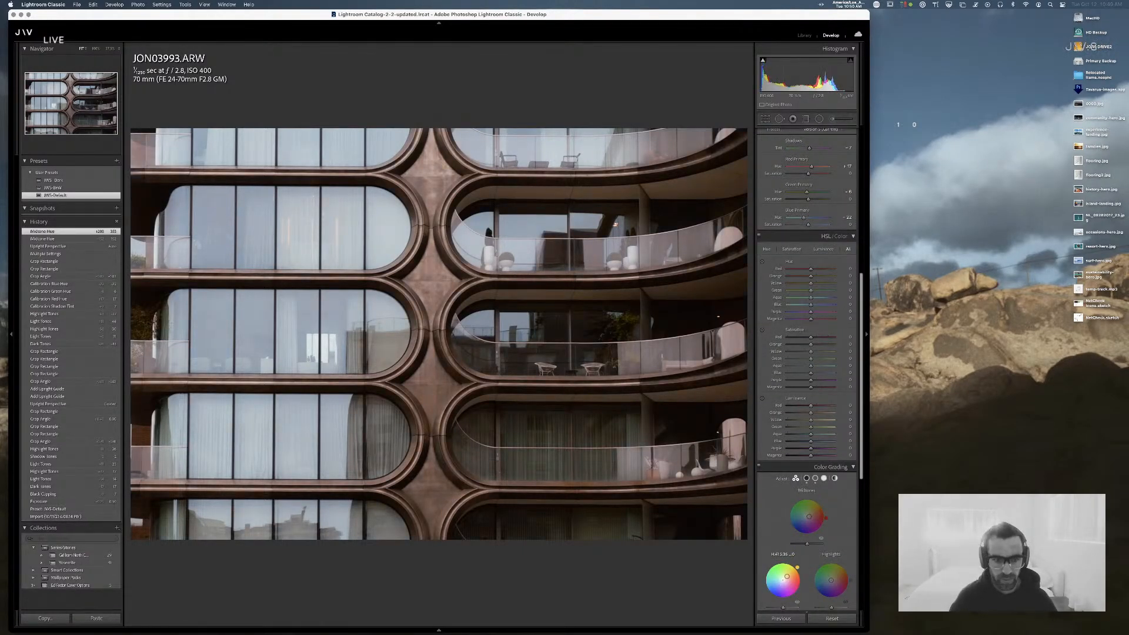
{"action": "left_click_drag", "start_coordinate": [786, 576], "coordinate": [776, 581]}
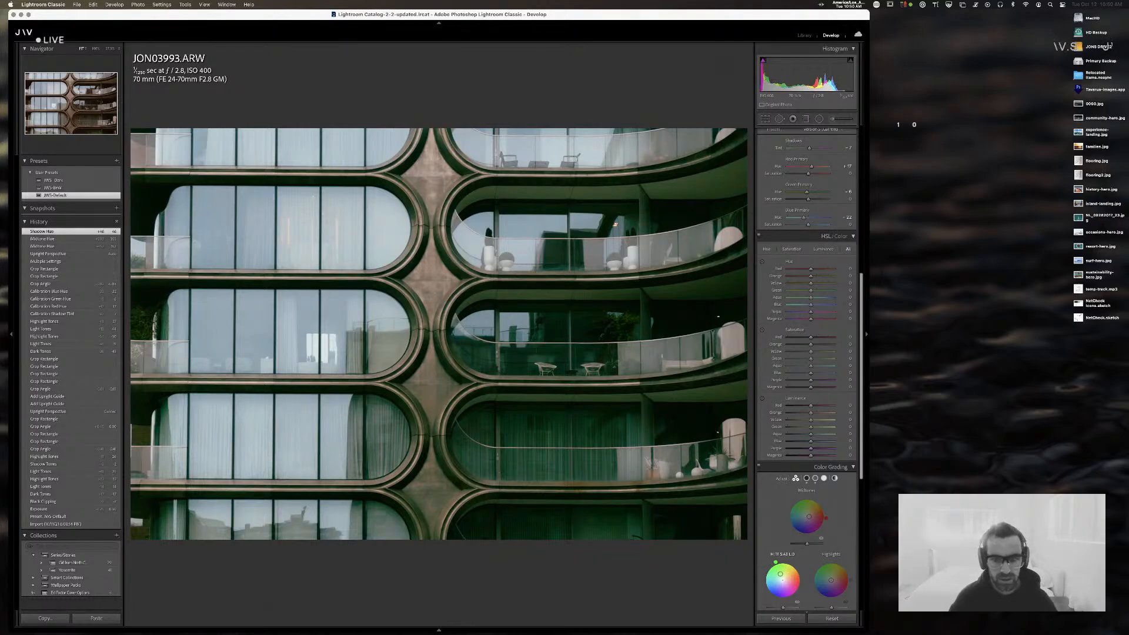
{"action": "mouse_move", "coordinate": [780, 573]}
{"action": "left_mouse_down"}
{"action": "mouse_move", "coordinate": [800, 574]}
{"action": "mouse_move", "coordinate": [777, 578]}
{"action": "mouse_move", "coordinate": [788, 585]}
{"action": "mouse_move", "coordinate": [788, 576]}
{"action": "mouse_move", "coordinate": [775, 582]}
{"action": "mouse_move", "coordinate": [778, 601]}
{"action": "mouse_move", "coordinate": [782, 582]}
{"action": "mouse_move", "coordinate": [764, 587]}
{"action": "left_mouse_up"}
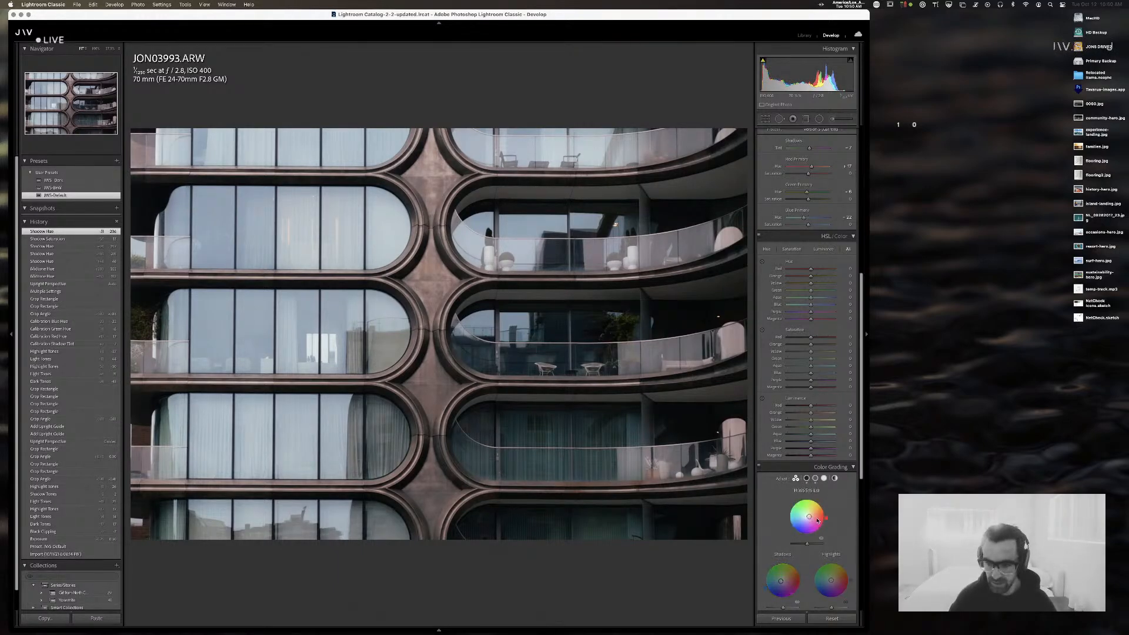
- Tint the facade's midtones and highlights toward blue in Color Grading after testing yellow-green tints
{"action": "left_click_drag", "start_coordinate": [824, 506], "coordinate": [815, 499]}
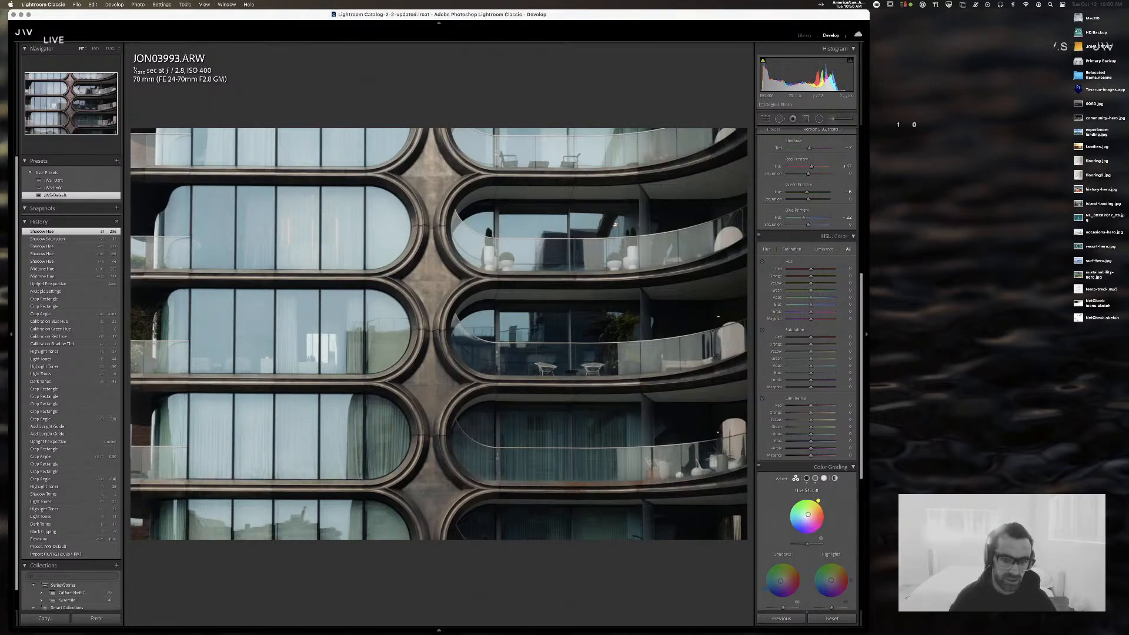
{"action": "left_click_drag", "start_coordinate": [794, 502], "coordinate": [797, 532]}
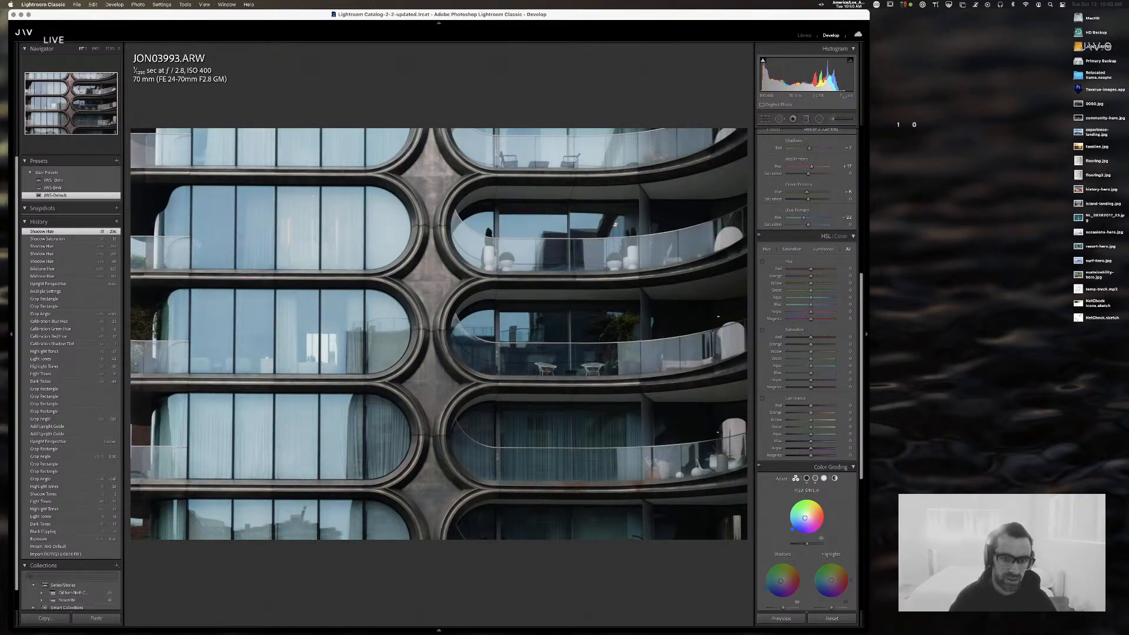
{"action": "left_click_drag", "start_coordinate": [792, 529], "coordinate": [792, 531]}
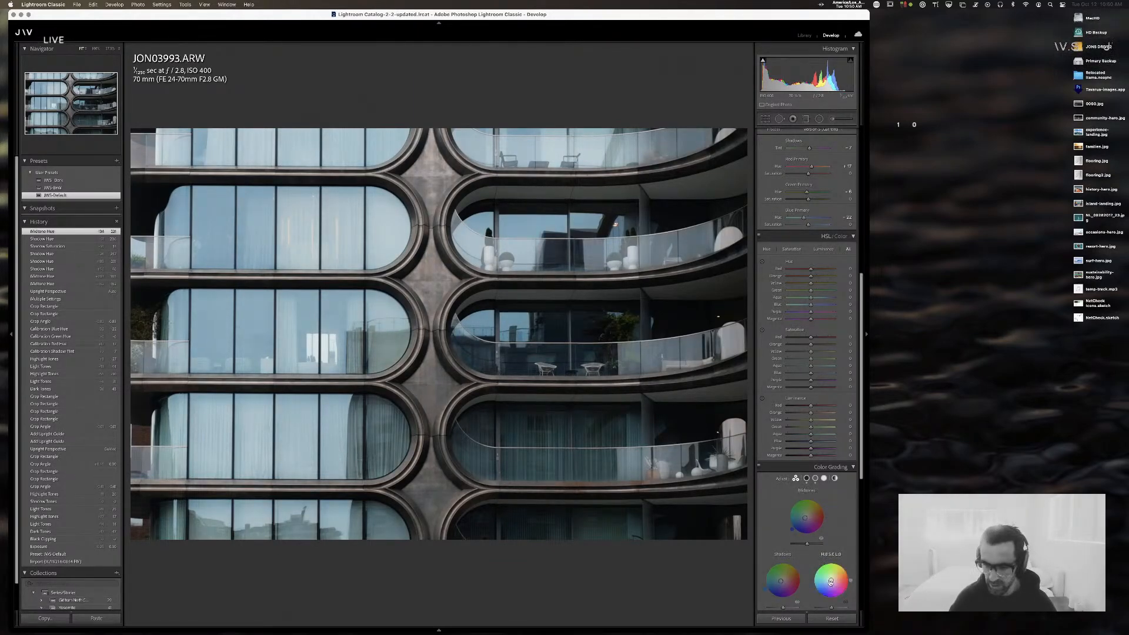
{"action": "mouse_move", "coordinate": [831, 580]}
{"action": "left_mouse_down"}
{"action": "mouse_move", "coordinate": [823, 564]}
{"action": "mouse_move", "coordinate": [835, 555]}
{"action": "mouse_move", "coordinate": [834, 573]}
{"action": "left_mouse_up"}
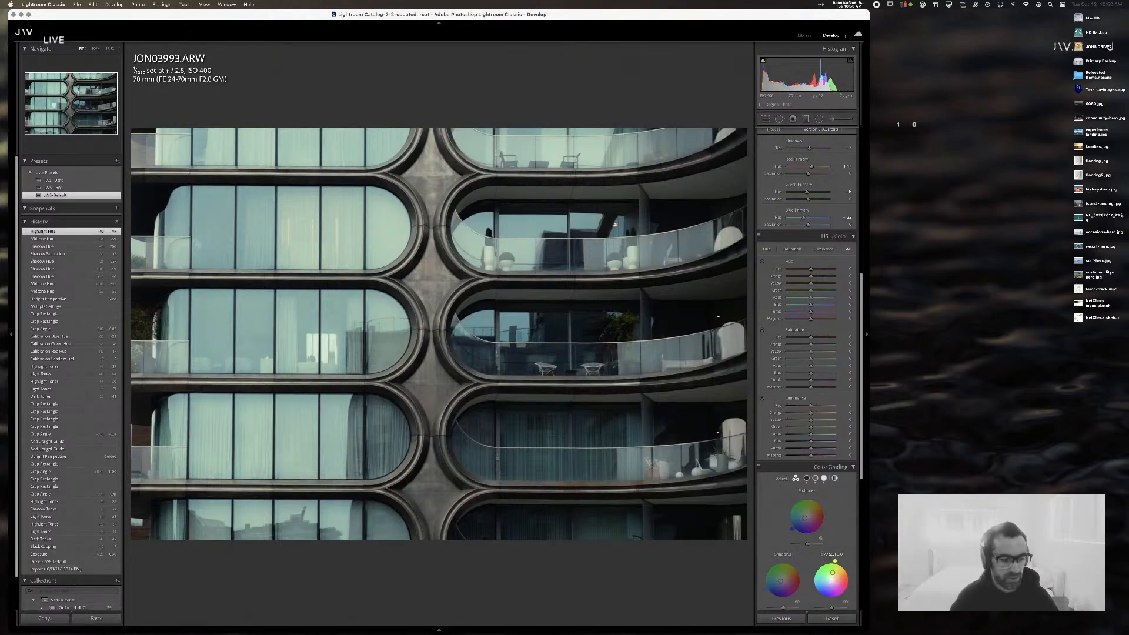
{"action": "left_click_drag", "start_coordinate": [833, 573], "coordinate": [833, 573]}
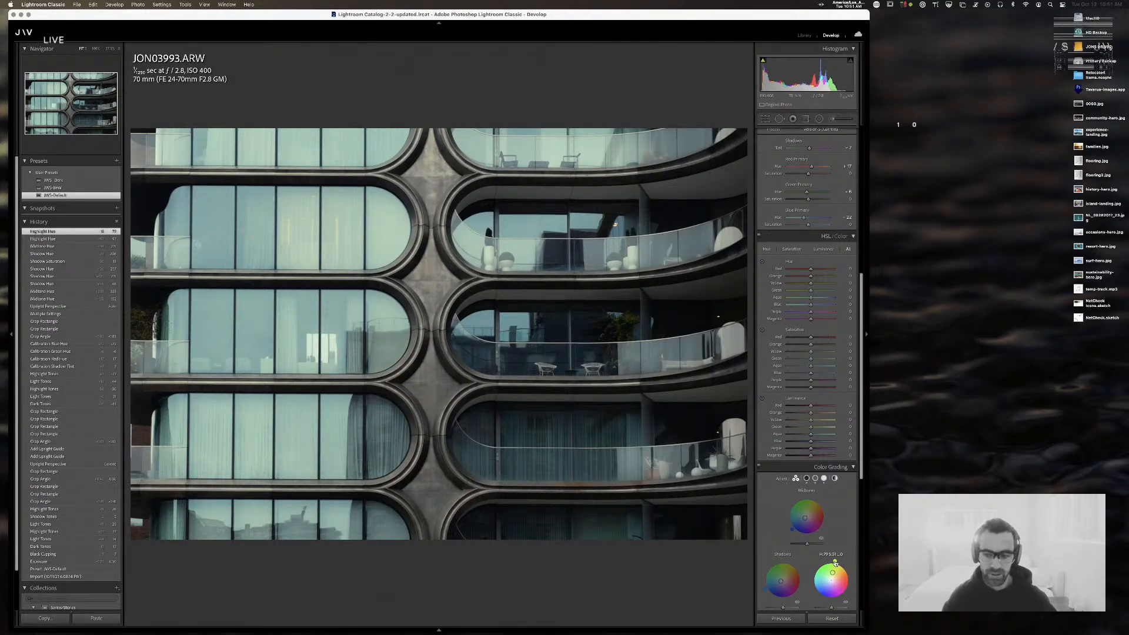
{"action": "left_click_drag", "start_coordinate": [826, 574], "coordinate": [825, 585]}
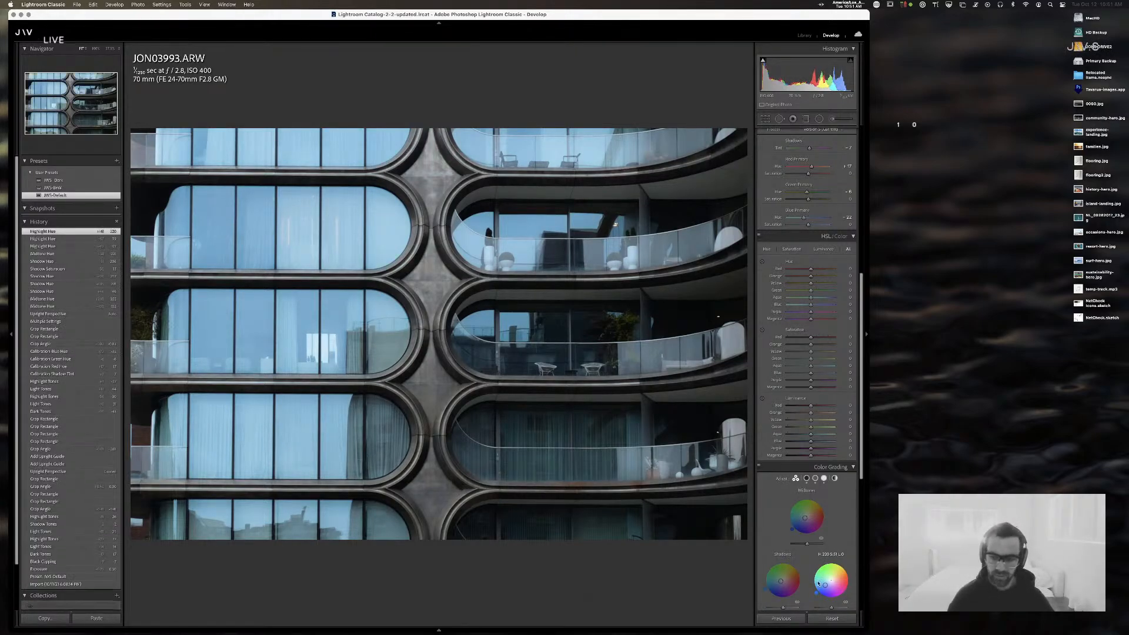
- Lower the midtone luminance, fine-tune shadow and highlight luminance and highlight saturation, and shift the color grading balance toward the shadows
{"action": "mouse_move", "coordinate": [807, 544]}
{"action": "left_mouse_down"}
{"action": "mouse_move", "coordinate": [785, 548]}
{"action": "mouse_move", "coordinate": [797, 548]}
{"action": "left_mouse_up"}
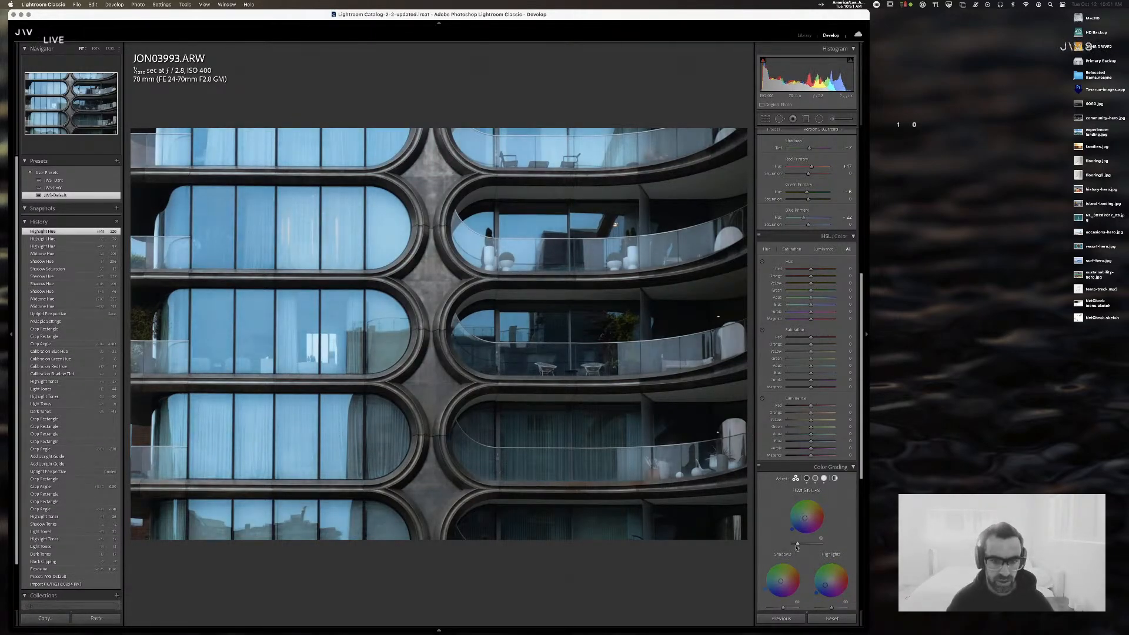
{"action": "scroll", "coordinate": [791, 529], "scroll_direction": "down", "scroll_amount": 5}
{"action": "left_click_drag", "start_coordinate": [782, 442], "coordinate": [776, 442]}
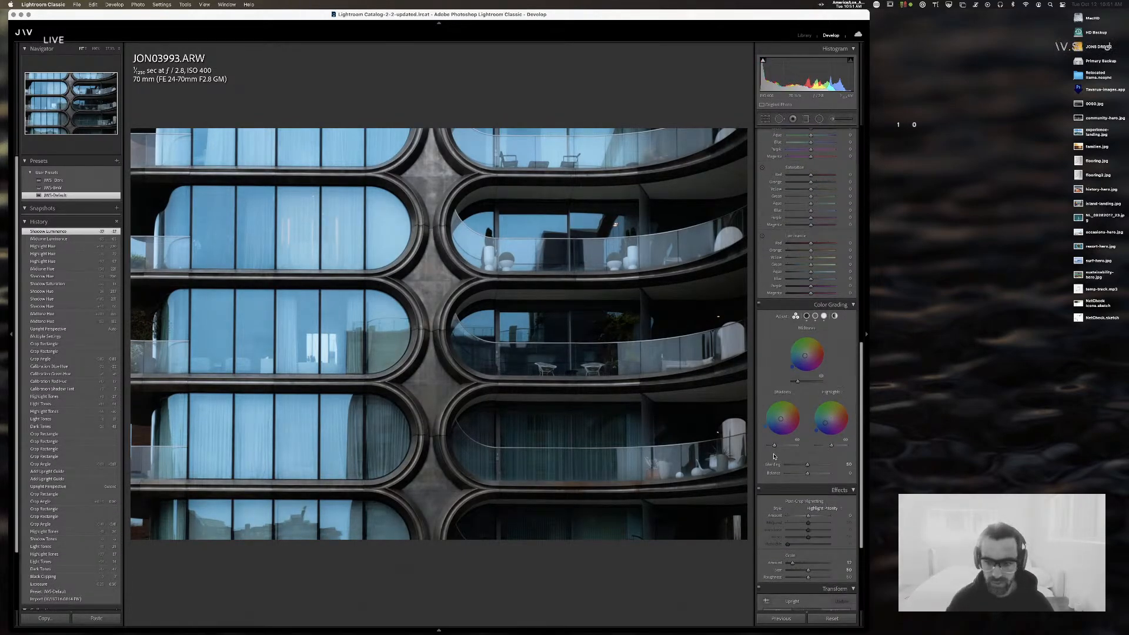
{"action": "left_click_drag", "start_coordinate": [775, 446], "coordinate": [829, 419]}
{"action": "left_click_drag", "start_coordinate": [830, 446], "coordinate": [808, 474]}
- Lower contrast, highlights, shadows, and blacks, raise whites, and calibrate with a higher green primary hue and a lower blue primary hue
{"action": "scroll", "coordinate": [810, 240], "scroll_direction": "up", "scroll_amount": 10}
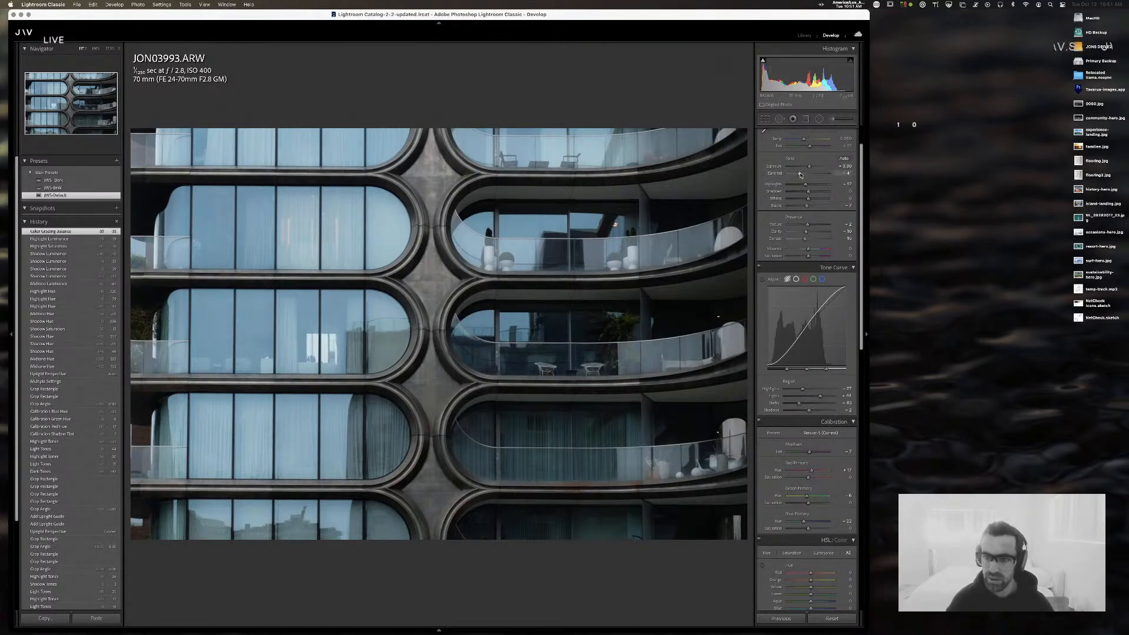
{"action": "left_click_drag", "start_coordinate": [799, 174], "coordinate": [814, 201]}
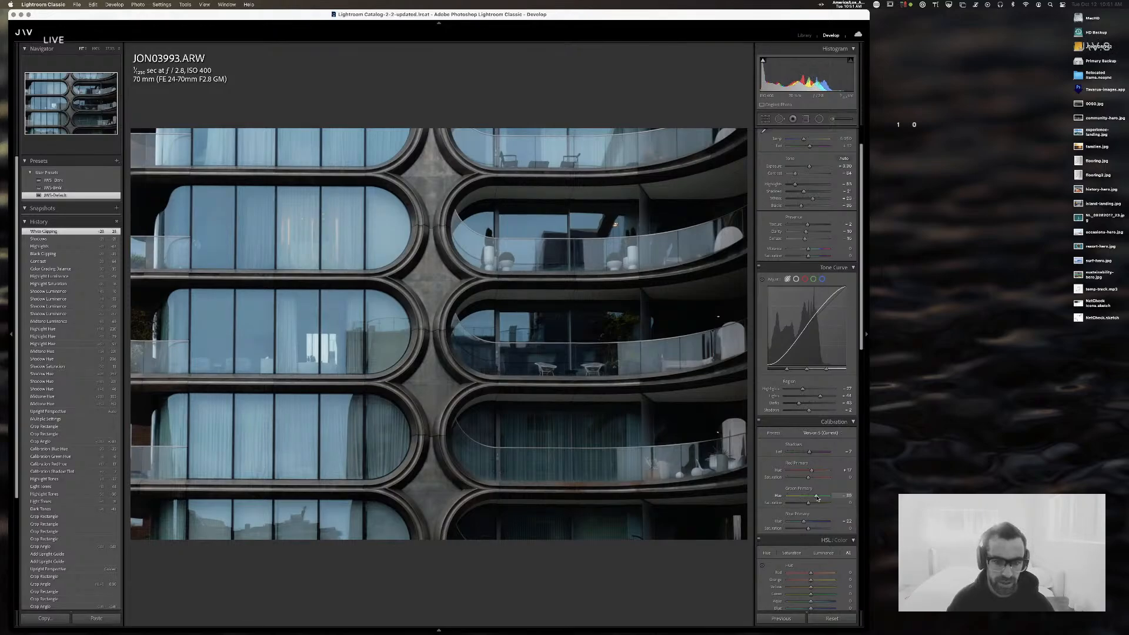
{"action": "left_click_drag", "start_coordinate": [838, 502], "coordinate": [829, 504]}
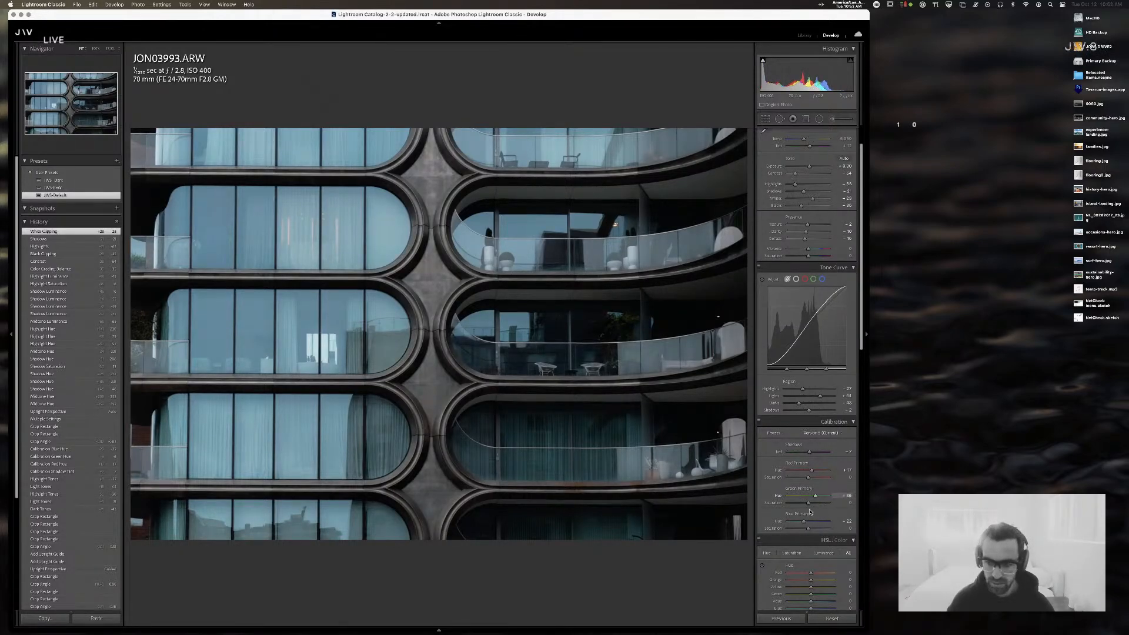
{"action": "left_click_drag", "start_coordinate": [808, 521], "coordinate": [806, 523]}
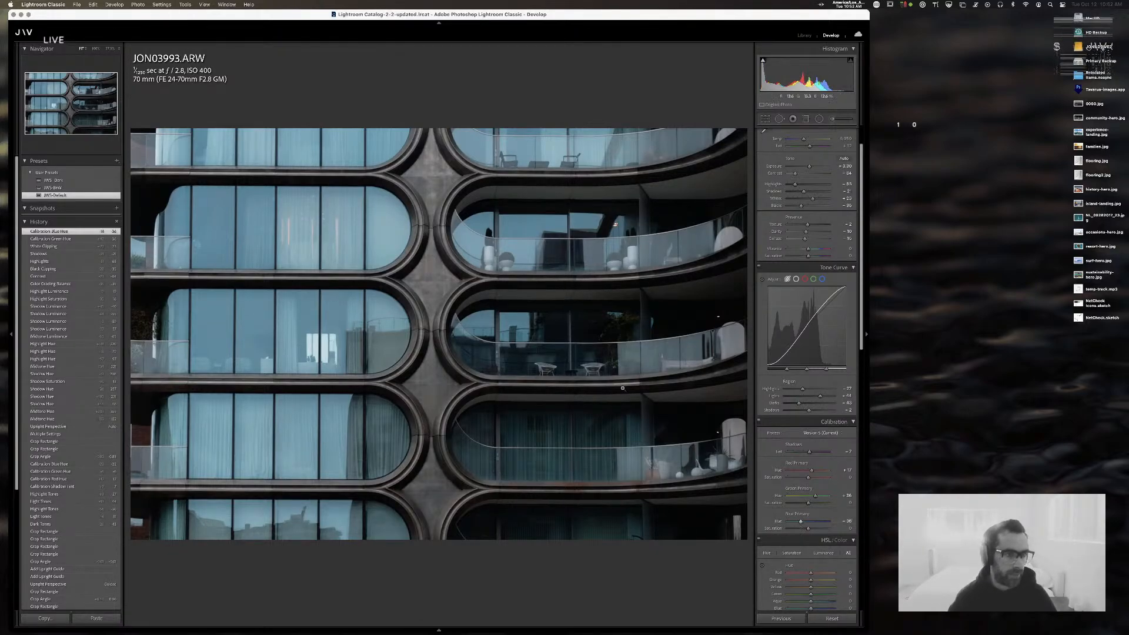
- Lower the orange hue, set the yellow hue to +4, and raise the orange and yellow luminance in the color mix
{"action": "scroll", "coordinate": [808, 462], "scroll_direction": "down", "scroll_amount": 5}
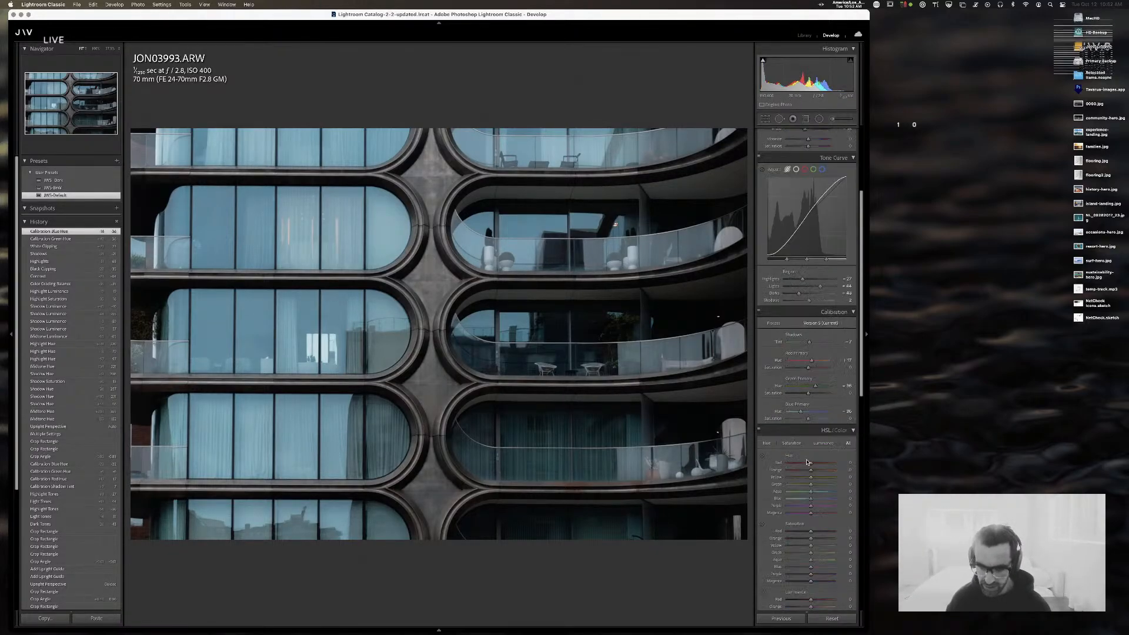
{"action": "scroll", "coordinate": [807, 462], "scroll_direction": "down", "scroll_amount": 3}
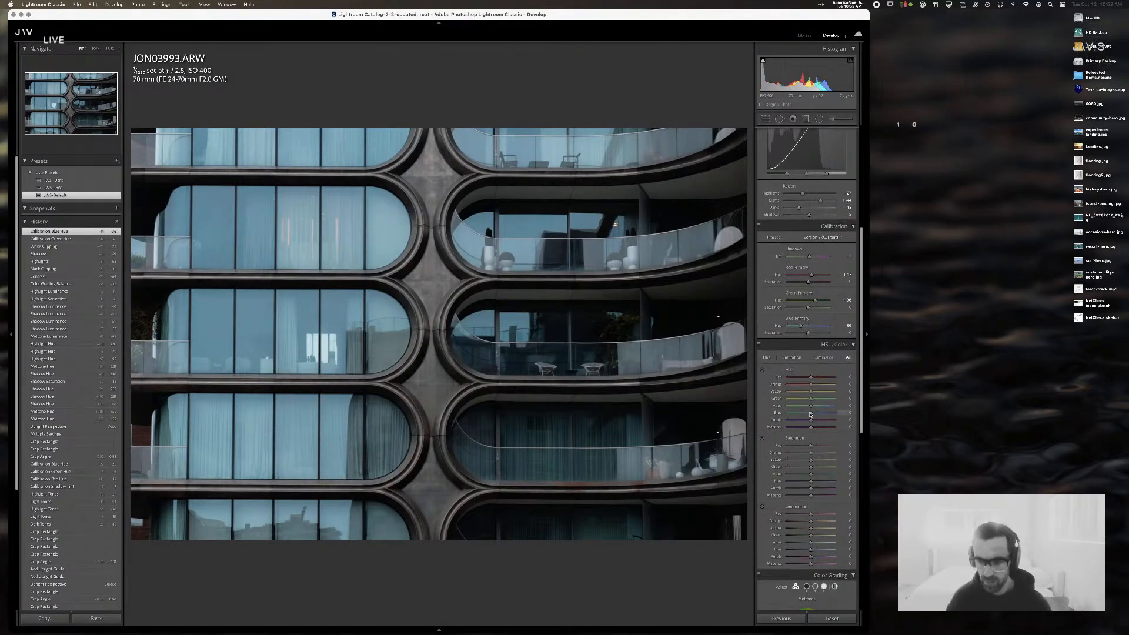
{"action": "mouse_move", "coordinate": [811, 384]}
{"action": "left_mouse_down"}
{"action": "mouse_move", "coordinate": [801, 388]}
{"action": "mouse_move", "coordinate": [825, 393]}
{"action": "left_mouse_up"}
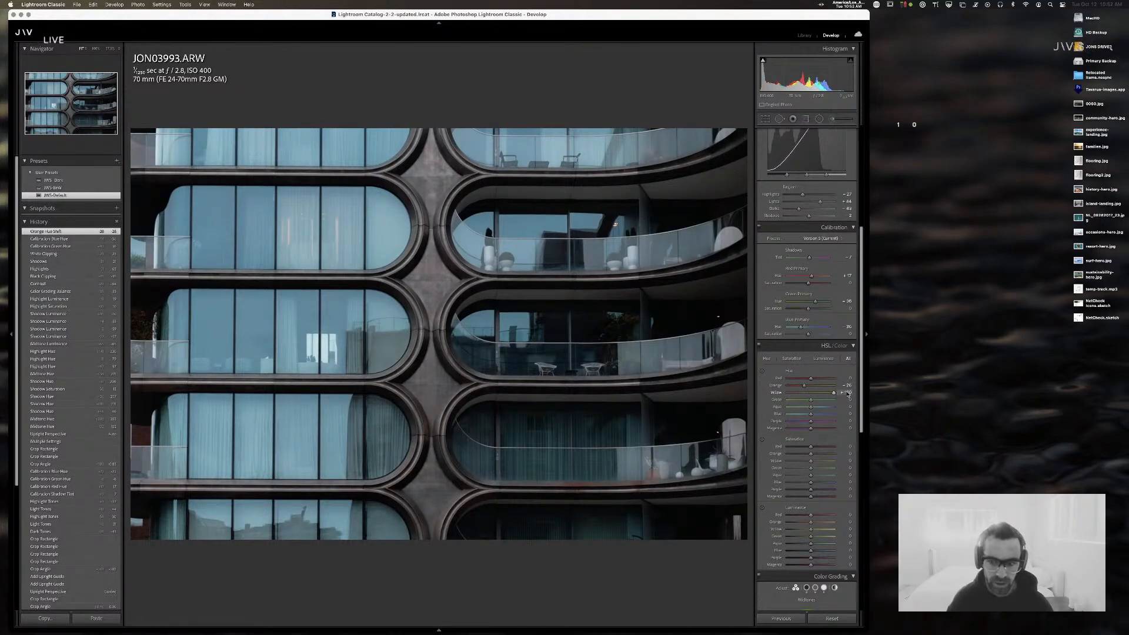
{"action": "left_click_drag", "start_coordinate": [813, 396], "coordinate": [812, 396]}
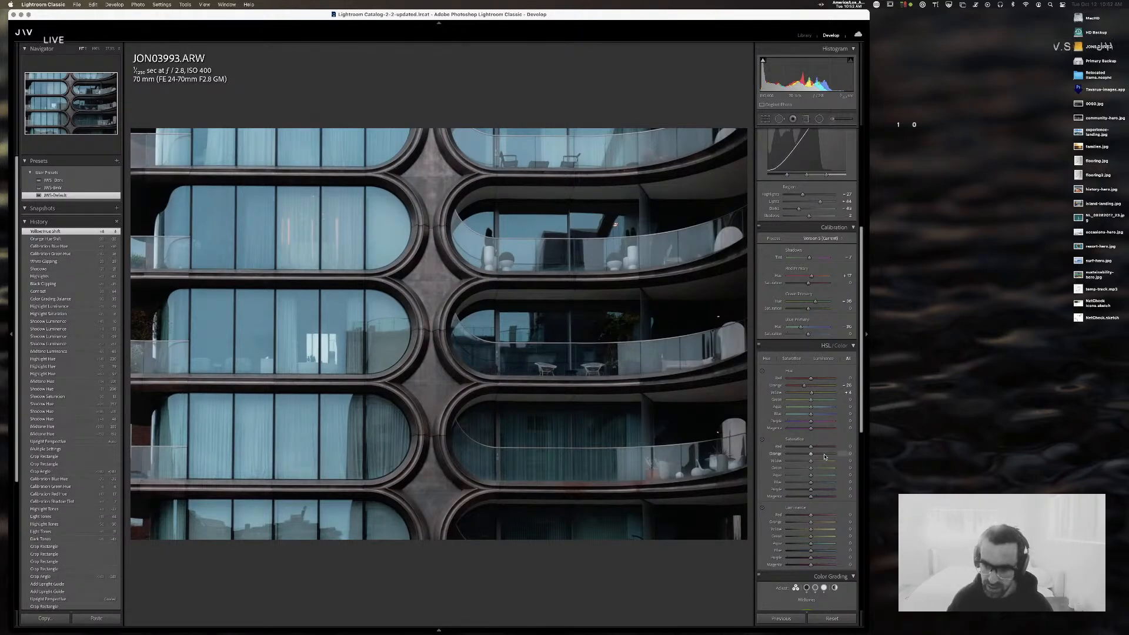
{"action": "mouse_move", "coordinate": [810, 522]}
{"action": "left_mouse_down"}
{"action": "mouse_move", "coordinate": [839, 530]}
{"action": "mouse_move", "coordinate": [816, 529]}
{"action": "left_mouse_up"}
- Try extreme yellow saturation and yellow hue shifts on the facade and undo them
{"action": "left_click_drag", "start_coordinate": [811, 462], "coordinate": [844, 463]}
{"action": "key", "text": "super+z"}
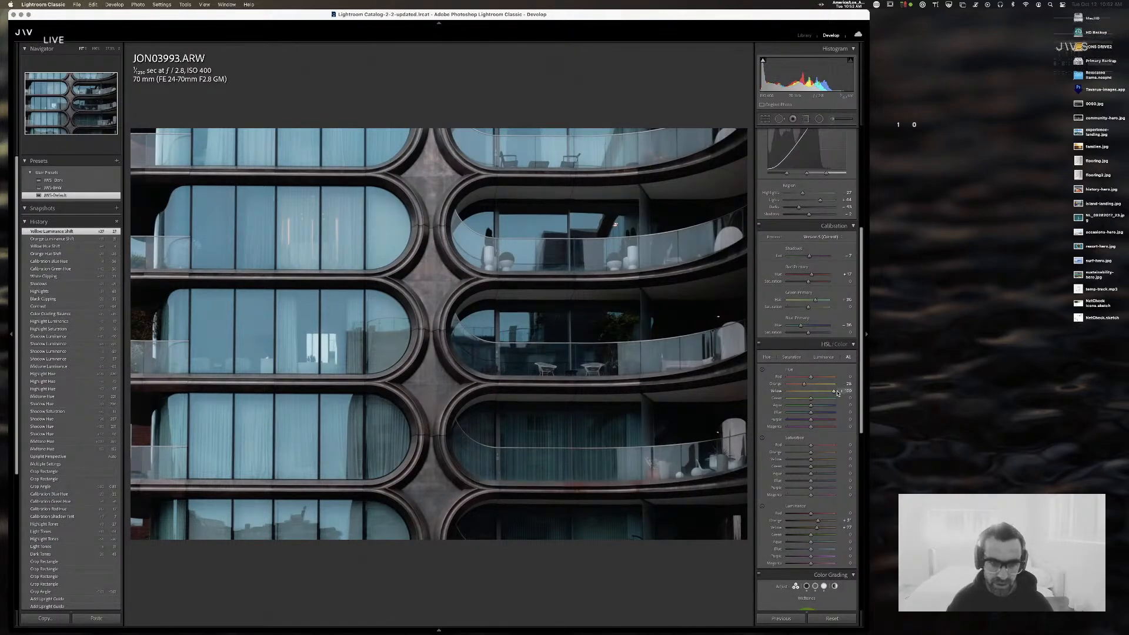
{"action": "left_click_drag", "start_coordinate": [811, 392], "coordinate": [784, 394]}
{"action": "key", "text": "super+z"}
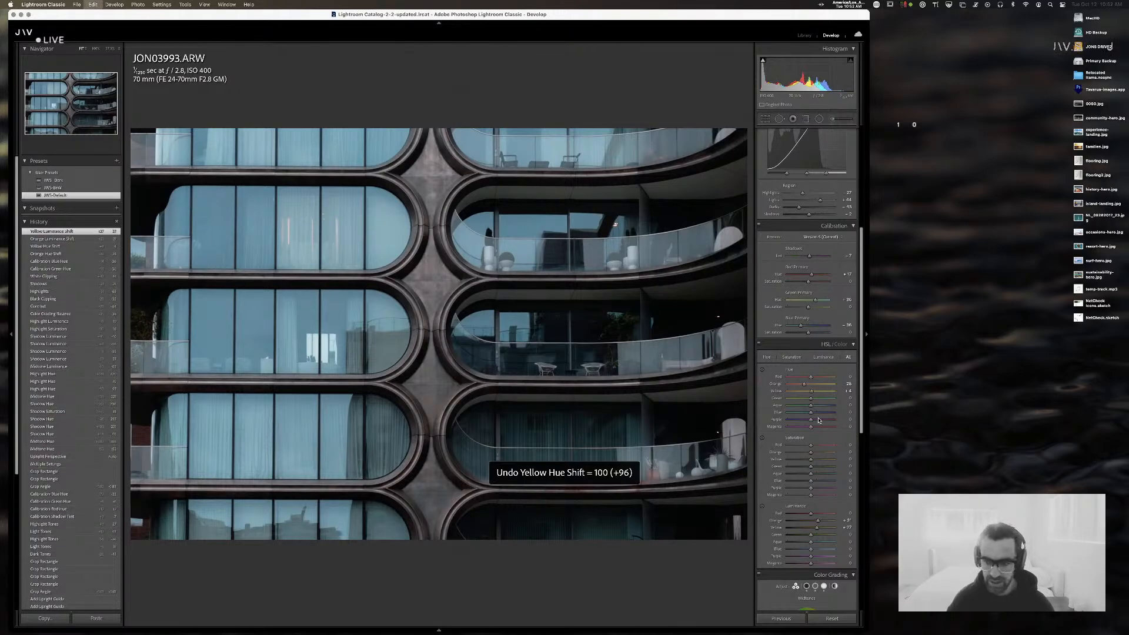
- Raise the aqua and blue hues slightly, set the aqua luminance to +100, and lower the blue luminance slightly
{"action": "left_click_drag", "start_coordinate": [811, 413], "coordinate": [791, 415]}
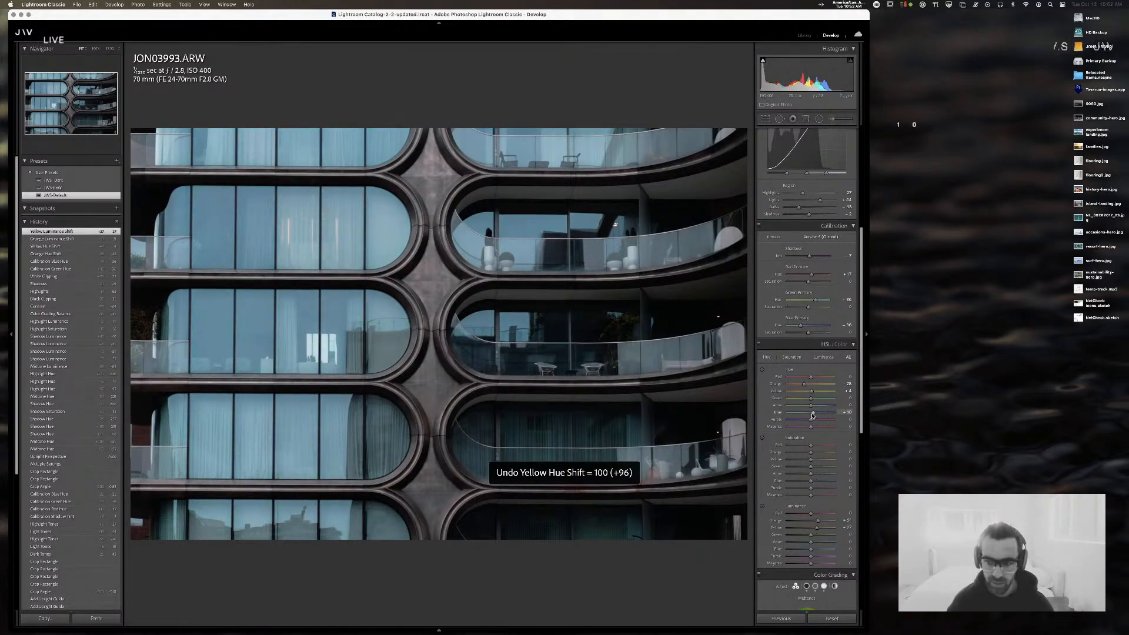
{"action": "left_click_drag", "start_coordinate": [812, 414], "coordinate": [861, 403]}
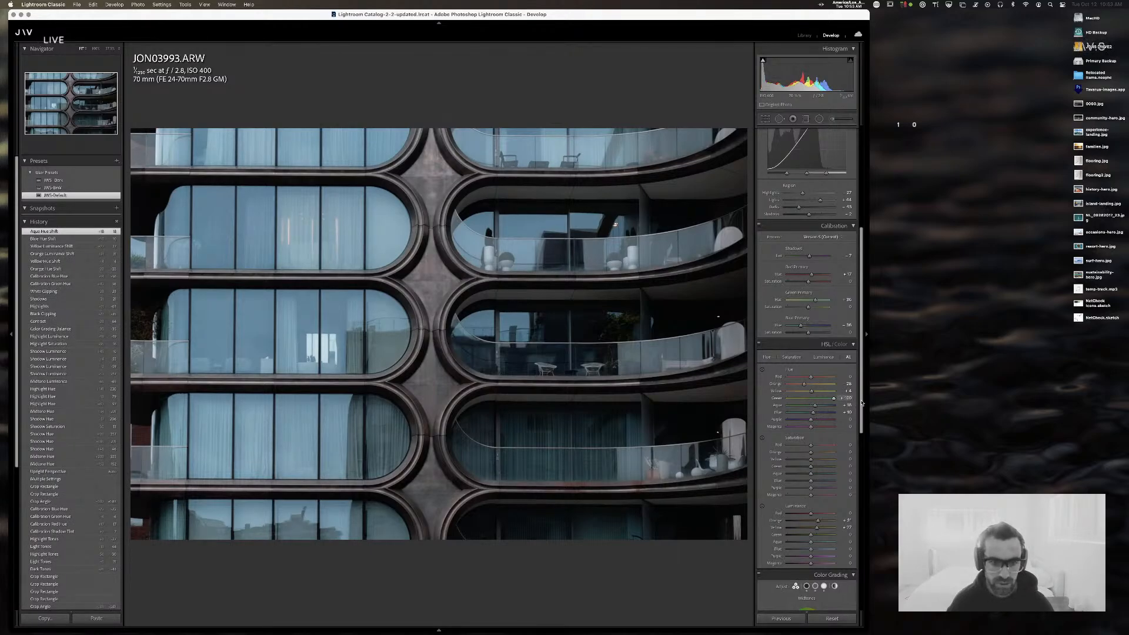
{"action": "key", "text": "super+z"}
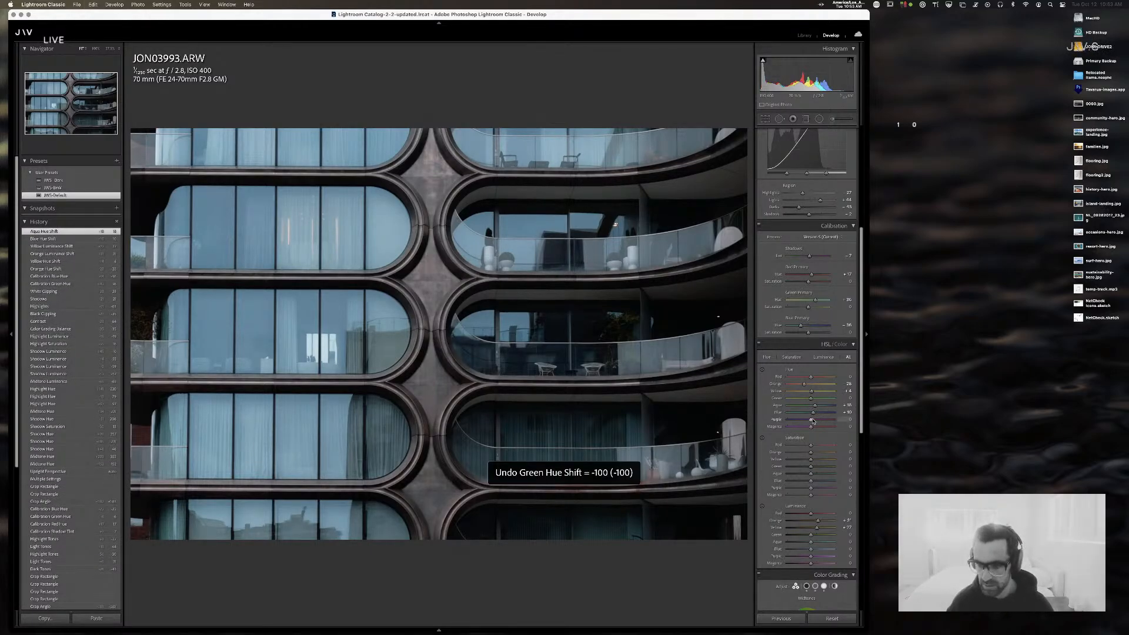
{"action": "left_click_drag", "start_coordinate": [811, 549], "coordinate": [845, 534]}
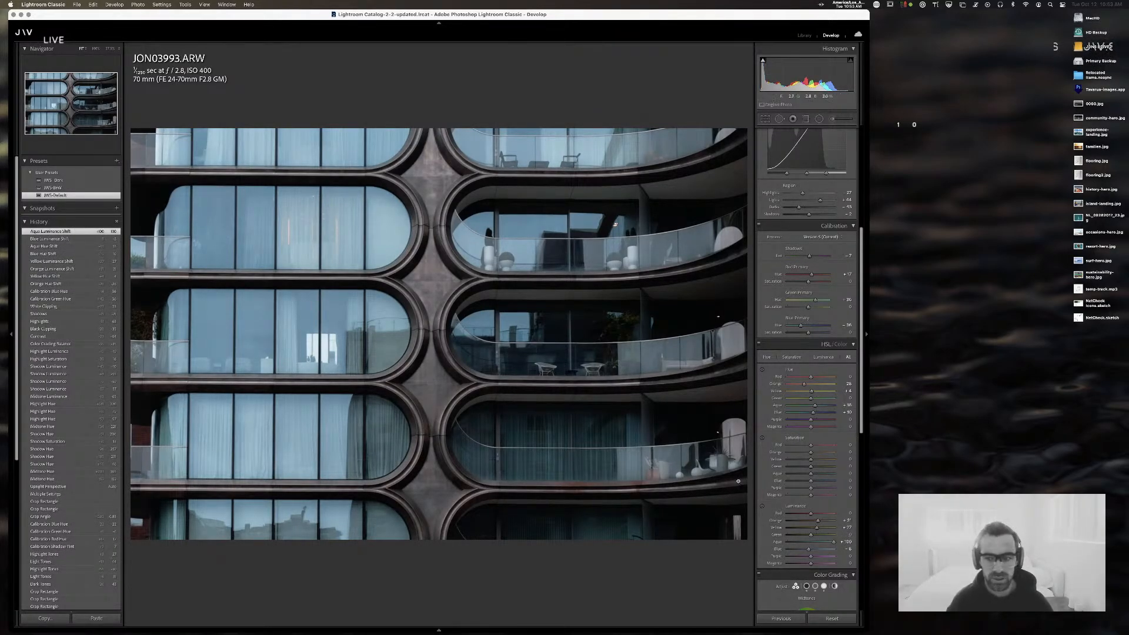
- Add a global yellow-green tint in Color Grading and reduce its saturation to a subtle level
{"action": "scroll", "coordinate": [801, 464], "scroll_direction": "down", "scroll_amount": 5}
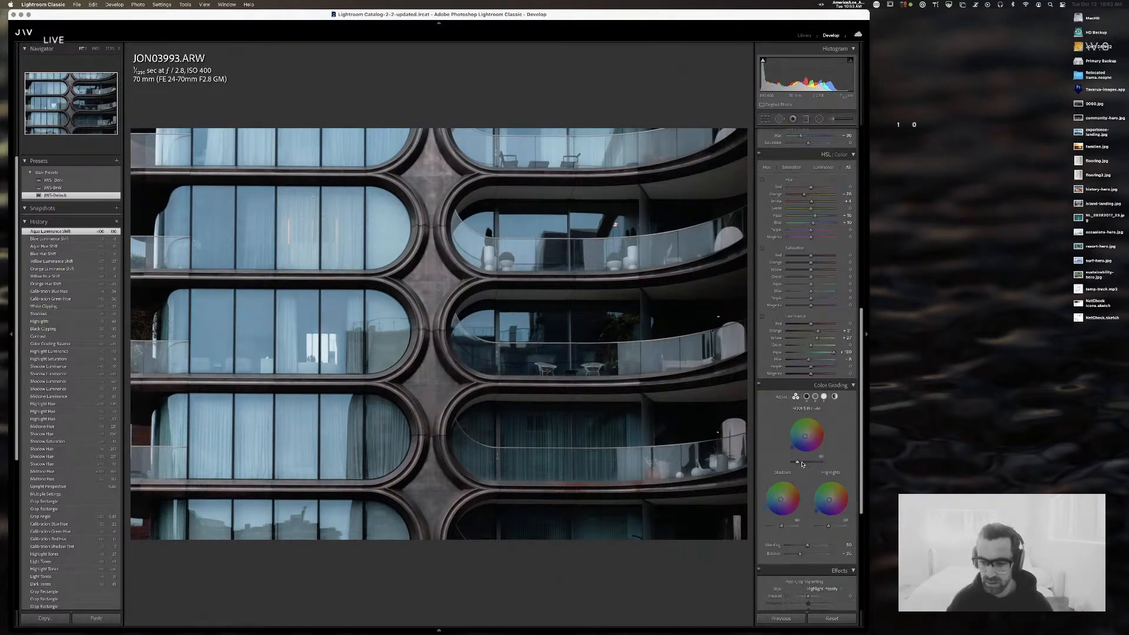
{"action": "left_click", "coordinate": [833, 397]}
{"action": "left_click_drag", "start_coordinate": [807, 450], "coordinate": [807, 441]}
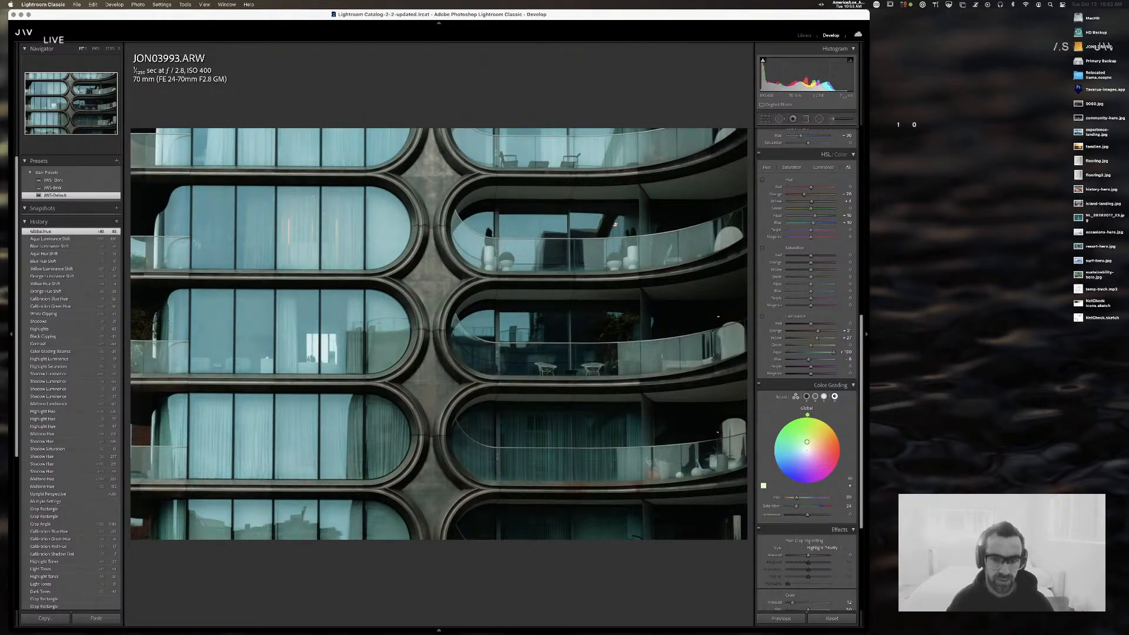
{"action": "left_click_drag", "start_coordinate": [806, 441], "coordinate": [807, 446]}
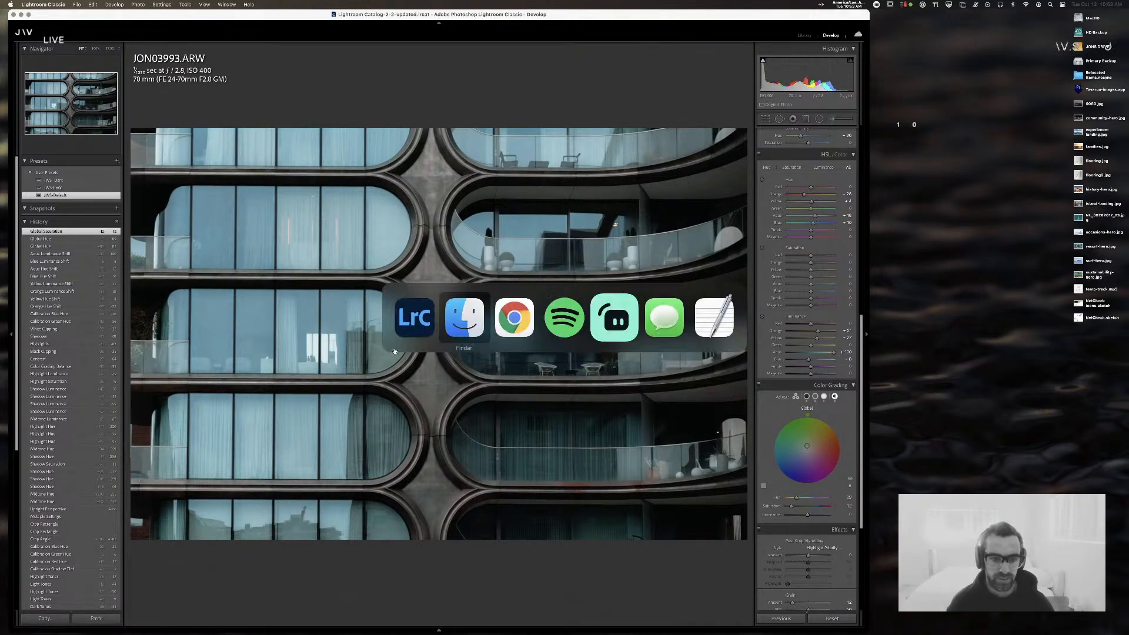
{"action": "key", "text": "super+Tab"}
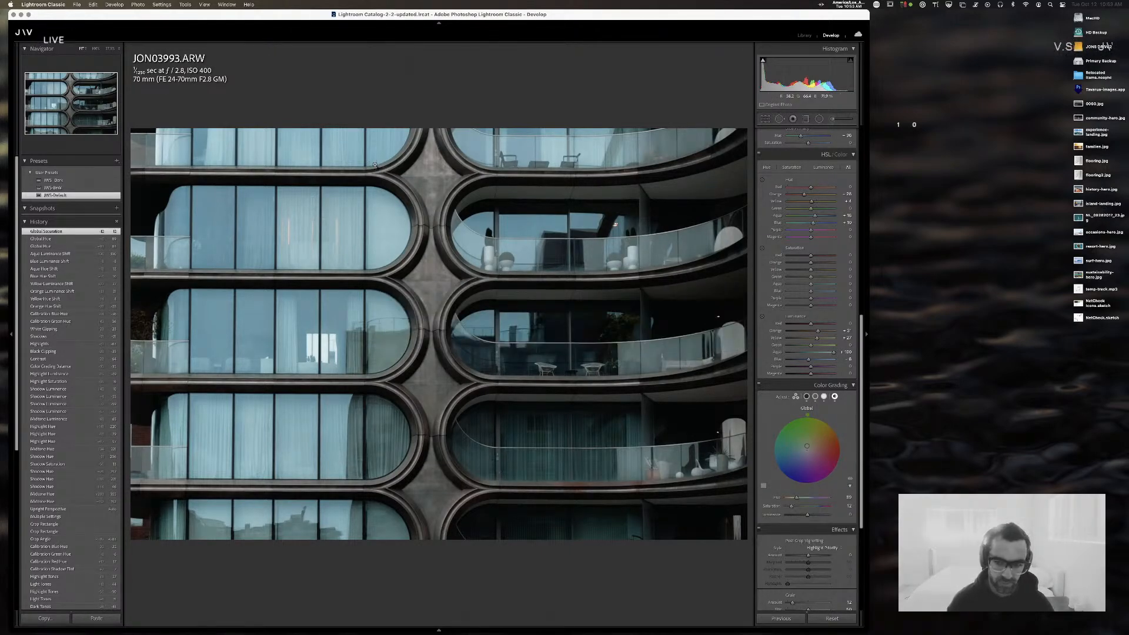
- Increase the size of the grain applied to the facade photo in the Effects settings
{"action": "scroll", "coordinate": [790, 425], "scroll_direction": "down", "scroll_amount": 5}
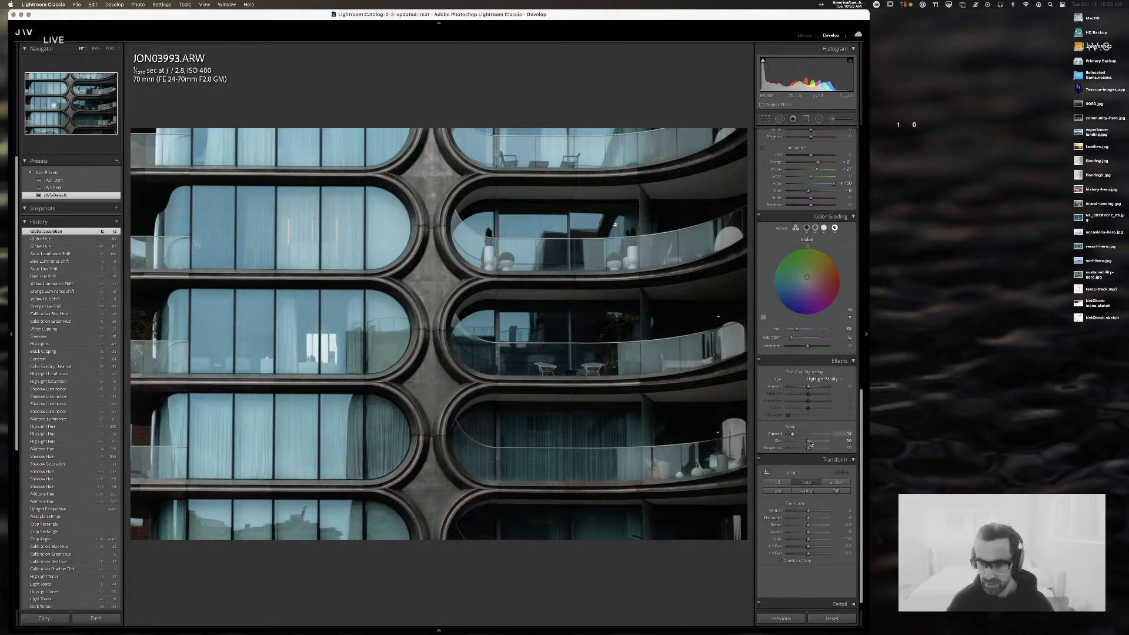
{"action": "left_click_drag", "start_coordinate": [810, 443], "coordinate": [817, 443]}
{"action": "scroll", "coordinate": [791, 354], "scroll_direction": "up", "scroll_amount": 1}
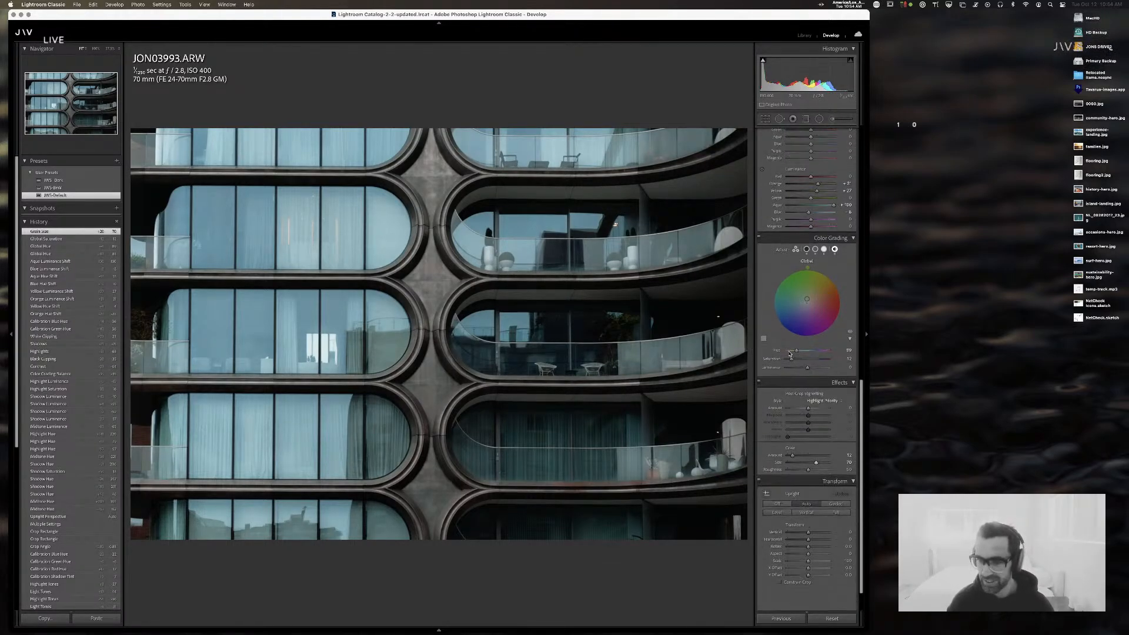
- Lower the blue and green saturation, raise the aqua saturation slightly, and inspect the facade's balconies up close
{"action": "scroll", "coordinate": [790, 354], "scroll_direction": "up", "scroll_amount": 7}
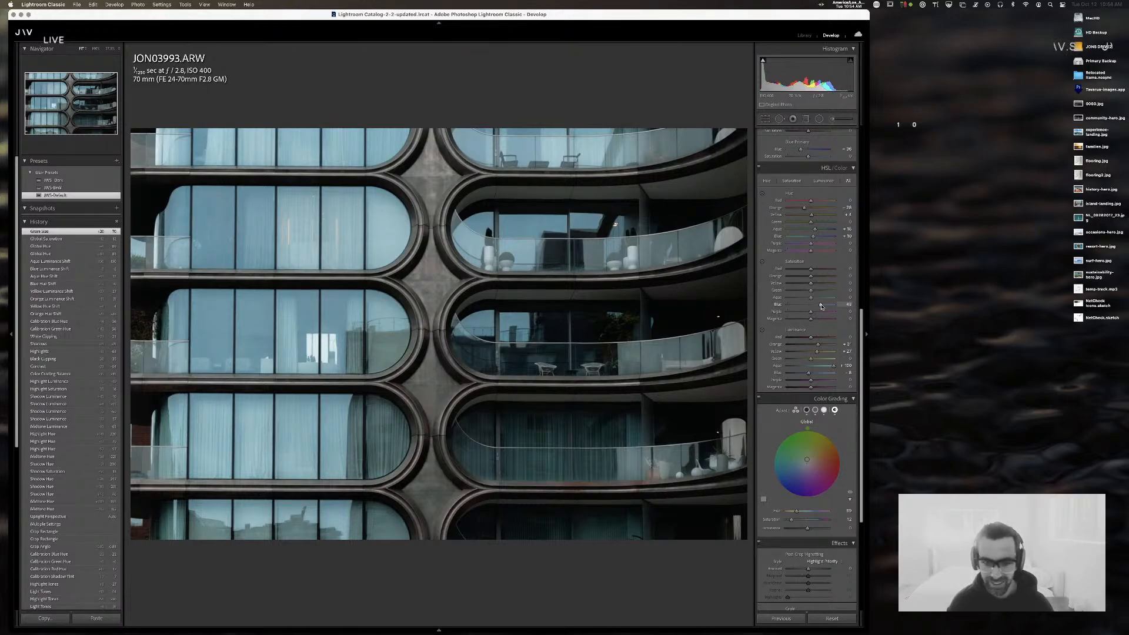
{"action": "left_click_drag", "start_coordinate": [821, 306], "coordinate": [810, 312]}
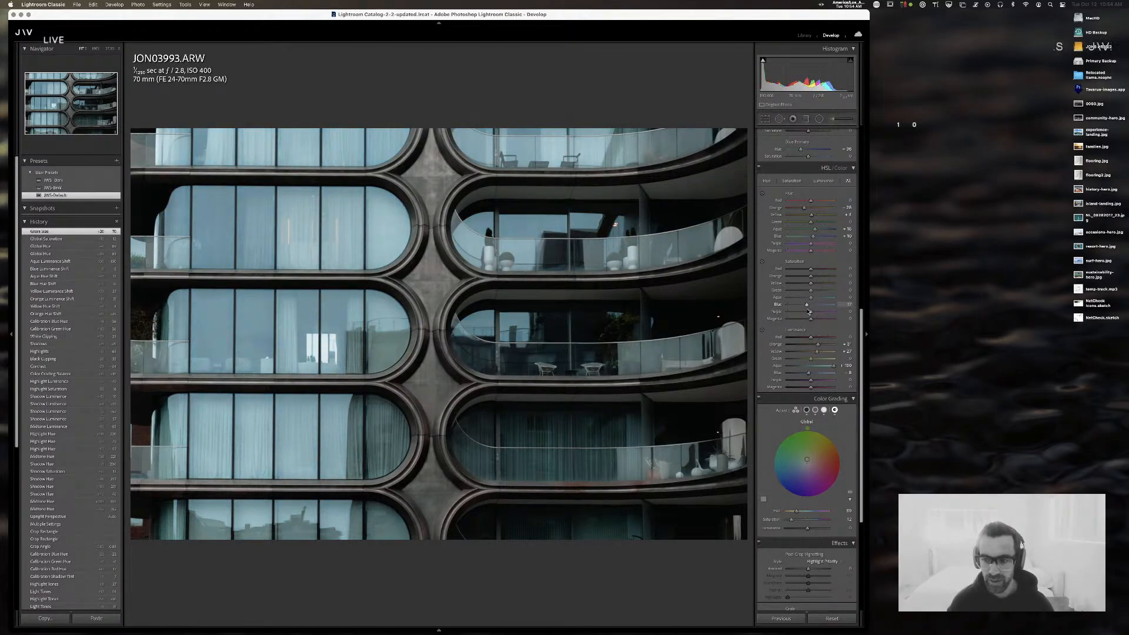
{"action": "mouse_move", "coordinate": [812, 298]}
{"action": "left_mouse_down"}
{"action": "mouse_move", "coordinate": [889, 303]}
{"action": "mouse_move", "coordinate": [799, 295]}
{"action": "left_mouse_up"}
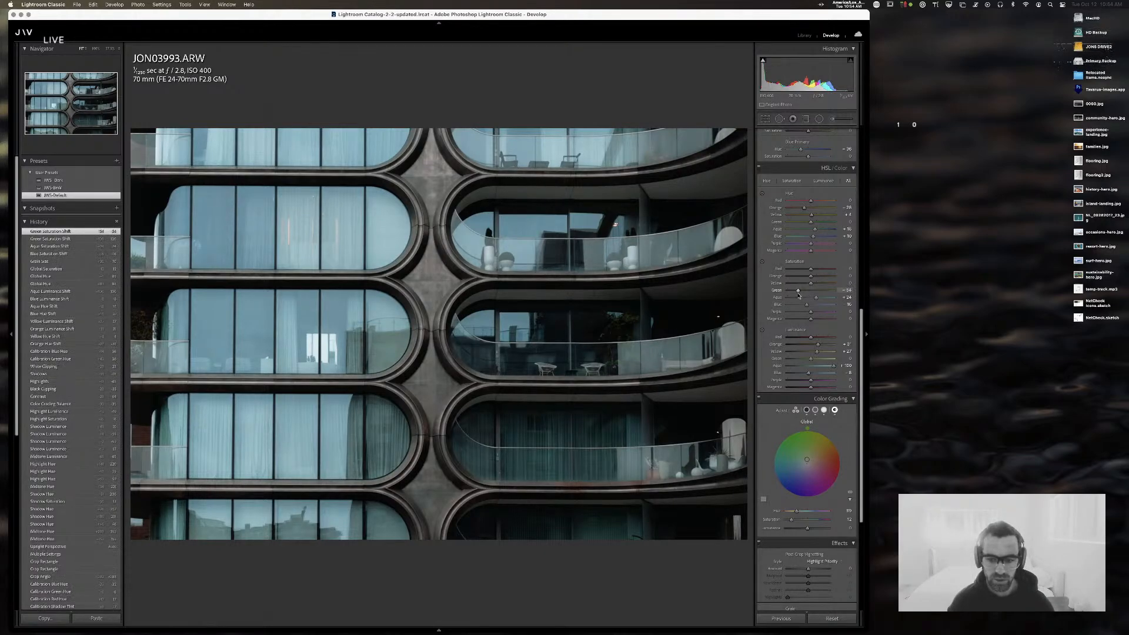
{"action": "left_click", "coordinate": [568, 478]}
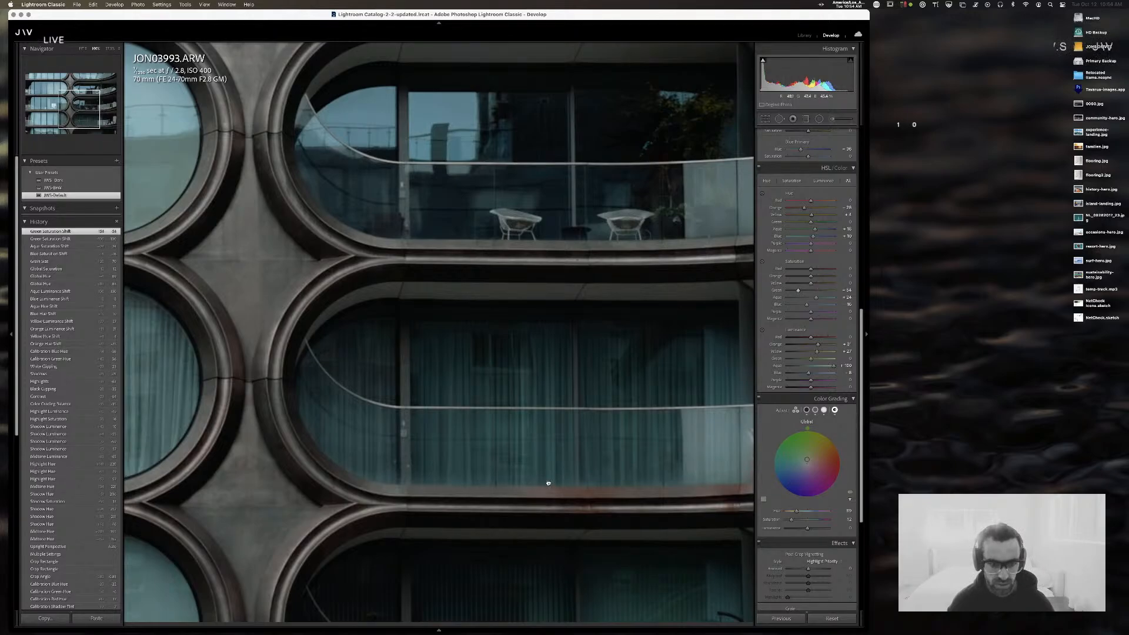
{"action": "left_click_drag", "start_coordinate": [656, 479], "coordinate": [567, 383]}
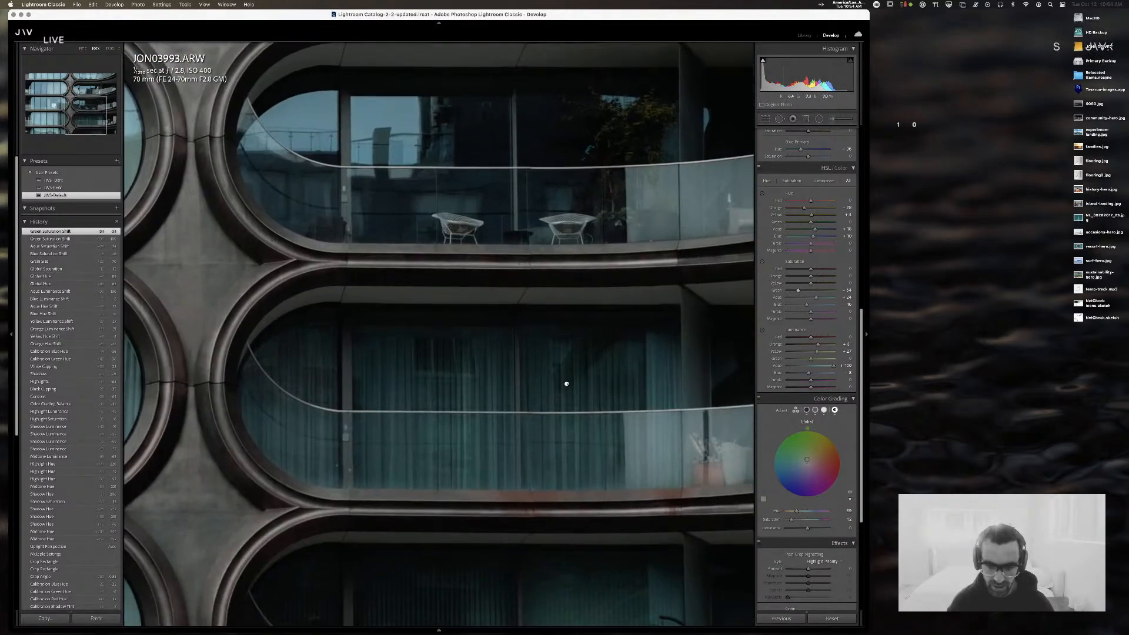
{"action": "left_click_drag", "start_coordinate": [449, 424], "coordinate": [522, 396]}
{"action": "left_click", "coordinate": [504, 384]}
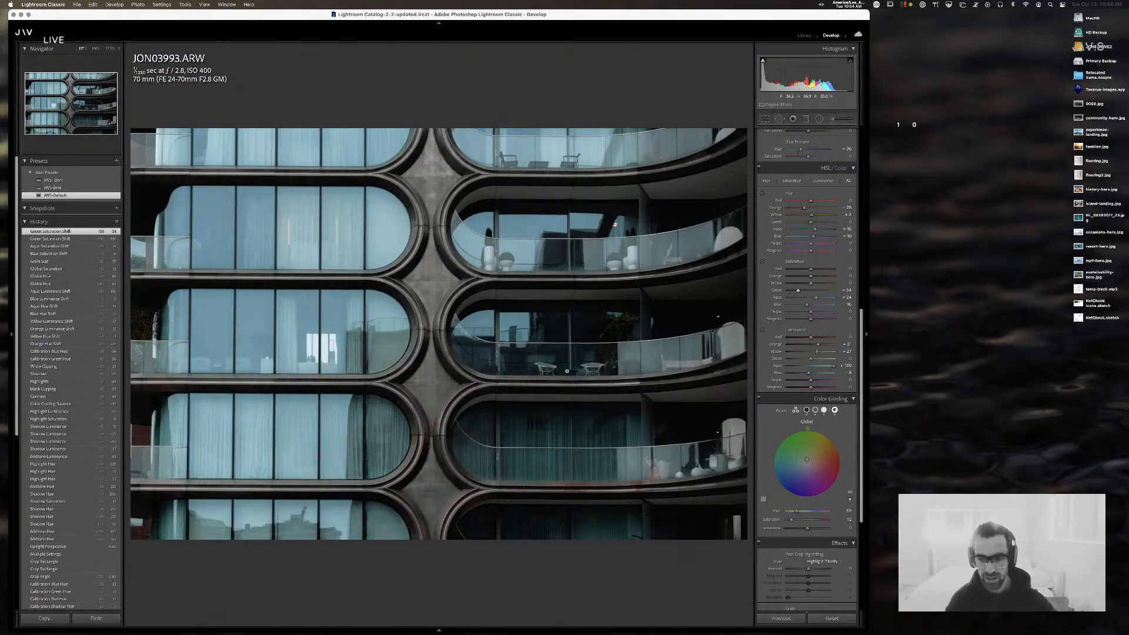
- Lift the black point of the red channel's tone curve slightly and fine-tune the curve's shadow points
{"action": "scroll", "coordinate": [790, 268], "scroll_direction": "up", "scroll_amount": 10}
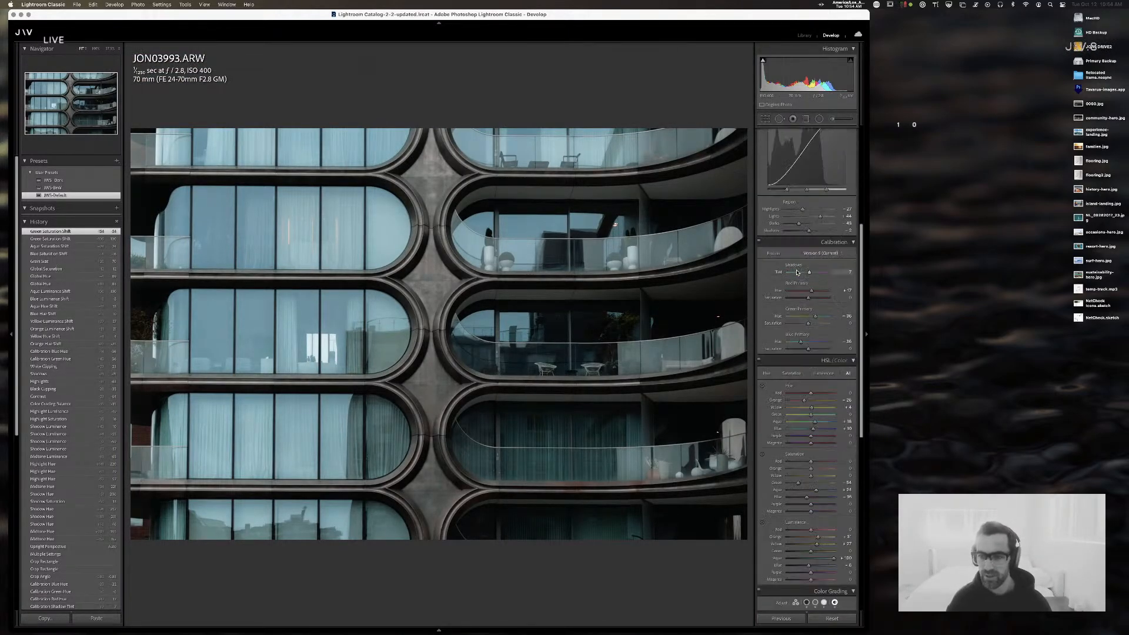
{"action": "scroll", "coordinate": [791, 271], "scroll_direction": "up", "scroll_amount": 5}
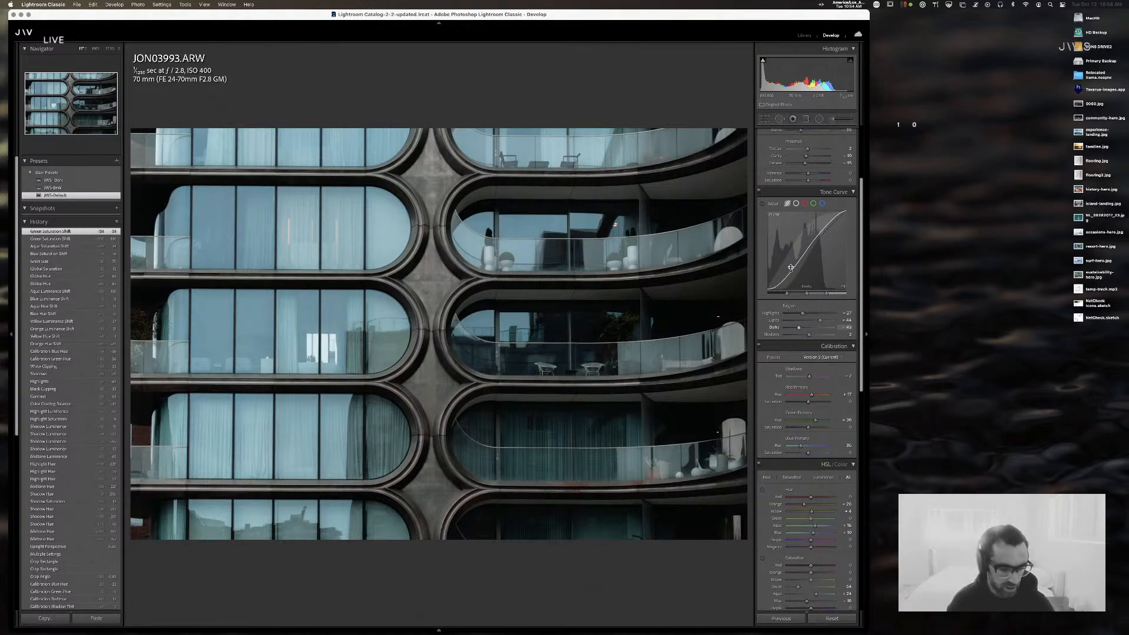
{"action": "left_click", "coordinate": [804, 203]}
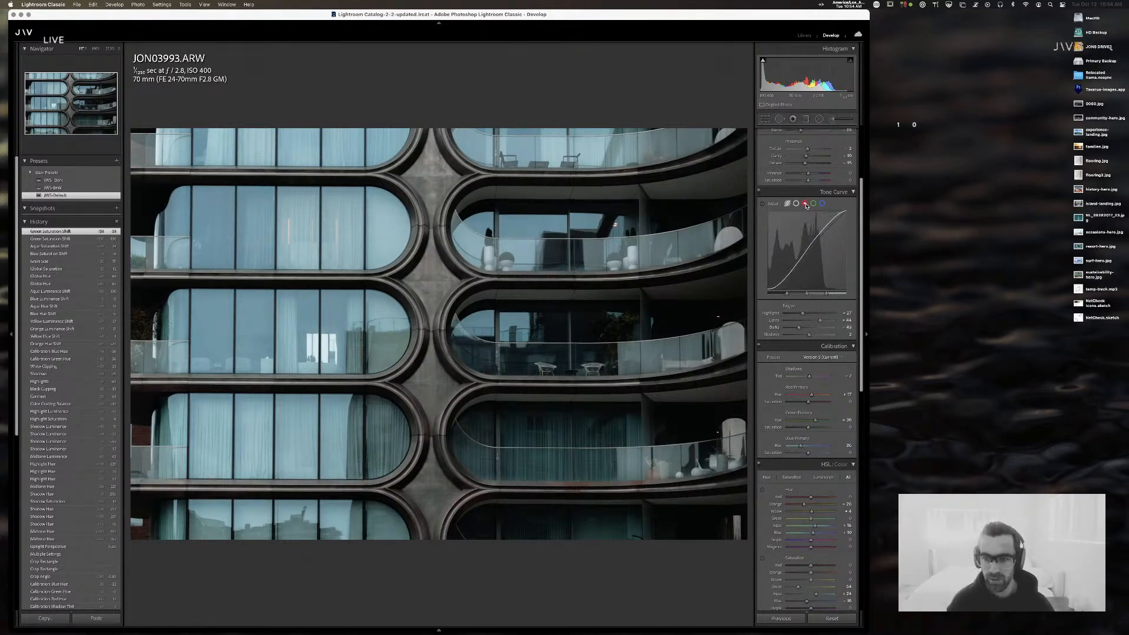
{"action": "left_click_drag", "start_coordinate": [767, 289], "coordinate": [767, 287]}
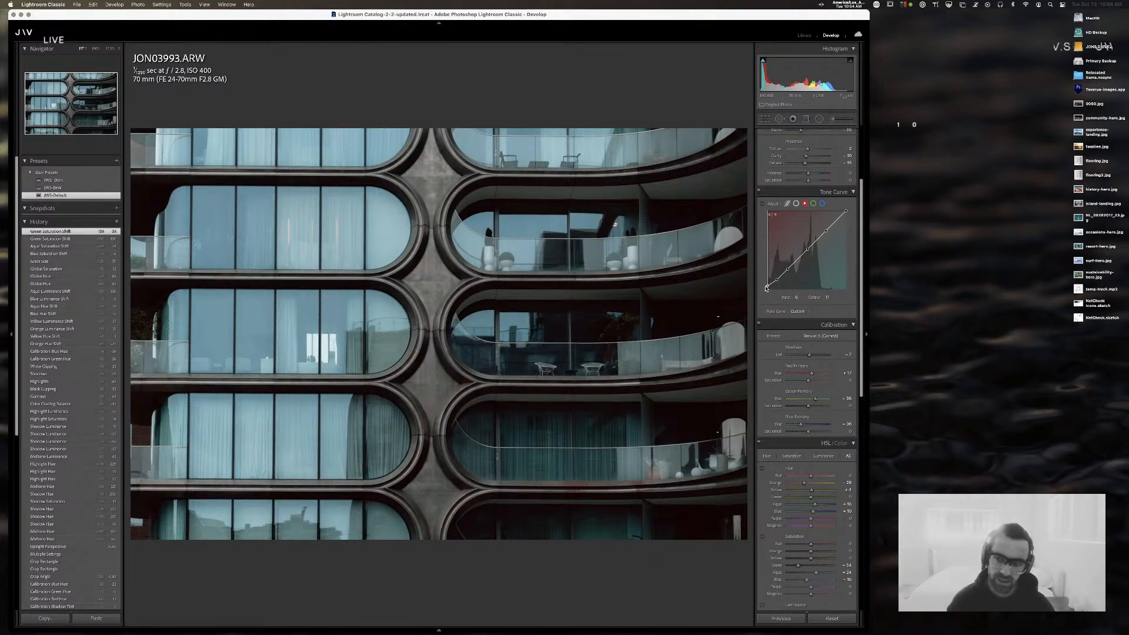
{"action": "left_click_drag", "start_coordinate": [787, 269], "coordinate": [774, 280]}
{"action": "left_click", "coordinate": [776, 280]}
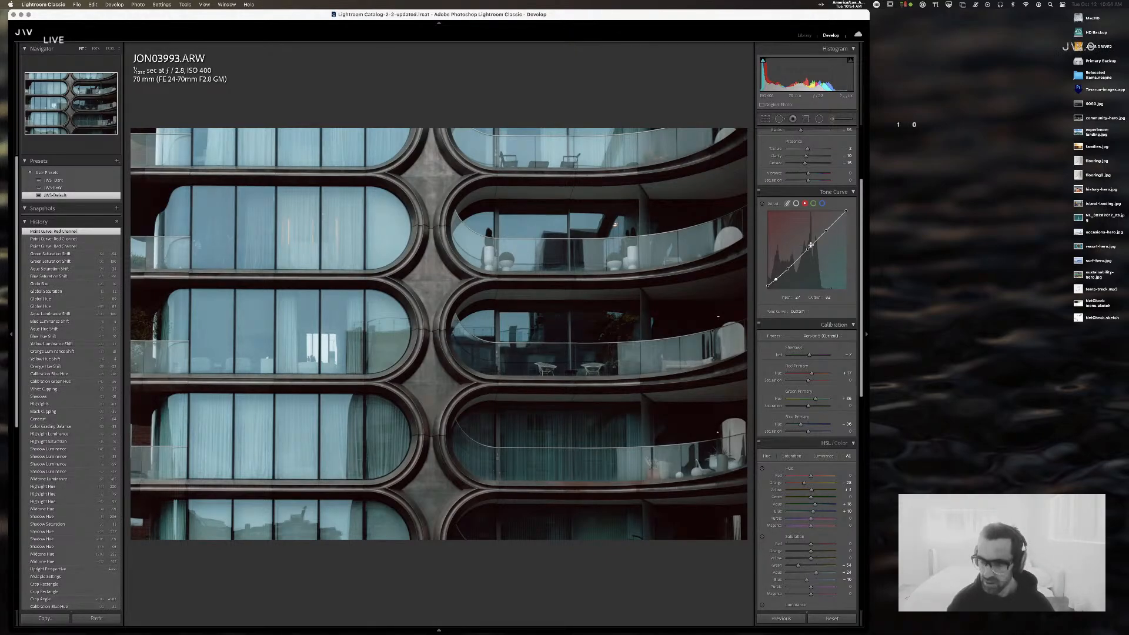
- Make subtle adjustments to the shadow and midtone points of the green channel's tone curve
{"action": "left_click", "coordinate": [814, 204]}
{"action": "left_click_drag", "start_coordinate": [786, 269], "coordinate": [808, 251]}
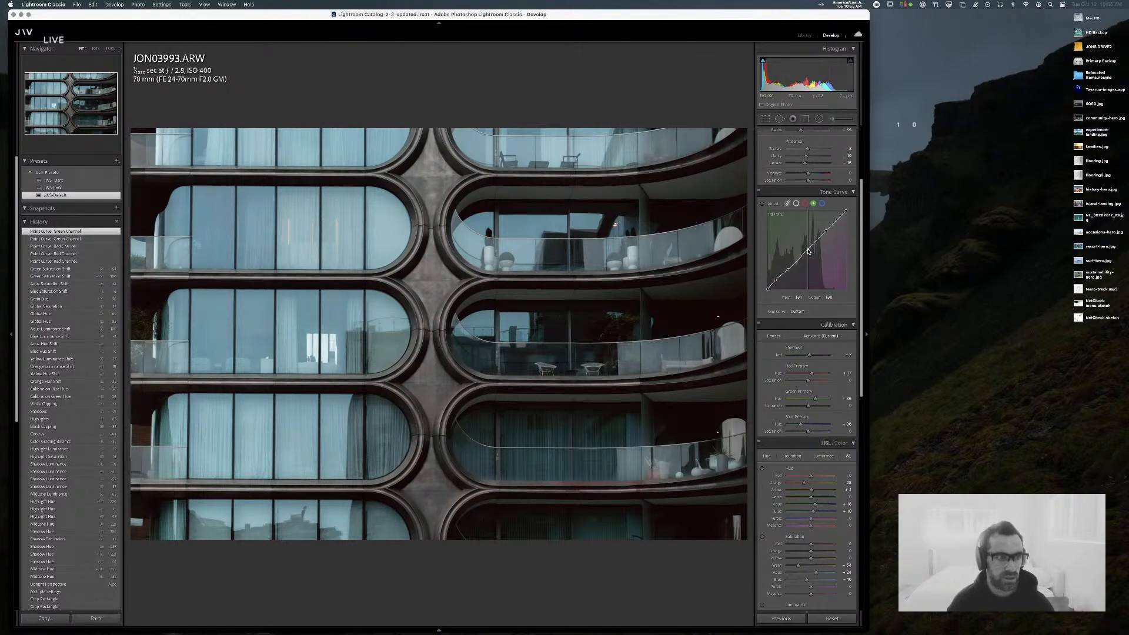
{"action": "left_click_drag", "start_coordinate": [807, 251], "coordinate": [808, 249]}
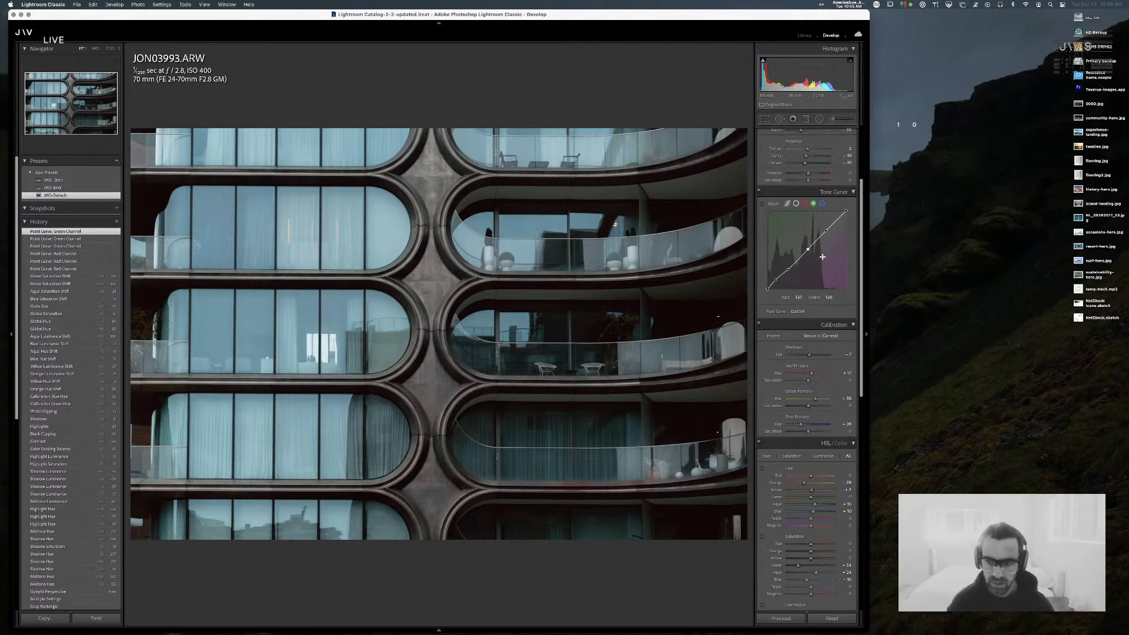
- Fine-tune the midtone, shadow and deep shadow points of the blue channel's tone curve
{"action": "left_click", "coordinate": [822, 203]}
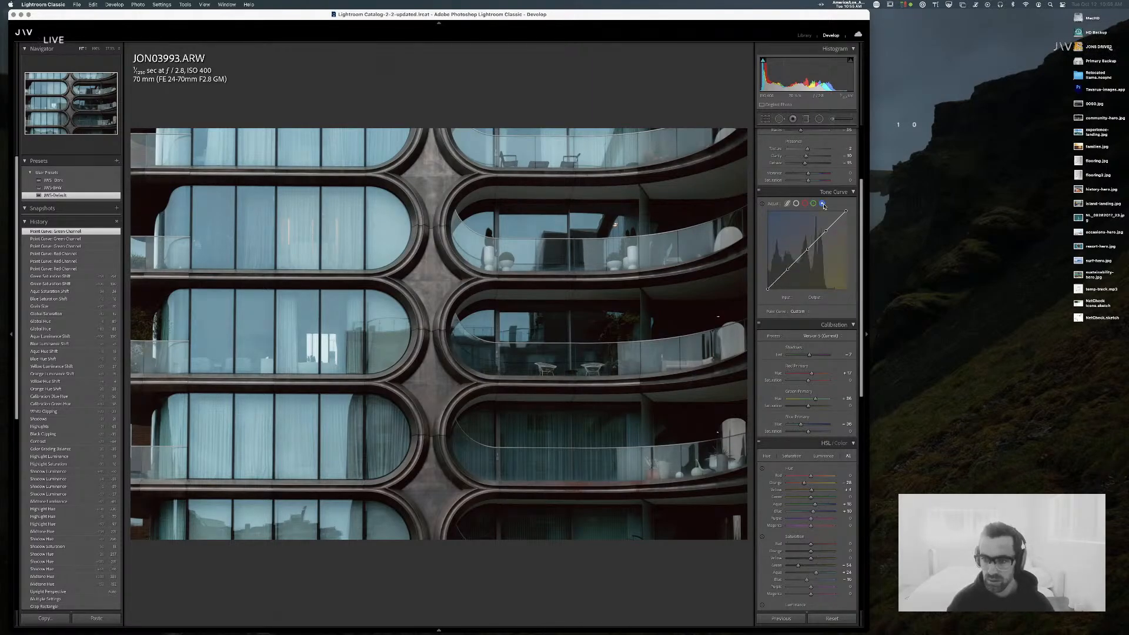
{"action": "left_click", "coordinate": [804, 251]}
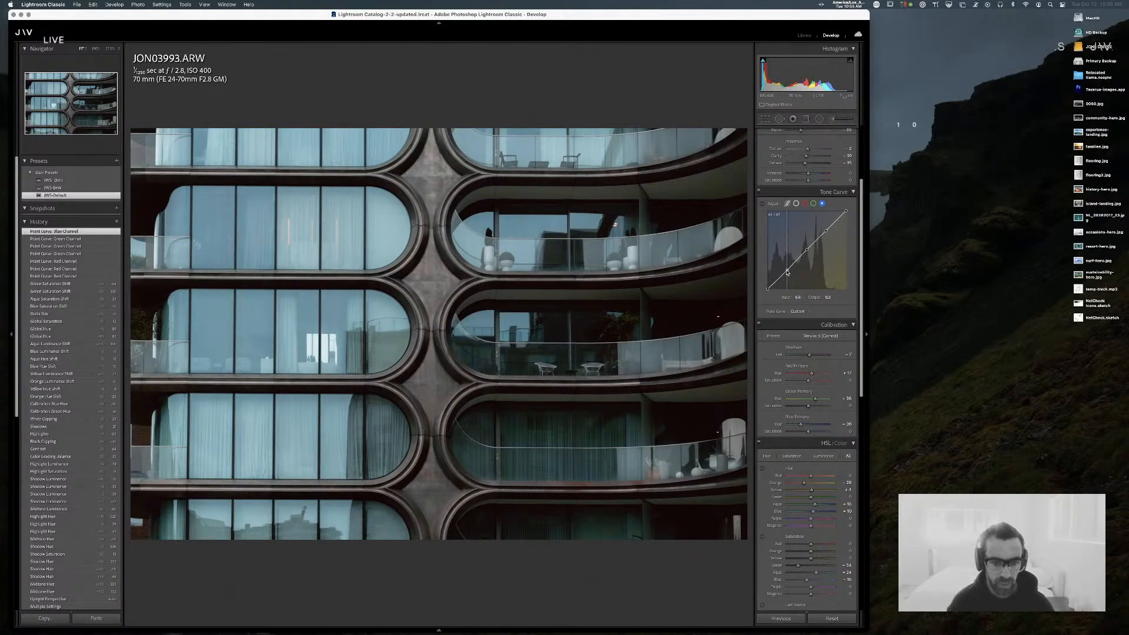
{"action": "left_click", "coordinate": [787, 271]}
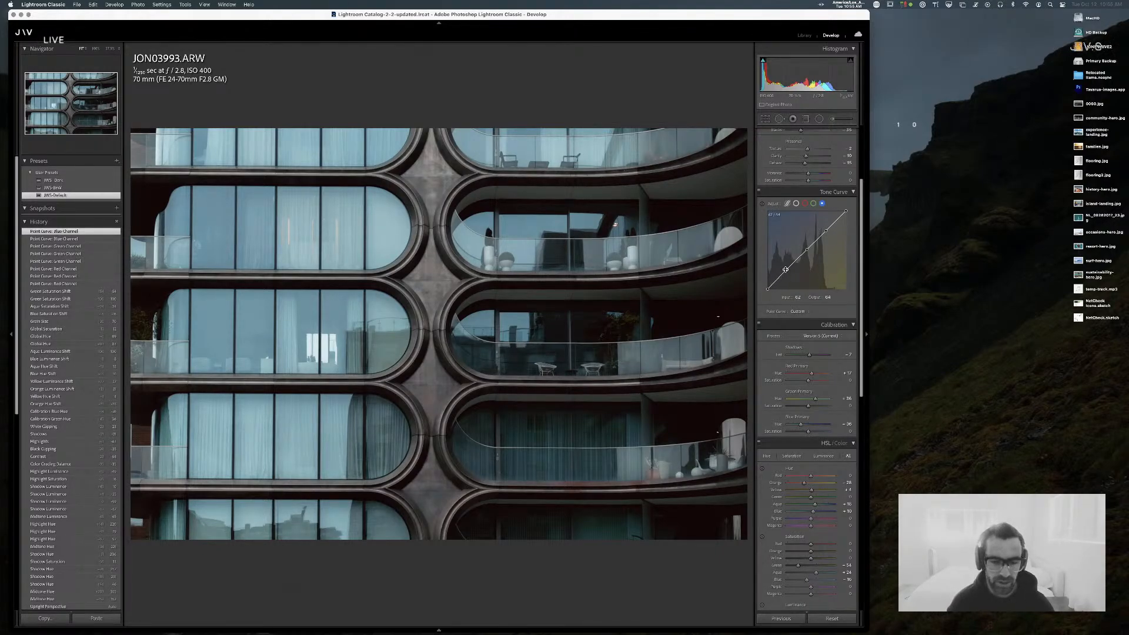
{"action": "left_click_drag", "start_coordinate": [786, 269], "coordinate": [787, 270]}
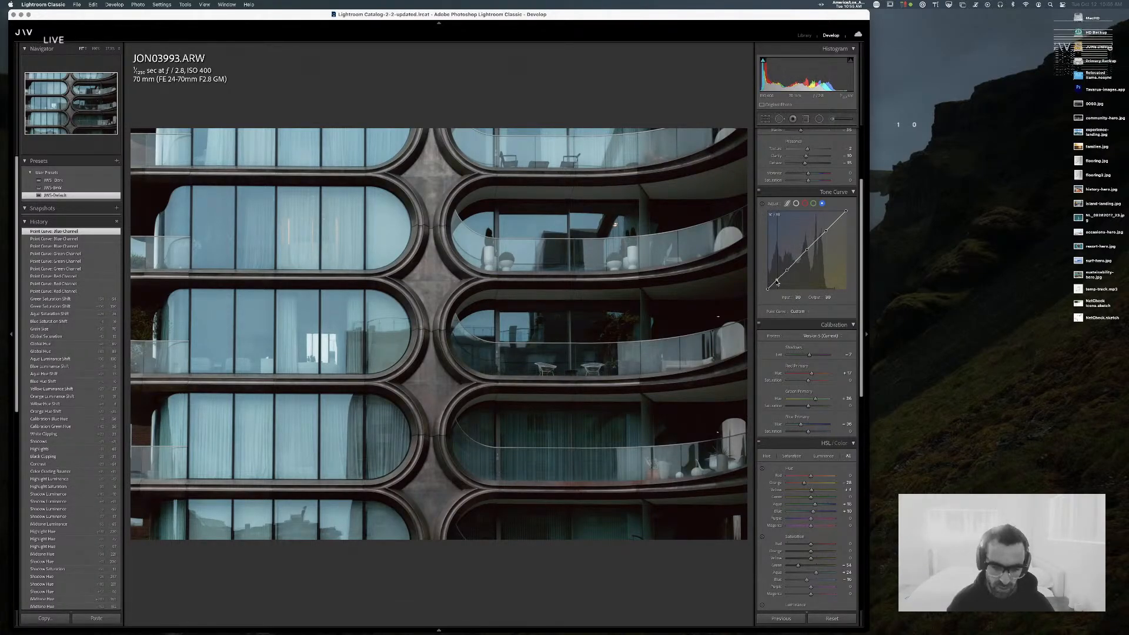
{"action": "left_click", "coordinate": [777, 282]}
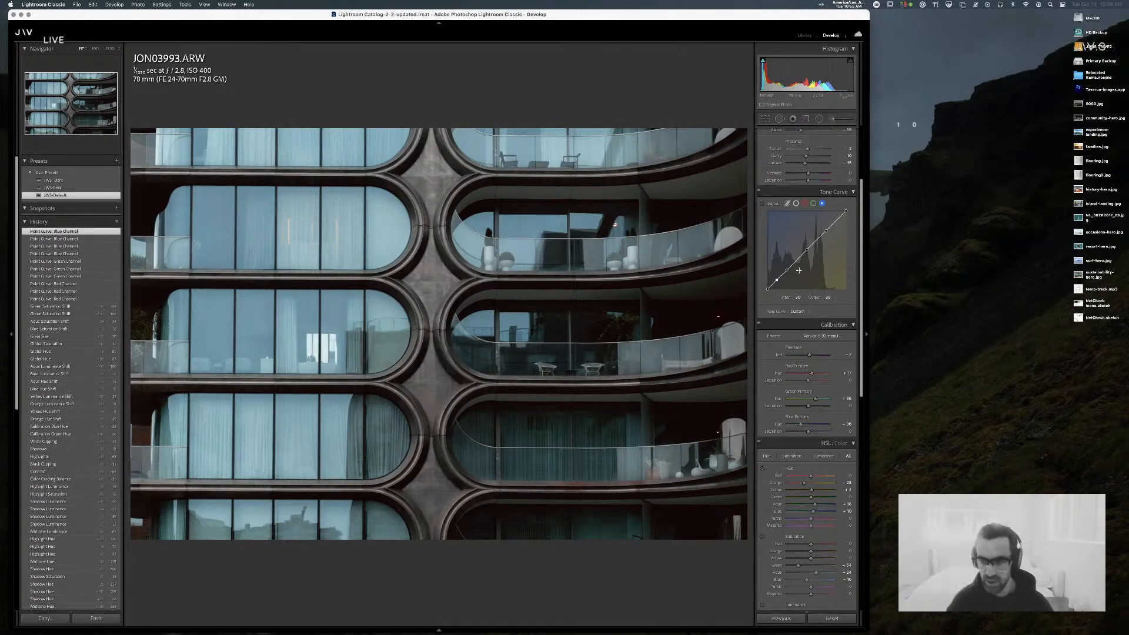
- Review the green and red channel curves and compare the graded facade with the original photo
{"action": "left_click", "coordinate": [813, 204]}
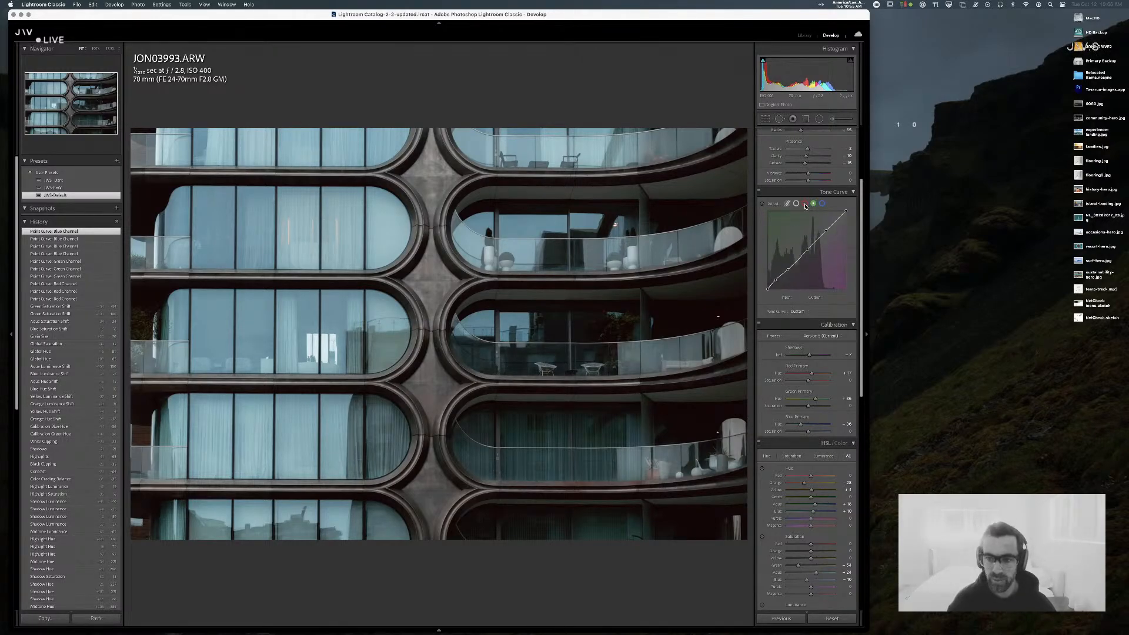
{"action": "left_click", "coordinate": [804, 204]}
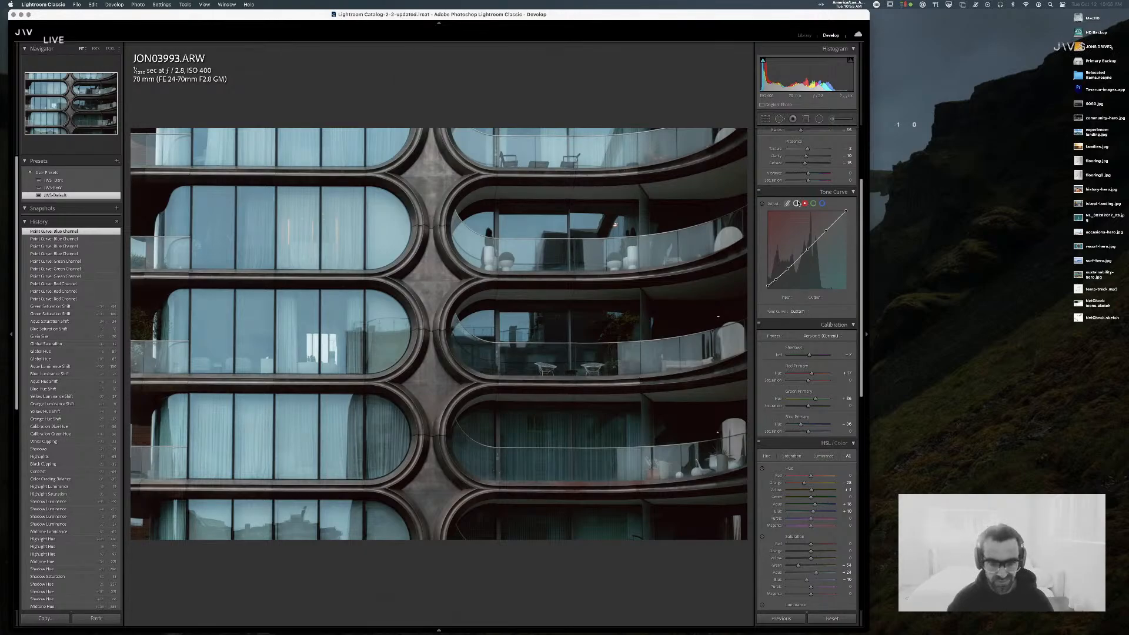
{"action": "key", "text": "backslash"}
{"action": "key", "text": "backslash"}
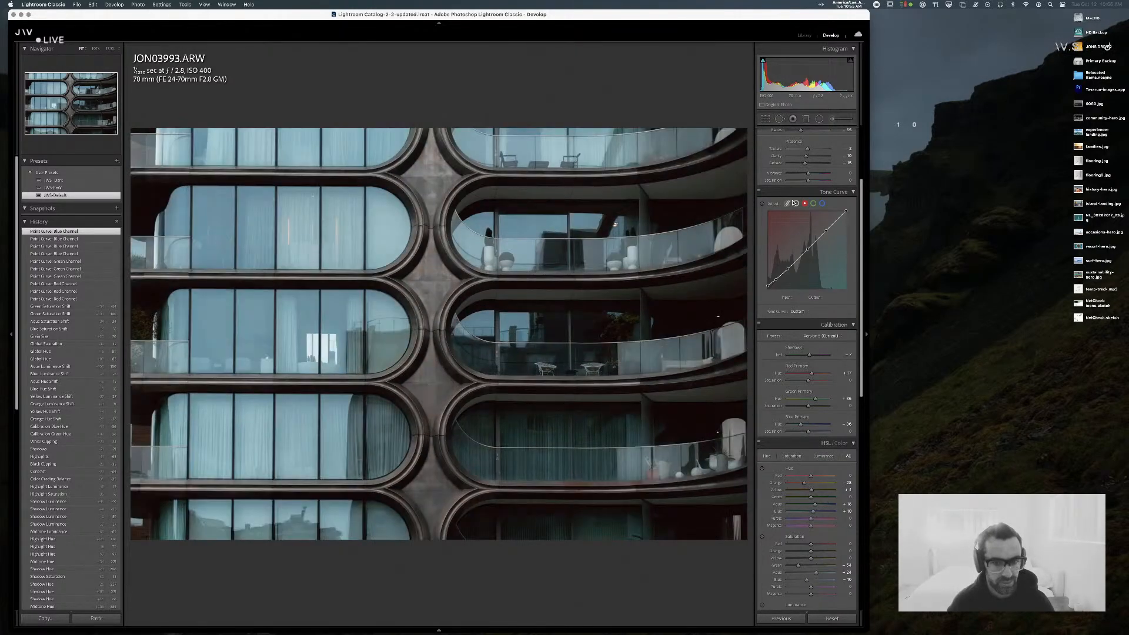
{"action": "key", "text": "backslash"}
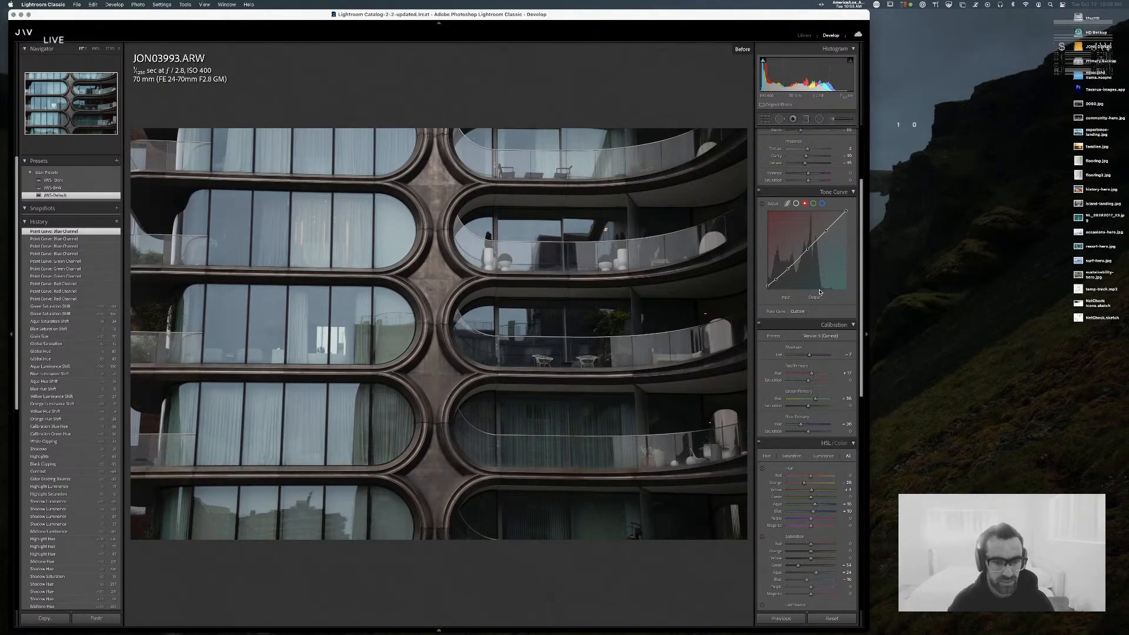
{"action": "key", "text": "backslash"}
{"action": "key", "text": "backslash"}
{"action": "key", "text": "backslash"}
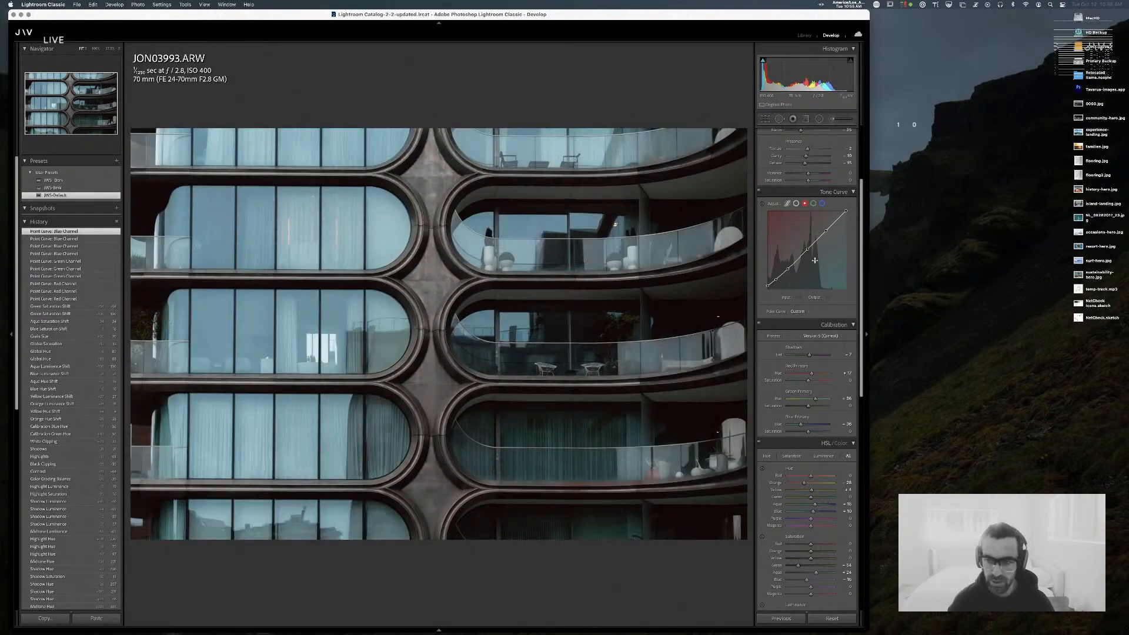
- Raise the orange hue and green luminance in the color mix, undoing the trial yellow and red hue shifts
{"action": "scroll", "coordinate": [817, 362], "scroll_direction": "down", "scroll_amount": 5}
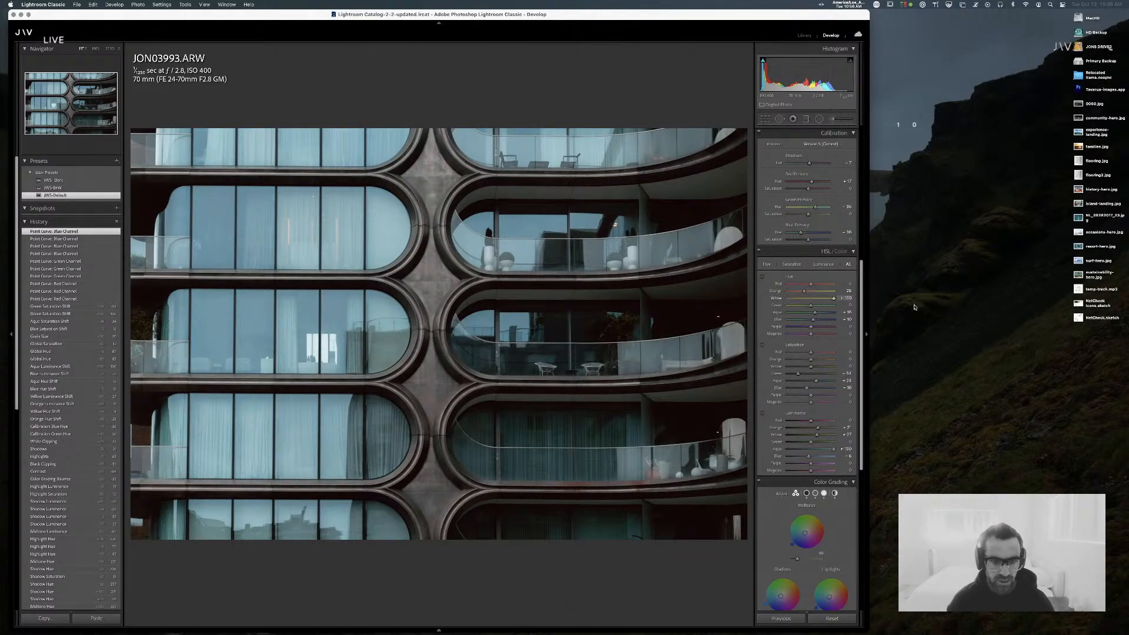
{"action": "key", "text": "super+z"}
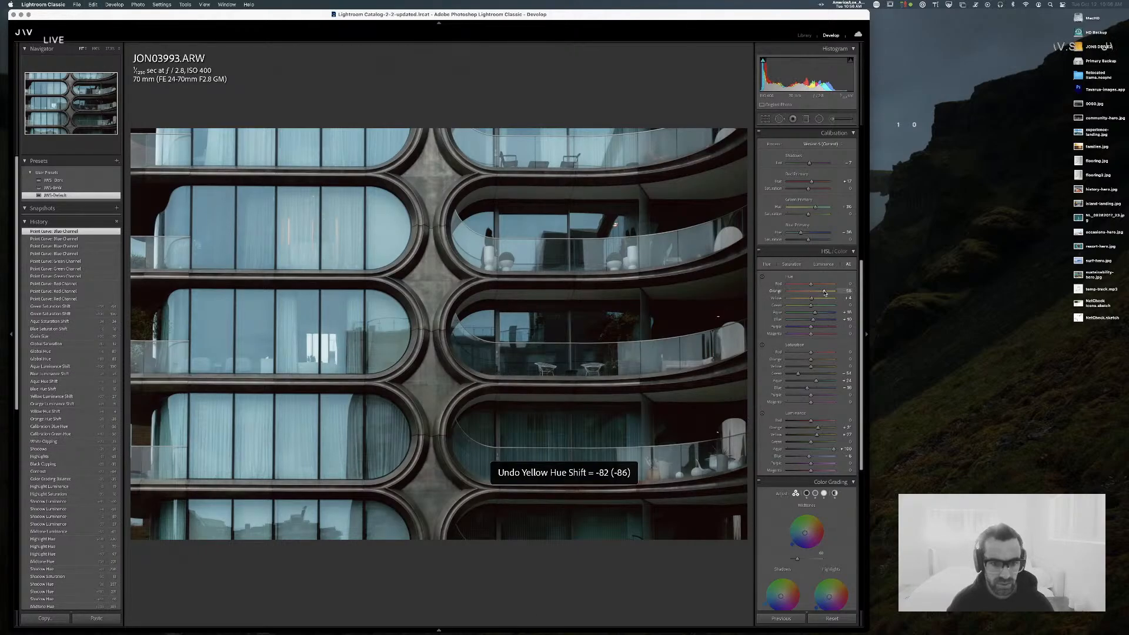
{"action": "left_click_drag", "start_coordinate": [783, 293], "coordinate": [667, 295]}
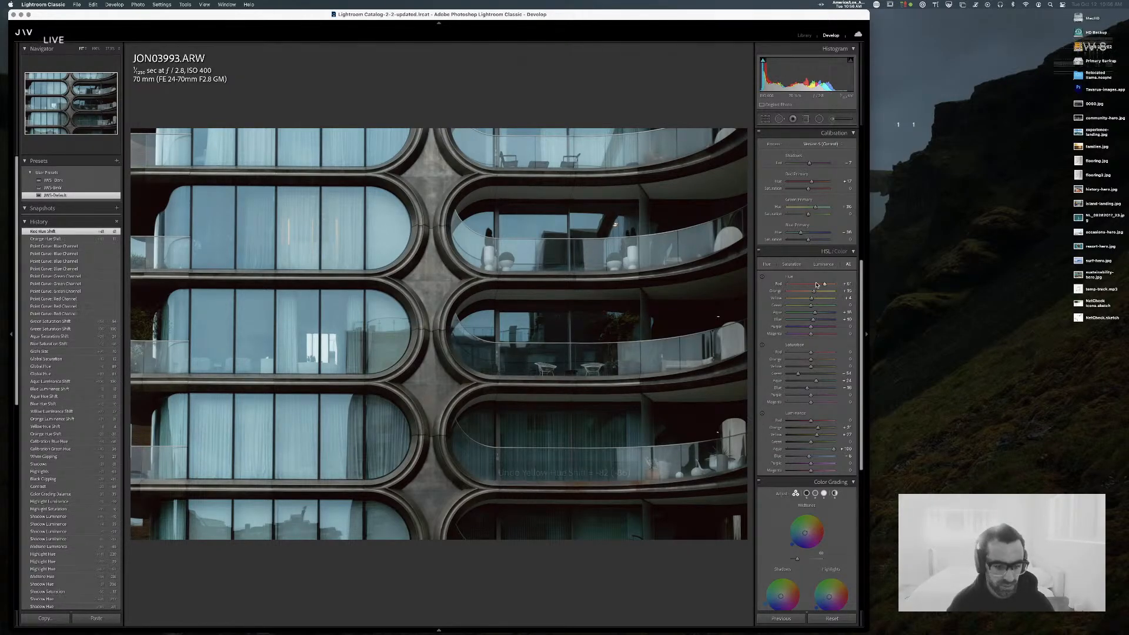
{"action": "key", "text": "super+z"}
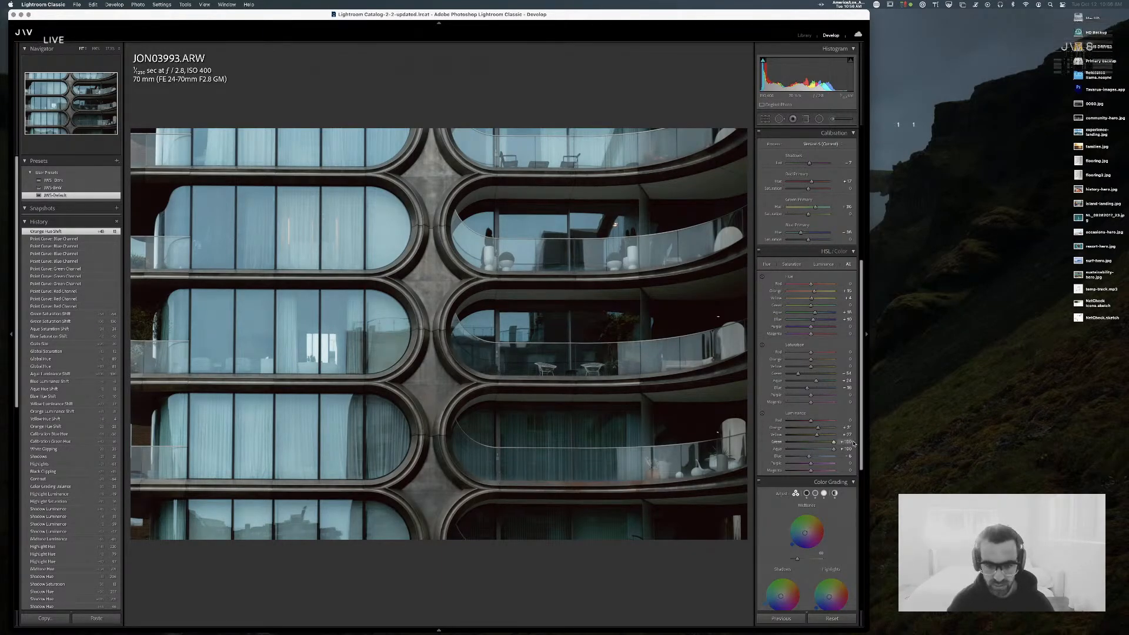
{"action": "mouse_move", "coordinate": [810, 443]}
{"action": "left_mouse_down"}
{"action": "mouse_move", "coordinate": [833, 445]}
{"action": "mouse_move", "coordinate": [816, 444]}
{"action": "left_mouse_up"}
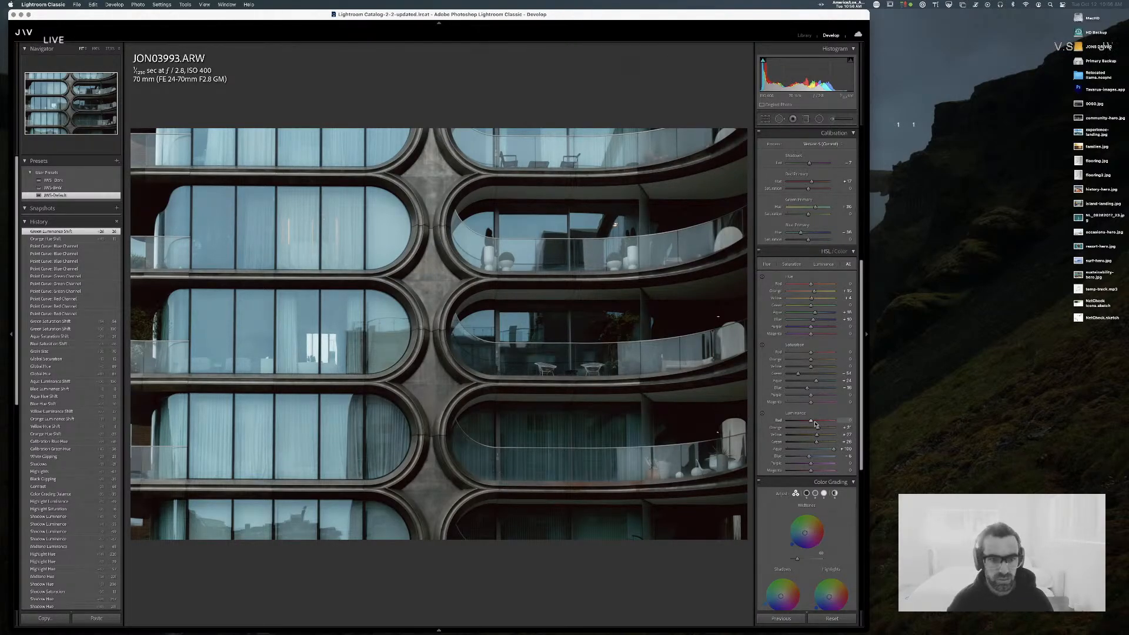
- Compare the facade before and after editing, and toggle Color Grading off and on to judge its effect
{"action": "key", "text": "backslash"}
{"action": "key", "text": "backslash"}
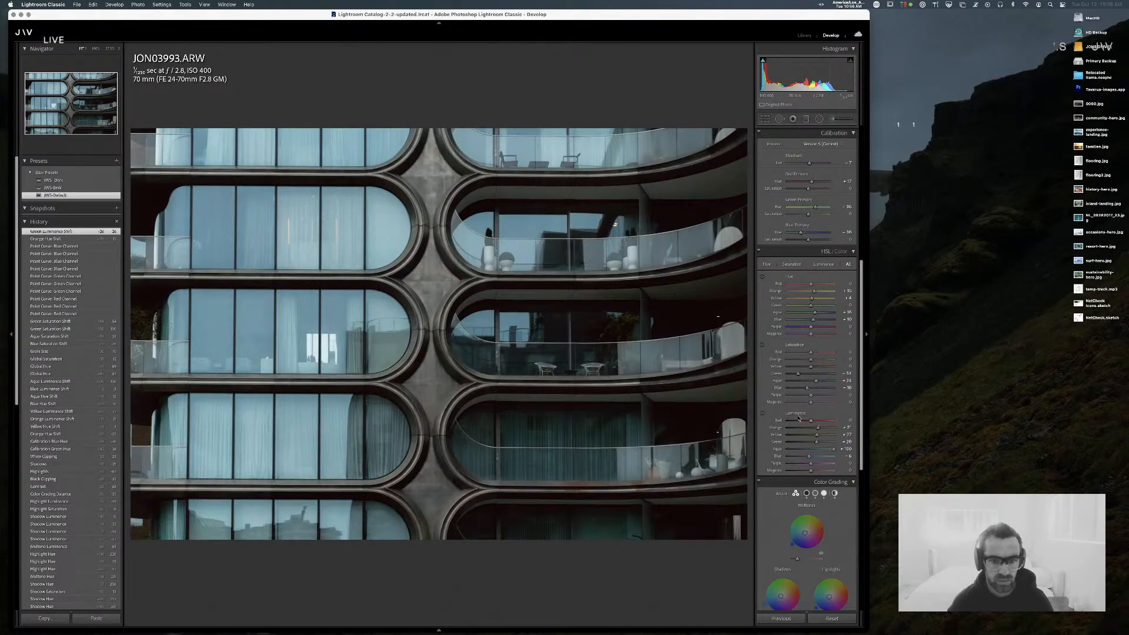
{"action": "key", "text": "backslash"}
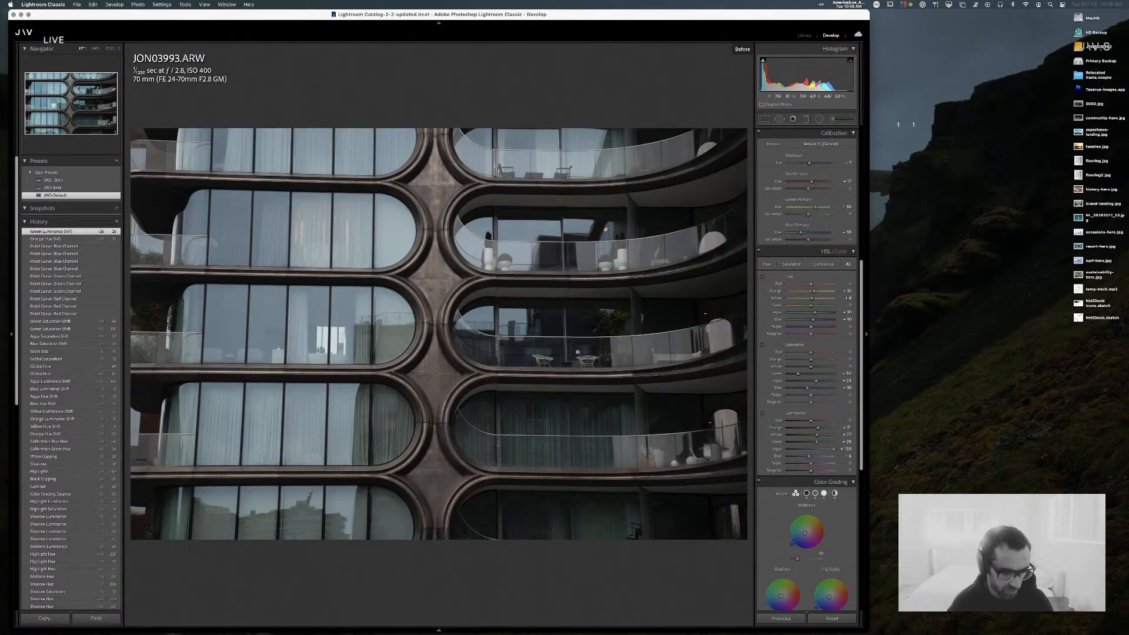
{"action": "key", "text": "backslash"}
{"action": "key", "text": "backslash"}
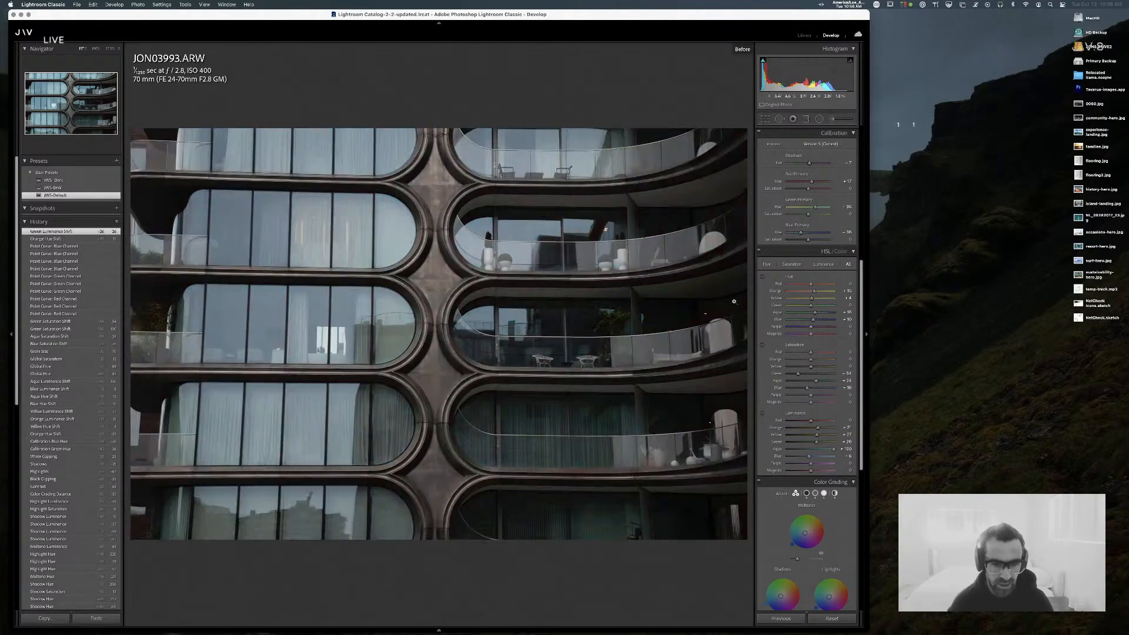
{"action": "key", "text": "backslash"}
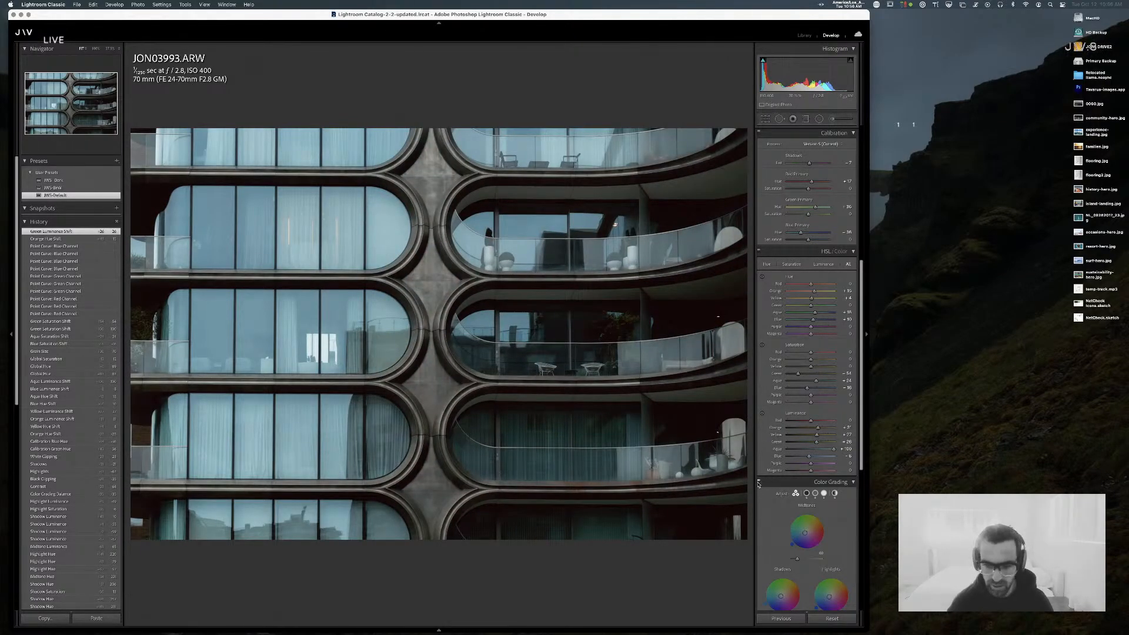
{"action": "left_click", "coordinate": [759, 482]}
{"action": "left_click", "coordinate": [758, 483]}
{"action": "scroll", "coordinate": [808, 191], "scroll_direction": "up", "scroll_amount": 8}
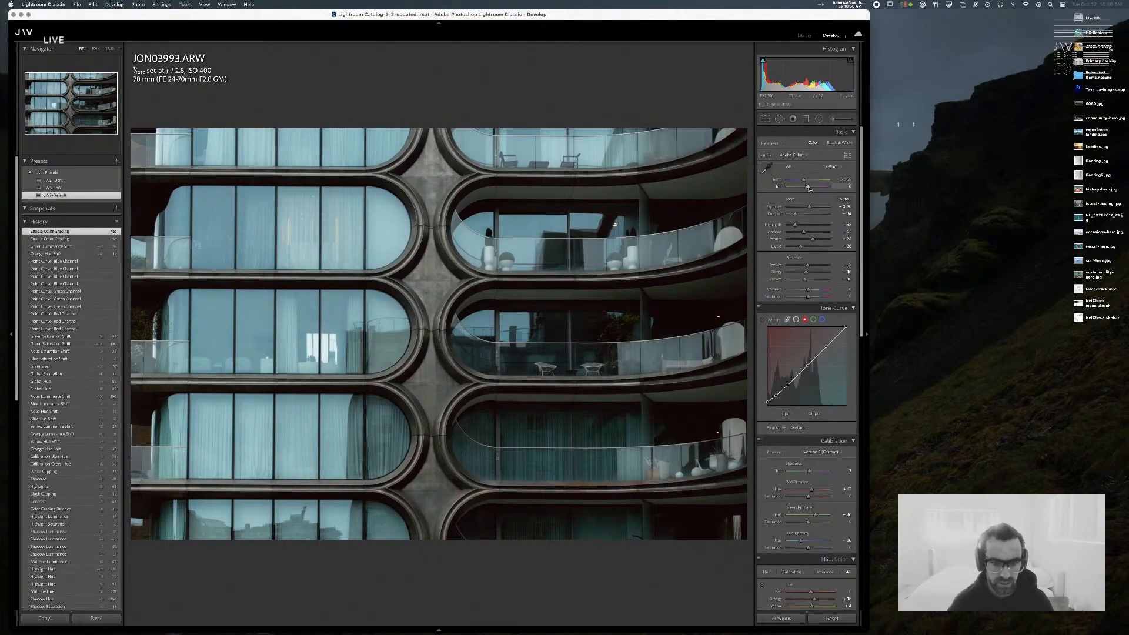
- Warm the facade's white balance by slightly raising tint and temperature, and brighten the overall exposure a little
{"action": "left_click_drag", "start_coordinate": [809, 187], "coordinate": [809, 188]}
{"action": "key", "text": "backslash"}
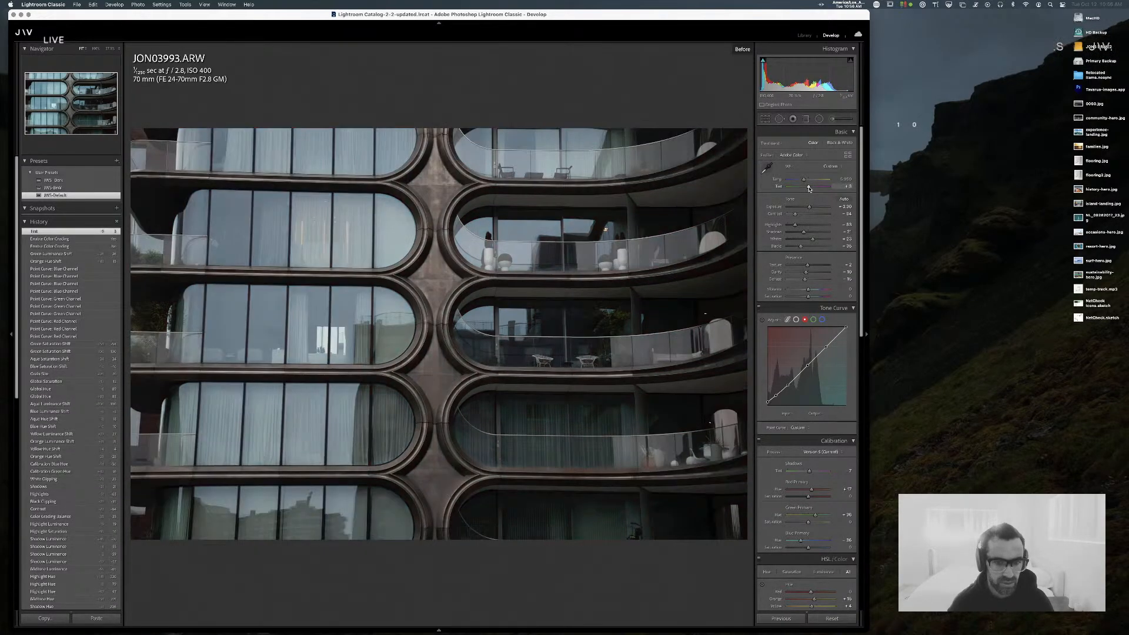
{"action": "key", "text": "backslash"}
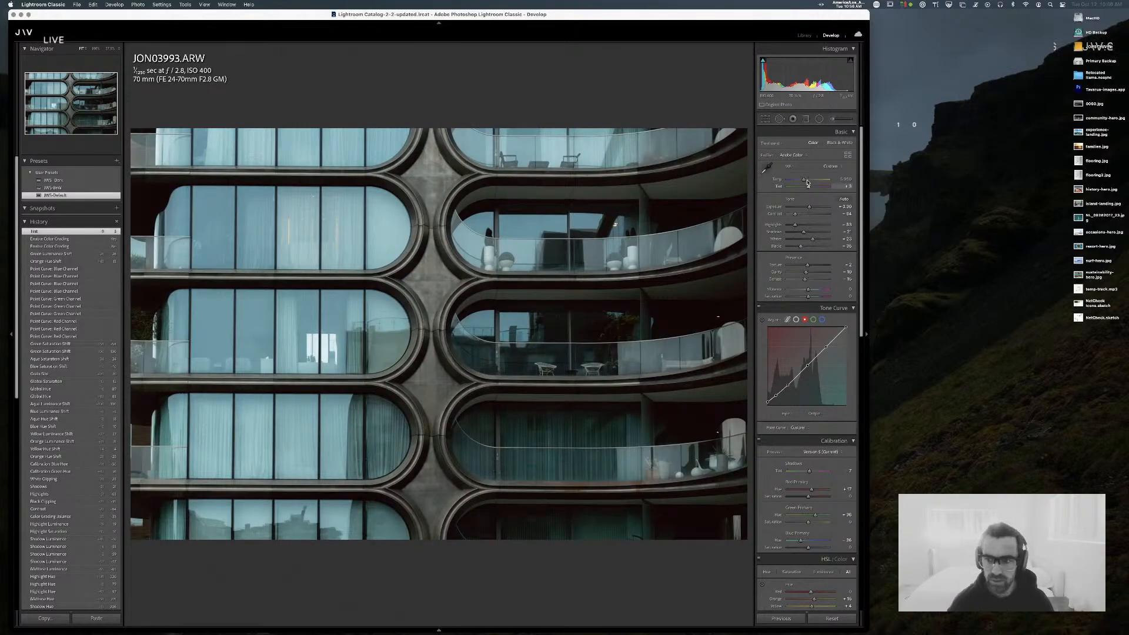
{"action": "left_click_drag", "start_coordinate": [807, 183], "coordinate": [807, 182]}
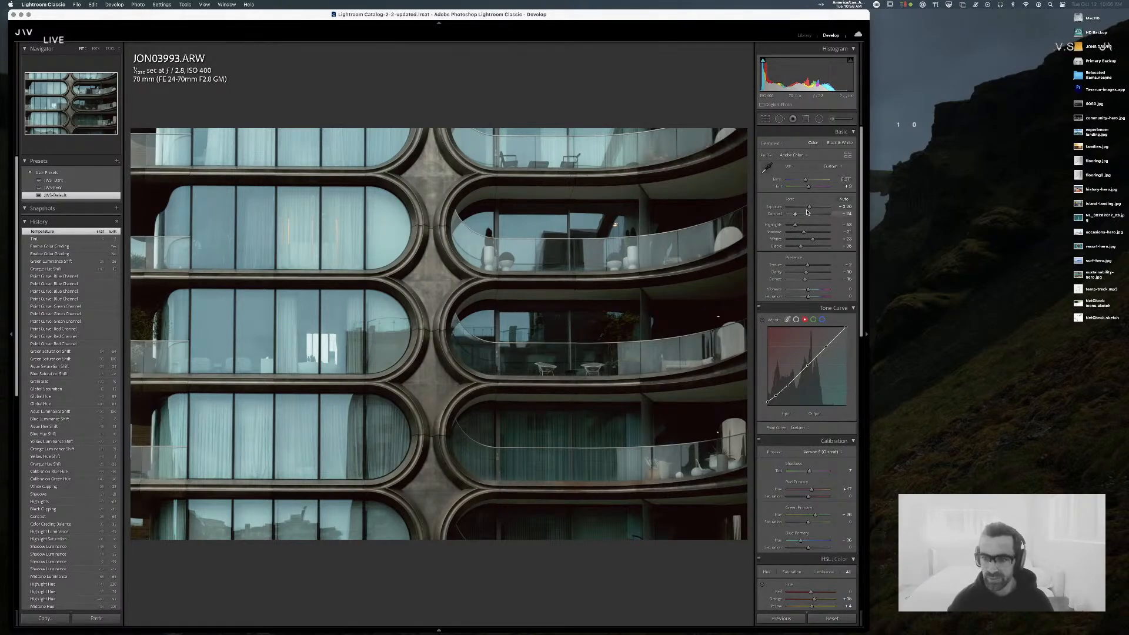
{"action": "left_click_drag", "start_coordinate": [809, 207], "coordinate": [806, 209]}
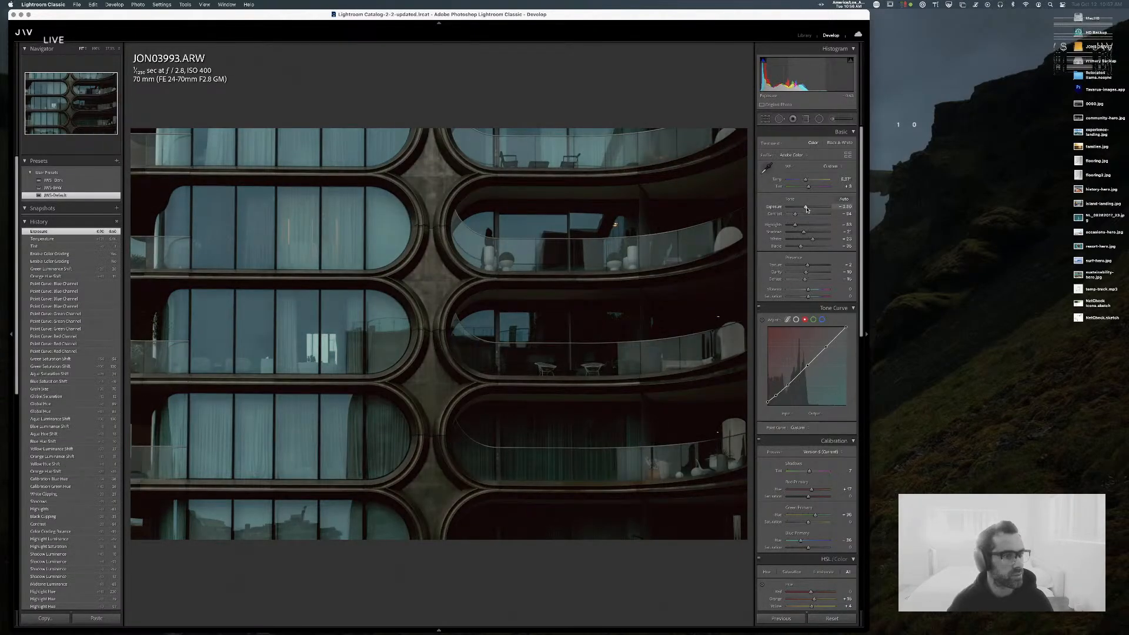
{"action": "left_click_drag", "start_coordinate": [807, 209], "coordinate": [810, 210]}
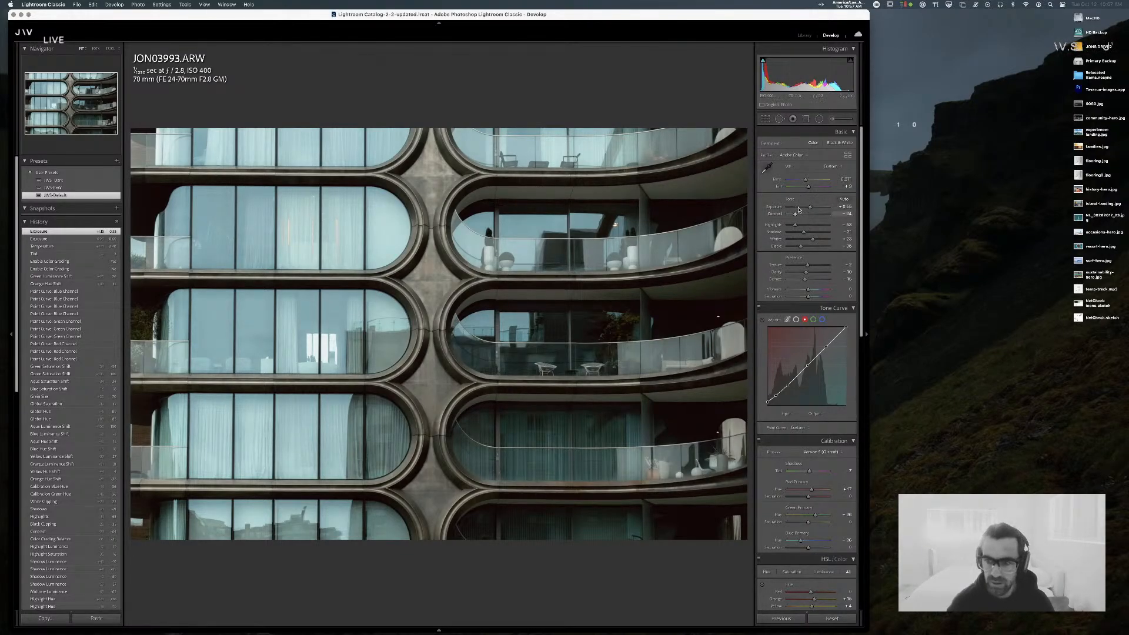
- In the composite RGB point curve, lower the white point to soften the highlights and fine-tune the upper and deep shadow points
{"action": "left_click", "coordinate": [796, 320]}
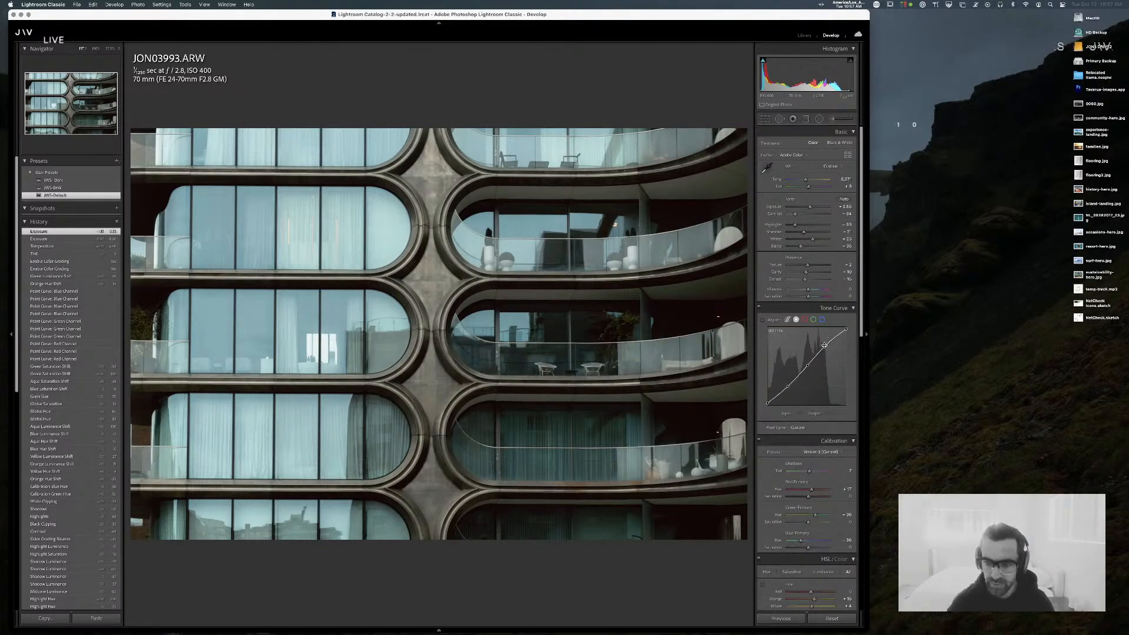
{"action": "left_click_drag", "start_coordinate": [838, 339], "coordinate": [827, 347]}
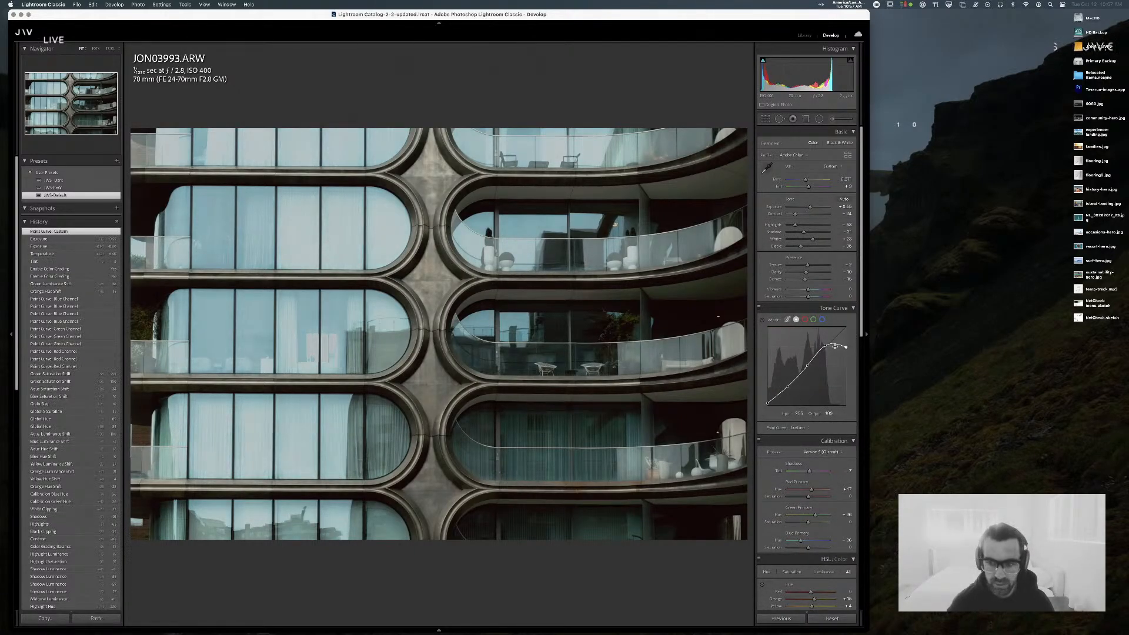
{"action": "left_click", "coordinate": [826, 347]}
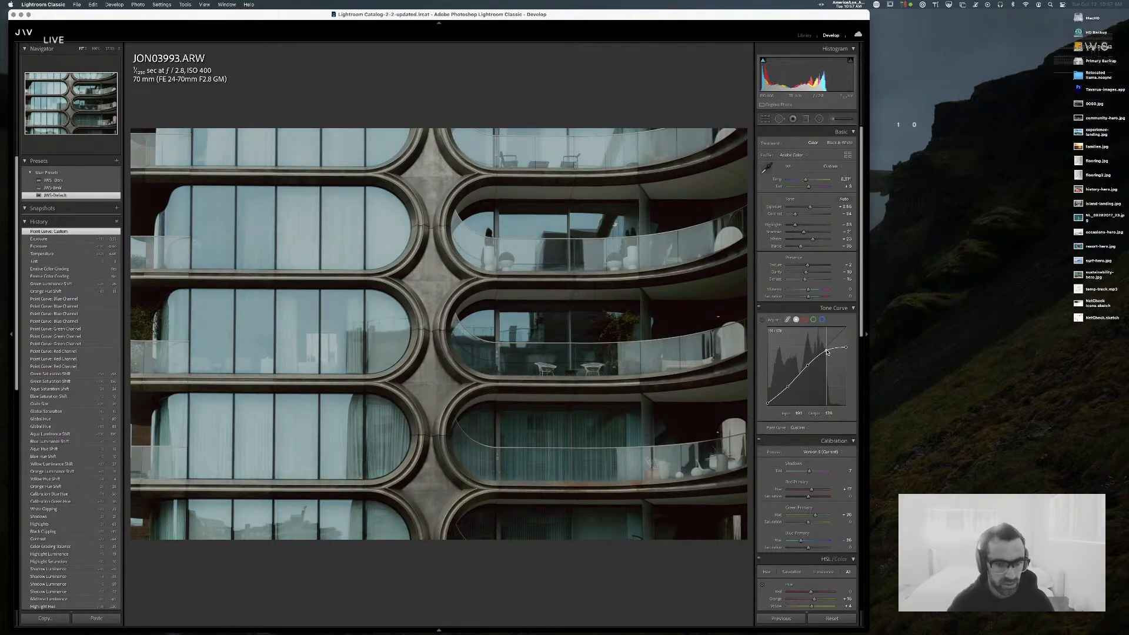
{"action": "left_click_drag", "start_coordinate": [825, 346], "coordinate": [777, 395]}
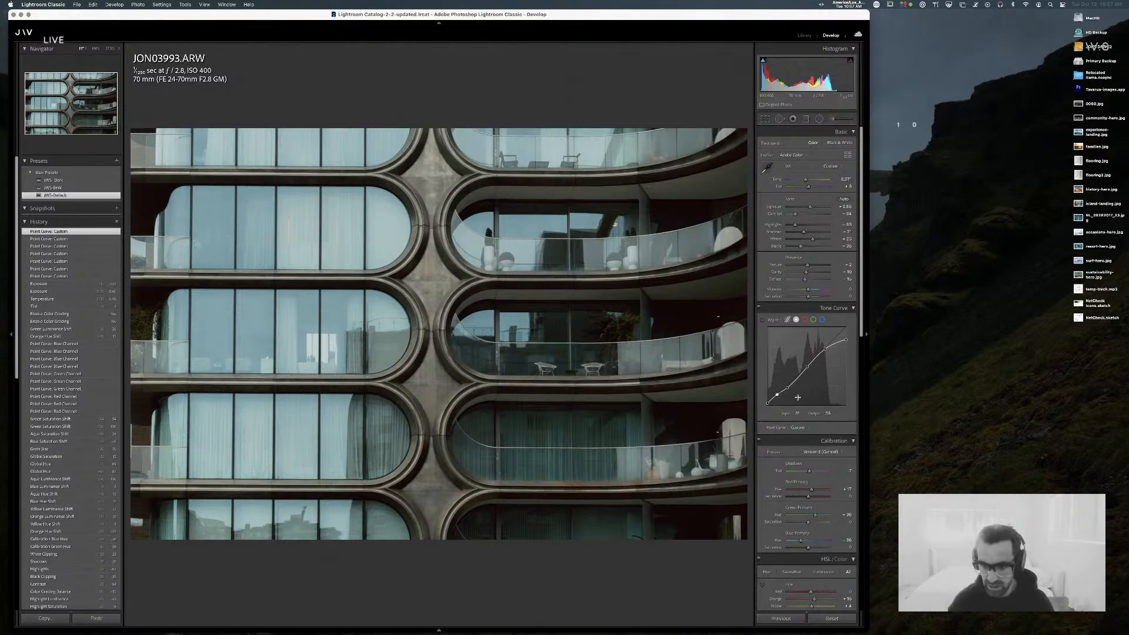
{"action": "left_click_drag", "start_coordinate": [776, 395], "coordinate": [777, 396]}
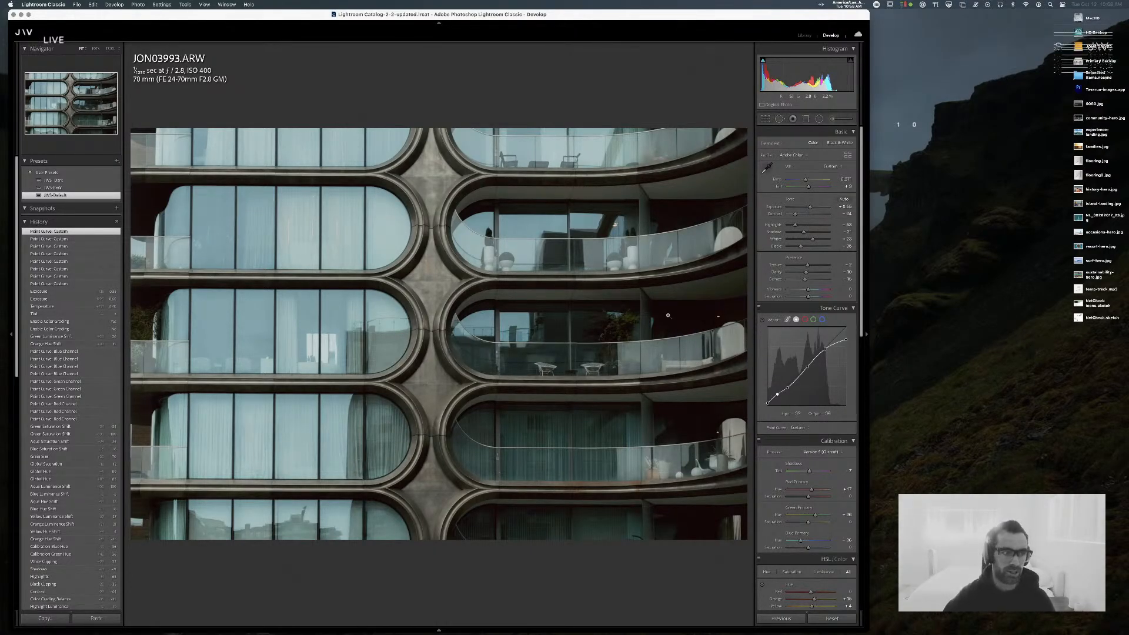
- Compare the regraded facade with the original photo, and toggle the HSL color adjustments off and on to judge their effect
{"action": "key", "text": "backslash"}
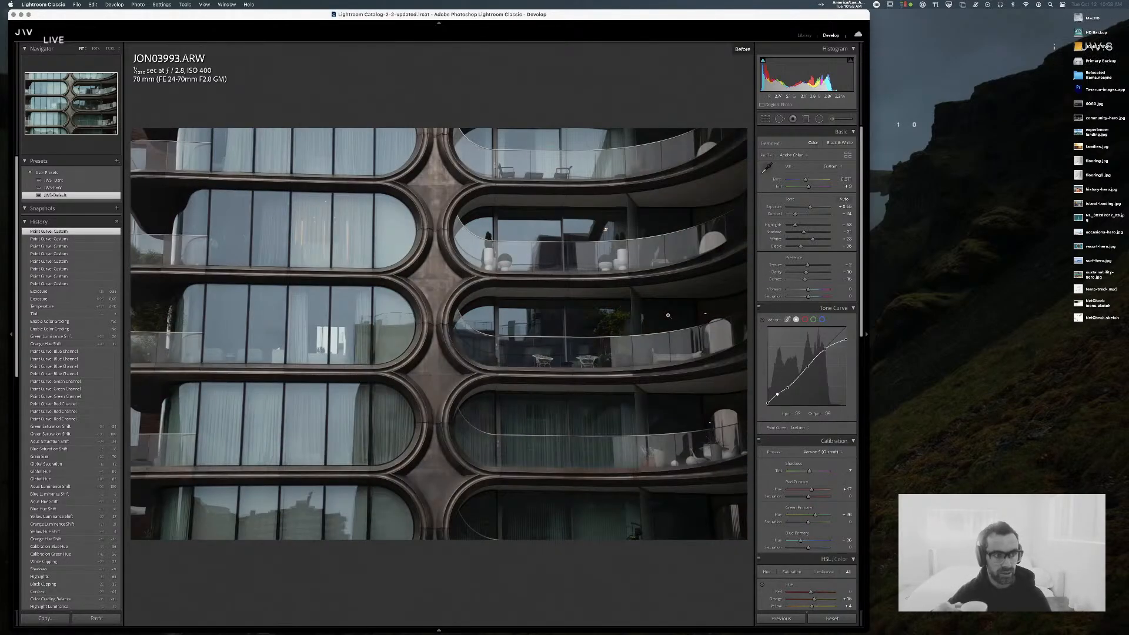
{"action": "key", "text": "backslash"}
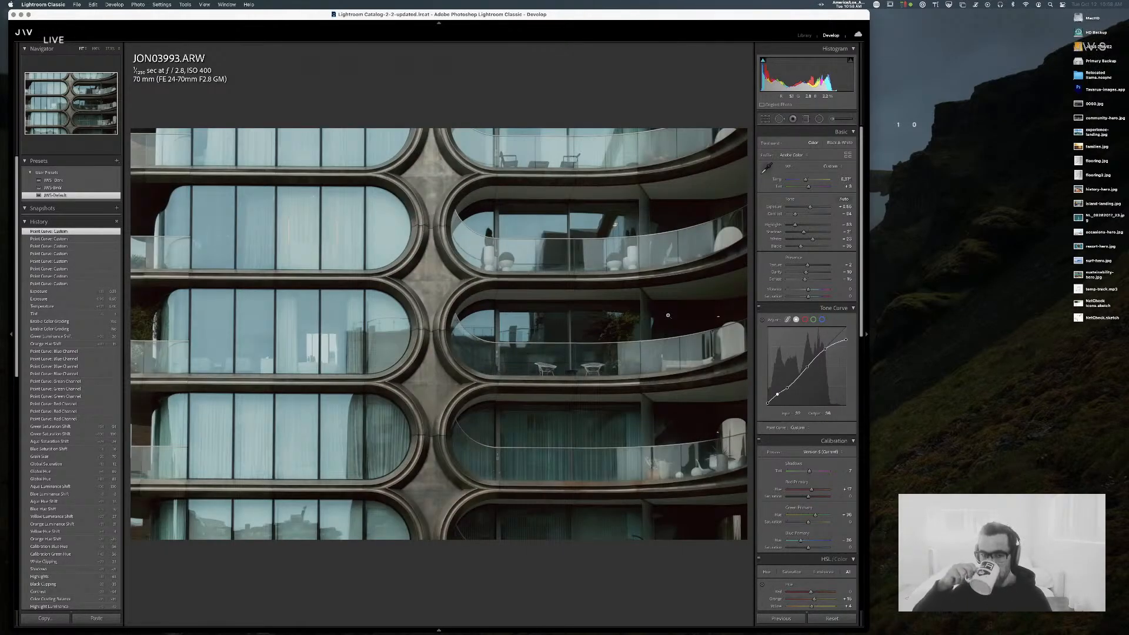
{"action": "key", "text": "backslash"}
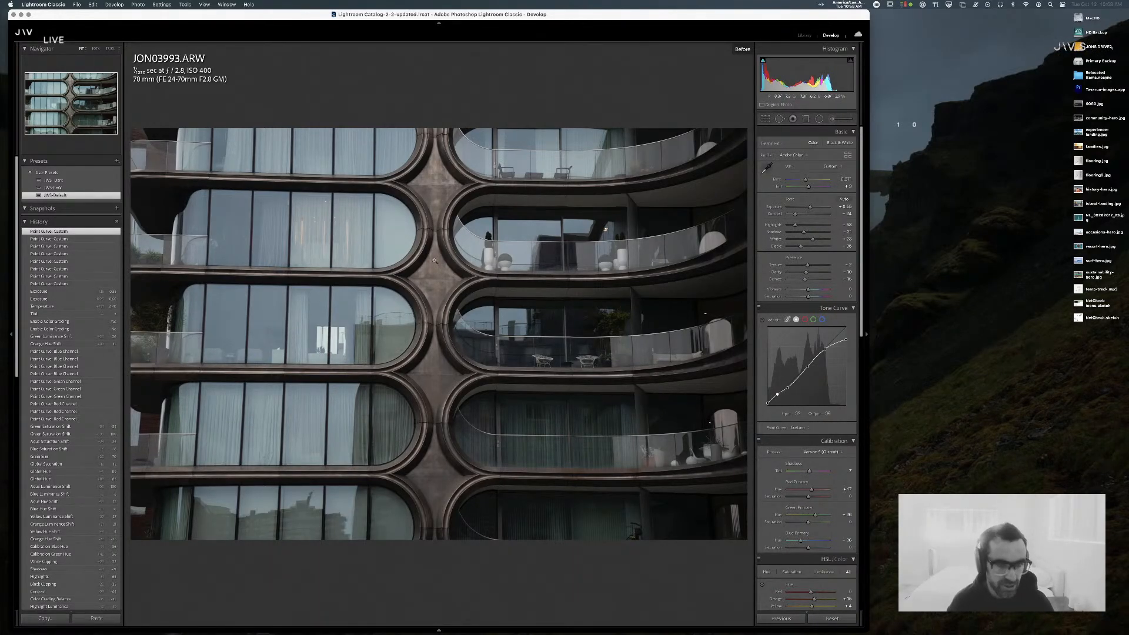
{"action": "key", "text": "backslash"}
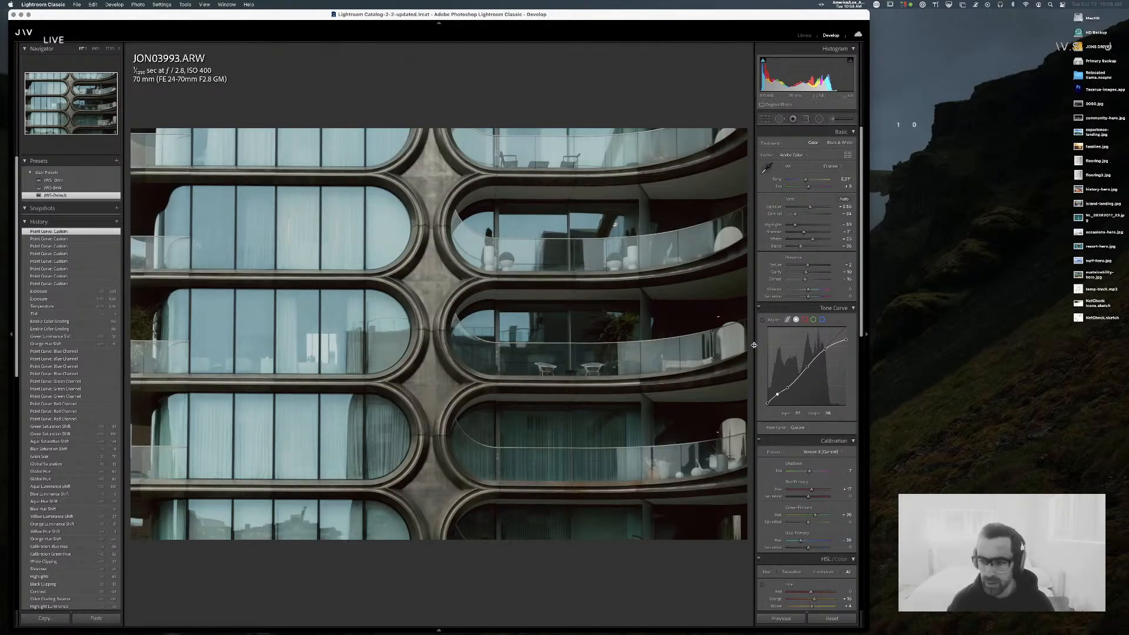
{"action": "scroll", "coordinate": [785, 318], "scroll_direction": "down", "scroll_amount": 8}
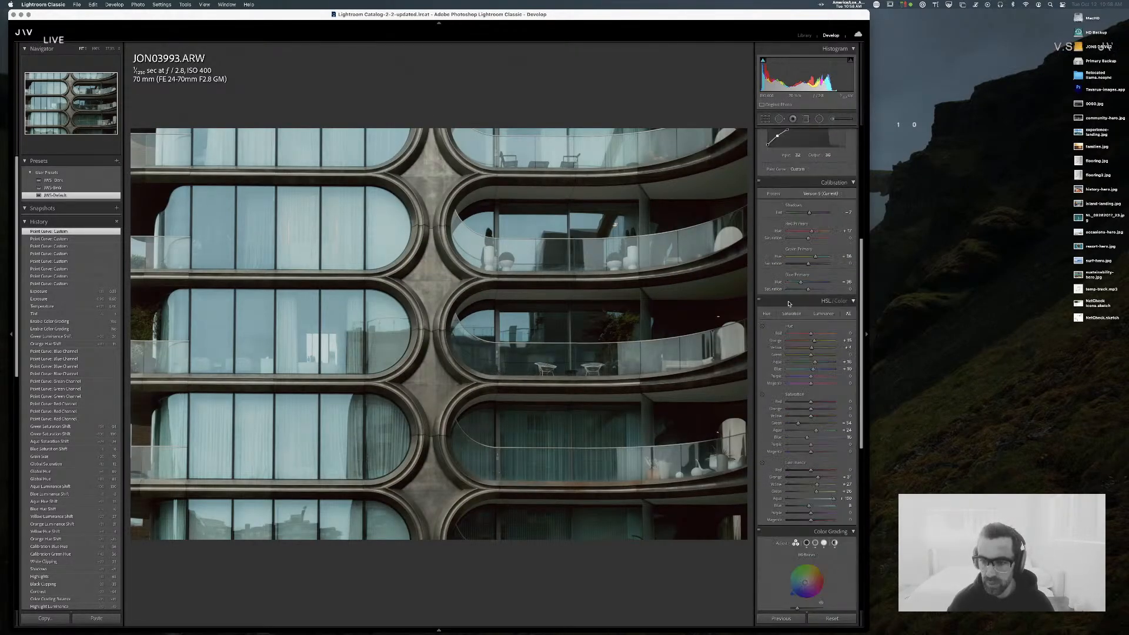
{"action": "left_click", "coordinate": [758, 301]}
{"action": "left_click", "coordinate": [759, 301]}
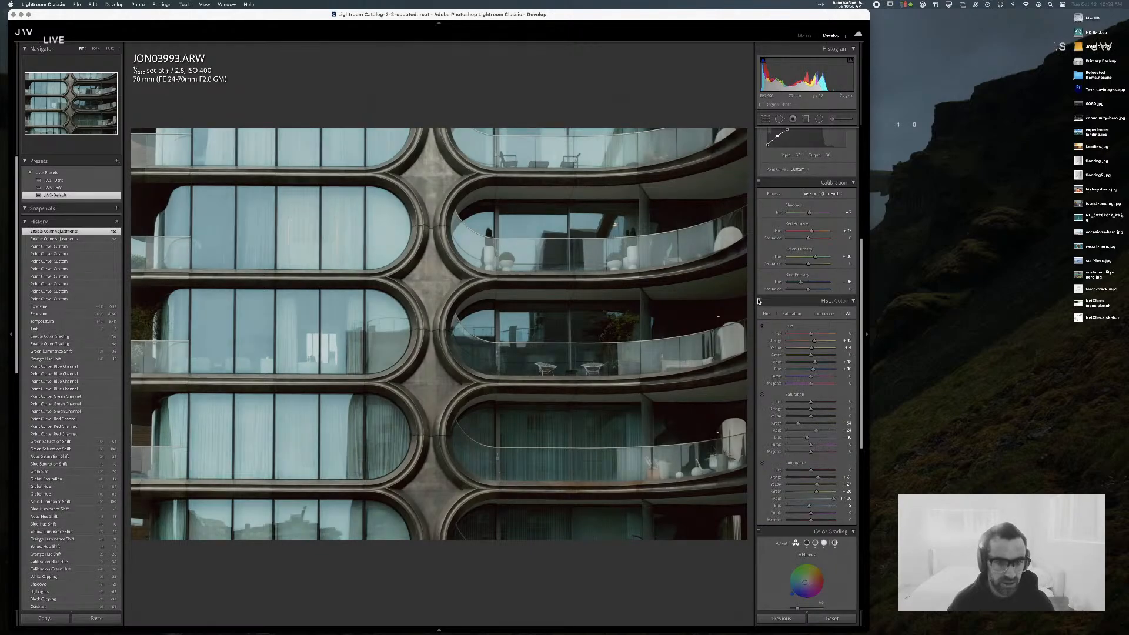
{"action": "left_click", "coordinate": [758, 301]}
{"action": "left_click", "coordinate": [759, 300]}
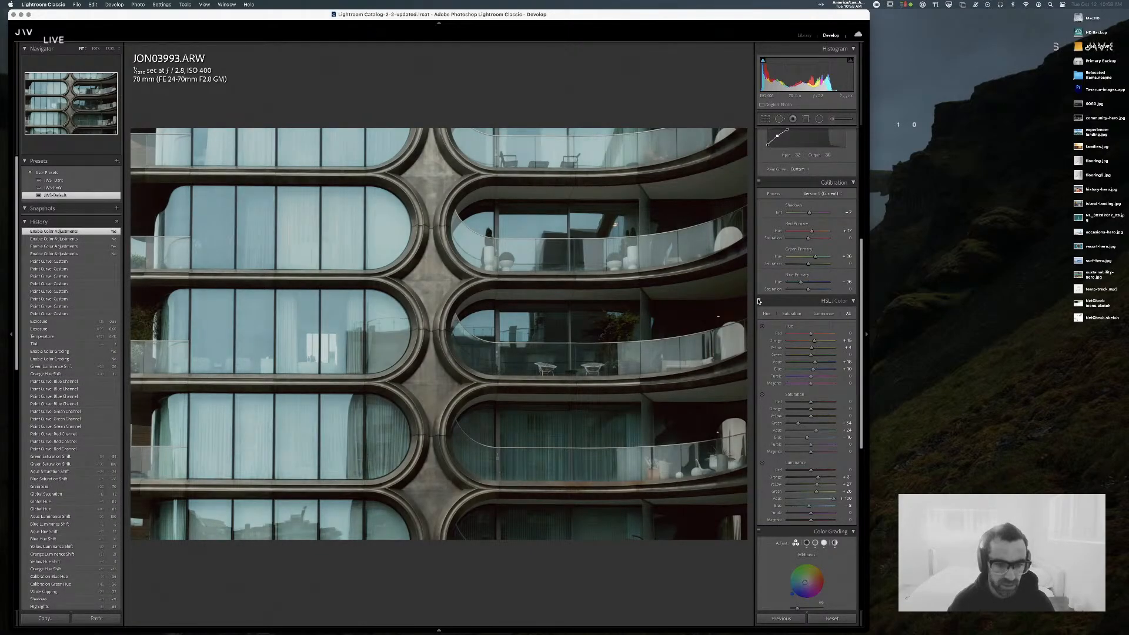
{"action": "left_click", "coordinate": [759, 300]}
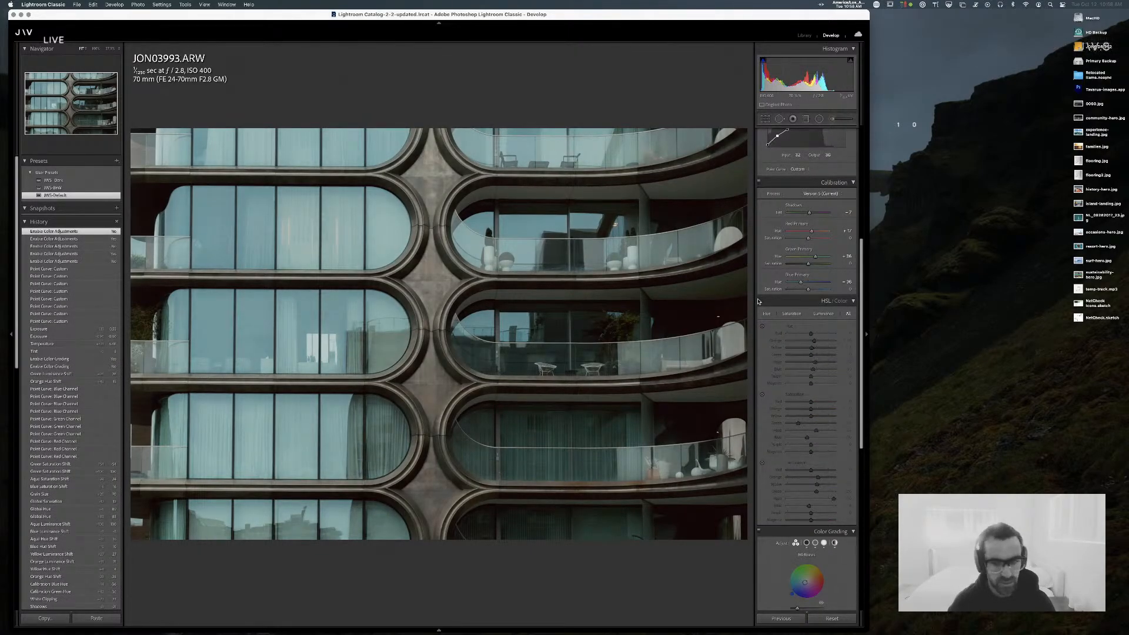
{"action": "left_click", "coordinate": [759, 300]}
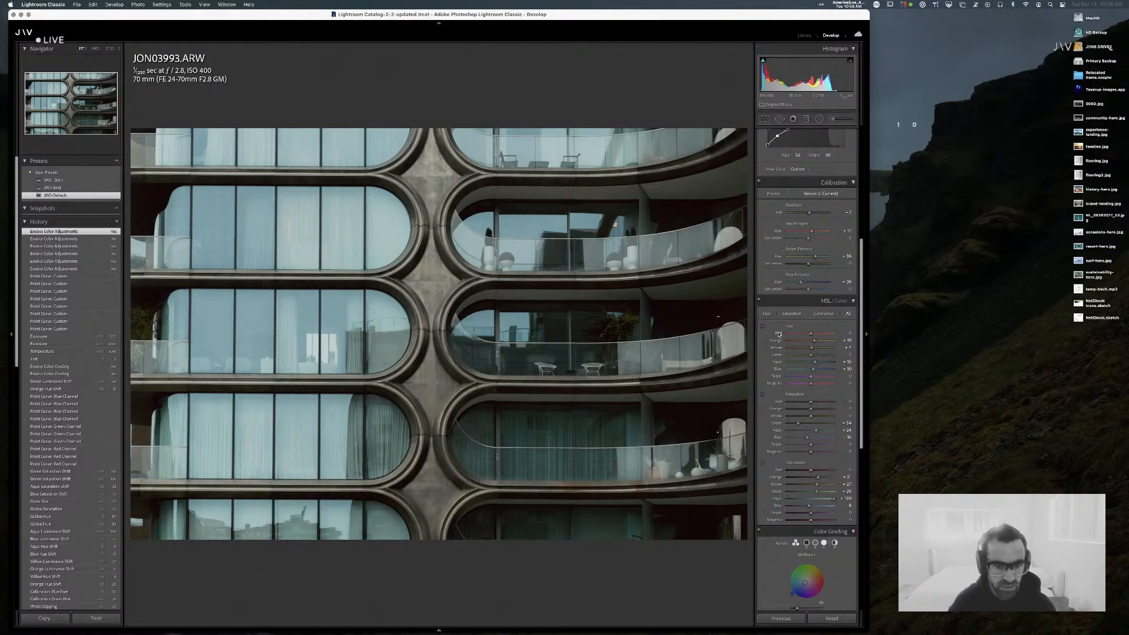
- Compare the building photo with the HSL colour adjustments switched off and on
{"action": "left_click", "coordinate": [758, 301]}
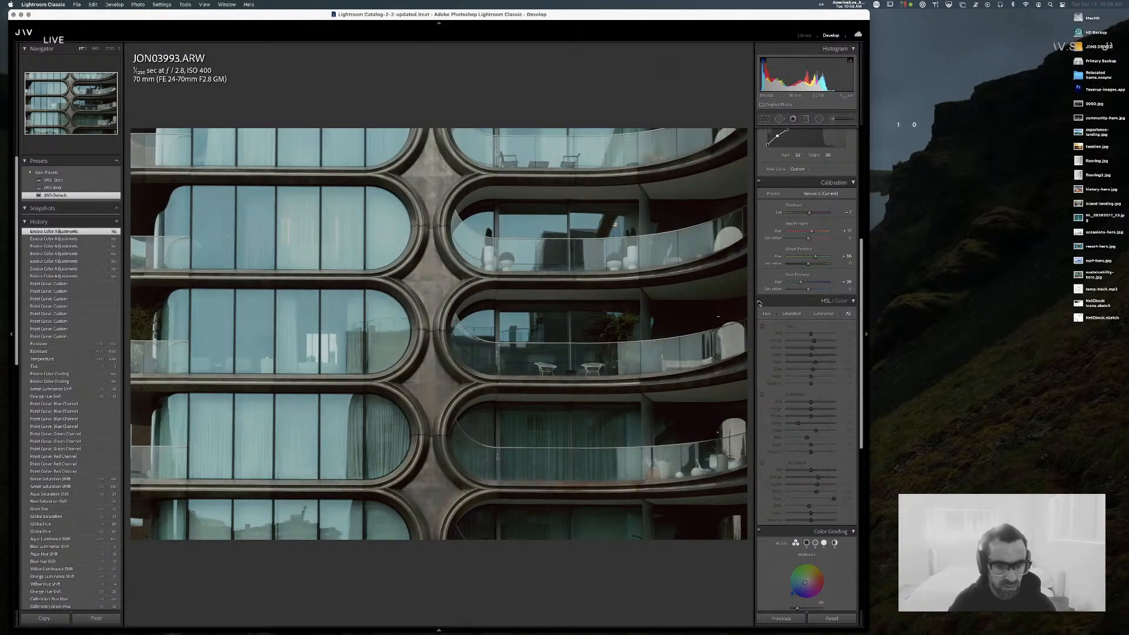
{"action": "left_click", "coordinate": [759, 302]}
{"action": "left_click", "coordinate": [758, 301]}
{"action": "left_click", "coordinate": [758, 302]}
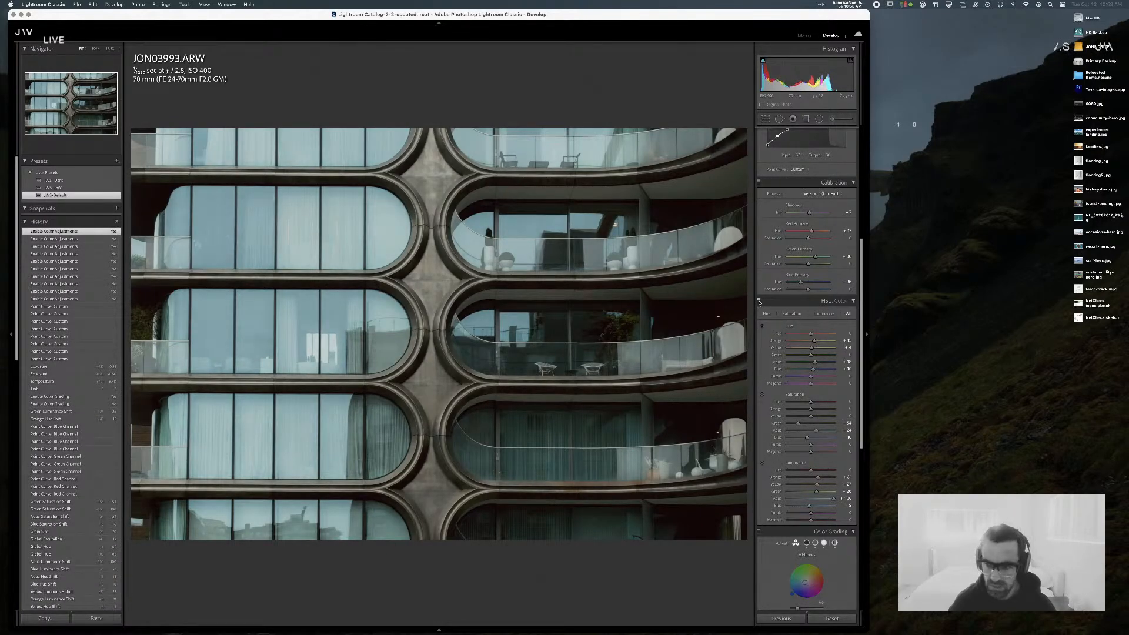
- Reset the yellow and orange hue shifts in the HSL adjustments, then raise both, setting the yellow hue to +21
{"action": "double_click", "coordinate": [775, 347]}
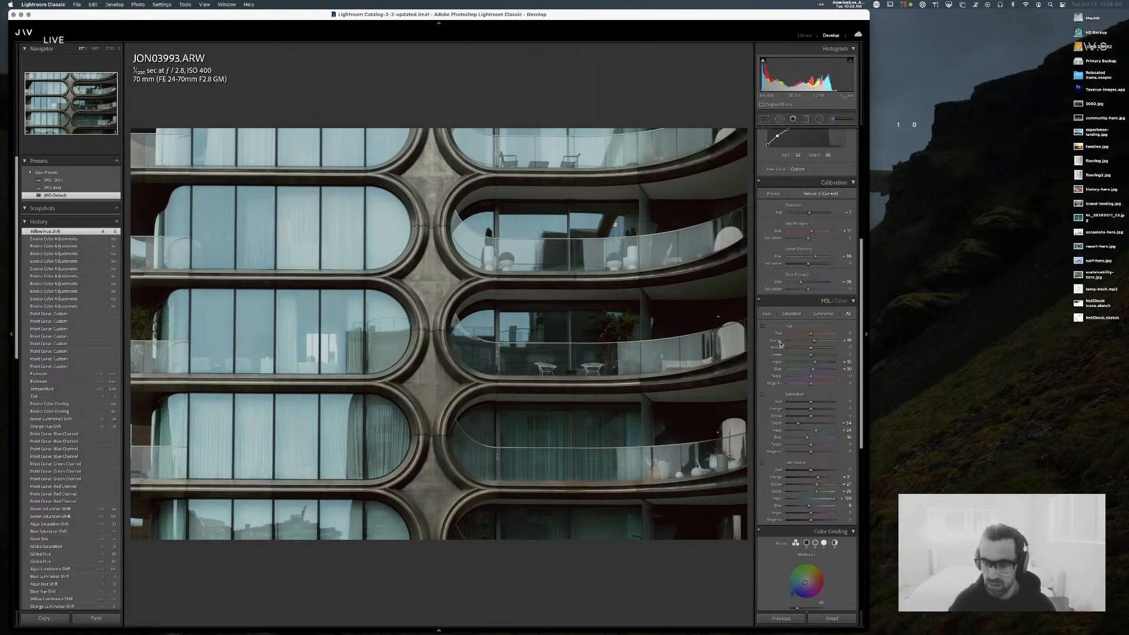
{"action": "double_click", "coordinate": [780, 342]}
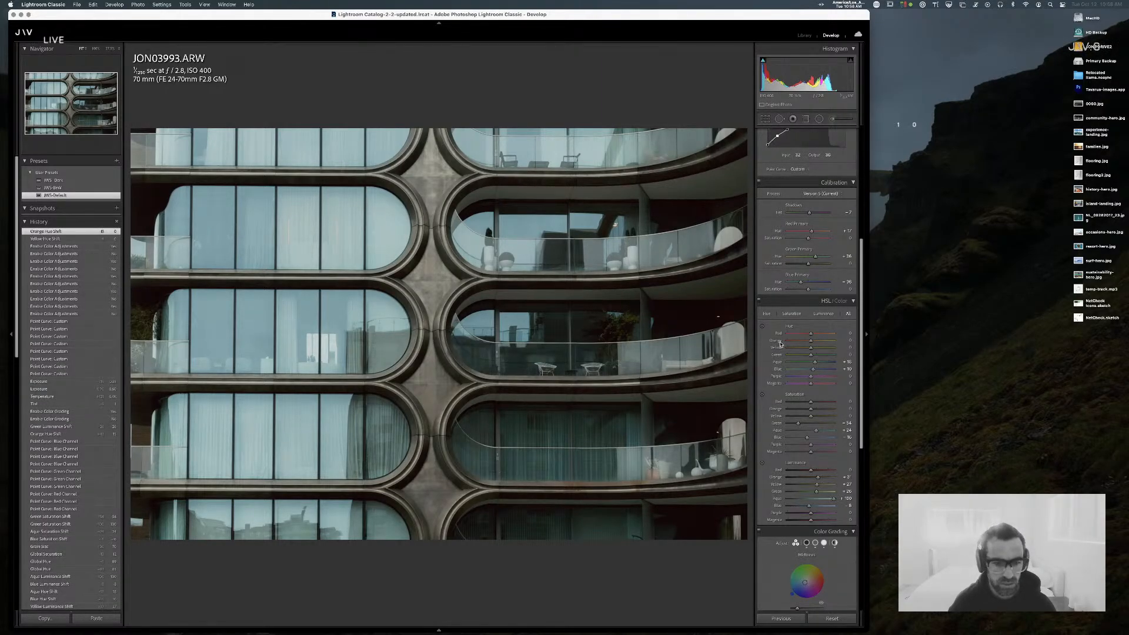
{"action": "left_click_drag", "start_coordinate": [811, 341], "coordinate": [806, 346]}
{"action": "left_click_drag", "start_coordinate": [797, 346], "coordinate": [816, 345]}
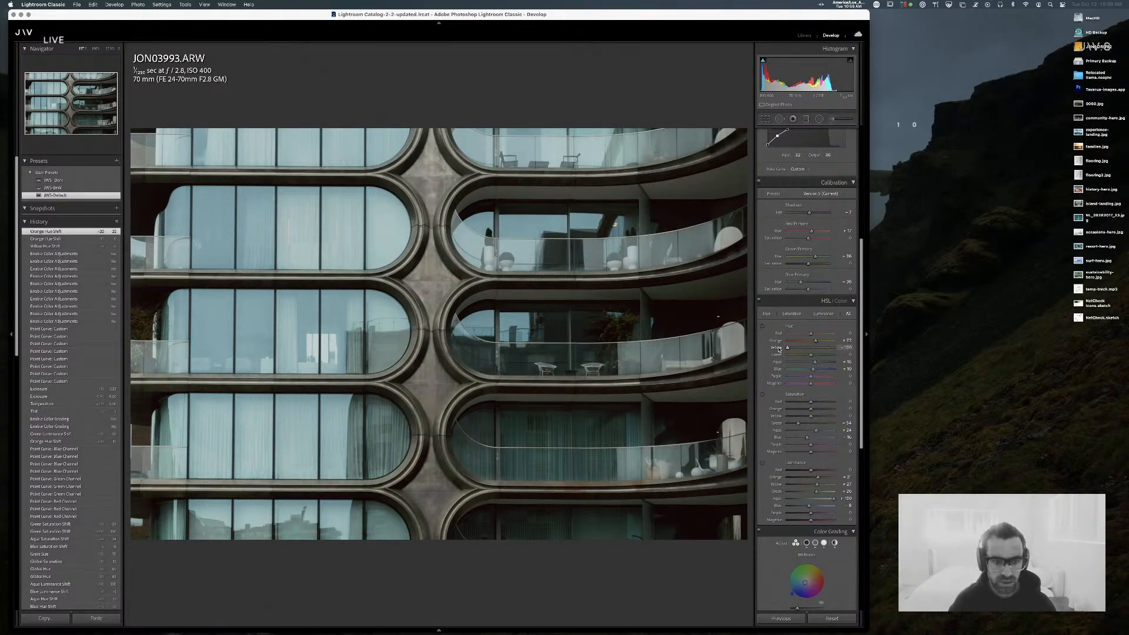
{"action": "left_click_drag", "start_coordinate": [787, 348], "coordinate": [827, 348]}
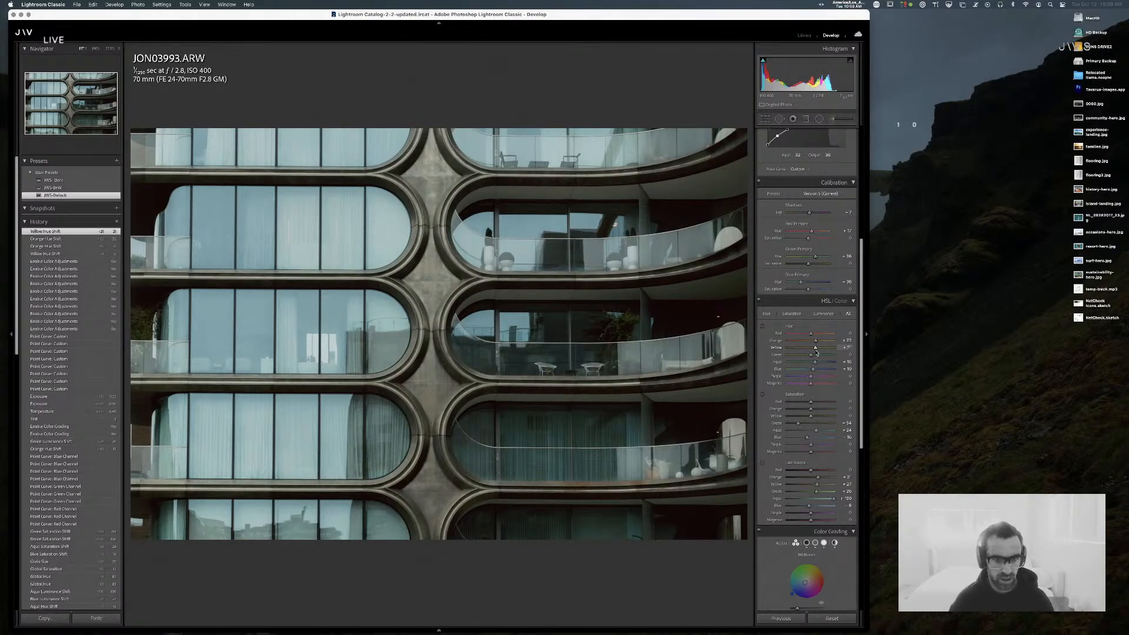
- Compare the edit with the original photo, and check the image with Color Grading switched off and on
{"action": "key", "text": "backslash"}
{"action": "key", "text": "backslash"}
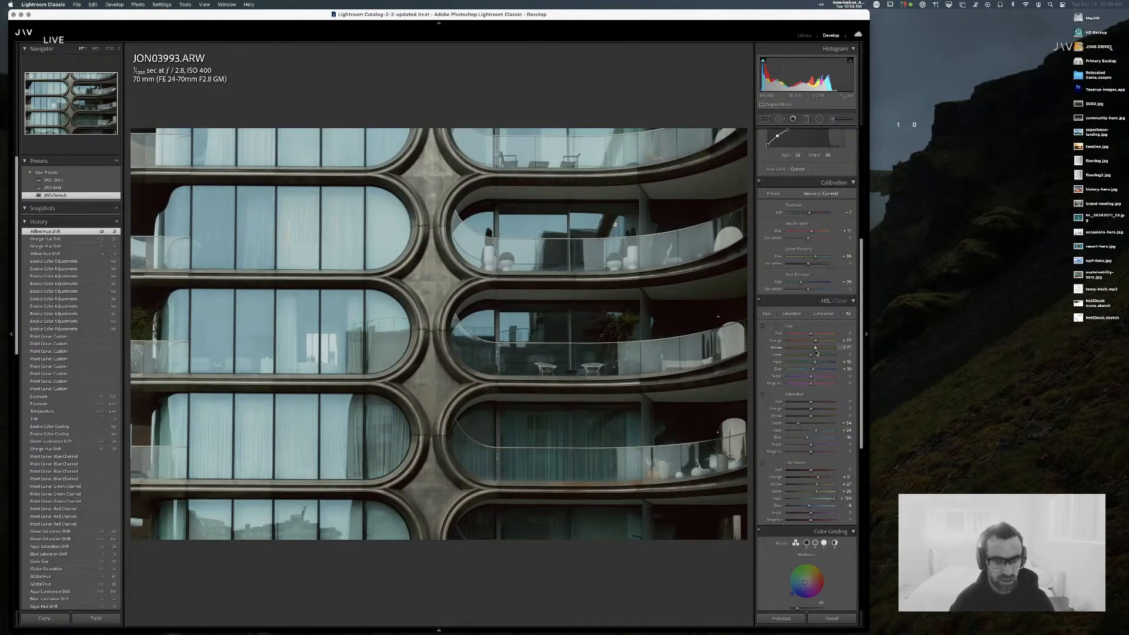
{"action": "scroll", "coordinate": [812, 353], "scroll_direction": "down", "scroll_amount": 5}
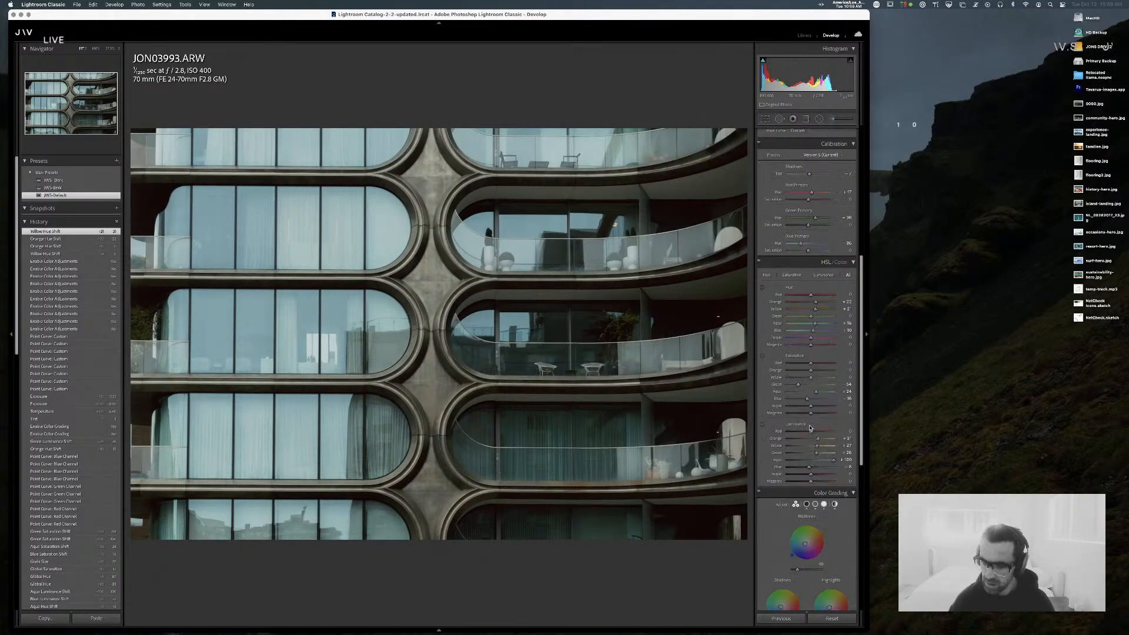
{"action": "left_click", "coordinate": [759, 240]}
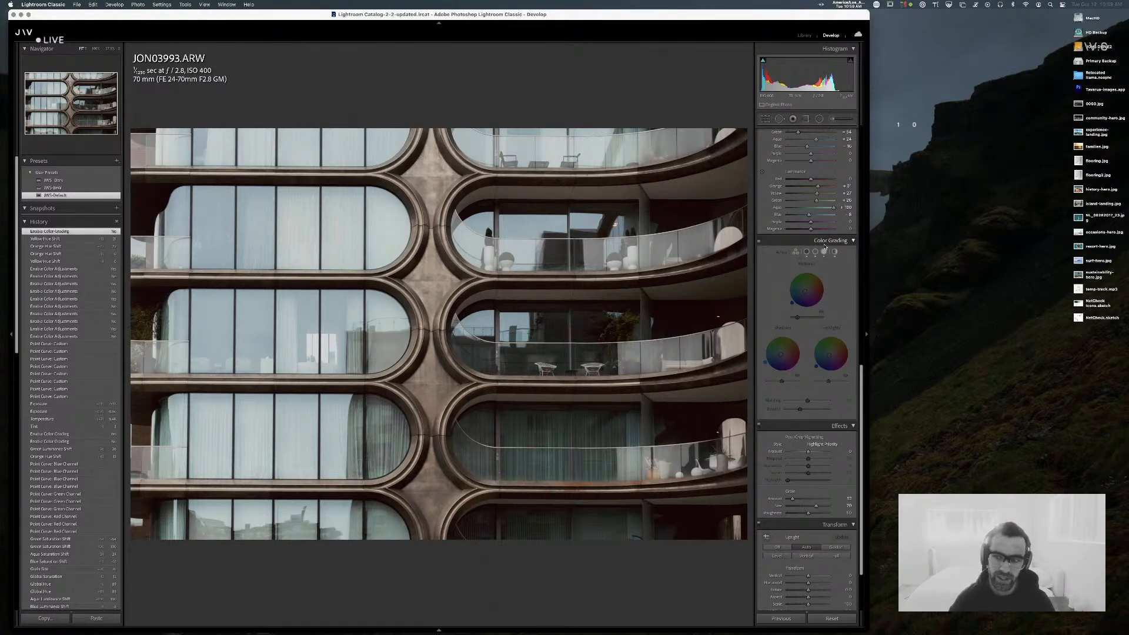
{"action": "left_click", "coordinate": [759, 241]}
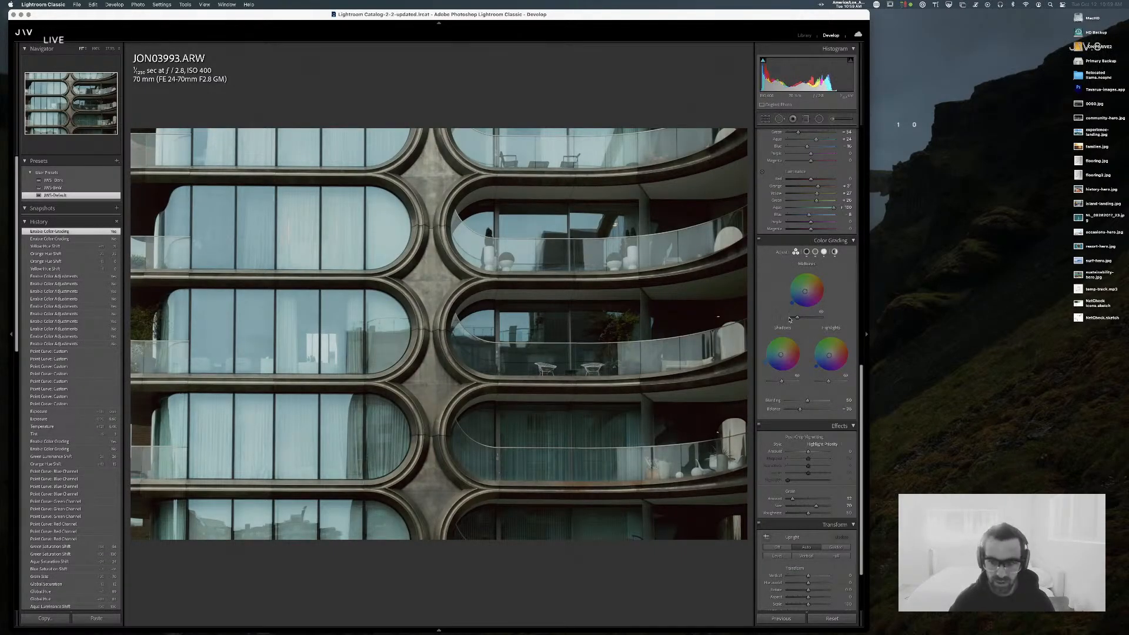
- Shift the midtones to a warmer hue in Color Grading, and try a different highlights hue before undoing it
{"action": "left_click_drag", "start_coordinate": [787, 289], "coordinate": [824, 282]}
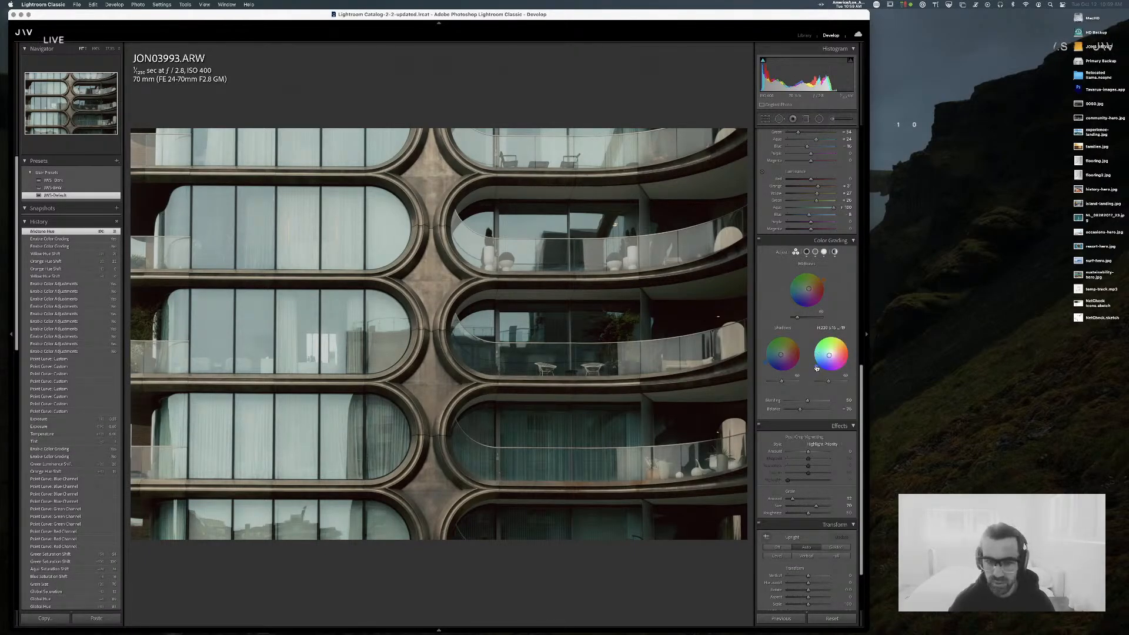
{"action": "left_click_drag", "start_coordinate": [829, 355], "coordinate": [832, 351]}
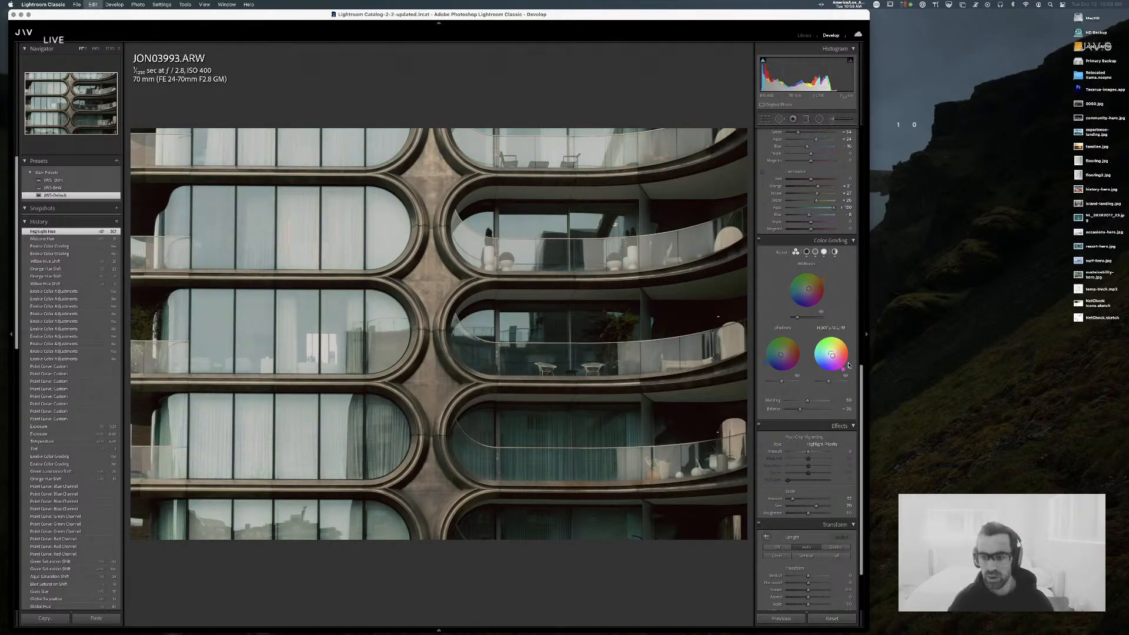
{"action": "key", "text": "super+z"}
- Try reduced yellow and orange hue shifts in the HSL adjustments and compare the look with the original photo
{"action": "scroll", "coordinate": [817, 283], "scroll_direction": "up", "scroll_amount": 4}
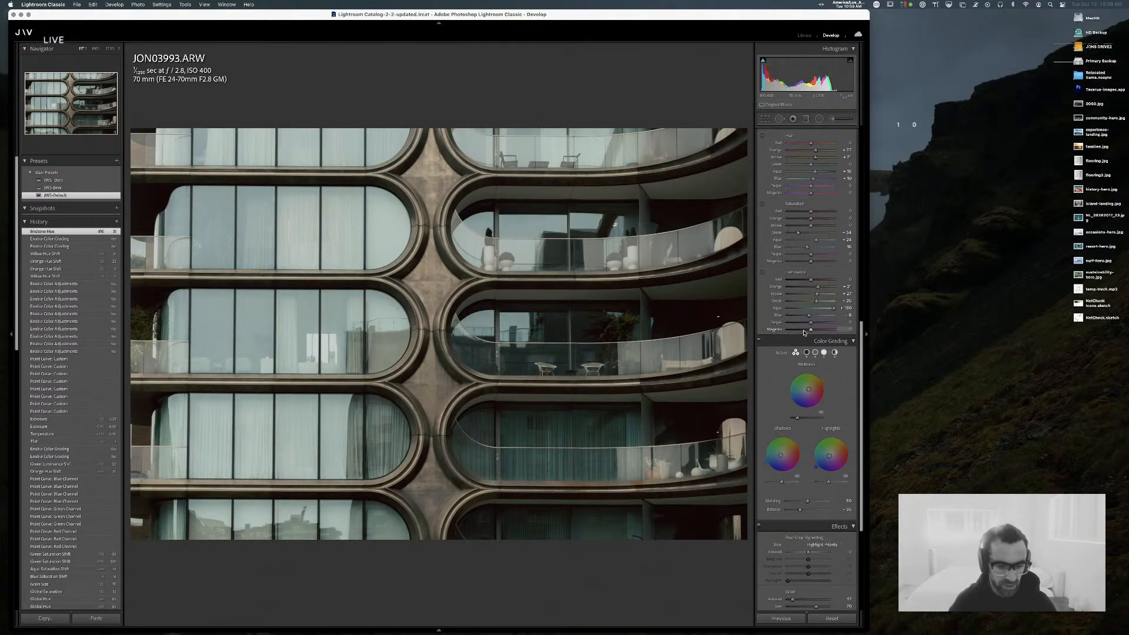
{"action": "scroll", "coordinate": [820, 353], "scroll_direction": "up", "scroll_amount": 2}
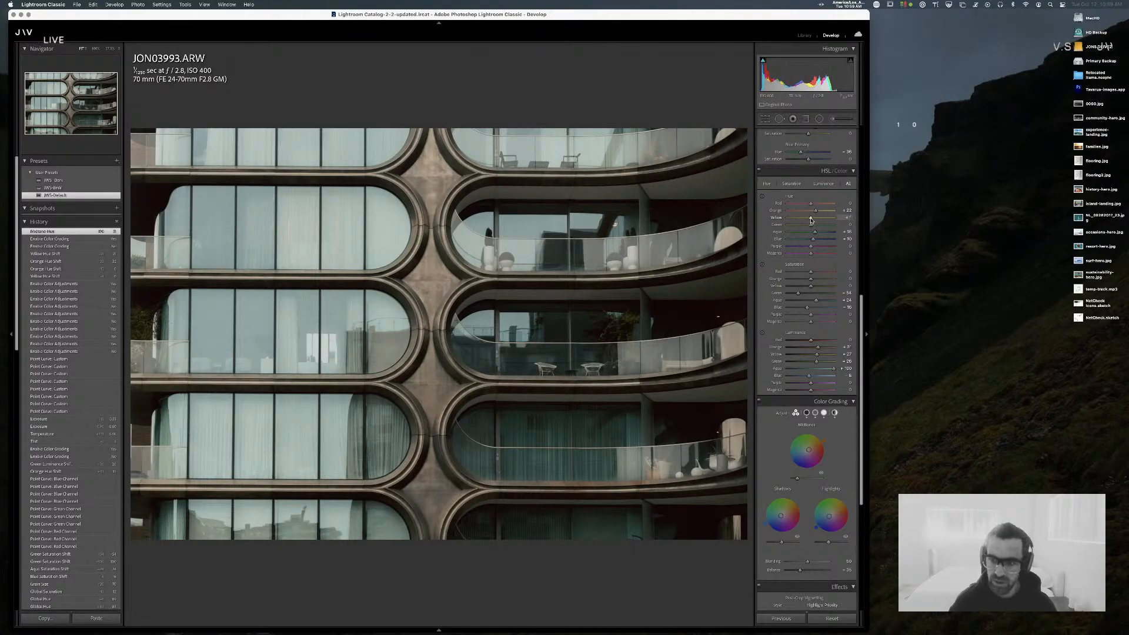
{"action": "key", "text": "super+z"}
{"action": "left_click_drag", "start_coordinate": [815, 211], "coordinate": [804, 213]}
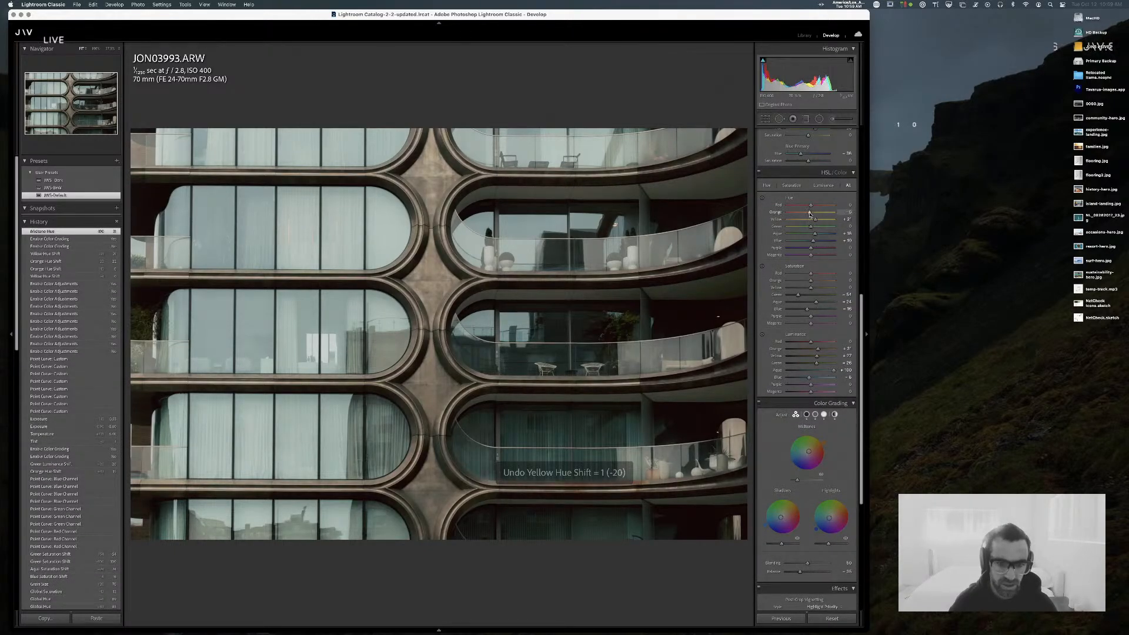
{"action": "scroll", "coordinate": [809, 214], "scroll_direction": "up", "scroll_amount": 1}
{"action": "key", "text": "backslash"}
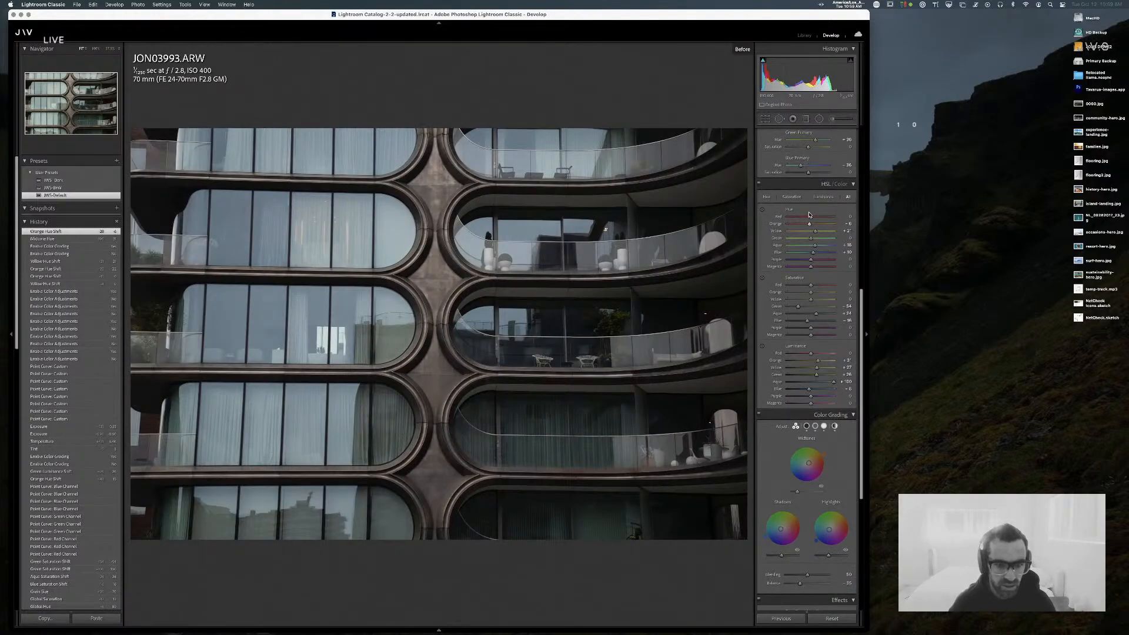
{"action": "key", "text": "backslash"}
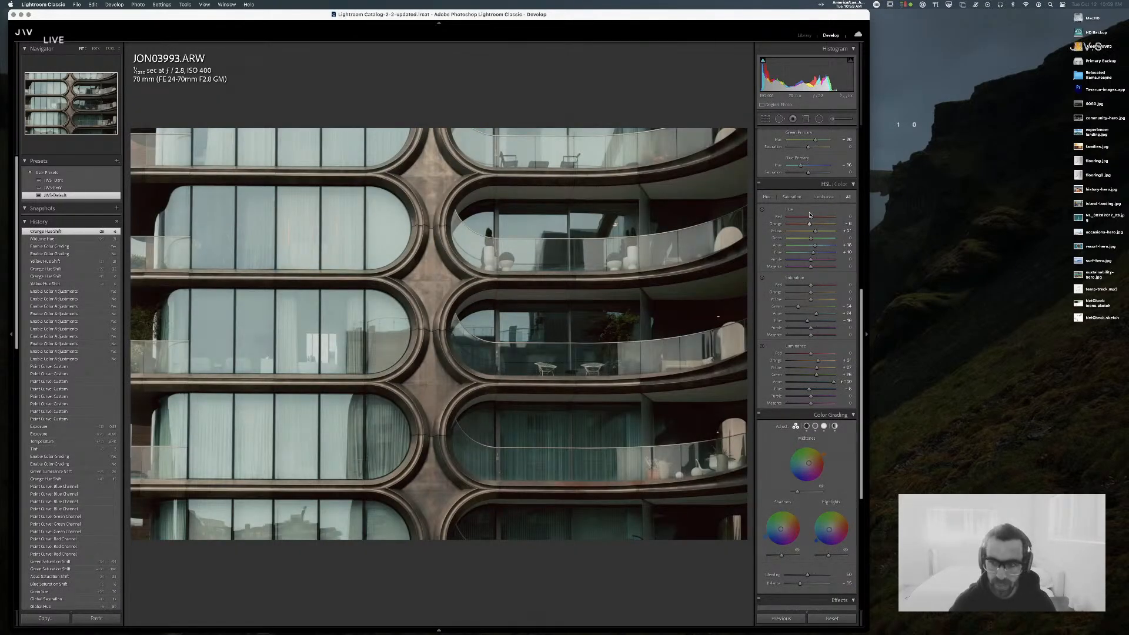
- Try extreme red hue shifts in the HSL adjustments, then undo back to the previous orange hue
{"action": "left_click_drag", "start_coordinate": [809, 215], "coordinate": [847, 218]}
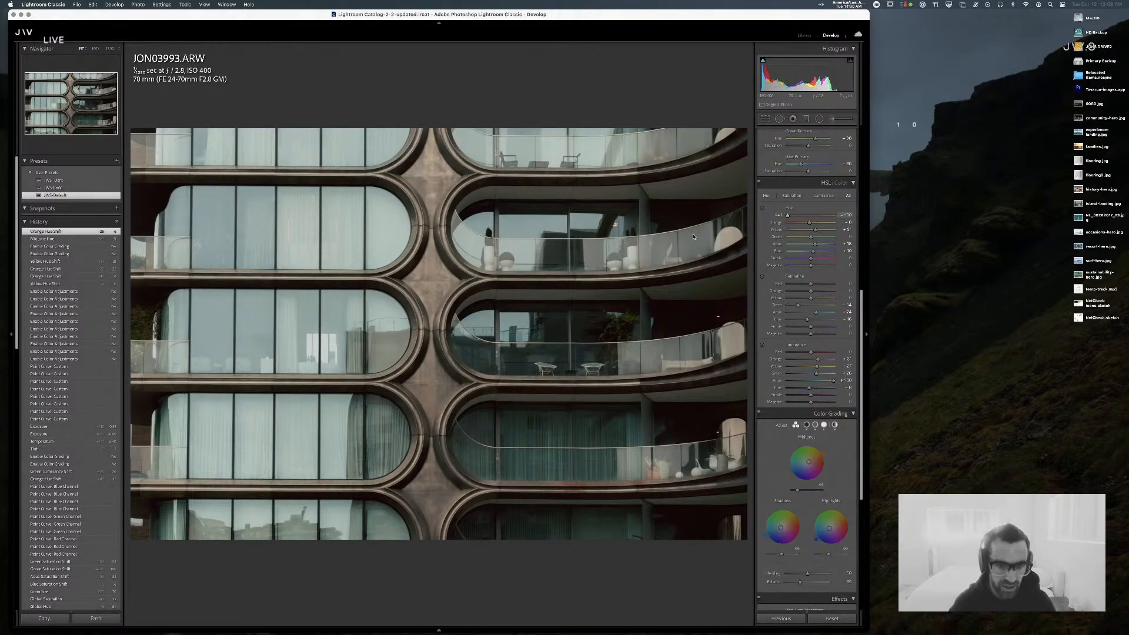
{"action": "key", "text": "super+z"}
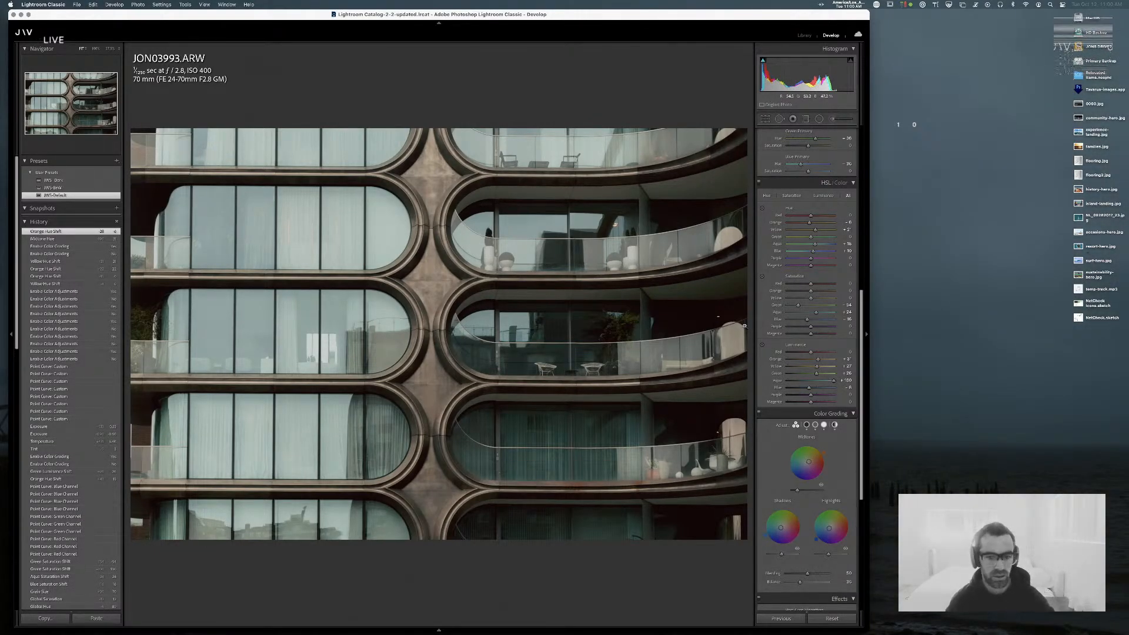
{"action": "key", "text": "super+z"}
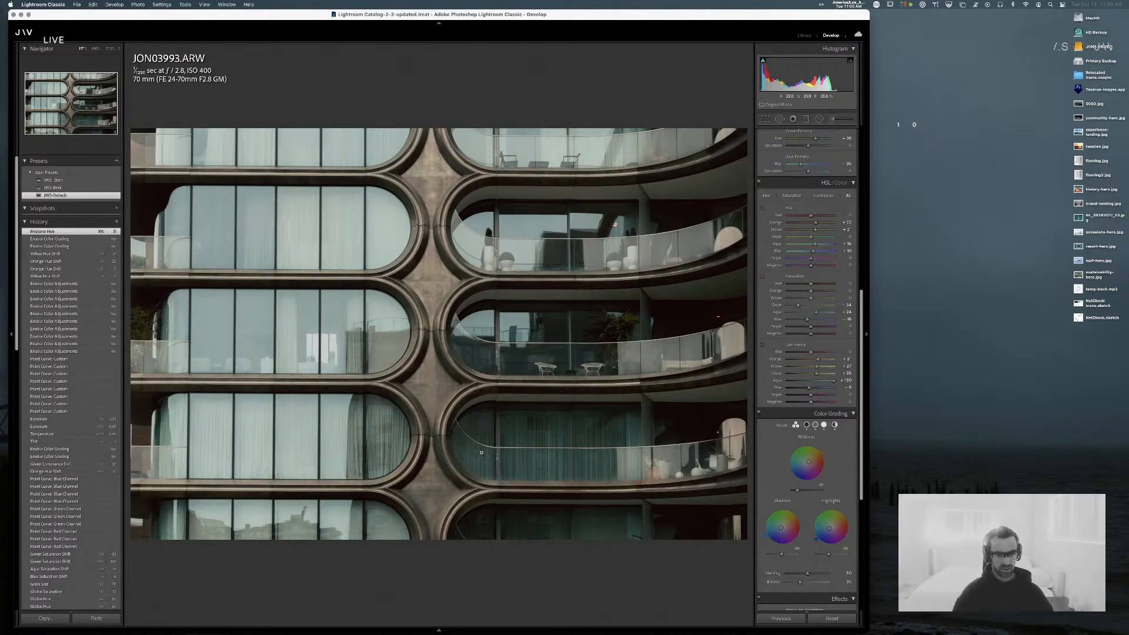
- Switch between the original and edited versions of the building photo to judge the overall colour grade
{"action": "key", "text": "backslash"}
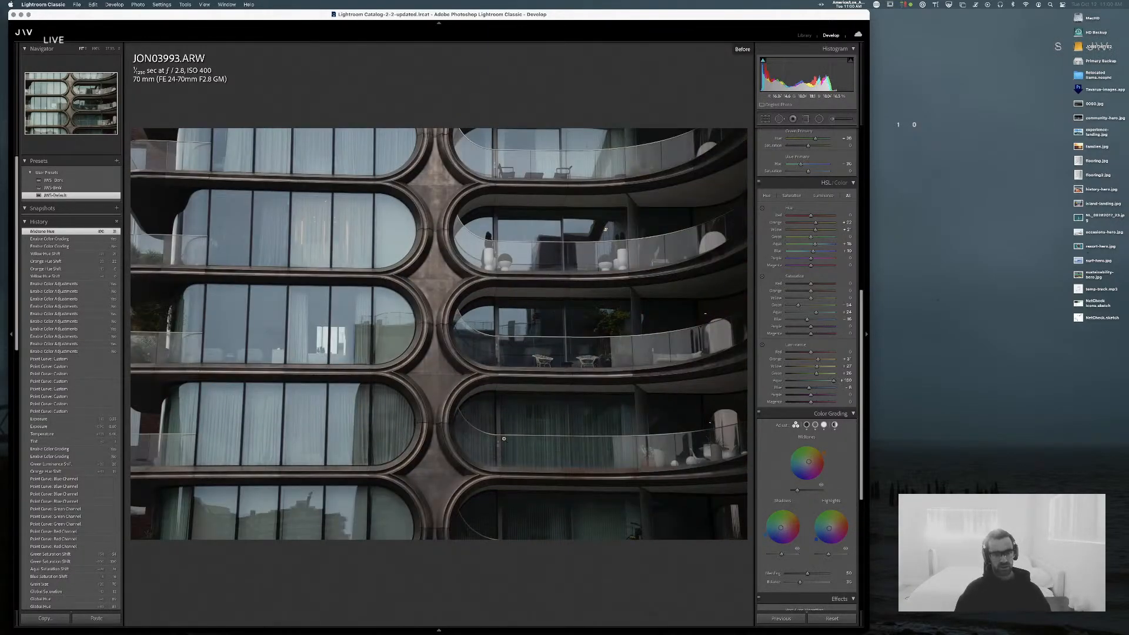
{"action": "key", "text": "backslash"}
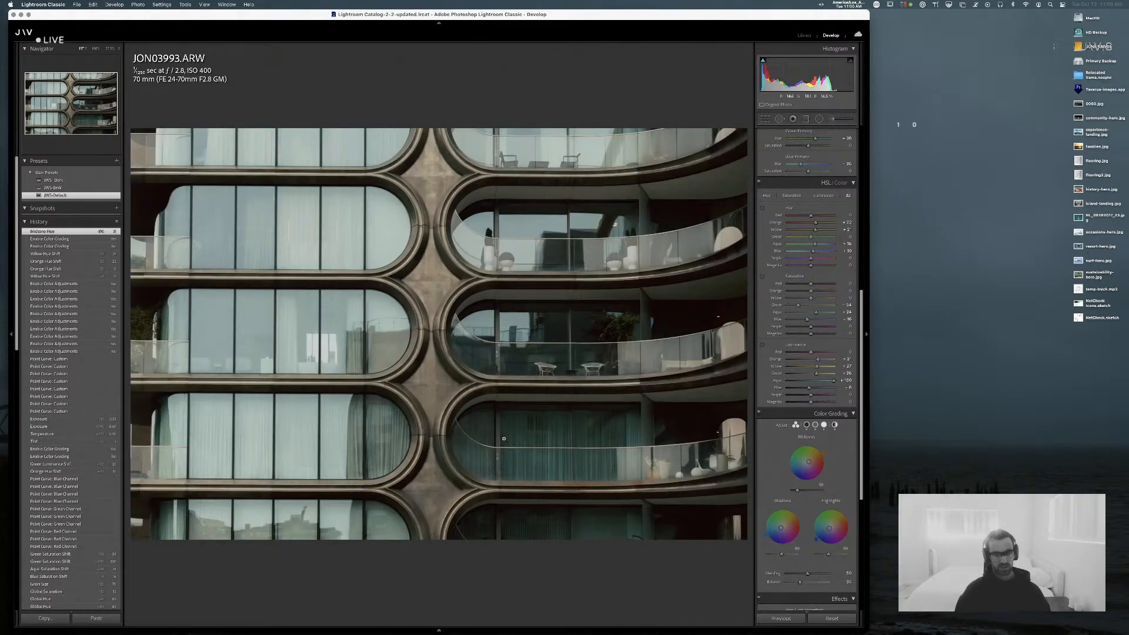
{"action": "key", "text": "backslash"}
{"action": "key", "text": "backslash"}
- Raise the Red Primary hue and saturation slightly in the Calibration settings
{"action": "scroll", "coordinate": [796, 216], "scroll_direction": "up", "scroll_amount": 3}
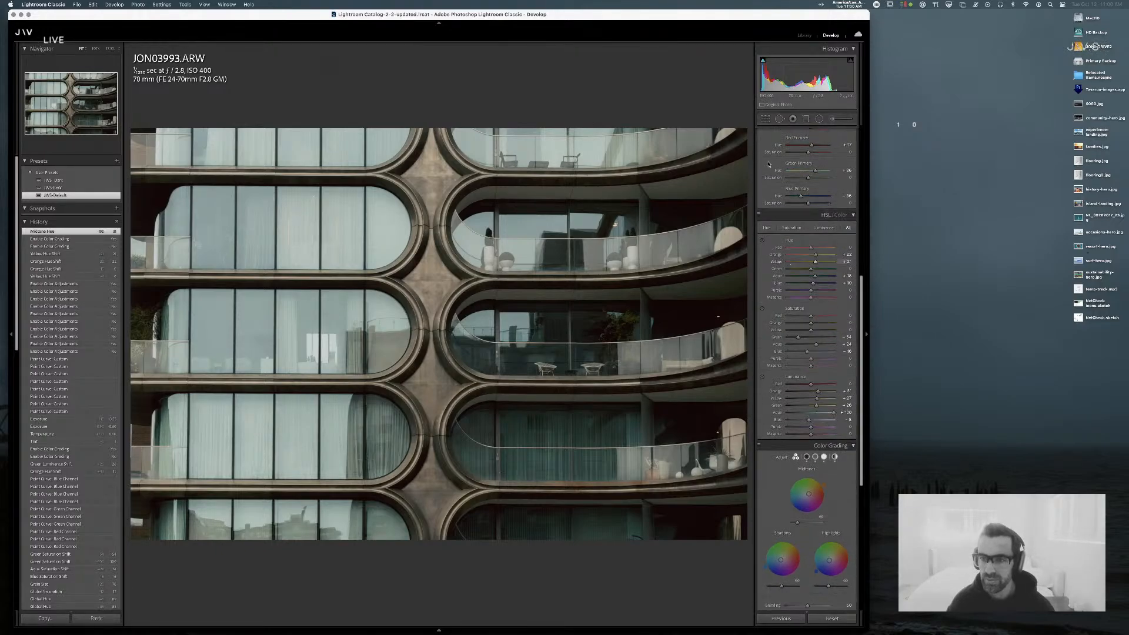
{"action": "scroll", "coordinate": [796, 216], "scroll_direction": "up", "scroll_amount": 3}
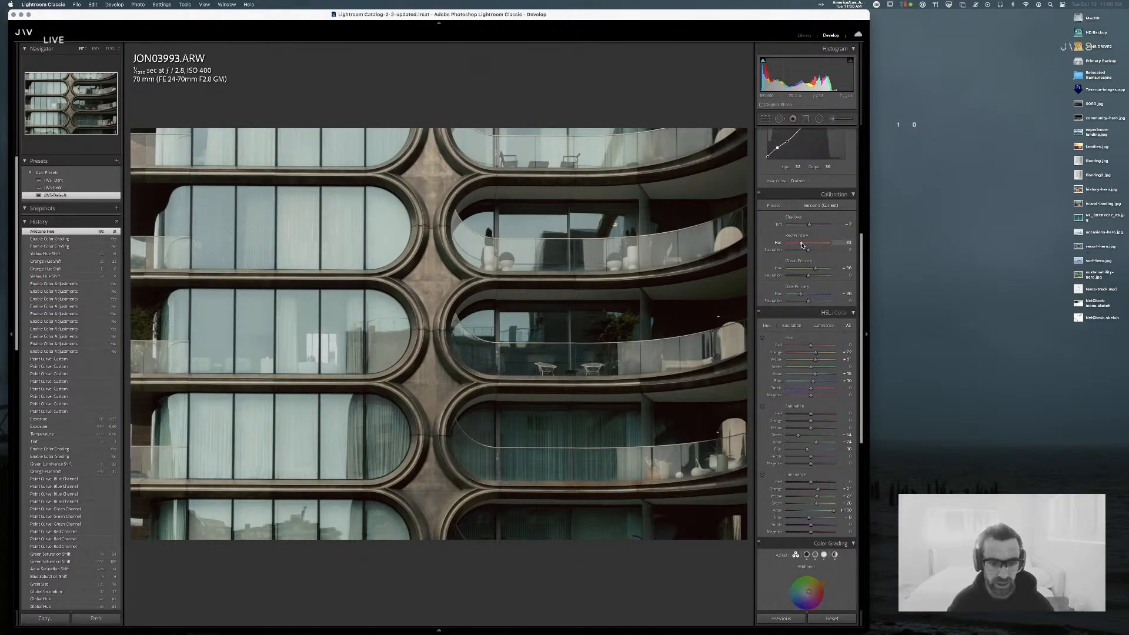
{"action": "mouse_move", "coordinate": [811, 243]}
{"action": "left_mouse_down"}
{"action": "mouse_move", "coordinate": [823, 244]}
{"action": "mouse_move", "coordinate": [792, 251]}
{"action": "mouse_move", "coordinate": [819, 251]}
{"action": "left_mouse_up"}
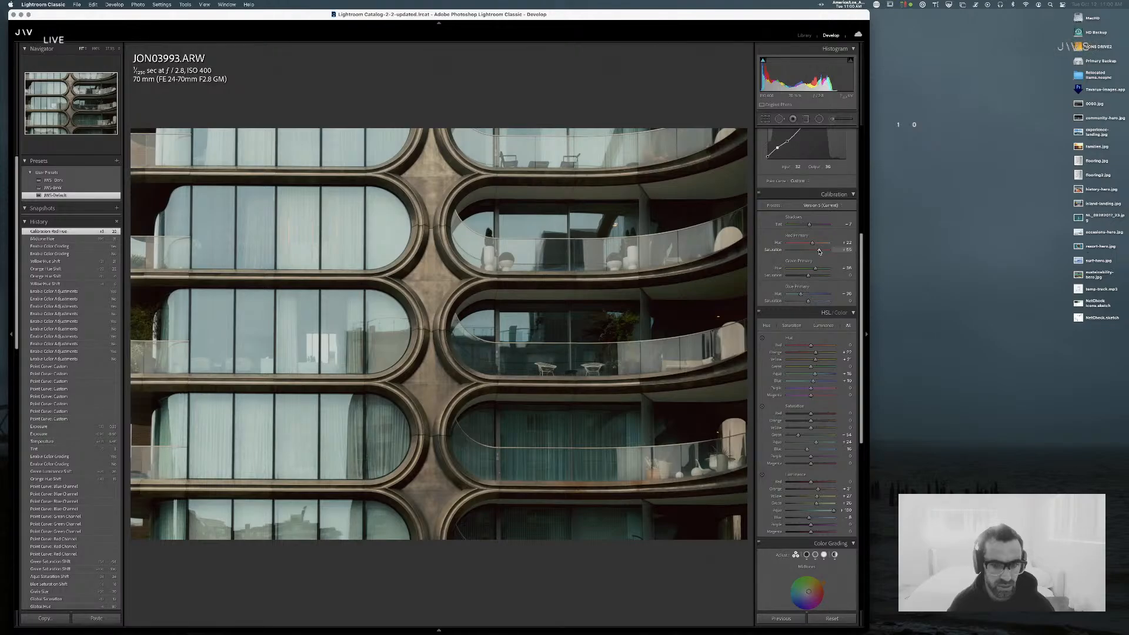
{"action": "left_click_drag", "start_coordinate": [812, 251], "coordinate": [812, 251]}
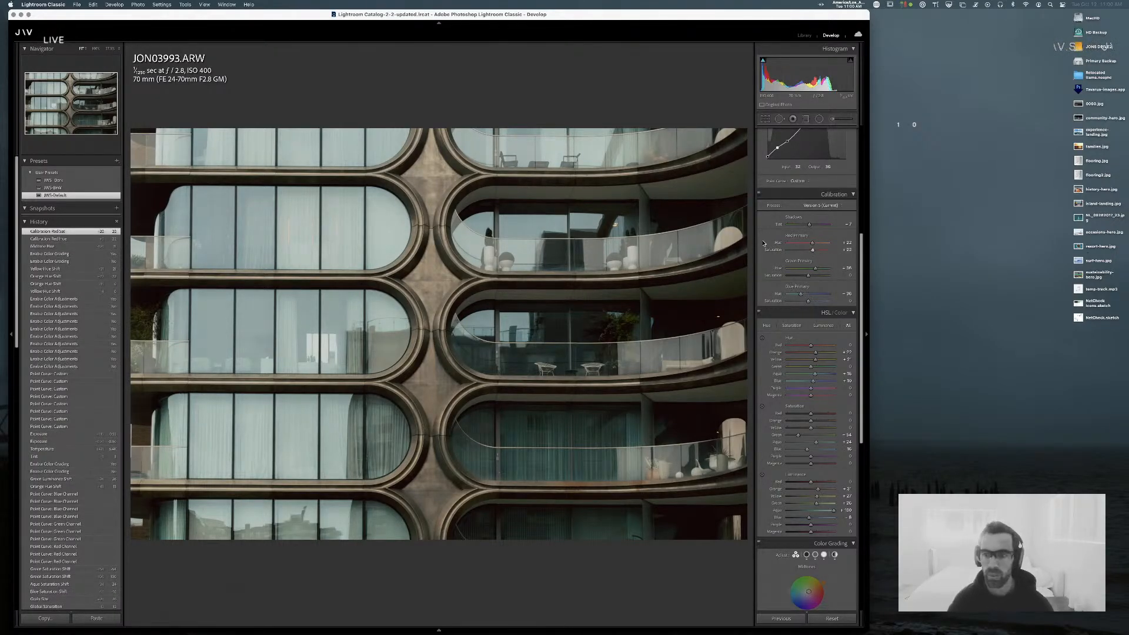
- Try a Green Primary hue of 100 in the Calibration settings, compare it with the previous value and undo it
{"action": "mouse_move", "coordinate": [815, 268]}
{"action": "left_mouse_down"}
{"action": "mouse_move", "coordinate": [780, 269]}
{"action": "mouse_move", "coordinate": [831, 270]}
{"action": "left_mouse_up"}
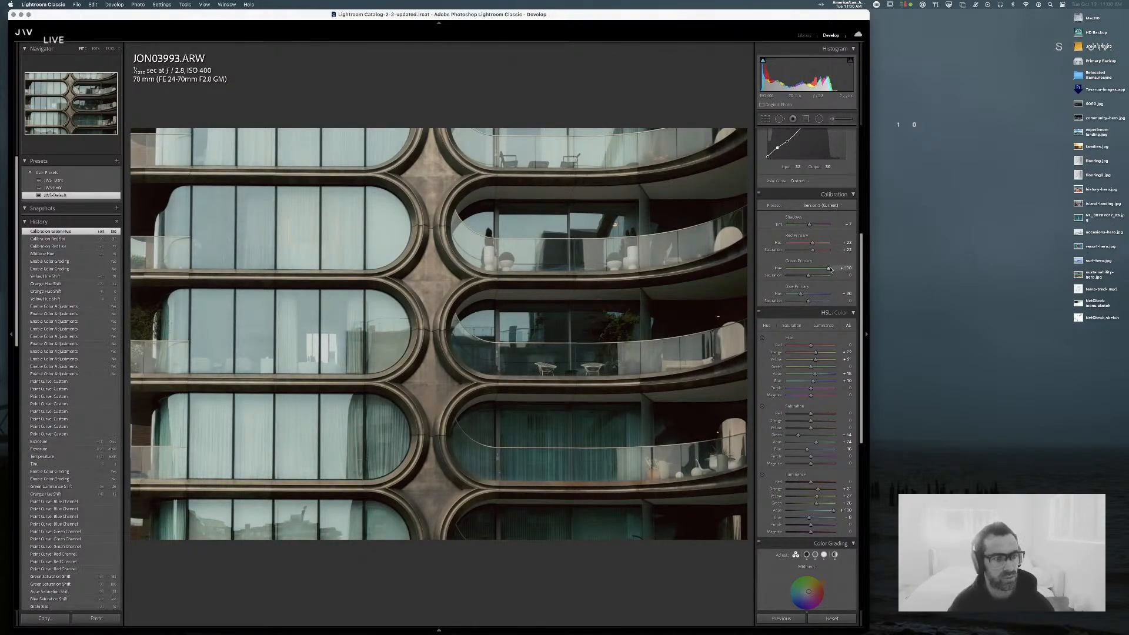
{"action": "key", "text": "super+z"}
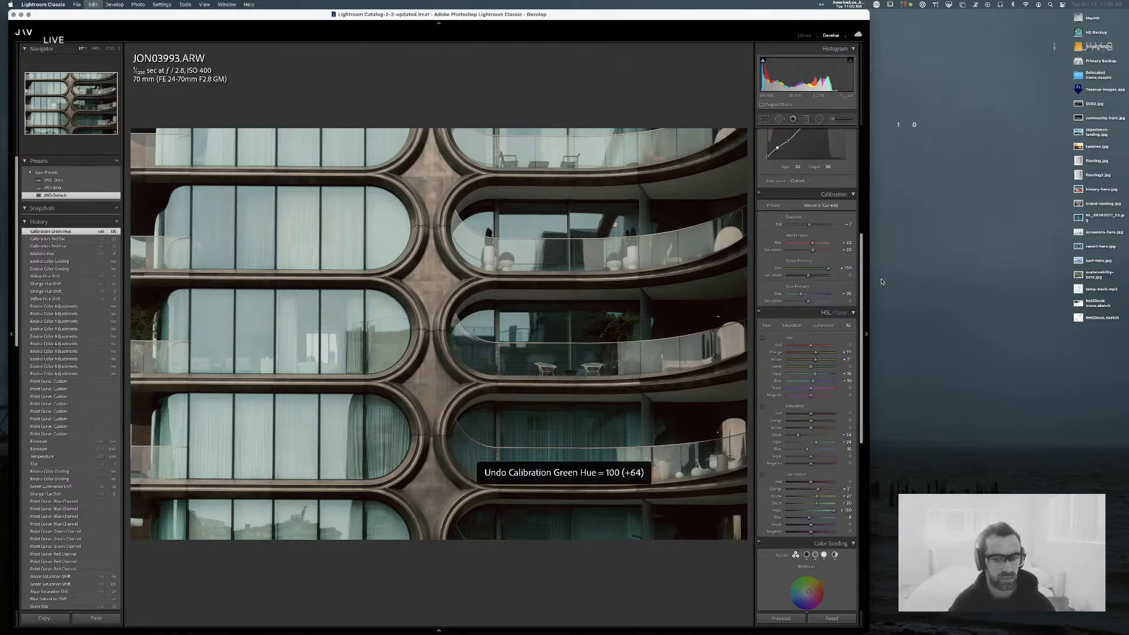
{"action": "key", "text": "super+shift+z"}
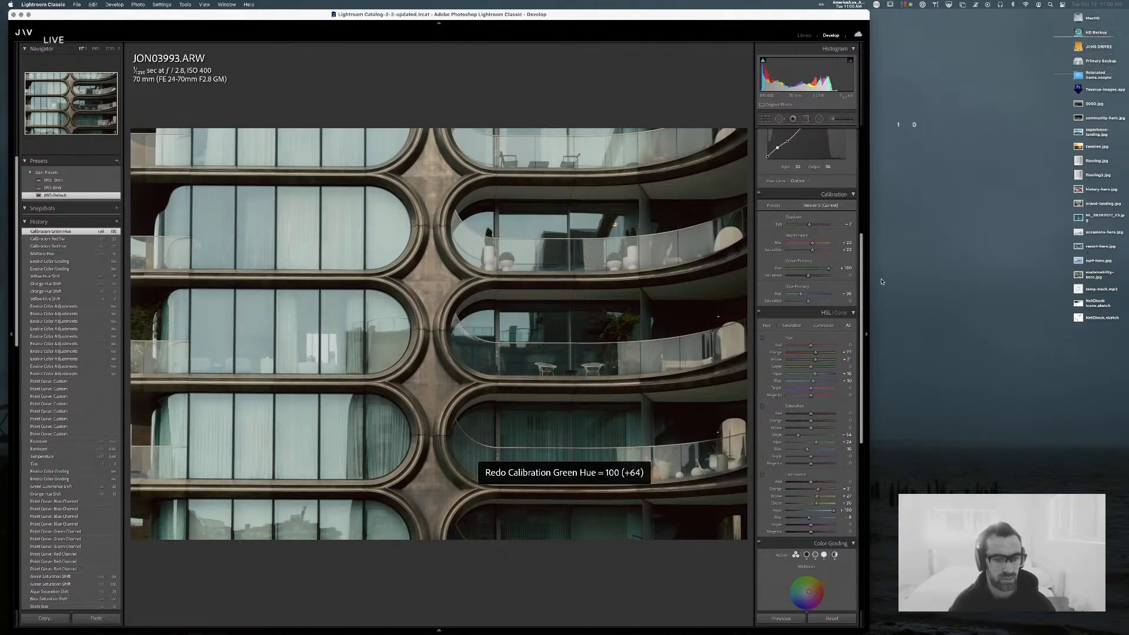
{"action": "key", "text": "super+z"}
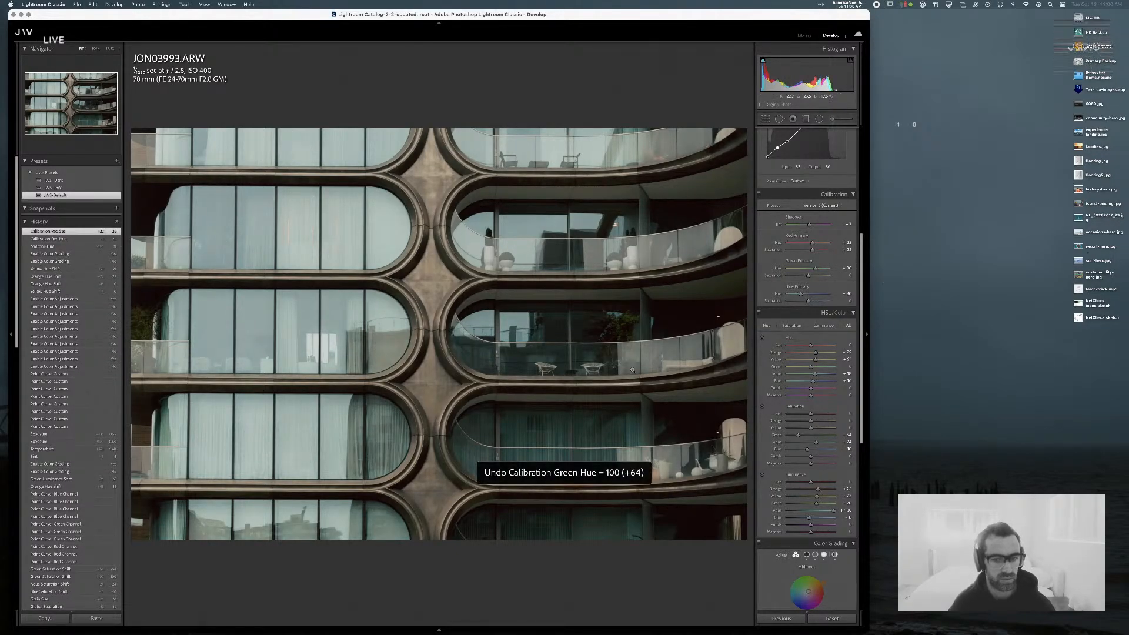
- Return to the library grid and browse the thumbnails for another photo to grade
{"action": "key", "text": "g"}
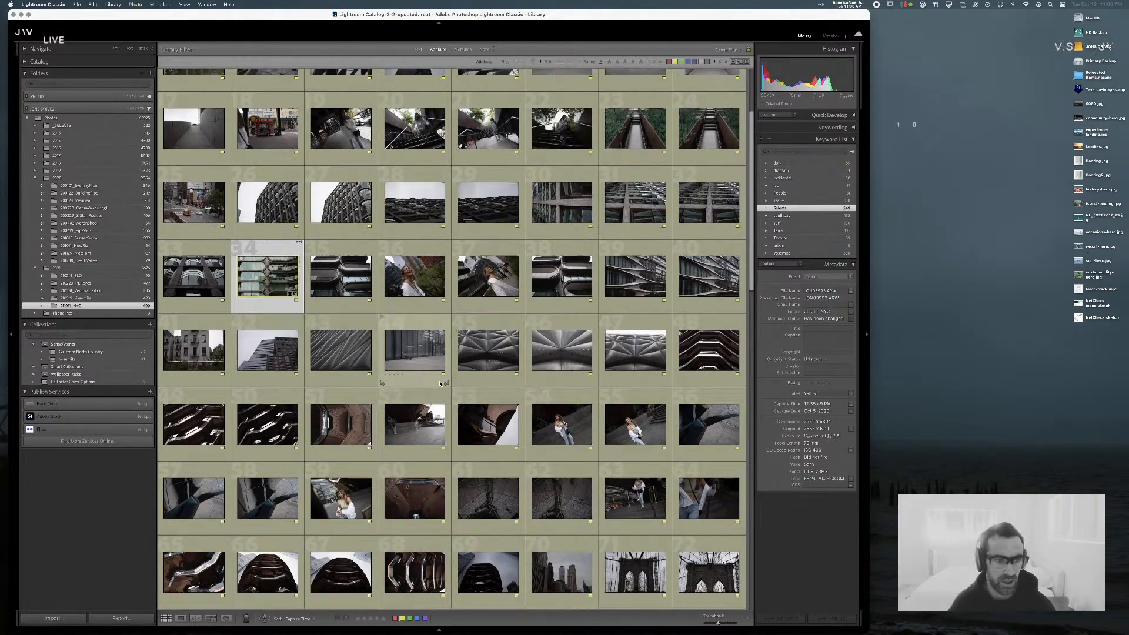
{"action": "scroll", "coordinate": [279, 357], "scroll_direction": "up", "scroll_amount": 3}
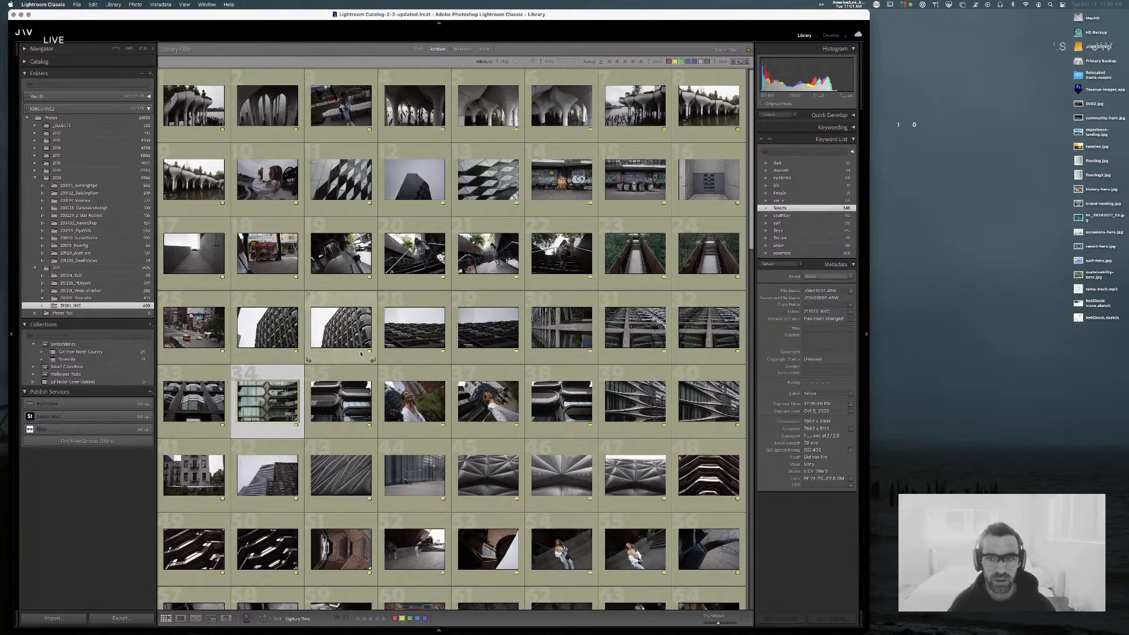
{"action": "scroll", "coordinate": [394, 351], "scroll_direction": "down", "scroll_amount": 5}
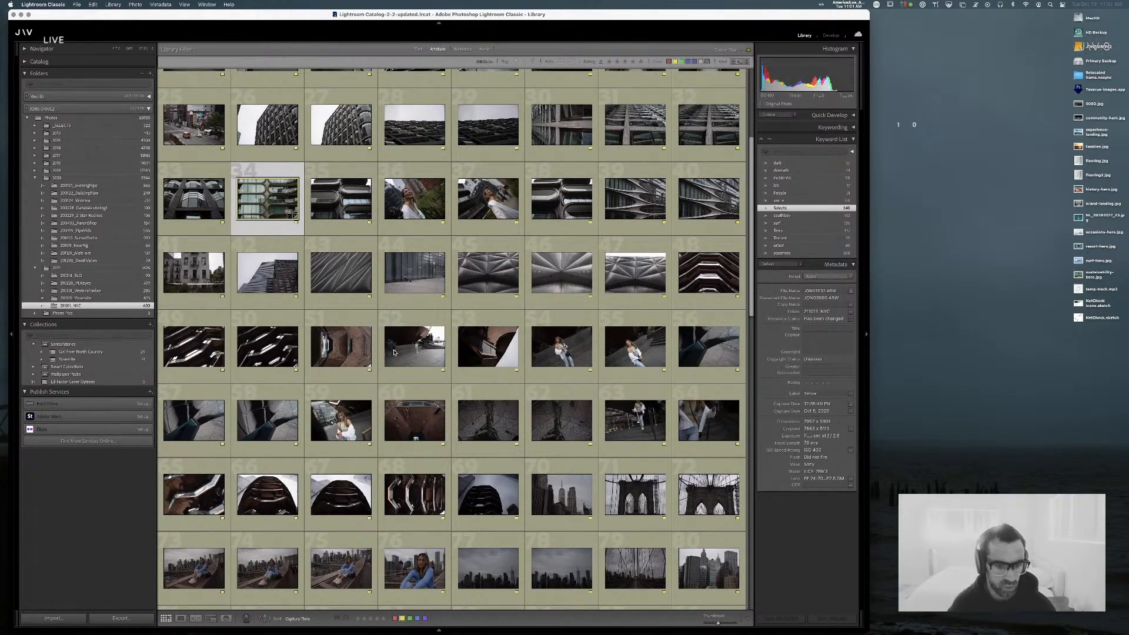
{"action": "scroll", "coordinate": [394, 352], "scroll_direction": "down", "scroll_amount": 3}
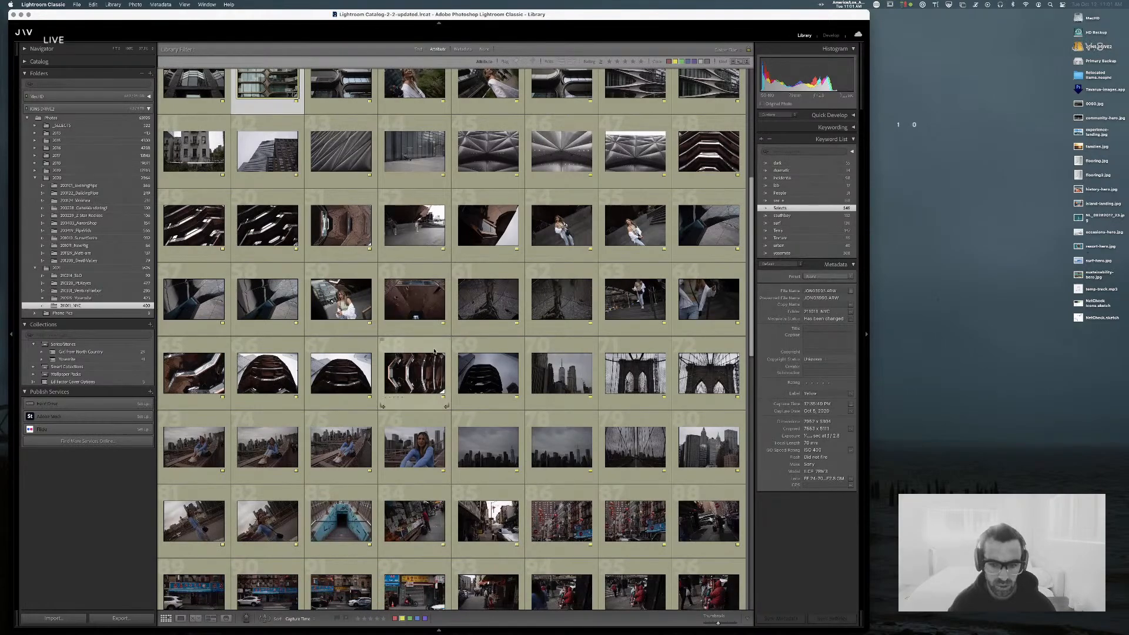
{"action": "scroll", "coordinate": [500, 382], "scroll_direction": "down", "scroll_amount": 5}
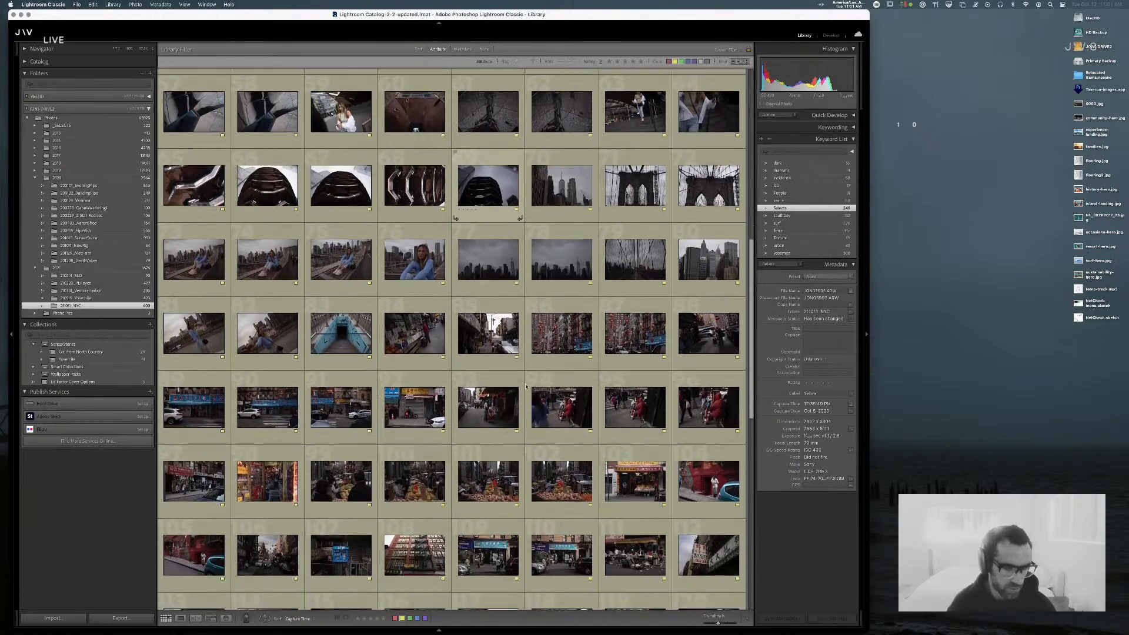
{"action": "scroll", "coordinate": [517, 388], "scroll_direction": "down", "scroll_amount": 7}
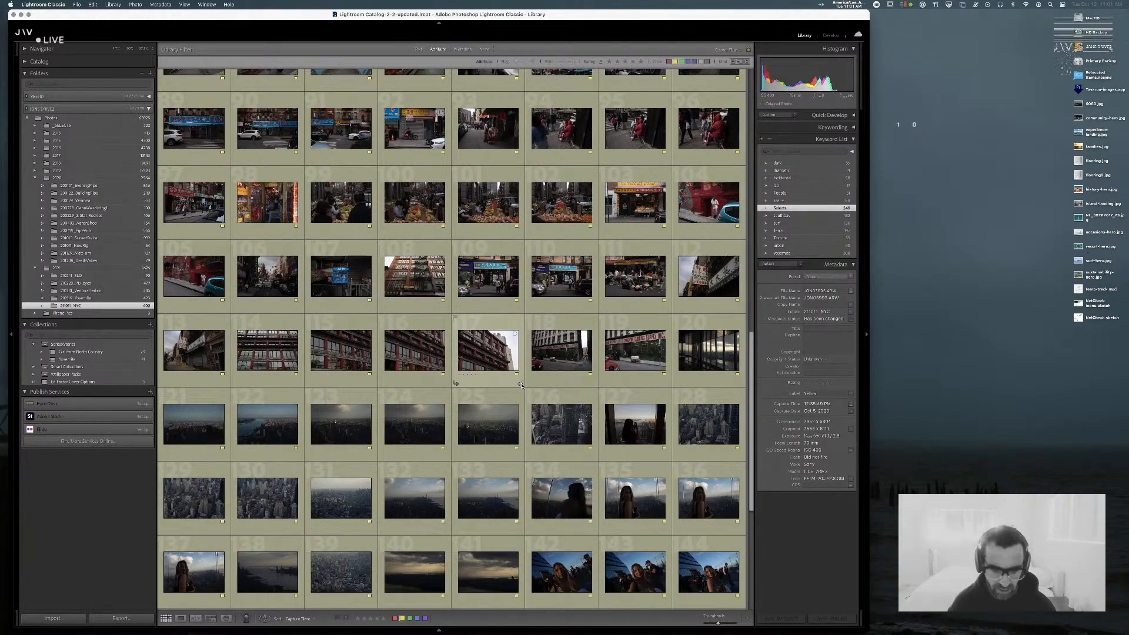
{"action": "scroll", "coordinate": [521, 386], "scroll_direction": "down", "scroll_amount": 4}
{"action": "scroll", "coordinate": [520, 385], "scroll_direction": "up", "scroll_amount": 4}
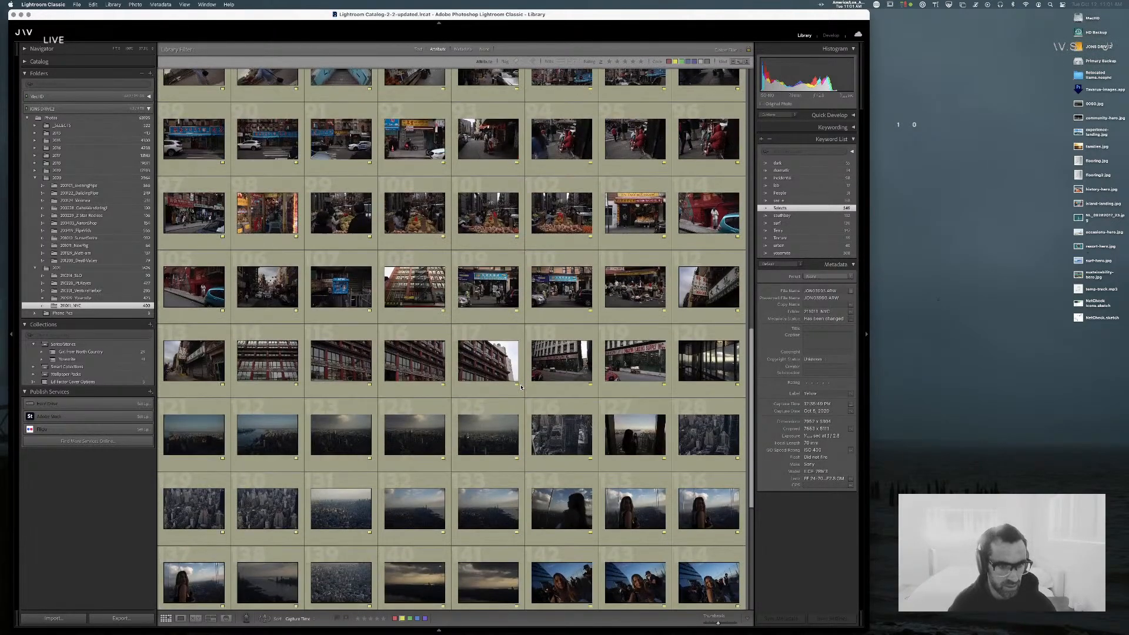
{"action": "scroll", "coordinate": [341, 306], "scroll_direction": "up", "scroll_amount": 1}
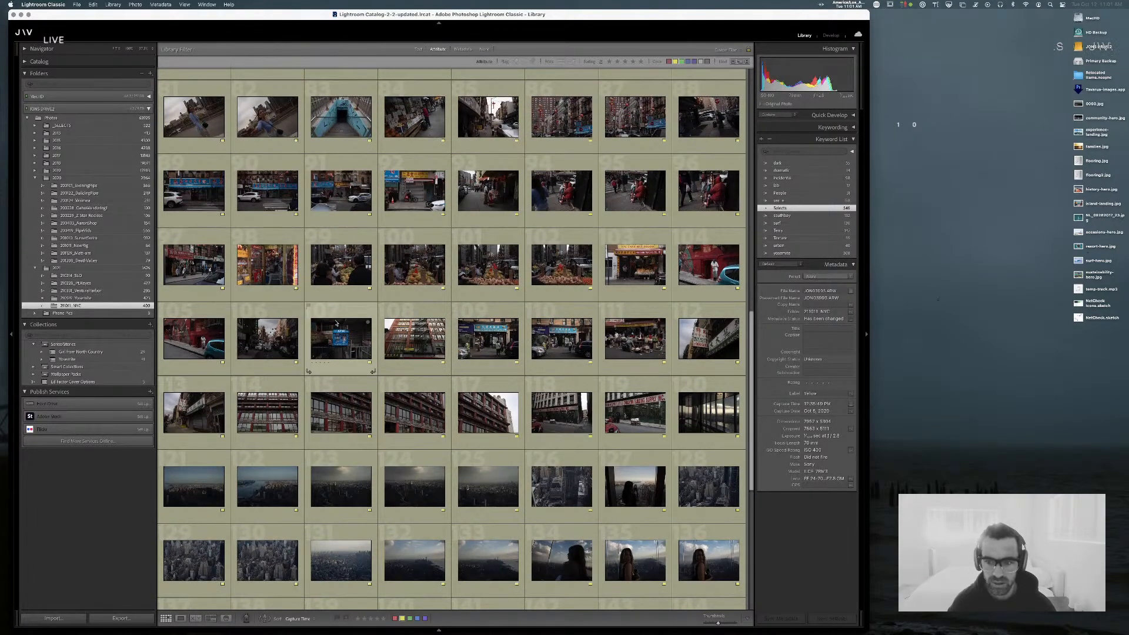
- Open the red mural street photo enlarged and go back one by one through the preceding street photos to find a suitable picture
{"action": "double_click", "coordinate": [203, 339]}
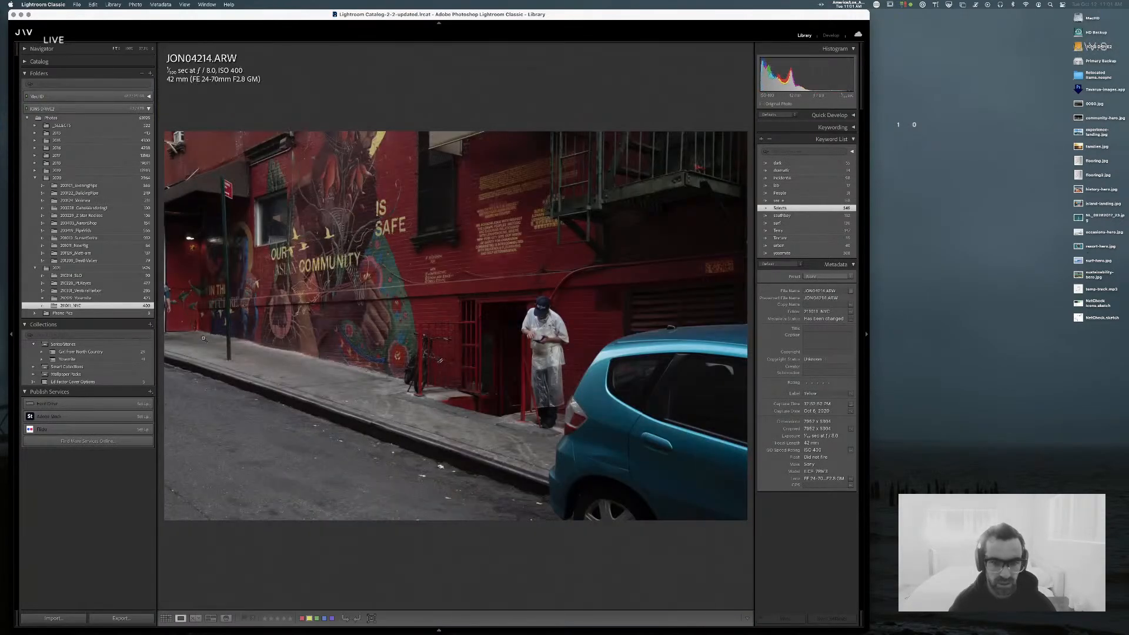
{"action": "key", "text": "Left"}
{"action": "key", "text": "Left"}
{"action": "key", "text": "Left"}
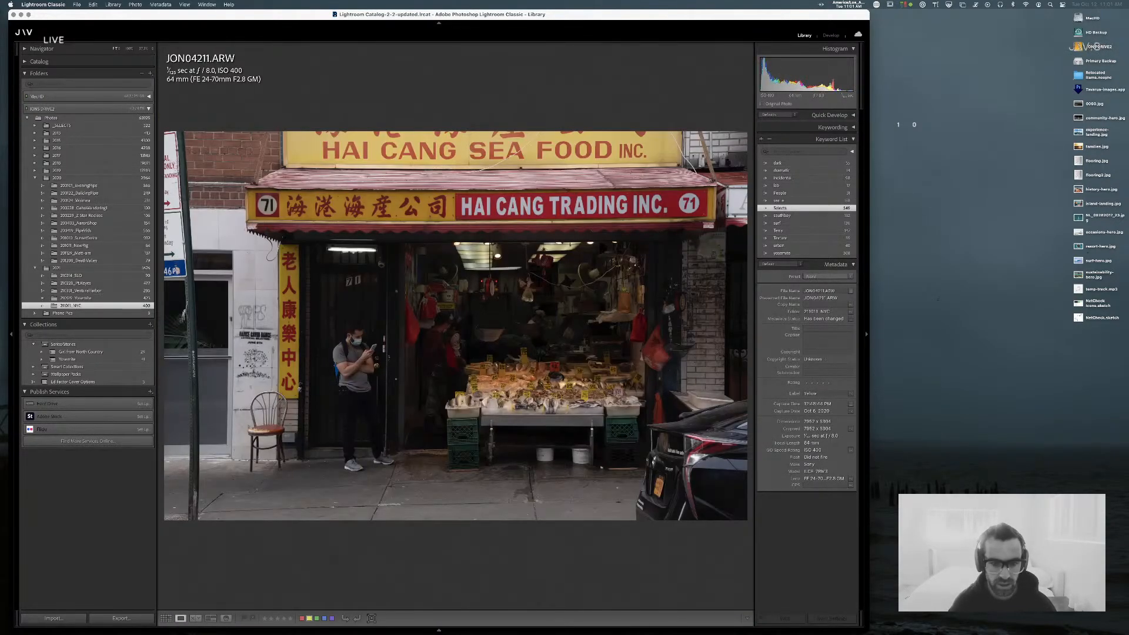
{"action": "key", "text": "Left"}
{"action": "key", "text": "Left"}
{"action": "key", "text": "Left"}
{"action": "key", "text": "Left"}
{"action": "key", "text": "Left"}
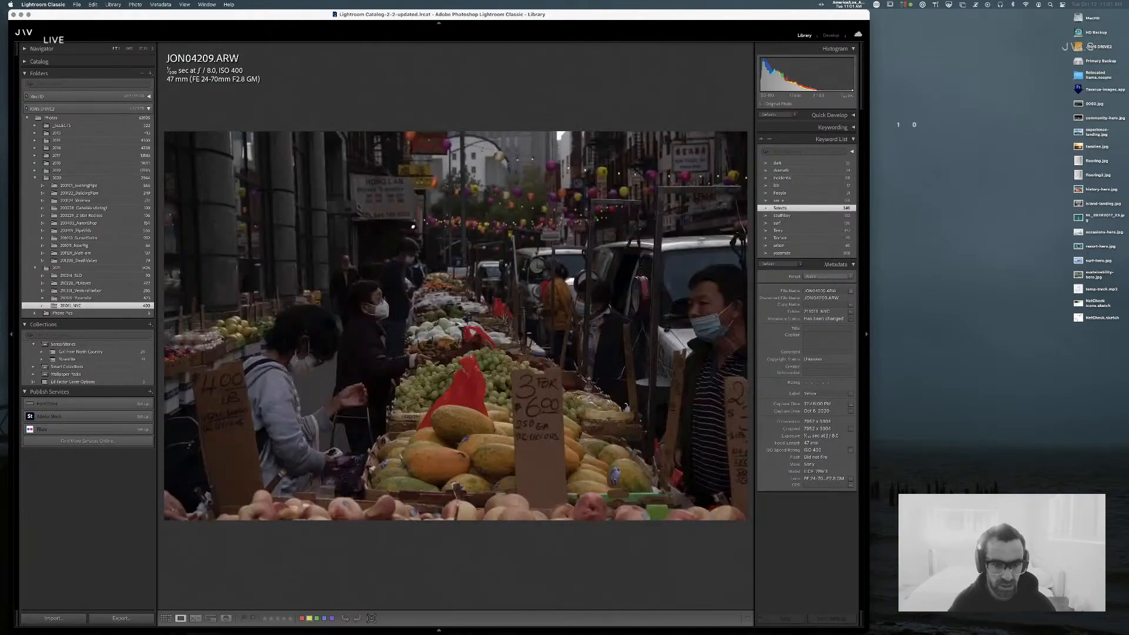
{"action": "key", "text": "Left"}
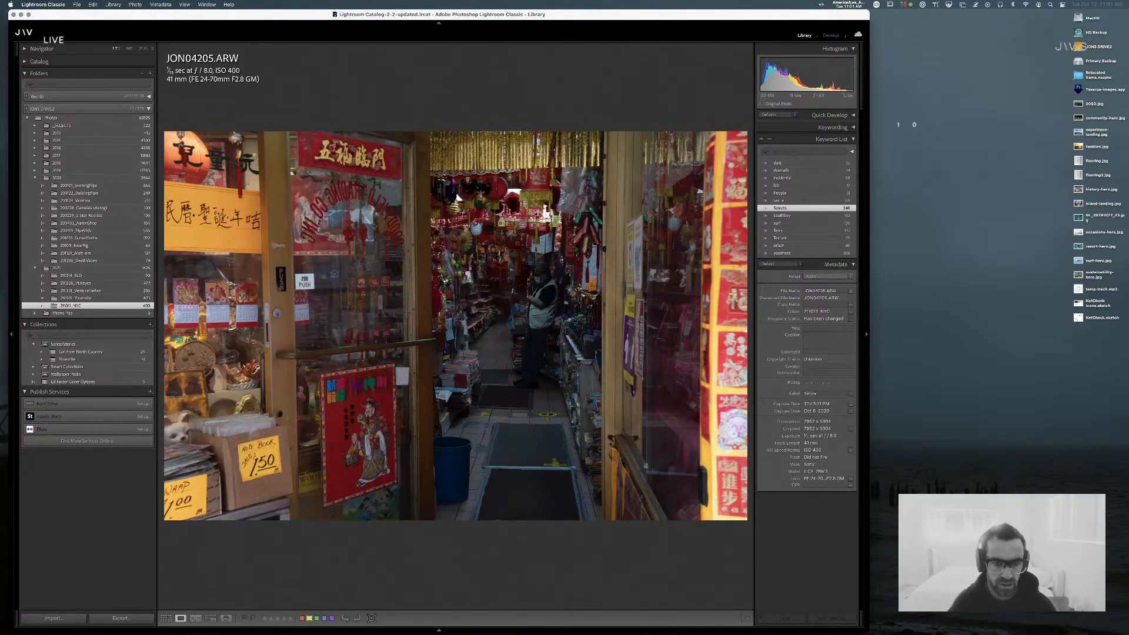
{"action": "key", "text": "Left"}
{"action": "key", "text": "Left"}
{"action": "key", "text": "Left"}
{"action": "key", "text": "Left"}
{"action": "key", "text": "Left"}
{"action": "key", "text": "Left"}
{"action": "key", "text": "Left"}
{"action": "key", "text": "Left"}
{"action": "key", "text": "Left"}
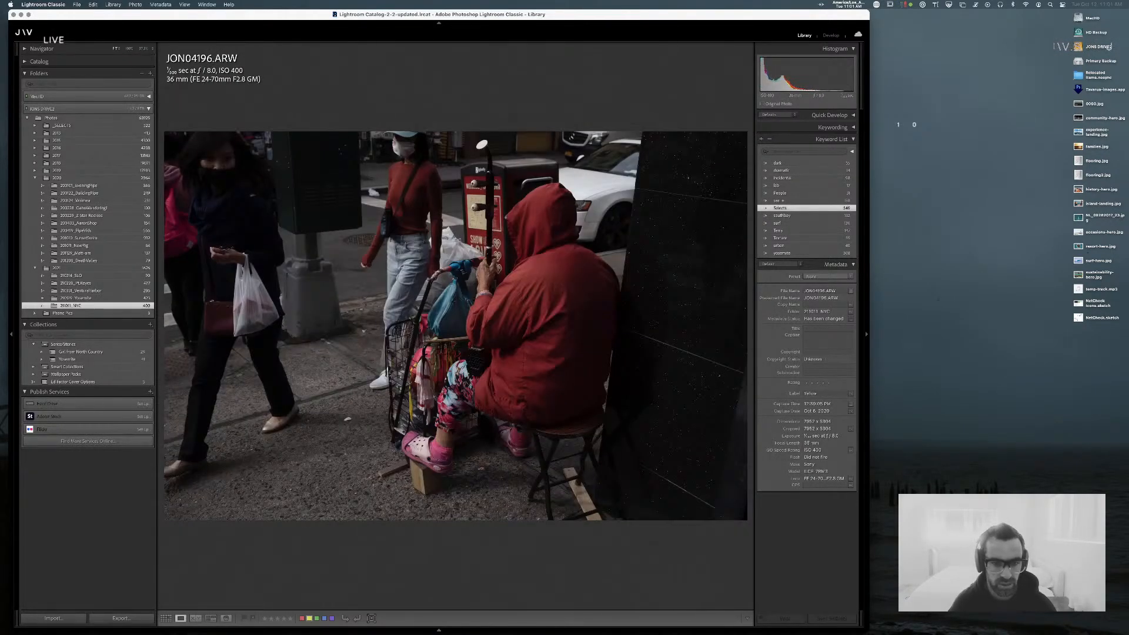
{"action": "key", "text": "Left"}
{"action": "key", "text": "Left"}
{"action": "key", "text": "Left"}
{"action": "key", "text": "Left"}
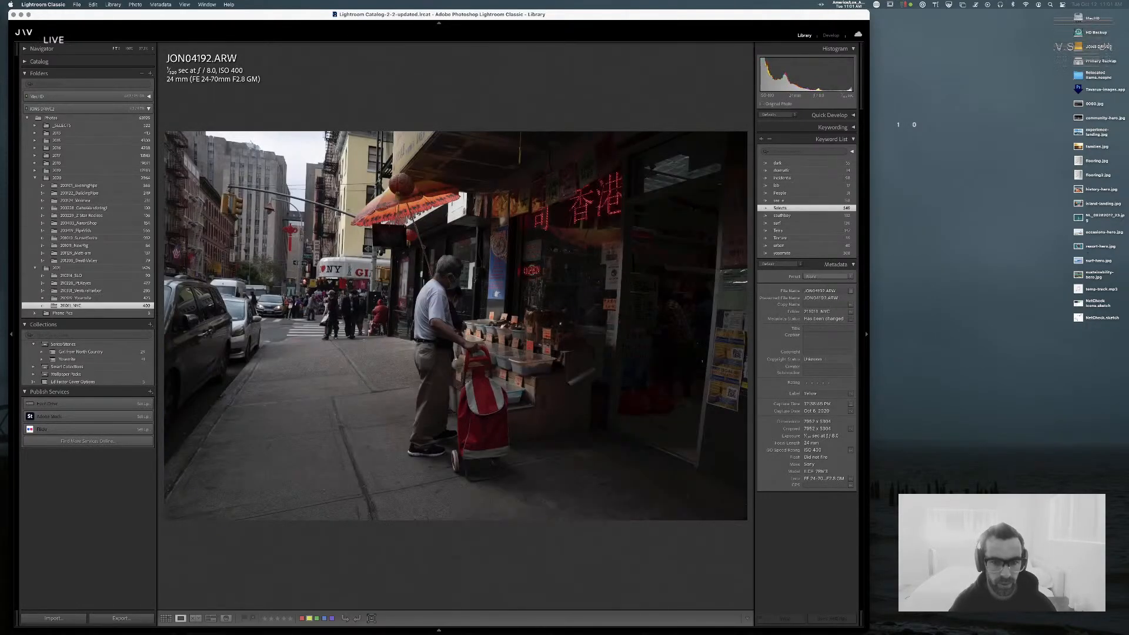
{"action": "key", "text": "Left"}
{"action": "key", "text": "Left"}
{"action": "key", "text": "Left"}
{"action": "key", "text": "Left"}
{"action": "key", "text": "Left"}
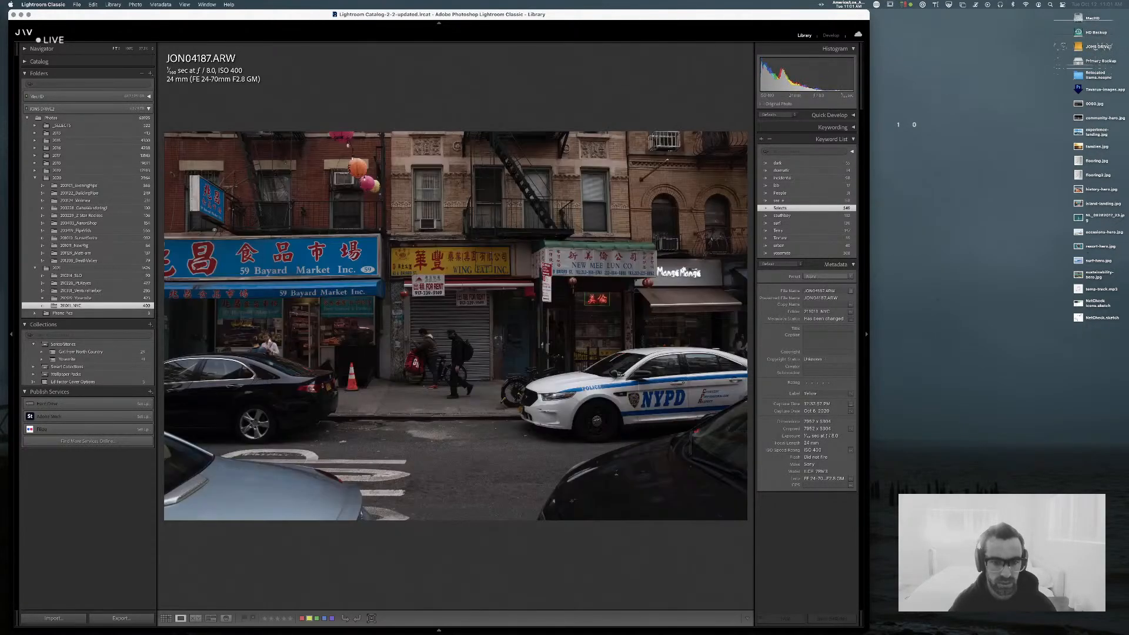
- Go back to JON04192.ARW, the man with the red shopping cart, and open it for developing
{"action": "key", "text": "Right"}
{"action": "key", "text": "Right"}
{"action": "key", "text": "Right"}
{"action": "key", "text": "Right"}
{"action": "key", "text": "Right"}
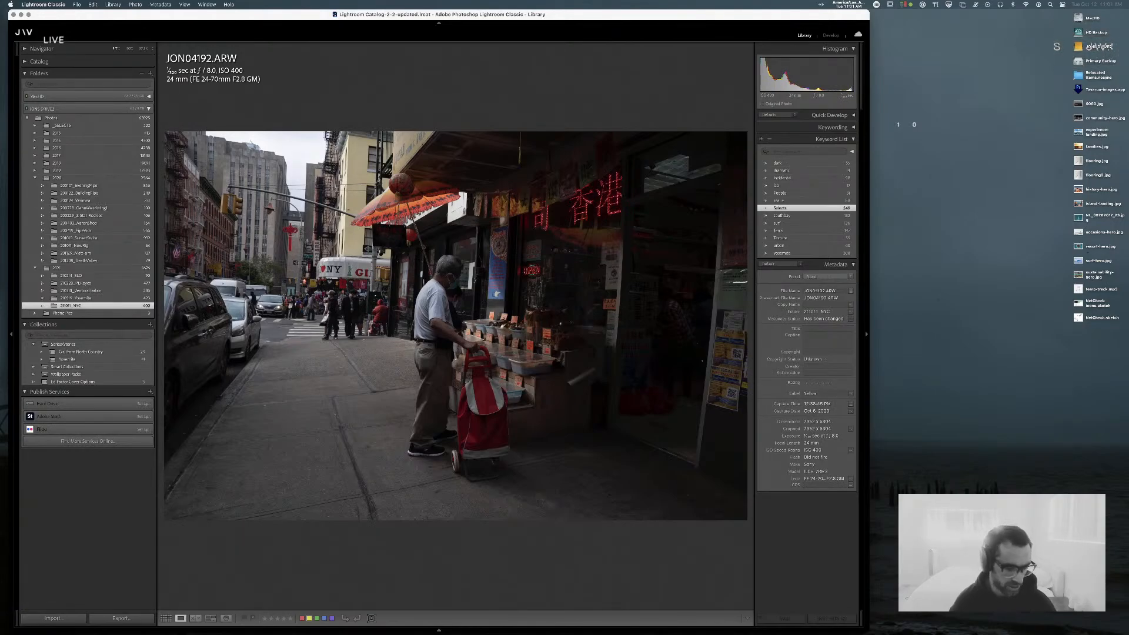
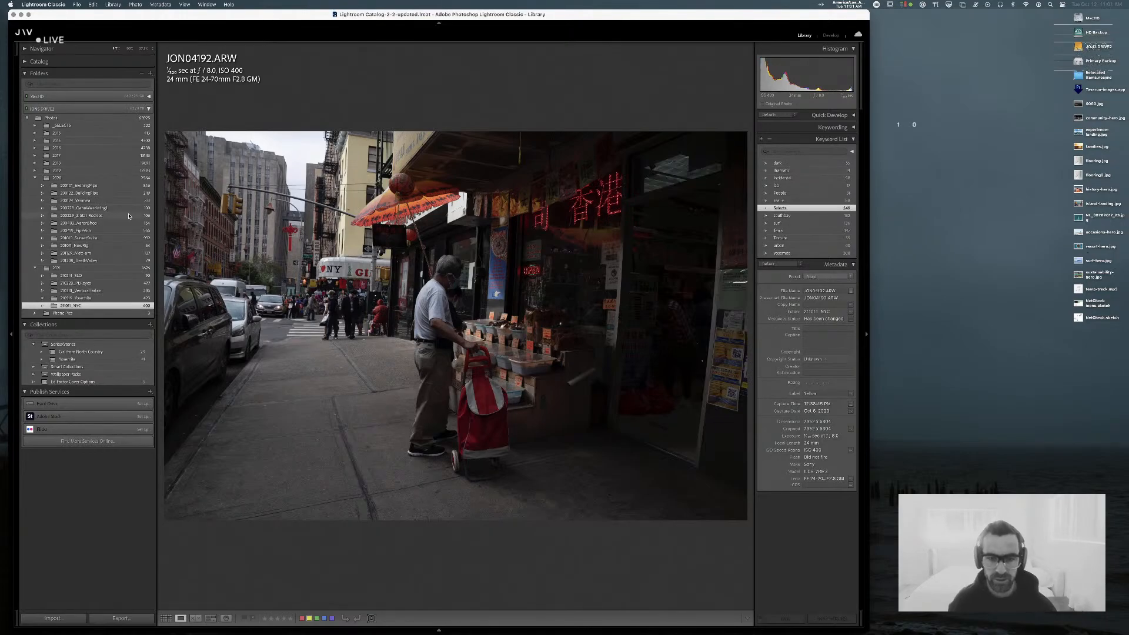
{"action": "key", "text": "d"}
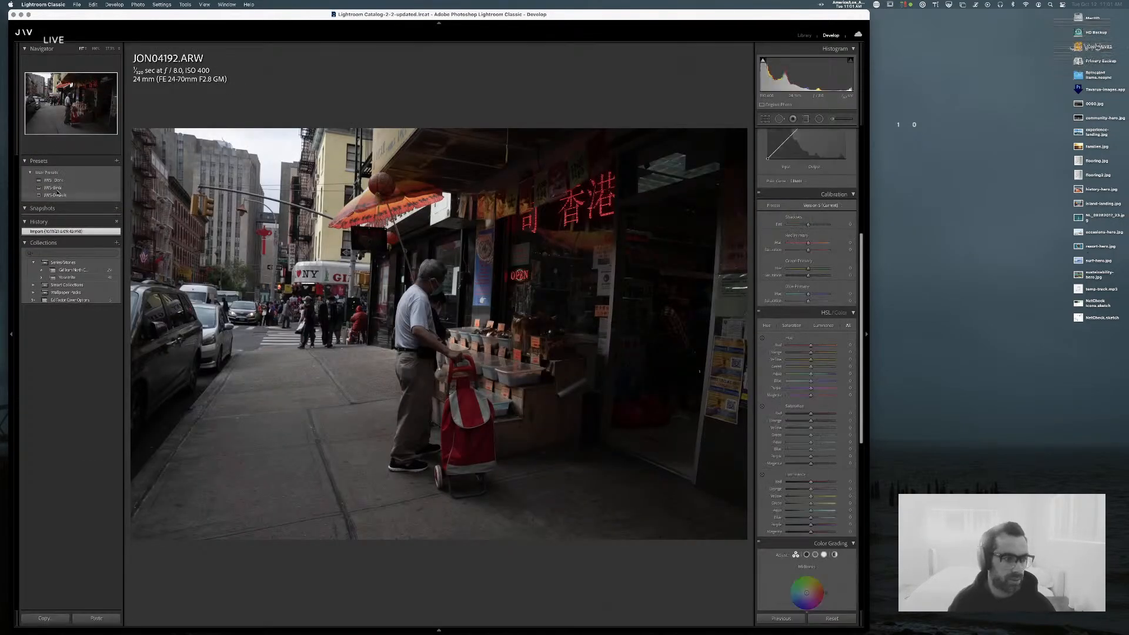
- Apply the Dark user preset, then lower the exposure, warm the white balance and slightly lower the blacks
{"action": "left_click", "coordinate": [53, 180]}
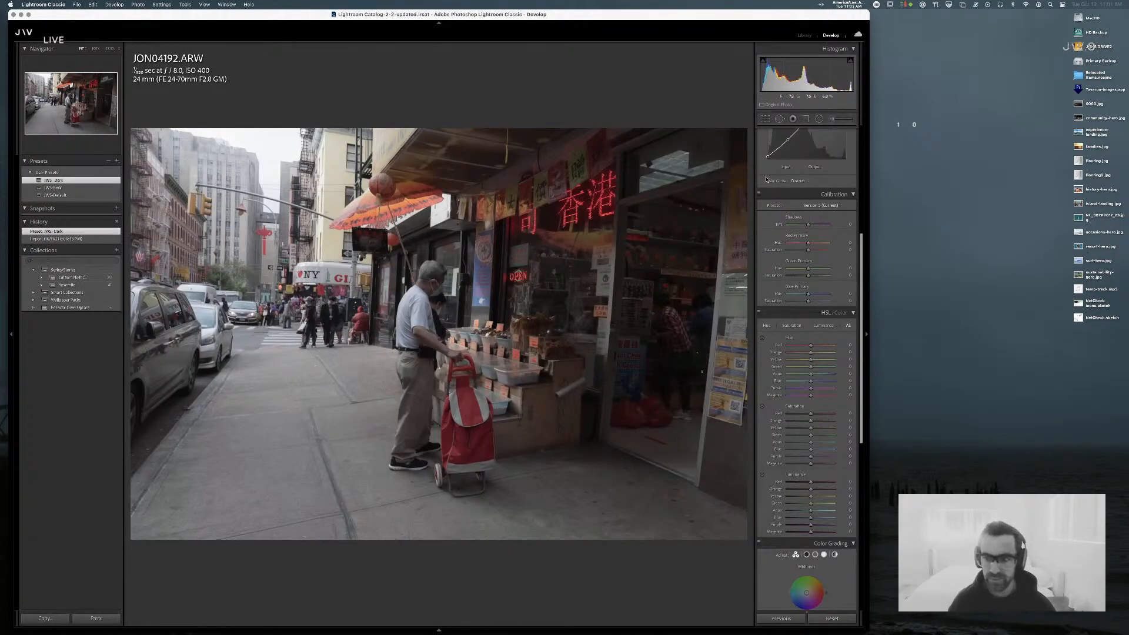
{"action": "scroll", "coordinate": [809, 207], "scroll_direction": "up", "scroll_amount": 5}
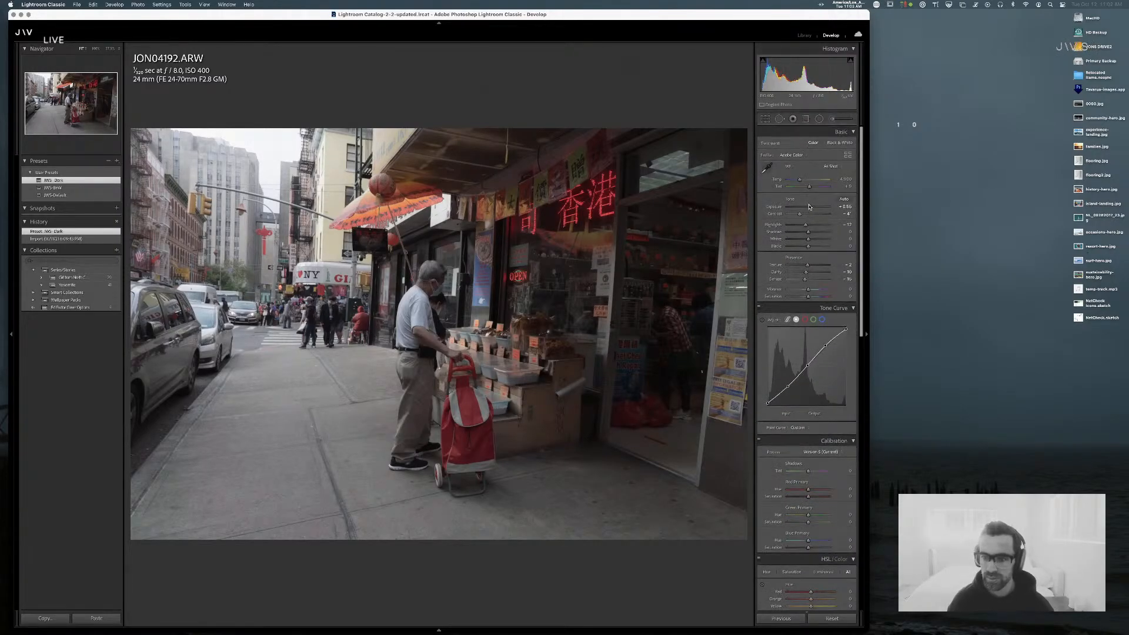
{"action": "left_click_drag", "start_coordinate": [809, 206], "coordinate": [800, 179]}
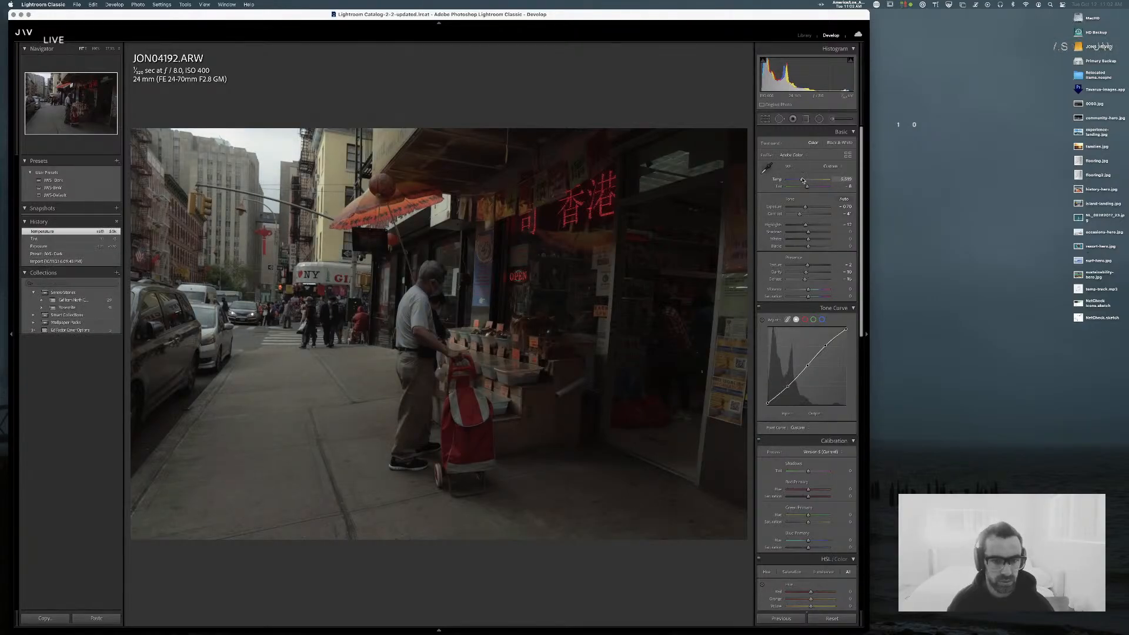
{"action": "left_click_drag", "start_coordinate": [809, 247], "coordinate": [807, 247]}
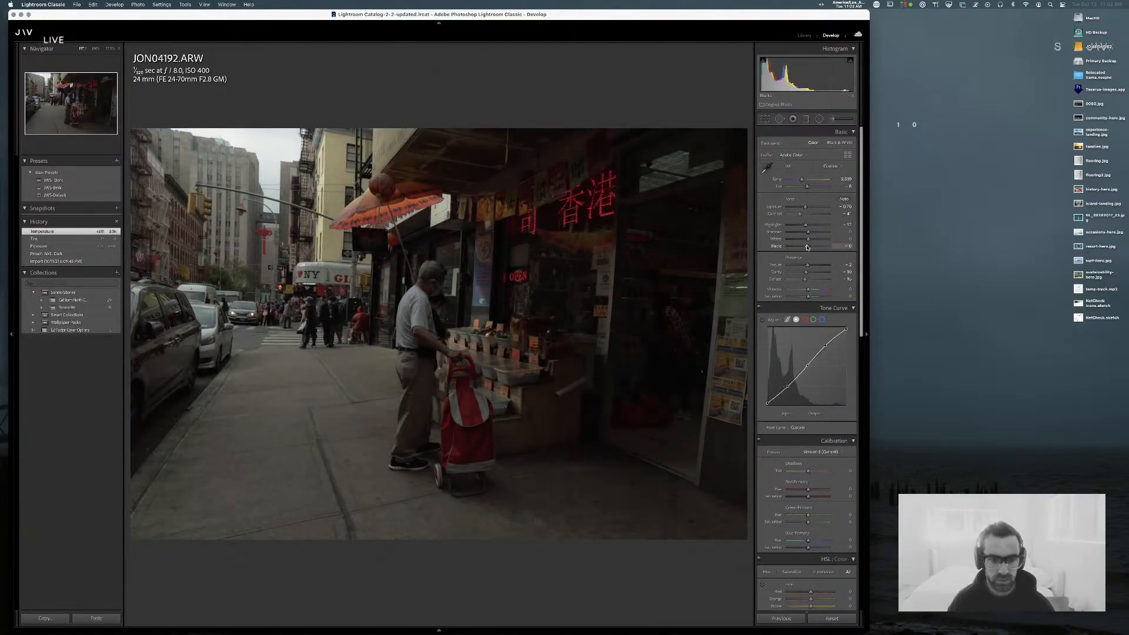
- Shape the parametric tone curve with lower darks and lights and raised shadows, and brighten the exposure
{"action": "left_click", "coordinate": [787, 319]}
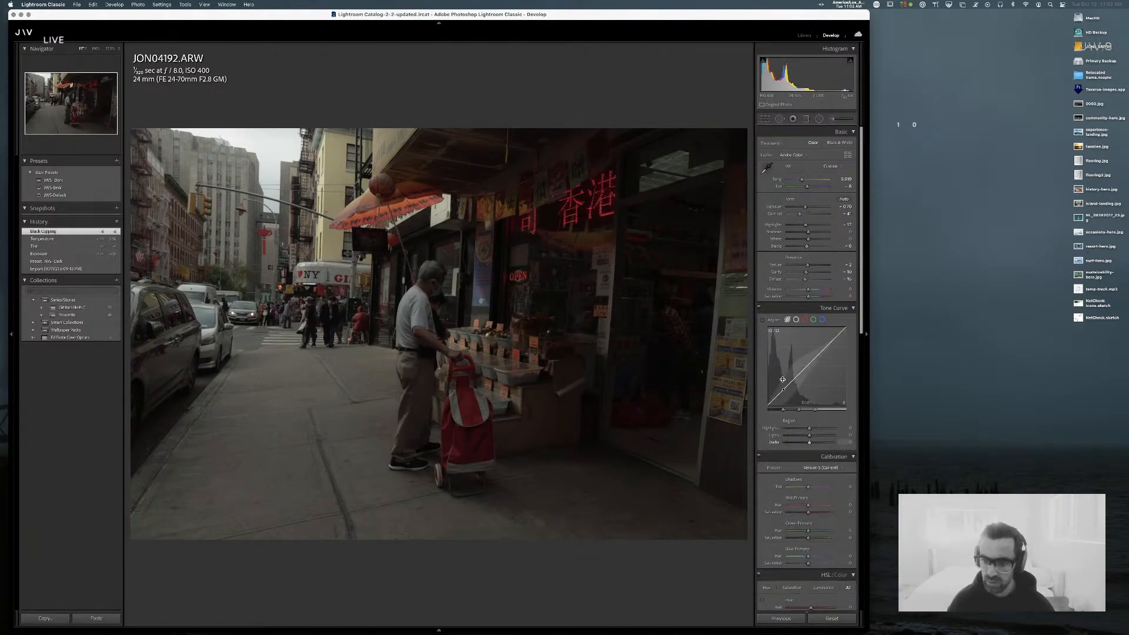
{"action": "left_click_drag", "start_coordinate": [786, 386], "coordinate": [786, 390]}
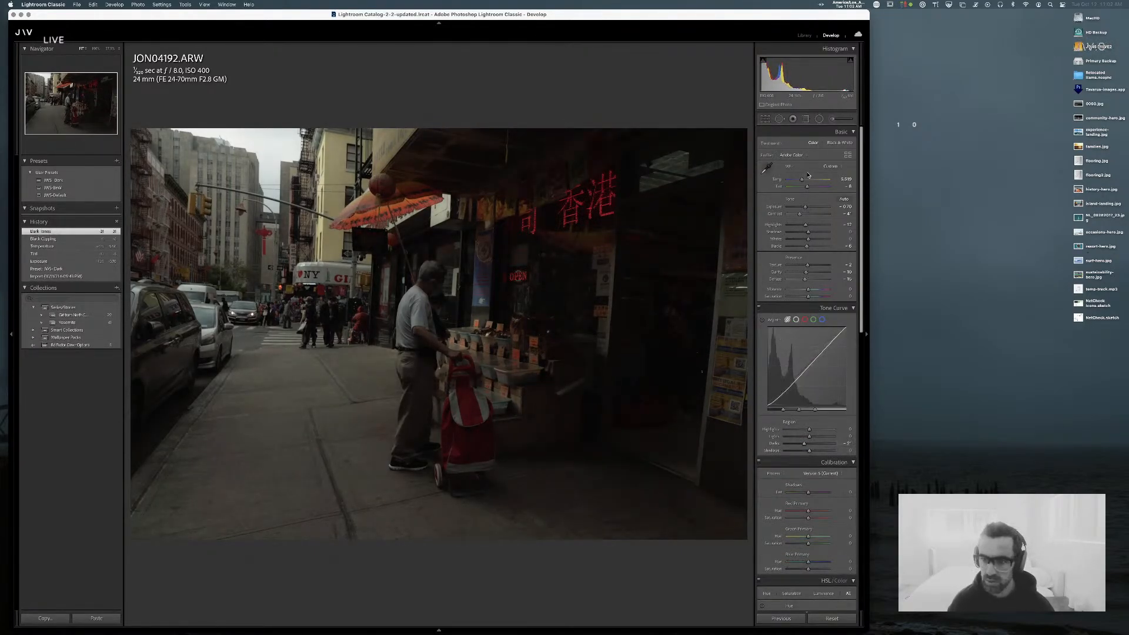
{"action": "left_click_drag", "start_coordinate": [805, 207], "coordinate": [810, 208]}
{"action": "left_click_drag", "start_coordinate": [809, 208], "coordinate": [809, 207]}
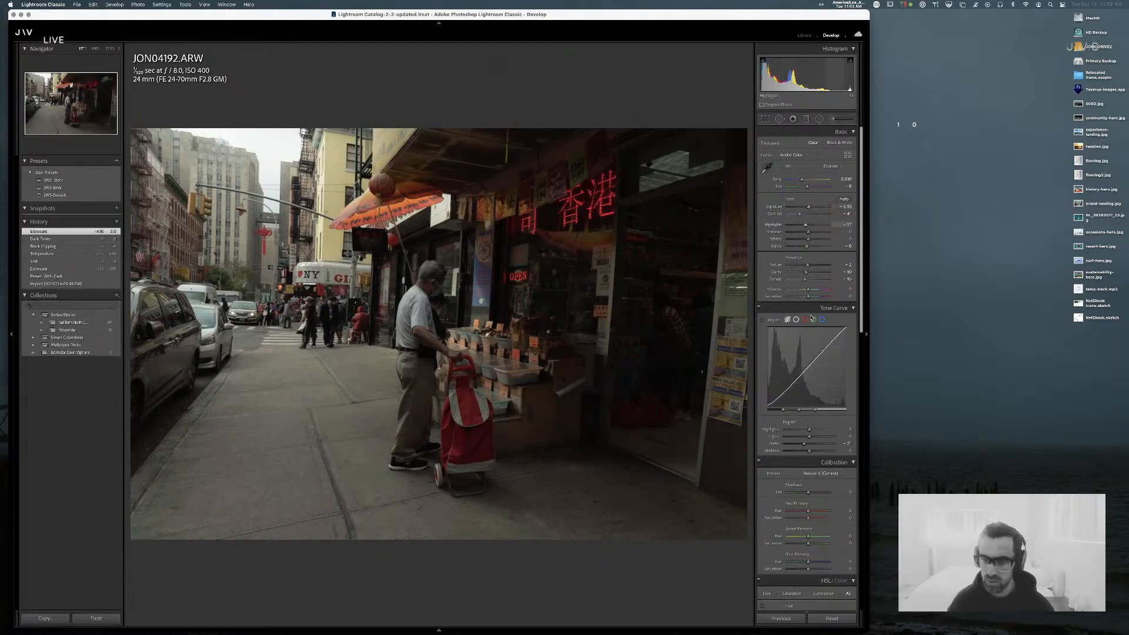
{"action": "left_click_drag", "start_coordinate": [813, 361], "coordinate": [805, 377]}
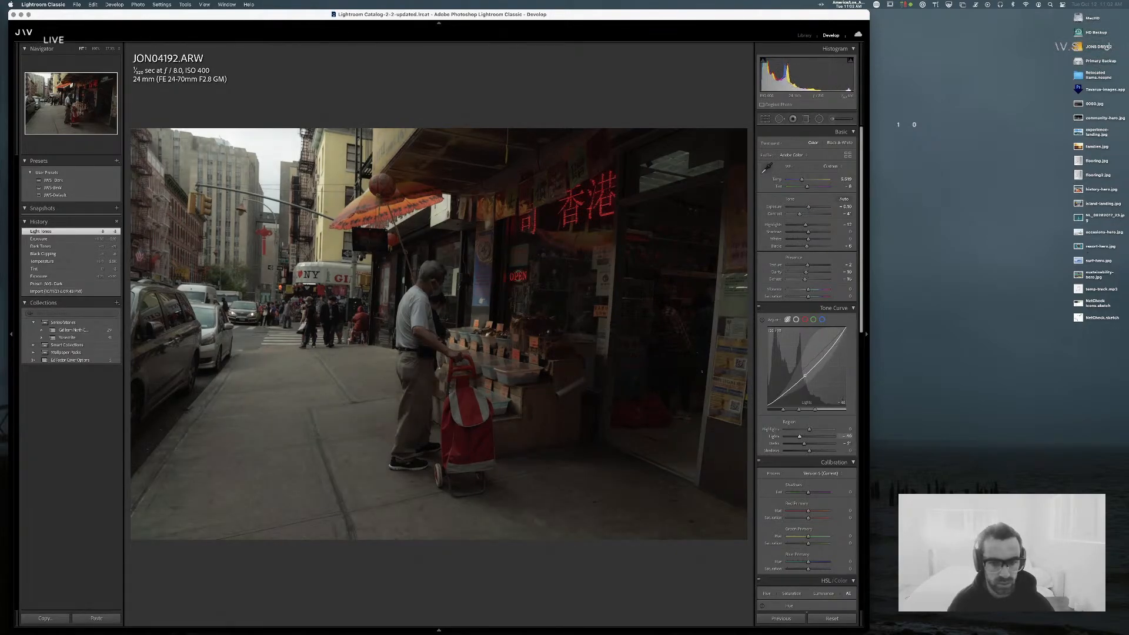
{"action": "mouse_move", "coordinate": [809, 450]}
{"action": "left_mouse_down"}
{"action": "mouse_move", "coordinate": [790, 453]}
{"action": "mouse_move", "coordinate": [819, 452]}
{"action": "left_mouse_up"}
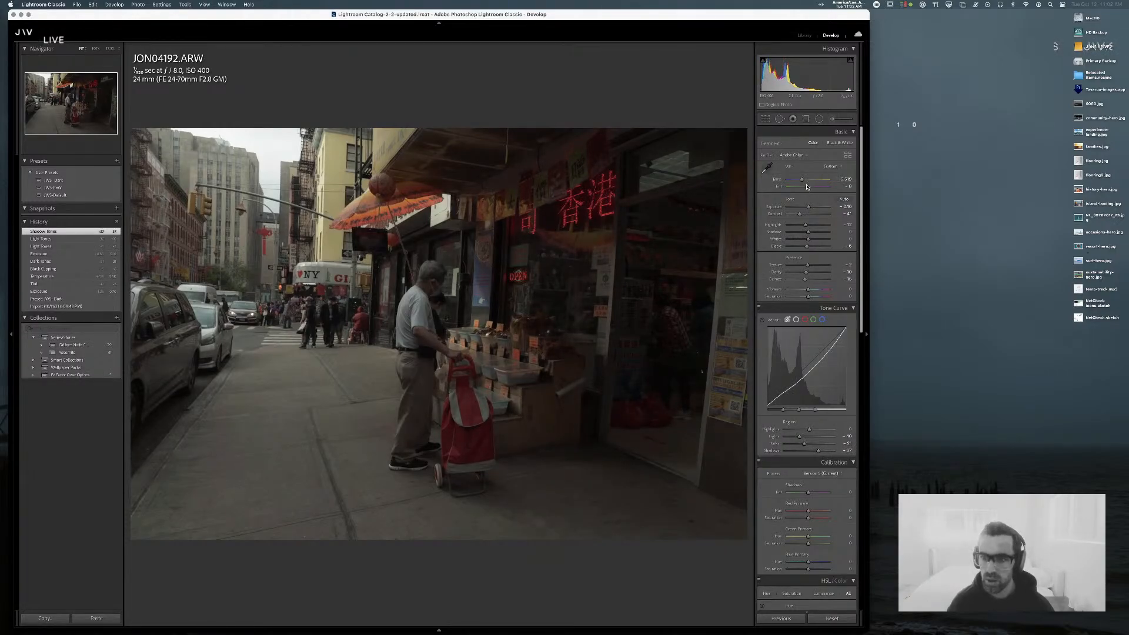
- Fine-tune the tint and cool the temperature slightly, then raise the highlights and whites and slightly lower the shadows
{"action": "left_click_drag", "start_coordinate": [806, 187], "coordinate": [800, 180]}
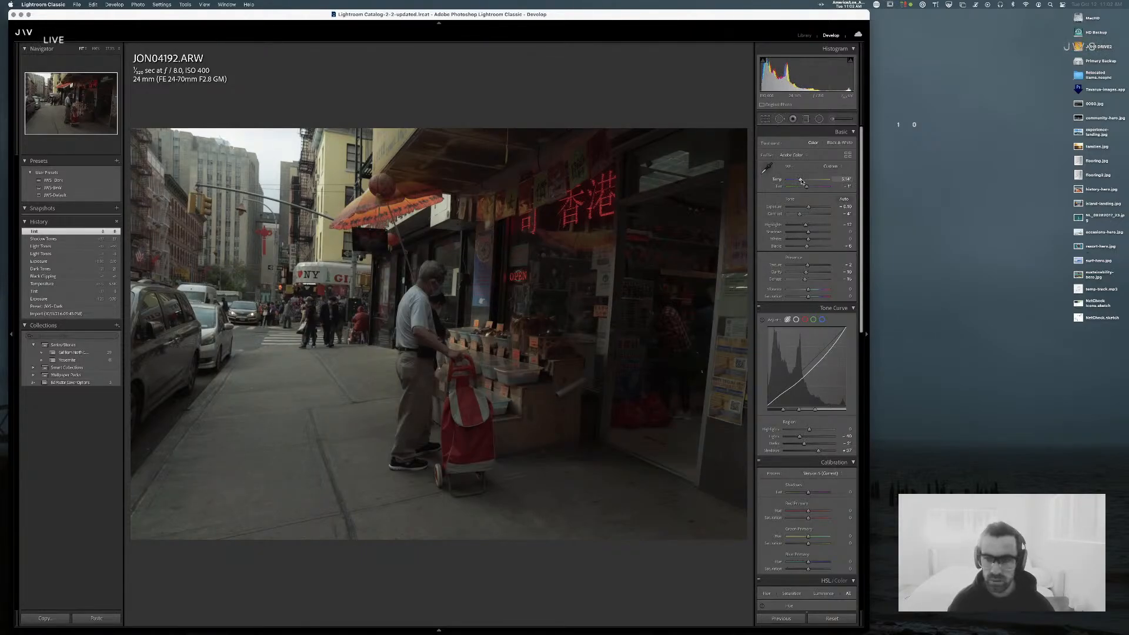
{"action": "left_click_drag", "start_coordinate": [801, 182], "coordinate": [801, 181]}
{"action": "mouse_move", "coordinate": [809, 226]}
{"action": "left_mouse_down"}
{"action": "mouse_move", "coordinate": [824, 227]}
{"action": "mouse_move", "coordinate": [805, 232]}
{"action": "mouse_move", "coordinate": [813, 241]}
{"action": "left_mouse_up"}
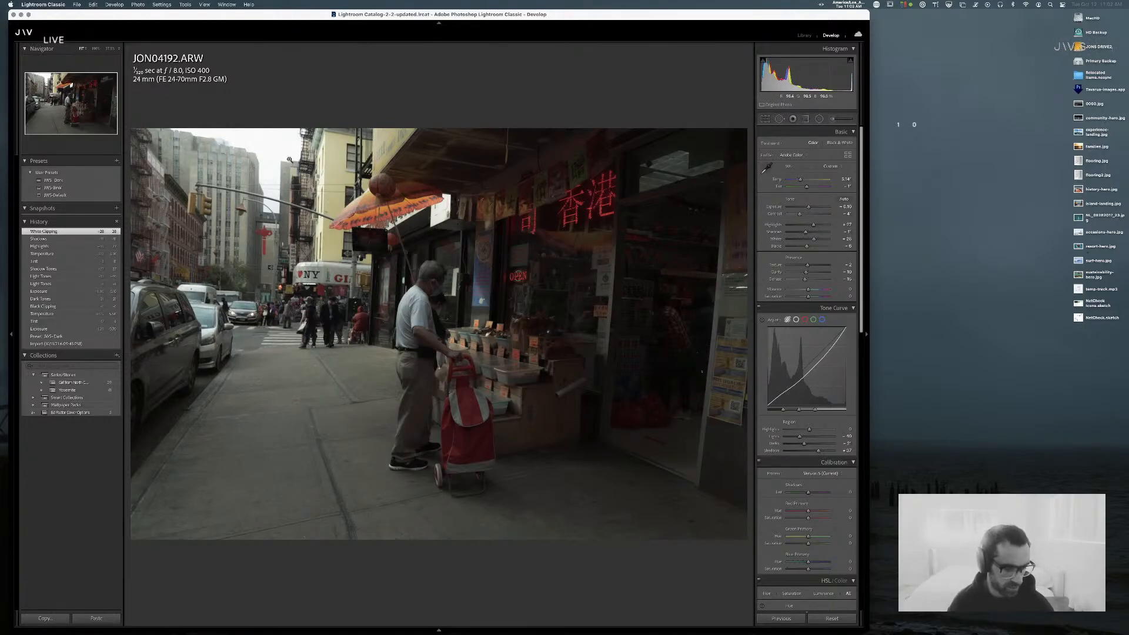
- Try a tighter crop around the man with the red cart and the shopfront, then undo the crop changes
{"action": "key", "text": "r"}
{"action": "left_click_drag", "start_coordinate": [131, 129], "coordinate": [167, 148]}
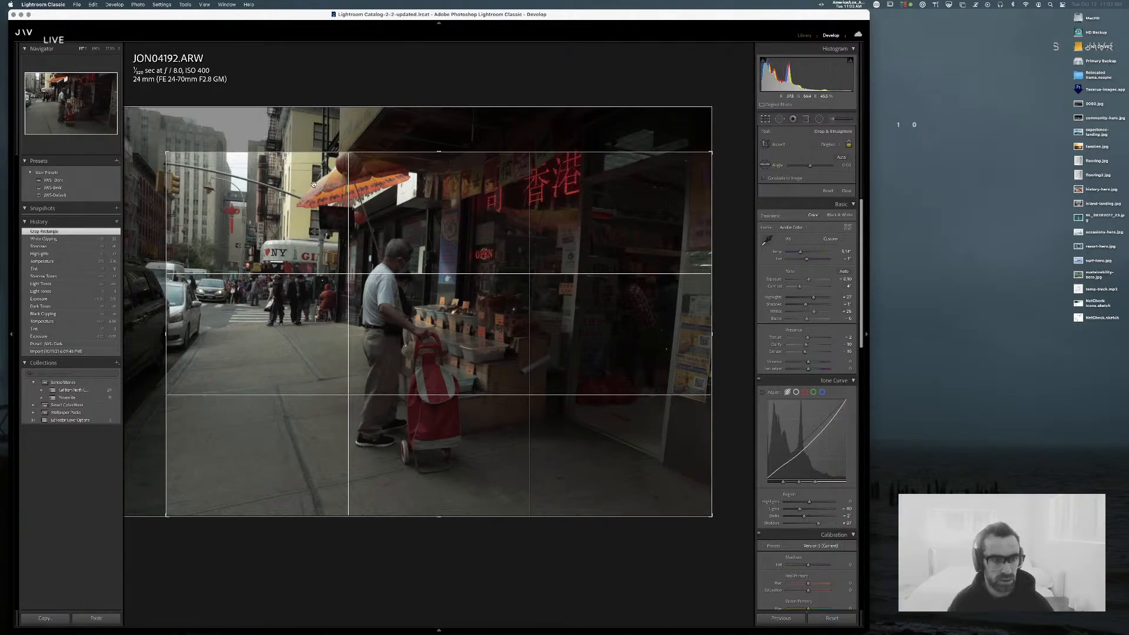
{"action": "left_click_drag", "start_coordinate": [313, 184], "coordinate": [310, 196]}
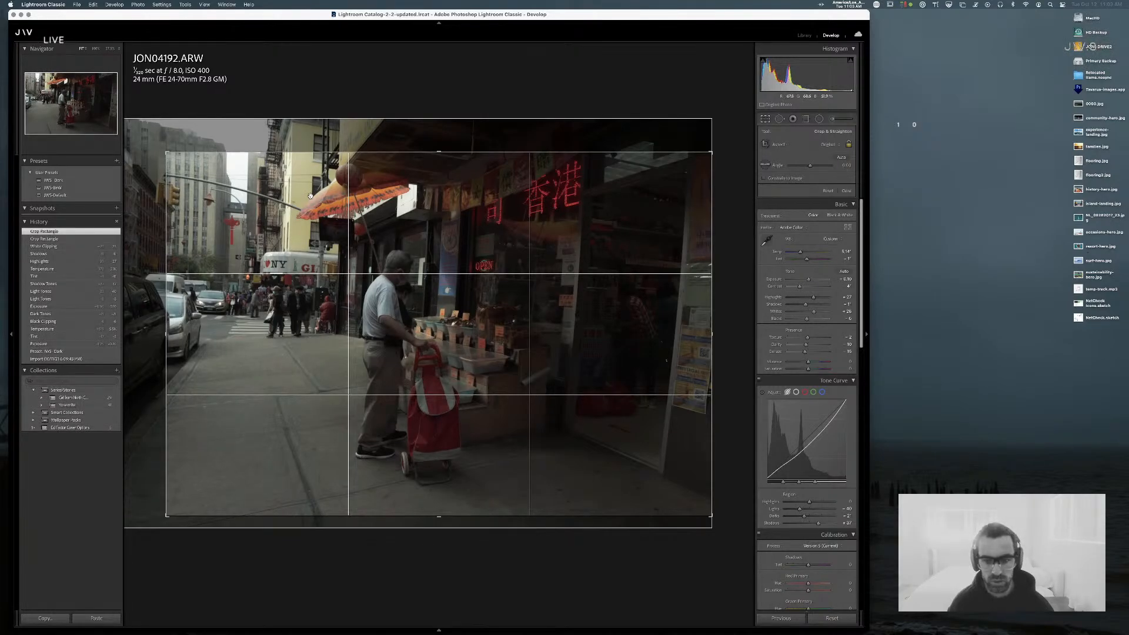
{"action": "key", "text": "Return"}
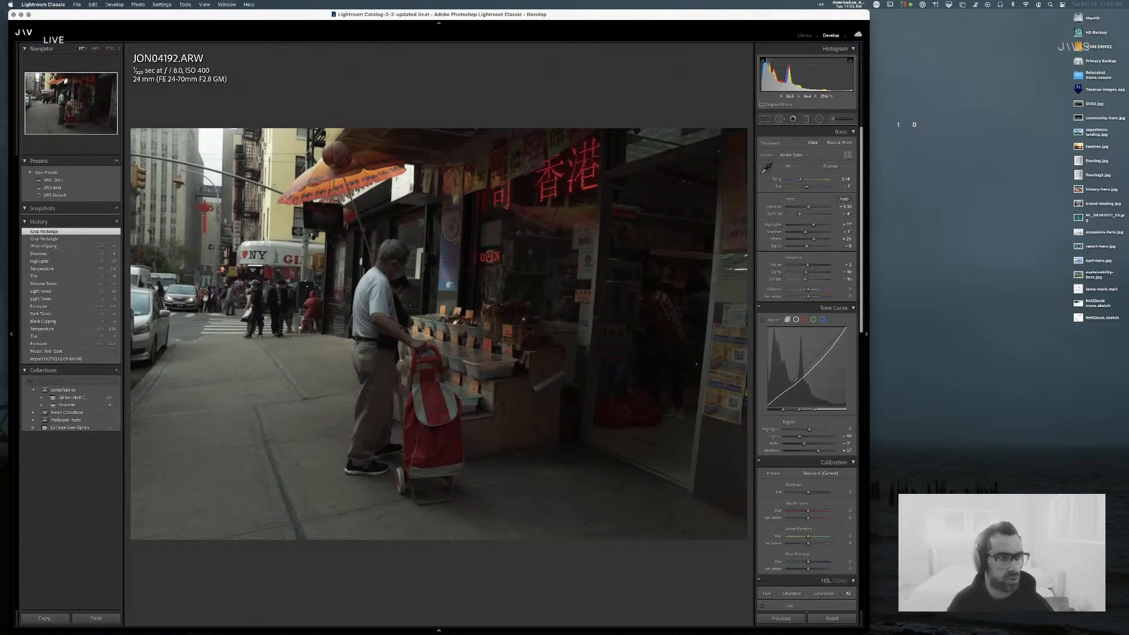
{"action": "key", "text": "super+z"}
{"action": "key", "text": "super+z"}
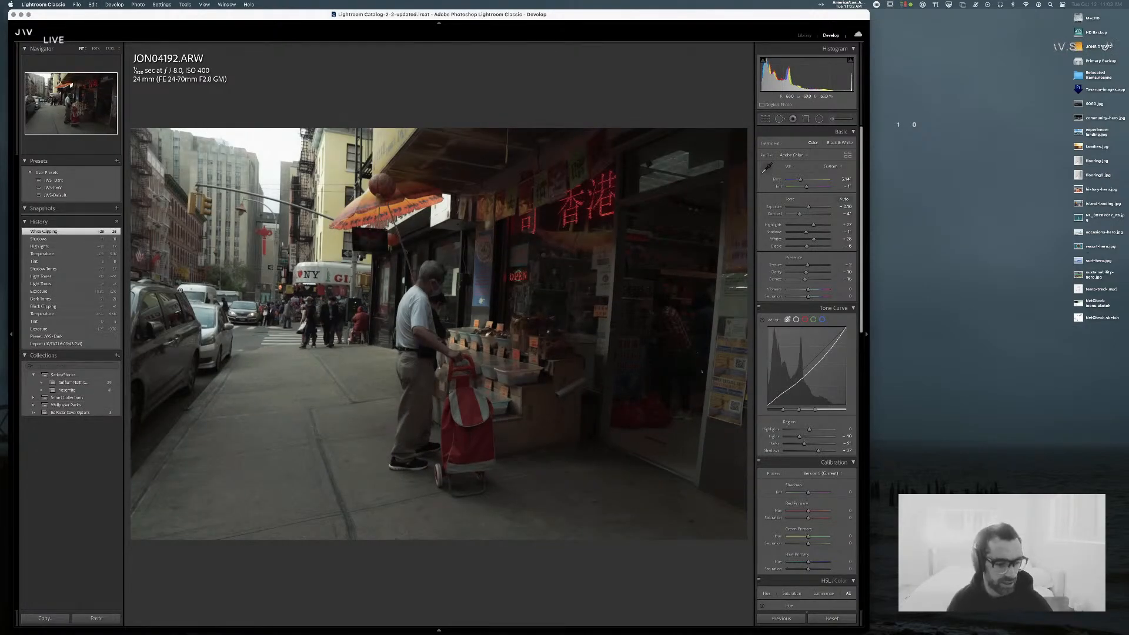
- Slightly lower the Calibration shadow tint and red primary hue, and raise the green and blue primary hues
{"action": "scroll", "coordinate": [799, 299], "scroll_direction": "down", "scroll_amount": 5}
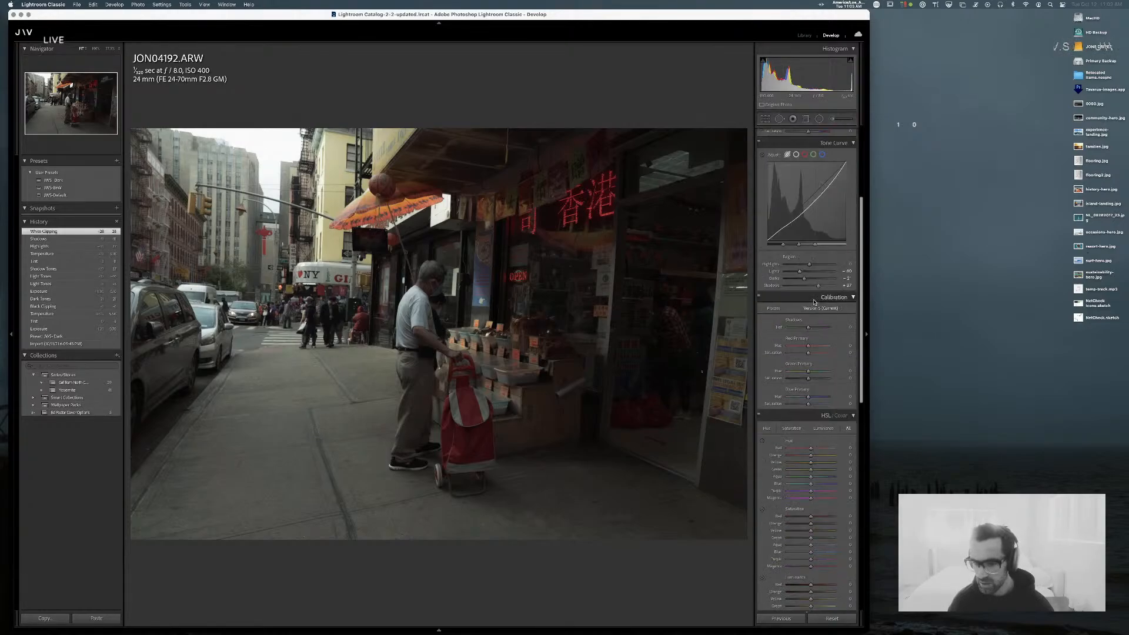
{"action": "mouse_move", "coordinate": [807, 327]}
{"action": "left_mouse_down"}
{"action": "mouse_move", "coordinate": [818, 327]}
{"action": "mouse_move", "coordinate": [798, 328]}
{"action": "mouse_move", "coordinate": [807, 349]}
{"action": "left_mouse_up"}
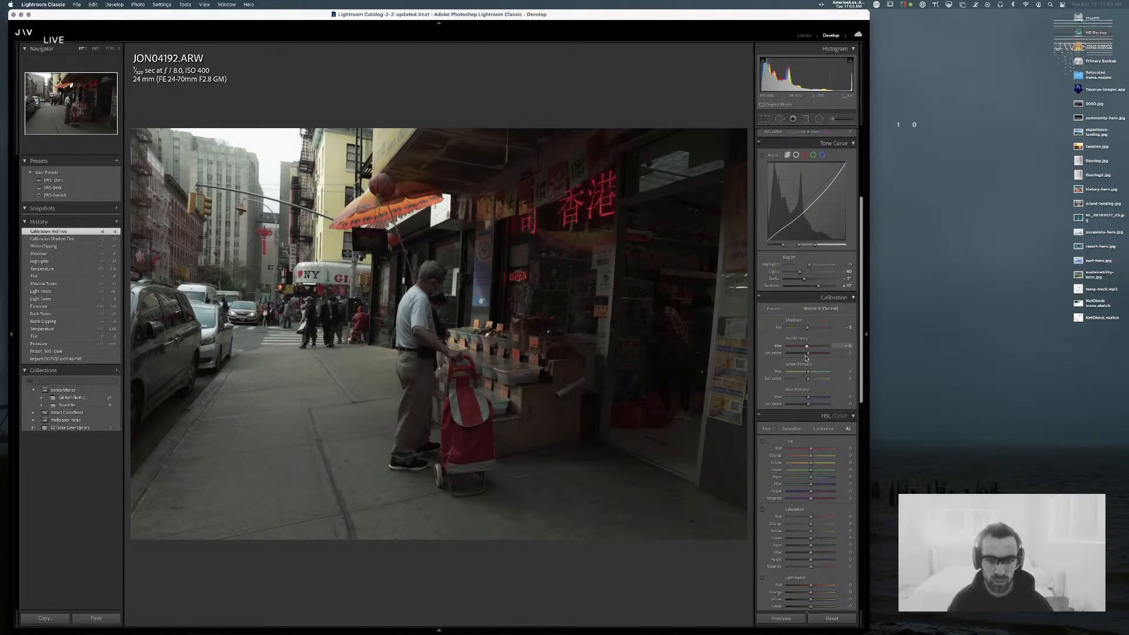
{"action": "left_click_drag", "start_coordinate": [807, 371], "coordinate": [814, 374]}
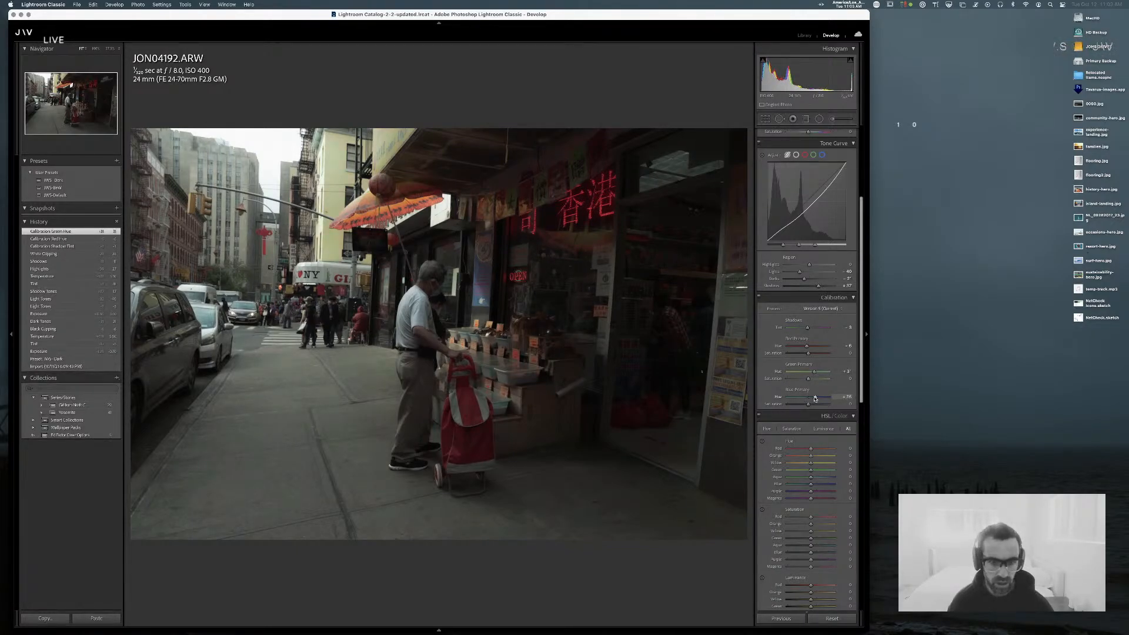
{"action": "left_click_drag", "start_coordinate": [803, 398], "coordinate": [807, 399]}
- Raise the blue, aqua and green luminance in the HSL adjustments
{"action": "scroll", "coordinate": [810, 401], "scroll_direction": "down", "scroll_amount": 10}
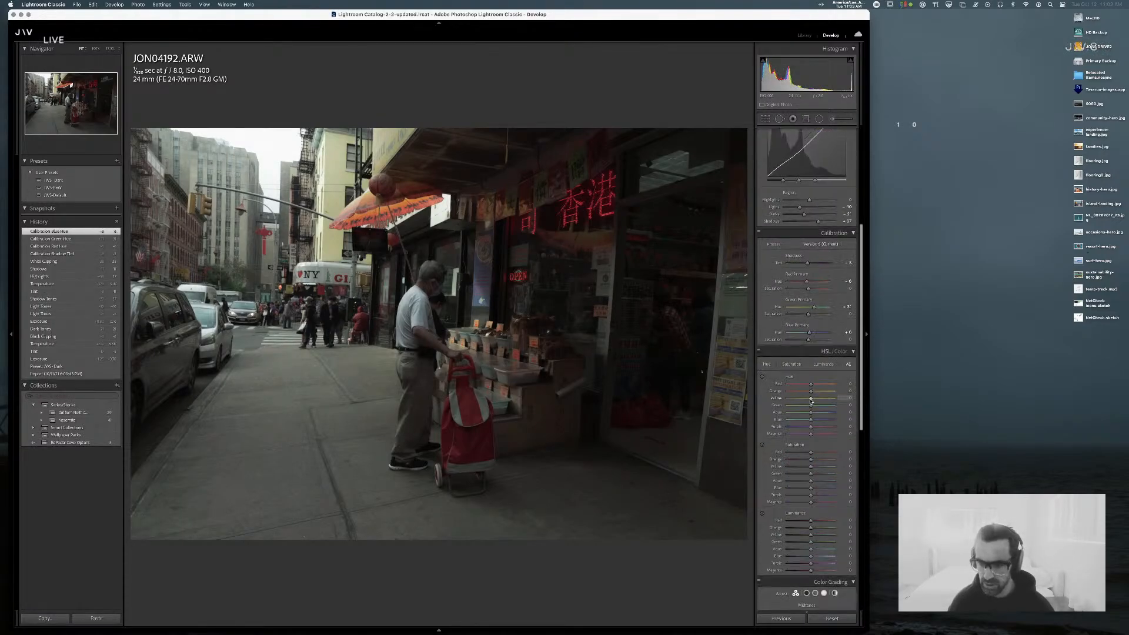
{"action": "scroll", "coordinate": [808, 281], "scroll_direction": "up", "scroll_amount": 4}
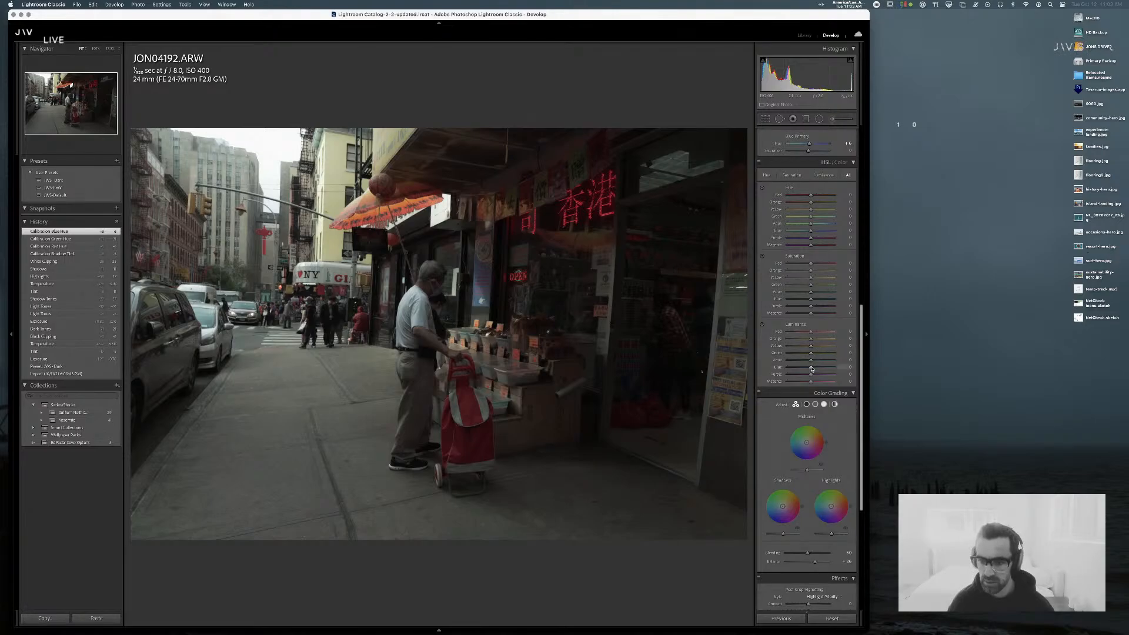
{"action": "mouse_move", "coordinate": [810, 367]}
{"action": "left_mouse_down"}
{"action": "mouse_move", "coordinate": [826, 368]}
{"action": "mouse_move", "coordinate": [820, 360]}
{"action": "left_mouse_up"}
{"action": "scroll", "coordinate": [811, 359], "scroll_direction": "down", "scroll_amount": 1}
{"action": "left_click_drag", "start_coordinate": [811, 351], "coordinate": [814, 351]}
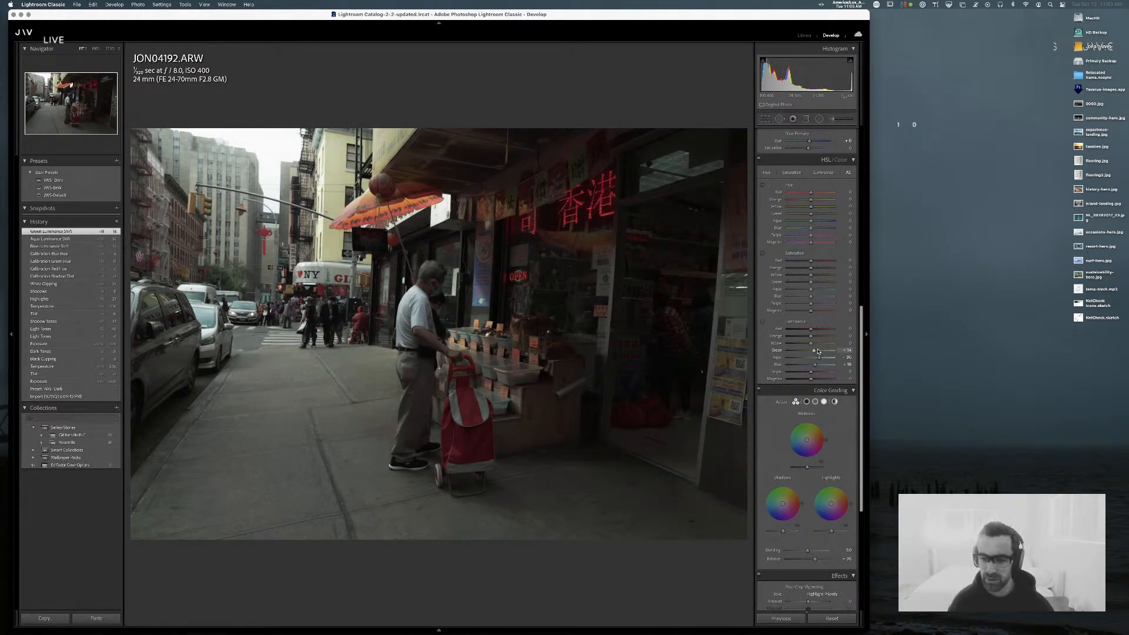
- Pull down the white endpoint of the point curve and shape its upper highlight point to mute the brightest tones
{"action": "scroll", "coordinate": [817, 350], "scroll_direction": "up", "scroll_amount": 10}
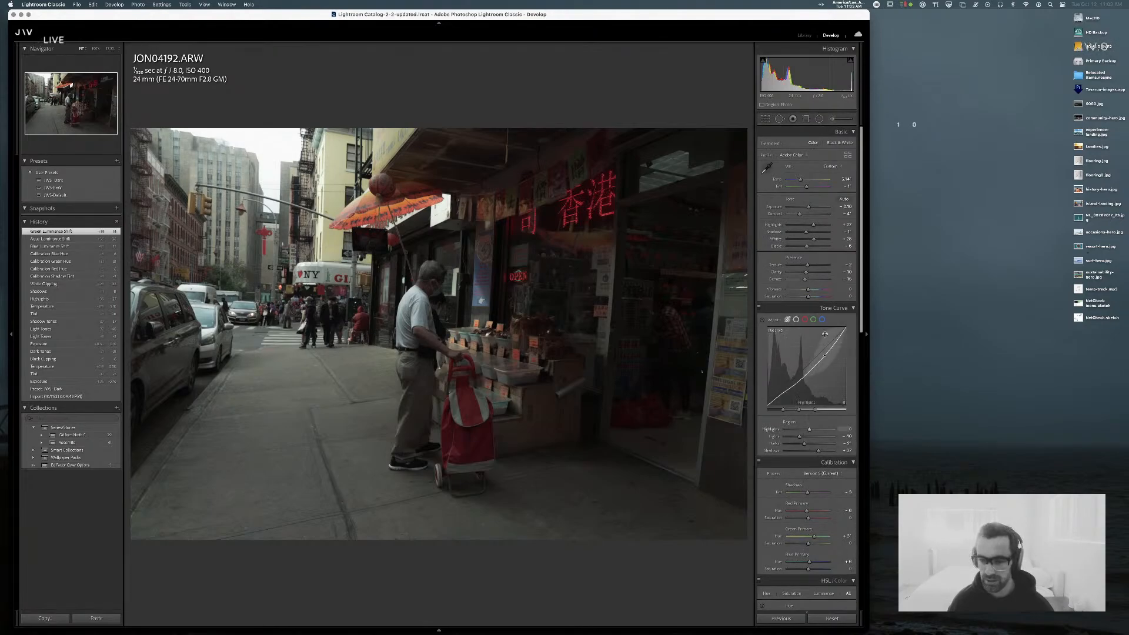
{"action": "left_click", "coordinate": [796, 319]}
{"action": "left_click_drag", "start_coordinate": [848, 332], "coordinate": [827, 352]}
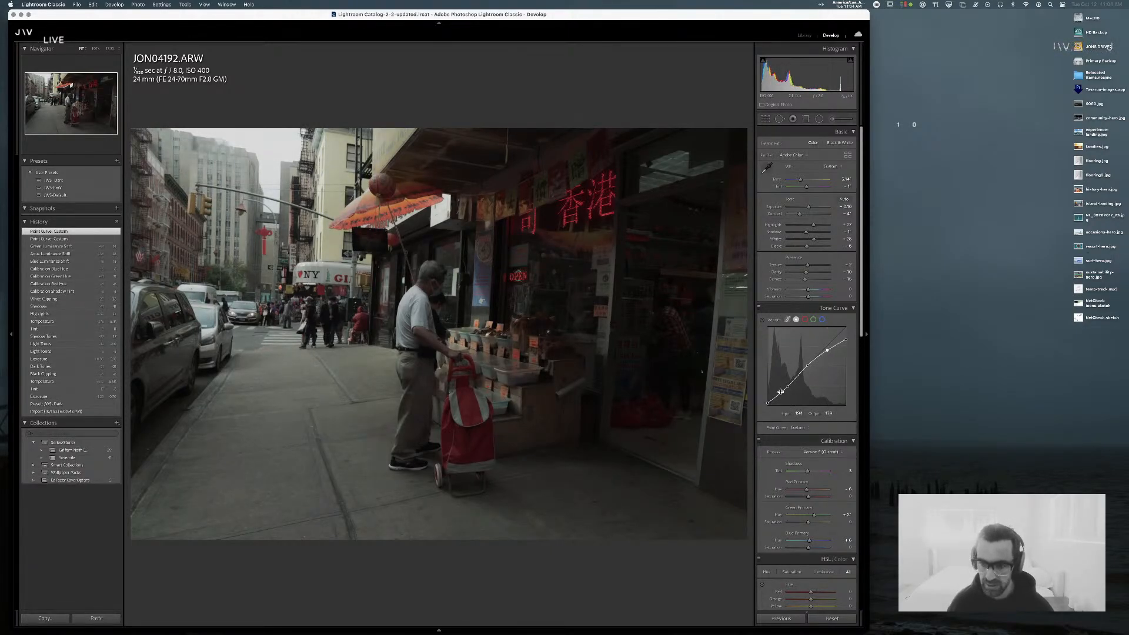
{"action": "left_click_drag", "start_coordinate": [845, 339], "coordinate": [851, 344]}
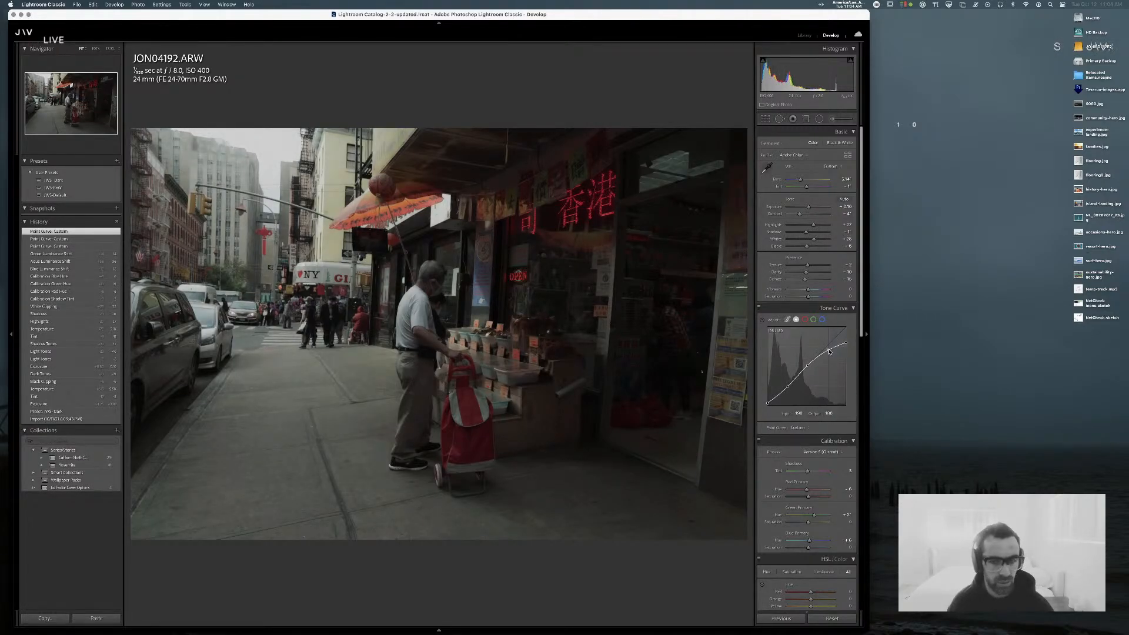
{"action": "left_click", "coordinate": [828, 352]}
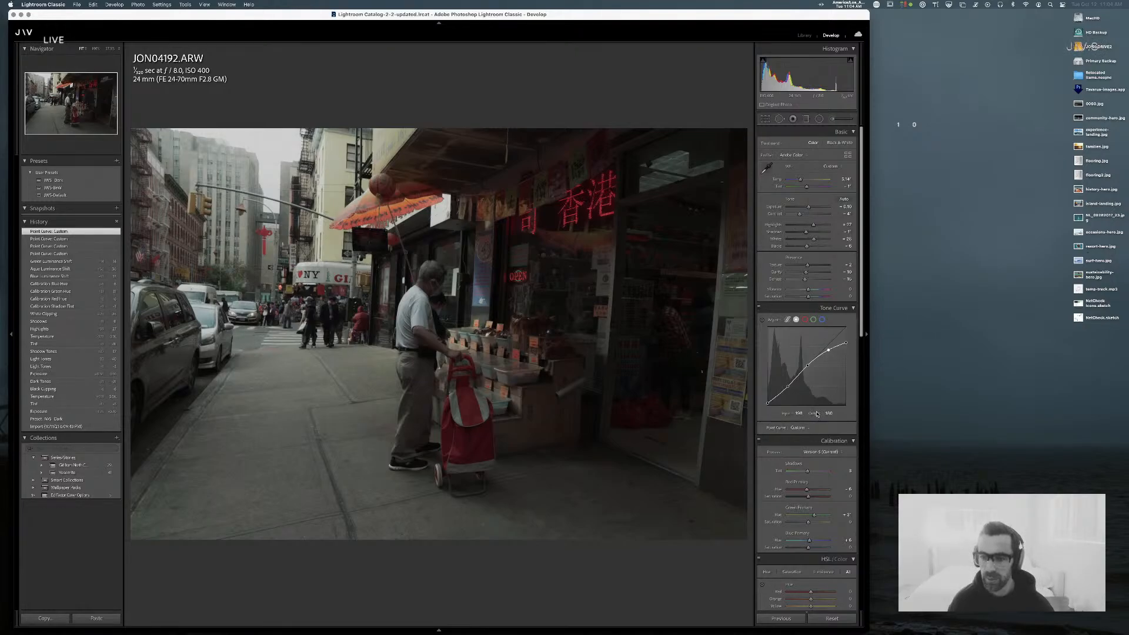
- Shift the HSL hues by lowering orange, yellow and aqua and raising green
{"action": "scroll", "coordinate": [816, 414], "scroll_direction": "down", "scroll_amount": 3}
{"action": "scroll", "coordinate": [814, 417], "scroll_direction": "down", "scroll_amount": 2}
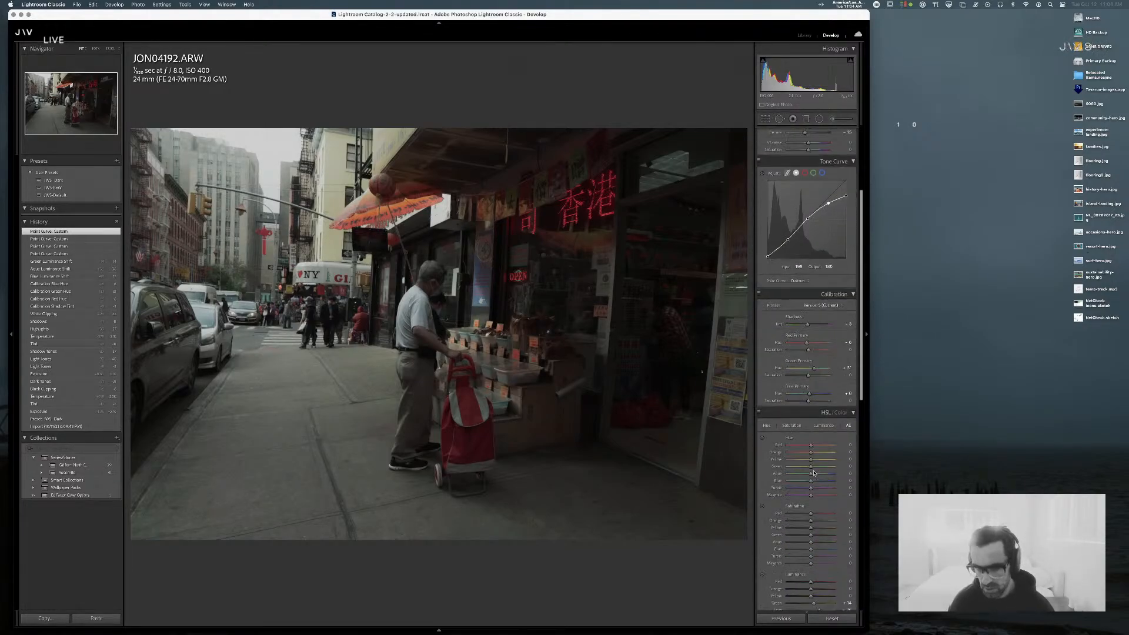
{"action": "scroll", "coordinate": [811, 451], "scroll_direction": "down", "scroll_amount": 2}
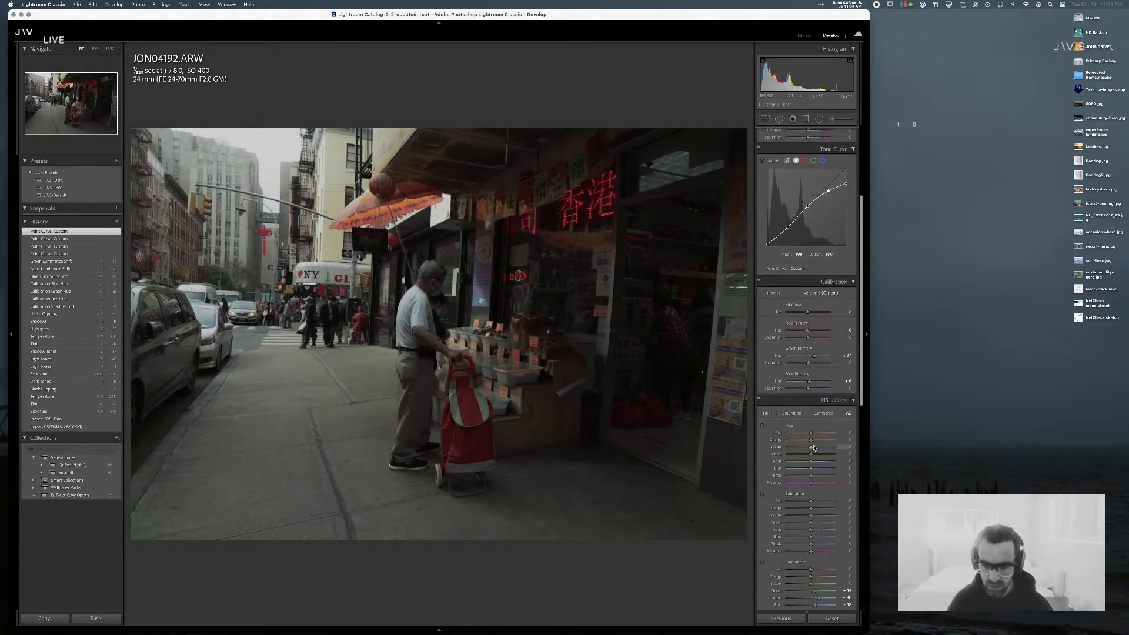
{"action": "mouse_move", "coordinate": [811, 387]}
{"action": "left_mouse_down"}
{"action": "mouse_move", "coordinate": [799, 388]}
{"action": "mouse_move", "coordinate": [877, 403]}
{"action": "mouse_move", "coordinate": [805, 408]}
{"action": "left_mouse_up"}
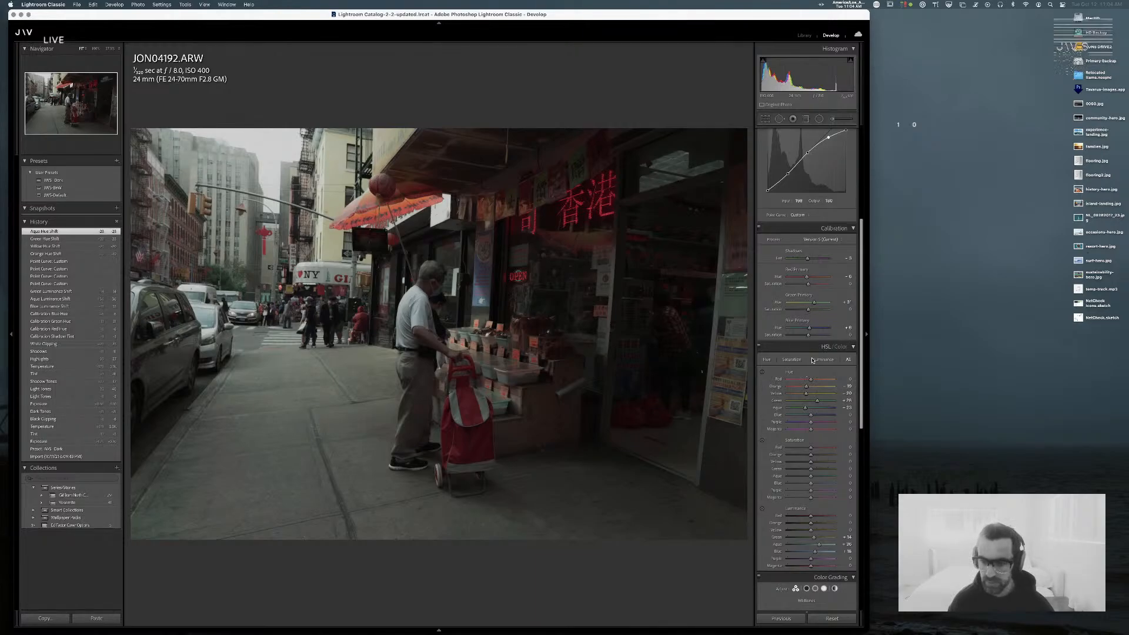
- Try a blue saturation of +19, undo it, and slightly lower the blue hue instead
{"action": "scroll", "coordinate": [807, 354], "scroll_direction": "down", "scroll_amount": 1}
{"action": "scroll", "coordinate": [806, 355], "scroll_direction": "down", "scroll_amount": 1}
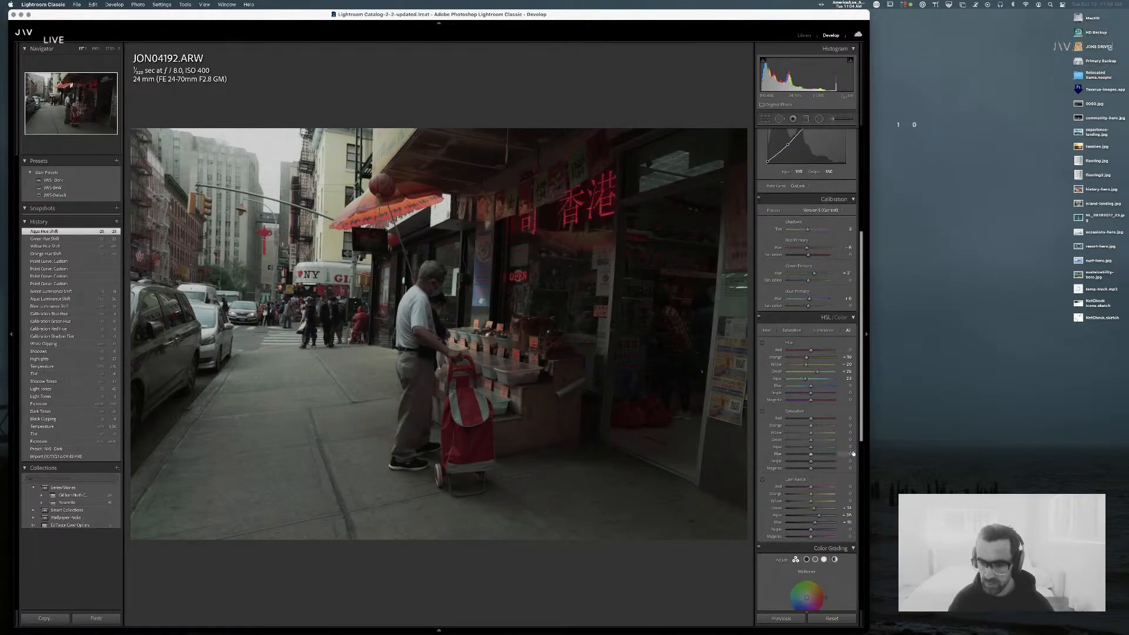
{"action": "mouse_move", "coordinate": [816, 457]}
{"action": "left_mouse_down"}
{"action": "mouse_move", "coordinate": [826, 455]}
{"action": "mouse_move", "coordinate": [815, 457]}
{"action": "left_mouse_up"}
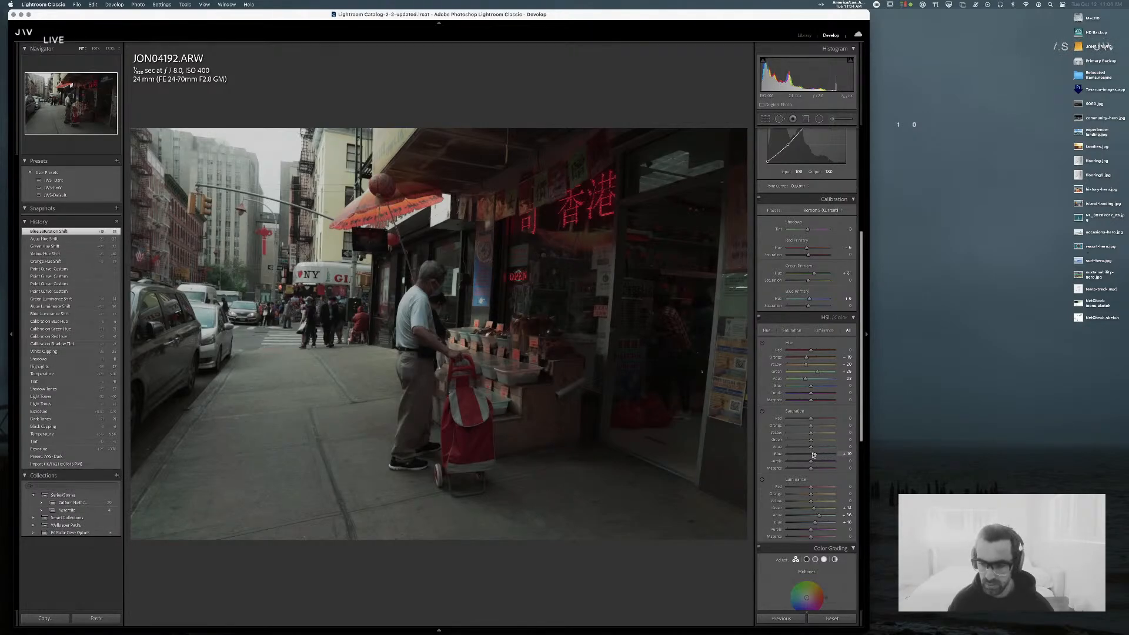
{"action": "key", "text": "super+z"}
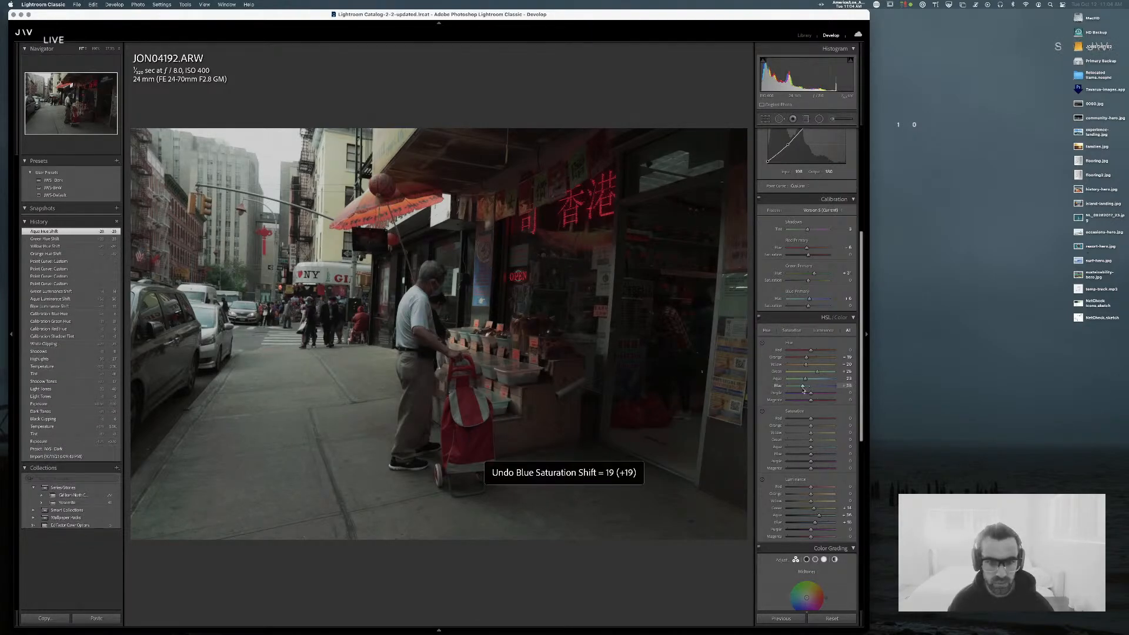
{"action": "left_click_drag", "start_coordinate": [806, 389], "coordinate": [805, 389]}
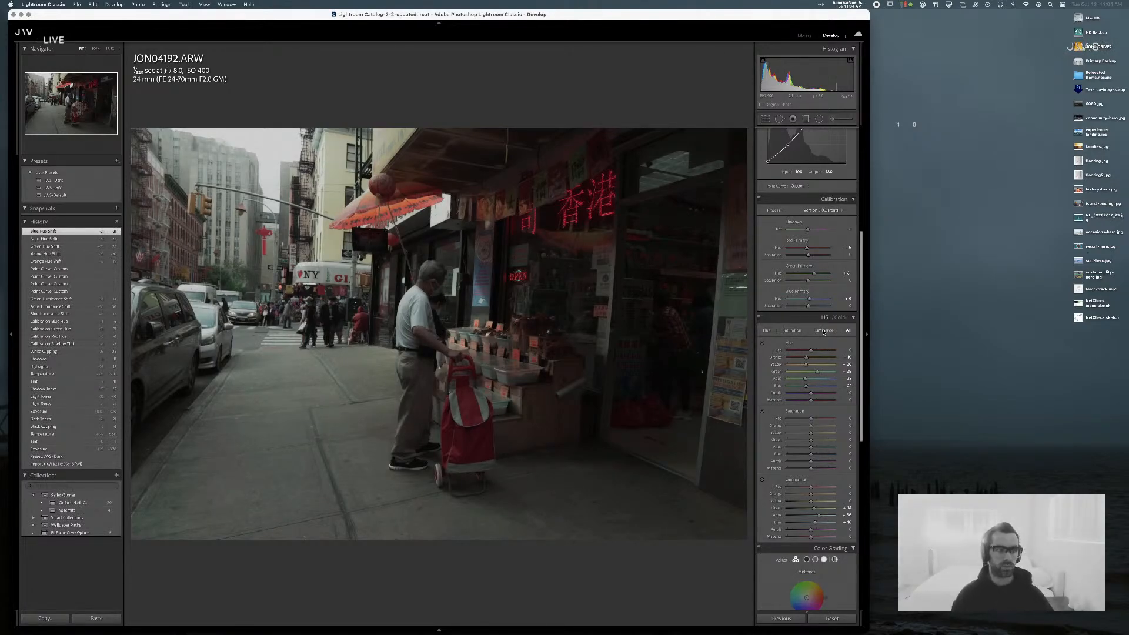
- Lower the shadow and midtone luminance in Color Grading, and compare the photo with its unedited version
{"action": "scroll", "coordinate": [817, 329], "scroll_direction": "down", "scroll_amount": 10}
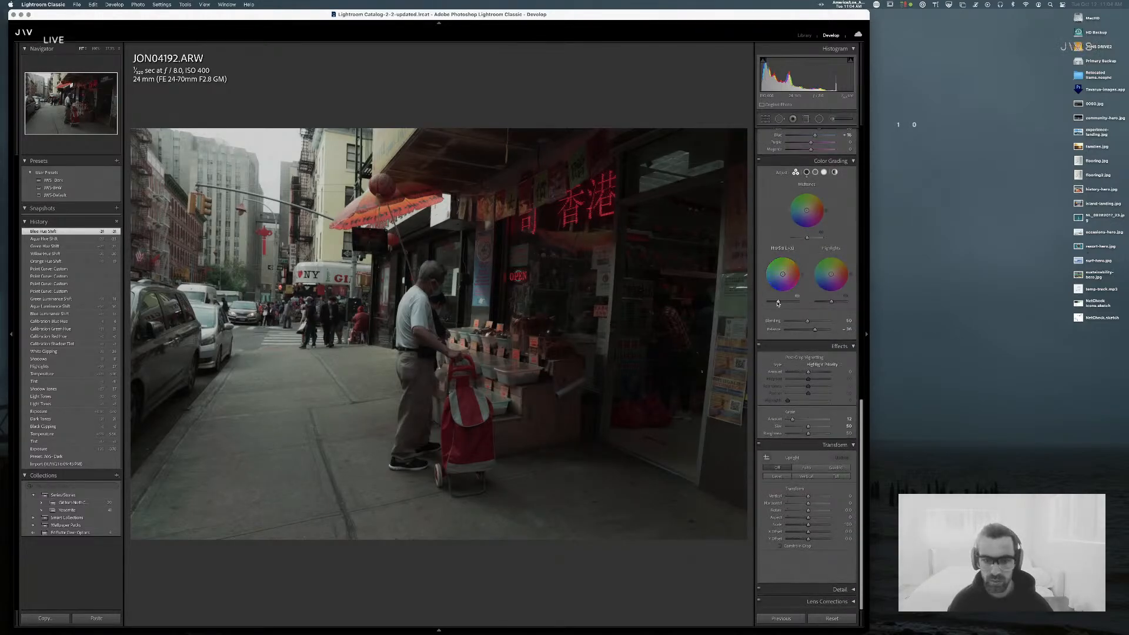
{"action": "left_click_drag", "start_coordinate": [777, 304], "coordinate": [776, 303]}
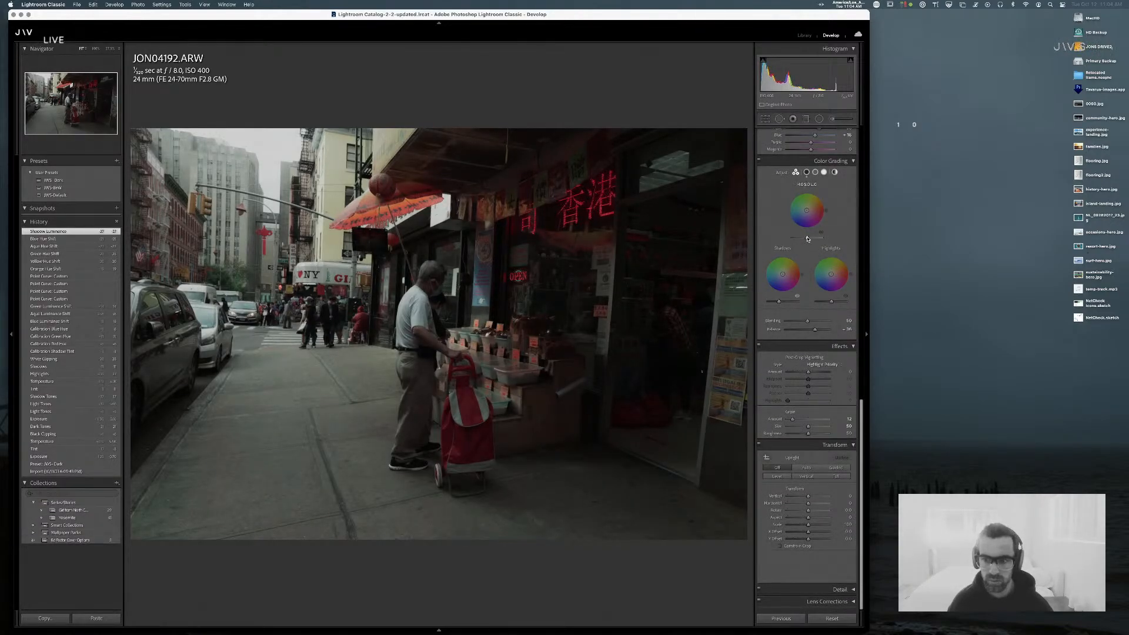
{"action": "left_click_drag", "start_coordinate": [807, 237], "coordinate": [798, 240]}
{"action": "key", "text": "backslash"}
{"action": "key", "text": "backslash"}
{"action": "key", "text": "backslash"}
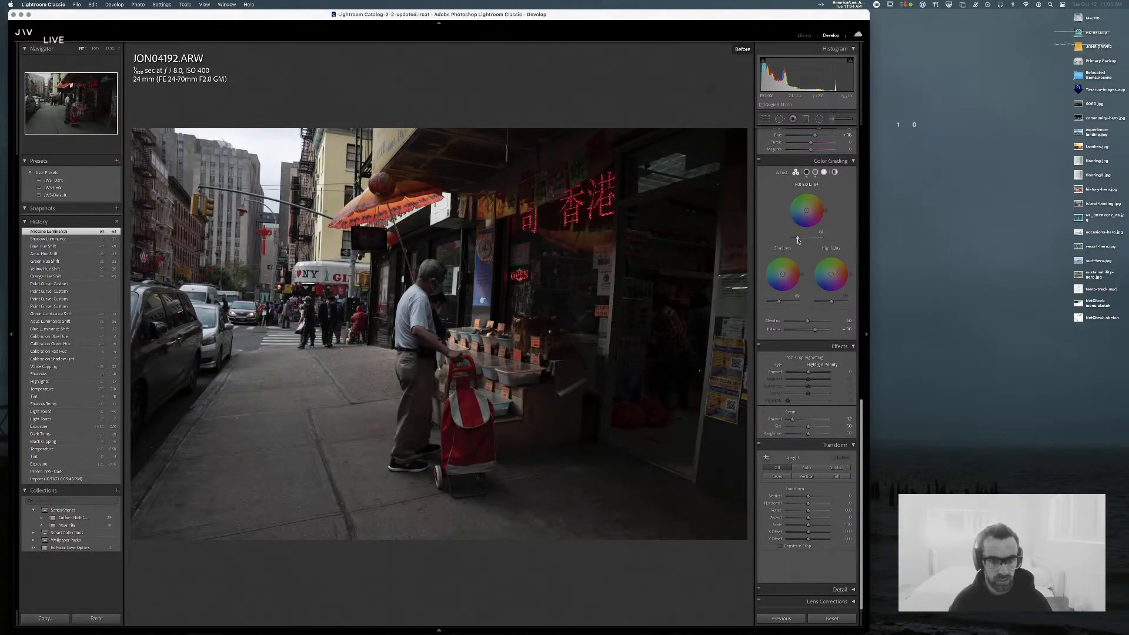
{"action": "key", "text": "backslash"}
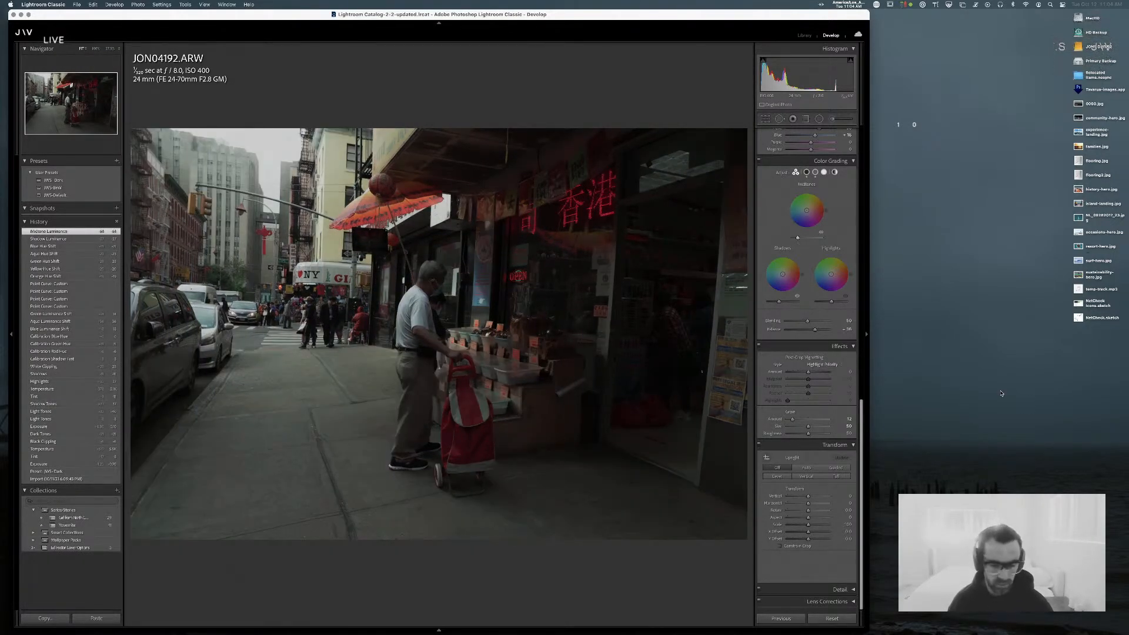
- Fine-tune the highlight luminance in Color Grading and lower the global luminance to darken the whole photo
{"action": "scroll", "coordinate": [833, 342], "scroll_direction": "up", "scroll_amount": 3}
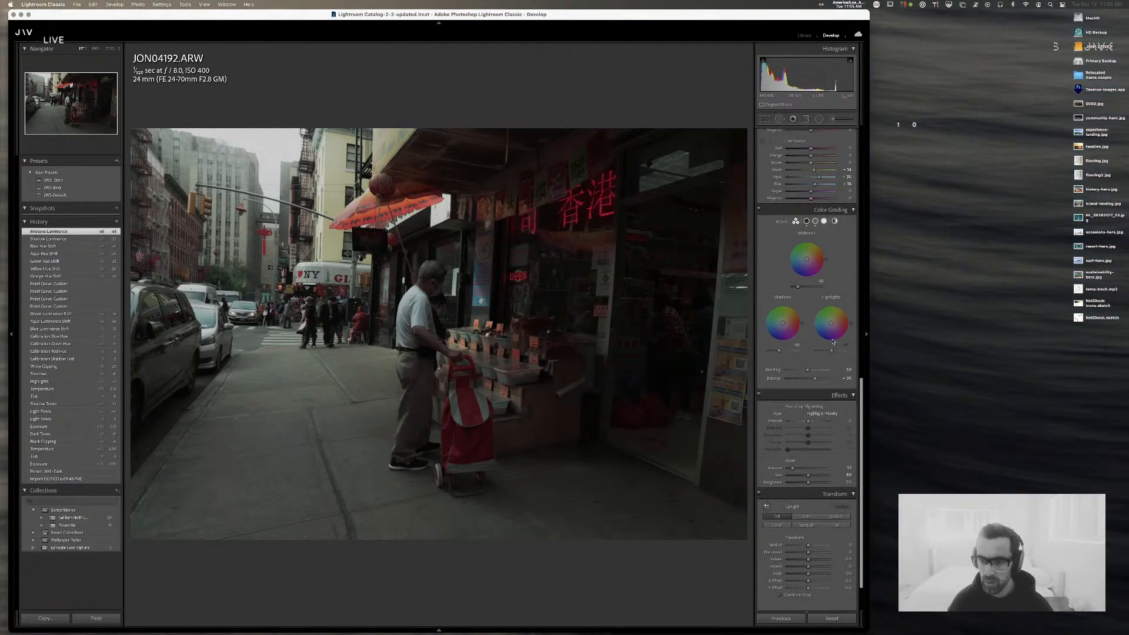
{"action": "mouse_move", "coordinate": [832, 351]}
{"action": "left_mouse_down"}
{"action": "mouse_move", "coordinate": [850, 352]}
{"action": "mouse_move", "coordinate": [832, 355]}
{"action": "left_mouse_up"}
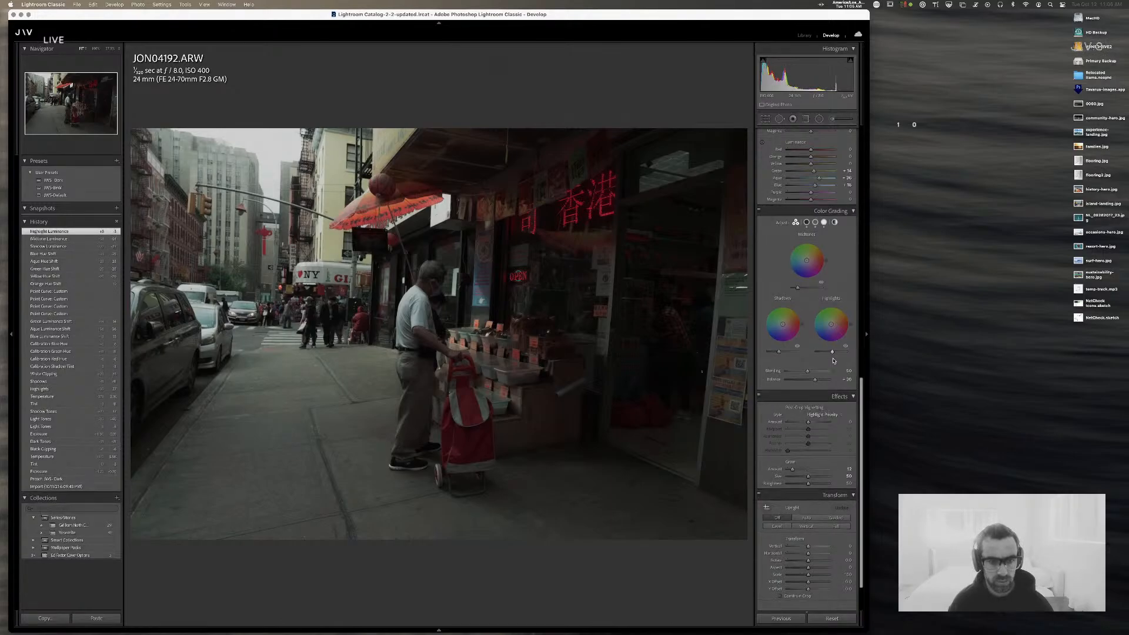
{"action": "left_click", "coordinate": [834, 223]}
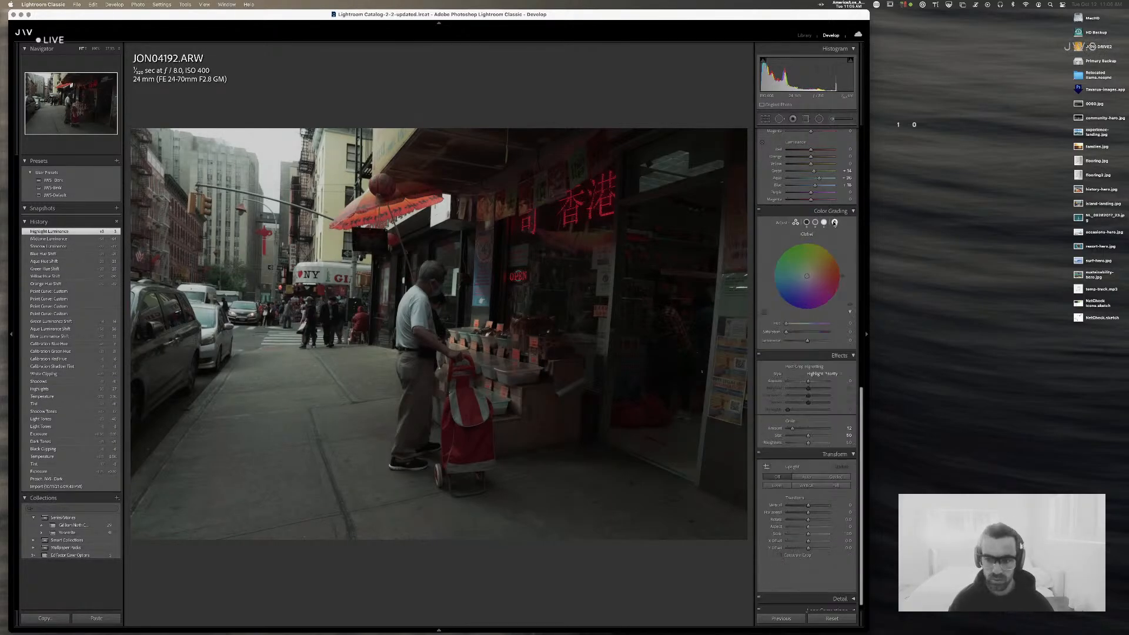
{"action": "mouse_move", "coordinate": [807, 341]}
{"action": "left_mouse_down"}
{"action": "mouse_move", "coordinate": [767, 344]}
{"action": "mouse_move", "coordinate": [798, 347]}
{"action": "left_mouse_up"}
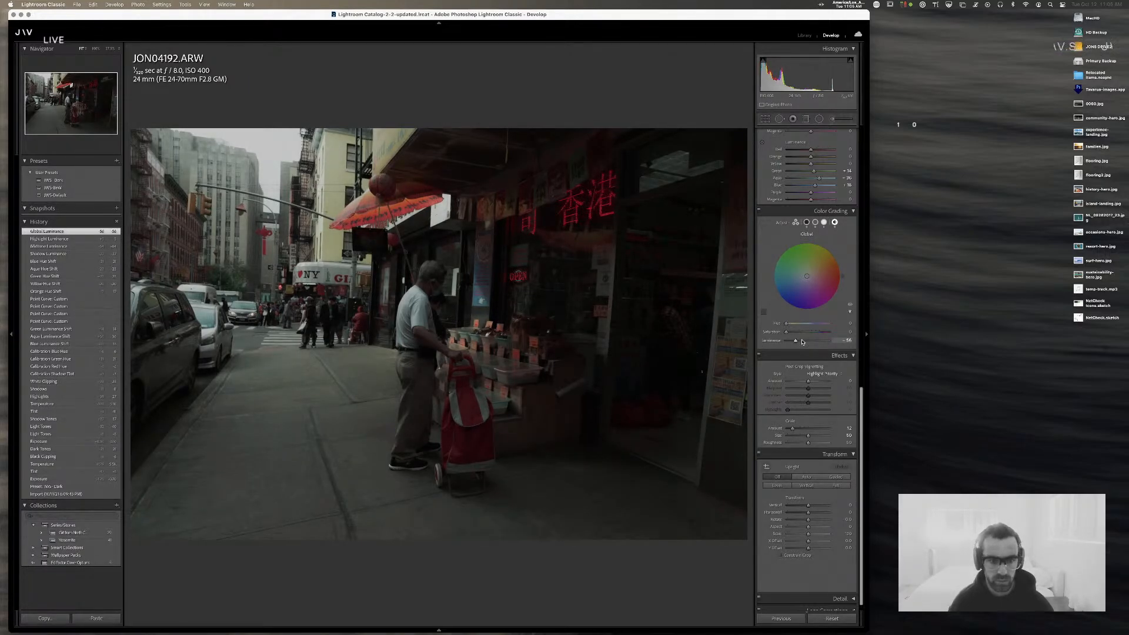
- Crop the photo tighter around the man with the red cart and the shopfront, removing the parked cars
{"action": "key", "text": "r"}
{"action": "left_click_drag", "start_coordinate": [132, 130], "coordinate": [236, 165]}
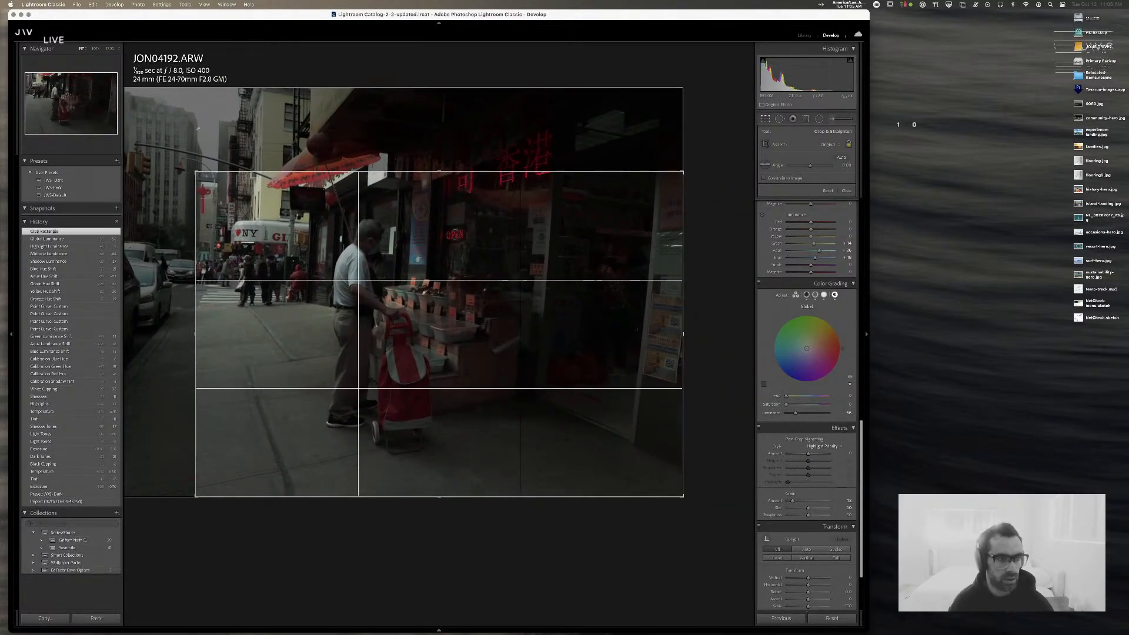
{"action": "left_click_drag", "start_coordinate": [312, 213], "coordinate": [312, 230]}
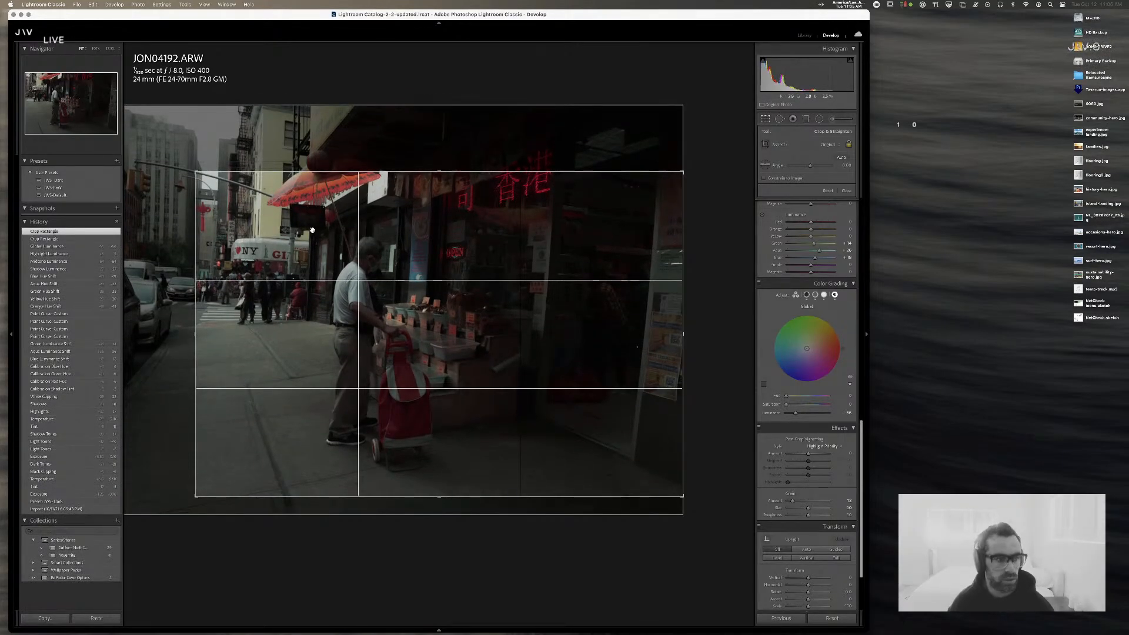
{"action": "key", "text": "Return"}
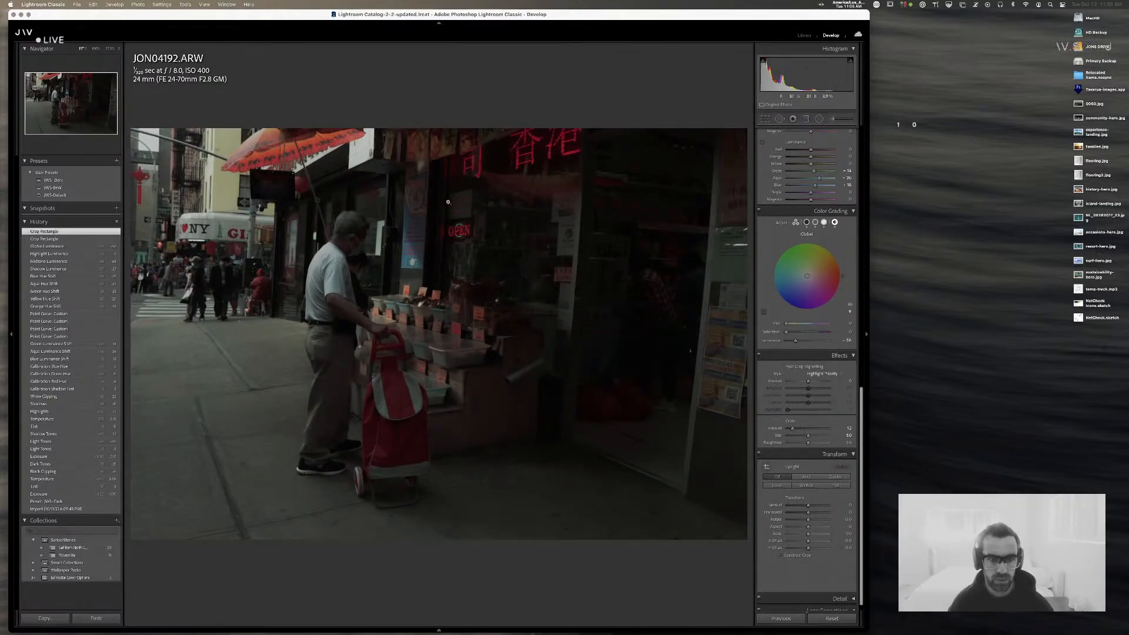
- Reposition the crop higher to include the full umbrella and neon sign, with the man's feet near the lower edge
{"action": "key", "text": "r"}
{"action": "left_click_drag", "start_coordinate": [471, 205], "coordinate": [462, 282]}
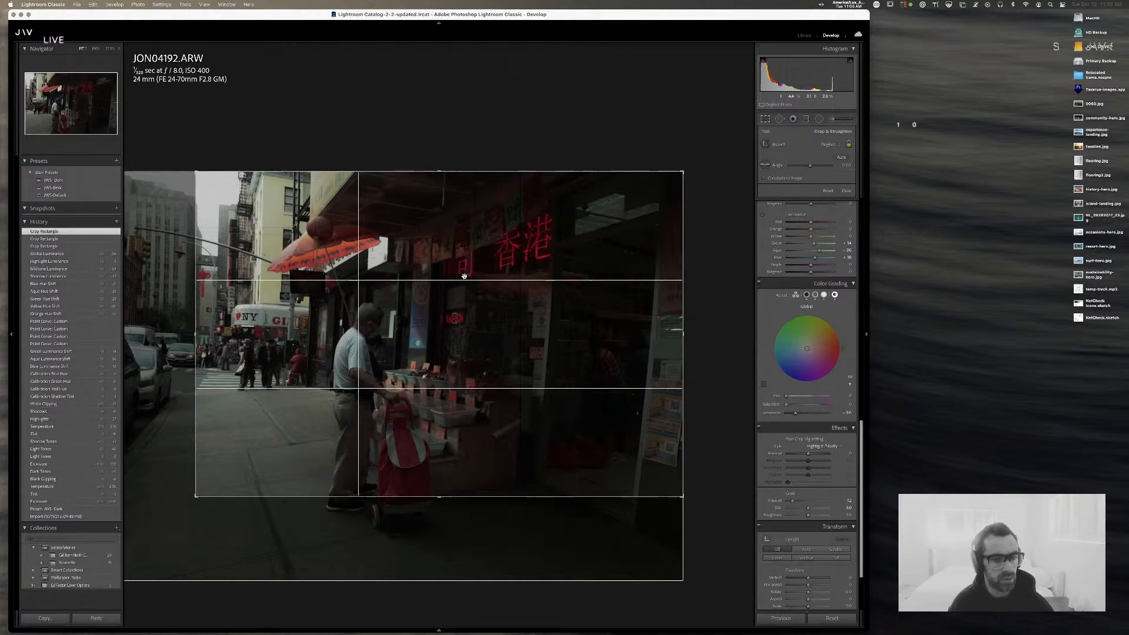
{"action": "left_click_drag", "start_coordinate": [464, 276], "coordinate": [463, 260]}
{"action": "key", "text": "Return"}
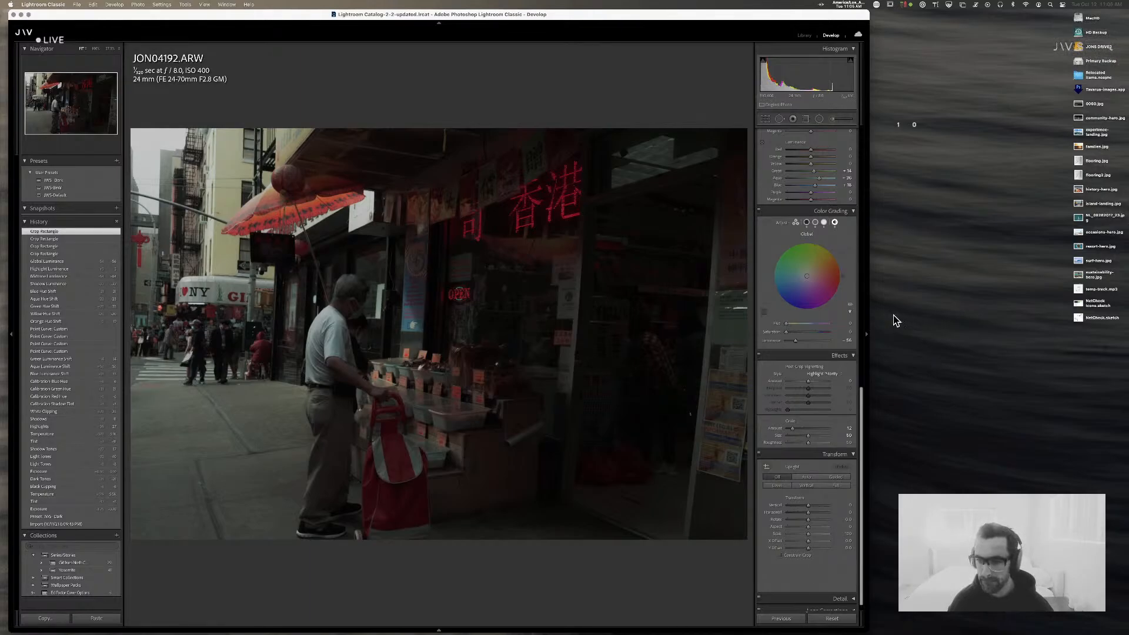
- Tint the midtones warm orange and the shadows and highlights teal in Color Grading, and fine-tune the midtone saturation
{"action": "left_click", "coordinate": [795, 222]}
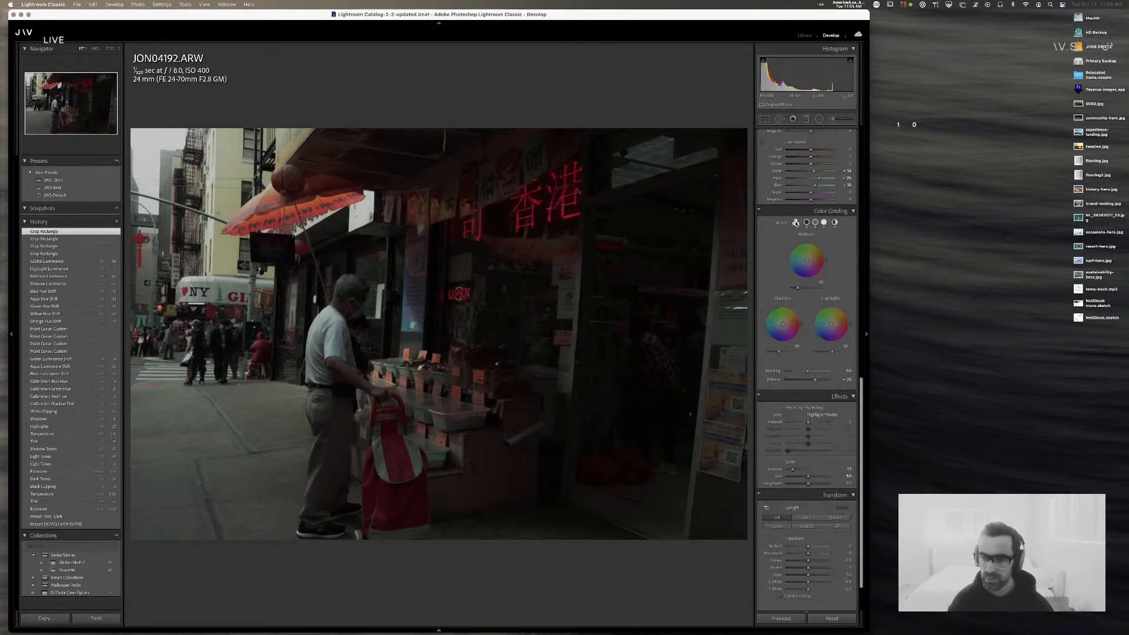
{"action": "mouse_move", "coordinate": [811, 261]}
{"action": "left_mouse_down"}
{"action": "mouse_move", "coordinate": [807, 242]}
{"action": "mouse_move", "coordinate": [787, 263]}
{"action": "mouse_move", "coordinate": [806, 265]}
{"action": "mouse_move", "coordinate": [797, 276]}
{"action": "mouse_move", "coordinate": [787, 257]}
{"action": "mouse_move", "coordinate": [811, 259]}
{"action": "left_mouse_up"}
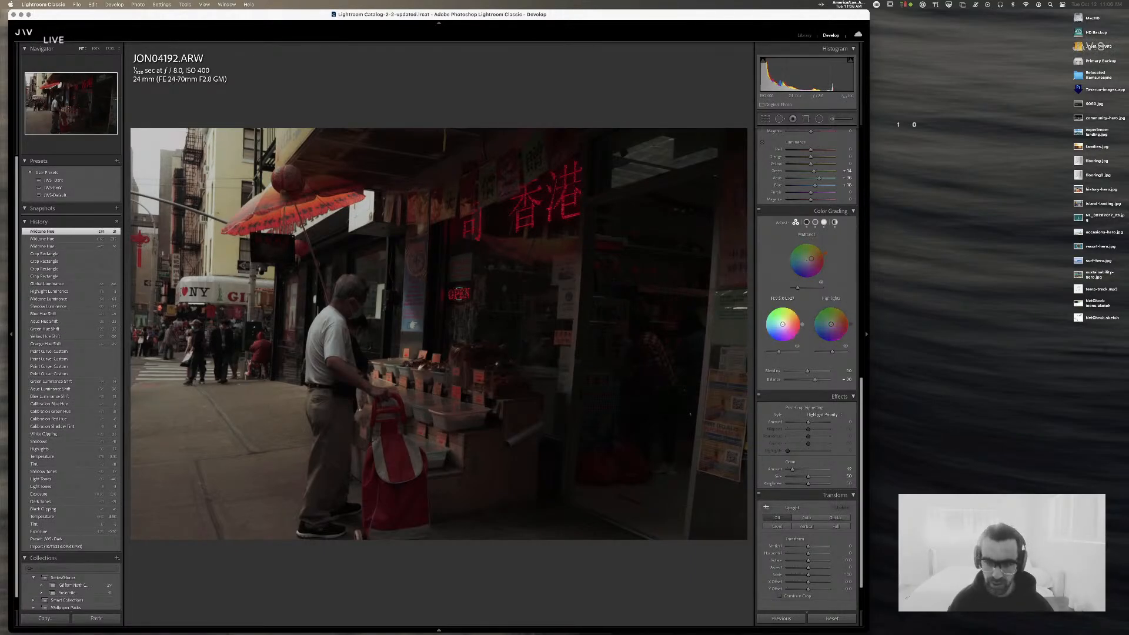
{"action": "mouse_move", "coordinate": [782, 324]}
{"action": "left_mouse_down"}
{"action": "mouse_move", "coordinate": [782, 333]}
{"action": "mouse_move", "coordinate": [776, 325]}
{"action": "left_mouse_up"}
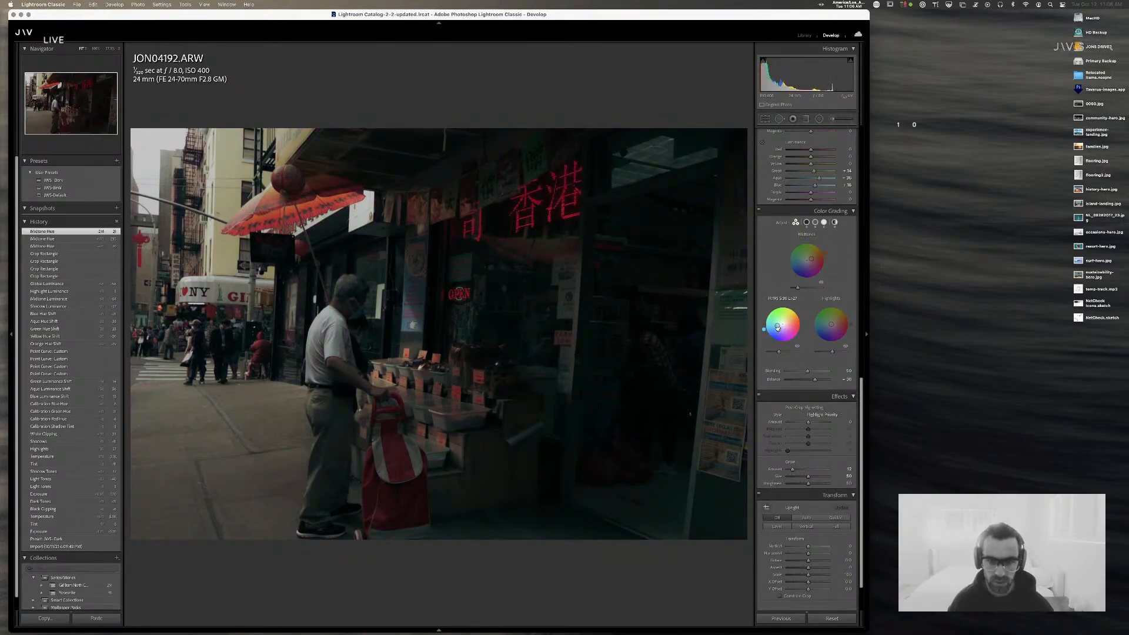
{"action": "left_click_drag", "start_coordinate": [831, 324], "coordinate": [827, 322]}
{"action": "scroll", "coordinate": [824, 324], "scroll_direction": "down", "scroll_amount": 1}
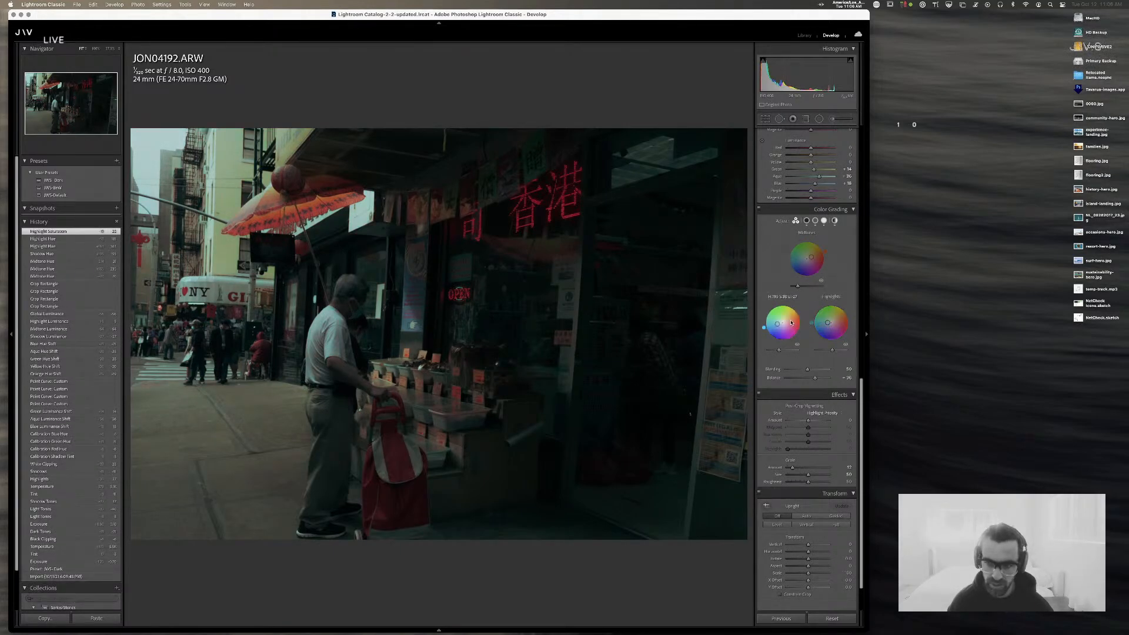
{"action": "left_click_drag", "start_coordinate": [812, 257], "coordinate": [811, 257]}
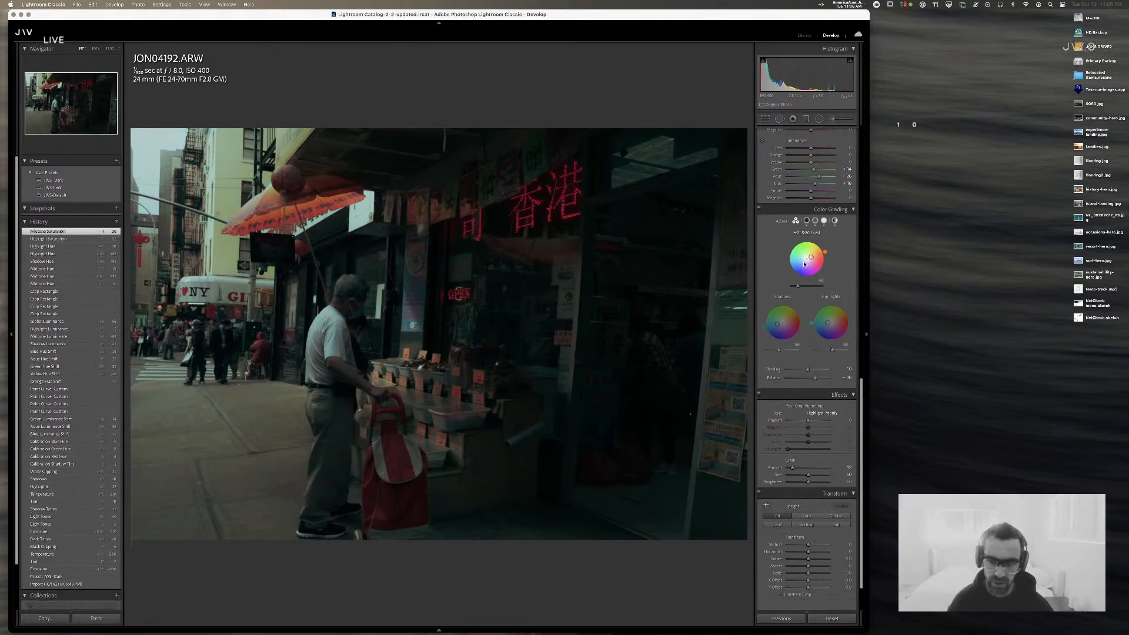
- Reduce the shadow saturation in Color Grading, fine-tune the highlight luminance and raise the midtone luminance
{"action": "left_click_drag", "start_coordinate": [777, 324], "coordinate": [779, 323]}
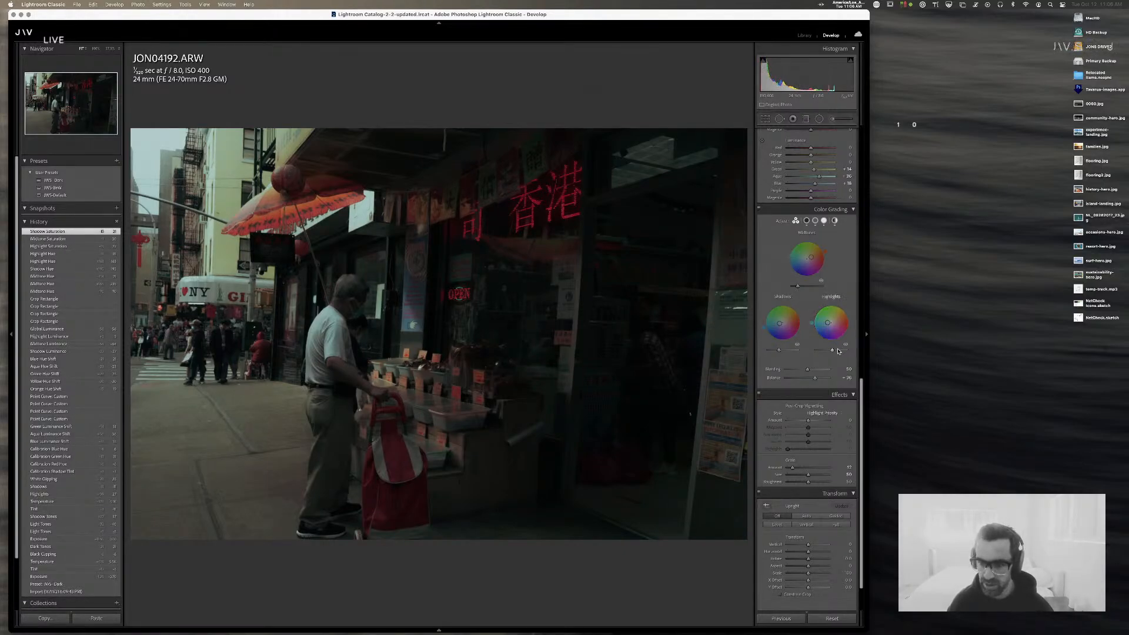
{"action": "mouse_move", "coordinate": [832, 350]}
{"action": "left_mouse_down"}
{"action": "mouse_move", "coordinate": [852, 351]}
{"action": "mouse_move", "coordinate": [805, 353]}
{"action": "mouse_move", "coordinate": [832, 351]}
{"action": "left_mouse_up"}
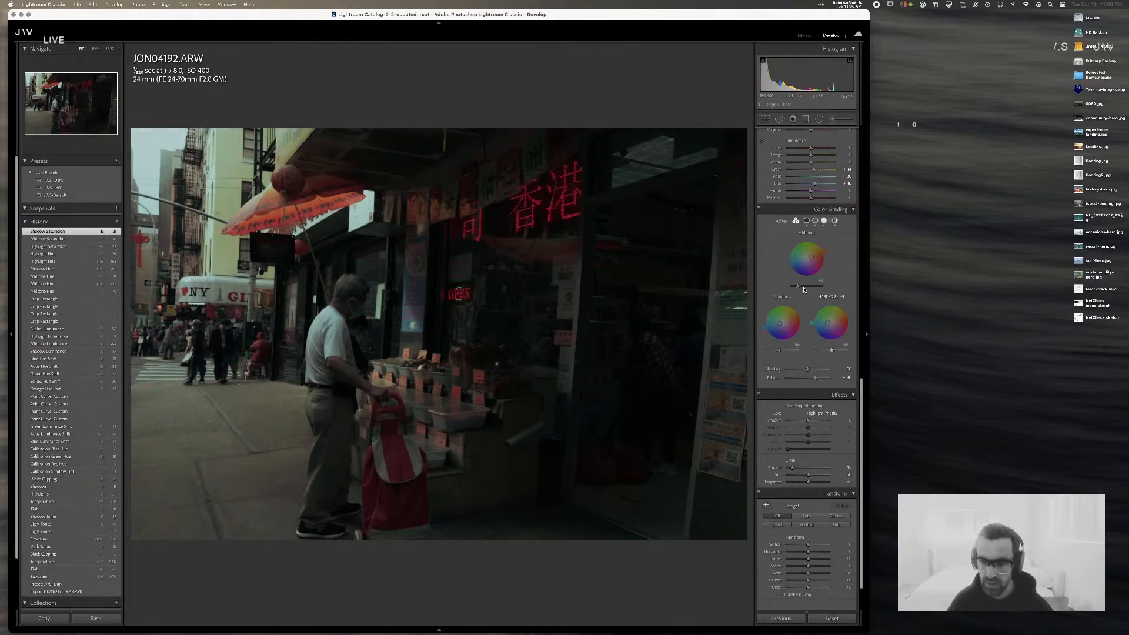
{"action": "left_click_drag", "start_coordinate": [797, 287], "coordinate": [809, 287]}
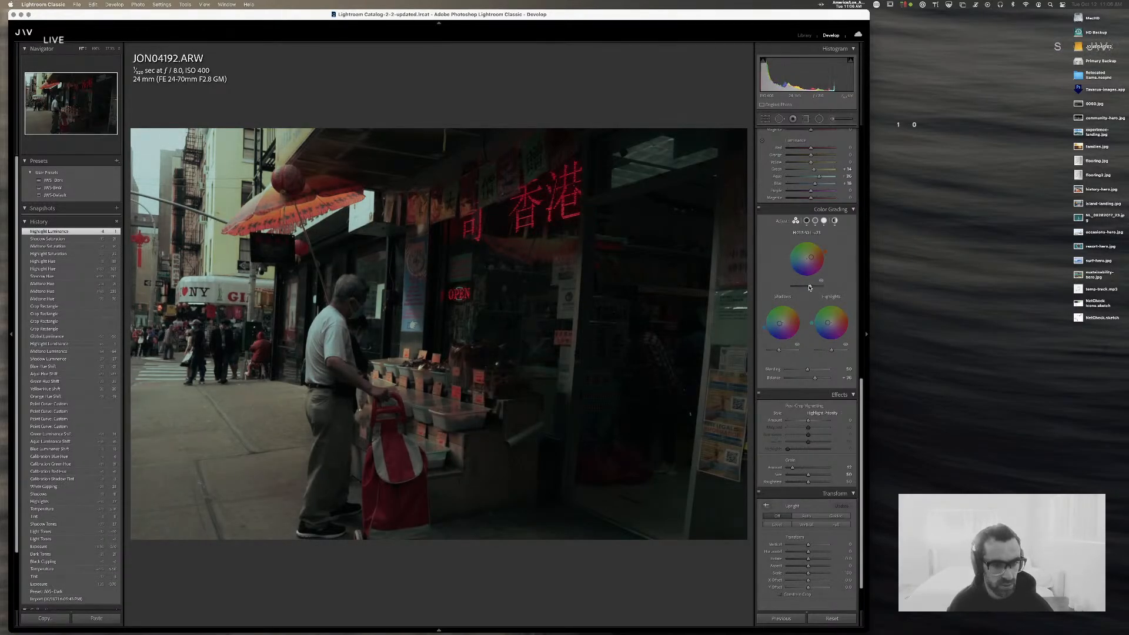
- Shift the crop lower to include the full wheels of the red cart and more pavement
{"action": "key", "text": "r"}
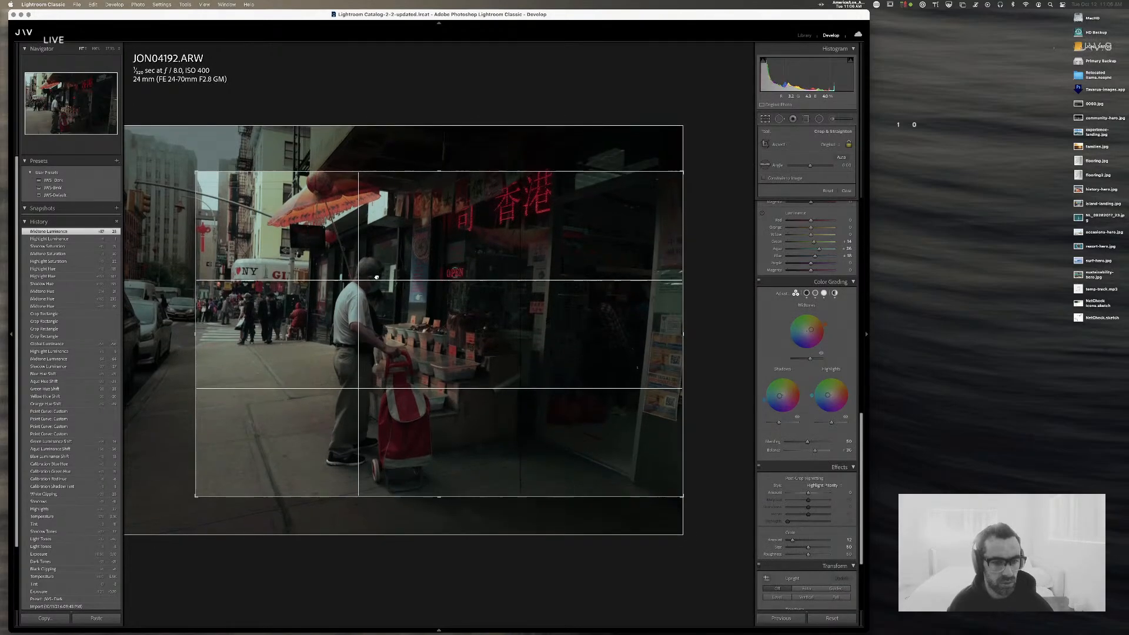
{"action": "left_click_drag", "start_coordinate": [376, 277], "coordinate": [378, 279]}
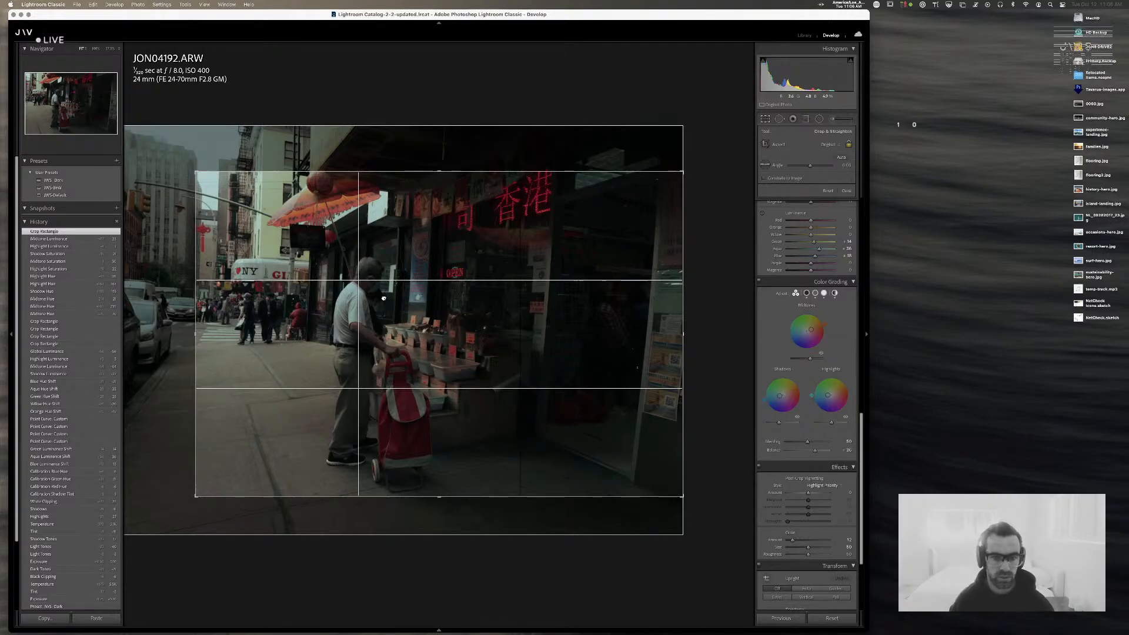
{"action": "key", "text": "Return"}
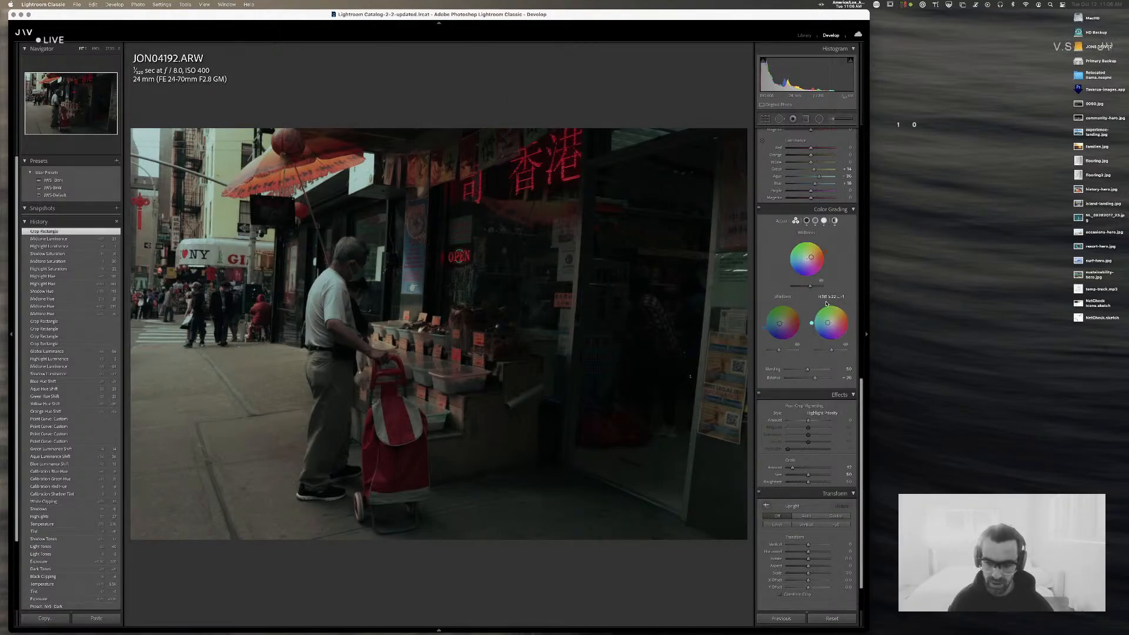
- Increase the grain size, inspect the grain up close around the man and shopfront, and compare with the unedited photo
{"action": "left_click", "coordinate": [829, 494]}
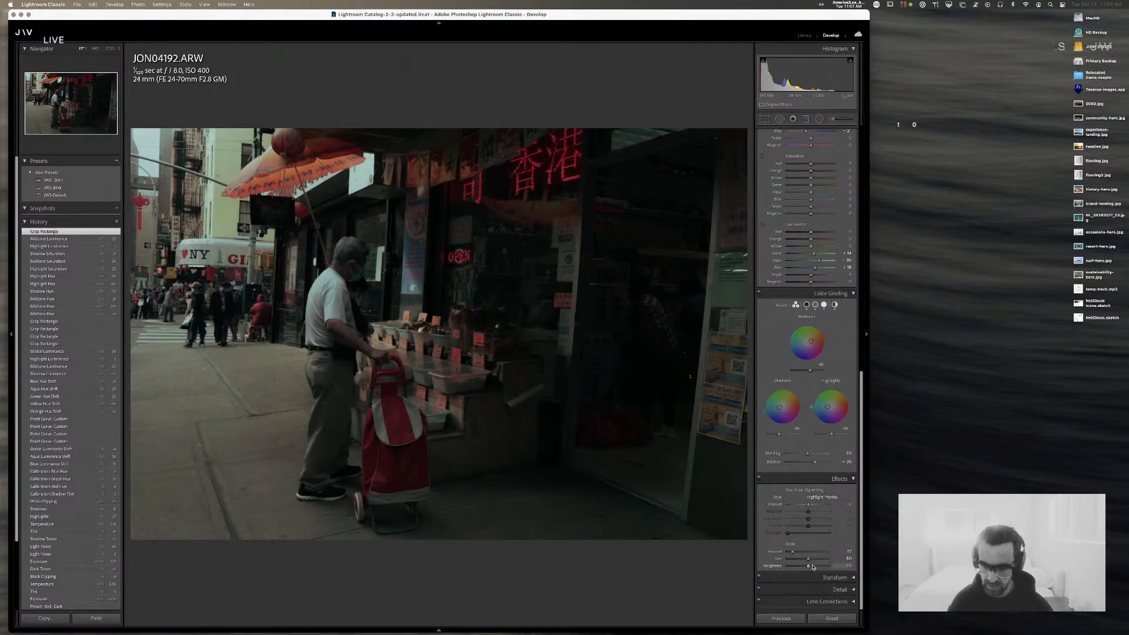
{"action": "left_click_drag", "start_coordinate": [808, 558], "coordinate": [819, 558]}
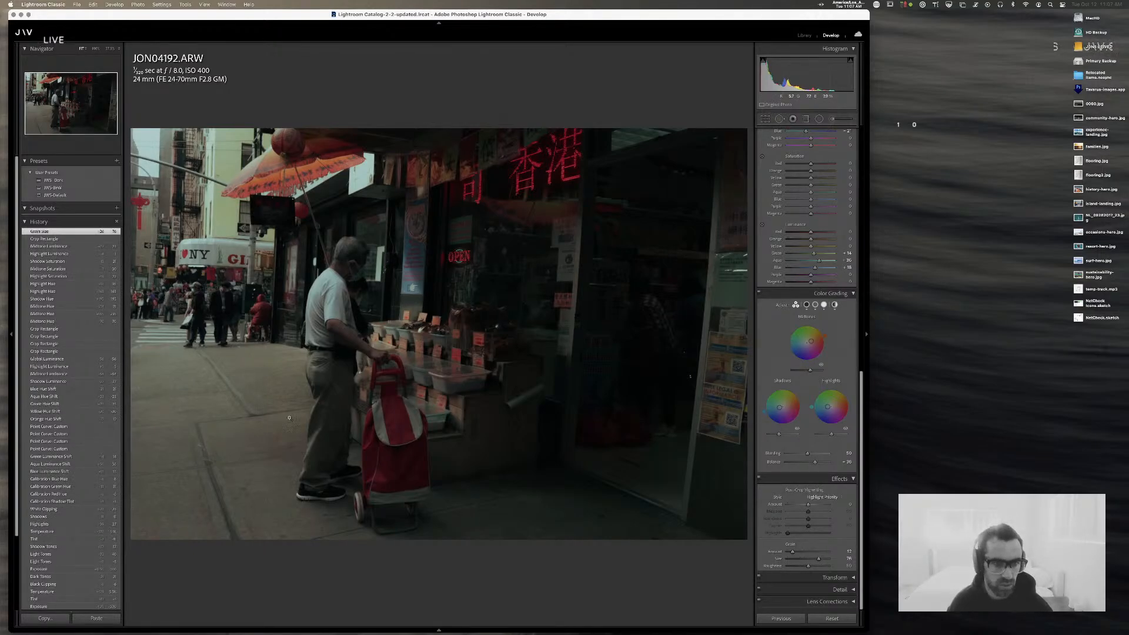
{"action": "left_click", "coordinate": [352, 263]}
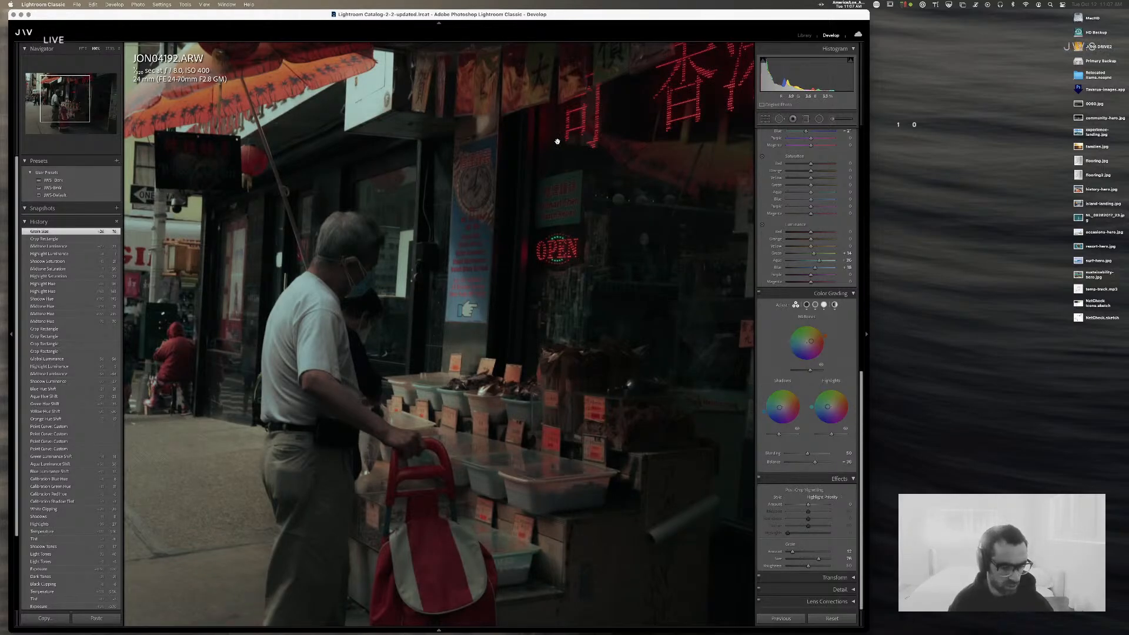
{"action": "left_click_drag", "start_coordinate": [557, 141], "coordinate": [365, 229]}
{"action": "left_click_drag", "start_coordinate": [575, 421], "coordinate": [693, 380]}
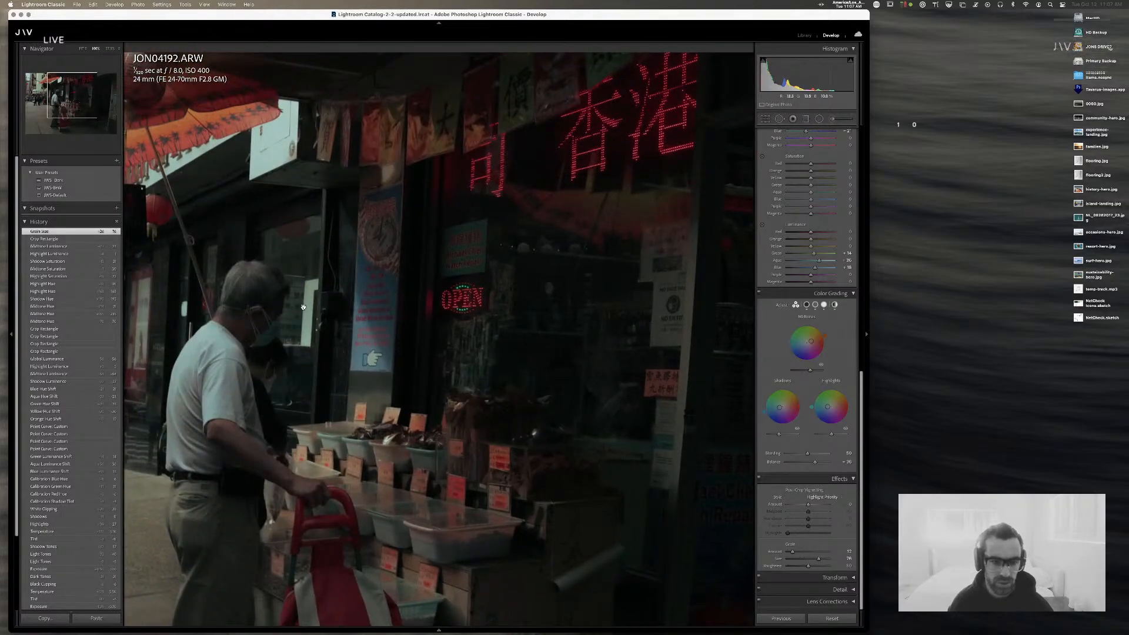
{"action": "left_click_drag", "start_coordinate": [302, 318], "coordinate": [568, 194]}
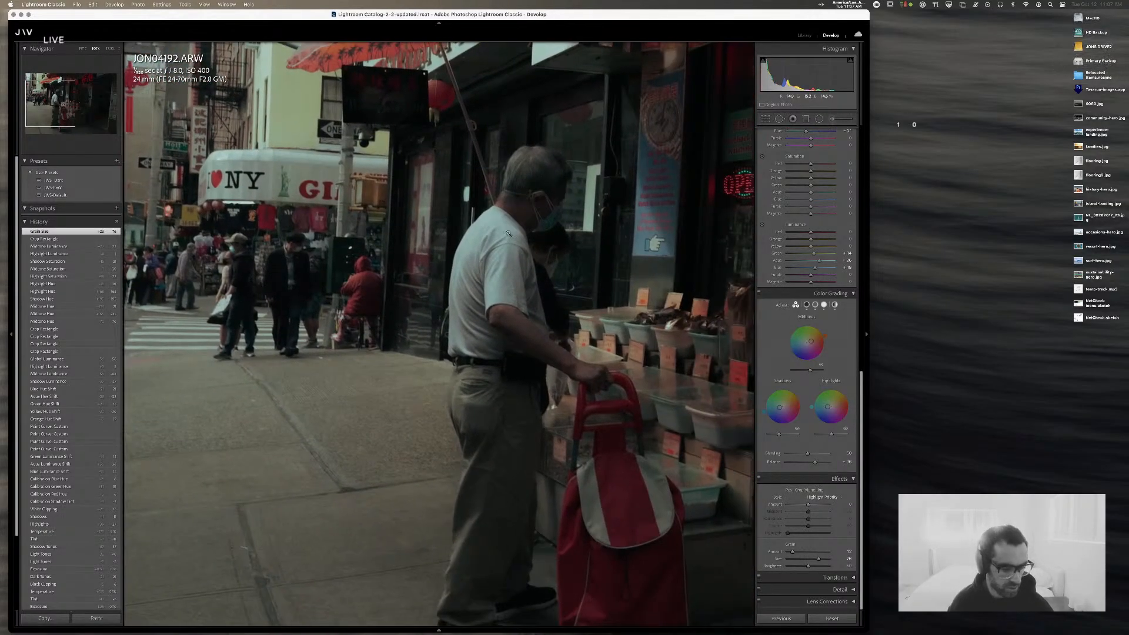
{"action": "left_click", "coordinate": [458, 341]}
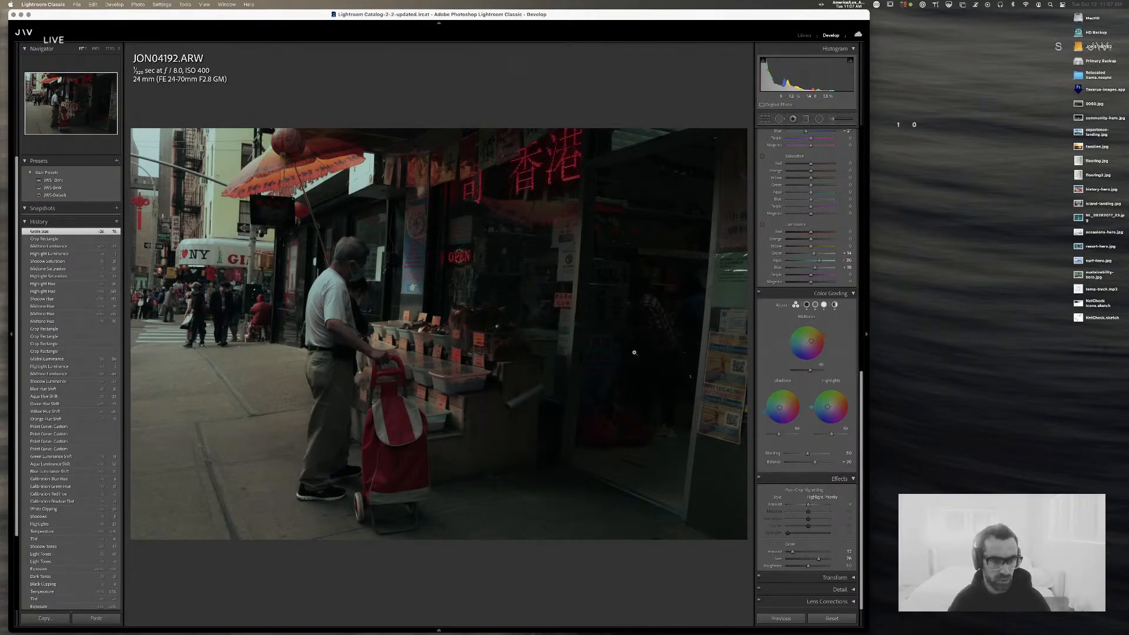
{"action": "key", "text": "backslash"}
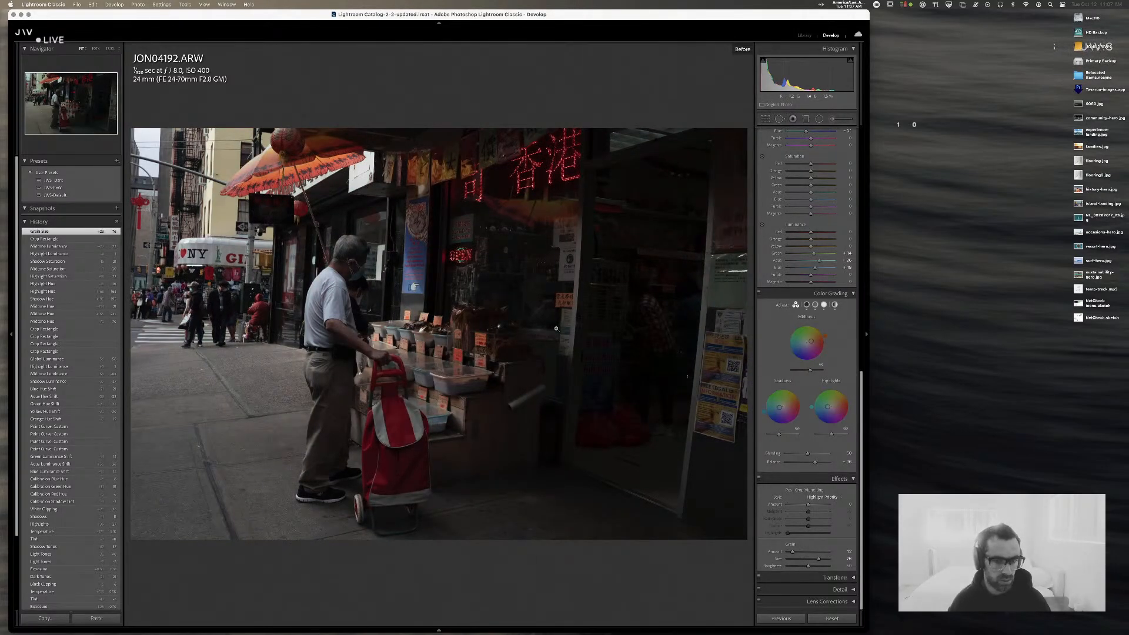
{"action": "key", "text": "backslash"}
- Lower the midtones and lift the darkest shadows slightly on the red channel's tone curve
{"action": "scroll", "coordinate": [827, 269], "scroll_direction": "up", "scroll_amount": 3}
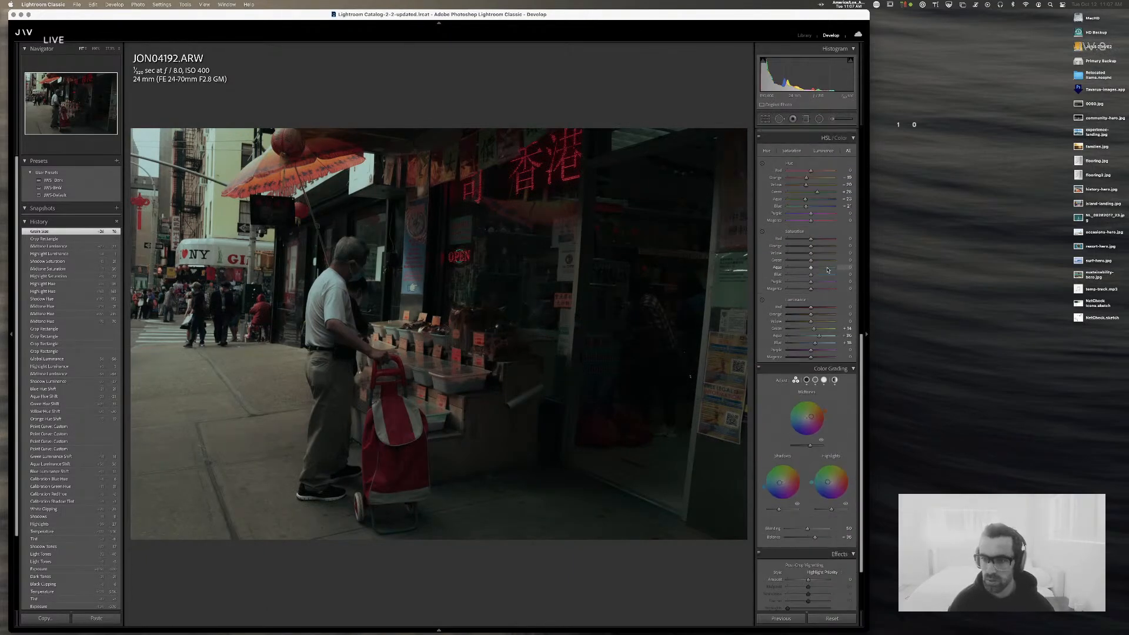
{"action": "scroll", "coordinate": [827, 269], "scroll_direction": "up", "scroll_amount": 5}
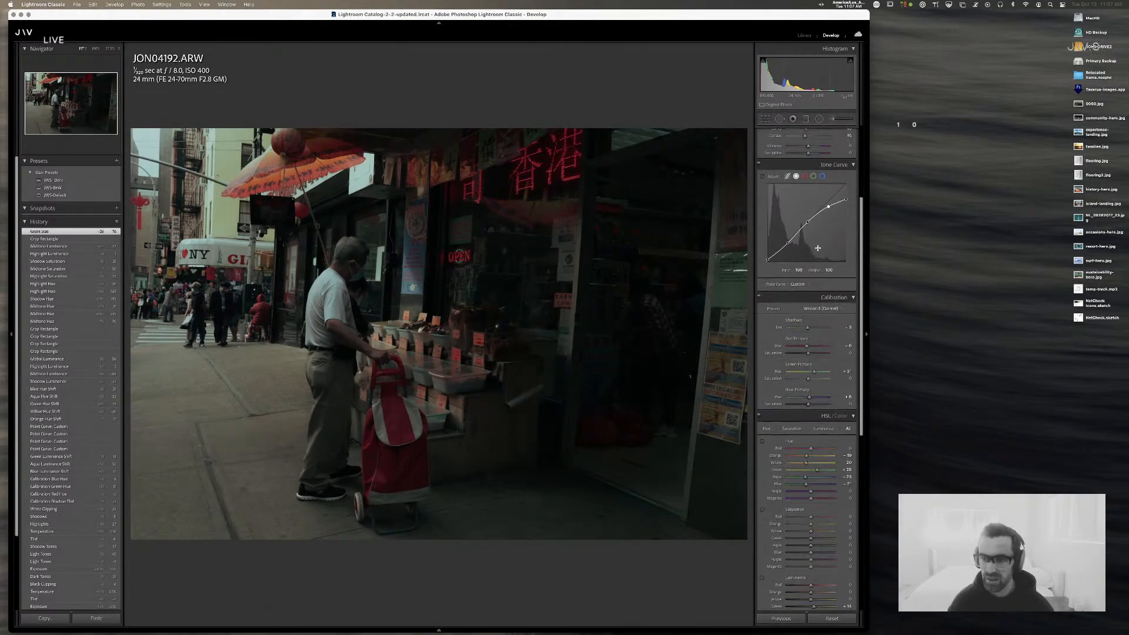
{"action": "scroll", "coordinate": [818, 248], "scroll_direction": "up", "scroll_amount": 1}
{"action": "left_click", "coordinate": [804, 208]}
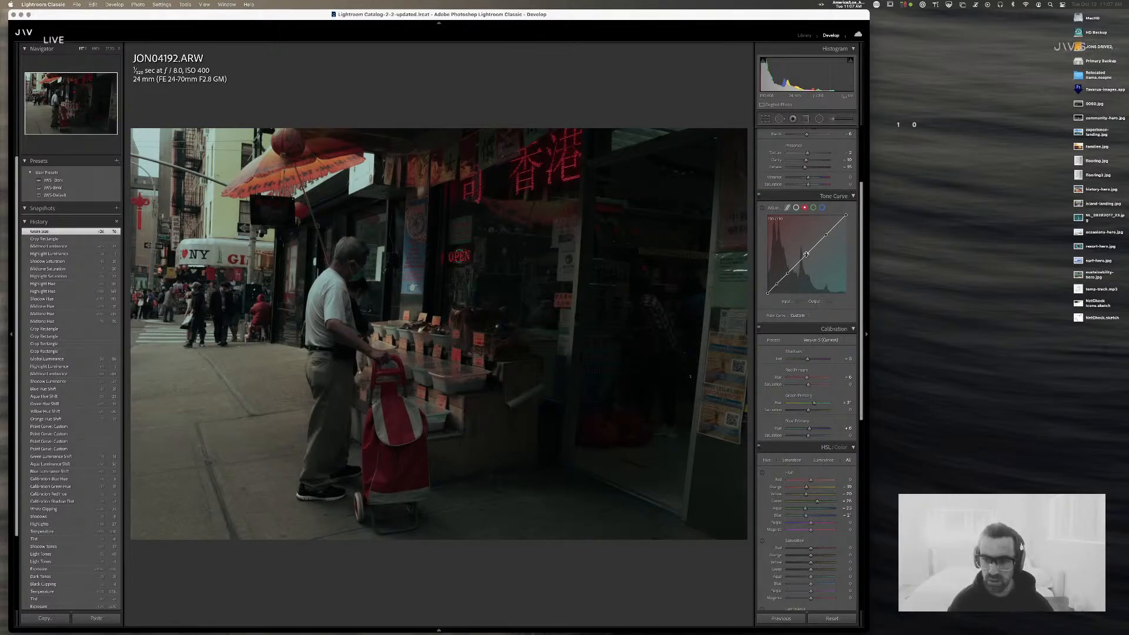
{"action": "left_click_drag", "start_coordinate": [806, 253], "coordinate": [809, 255]}
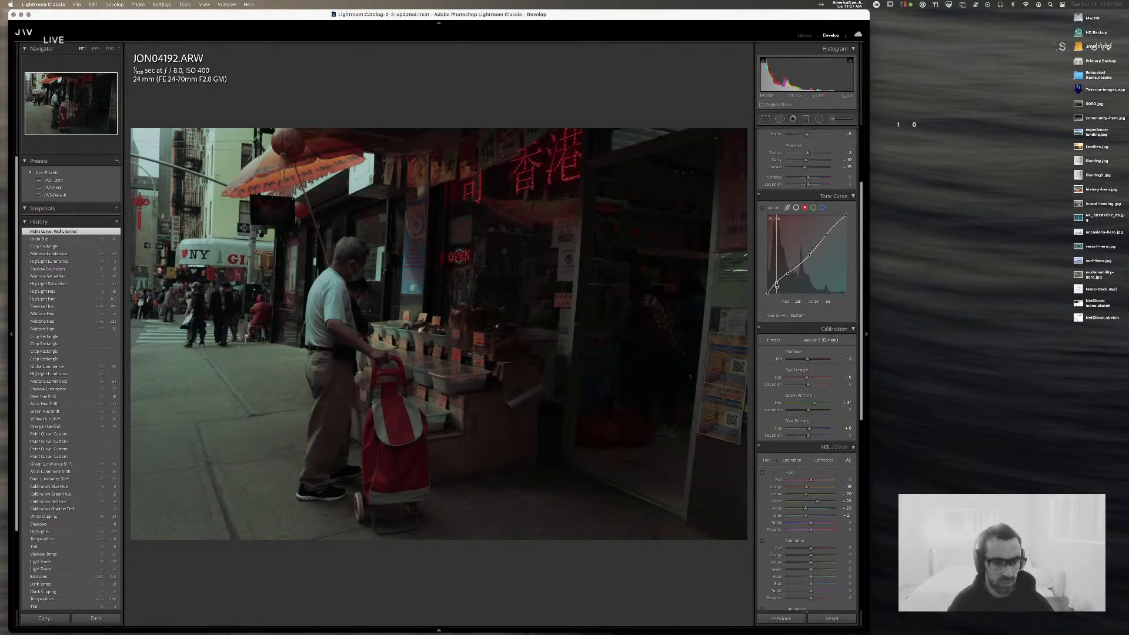
{"action": "left_click", "coordinate": [776, 285]}
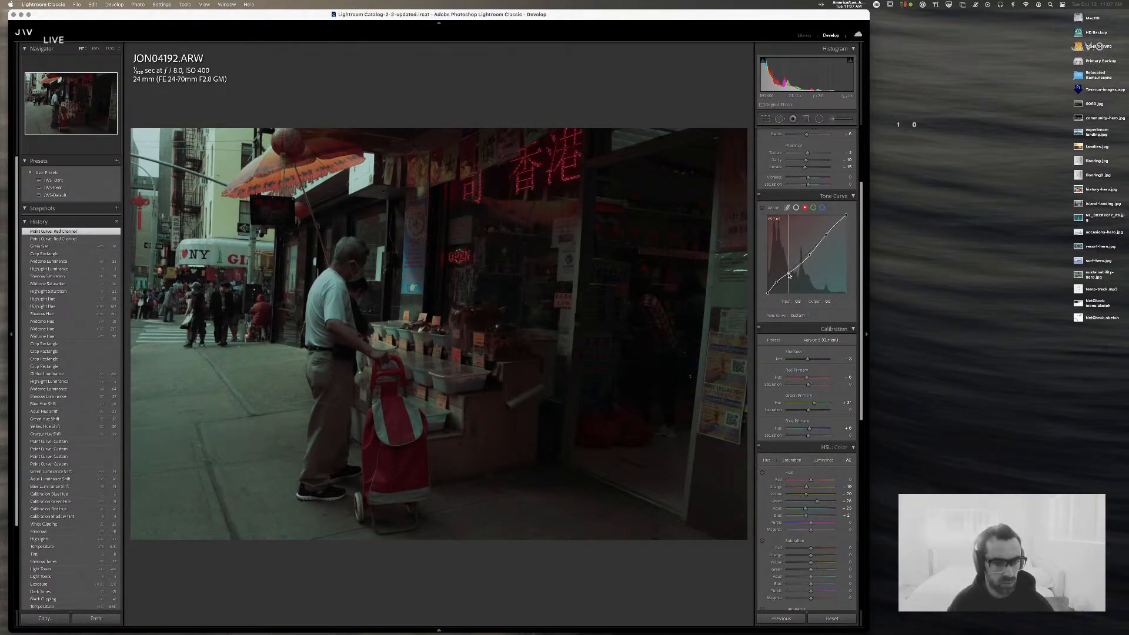
{"action": "left_click_drag", "start_coordinate": [788, 273], "coordinate": [788, 273]}
- Fine-tune the shadow and midtone points on the green channel's tone curve
{"action": "left_click", "coordinate": [813, 208]}
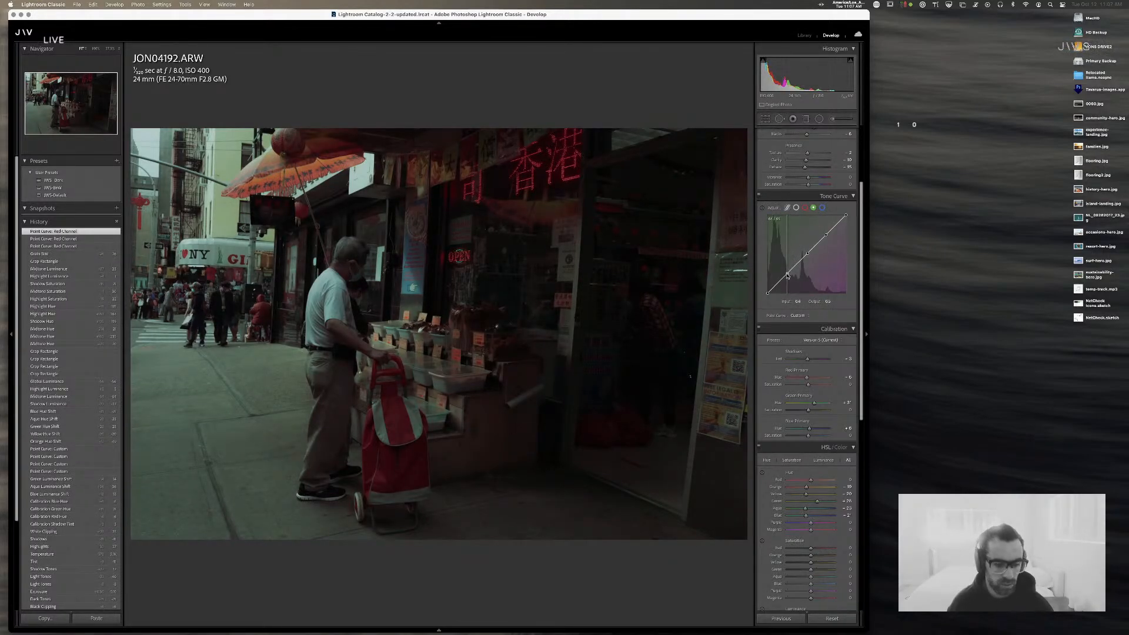
{"action": "left_click", "coordinate": [788, 275]}
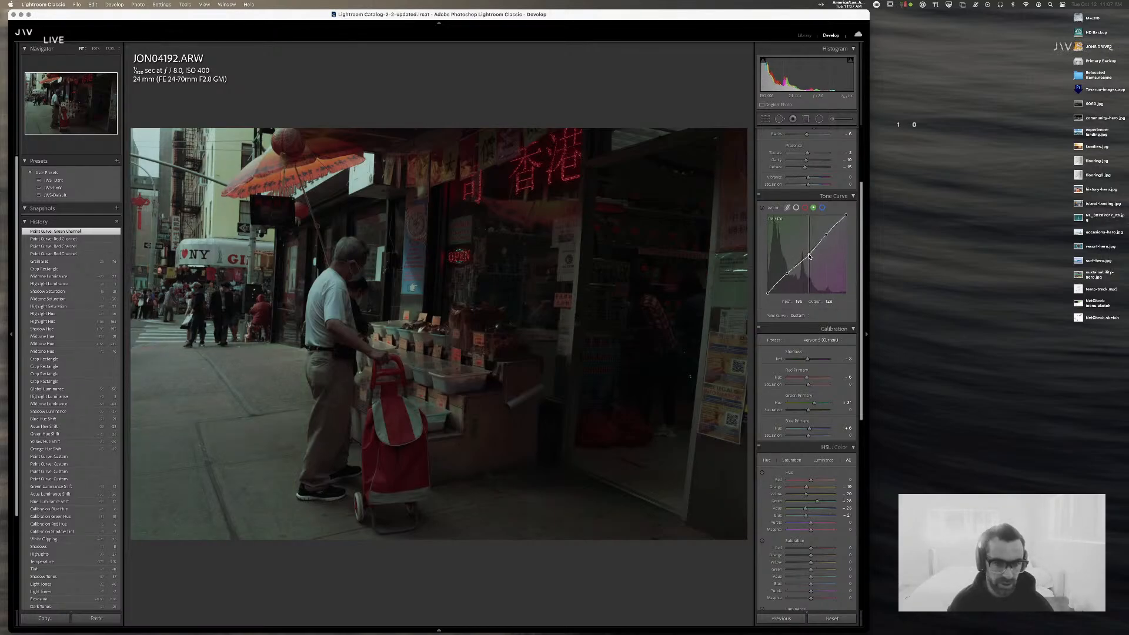
{"action": "left_click", "coordinate": [806, 254]}
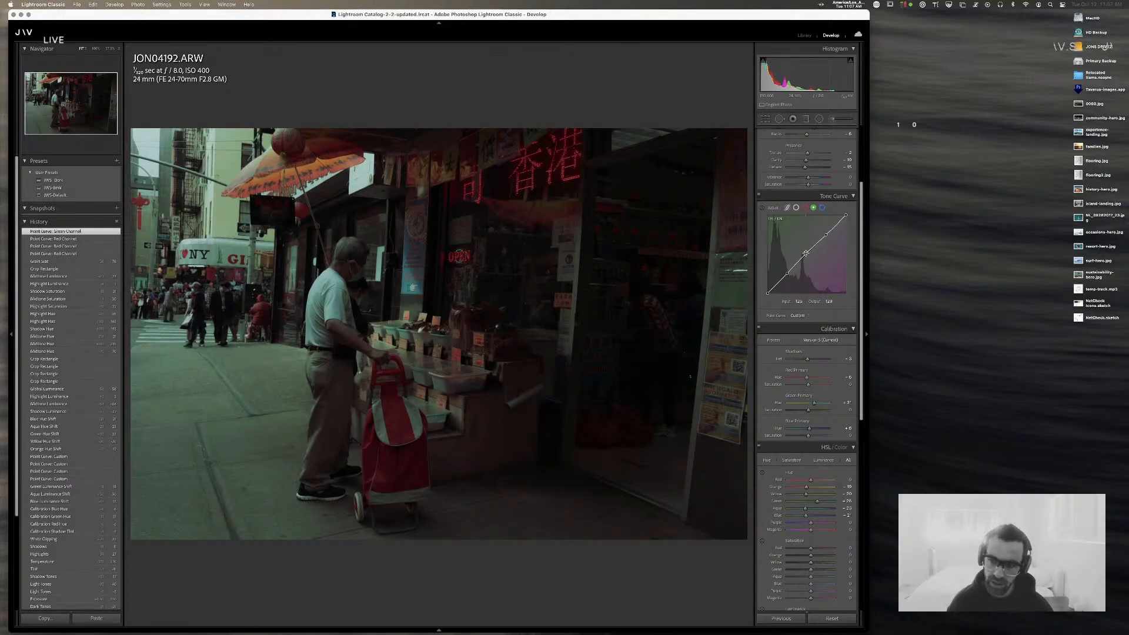
- Undo the shadow adjustment on the blue channel's tone curve and fine-tune its midtone point instead
{"action": "left_click", "coordinate": [821, 208]}
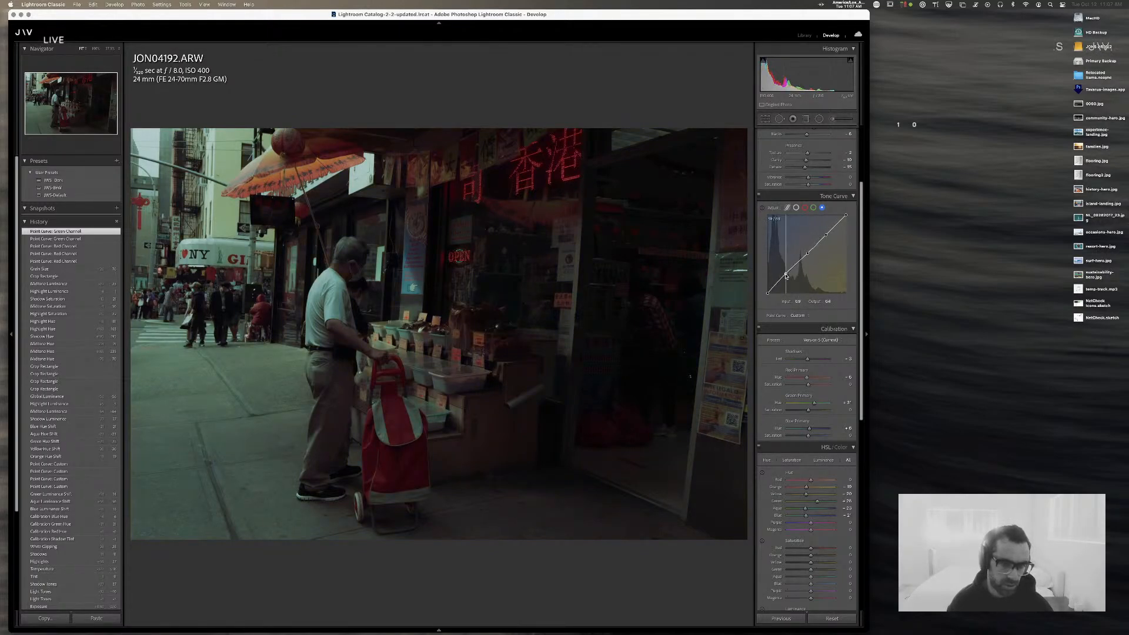
{"action": "key", "text": "super+z"}
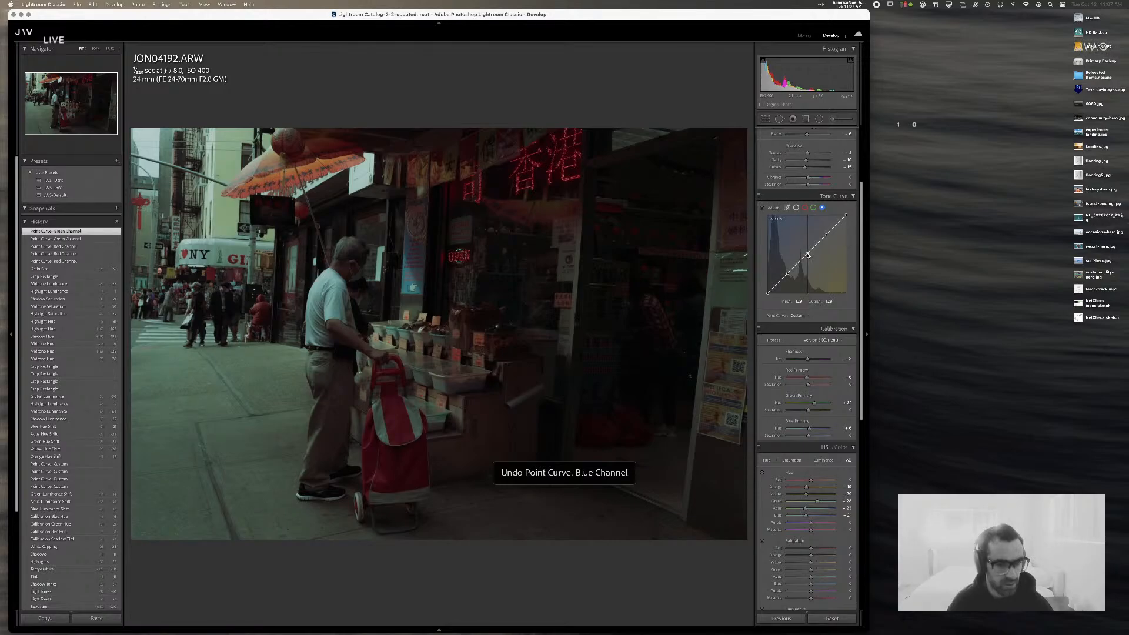
{"action": "left_click", "coordinate": [808, 255]}
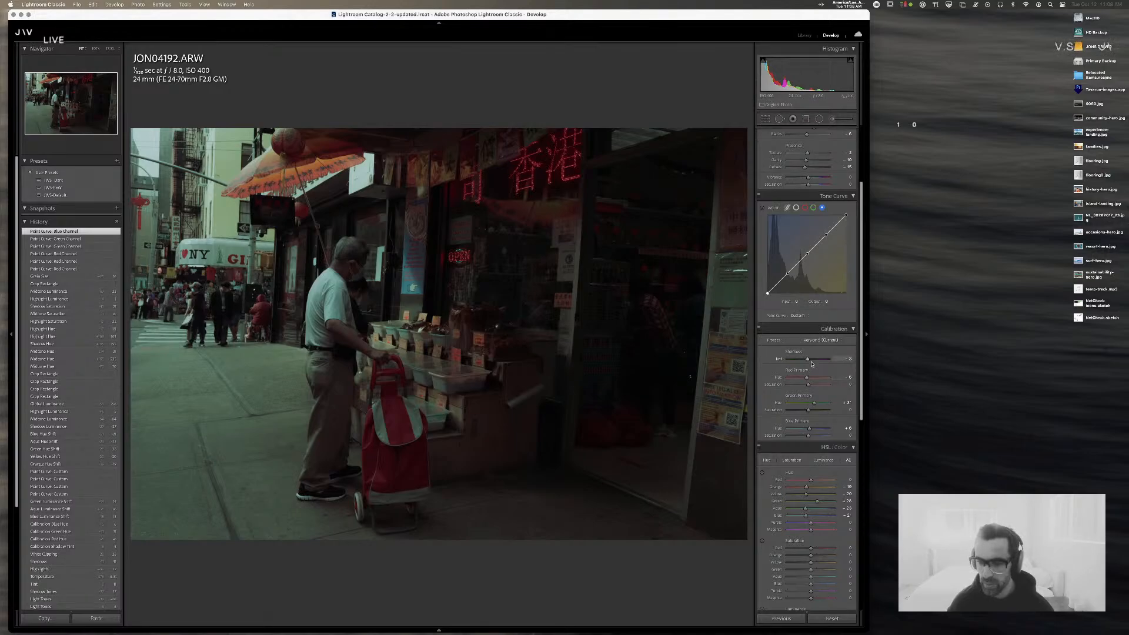
- Lower the Calibration red primary hue, shift the HSL red hue toward orange, and compare with the unedited photo
{"action": "mouse_move", "coordinate": [807, 377]}
{"action": "left_mouse_down"}
{"action": "mouse_move", "coordinate": [794, 380]}
{"action": "mouse_move", "coordinate": [805, 382]}
{"action": "left_mouse_up"}
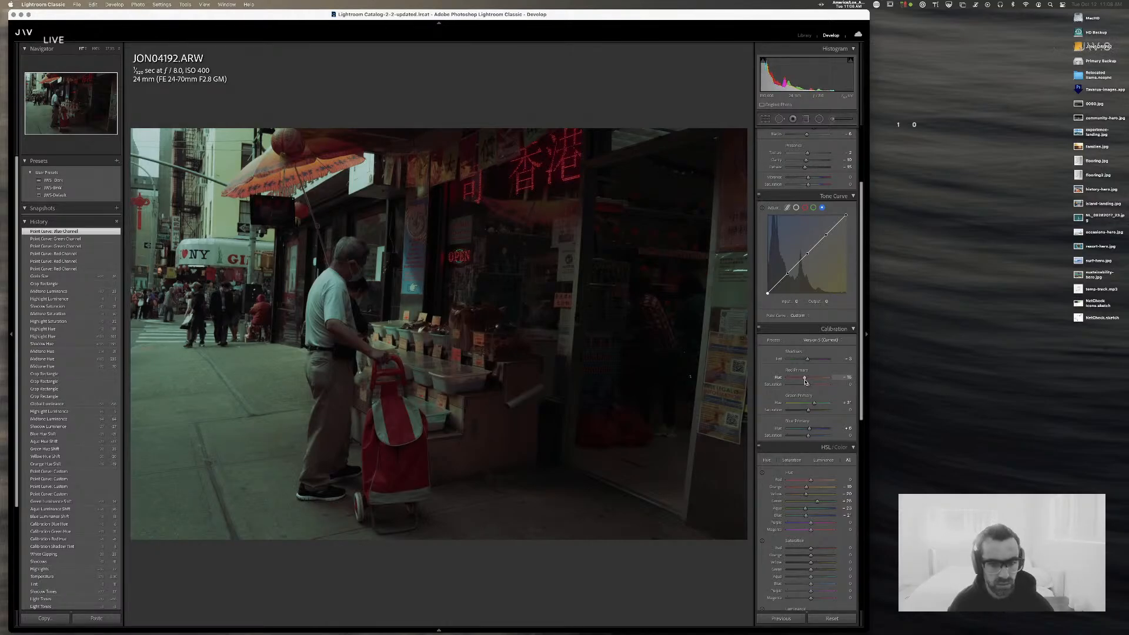
{"action": "mouse_move", "coordinate": [811, 480]}
{"action": "left_mouse_down"}
{"action": "mouse_move", "coordinate": [826, 480]}
{"action": "mouse_move", "coordinate": [814, 481]}
{"action": "left_mouse_up"}
{"action": "key", "text": "backslash"}
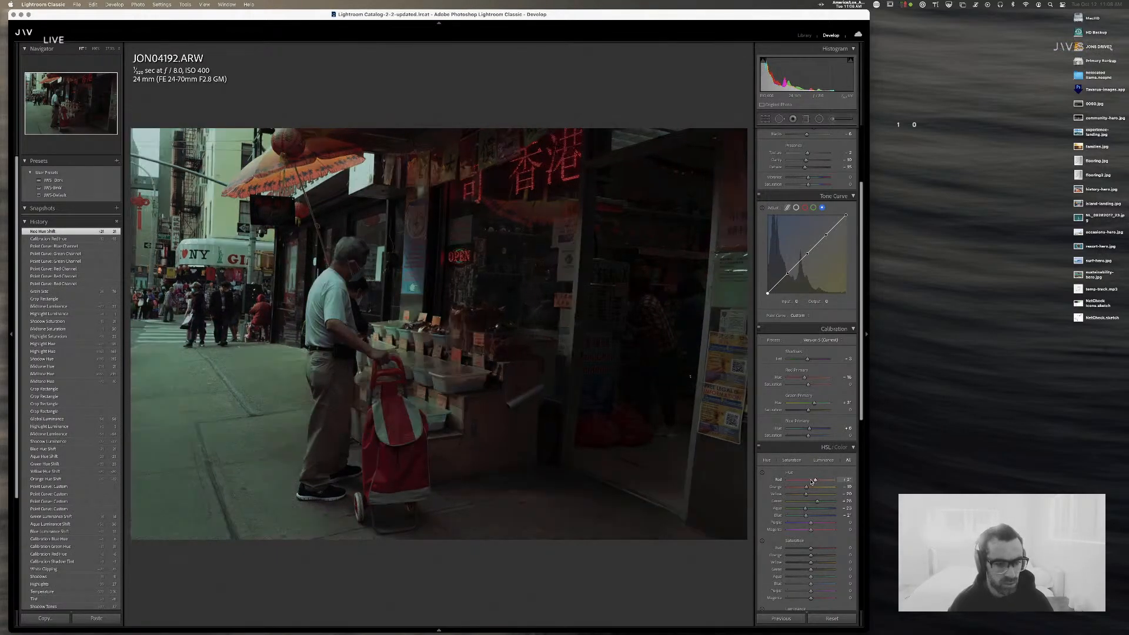
{"action": "key", "text": "backslash"}
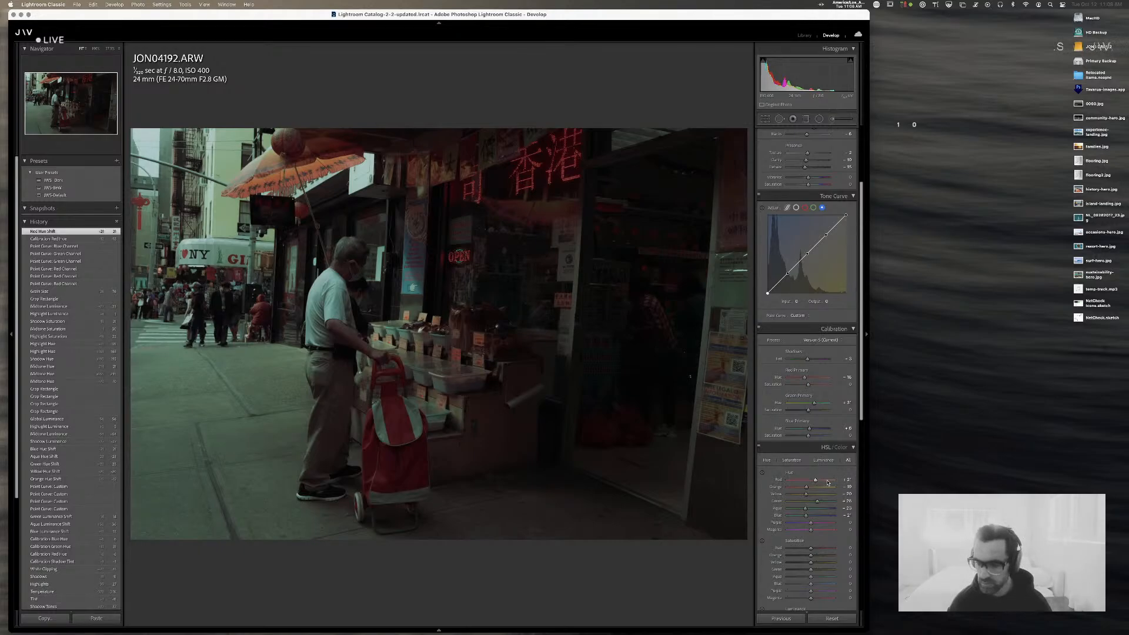
{"action": "scroll", "coordinate": [823, 470], "scroll_direction": "down", "scroll_amount": 5}
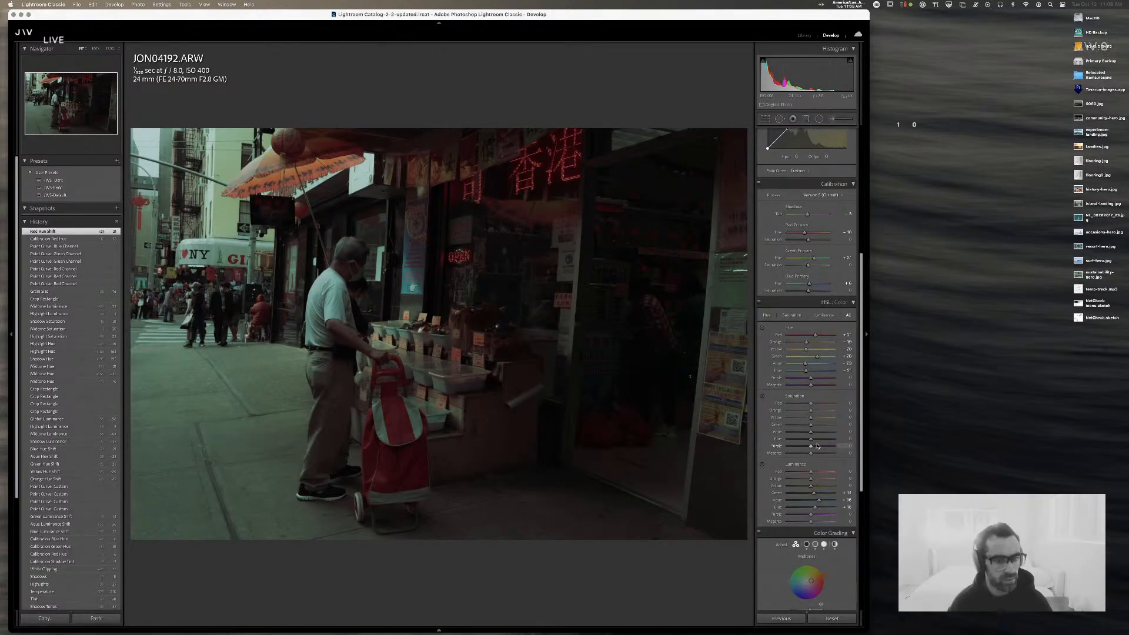
{"action": "key", "text": "backslash"}
{"action": "key", "text": "backslash"}
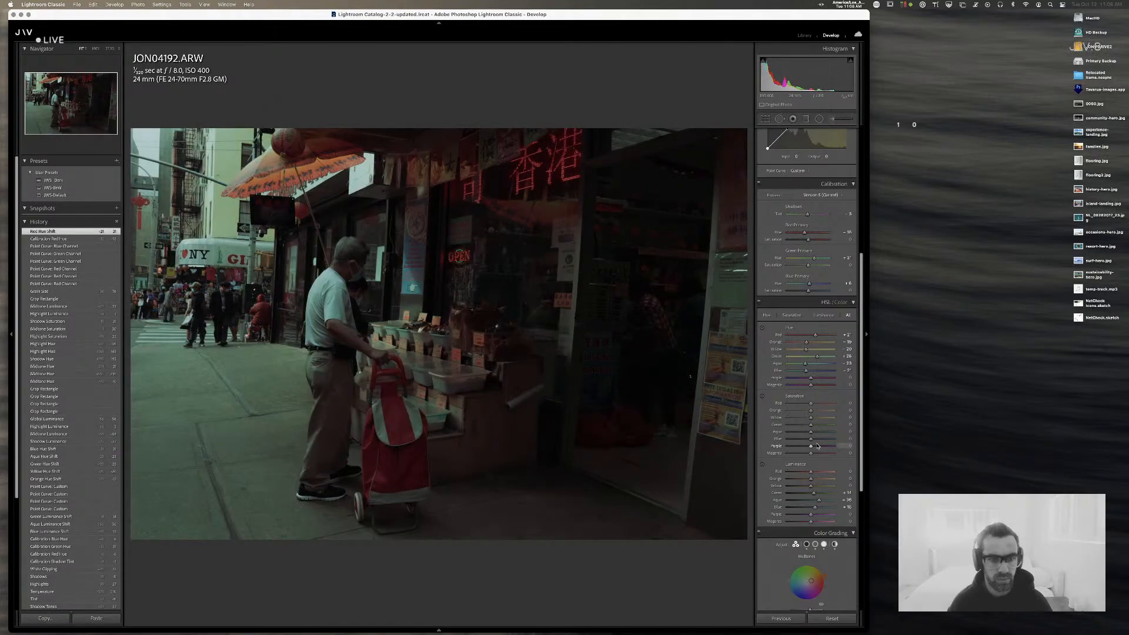
- Increase the grain roughness and reduce the grain size, judging the grain close up on the man and shopfront
{"action": "key", "text": "z"}
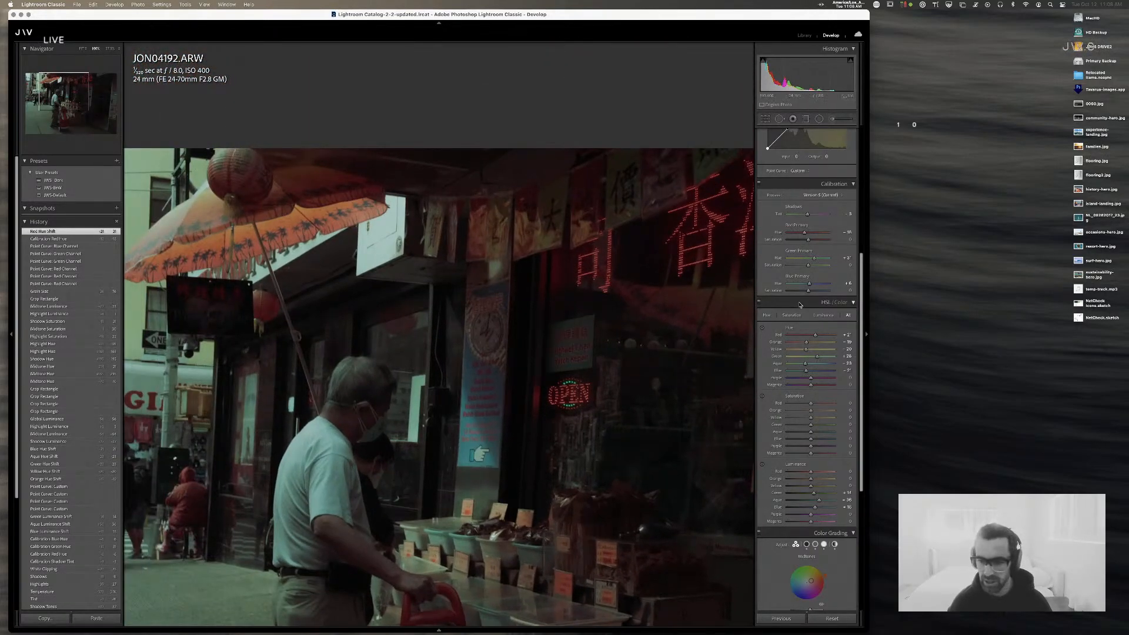
{"action": "scroll", "coordinate": [799, 304], "scroll_direction": "up", "scroll_amount": 7}
{"action": "scroll", "coordinate": [799, 304], "scroll_direction": "down", "scroll_amount": 15}
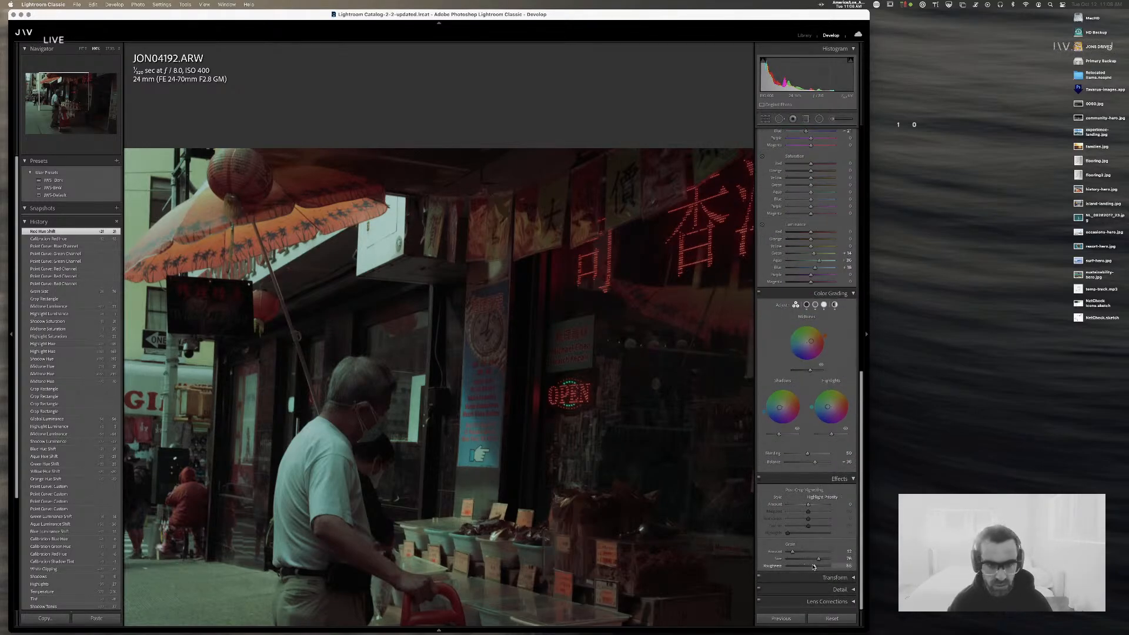
{"action": "left_click", "coordinate": [815, 566]}
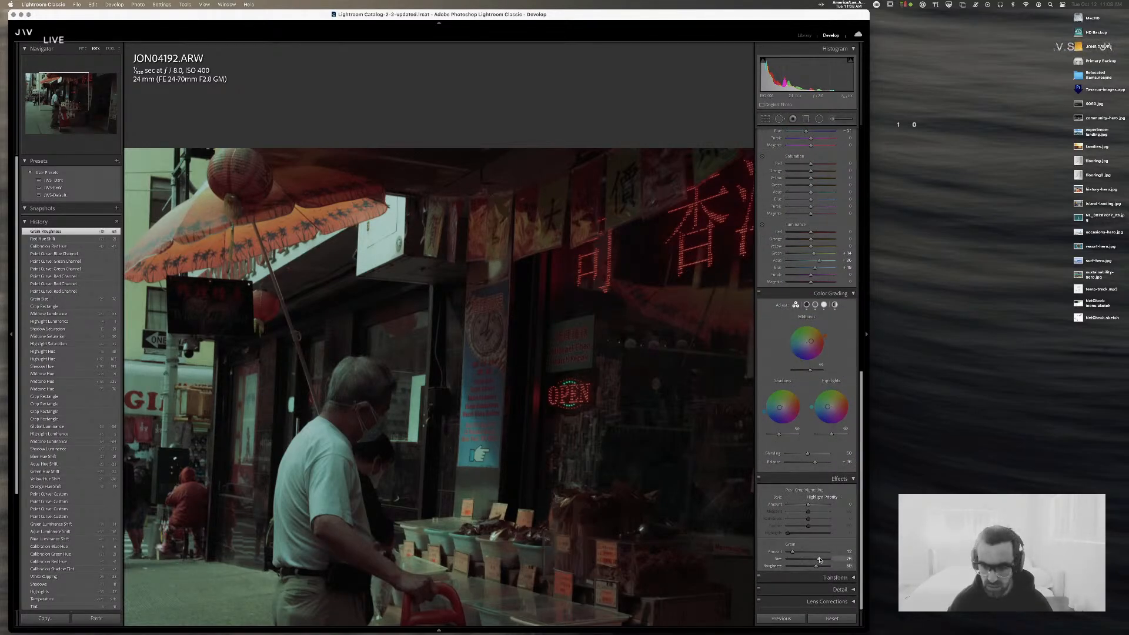
{"action": "left_click_drag", "start_coordinate": [818, 559], "coordinate": [798, 563]}
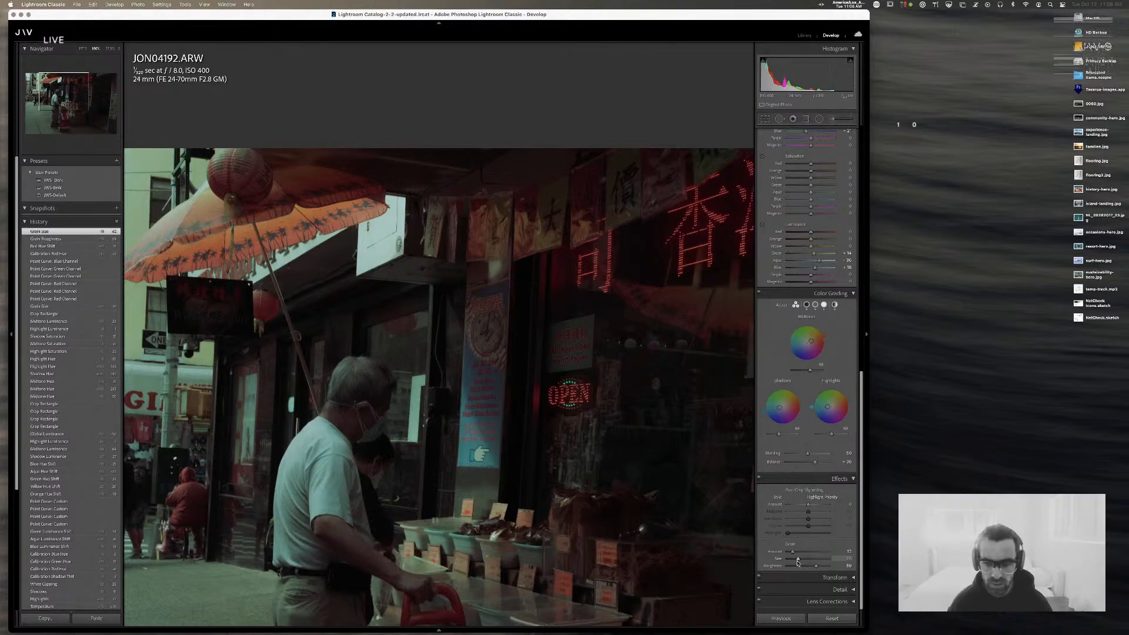
{"action": "left_click_drag", "start_coordinate": [797, 564], "coordinate": [802, 562]}
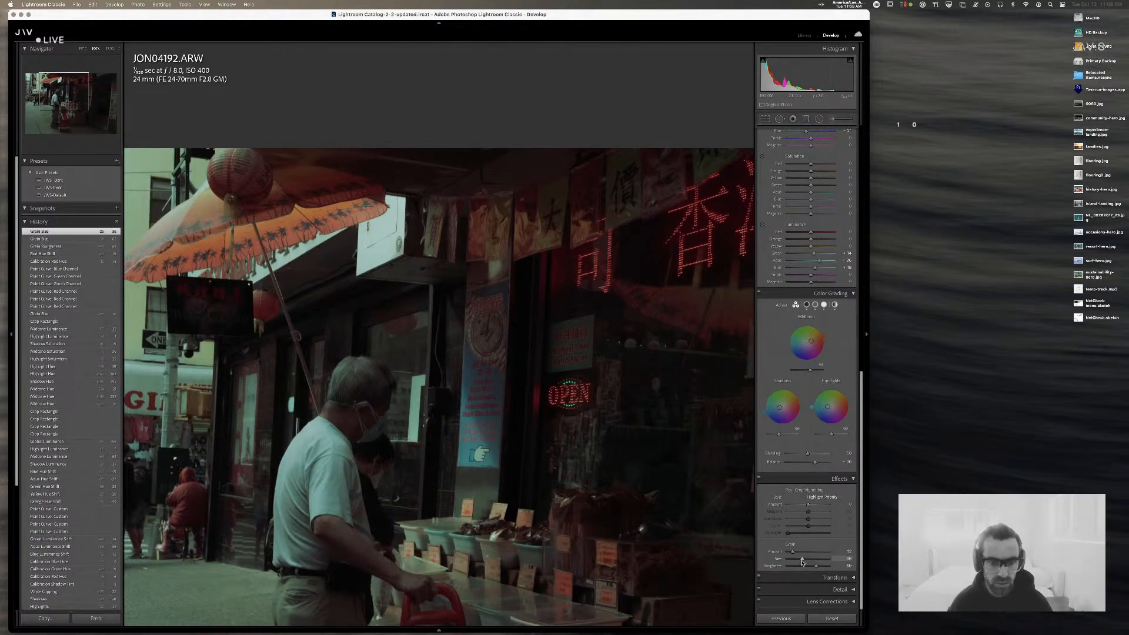
{"action": "left_click", "coordinate": [478, 299]}
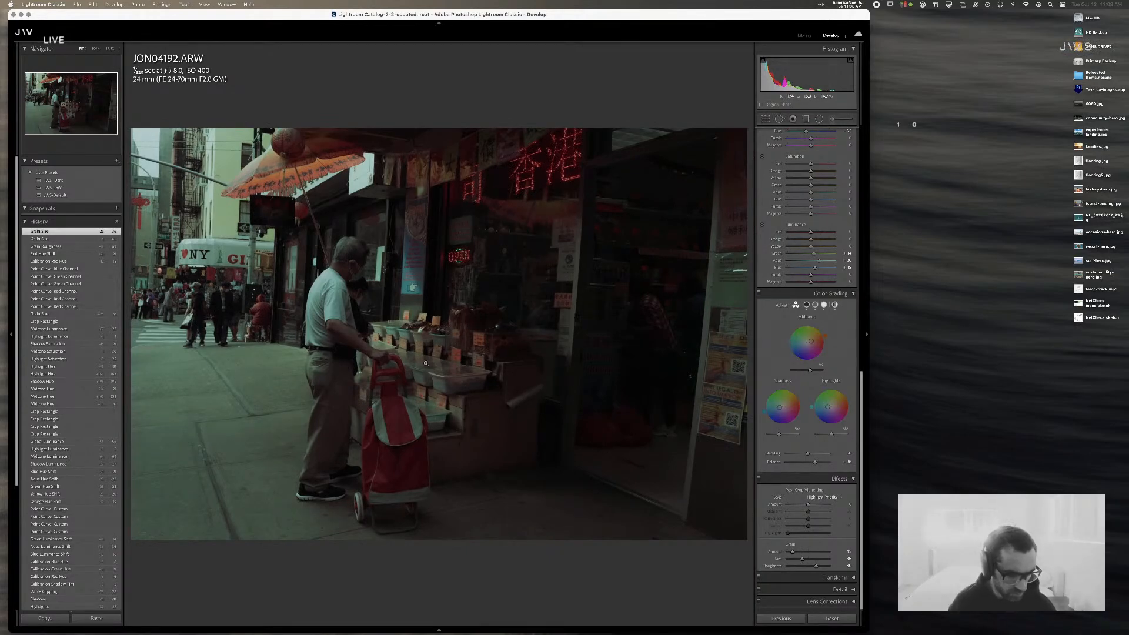
- Reposition the photo within the crop frame so the man with the red cart sits on the left third line
{"action": "key", "text": "r"}
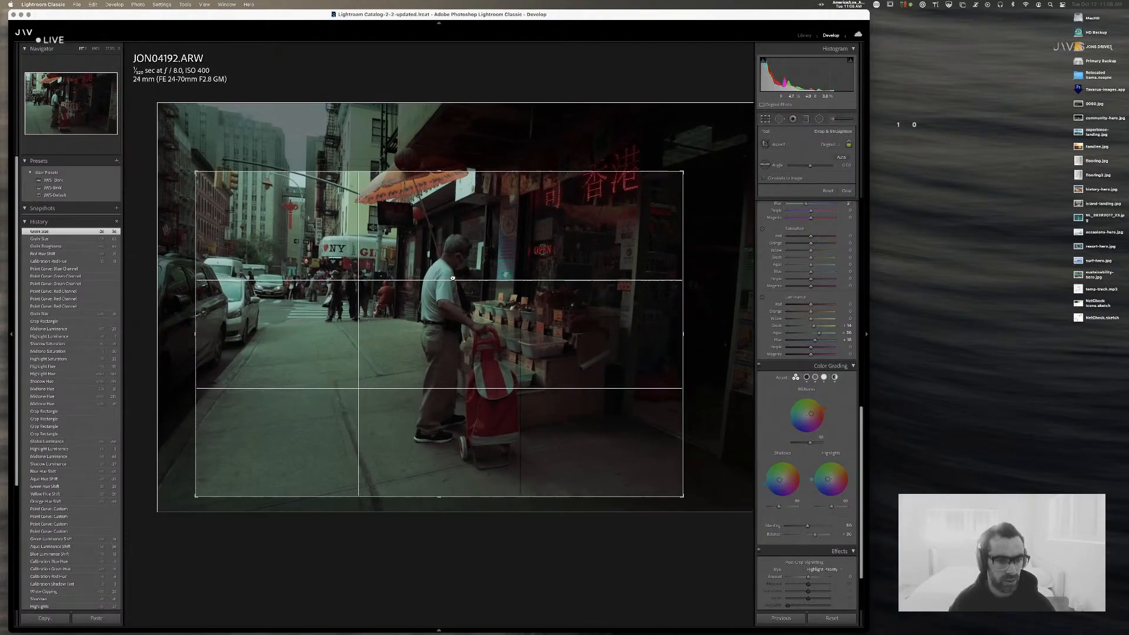
{"action": "left_click_drag", "start_coordinate": [452, 276], "coordinate": [415, 264]}
{"action": "left_click_drag", "start_coordinate": [418, 253], "coordinate": [419, 251]}
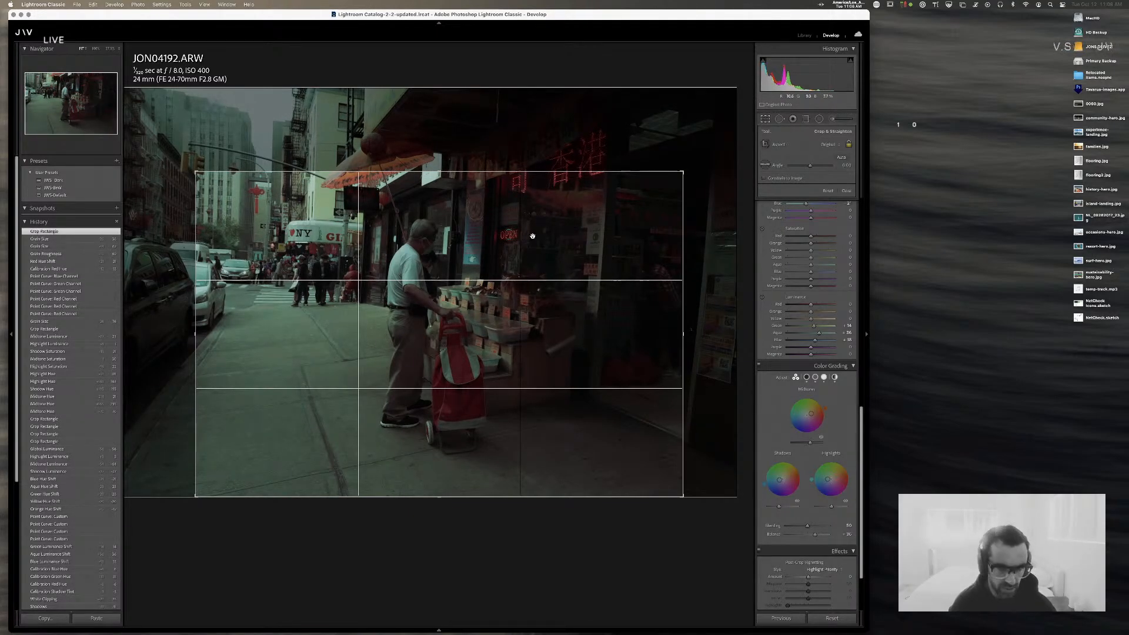
{"action": "left_click_drag", "start_coordinate": [532, 236], "coordinate": [451, 254]}
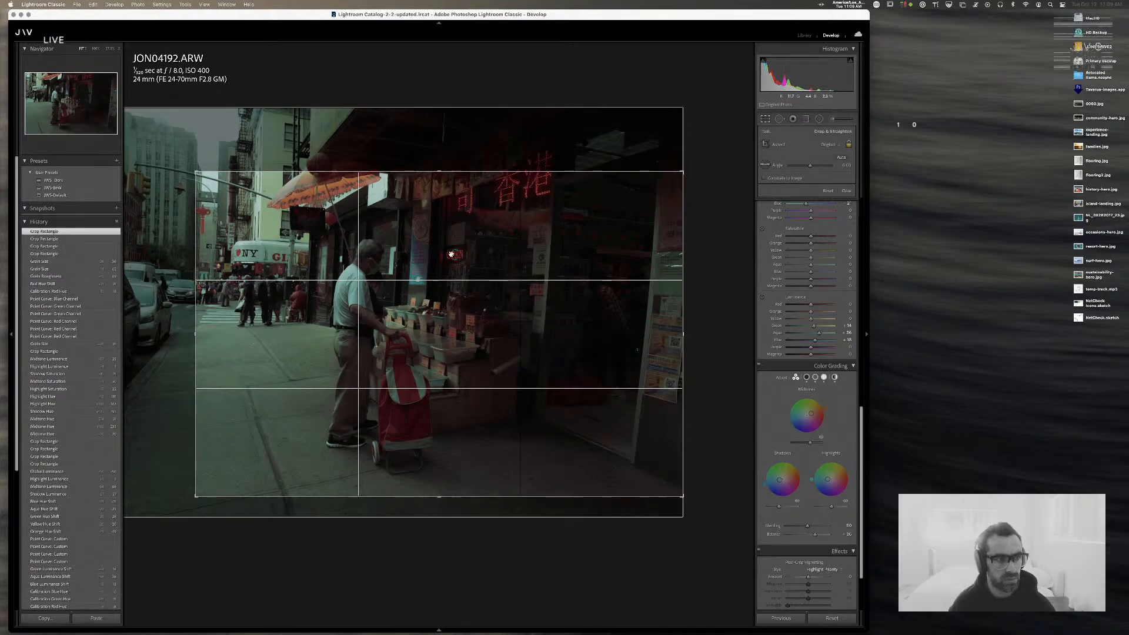
{"action": "key", "text": "Return"}
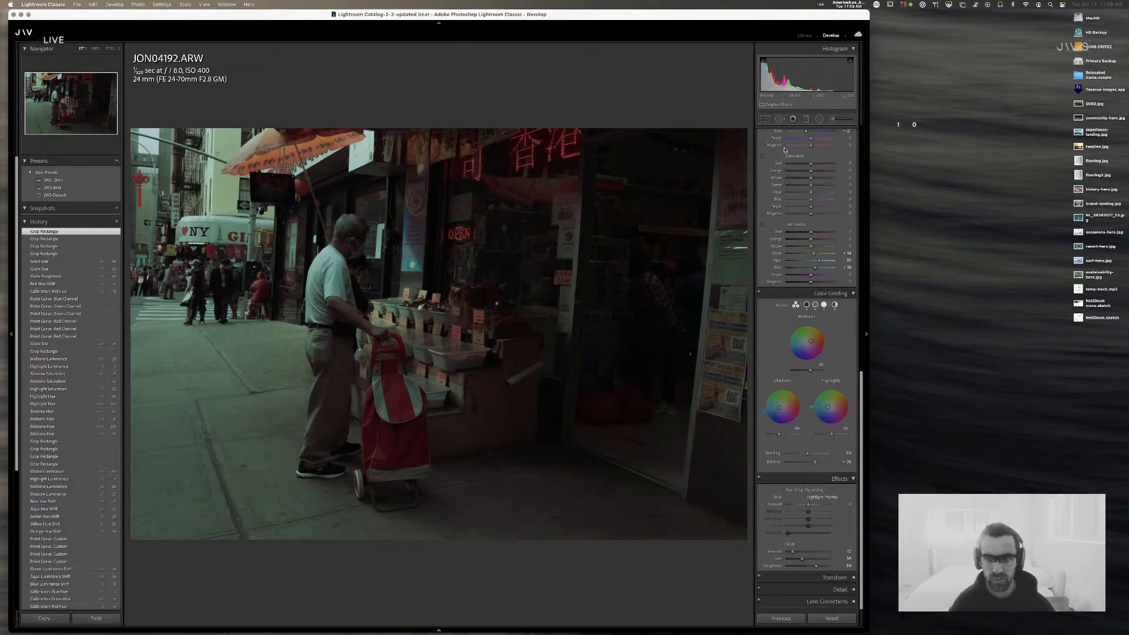
- Add a diagonal graduated filter over the lower-right shopfront, reset its effect settings, and lower its exposure slightly
{"action": "left_click", "coordinate": [806, 119]}
{"action": "left_click_drag", "start_coordinate": [607, 449], "coordinate": [392, 231]}
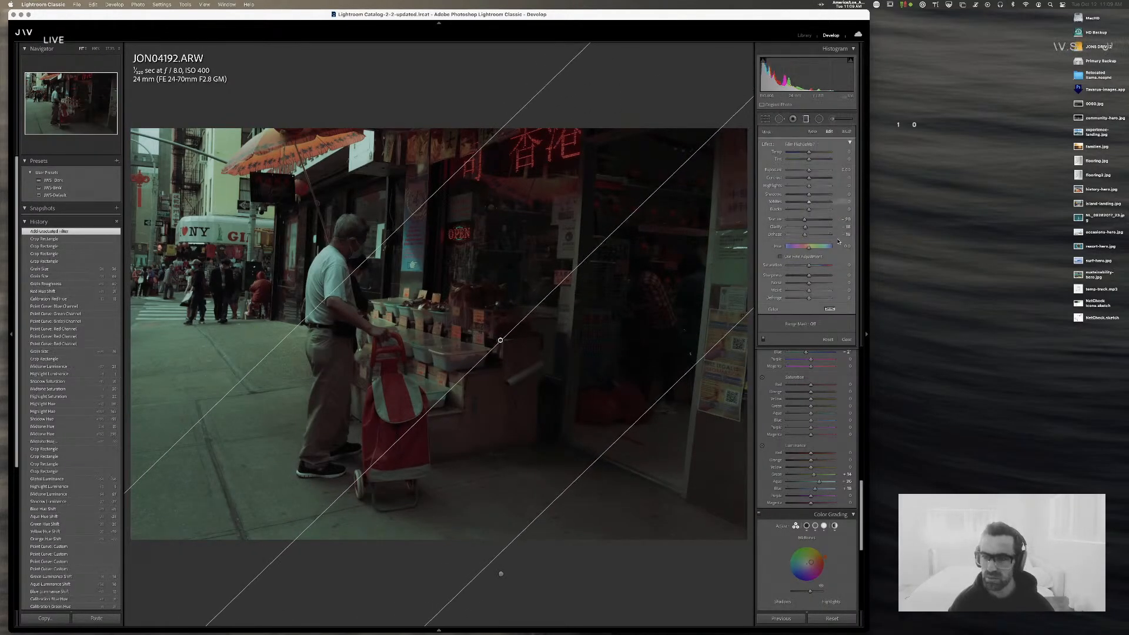
{"action": "double_click", "coordinate": [767, 144]}
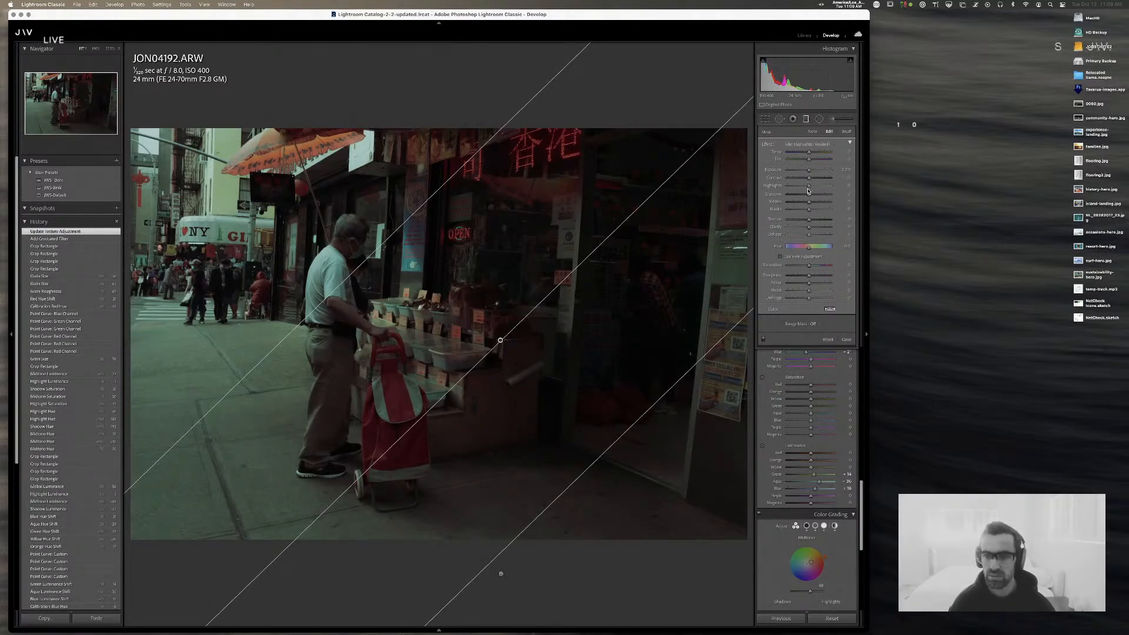
{"action": "left_click_drag", "start_coordinate": [808, 171], "coordinate": [807, 171]}
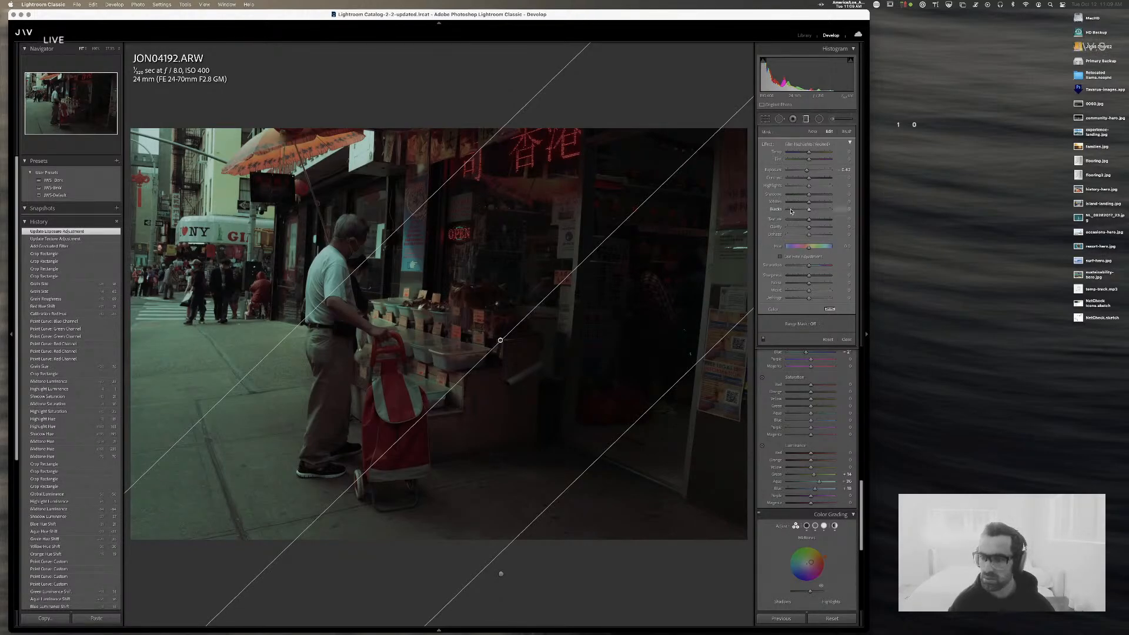
- Fine-tune the graduated filter's whites and shadows, and shift the gradient farther toward the photo's lower-right corner
{"action": "left_click_drag", "start_coordinate": [799, 205], "coordinate": [802, 205]}
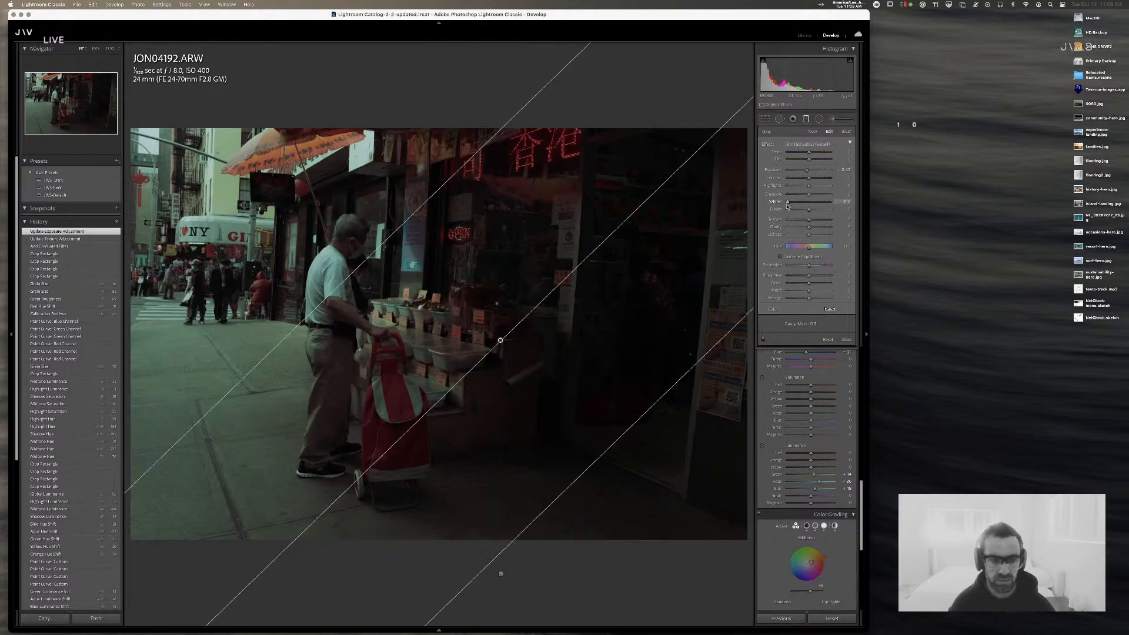
{"action": "mouse_move", "coordinate": [805, 205]}
{"action": "left_mouse_down"}
{"action": "mouse_move", "coordinate": [797, 197]}
{"action": "mouse_move", "coordinate": [810, 196]}
{"action": "left_mouse_up"}
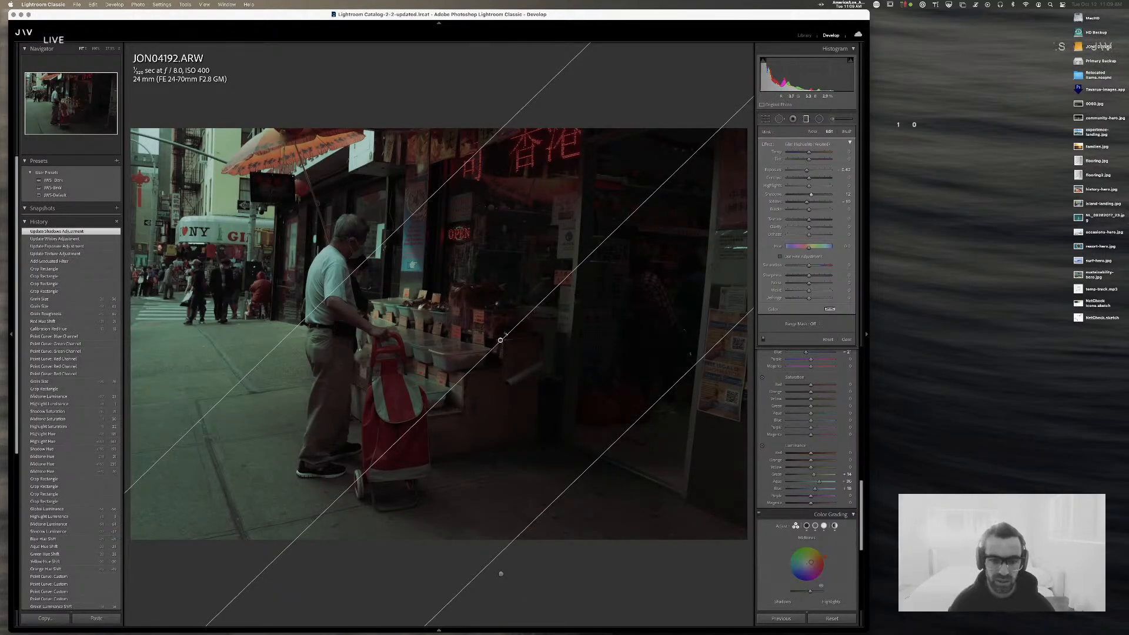
{"action": "left_click_drag", "start_coordinate": [500, 340], "coordinate": [600, 423]}
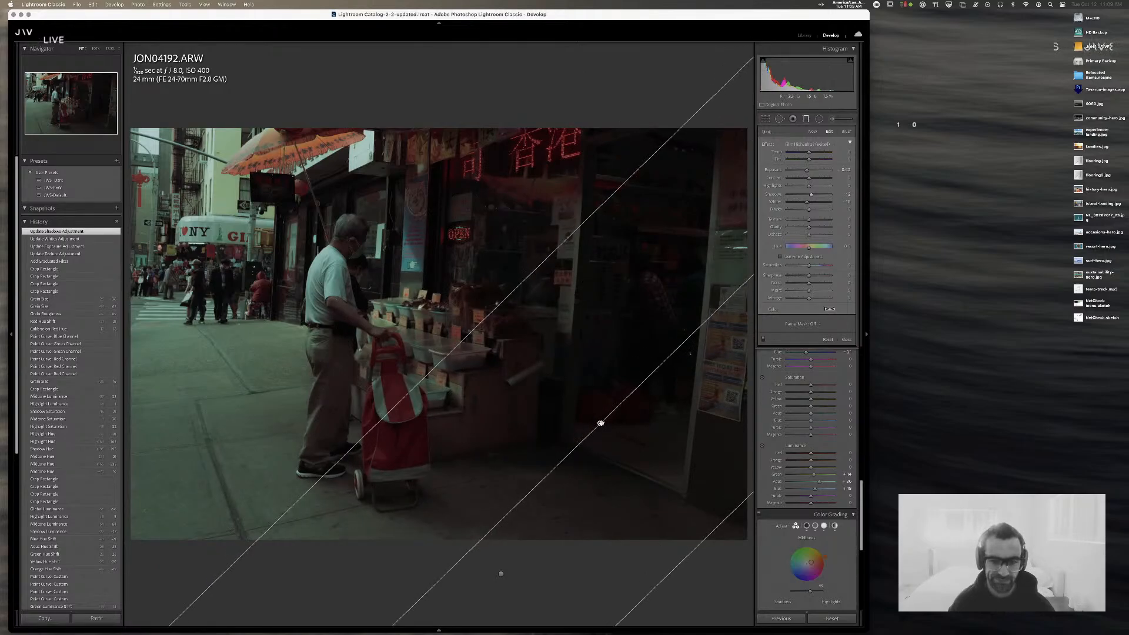
{"action": "key", "text": "m"}
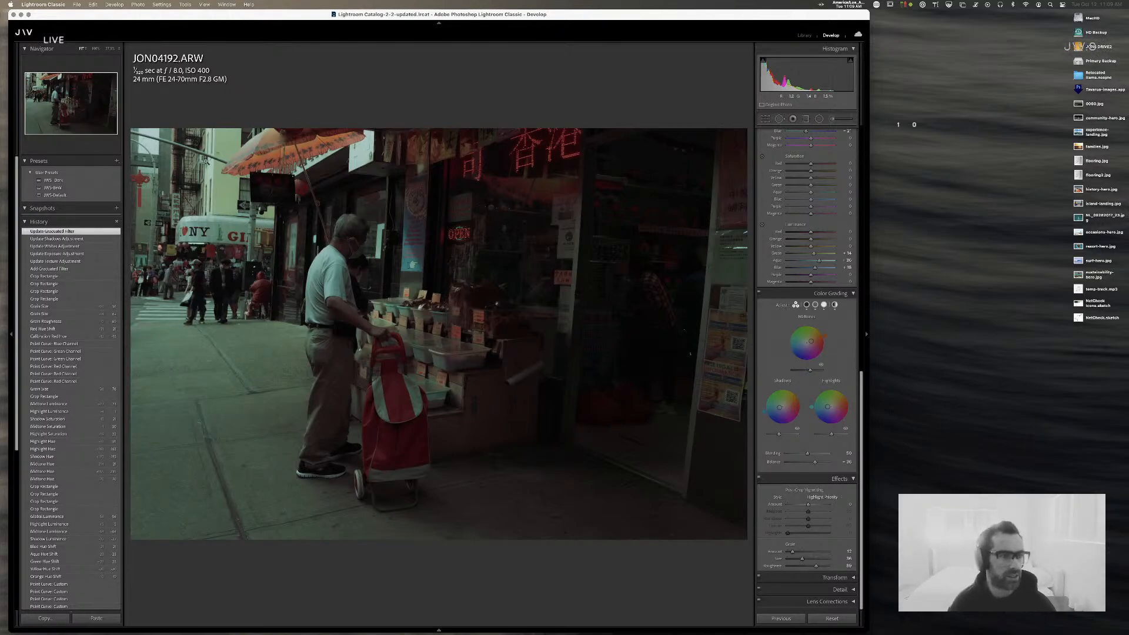
- Return to the photo grid and examine the city shoot's thumbnails for the next photo to edit
{"action": "key", "text": "g"}
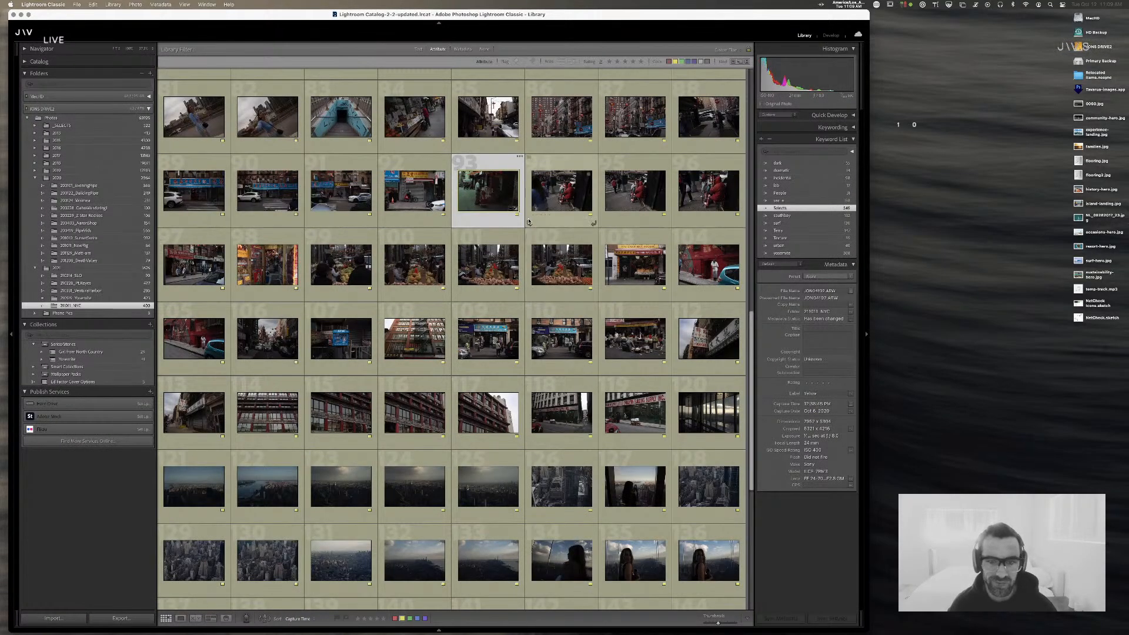
{"action": "scroll", "coordinate": [541, 241], "scroll_direction": "up", "scroll_amount": 2}
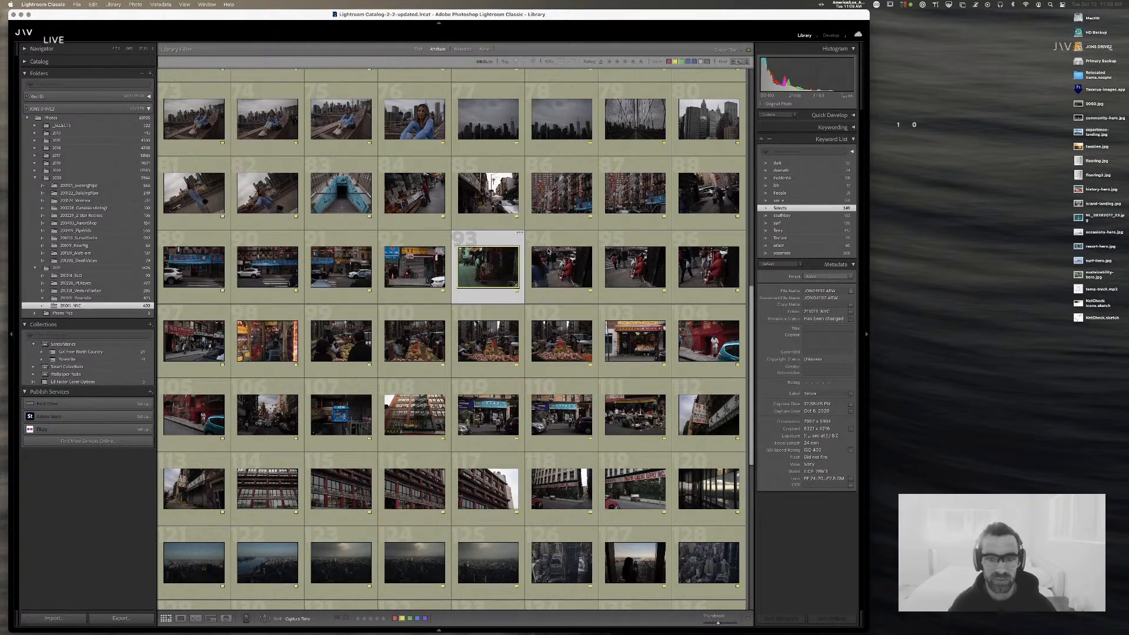
{"action": "scroll", "coordinate": [547, 251], "scroll_direction": "up", "scroll_amount": 3}
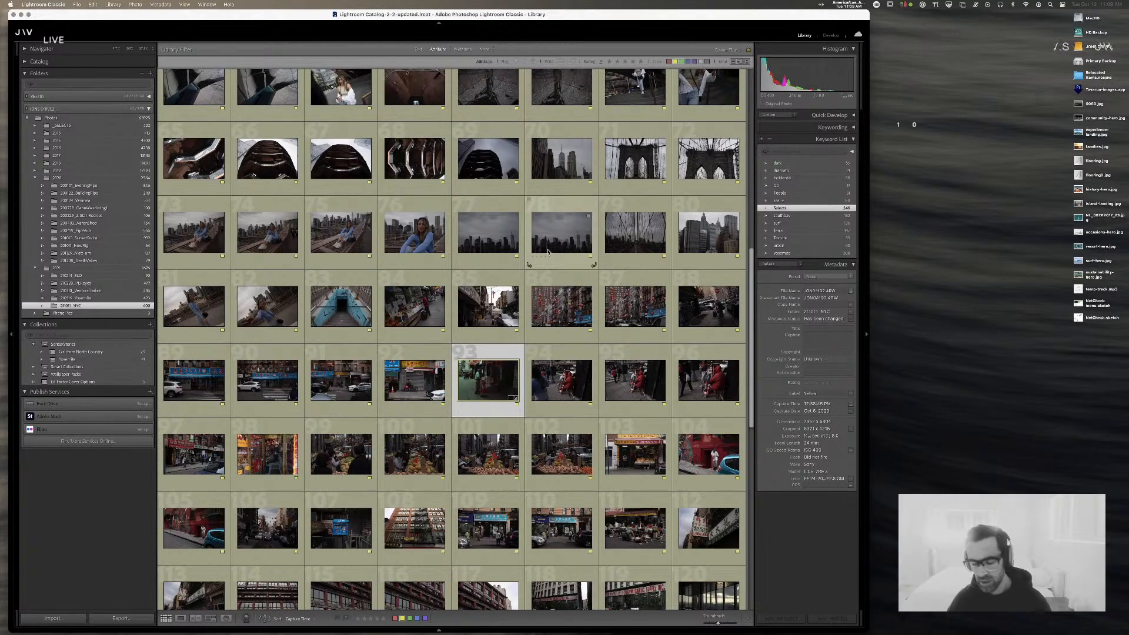
{"action": "scroll", "coordinate": [518, 244], "scroll_direction": "up", "scroll_amount": 3}
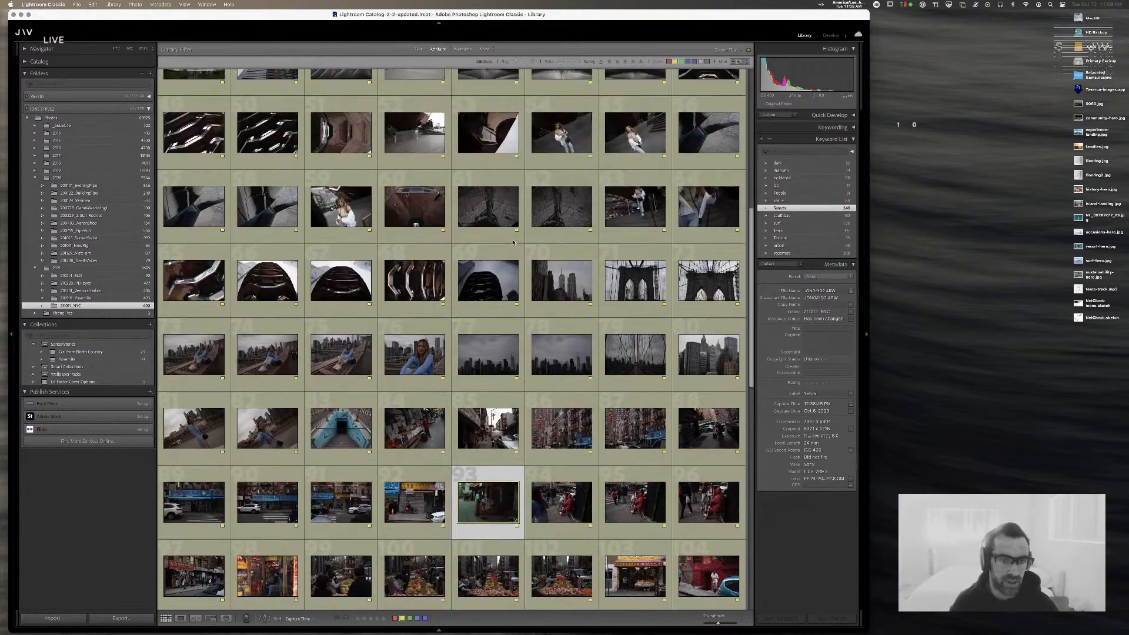
{"action": "scroll", "coordinate": [513, 242], "scroll_direction": "up", "scroll_amount": 1}
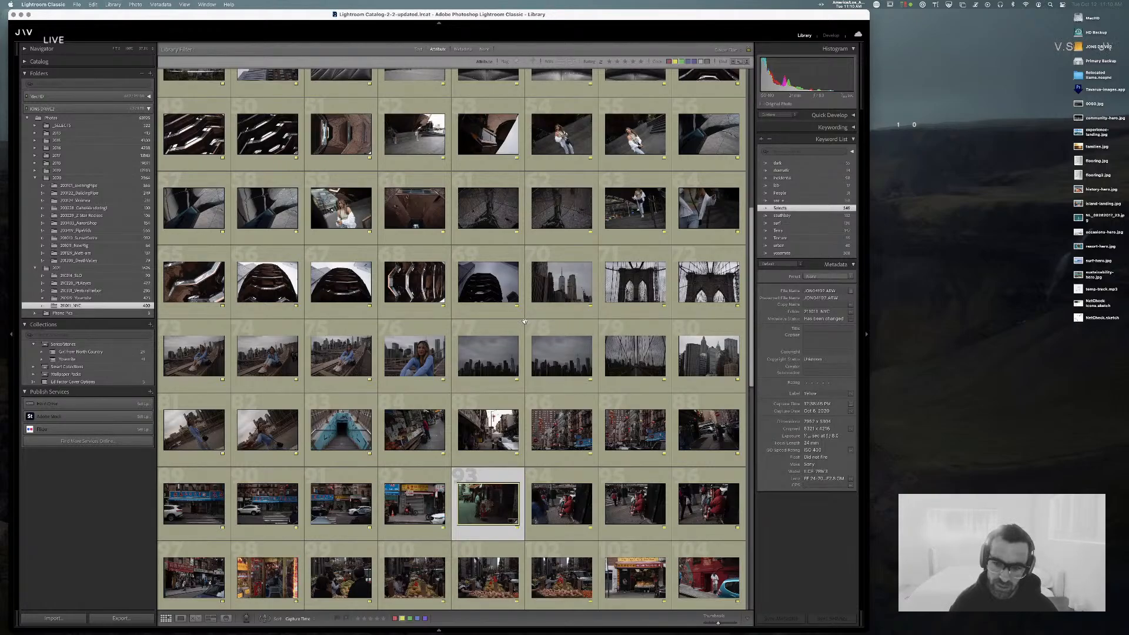
{"action": "scroll", "coordinate": [519, 324], "scroll_direction": "down", "scroll_amount": 1}
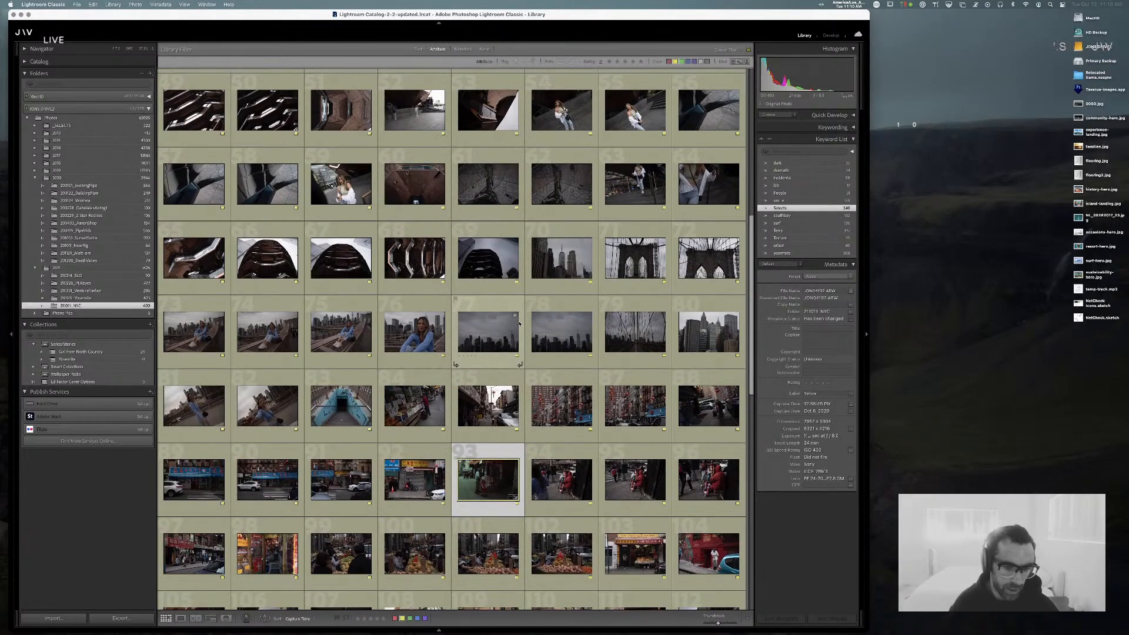
{"action": "scroll", "coordinate": [505, 321], "scroll_direction": "down", "scroll_amount": 5}
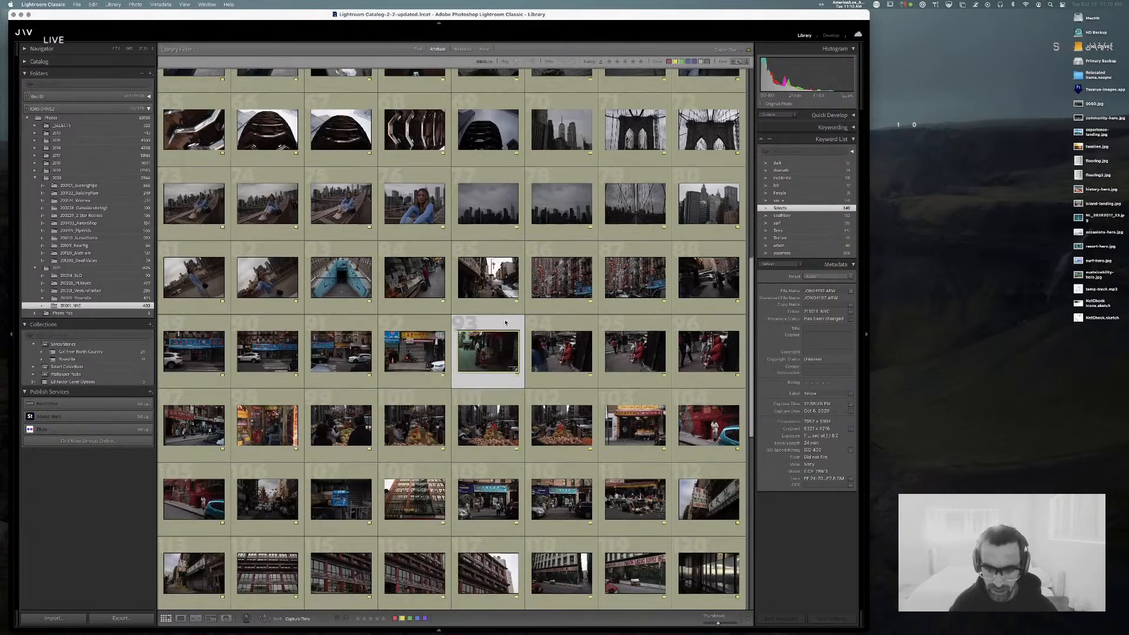
{"action": "scroll", "coordinate": [505, 322], "scroll_direction": "down", "scroll_amount": 5}
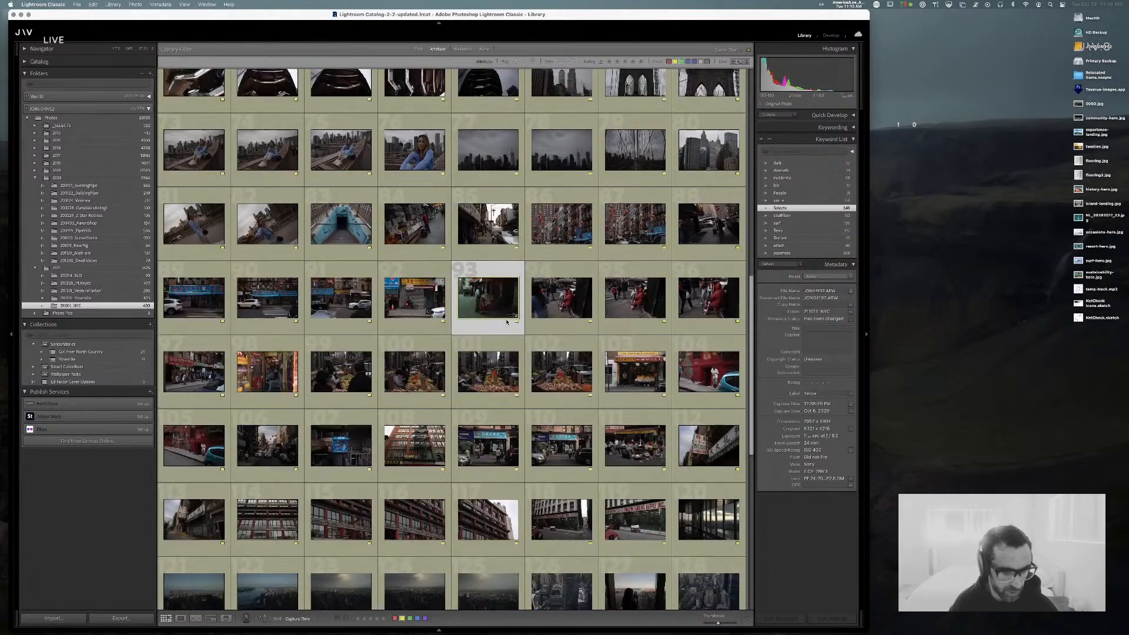
{"action": "scroll", "coordinate": [507, 322], "scroll_direction": "down", "scroll_amount": 2}
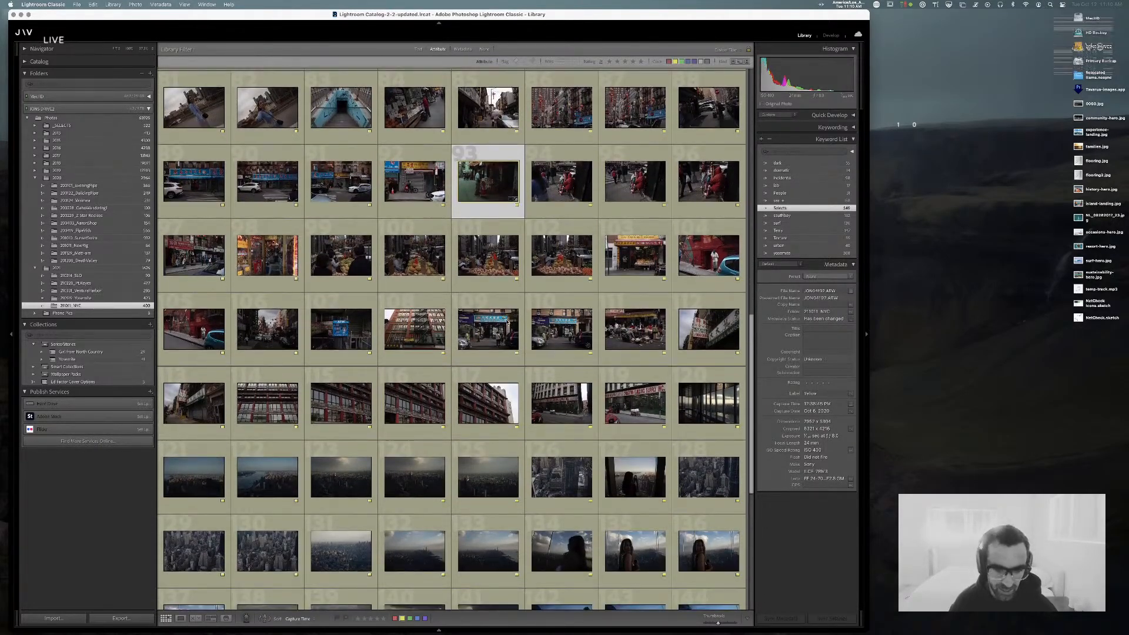
{"action": "scroll", "coordinate": [506, 322], "scroll_direction": "down", "scroll_amount": 12}
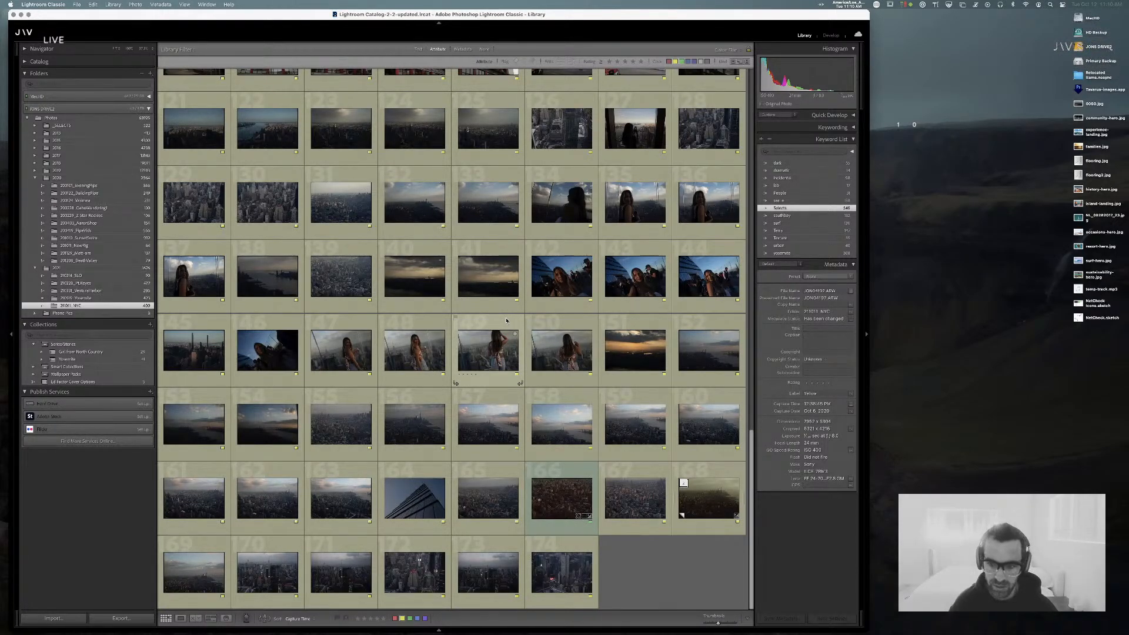
{"action": "scroll", "coordinate": [588, 262], "scroll_direction": "up", "scroll_amount": 15}
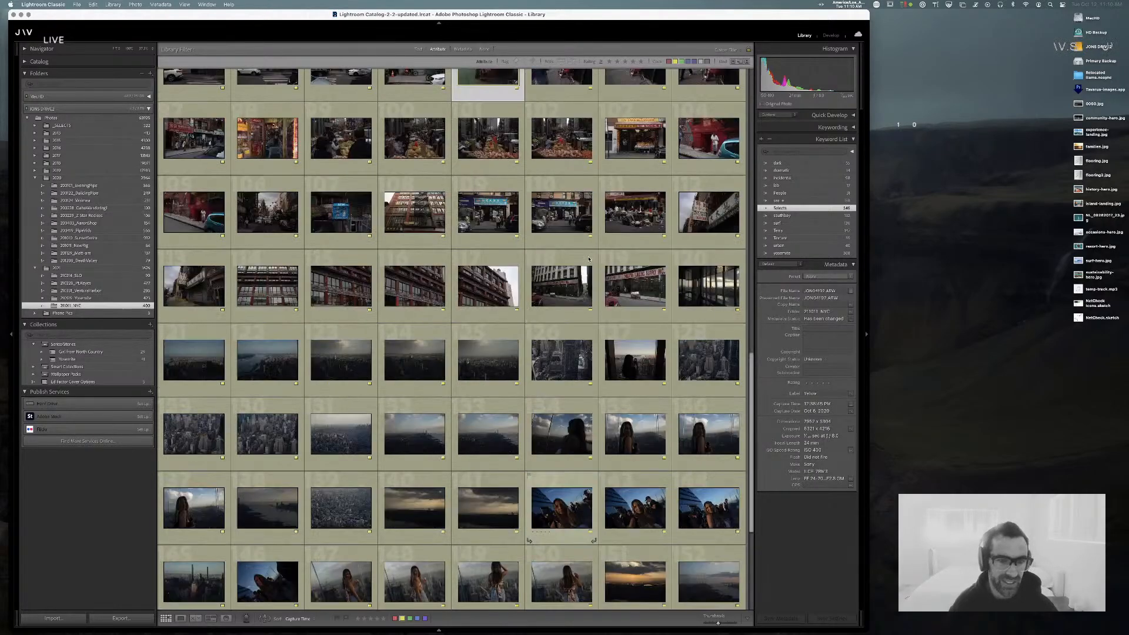
{"action": "scroll", "coordinate": [589, 259], "scroll_direction": "up", "scroll_amount": 5}
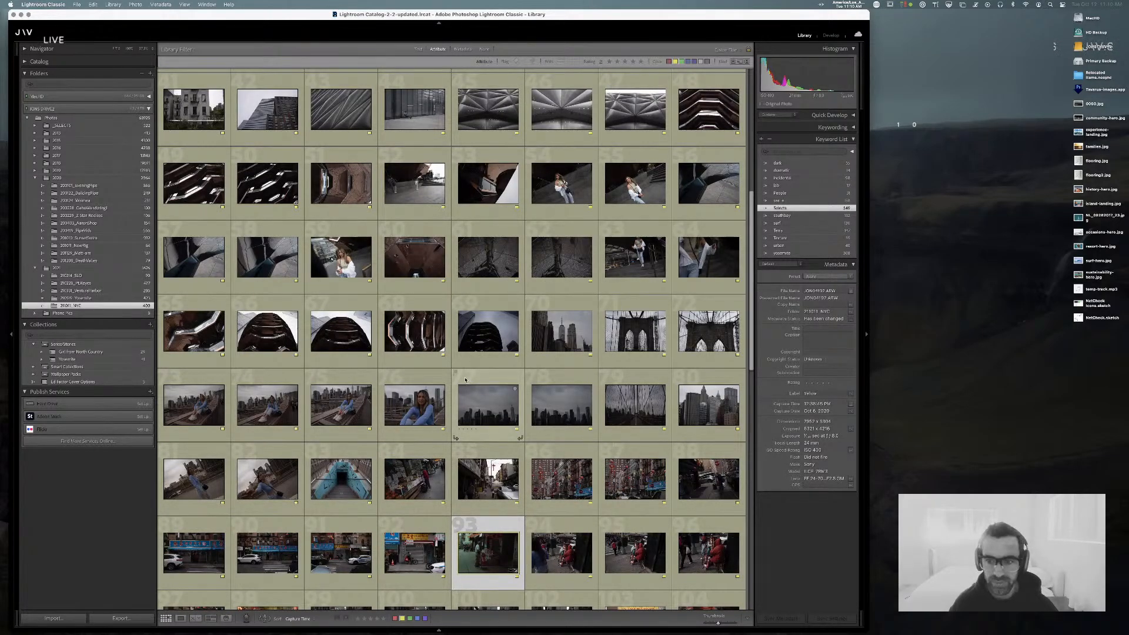
- Open the architectural photo JON04065.ARW for developing and apply the JWS-Default preset
{"action": "double_click", "coordinate": [401, 327]}
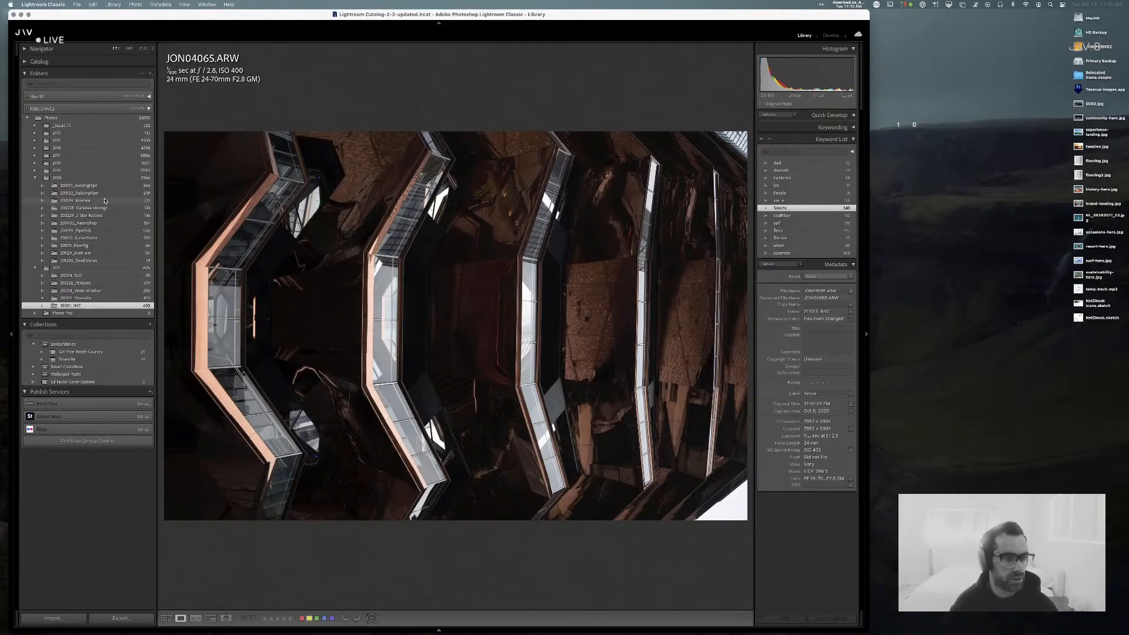
{"action": "key", "text": "d"}
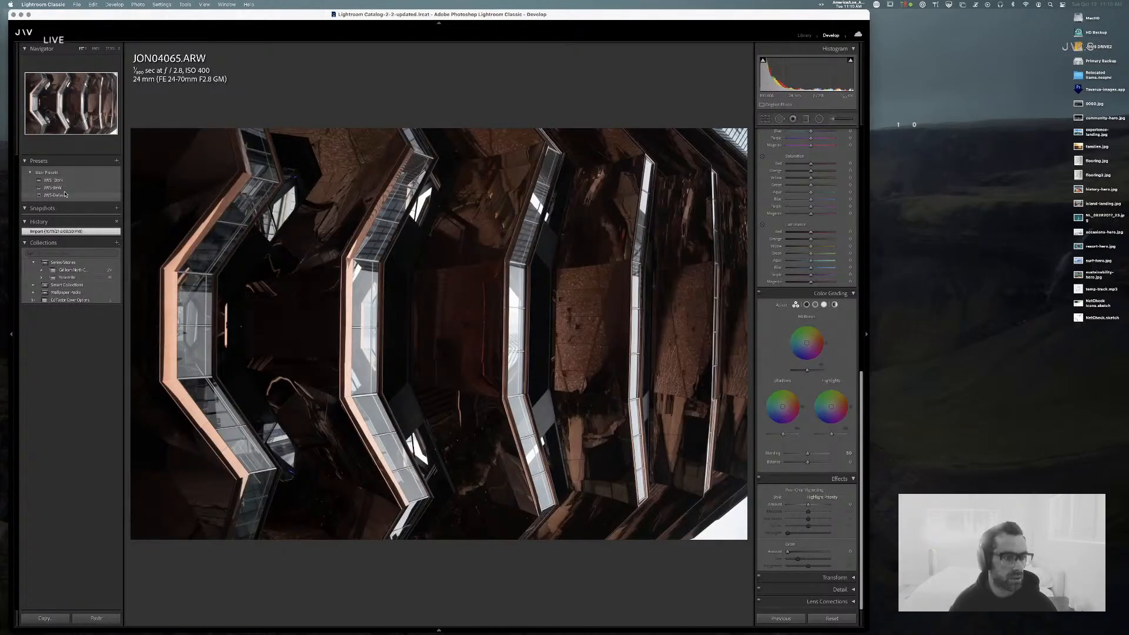
{"action": "left_click", "coordinate": [65, 194]}
- Balance the architectural photo's exposure, darken the dark tones on the parametric tone curve, and lift the shadows
{"action": "scroll", "coordinate": [809, 209], "scroll_direction": "up", "scroll_amount": 10}
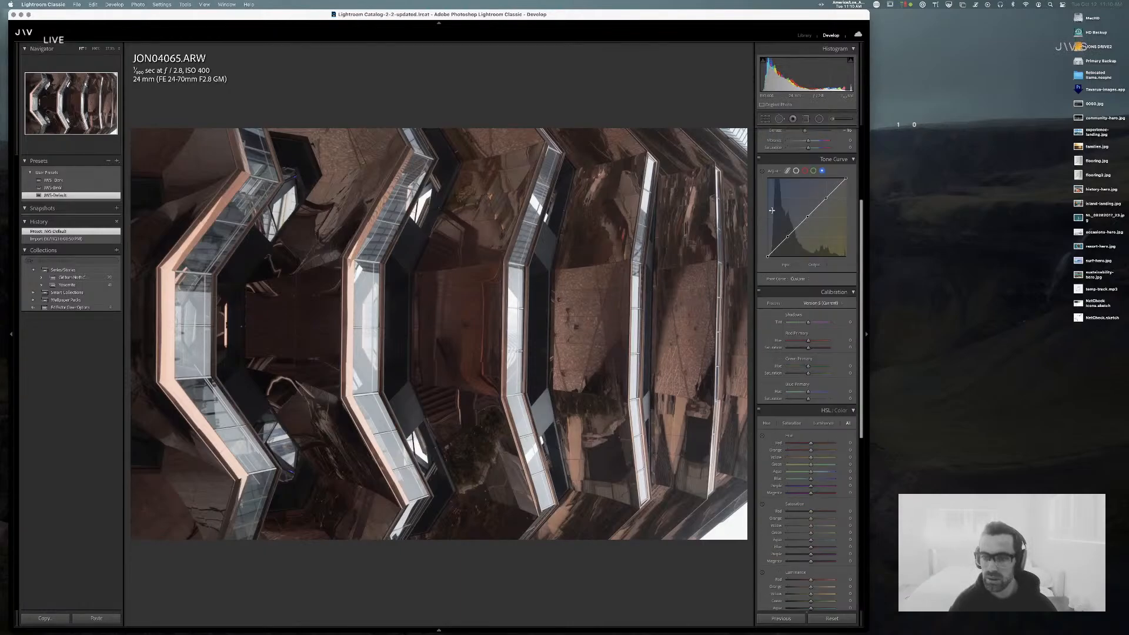
{"action": "left_click_drag", "start_coordinate": [811, 207], "coordinate": [807, 208]}
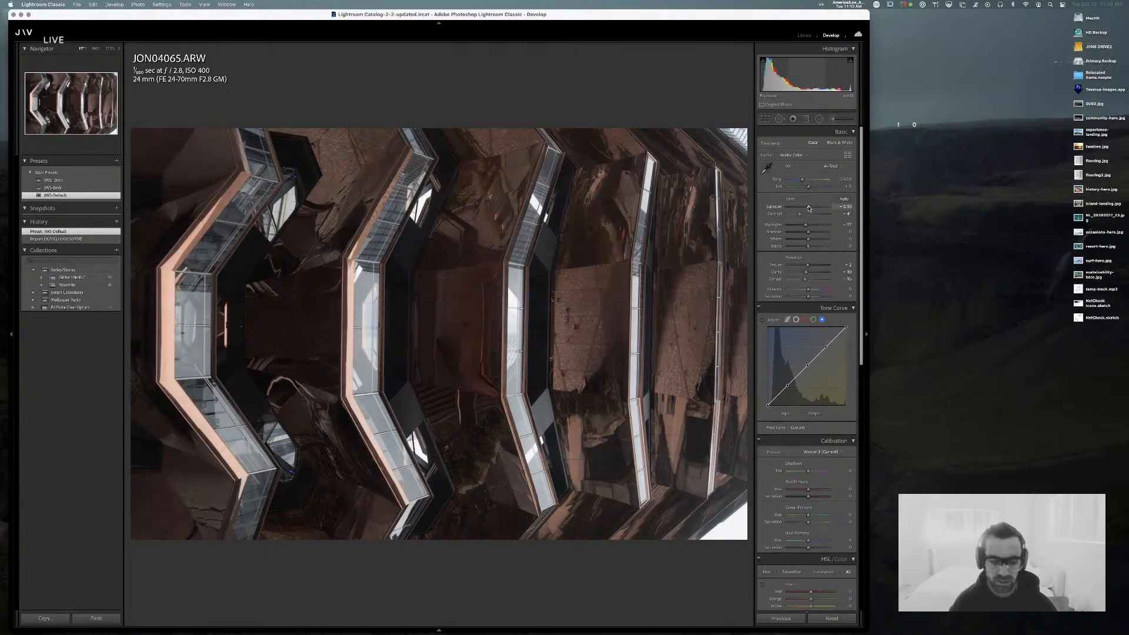
{"action": "left_click", "coordinate": [788, 318]}
{"action": "left_click_drag", "start_coordinate": [789, 382], "coordinate": [789, 391]}
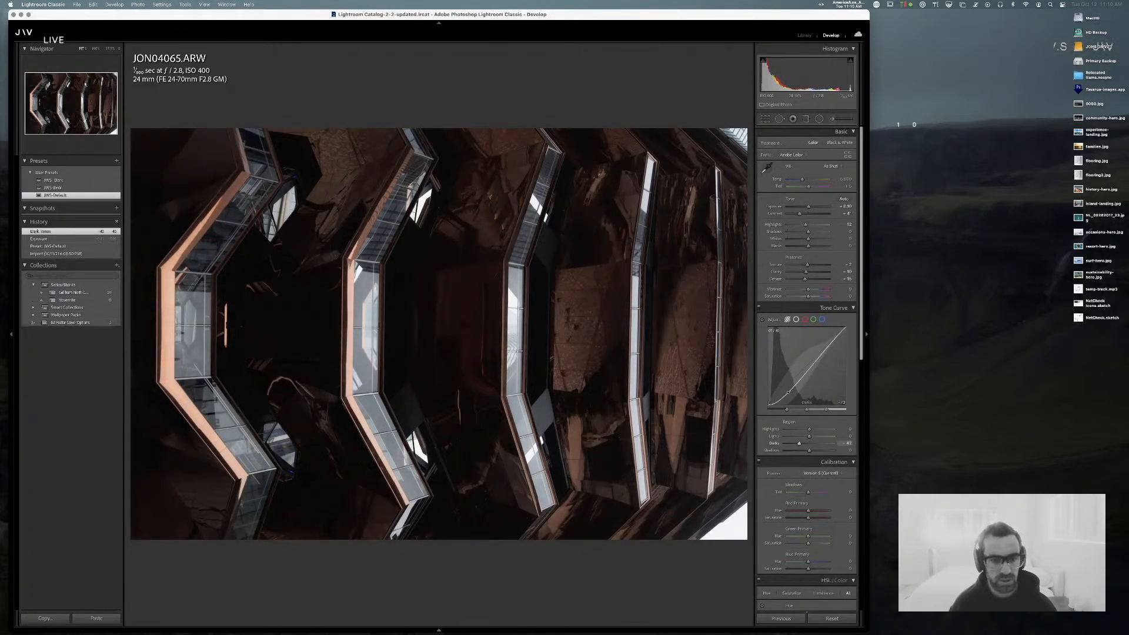
{"action": "left_click_drag", "start_coordinate": [808, 232], "coordinate": [810, 208]}
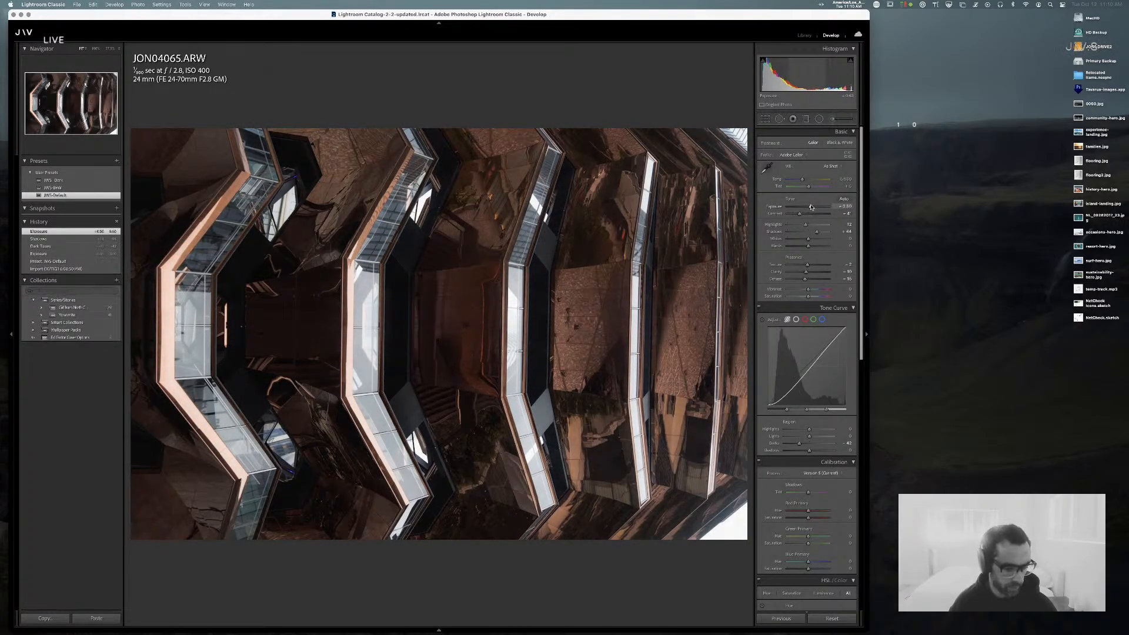
- Crop the architectural photo tighter to cut out the bright corners along its right edge
{"action": "key", "text": "r"}
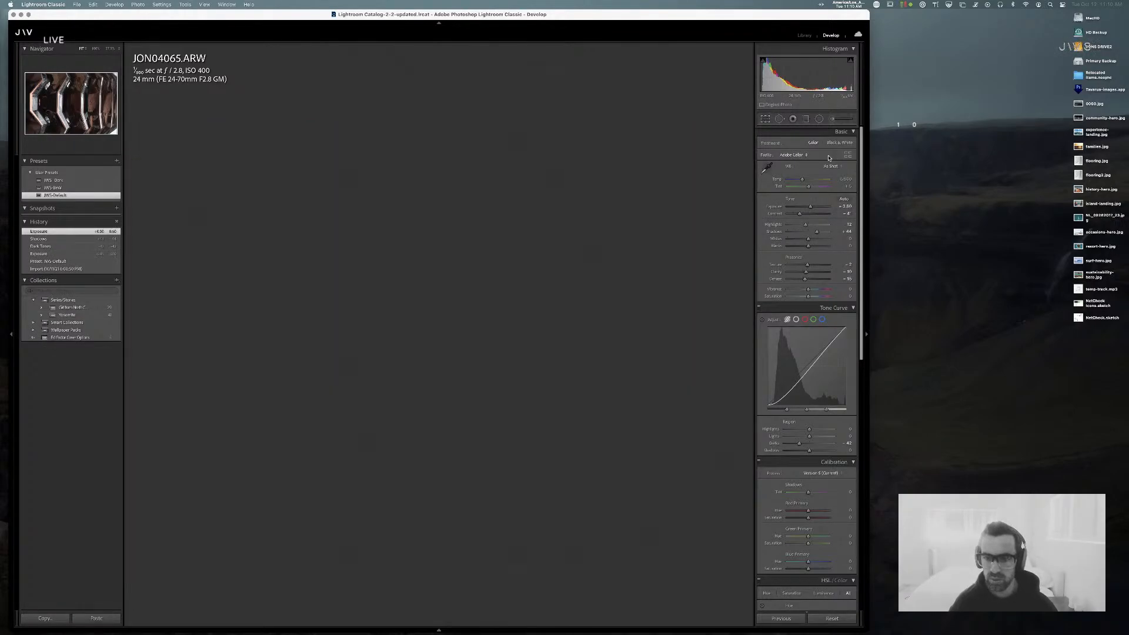
{"action": "left_click_drag", "start_coordinate": [740, 140], "coordinate": [699, 188]}
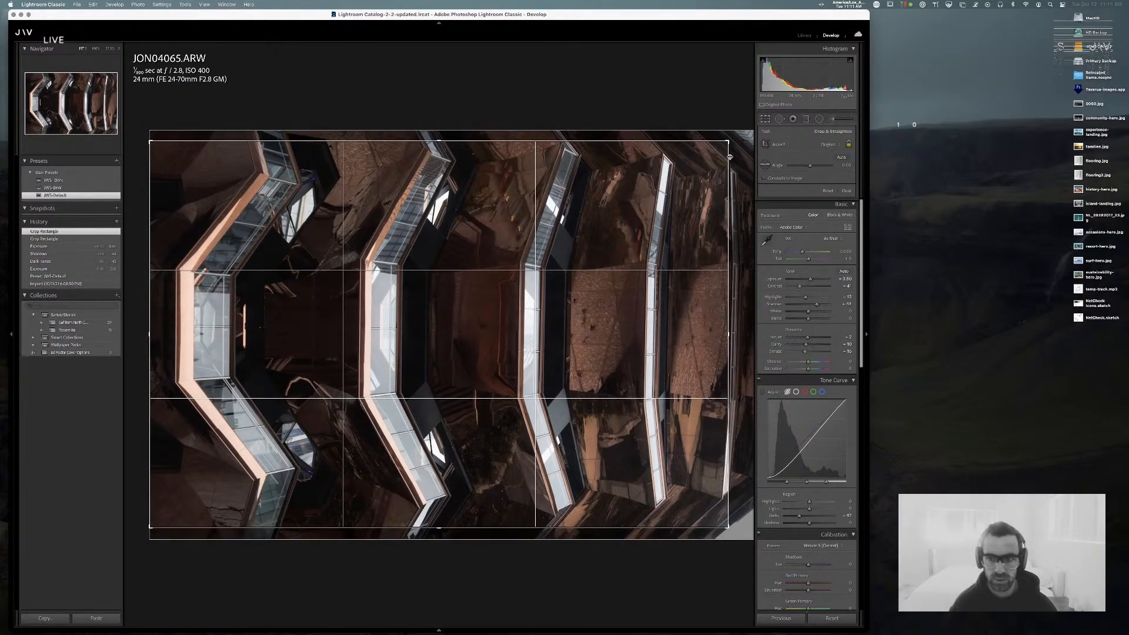
{"action": "left_click_drag", "start_coordinate": [729, 141], "coordinate": [692, 158]}
{"action": "key", "text": "Return"}
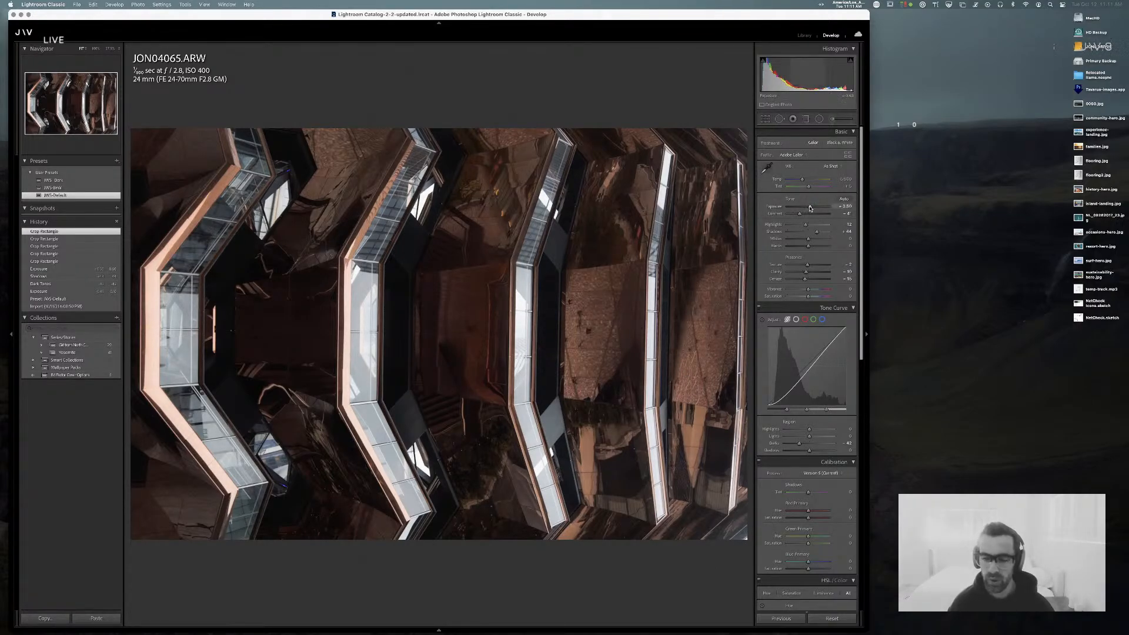
- Raise the exposure slightly, then deepen the tone curve's dark tones and reduce the contrast
{"action": "left_click_drag", "start_coordinate": [811, 206], "coordinate": [813, 206]}
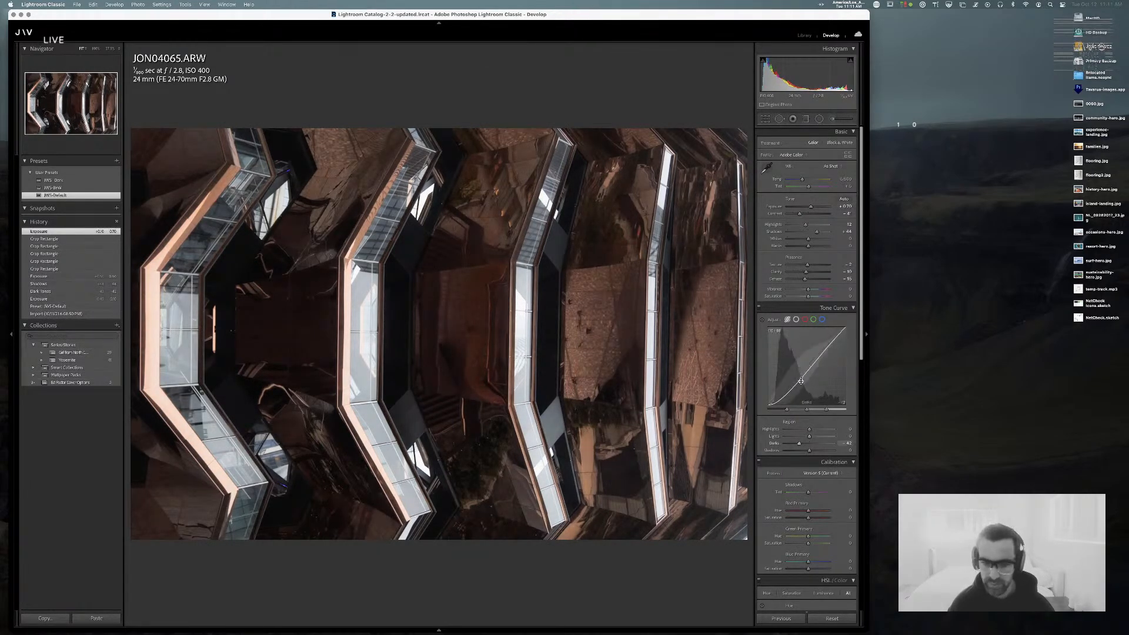
{"action": "left_click_drag", "start_coordinate": [805, 370], "coordinate": [803, 382]}
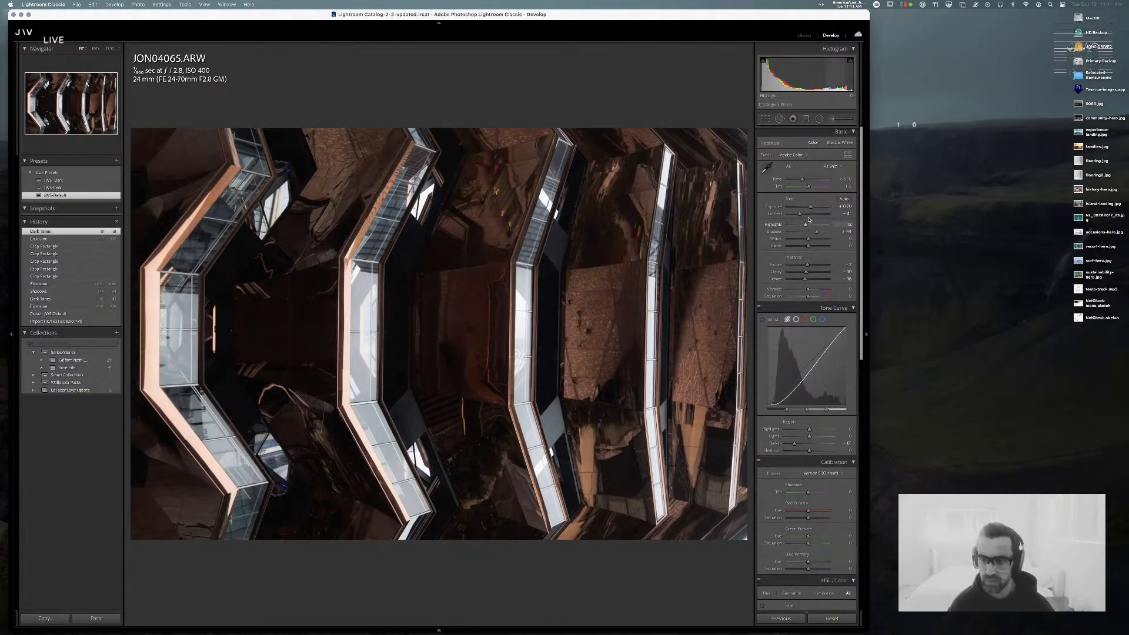
{"action": "left_click_drag", "start_coordinate": [799, 214], "coordinate": [789, 216]}
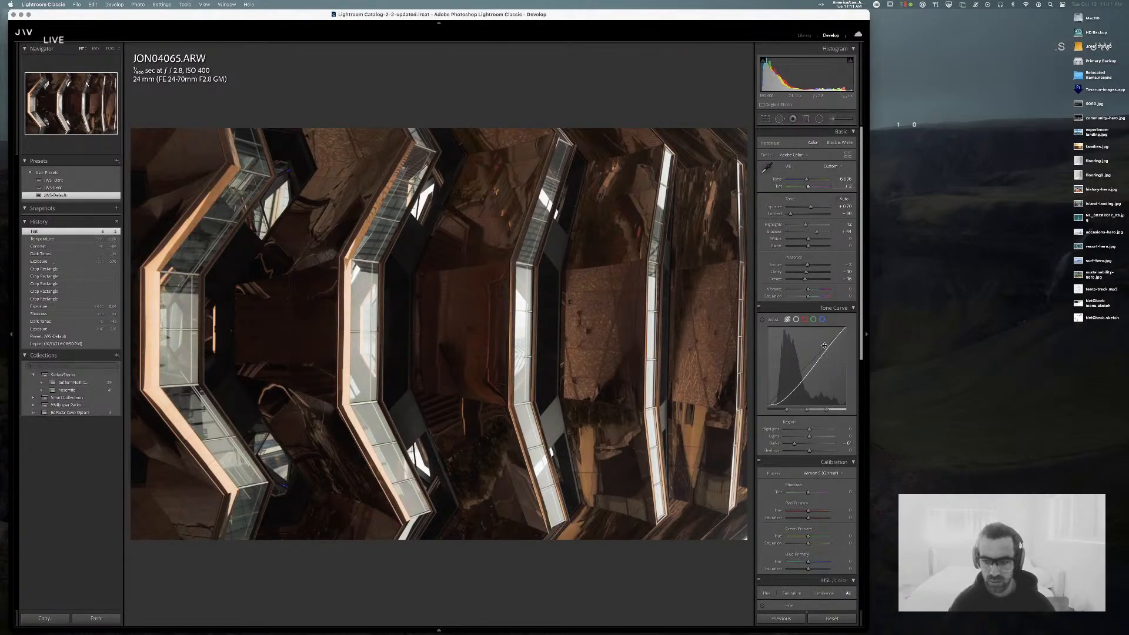
- Lower the red, green and blue primary hues in the calibration and shift the shadows tint slightly toward green
{"action": "mouse_move", "coordinate": [808, 511]}
{"action": "left_mouse_down"}
{"action": "mouse_move", "coordinate": [827, 511]}
{"action": "mouse_move", "coordinate": [798, 512]}
{"action": "left_mouse_up"}
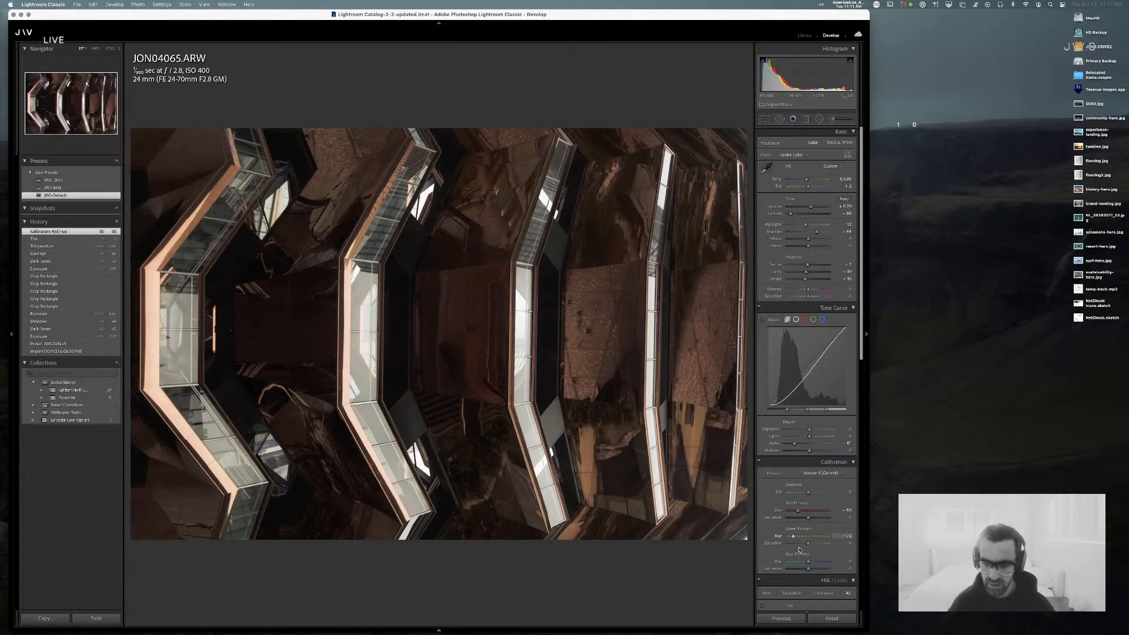
{"action": "mouse_move", "coordinate": [807, 561]}
{"action": "left_mouse_down"}
{"action": "mouse_move", "coordinate": [828, 563]}
{"action": "mouse_move", "coordinate": [803, 563]}
{"action": "left_mouse_up"}
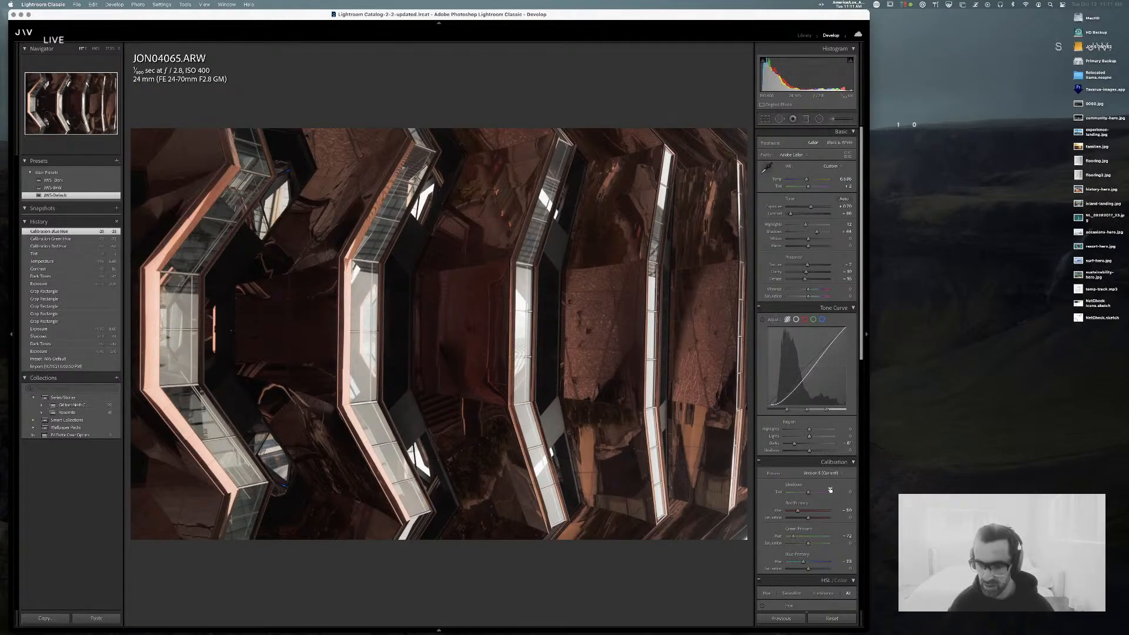
{"action": "left_click_drag", "start_coordinate": [824, 493], "coordinate": [805, 495]}
- Lower the orange, yellow and green hues, undo the trial aqua and blue shifts, and set luminance to red +100, orange +22 and yellow +12
{"action": "scroll", "coordinate": [817, 310], "scroll_direction": "down", "scroll_amount": 5}
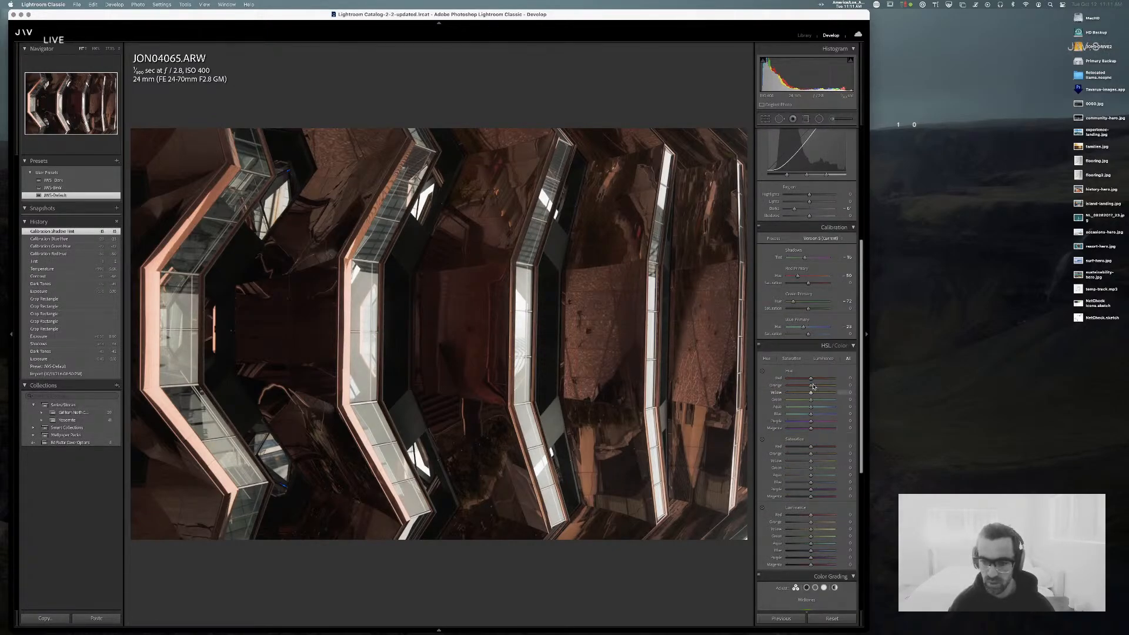
{"action": "left_click_drag", "start_coordinate": [810, 385], "coordinate": [786, 393]}
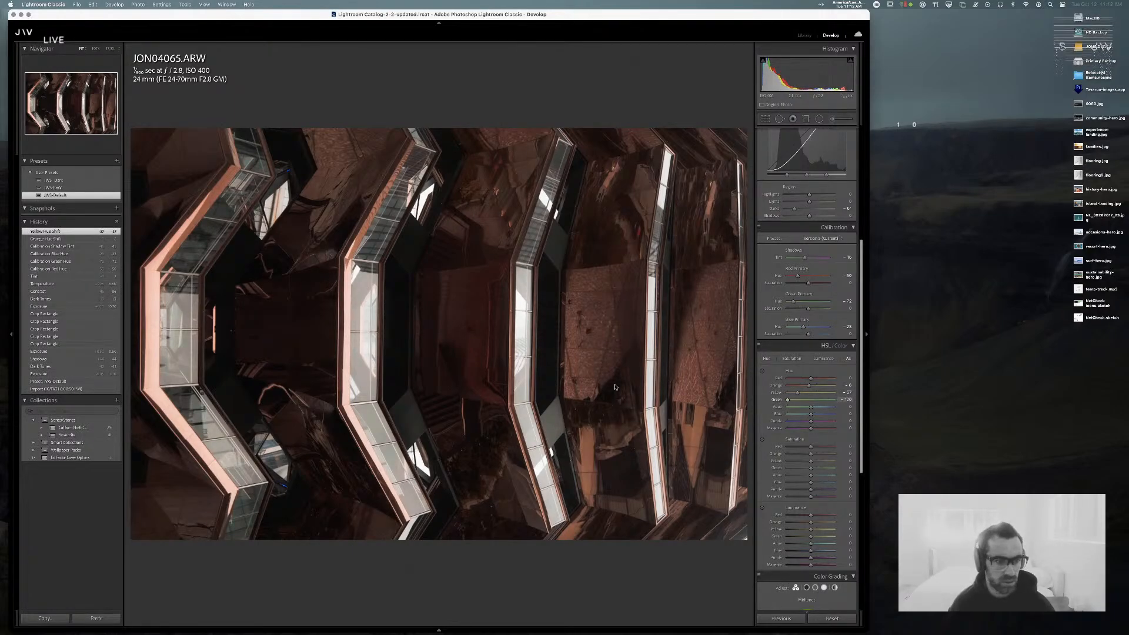
{"action": "left_click_drag", "start_coordinate": [938, 376], "coordinate": [808, 400]}
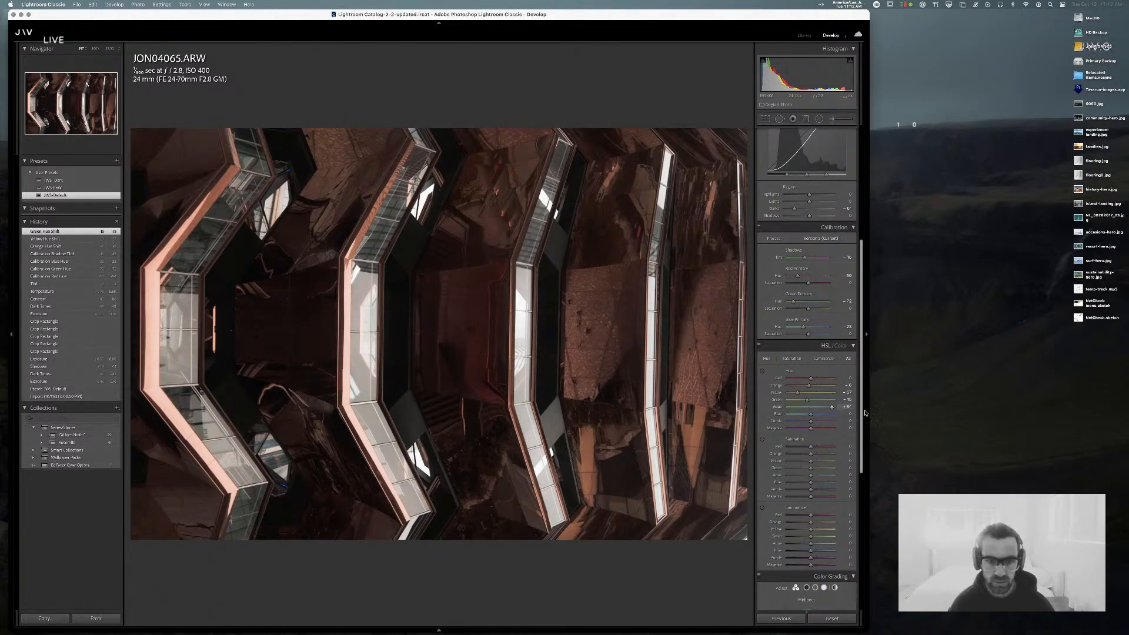
{"action": "key", "text": "super+z"}
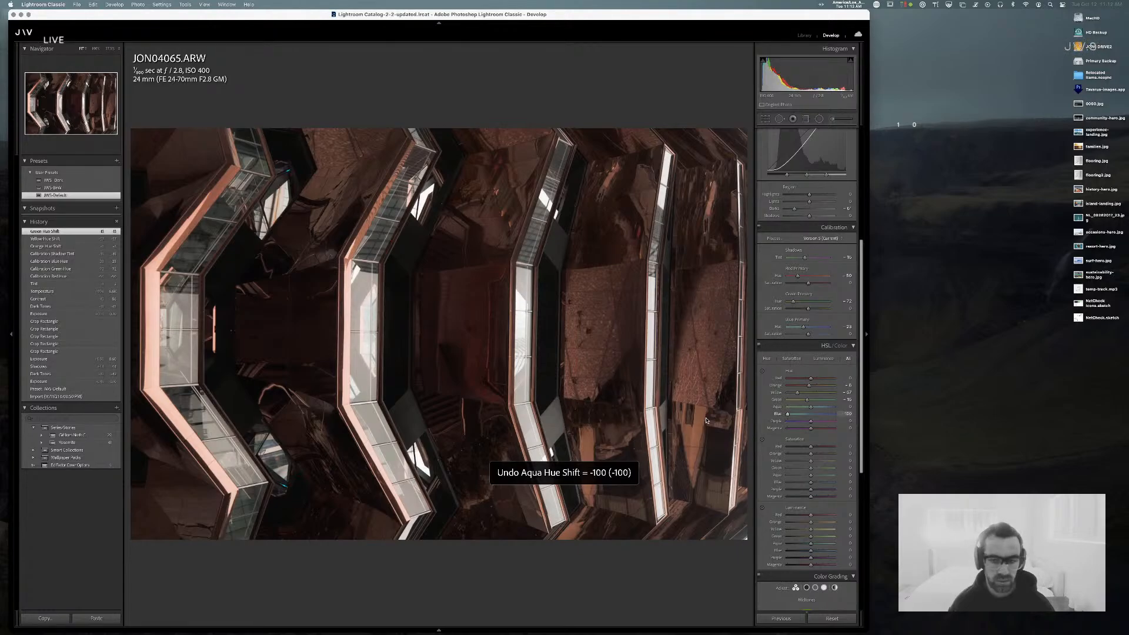
{"action": "key", "text": "super+z"}
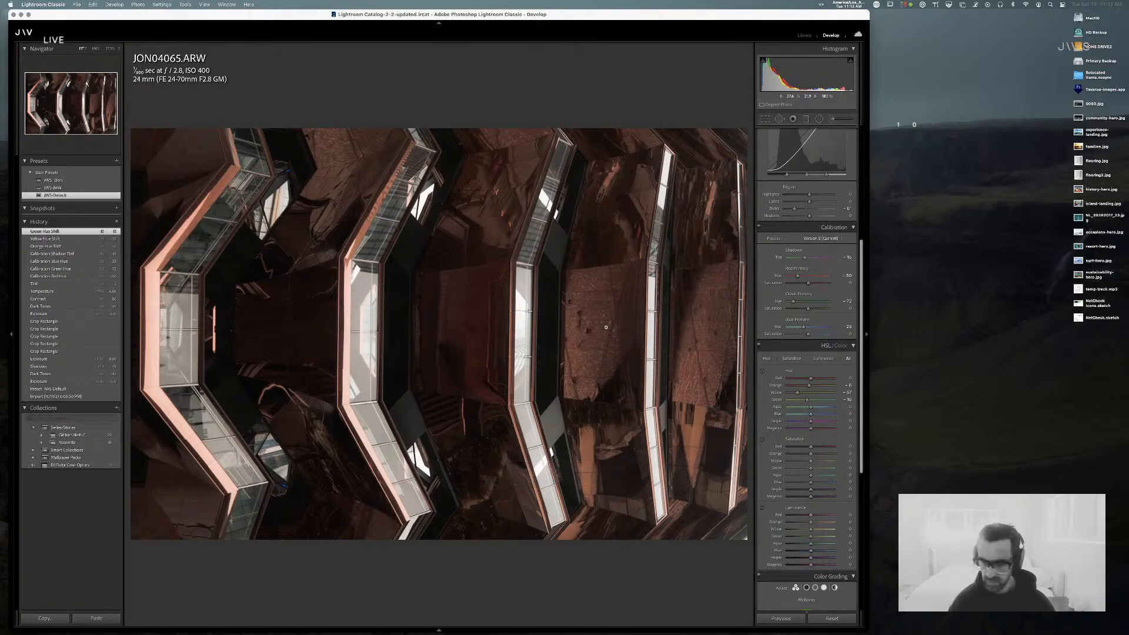
{"action": "left_click_drag", "start_coordinate": [811, 523], "coordinate": [853, 514]}
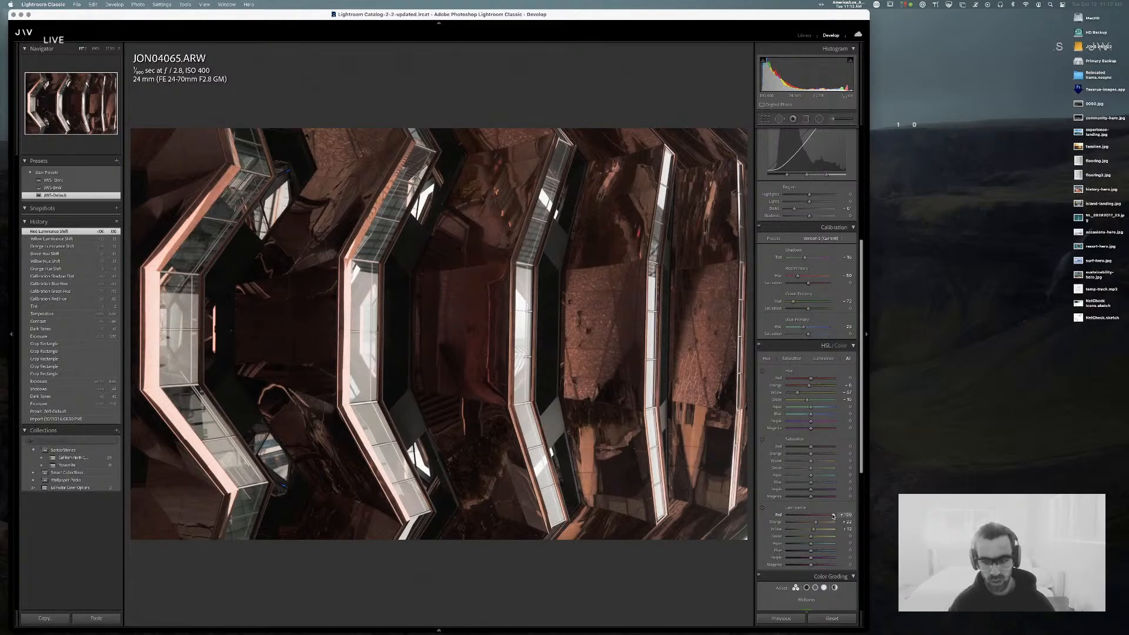
{"action": "left_click_drag", "start_coordinate": [811, 565], "coordinate": [864, 567]}
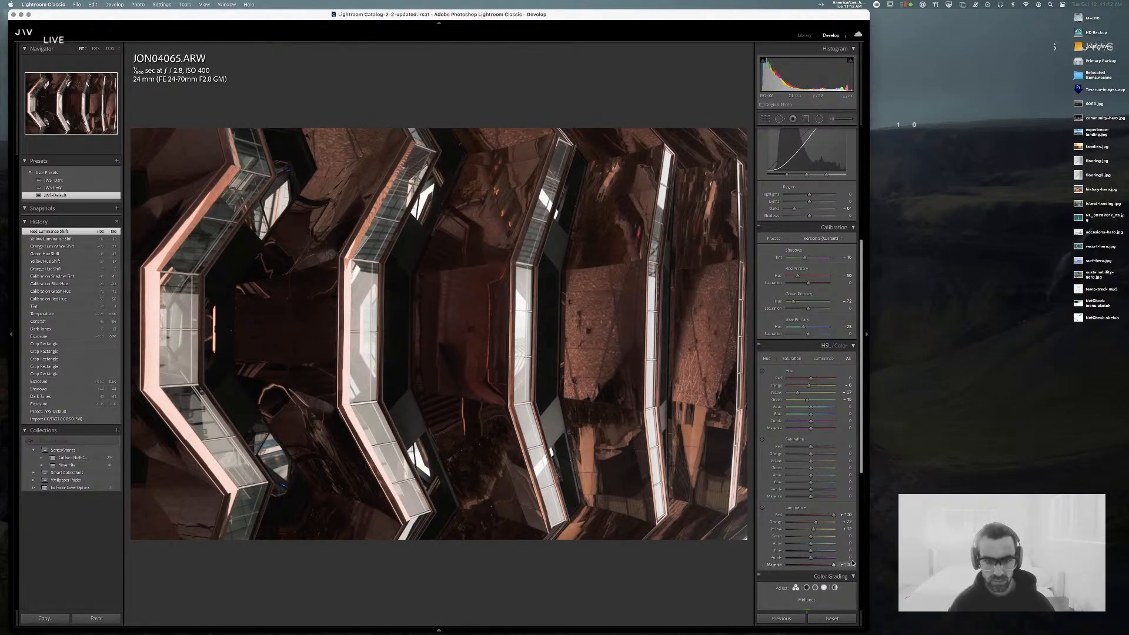
{"action": "key", "text": "super+z"}
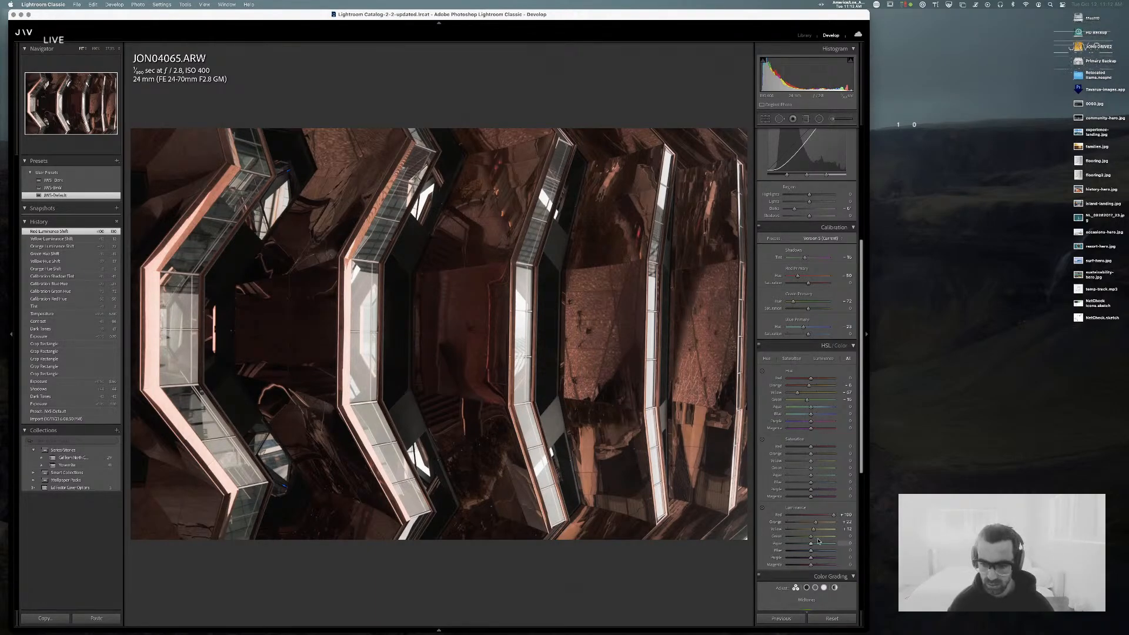
{"action": "left_click_drag", "start_coordinate": [819, 540], "coordinate": [794, 537]}
{"action": "key", "text": "super+z"}
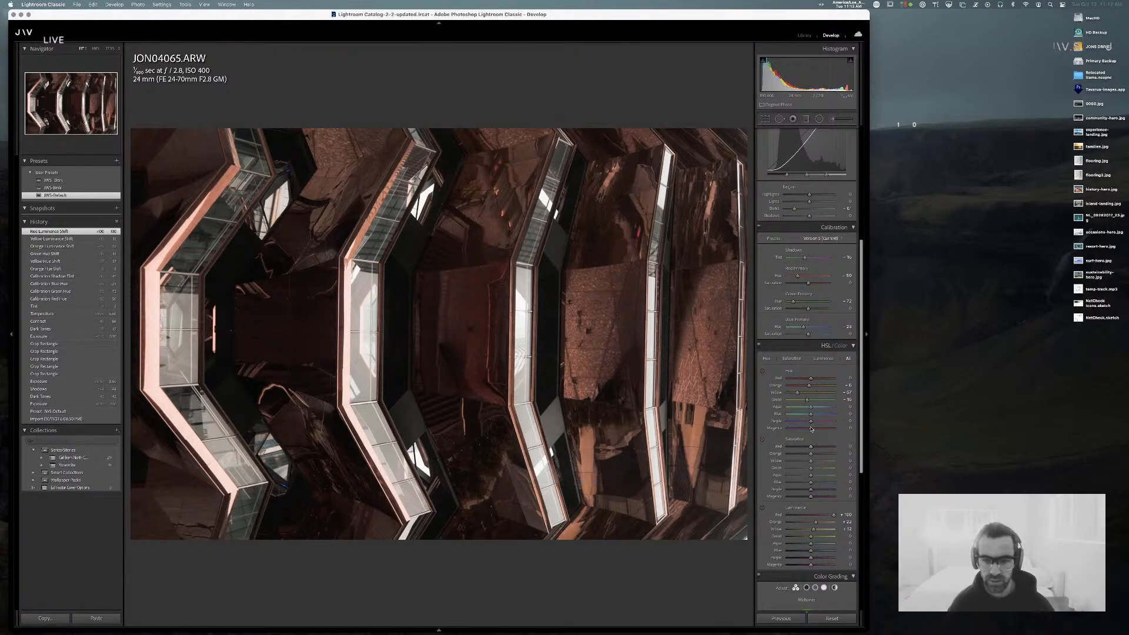
- Color grade the midtones and highlights toward blue, adjust the shadows' tint, and soften the highlights' saturation
{"action": "scroll", "coordinate": [811, 428], "scroll_direction": "down", "scroll_amount": 6}
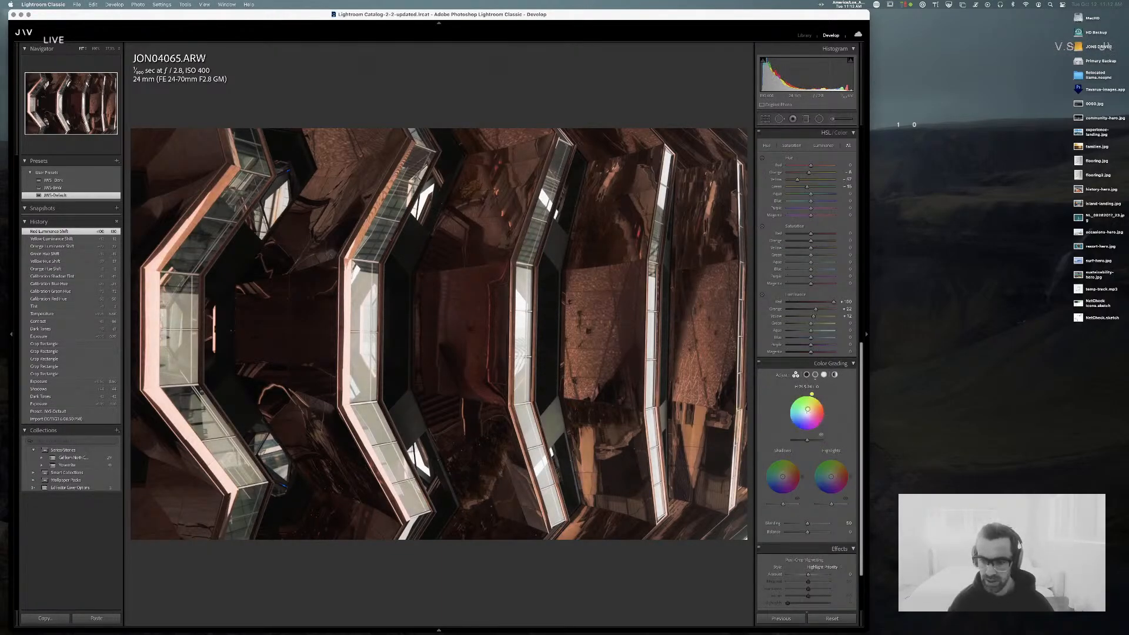
{"action": "left_click", "coordinate": [808, 404]}
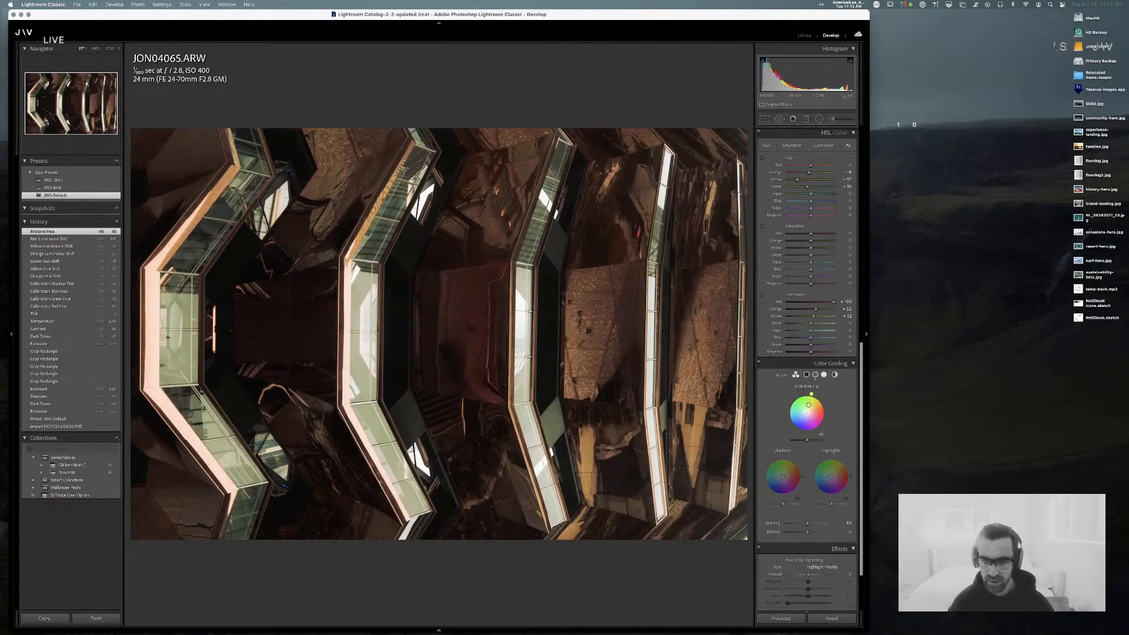
{"action": "left_click_drag", "start_coordinate": [808, 405], "coordinate": [788, 419]}
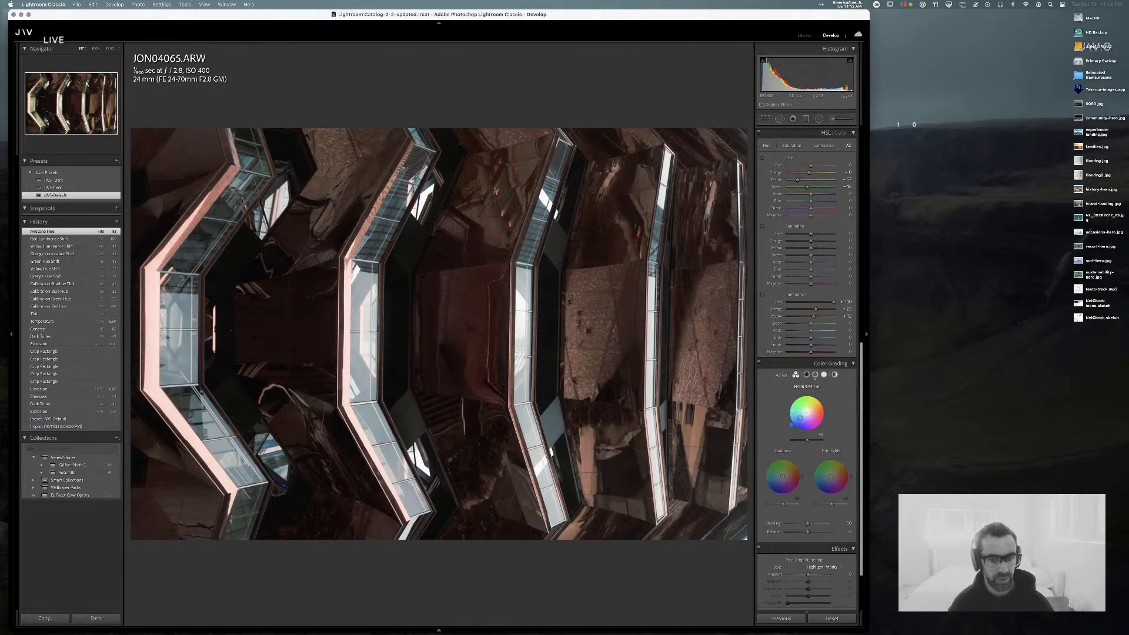
{"action": "left_click_drag", "start_coordinate": [783, 477], "coordinate": [822, 470]}
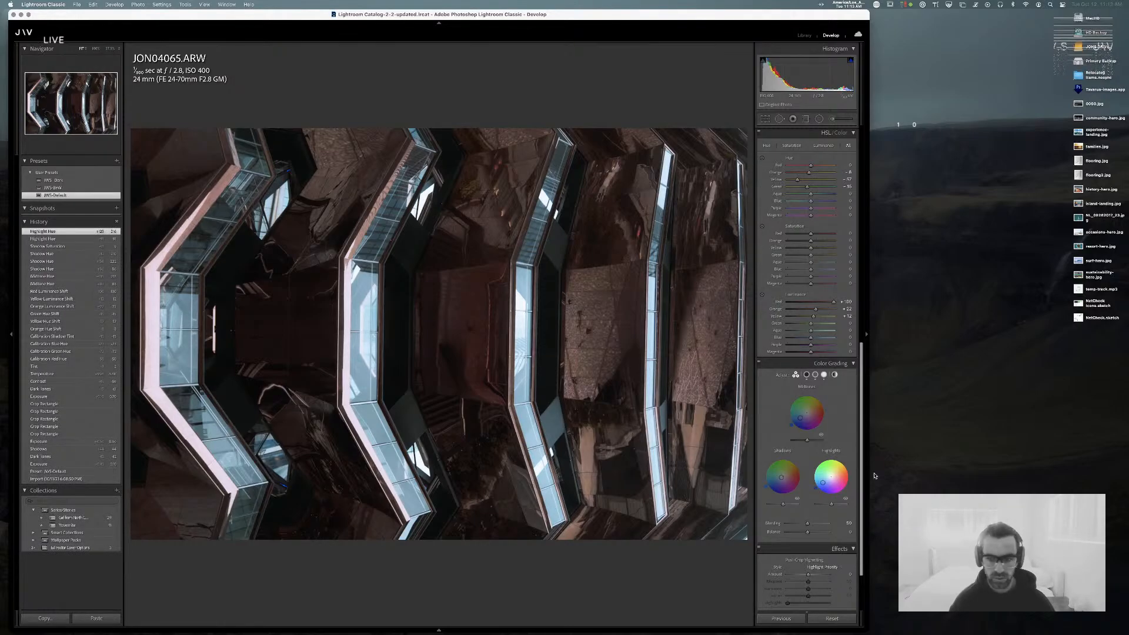
{"action": "left_click_drag", "start_coordinate": [822, 482], "coordinate": [828, 478]}
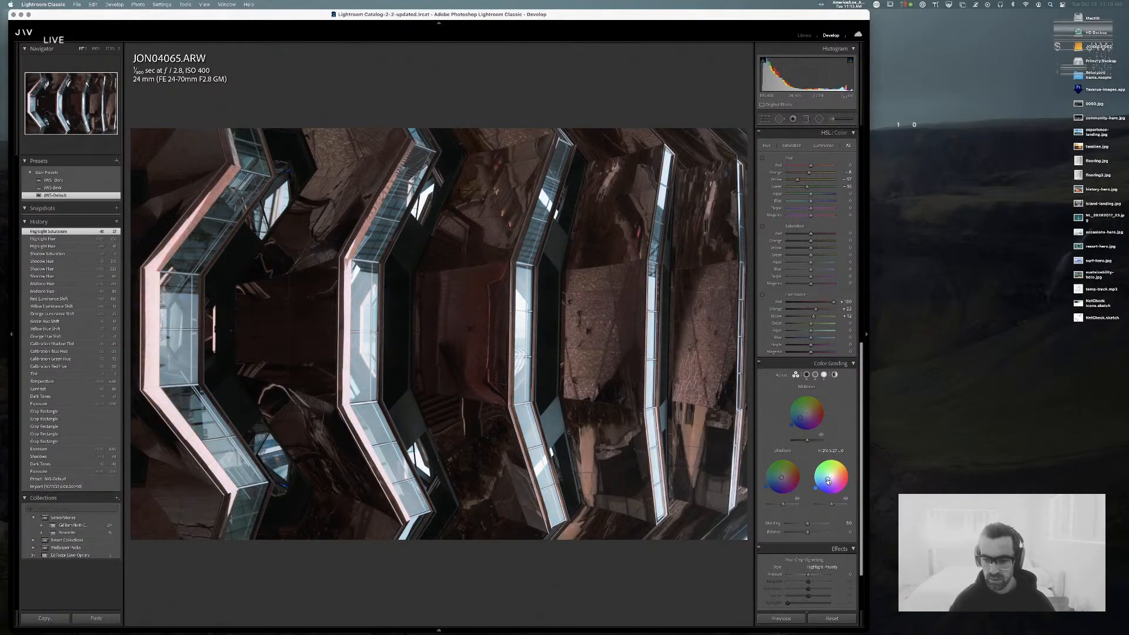
- Add a subtle blue global tint in the color grading and lower the global luminance slightly
{"action": "left_click", "coordinate": [834, 375]}
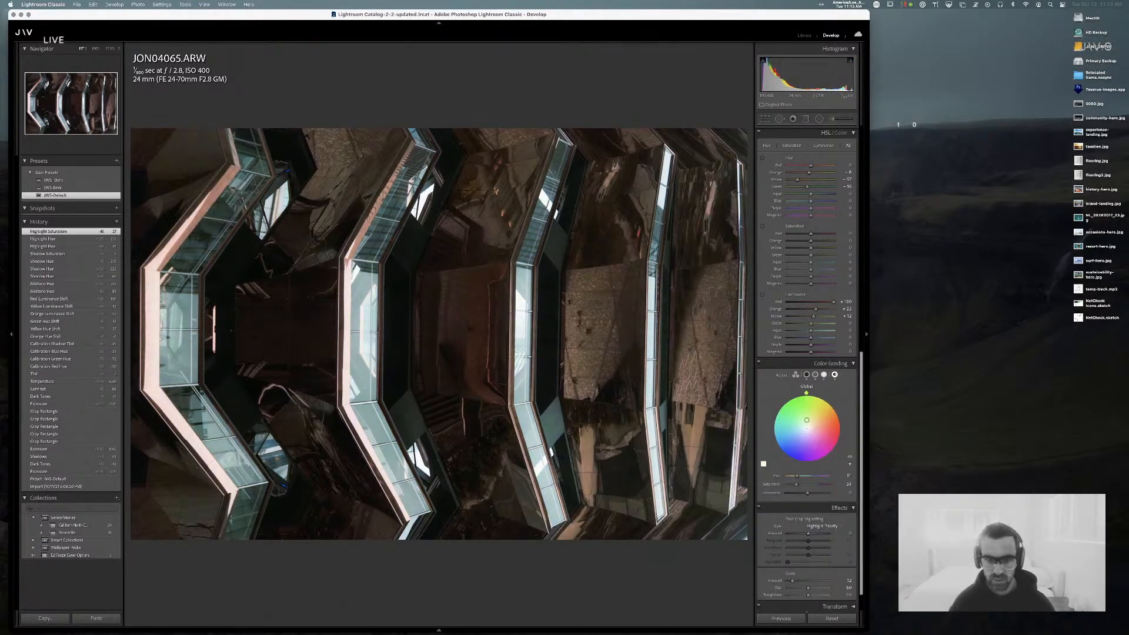
{"action": "left_click_drag", "start_coordinate": [806, 419], "coordinate": [806, 437]}
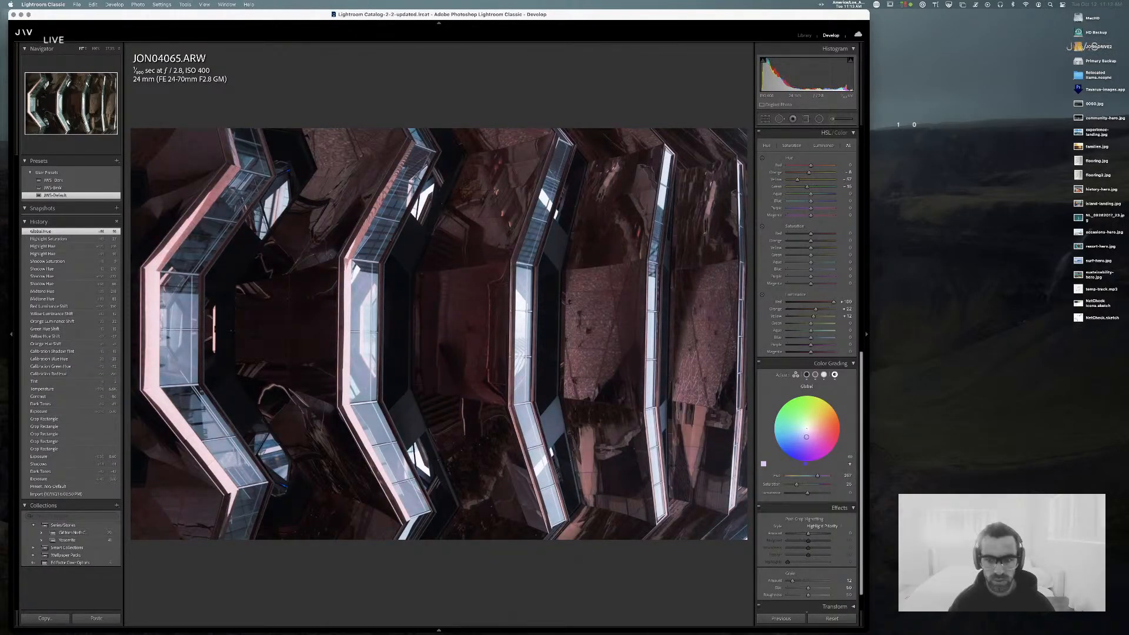
{"action": "left_click_drag", "start_coordinate": [815, 430], "coordinate": [802, 421]}
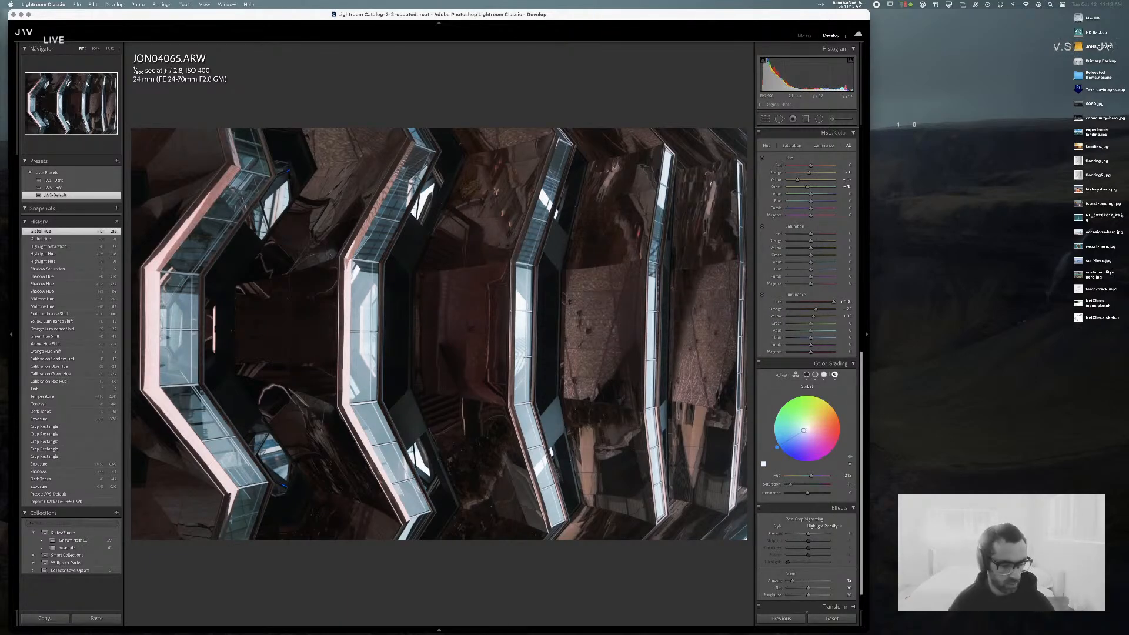
{"action": "mouse_move", "coordinate": [807, 492]}
{"action": "left_mouse_down"}
{"action": "mouse_move", "coordinate": [763, 496]}
{"action": "mouse_move", "coordinate": [855, 496]}
{"action": "mouse_move", "coordinate": [800, 501]}
{"action": "left_mouse_up"}
- Raise the midtones' luminance slightly and lower the shadows' luminance in the three-way color grading
{"action": "left_click", "coordinate": [794, 375]}
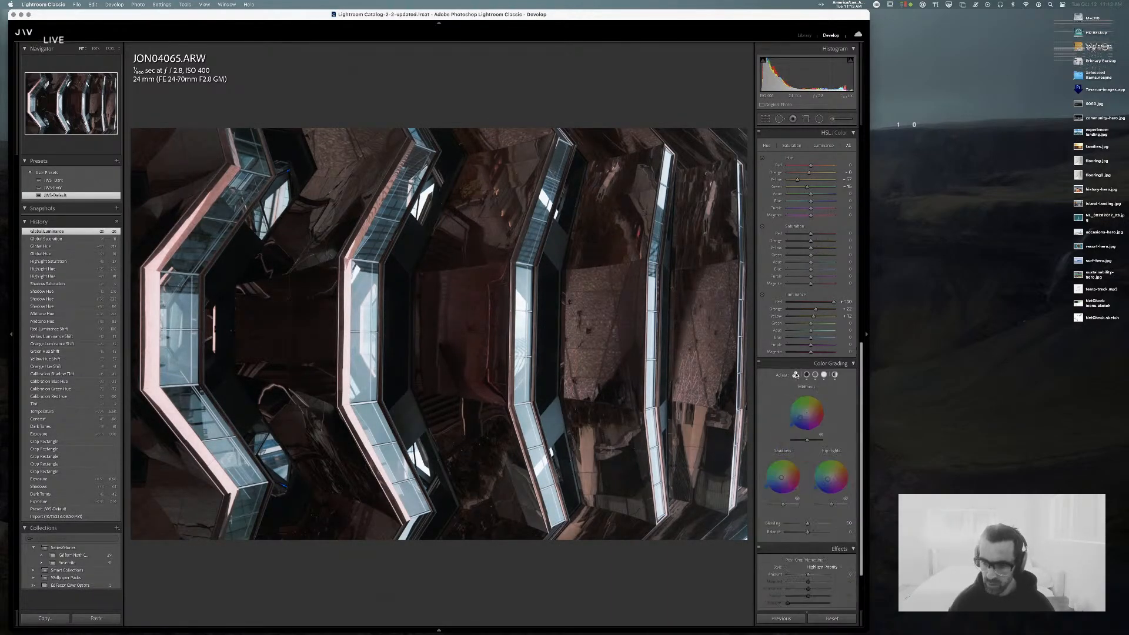
{"action": "left_click_drag", "start_coordinate": [803, 445], "coordinate": [812, 445]}
{"action": "left_click_drag", "start_coordinate": [782, 503], "coordinate": [831, 508]}
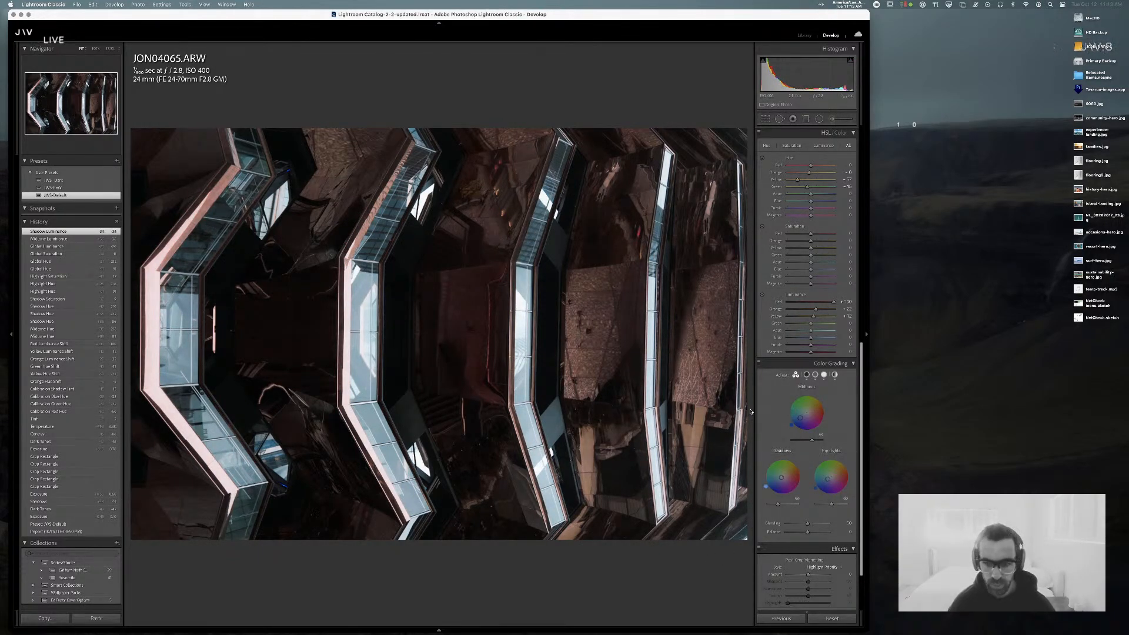
- Add anchor points to the red channel's tone curve and set its black point back to the corner
{"action": "scroll", "coordinate": [785, 385], "scroll_direction": "down", "scroll_amount": 3}
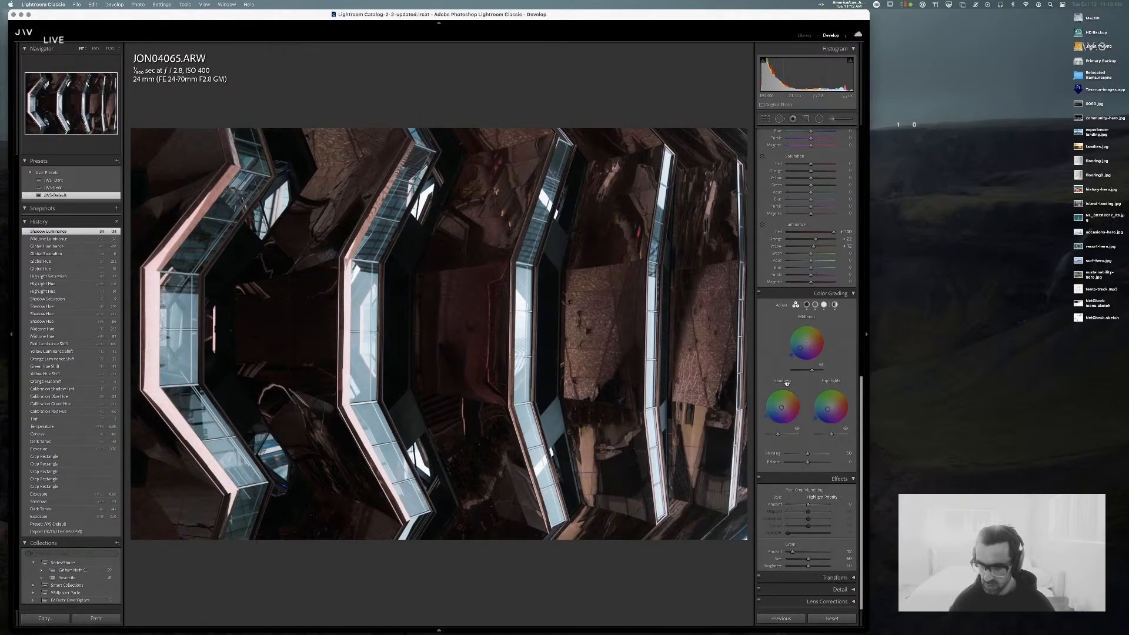
{"action": "scroll", "coordinate": [785, 382], "scroll_direction": "up", "scroll_amount": 10}
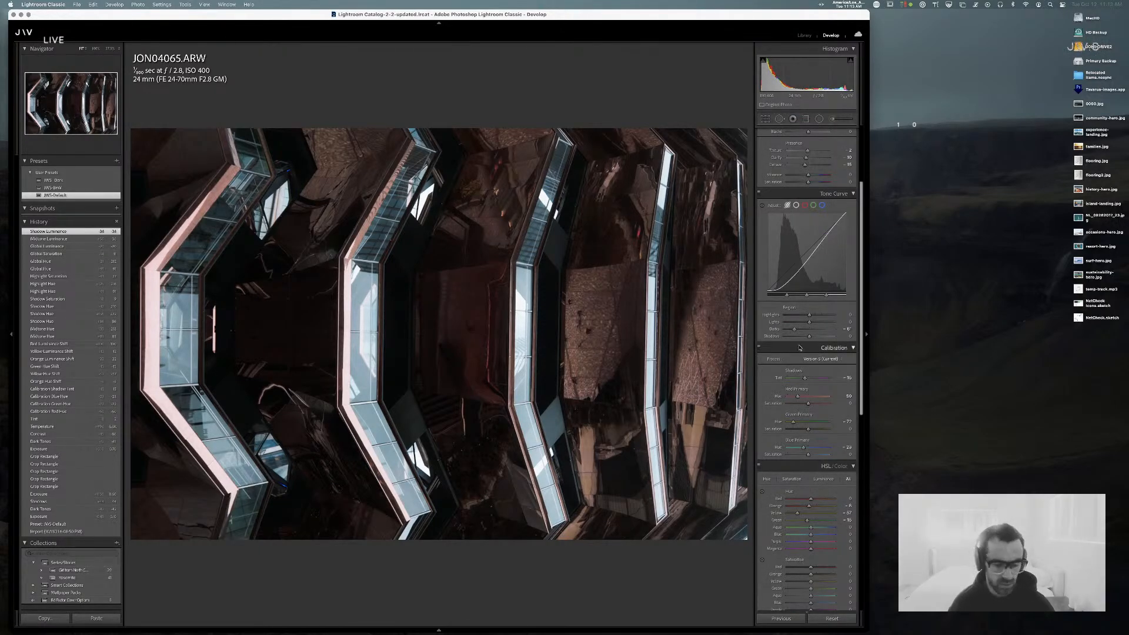
{"action": "left_click", "coordinate": [804, 204]}
{"action": "left_click", "coordinate": [776, 281]}
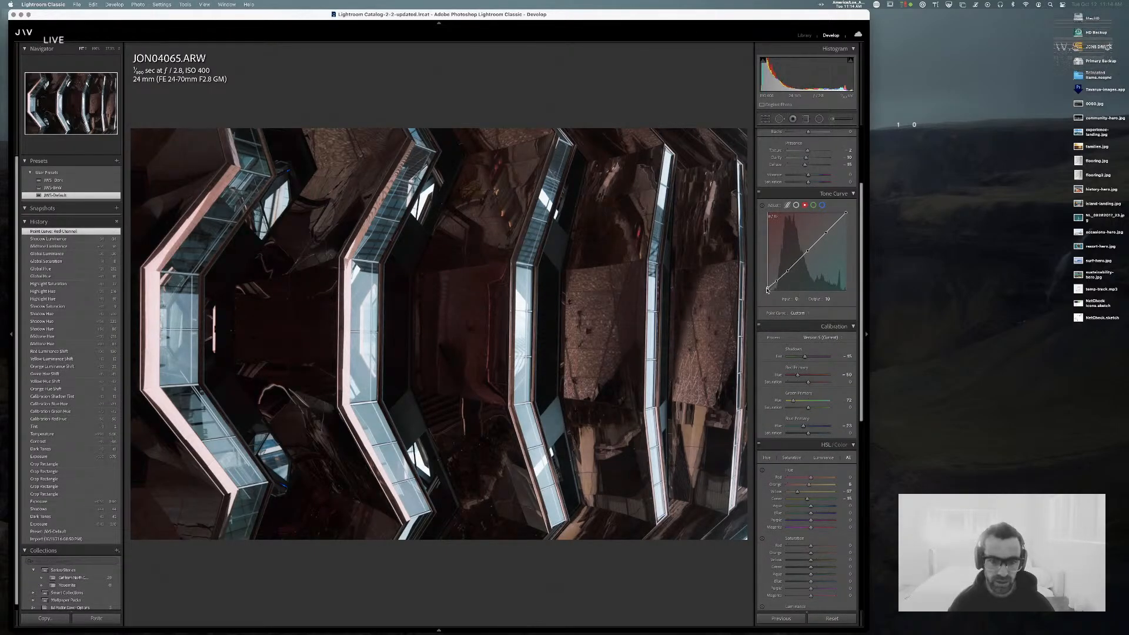
{"action": "left_click_drag", "start_coordinate": [766, 287], "coordinate": [767, 291]}
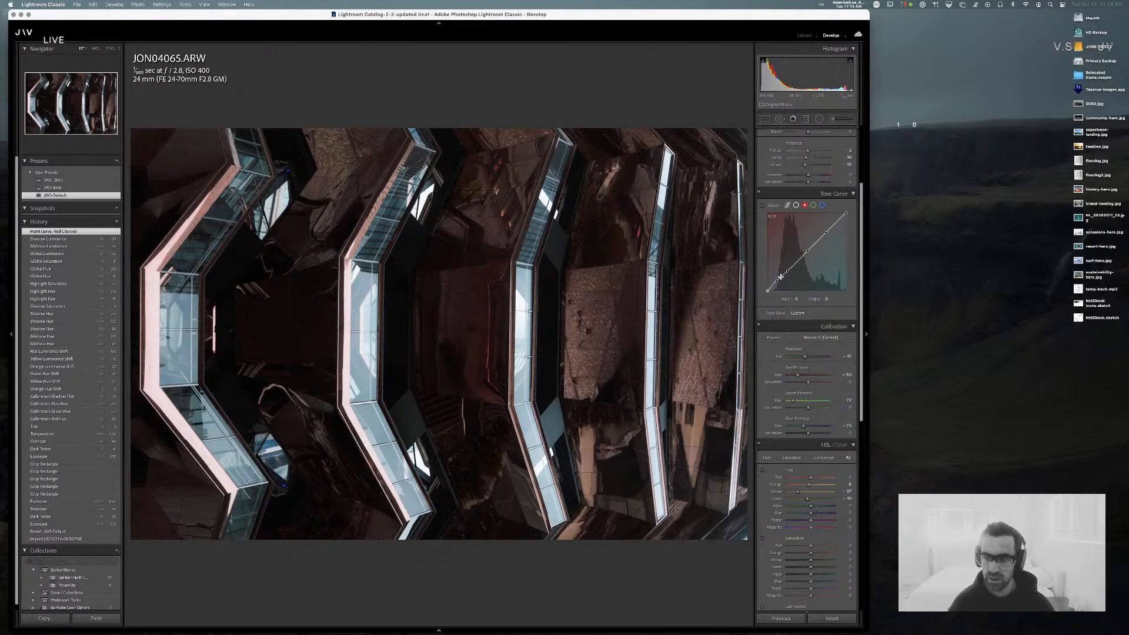
- Fine-tune the green channel's tone curve with slight changes to its midtone, shadow and highlight points
{"action": "left_click", "coordinate": [813, 205]}
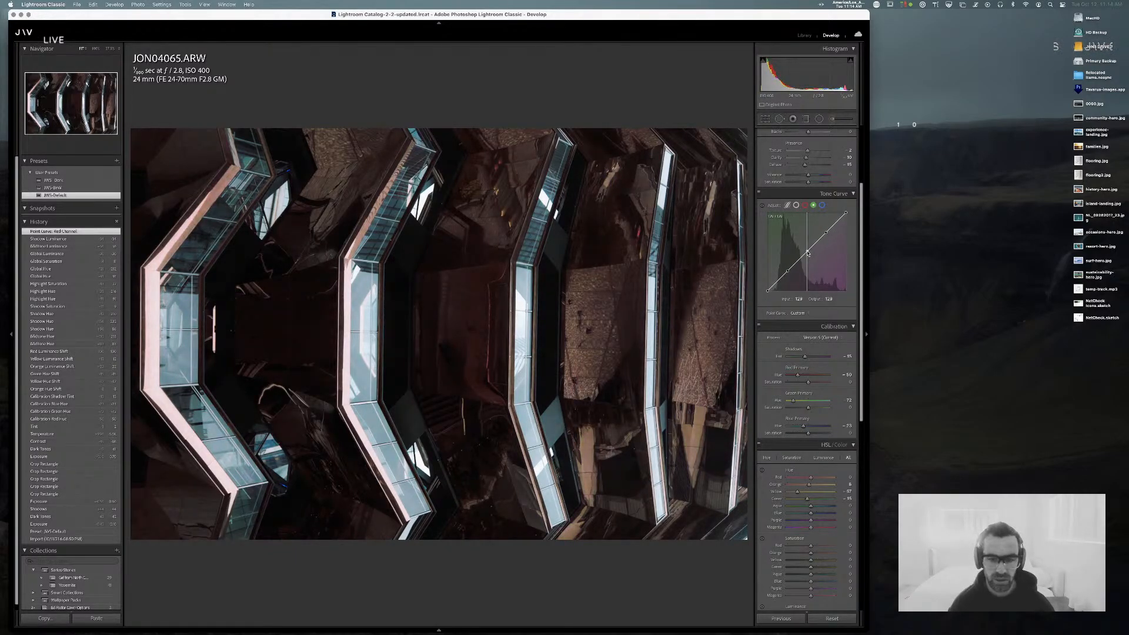
{"action": "left_click", "coordinate": [808, 253]}
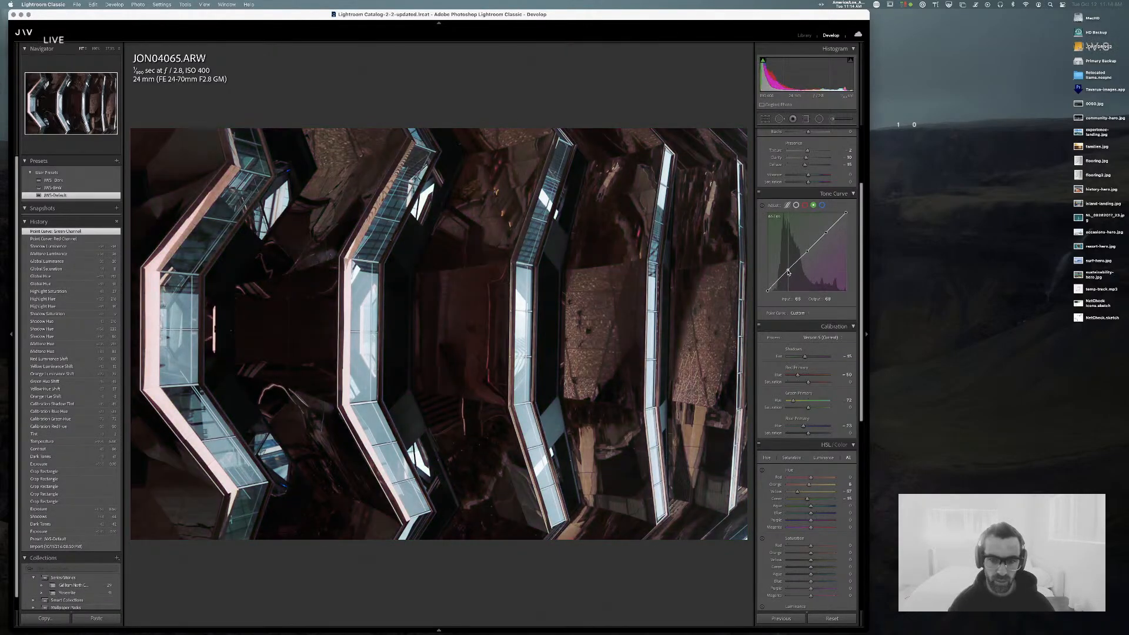
{"action": "left_click_drag", "start_coordinate": [789, 271], "coordinate": [786, 274]}
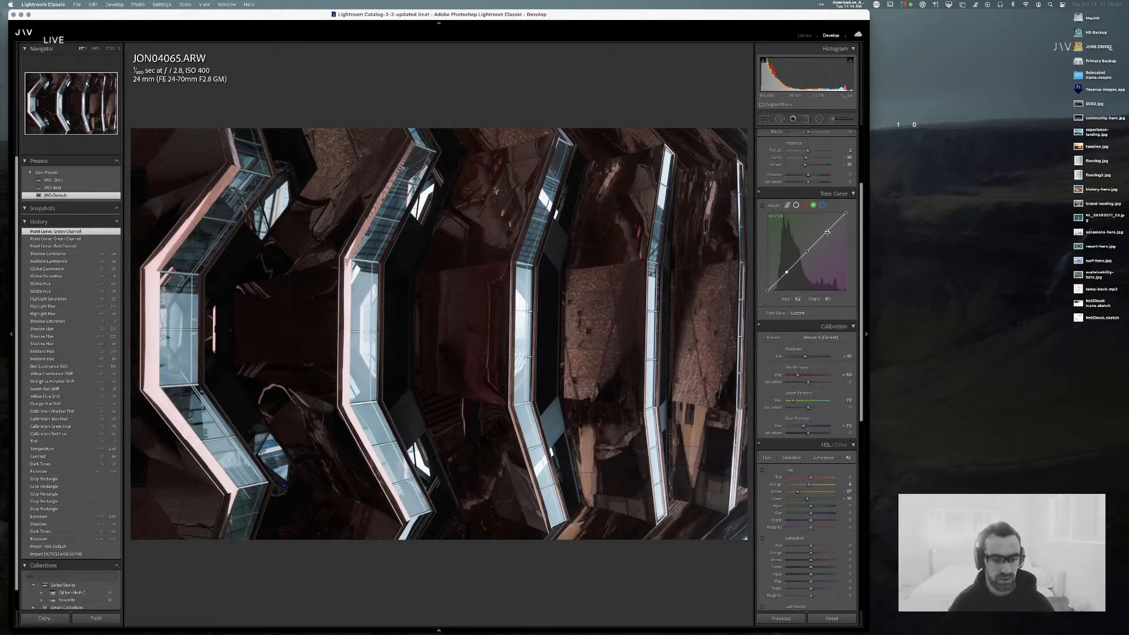
{"action": "left_click_drag", "start_coordinate": [827, 232], "coordinate": [827, 231]}
- Fine-tune the blue channel's tone curve at its midtone and shadow points, and undo the last midtone change
{"action": "left_click", "coordinate": [822, 205]}
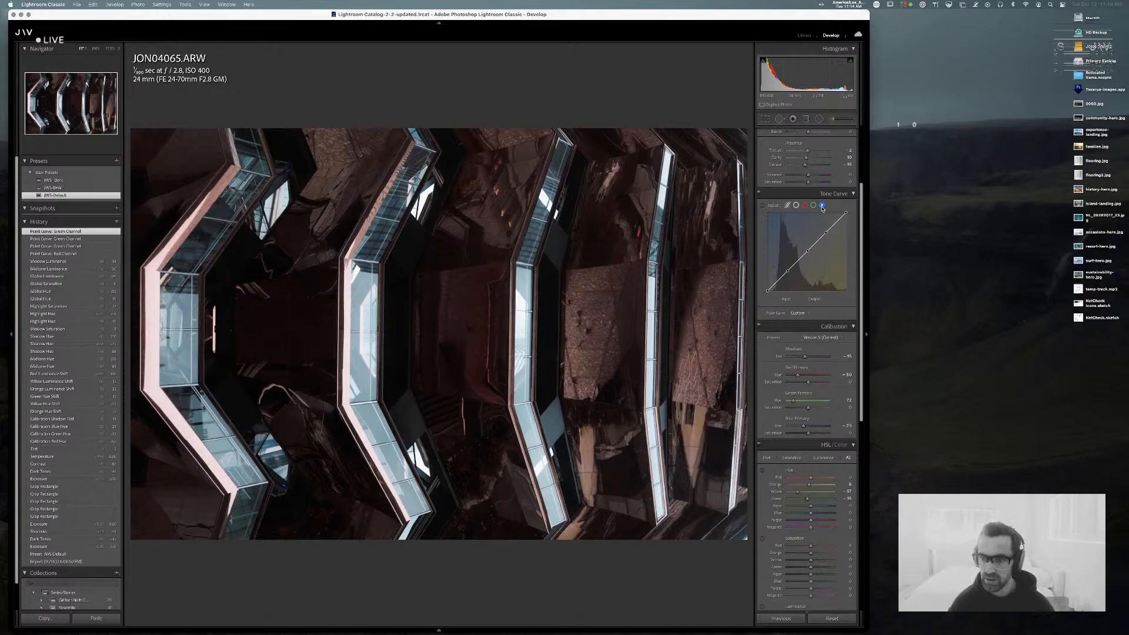
{"action": "left_click", "coordinate": [807, 251]}
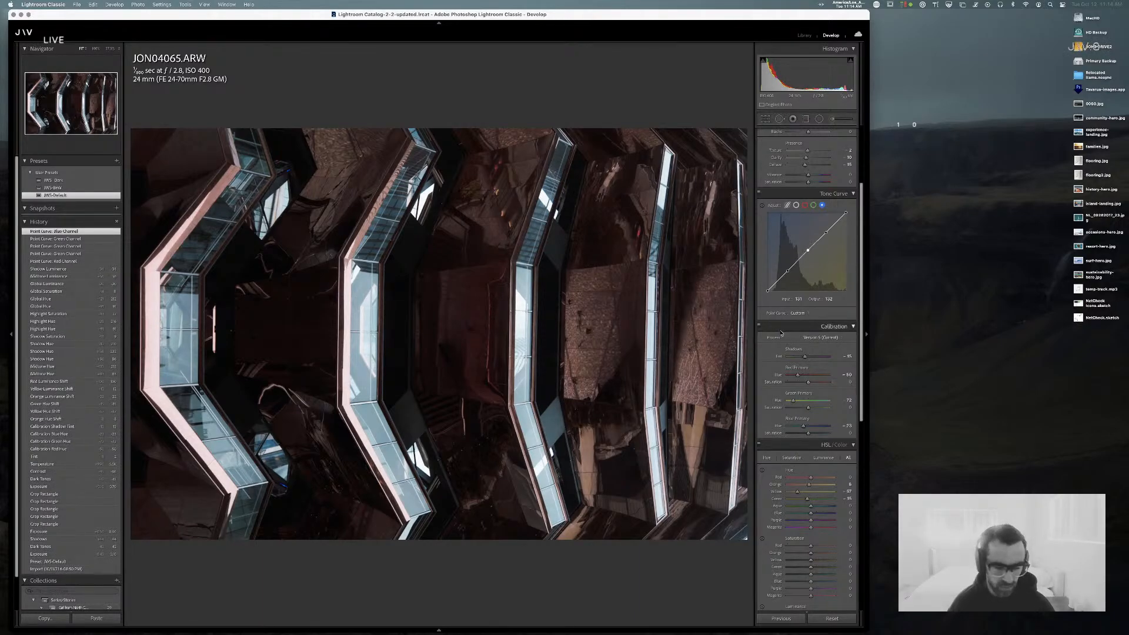
{"action": "left_click_drag", "start_coordinate": [787, 271], "coordinate": [787, 274]}
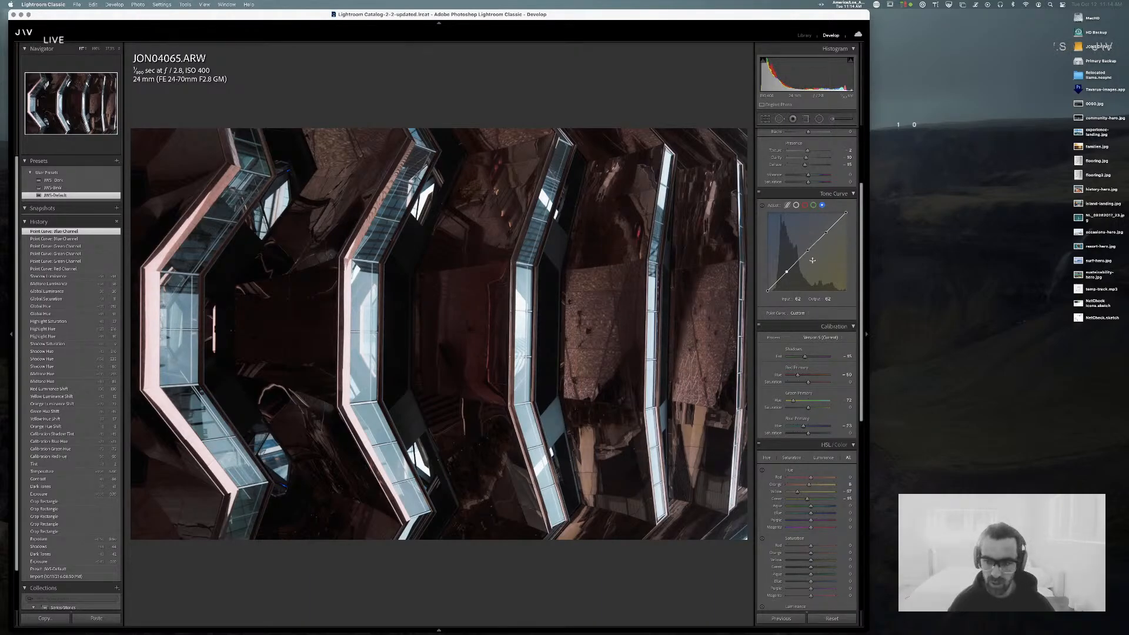
{"action": "left_click_drag", "start_coordinate": [808, 251], "coordinate": [810, 255]}
{"action": "key", "text": "super+z"}
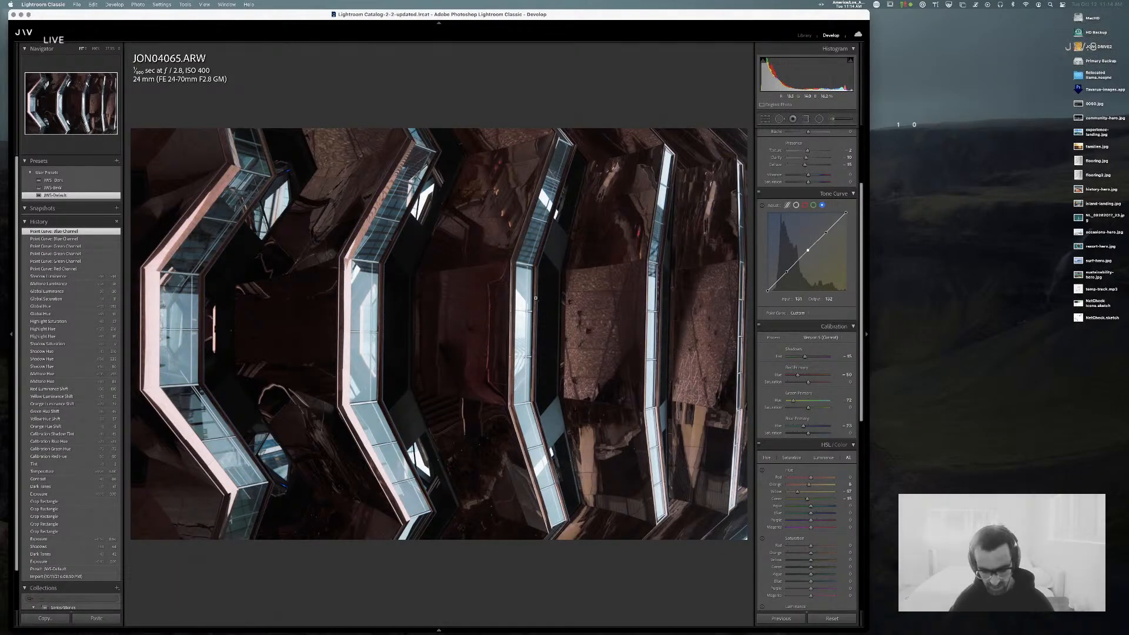
- Review the graded architectural photo enlarged in the library, and return to the thumbnail grid
{"action": "key", "text": "g"}
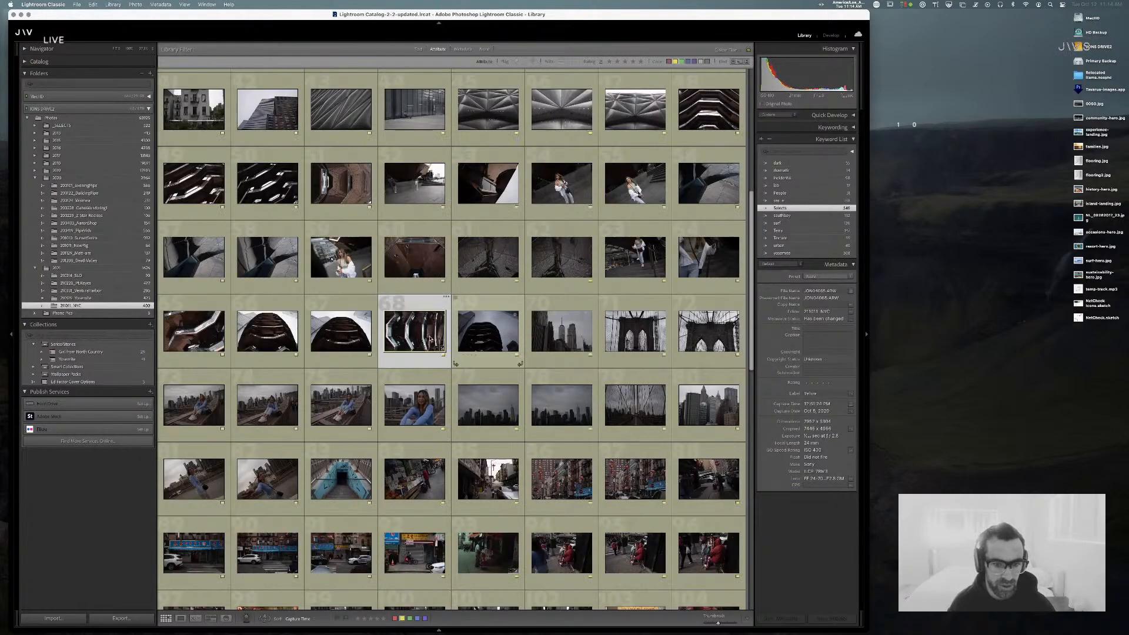
{"action": "double_click", "coordinate": [421, 333]}
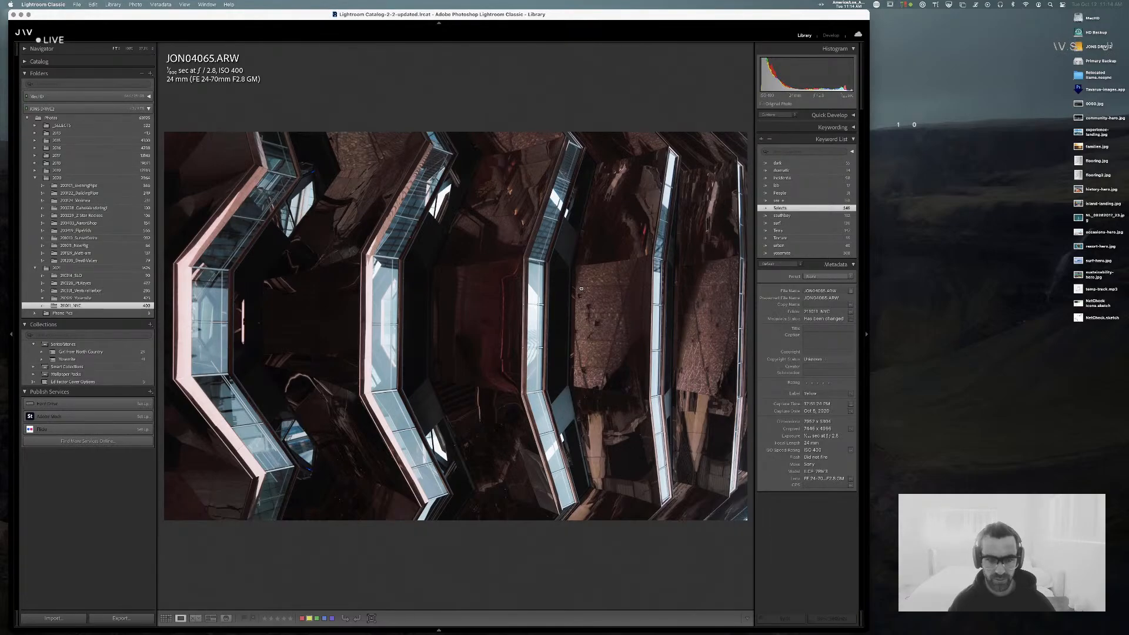
{"action": "key", "text": "g"}
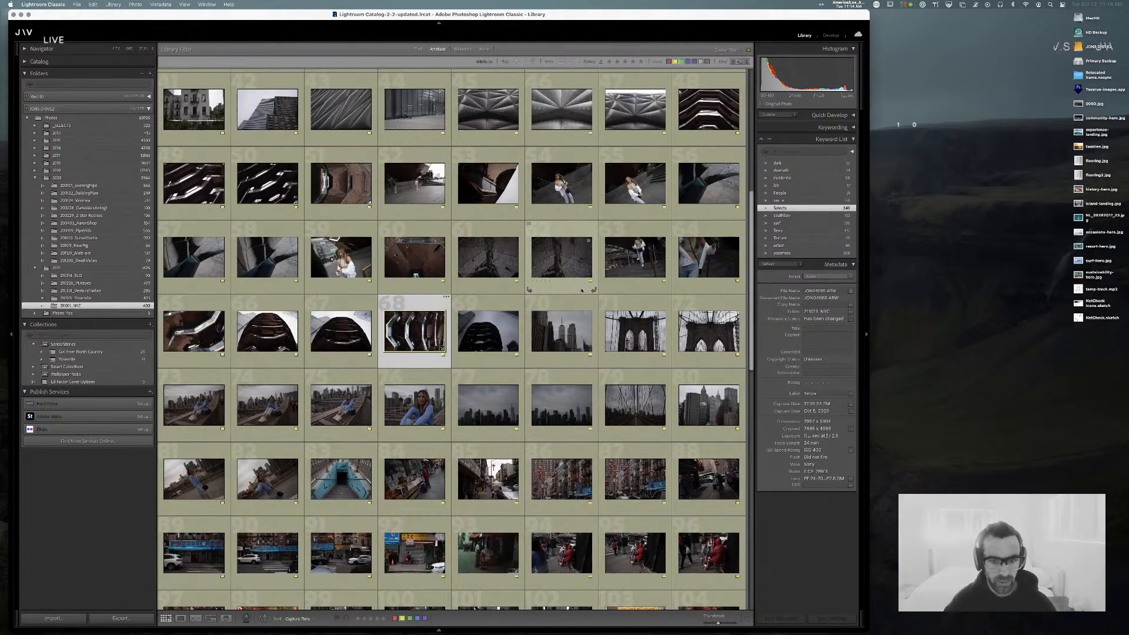
- Reopen the graded architectural photo for developing and compare it repeatedly with its unedited version
{"action": "key", "text": "d"}
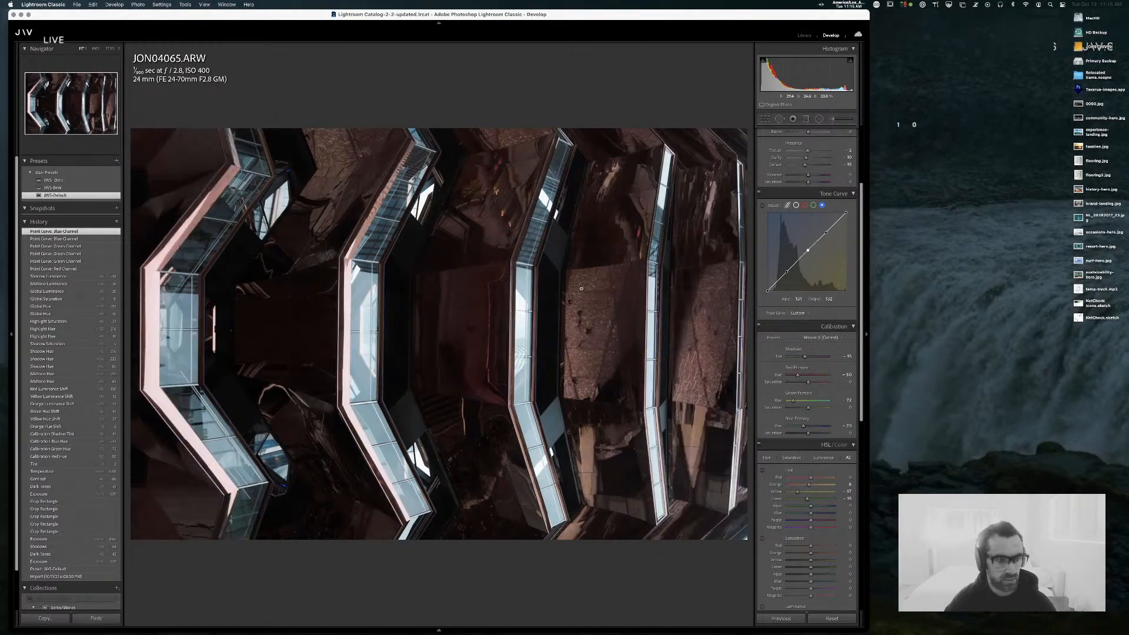
{"action": "key", "text": "backslash"}
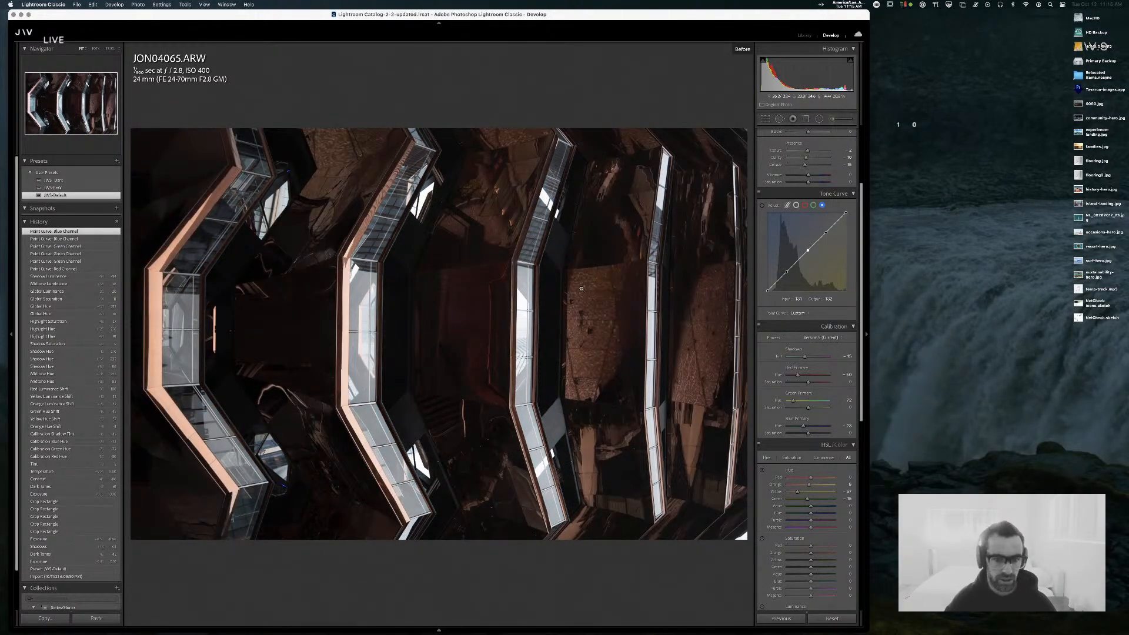
{"action": "key", "text": "backslash"}
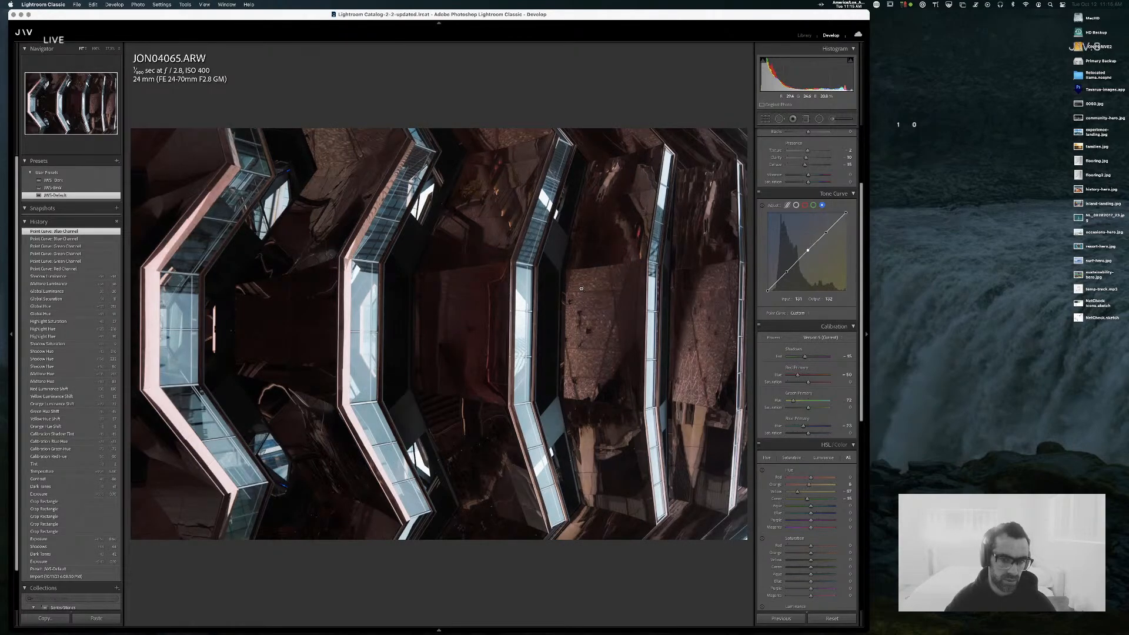
{"action": "key", "text": "backslash"}
{"action": "key", "text": "backslash"}
{"action": "key", "text": "backslash"}
{"action": "key", "text": "backslash"}
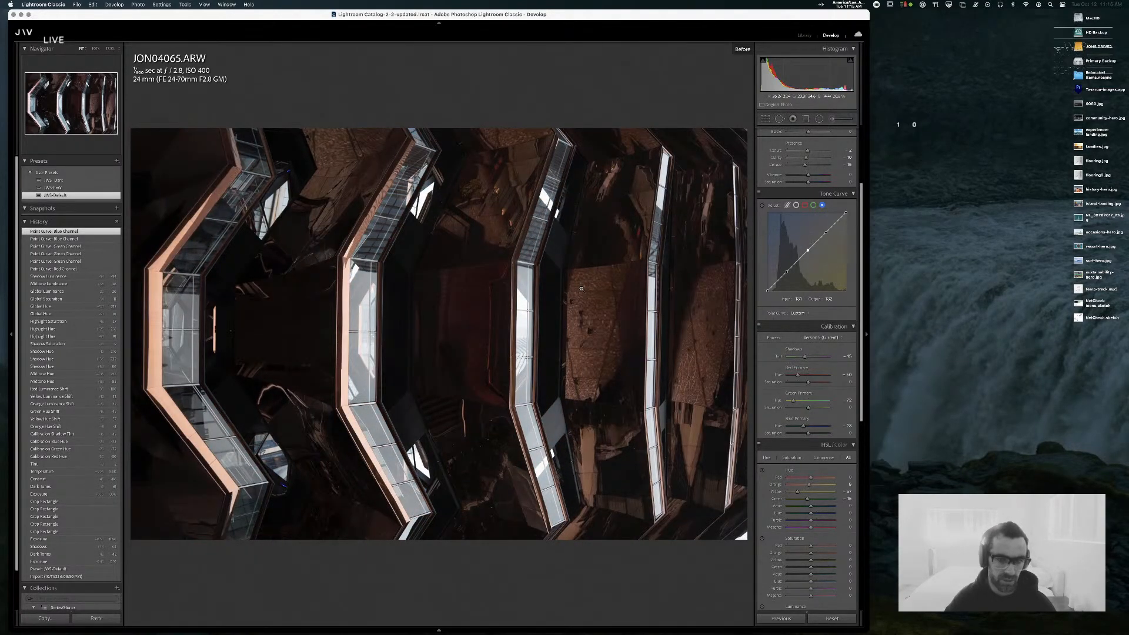
{"action": "key", "text": "backslash"}
{"action": "key", "text": "backslash"}
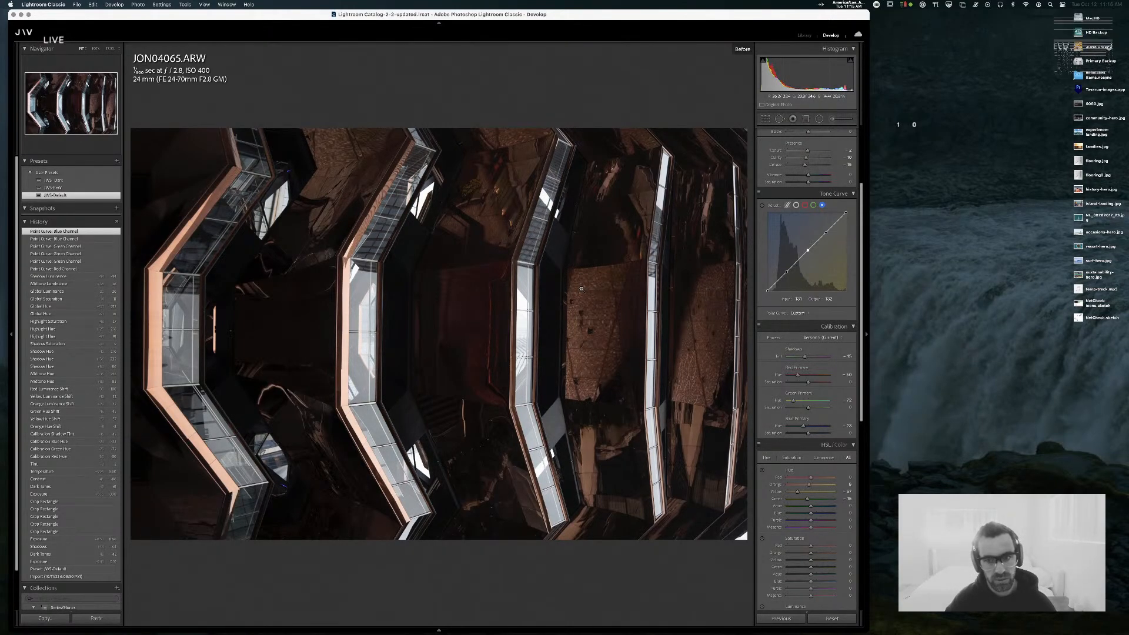
{"action": "key", "text": "backslash"}
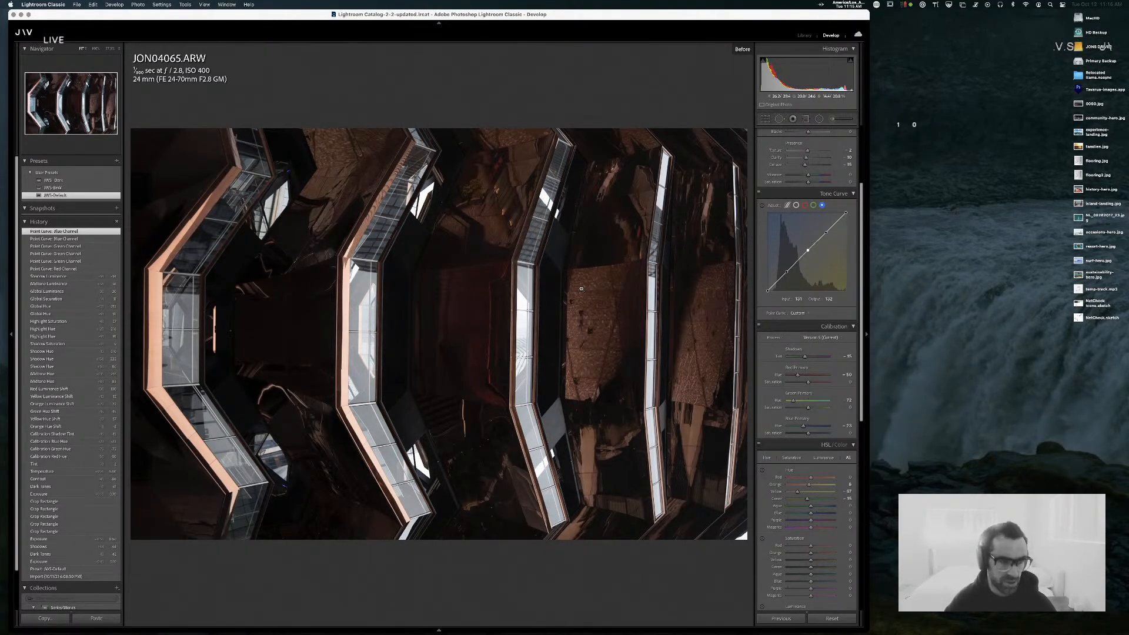
{"action": "key", "text": "backslash"}
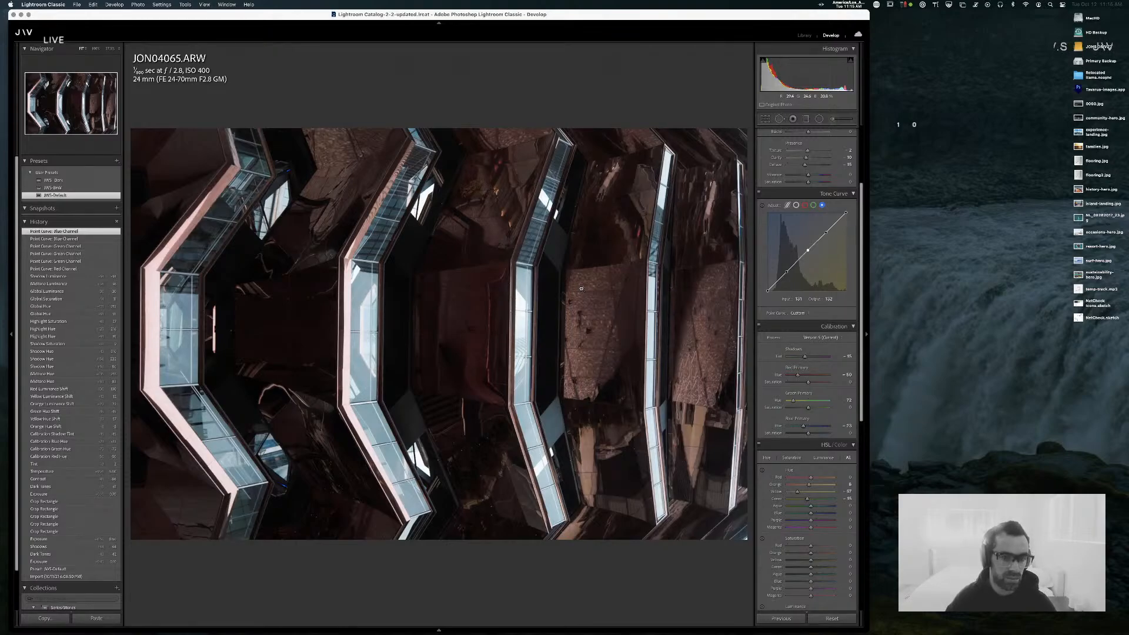
{"action": "key", "text": "backslash"}
{"action": "key", "text": "backslash"}
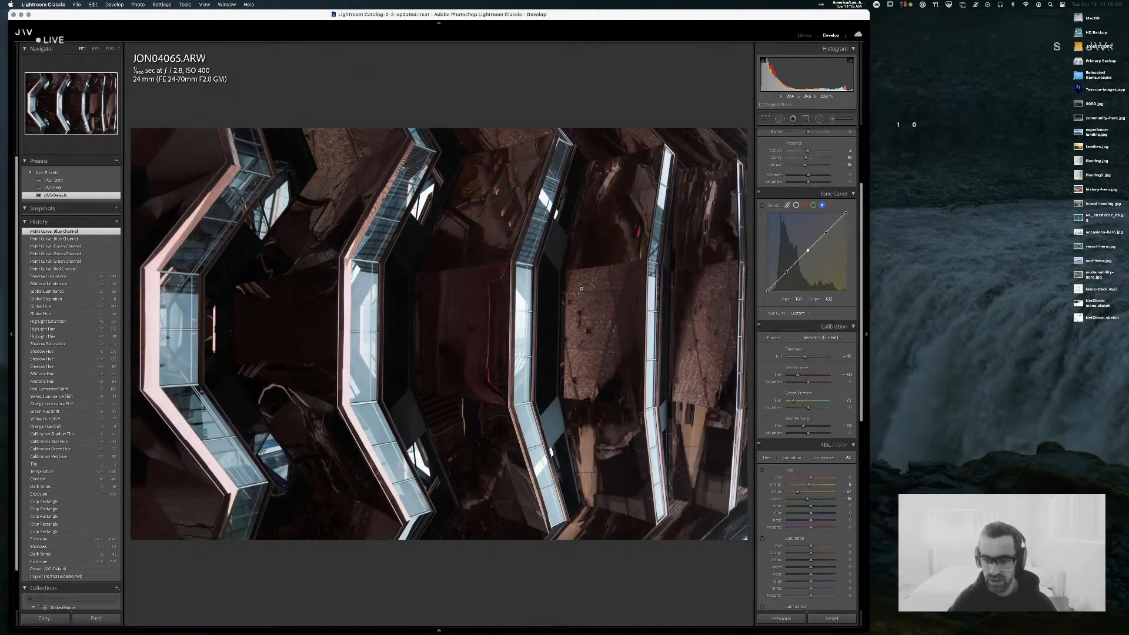
- Raise the calibration hue of the red primary to -29 and fine-tune the orange hue, comparing with the original
{"action": "mouse_move", "coordinate": [798, 374]}
{"action": "left_mouse_down"}
{"action": "mouse_move", "coordinate": [844, 382]}
{"action": "mouse_move", "coordinate": [806, 382]}
{"action": "left_mouse_up"}
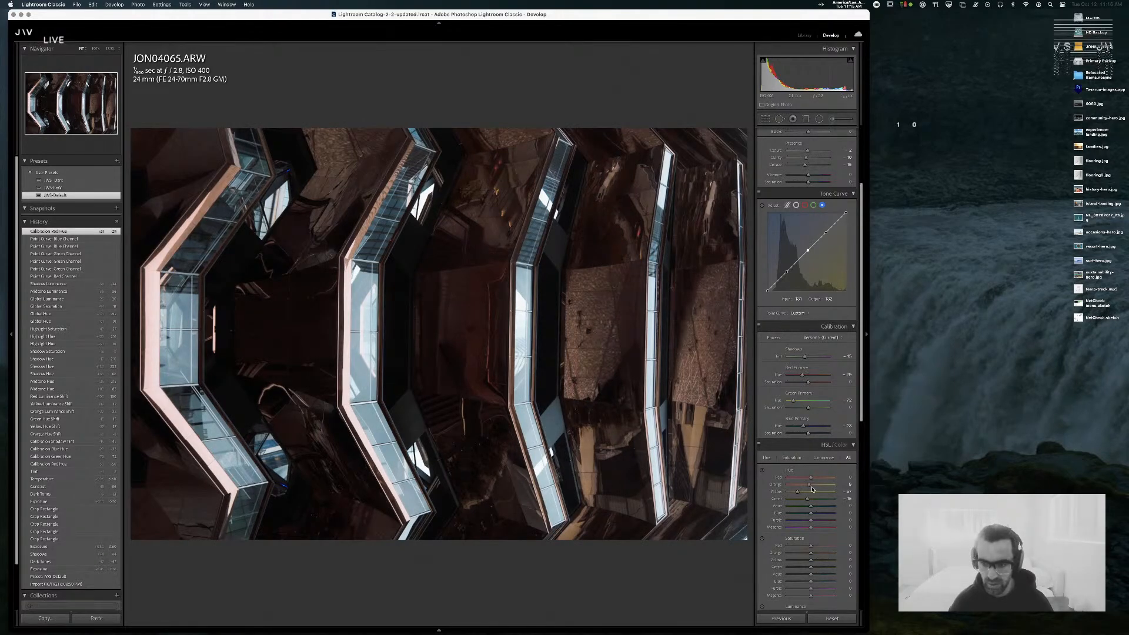
{"action": "mouse_move", "coordinate": [809, 484]}
{"action": "left_mouse_down"}
{"action": "mouse_move", "coordinate": [829, 486]}
{"action": "mouse_move", "coordinate": [805, 486]}
{"action": "left_mouse_up"}
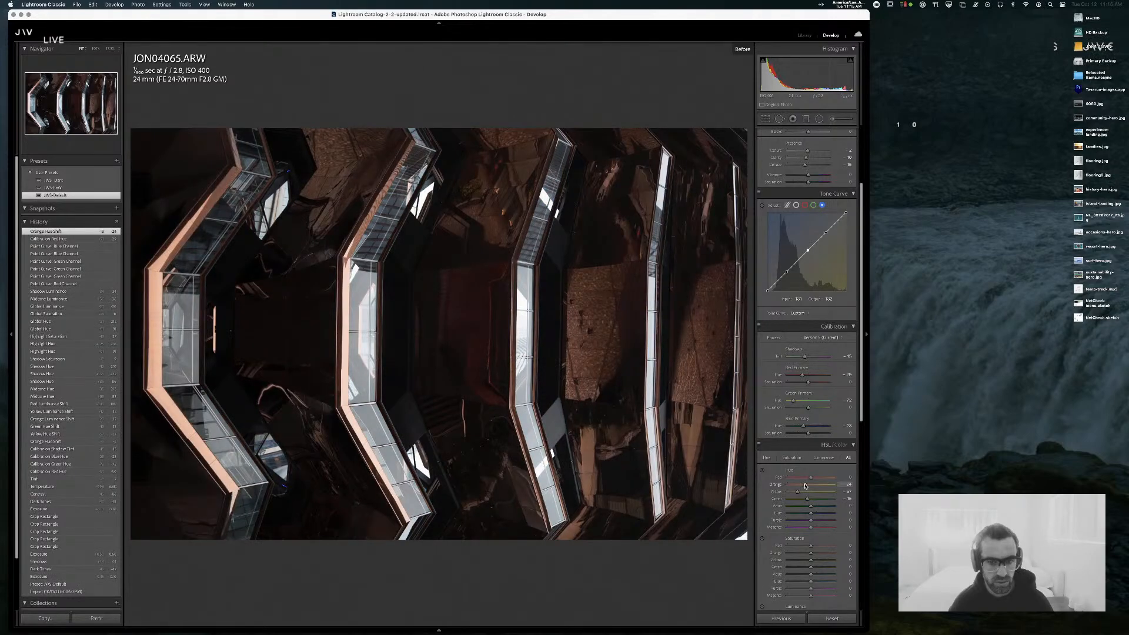
{"action": "key", "text": "backslash"}
{"action": "left_click_drag", "start_coordinate": [805, 486], "coordinate": [809, 487]}
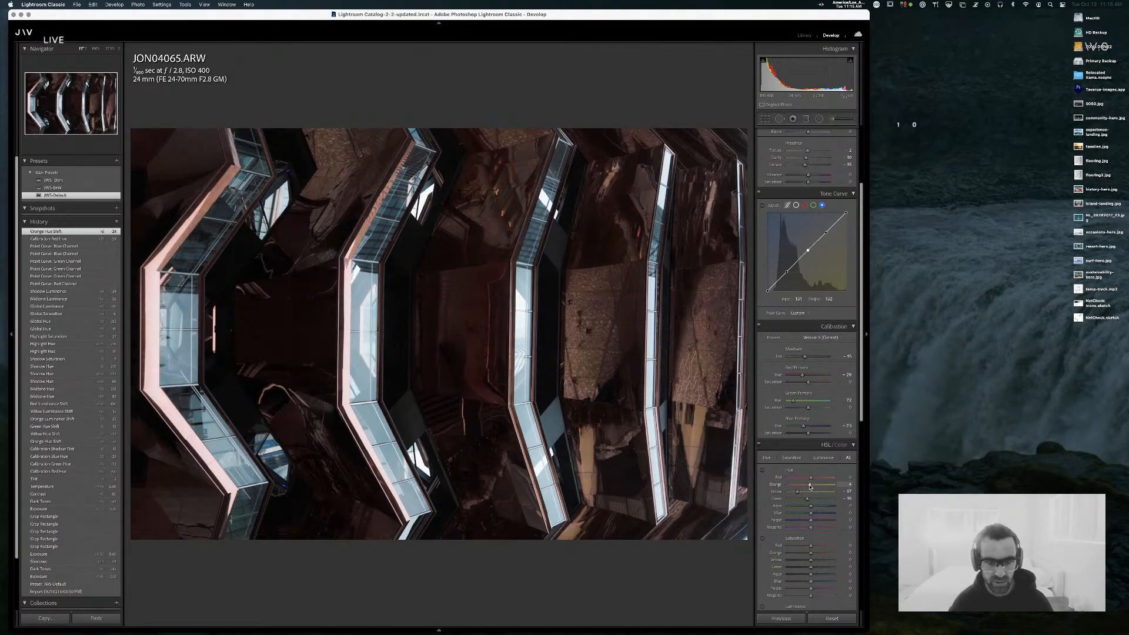
{"action": "key", "text": "backslash"}
{"action": "key", "text": "backslash"}
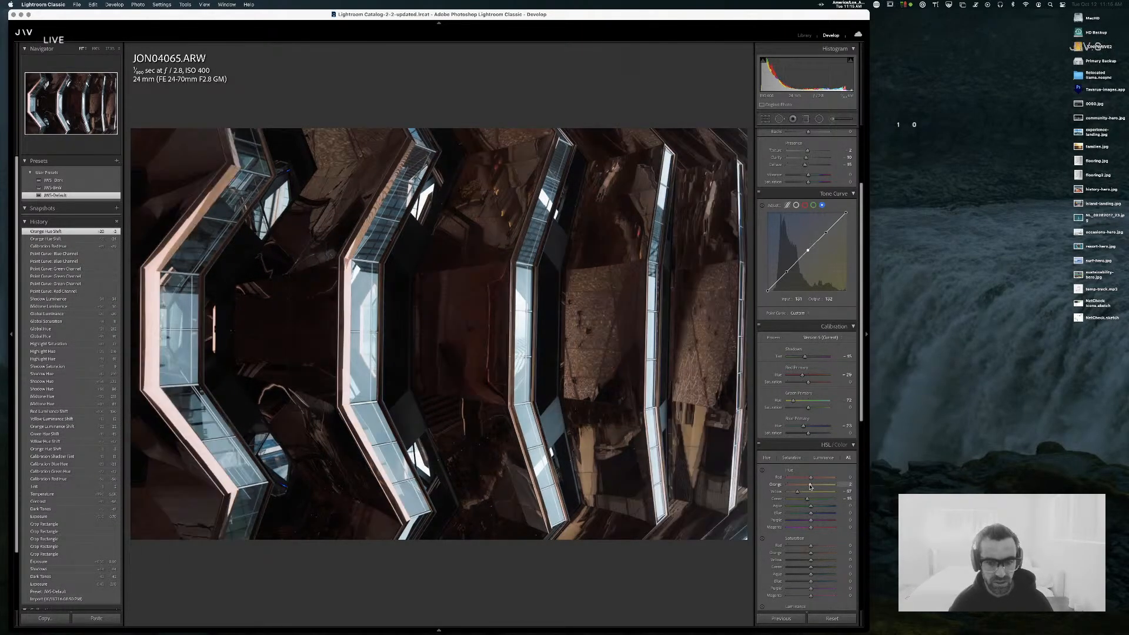
- Lower the luminance of the orange tones and raise their saturation in the HSL adjustments
{"action": "scroll", "coordinate": [816, 483], "scroll_direction": "down", "scroll_amount": 3}
{"action": "scroll", "coordinate": [816, 483], "scroll_direction": "down", "scroll_amount": 3}
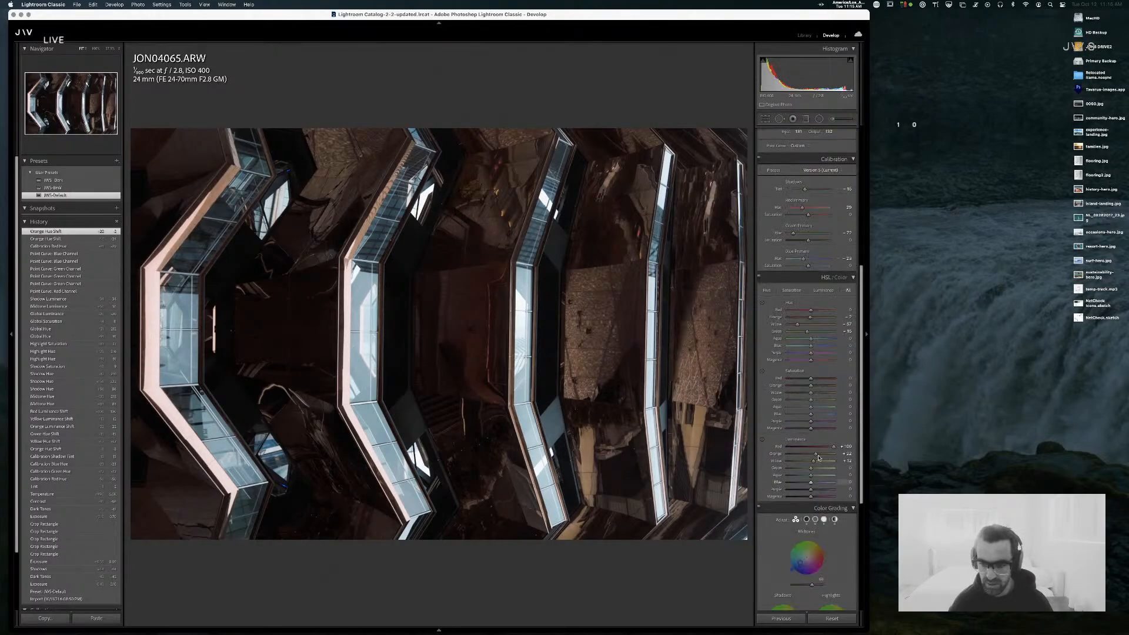
{"action": "left_click_drag", "start_coordinate": [815, 453], "coordinate": [808, 454]}
{"action": "left_click_drag", "start_coordinate": [810, 387], "coordinate": [817, 388]}
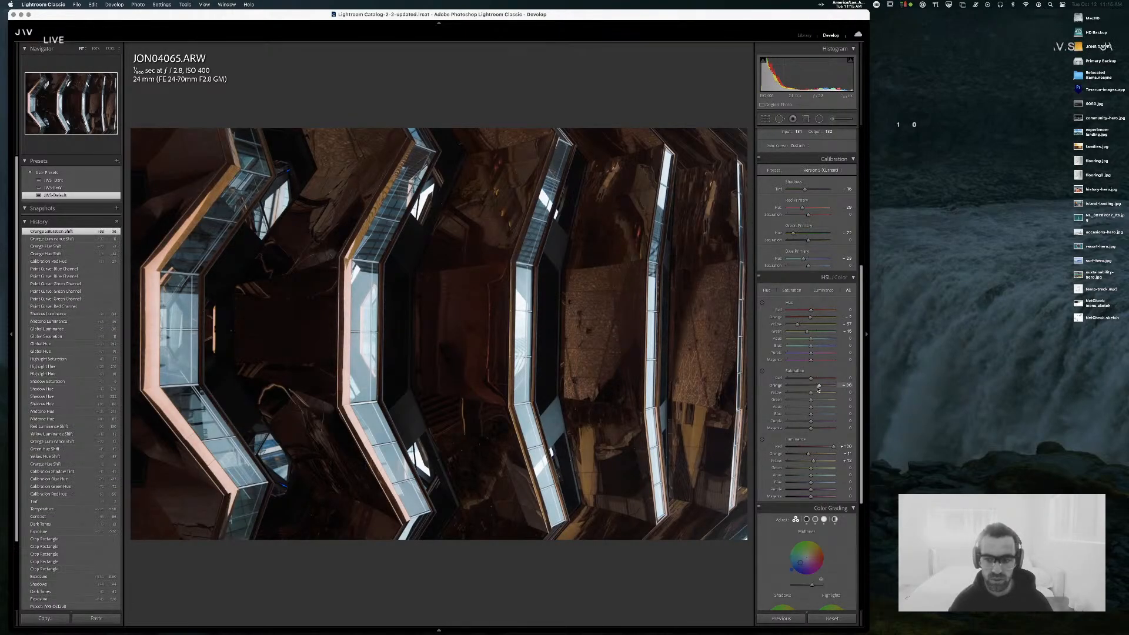
- Try different red hue shifts, return the red hue to about neutral, and raise the calibration saturation of the red primary slightly
{"action": "mouse_move", "coordinate": [811, 311]}
{"action": "left_mouse_down"}
{"action": "mouse_move", "coordinate": [833, 317]}
{"action": "mouse_move", "coordinate": [816, 311]}
{"action": "left_mouse_up"}
{"action": "key", "text": "backslash"}
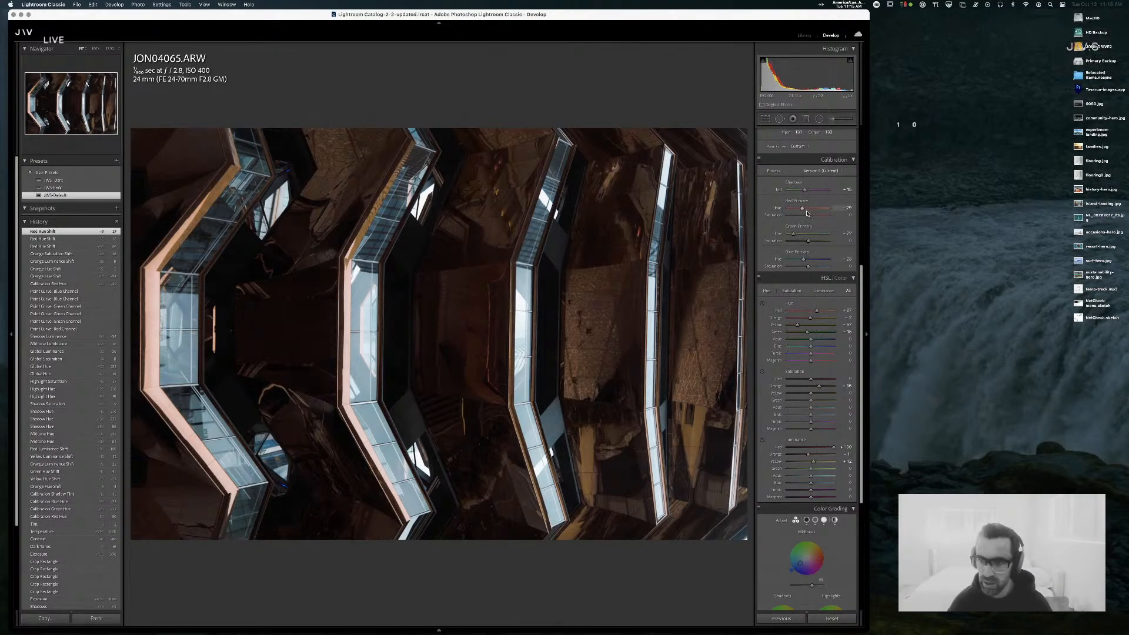
{"action": "mouse_move", "coordinate": [808, 215]}
{"action": "left_mouse_down"}
{"action": "mouse_move", "coordinate": [787, 216]}
{"action": "mouse_move", "coordinate": [827, 218]}
{"action": "mouse_move", "coordinate": [808, 218]}
{"action": "left_mouse_up"}
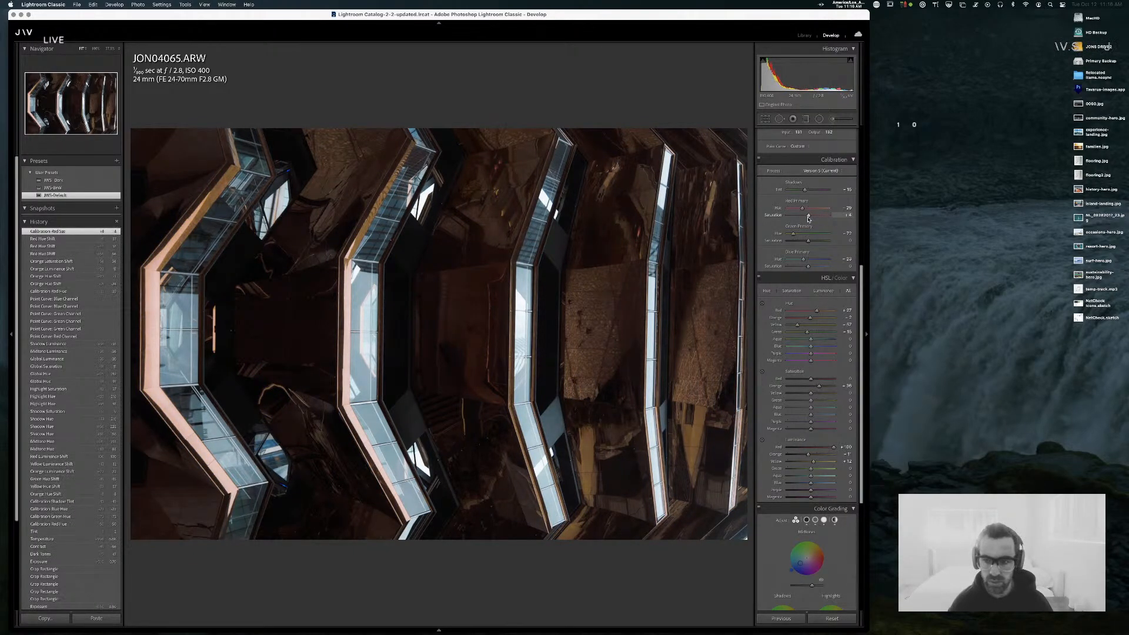
{"action": "left_click_drag", "start_coordinate": [801, 312], "coordinate": [775, 314]}
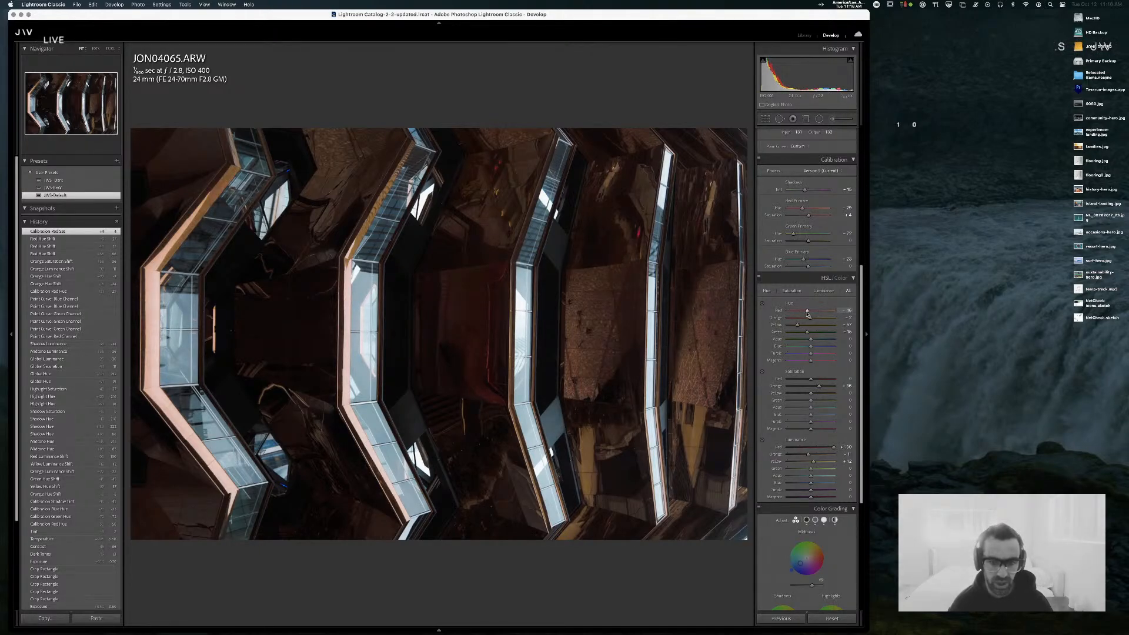
{"action": "left_click_drag", "start_coordinate": [810, 313], "coordinate": [811, 313]}
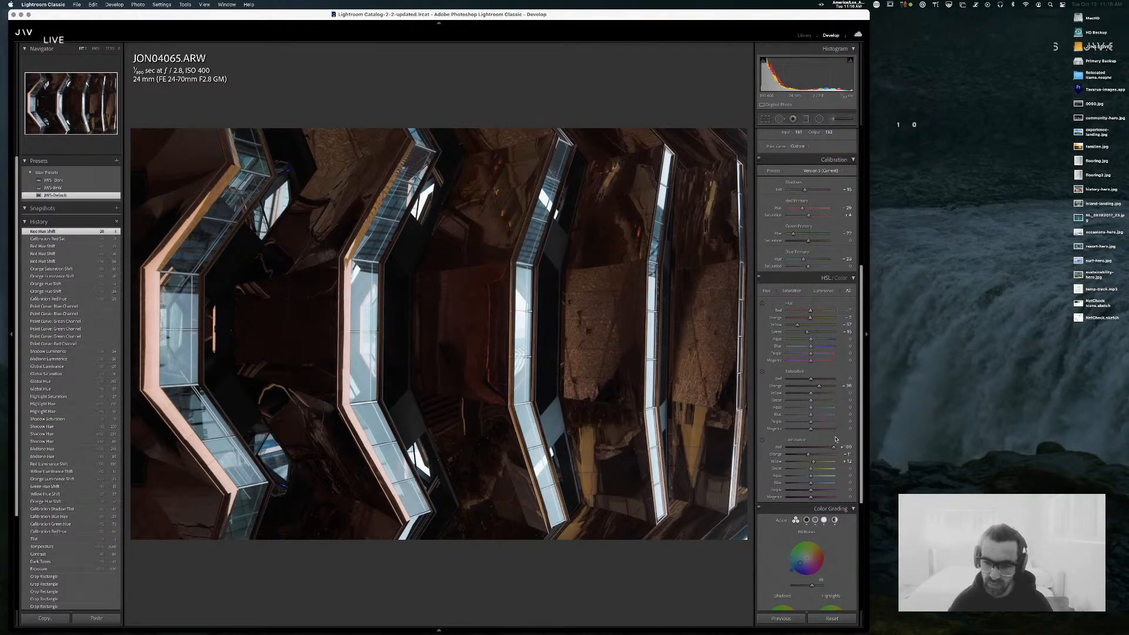
- Lower the red luminance and raise the orange luminance to +27, then check the photo with calibration and color grading switched off and on
{"action": "mouse_move", "coordinate": [834, 449]}
{"action": "left_mouse_down"}
{"action": "mouse_move", "coordinate": [809, 448]}
{"action": "mouse_move", "coordinate": [844, 458]}
{"action": "mouse_move", "coordinate": [816, 458]}
{"action": "left_mouse_up"}
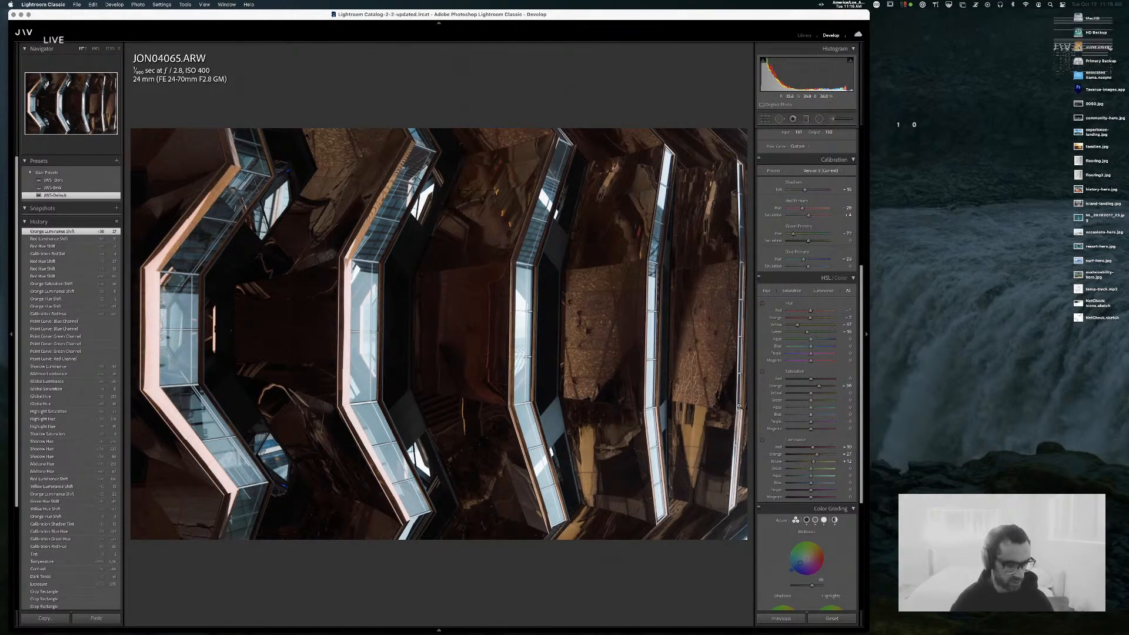
{"action": "left_click", "coordinate": [759, 161]}
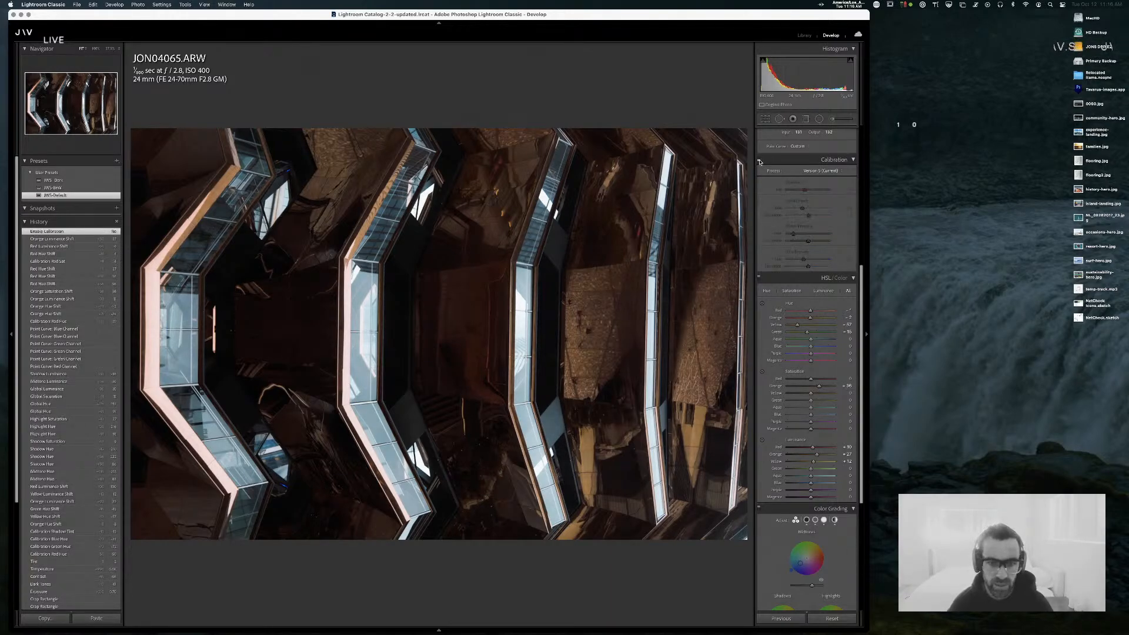
{"action": "left_click", "coordinate": [759, 160]}
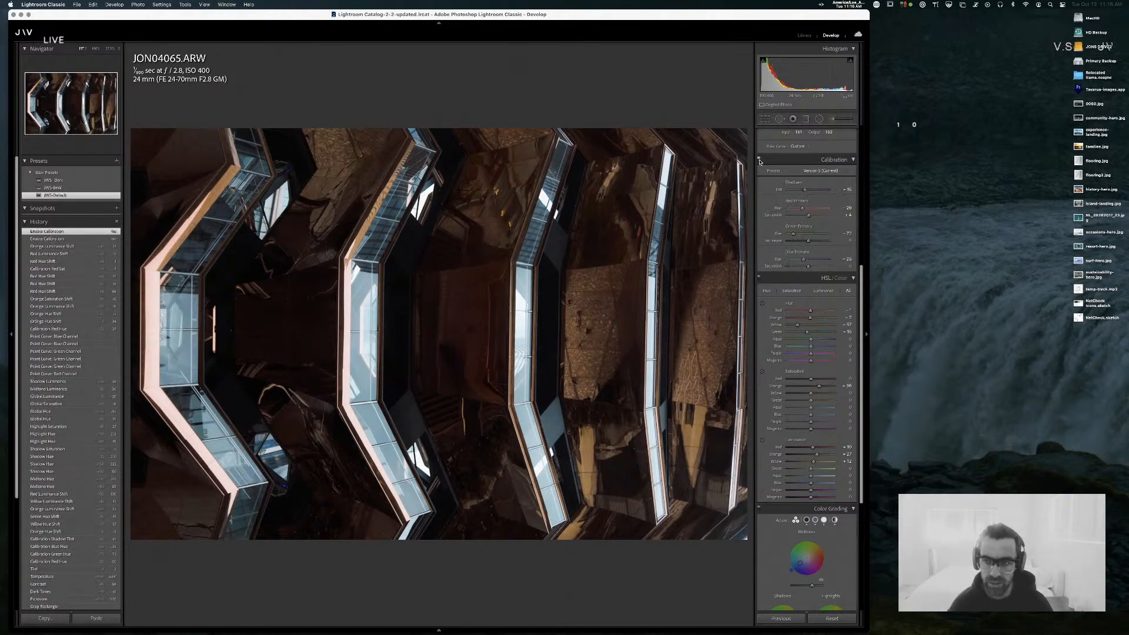
{"action": "left_click", "coordinate": [759, 510]}
{"action": "left_click", "coordinate": [759, 509]}
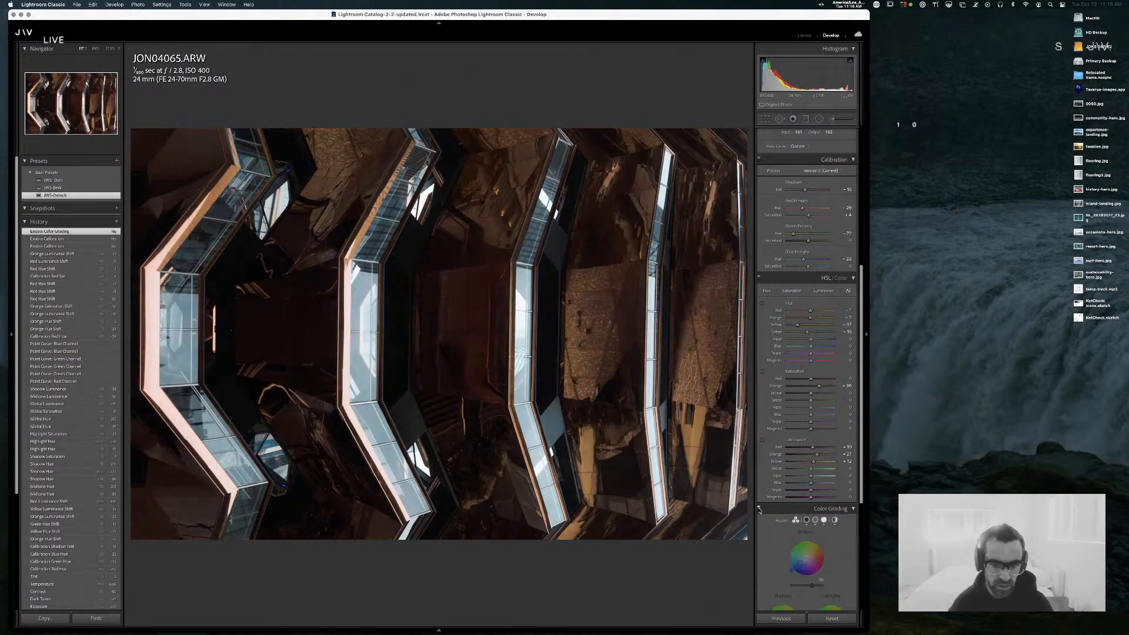
- Fine-tune the white balance with a temperature of 6,425 and a slight tint change, and compare with the original
{"action": "scroll", "coordinate": [805, 353], "scroll_direction": "up", "scroll_amount": 10}
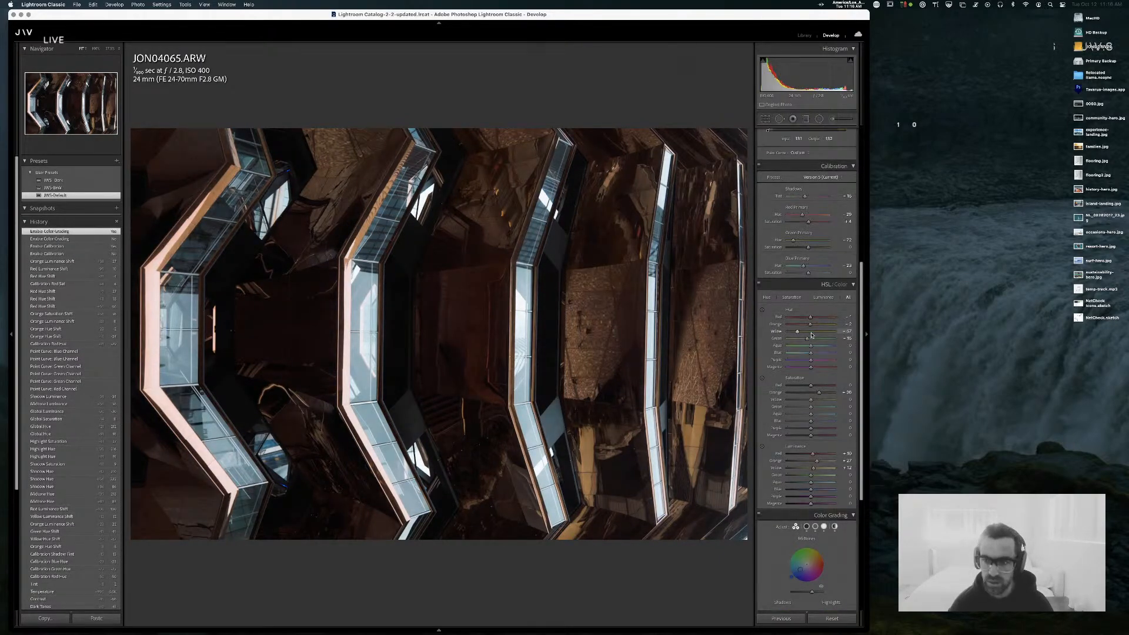
{"action": "left_click_drag", "start_coordinate": [805, 181], "coordinate": [806, 181]}
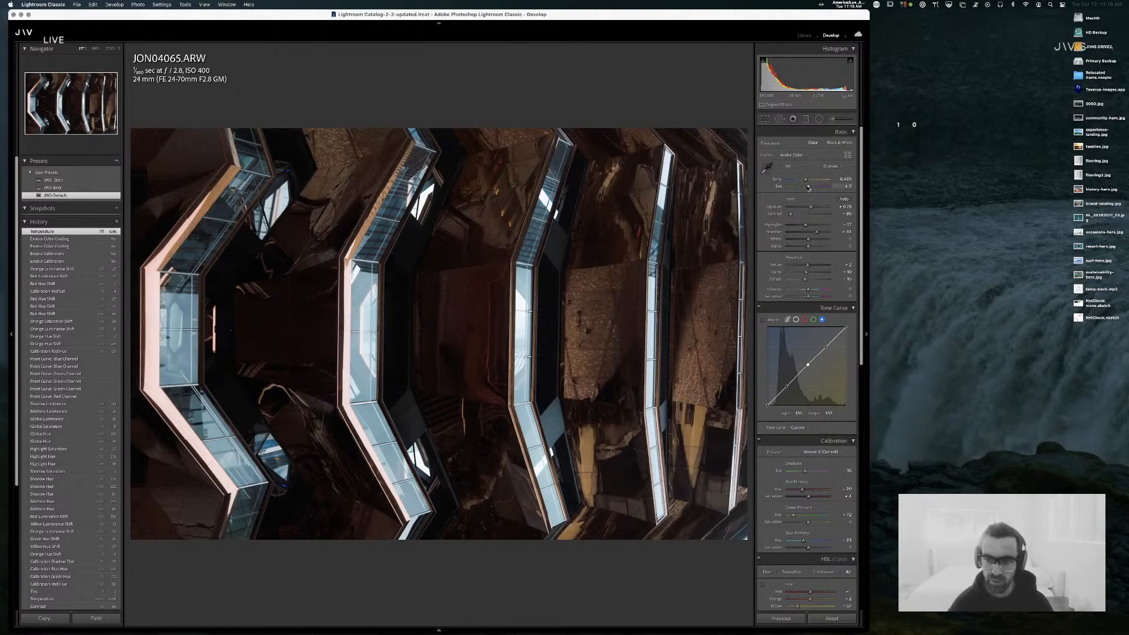
{"action": "left_click_drag", "start_coordinate": [806, 188], "coordinate": [807, 188]}
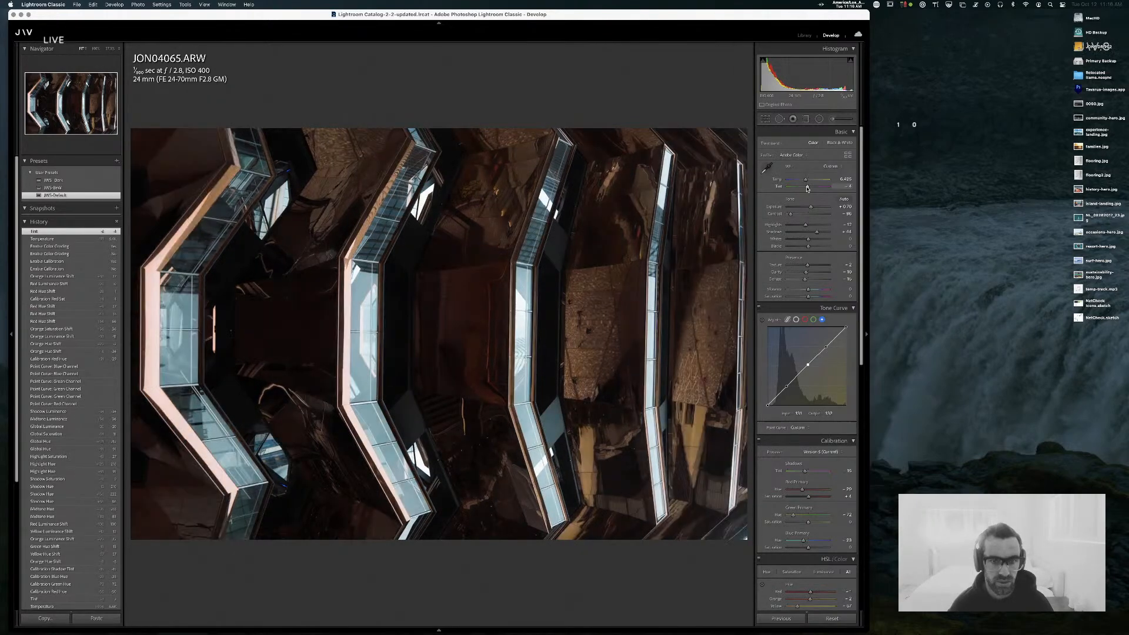
{"action": "key", "text": "backslash"}
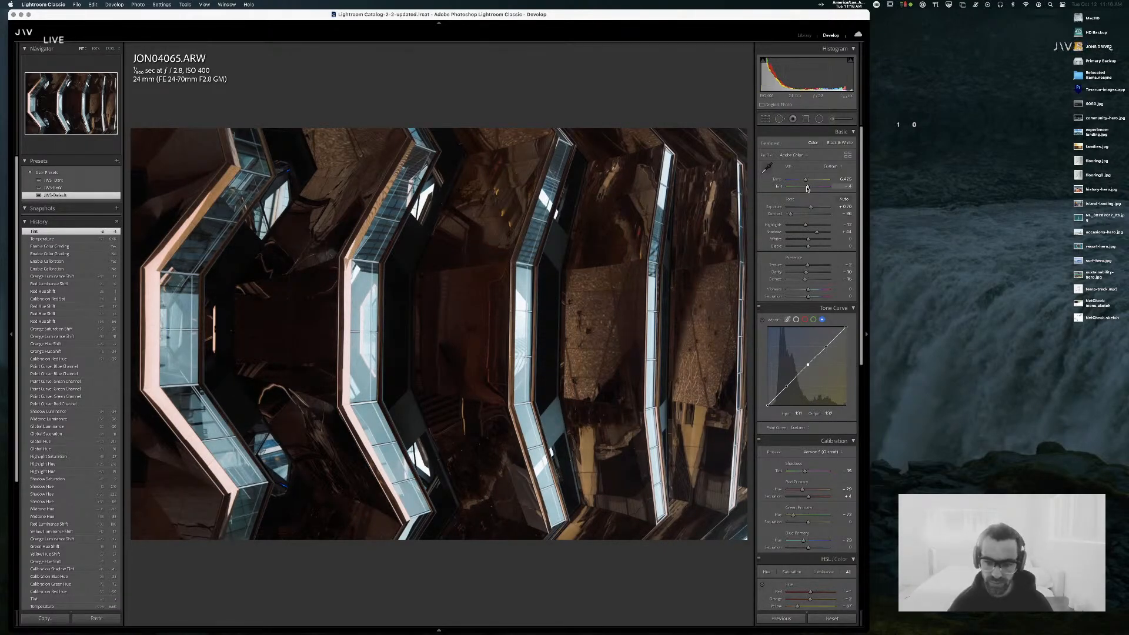
- Open photo JON04024.ARW from the library grid, straighten it along the bright horizontal balcony, and apply the crop
{"action": "key", "text": "g"}
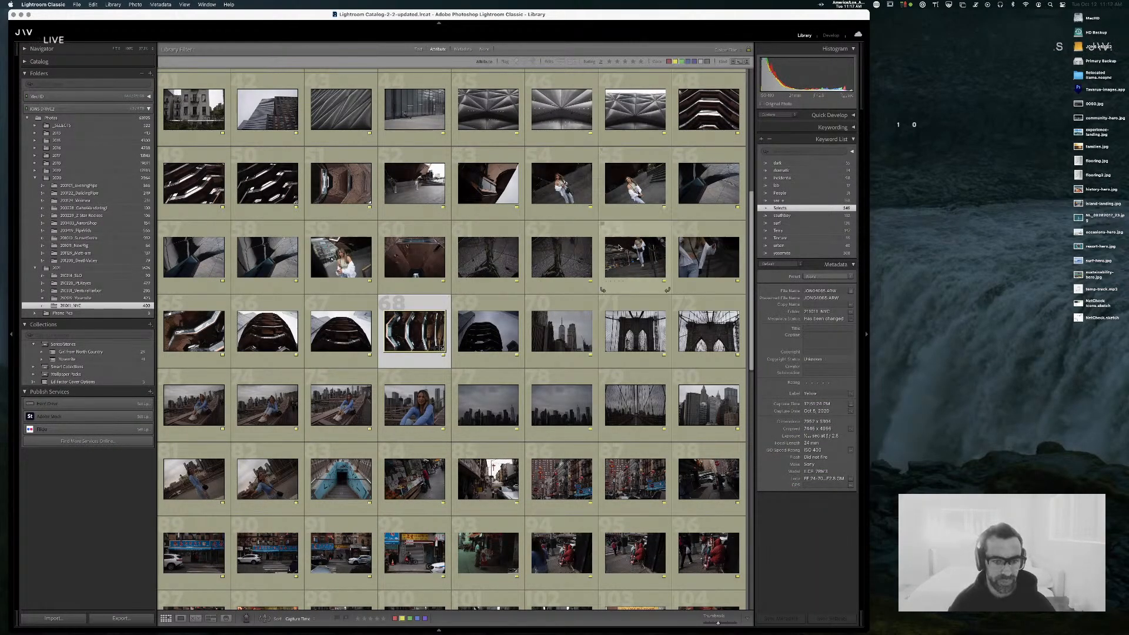
{"action": "double_click", "coordinate": [715, 105]}
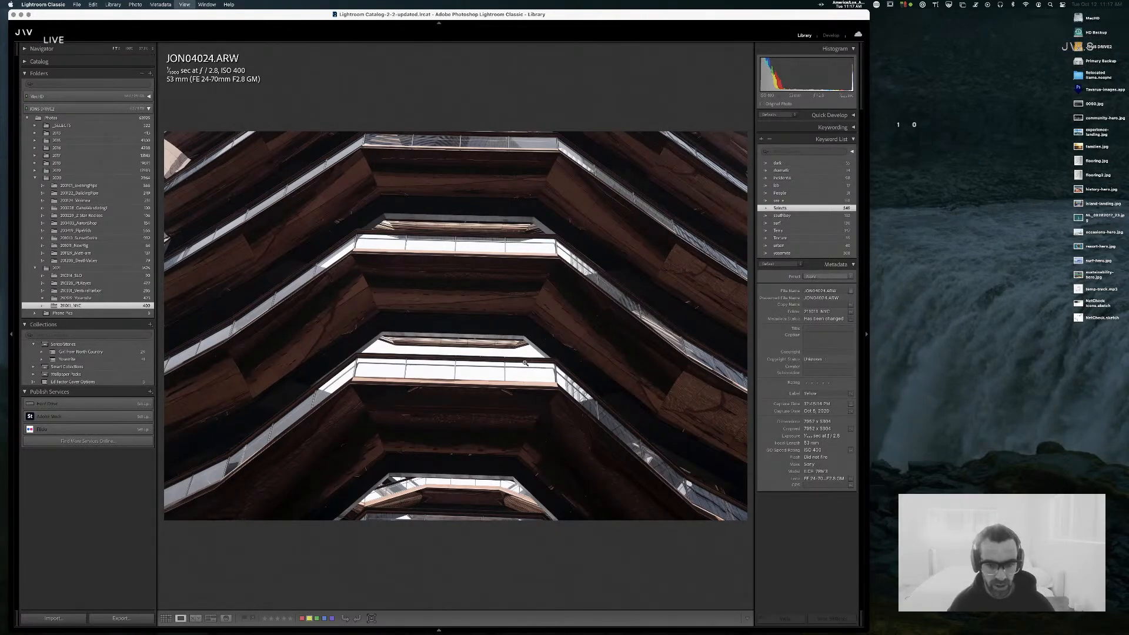
{"action": "key", "text": "r"}
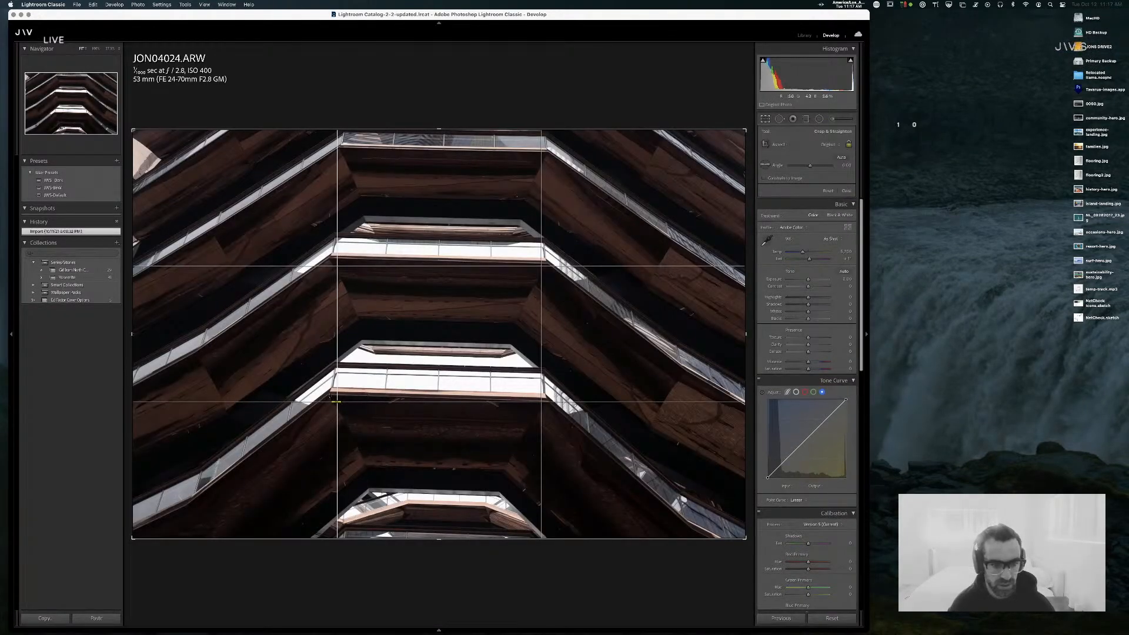
{"action": "mouse_move", "coordinate": [328, 392]}
{"action": "left_mouse_down"}
{"action": "mouse_move", "coordinate": [575, 394]}
{"action": "mouse_move", "coordinate": [547, 399]}
{"action": "mouse_move", "coordinate": [555, 379]}
{"action": "mouse_move", "coordinate": [525, 375]}
{"action": "left_mouse_up"}
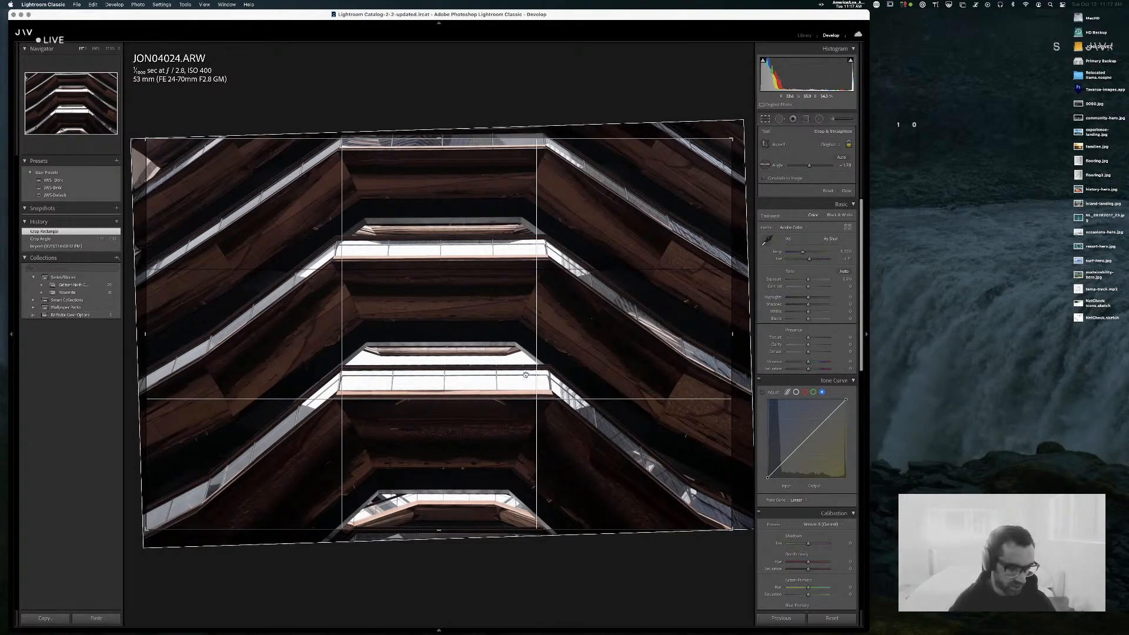
{"action": "key", "text": "Return"}
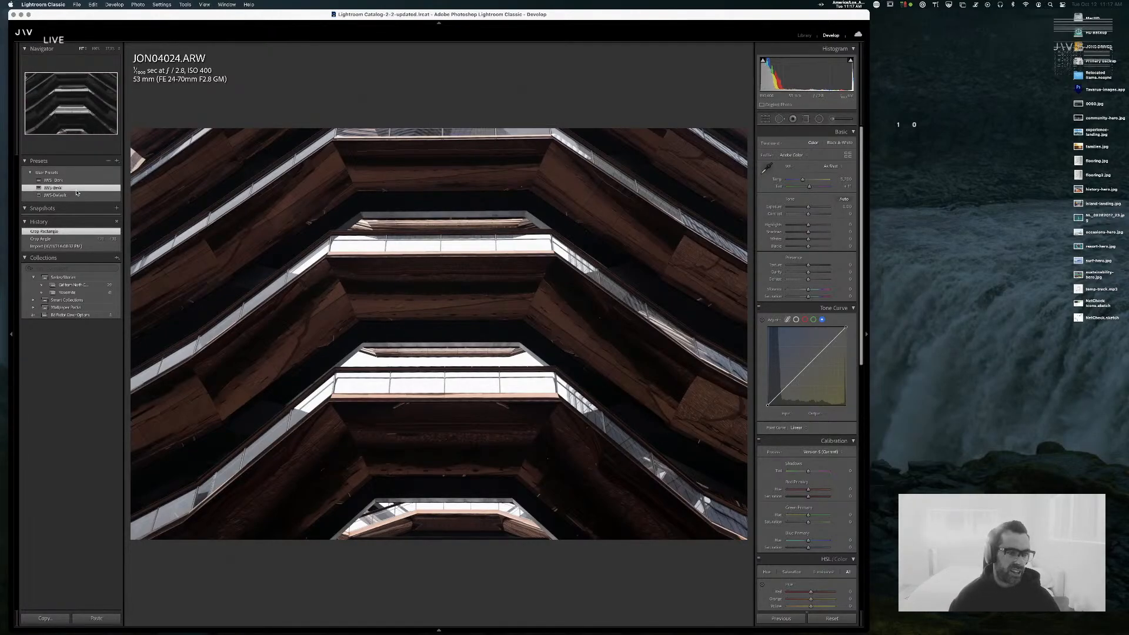
- Try the black-and-white user preset on the balcony photo, undo it, and apply the Default user preset instead
{"action": "left_click", "coordinate": [53, 187]}
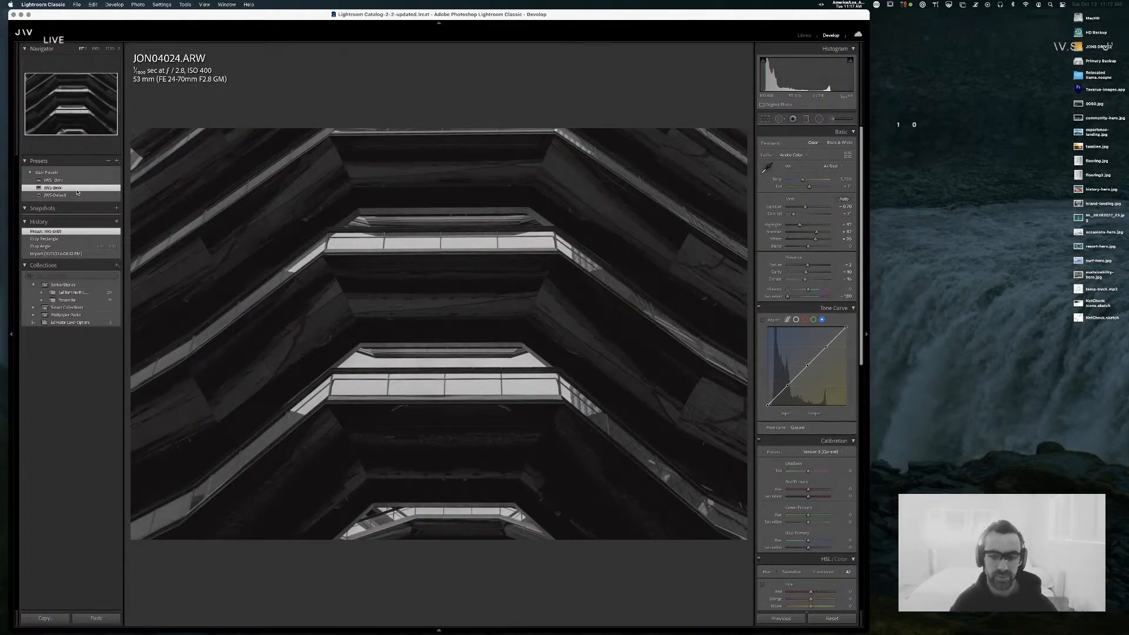
{"action": "key", "text": "super+z"}
{"action": "left_click", "coordinate": [77, 194]}
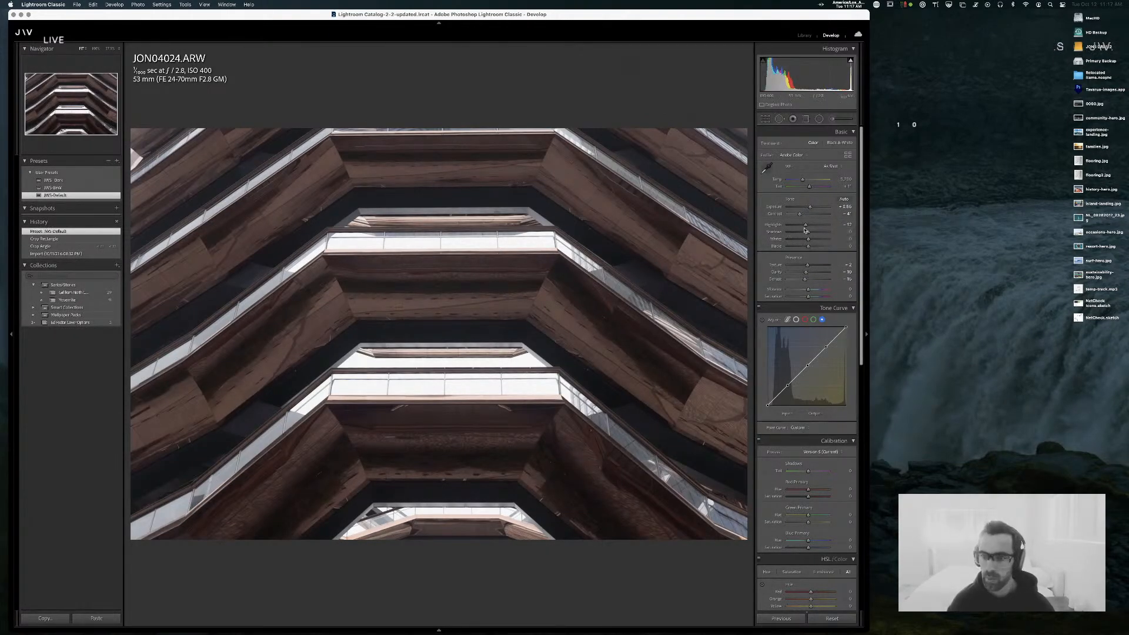
- Lower the exposure of the balcony photo slightly and switch the tone curve to the parametric curve
{"action": "left_click_drag", "start_coordinate": [810, 207], "coordinate": [808, 207]}
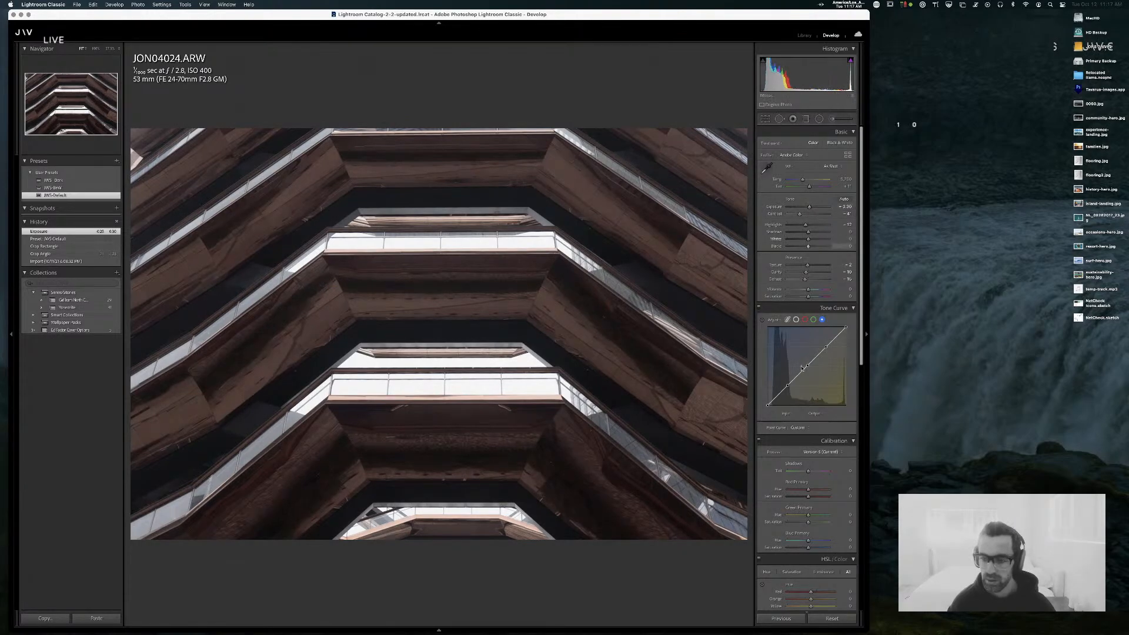
{"action": "left_click", "coordinate": [789, 320]}
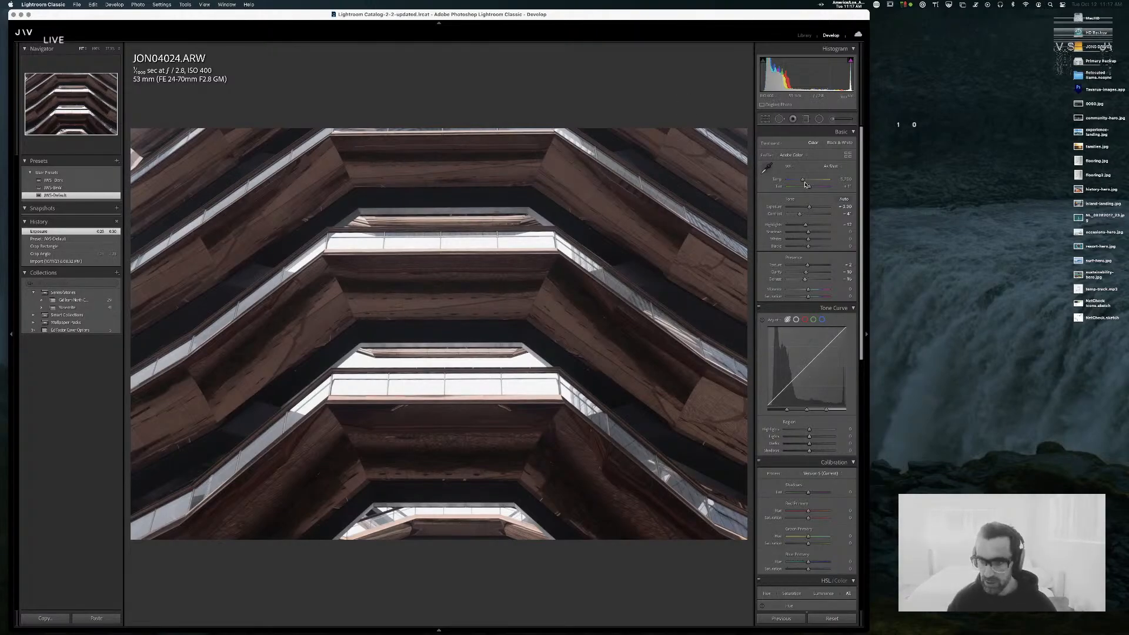
- Lower the exposure of the balcony photo and rebalance its blacks, shadows and whites
{"action": "left_click_drag", "start_coordinate": [809, 208], "coordinate": [805, 207]}
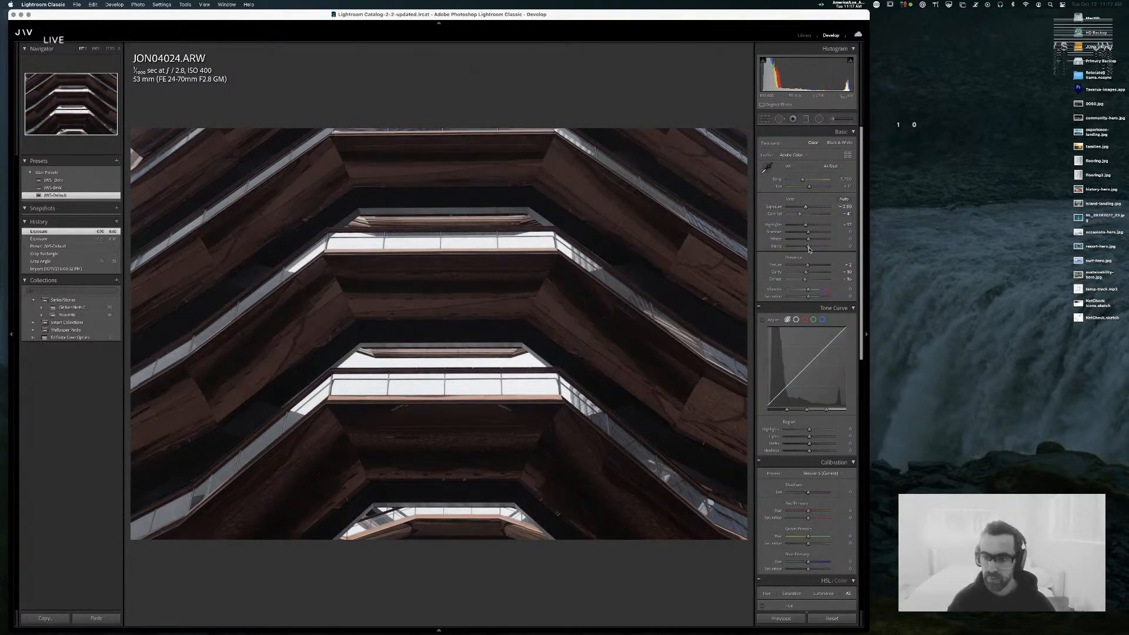
{"action": "mouse_move", "coordinate": [807, 246]}
{"action": "left_mouse_down"}
{"action": "mouse_move", "coordinate": [800, 233]}
{"action": "mouse_move", "coordinate": [811, 233]}
{"action": "left_mouse_up"}
{"action": "left_click_drag", "start_coordinate": [807, 239], "coordinate": [806, 207]}
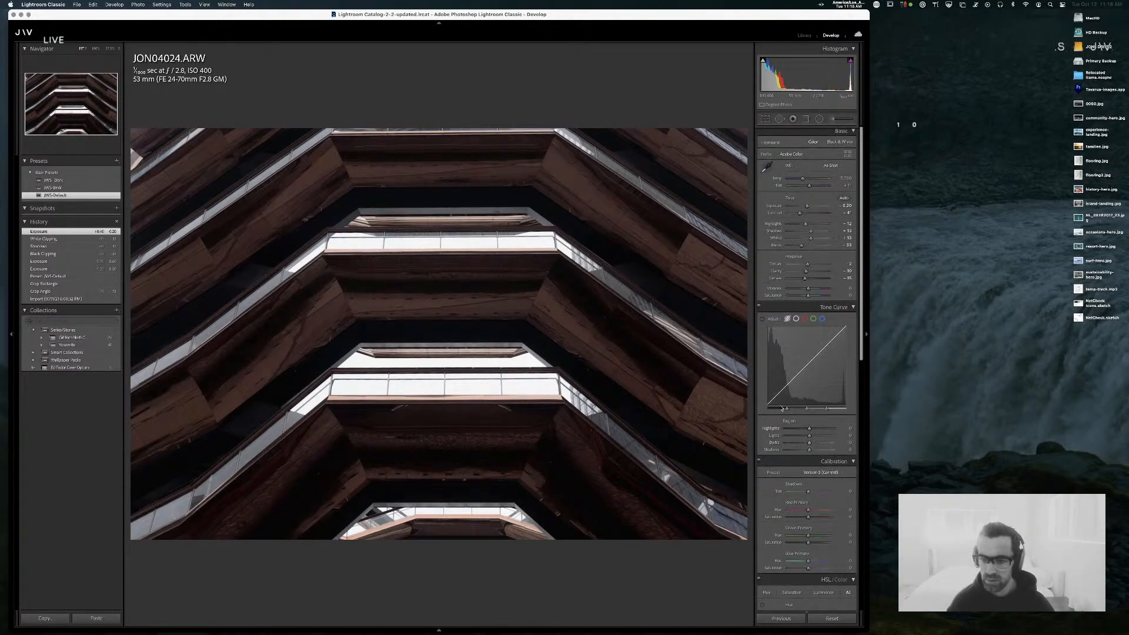
- Shape the parametric tone curve with lifted darks and reduced highlights, and readjust the basic shadows and whites
{"action": "left_click_drag", "start_coordinate": [786, 384], "coordinate": [786, 385]}
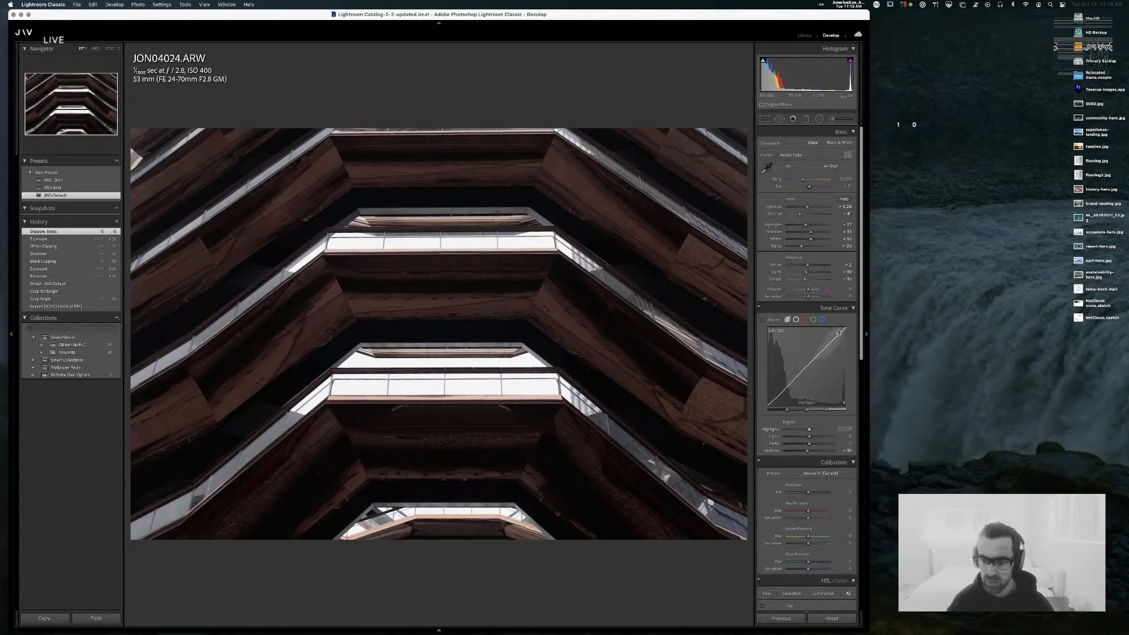
{"action": "left_click_drag", "start_coordinate": [838, 332], "coordinate": [784, 387]}
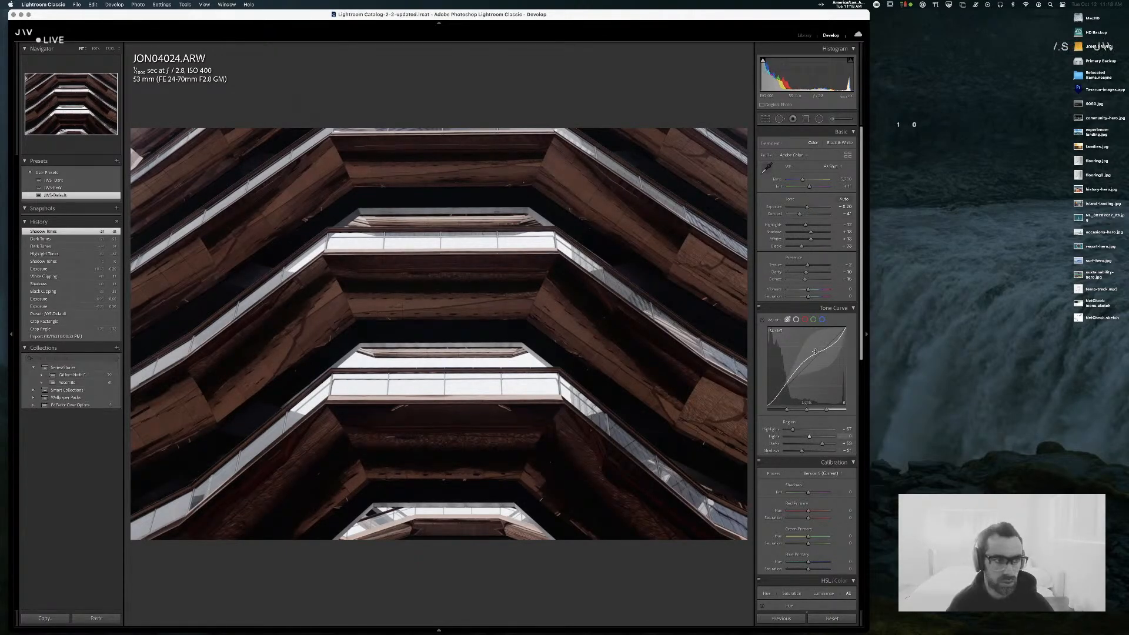
{"action": "mouse_move", "coordinate": [810, 229]}
{"action": "left_mouse_down"}
{"action": "mouse_move", "coordinate": [800, 234]}
{"action": "mouse_move", "coordinate": [813, 238]}
{"action": "left_mouse_up"}
- Calibrate the photo's colours by adjusting the shadow tint and the red, green and blue primary hues
{"action": "scroll", "coordinate": [821, 294], "scroll_direction": "down", "scroll_amount": 3}
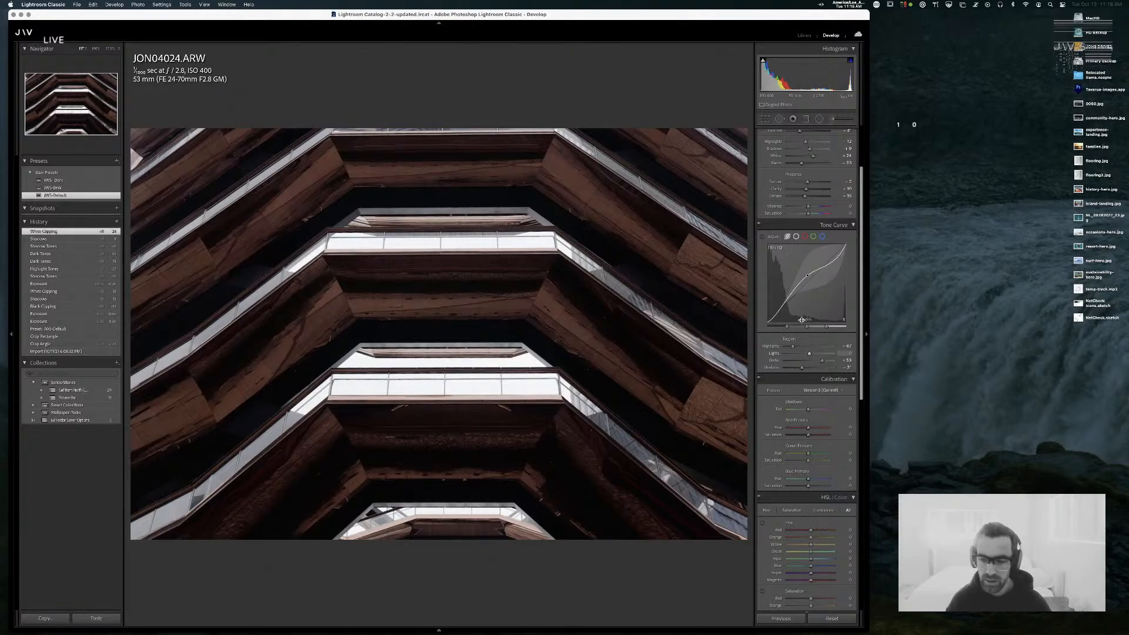
{"action": "mouse_move", "coordinate": [807, 428]}
{"action": "left_mouse_down"}
{"action": "mouse_move", "coordinate": [818, 429]}
{"action": "mouse_move", "coordinate": [811, 411]}
{"action": "left_mouse_up"}
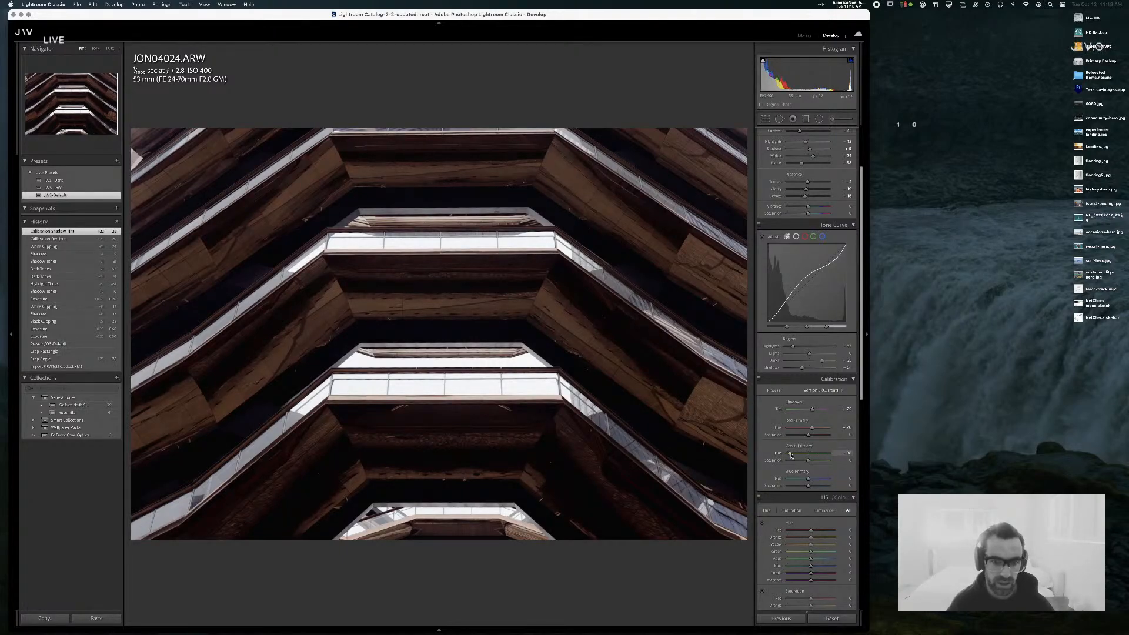
{"action": "left_click_drag", "start_coordinate": [791, 455], "coordinate": [810, 454]}
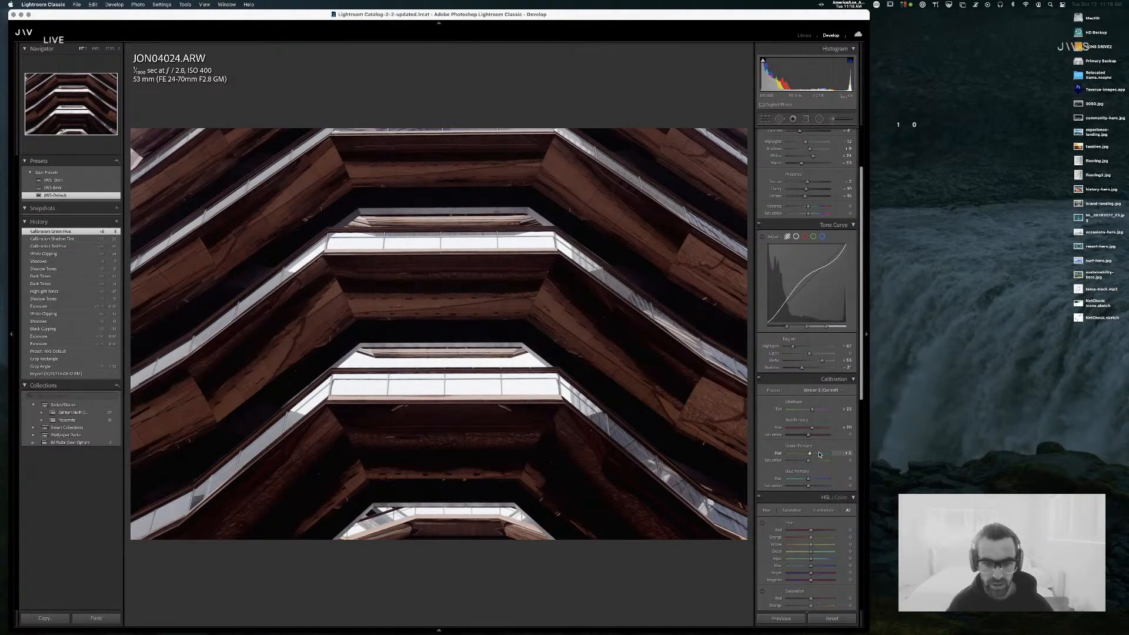
{"action": "mouse_move", "coordinate": [808, 479]}
{"action": "left_mouse_down"}
{"action": "mouse_move", "coordinate": [789, 481]}
{"action": "mouse_move", "coordinate": [810, 481]}
{"action": "left_mouse_up"}
{"action": "left_click_drag", "start_coordinate": [798, 481], "coordinate": [806, 478]}
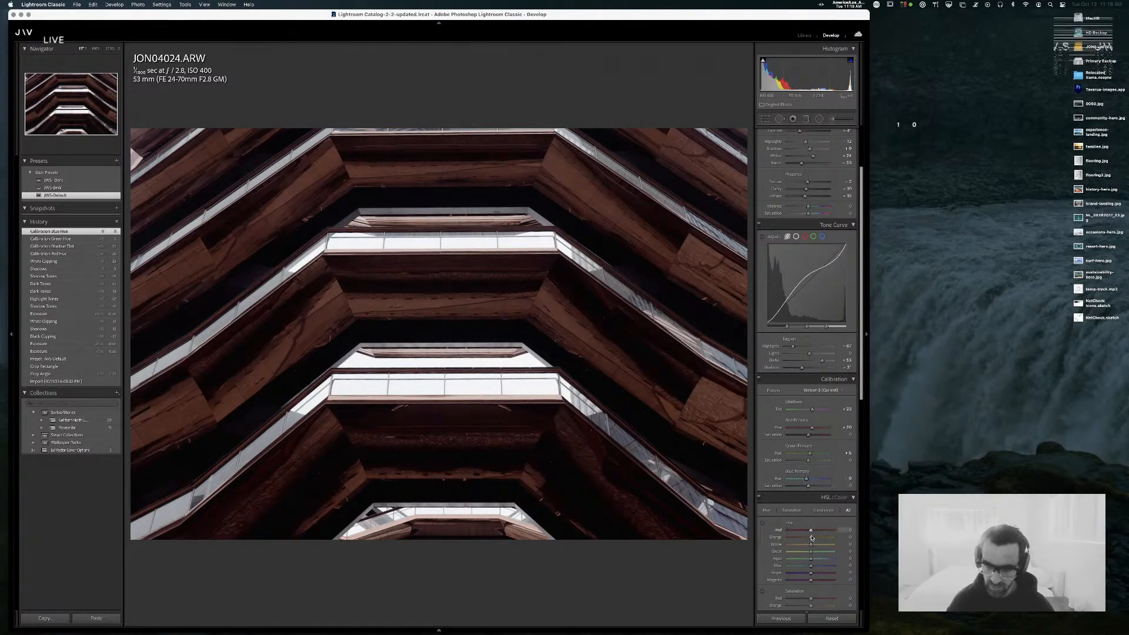
- Shift the HSL red and orange hues slightly and raise the orange luminance, undoing the trial yellow hue of +82
{"action": "left_click_drag", "start_coordinate": [811, 529], "coordinate": [813, 529]}
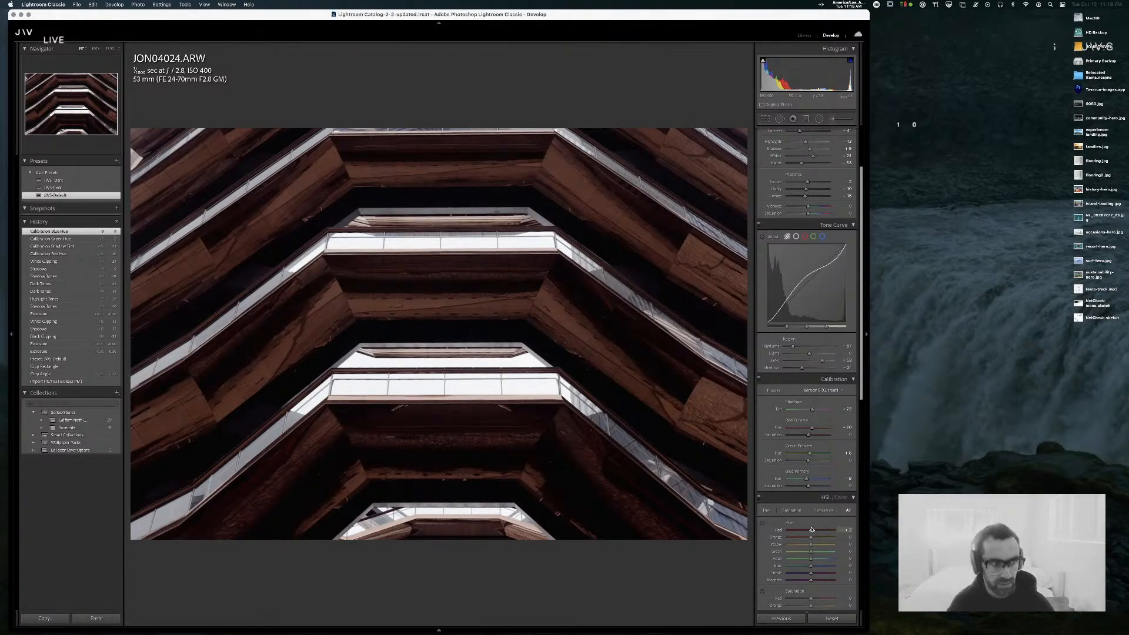
{"action": "left_click_drag", "start_coordinate": [814, 530], "coordinate": [810, 538]}
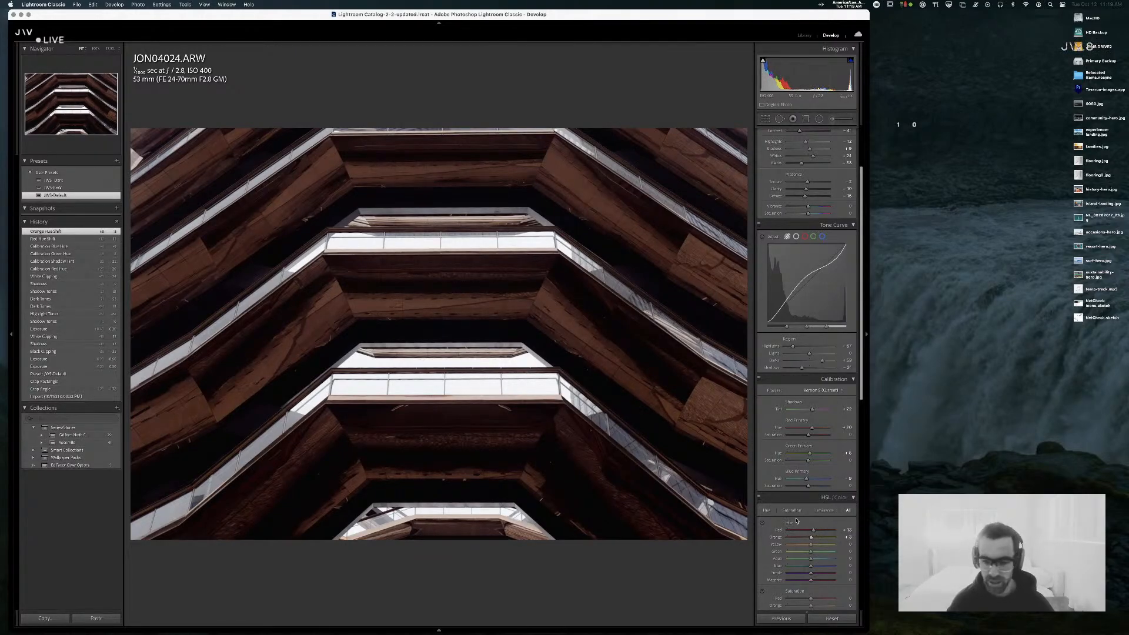
{"action": "scroll", "coordinate": [813, 525], "scroll_direction": "down", "scroll_amount": 5}
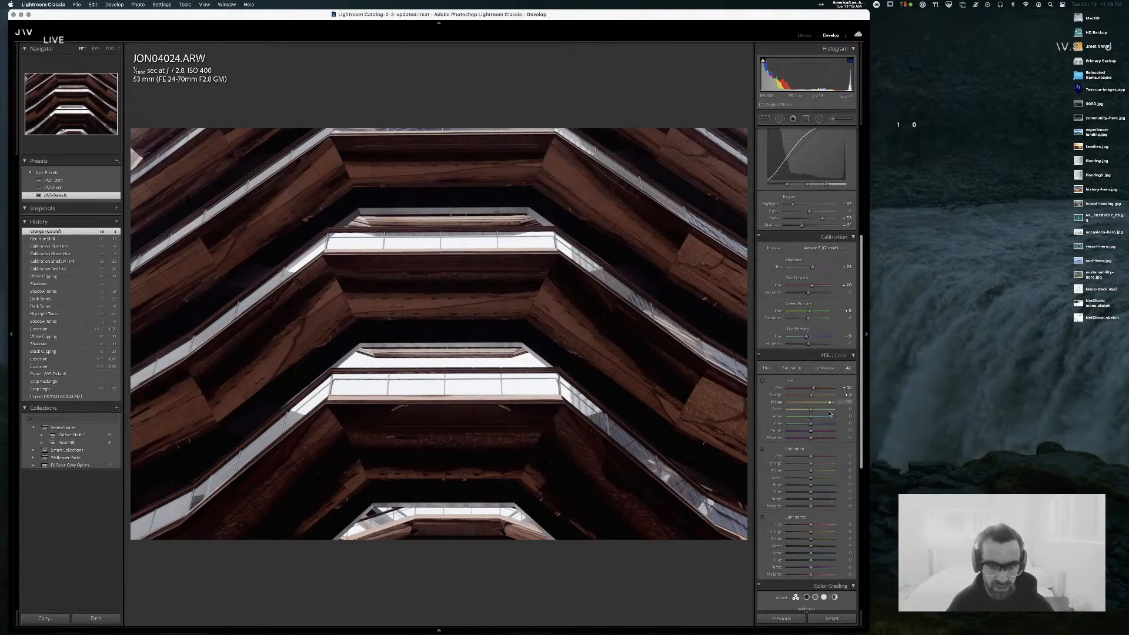
{"action": "key", "text": "super+z"}
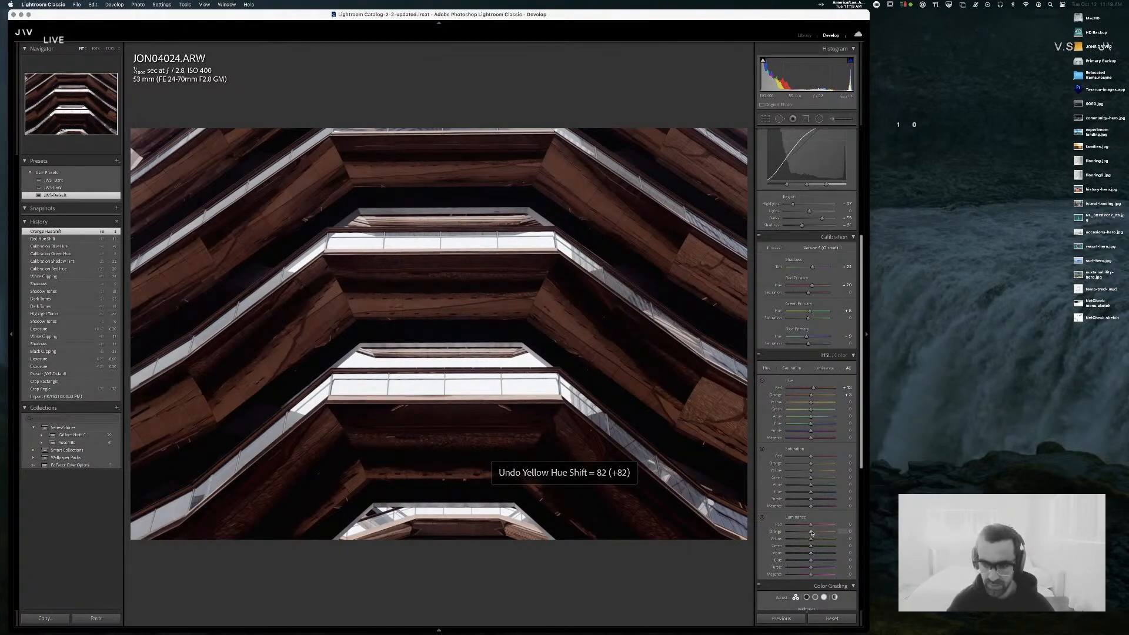
{"action": "mouse_move", "coordinate": [810, 531]}
{"action": "left_mouse_down"}
{"action": "mouse_move", "coordinate": [833, 533]}
{"action": "mouse_move", "coordinate": [822, 532]}
{"action": "left_mouse_up"}
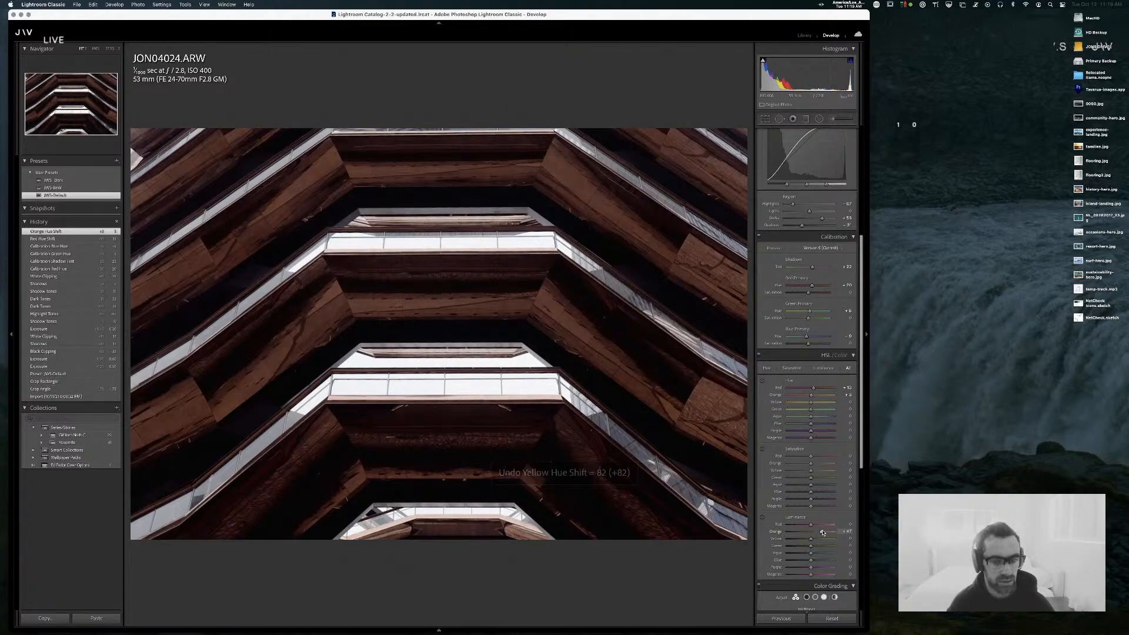
- Tint the highlights a cool cyan-blue with colour grading and fine-tune the overall exposure
{"action": "scroll", "coordinate": [814, 482], "scroll_direction": "down", "scroll_amount": 5}
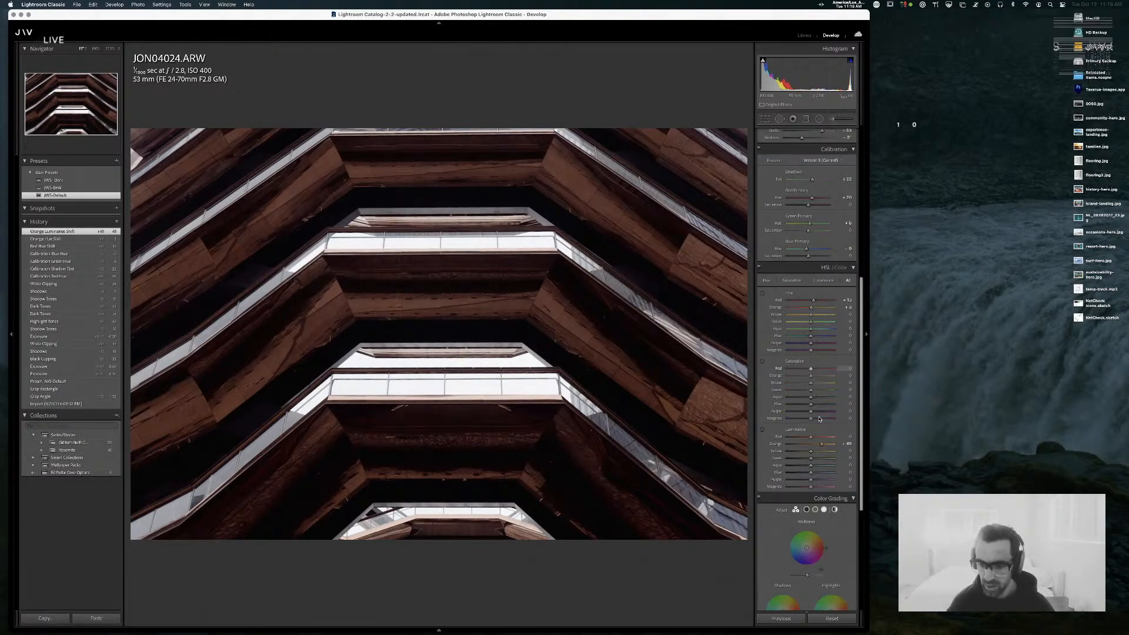
{"action": "left_click", "coordinate": [824, 304]}
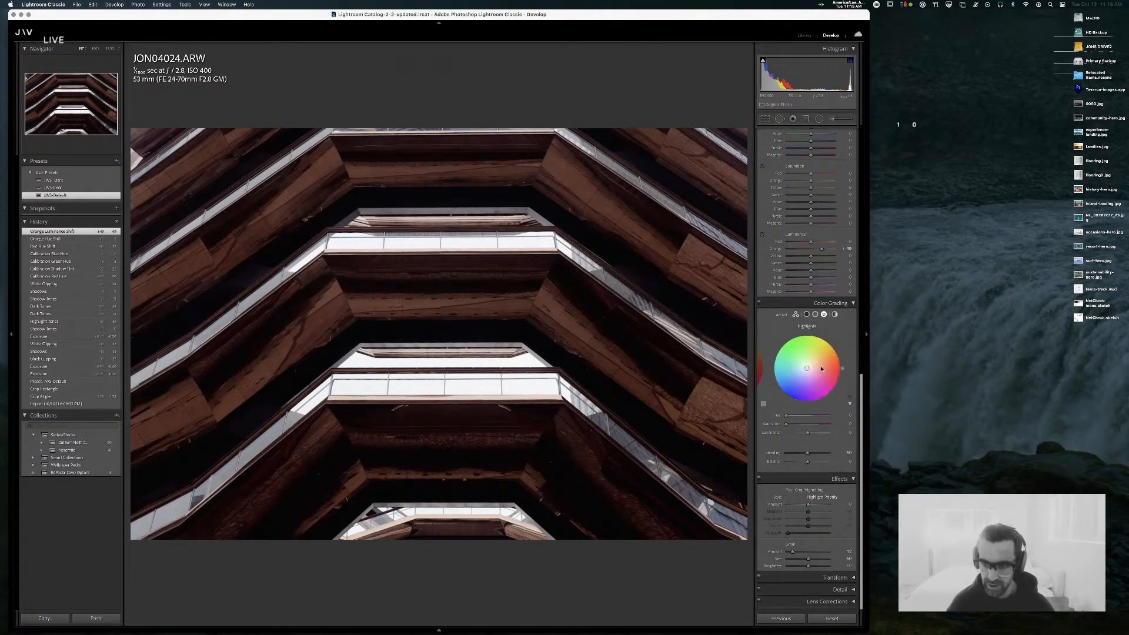
{"action": "mouse_move", "coordinate": [807, 368]}
{"action": "left_mouse_down"}
{"action": "mouse_move", "coordinate": [776, 369]}
{"action": "mouse_move", "coordinate": [793, 363]}
{"action": "left_mouse_up"}
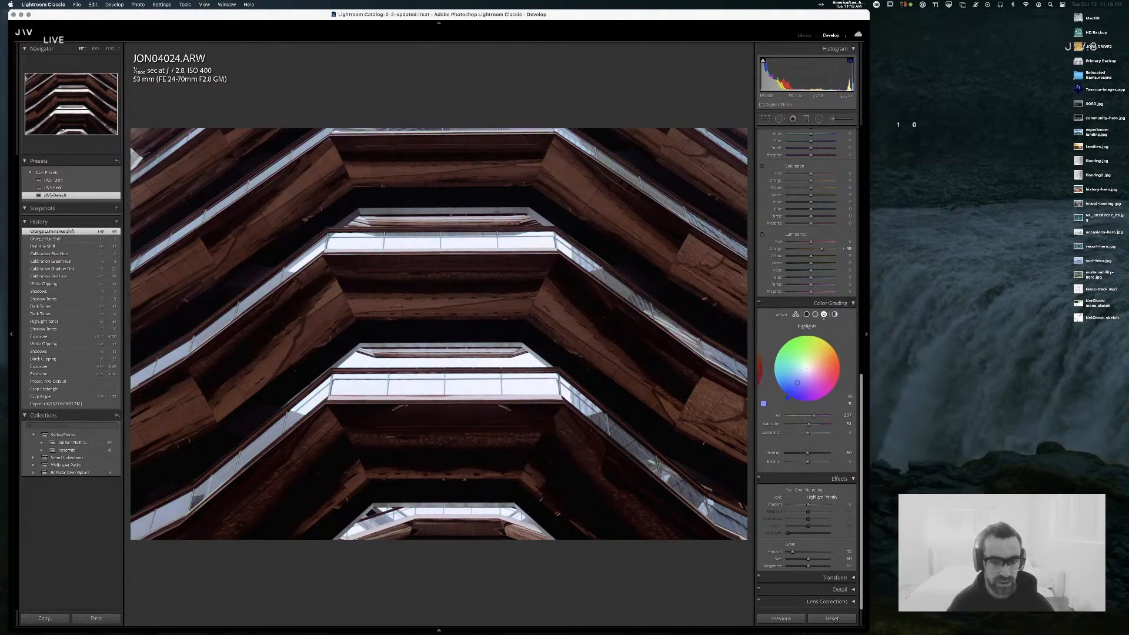
{"action": "left_click_drag", "start_coordinate": [797, 383], "coordinate": [792, 376]}
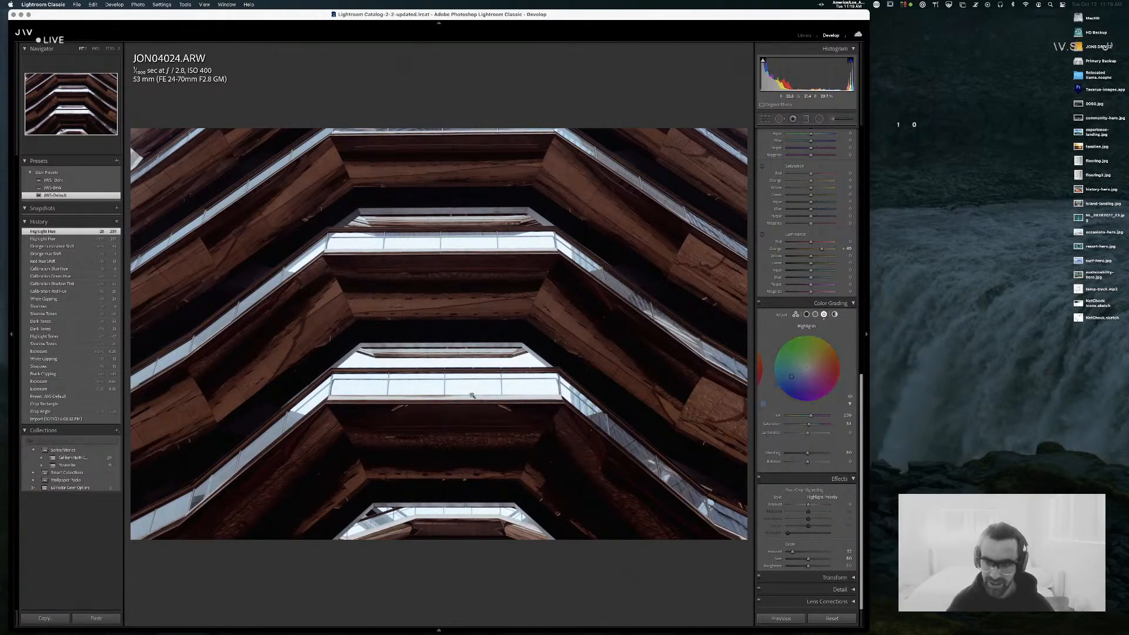
{"action": "scroll", "coordinate": [815, 198], "scroll_direction": "up", "scroll_amount": 10}
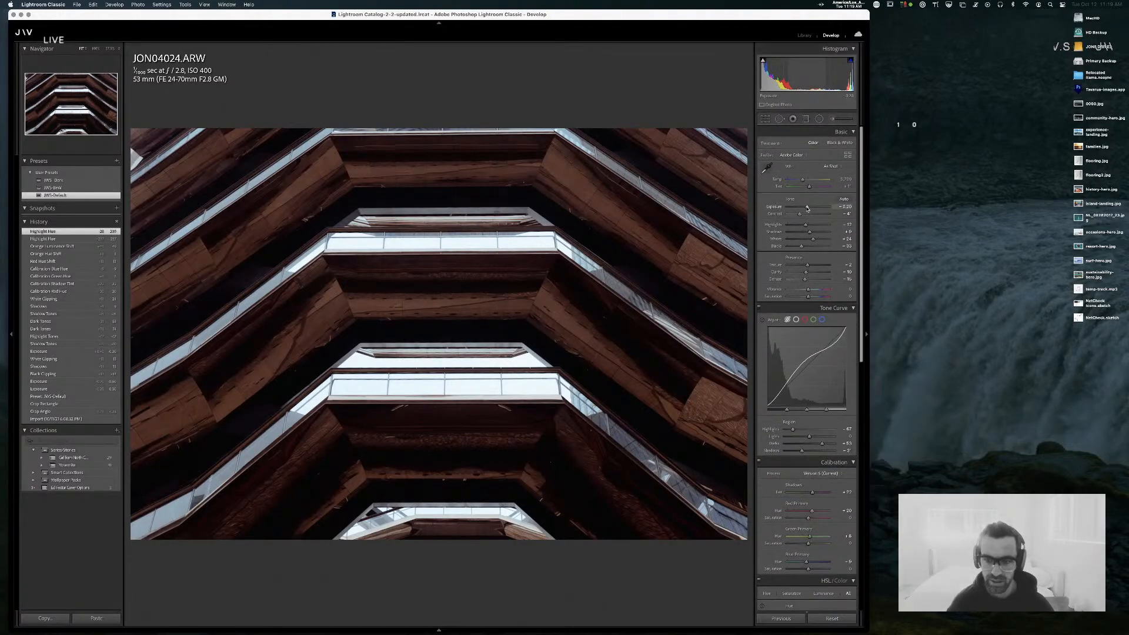
{"action": "mouse_move", "coordinate": [806, 206]}
{"action": "left_mouse_down"}
{"action": "mouse_move", "coordinate": [788, 210]}
{"action": "mouse_move", "coordinate": [808, 208]}
{"action": "left_mouse_up"}
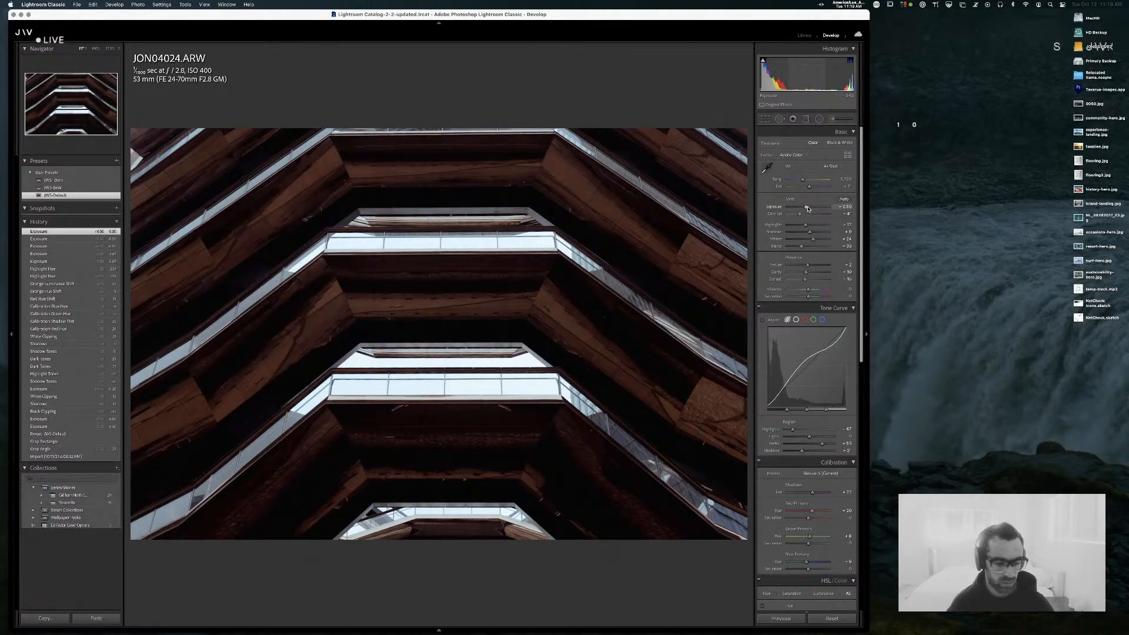
- Lower the colour grading luminance of the highlights and midtones, and raise the shadow luminance slightly
{"action": "scroll", "coordinate": [800, 373], "scroll_direction": "down", "scroll_amount": 15}
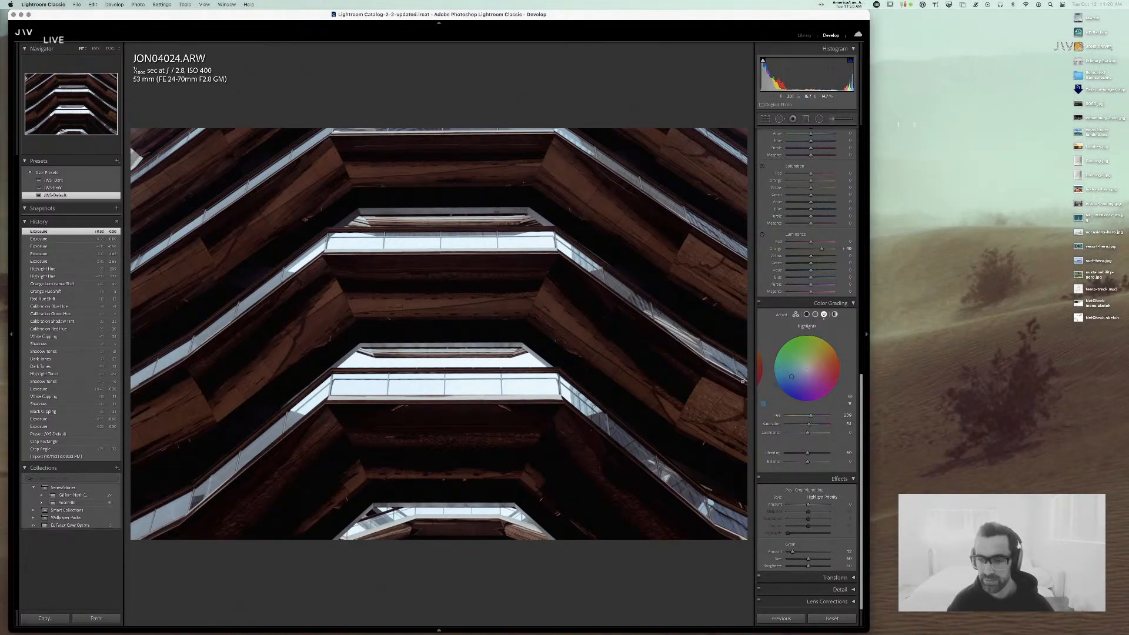
{"action": "left_click_drag", "start_coordinate": [808, 434], "coordinate": [803, 434]}
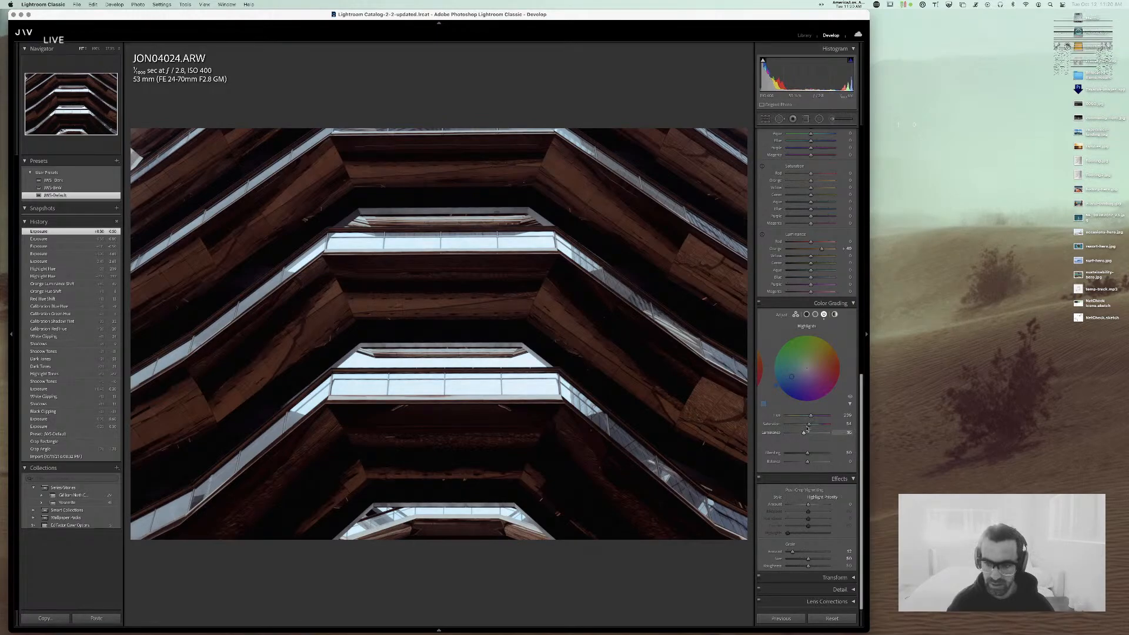
{"action": "left_click", "coordinate": [795, 315]}
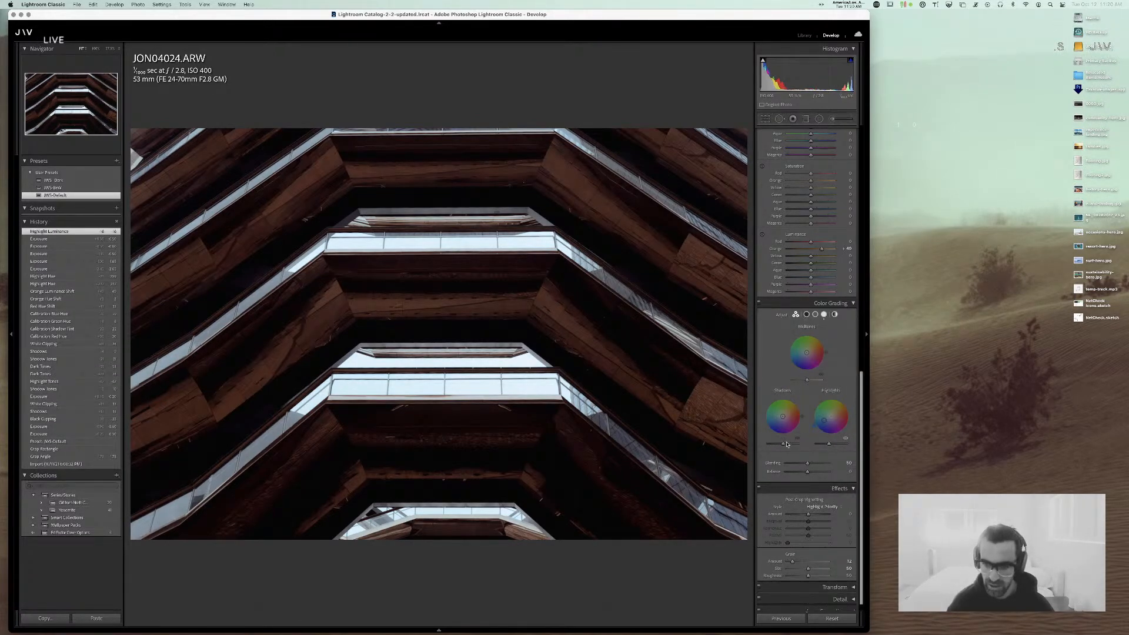
{"action": "left_click_drag", "start_coordinate": [784, 445], "coordinate": [787, 445]}
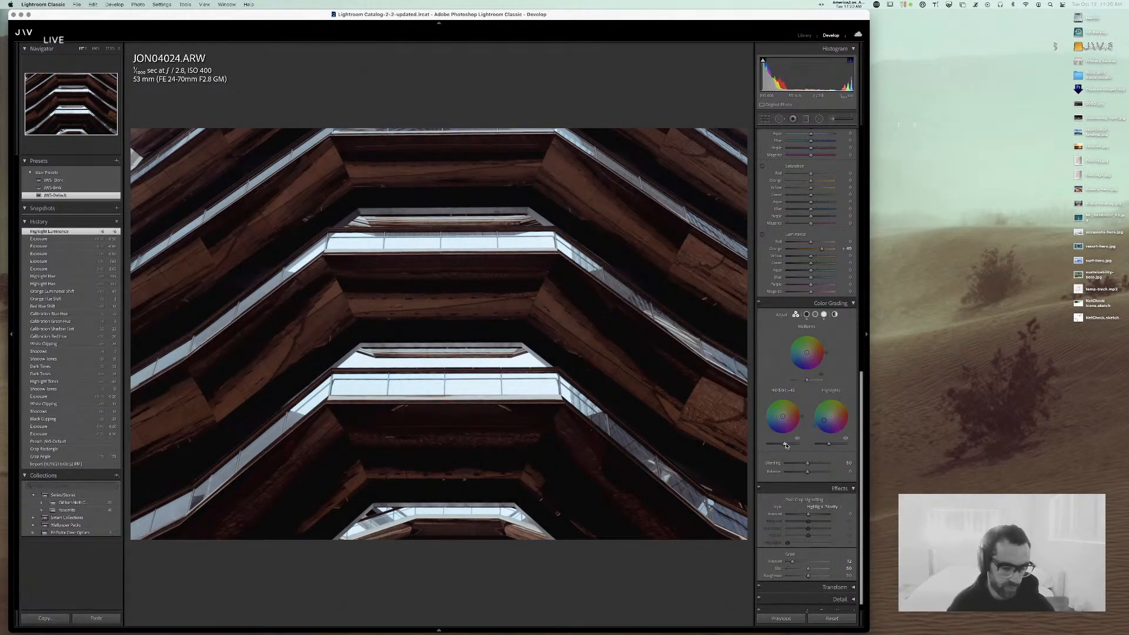
{"action": "mouse_move", "coordinate": [806, 379]}
{"action": "left_mouse_down"}
{"action": "mouse_move", "coordinate": [826, 385]}
{"action": "mouse_move", "coordinate": [800, 387]}
{"action": "left_mouse_up"}
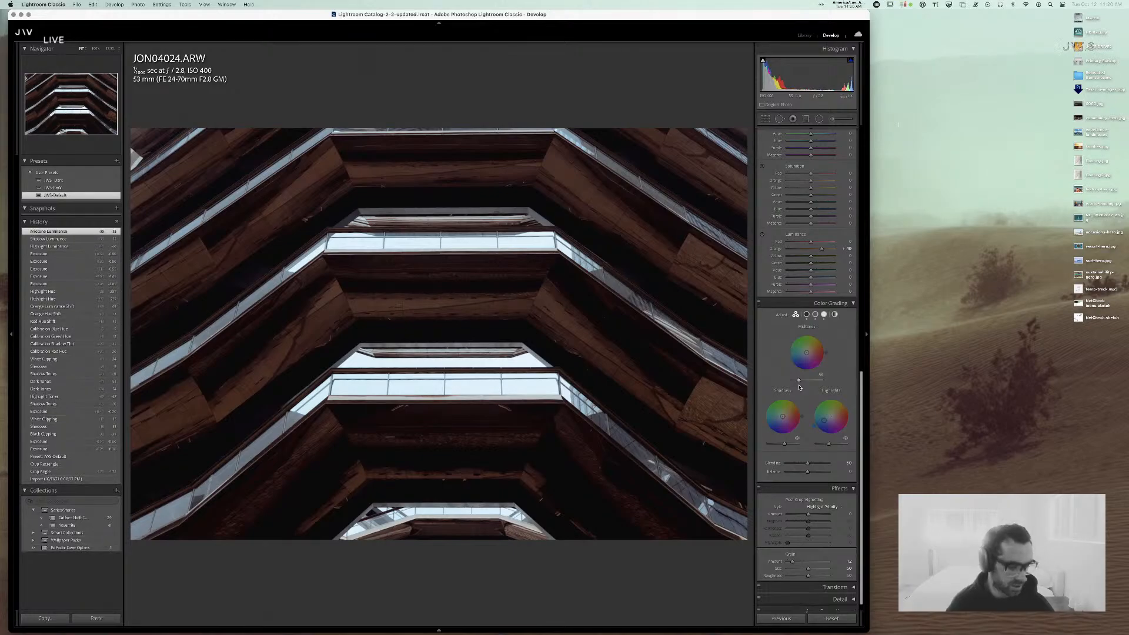
- Try green, blue and yellow hues in the global colour grade and settle on a subtle warm orange-yellow tint
{"action": "left_click", "coordinate": [835, 314]}
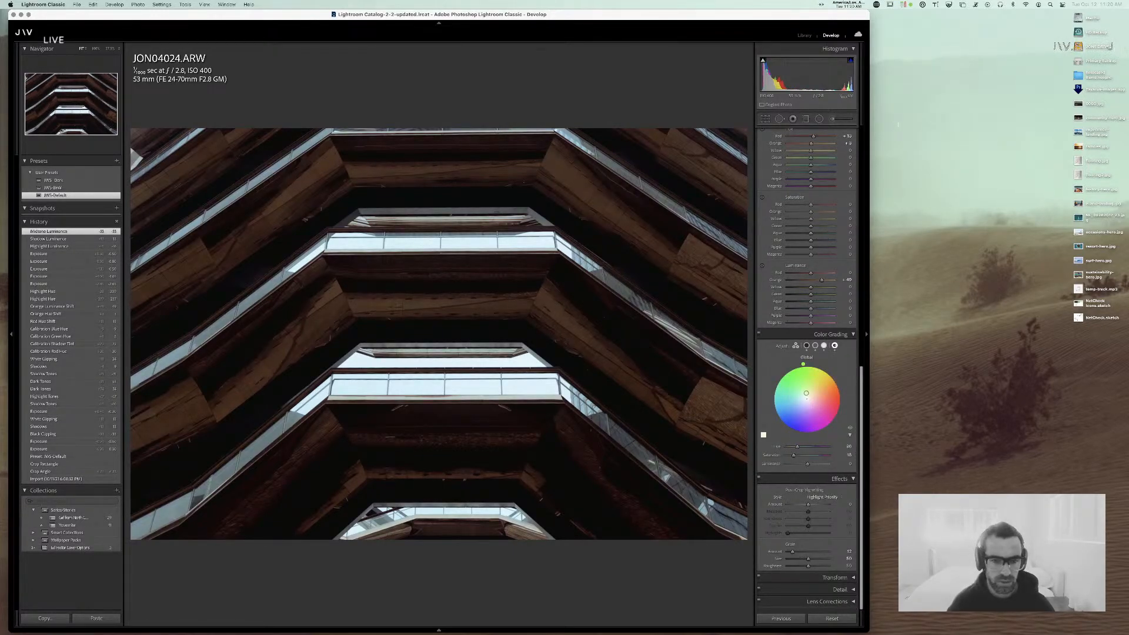
{"action": "left_click", "coordinate": [804, 365]}
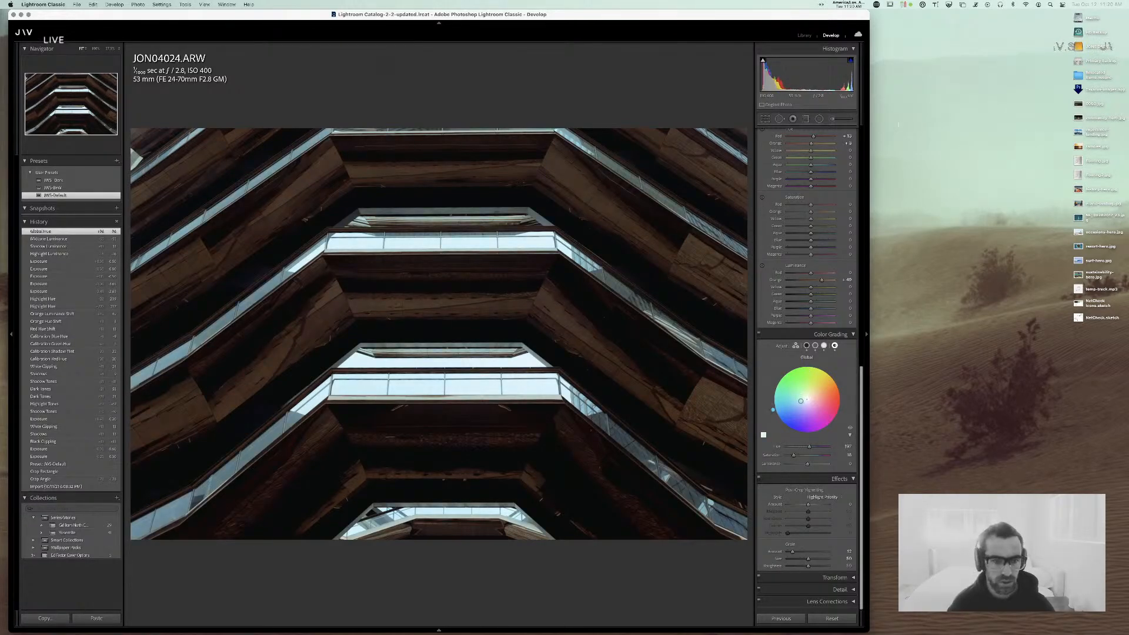
{"action": "left_click_drag", "start_coordinate": [801, 397], "coordinate": [808, 365]}
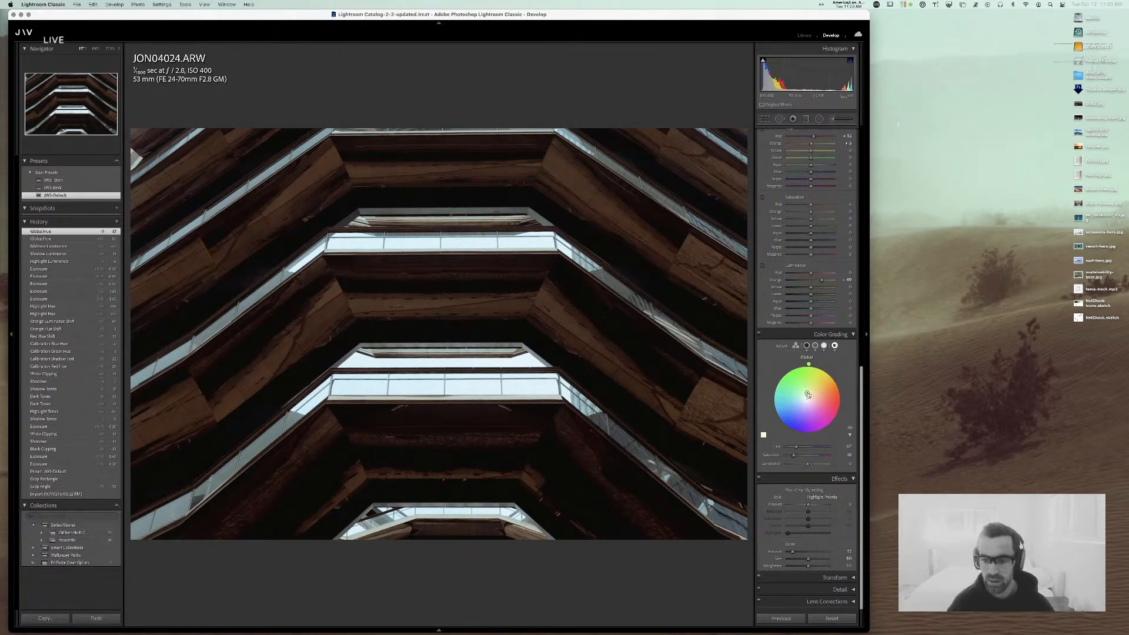
{"action": "left_click_drag", "start_coordinate": [809, 364], "coordinate": [828, 371]}
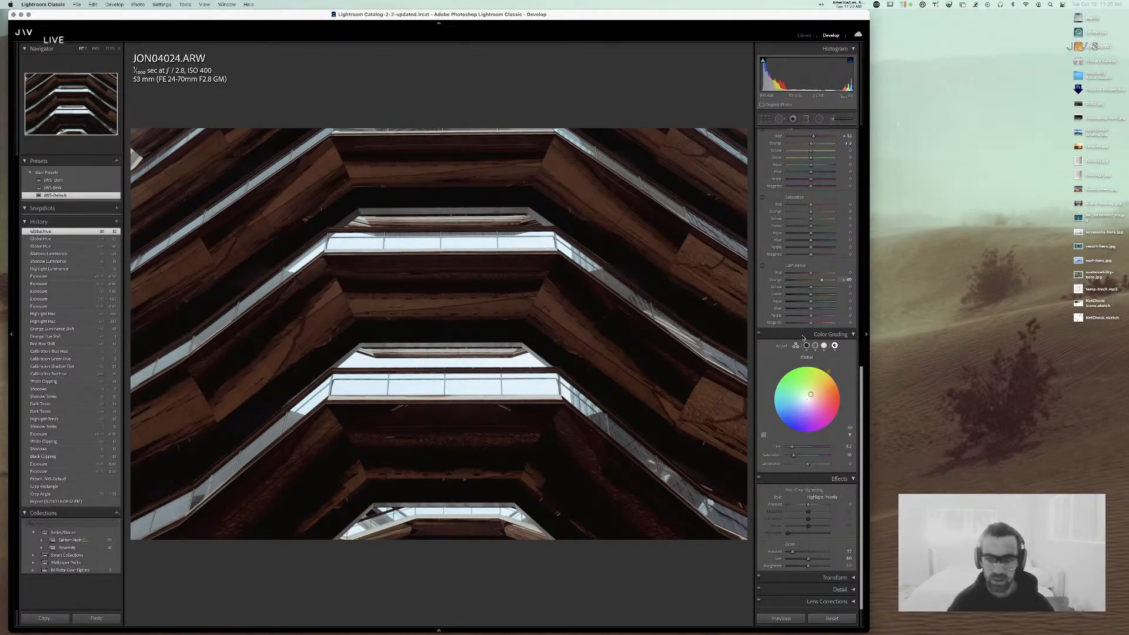
- Undo the trial yellow saturation change and moderately raise the orange saturation to enrich the wood tones
{"action": "left_click_drag", "start_coordinate": [811, 211], "coordinate": [814, 221]}
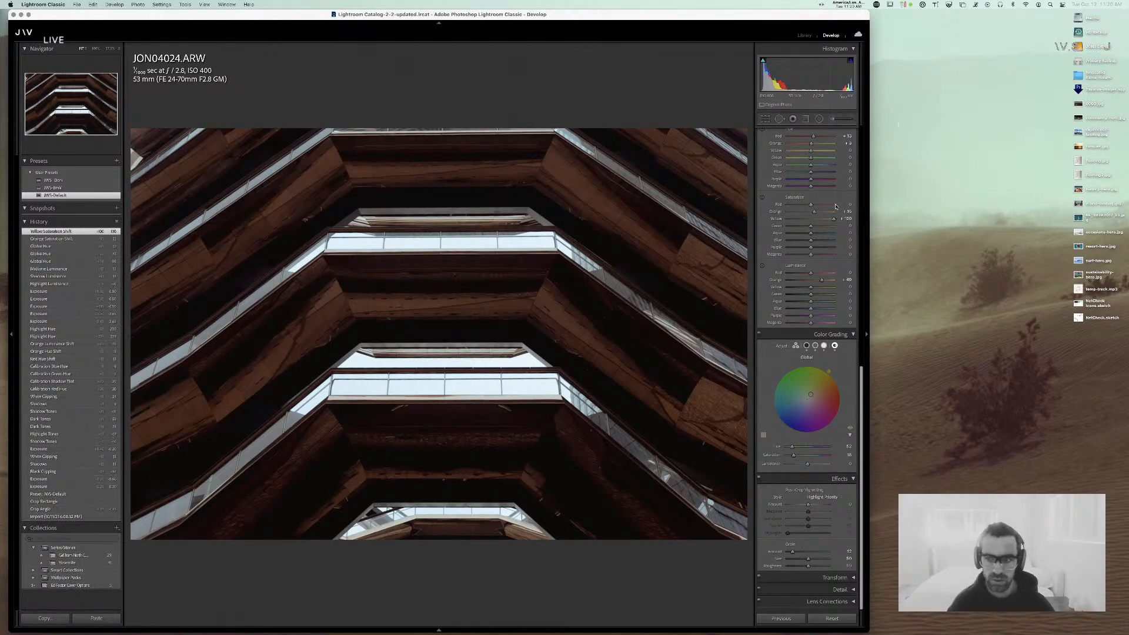
{"action": "key", "text": "super+z"}
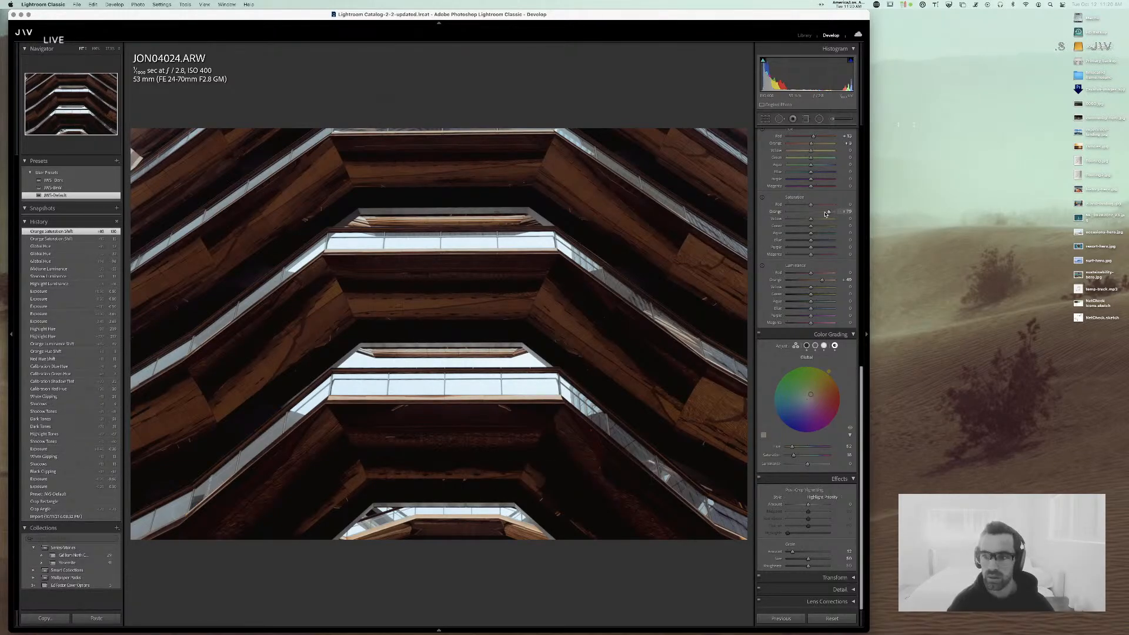
{"action": "left_click_drag", "start_coordinate": [817, 213], "coordinate": [816, 213]}
- Tint the midtones with a subtle cool cyan-blue hue in the three-way colour grading
{"action": "scroll", "coordinate": [815, 209], "scroll_direction": "up", "scroll_amount": 3}
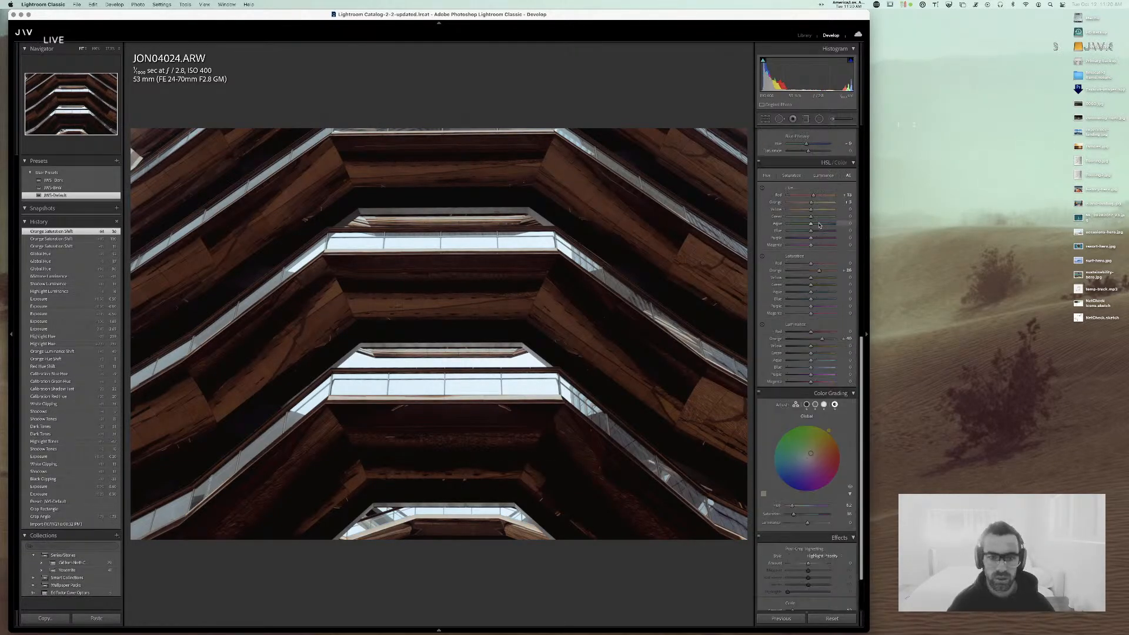
{"action": "left_click", "coordinate": [795, 410]}
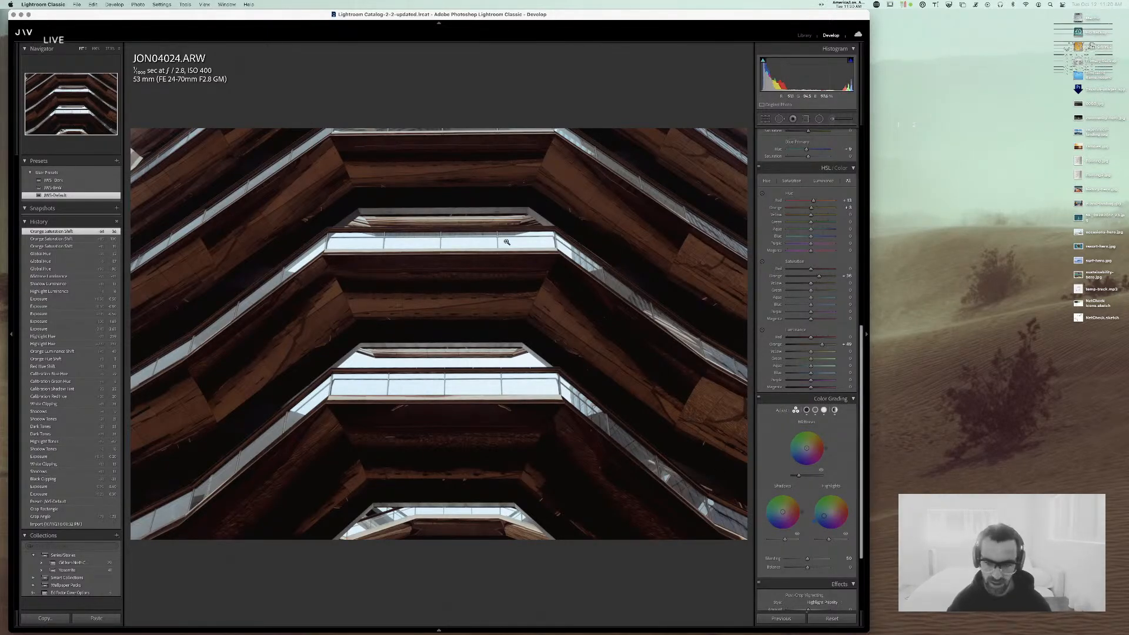
{"action": "left_click", "coordinate": [806, 445]}
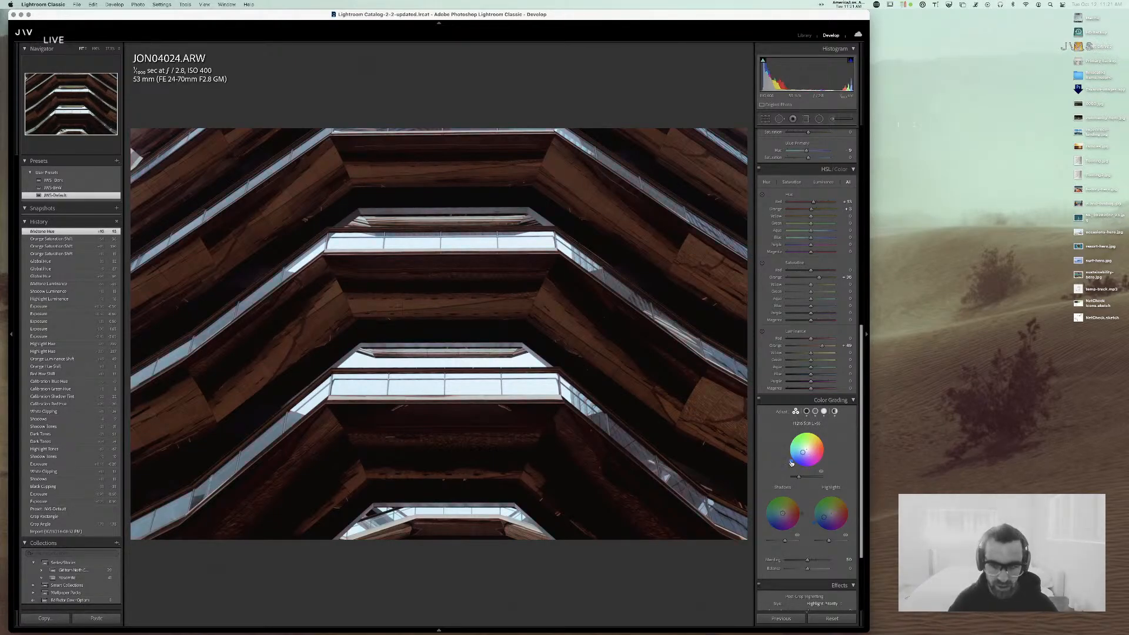
{"action": "left_click_drag", "start_coordinate": [792, 463], "coordinate": [787, 452]}
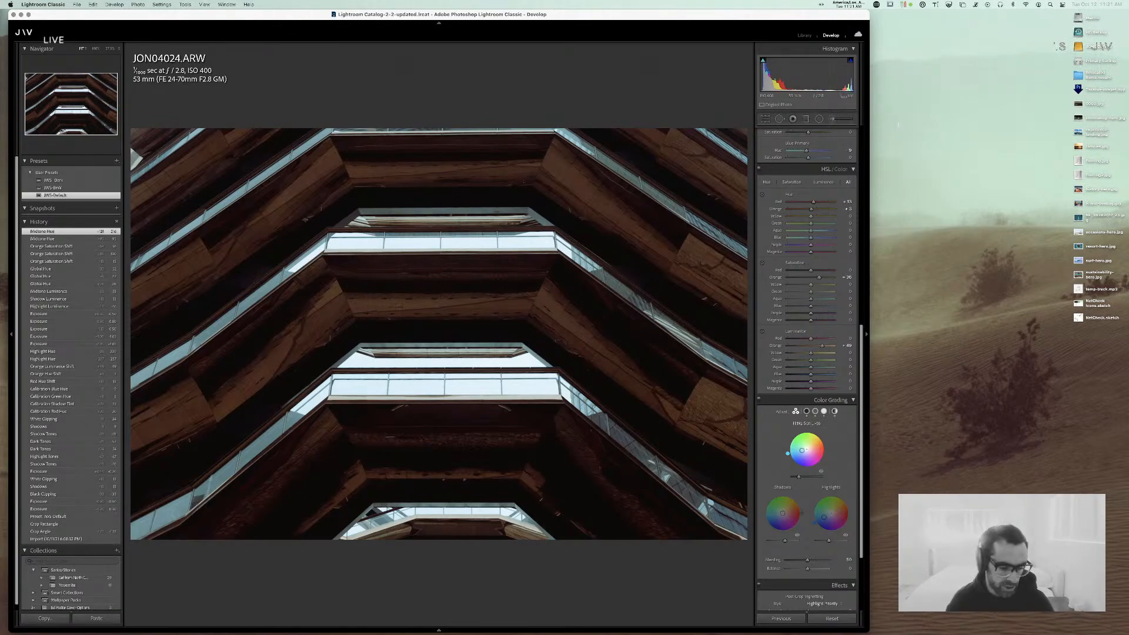
{"action": "left_click_drag", "start_coordinate": [787, 453], "coordinate": [790, 459]}
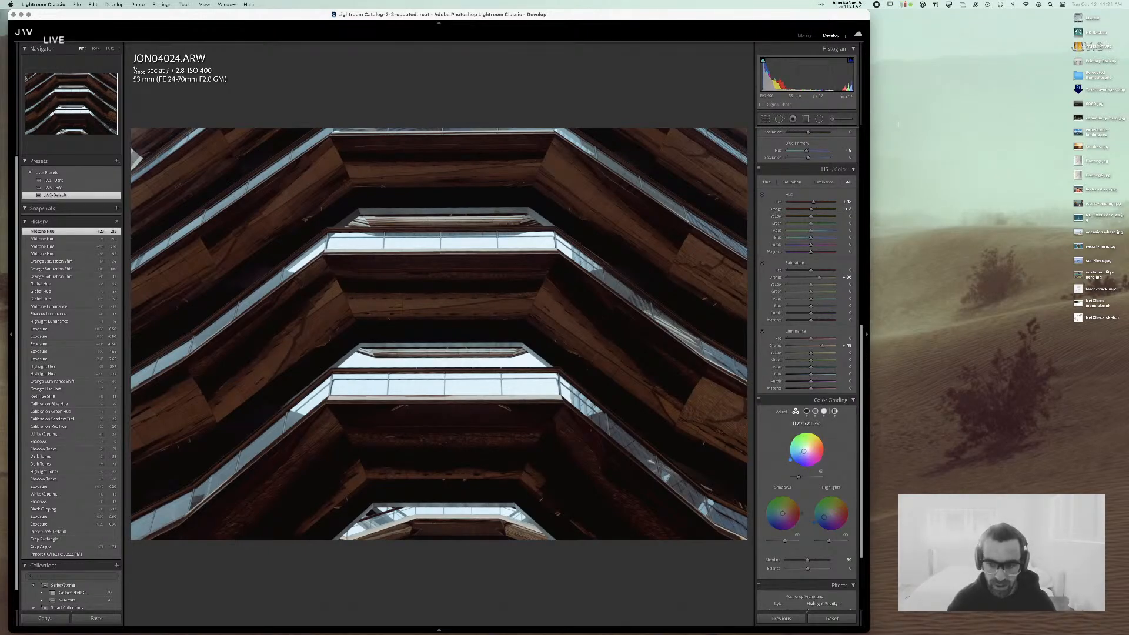
- Tint the shadows a subtle blue-violet in the colour grading, reduce the midtone saturation slightly, and lower the shadow luminance
{"action": "left_click_drag", "start_coordinate": [803, 452], "coordinate": [801, 452]}
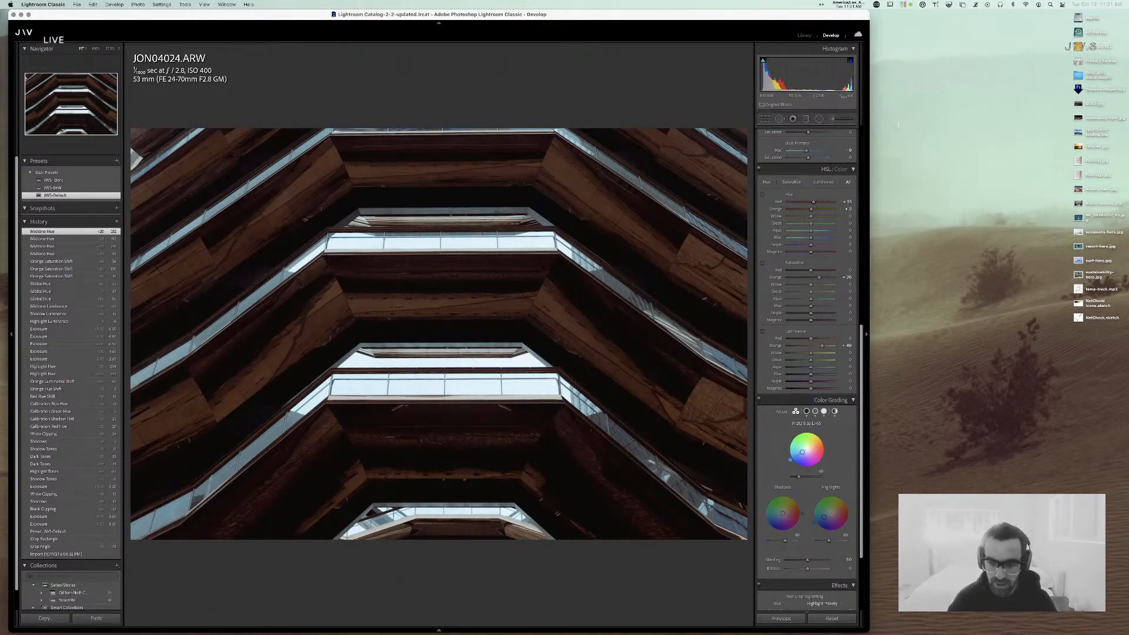
{"action": "mouse_move", "coordinate": [783, 513]}
{"action": "left_mouse_down"}
{"action": "mouse_move", "coordinate": [764, 516]}
{"action": "mouse_move", "coordinate": [775, 530]}
{"action": "mouse_move", "coordinate": [781, 516]}
{"action": "left_mouse_up"}
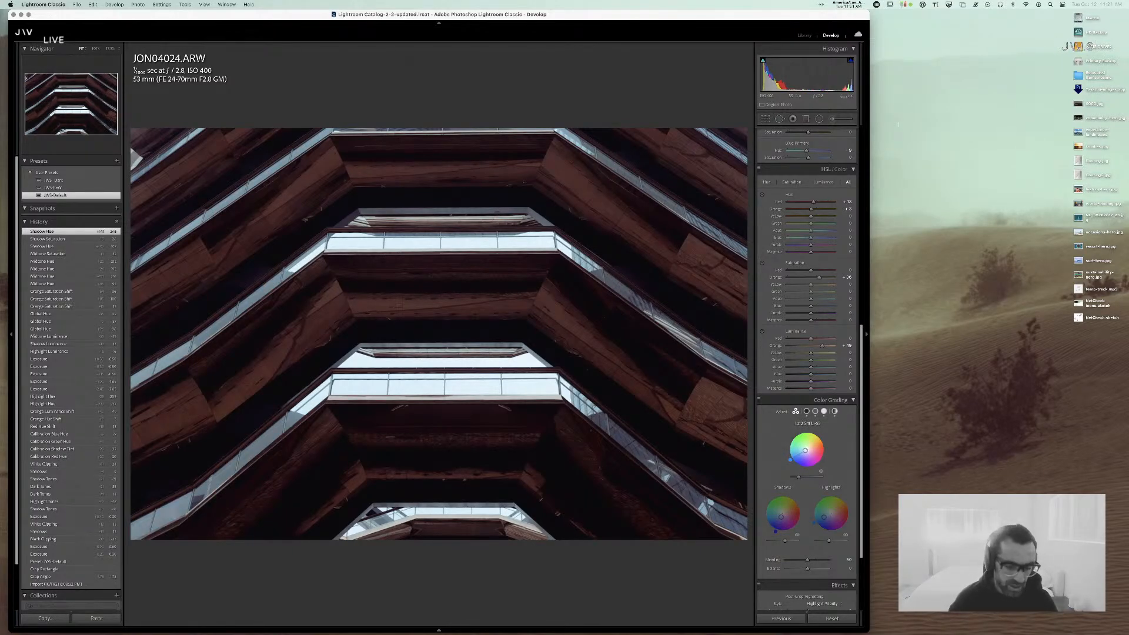
{"action": "left_click_drag", "start_coordinate": [805, 450], "coordinate": [806, 451]}
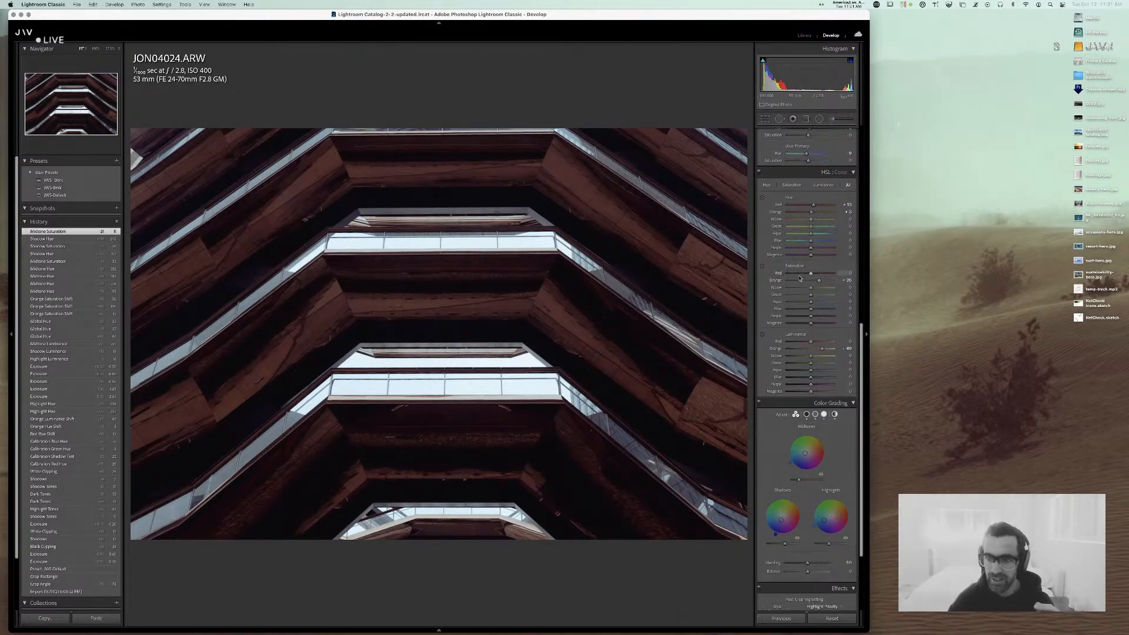
{"action": "scroll", "coordinate": [822, 389], "scroll_direction": "up", "scroll_amount": 5}
{"action": "scroll", "coordinate": [799, 278], "scroll_direction": "down", "scroll_amount": 8}
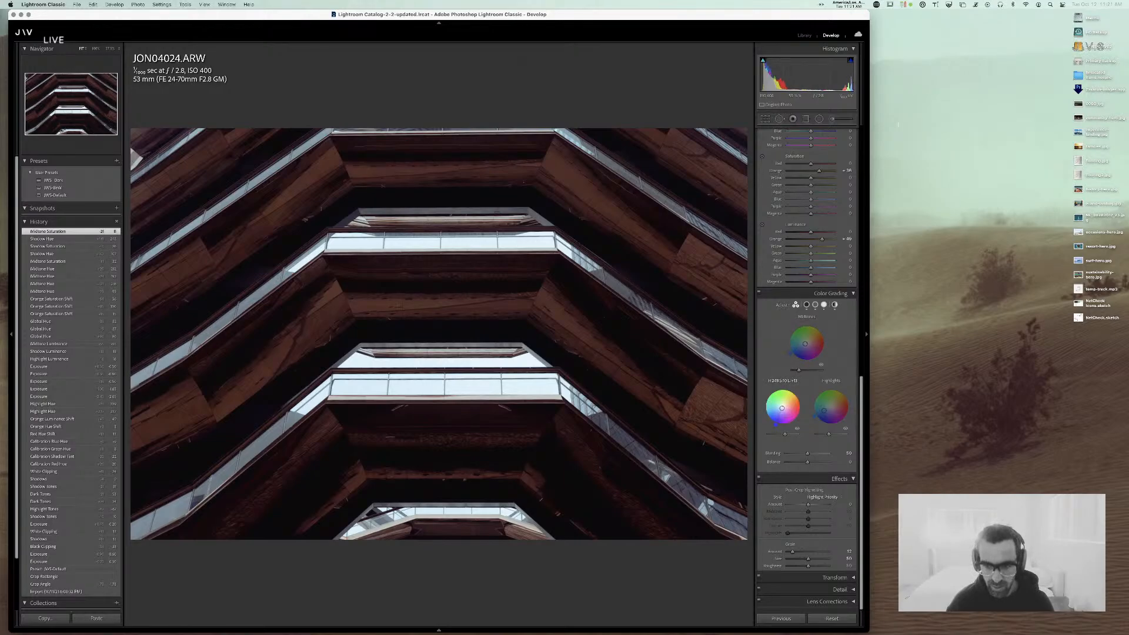
{"action": "left_click_drag", "start_coordinate": [785, 434], "coordinate": [781, 434]}
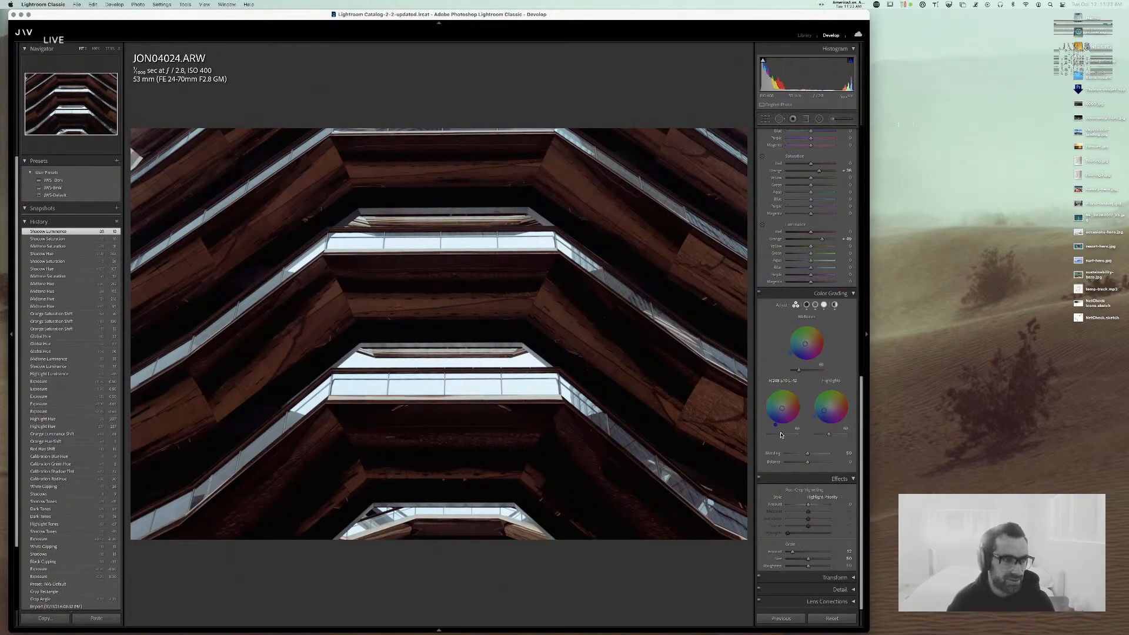
- Refine the point curve with an added deep-shadow point, slightly lifted lower tones and midtones, and a slightly lowered highlight point
{"action": "scroll", "coordinate": [812, 317], "scroll_direction": "up", "scroll_amount": 5}
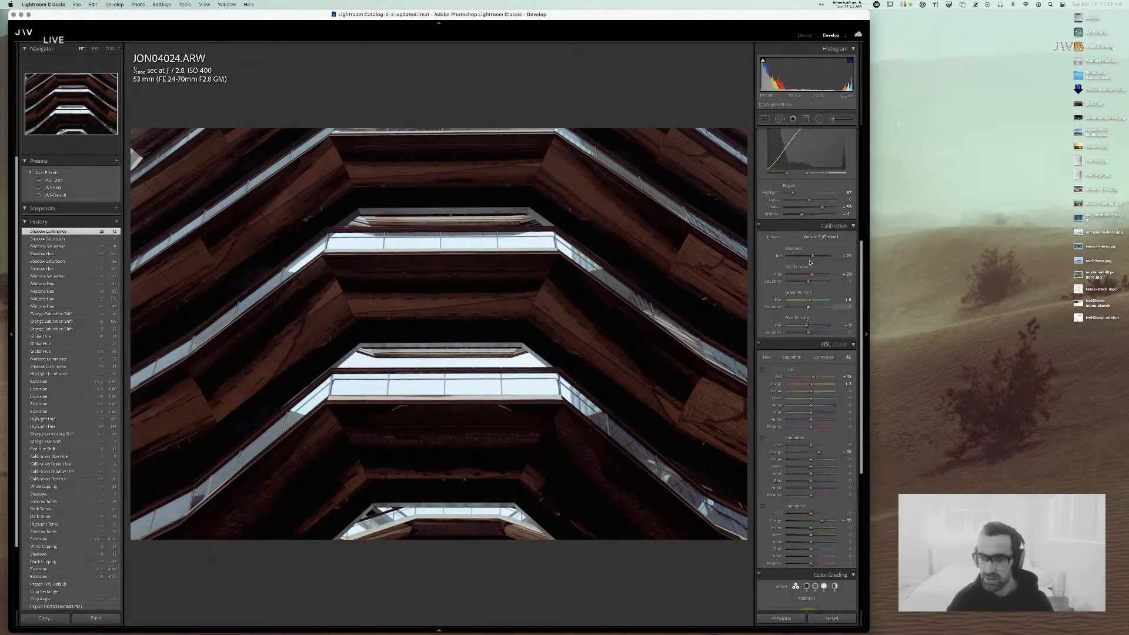
{"action": "scroll", "coordinate": [810, 262], "scroll_direction": "up", "scroll_amount": 5}
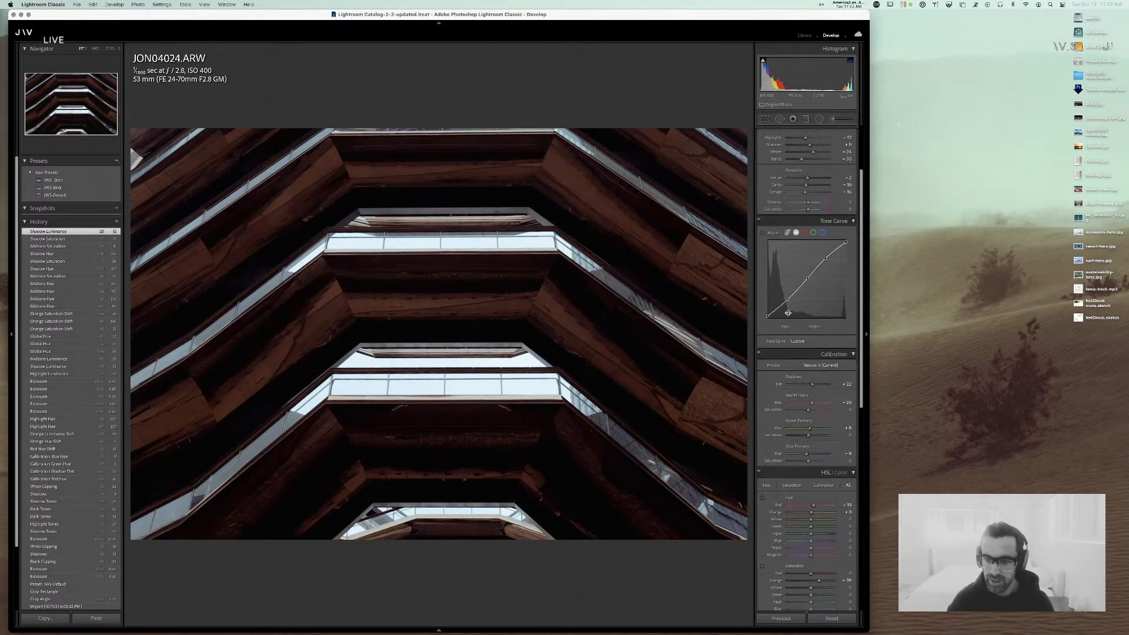
{"action": "left_click_drag", "start_coordinate": [776, 309], "coordinate": [776, 308]}
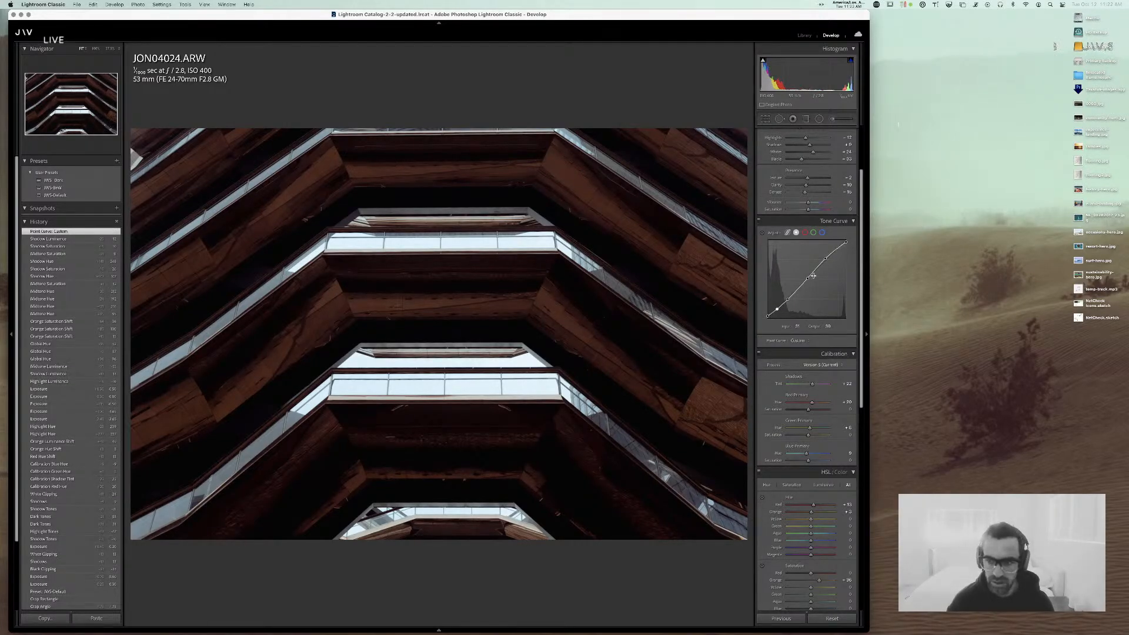
{"action": "left_click_drag", "start_coordinate": [809, 278], "coordinate": [789, 298]}
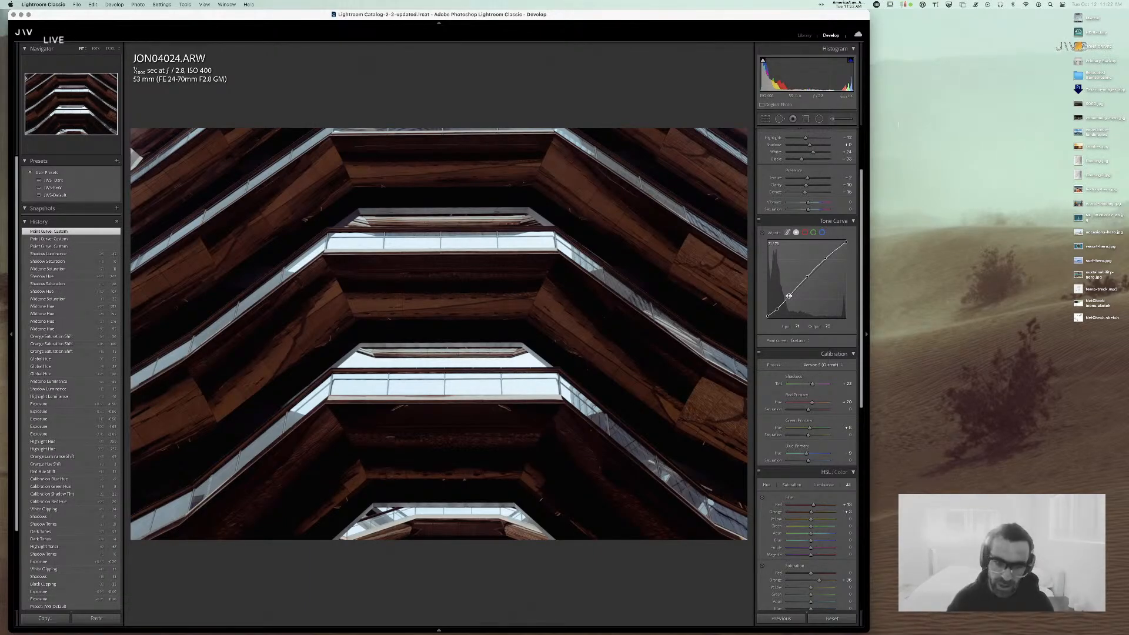
{"action": "left_click_drag", "start_coordinate": [828, 258], "coordinate": [826, 260]}
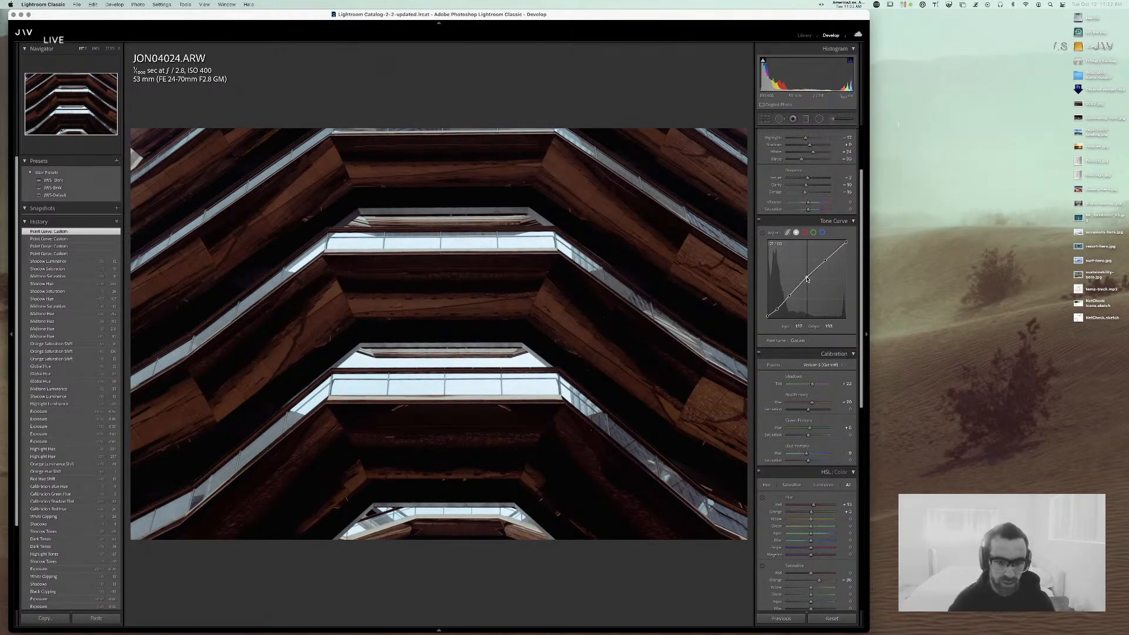
{"action": "left_click", "coordinate": [807, 280]}
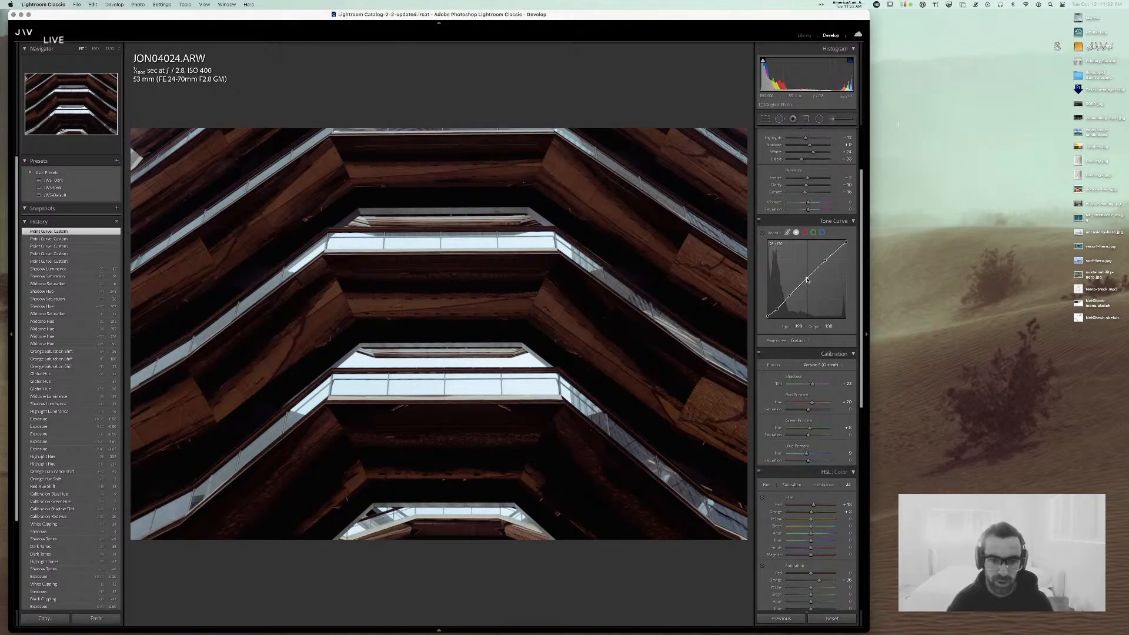
{"action": "left_click_drag", "start_coordinate": [806, 279], "coordinate": [806, 276]}
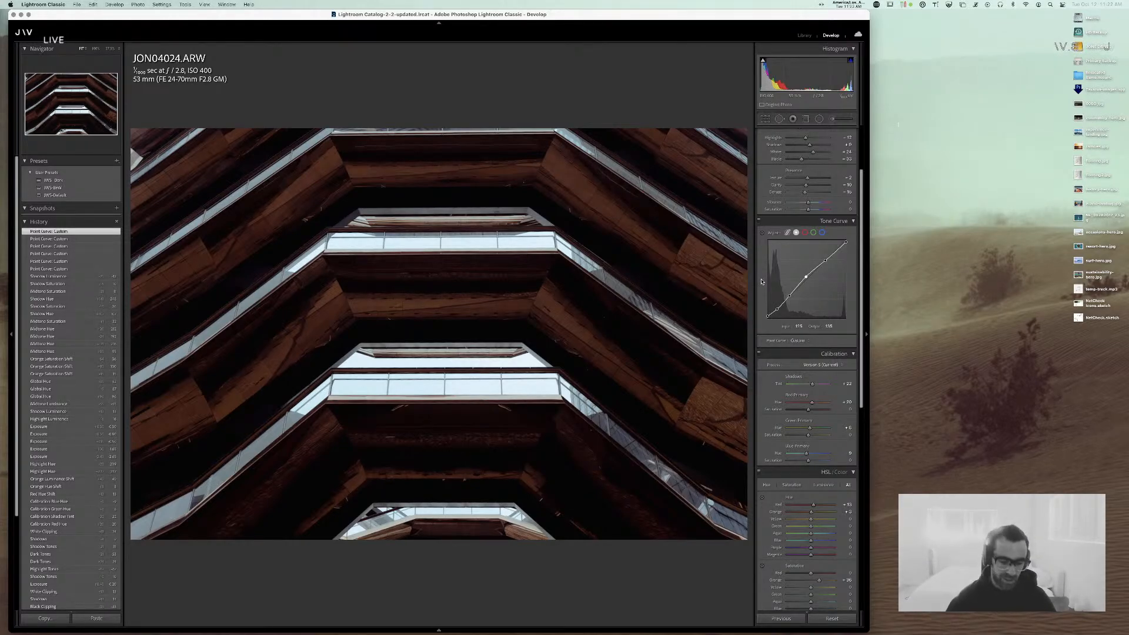
- Shift the orange hue slightly toward red and change the global colour grade to a subtle yellow-green tint
{"action": "scroll", "coordinate": [814, 506], "scroll_direction": "down", "scroll_amount": 2}
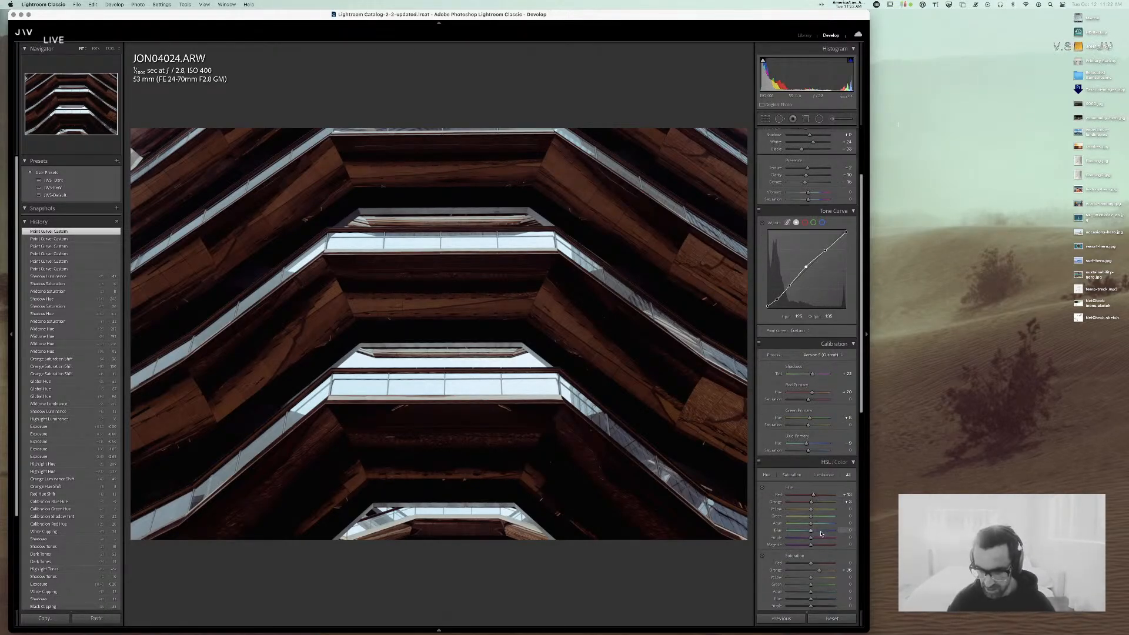
{"action": "mouse_move", "coordinate": [811, 475]}
{"action": "left_mouse_down"}
{"action": "mouse_move", "coordinate": [790, 474]}
{"action": "mouse_move", "coordinate": [809, 475]}
{"action": "left_mouse_up"}
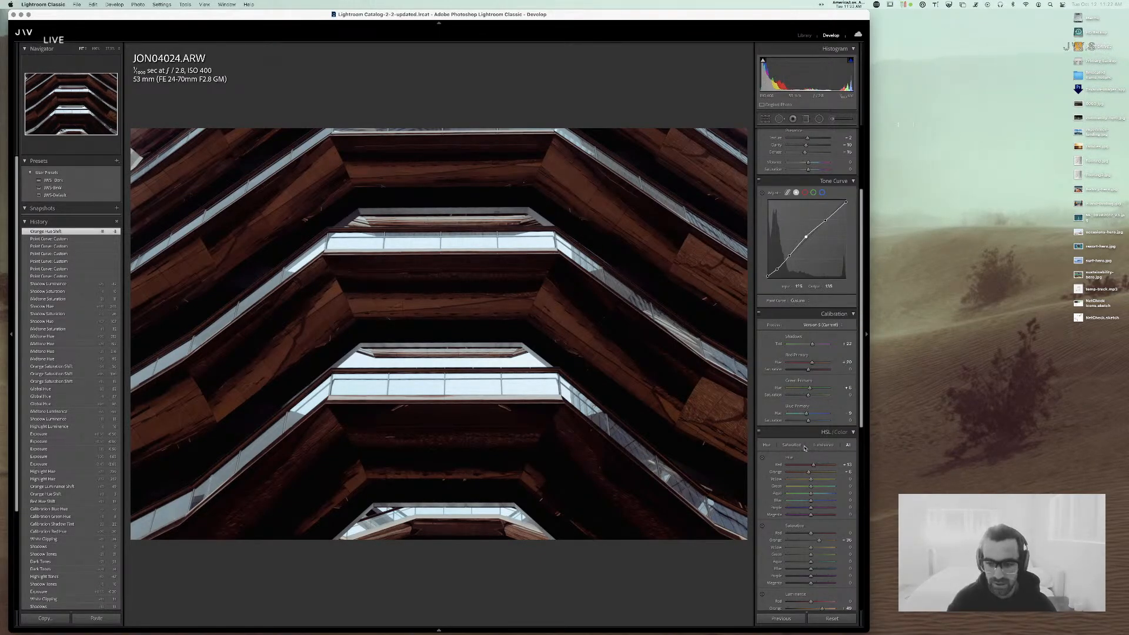
{"action": "scroll", "coordinate": [808, 448], "scroll_direction": "down", "scroll_amount": 5}
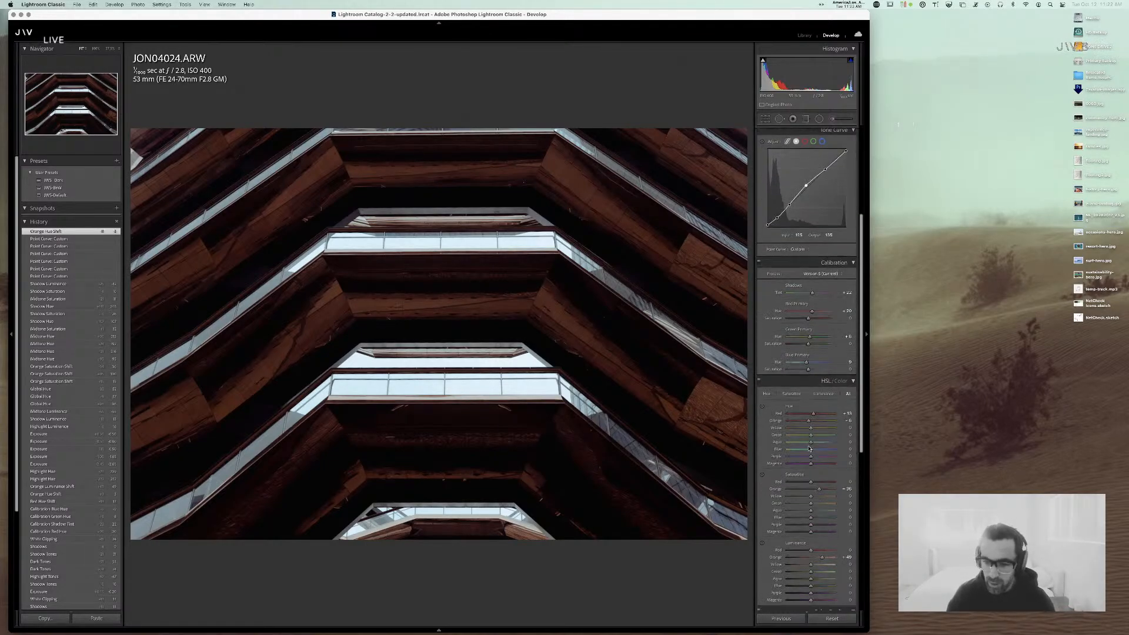
{"action": "scroll", "coordinate": [809, 448], "scroll_direction": "down", "scroll_amount": 2}
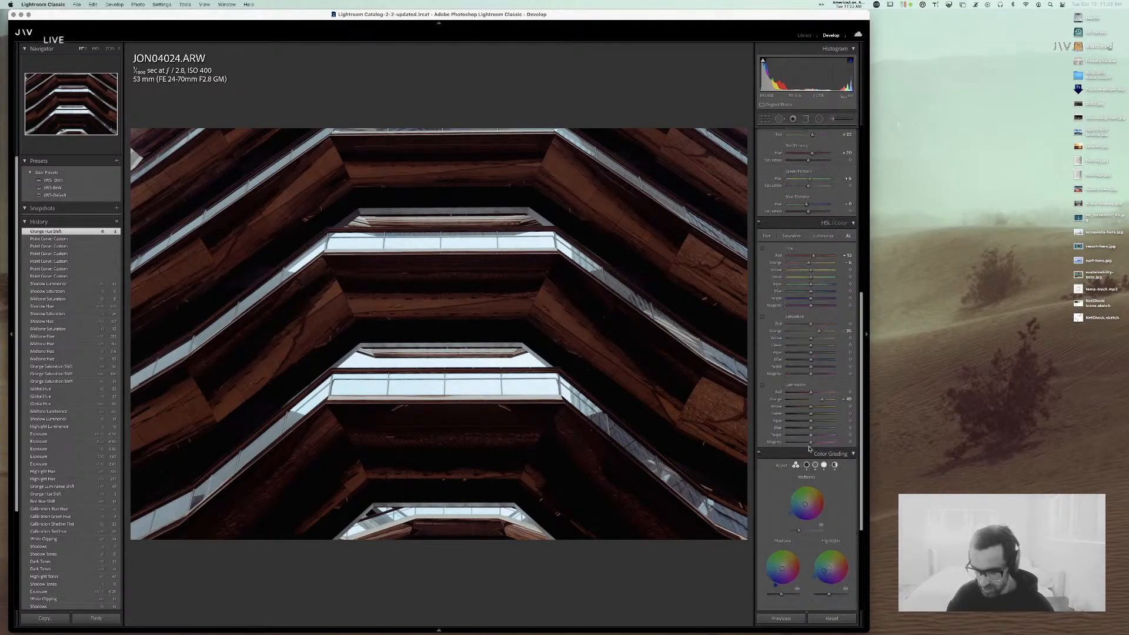
{"action": "left_click", "coordinate": [834, 466]}
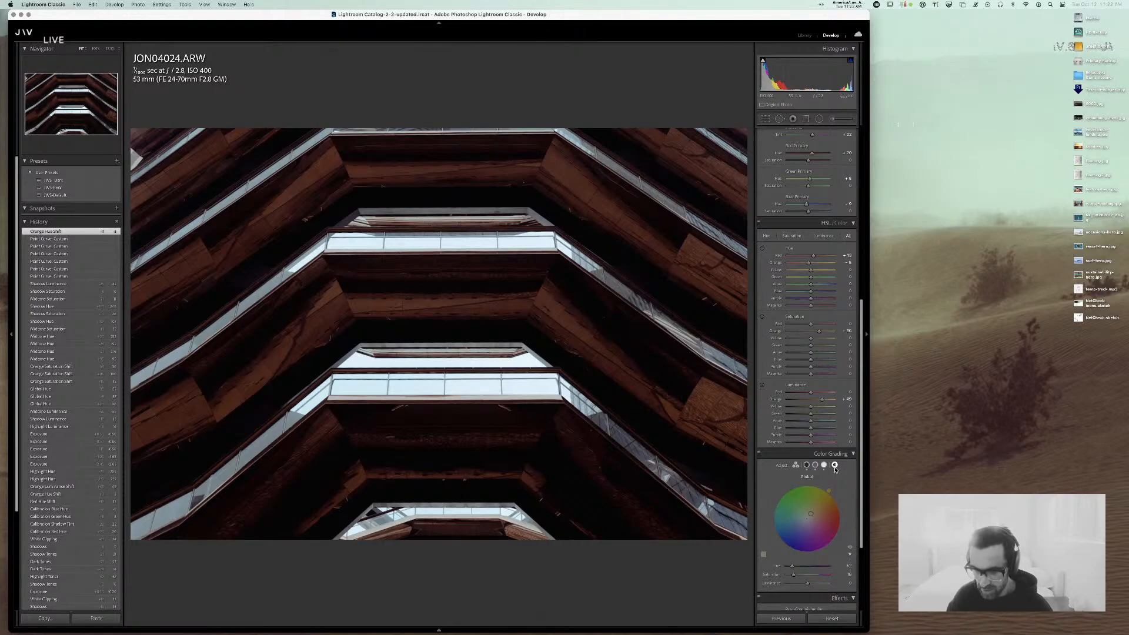
{"action": "scroll", "coordinate": [829, 490], "scroll_direction": "down", "scroll_amount": 1}
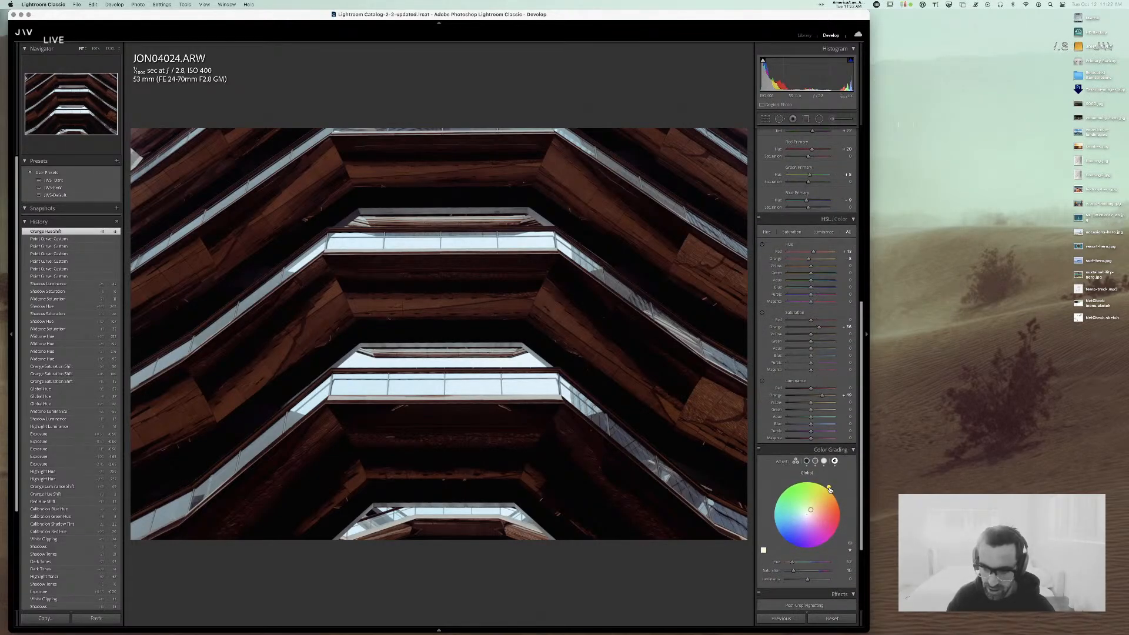
{"action": "mouse_move", "coordinate": [829, 490]}
{"action": "left_mouse_down"}
{"action": "mouse_move", "coordinate": [823, 483]}
{"action": "mouse_move", "coordinate": [835, 494]}
{"action": "left_mouse_up"}
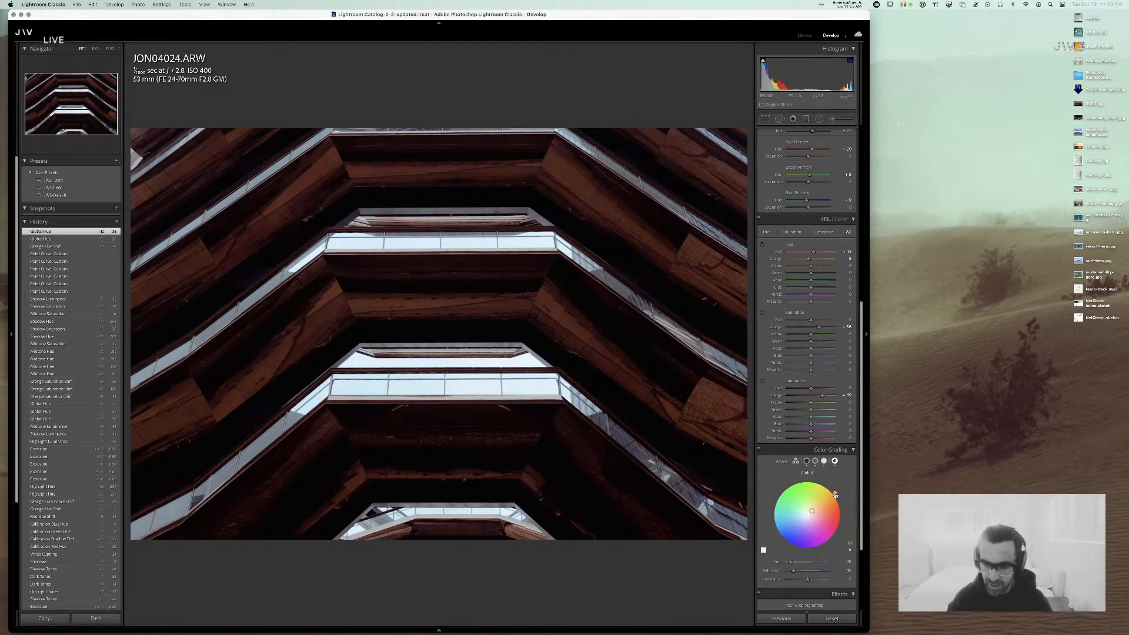
{"action": "left_click_drag", "start_coordinate": [835, 495], "coordinate": [809, 481]}
{"action": "left_click_drag", "start_coordinate": [809, 481], "coordinate": [814, 481]}
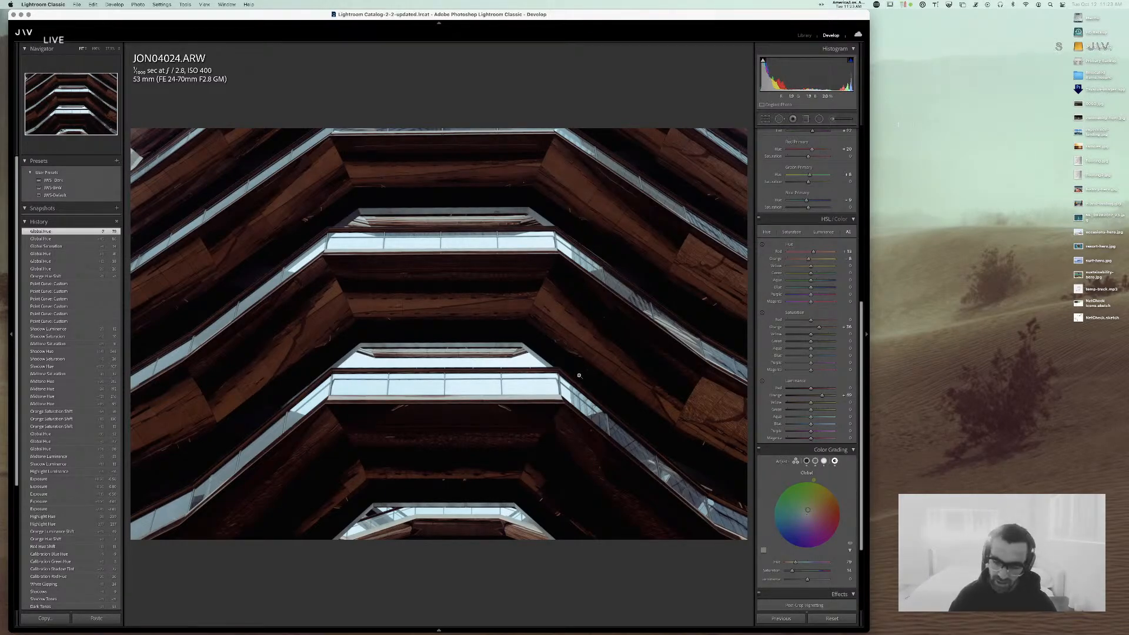
- Lower the highlights slightly and fine-tune the red channel's point curve with points in the shadows, midtones and highlights
{"action": "scroll", "coordinate": [844, 303], "scroll_direction": "up", "scroll_amount": 10}
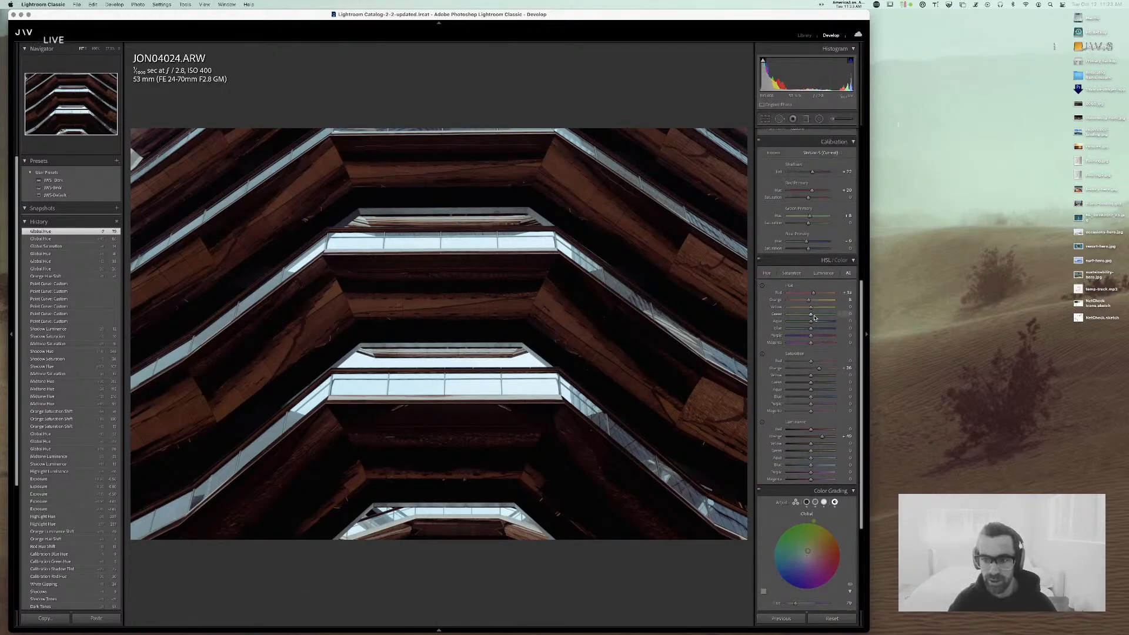
{"action": "left_click_drag", "start_coordinate": [806, 225], "coordinate": [805, 227]}
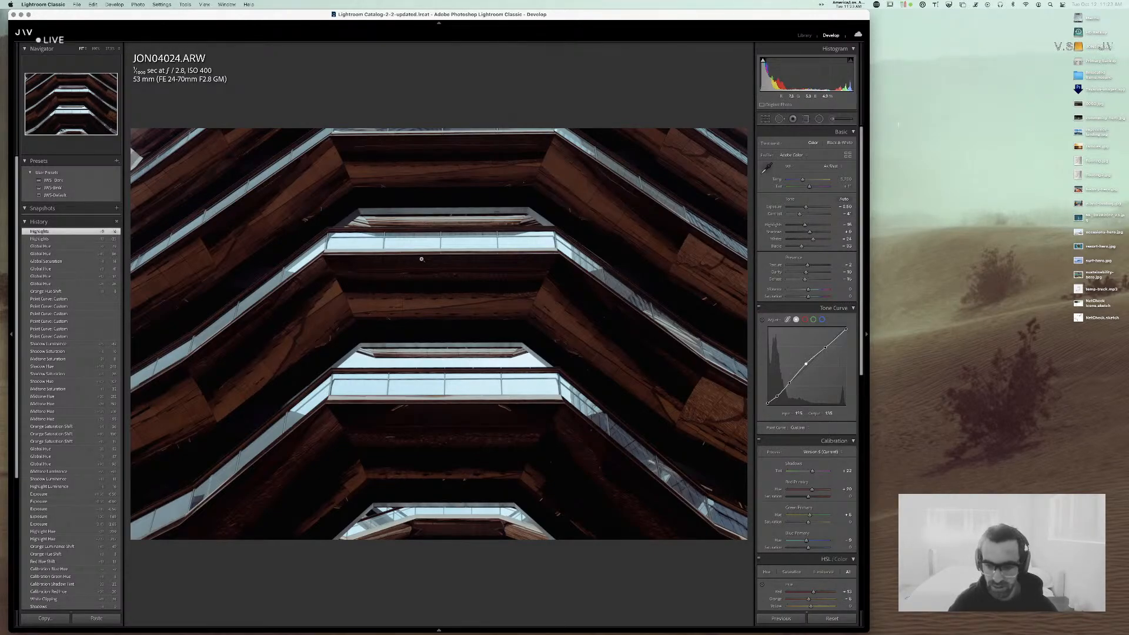
{"action": "left_click", "coordinate": [804, 320]}
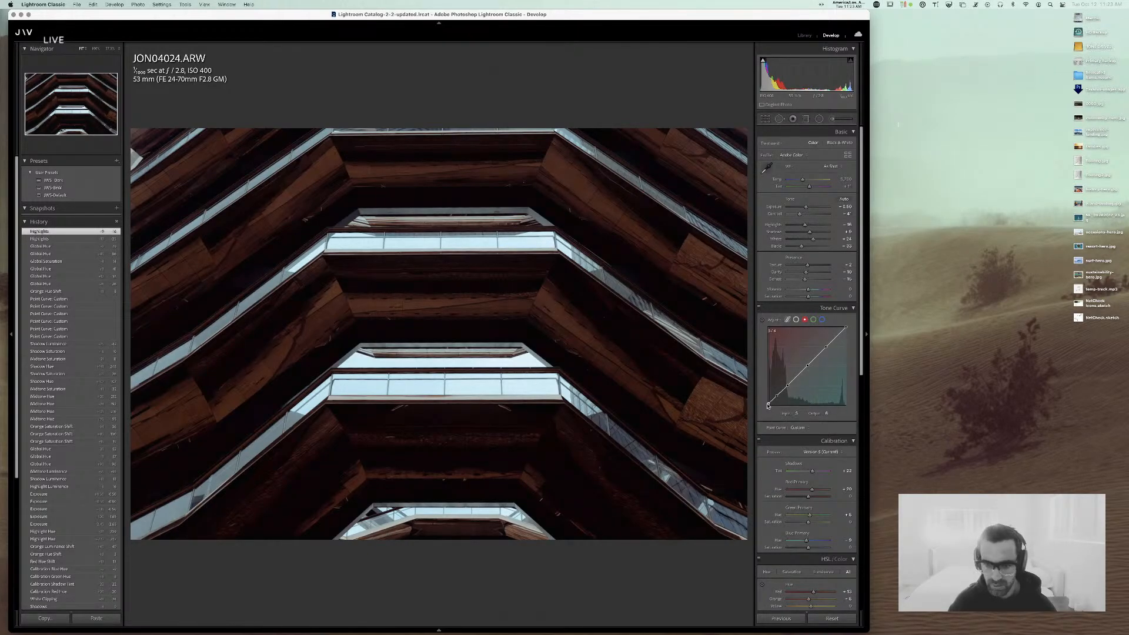
{"action": "left_click_drag", "start_coordinate": [767, 404], "coordinate": [788, 385]}
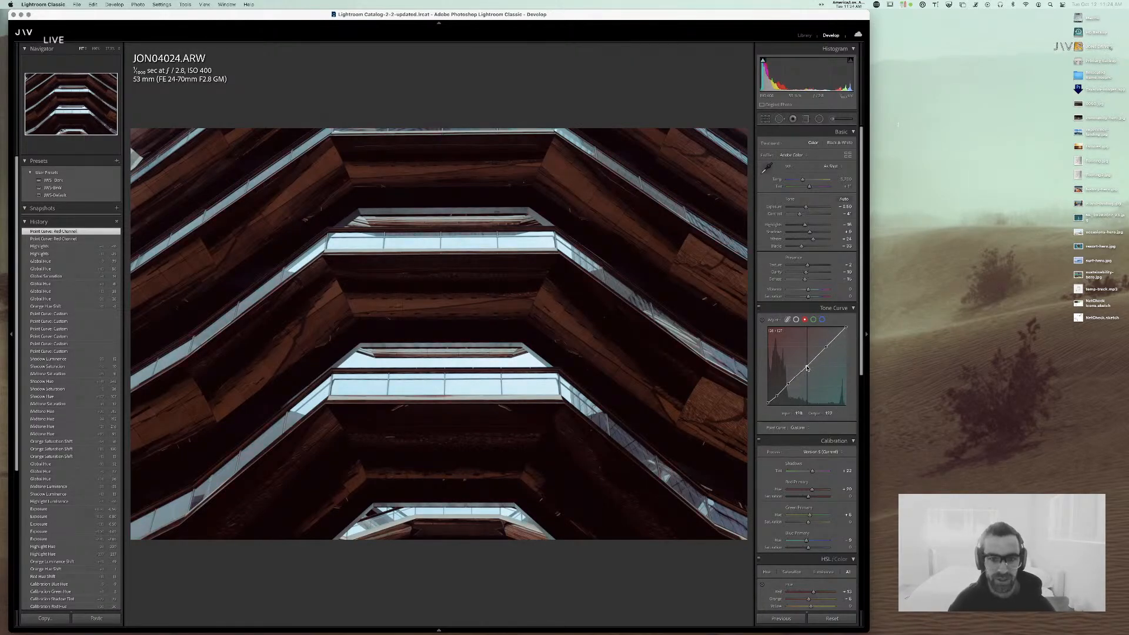
{"action": "left_click", "coordinate": [804, 365]}
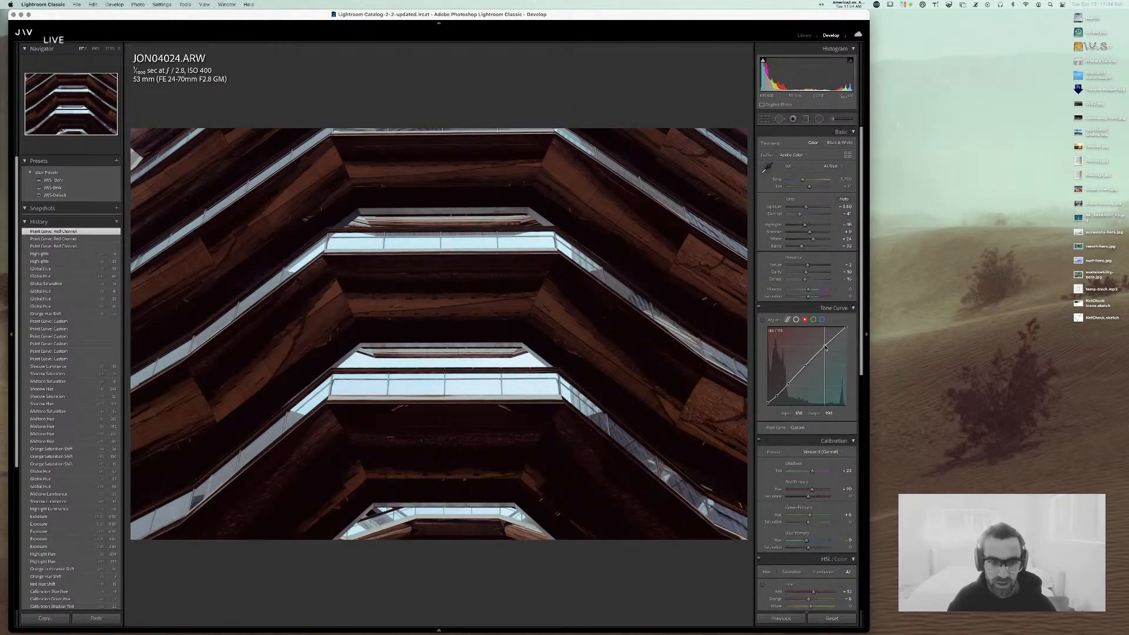
{"action": "left_click", "coordinate": [826, 348]}
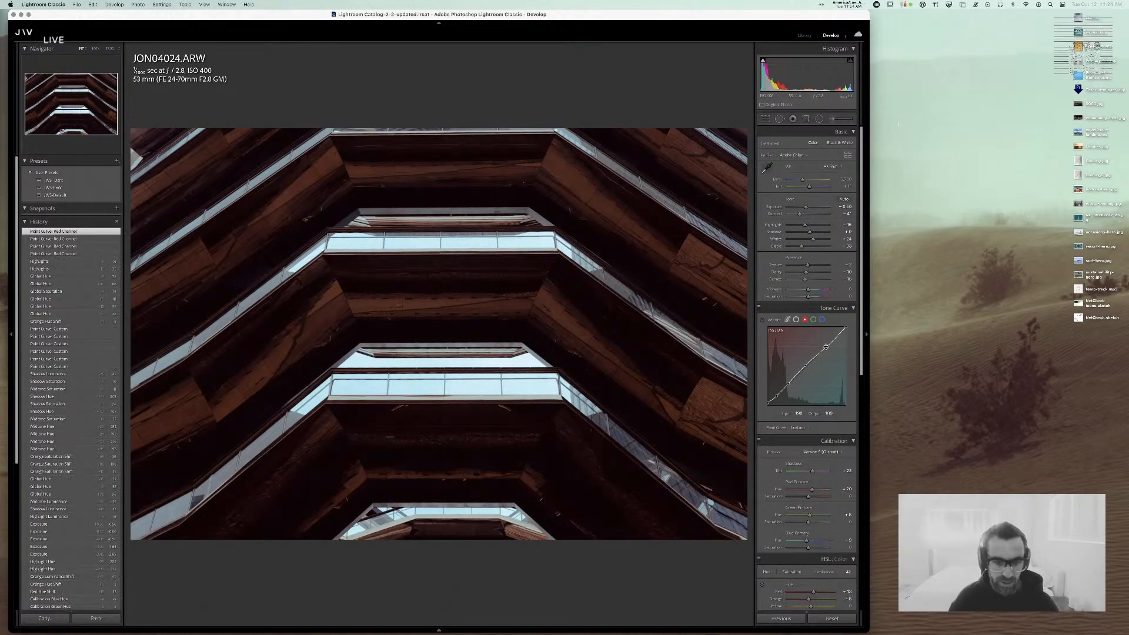
{"action": "left_click_drag", "start_coordinate": [826, 347], "coordinate": [825, 346]}
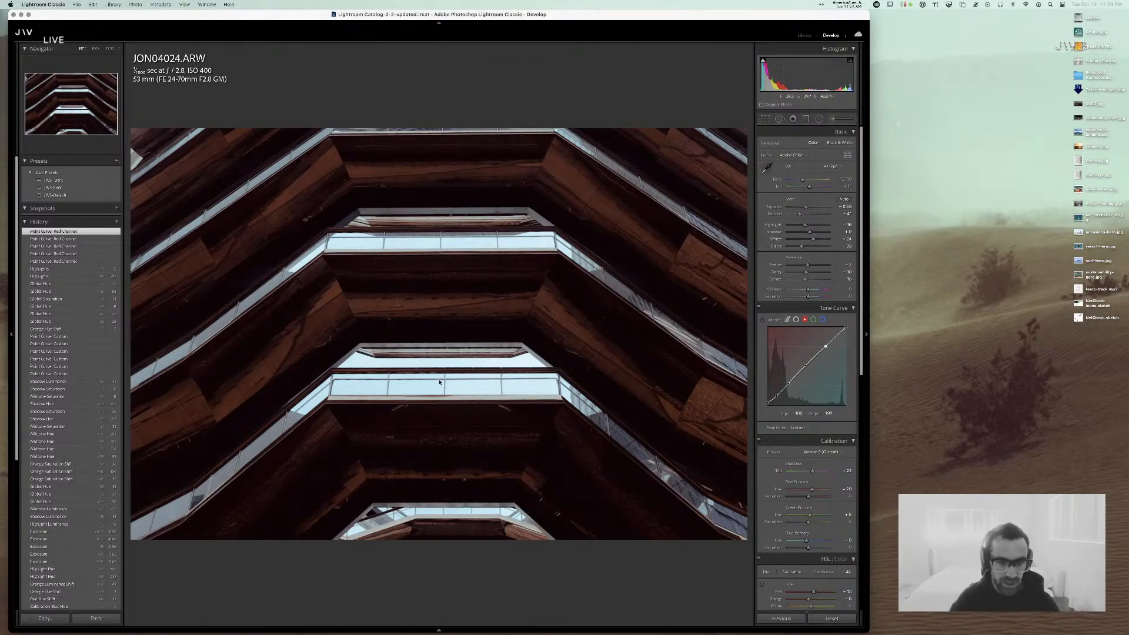
- Leave the finished photo and preview the angular brown facade shot with the white sky at full size from the library grid
{"action": "key", "text": "g"}
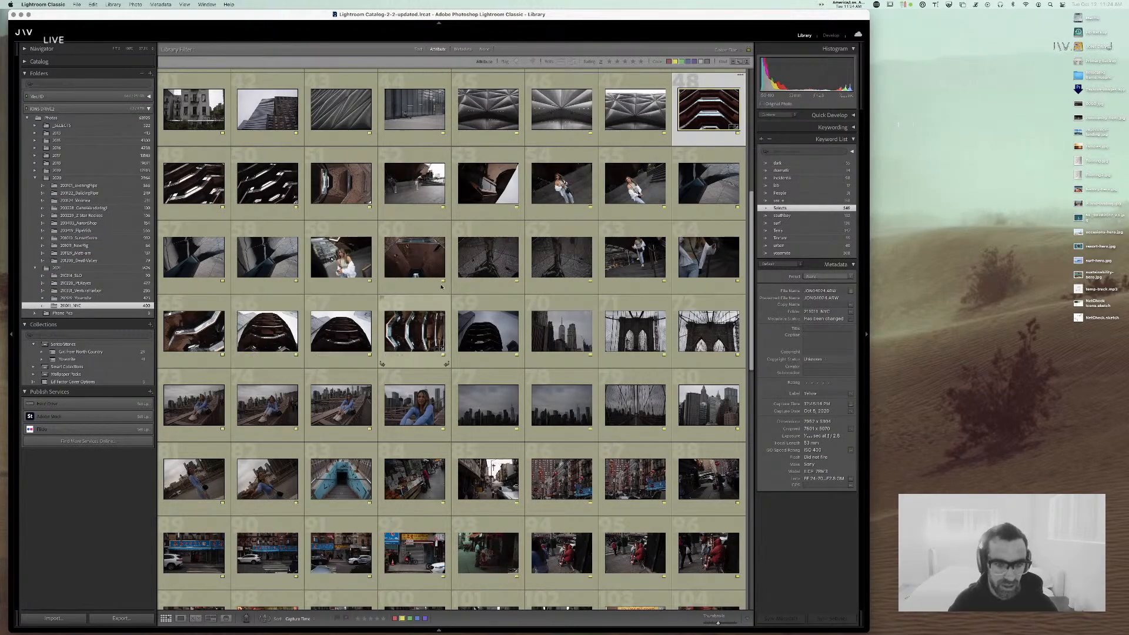
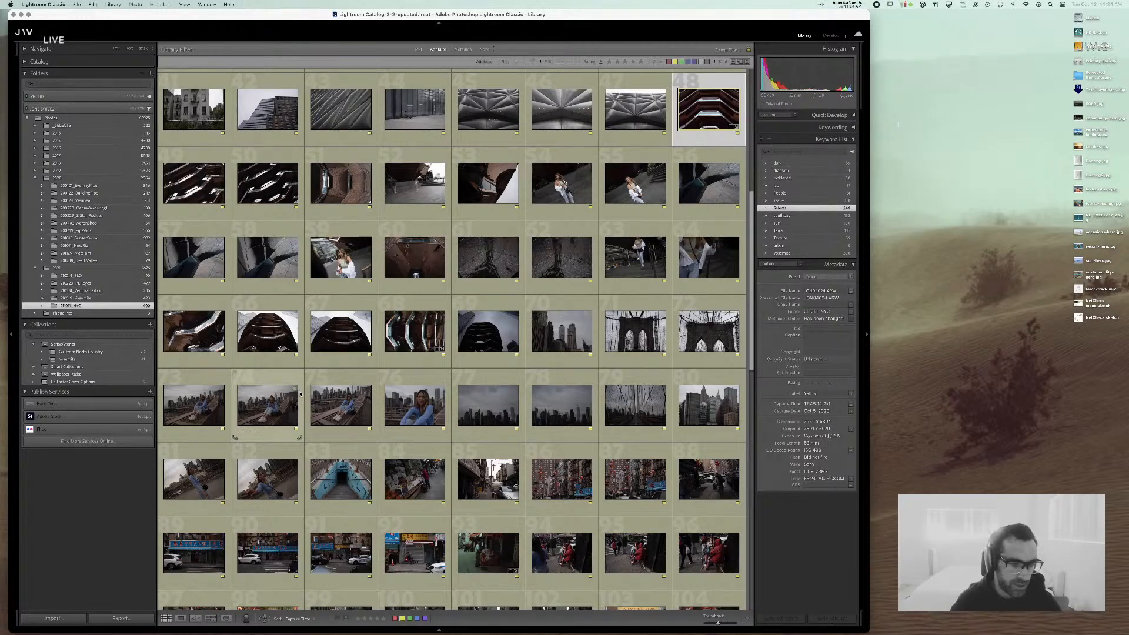
{"action": "scroll", "coordinate": [300, 394], "scroll_direction": "up", "scroll_amount": 1}
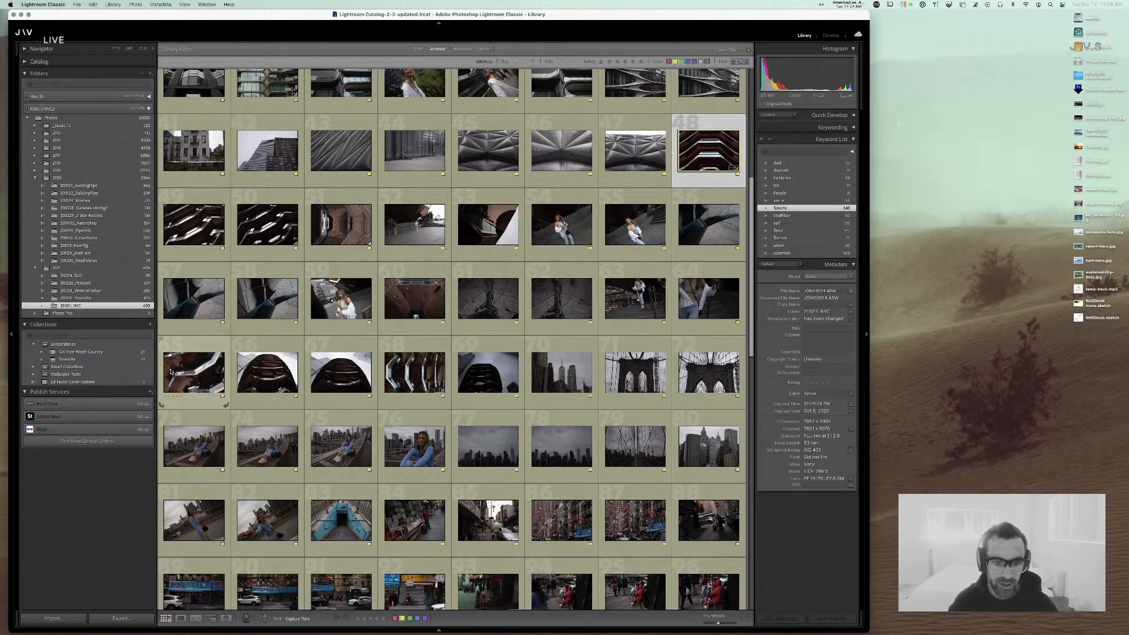
{"action": "left_click", "coordinate": [490, 222]}
{"action": "double_click", "coordinate": [490, 222]}
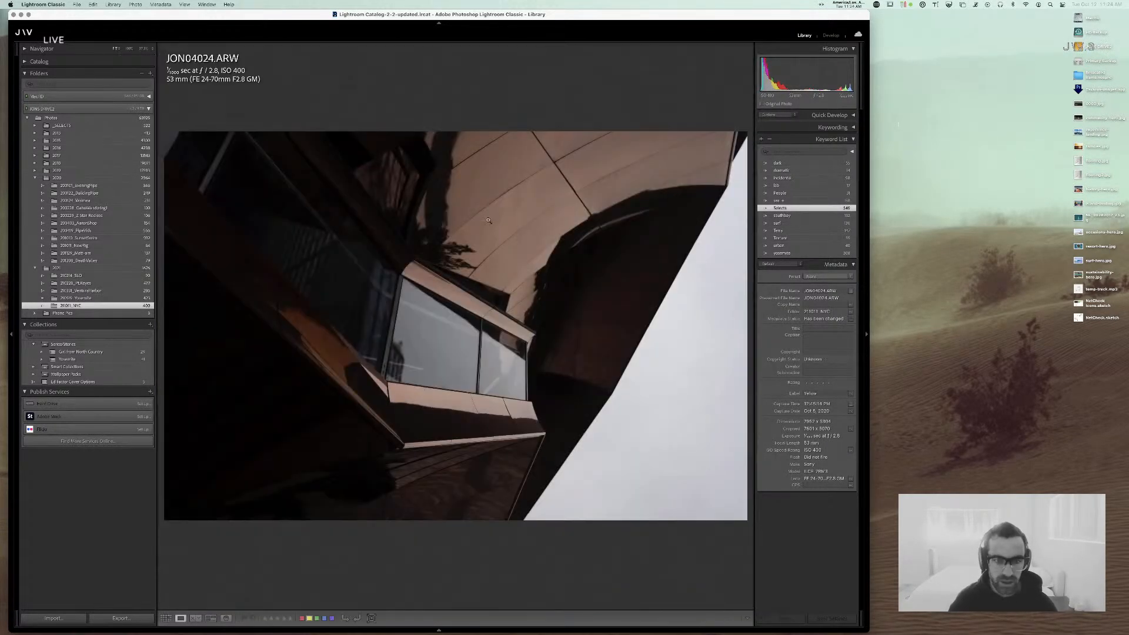
{"action": "key", "text": "g"}
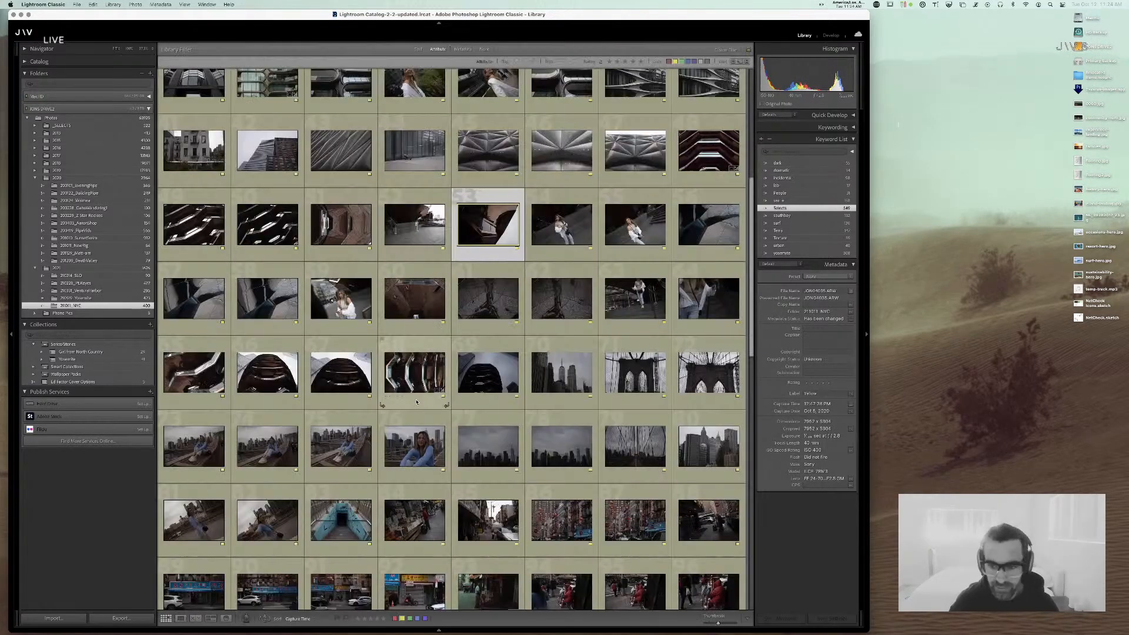
- Look through the library thumbnails, from the architecture shots to the street and skyline photos, for another photo to edit
{"action": "scroll", "coordinate": [423, 400], "scroll_direction": "down", "scroll_amount": 5}
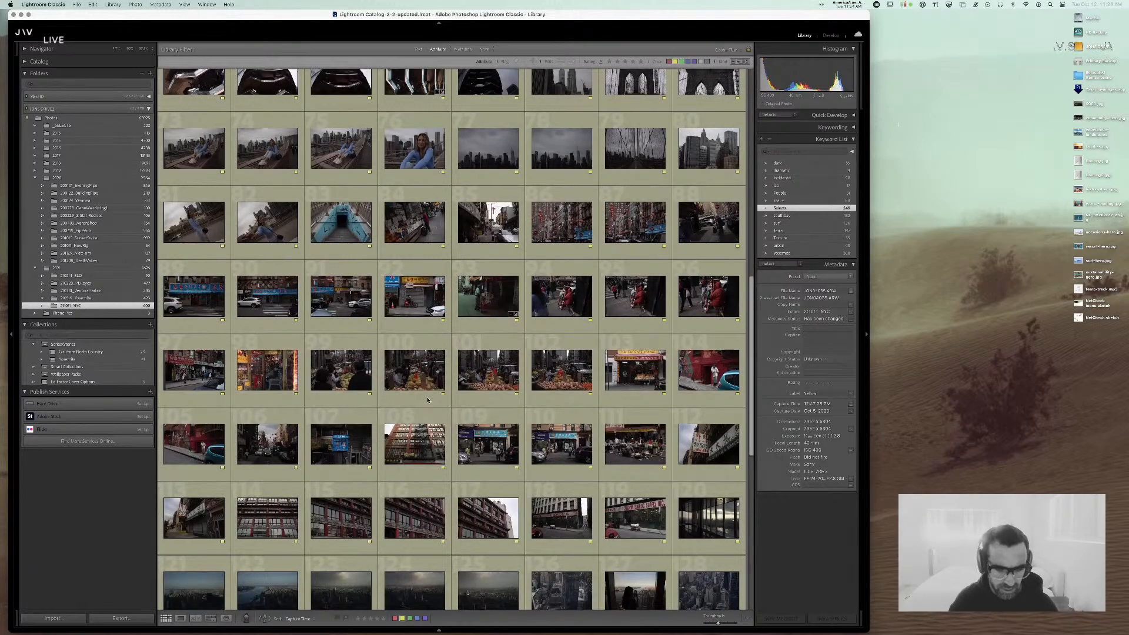
{"action": "scroll", "coordinate": [427, 400], "scroll_direction": "down", "scroll_amount": 3}
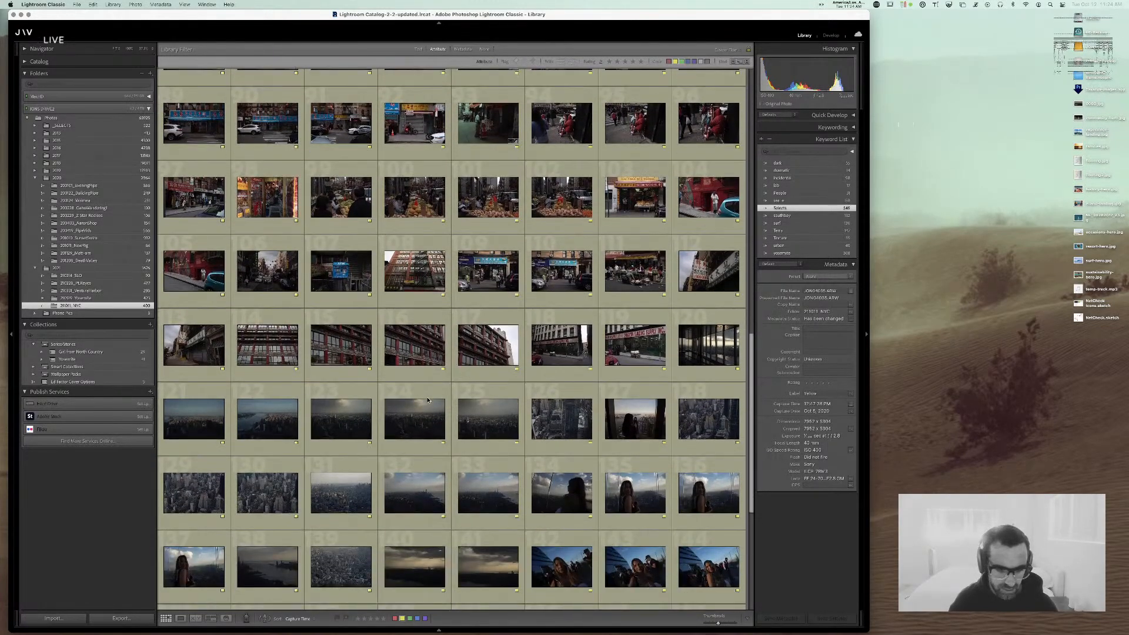
{"action": "scroll", "coordinate": [427, 400], "scroll_direction": "up", "scroll_amount": 4}
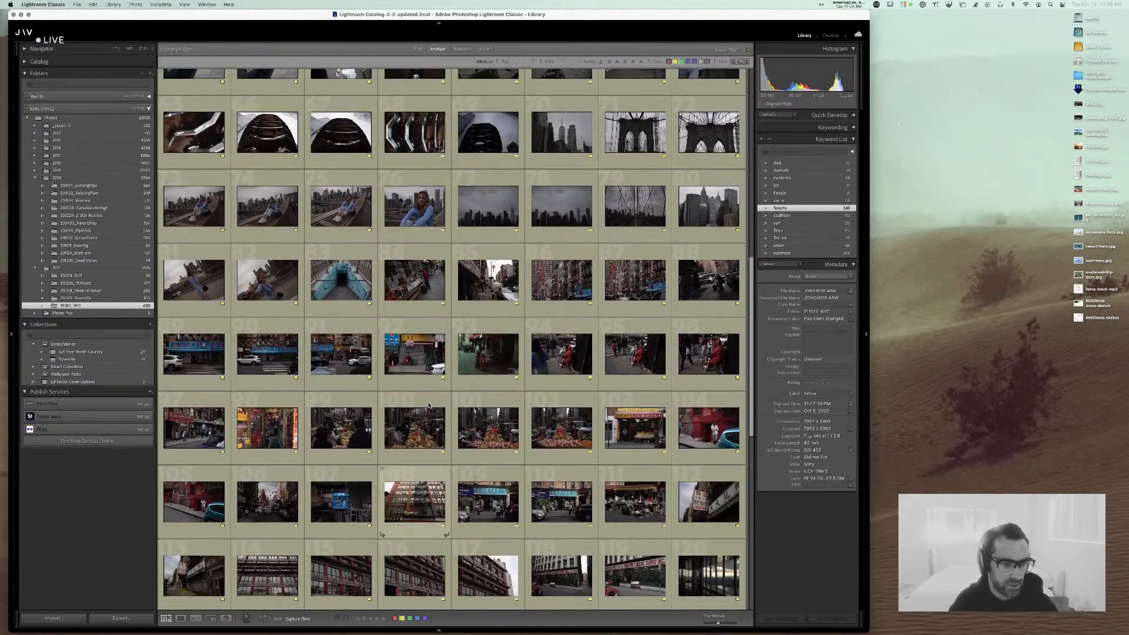
{"action": "scroll", "coordinate": [429, 406], "scroll_direction": "up", "scroll_amount": 6}
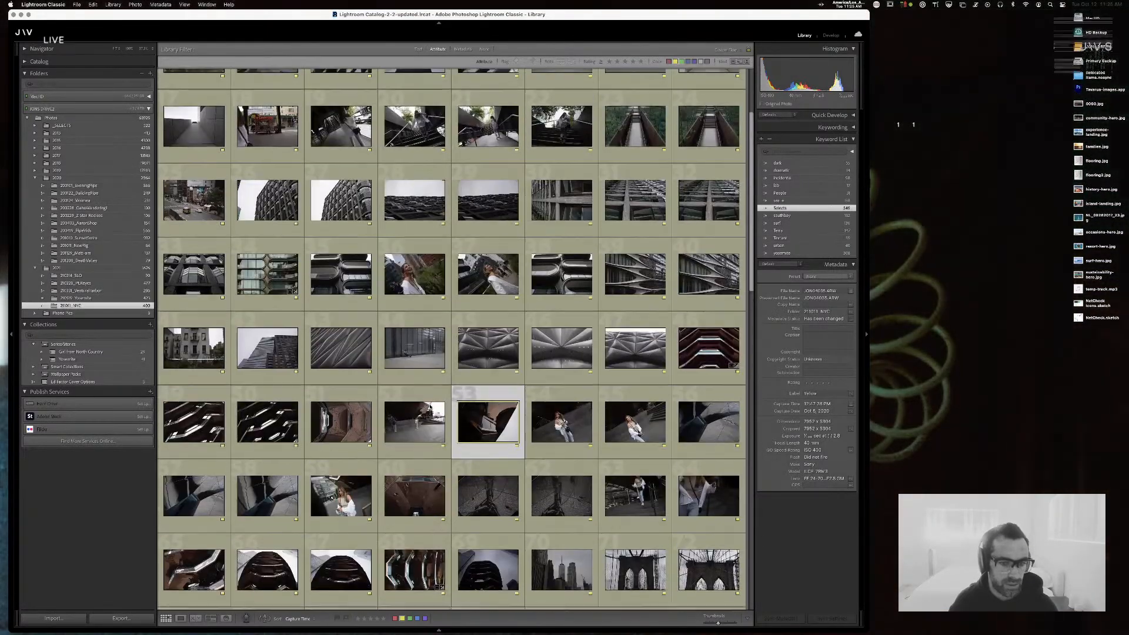
{"action": "scroll", "coordinate": [429, 407], "scroll_direction": "up", "scroll_amount": 2}
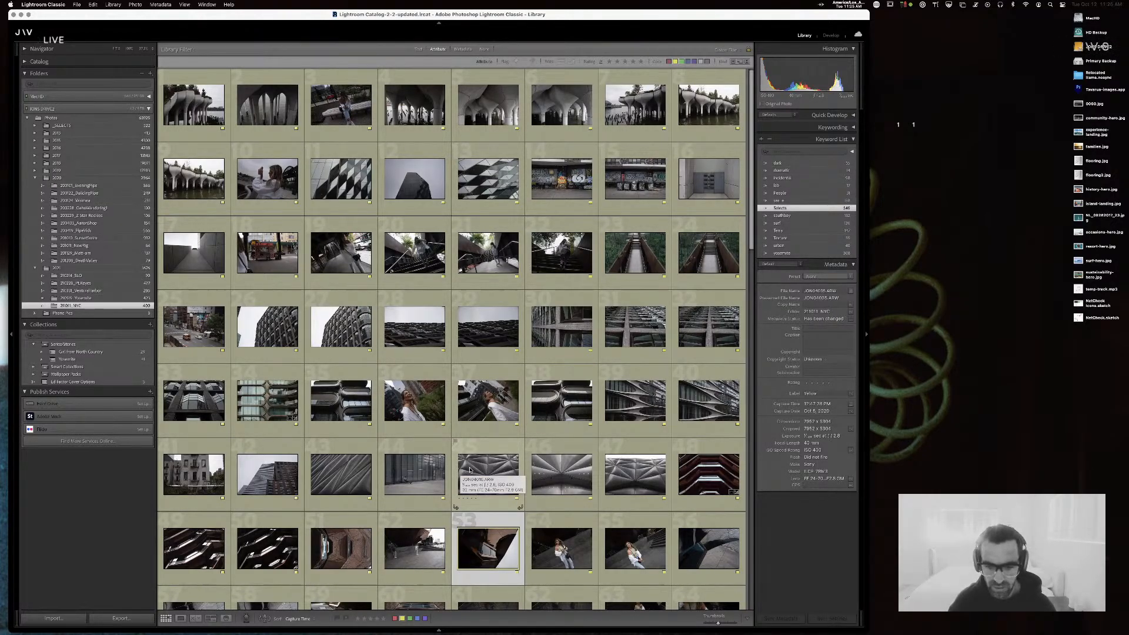
{"action": "scroll", "coordinate": [470, 470], "scroll_direction": "down", "scroll_amount": 6}
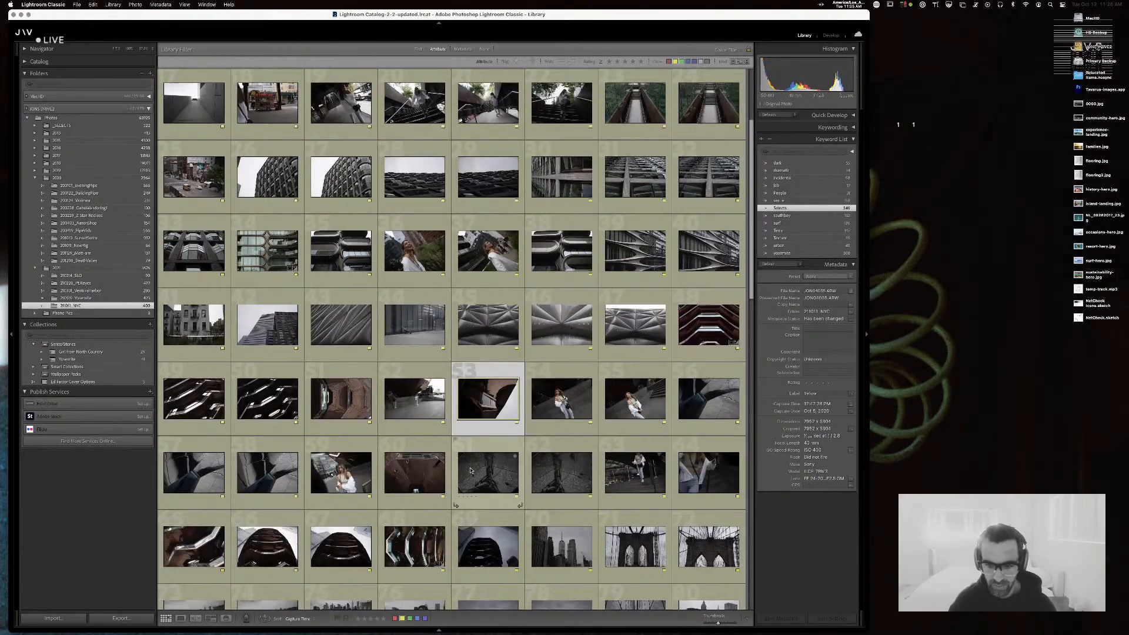
{"action": "scroll", "coordinate": [470, 471], "scroll_direction": "down", "scroll_amount": 4}
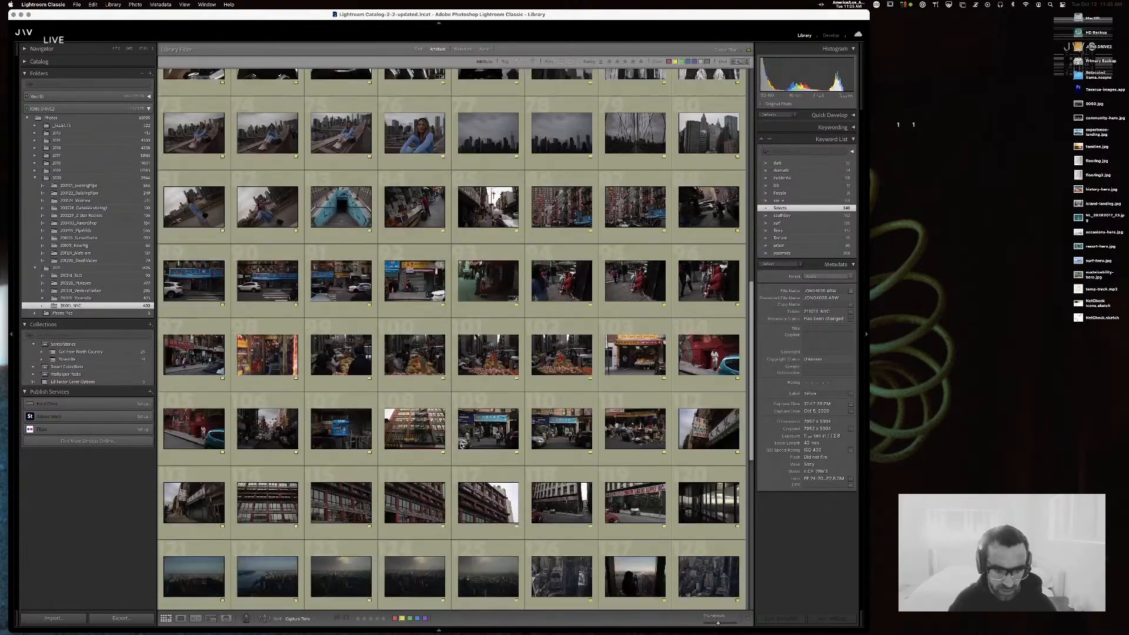
{"action": "scroll", "coordinate": [462, 445], "scroll_direction": "down", "scroll_amount": 2}
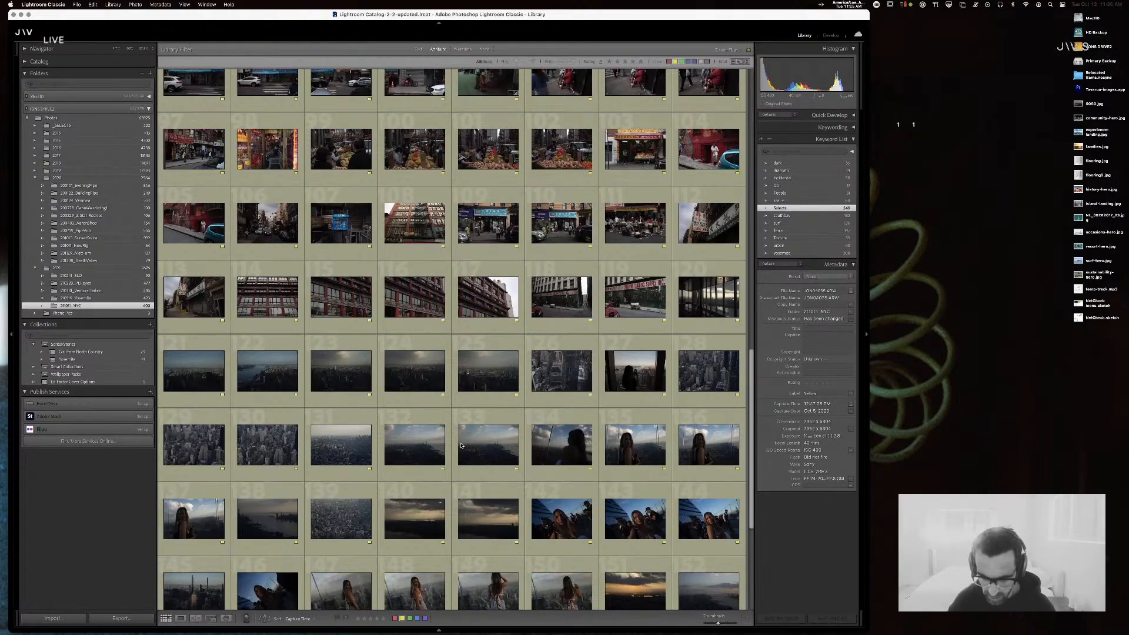
{"action": "scroll", "coordinate": [462, 445], "scroll_direction": "down", "scroll_amount": 1}
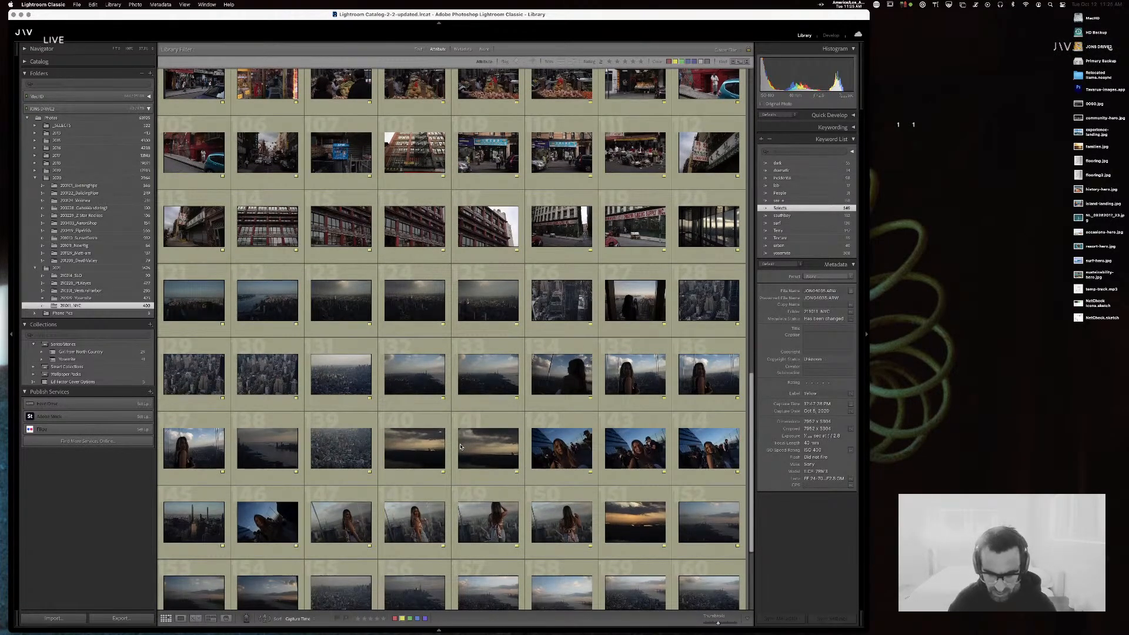
{"action": "scroll", "coordinate": [460, 446], "scroll_direction": "up", "scroll_amount": 1}
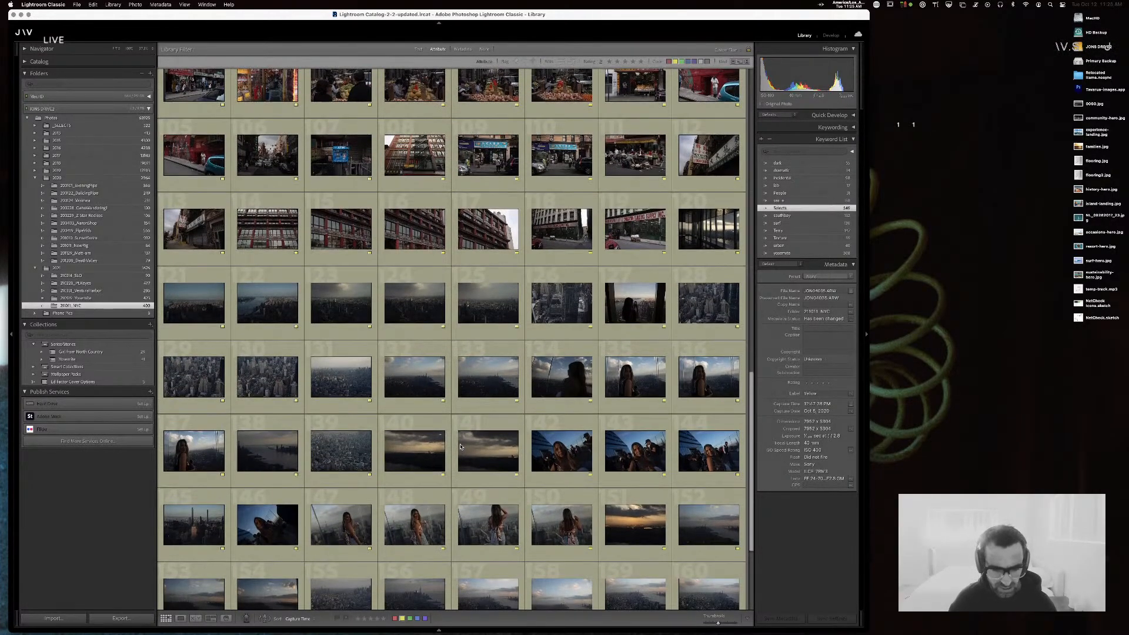
- Preview JON04325.ARW and the following shots of the woman above the city at full size, and return to the grid
{"action": "double_click", "coordinate": [327, 527]}
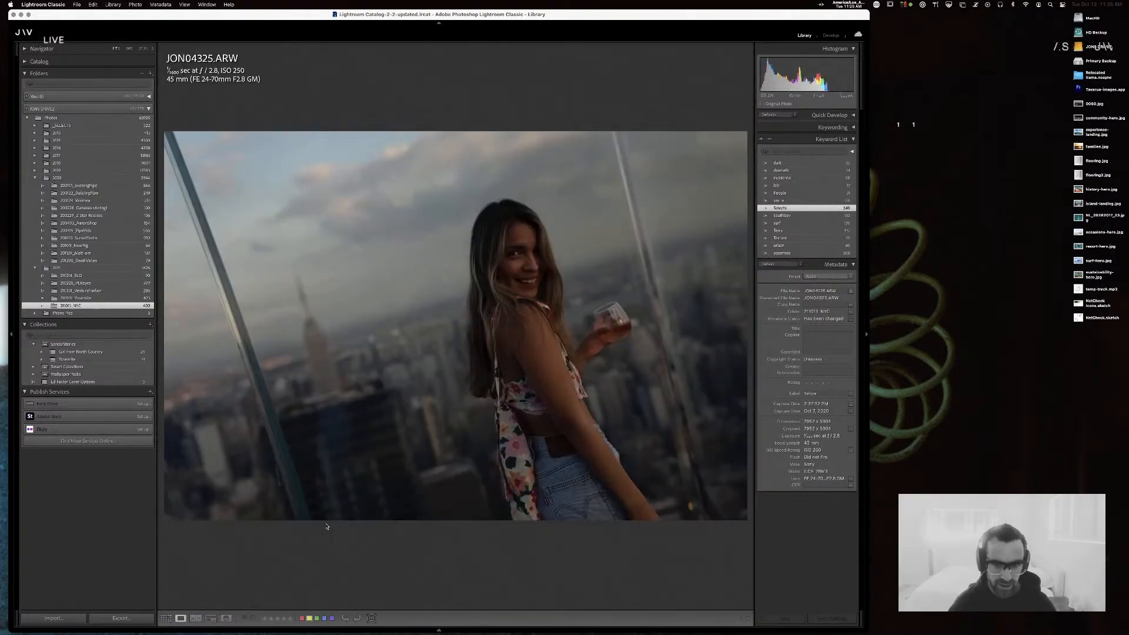
{"action": "key", "text": "Right"}
{"action": "key", "text": "Right"}
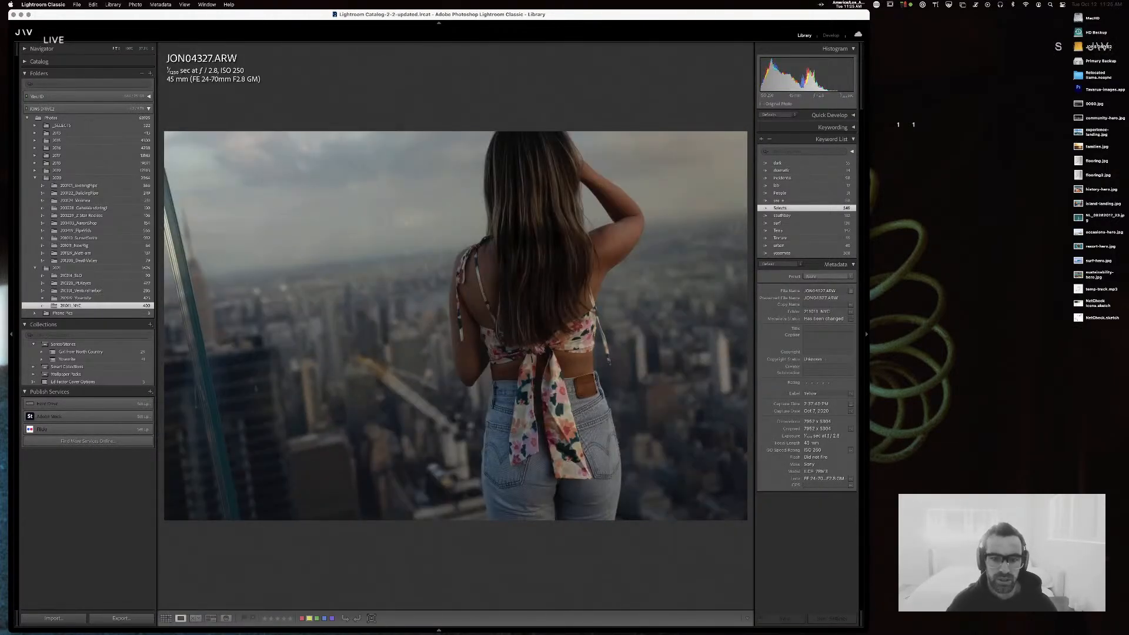
{"action": "key", "text": "Right"}
{"action": "key", "text": "g"}
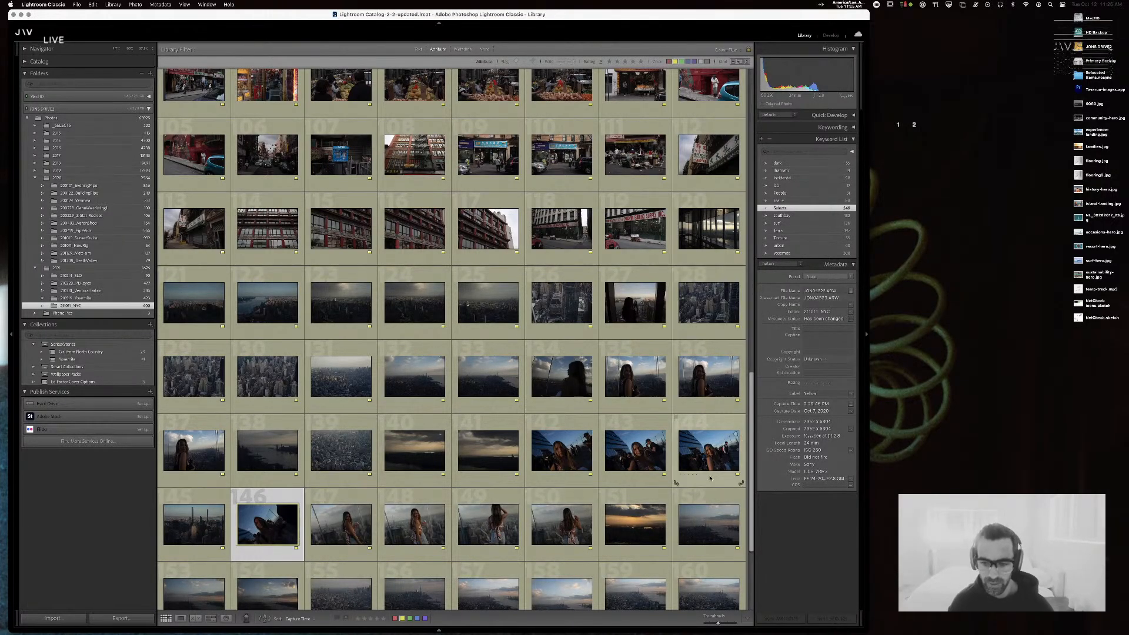
- Compare the window portraits around JON04293.ARW and open the silhouette photo JON04288.ARW for developing
{"action": "left_click", "coordinate": [707, 387]}
{"action": "double_click", "coordinate": [707, 386]}
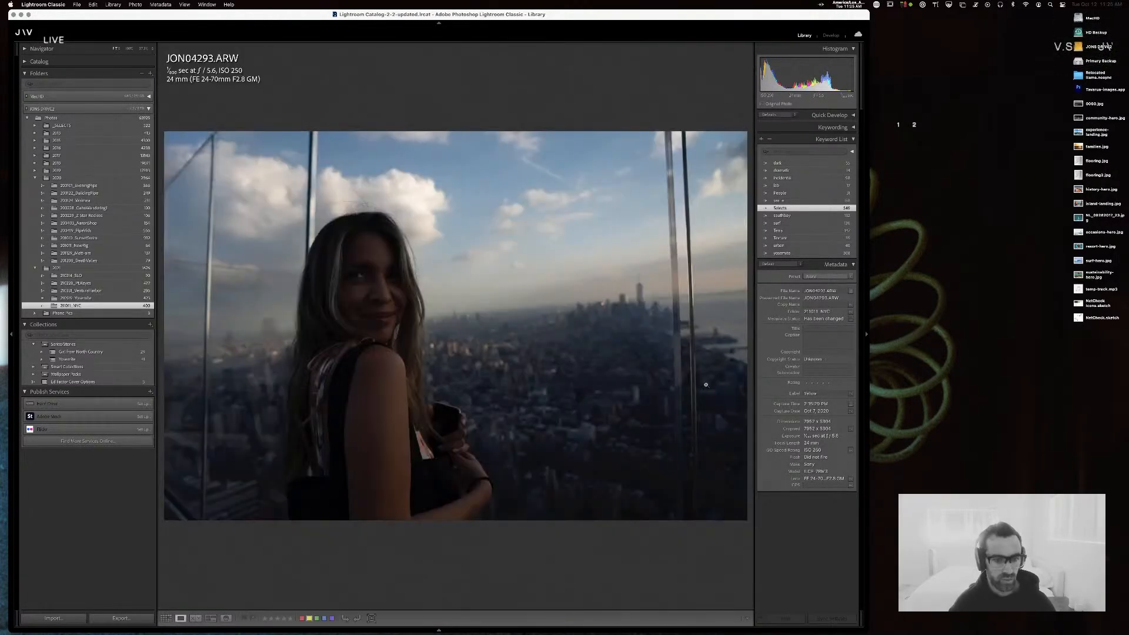
{"action": "key", "text": "Left"}
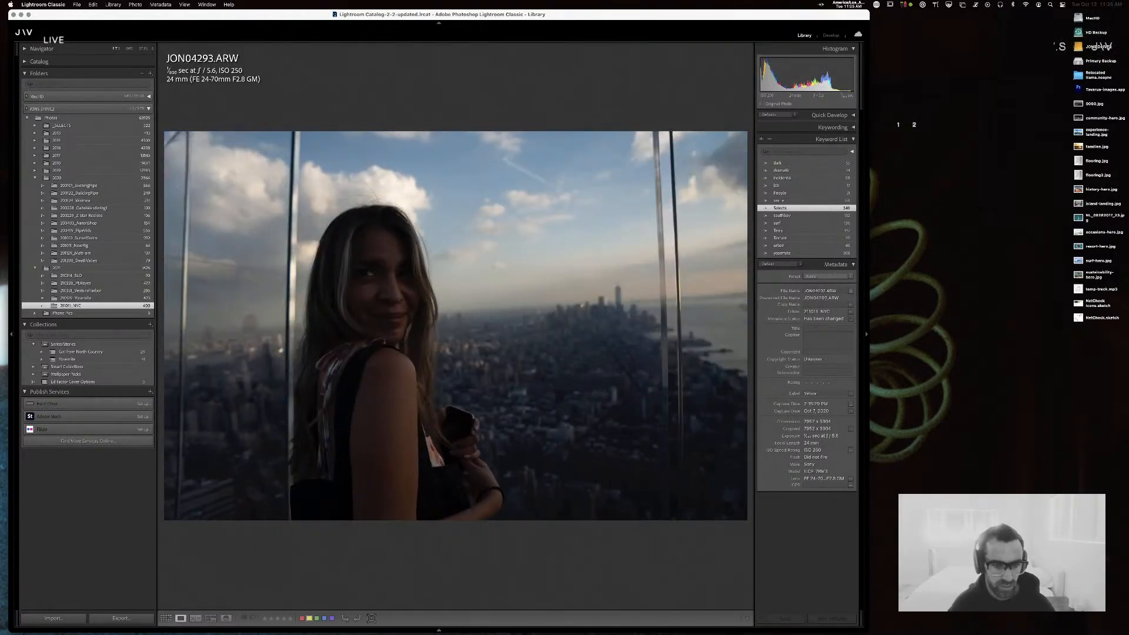
{"action": "key", "text": "Left"}
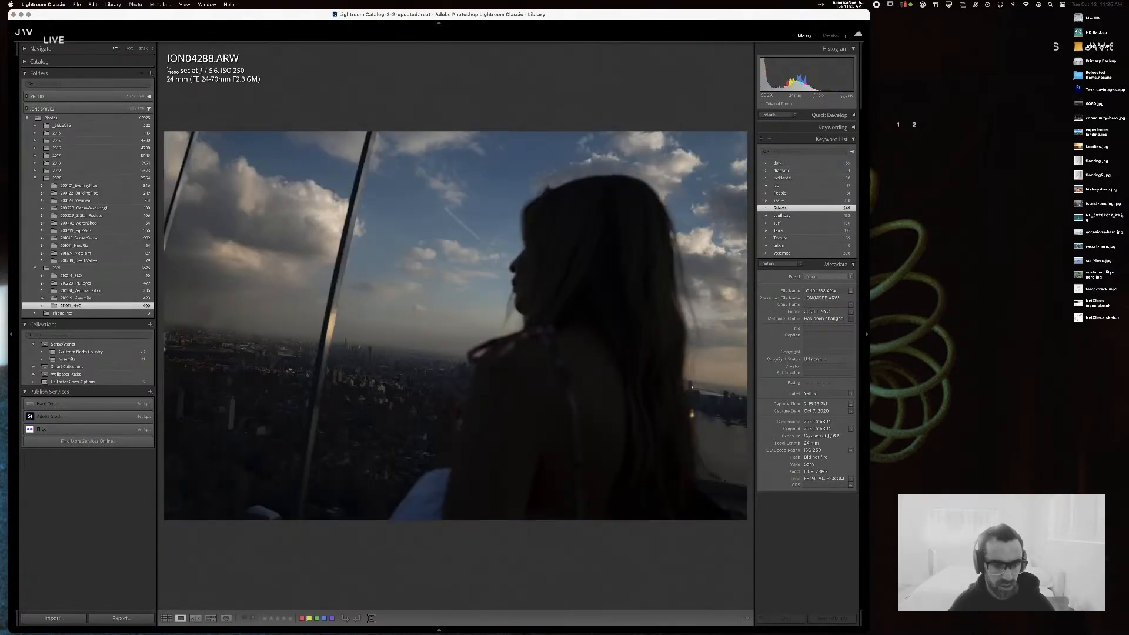
{"action": "key", "text": "d"}
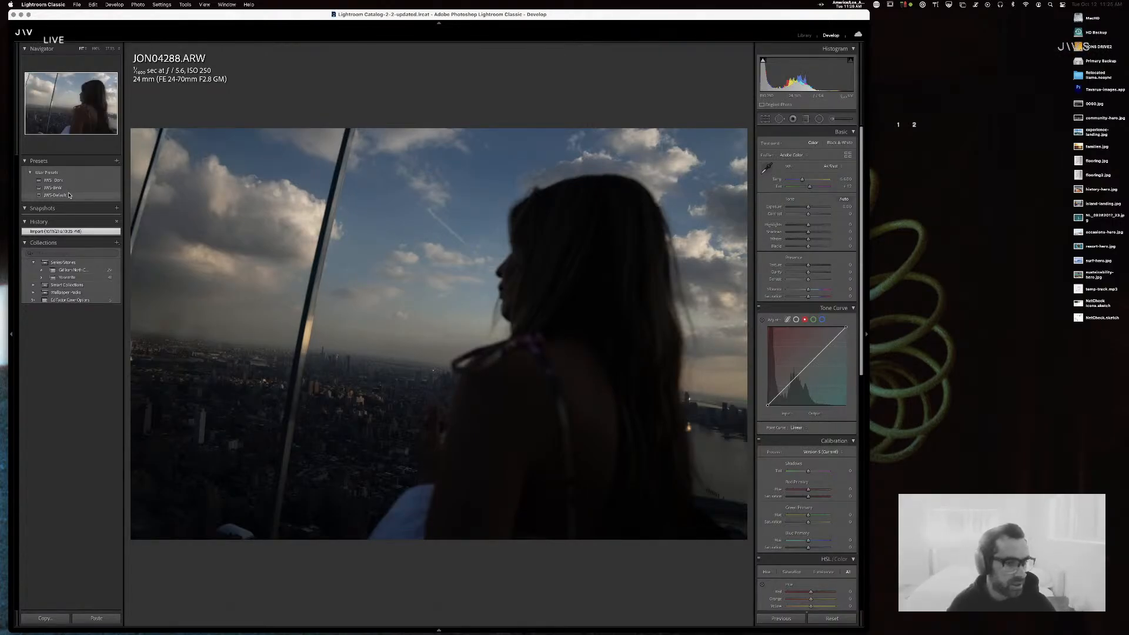
- Apply the JWS-Dark preset, reduce the exposure and blacks, slightly warm the temperature, and fine-tune the tint
{"action": "left_click", "coordinate": [58, 180]}
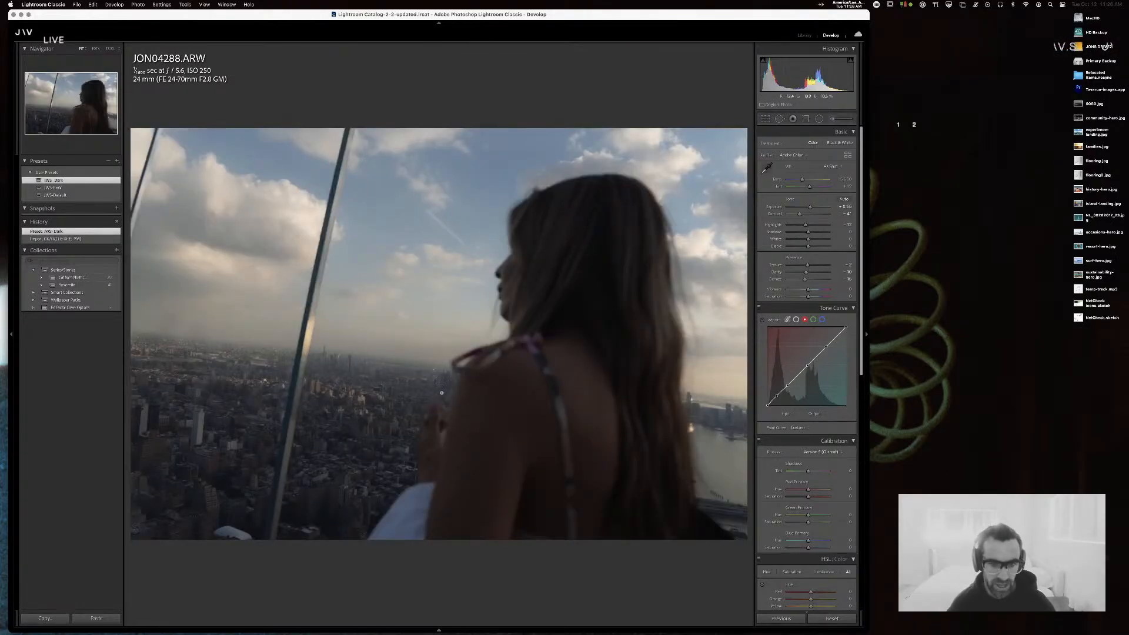
{"action": "left_click_drag", "start_coordinate": [812, 206], "coordinate": [802, 249]}
{"action": "left_click_drag", "start_coordinate": [802, 179], "coordinate": [804, 181]}
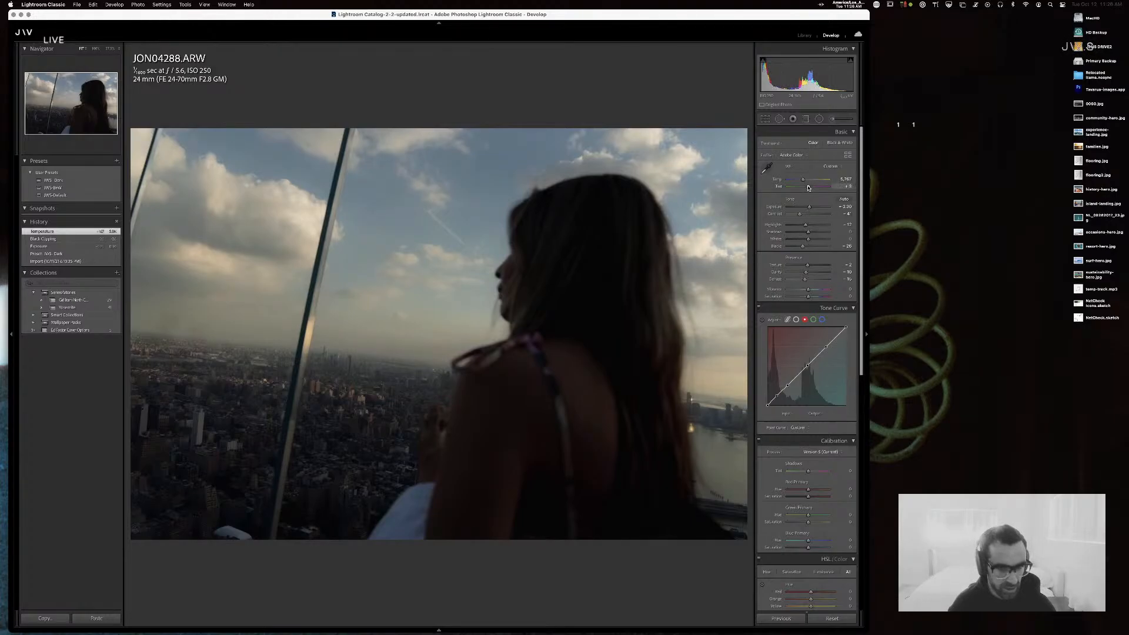
{"action": "left_click_drag", "start_coordinate": [807, 188], "coordinate": [808, 187]}
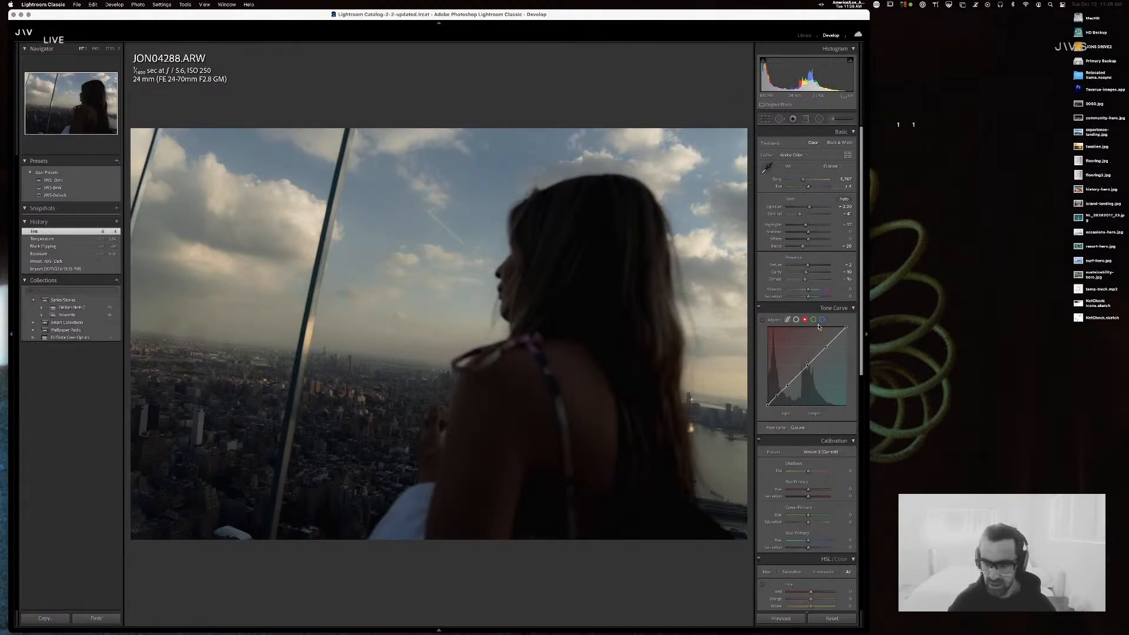
- Shape the parametric tone curve by slightly raising the darks and lights and lowering the shadows
{"action": "left_click", "coordinate": [789, 320]}
{"action": "left_click_drag", "start_coordinate": [788, 376], "coordinate": [810, 361]}
{"action": "left_click_drag", "start_coordinate": [807, 444], "coordinate": [804, 453]}
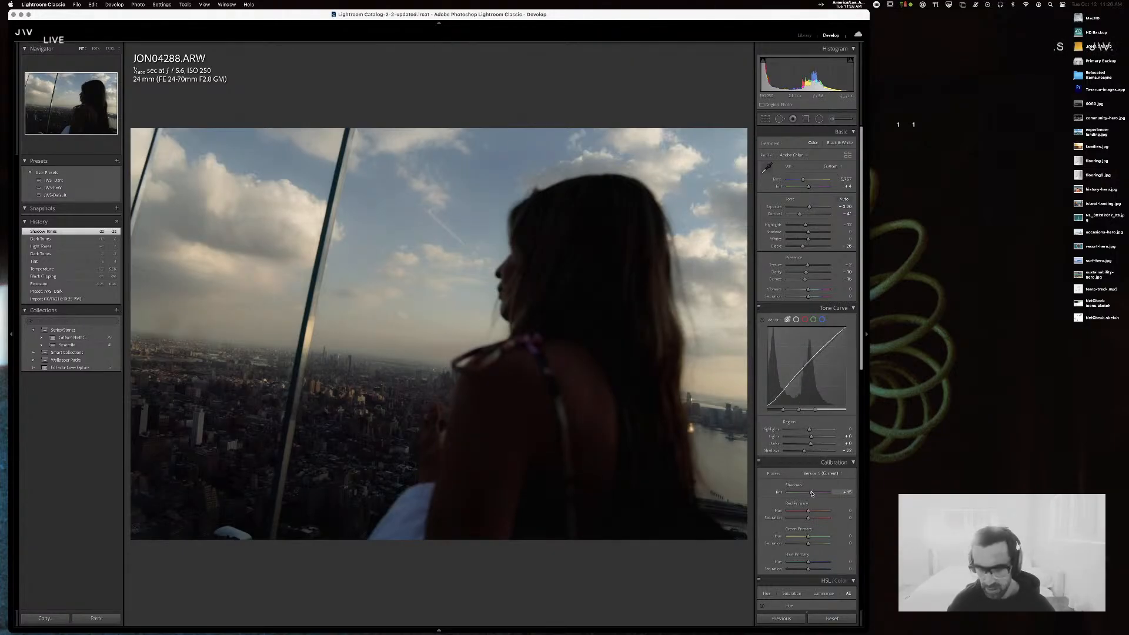
- Calibrate the colours with a slight magenta shadow tint, a red primary hue of +10, and a raised green primary hue
{"action": "left_click_drag", "start_coordinate": [811, 493], "coordinate": [807, 494]}
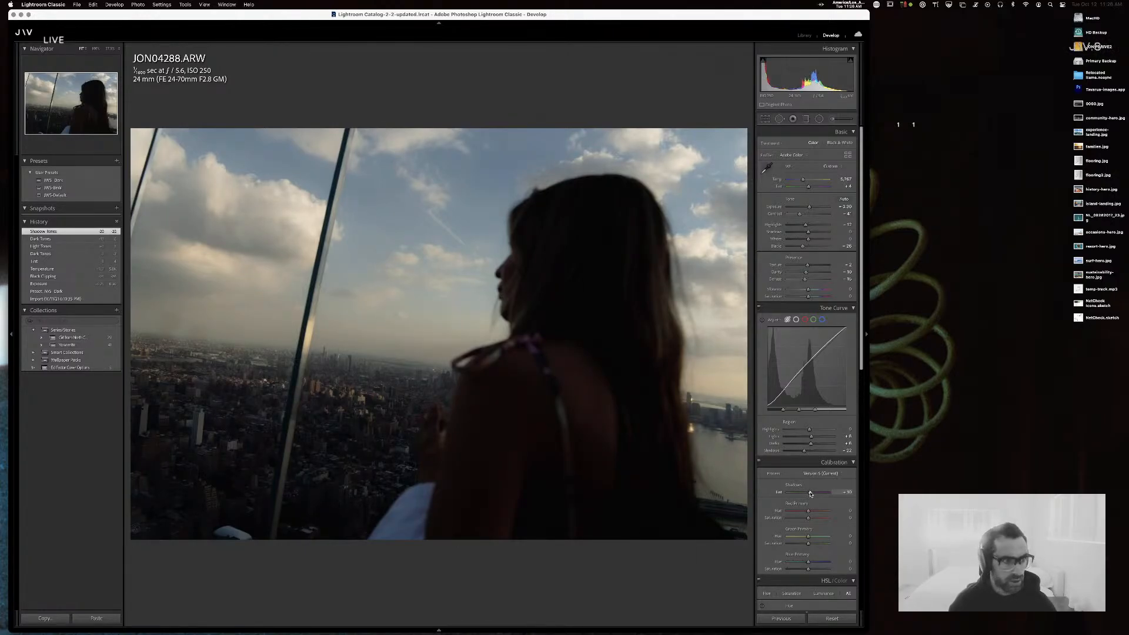
{"action": "mouse_move", "coordinate": [807, 510]}
{"action": "left_mouse_down"}
{"action": "mouse_move", "coordinate": [821, 513]}
{"action": "mouse_move", "coordinate": [795, 512]}
{"action": "mouse_move", "coordinate": [812, 511]}
{"action": "left_mouse_up"}
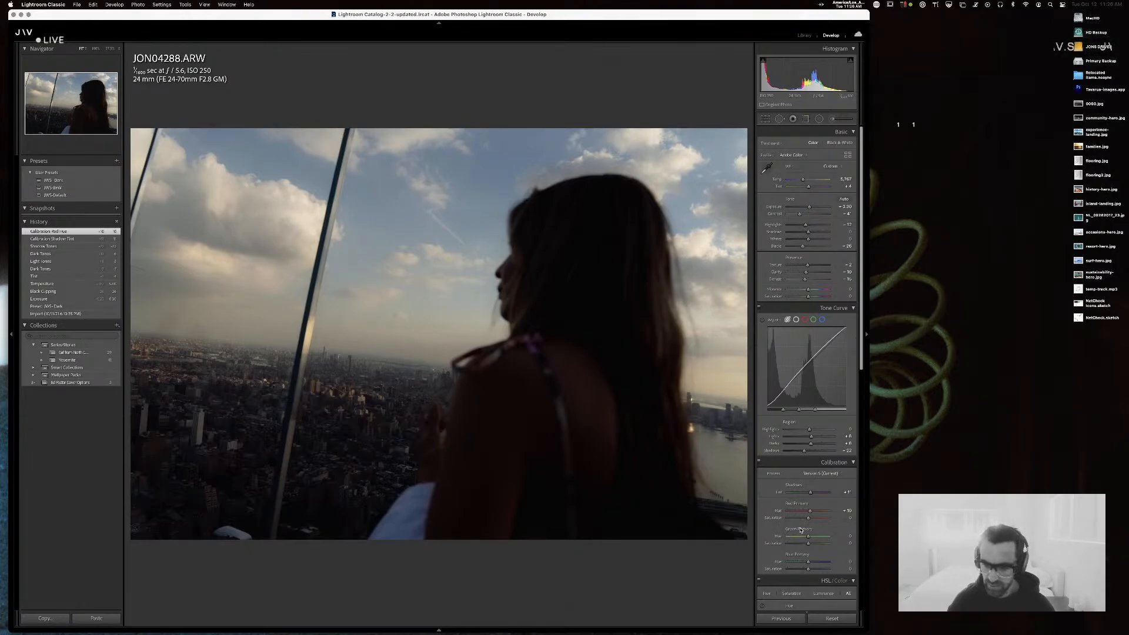
{"action": "mouse_move", "coordinate": [807, 537]}
{"action": "left_mouse_down"}
{"action": "mouse_move", "coordinate": [794, 538]}
{"action": "mouse_move", "coordinate": [812, 537]}
{"action": "left_mouse_up"}
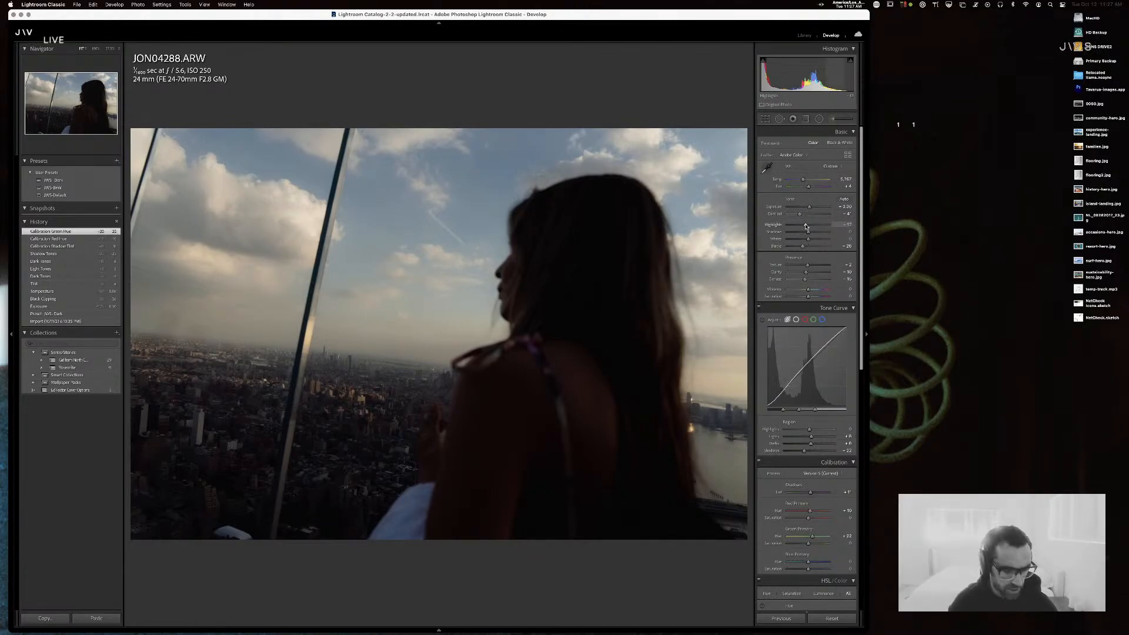
- Lower the highlights, slightly reduce the shadows, and brighten the photo by raising the exposure to about +1.20
{"action": "mouse_move", "coordinate": [805, 227]}
{"action": "left_mouse_down"}
{"action": "mouse_move", "coordinate": [785, 230]}
{"action": "mouse_move", "coordinate": [800, 228]}
{"action": "left_mouse_up"}
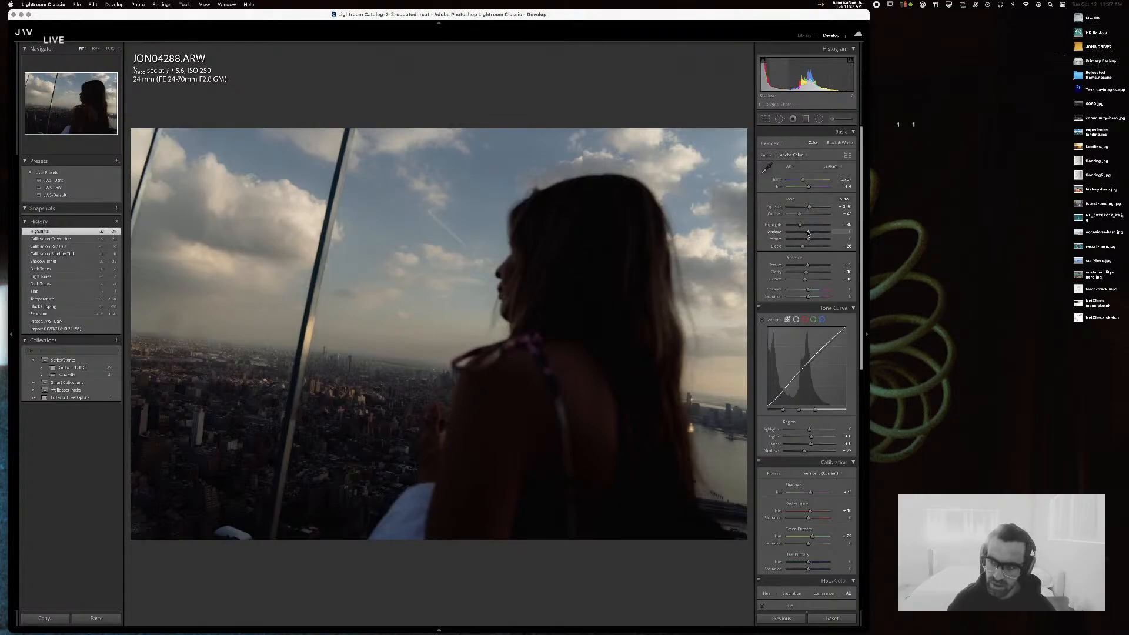
{"action": "mouse_move", "coordinate": [808, 232]}
{"action": "left_mouse_down"}
{"action": "mouse_move", "coordinate": [788, 233]}
{"action": "mouse_move", "coordinate": [806, 234]}
{"action": "left_mouse_up"}
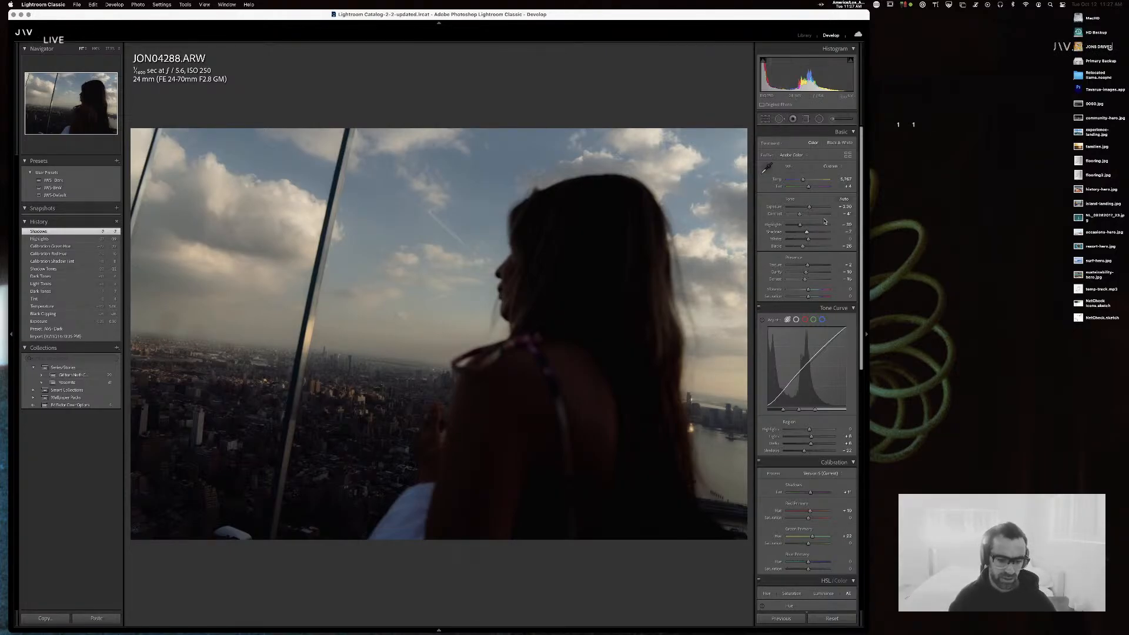
{"action": "left_click_drag", "start_coordinate": [809, 206], "coordinate": [814, 208]}
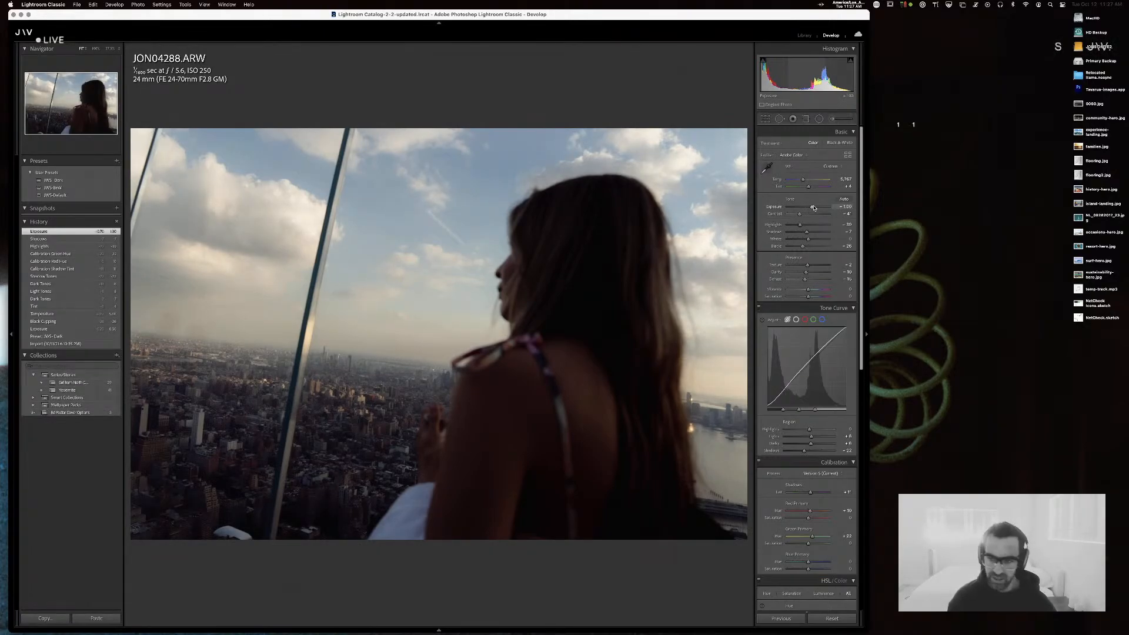
{"action": "left_click_drag", "start_coordinate": [813, 207], "coordinate": [814, 209]}
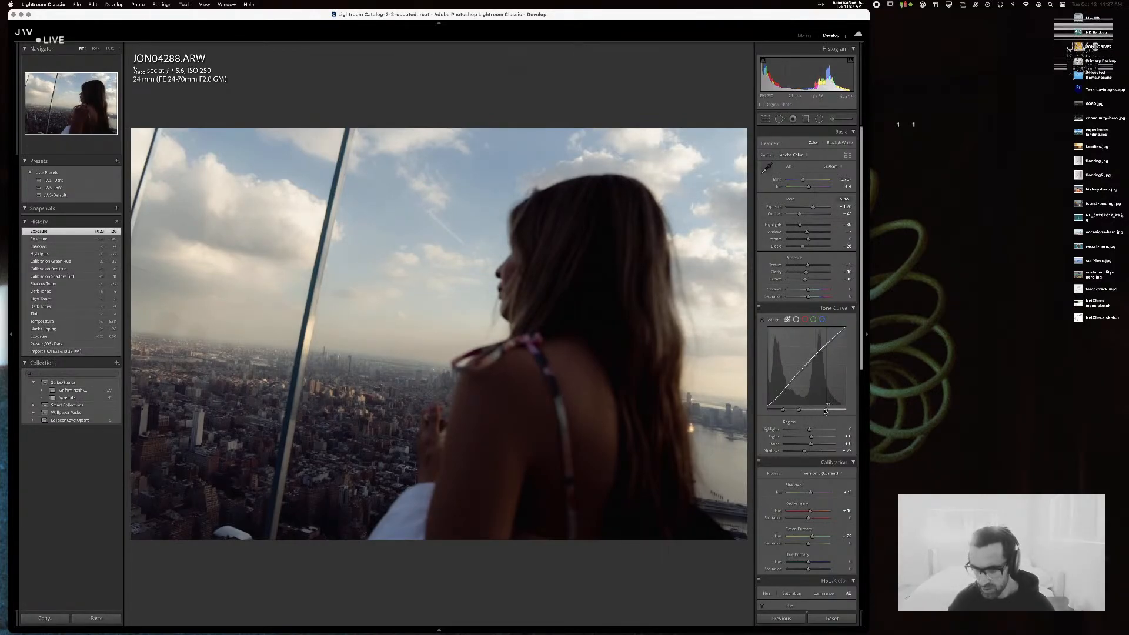
- Adjust the tone curve's highlight and midtone split points and fine-tune its lights and highlights
{"action": "left_click_drag", "start_coordinate": [825, 410], "coordinate": [807, 409]}
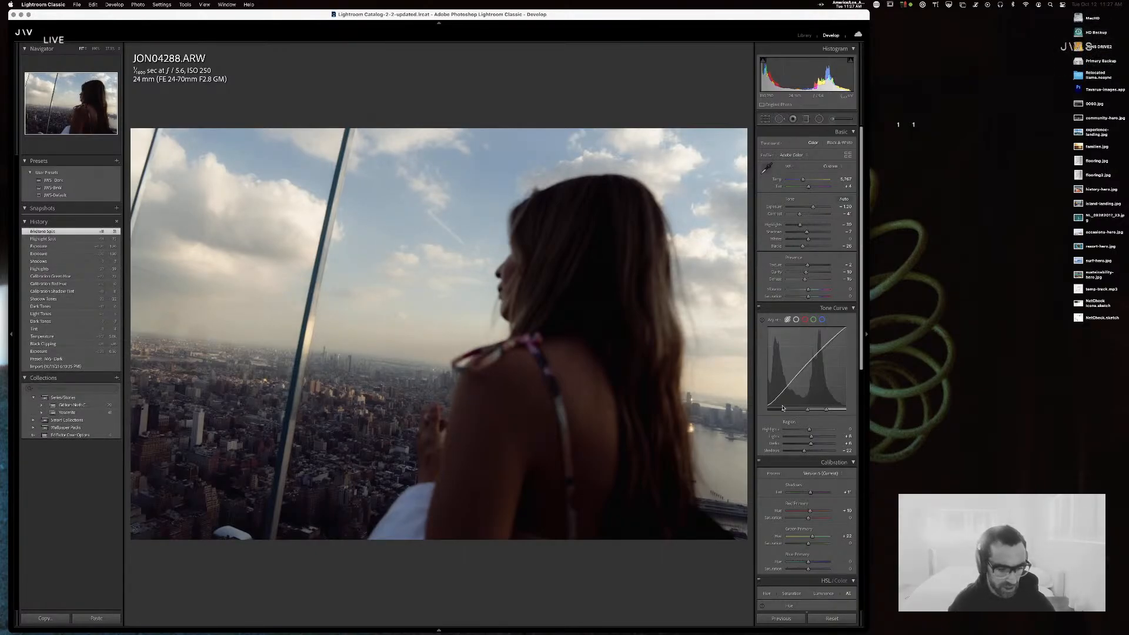
{"action": "mouse_move", "coordinate": [811, 436]}
{"action": "left_mouse_down"}
{"action": "mouse_move", "coordinate": [826, 431]}
{"action": "mouse_move", "coordinate": [810, 432]}
{"action": "left_mouse_up"}
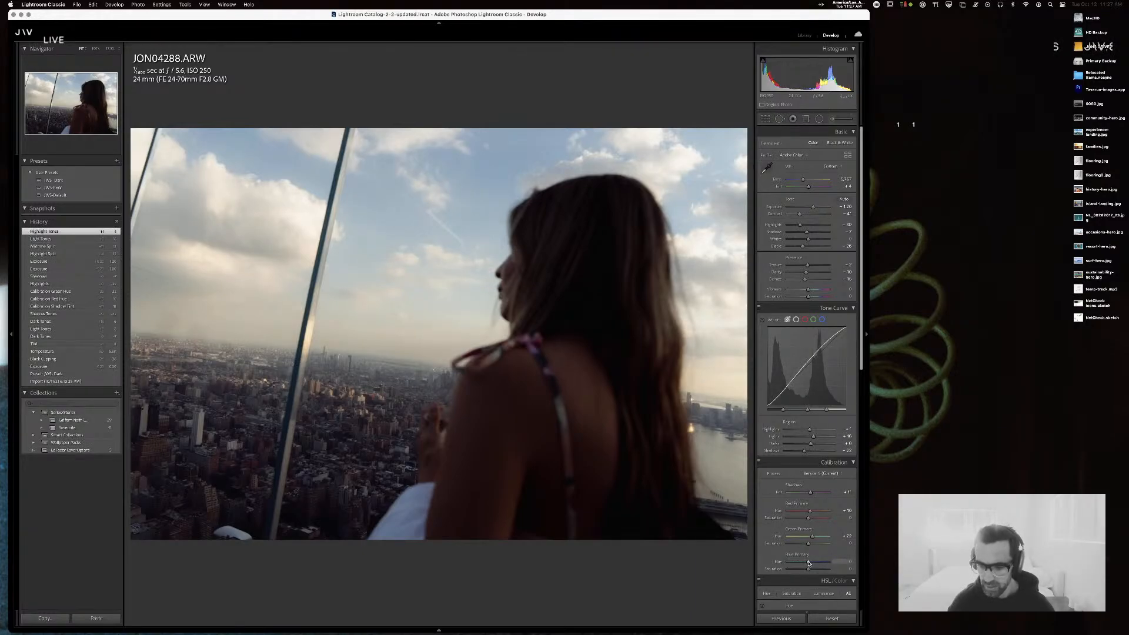
- Lower the blue primary hue slightly in the calibration, and shift the orange and yellow hues slightly upward in the colour mixer
{"action": "left_click_drag", "start_coordinate": [808, 561], "coordinate": [807, 563]}
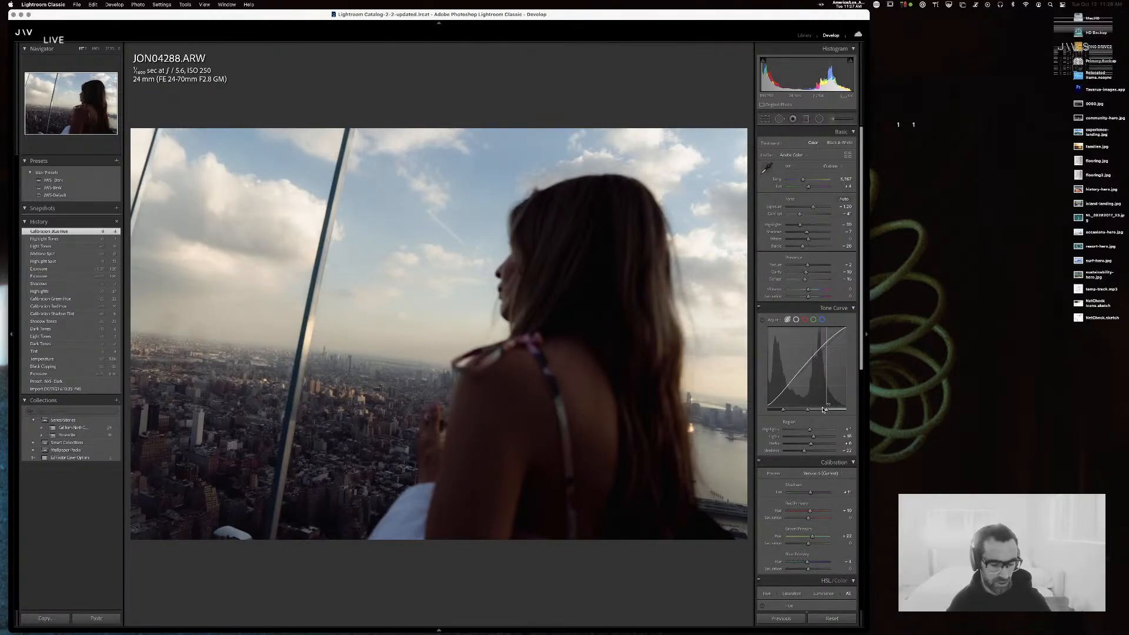
{"action": "scroll", "coordinate": [813, 416], "scroll_direction": "down", "scroll_amount": 1}
{"action": "scroll", "coordinate": [813, 416], "scroll_direction": "down", "scroll_amount": 3}
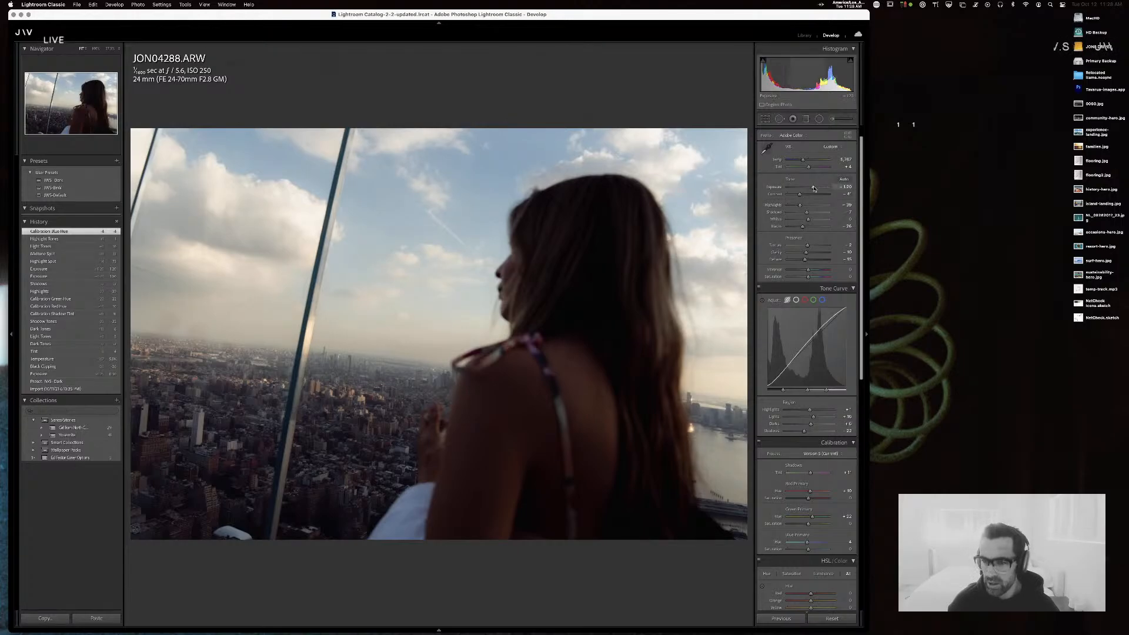
{"action": "scroll", "coordinate": [812, 352], "scroll_direction": "down", "scroll_amount": 10}
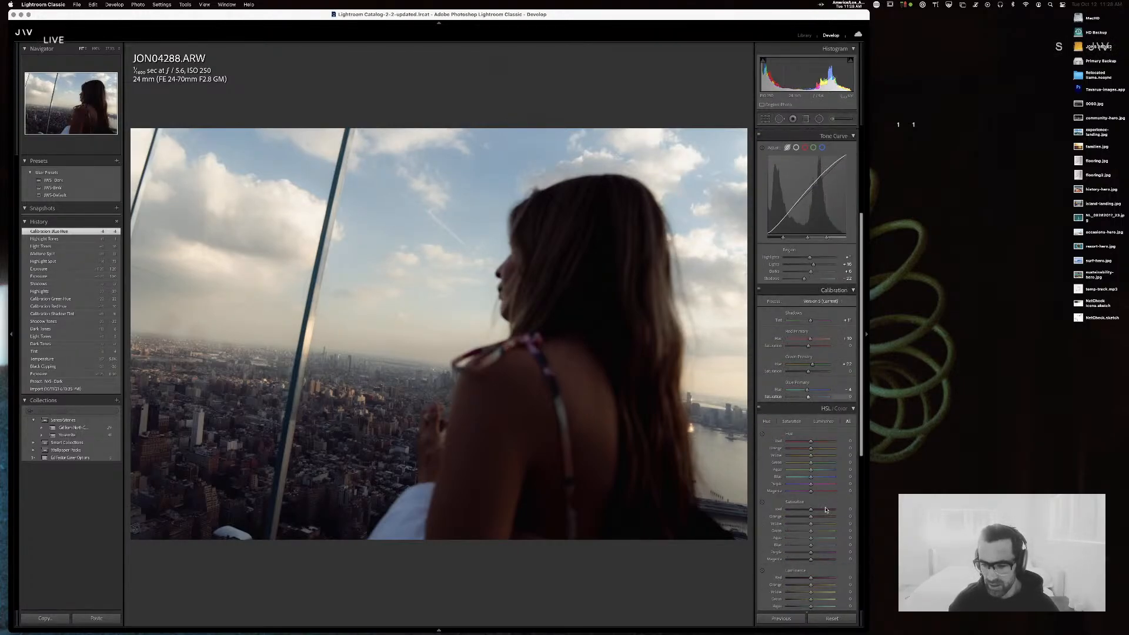
{"action": "mouse_move", "coordinate": [811, 449]}
{"action": "left_mouse_down"}
{"action": "mouse_move", "coordinate": [828, 450]}
{"action": "mouse_move", "coordinate": [806, 450]}
{"action": "mouse_move", "coordinate": [817, 449]}
{"action": "left_mouse_up"}
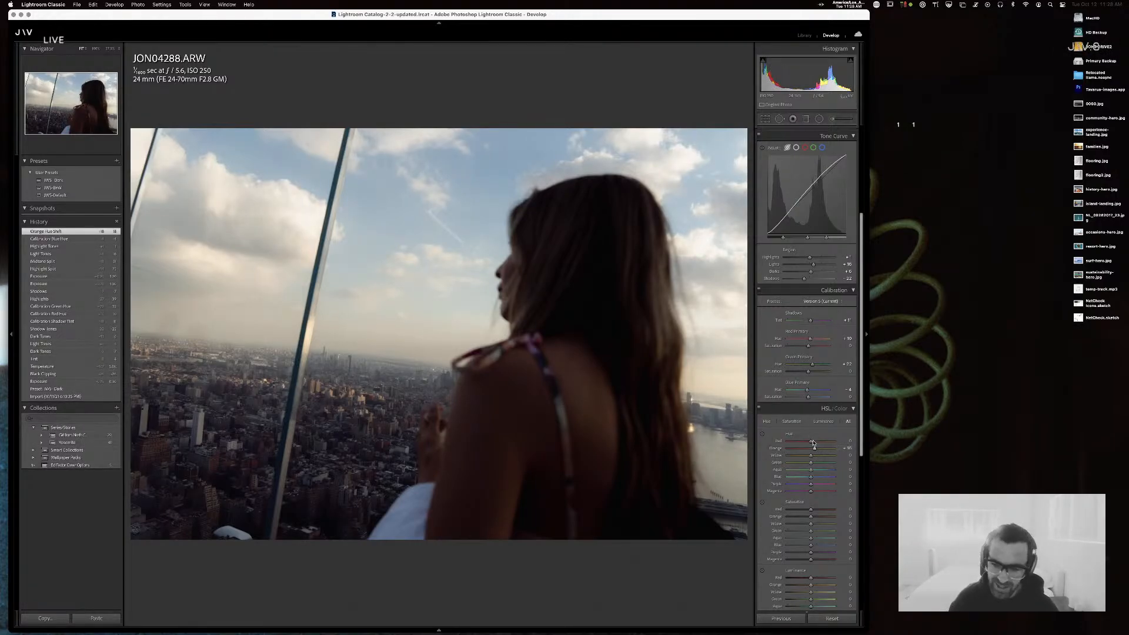
{"action": "mouse_move", "coordinate": [811, 455]}
{"action": "left_mouse_down"}
{"action": "mouse_move", "coordinate": [826, 456]}
{"action": "mouse_move", "coordinate": [813, 458]}
{"action": "left_mouse_up"}
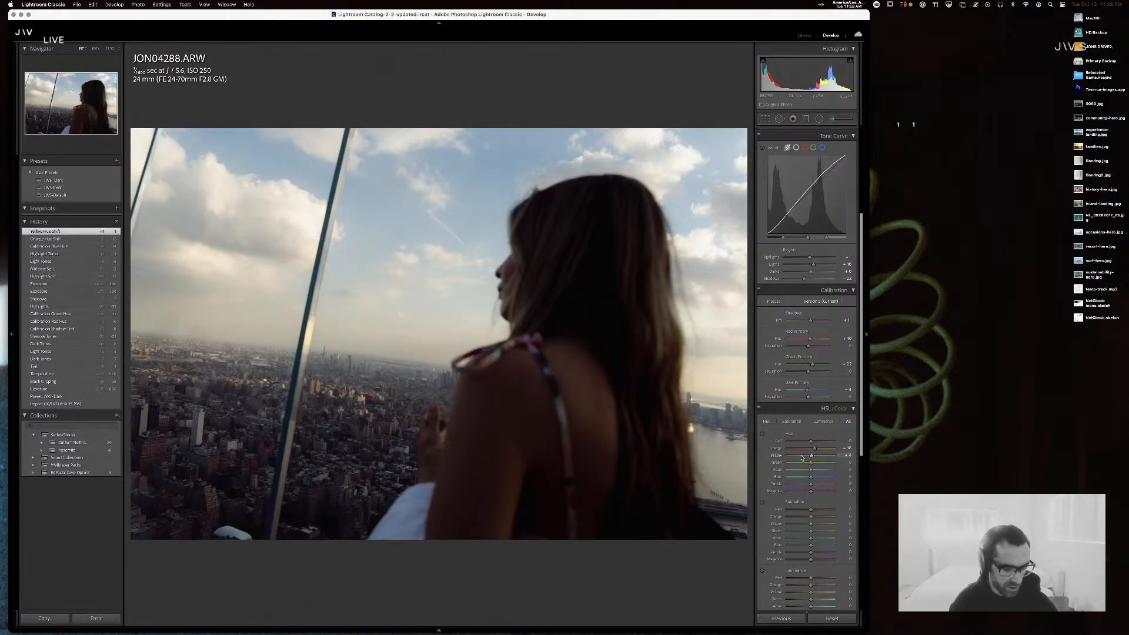
- Adjust the midtone and highlight luminance in Color Grading with the three-way wheels, and tint the midtones a warm yellow-orange
{"action": "scroll", "coordinate": [811, 382], "scroll_direction": "down", "scroll_amount": 5}
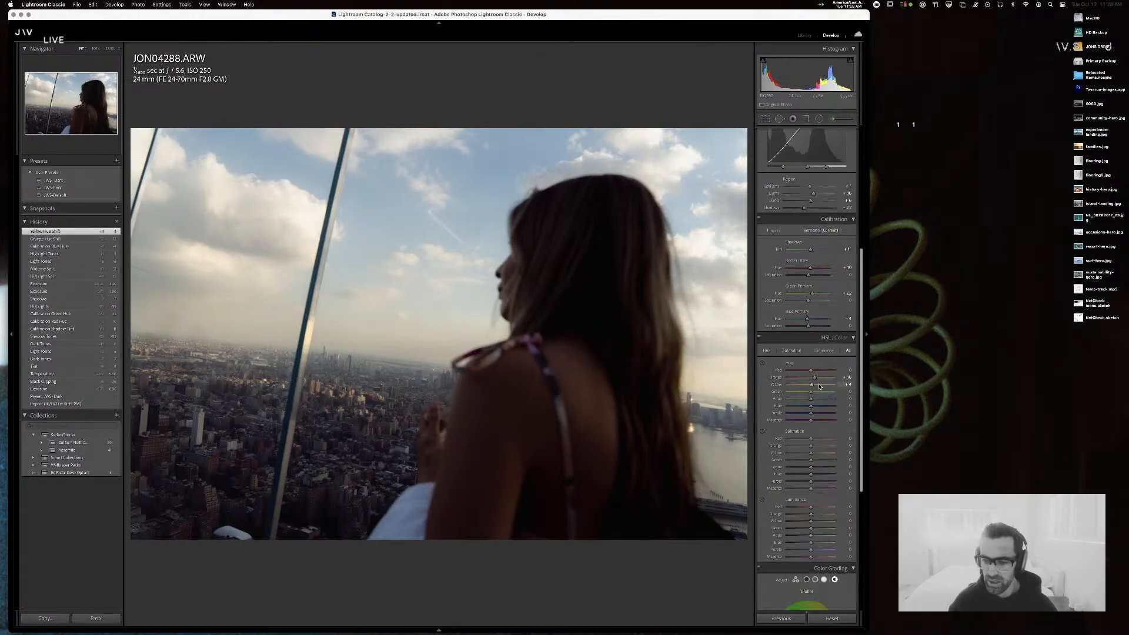
{"action": "left_click", "coordinate": [795, 372]}
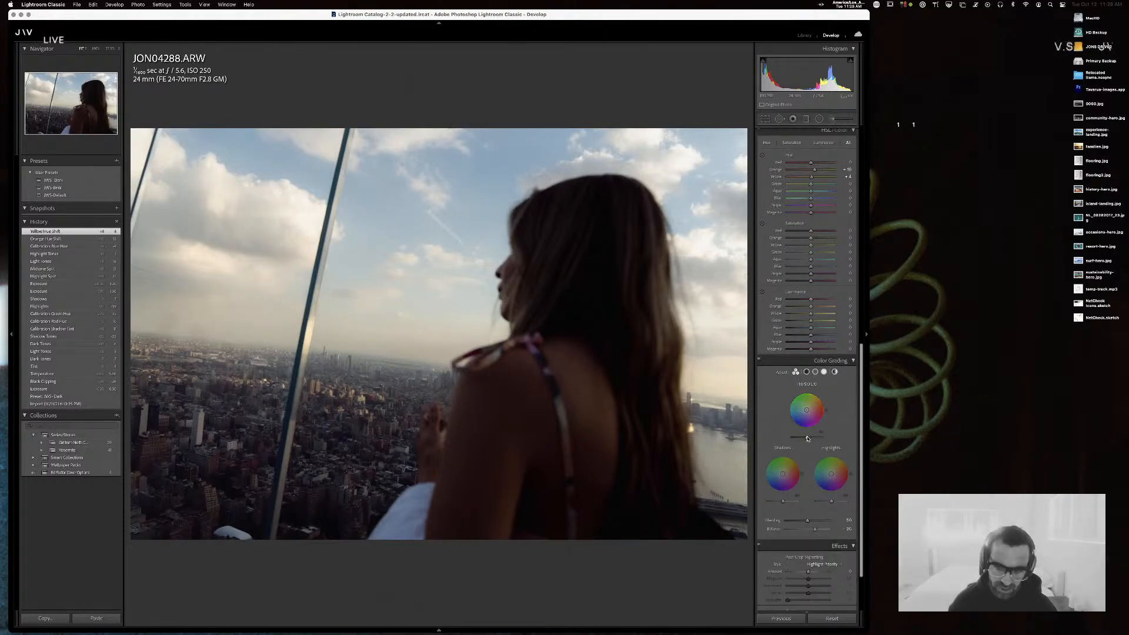
{"action": "mouse_move", "coordinate": [822, 438]}
{"action": "left_mouse_down"}
{"action": "mouse_move", "coordinate": [802, 438]}
{"action": "mouse_move", "coordinate": [813, 438]}
{"action": "left_mouse_up"}
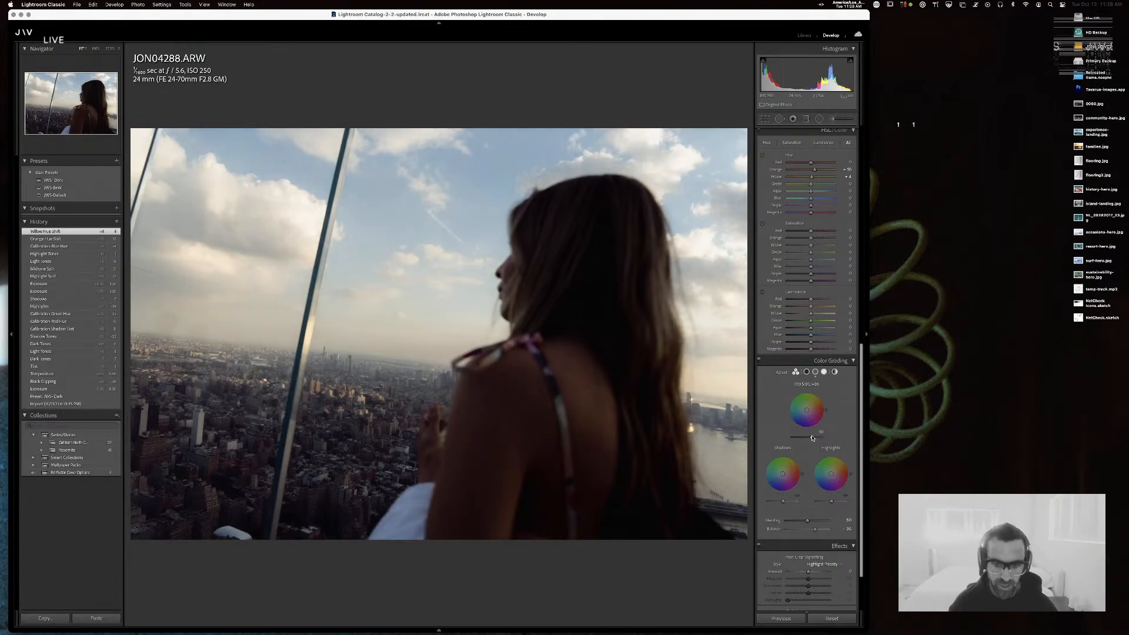
{"action": "left_click_drag", "start_coordinate": [790, 503], "coordinate": [829, 503]}
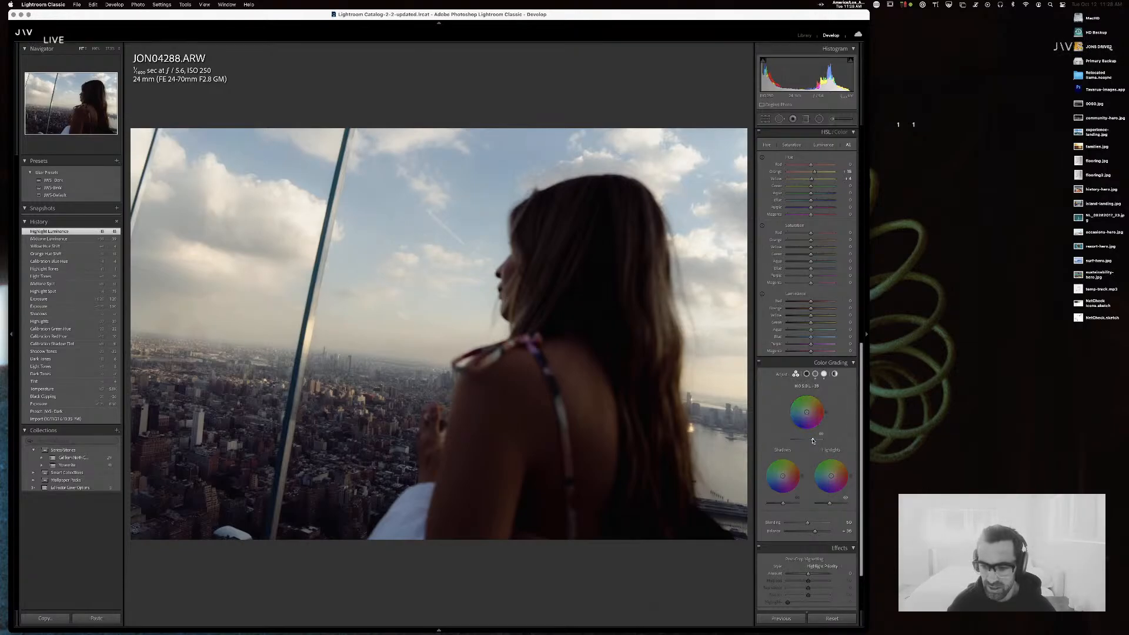
{"action": "left_click_drag", "start_coordinate": [812, 439], "coordinate": [819, 397]}
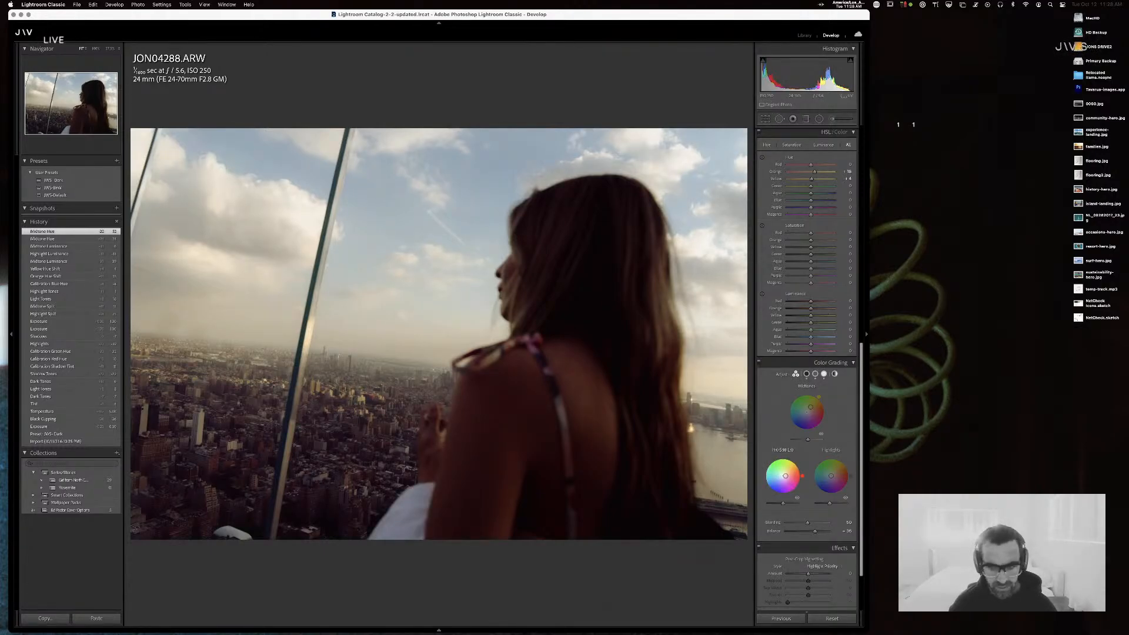
- Tint the shadows warm in Color Grading, trying hues between yellow and red and settling on orange
{"action": "left_click", "coordinate": [794, 477]}
{"action": "left_click_drag", "start_coordinate": [804, 477], "coordinate": [795, 461]}
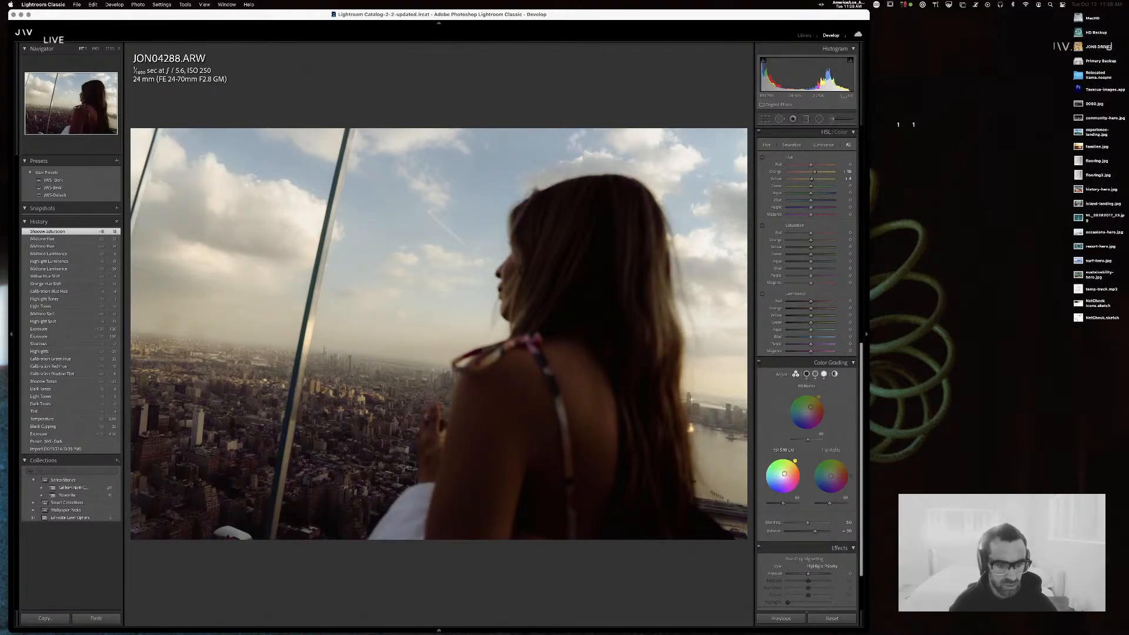
{"action": "mouse_move", "coordinate": [795, 460]}
{"action": "left_mouse_down"}
{"action": "mouse_move", "coordinate": [765, 466]}
{"action": "mouse_move", "coordinate": [786, 456]}
{"action": "mouse_move", "coordinate": [784, 473]}
{"action": "mouse_move", "coordinate": [801, 475]}
{"action": "left_mouse_up"}
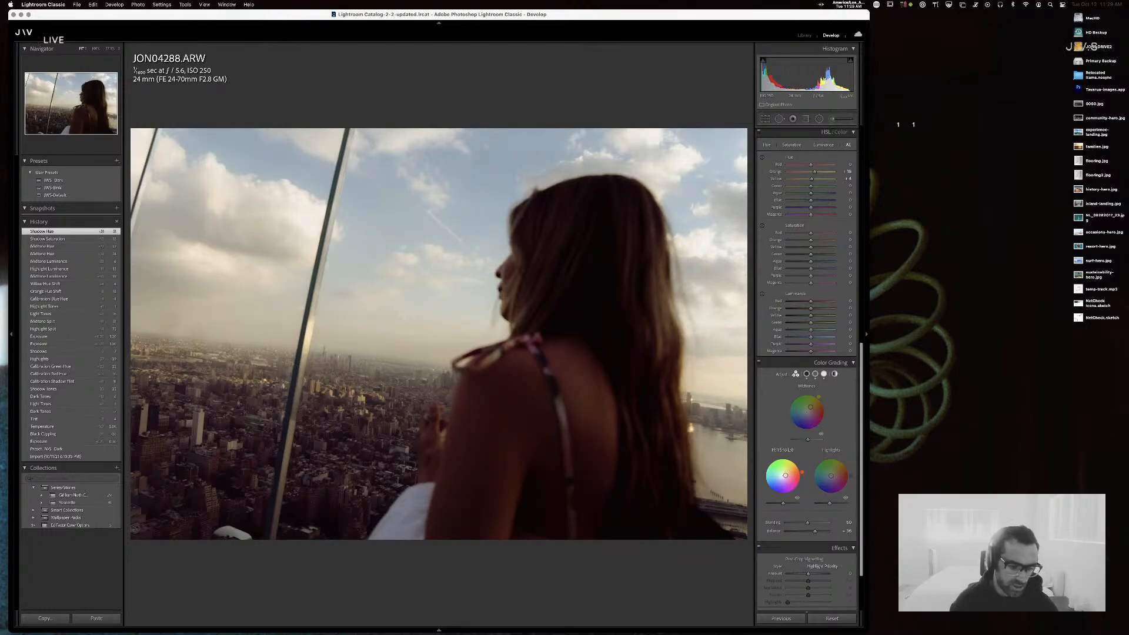
{"action": "left_click_drag", "start_coordinate": [801, 469], "coordinate": [794, 460]}
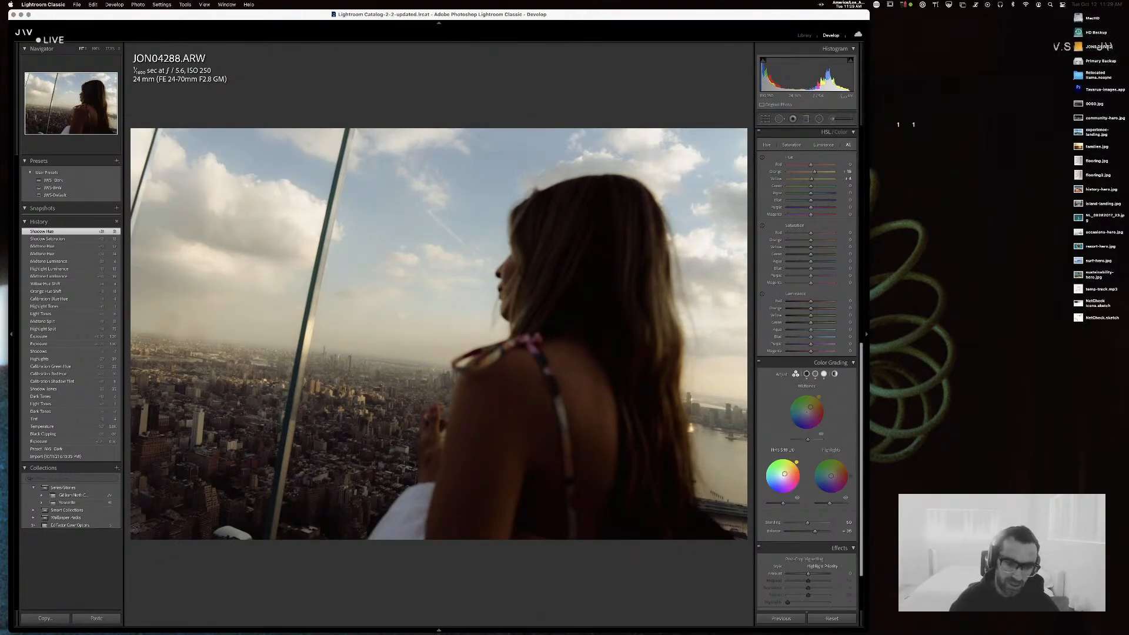
{"action": "left_click_drag", "start_coordinate": [801, 470], "coordinate": [802, 476]}
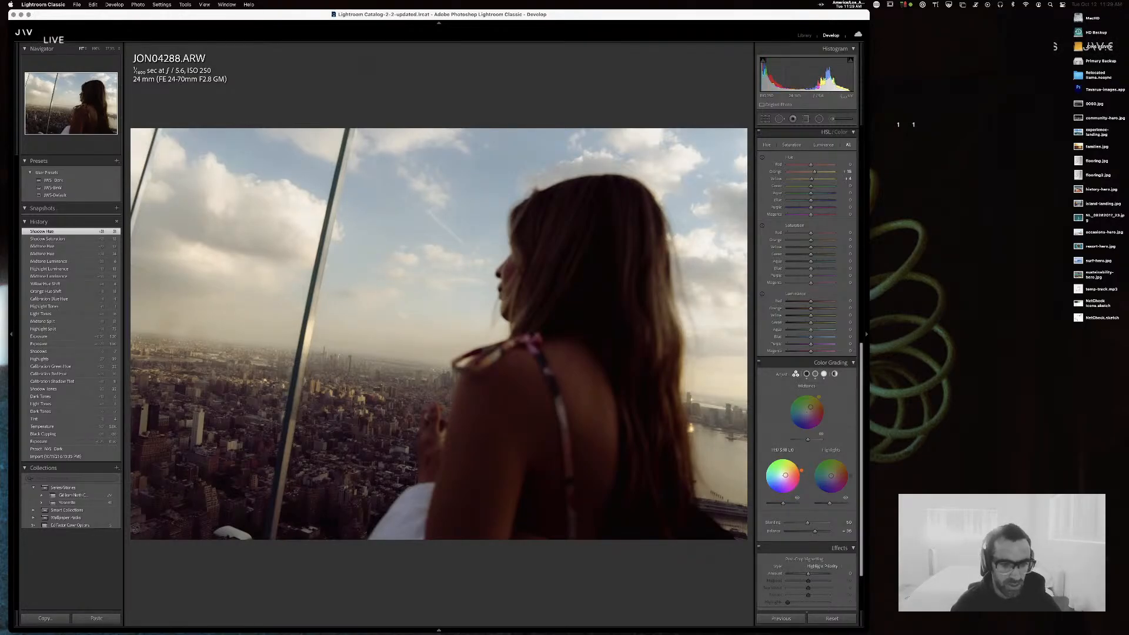
{"action": "left_click_drag", "start_coordinate": [800, 470], "coordinate": [800, 470]}
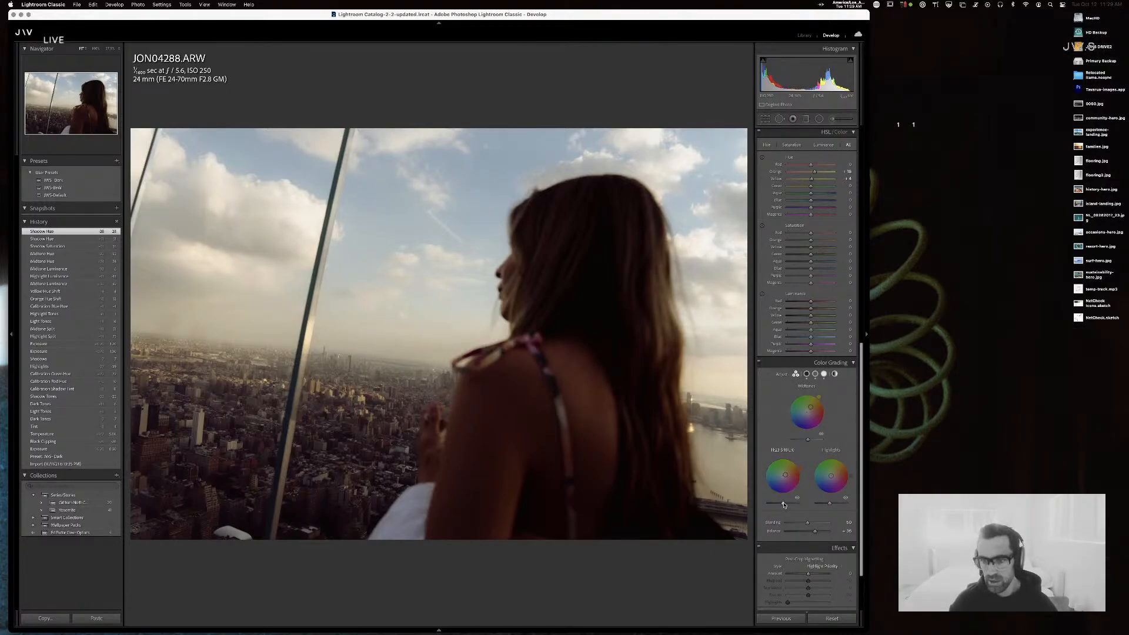
- Darken the shadow luminance slightly and give the highlights a cool blue tint with reduced luminance
{"action": "left_click_drag", "start_coordinate": [784, 504], "coordinate": [785, 504]}
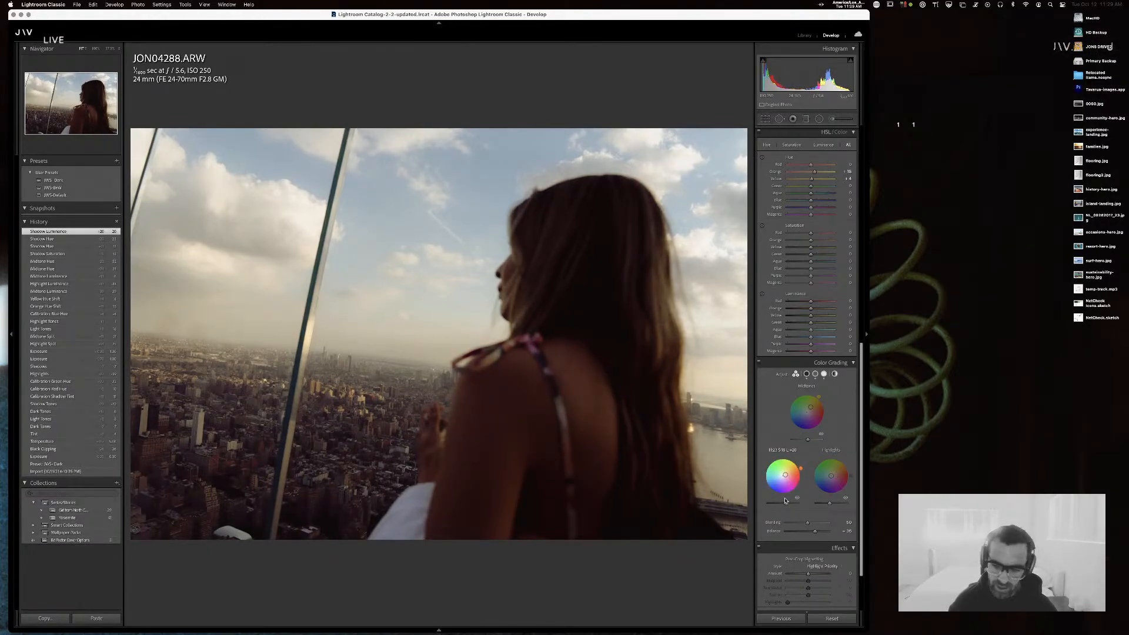
{"action": "left_click_drag", "start_coordinate": [786, 505], "coordinate": [780, 505]}
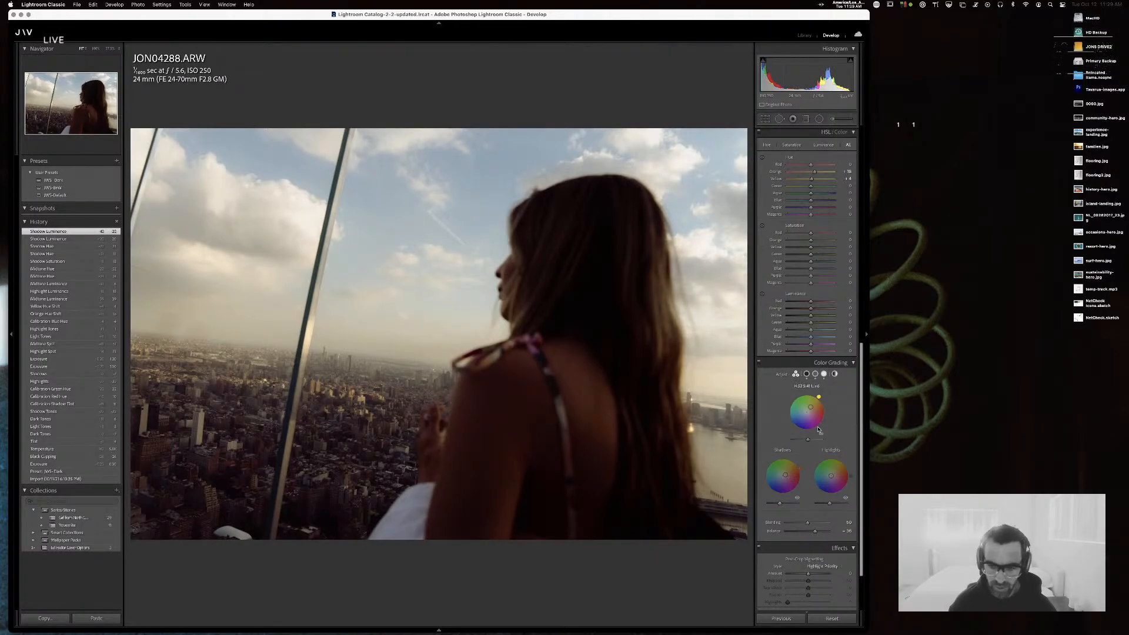
{"action": "left_click_drag", "start_coordinate": [831, 476], "coordinate": [824, 504]}
{"action": "left_click", "coordinate": [815, 488]}
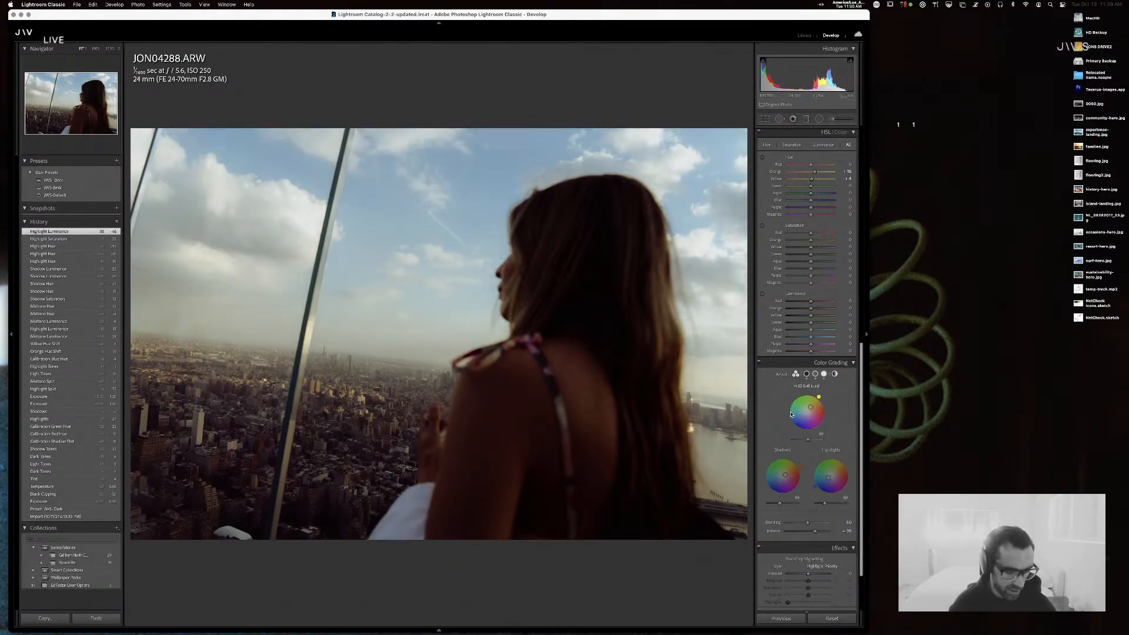
- Test the extremes of the global grading luminance, and settle on a moderately raised value
{"action": "left_click", "coordinate": [834, 374]}
{"action": "left_click_drag", "start_coordinate": [807, 492], "coordinate": [721, 496]}
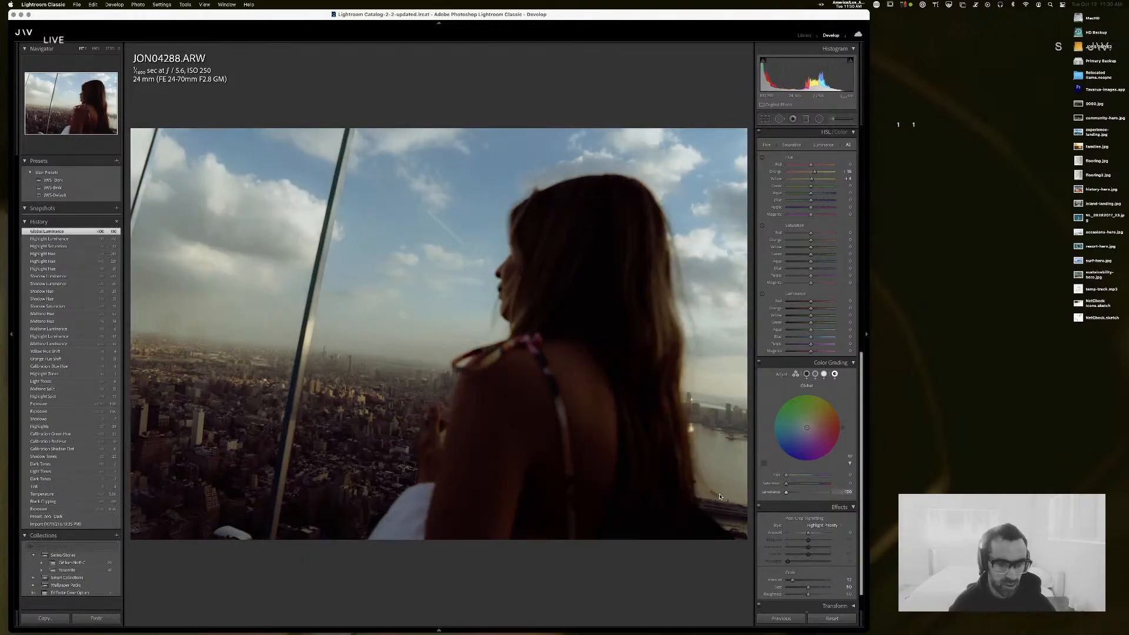
{"action": "left_click", "coordinate": [829, 494]}
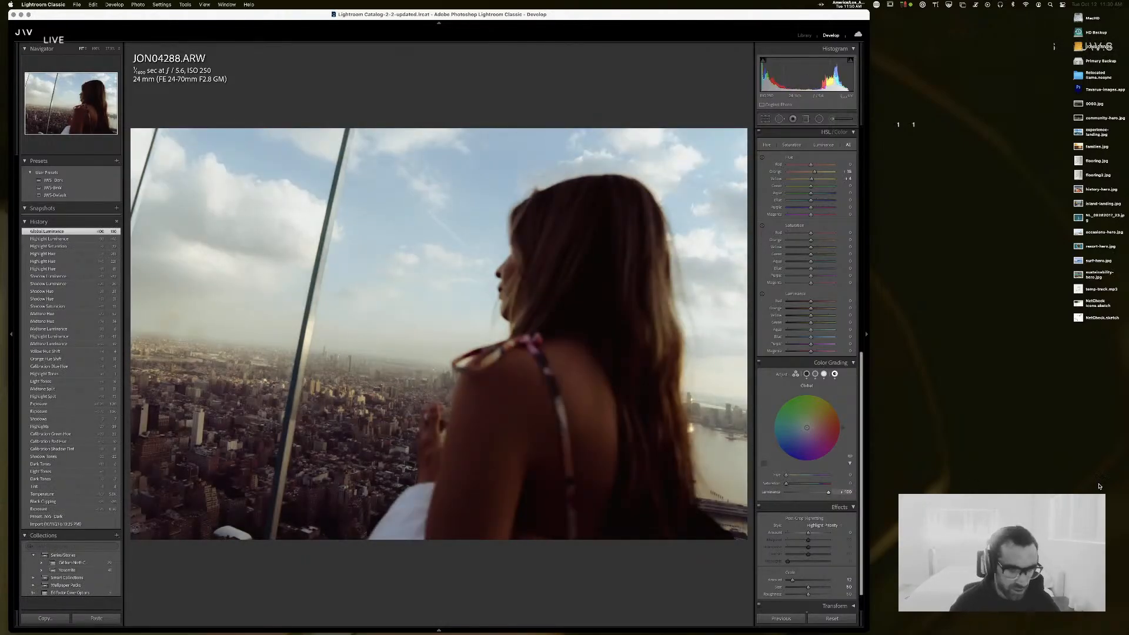
{"action": "left_click_drag", "start_coordinate": [1099, 486], "coordinate": [634, 492]}
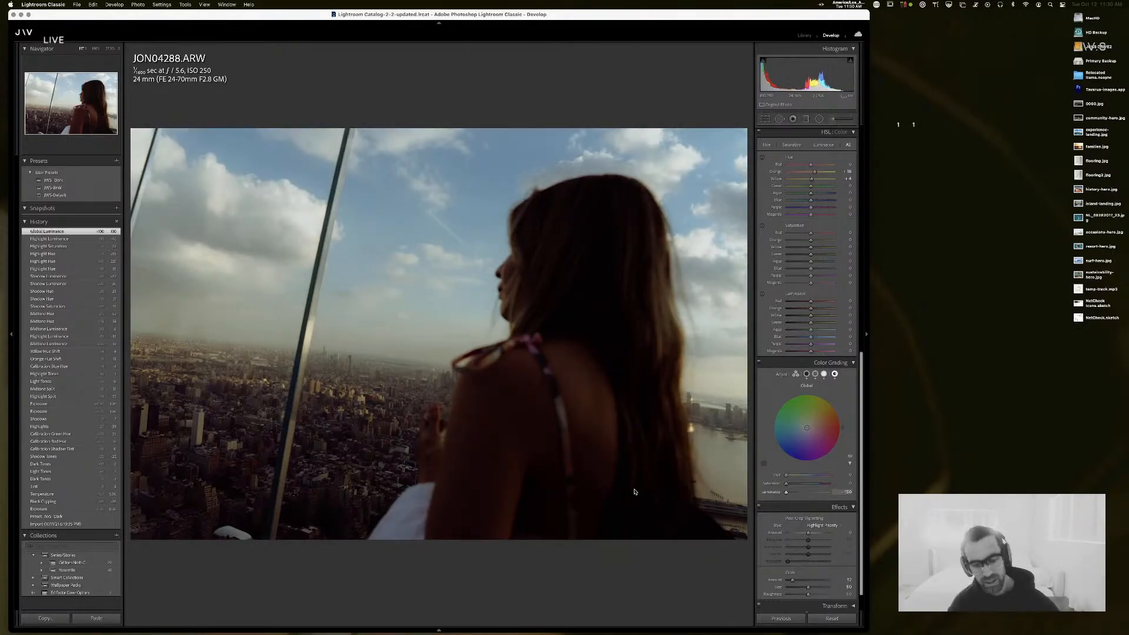
{"action": "left_click_drag", "start_coordinate": [720, 490], "coordinate": [822, 491]}
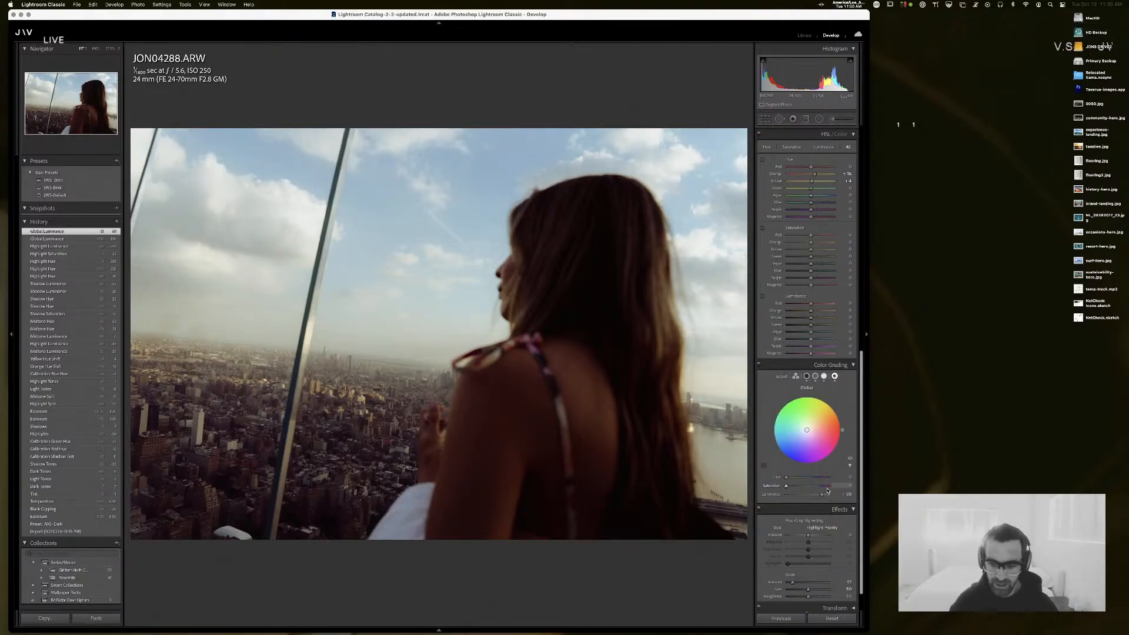
{"action": "mouse_move", "coordinate": [822, 492]}
{"action": "left_mouse_down"}
{"action": "mouse_move", "coordinate": [794, 496]}
{"action": "mouse_move", "coordinate": [816, 501]}
{"action": "left_mouse_up"}
{"action": "scroll", "coordinate": [817, 501], "scroll_direction": "down", "scroll_amount": 1}
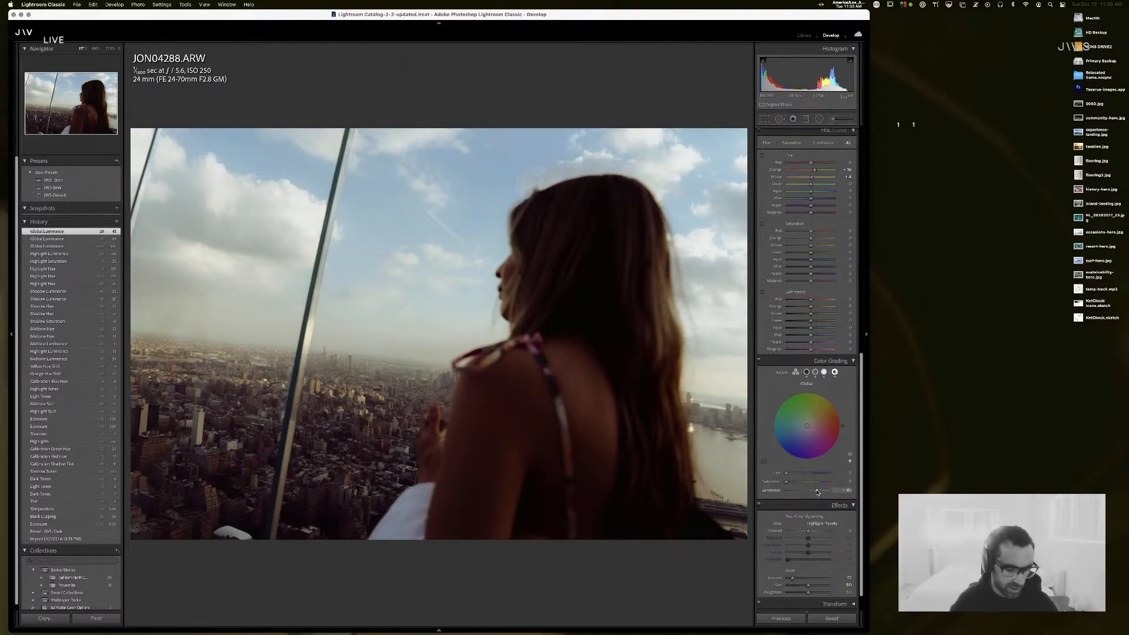
{"action": "left_click_drag", "start_coordinate": [817, 492], "coordinate": [821, 491]}
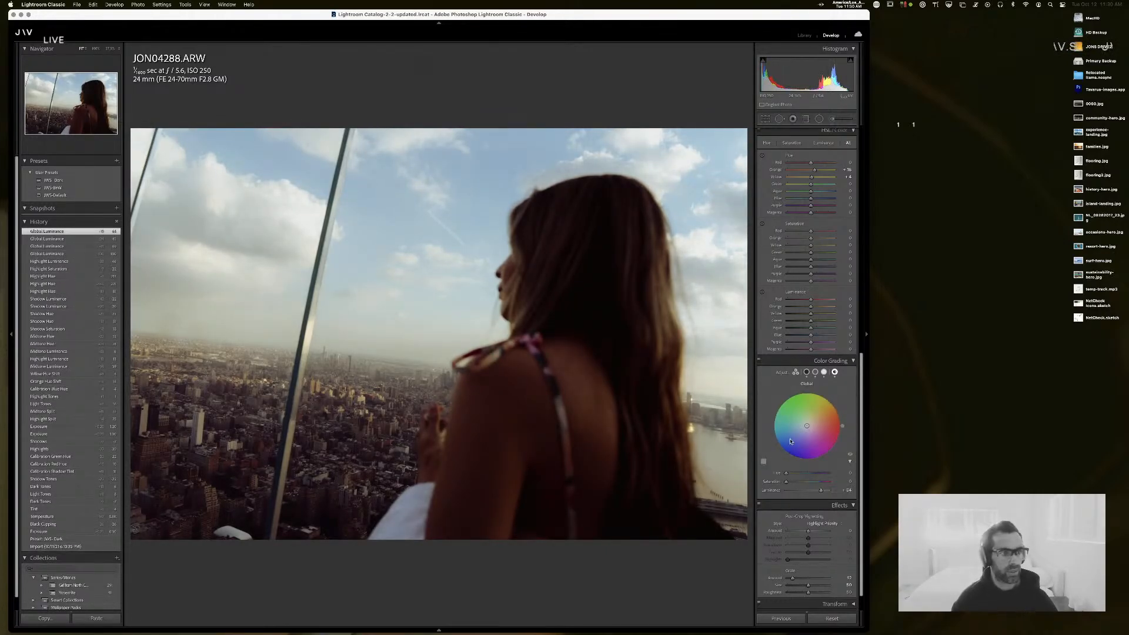
- Brighten the photo with an exposure of +2.20, highlights at -100, raised shadows, and reduced whites
{"action": "scroll", "coordinate": [806, 152], "scroll_direction": "up", "scroll_amount": 10}
{"action": "scroll", "coordinate": [806, 152], "scroll_direction": "up", "scroll_amount": 5}
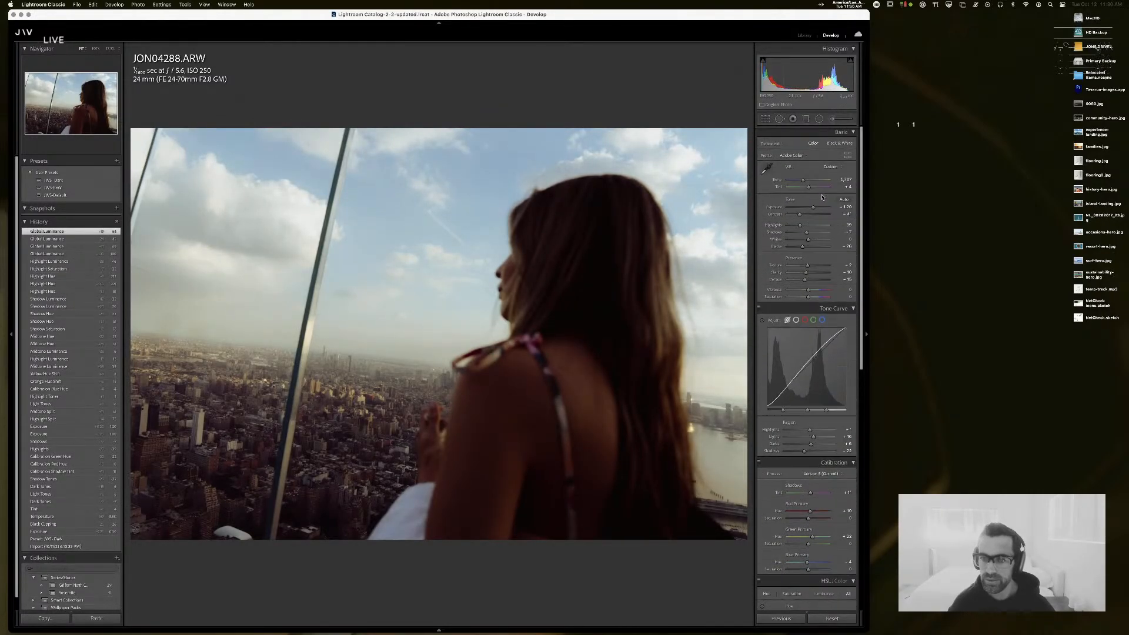
{"action": "left_click_drag", "start_coordinate": [814, 207], "coordinate": [812, 235]}
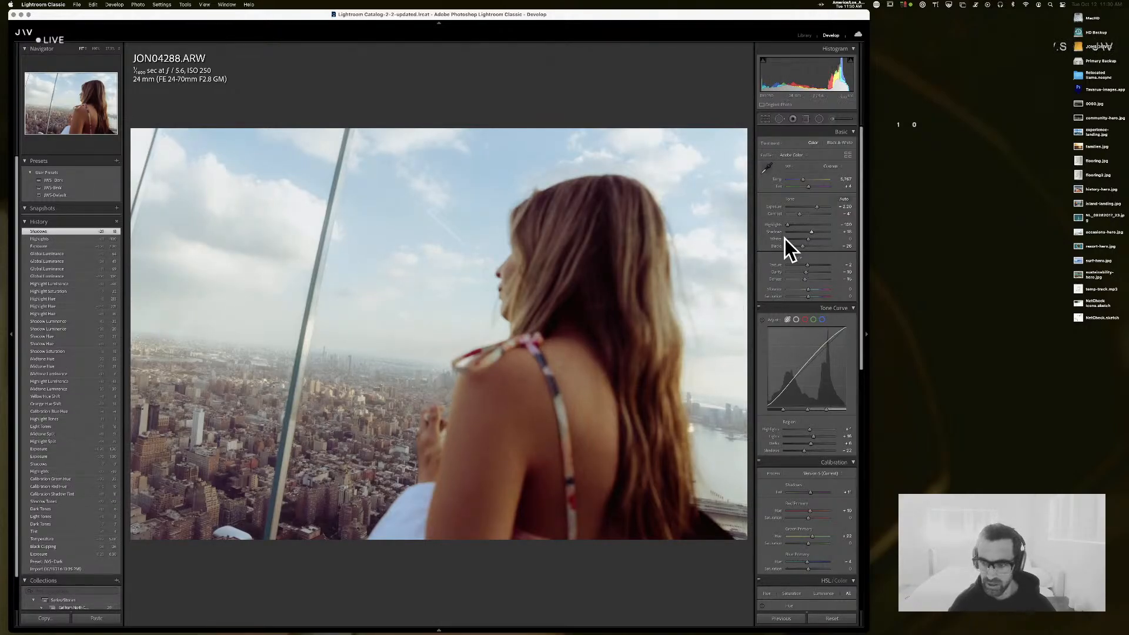
{"action": "mouse_move", "coordinate": [809, 239]}
{"action": "left_mouse_down"}
{"action": "mouse_move", "coordinate": [818, 241]}
{"action": "mouse_move", "coordinate": [795, 242]}
{"action": "left_mouse_up"}
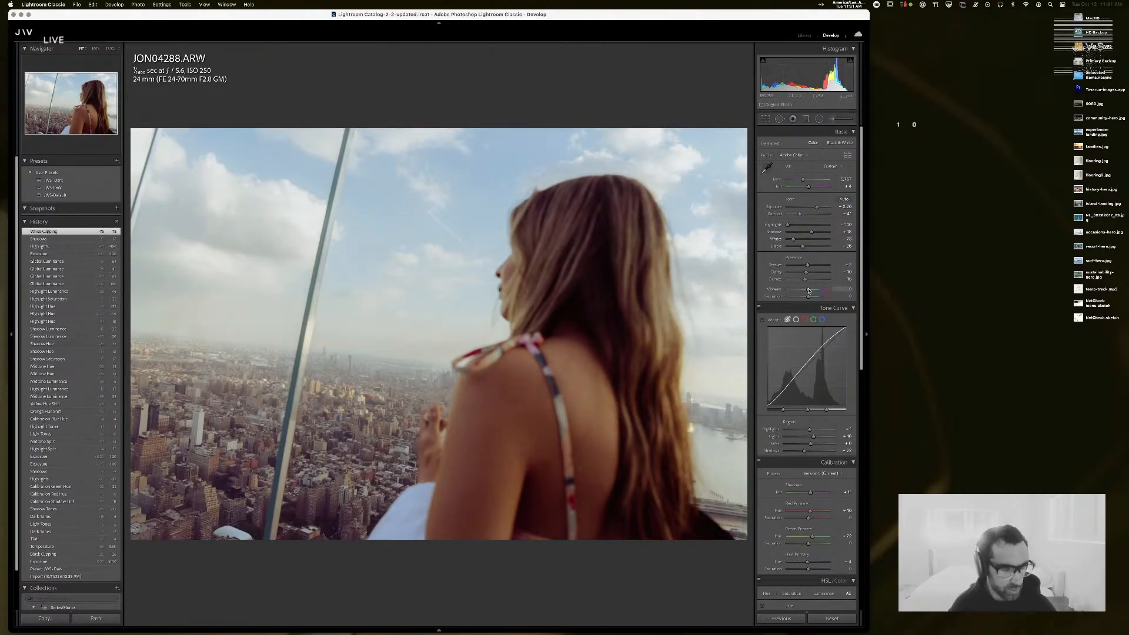
- Raise the exposure to about +2.80, and adjust the white balance with a slightly greener tint and warmer temperature
{"action": "left_click_drag", "start_coordinate": [817, 207], "coordinate": [821, 209]}
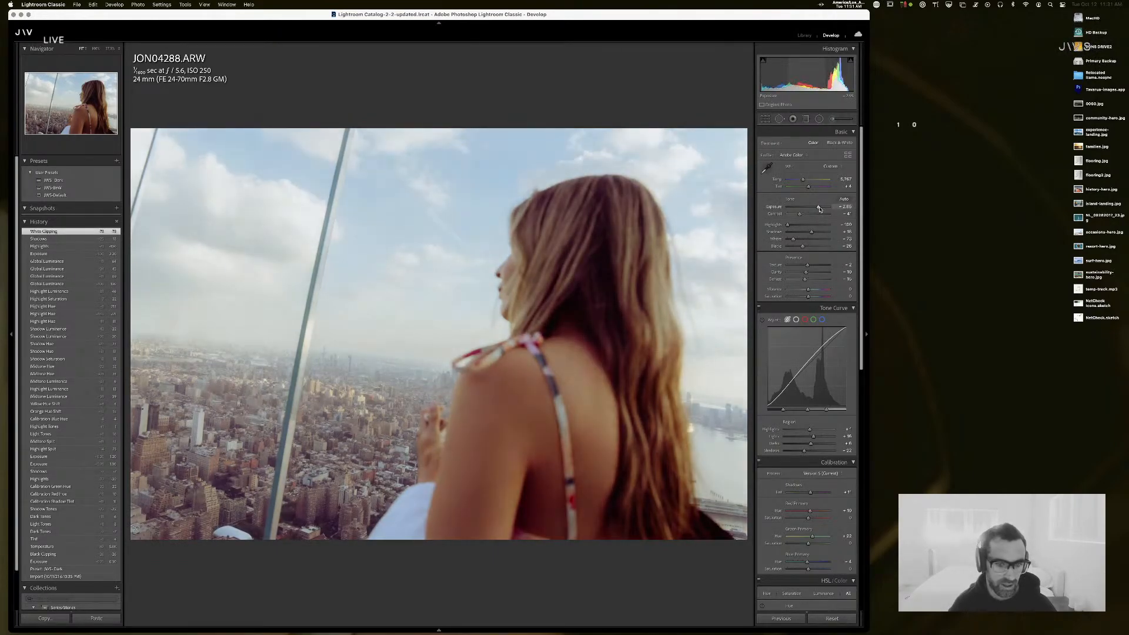
{"action": "left_click_drag", "start_coordinate": [821, 208], "coordinate": [808, 189]}
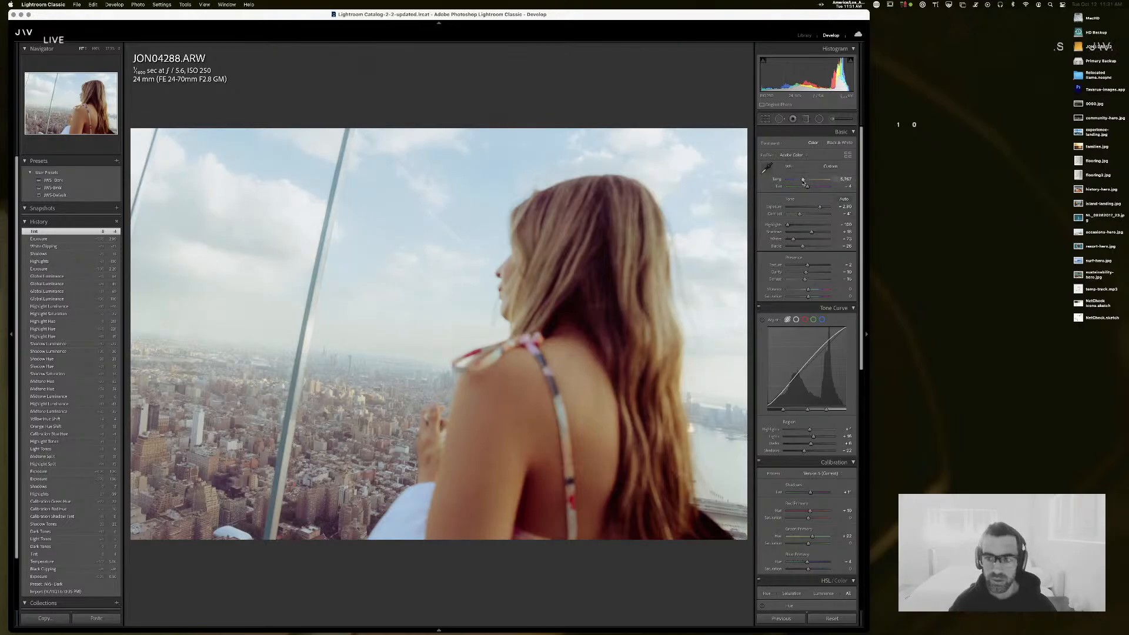
{"action": "left_click_drag", "start_coordinate": [805, 182], "coordinate": [805, 183]}
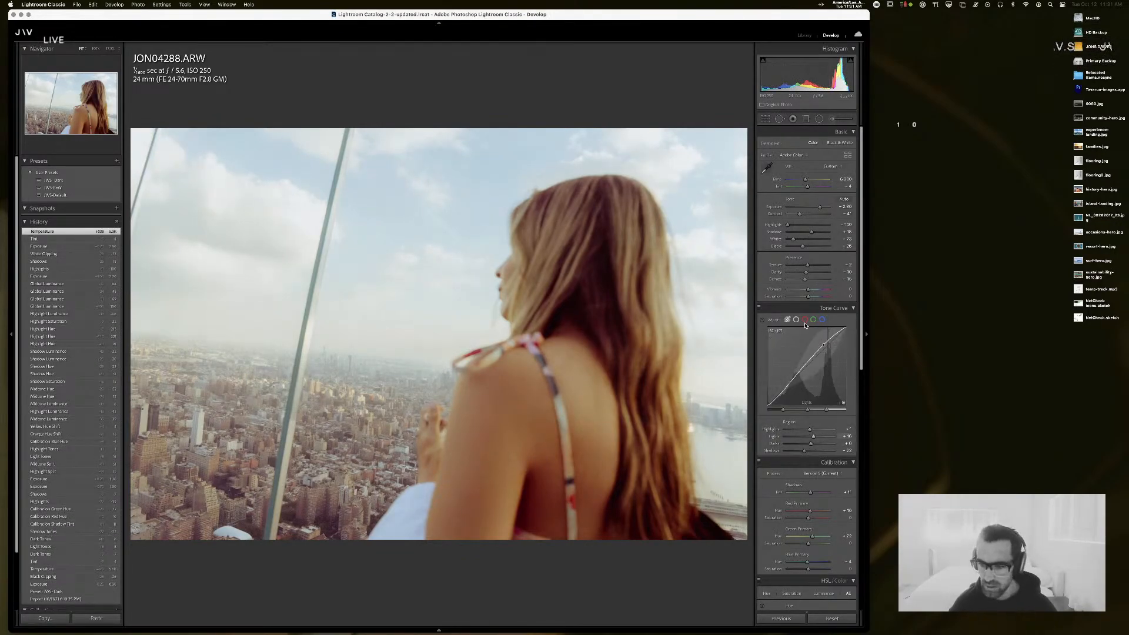
- Display the three-way color grading wheels and shift the color grading Balance toward the shadows
{"action": "scroll", "coordinate": [791, 370], "scroll_direction": "down", "scroll_amount": 10}
{"action": "scroll", "coordinate": [782, 381], "scroll_direction": "up", "scroll_amount": 1}
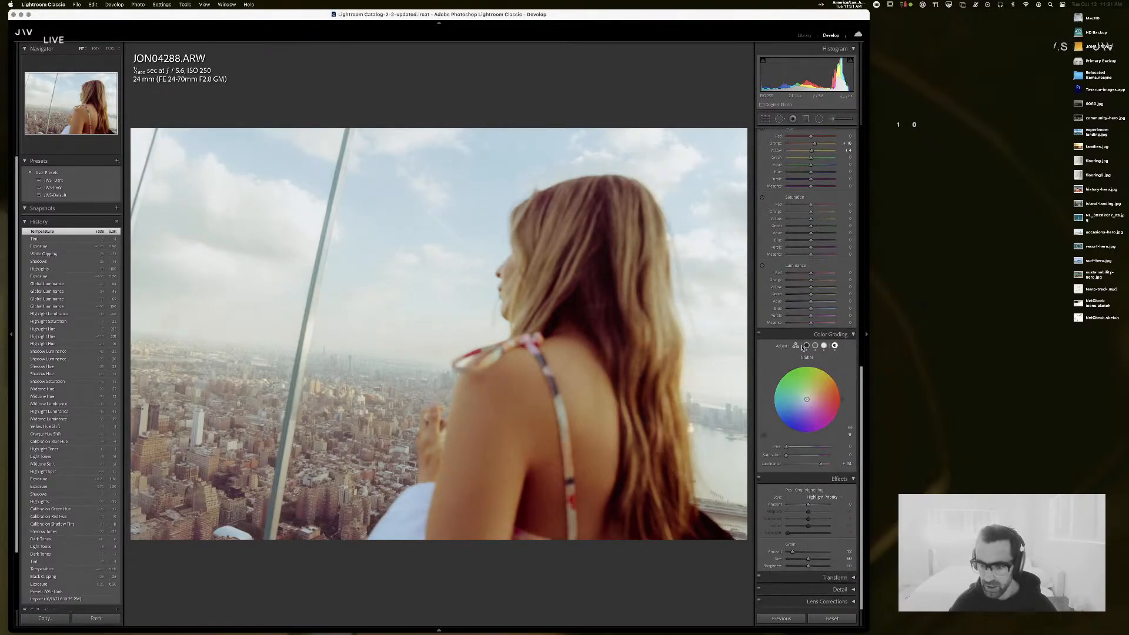
{"action": "left_click", "coordinate": [796, 345]}
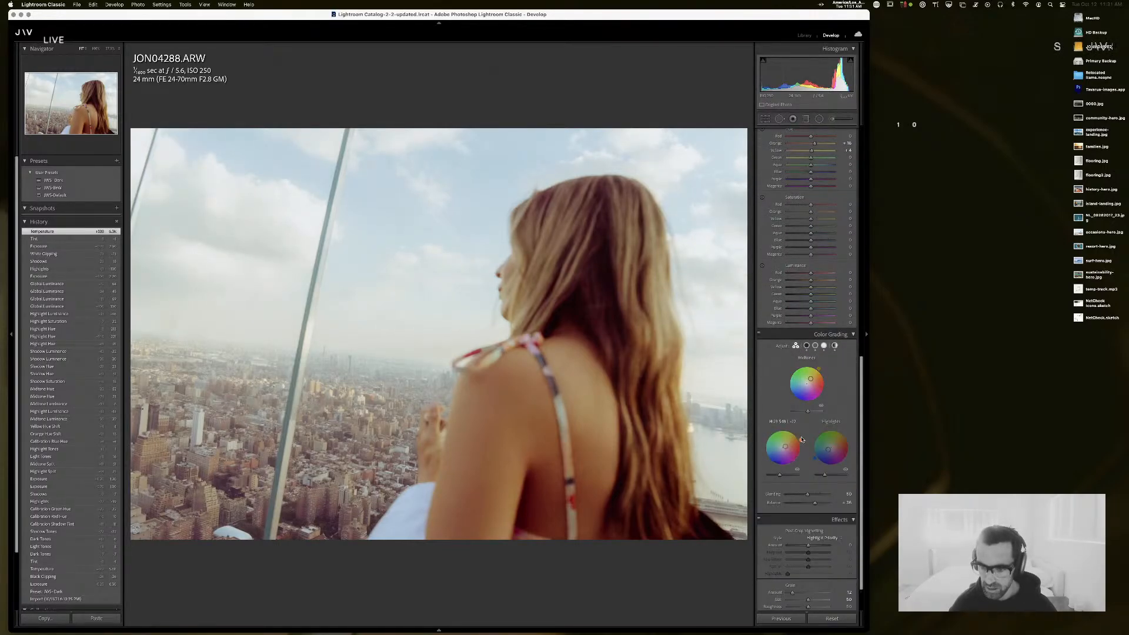
{"action": "mouse_move", "coordinate": [815, 503]}
{"action": "left_mouse_down"}
{"action": "mouse_move", "coordinate": [783, 506]}
{"action": "mouse_move", "coordinate": [823, 507]}
{"action": "mouse_move", "coordinate": [802, 504]}
{"action": "left_mouse_up"}
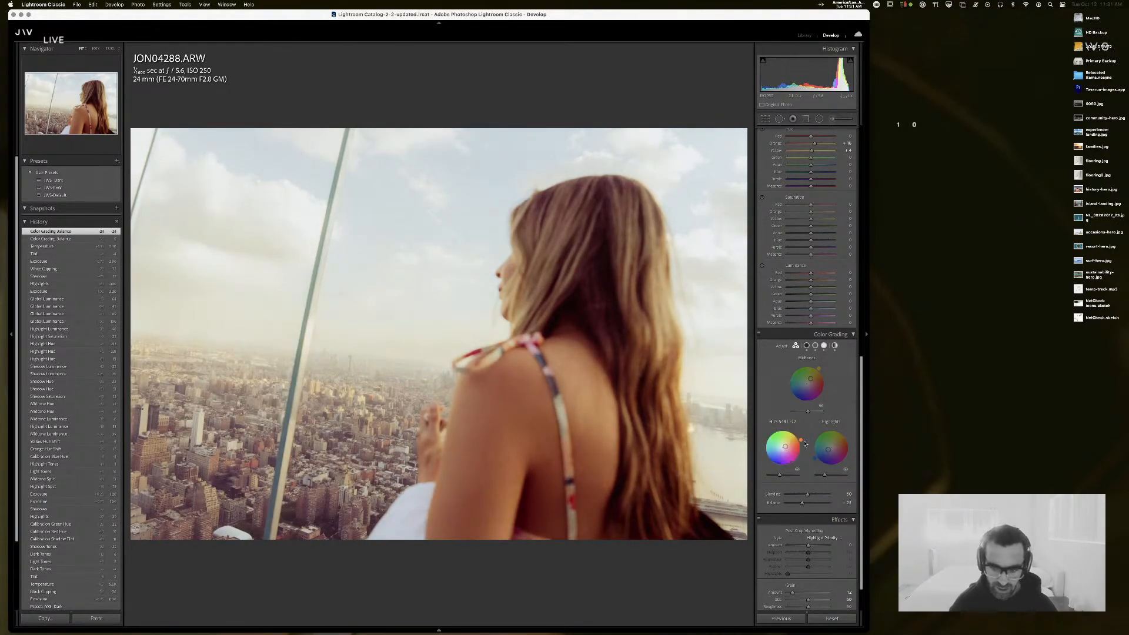
- Adjust the color grading wheel hues, moving the shadows toward green-teal, the midtones slightly toward orange and the highlights toward cyan
{"action": "mouse_move", "coordinate": [802, 442]}
{"action": "left_mouse_down"}
{"action": "mouse_move", "coordinate": [798, 456]}
{"action": "mouse_move", "coordinate": [779, 448]}
{"action": "left_mouse_up"}
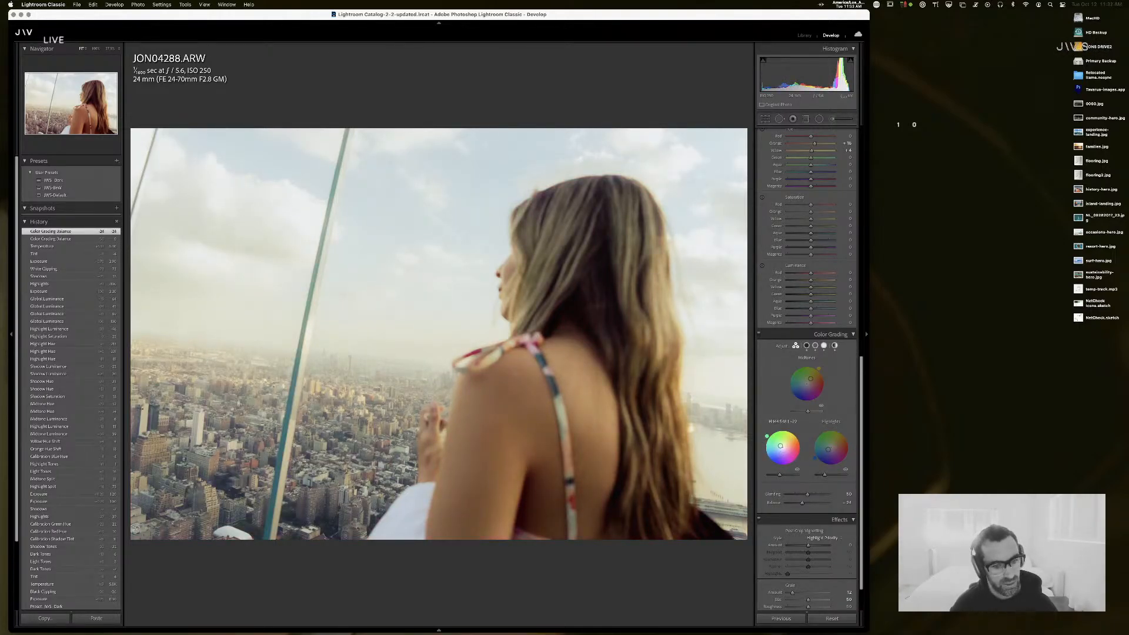
{"action": "left_click_drag", "start_coordinate": [766, 436], "coordinate": [767, 438]}
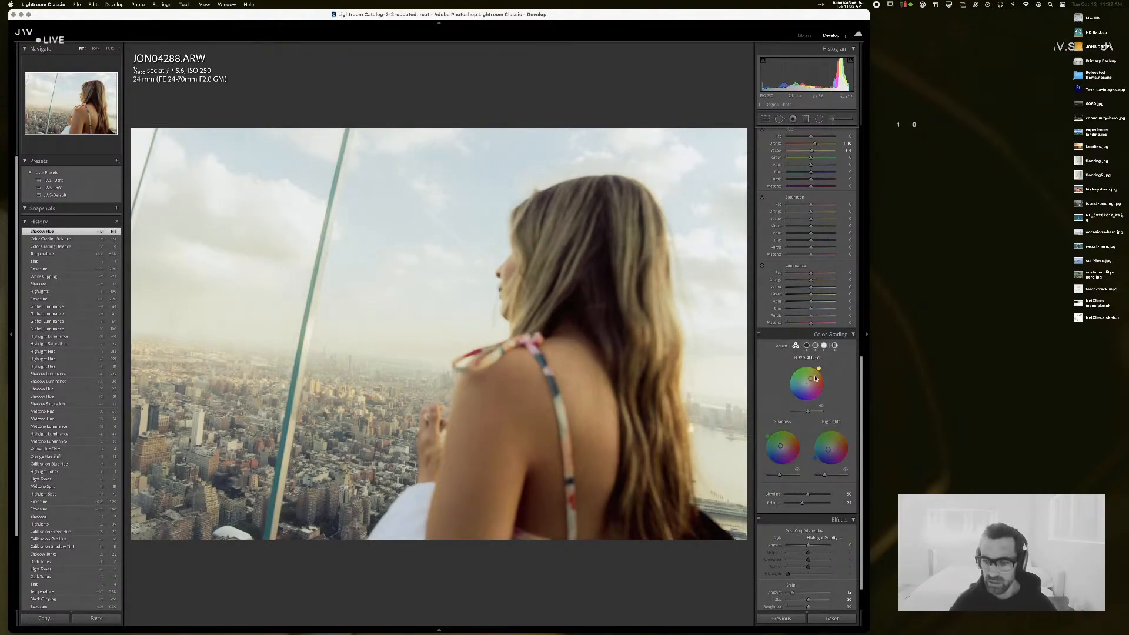
{"action": "mouse_move", "coordinate": [810, 379]}
{"action": "left_mouse_down"}
{"action": "mouse_move", "coordinate": [805, 389]}
{"action": "mouse_move", "coordinate": [812, 381]}
{"action": "left_mouse_up"}
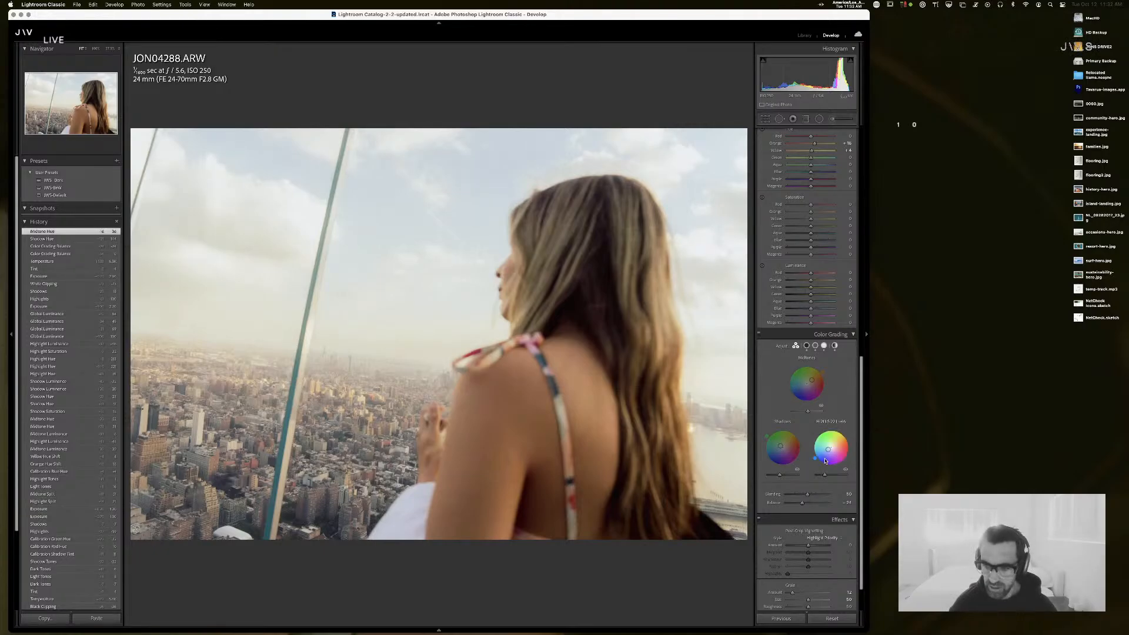
{"action": "left_click_drag", "start_coordinate": [828, 450], "coordinate": [813, 446]}
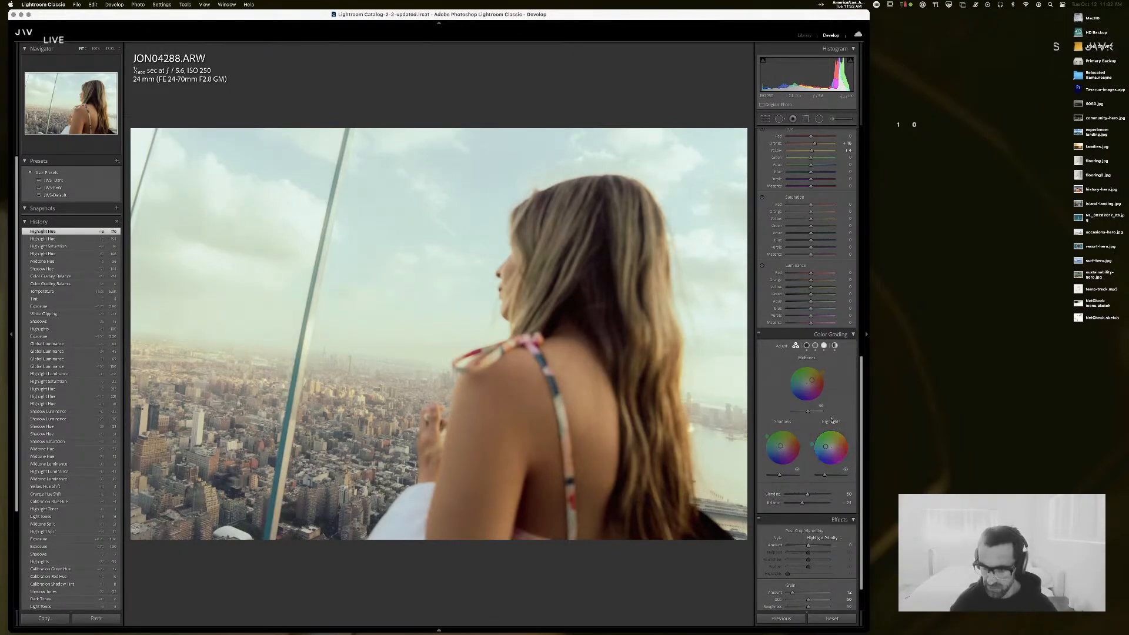
- Tint the whole photo with the Global color grading wheel, trying green and settling on a soft yellow hue
{"action": "left_click", "coordinate": [834, 346]}
{"action": "mouse_move", "coordinate": [810, 399]}
{"action": "left_mouse_down"}
{"action": "mouse_move", "coordinate": [818, 367]}
{"action": "mouse_move", "coordinate": [798, 365]}
{"action": "mouse_move", "coordinate": [809, 364]}
{"action": "left_mouse_up"}
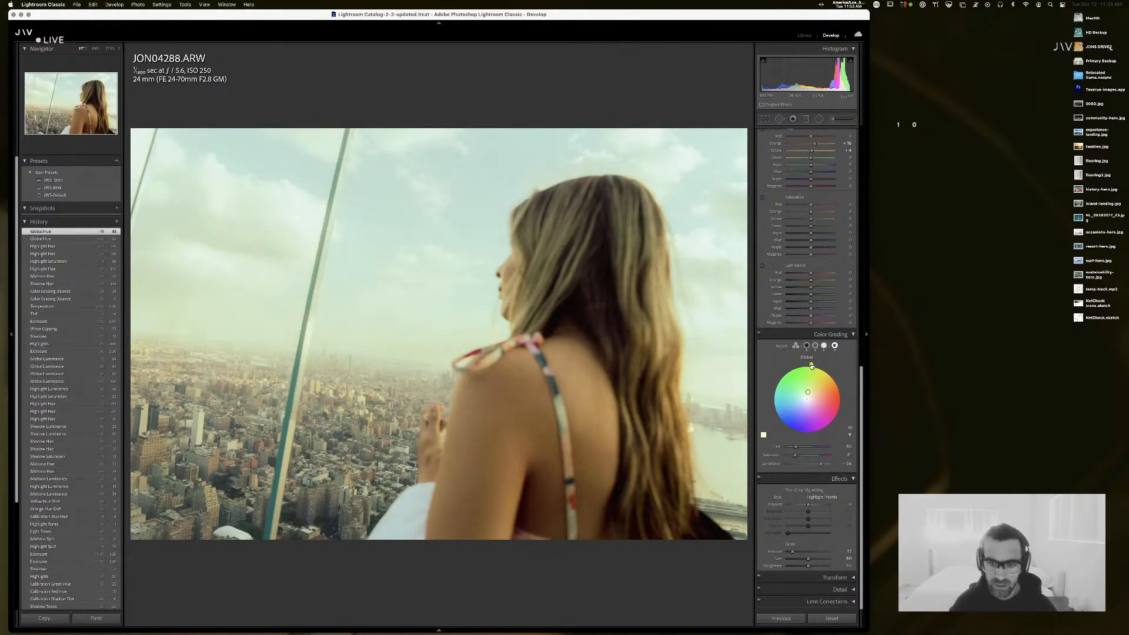
{"action": "mouse_move", "coordinate": [811, 365]}
{"action": "left_mouse_down"}
{"action": "mouse_move", "coordinate": [791, 368]}
{"action": "mouse_move", "coordinate": [772, 405]}
{"action": "mouse_move", "coordinate": [776, 382]}
{"action": "left_mouse_up"}
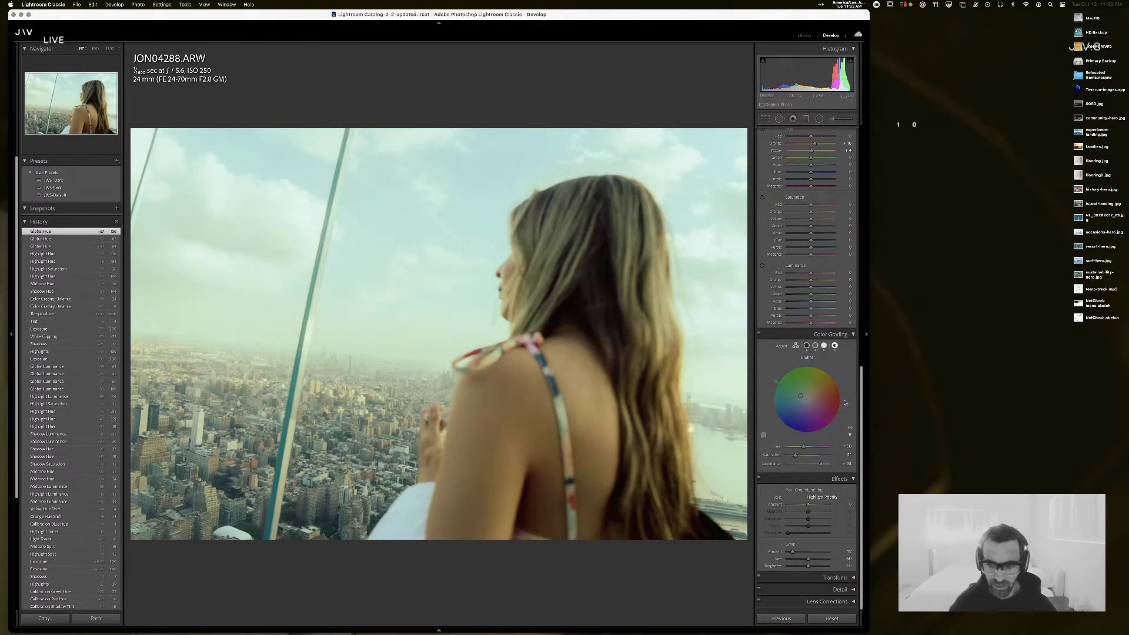
{"action": "mouse_move", "coordinate": [801, 397]}
{"action": "left_mouse_down"}
{"action": "mouse_move", "coordinate": [772, 405]}
{"action": "mouse_move", "coordinate": [771, 392]}
{"action": "mouse_move", "coordinate": [771, 404]}
{"action": "mouse_move", "coordinate": [808, 405]}
{"action": "mouse_move", "coordinate": [812, 366]}
{"action": "left_mouse_up"}
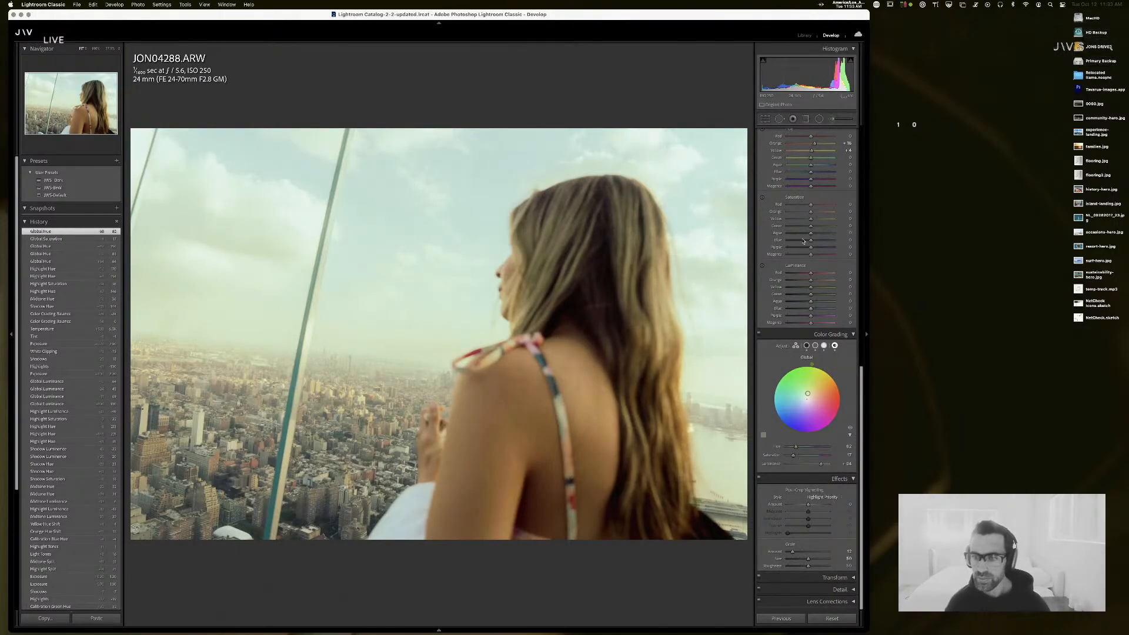
- Try shifting the HSL Green hue to -100, and undo the change
{"action": "scroll", "coordinate": [803, 241], "scroll_direction": "up", "scroll_amount": 8}
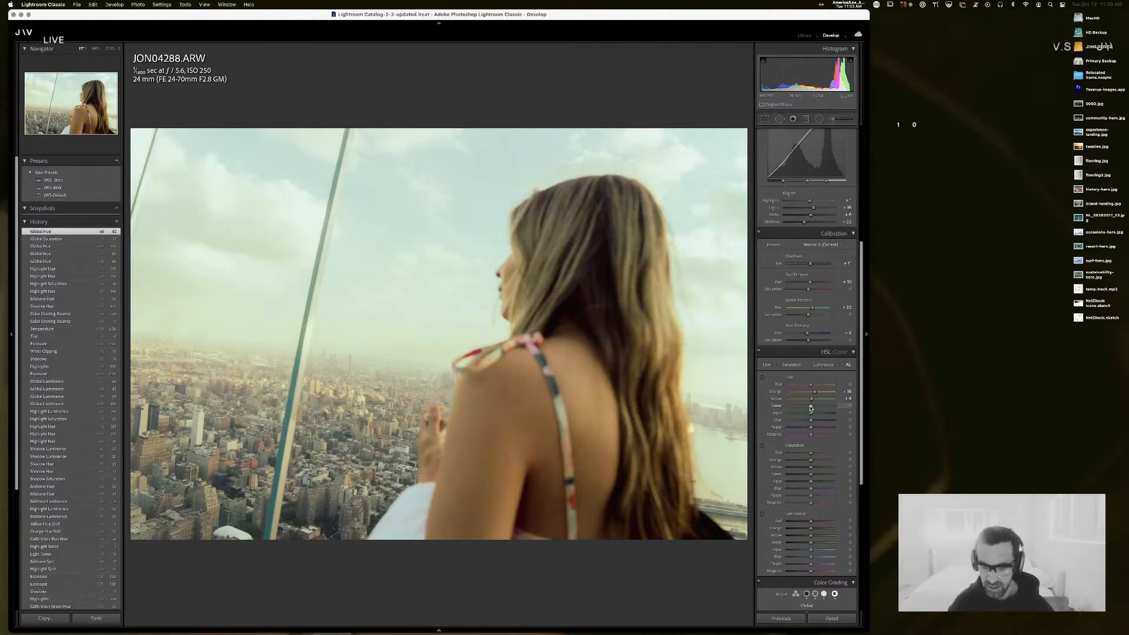
{"action": "left_click_drag", "start_coordinate": [812, 407], "coordinate": [789, 406]}
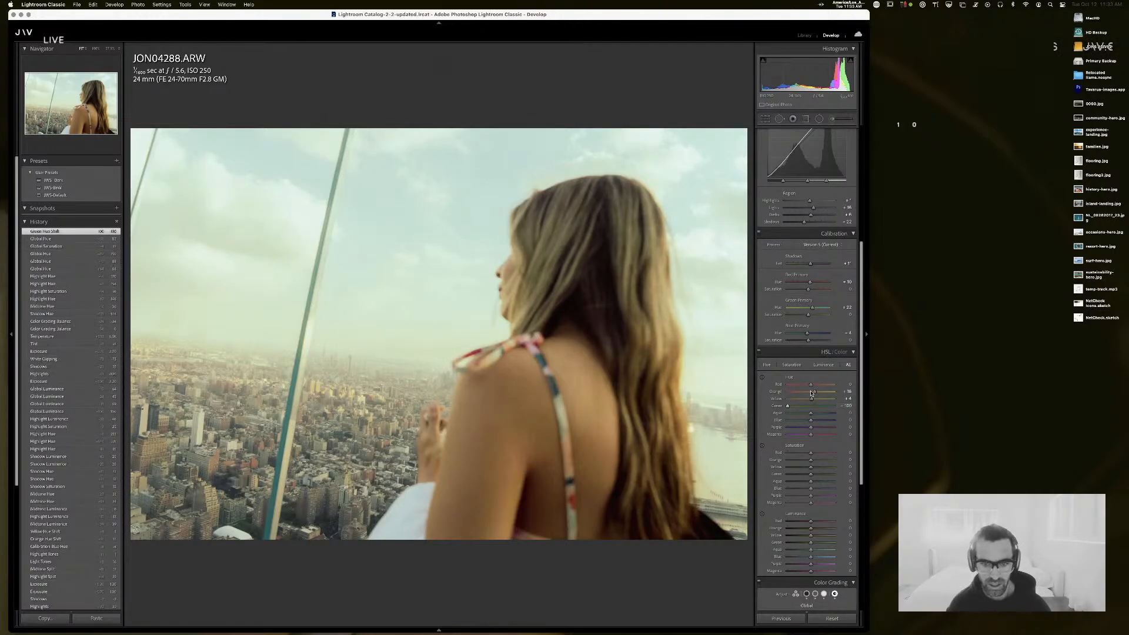
{"action": "key", "text": "super+z"}
- Compare the photo without and with Calibration, and try higher Green Primary and Red Primary hues, undoing both shifts
{"action": "left_click", "coordinate": [759, 233]}
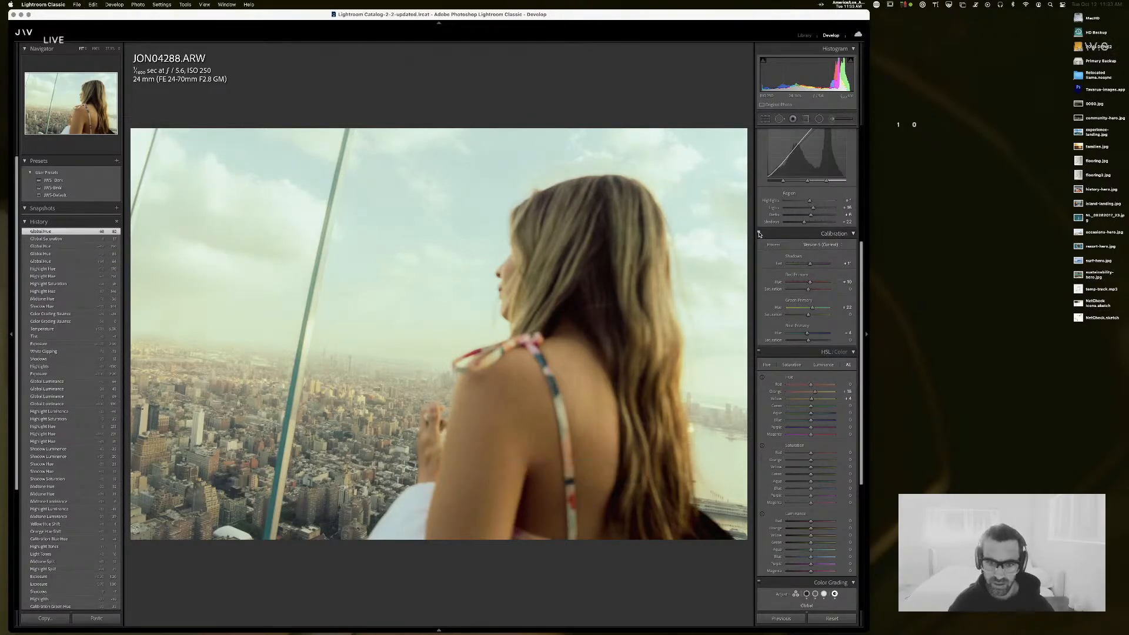
{"action": "left_click", "coordinate": [759, 233]}
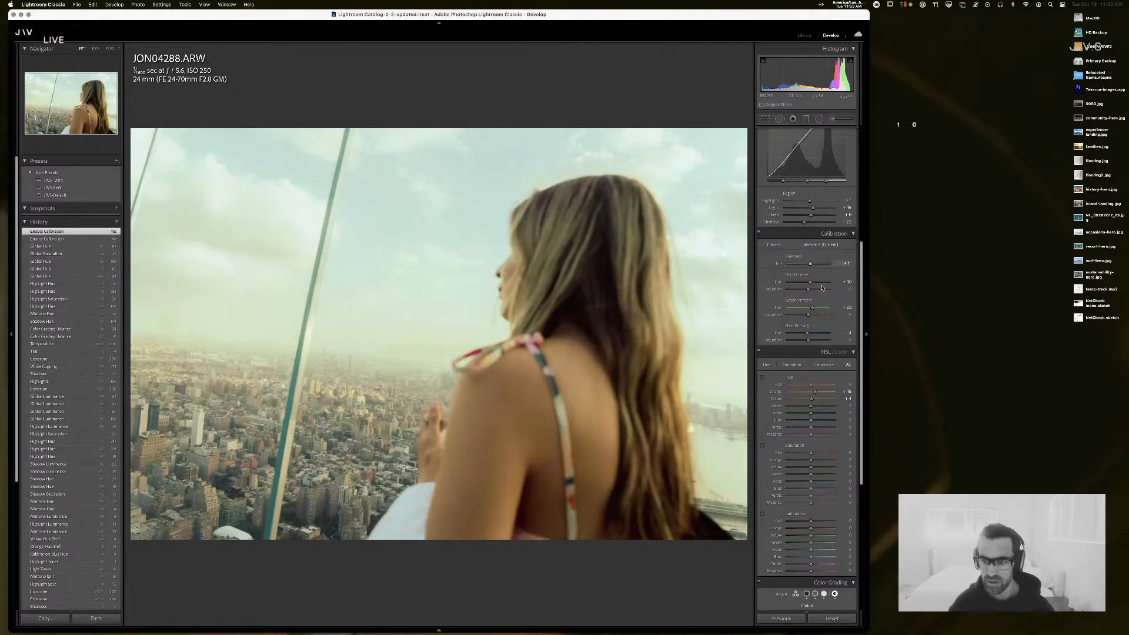
{"action": "left_click_drag", "start_coordinate": [813, 307], "coordinate": [842, 310]}
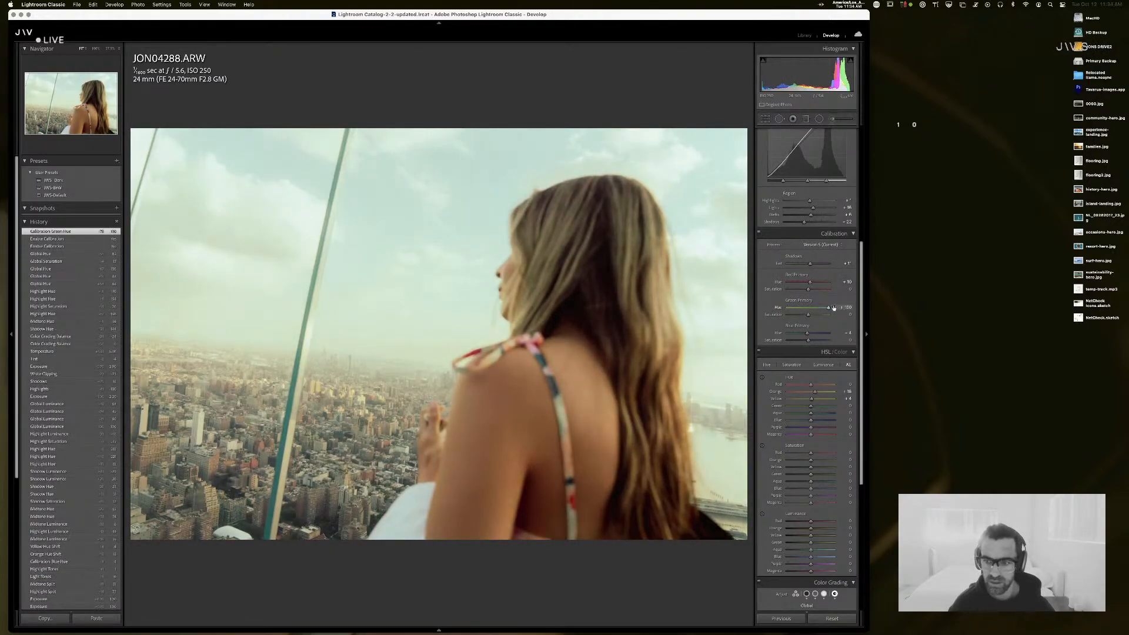
{"action": "key", "text": "super+z"}
{"action": "left_click_drag", "start_coordinate": [810, 283], "coordinate": [824, 284]}
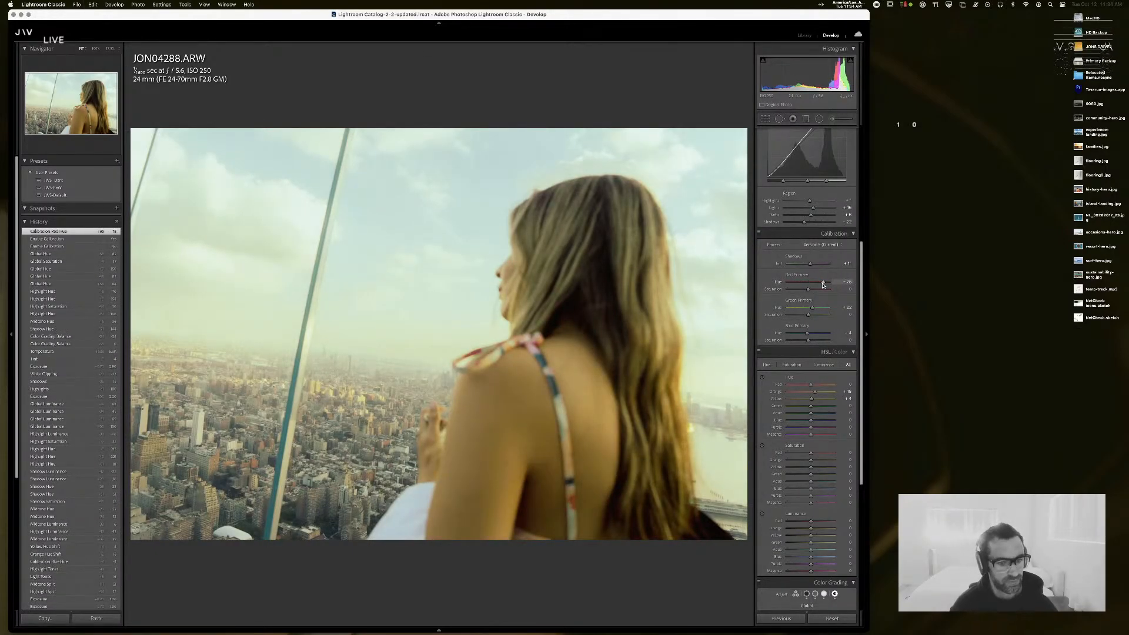
{"action": "key", "text": "super+z"}
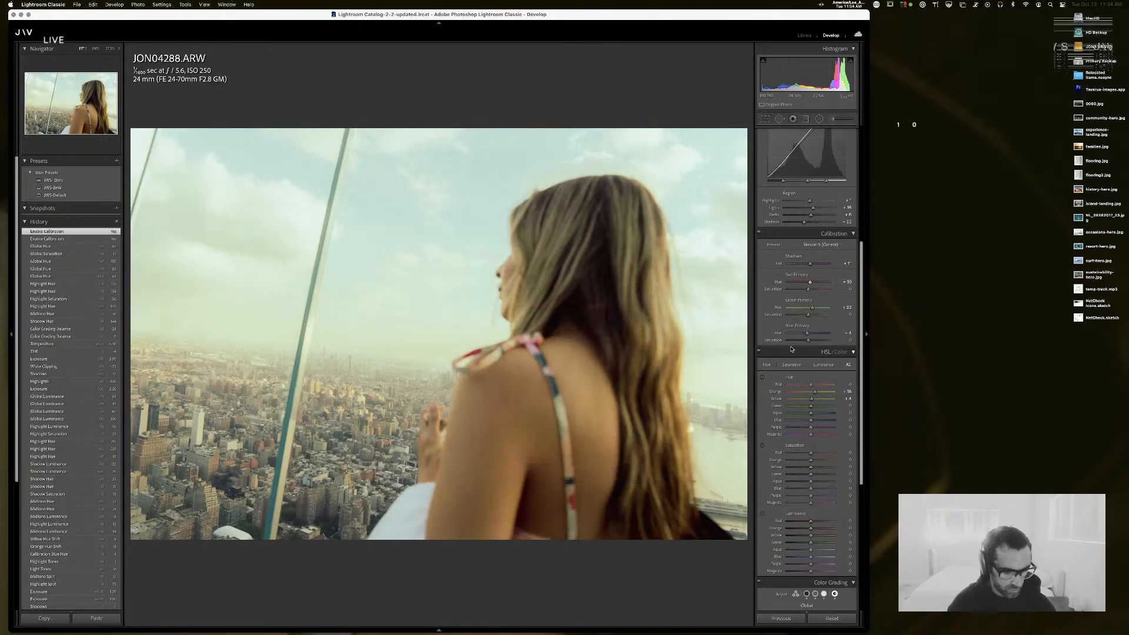
- Lower the Blue Primary hue in Calibration and ease it back to a more moderate negative value
{"action": "left_click_drag", "start_coordinate": [817, 334], "coordinate": [801, 337]}
{"action": "scroll", "coordinate": [808, 341], "scroll_direction": "up", "scroll_amount": 5}
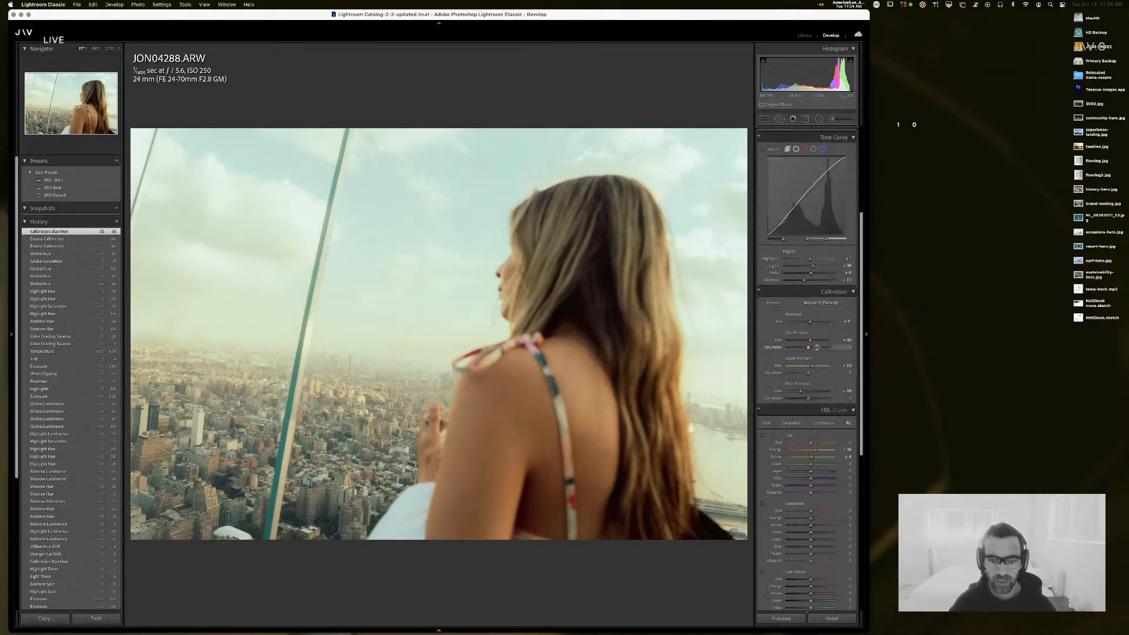
{"action": "scroll", "coordinate": [809, 383], "scroll_direction": "down", "scroll_amount": 4}
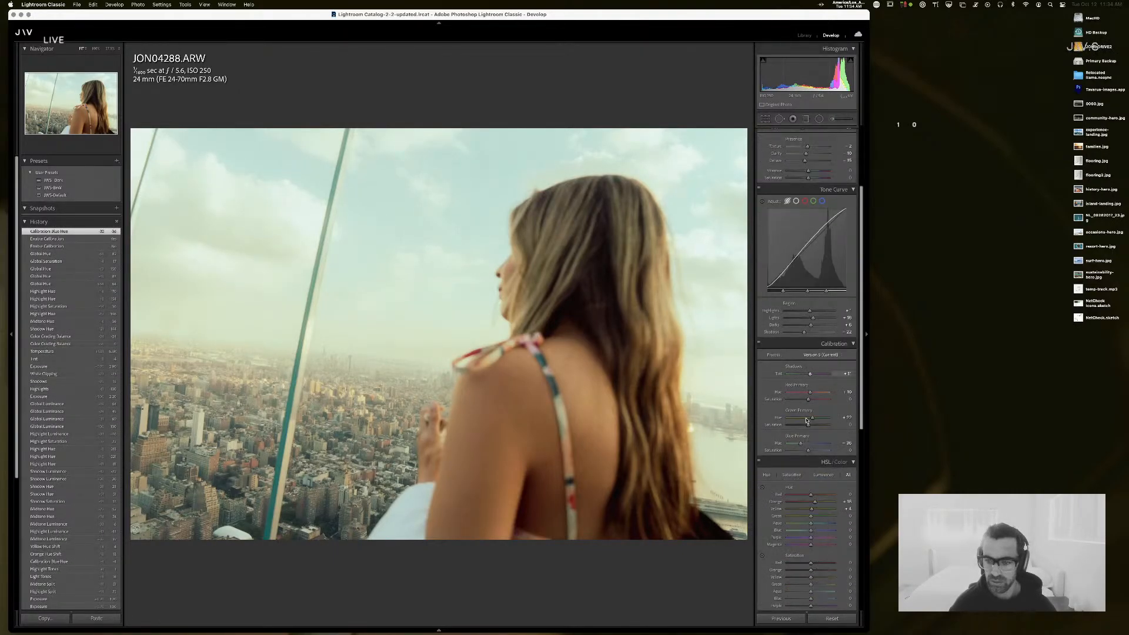
{"action": "left_click_drag", "start_coordinate": [800, 446], "coordinate": [806, 446]}
- Lift the black point slightly on the red channel's point curve
{"action": "scroll", "coordinate": [804, 352], "scroll_direction": "up", "scroll_amount": 4}
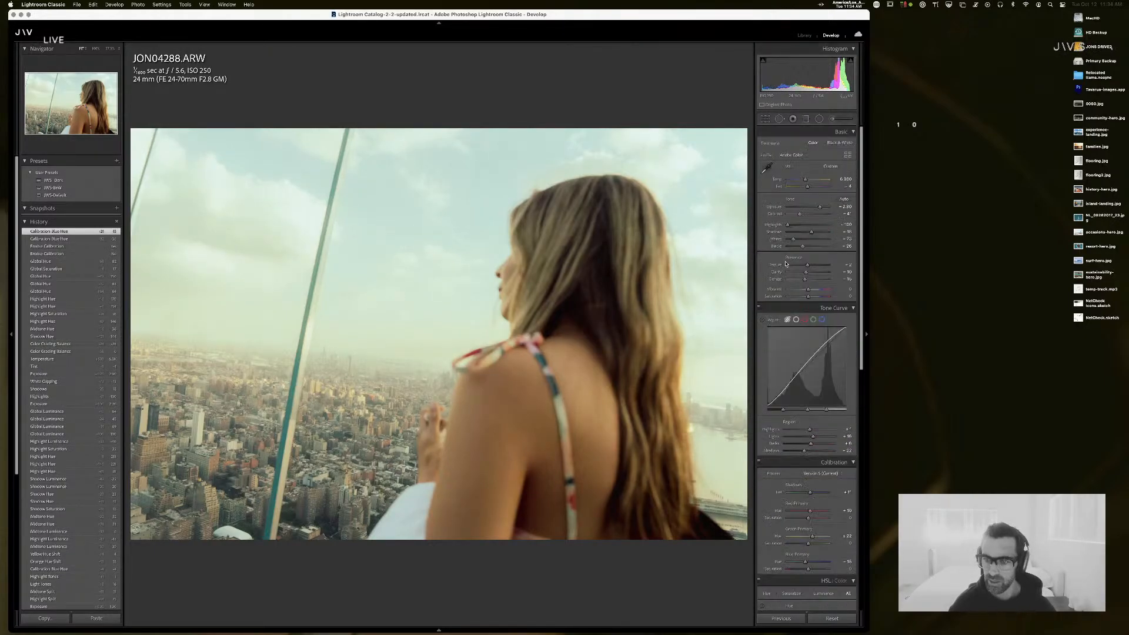
{"action": "left_click", "coordinate": [805, 320]}
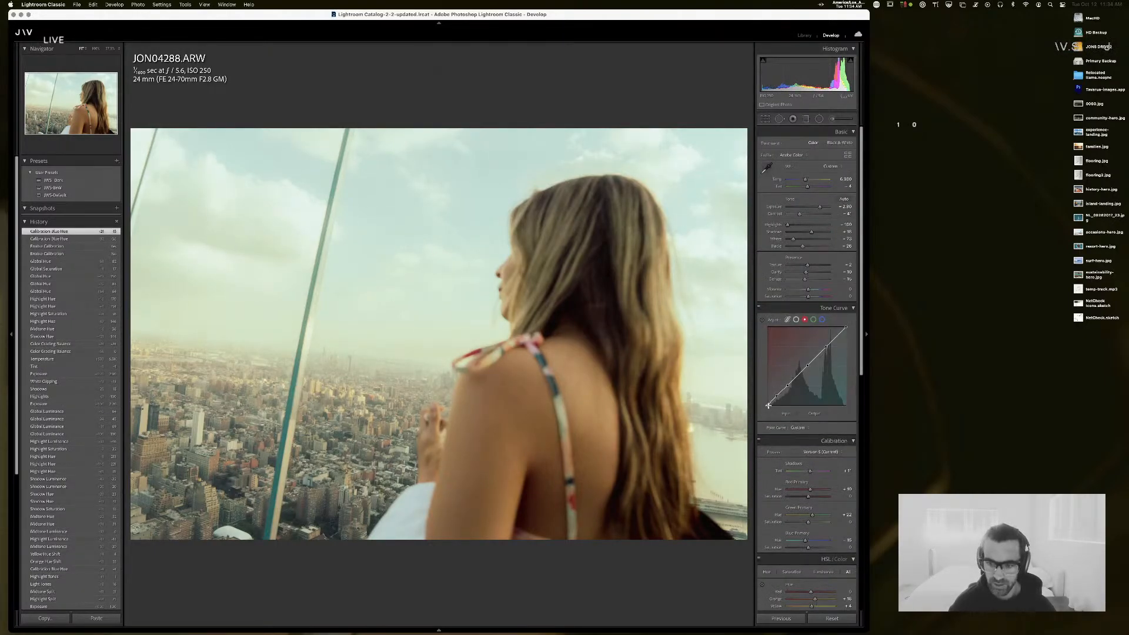
{"action": "left_click_drag", "start_coordinate": [768, 405], "coordinate": [767, 402]}
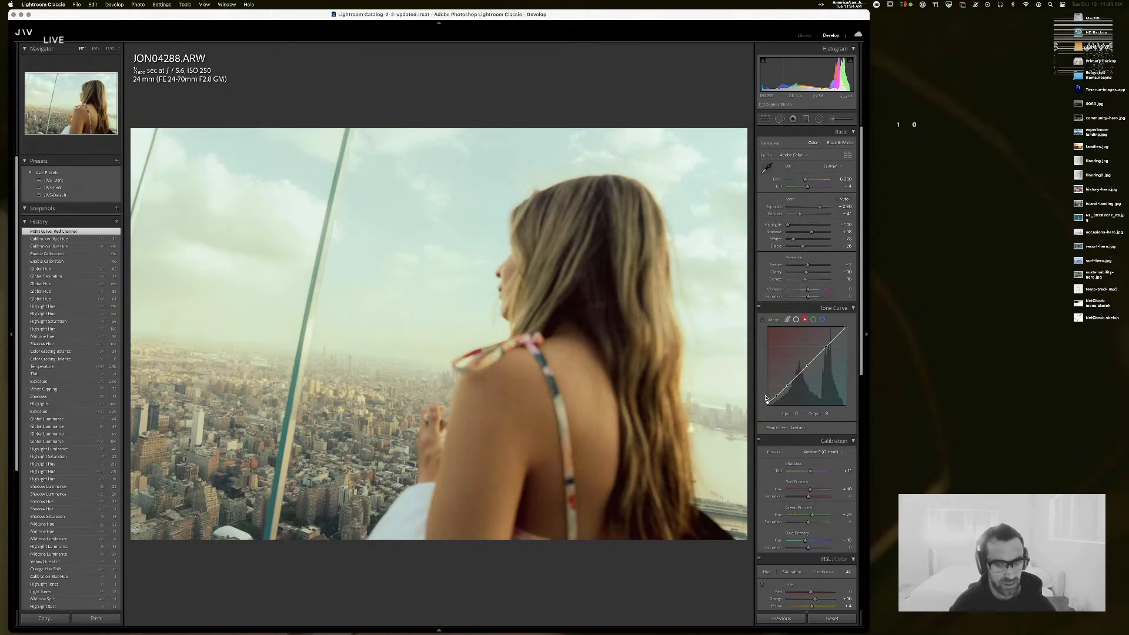
- Pull the lower midtones down on the green channel's point curve and fine-tune its deep shadow point
{"action": "left_click", "coordinate": [813, 319]}
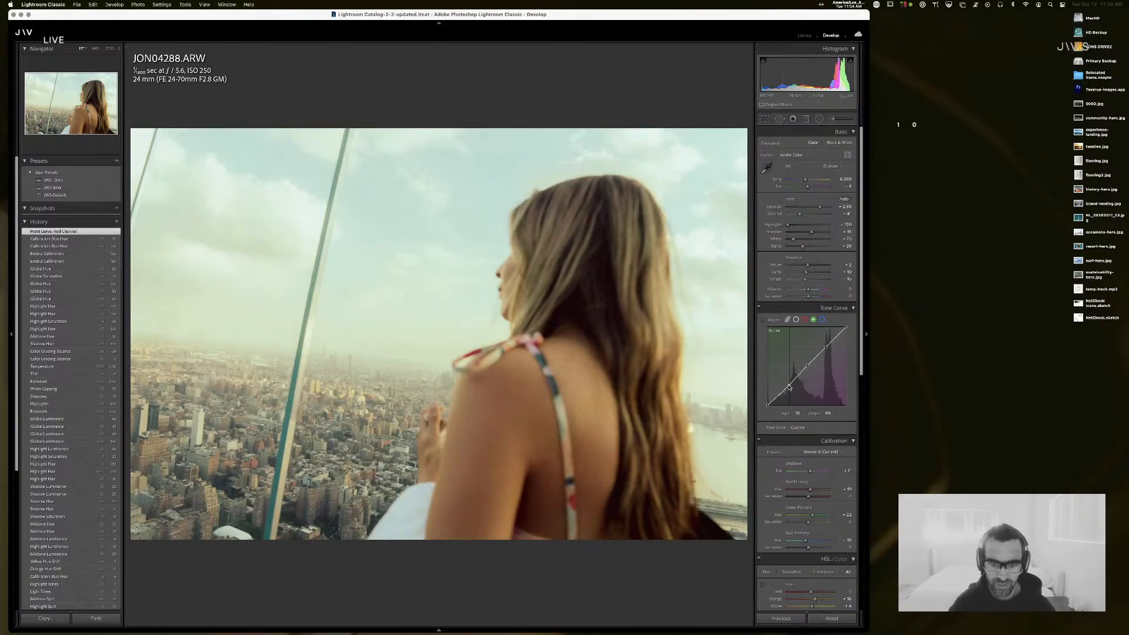
{"action": "left_click_drag", "start_coordinate": [790, 388], "coordinate": [790, 388]}
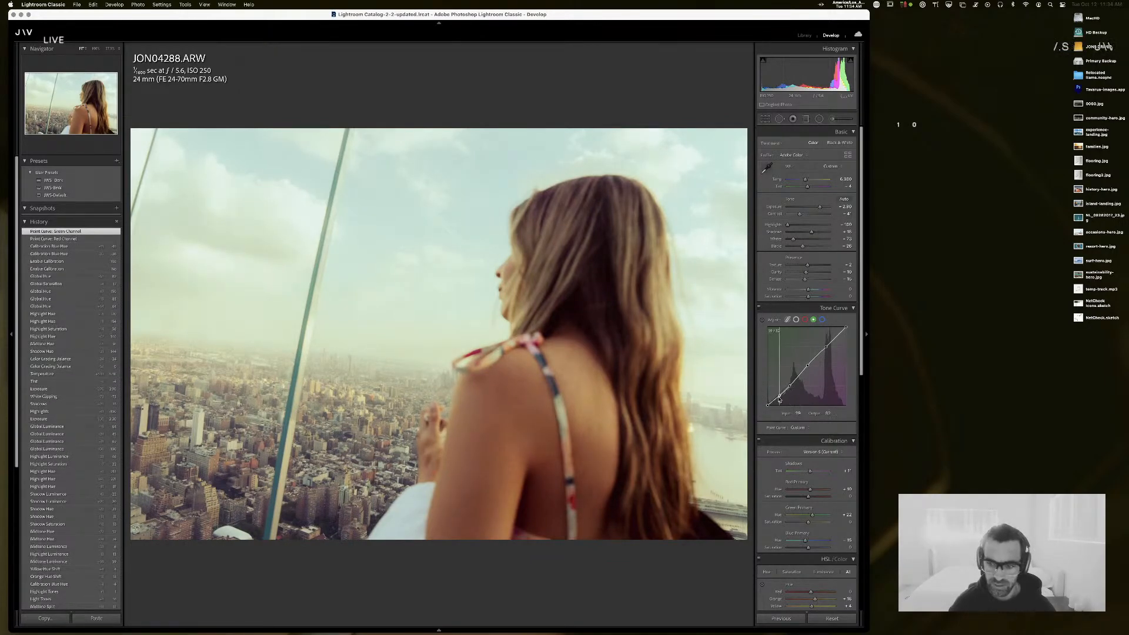
{"action": "left_click_drag", "start_coordinate": [778, 397], "coordinate": [778, 395]}
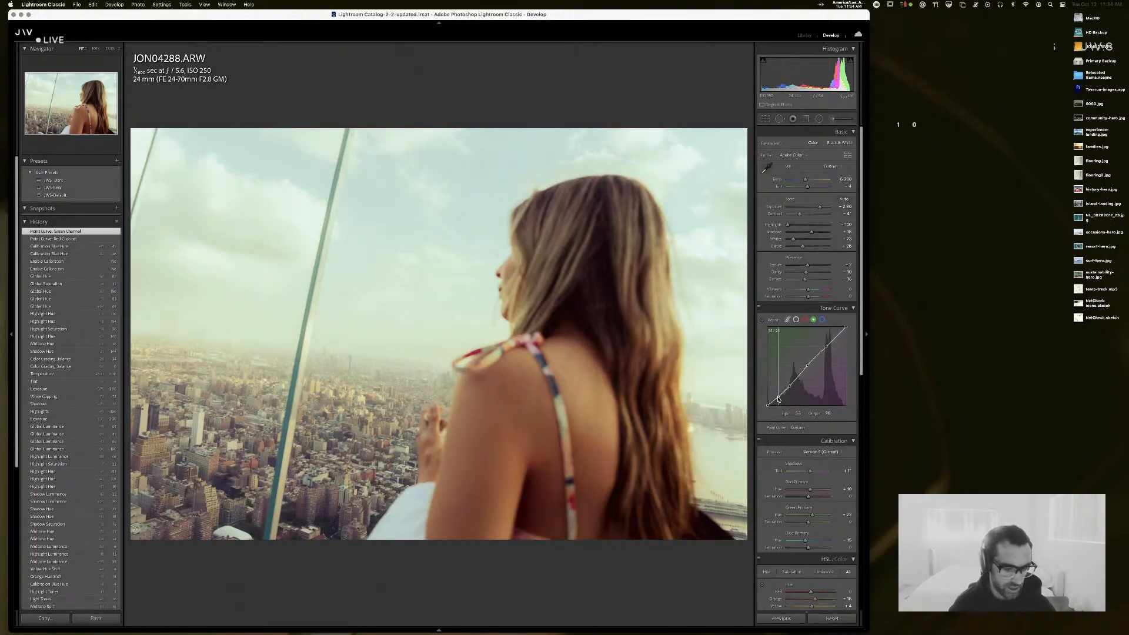
{"action": "left_click_drag", "start_coordinate": [777, 398], "coordinate": [778, 398]}
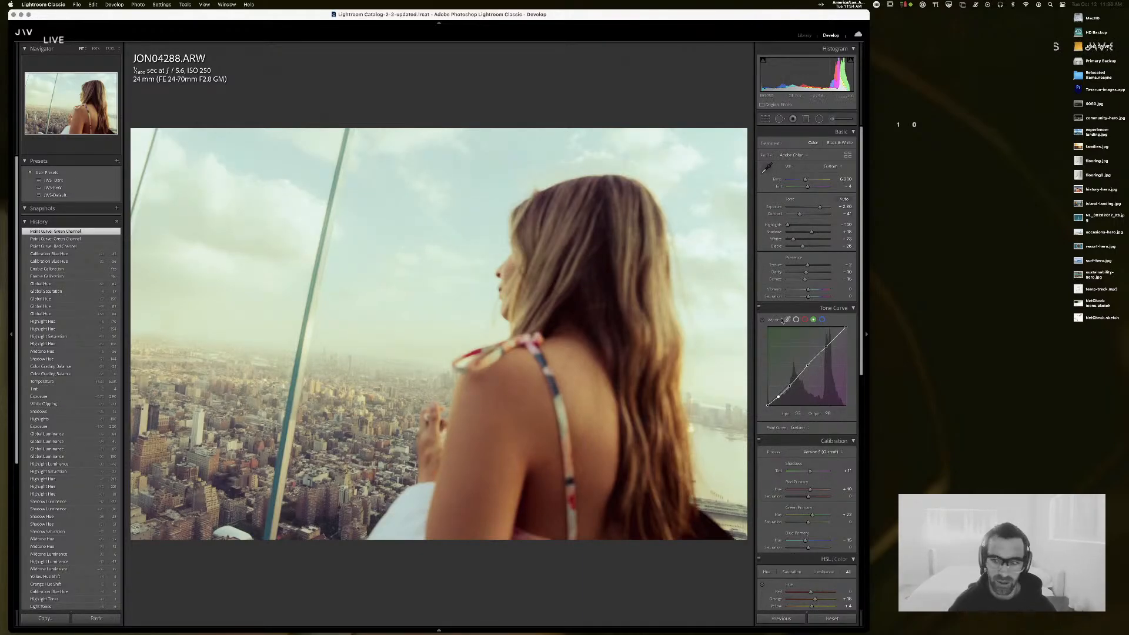
- On the blue channel's point curve, try a targeted adjustment on the glass edge and a raised midtone point, undoing both
{"action": "left_click", "coordinate": [822, 319]}
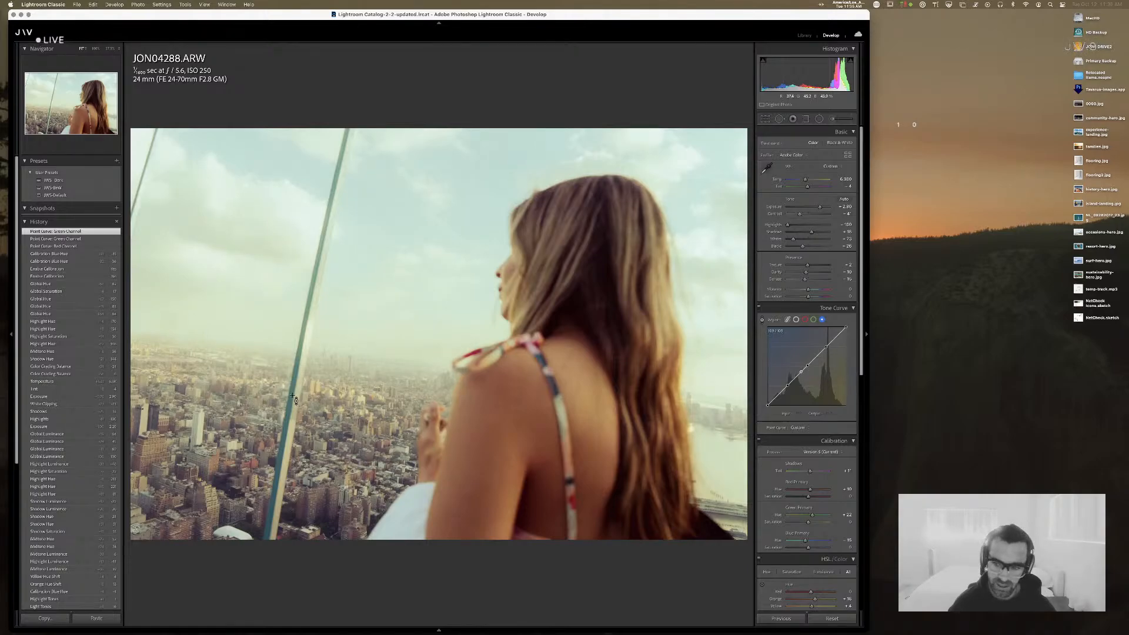
{"action": "left_click_drag", "start_coordinate": [294, 398], "coordinate": [294, 426]}
{"action": "key", "text": "super+z"}
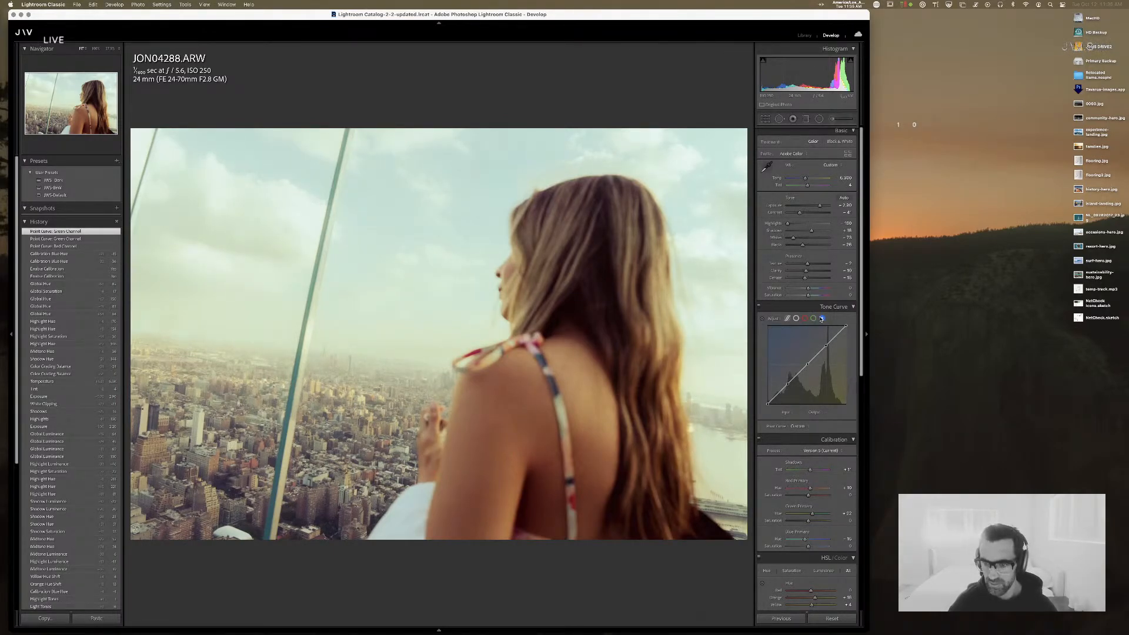
{"action": "left_click", "coordinate": [762, 318]}
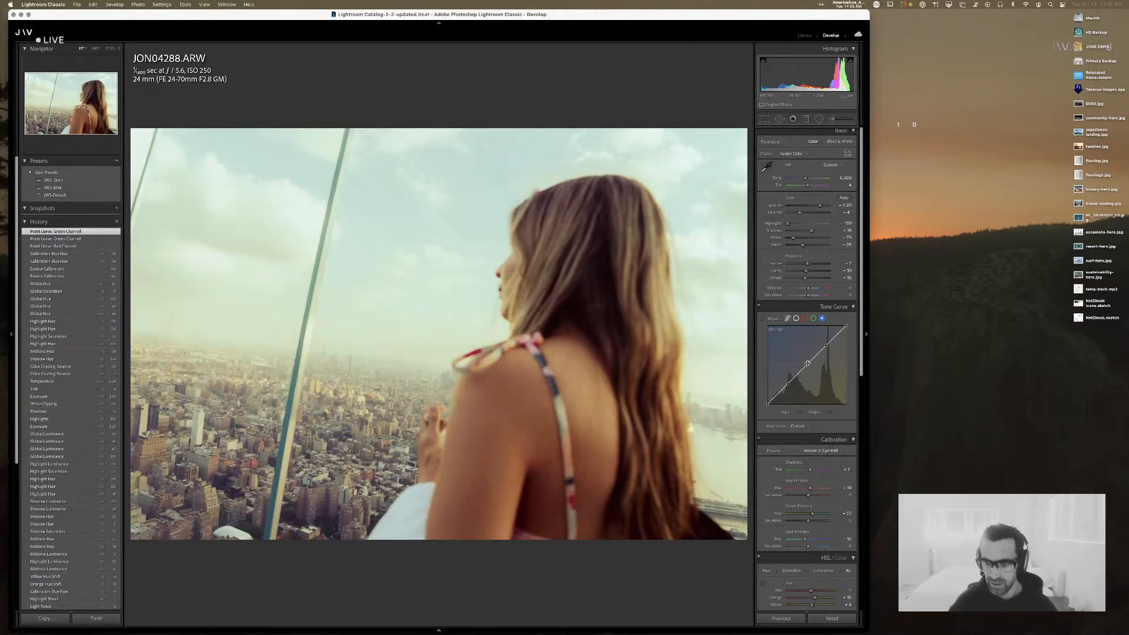
{"action": "left_click_drag", "start_coordinate": [810, 362], "coordinate": [809, 360]}
{"action": "key", "text": "super+z"}
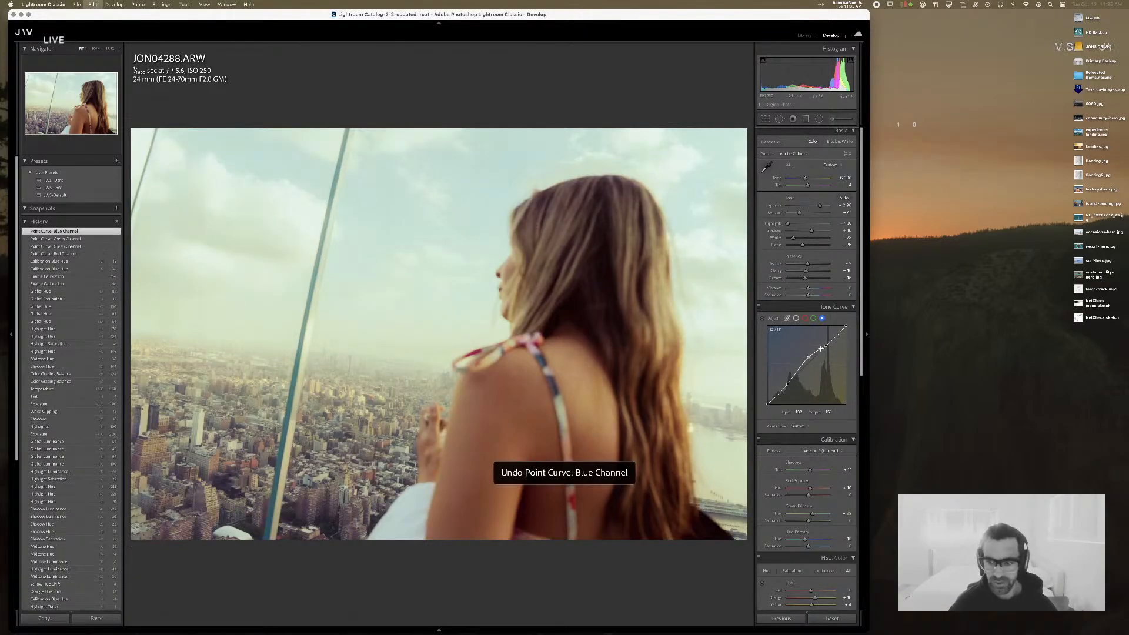
- Raise the highlight point on the blue channel's point curve and remove its midtone point for a smoother curve
{"action": "left_click_drag", "start_coordinate": [827, 345], "coordinate": [823, 343]}
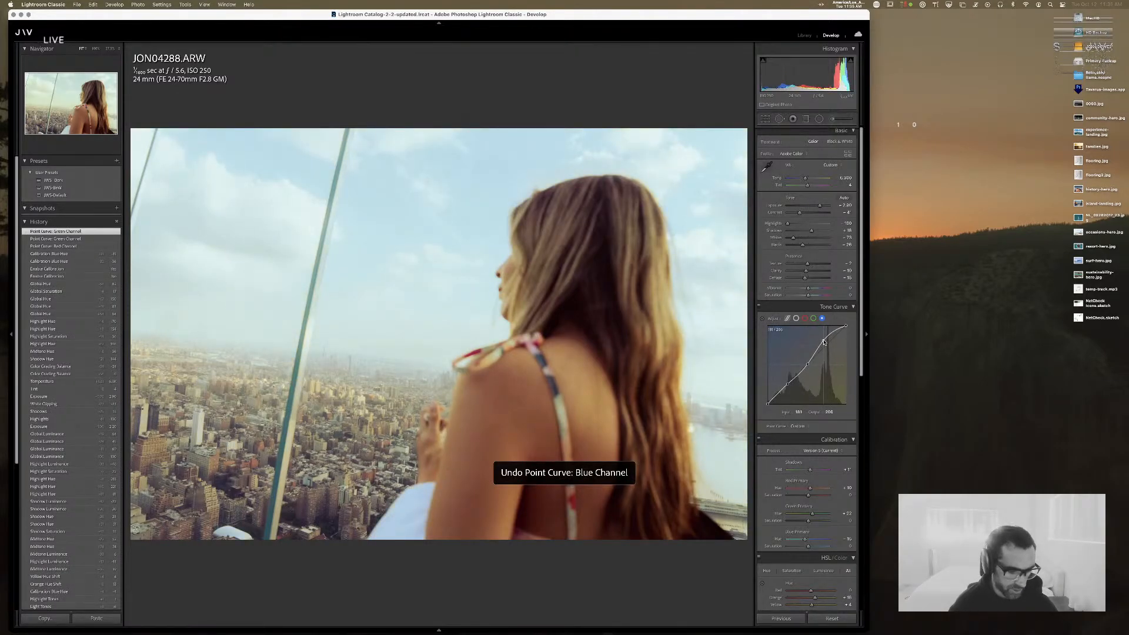
{"action": "left_click_drag", "start_coordinate": [824, 342], "coordinate": [824, 342]}
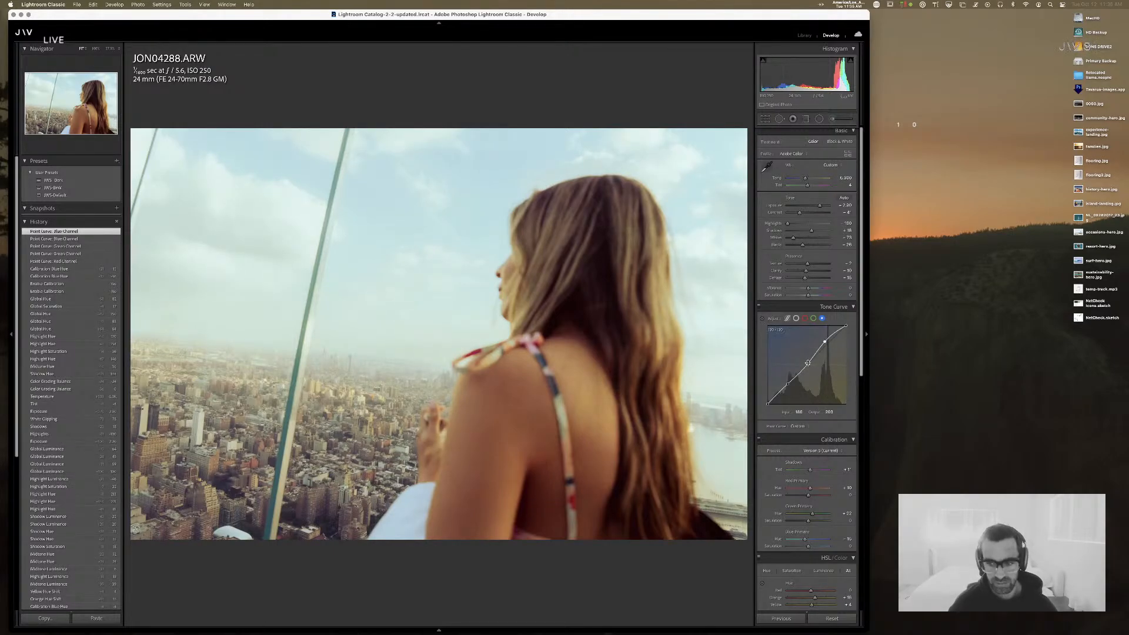
{"action": "left_click", "coordinate": [808, 362]}
{"action": "key", "text": "super+z"}
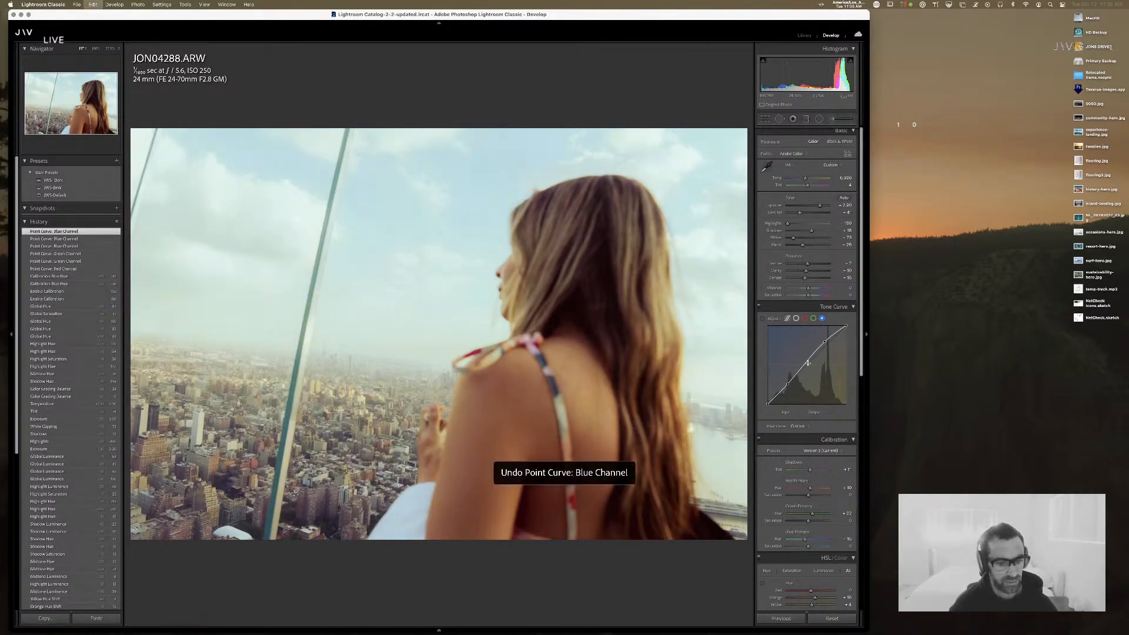
{"action": "key", "text": "super+shift+z"}
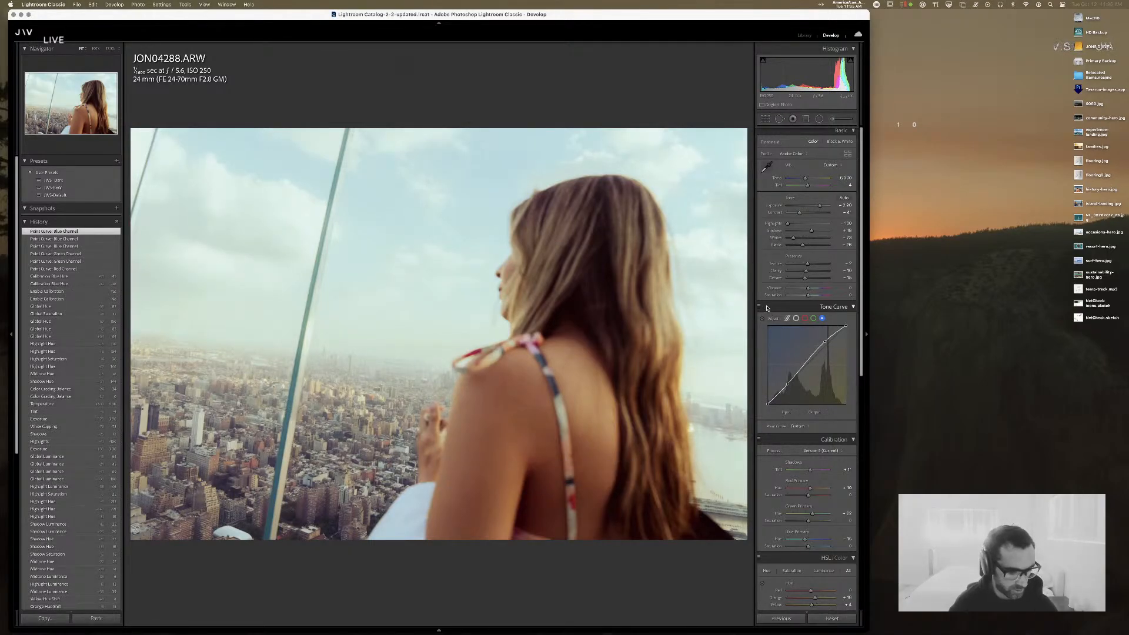
- Show the unedited Before version of the photo for comparison
{"action": "key", "text": "backslash"}
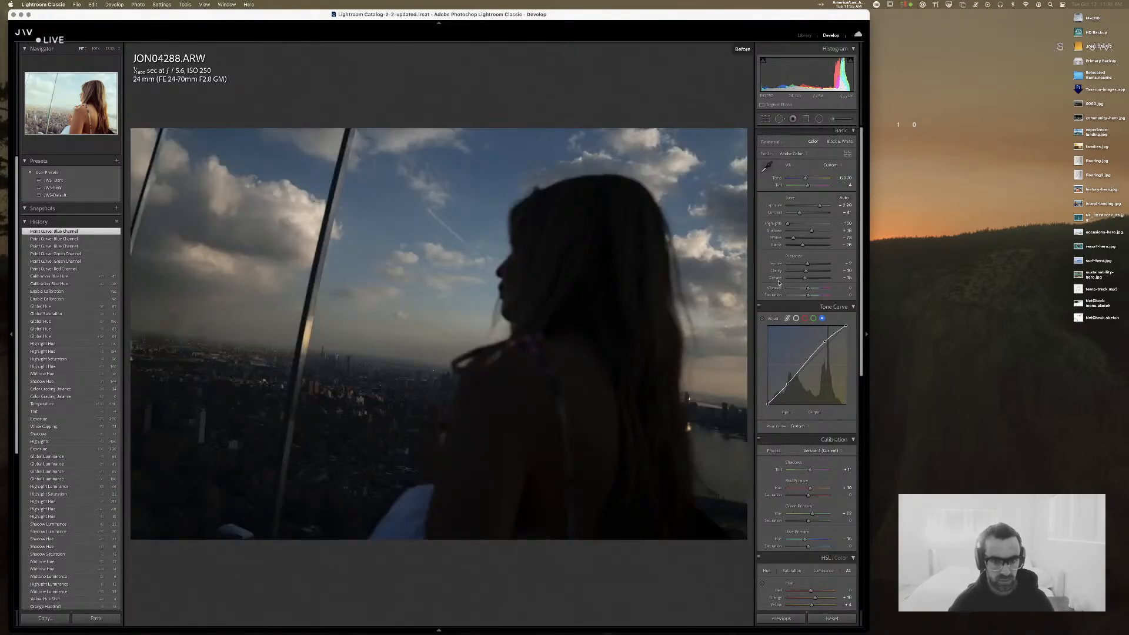
- Compare the current grade with the unedited Before version, ending on the edited photo
{"action": "key", "text": "backslash"}
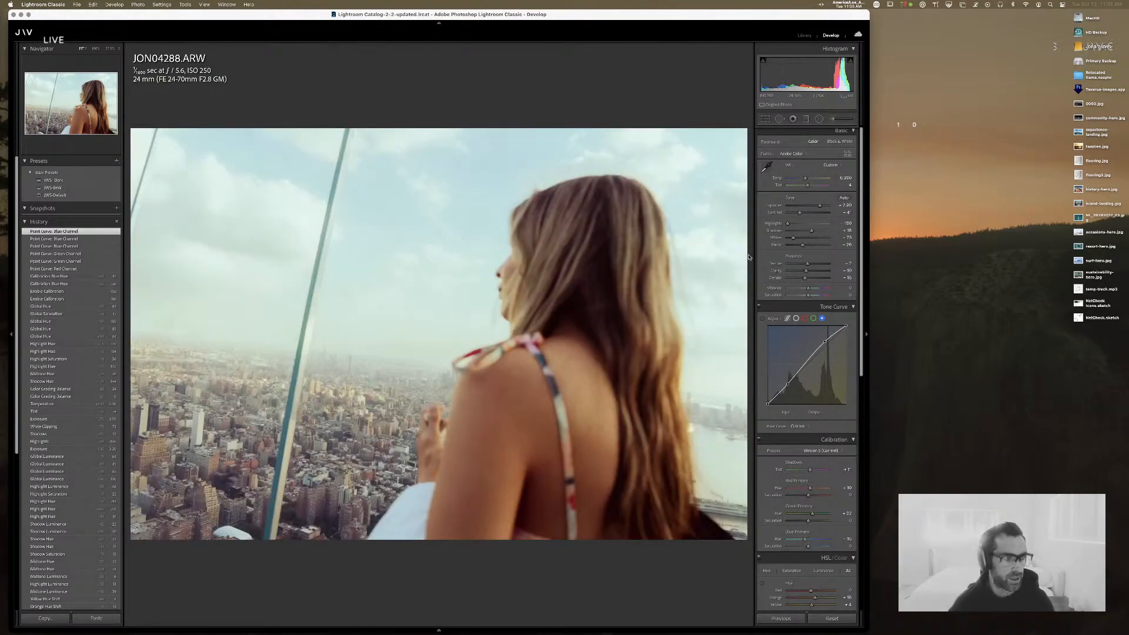
{"action": "key", "text": "backslash"}
{"action": "key", "text": "backslash"}
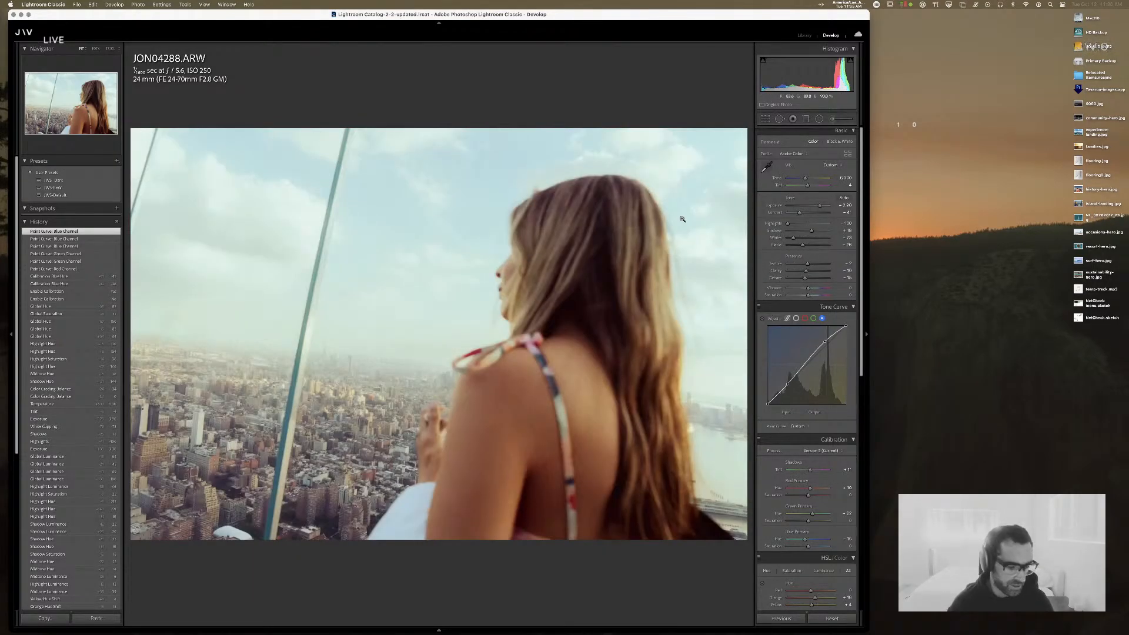
{"action": "key", "text": "backslash"}
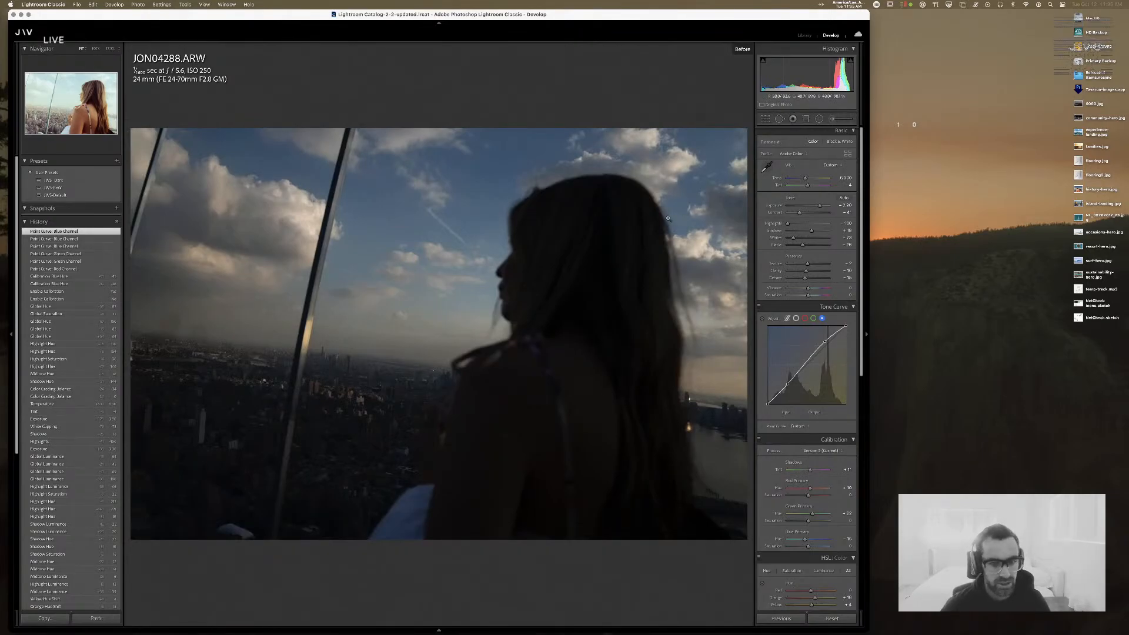
{"action": "key", "text": "backslash"}
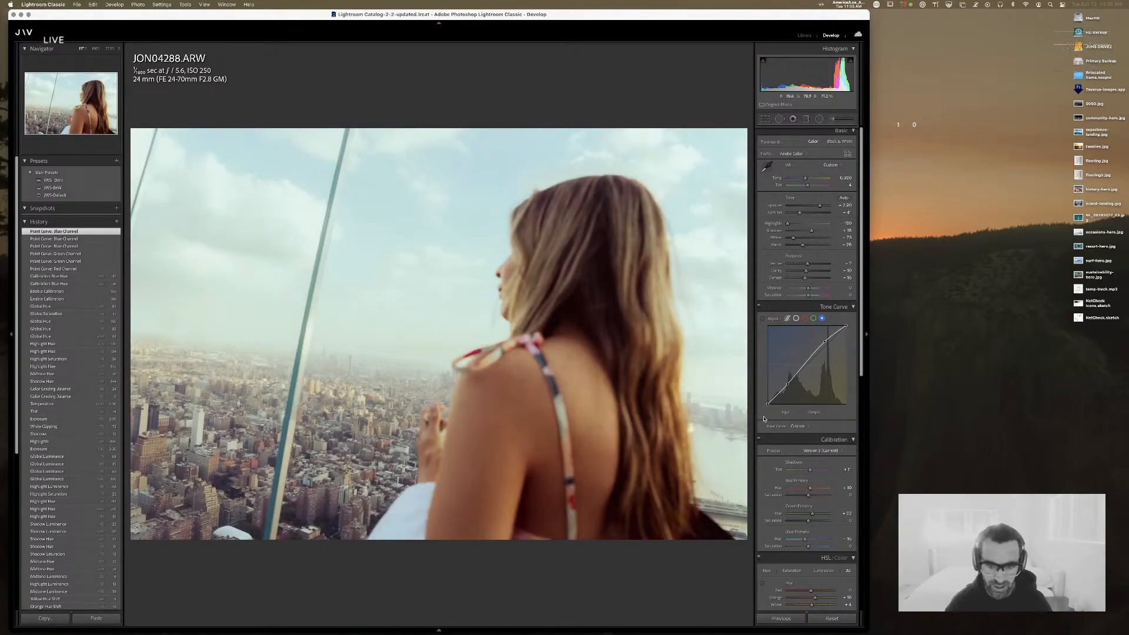
- In the HSL hue adjustments, raise the Yellow hue to +34 and shift the Aqua hue toward blue
{"action": "scroll", "coordinate": [820, 383], "scroll_direction": "down", "scroll_amount": 5}
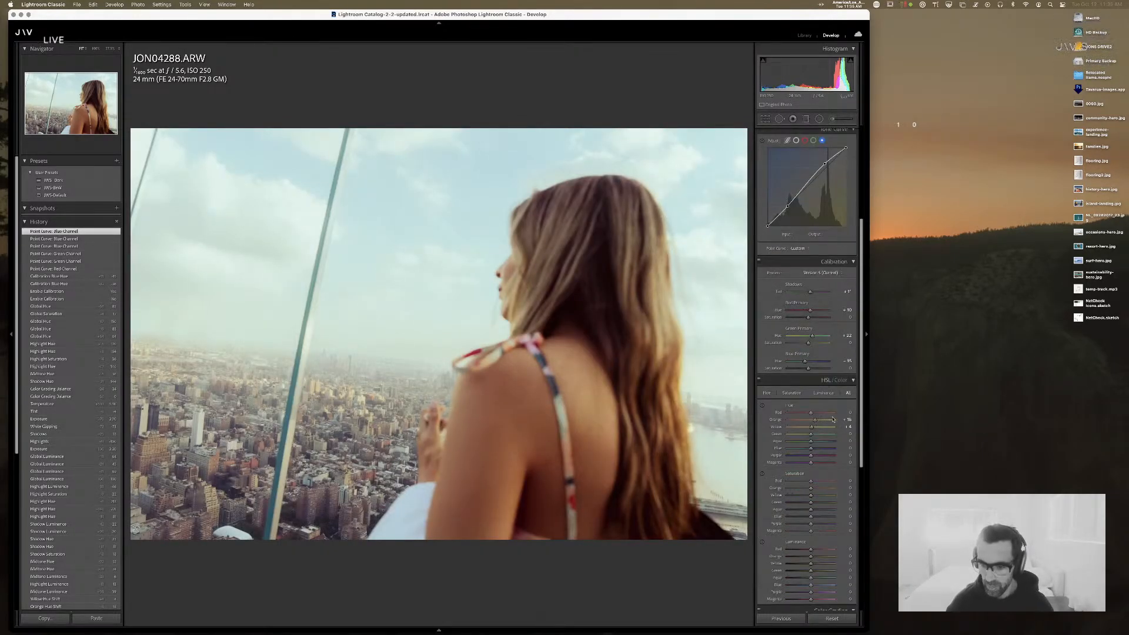
{"action": "mouse_move", "coordinate": [816, 431]}
{"action": "left_mouse_down"}
{"action": "mouse_move", "coordinate": [838, 430]}
{"action": "mouse_move", "coordinate": [819, 433]}
{"action": "left_mouse_up"}
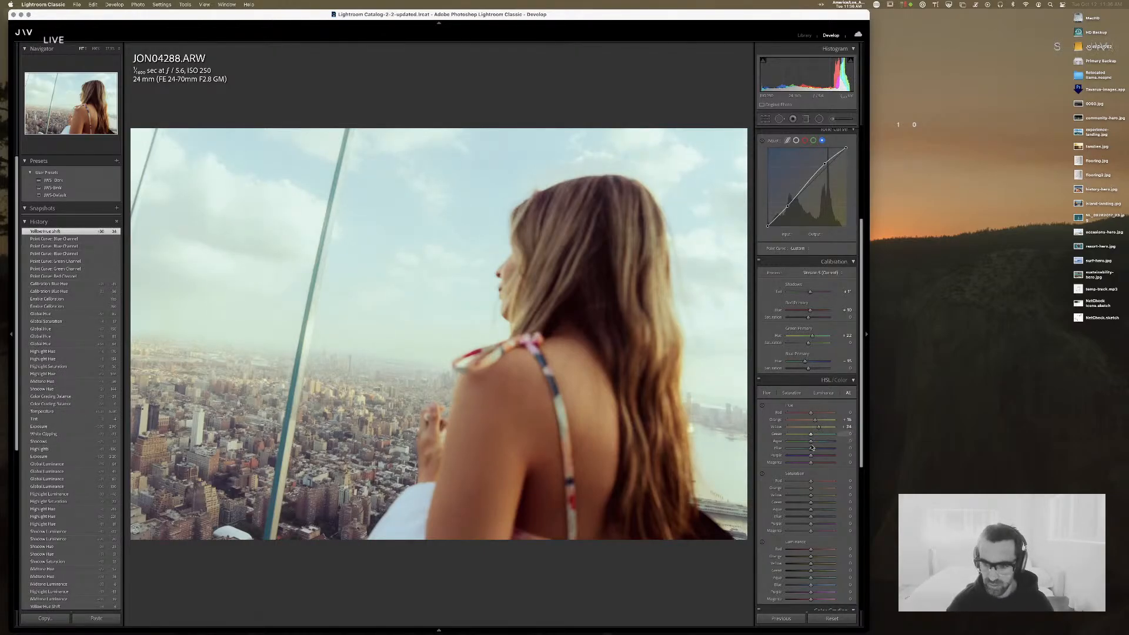
{"action": "mouse_move", "coordinate": [811, 448]}
{"action": "left_mouse_down"}
{"action": "mouse_move", "coordinate": [776, 448]}
{"action": "mouse_move", "coordinate": [811, 445]}
{"action": "left_mouse_up"}
{"action": "key", "text": "super+z"}
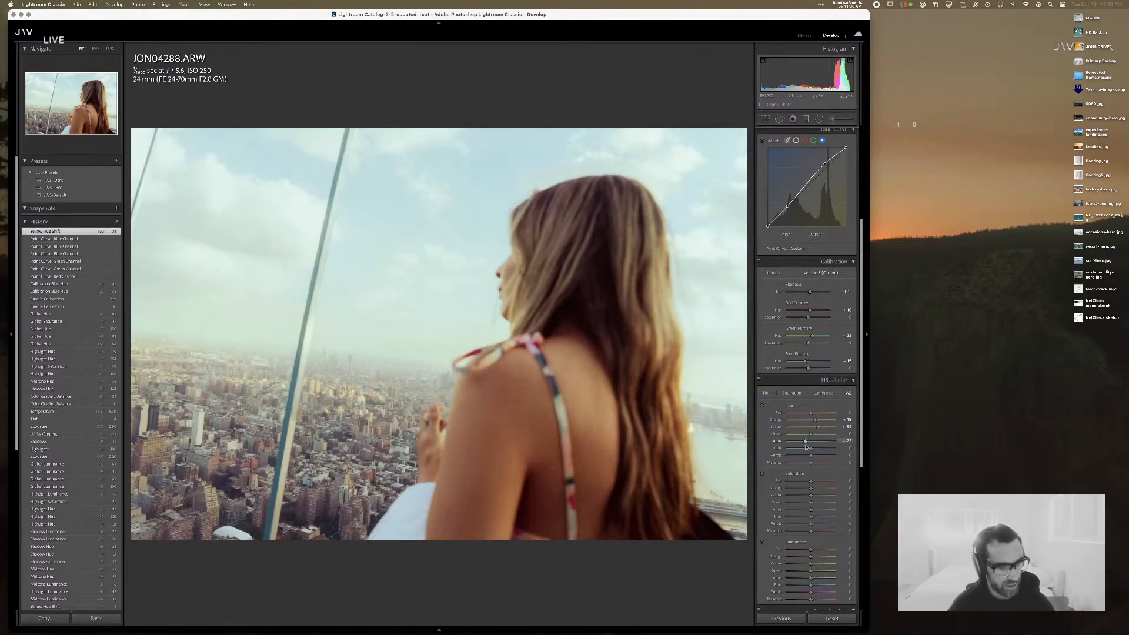
{"action": "left_click_drag", "start_coordinate": [806, 447], "coordinate": [819, 447]}
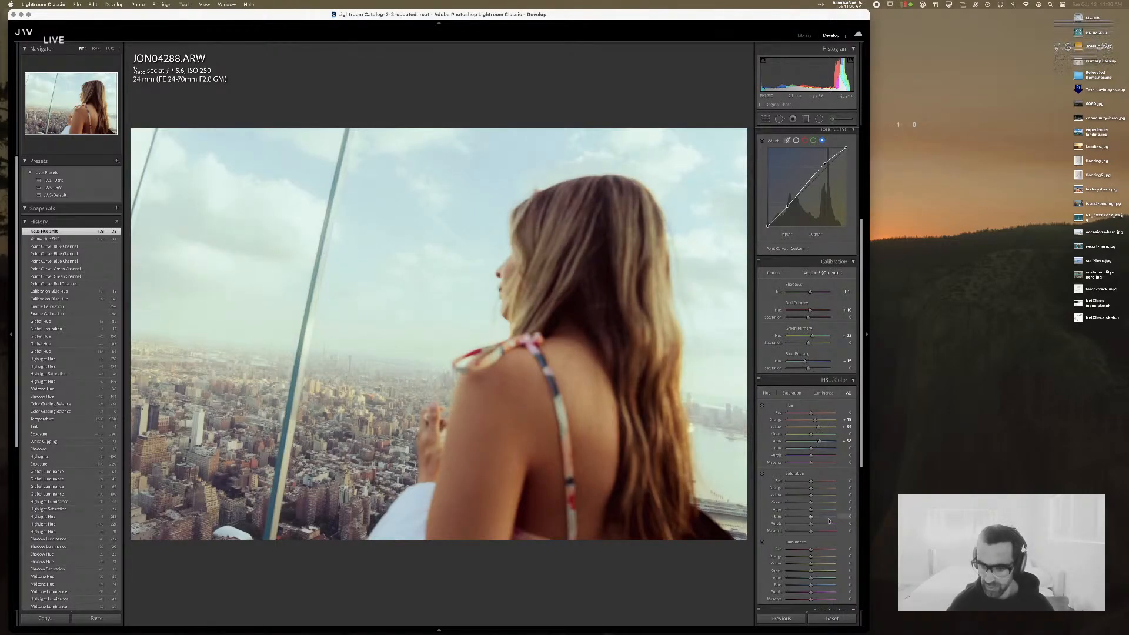
- Try the Blue luminance at +14 and the Aqua luminance at -73, undoing each change
{"action": "mouse_move", "coordinate": [810, 585]}
{"action": "left_mouse_down"}
{"action": "mouse_move", "coordinate": [787, 586]}
{"action": "mouse_move", "coordinate": [815, 586]}
{"action": "left_mouse_up"}
{"action": "key", "text": "super+z"}
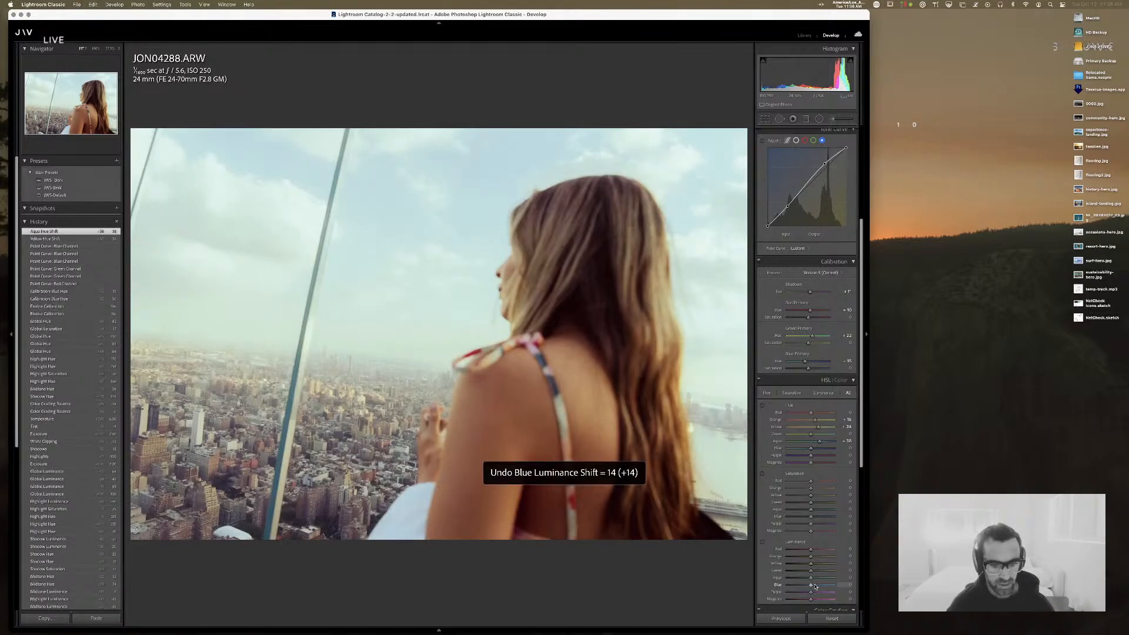
{"action": "mouse_move", "coordinate": [812, 578]}
{"action": "left_mouse_down"}
{"action": "mouse_move", "coordinate": [826, 578]}
{"action": "mouse_move", "coordinate": [793, 580]}
{"action": "left_mouse_up"}
{"action": "key", "text": "super+z"}
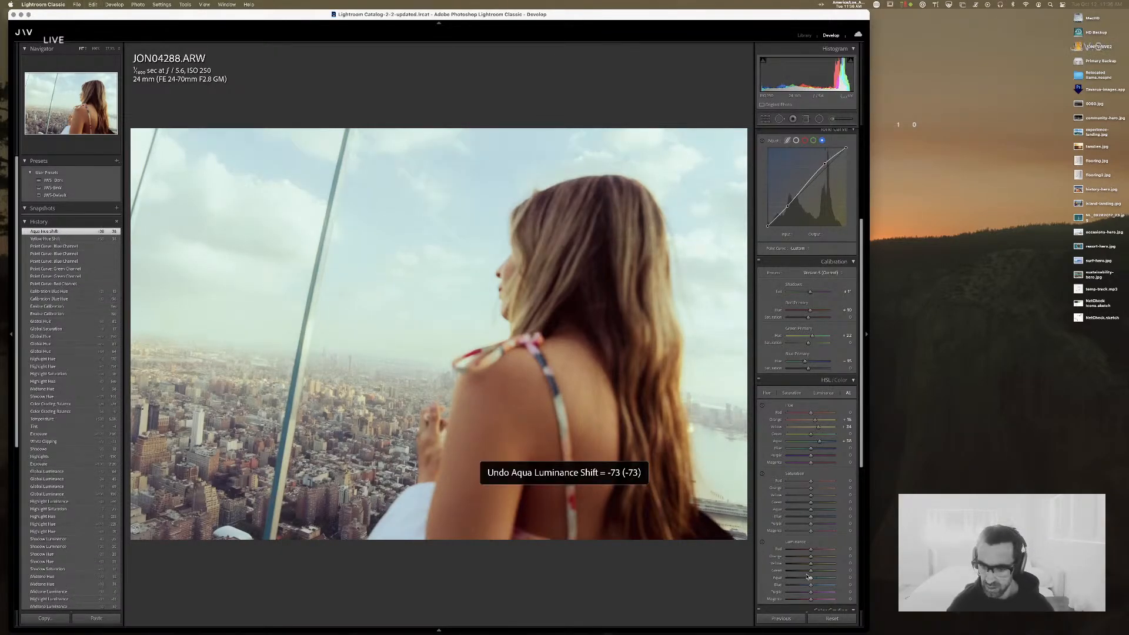
- Try the Orange luminance at +100, undo it, and apply a more moderate increase to brighten the skin tones
{"action": "left_click_drag", "start_coordinate": [810, 556], "coordinate": [845, 558]}
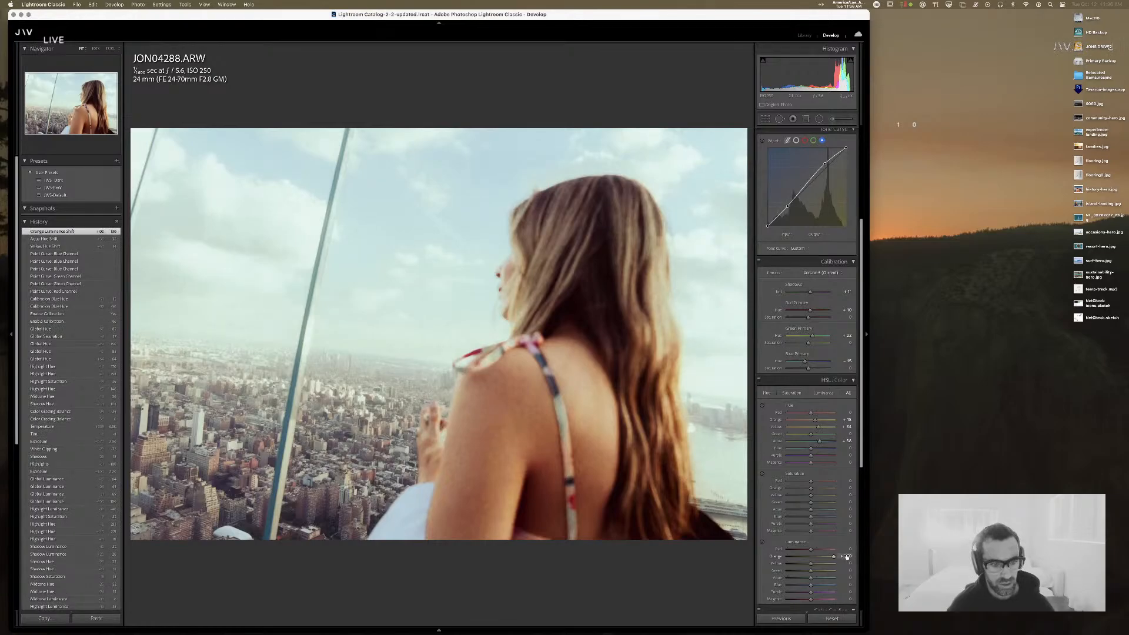
{"action": "key", "text": "super+z"}
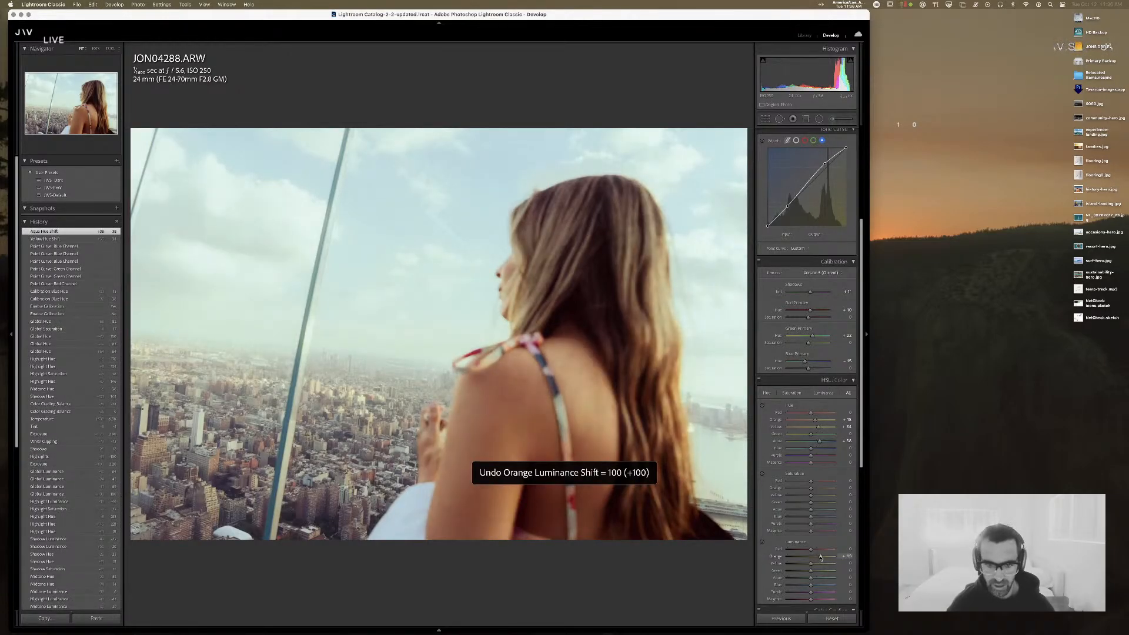
{"action": "left_click", "coordinate": [821, 558]}
- Zoom in on the woman's head, compare the Before and edited versions, and return to the full edited photo
{"action": "left_click", "coordinate": [494, 228]}
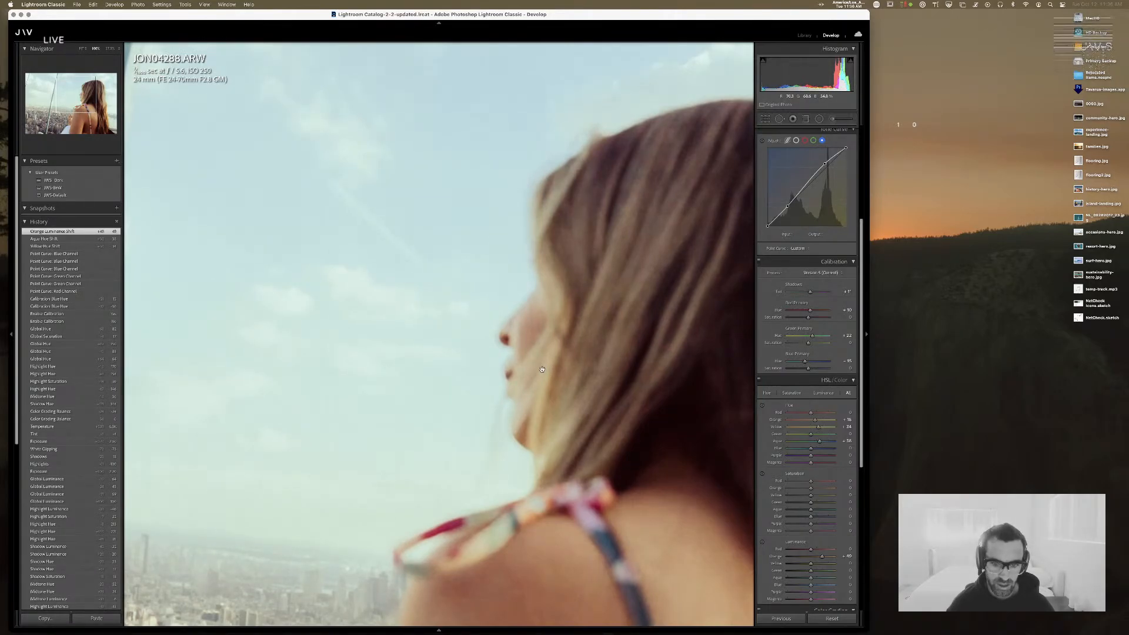
{"action": "left_click_drag", "start_coordinate": [630, 385], "coordinate": [413, 454]}
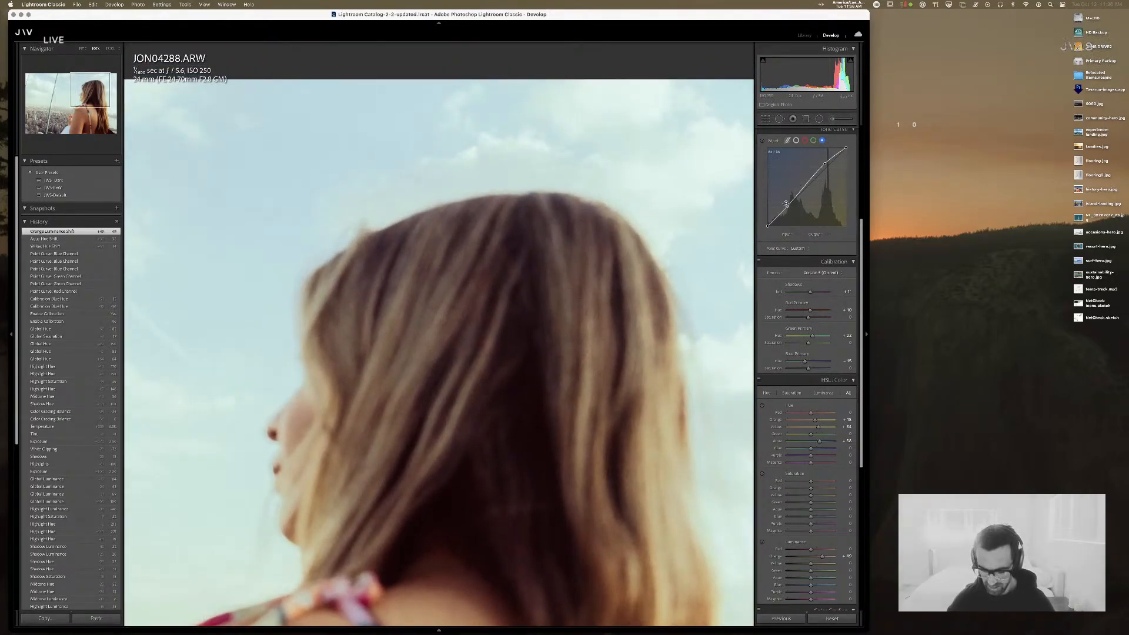
{"action": "key", "text": "backslash"}
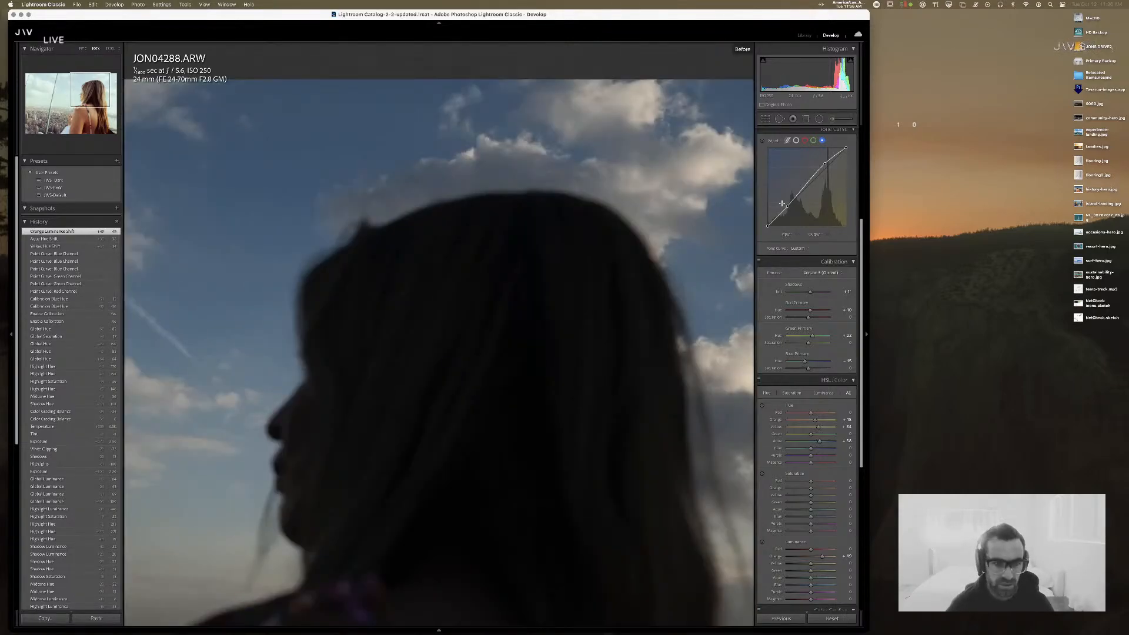
{"action": "key", "text": "backslash"}
{"action": "key", "text": "backslash"}
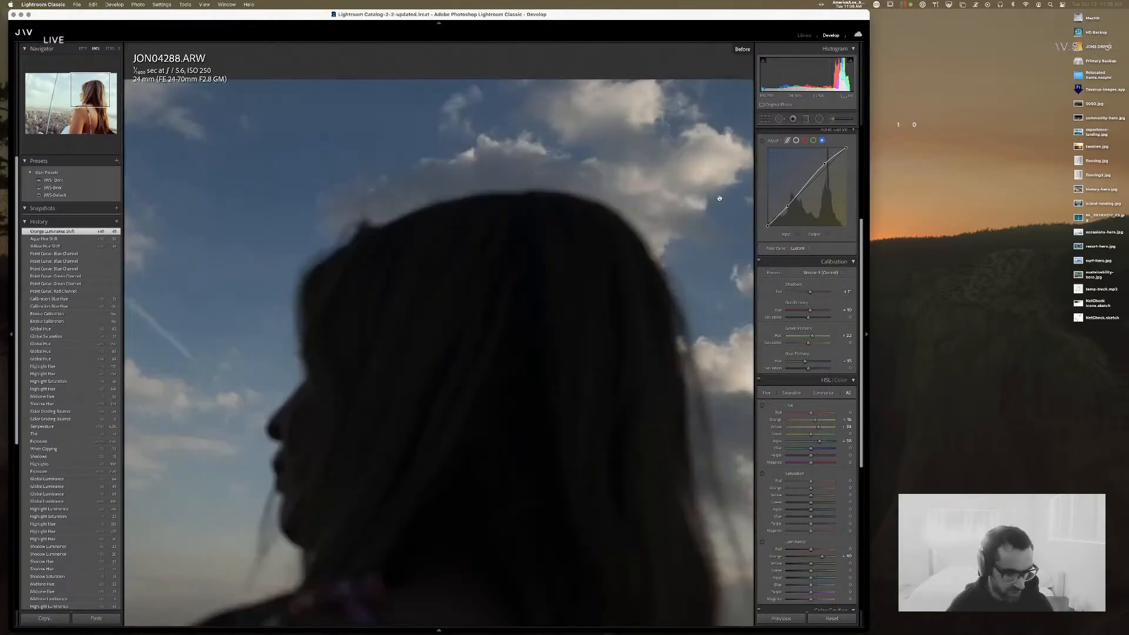
{"action": "left_click", "coordinate": [440, 277]}
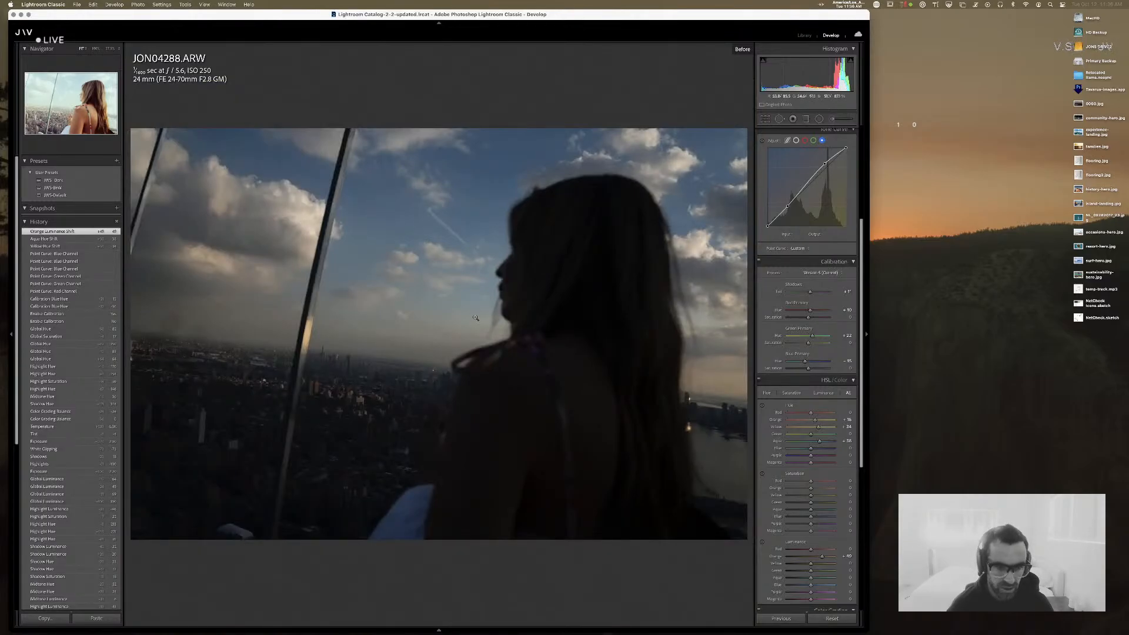
{"action": "key", "text": "backslash"}
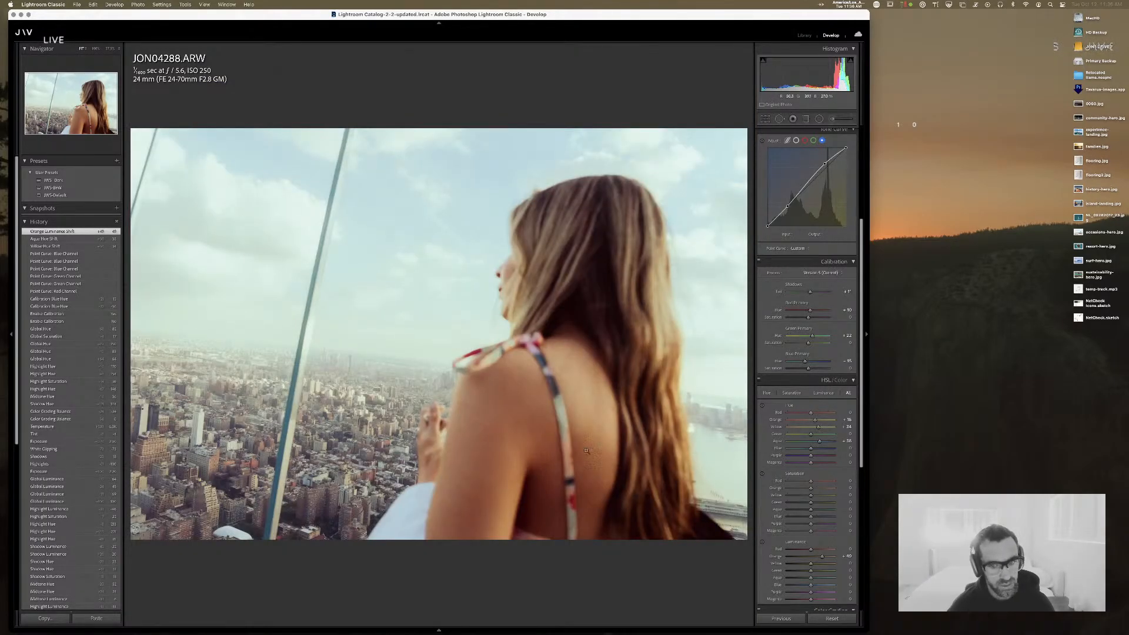
- Add a diagonal graduated filter across the photo with a Luminance range mask restricted to the brightest tones and smoothness at 100
{"action": "left_click", "coordinate": [805, 119]}
{"action": "left_click_drag", "start_coordinate": [696, 189], "coordinate": [305, 477]}
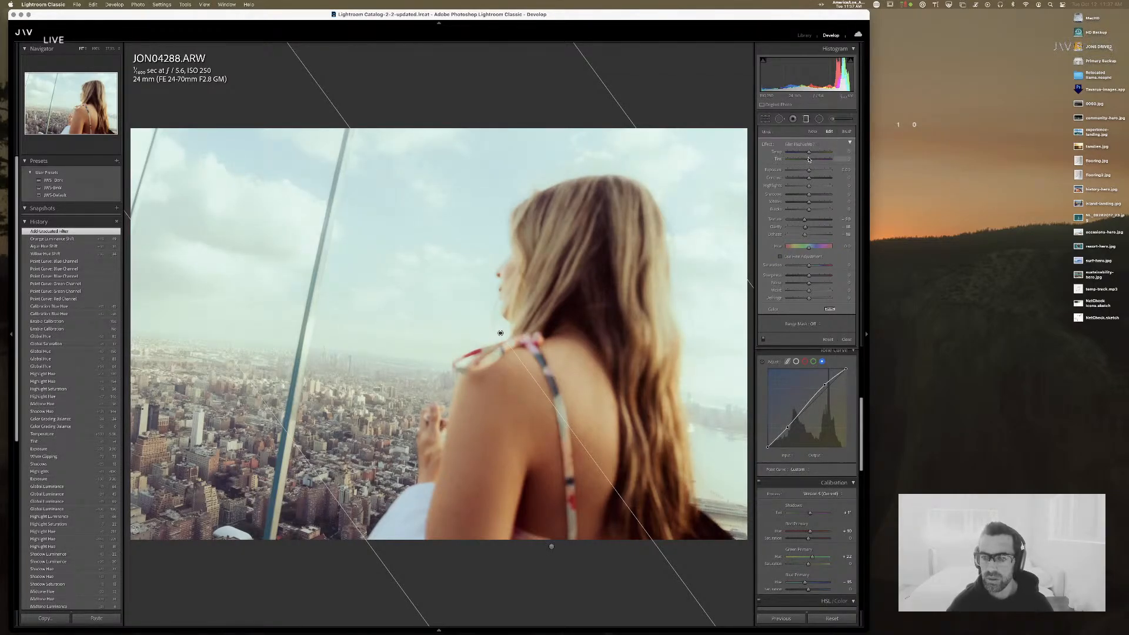
{"action": "left_click", "coordinate": [817, 324]}
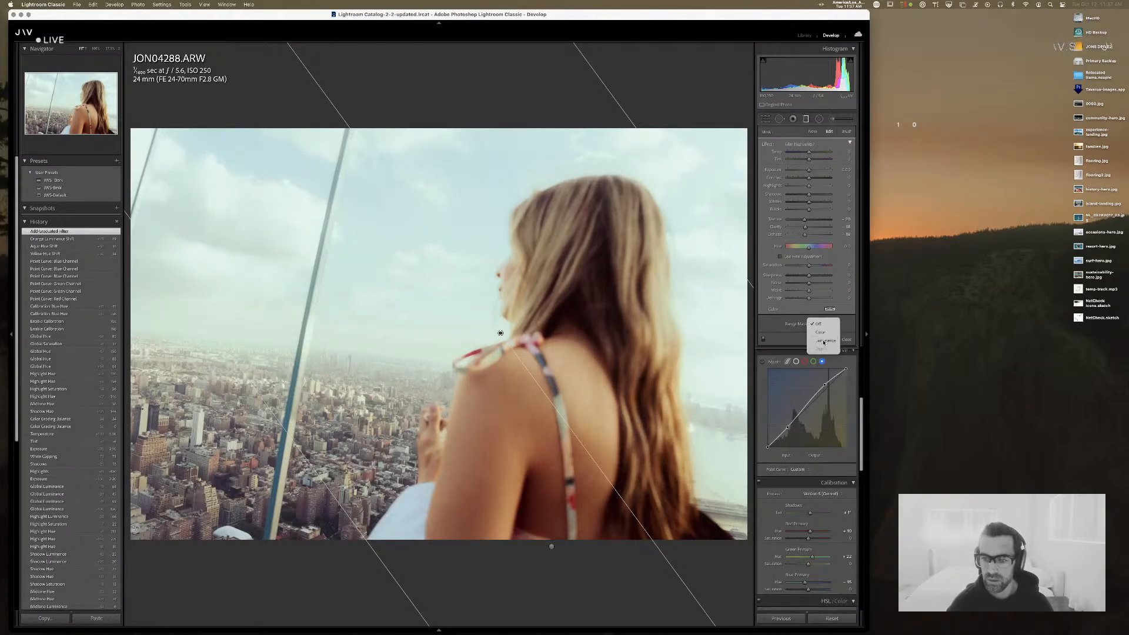
{"action": "left_click", "coordinate": [825, 341]}
{"action": "left_click_drag", "start_coordinate": [790, 346], "coordinate": [837, 350]}
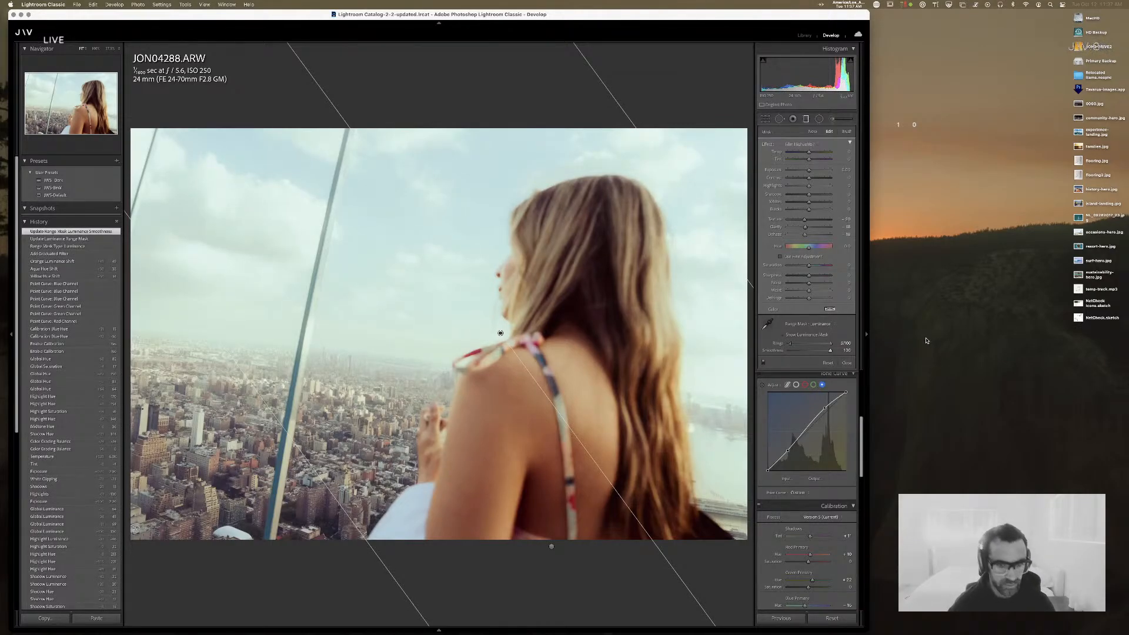
{"action": "key", "text": "Return"}
{"action": "key", "text": "m"}
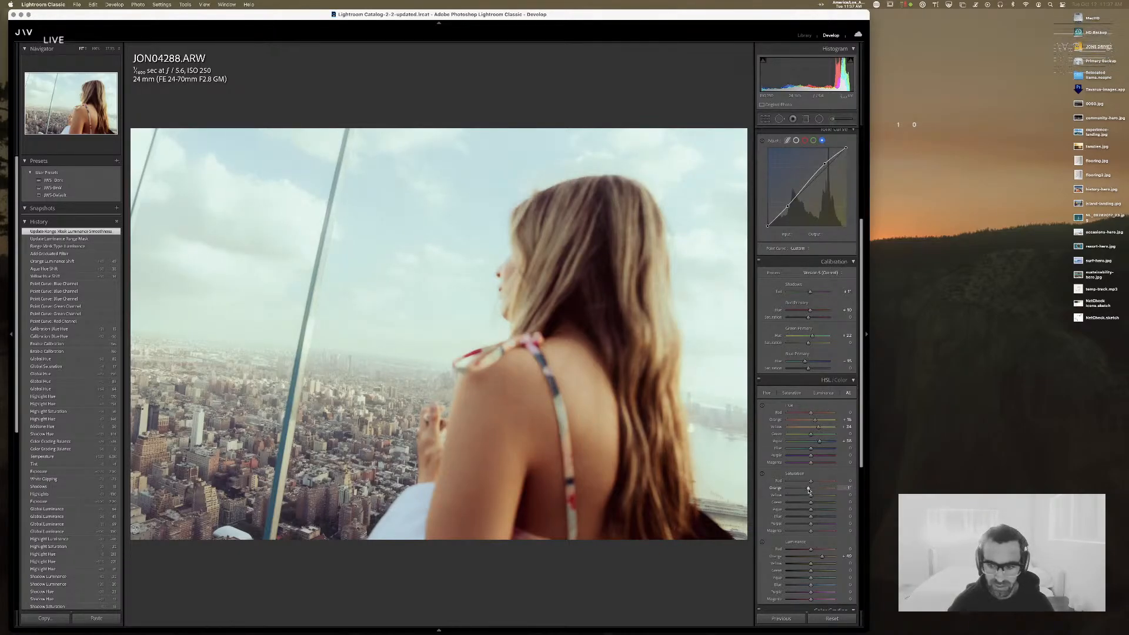
- Slightly lower the Orange and Yellow saturation in the HSL adjustments
{"action": "mouse_move", "coordinate": [808, 489]}
{"action": "left_mouse_down"}
{"action": "mouse_move", "coordinate": [801, 496]}
{"action": "mouse_move", "coordinate": [821, 495]}
{"action": "mouse_move", "coordinate": [808, 497]}
{"action": "left_mouse_up"}
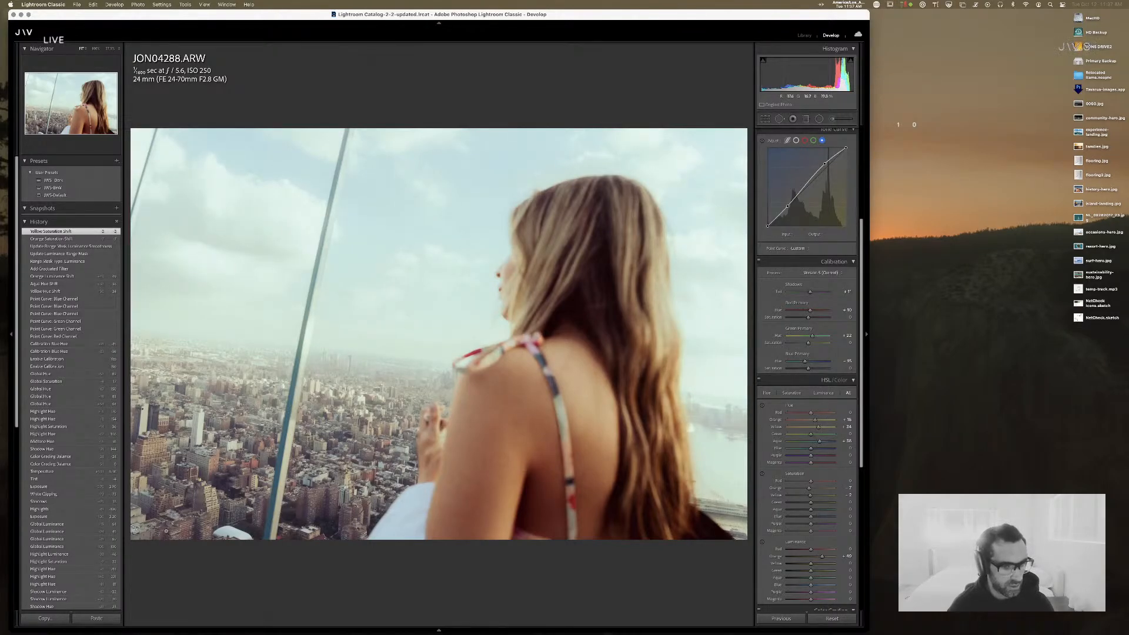
- Fine-tune the white balance temperature, testing a cooler look before returning to warm, and slightly lower the exposure
{"action": "scroll", "coordinate": [816, 173], "scroll_direction": "up", "scroll_amount": 5}
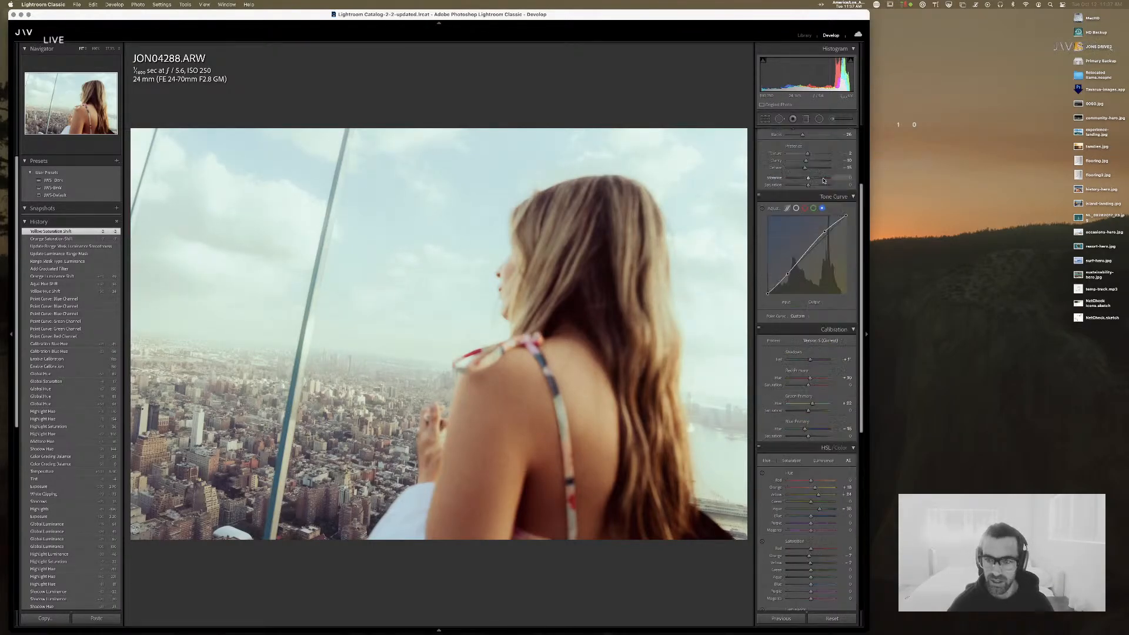
{"action": "left_click_drag", "start_coordinate": [806, 180], "coordinate": [800, 183]}
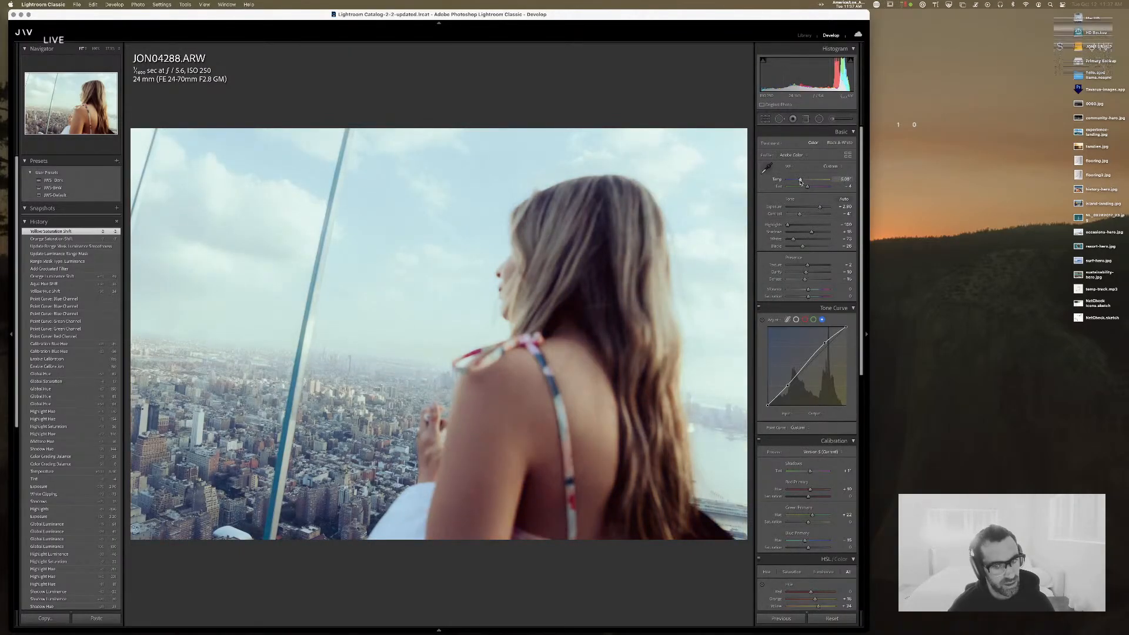
{"action": "left_click_drag", "start_coordinate": [800, 183], "coordinate": [806, 183]}
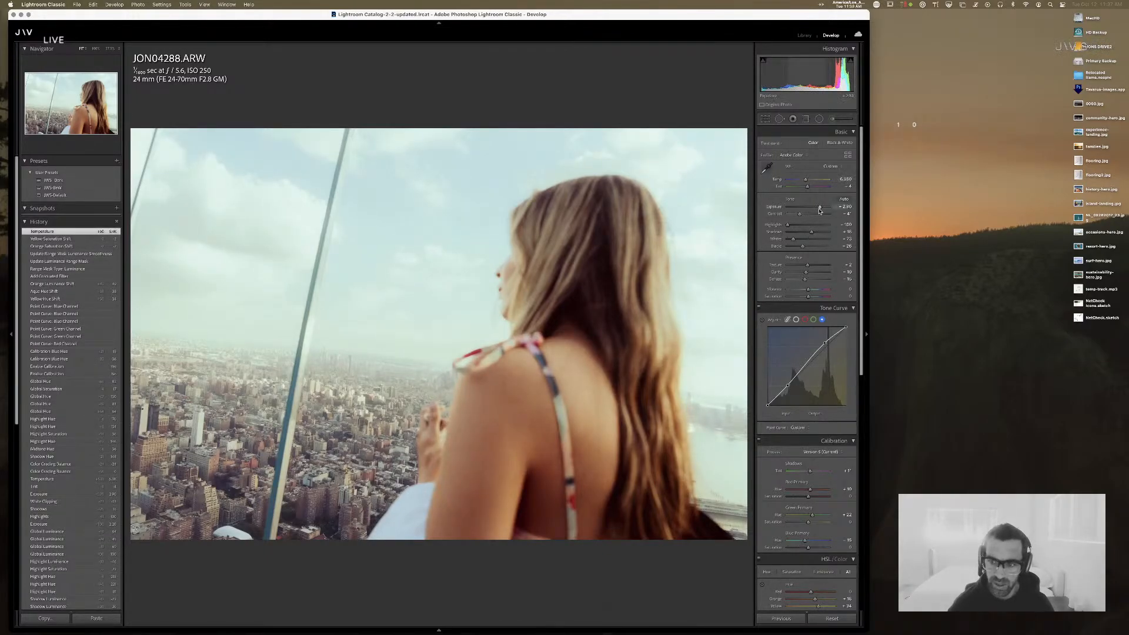
{"action": "left_click_drag", "start_coordinate": [821, 208], "coordinate": [819, 208]}
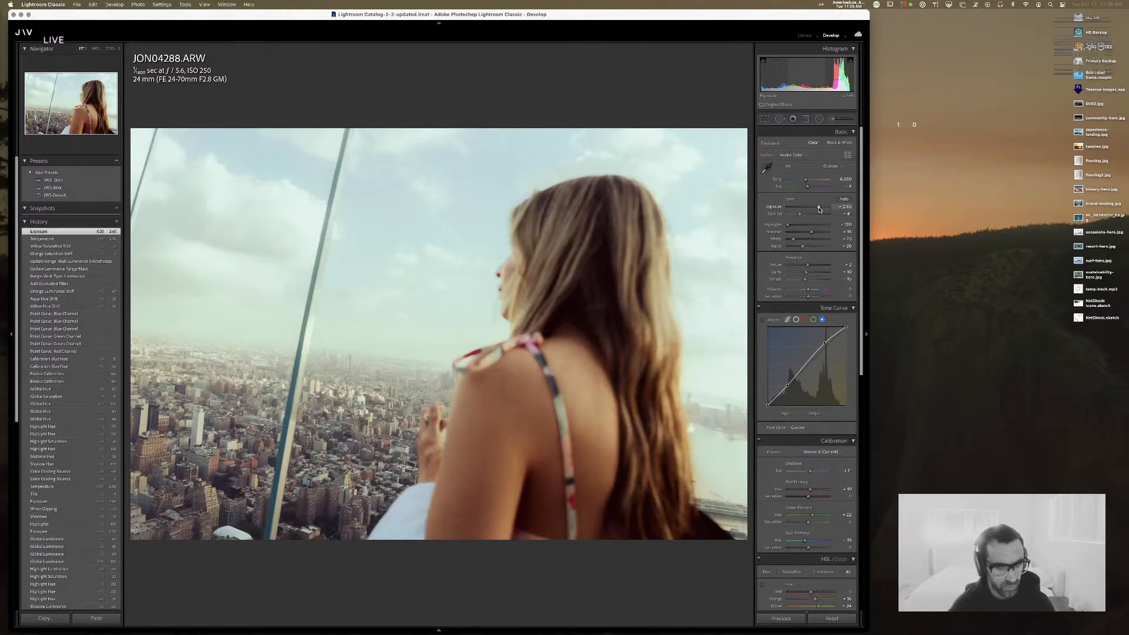
- Check the final grade against the unedited Before version and return to the edited photo
{"action": "key", "text": "backslash"}
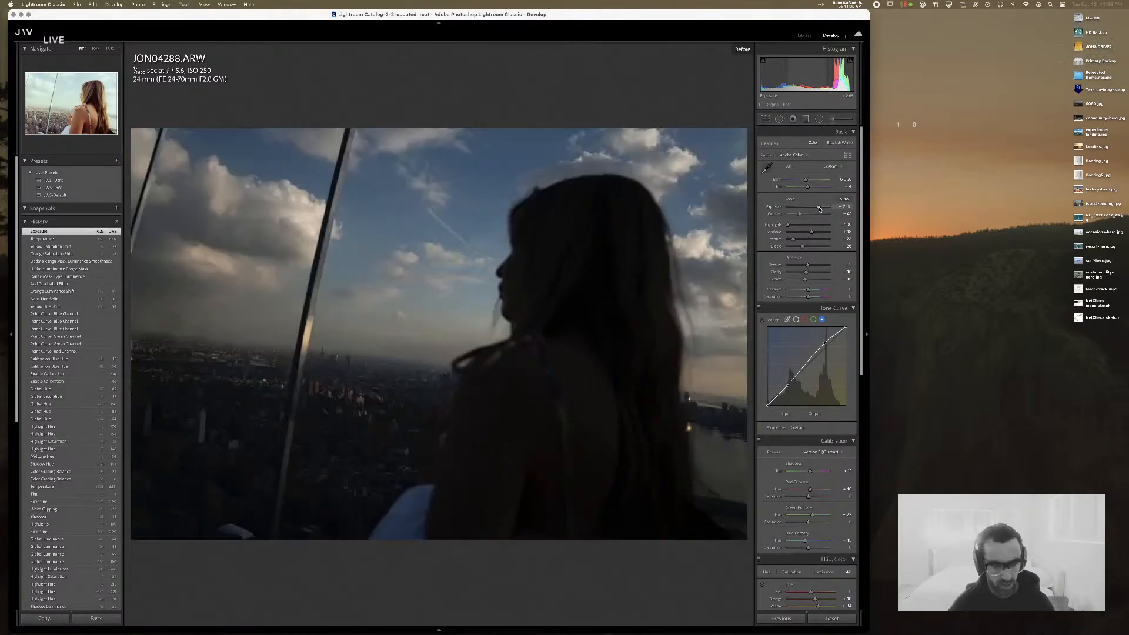
{"action": "key", "text": "backslash"}
{"action": "key", "text": "backslash"}
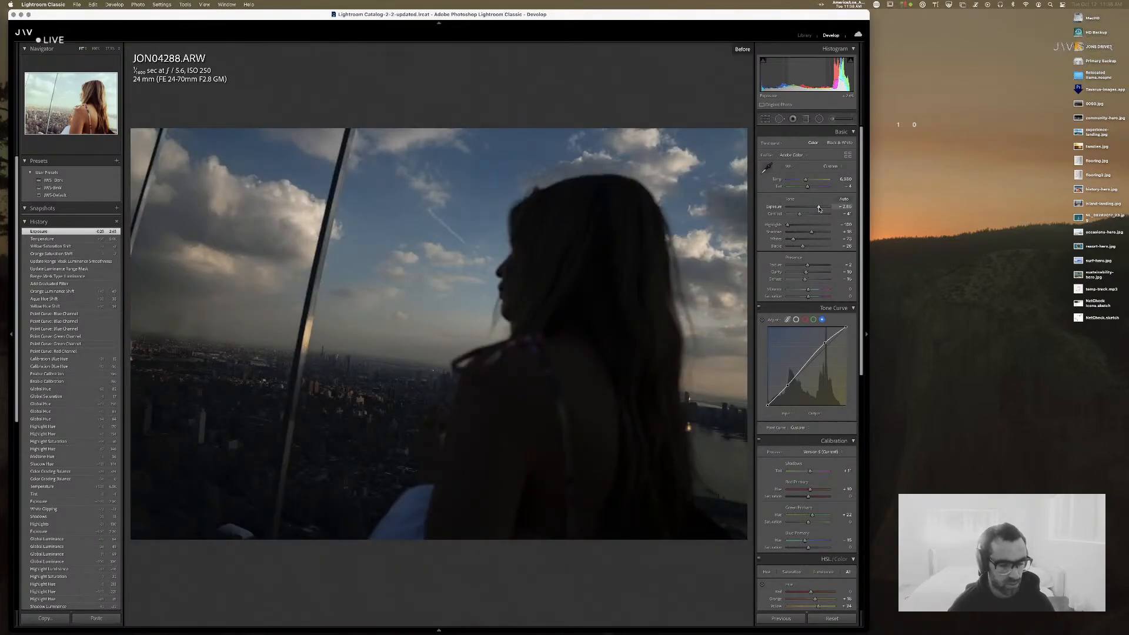
{"action": "key", "text": "backslash"}
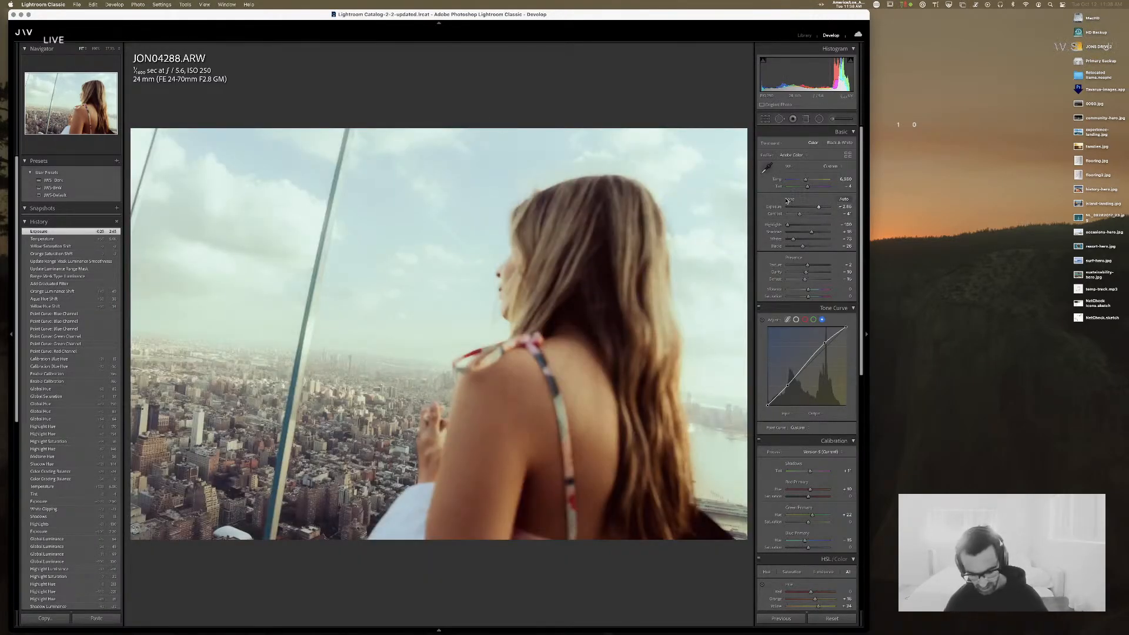
- Return to the Library grid and browse back to the first photos in the NYC folder
{"action": "key", "text": "g"}
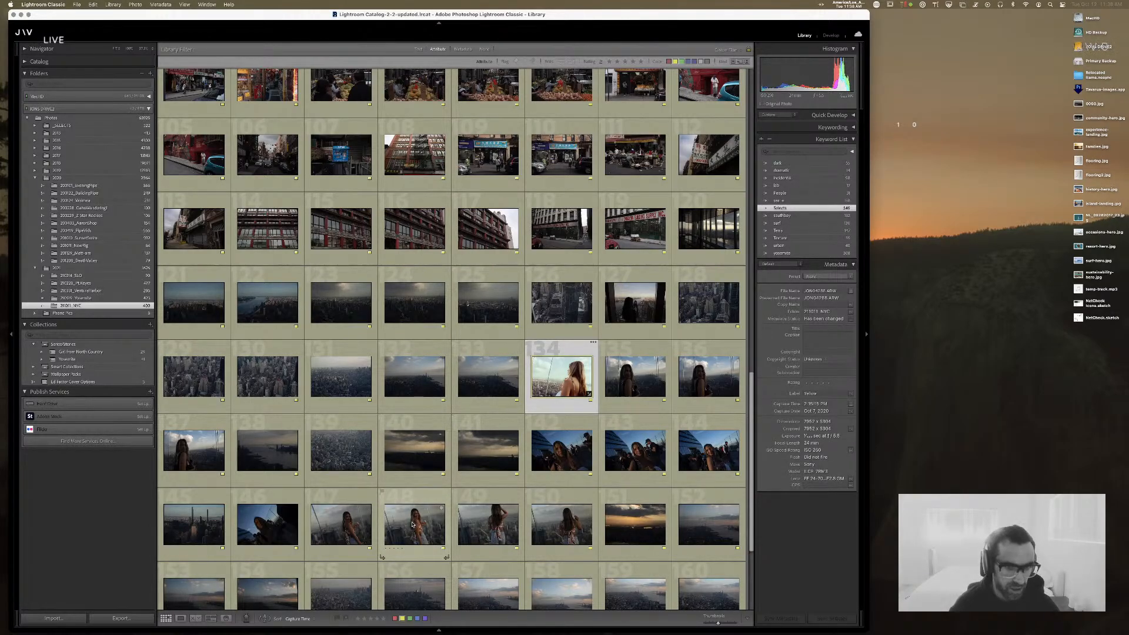
{"action": "scroll", "coordinate": [412, 524], "scroll_direction": "up", "scroll_amount": 1}
{"action": "scroll", "coordinate": [413, 521], "scroll_direction": "up", "scroll_amount": 10}
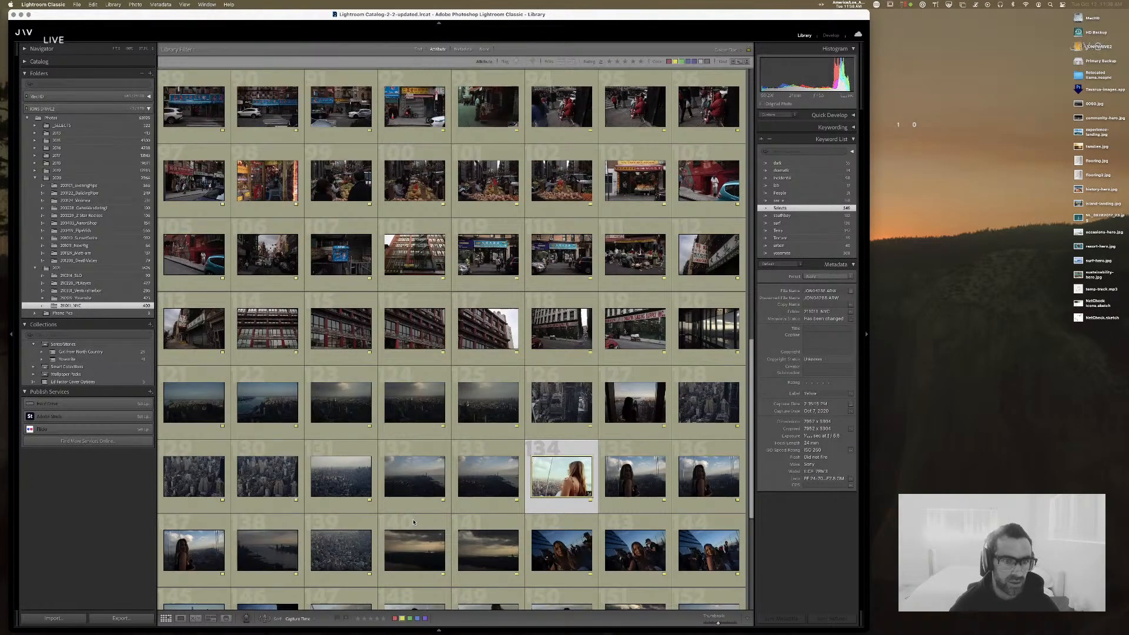
{"action": "scroll", "coordinate": [413, 522], "scroll_direction": "up", "scroll_amount": 5}
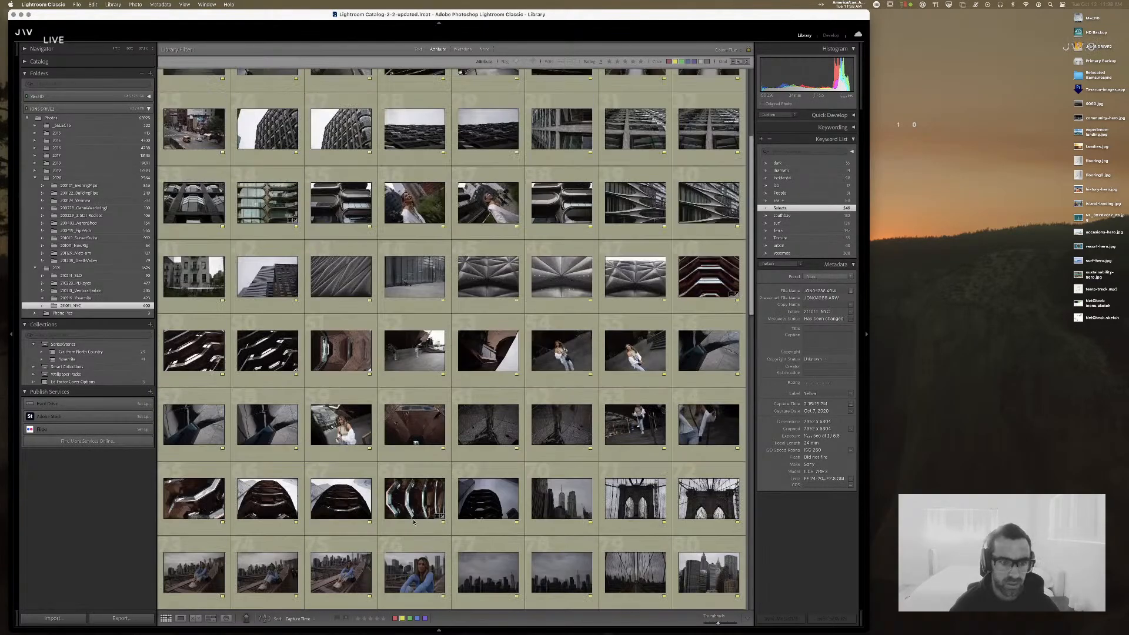
{"action": "scroll", "coordinate": [413, 521], "scroll_direction": "up", "scroll_amount": 3}
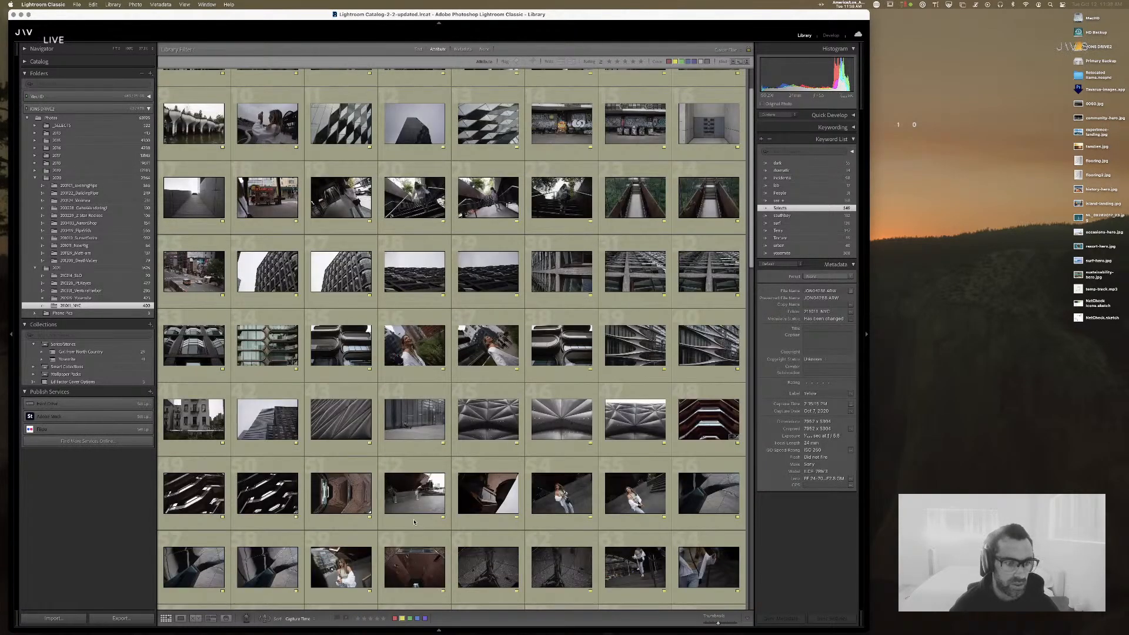
{"action": "scroll", "coordinate": [413, 521], "scroll_direction": "up", "scroll_amount": 2}
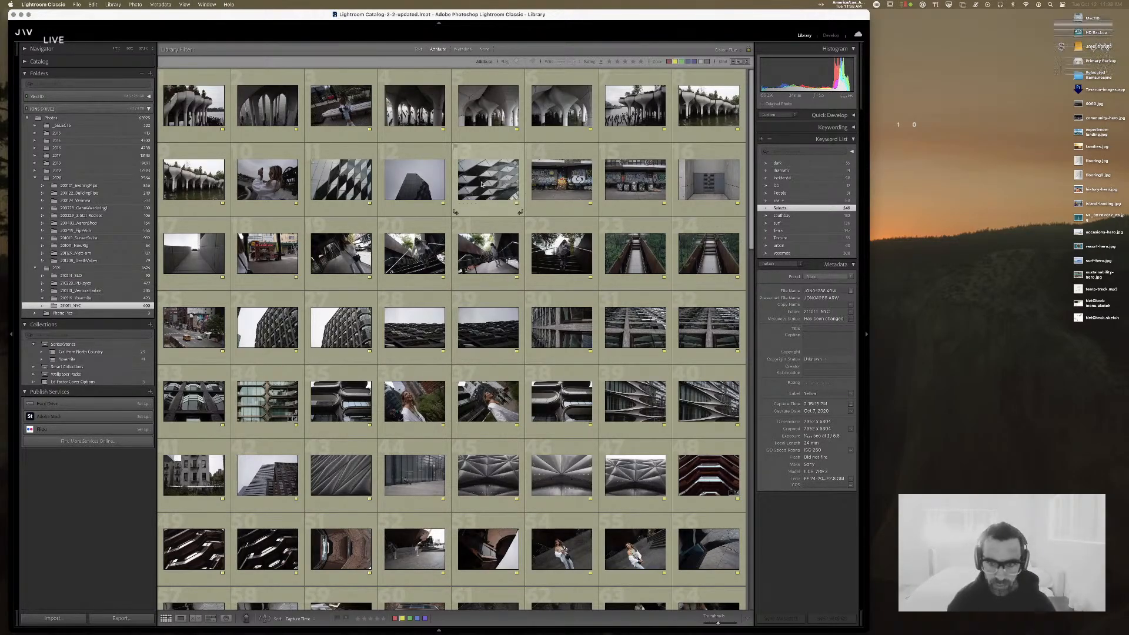
- Compare the High Line staircase shots with their neighbouring photos and open JON03962.ARW for developing
{"action": "double_click", "coordinate": [715, 248]}
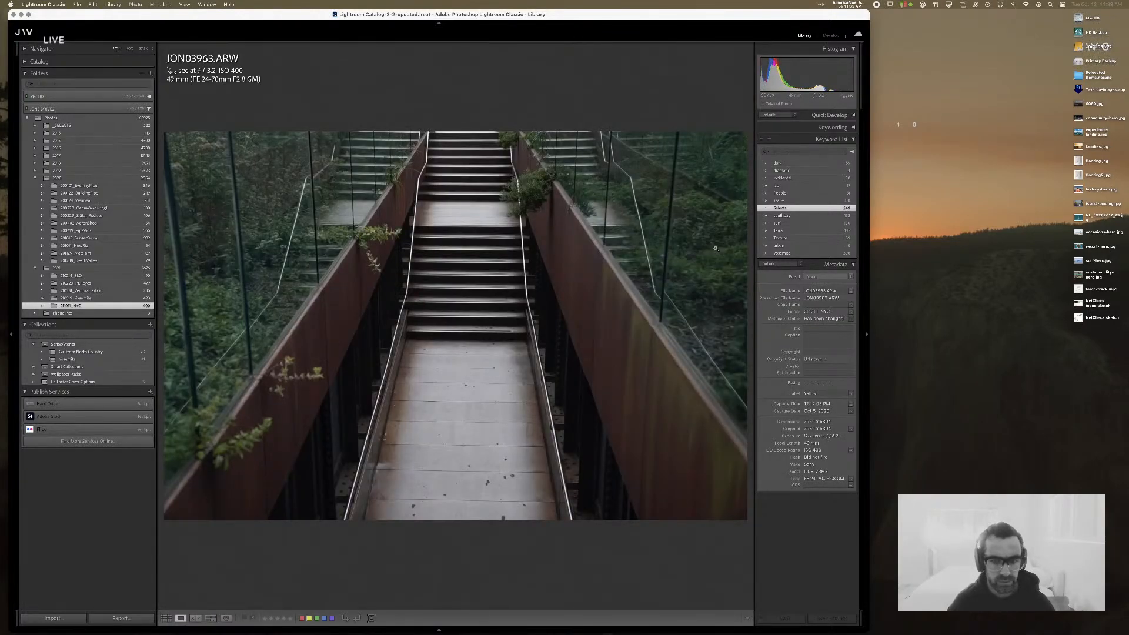
{"action": "key", "text": "Right"}
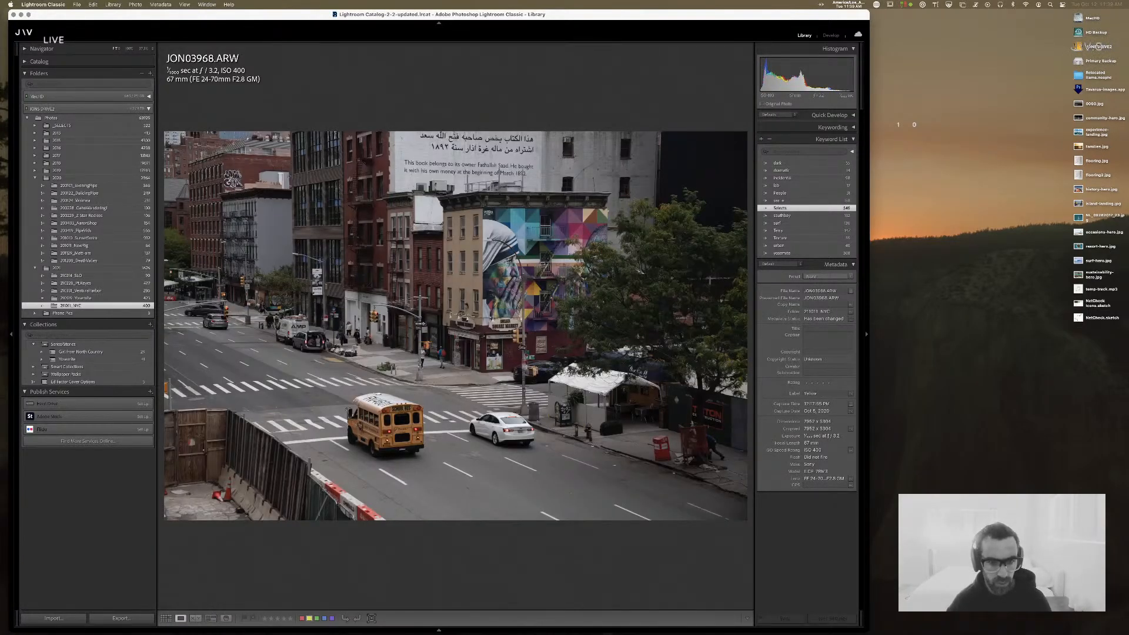
{"action": "key", "text": "Right"}
{"action": "key", "text": "Left"}
{"action": "key", "text": "Left"}
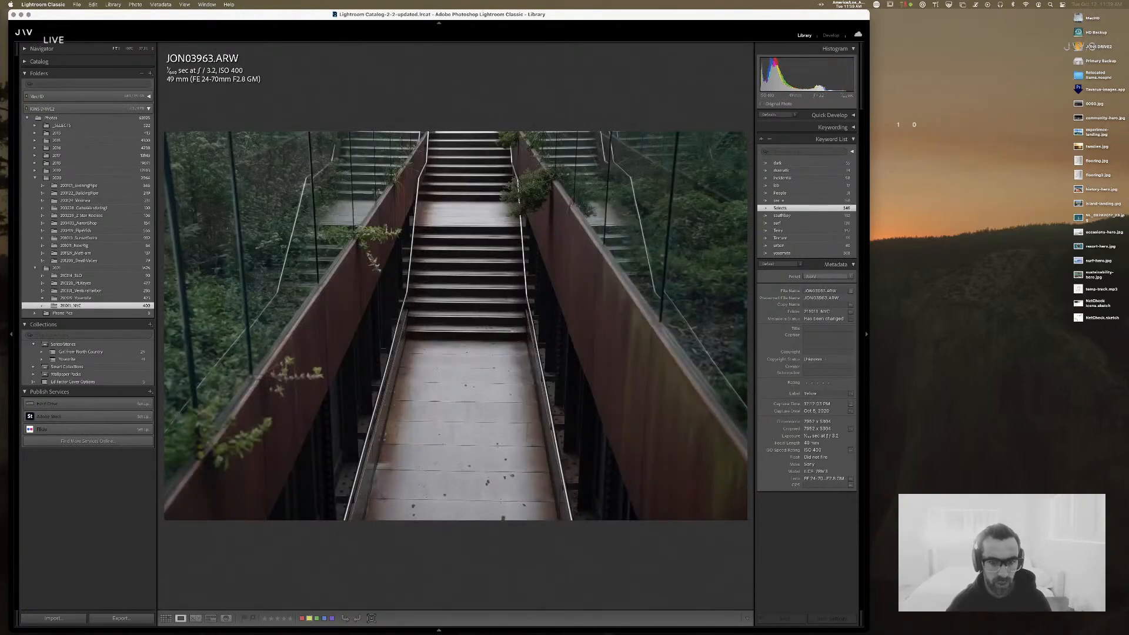
{"action": "key", "text": "Left"}
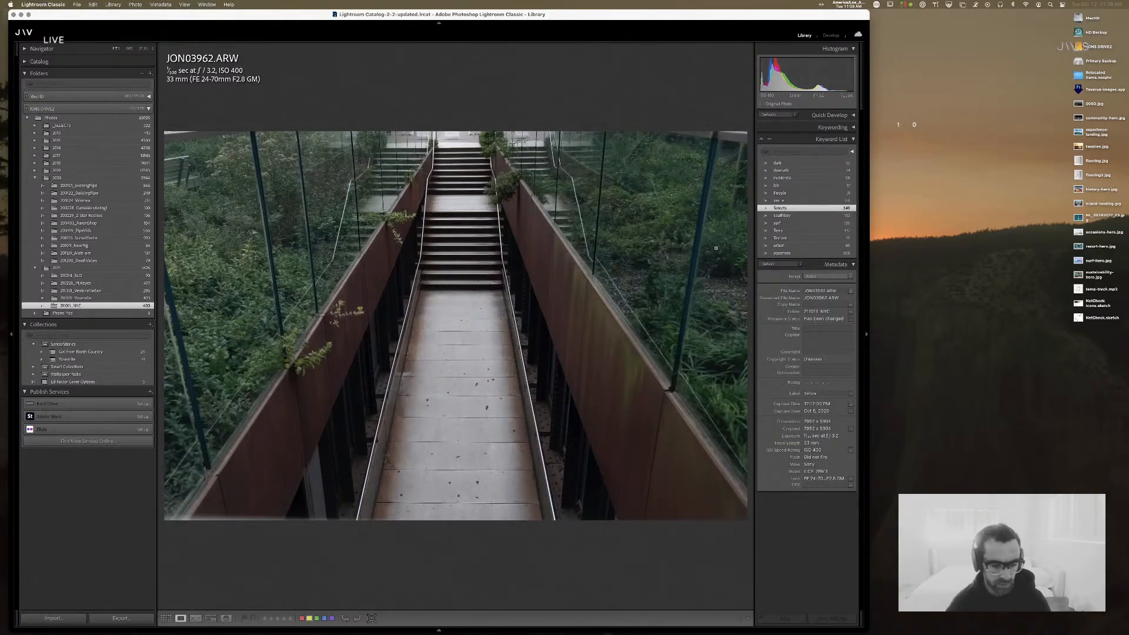
{"action": "key", "text": "d"}
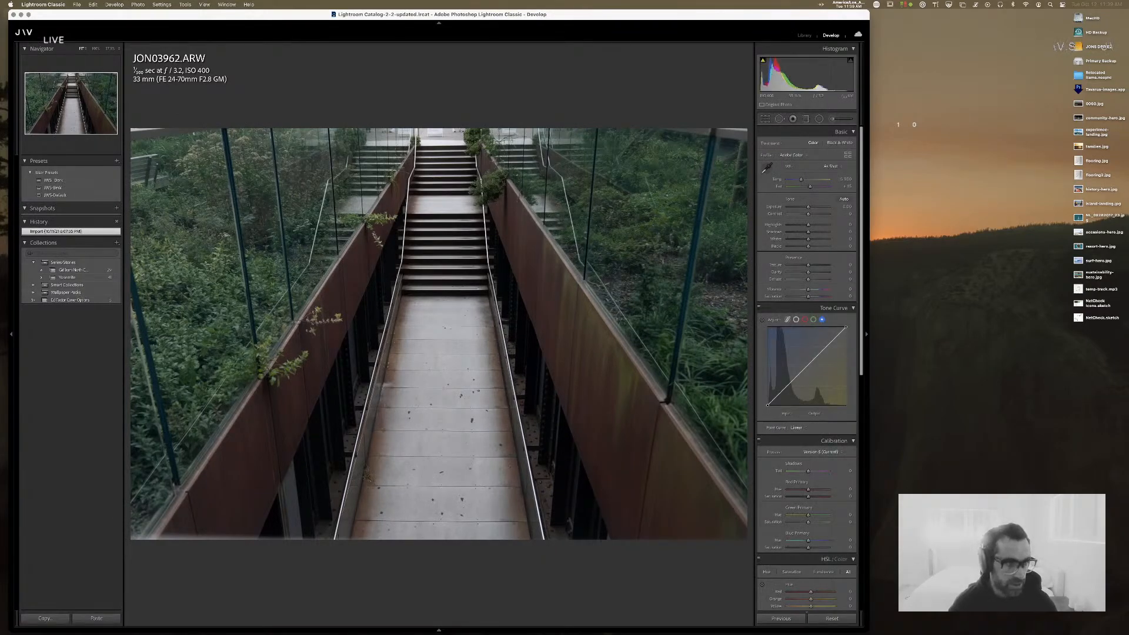
- Apply the JWS-Default preset to the staircase photo, then lower its Exposure, Blacks and Shadows
{"action": "left_click", "coordinate": [62, 195]}
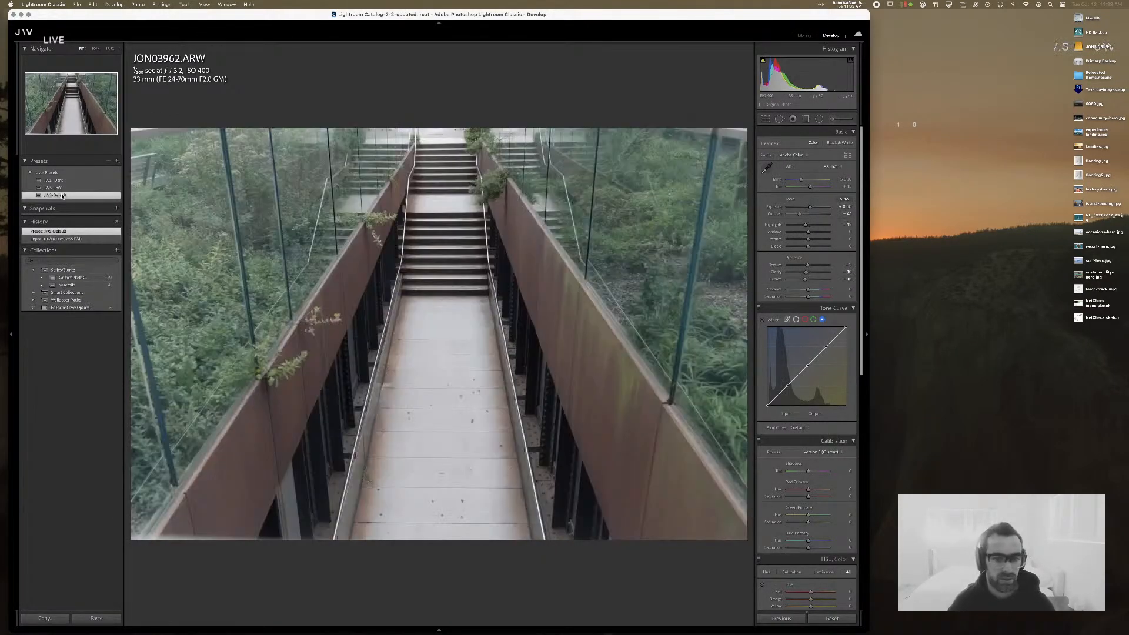
{"action": "left_click_drag", "start_coordinate": [811, 208], "coordinate": [809, 207]}
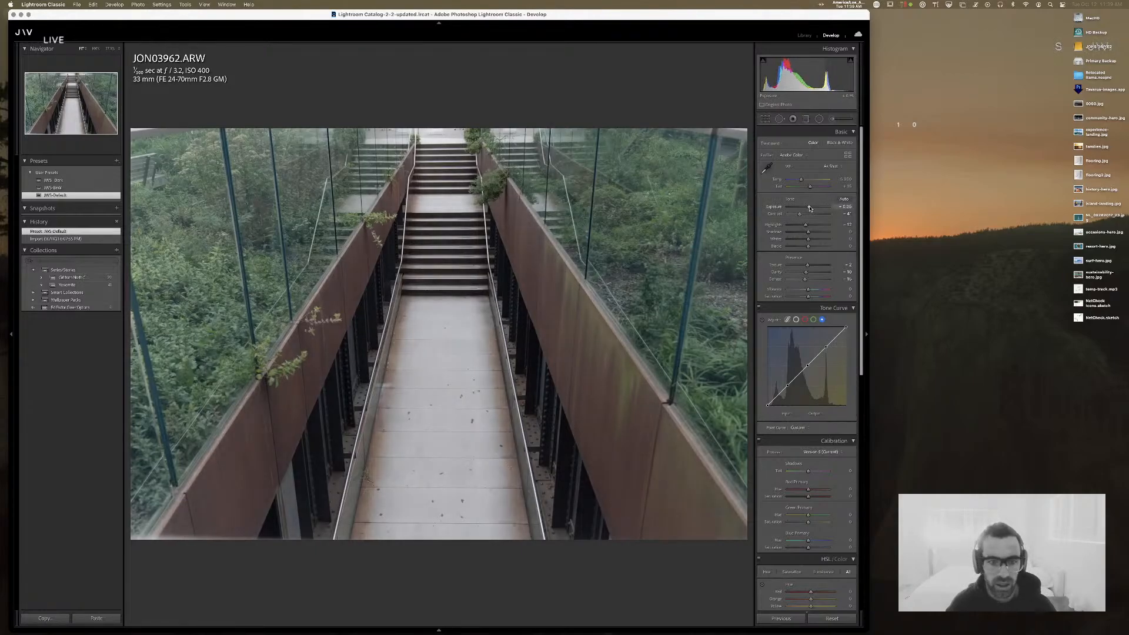
{"action": "left_click_drag", "start_coordinate": [808, 246], "coordinate": [806, 232]}
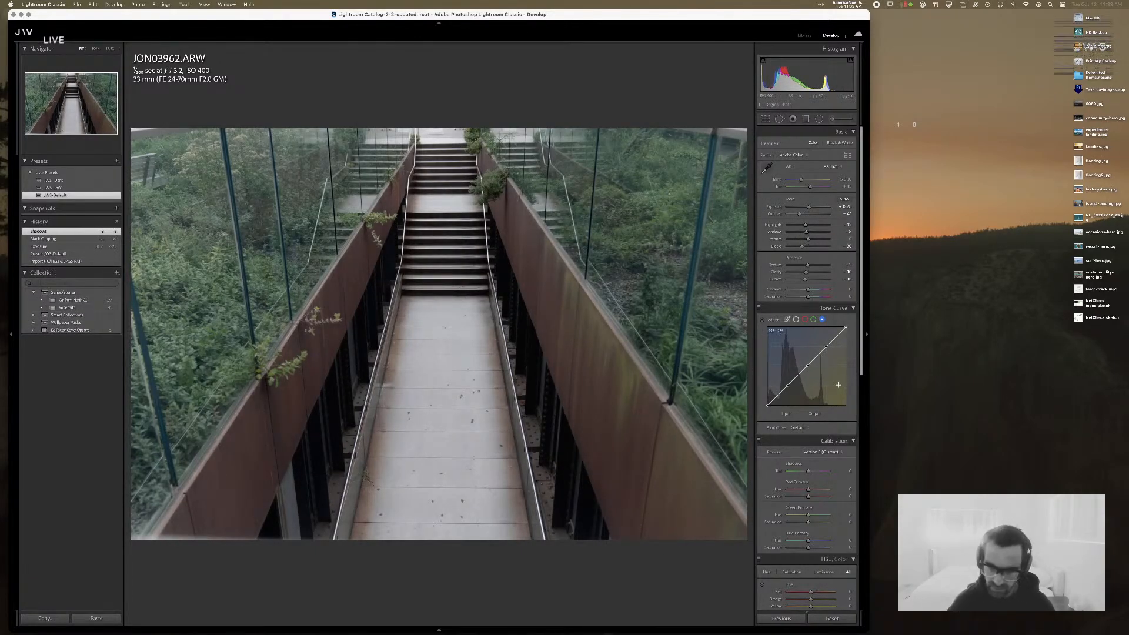
- Shape a parametric contrast curve with lower Darks and higher Lights and Highlights, and shift the Calibration shadow tint slightly toward magenta
{"action": "left_click", "coordinate": [787, 320]}
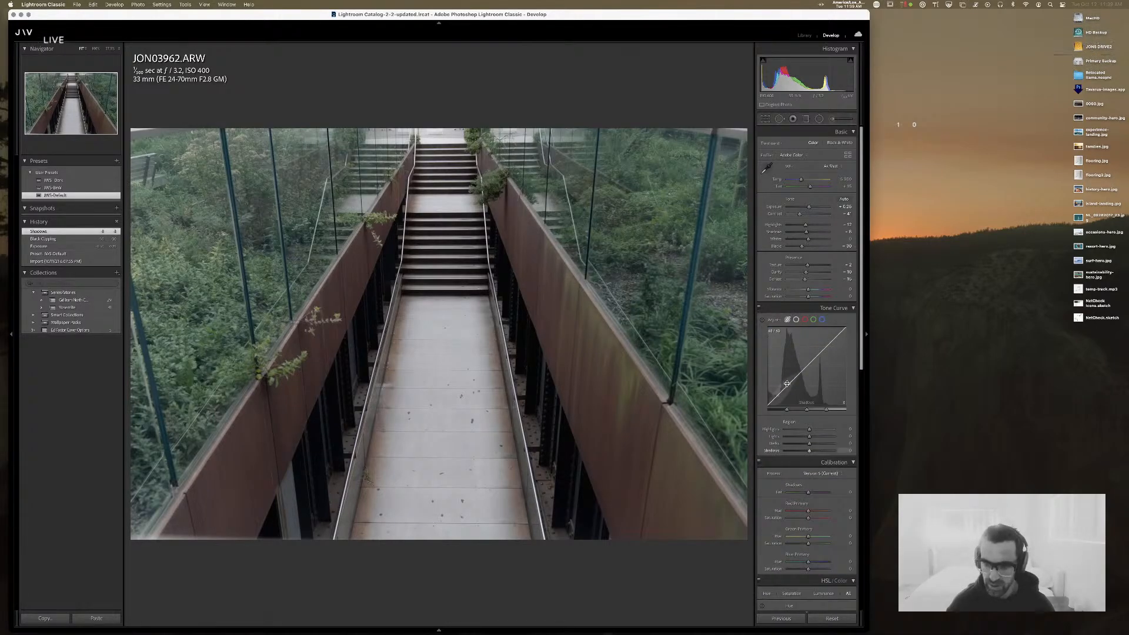
{"action": "left_click_drag", "start_coordinate": [786, 387], "coordinate": [812, 360]}
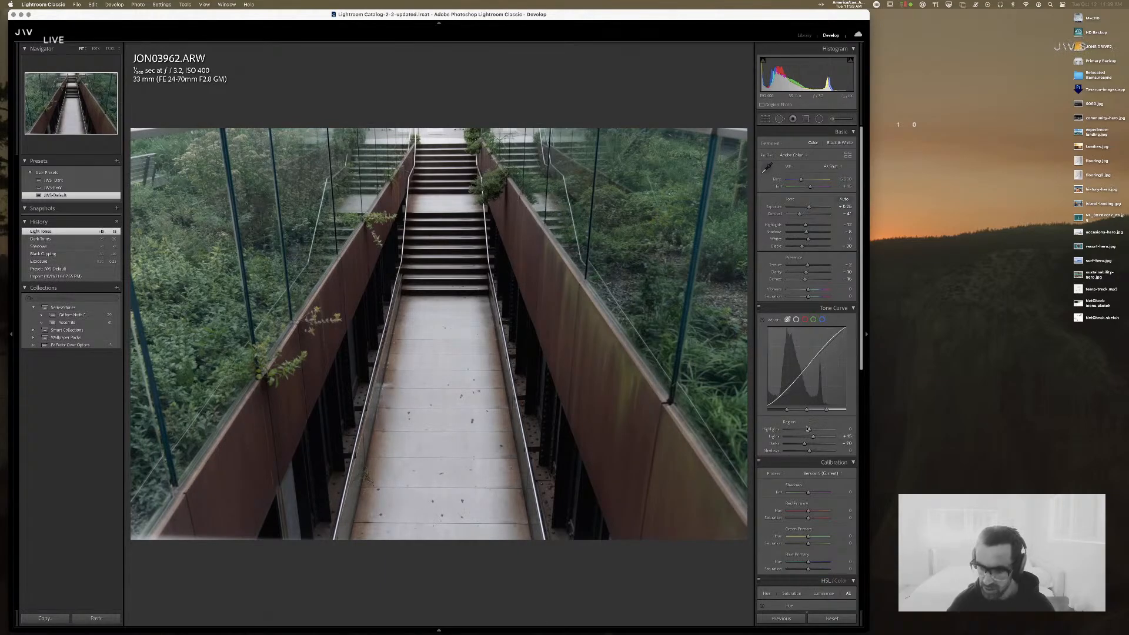
{"action": "left_click_drag", "start_coordinate": [808, 430], "coordinate": [813, 431]}
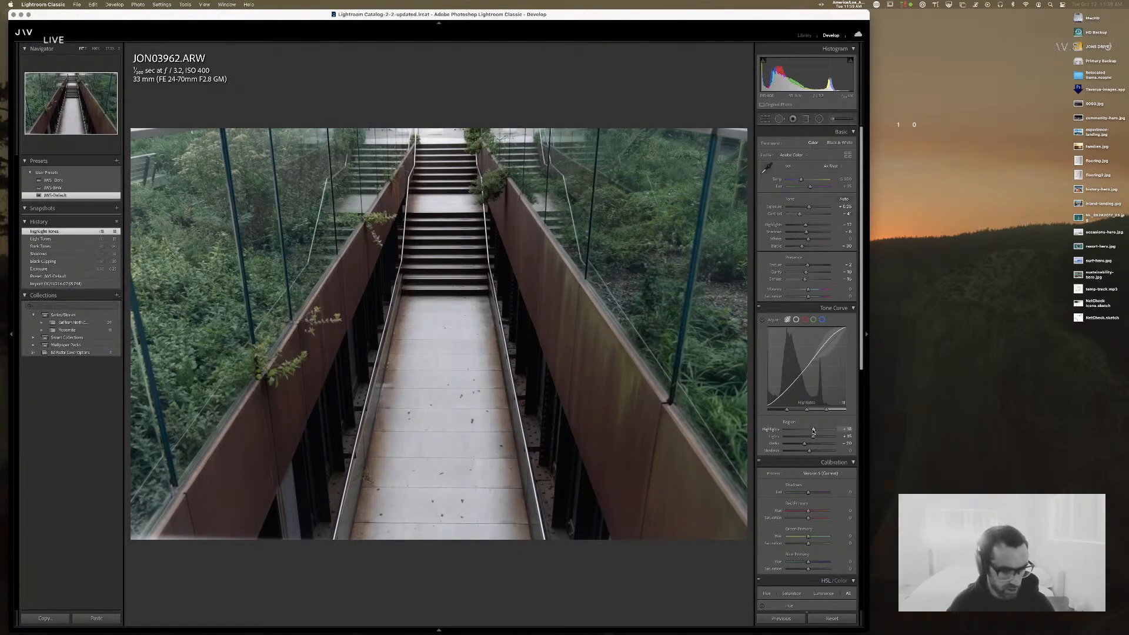
{"action": "left_click_drag", "start_coordinate": [808, 492], "coordinate": [817, 492]}
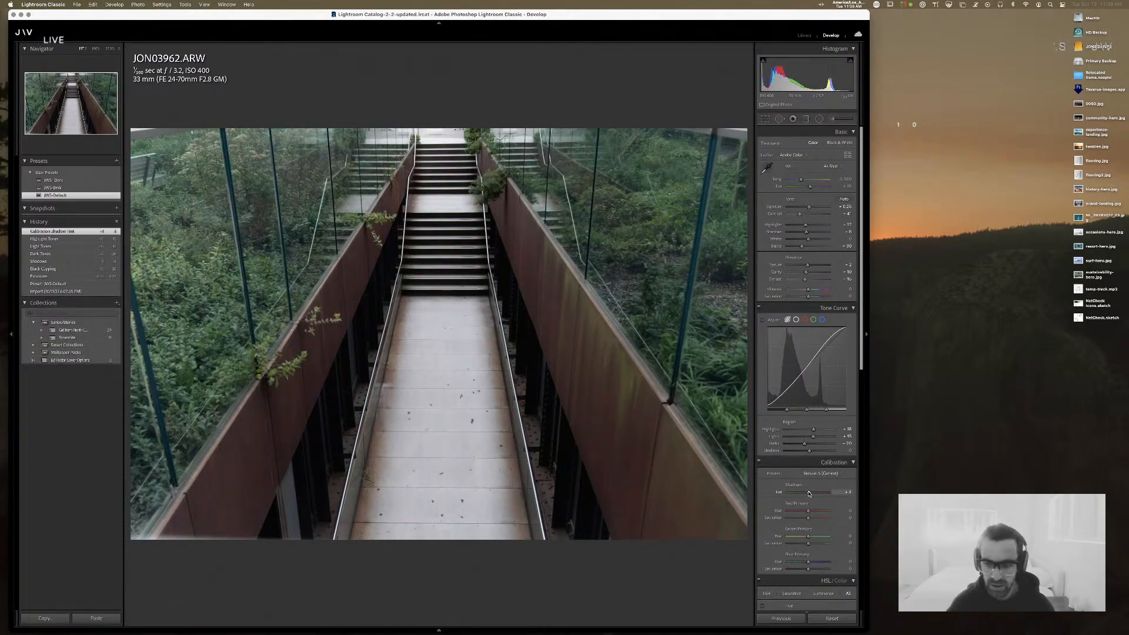
{"action": "left_click_drag", "start_coordinate": [809, 493], "coordinate": [808, 493]}
- Raise the Whites, lower the Exposure, Highlights and Shadows, and slightly darken the Shadows region of the tone curve
{"action": "mouse_move", "coordinate": [807, 239]}
{"action": "left_mouse_down"}
{"action": "mouse_move", "coordinate": [817, 240]}
{"action": "mouse_move", "coordinate": [783, 229]}
{"action": "mouse_move", "coordinate": [814, 207]}
{"action": "mouse_move", "coordinate": [798, 207]}
{"action": "mouse_move", "coordinate": [808, 208]}
{"action": "mouse_move", "coordinate": [800, 226]}
{"action": "left_mouse_up"}
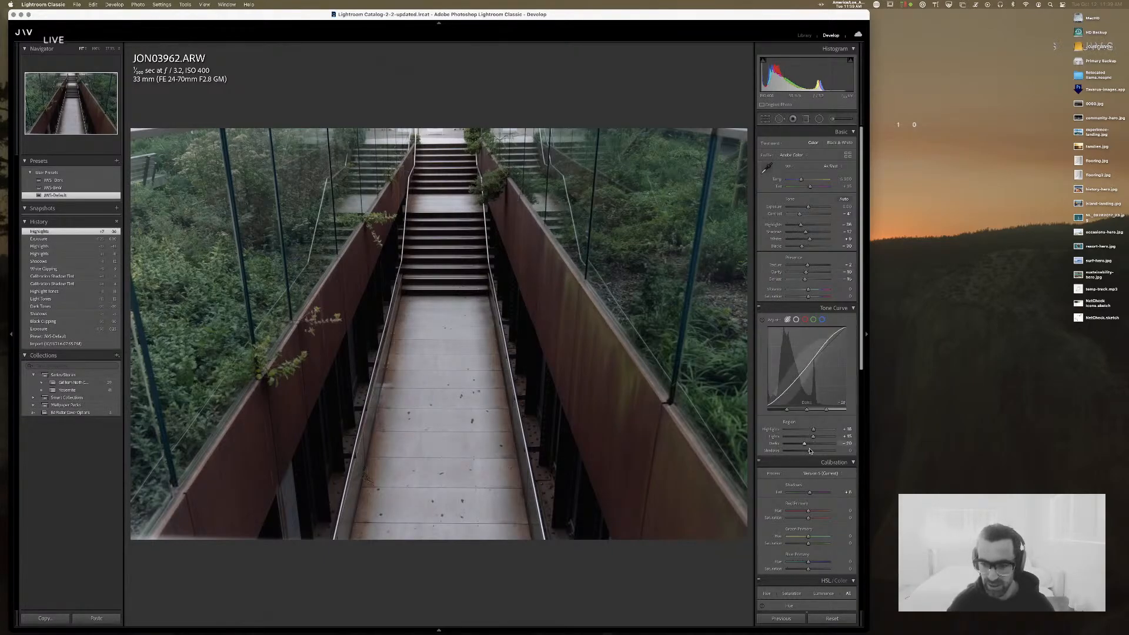
{"action": "left_click_drag", "start_coordinate": [810, 450], "coordinate": [808, 451]}
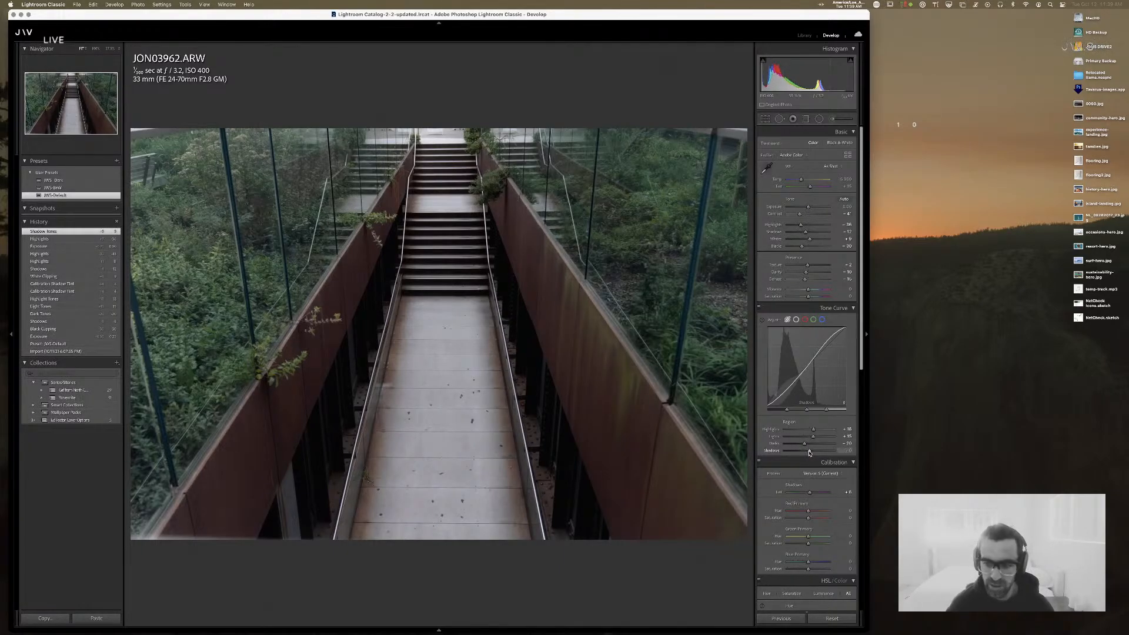
{"action": "left_click_drag", "start_coordinate": [806, 495], "coordinate": [805, 495]}
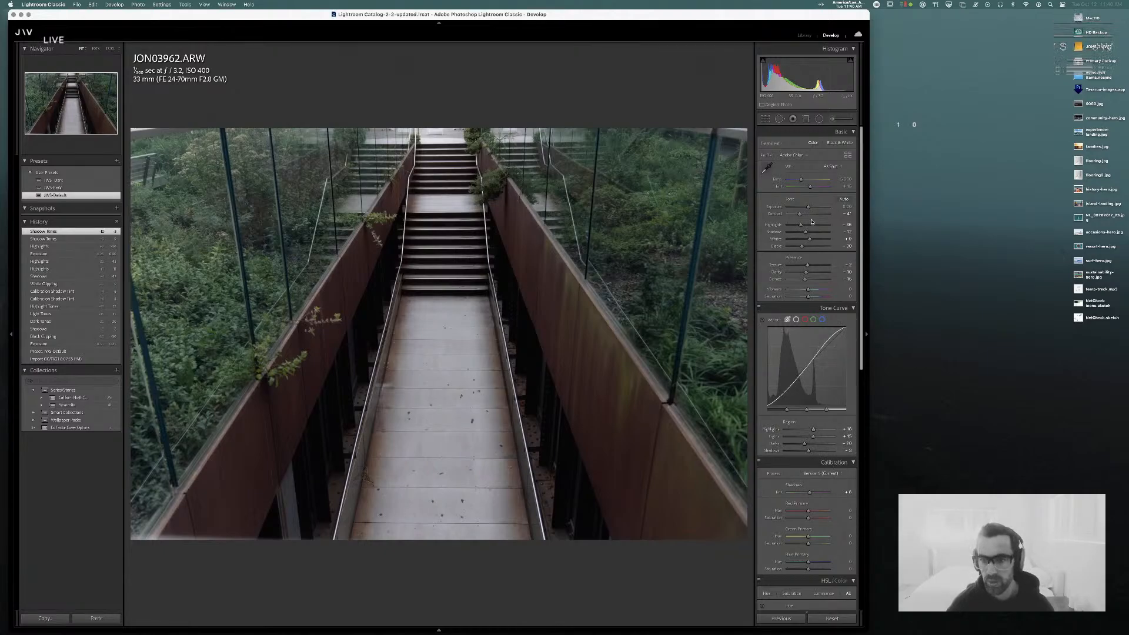
- Lower the Exposure and Highlights further, lift Whites and Shadows, and raise the Red and Green Primary hues while lowering the Blue Primary hue
{"action": "left_click_drag", "start_coordinate": [809, 209], "coordinate": [798, 225]}
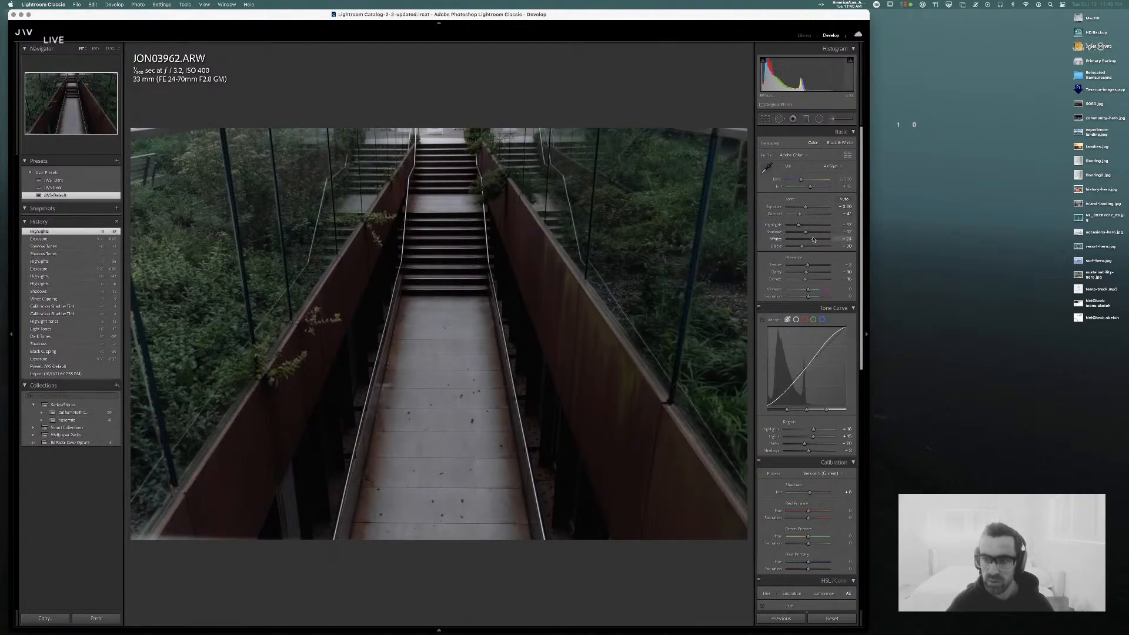
{"action": "left_click", "coordinate": [813, 239]}
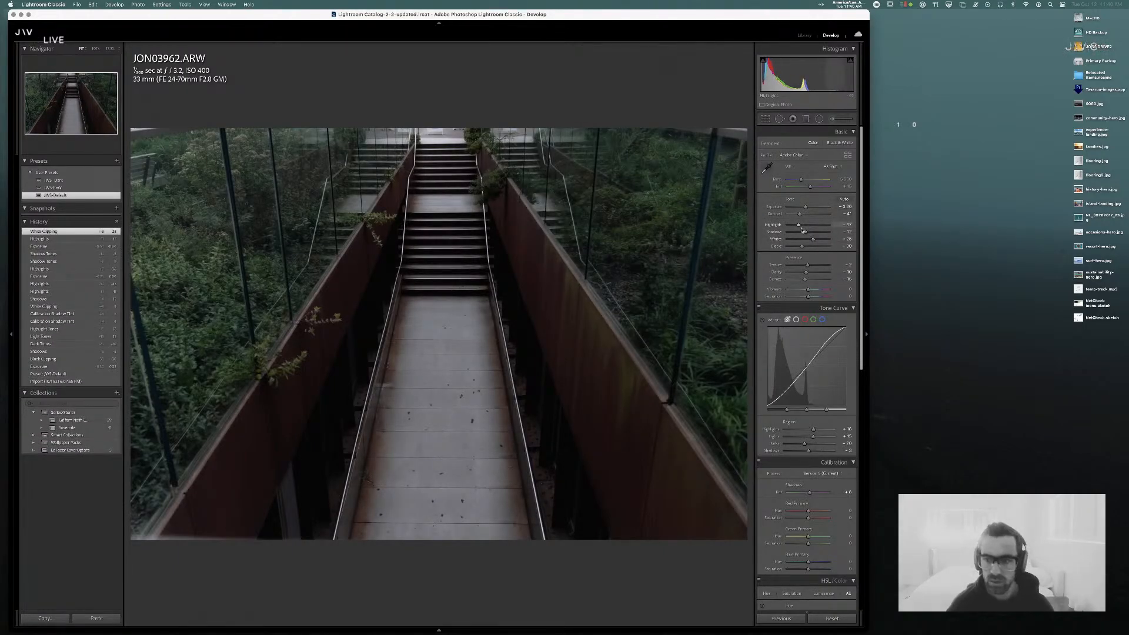
{"action": "left_click_drag", "start_coordinate": [806, 231], "coordinate": [813, 233]}
{"action": "left_click_drag", "start_coordinate": [809, 513], "coordinate": [803, 563]}
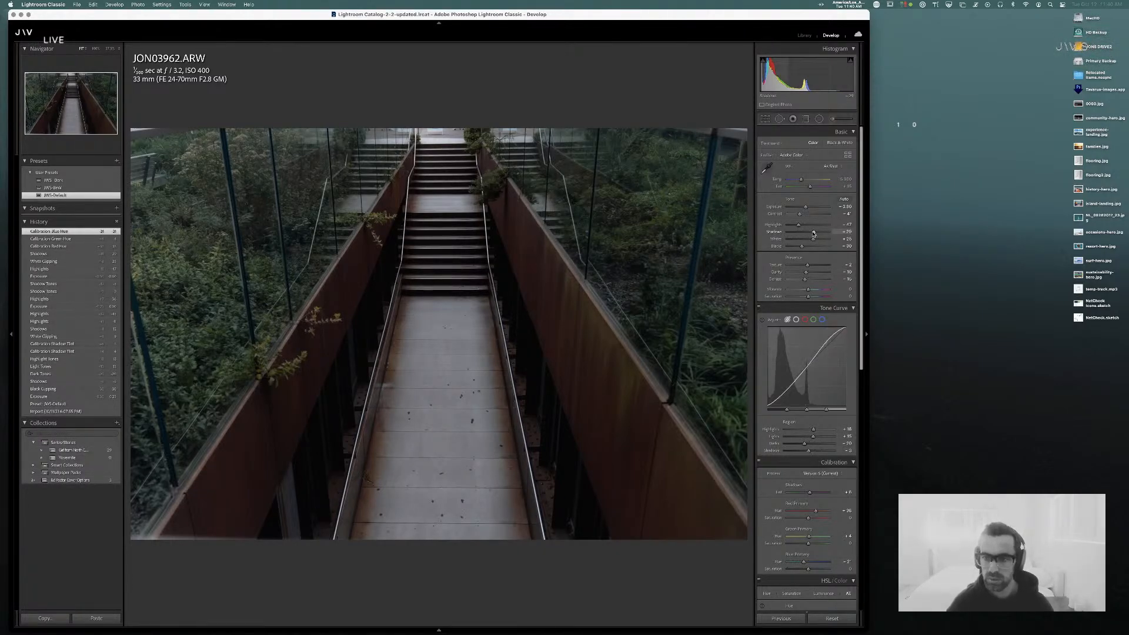
{"action": "left_click_drag", "start_coordinate": [804, 233], "coordinate": [810, 233]}
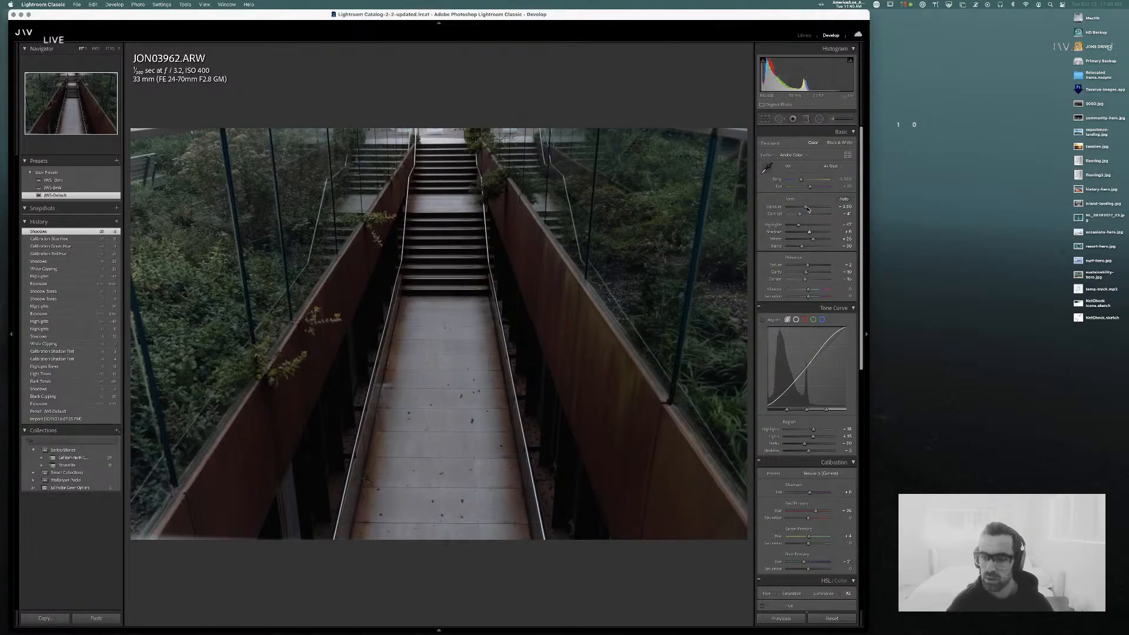
- In the HSL adjustments, lower the Orange hue, raise the Red and Yellow hues, and fine-tune the Orange saturation
{"action": "scroll", "coordinate": [827, 515], "scroll_direction": "down", "scroll_amount": 5}
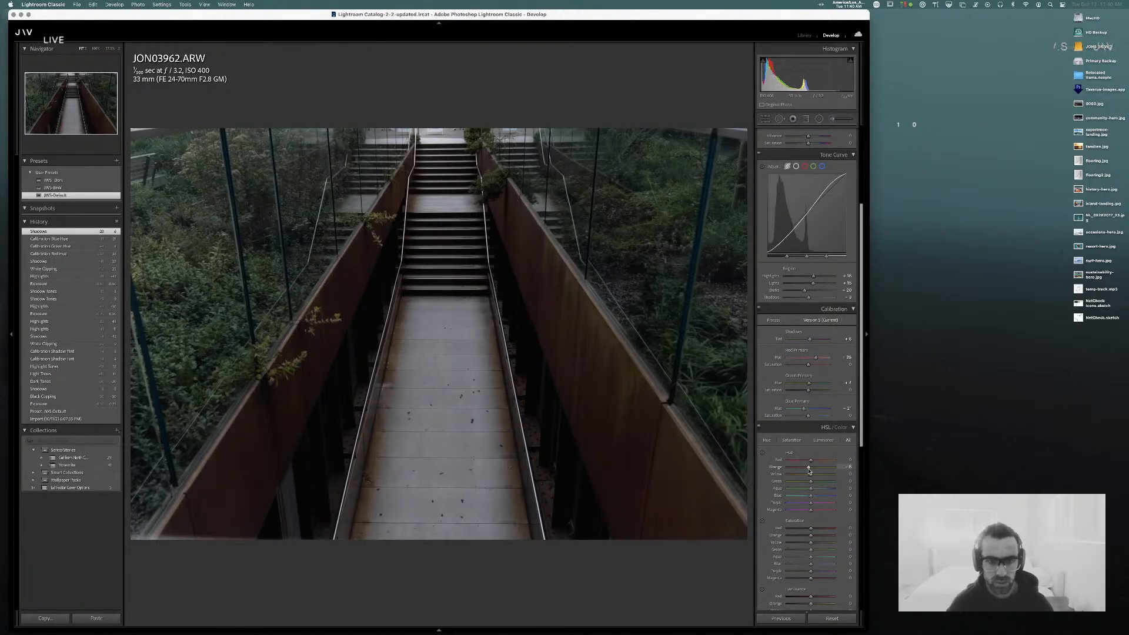
{"action": "mouse_move", "coordinate": [810, 469]}
{"action": "left_mouse_down"}
{"action": "mouse_move", "coordinate": [819, 476]}
{"action": "mouse_move", "coordinate": [818, 461]}
{"action": "mouse_move", "coordinate": [804, 460]}
{"action": "mouse_move", "coordinate": [813, 462]}
{"action": "left_mouse_up"}
{"action": "scroll", "coordinate": [814, 462], "scroll_direction": "down", "scroll_amount": 5}
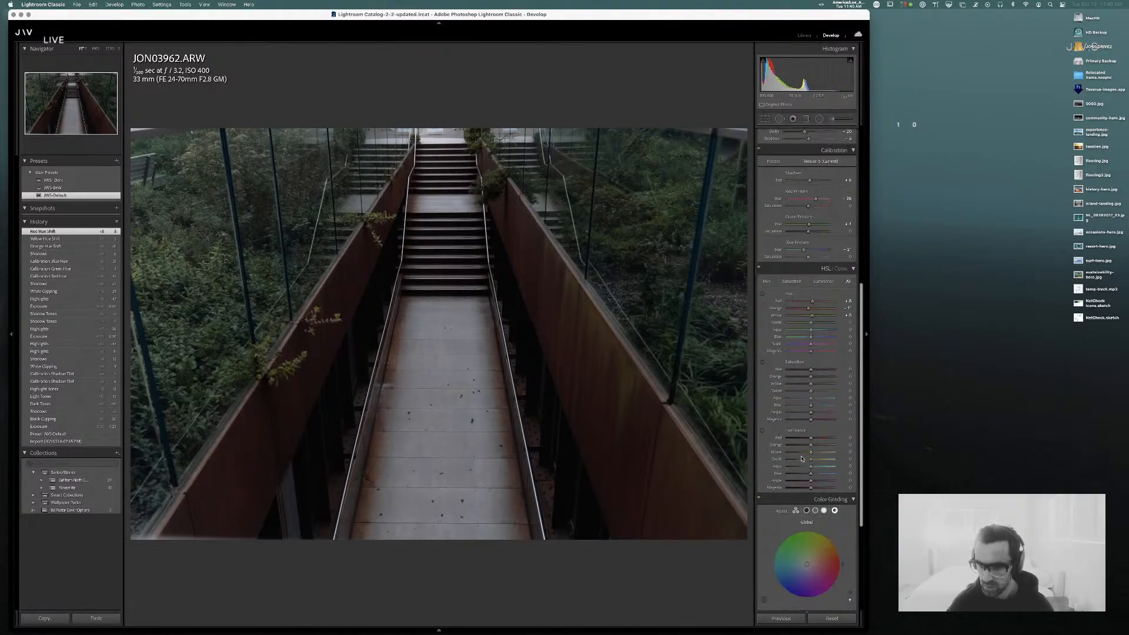
{"action": "mouse_move", "coordinate": [811, 377]}
{"action": "left_mouse_down"}
{"action": "mouse_move", "coordinate": [827, 377]}
{"action": "mouse_move", "coordinate": [811, 378]}
{"action": "left_mouse_up"}
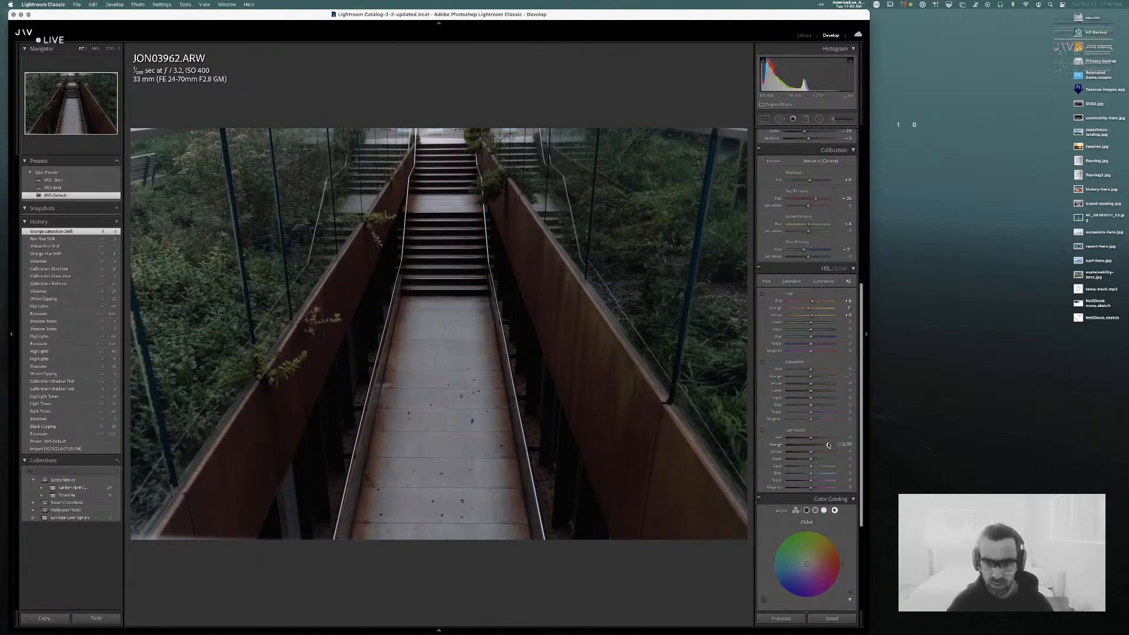
- Raise the Orange, Yellow and Green luminance, and shift the Yellow and Green hues to lower values
{"action": "mouse_move", "coordinate": [810, 444]}
{"action": "left_mouse_down"}
{"action": "mouse_move", "coordinate": [759, 448]}
{"action": "mouse_move", "coordinate": [832, 451]}
{"action": "mouse_move", "coordinate": [814, 461]}
{"action": "left_mouse_up"}
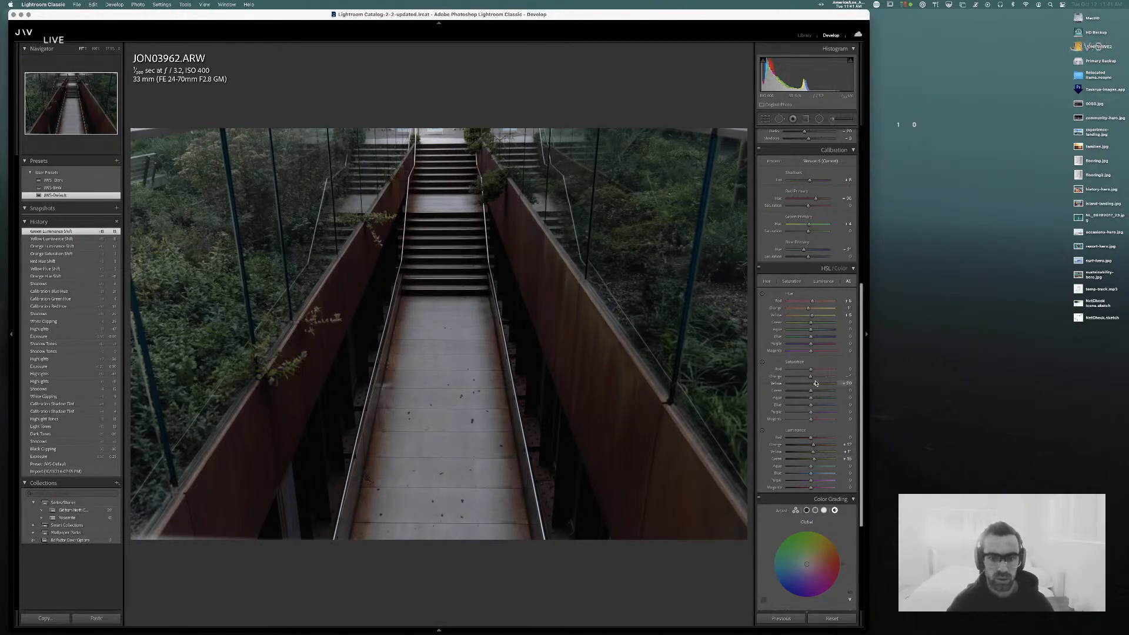
{"action": "left_click_drag", "start_coordinate": [815, 384], "coordinate": [811, 383]}
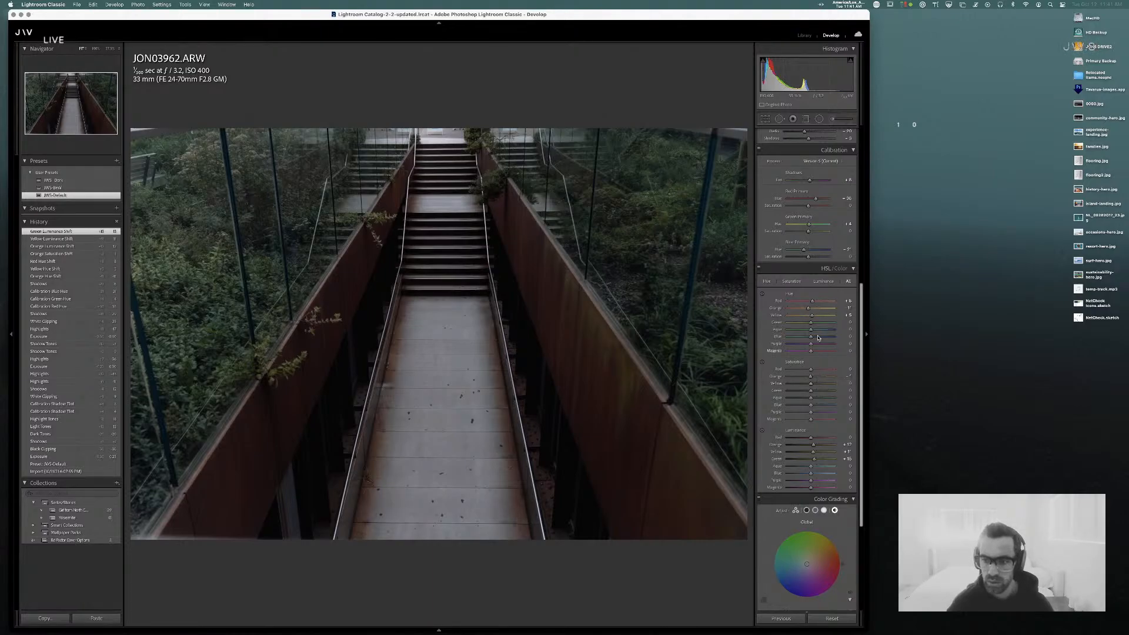
{"action": "mouse_move", "coordinate": [811, 323]}
{"action": "left_mouse_down"}
{"action": "mouse_move", "coordinate": [834, 324]}
{"action": "mouse_move", "coordinate": [748, 328]}
{"action": "mouse_move", "coordinate": [840, 329]}
{"action": "mouse_move", "coordinate": [772, 324]}
{"action": "mouse_move", "coordinate": [815, 324]}
{"action": "left_mouse_up"}
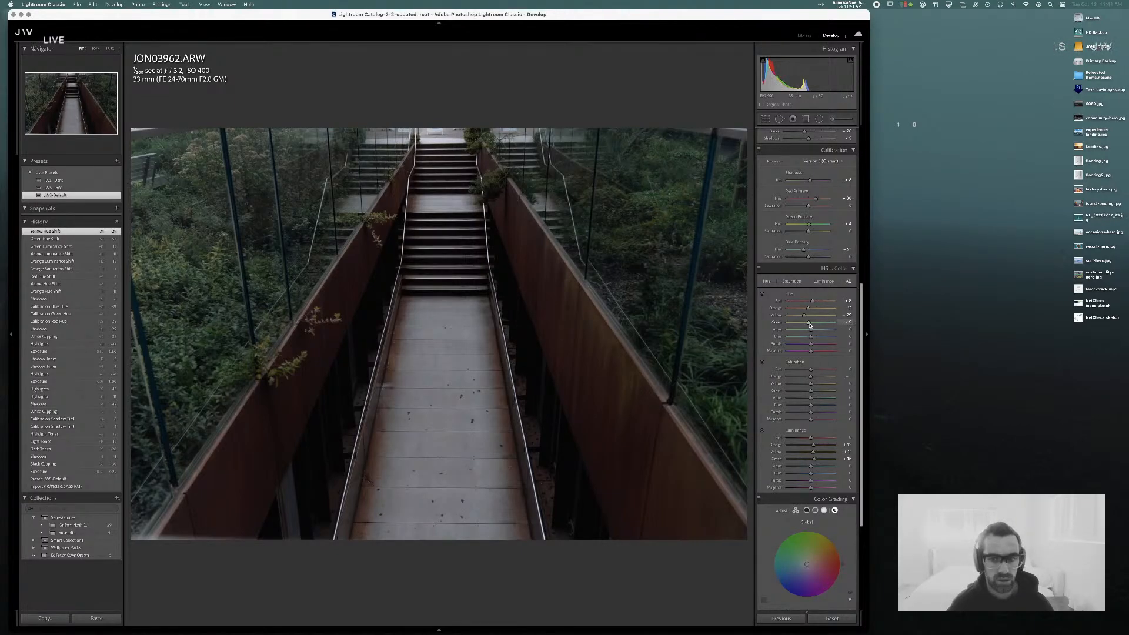
{"action": "left_click_drag", "start_coordinate": [808, 330], "coordinate": [808, 330]}
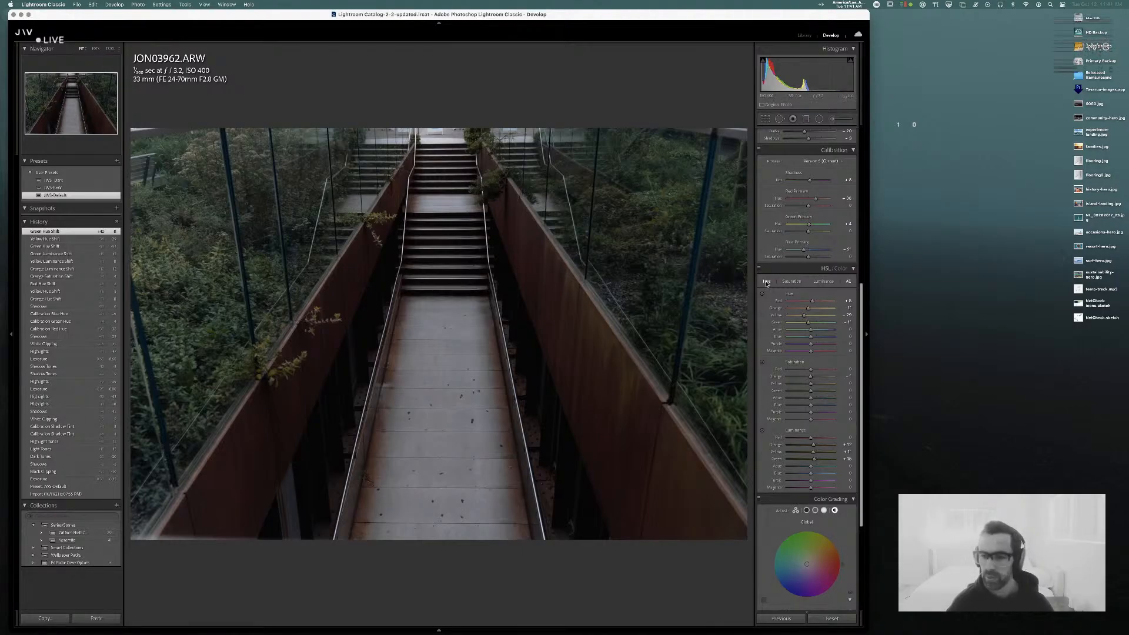
- Switch Color Grading to the three-way wheels and tint the shadows with a subtle cool blue
{"action": "scroll", "coordinate": [790, 455], "scroll_direction": "down", "scroll_amount": 5}
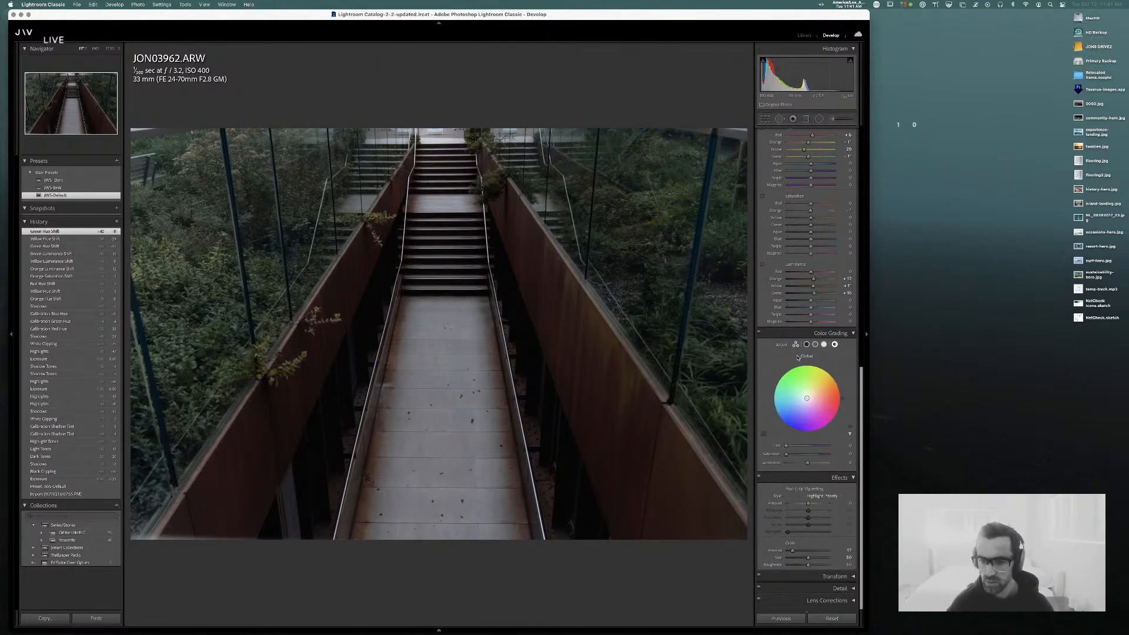
{"action": "left_click", "coordinate": [795, 339]}
{"action": "left_click_drag", "start_coordinate": [783, 448], "coordinate": [772, 452]}
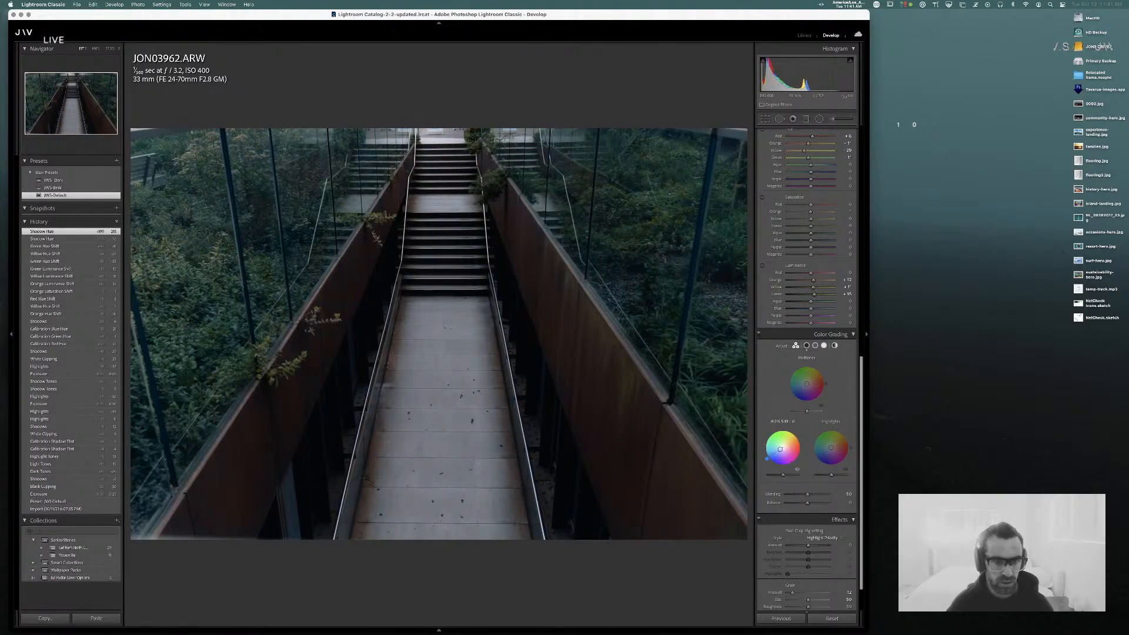
{"action": "left_click_drag", "start_coordinate": [780, 448], "coordinate": [780, 449]}
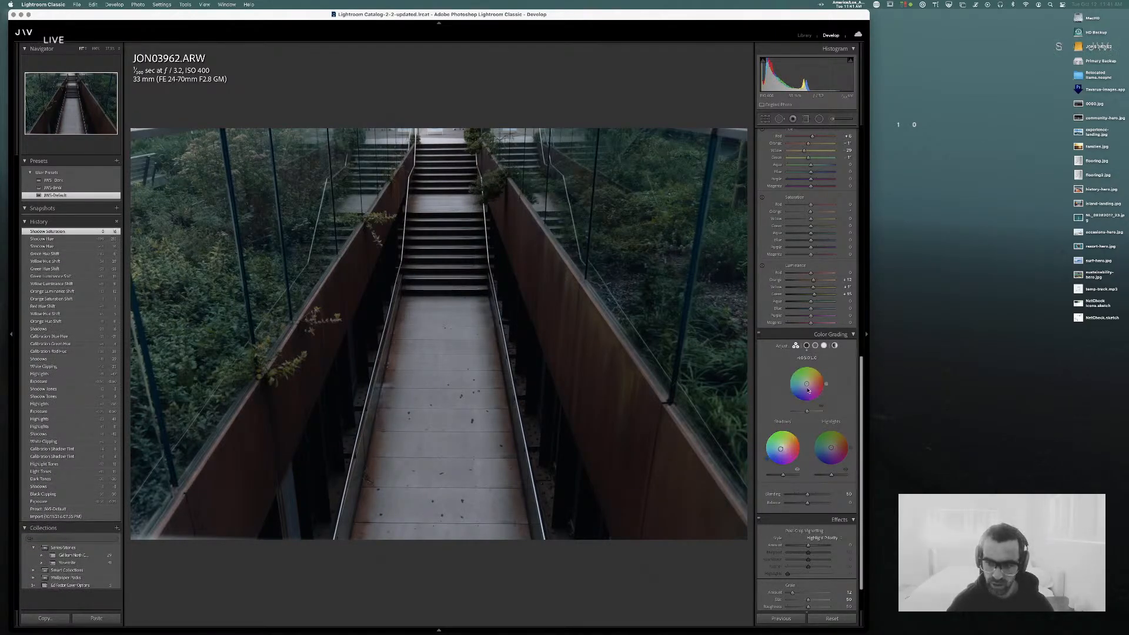
- Test magenta, yellow, blue and green midtone tints in Color Grading and settle on a subtle cyan
{"action": "left_click_drag", "start_coordinate": [807, 380], "coordinate": [803, 384]}
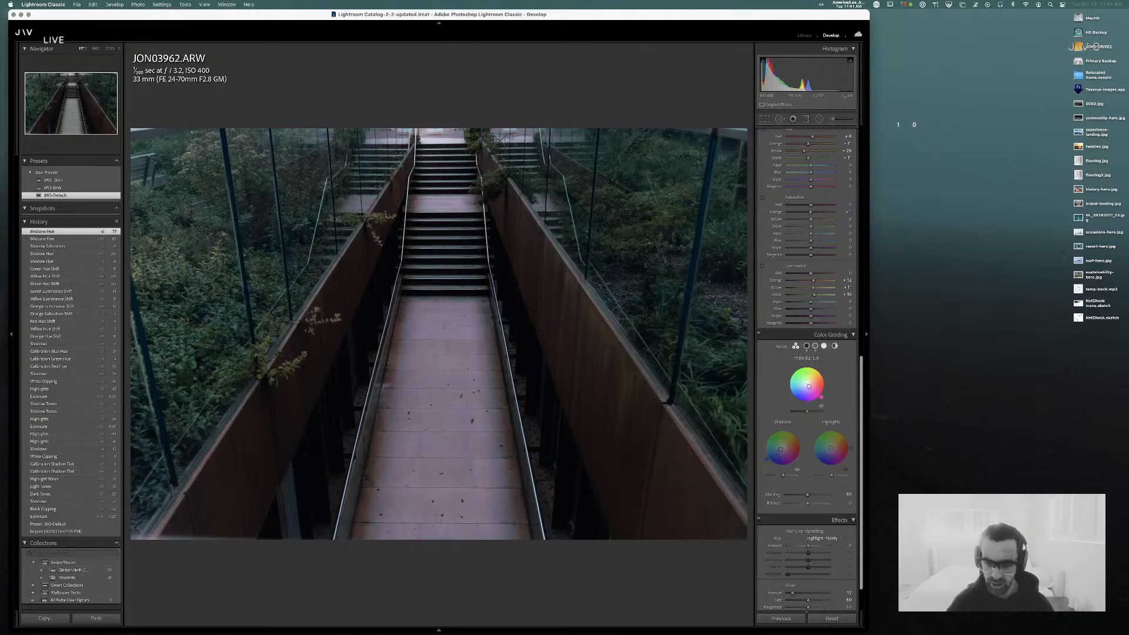
{"action": "left_click_drag", "start_coordinate": [821, 397], "coordinate": [814, 366]}
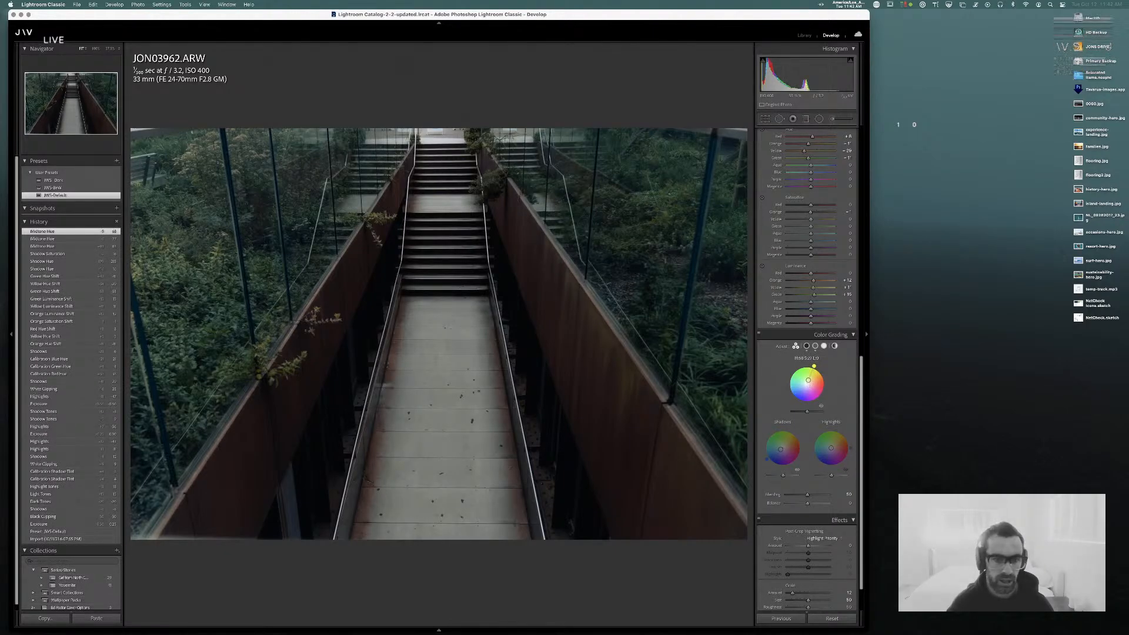
{"action": "left_click_drag", "start_coordinate": [809, 385], "coordinate": [788, 391]}
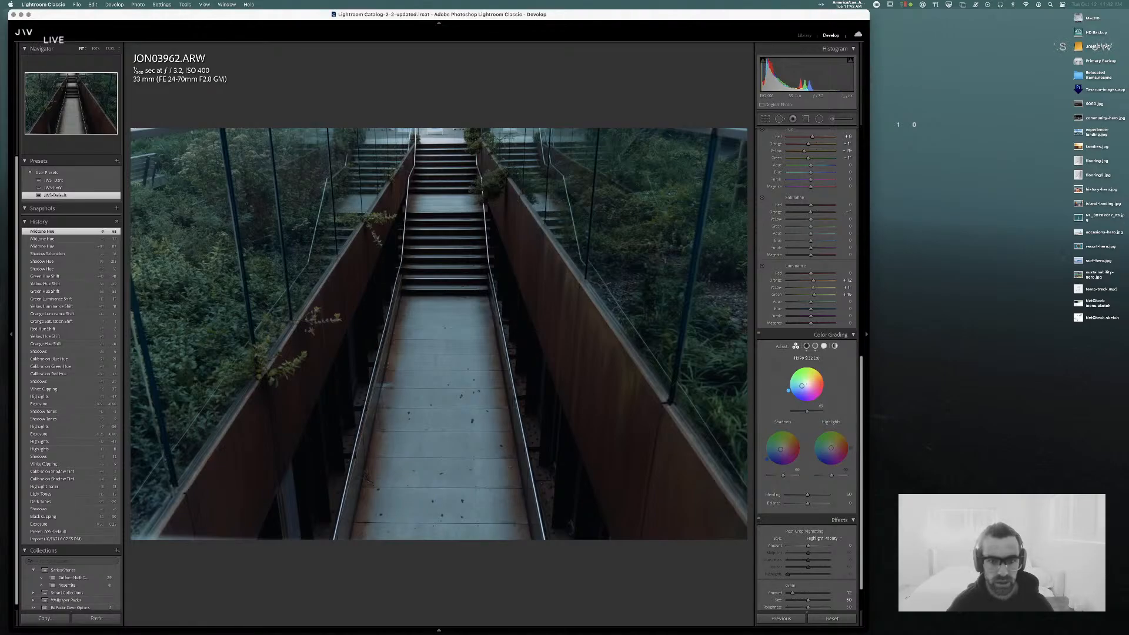
{"action": "left_click_drag", "start_coordinate": [808, 382], "coordinate": [804, 383]}
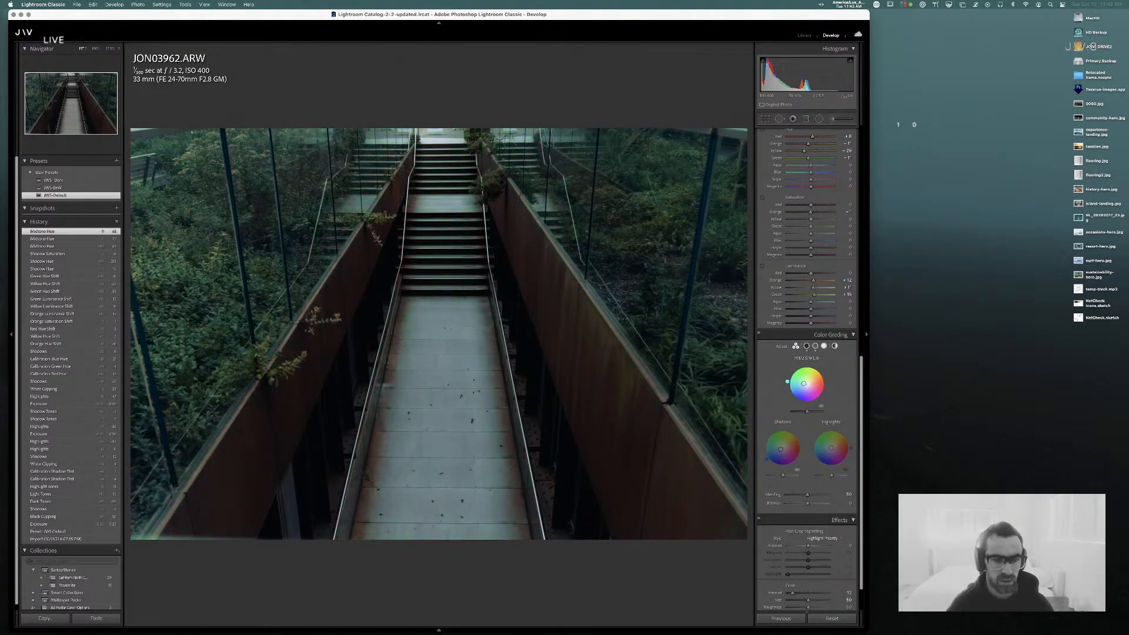
{"action": "left_click_drag", "start_coordinate": [788, 378], "coordinate": [787, 386]}
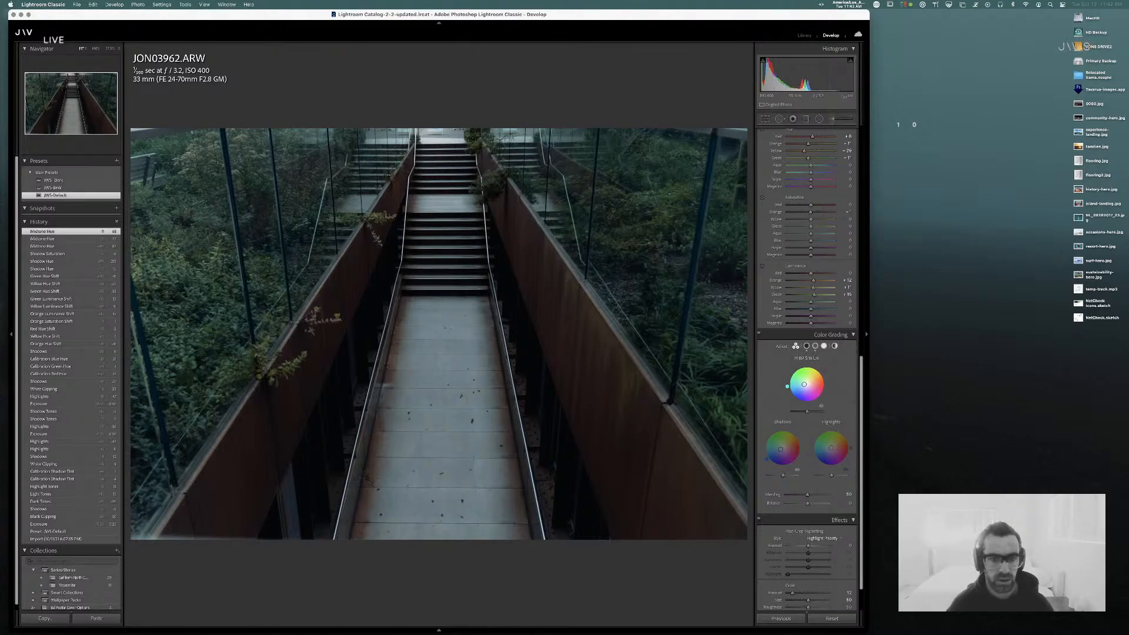
- Tint the highlights a cool blue, lower the shadow and highlight luminance slightly, and raise the midtone luminance
{"action": "left_click_drag", "start_coordinate": [831, 448], "coordinate": [830, 477]}
{"action": "mouse_move", "coordinate": [808, 410]}
{"action": "left_mouse_down"}
{"action": "mouse_move", "coordinate": [796, 413]}
{"action": "mouse_move", "coordinate": [811, 414]}
{"action": "left_mouse_up"}
{"action": "left_click_drag", "start_coordinate": [782, 476], "coordinate": [780, 476]}
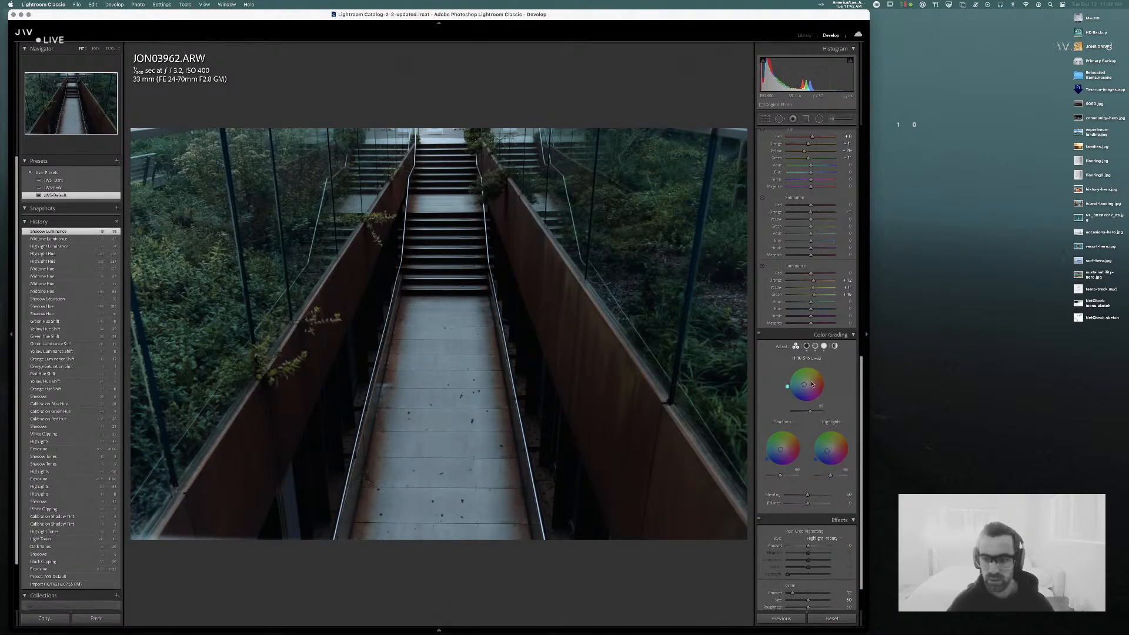
- Switch Color Grading to the global wheel, lower its luminance to -100 and add a subtle tint
{"action": "left_click", "coordinate": [835, 346]}
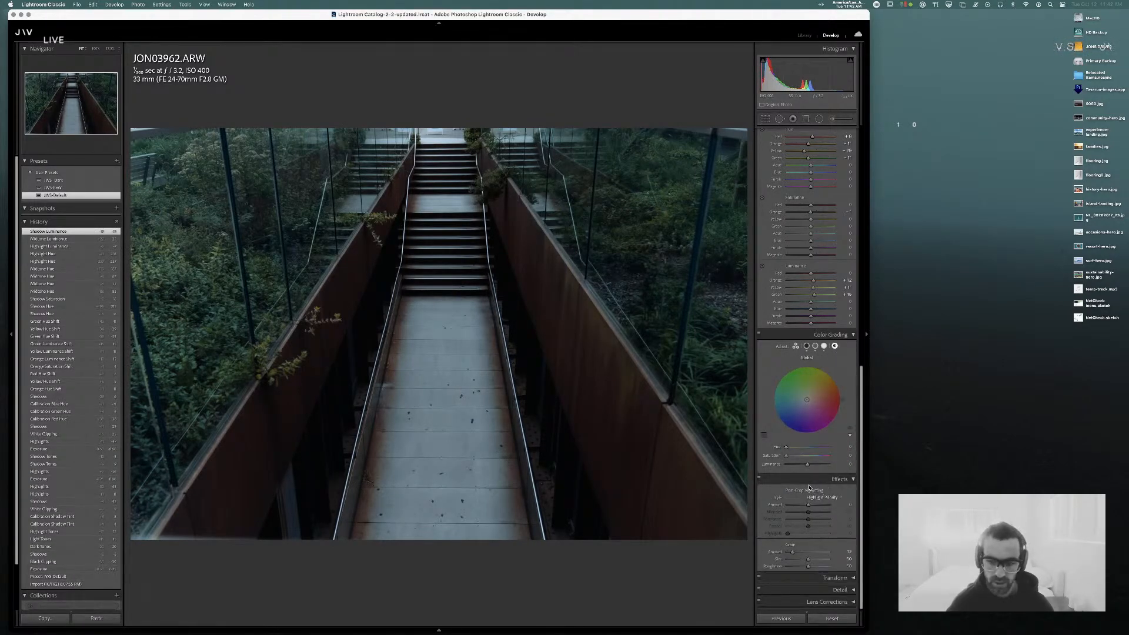
{"action": "left_click_drag", "start_coordinate": [811, 468], "coordinate": [782, 466]}
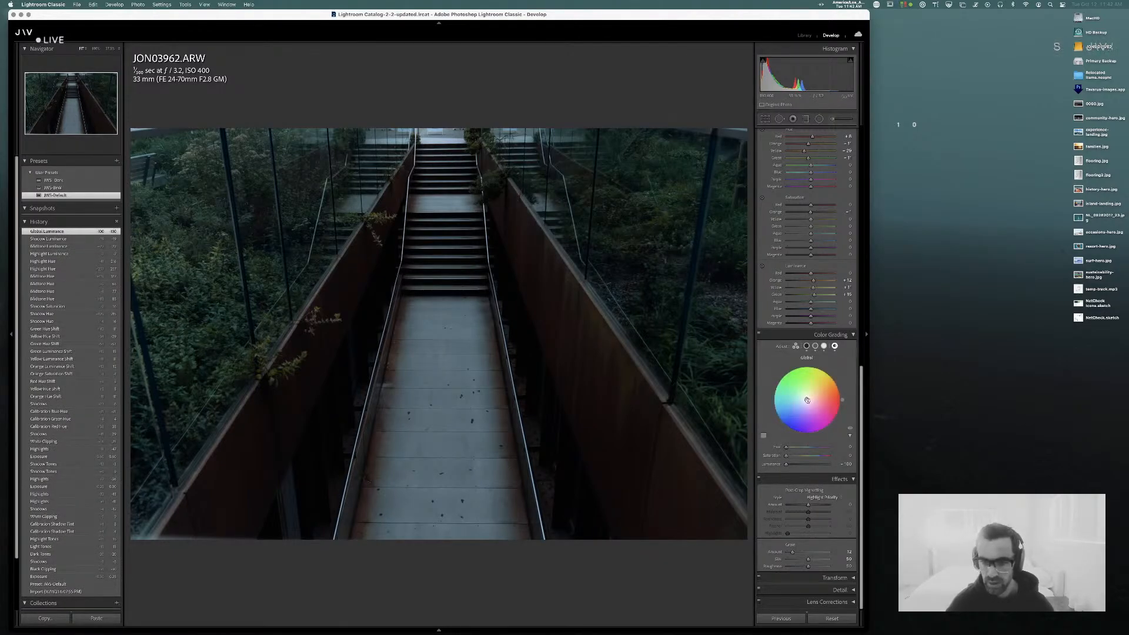
{"action": "mouse_move", "coordinate": [806, 396]}
{"action": "left_mouse_down"}
{"action": "mouse_move", "coordinate": [815, 389]}
{"action": "mouse_move", "coordinate": [803, 403]}
{"action": "mouse_move", "coordinate": [838, 413]}
{"action": "mouse_move", "coordinate": [823, 368]}
{"action": "mouse_move", "coordinate": [841, 391]}
{"action": "mouse_move", "coordinate": [836, 381]}
{"action": "left_mouse_up"}
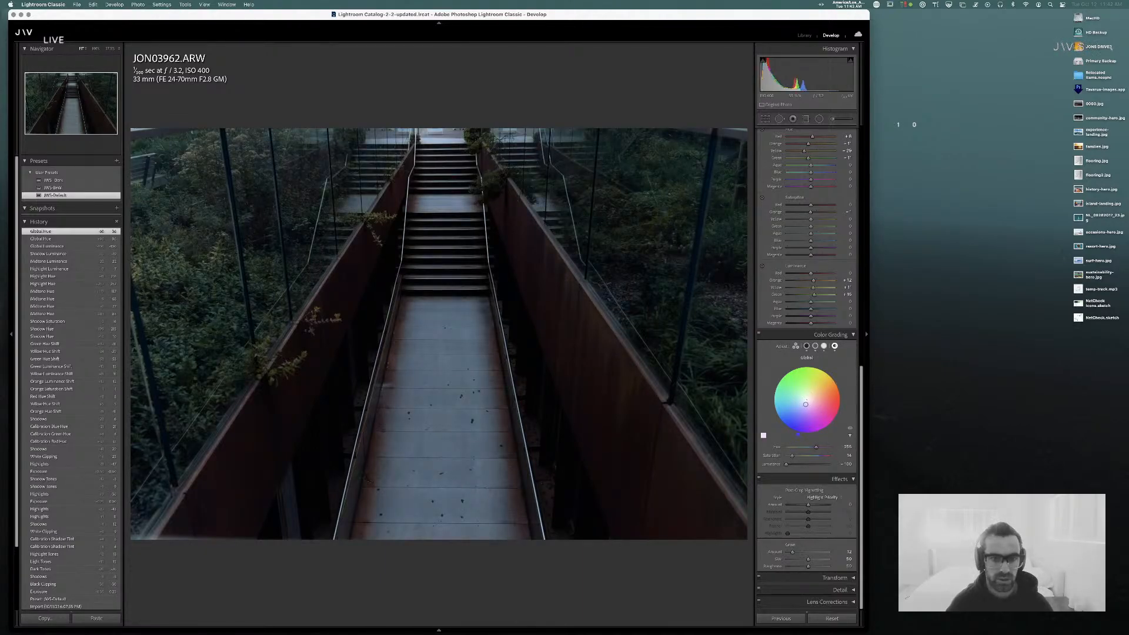
- Test yellow, magenta and red hues for the global tint and settle on a subtle red-orange
{"action": "left_click", "coordinate": [773, 392]}
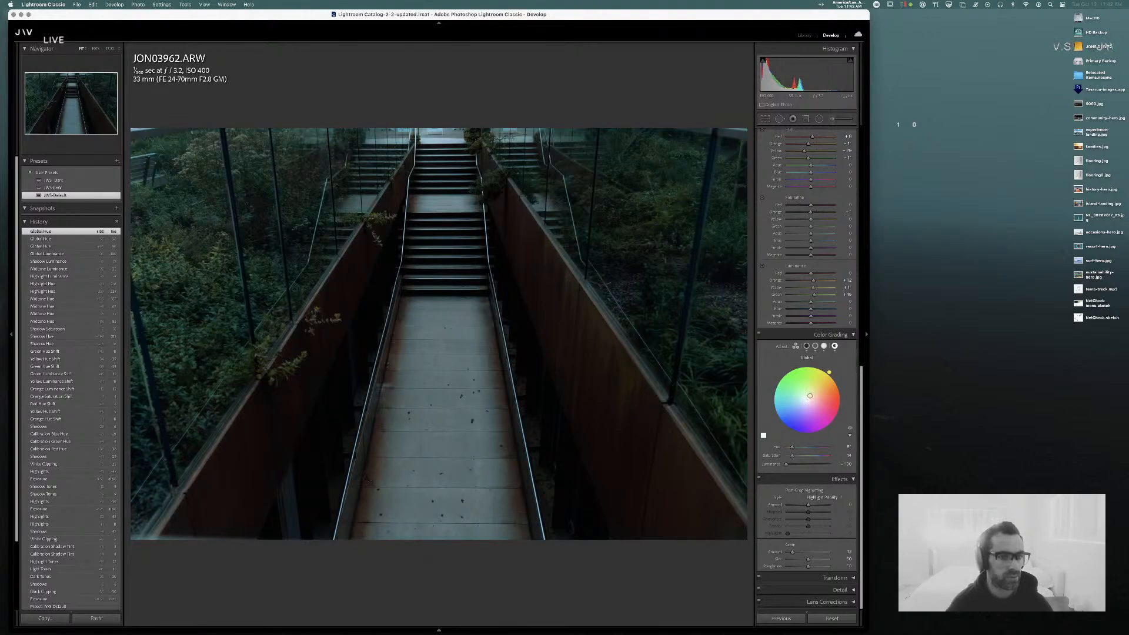
{"action": "left_click_drag", "start_coordinate": [829, 372], "coordinate": [830, 374]}
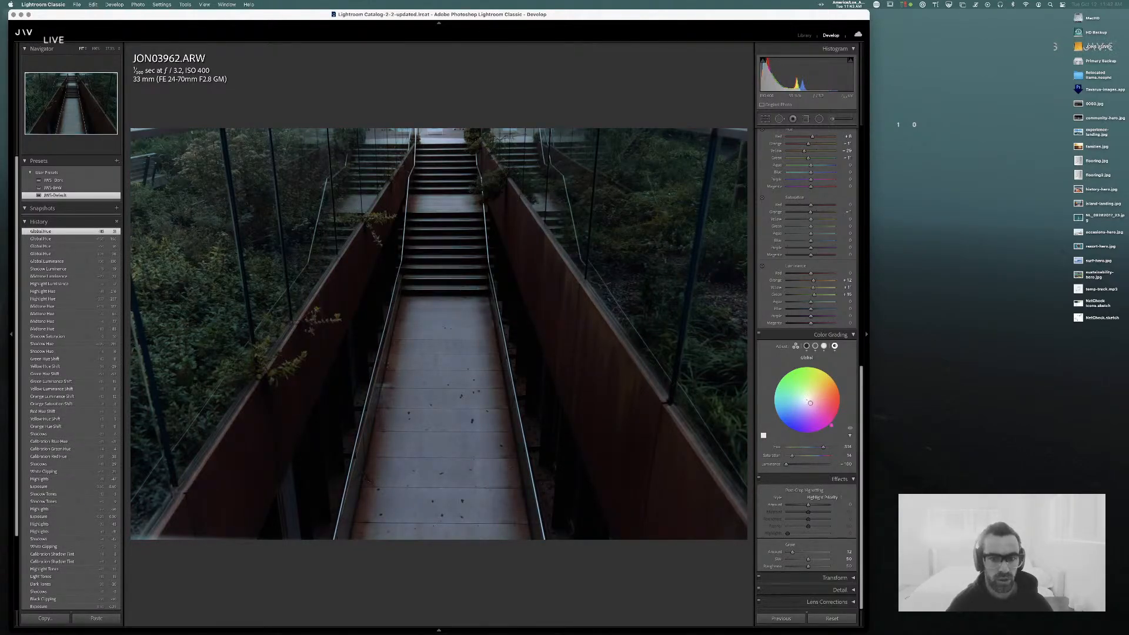
{"action": "left_click_drag", "start_coordinate": [831, 424], "coordinate": [830, 374]}
{"action": "left_click_drag", "start_coordinate": [832, 426], "coordinate": [832, 426]}
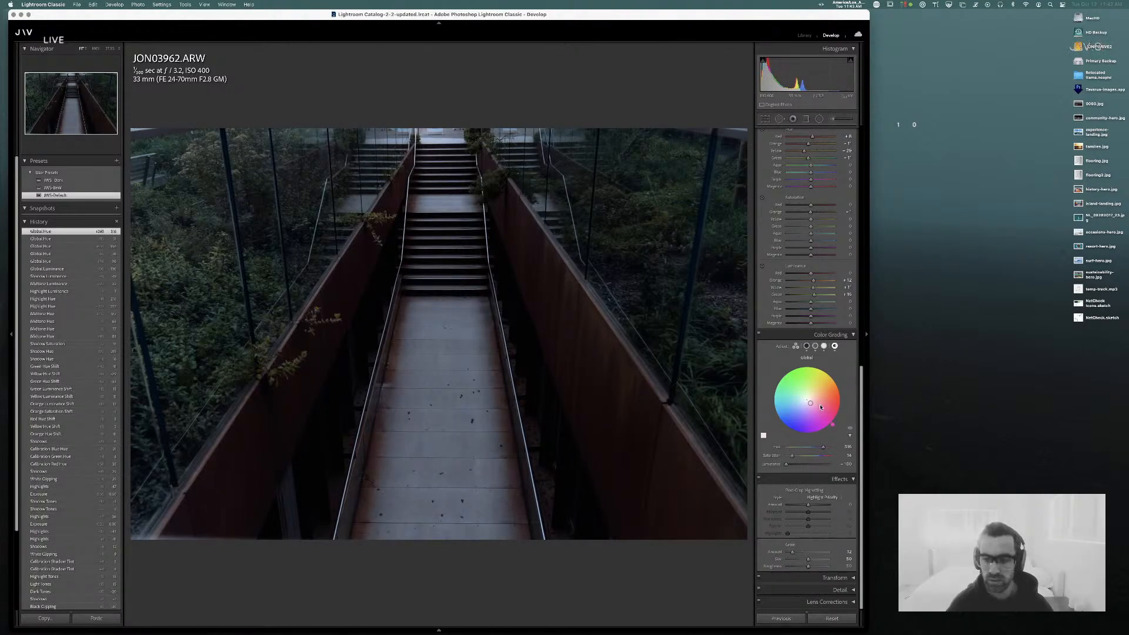
{"action": "mouse_move", "coordinate": [839, 385]}
{"action": "left_mouse_down"}
{"action": "mouse_move", "coordinate": [809, 365]}
{"action": "mouse_move", "coordinate": [787, 370]}
{"action": "mouse_move", "coordinate": [809, 365]}
{"action": "left_mouse_up"}
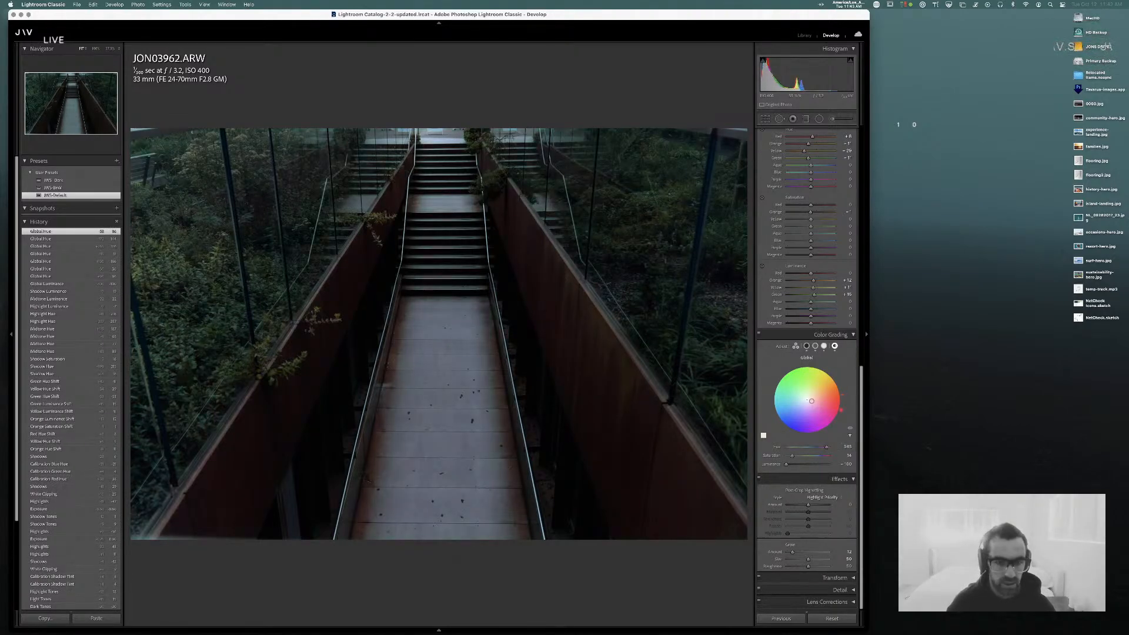
{"action": "left_click", "coordinate": [832, 375]}
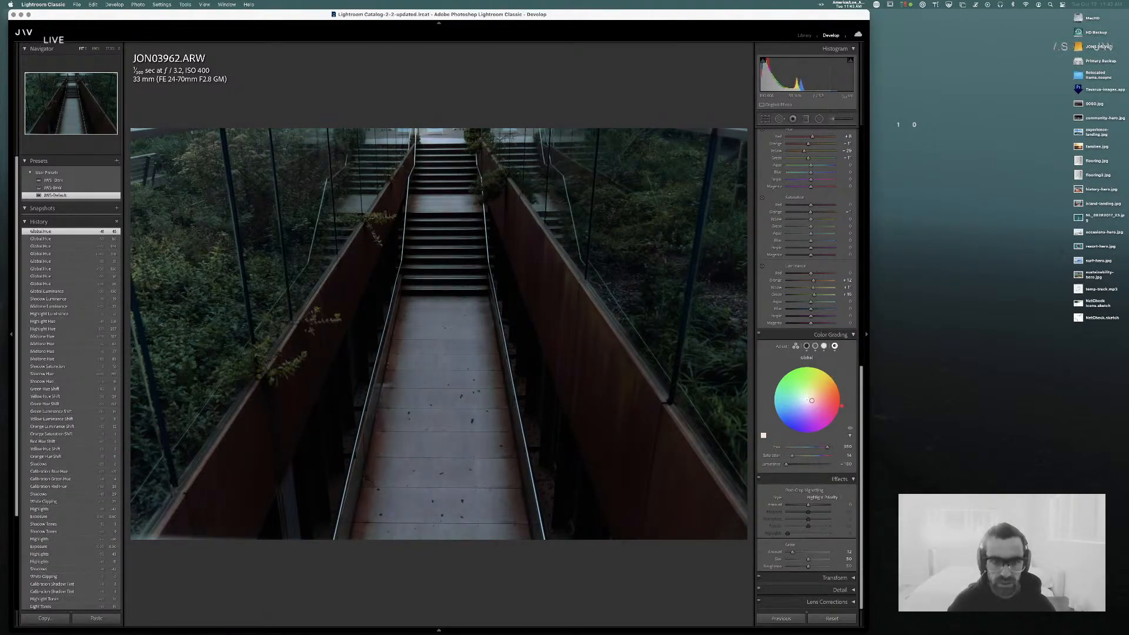
{"action": "left_click", "coordinate": [842, 395]}
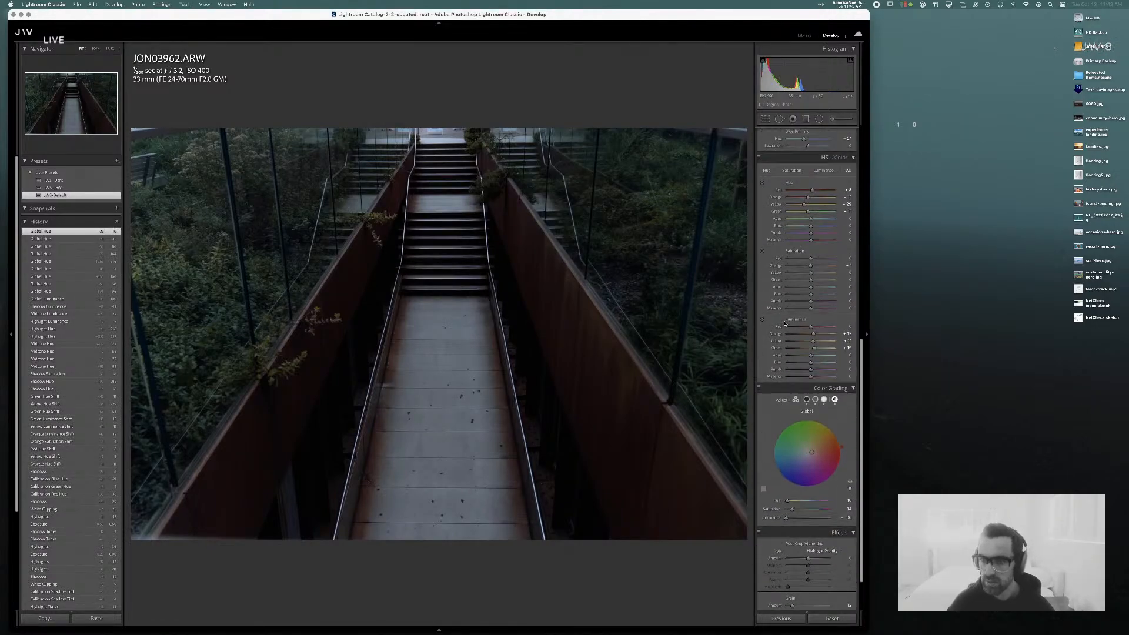
- Try and undo a full Red desaturation in HSL, then raise the Orange saturation, lower the Orange luminance and fine-tune the Orange hue
{"action": "scroll", "coordinate": [788, 318], "scroll_direction": "up", "scroll_amount": 3}
{"action": "left_click_drag", "start_coordinate": [810, 264], "coordinate": [856, 270]}
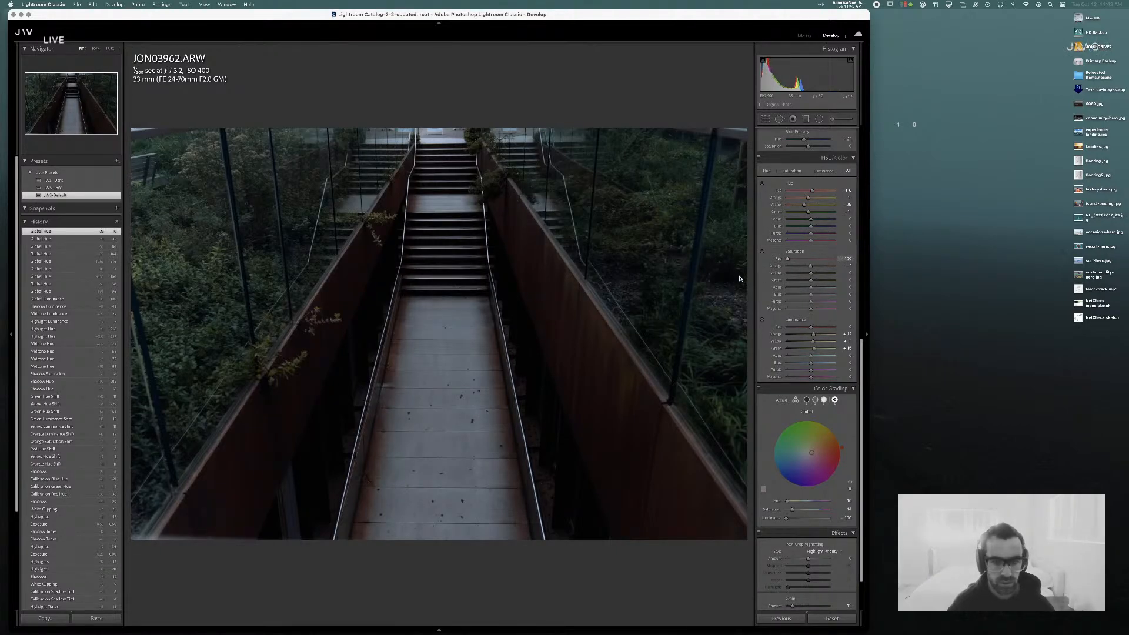
{"action": "key", "text": "super+z"}
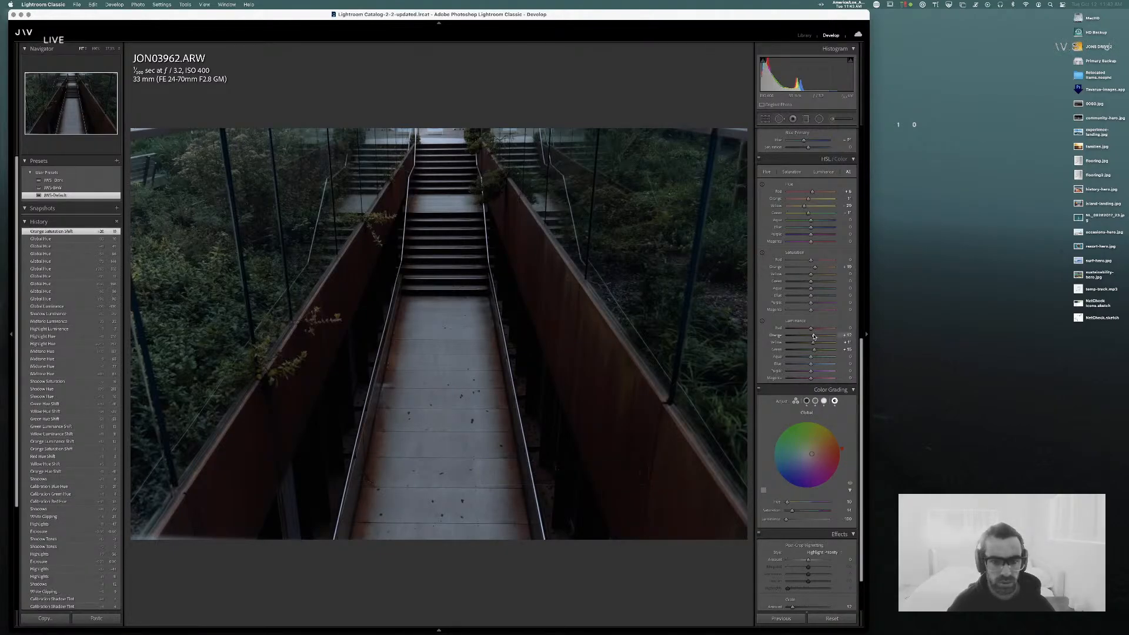
{"action": "mouse_move", "coordinate": [813, 335]}
{"action": "left_mouse_down"}
{"action": "mouse_move", "coordinate": [761, 340]}
{"action": "mouse_move", "coordinate": [812, 336]}
{"action": "left_mouse_up"}
{"action": "scroll", "coordinate": [854, 306], "scroll_direction": "up", "scroll_amount": 1}
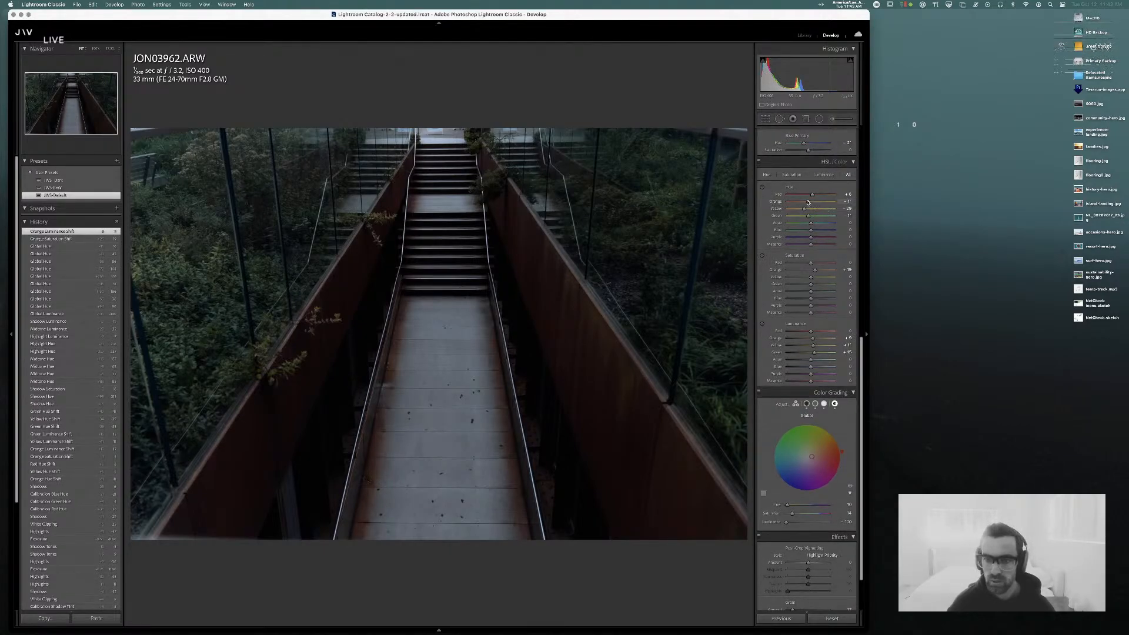
{"action": "mouse_move", "coordinate": [808, 201]}
{"action": "left_mouse_down"}
{"action": "mouse_move", "coordinate": [795, 207]}
{"action": "mouse_move", "coordinate": [816, 207]}
{"action": "mouse_move", "coordinate": [803, 208]}
{"action": "left_mouse_up"}
- Rebalance the basic whites, blacks and shadows, and brighten the exposure slightly
{"action": "scroll", "coordinate": [807, 220], "scroll_direction": "up", "scroll_amount": 10}
{"action": "mouse_move", "coordinate": [812, 247]}
{"action": "left_mouse_down"}
{"action": "mouse_move", "coordinate": [829, 232]}
{"action": "mouse_move", "coordinate": [814, 240]}
{"action": "left_mouse_up"}
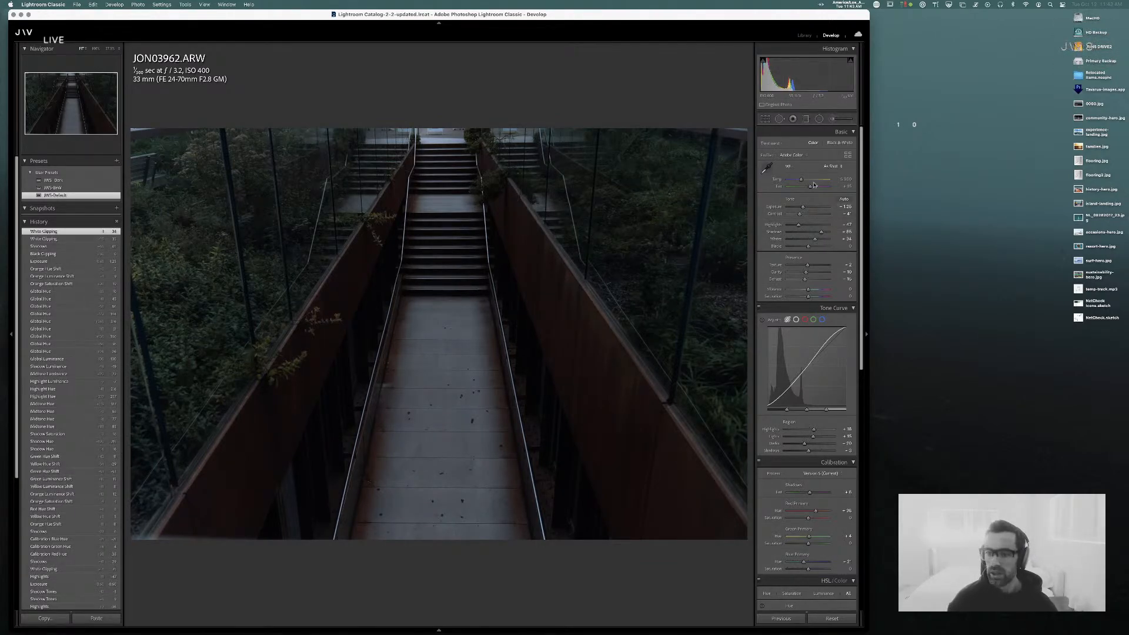
{"action": "left_click_drag", "start_coordinate": [803, 207], "coordinate": [806, 209]}
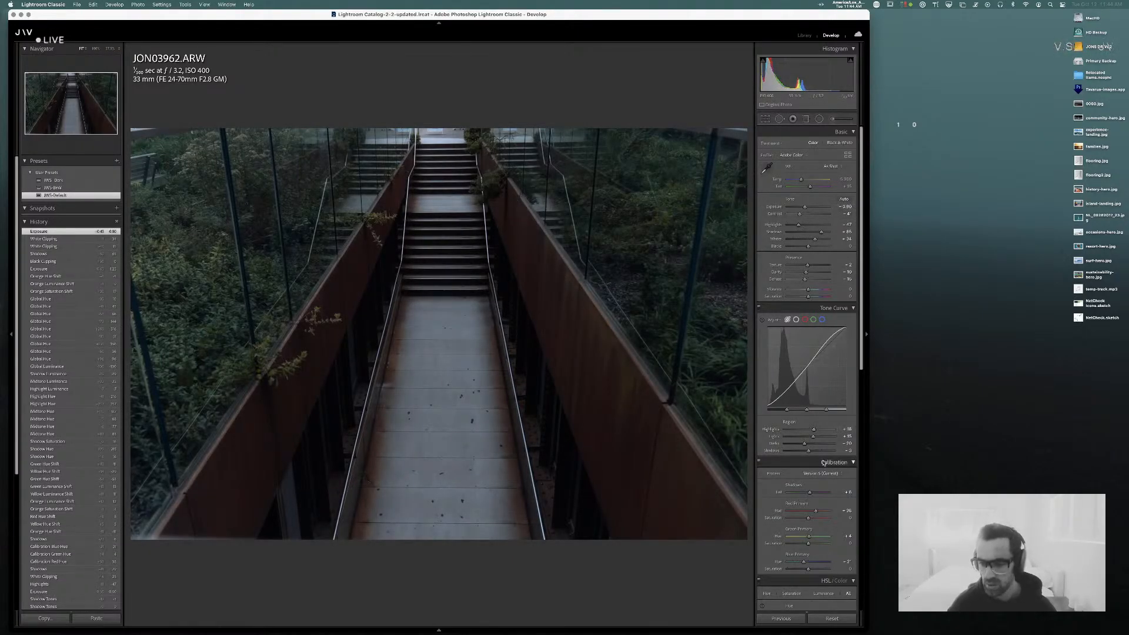
- Collapse the Effects settings below Color Grading
{"action": "scroll", "coordinate": [816, 519], "scroll_direction": "down", "scroll_amount": 6}
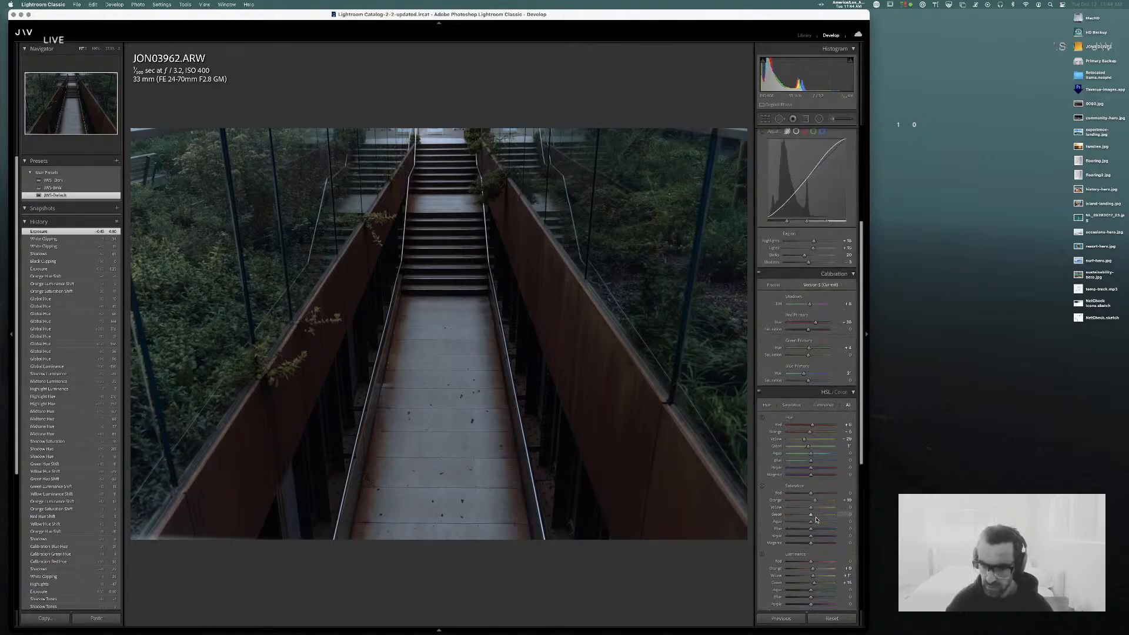
{"action": "scroll", "coordinate": [816, 519], "scroll_direction": "down", "scroll_amount": 8}
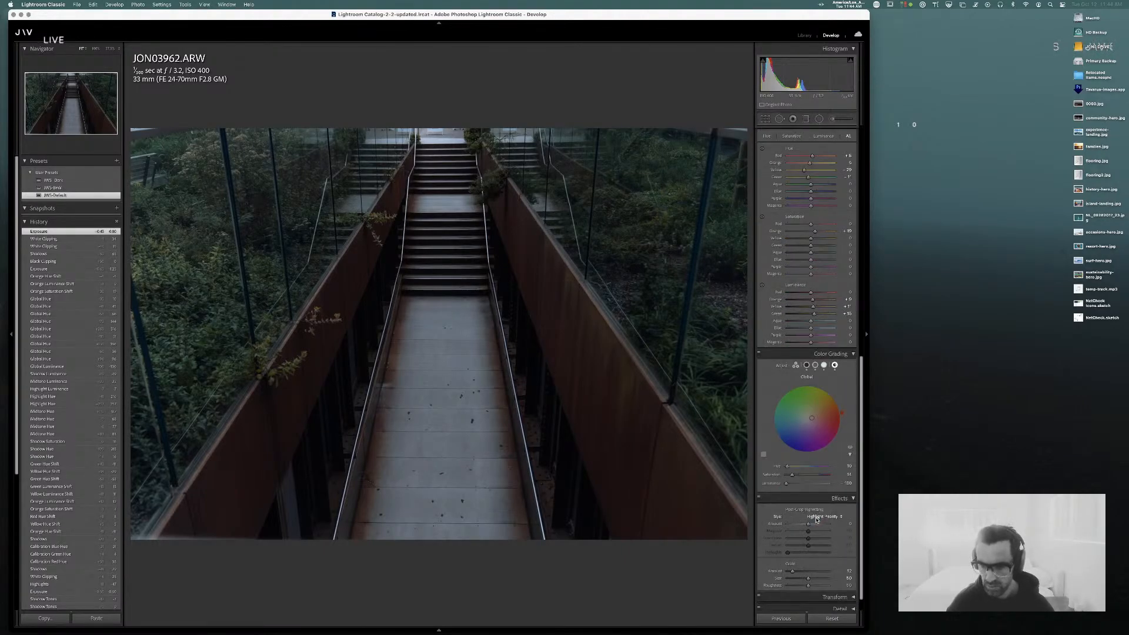
{"action": "left_click", "coordinate": [839, 498]}
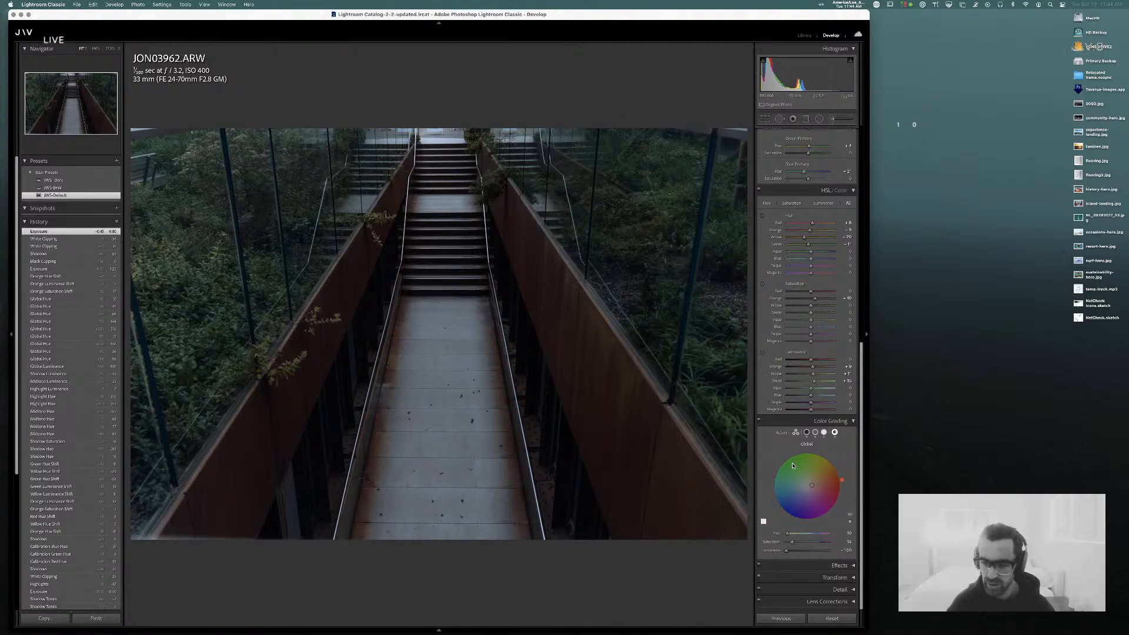
- Darken the basic exposure and shadows slightly, and fine-tune the white balance temperature, tint and clarity
{"action": "scroll", "coordinate": [792, 466], "scroll_direction": "up", "scroll_amount": 12}
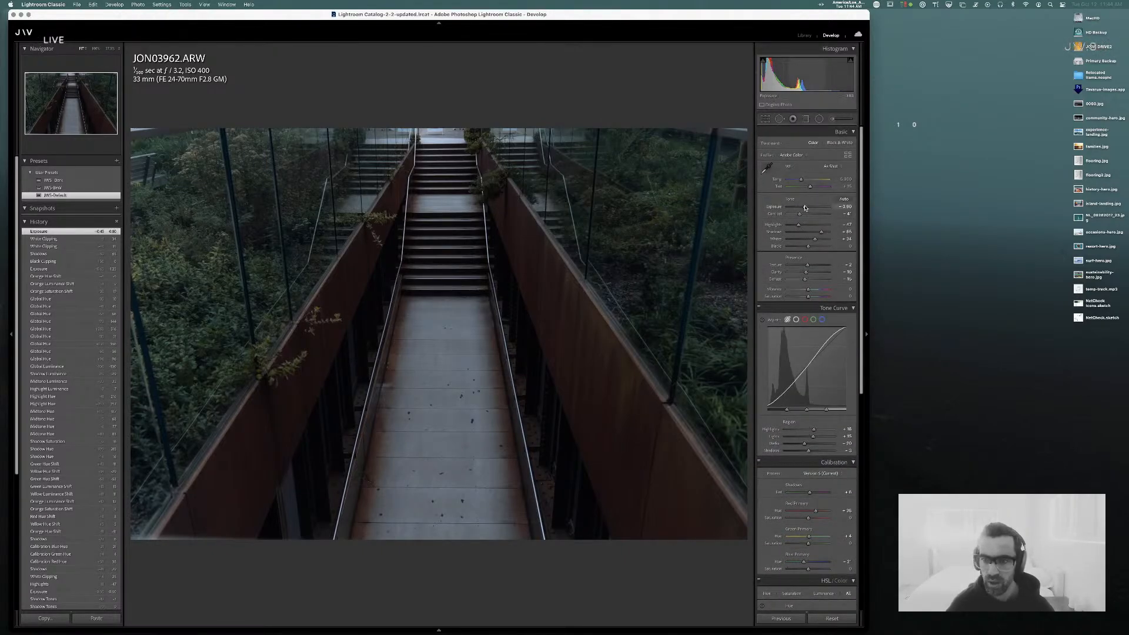
{"action": "left_click_drag", "start_coordinate": [805, 208], "coordinate": [802, 180]}
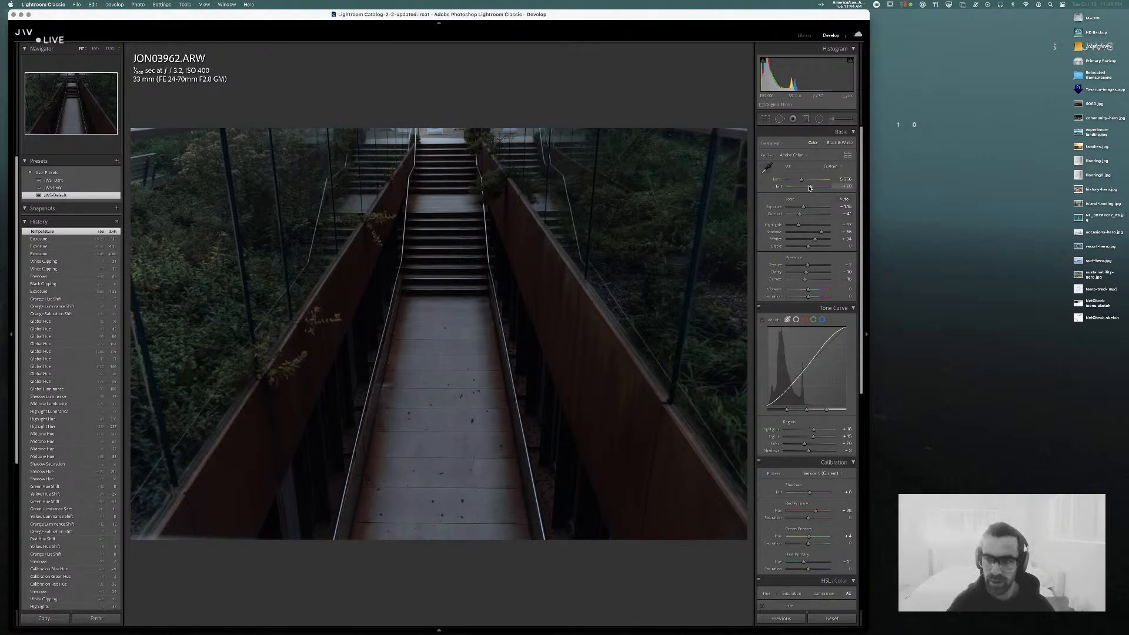
{"action": "mouse_move", "coordinate": [821, 232]}
{"action": "left_mouse_down"}
{"action": "mouse_move", "coordinate": [801, 232]}
{"action": "mouse_move", "coordinate": [820, 232]}
{"action": "left_mouse_up"}
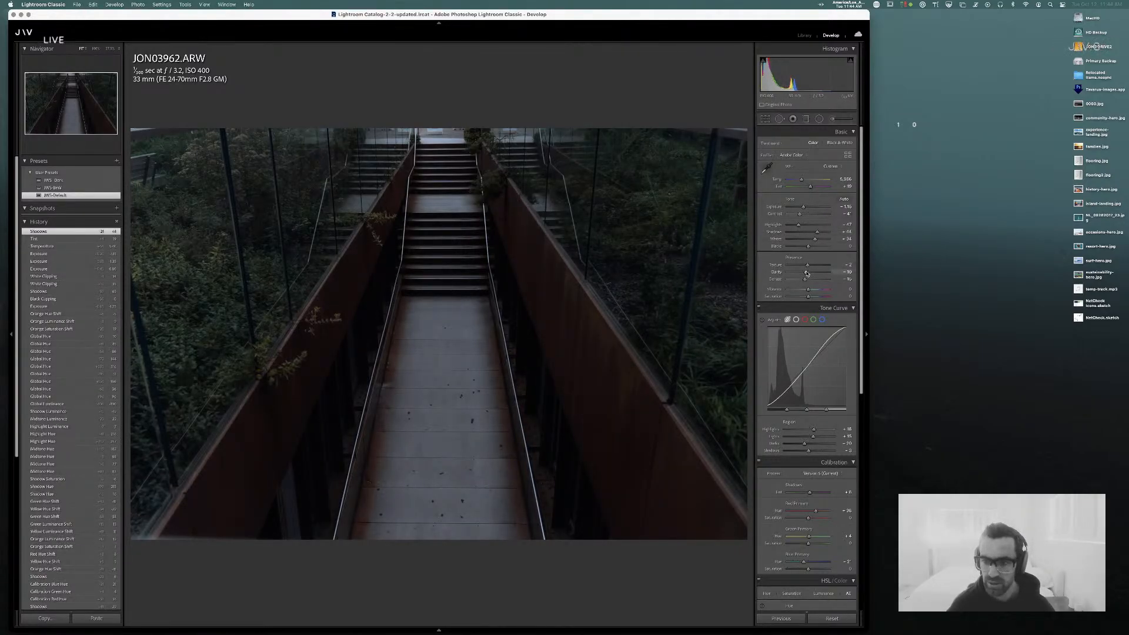
{"action": "left_click_drag", "start_coordinate": [808, 272], "coordinate": [805, 274]}
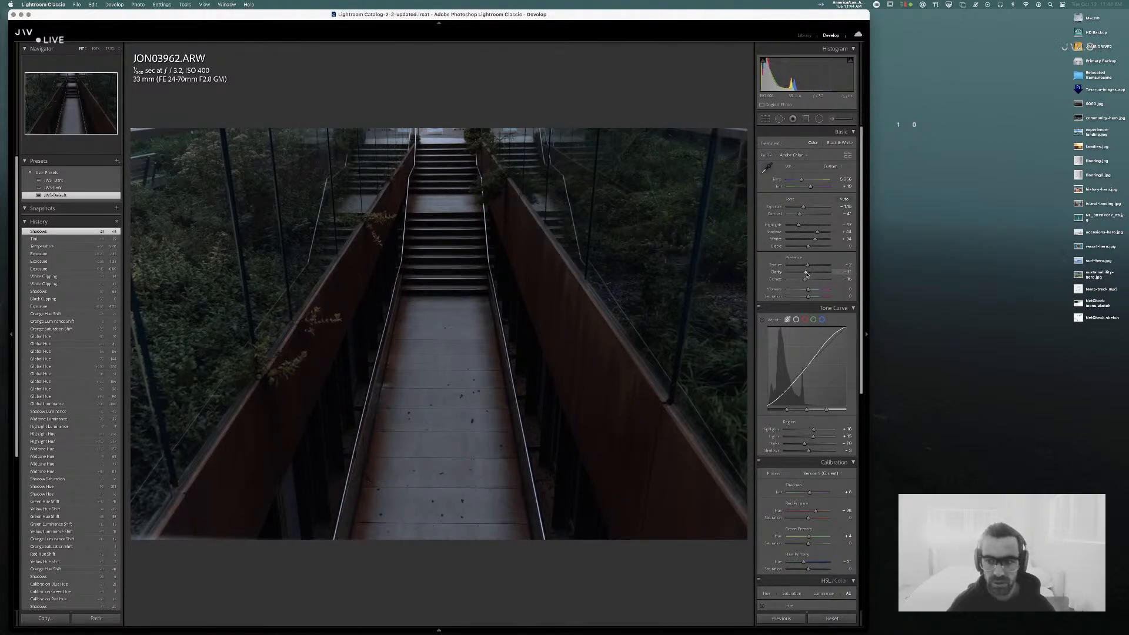
- Fine-tune the Darks and Shadows regions of the parametric tone curve
{"action": "left_click_drag", "start_coordinate": [806, 367], "coordinate": [805, 368]}
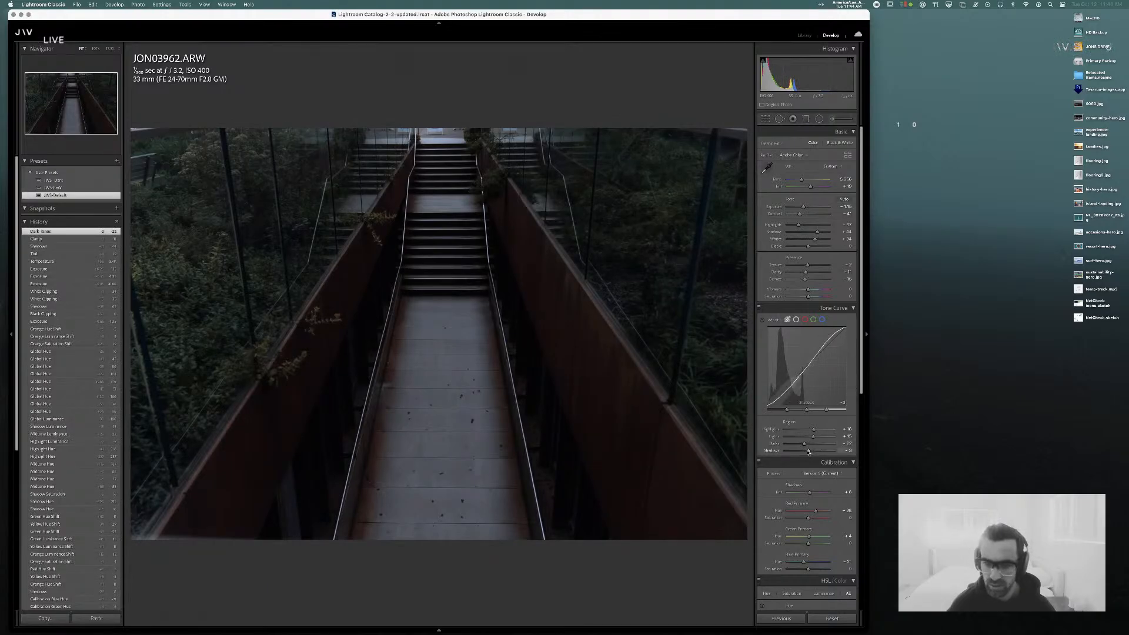
{"action": "mouse_move", "coordinate": [809, 450]}
{"action": "left_mouse_down"}
{"action": "mouse_move", "coordinate": [791, 452]}
{"action": "mouse_move", "coordinate": [808, 450]}
{"action": "left_mouse_up"}
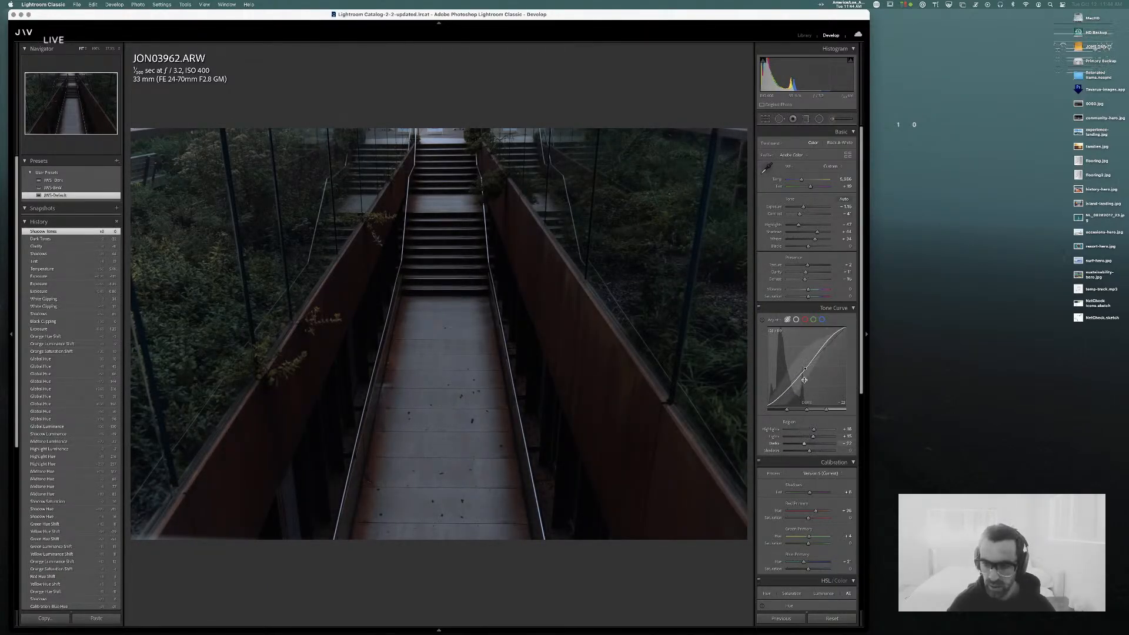
{"action": "left_click_drag", "start_coordinate": [803, 372], "coordinate": [803, 371]}
- Crop the photo tighter from its upper-left corner and shift the image to centre the staircase in the frame
{"action": "key", "text": "r"}
{"action": "left_click_drag", "start_coordinate": [131, 128], "coordinate": [151, 142]}
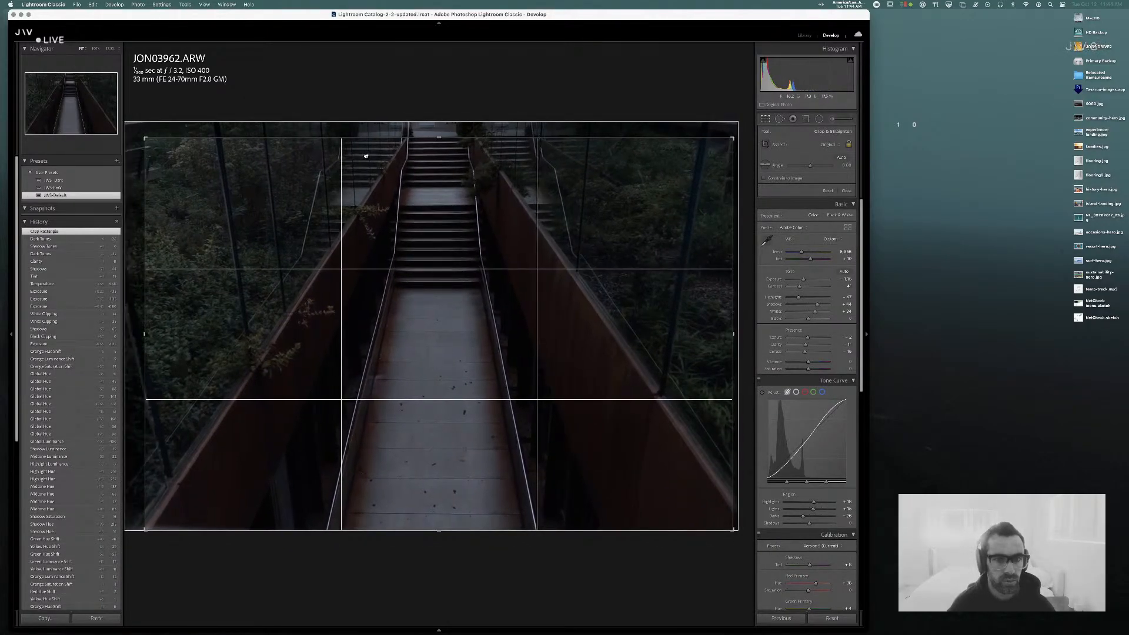
{"action": "left_click_drag", "start_coordinate": [366, 156], "coordinate": [372, 156]}
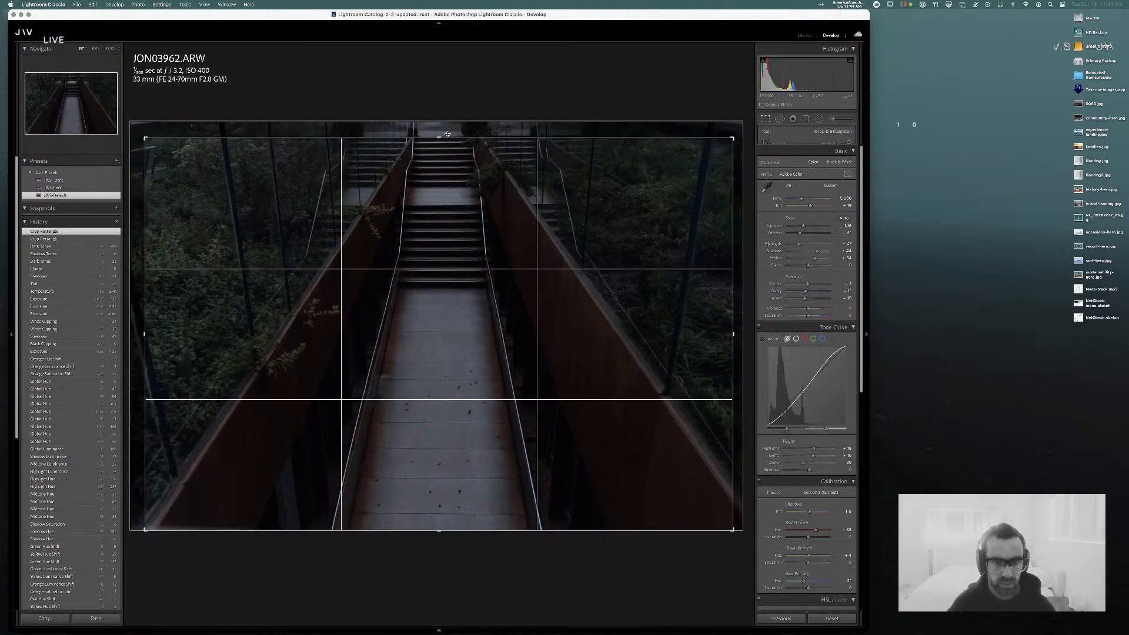
{"action": "key", "text": "r"}
{"action": "key", "text": "r"}
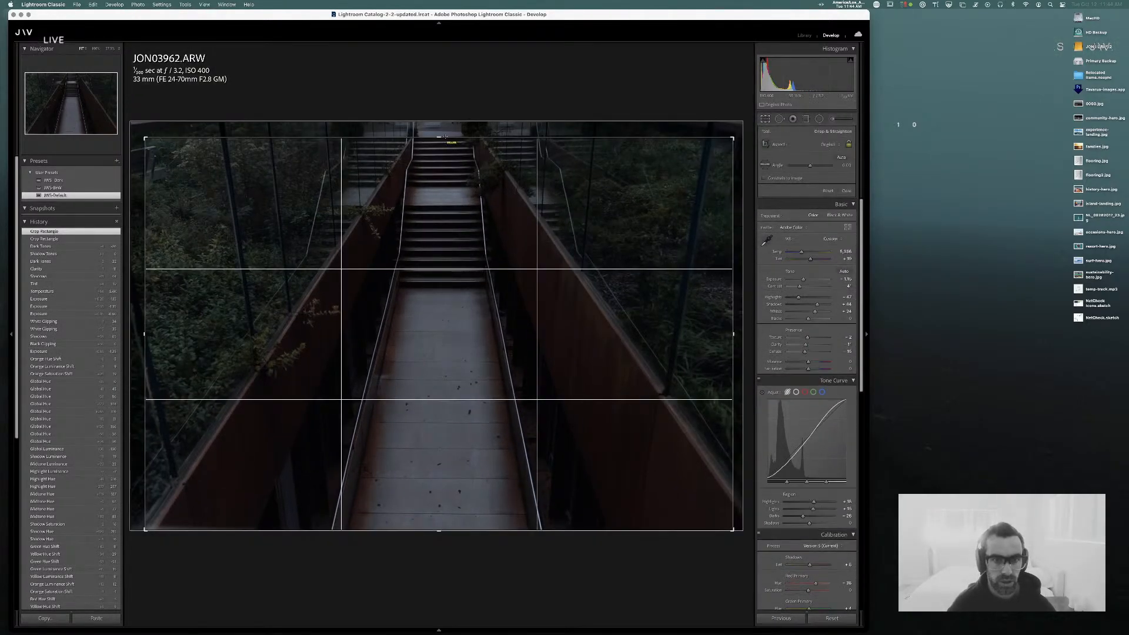
- Adjust the crop angle to level the staircase, reposition the image within the frame, and apply the crop
{"action": "left_click_drag", "start_coordinate": [444, 137], "coordinate": [439, 533]}
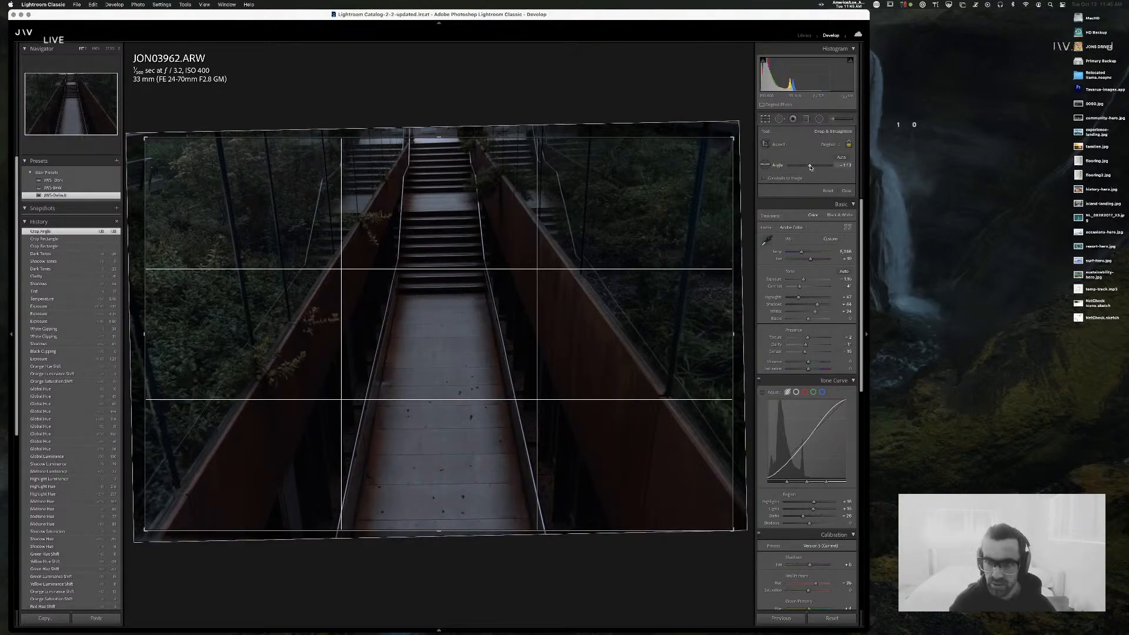
{"action": "left_click_drag", "start_coordinate": [809, 166], "coordinate": [811, 168]}
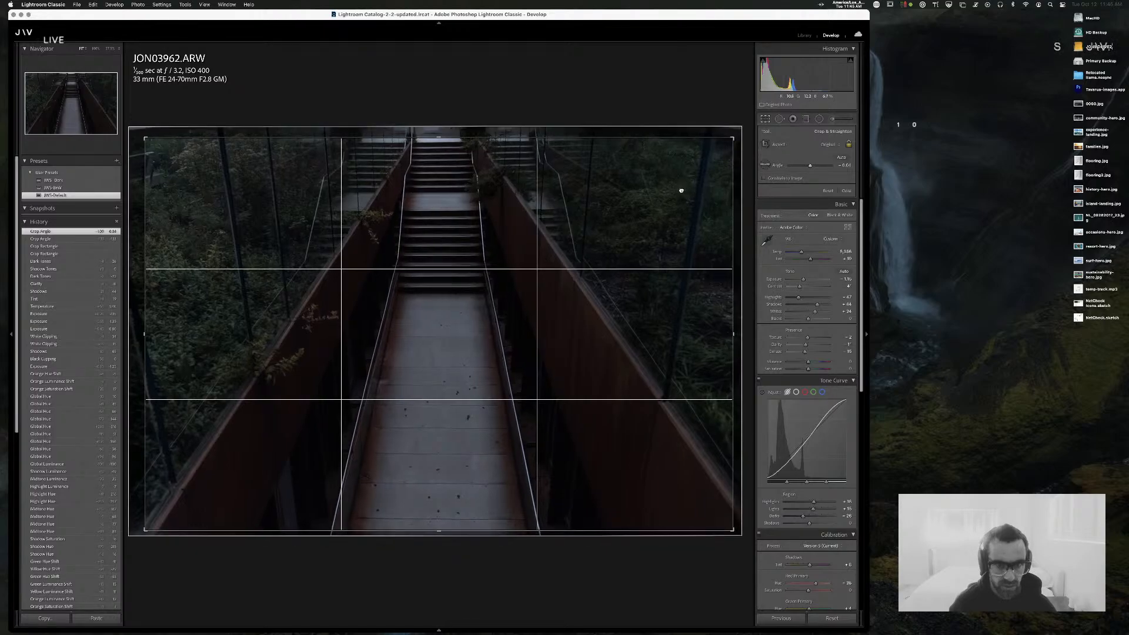
{"action": "left_click_drag", "start_coordinate": [683, 190], "coordinate": [456, 495]}
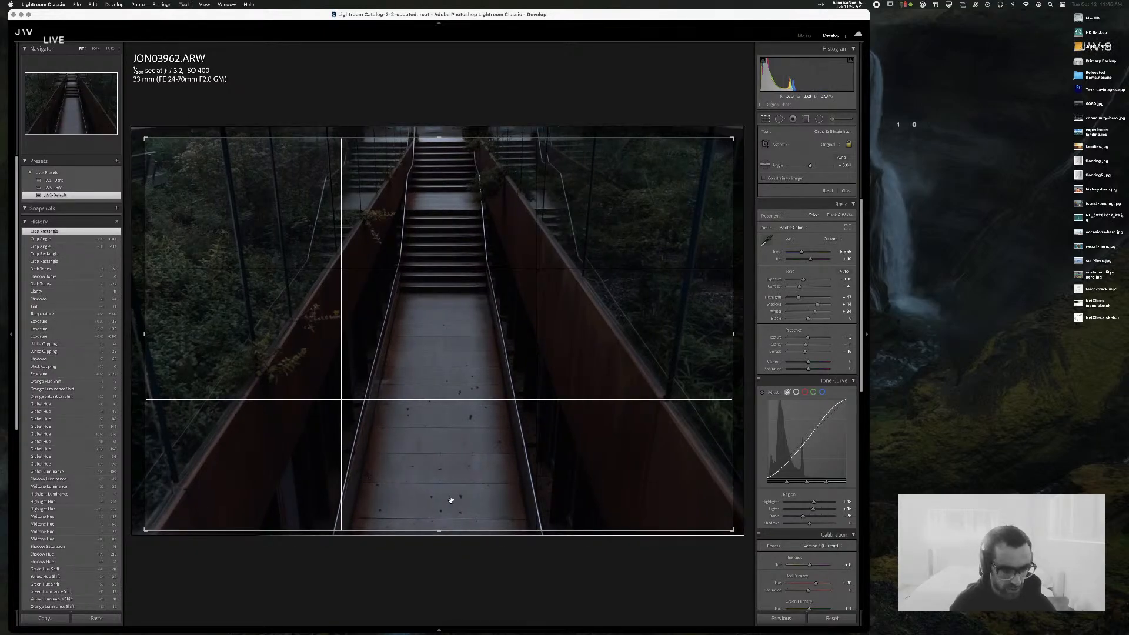
{"action": "left_click_drag", "start_coordinate": [481, 166], "coordinate": [577, 158]}
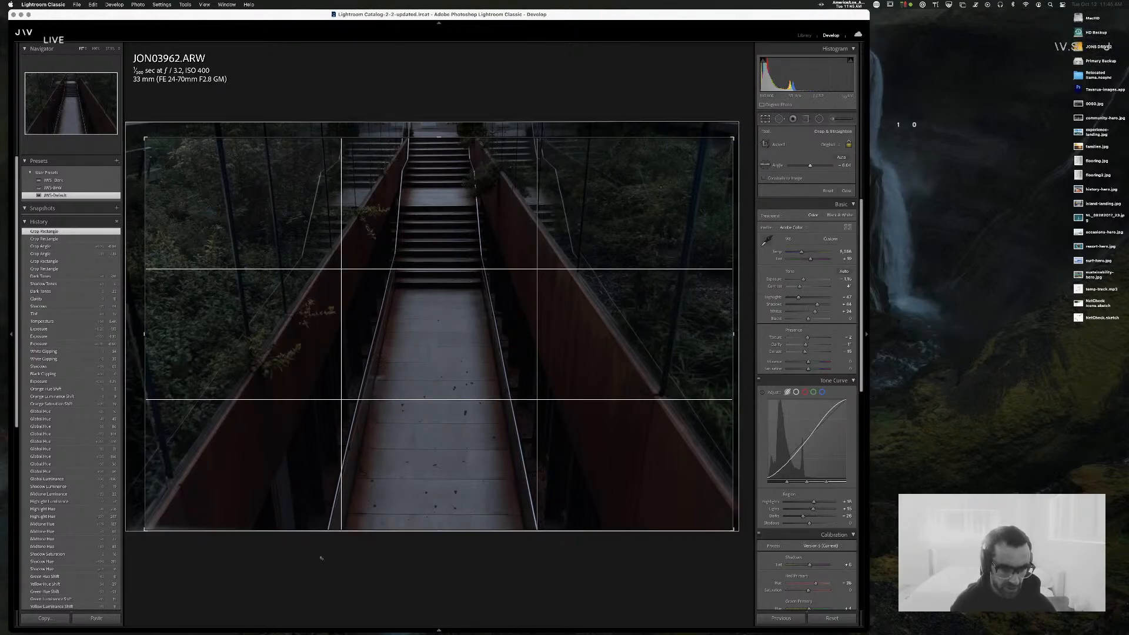
{"action": "left_click_drag", "start_coordinate": [493, 494], "coordinate": [499, 492]}
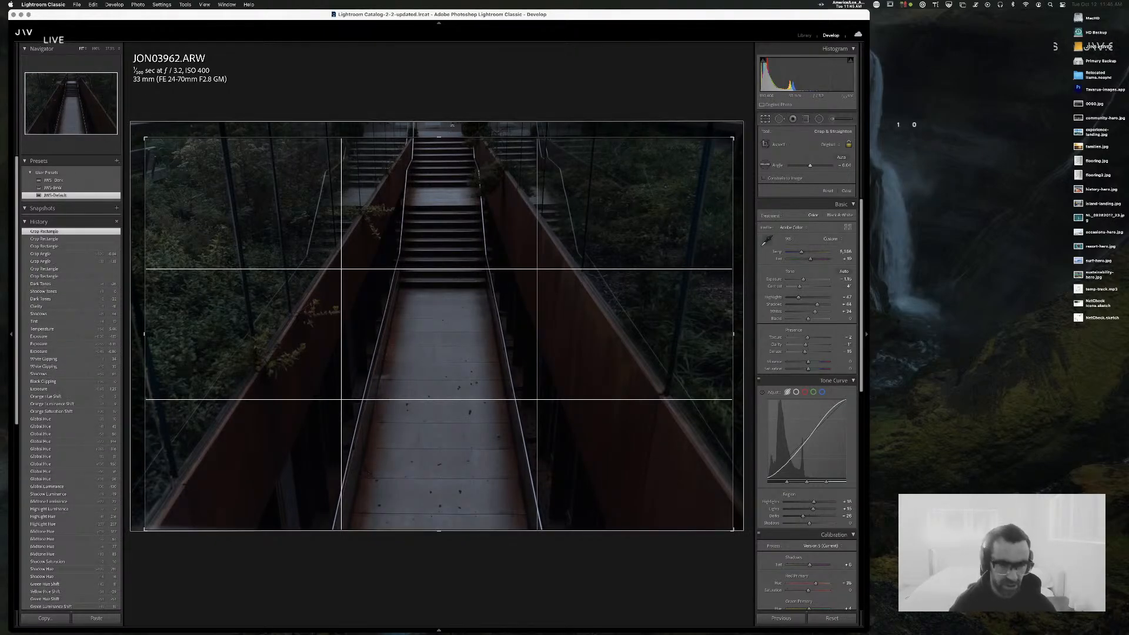
{"action": "key", "text": "Return"}
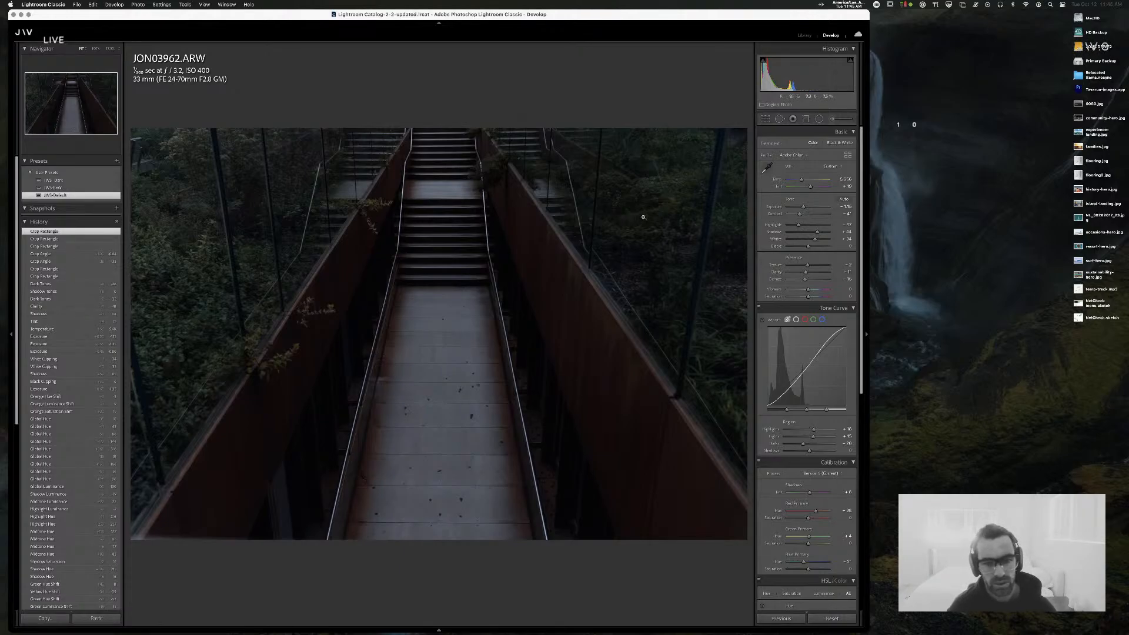
- Reshape the red channel's point curve in the shadows and midtones, remove its highlight point, and fine-tune the green channel's curve
{"action": "scroll", "coordinate": [804, 246], "scroll_direction": "down", "scroll_amount": 1}
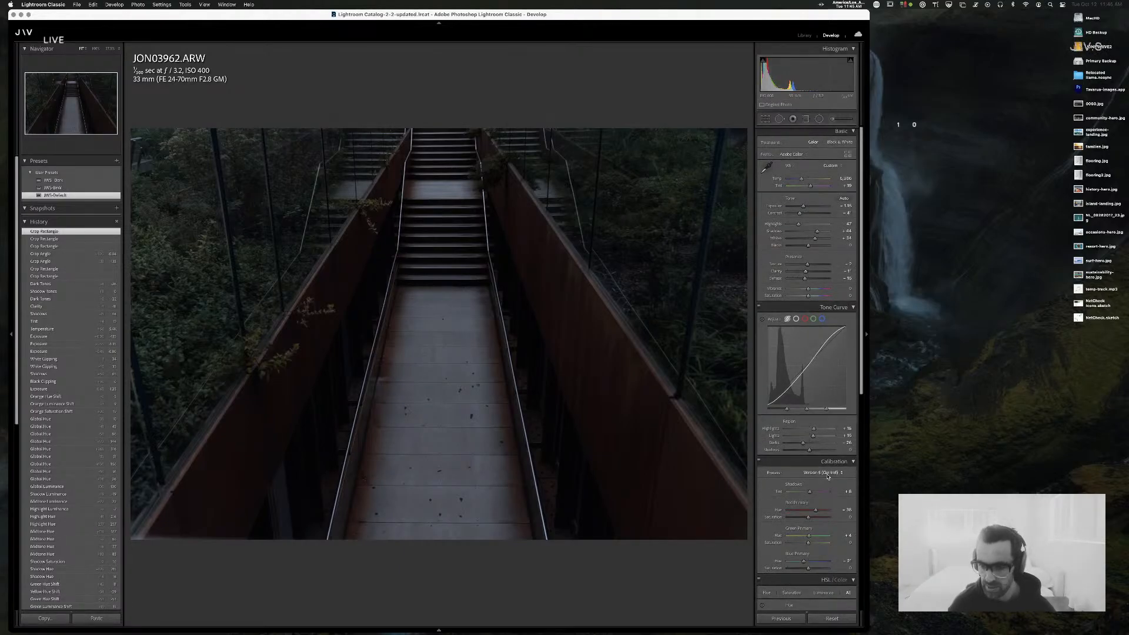
{"action": "left_click", "coordinate": [804, 319]}
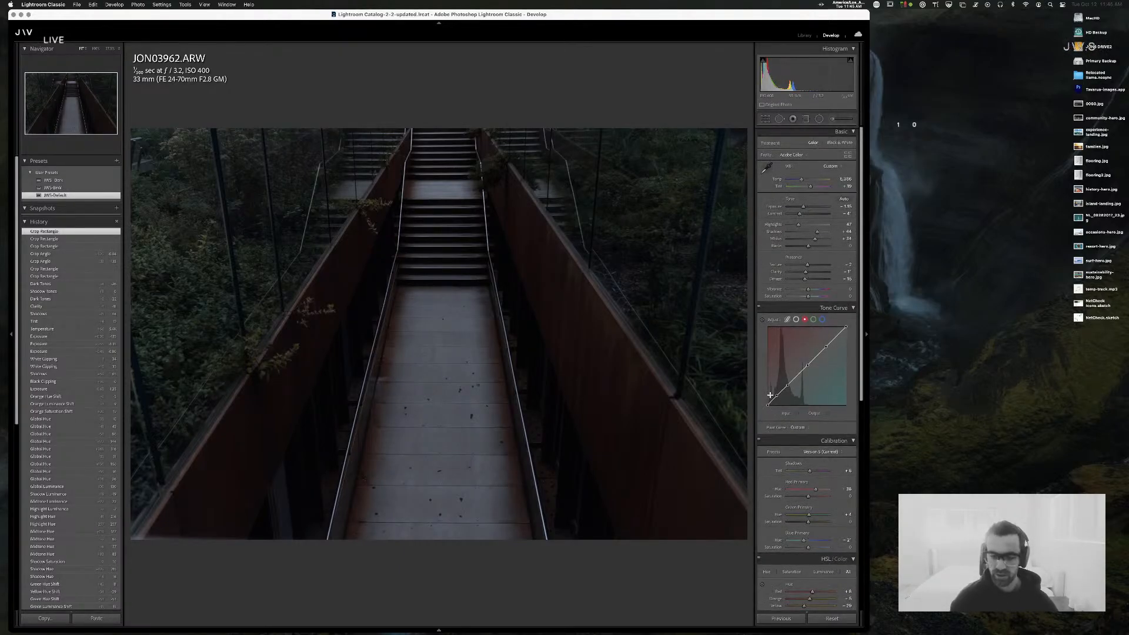
{"action": "left_click_drag", "start_coordinate": [768, 403], "coordinate": [835, 347]}
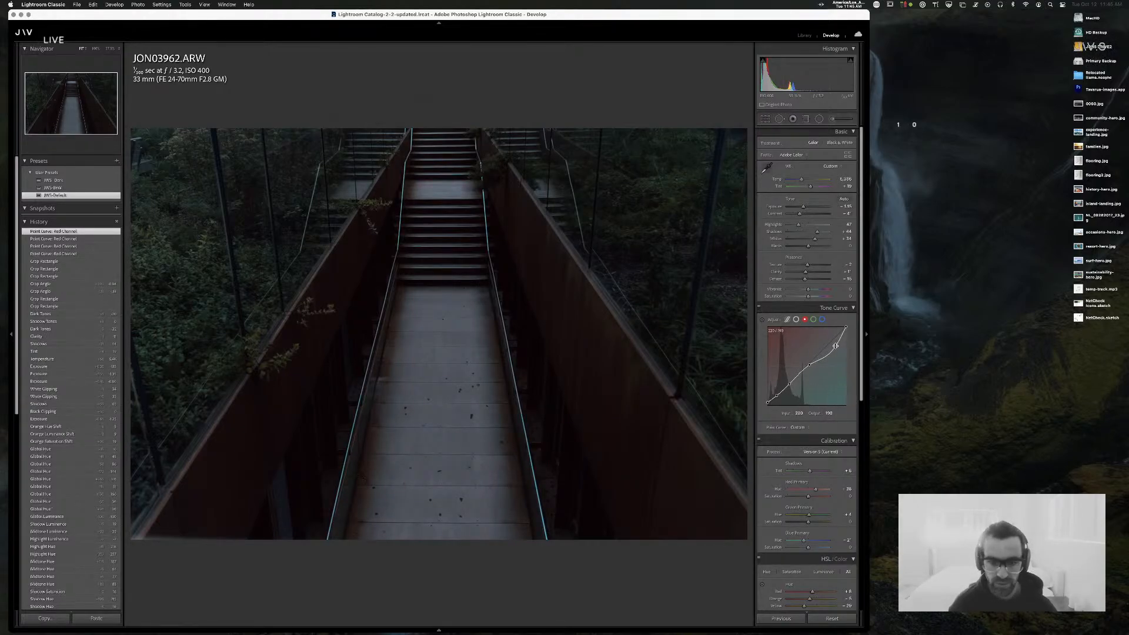
{"action": "double_click", "coordinate": [835, 347]}
{"action": "left_click", "coordinate": [813, 319]}
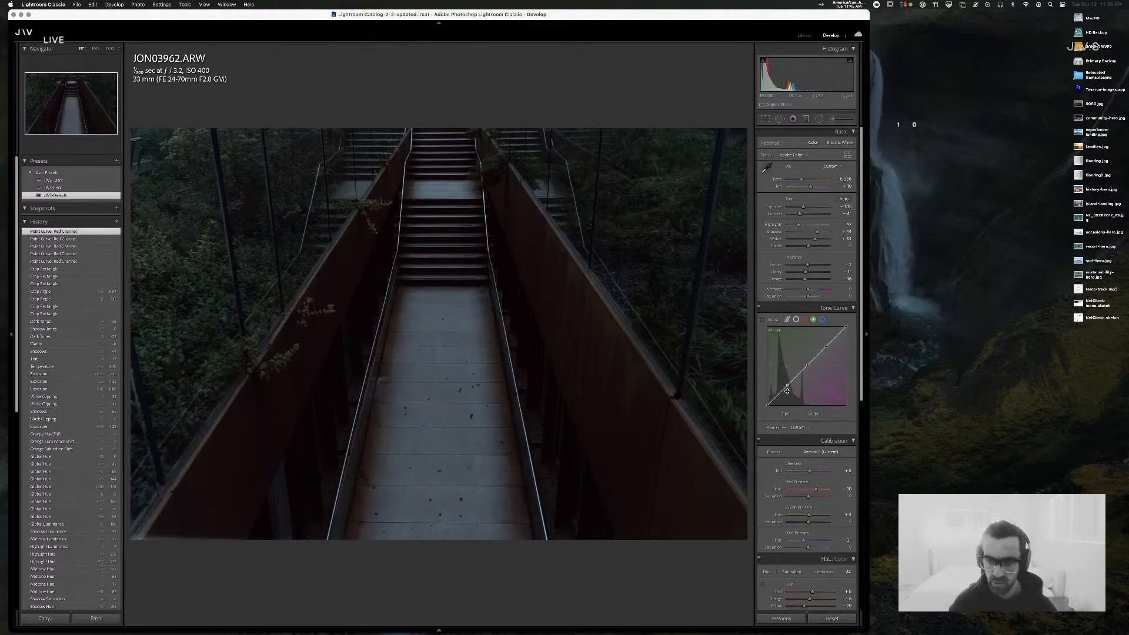
{"action": "left_click_drag", "start_coordinate": [789, 383], "coordinate": [806, 367]}
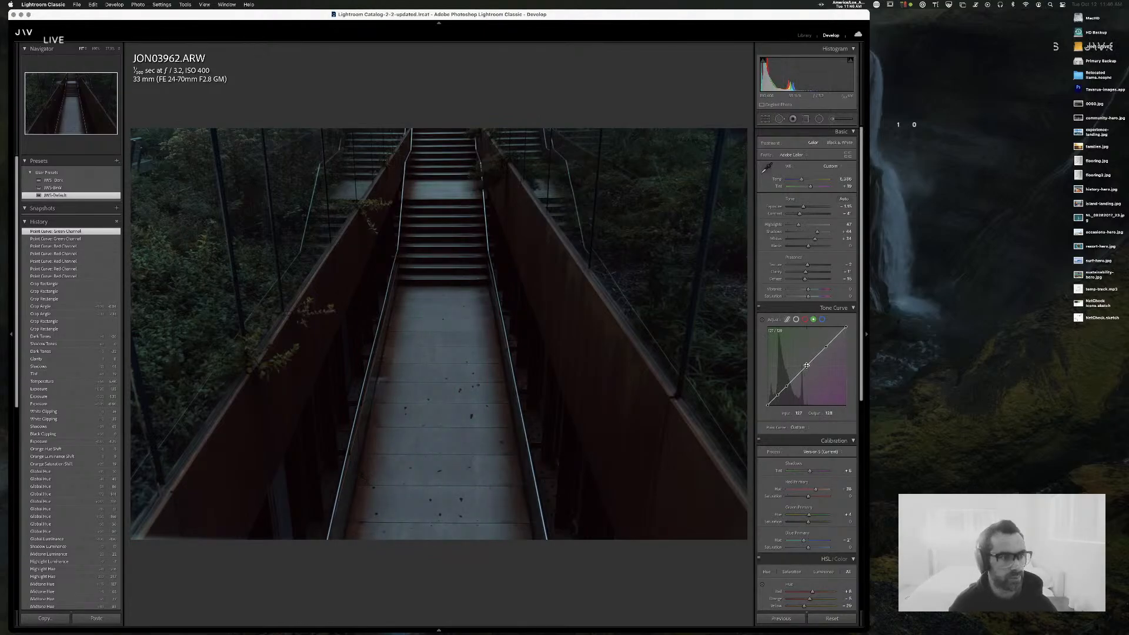
- Make small midtone and shadow adjustments to the blue channel's point curve, and refine the red channel's shadows
{"action": "left_click", "coordinate": [822, 319]}
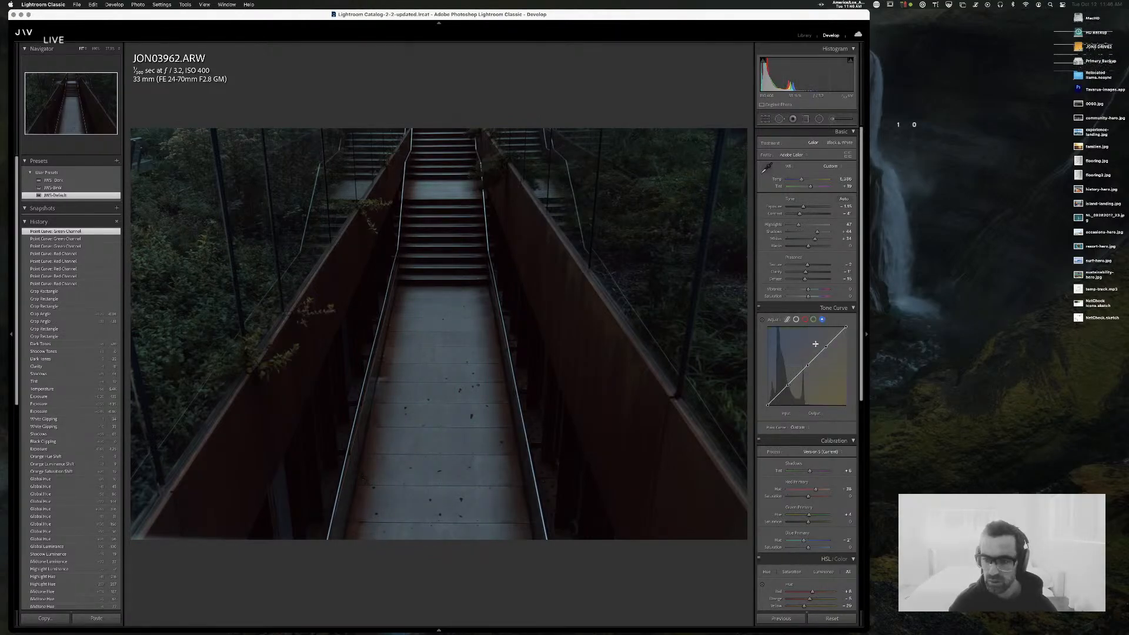
{"action": "left_click_drag", "start_coordinate": [812, 361], "coordinate": [808, 365]}
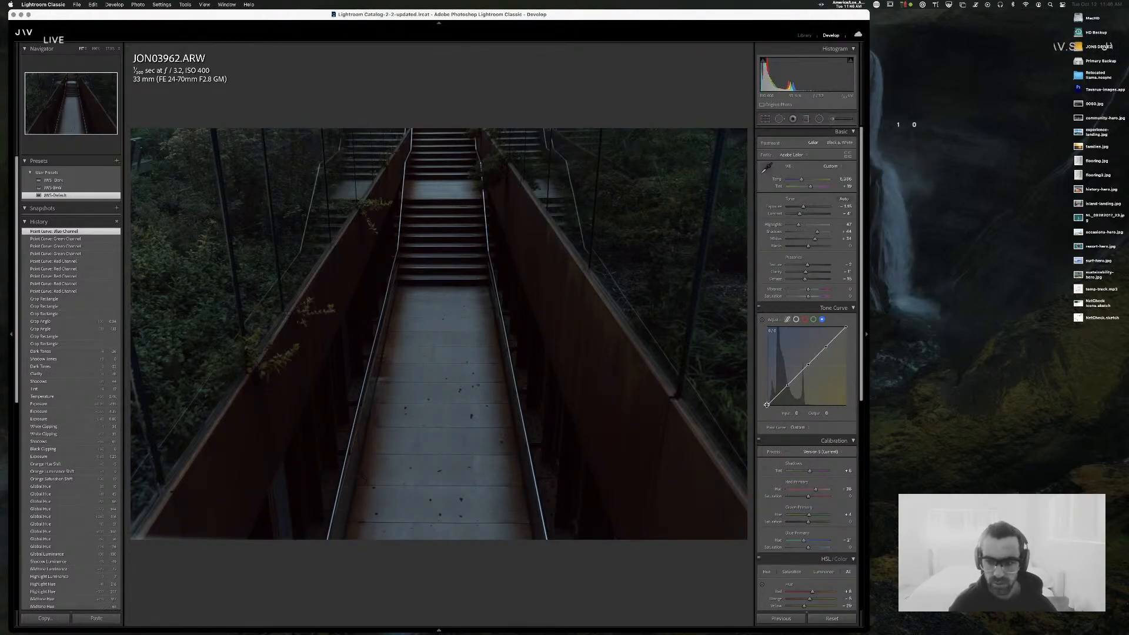
{"action": "left_click_drag", "start_coordinate": [777, 396], "coordinate": [777, 395]}
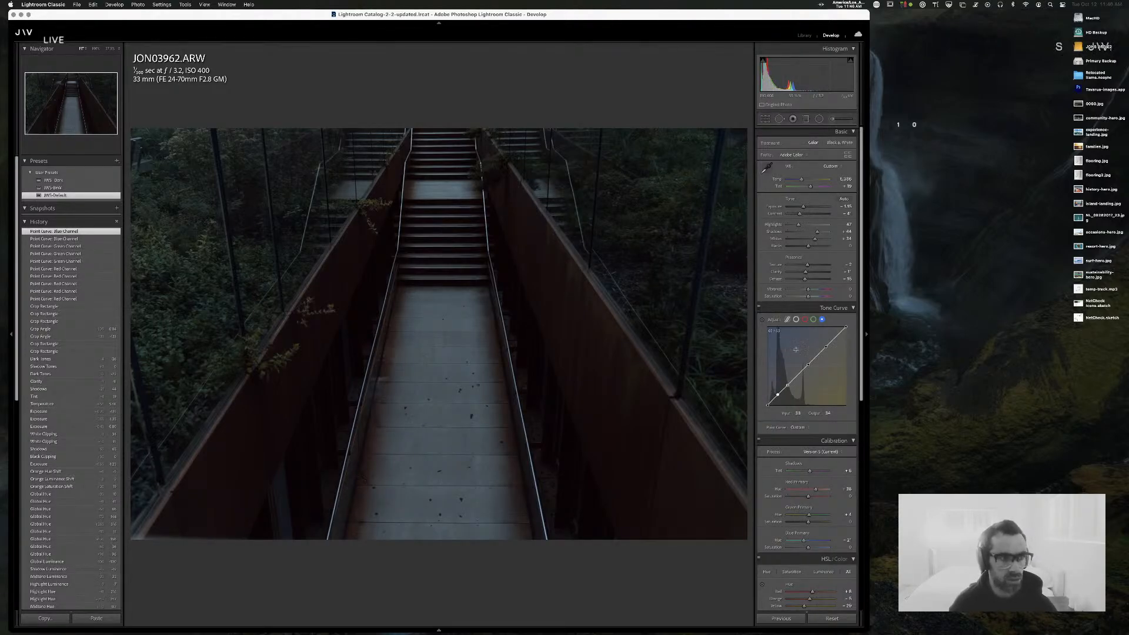
{"action": "left_click", "coordinate": [804, 320]}
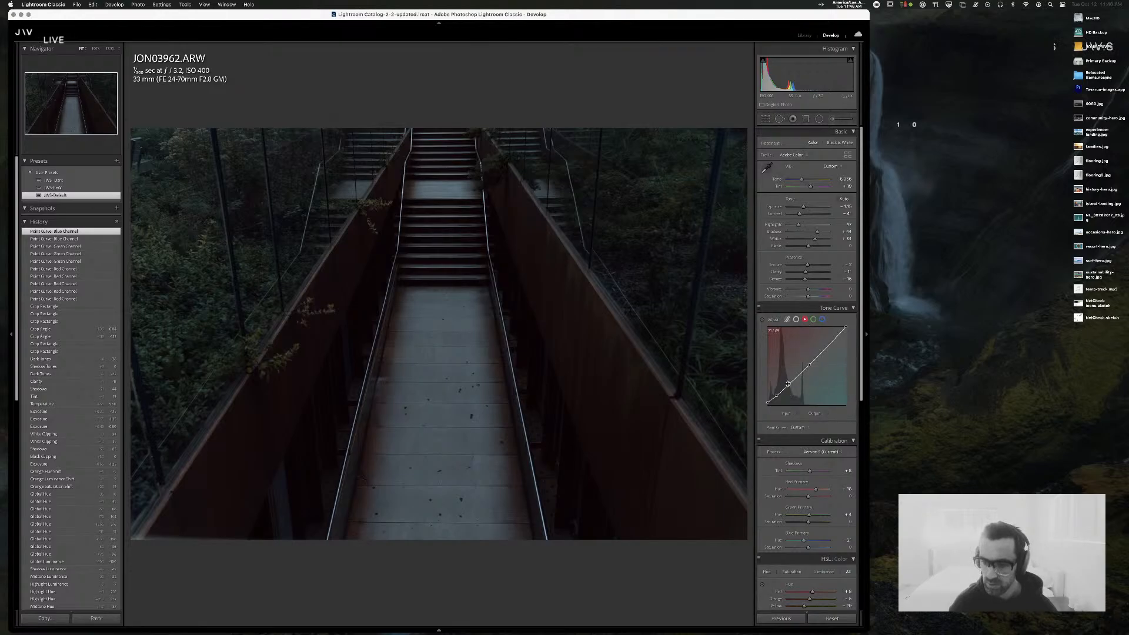
{"action": "left_click_drag", "start_coordinate": [790, 385], "coordinate": [776, 396]}
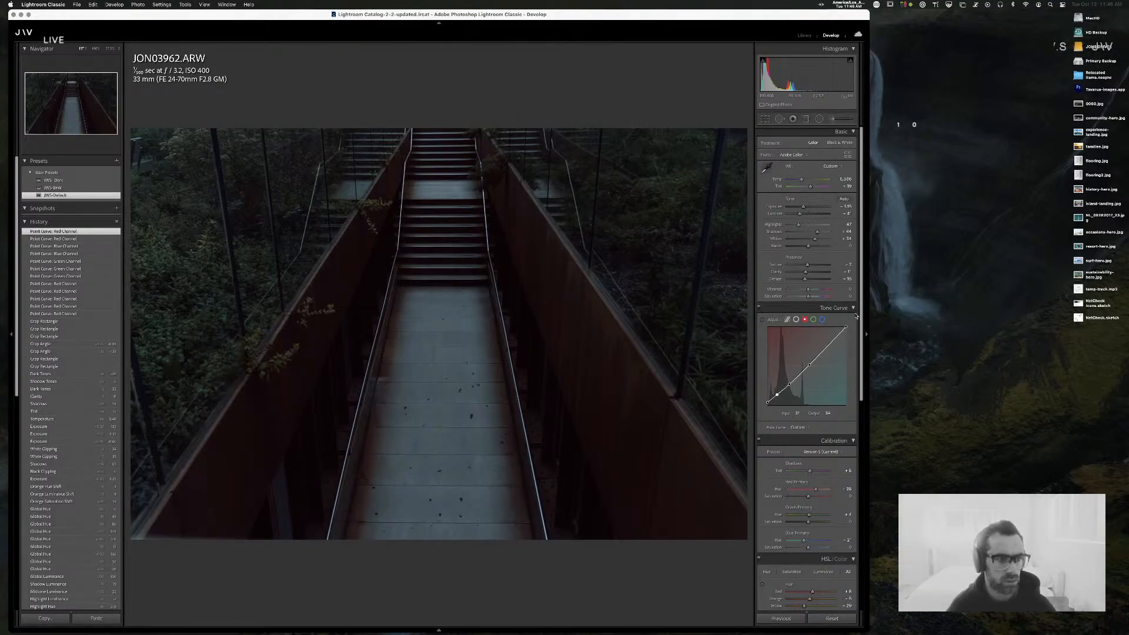
- Heal the distracting patch in the photo's upper-left foliage with spot removal, sampling from the foliage just below it
{"action": "key", "text": "q"}
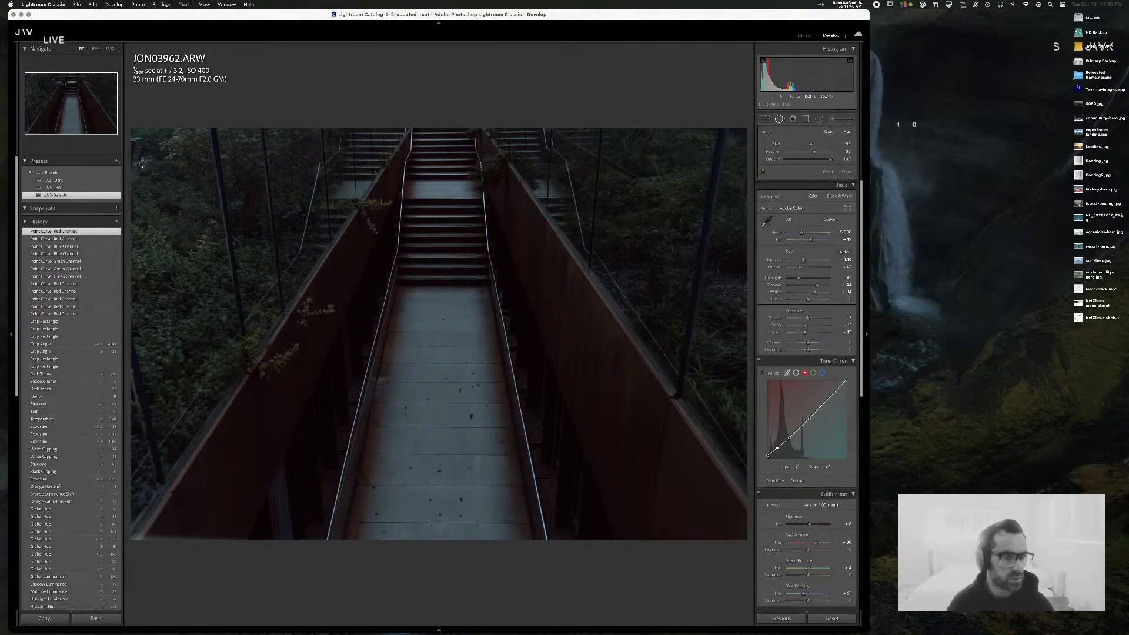
{"action": "mouse_move", "coordinate": [141, 161]}
{"action": "left_mouse_down"}
{"action": "mouse_move", "coordinate": [138, 176]}
{"action": "mouse_move", "coordinate": [142, 135]}
{"action": "mouse_move", "coordinate": [155, 174]}
{"action": "left_mouse_up"}
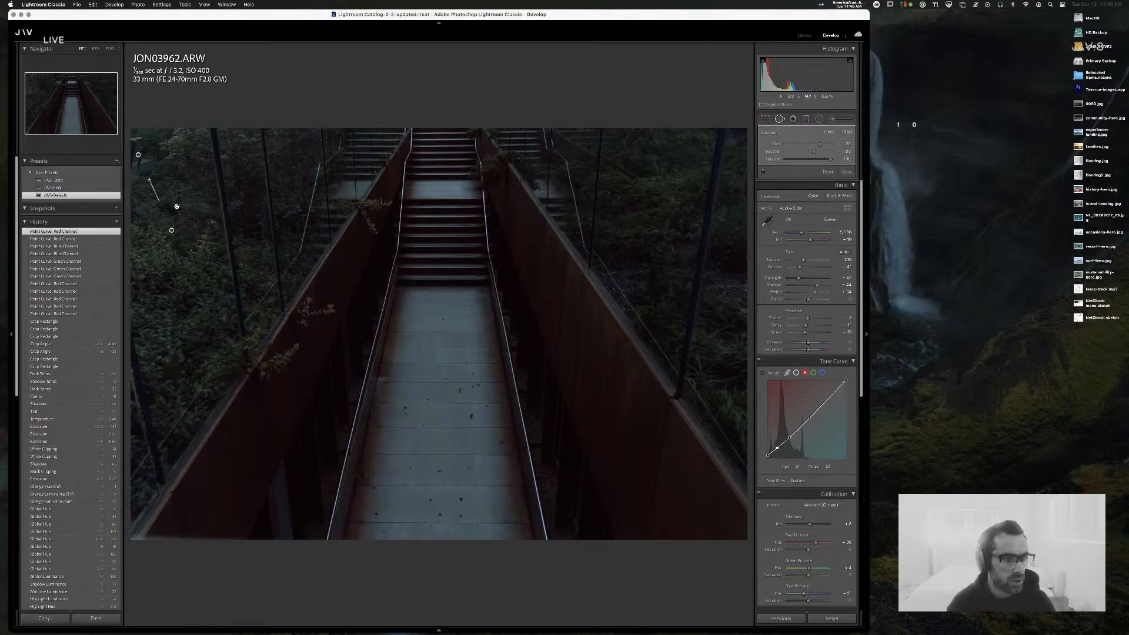
{"action": "left_click_drag", "start_coordinate": [176, 244], "coordinate": [146, 233]}
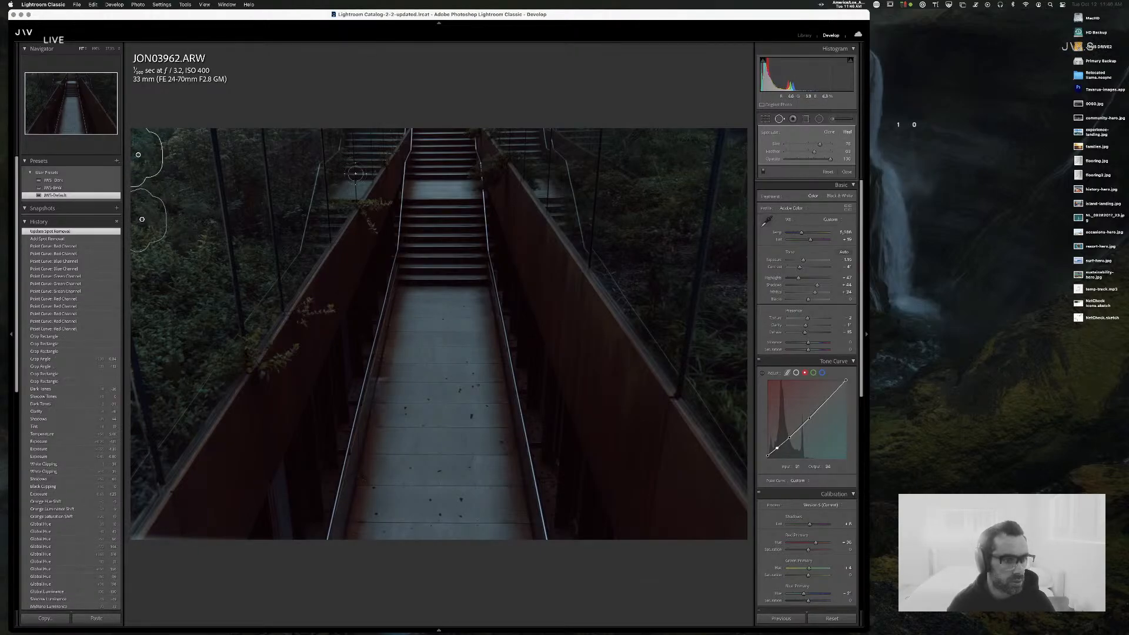
{"action": "left_click", "coordinate": [386, 169]}
{"action": "key", "text": "q"}
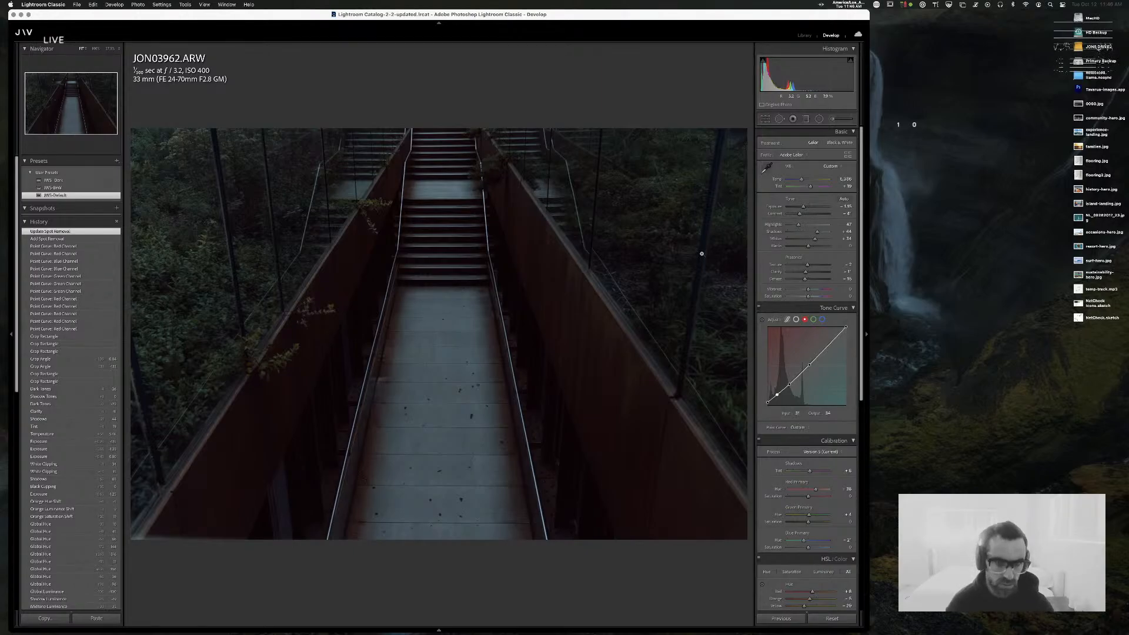
- Browse the library grid for another photo and inspect the shop doorway shot JON04205.ARW at full size and zoomed in
{"action": "key", "text": "g"}
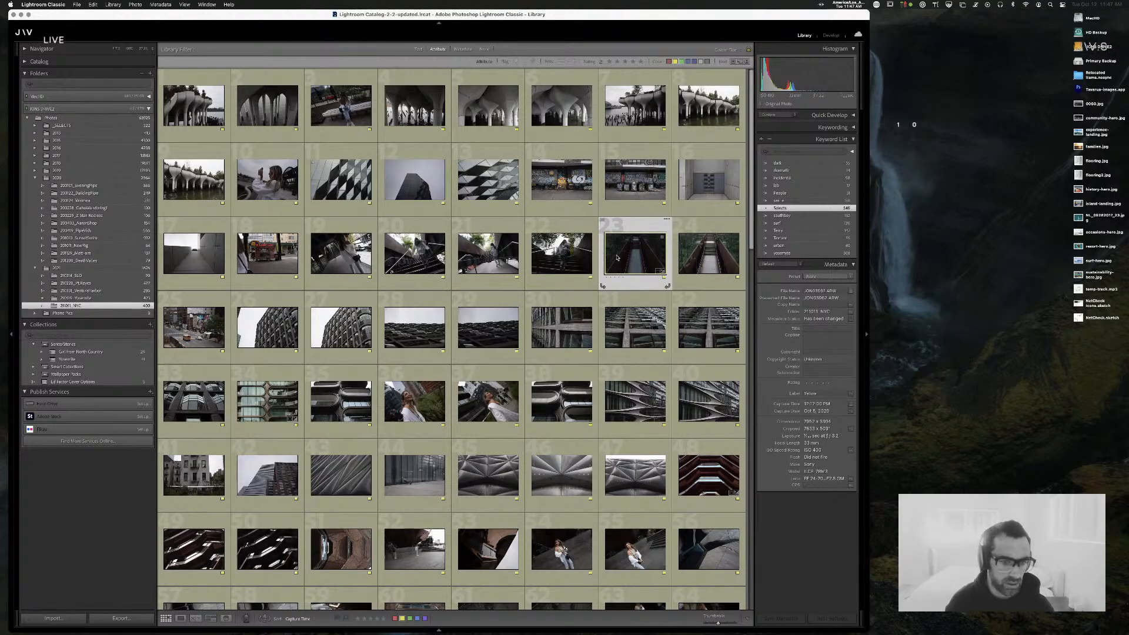
{"action": "scroll", "coordinate": [617, 257], "scroll_direction": "down", "scroll_amount": 10}
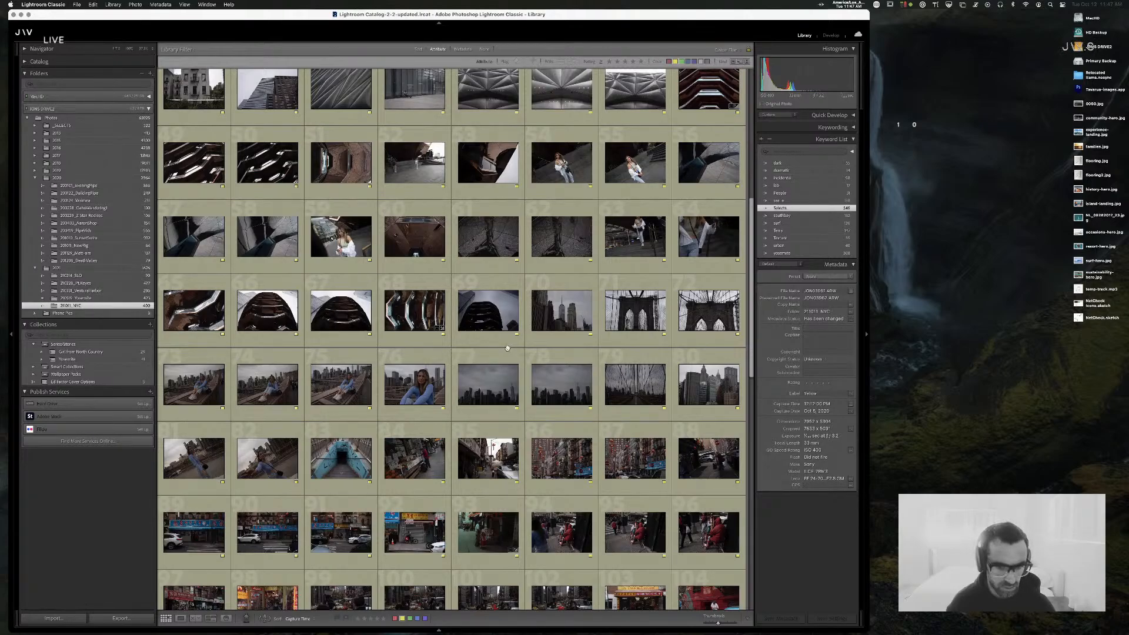
{"action": "scroll", "coordinate": [506, 347], "scroll_direction": "down", "scroll_amount": 5}
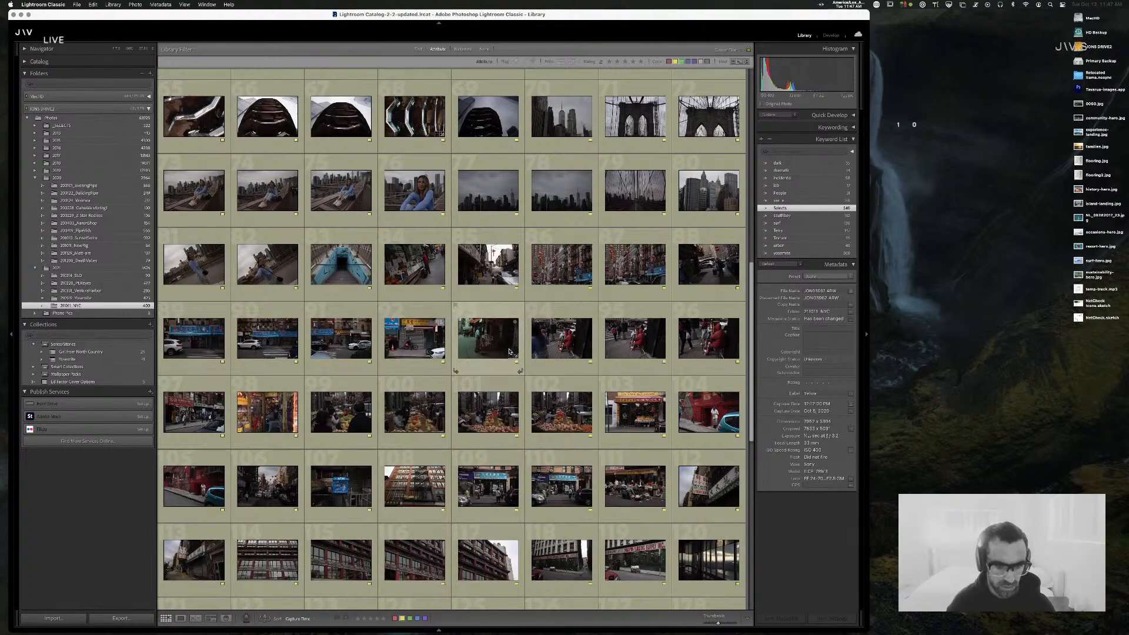
{"action": "right_click", "coordinate": [509, 352]}
{"action": "key", "text": "Escape"}
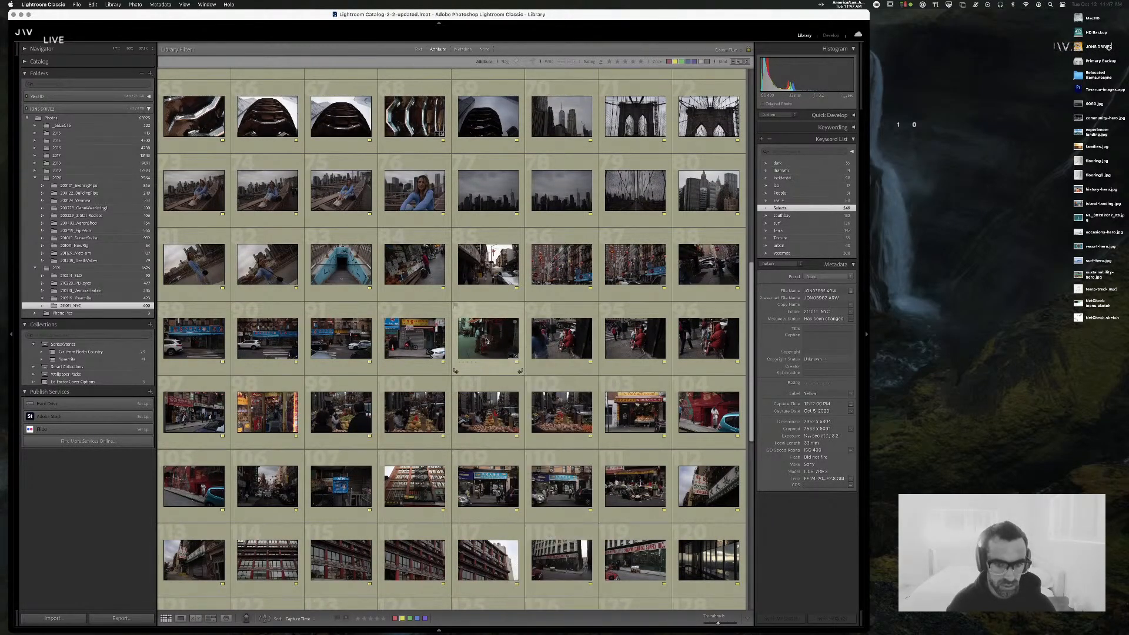
{"action": "double_click", "coordinate": [258, 418]}
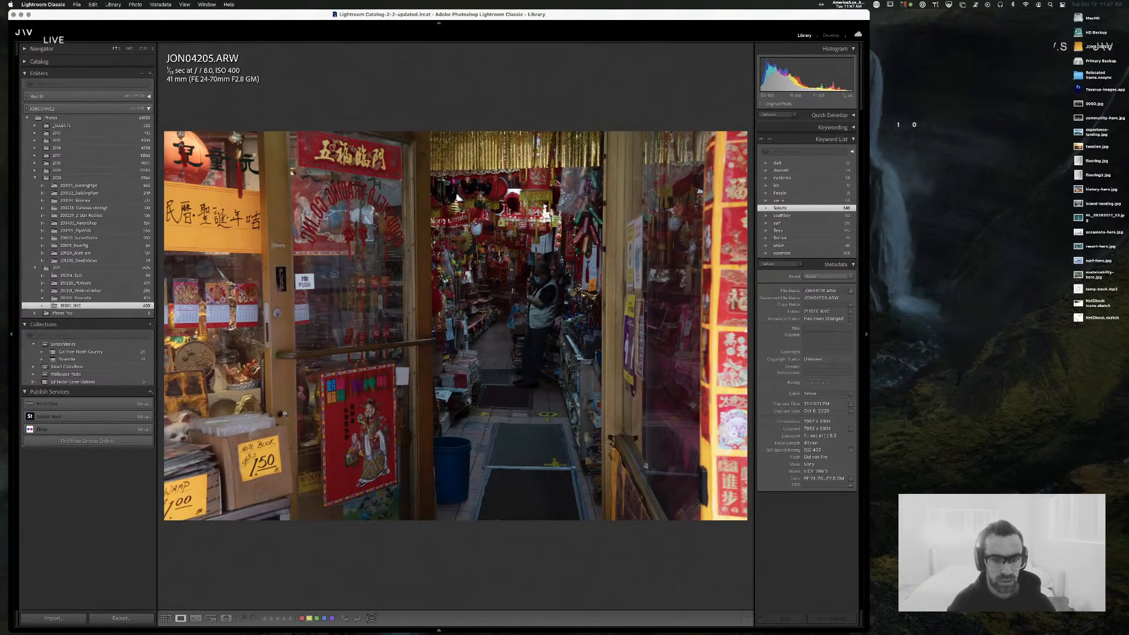
{"action": "left_click", "coordinate": [507, 262]}
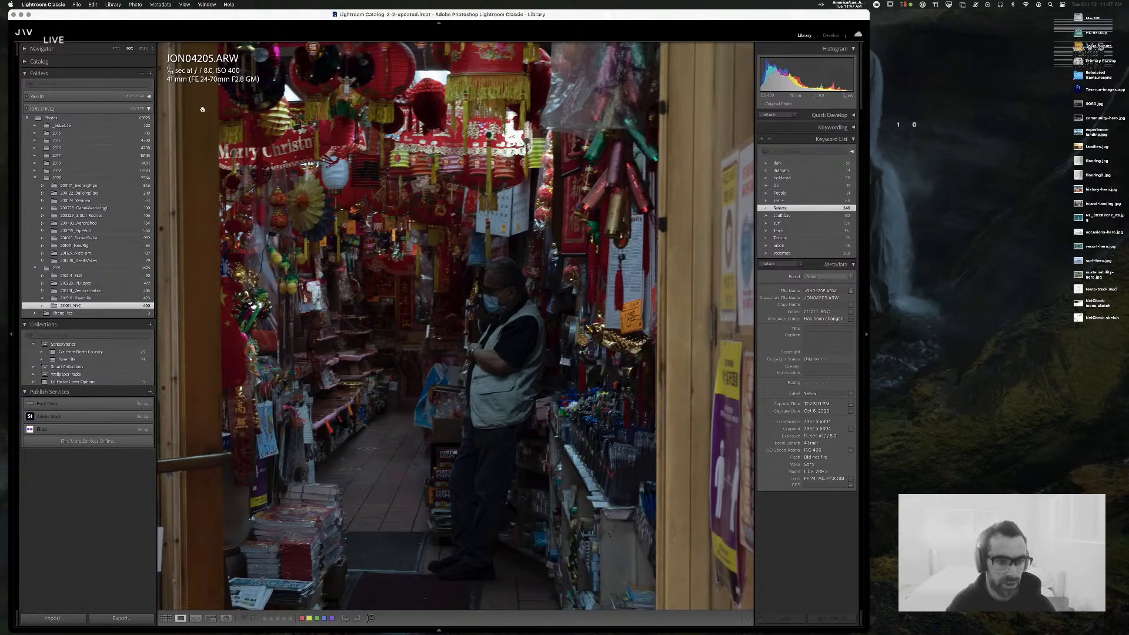
{"action": "left_click", "coordinate": [490, 273]}
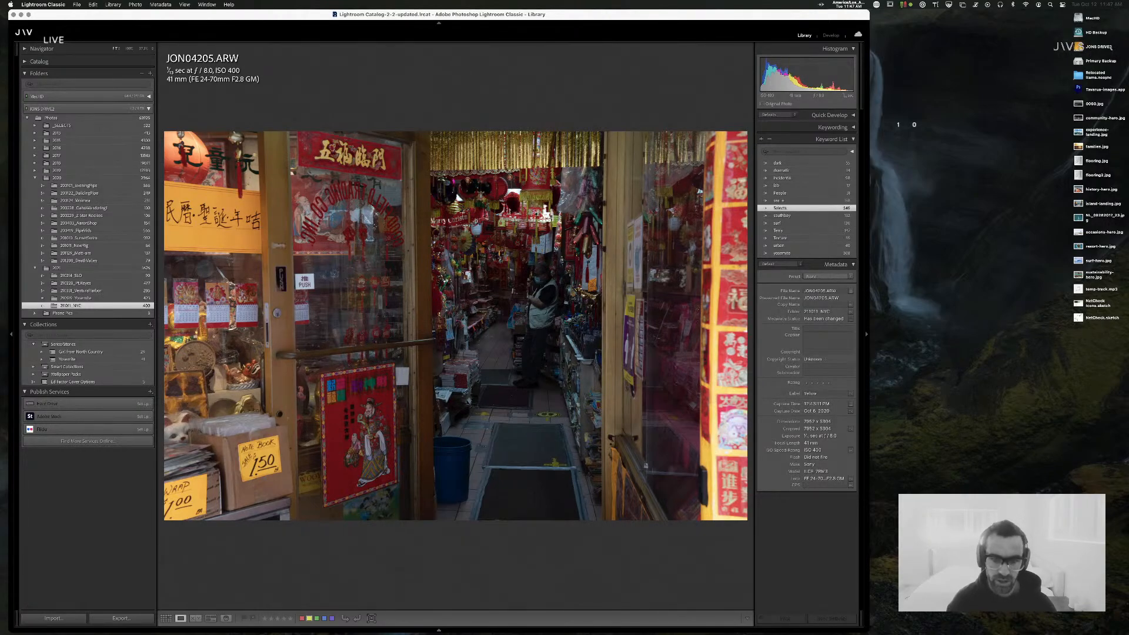
{"action": "key", "text": "g"}
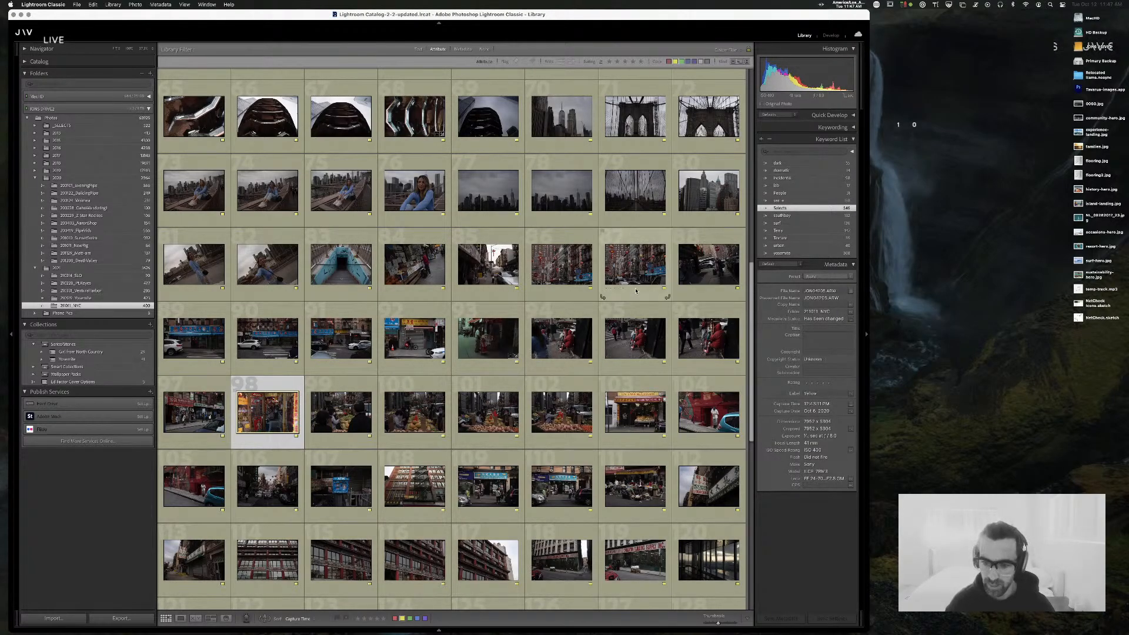
- View the red-wall street photo JON04212.ARW and compare it with the neighbouring street and market shots
{"action": "double_click", "coordinate": [721, 415]}
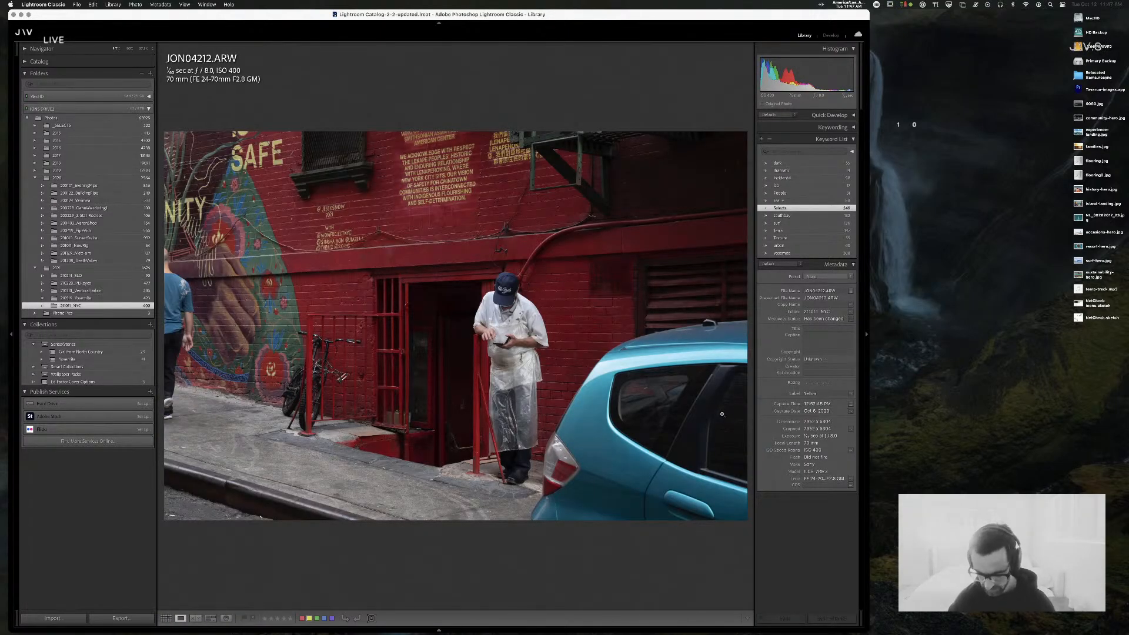
{"action": "key", "text": "Right"}
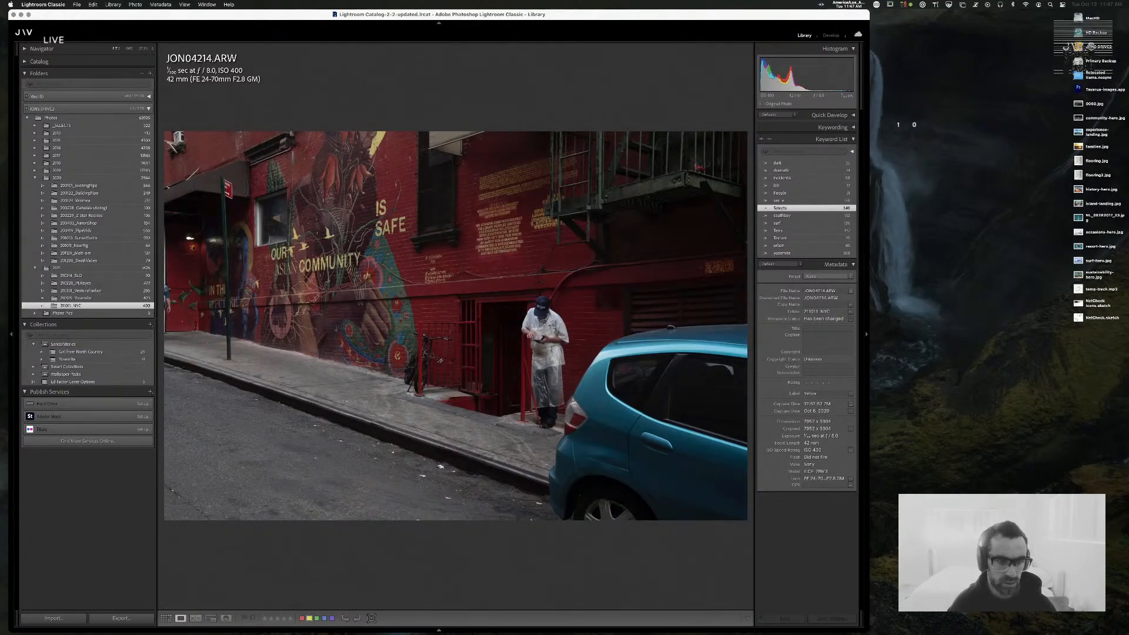
{"action": "key", "text": "Left"}
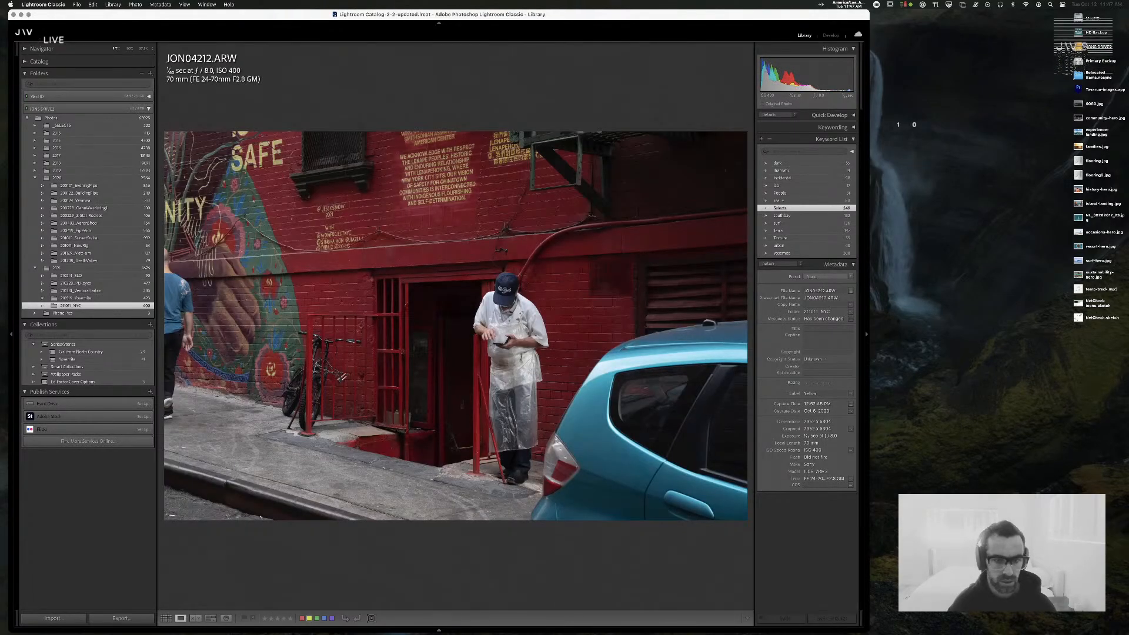
{"action": "key", "text": "Left"}
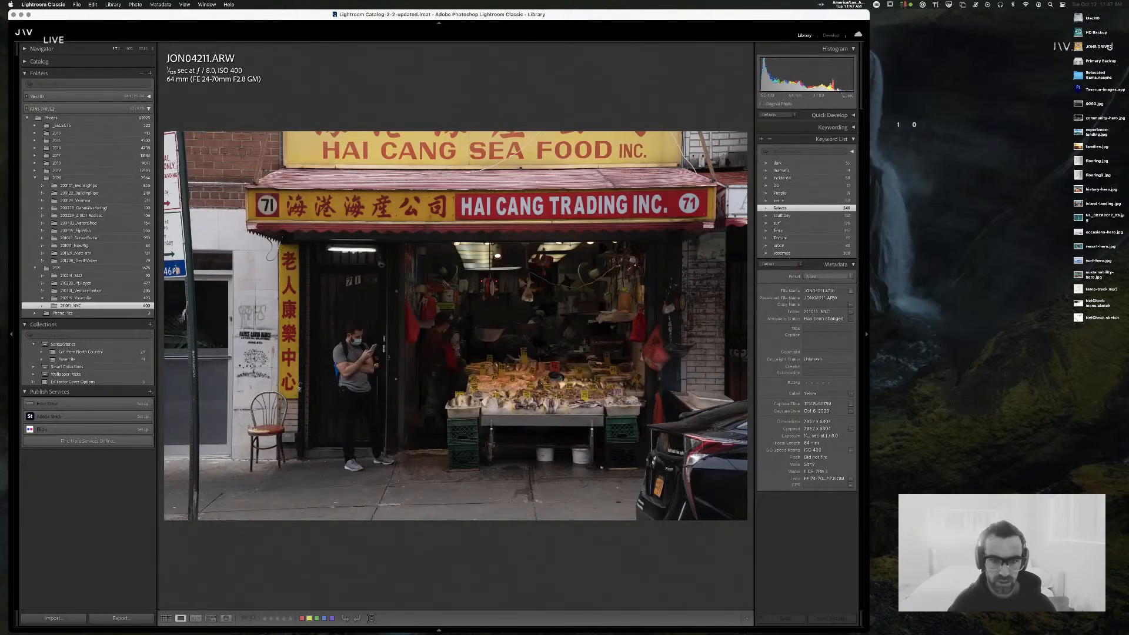
{"action": "key", "text": "Left"}
{"action": "key", "text": "Left"}
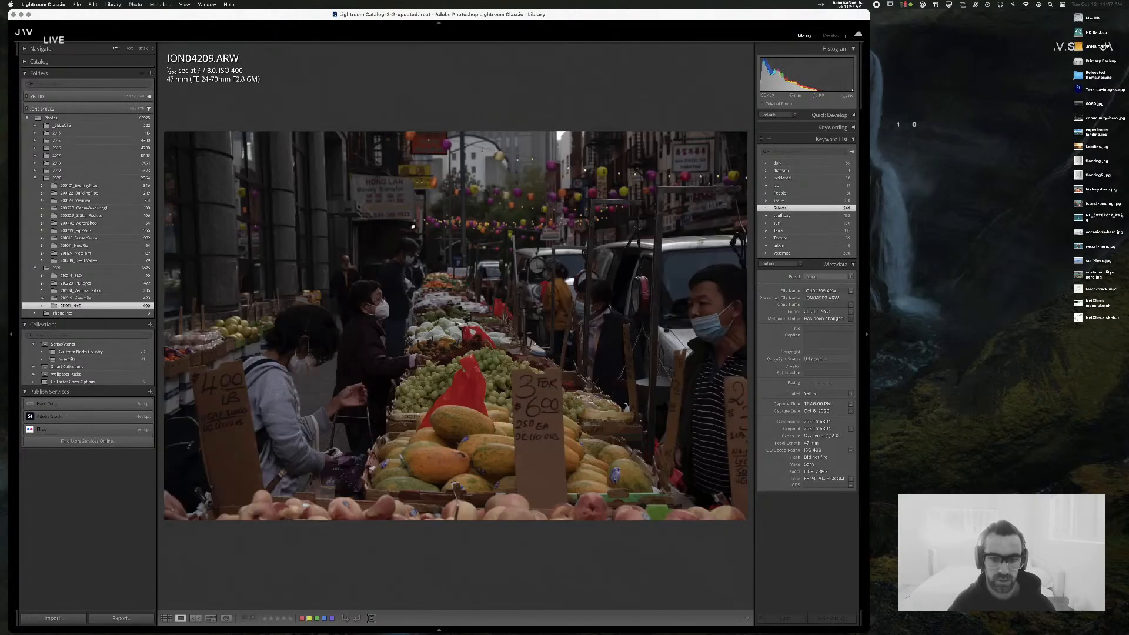
{"action": "key", "text": "Left"}
{"action": "key", "text": "Left"}
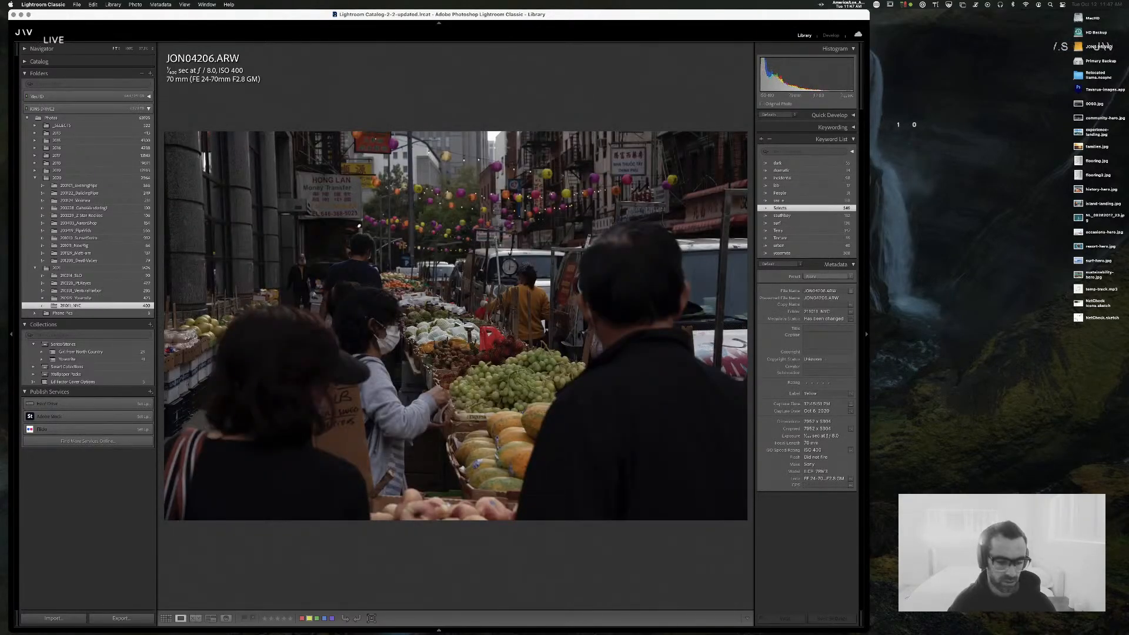
{"action": "key", "text": "g"}
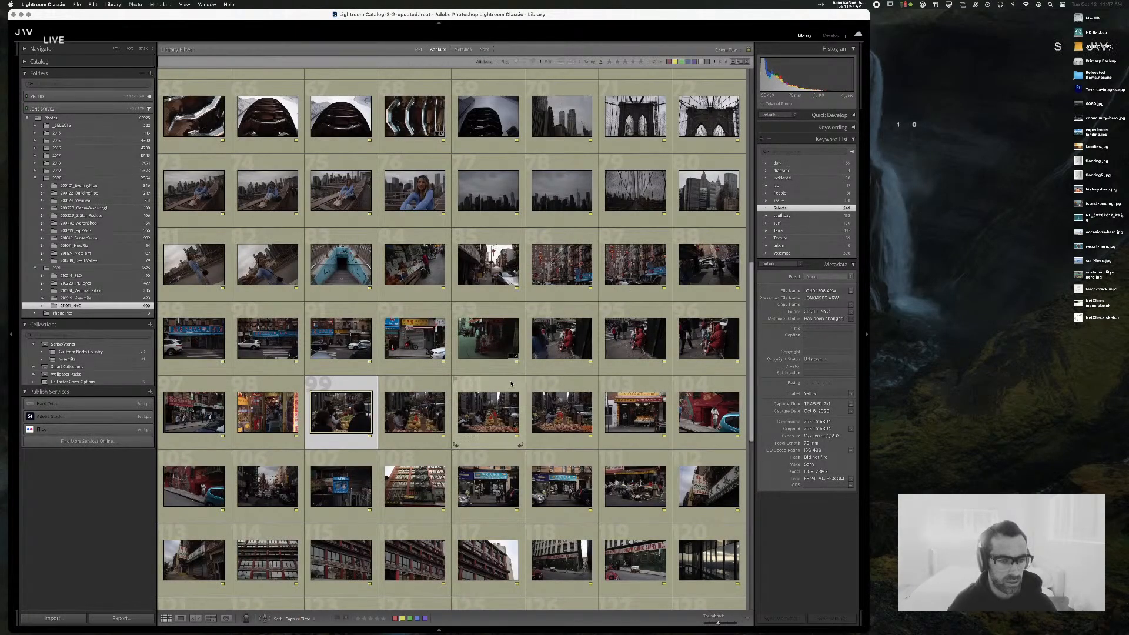
- Look through the skyline photos further down the grid and view the harbour shot JON04303.ARW enlarged
{"action": "scroll", "coordinate": [369, 334], "scroll_direction": "down", "scroll_amount": 5}
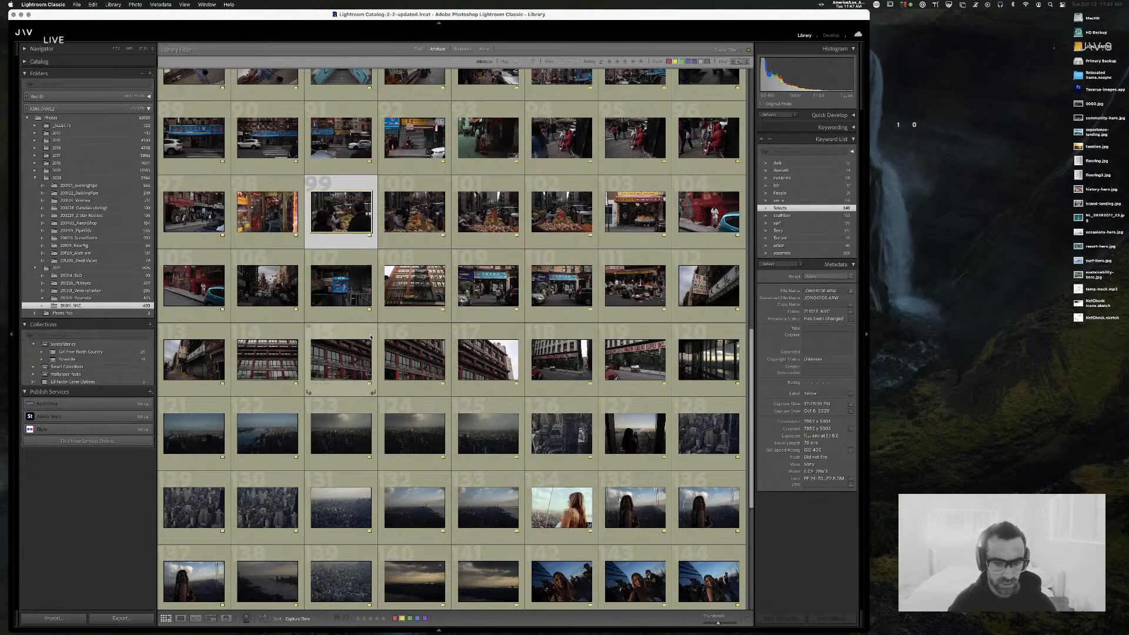
{"action": "scroll", "coordinate": [370, 337], "scroll_direction": "down", "scroll_amount": 3}
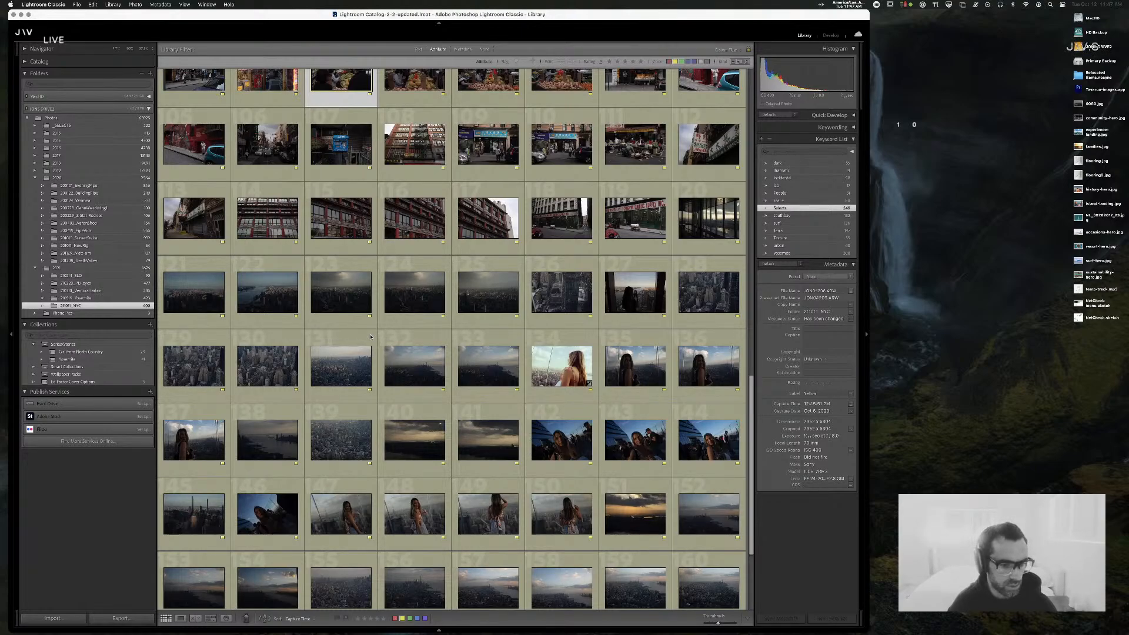
{"action": "double_click", "coordinate": [278, 434]}
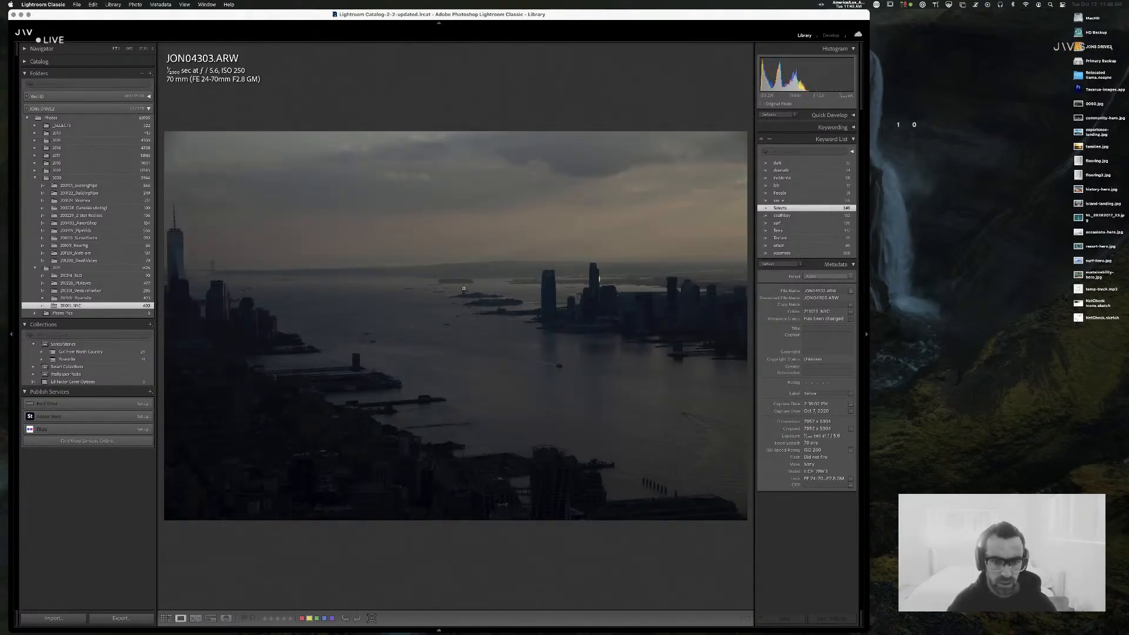
{"action": "key", "text": "g"}
- Find the virtual copy JON04367.ARW Copy 1 near the end of the grid and open it enlarged
{"action": "scroll", "coordinate": [519, 367], "scroll_direction": "down", "scroll_amount": 3}
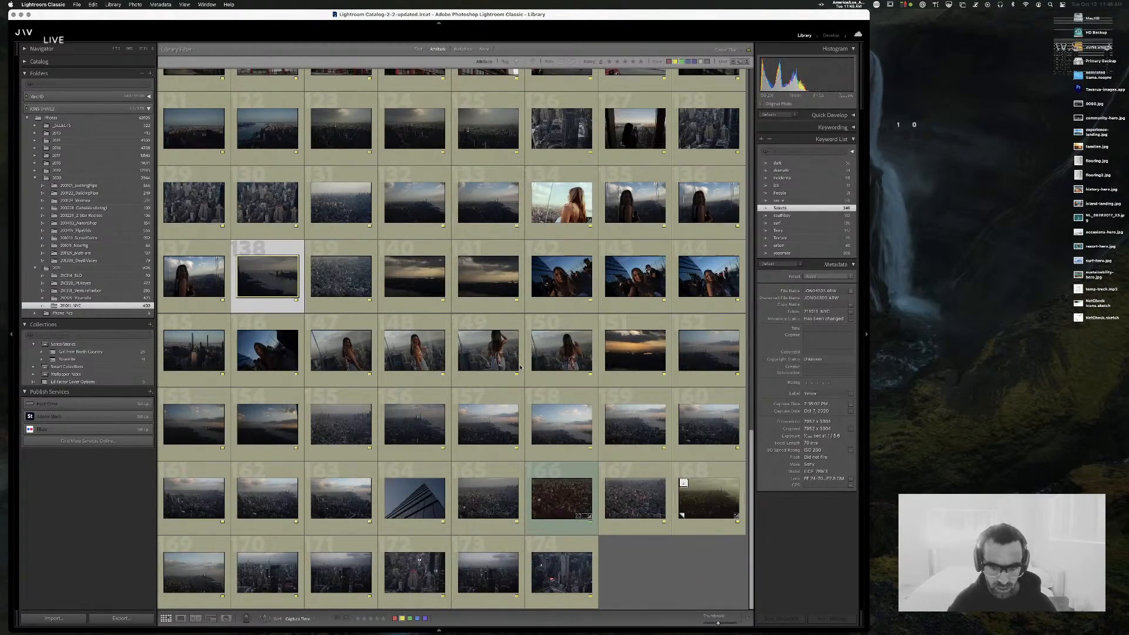
{"action": "left_click", "coordinate": [701, 501]}
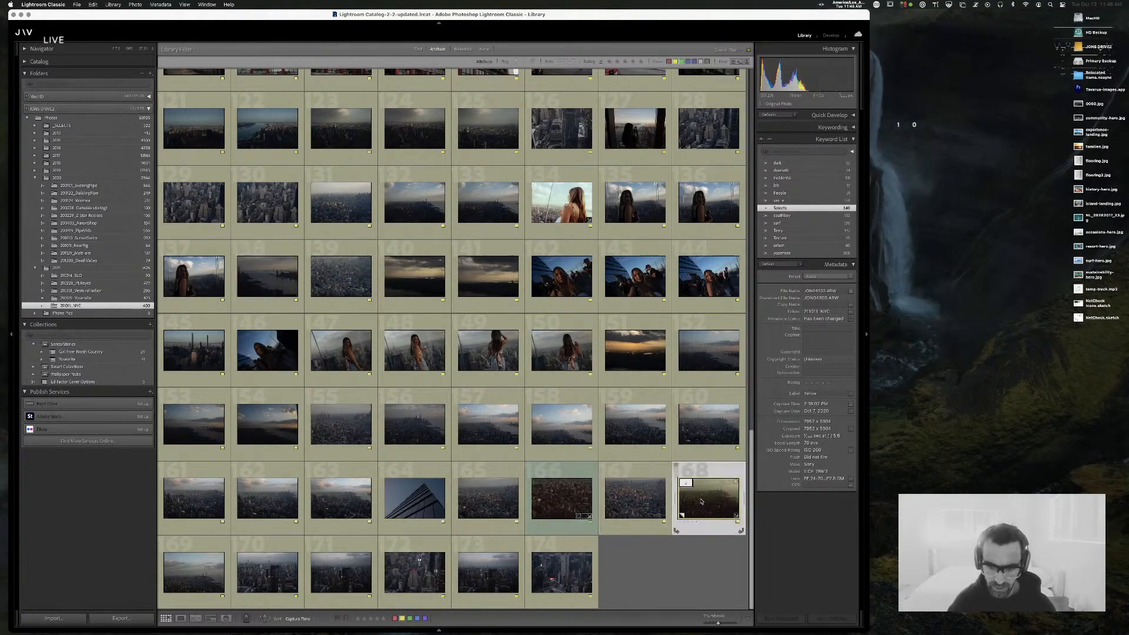
{"action": "double_click", "coordinate": [702, 501]}
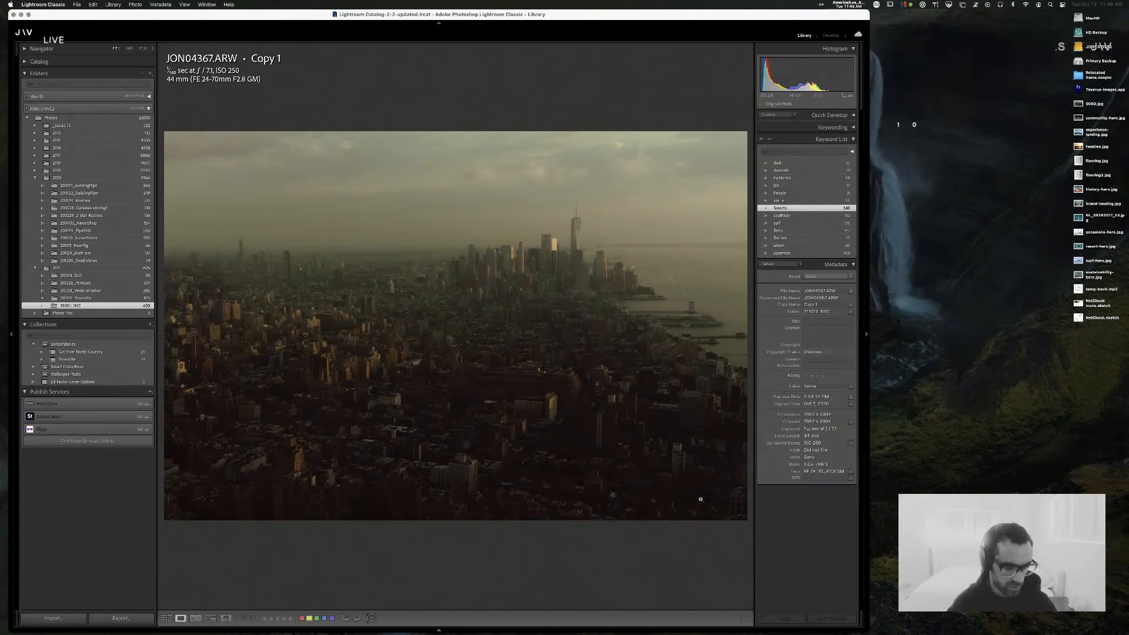
- Compare the city photos neighbouring JON04367.ARW Copy 1 and view the aerial city shot JON04365.ARW enlarged
{"action": "key", "text": "Right"}
{"action": "key", "text": "Left"}
{"action": "key", "text": "Left"}
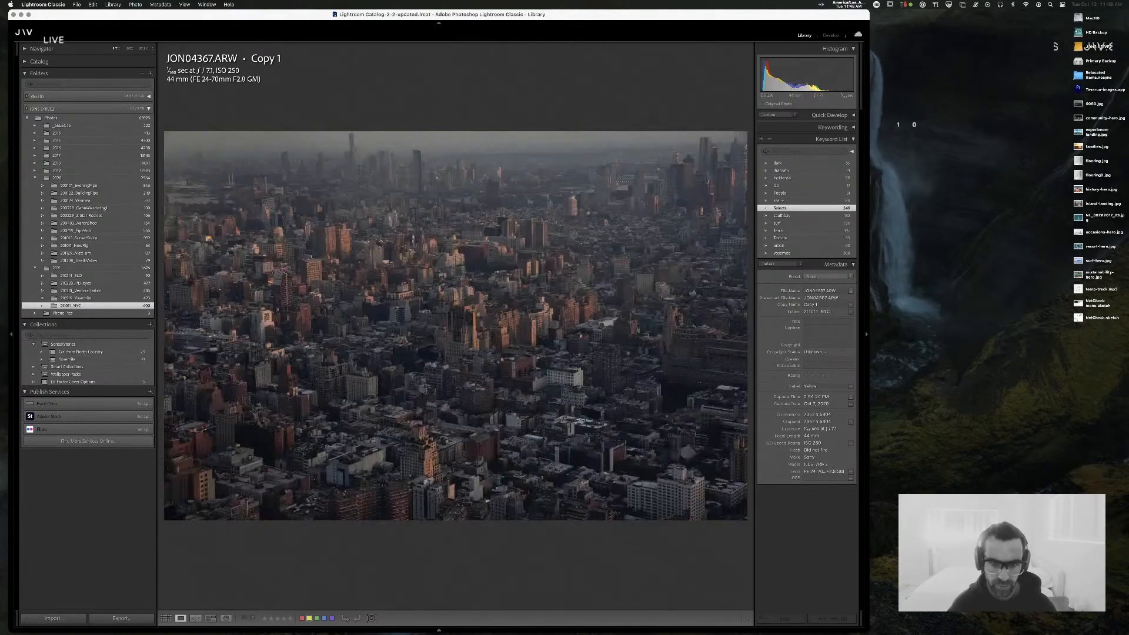
{"action": "key", "text": "Left"}
{"action": "key", "text": "Left"}
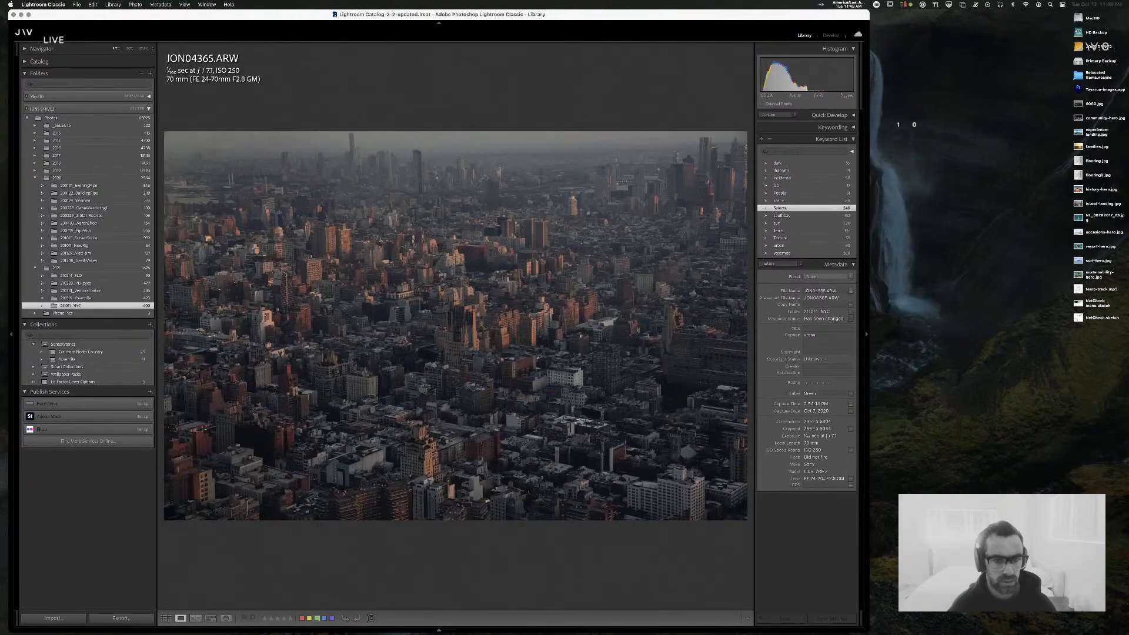
{"action": "key", "text": "Left"}
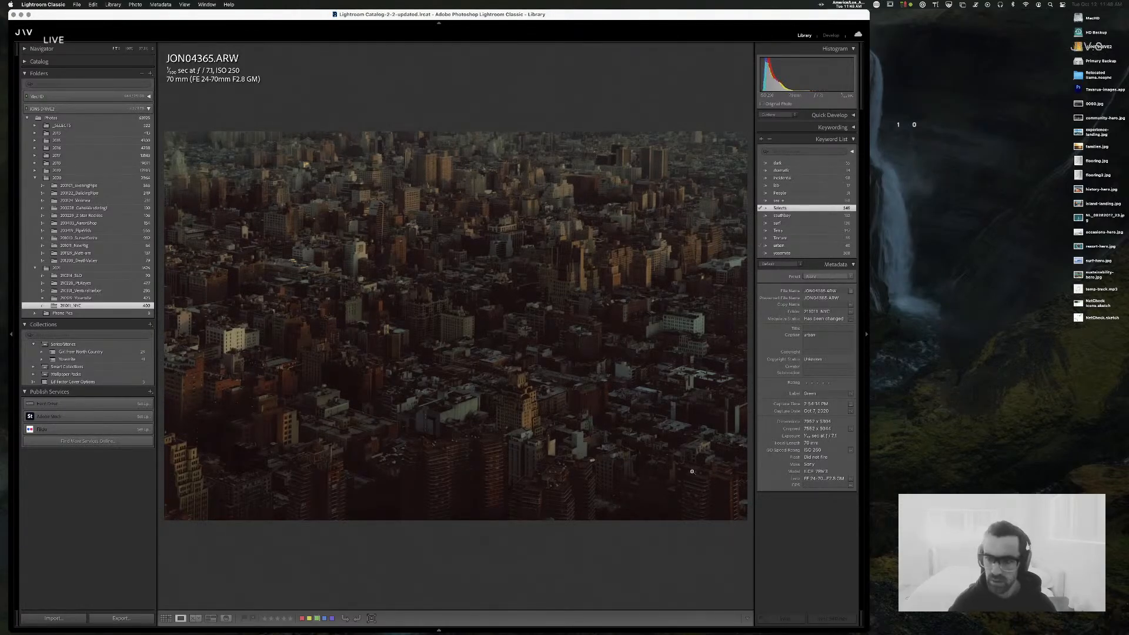
- Open JON04365.ARW in Develop and adjust the shadow end of its RGB point curve, undoing the trial lift of the midtones
{"action": "key", "text": "d"}
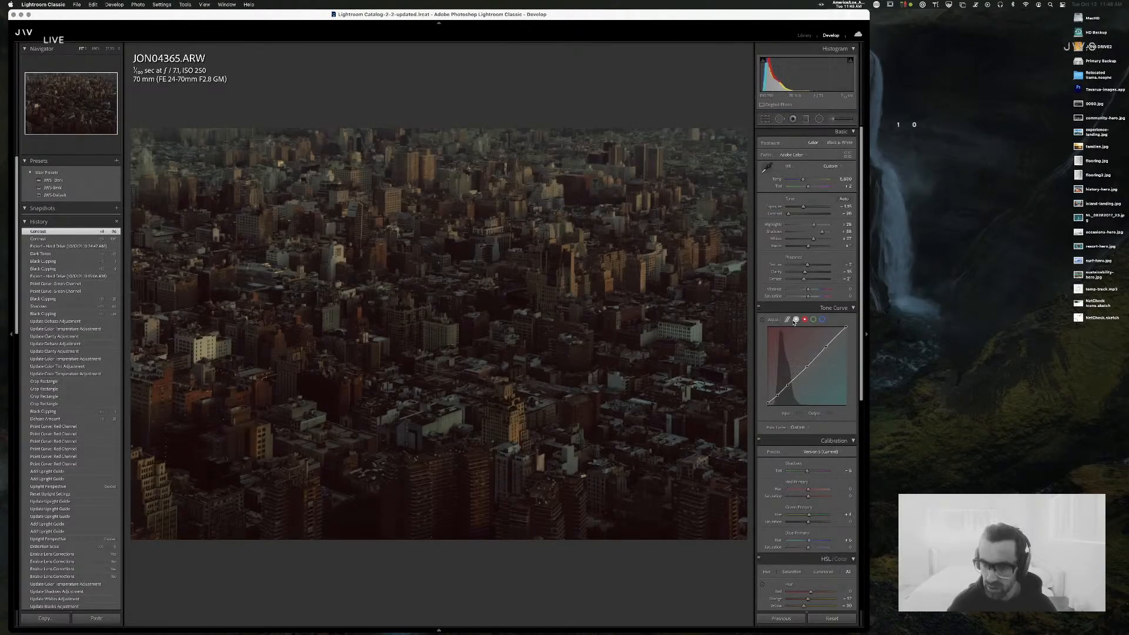
{"action": "left_click", "coordinate": [795, 320]}
{"action": "left_click_drag", "start_coordinate": [804, 367], "coordinate": [805, 362]}
{"action": "key", "text": "super+z"}
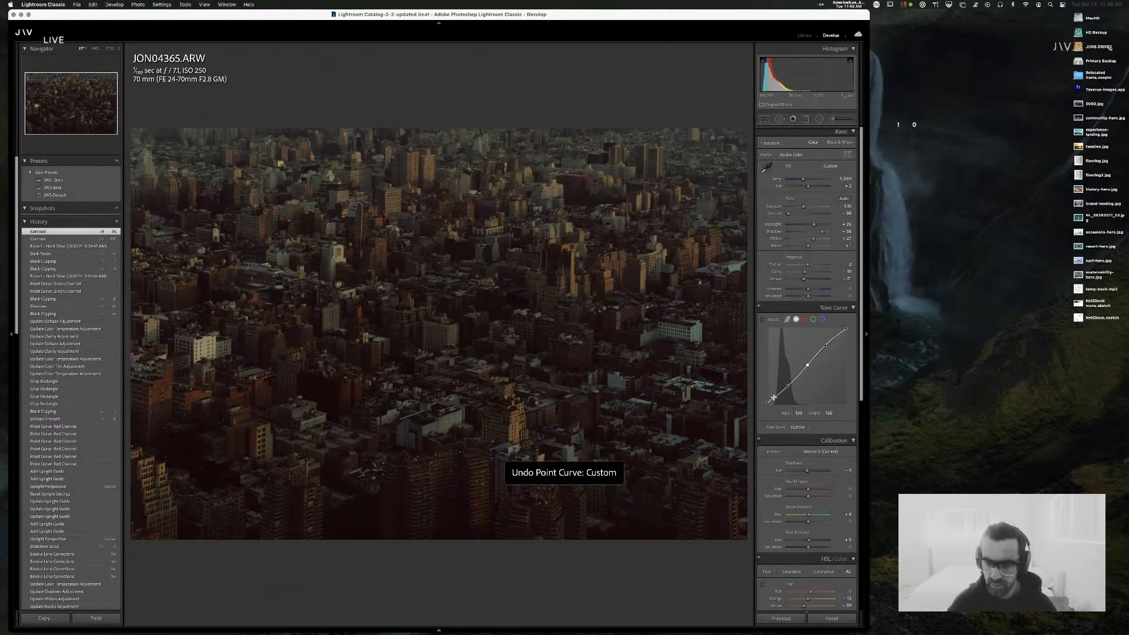
{"action": "left_click_drag", "start_coordinate": [777, 397], "coordinate": [788, 385]}
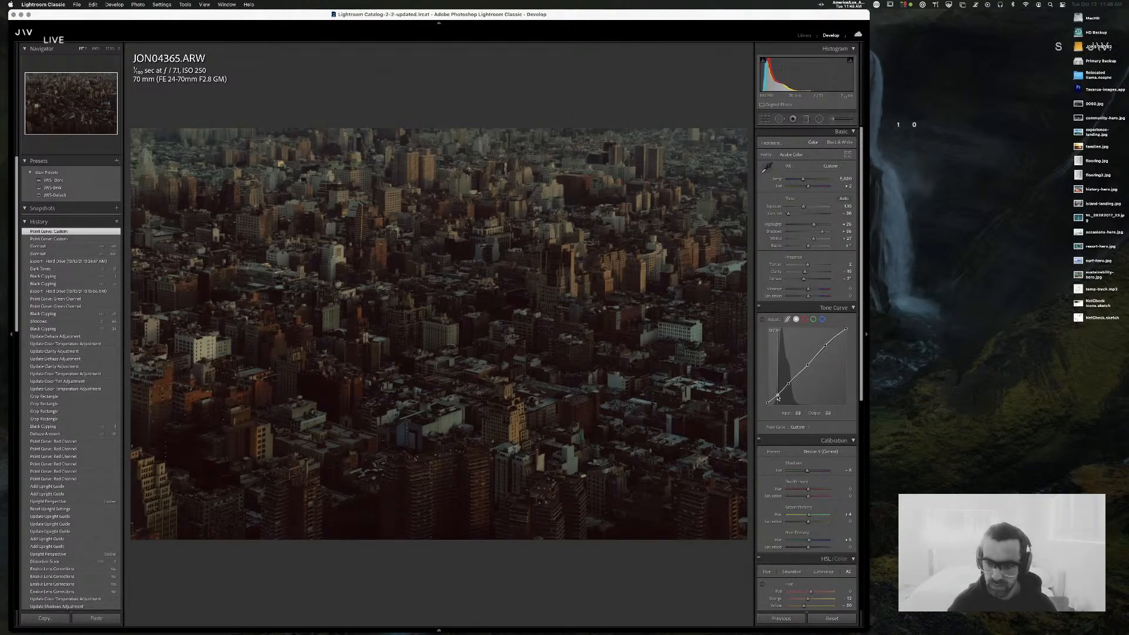
{"action": "left_click", "coordinate": [777, 398]}
{"action": "left_click_drag", "start_coordinate": [777, 397], "coordinate": [777, 394]}
- Try a Vibrance of +59 on JON04365.ARW, undo it, and raise Saturation slightly
{"action": "left_click_drag", "start_coordinate": [808, 288], "coordinate": [820, 290]}
{"action": "key", "text": "super+z"}
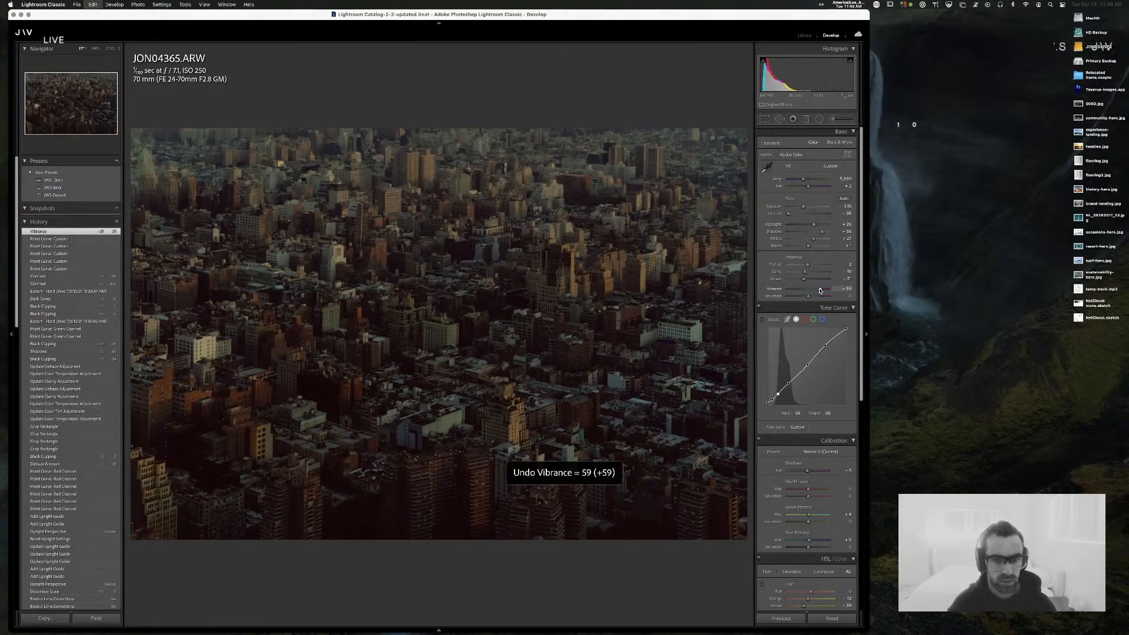
{"action": "left_click_drag", "start_coordinate": [809, 296], "coordinate": [810, 298]}
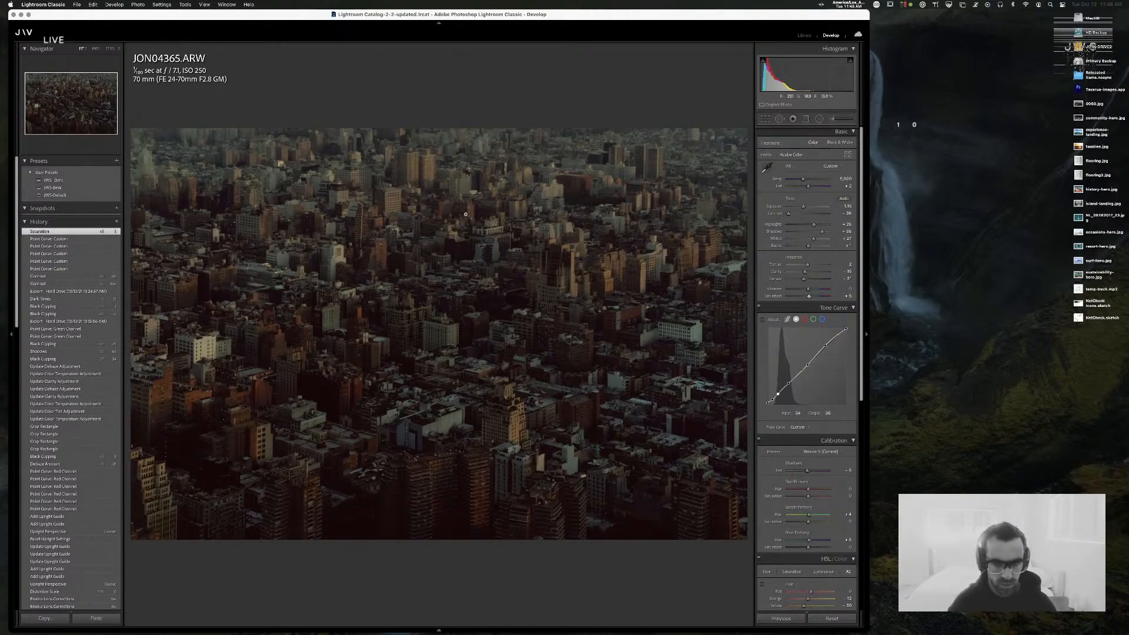
- Return to the library grid and inspect the hazy skyline photo JON04283.ARW zoomed in and at full view
{"action": "key", "text": "g"}
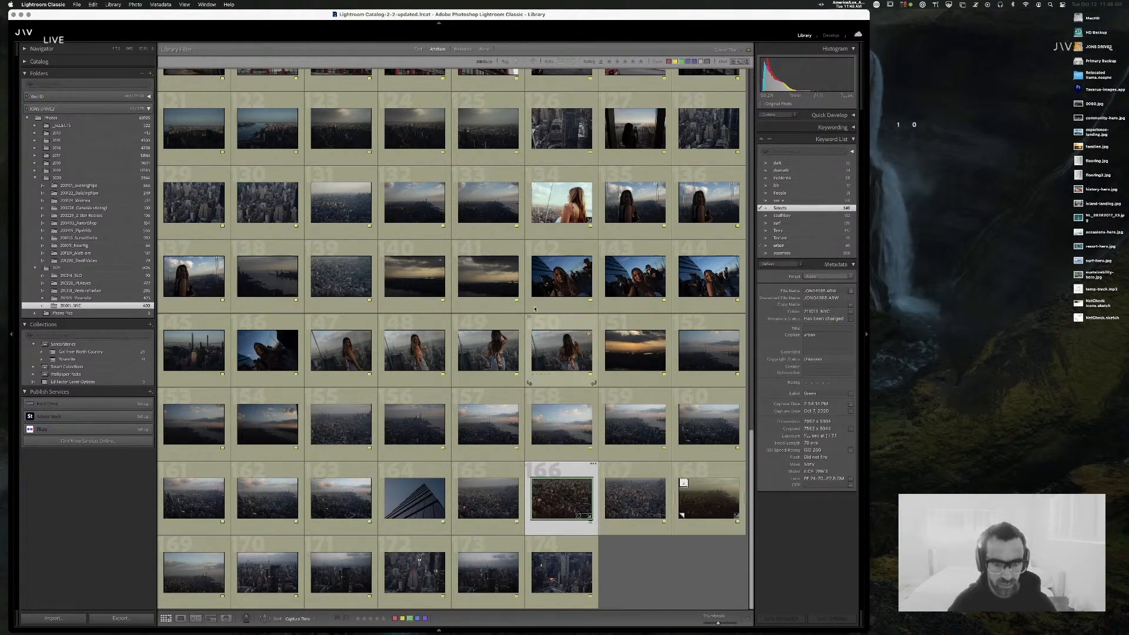
{"action": "left_click", "coordinate": [334, 203]}
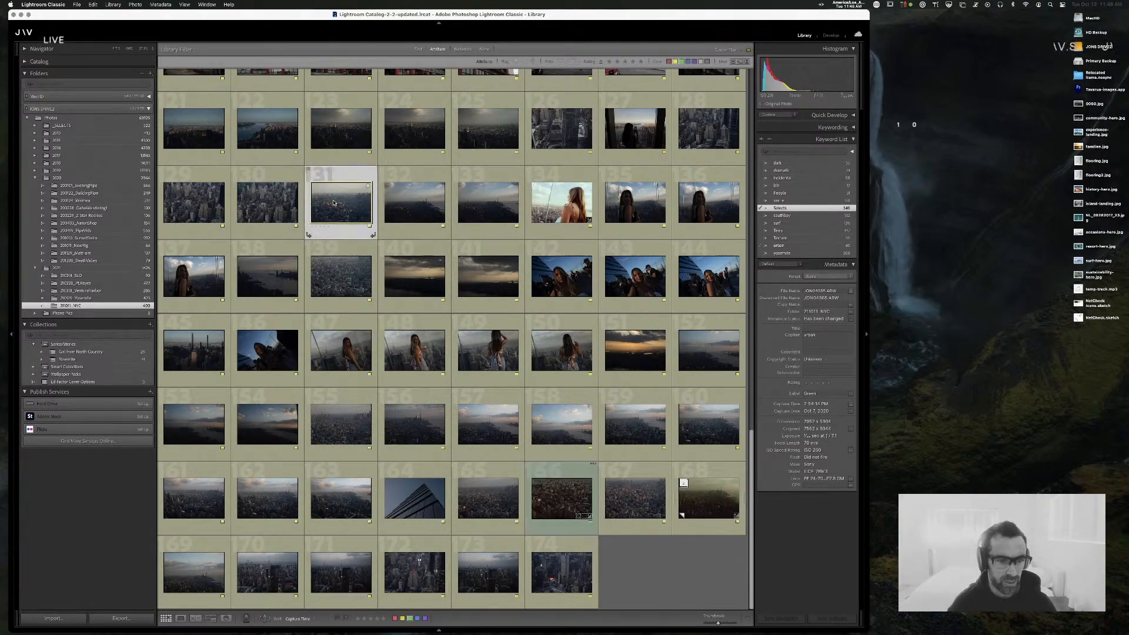
{"action": "double_click", "coordinate": [333, 203]}
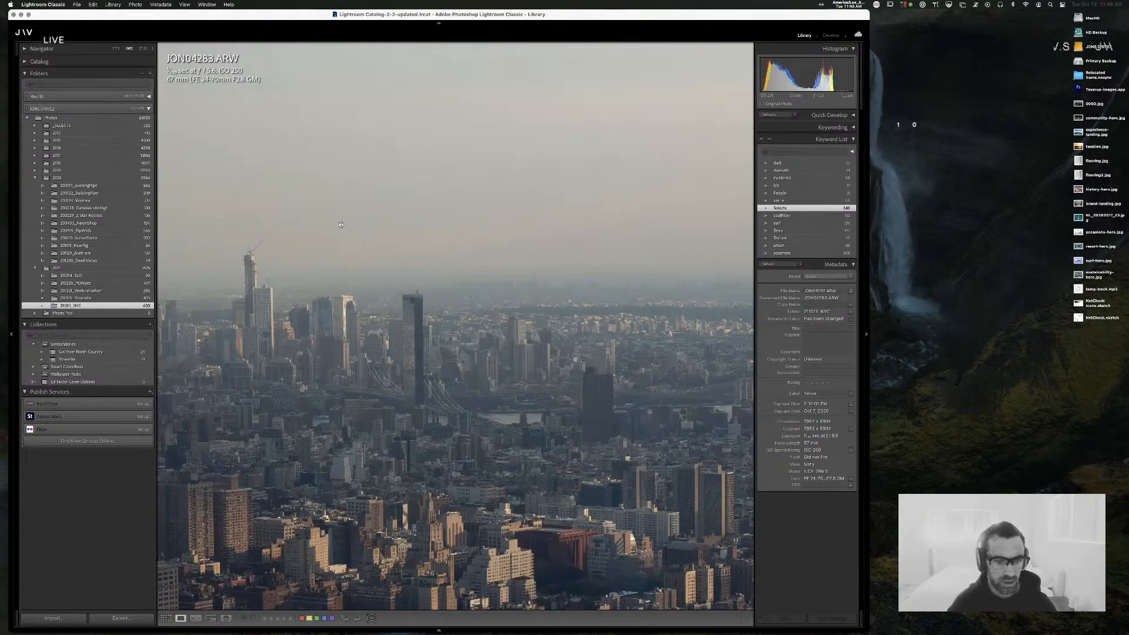
{"action": "left_click", "coordinate": [340, 224]}
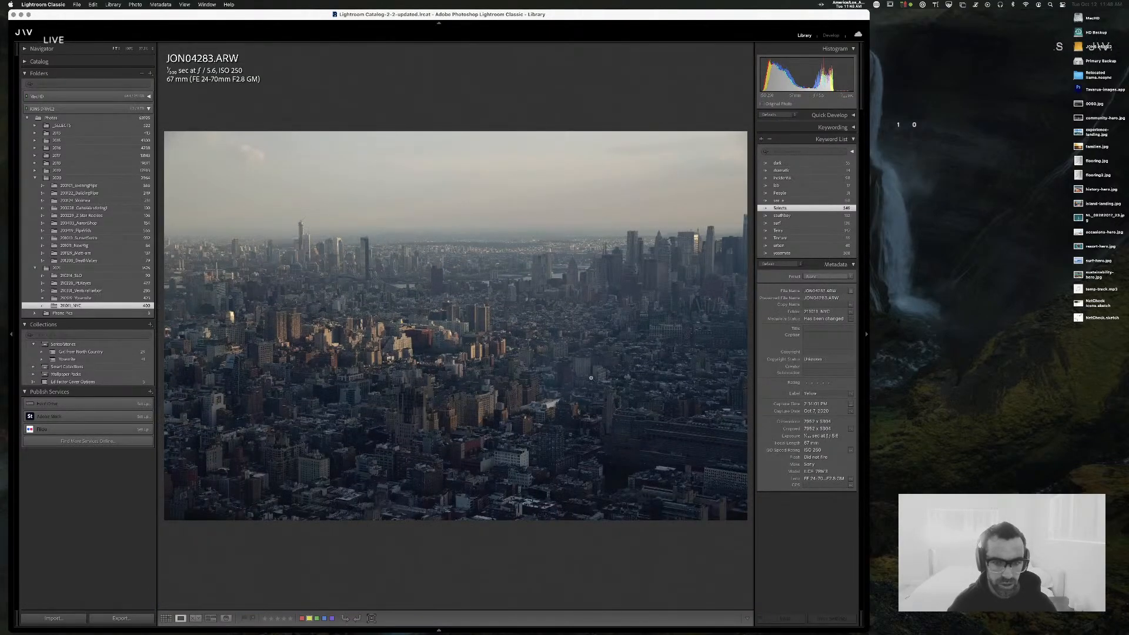
- Browse the whole library grid, from the skyline shots up to the first architecture photos and back, for another image to edit
{"action": "key", "text": "g"}
{"action": "scroll", "coordinate": [431, 239], "scroll_direction": "up", "scroll_amount": 2}
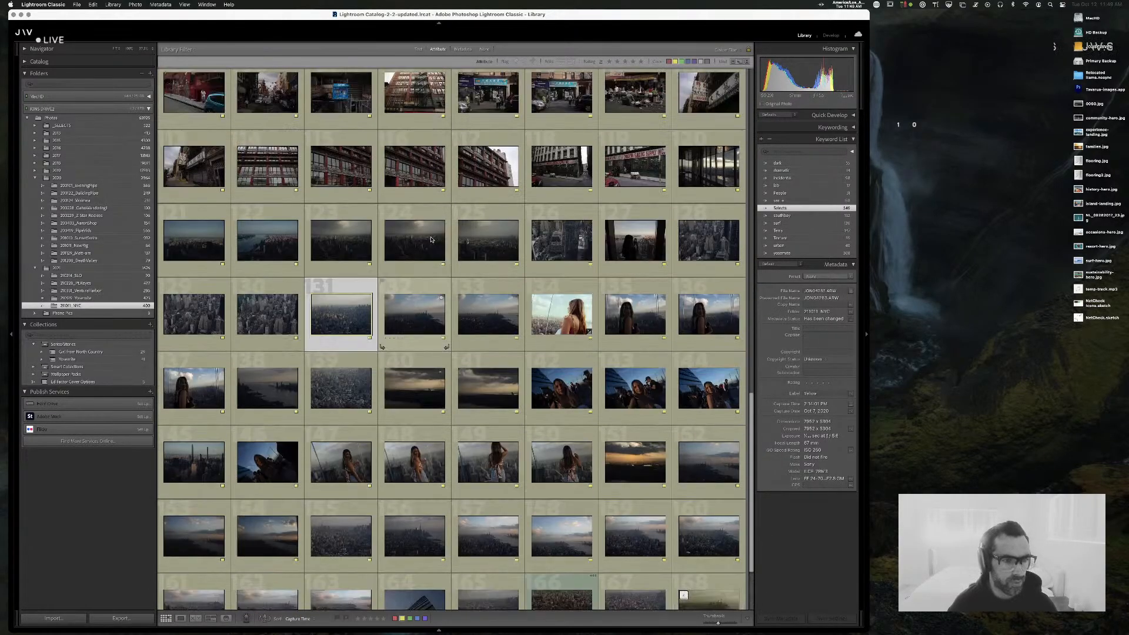
{"action": "scroll", "coordinate": [431, 240], "scroll_direction": "up", "scroll_amount": 2}
{"action": "scroll", "coordinate": [431, 240], "scroll_direction": "up", "scroll_amount": 6}
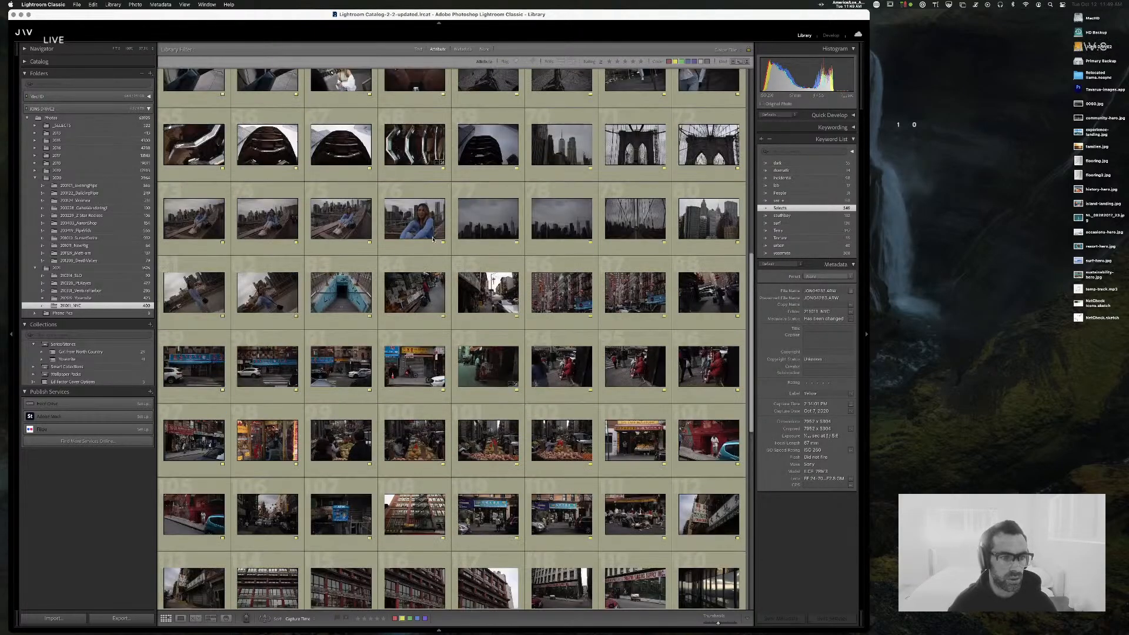
{"action": "scroll", "coordinate": [433, 239], "scroll_direction": "up", "scroll_amount": 6}
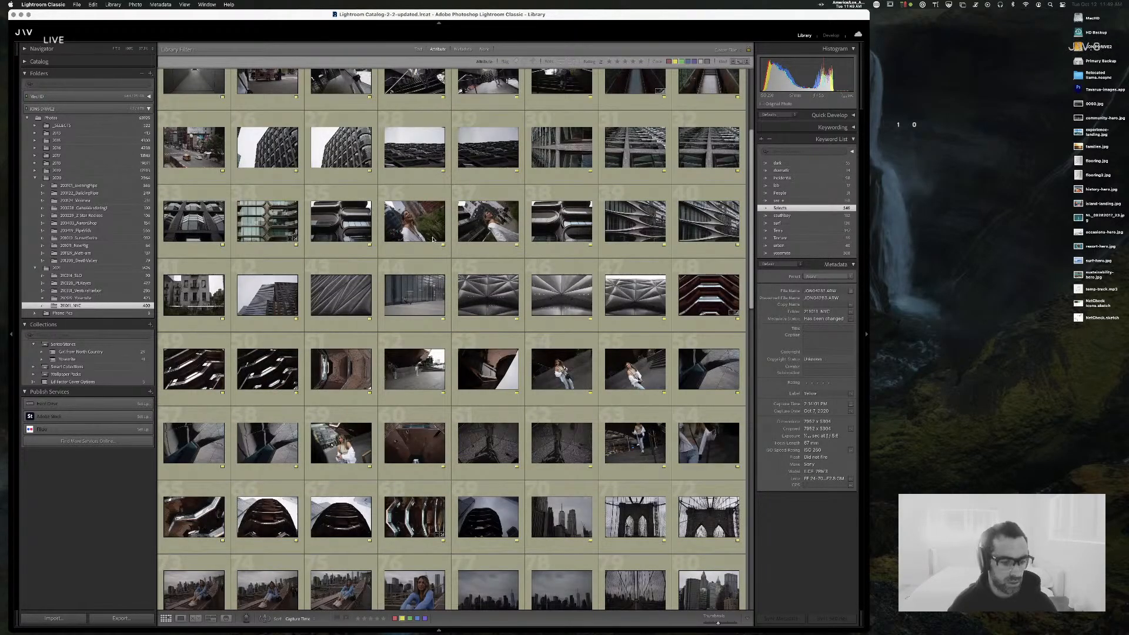
{"action": "scroll", "coordinate": [433, 238], "scroll_direction": "up", "scroll_amount": 3}
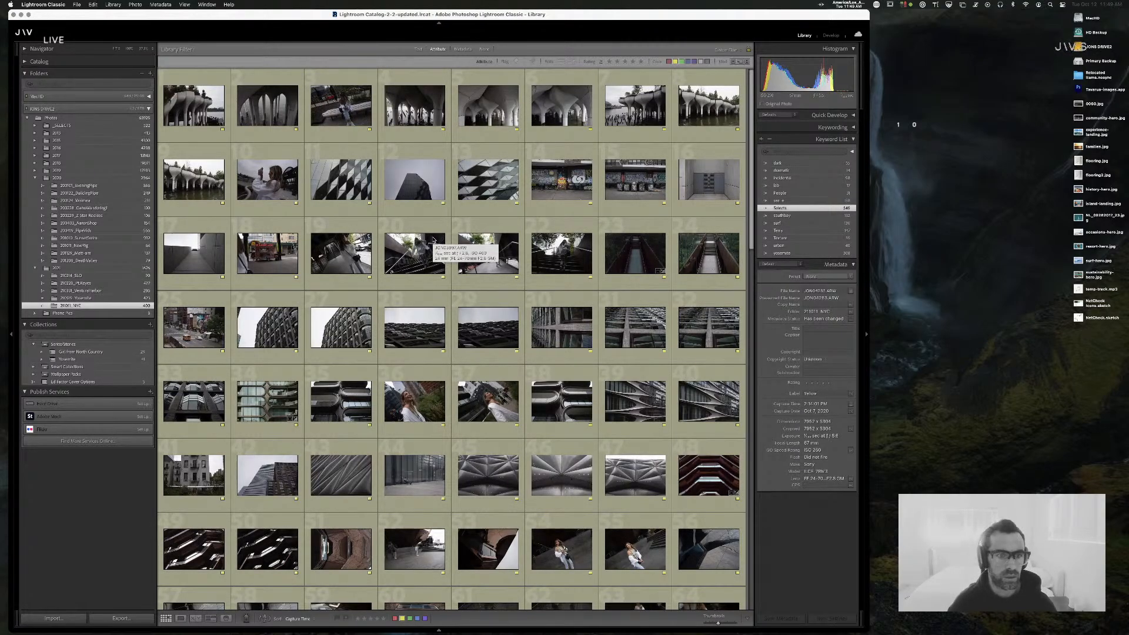
{"action": "scroll", "coordinate": [433, 238], "scroll_direction": "down", "scroll_amount": 10}
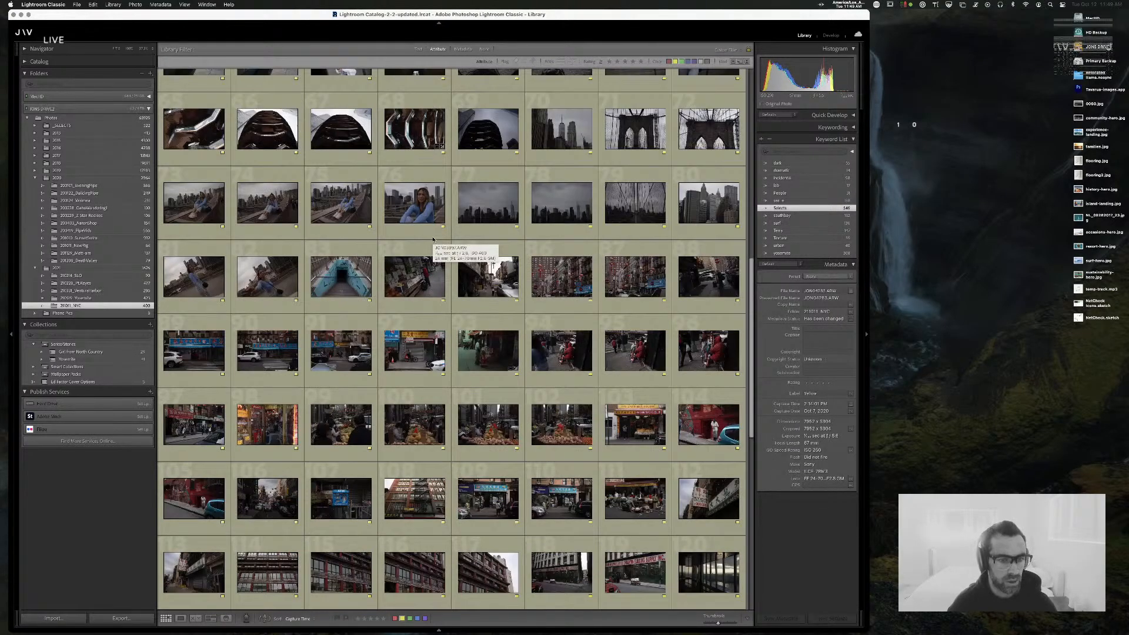
{"action": "scroll", "coordinate": [432, 239], "scroll_direction": "down", "scroll_amount": 1}
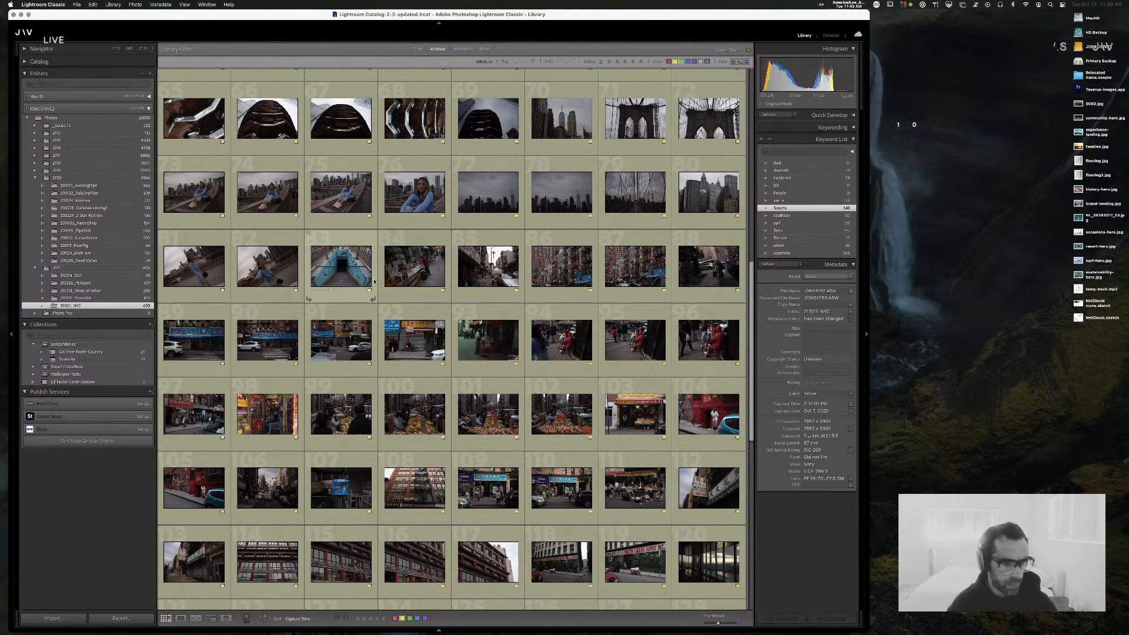
{"action": "scroll", "coordinate": [378, 274], "scroll_direction": "down", "scroll_amount": 6}
{"action": "scroll", "coordinate": [378, 274], "scroll_direction": "down", "scroll_amount": 2}
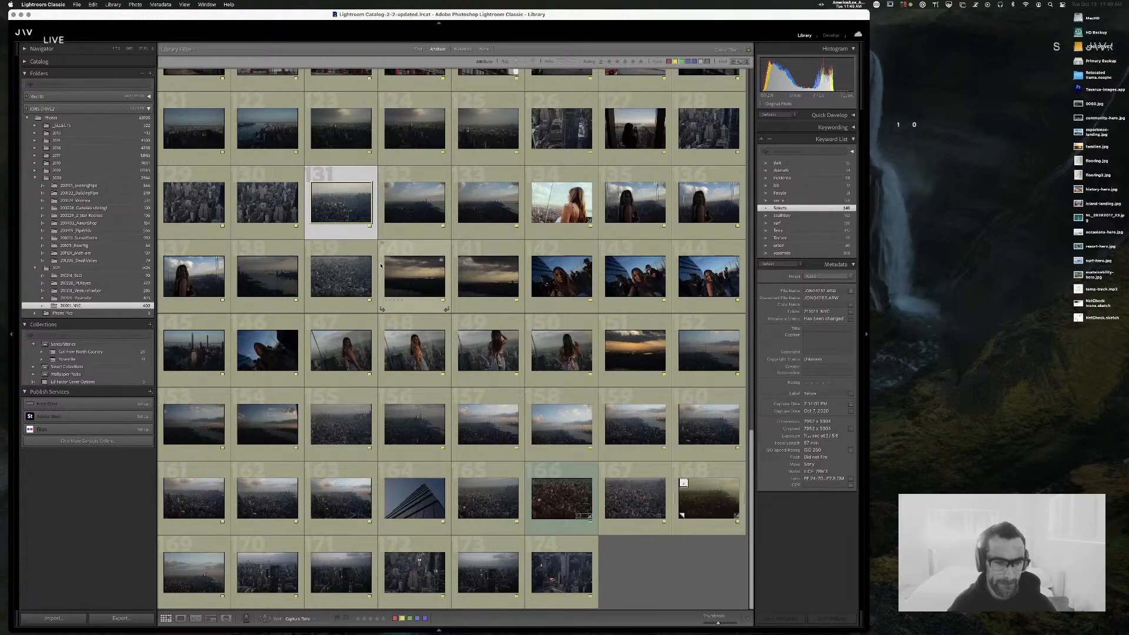
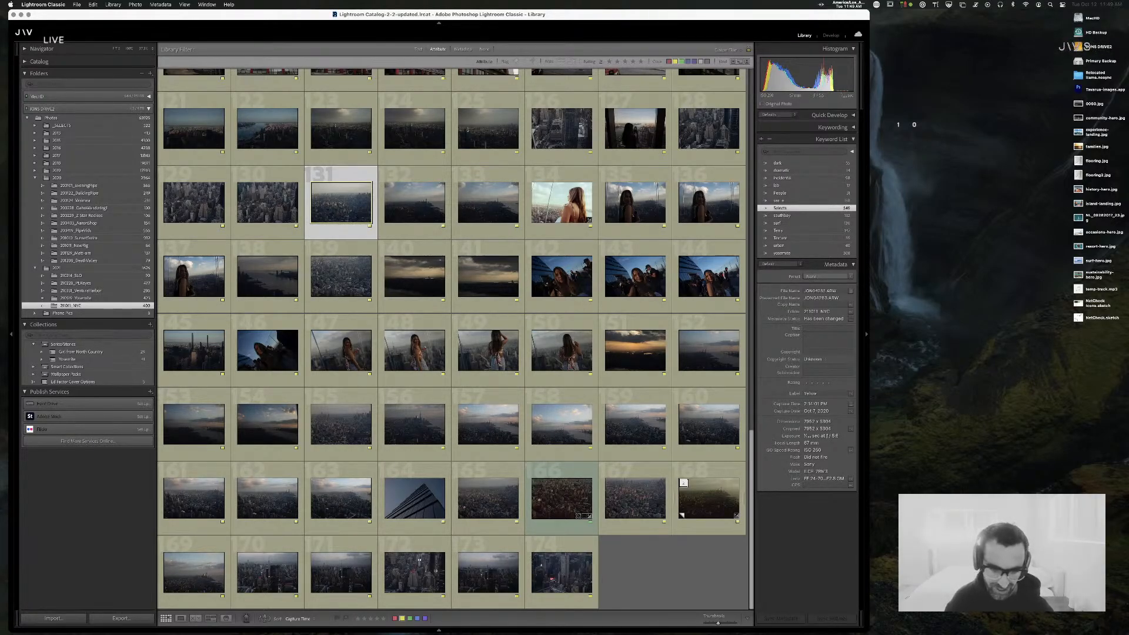
- Select the dusk skyline photo JON04379.ARW near the end of the grid and open it in Develop
{"action": "left_click", "coordinate": [495, 571]}
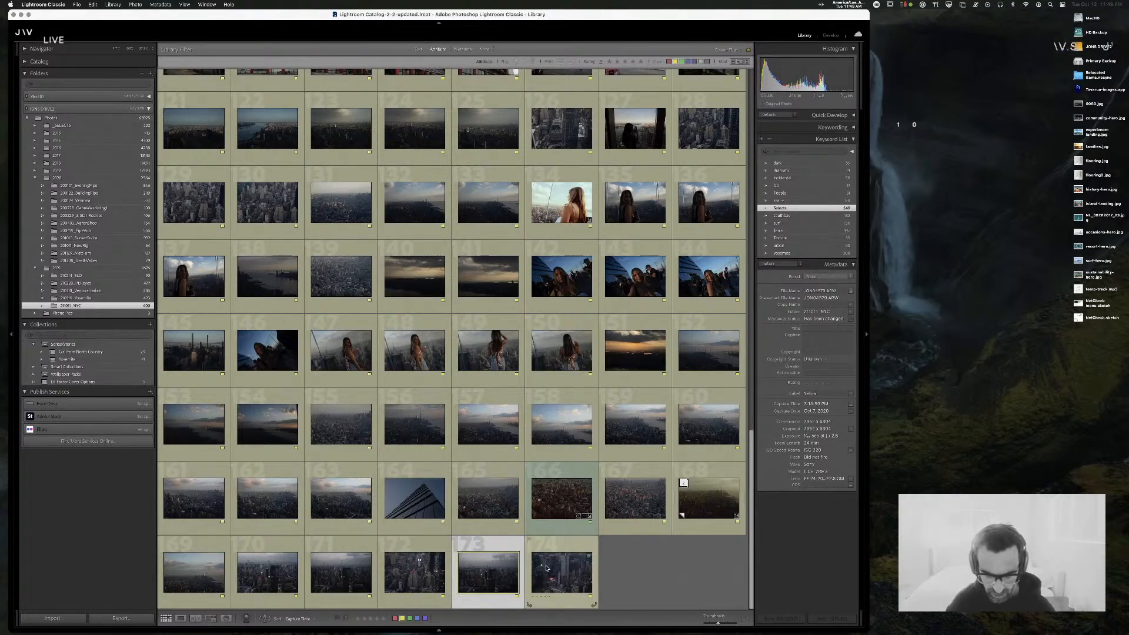
{"action": "key", "text": "Right"}
{"action": "double_click", "coordinate": [487, 569]}
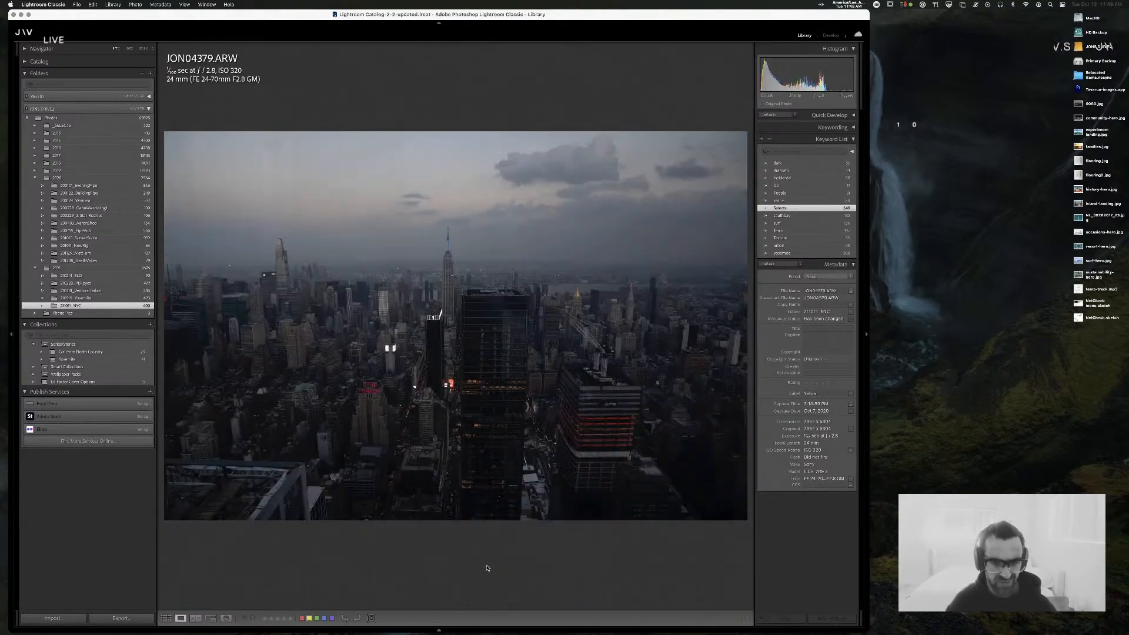
{"action": "key", "text": "d"}
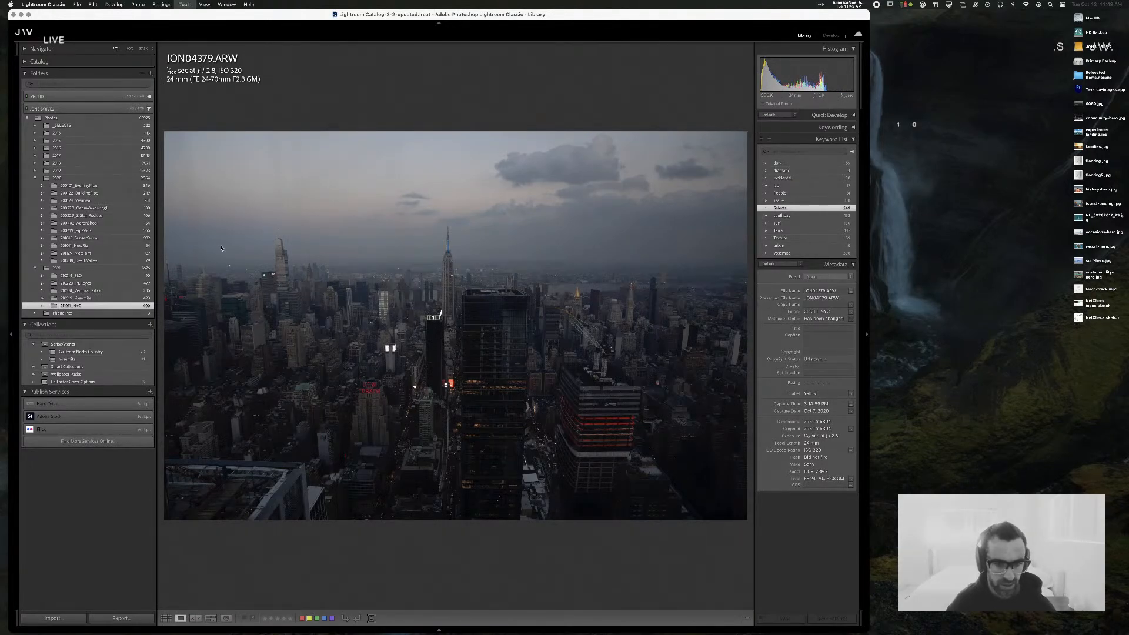
- Apply the JWS-Dark preset to JON04379.ARW, cool the temperature slightly, shift the tint toward green and lower the exposure
{"action": "left_click", "coordinate": [56, 180]}
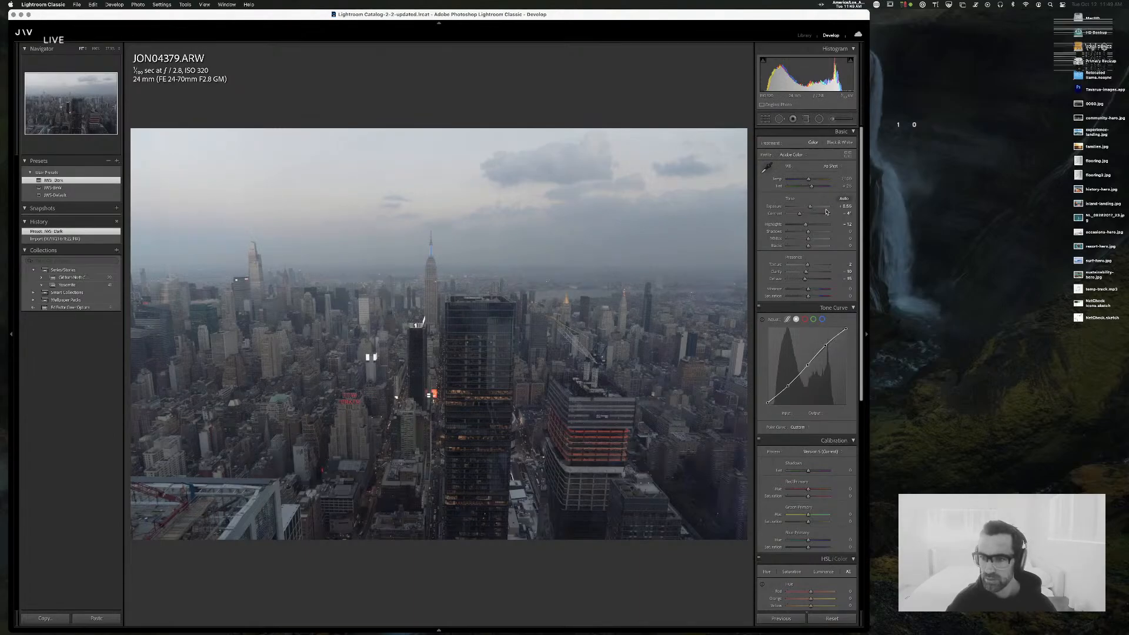
{"action": "left_click_drag", "start_coordinate": [808, 179], "coordinate": [807, 181]}
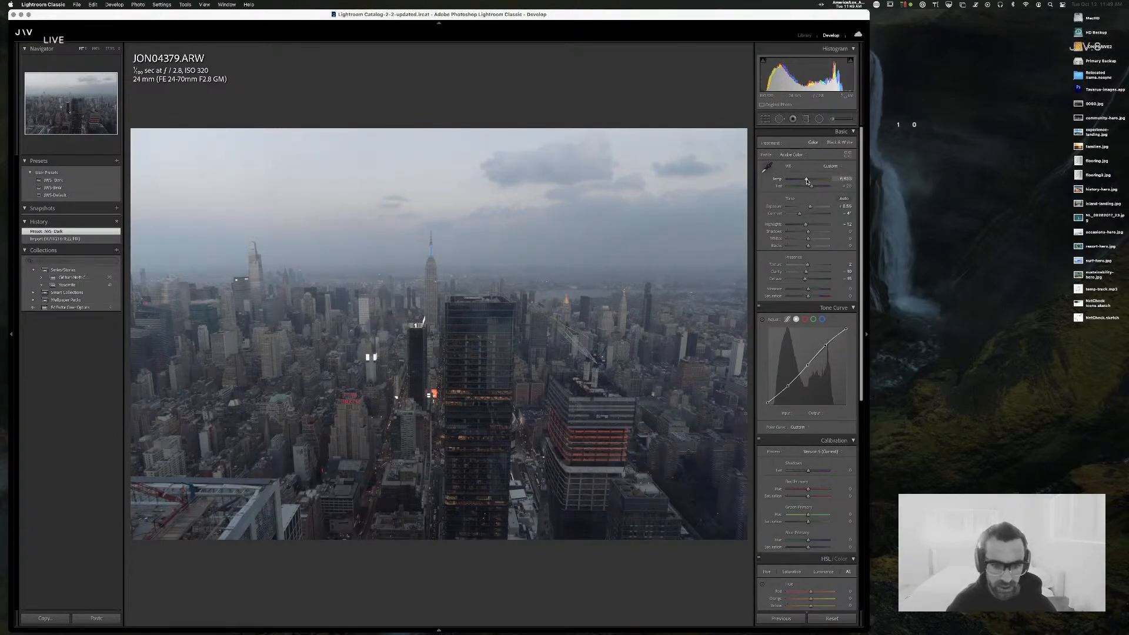
{"action": "left_click_drag", "start_coordinate": [811, 188], "coordinate": [811, 211]}
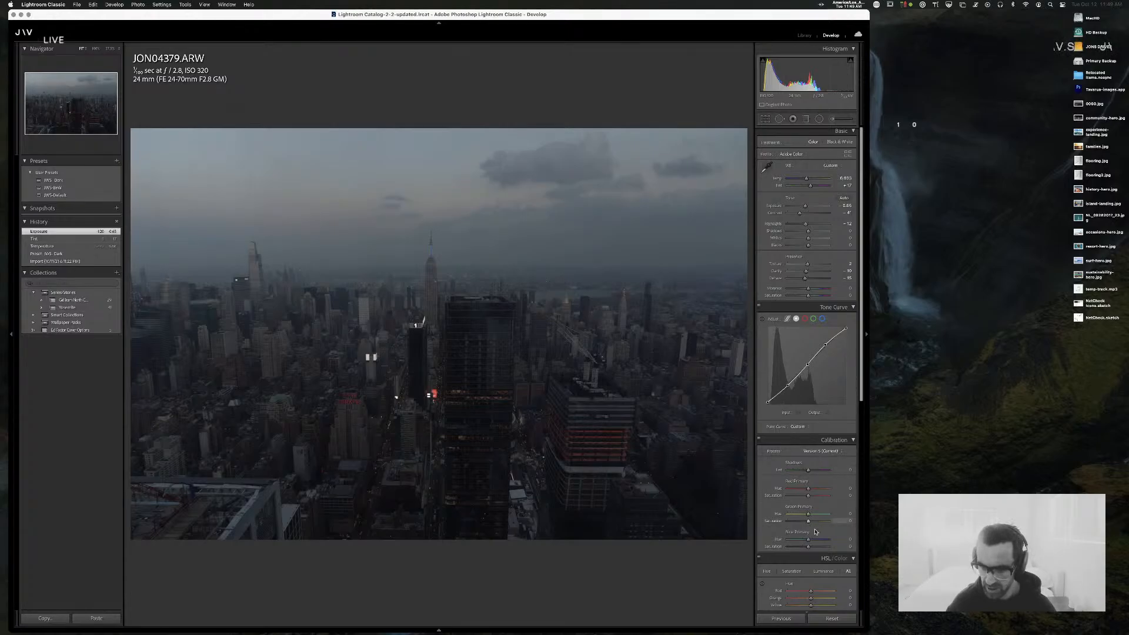
- Show the three-way color grading wheels, tint the shadows yellow-green and shift the midtones toward teal
{"action": "scroll", "coordinate": [808, 363], "scroll_direction": "down", "scroll_amount": 10}
{"action": "scroll", "coordinate": [808, 363], "scroll_direction": "up", "scroll_amount": 1}
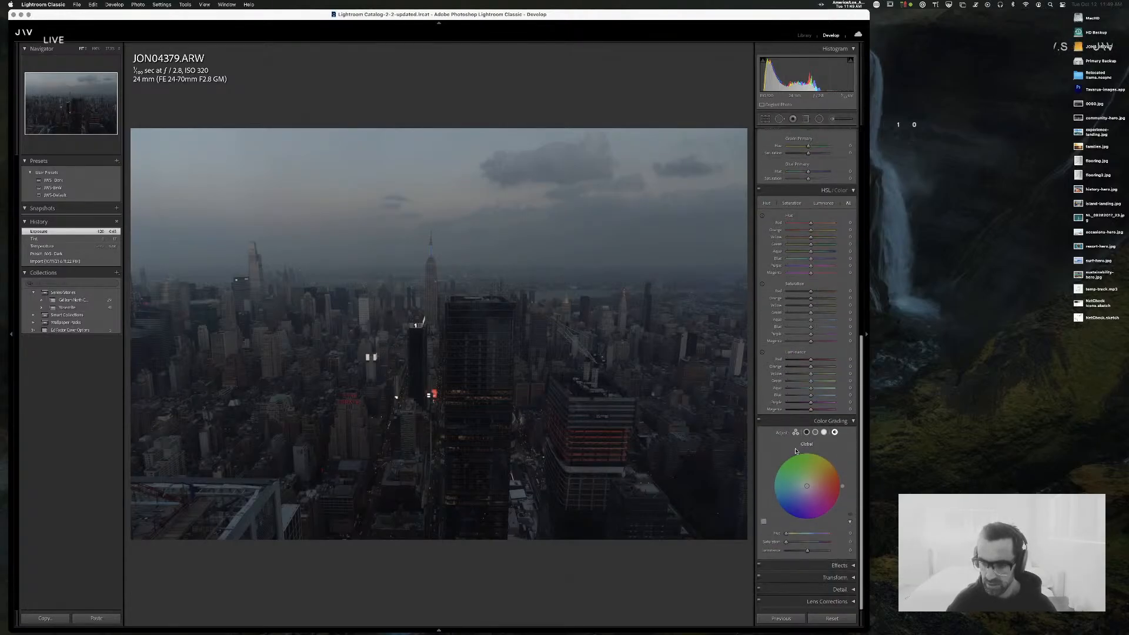
{"action": "left_click", "coordinate": [795, 432]}
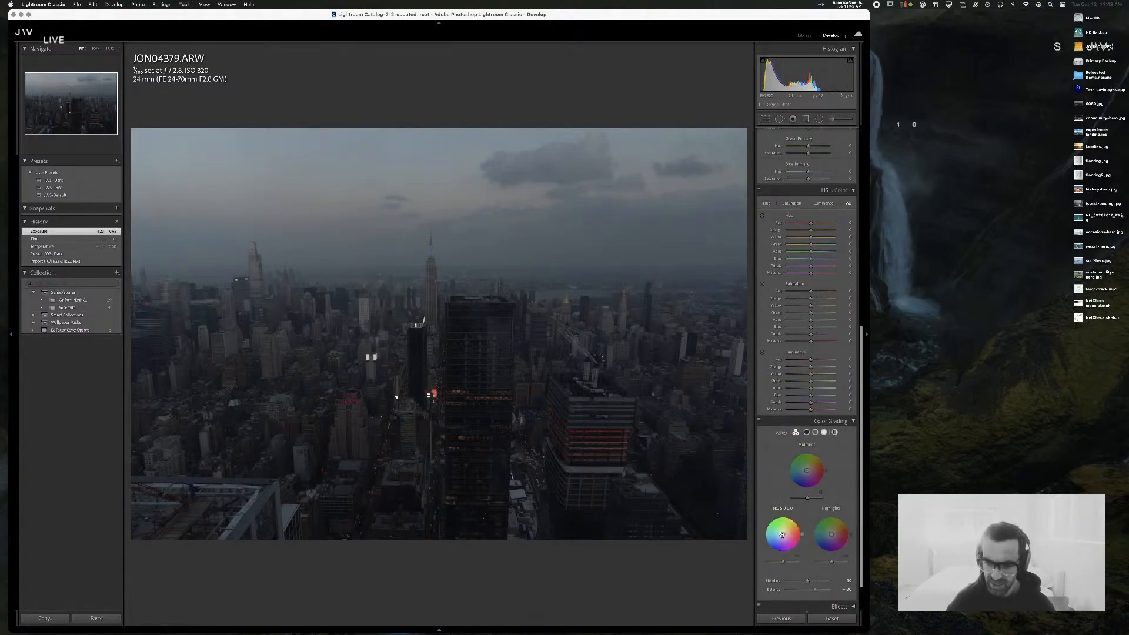
{"action": "mouse_move", "coordinate": [783, 534]}
{"action": "left_mouse_down"}
{"action": "mouse_move", "coordinate": [766, 547]}
{"action": "mouse_move", "coordinate": [764, 523]}
{"action": "mouse_move", "coordinate": [789, 516]}
{"action": "left_mouse_up"}
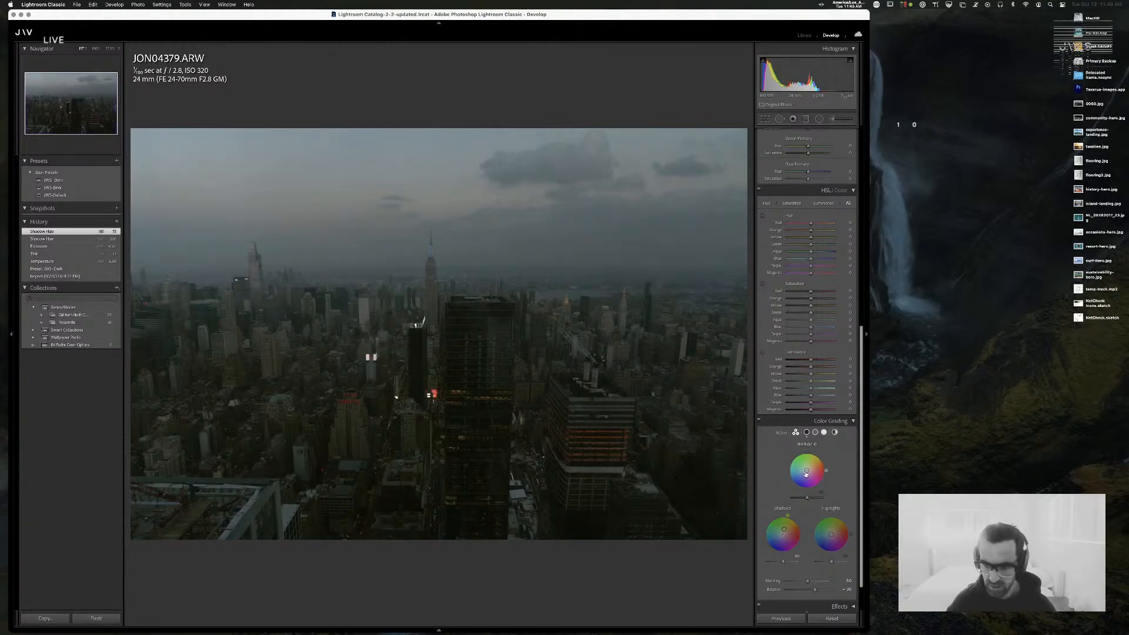
{"action": "mouse_move", "coordinate": [806, 471]}
{"action": "left_mouse_down"}
{"action": "mouse_move", "coordinate": [804, 456]}
{"action": "mouse_move", "coordinate": [803, 472]}
{"action": "mouse_move", "coordinate": [789, 464]}
{"action": "left_mouse_up"}
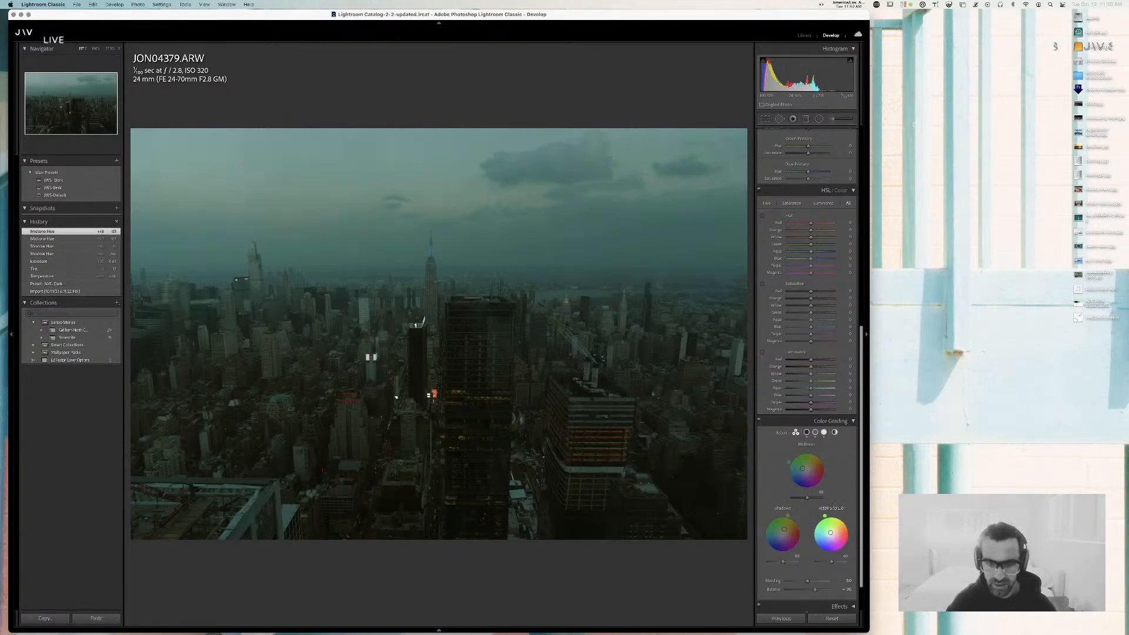
- Tint the highlights warm yellow in color grading, then try a stronger midtone saturation and undo it
{"action": "mouse_move", "coordinate": [830, 533]}
{"action": "left_mouse_down"}
{"action": "mouse_move", "coordinate": [847, 523]}
{"action": "mouse_move", "coordinate": [831, 540]}
{"action": "mouse_move", "coordinate": [824, 533]}
{"action": "mouse_move", "coordinate": [836, 530]}
{"action": "left_mouse_up"}
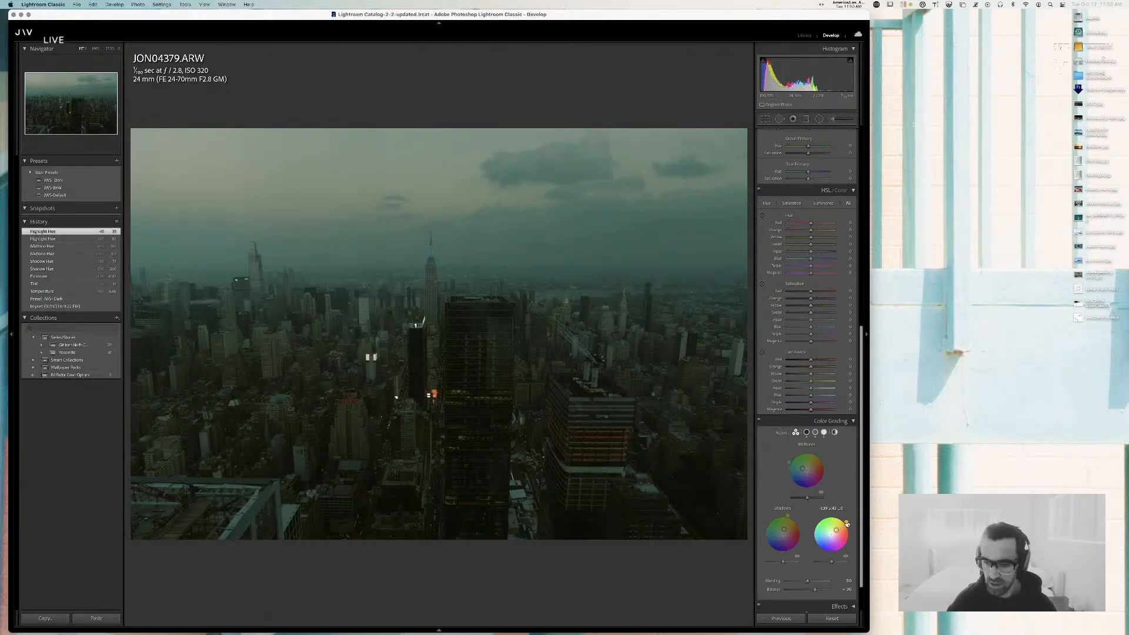
{"action": "left_click_drag", "start_coordinate": [845, 522], "coordinate": [841, 517]}
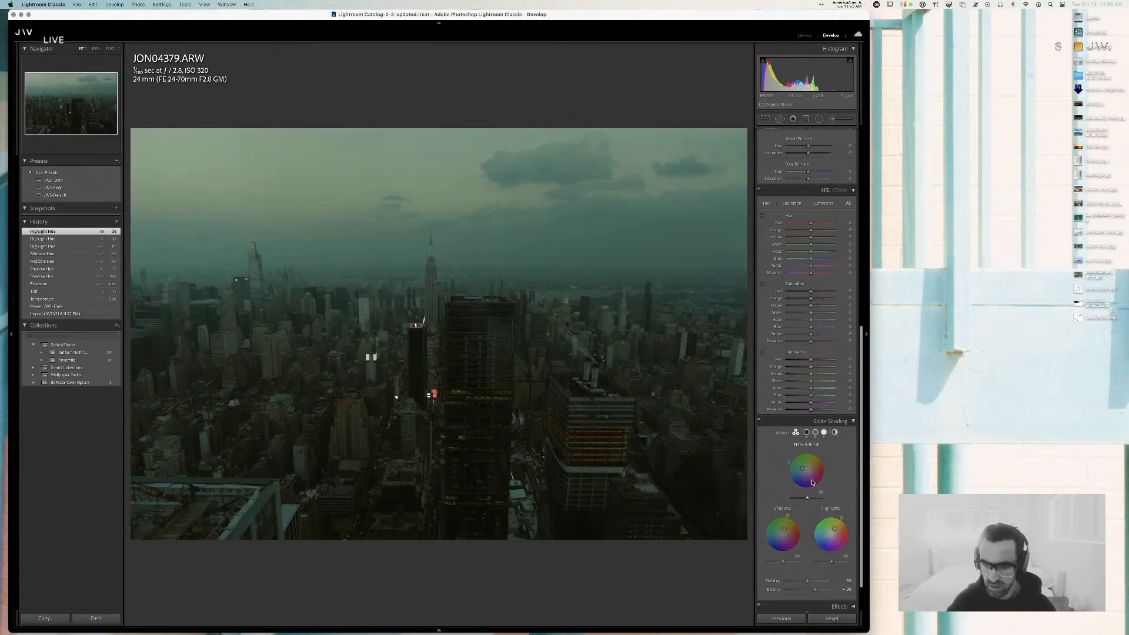
{"action": "left_click_drag", "start_coordinate": [803, 468], "coordinate": [799, 466]}
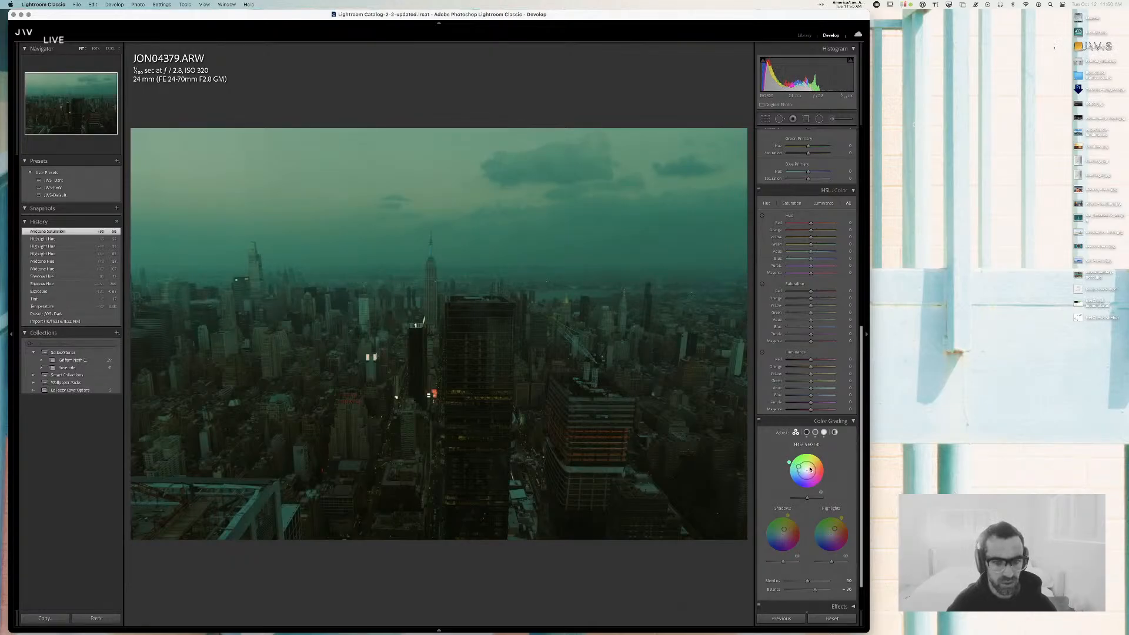
{"action": "key", "text": "super+z"}
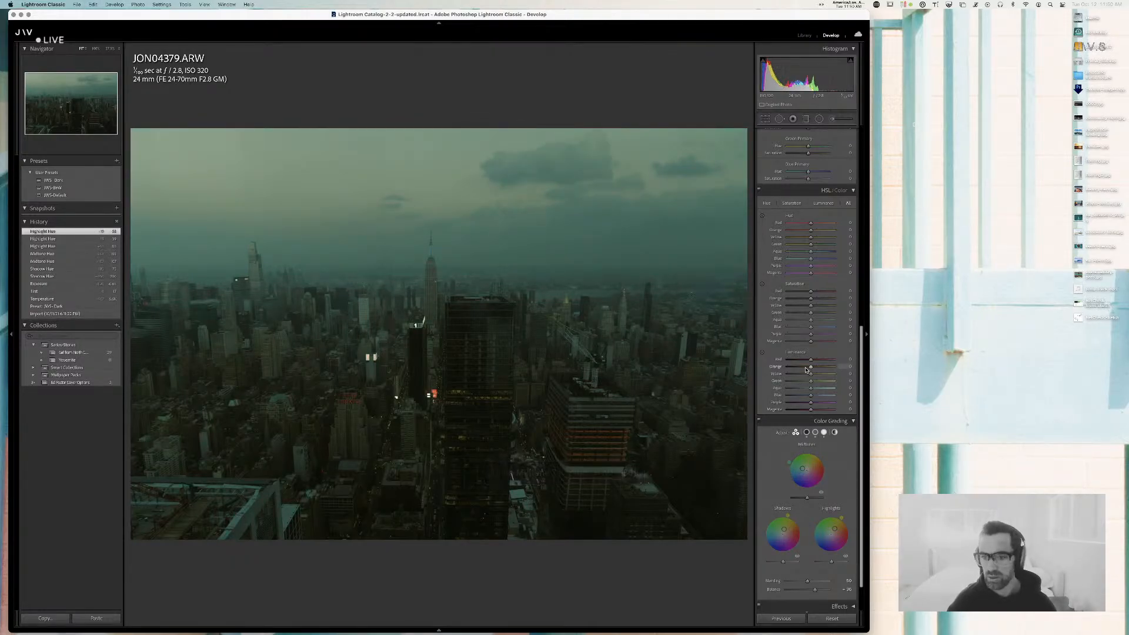
{"action": "scroll", "coordinate": [813, 237], "scroll_direction": "up", "scroll_amount": 10}
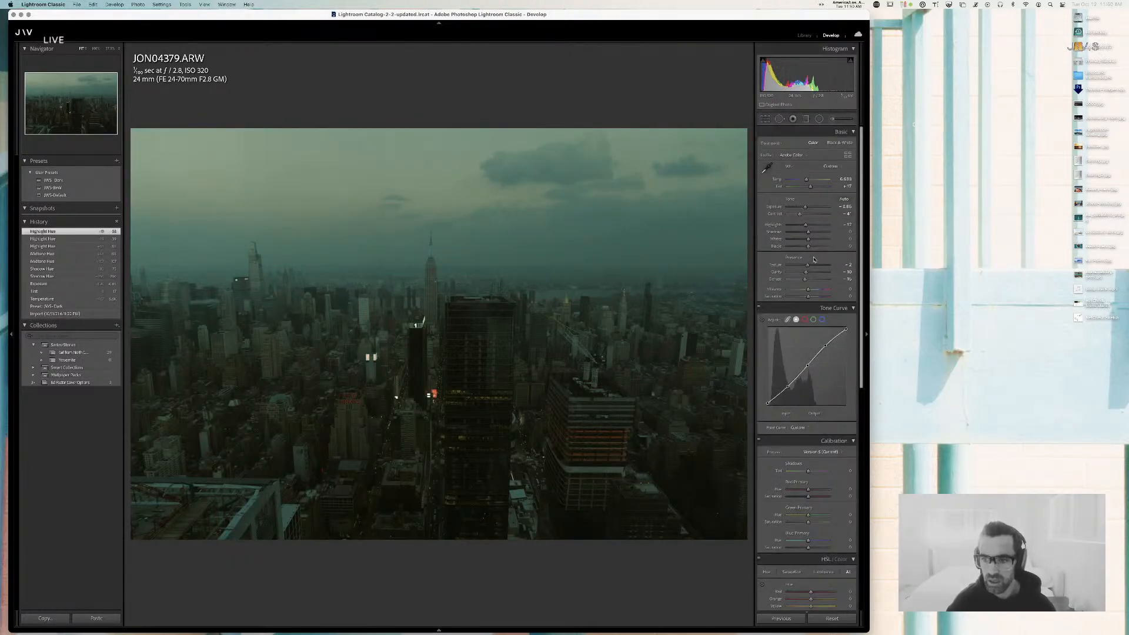
- Lower the lights and shadows in the parametric tone curve and fine-tune the darks
{"action": "left_click", "coordinate": [788, 320]}
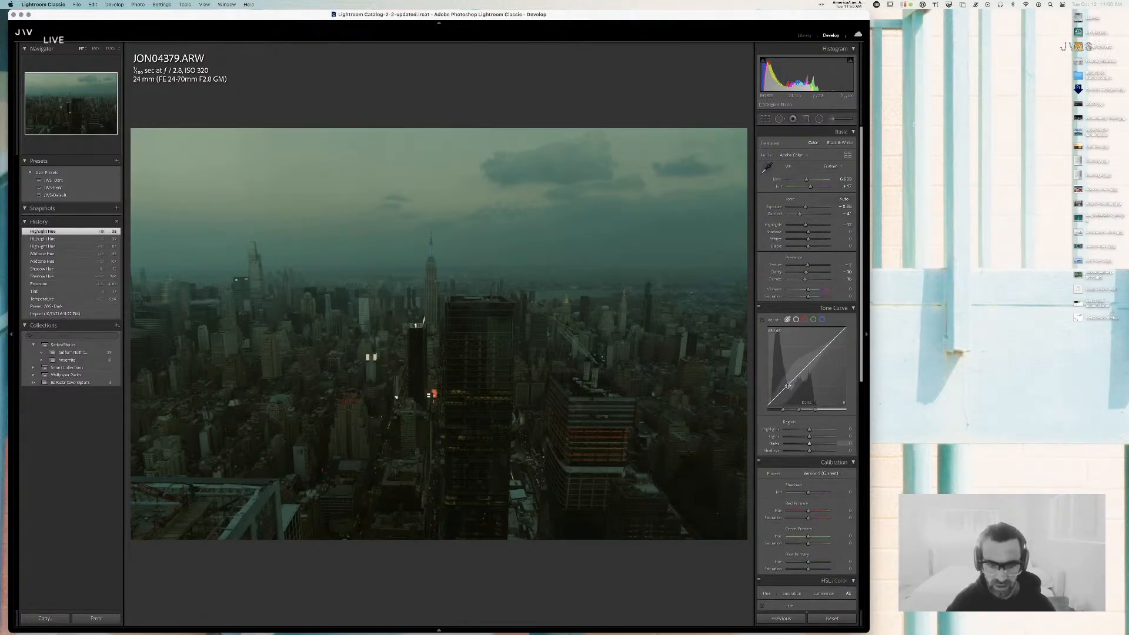
{"action": "left_click_drag", "start_coordinate": [787, 382], "coordinate": [810, 364]}
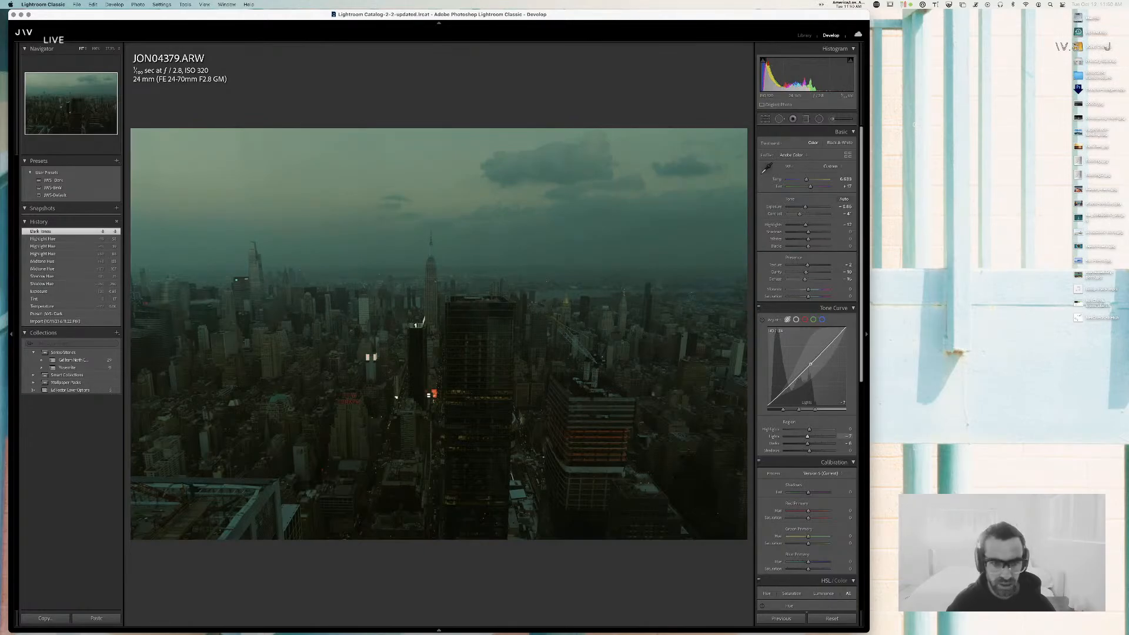
{"action": "left_click_drag", "start_coordinate": [809, 451], "coordinate": [806, 450]}
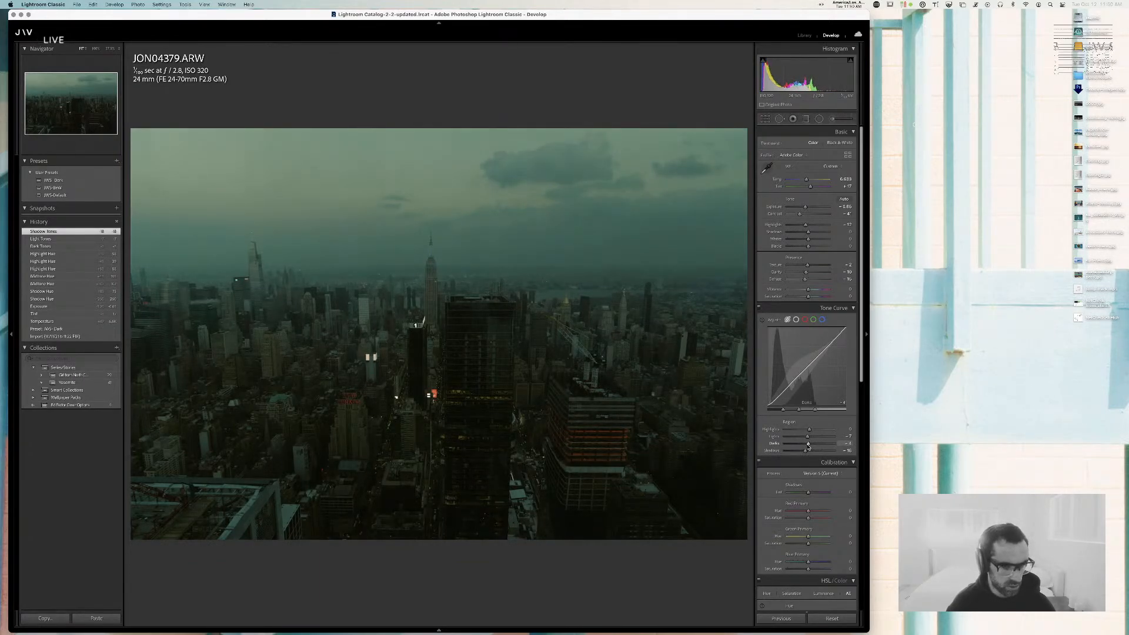
{"action": "left_click_drag", "start_coordinate": [808, 446], "coordinate": [810, 444]}
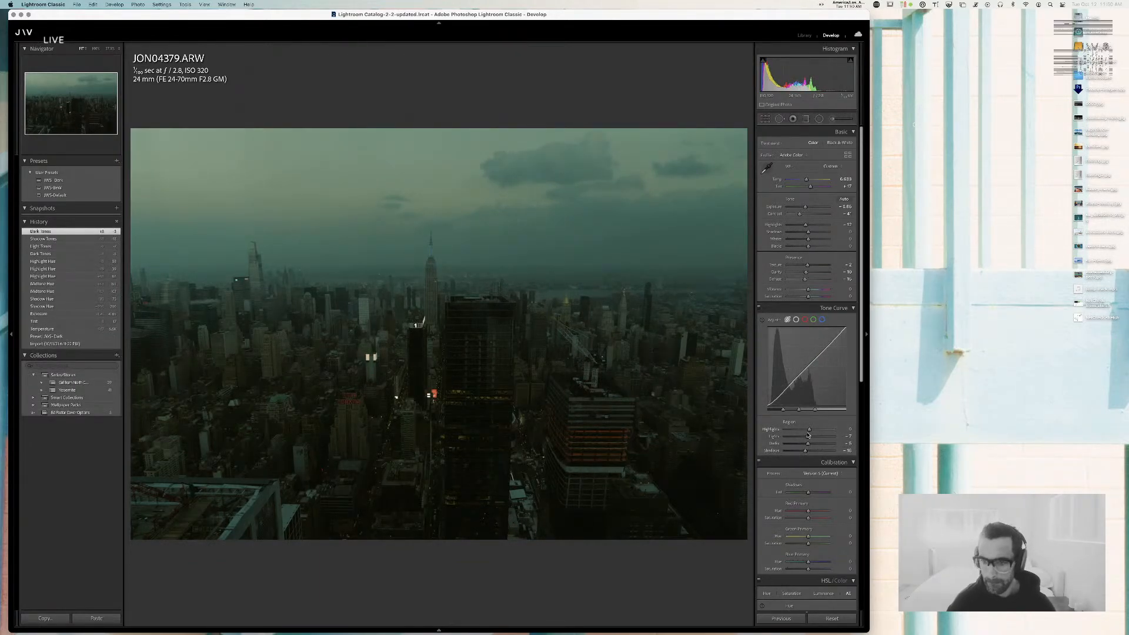
- Lift the black point of the red channel's point curve slightly, comparing the photo without and with the change
{"action": "left_click", "coordinate": [804, 320]}
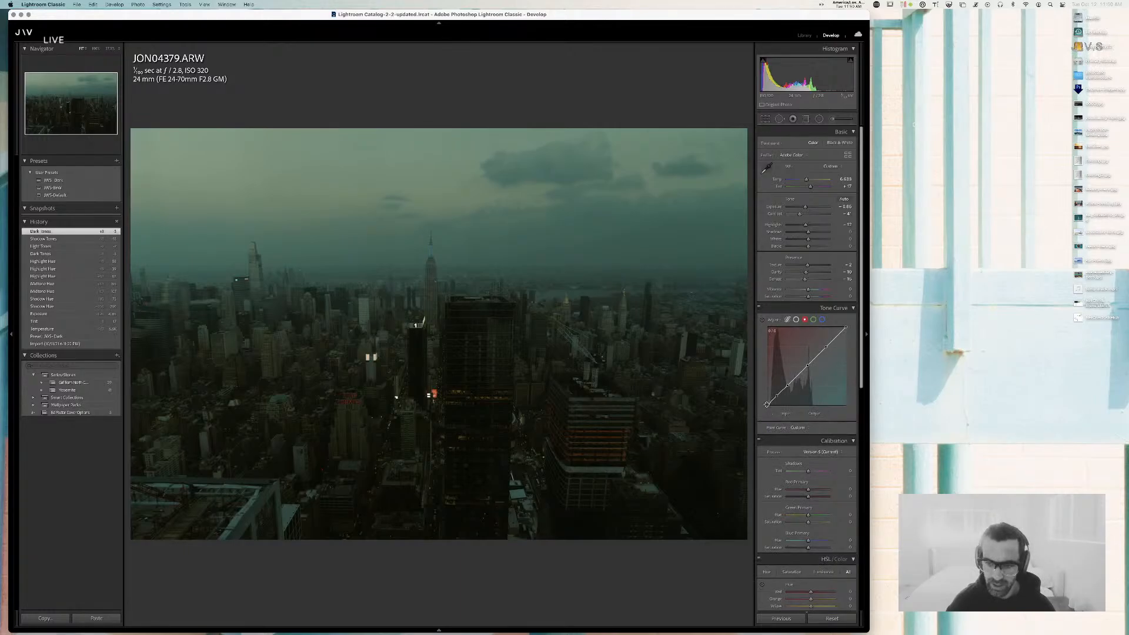
{"action": "left_click_drag", "start_coordinate": [766, 404], "coordinate": [767, 403]}
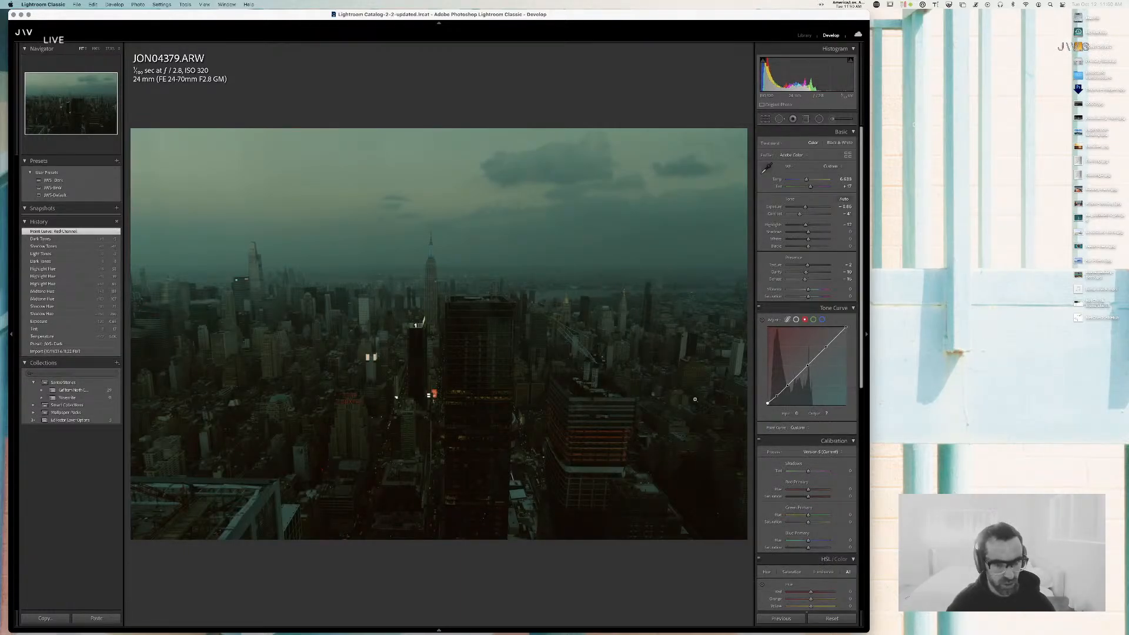
{"action": "key", "text": "super+z"}
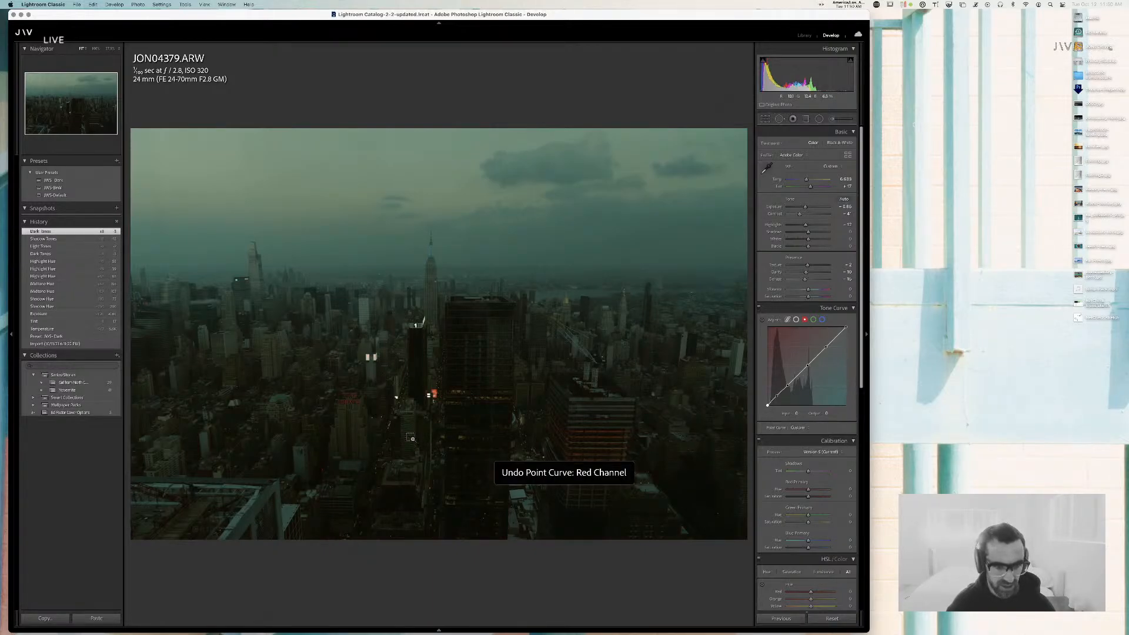
{"action": "key", "text": "super+shift+z"}
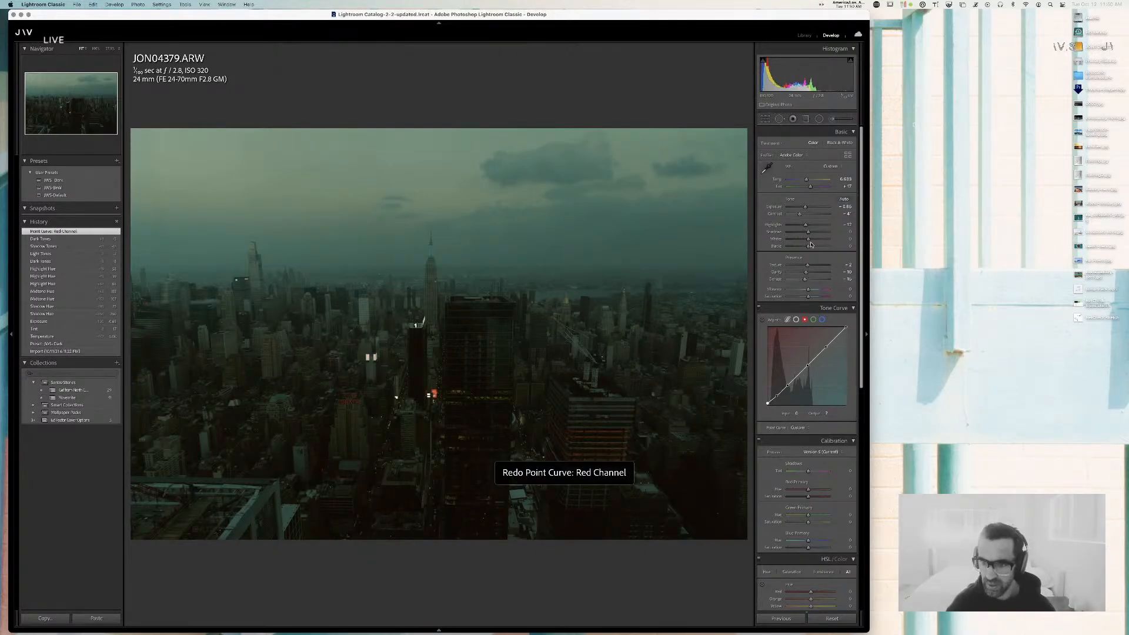
- Lift the shadows, whites and blacks while lowering the exposure, and fine-tune the white balance with slightly more magenta and a cooler temperature
{"action": "left_click_drag", "start_coordinate": [809, 245], "coordinate": [814, 246]}
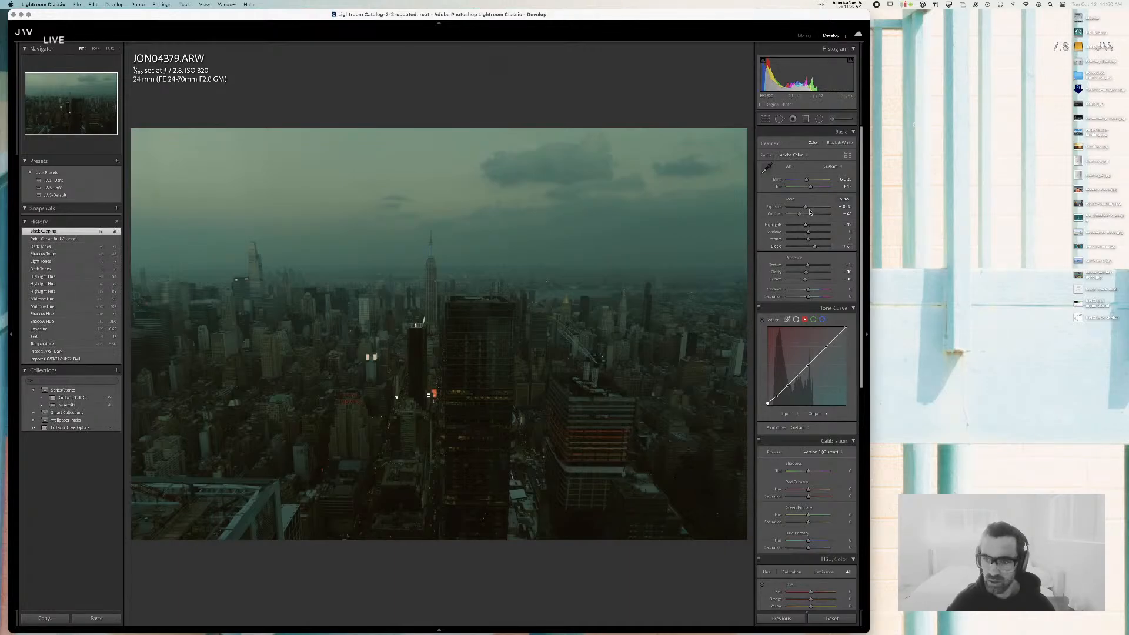
{"action": "left_click_drag", "start_coordinate": [804, 207], "coordinate": [826, 247]}
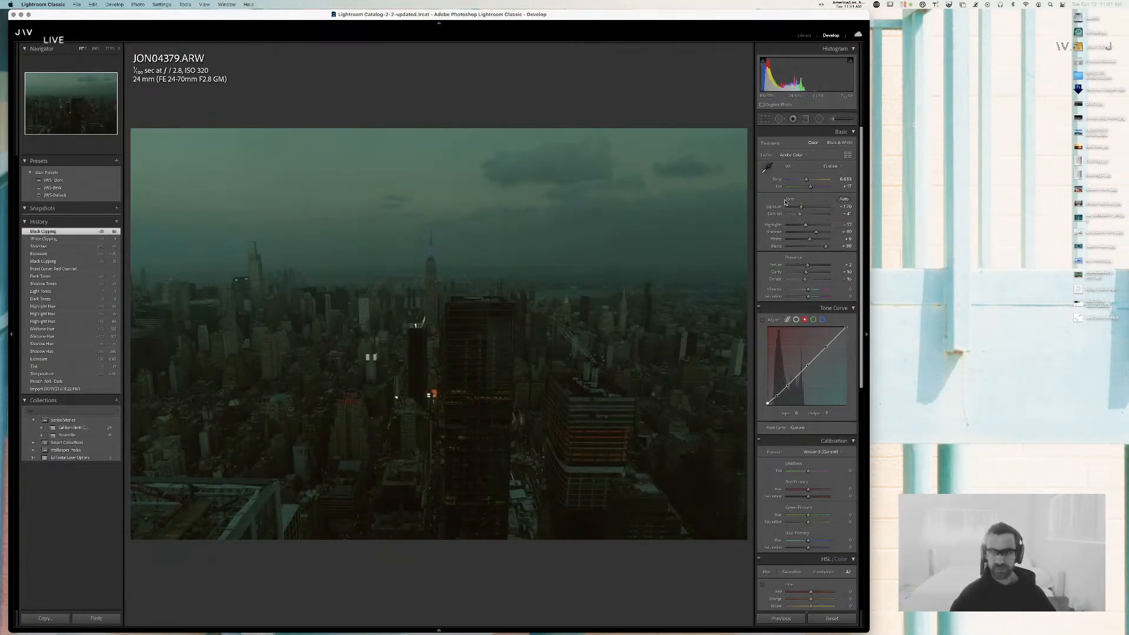
{"action": "left_click_drag", "start_coordinate": [810, 190], "coordinate": [812, 188]}
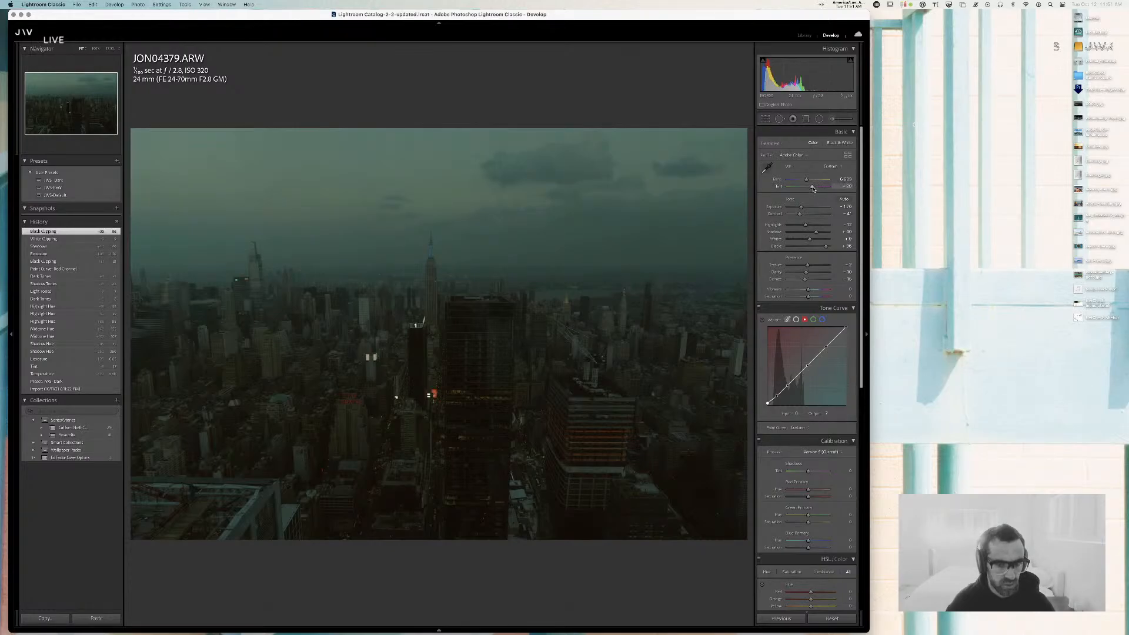
{"action": "left_click_drag", "start_coordinate": [806, 179], "coordinate": [808, 180]}
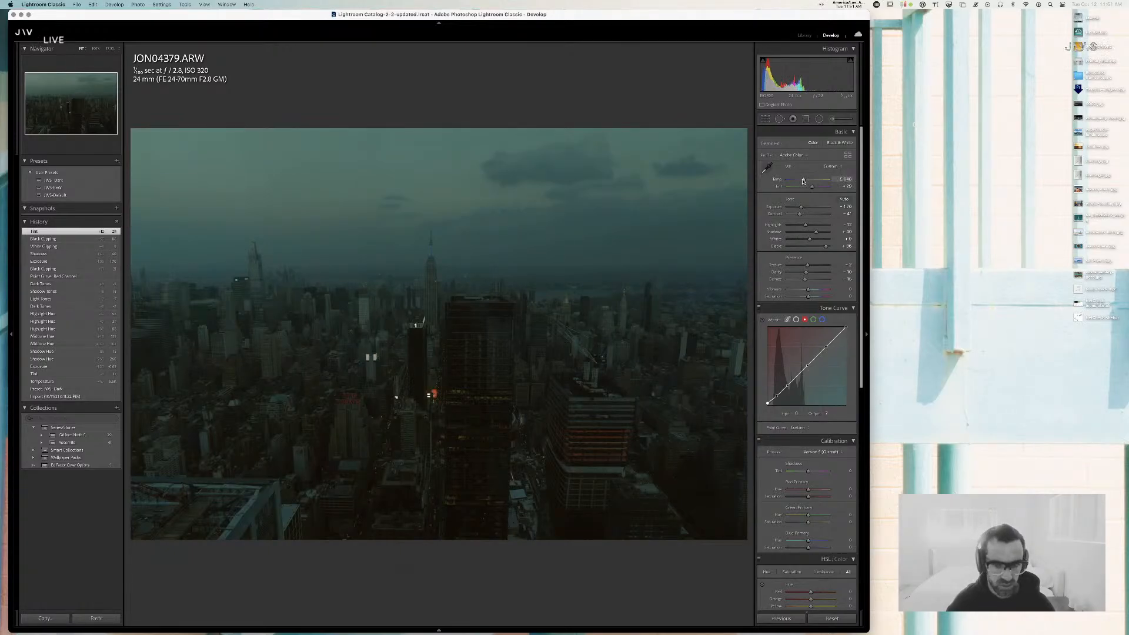
{"action": "left_click_drag", "start_coordinate": [803, 181], "coordinate": [805, 181]}
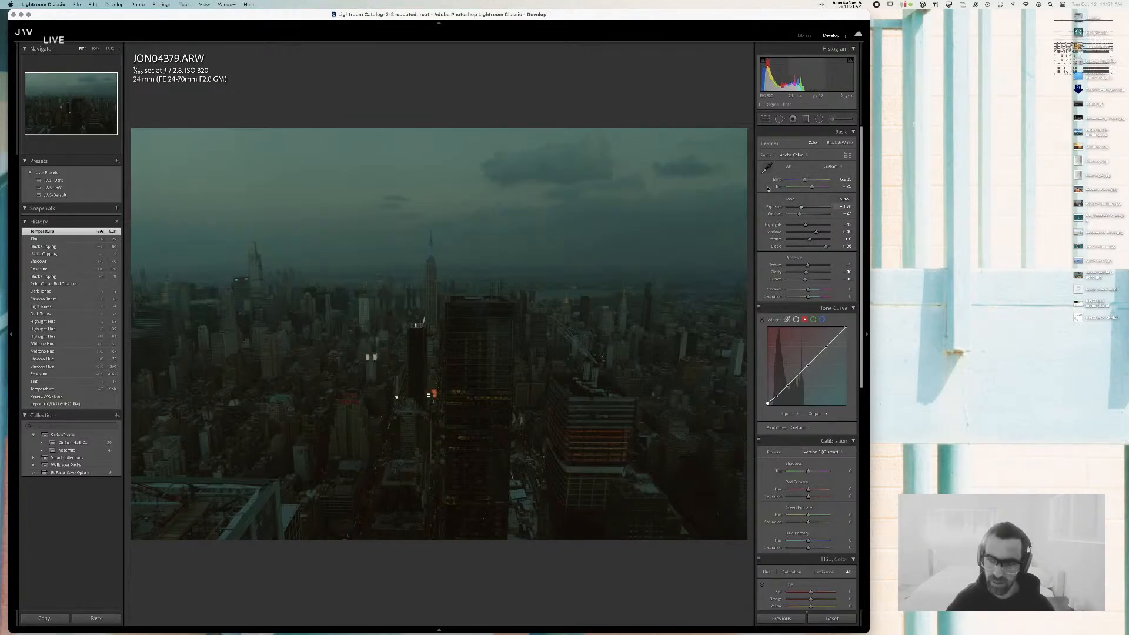
- Raise the red, green and blue primary hues in the camera calibration
{"action": "mouse_move", "coordinate": [808, 489]}
{"action": "left_mouse_down"}
{"action": "mouse_move", "coordinate": [817, 489]}
{"action": "mouse_move", "coordinate": [806, 490]}
{"action": "left_mouse_up"}
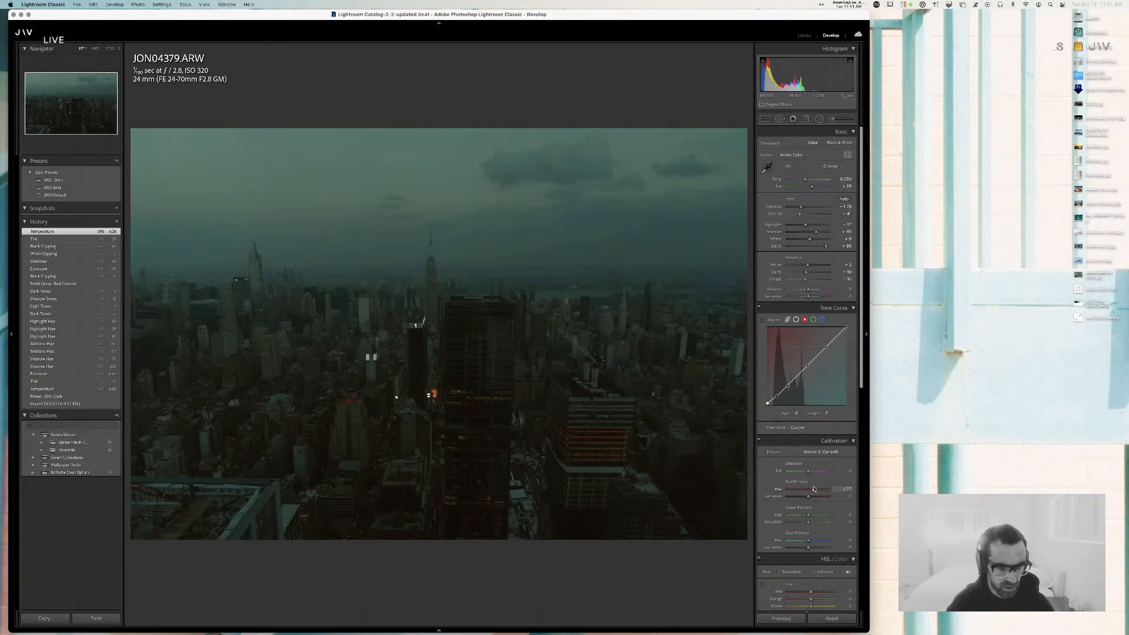
{"action": "left_click_drag", "start_coordinate": [814, 489], "coordinate": [827, 514]}
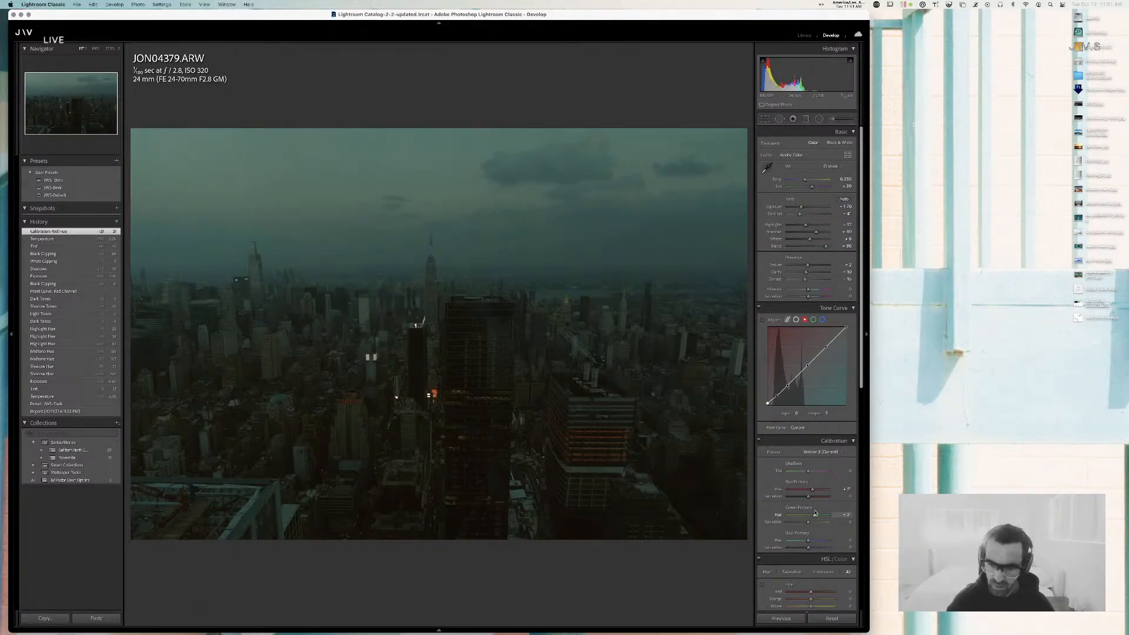
{"action": "left_click_drag", "start_coordinate": [813, 513], "coordinate": [810, 542]}
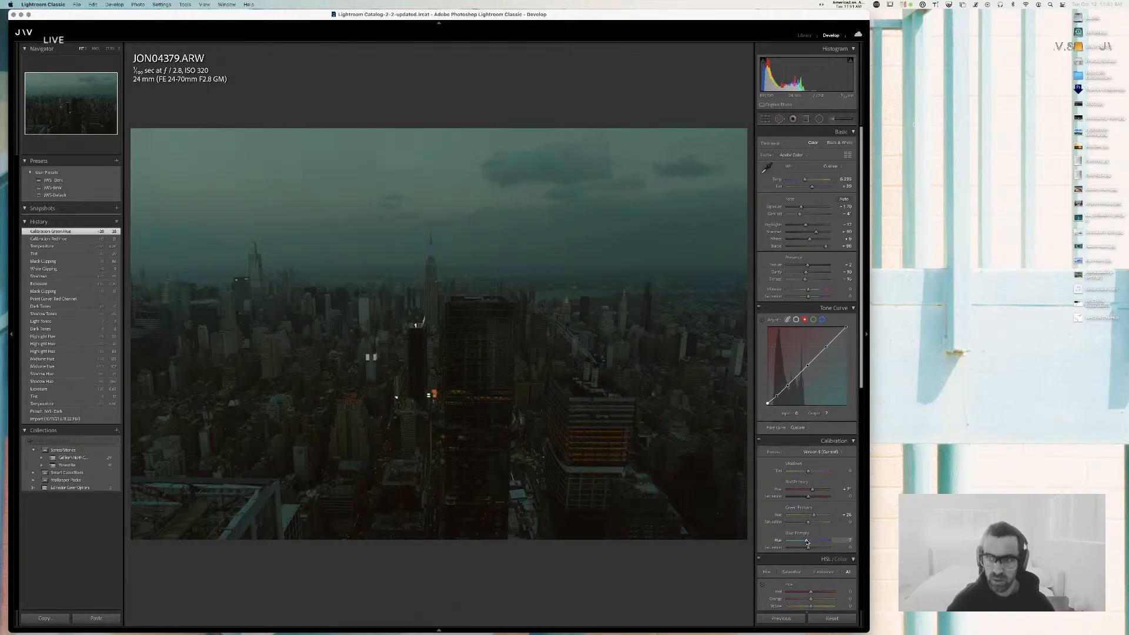
{"action": "left_click_drag", "start_coordinate": [807, 542], "coordinate": [807, 541]}
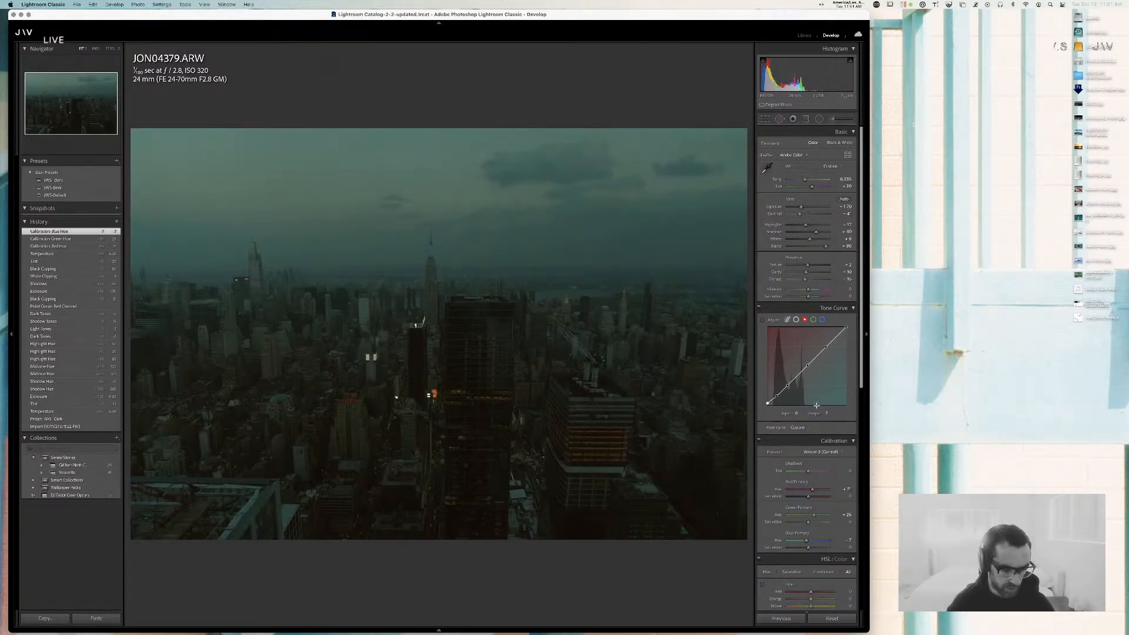
{"action": "left_click_drag", "start_coordinate": [807, 541], "coordinate": [814, 540]}
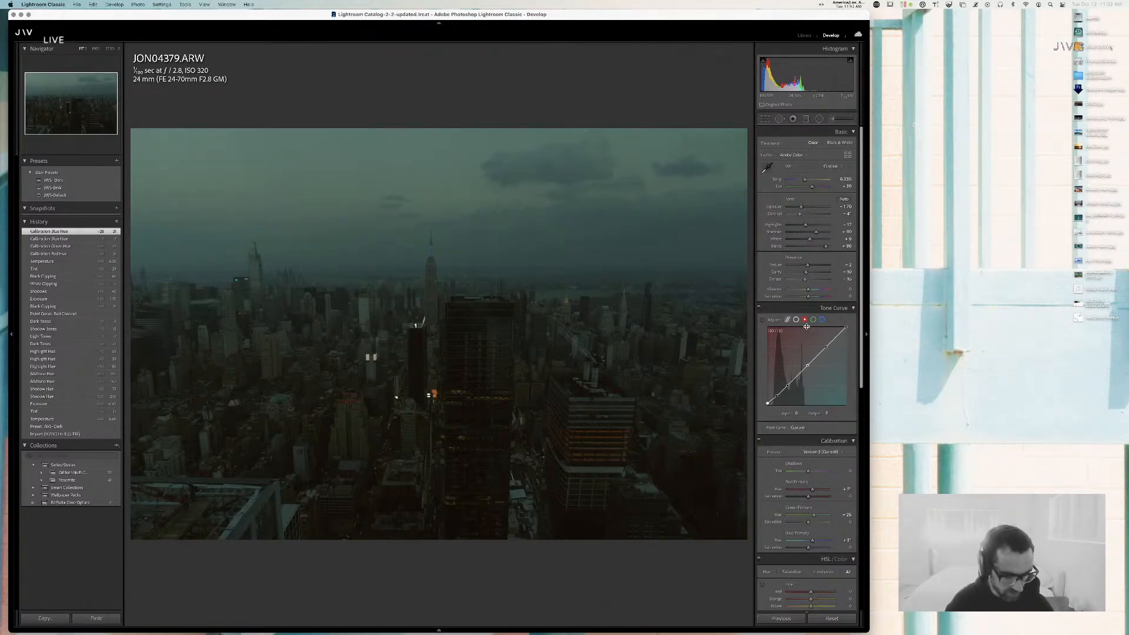
- Shift the orange hue slightly toward red and the yellow hue toward green in the HSL adjustments
{"action": "scroll", "coordinate": [808, 484], "scroll_direction": "down", "scroll_amount": 5}
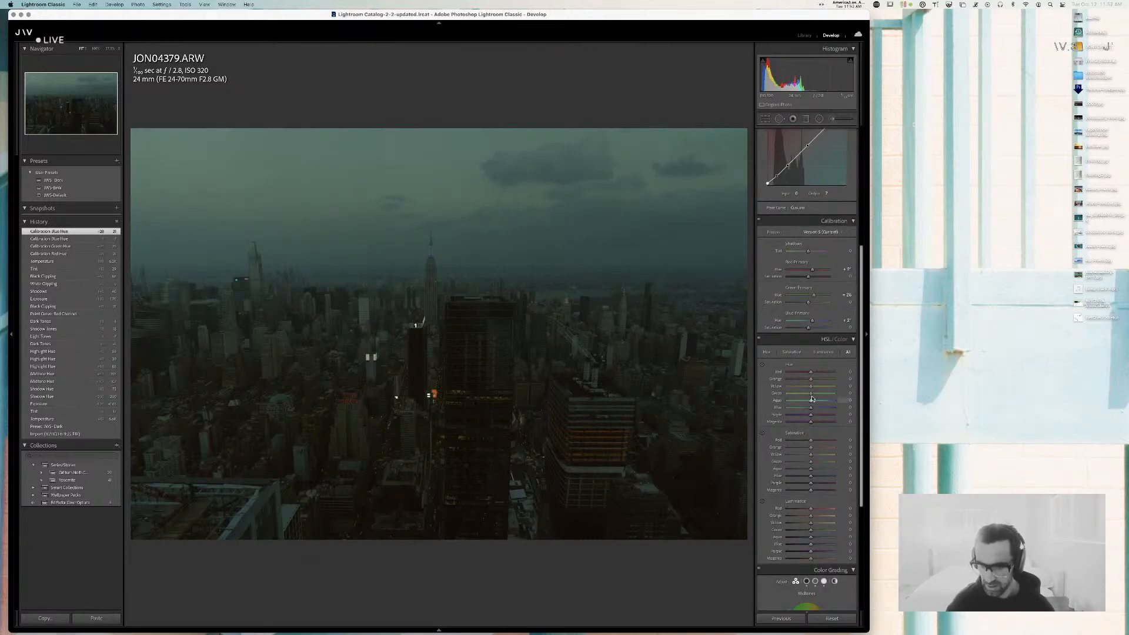
{"action": "left_click_drag", "start_coordinate": [811, 379], "coordinate": [874, 381]}
{"action": "left_click_drag", "start_coordinate": [757, 385], "coordinate": [810, 388]}
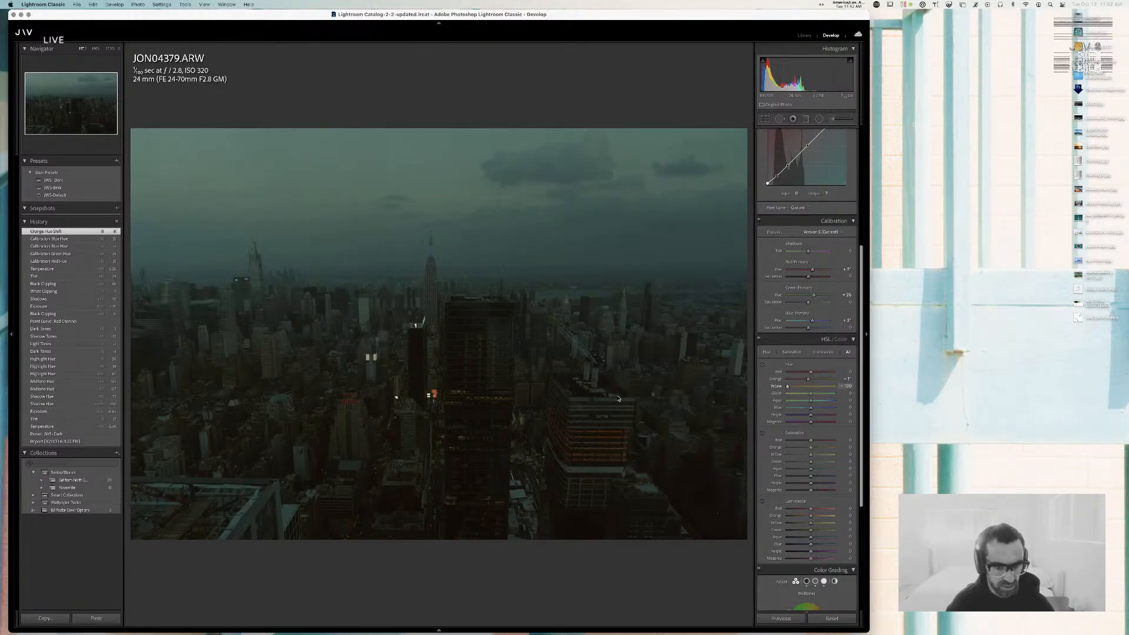
{"action": "left_click_drag", "start_coordinate": [618, 385], "coordinate": [813, 387]}
- Reduce dehaze and clarity to give the skyline a hazier look, and readjust the exposure slightly
{"action": "scroll", "coordinate": [803, 204], "scroll_direction": "up", "scroll_amount": 6}
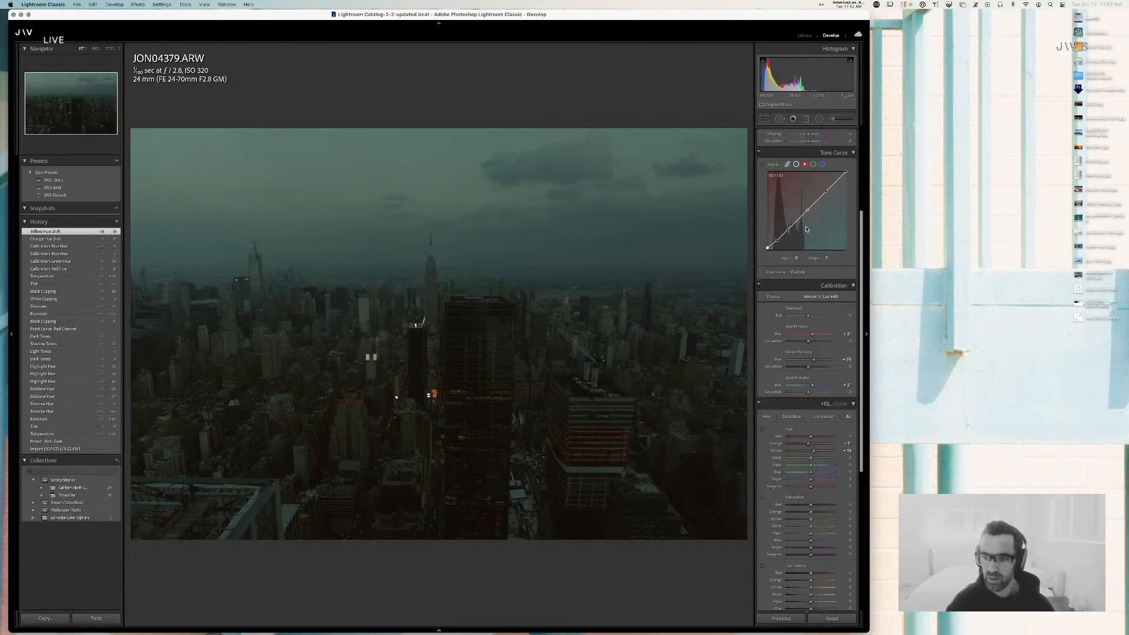
{"action": "left_click_drag", "start_coordinate": [803, 280], "coordinate": [803, 274]}
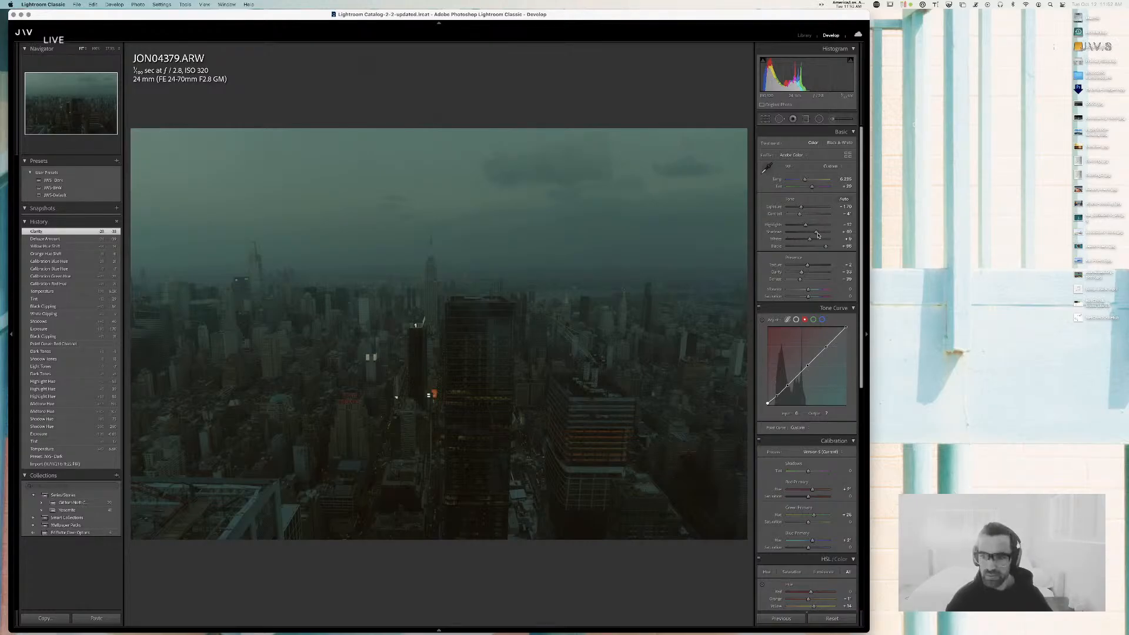
{"action": "left_click_drag", "start_coordinate": [801, 207], "coordinate": [801, 208]}
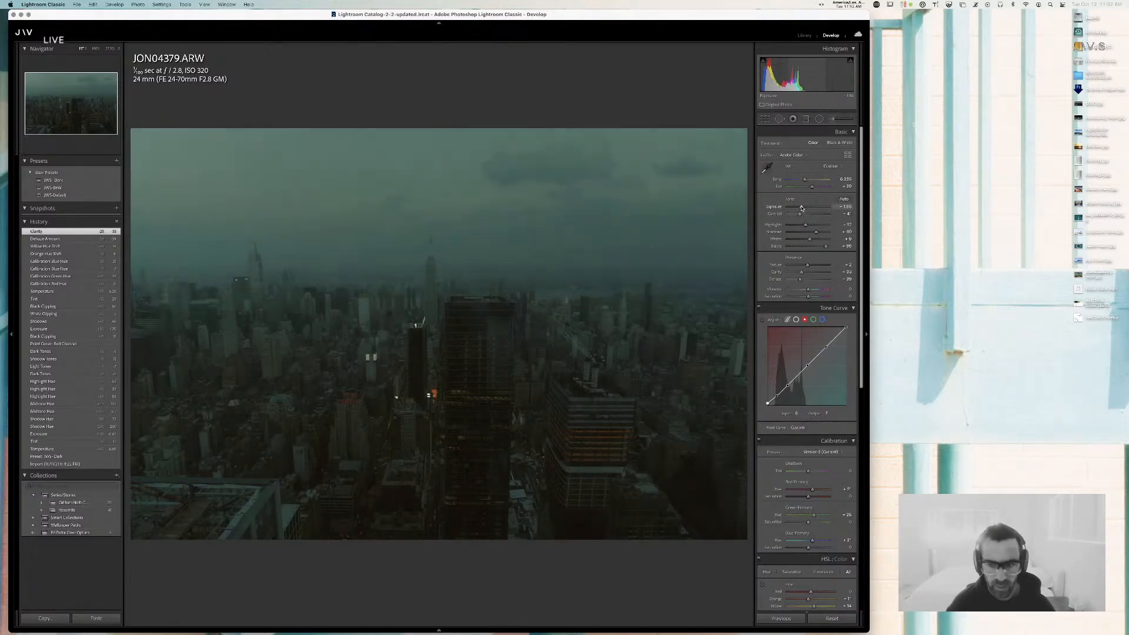
- Lower the blacks and shadows, try strongly boosted highlights and bring the highlights back to just below neutral
{"action": "mouse_move", "coordinate": [826, 247]}
{"action": "left_mouse_down"}
{"action": "mouse_move", "coordinate": [813, 249]}
{"action": "mouse_move", "coordinate": [823, 232]}
{"action": "mouse_move", "coordinate": [796, 237]}
{"action": "mouse_move", "coordinate": [832, 226]}
{"action": "mouse_move", "coordinate": [774, 227]}
{"action": "mouse_move", "coordinate": [823, 226]}
{"action": "left_mouse_up"}
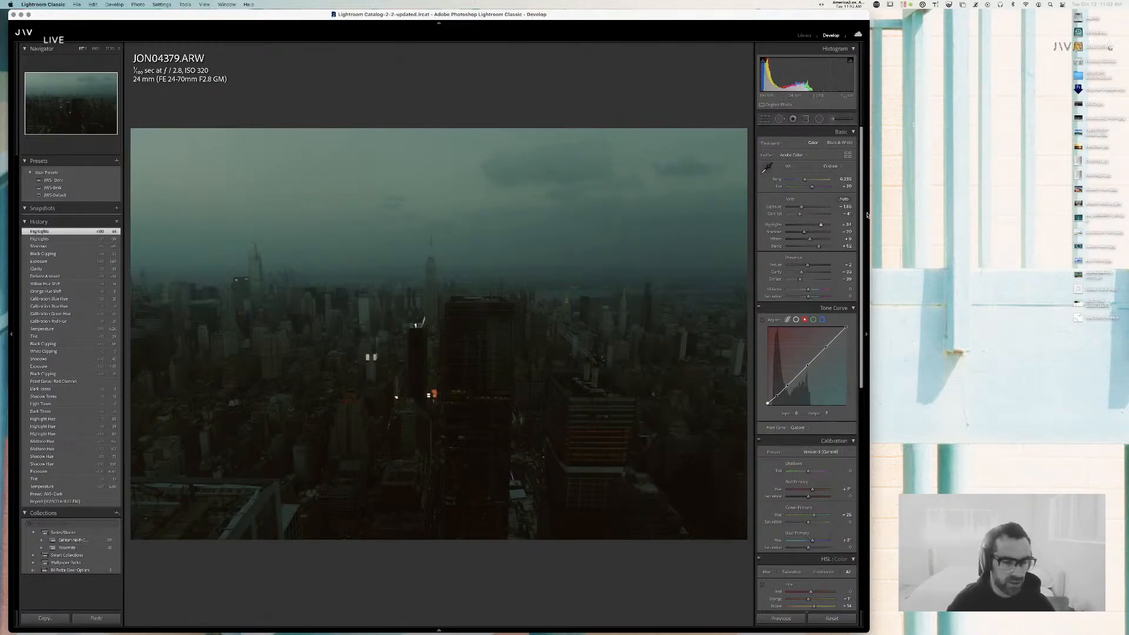
{"action": "left_click_drag", "start_coordinate": [820, 225], "coordinate": [845, 226]}
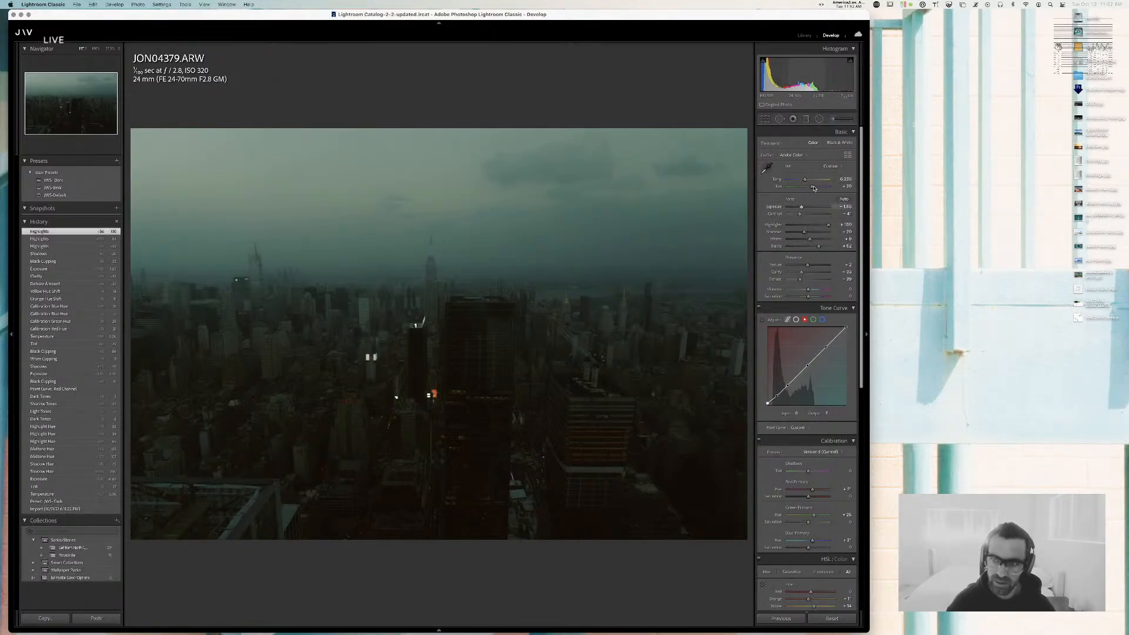
{"action": "left_click_drag", "start_coordinate": [826, 224], "coordinate": [807, 224]}
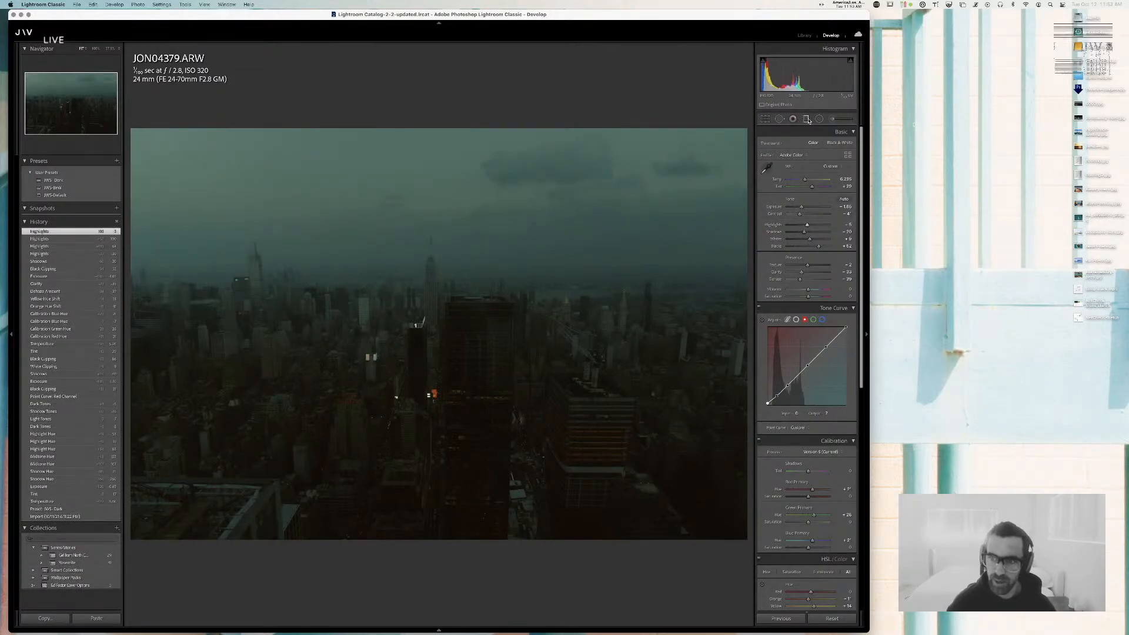
- Place a graduated filter from just below the photo and widen its luminance range mask, checking the coverage with the mask overlay
{"action": "key", "text": "m"}
{"action": "left_click", "coordinate": [551, 546]}
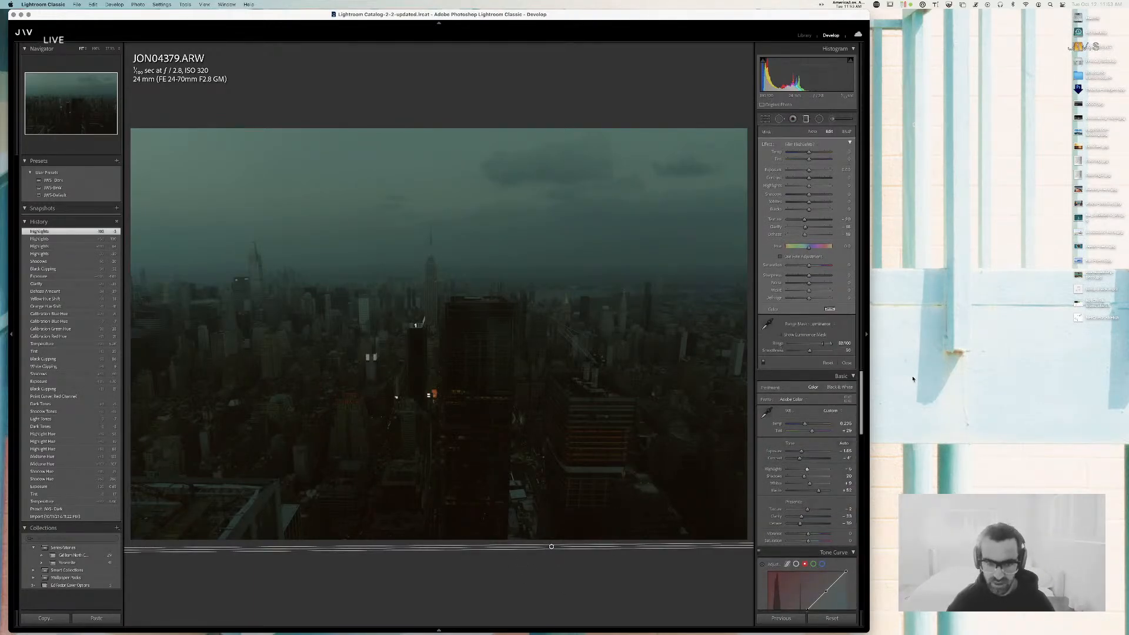
{"action": "key", "text": "o"}
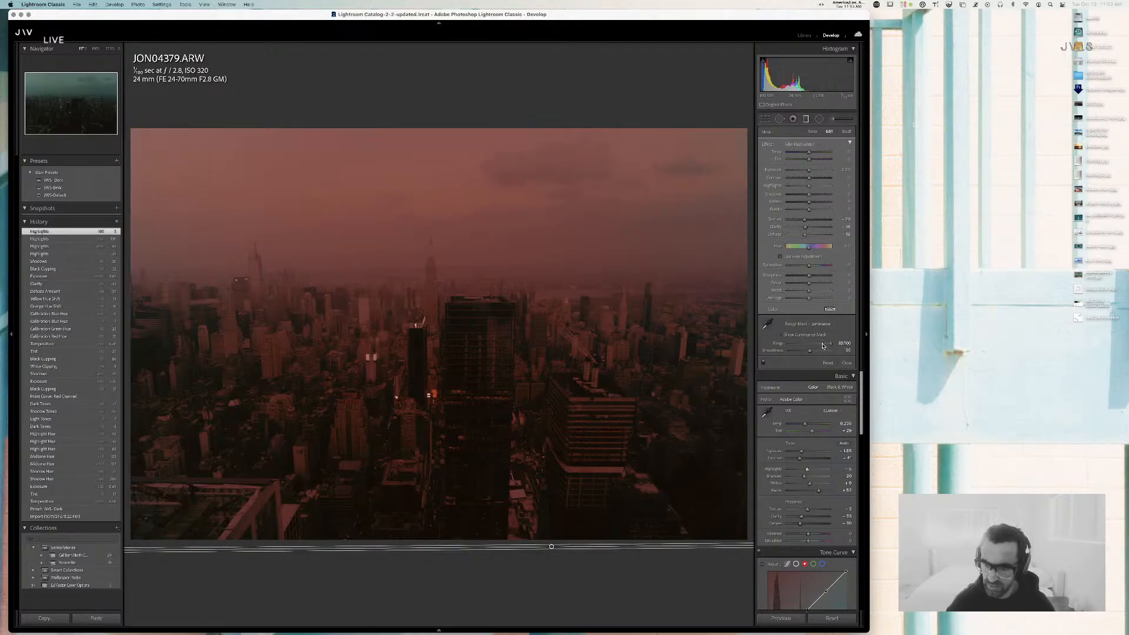
{"action": "mouse_move", "coordinate": [822, 345]}
{"action": "left_mouse_down"}
{"action": "mouse_move", "coordinate": [799, 348]}
{"action": "mouse_move", "coordinate": [827, 349]}
{"action": "left_mouse_up"}
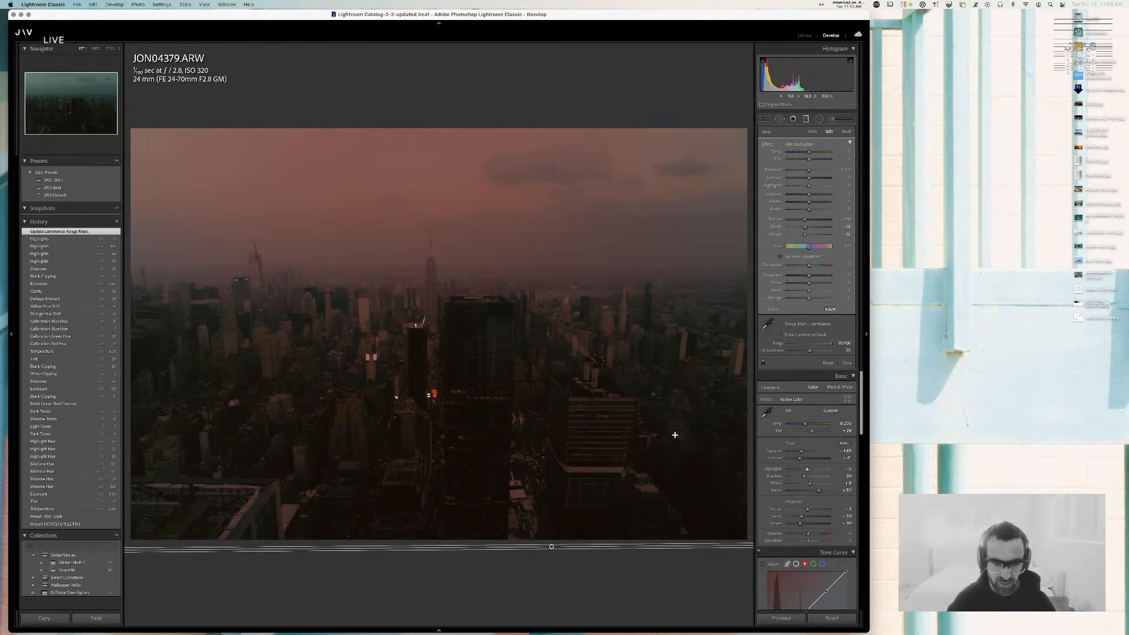
{"action": "key", "text": "o"}
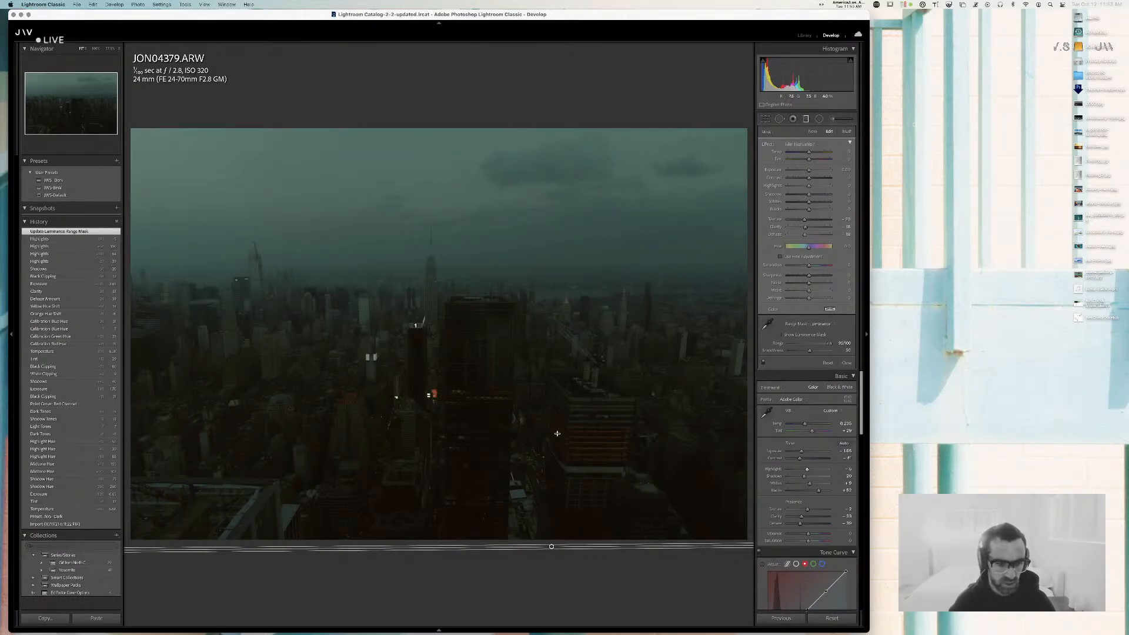
{"action": "key", "text": "Return"}
- Raise the red and orange luminance and boost the red and orange saturation in the HSL adjustments
{"action": "scroll", "coordinate": [832, 405], "scroll_direction": "down", "scroll_amount": 10}
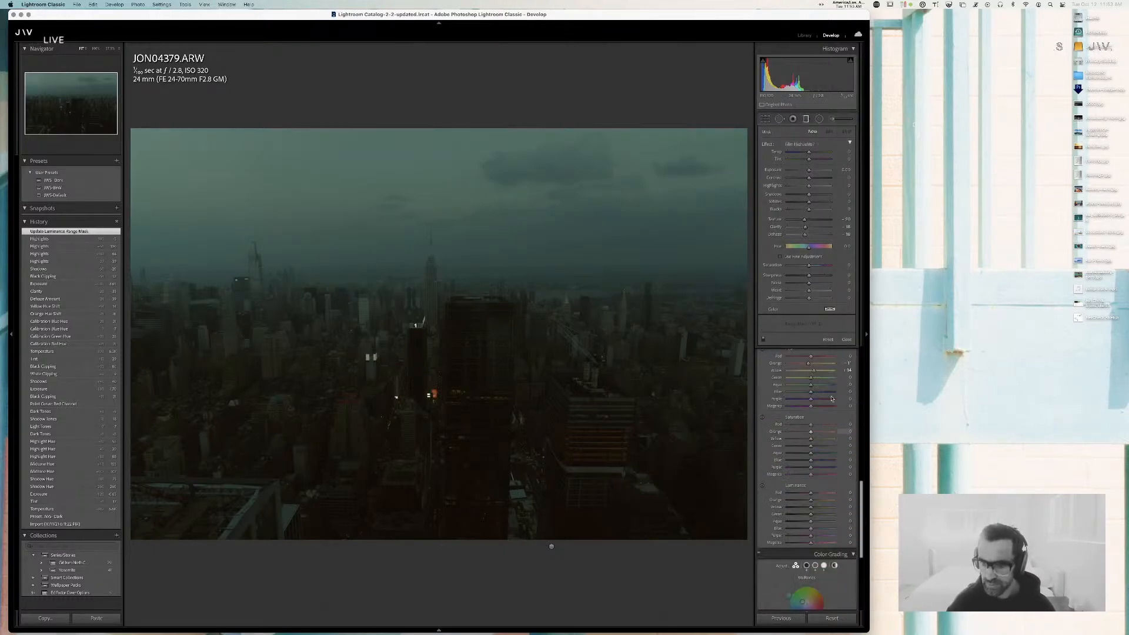
{"action": "scroll", "coordinate": [831, 398], "scroll_direction": "down", "scroll_amount": 5}
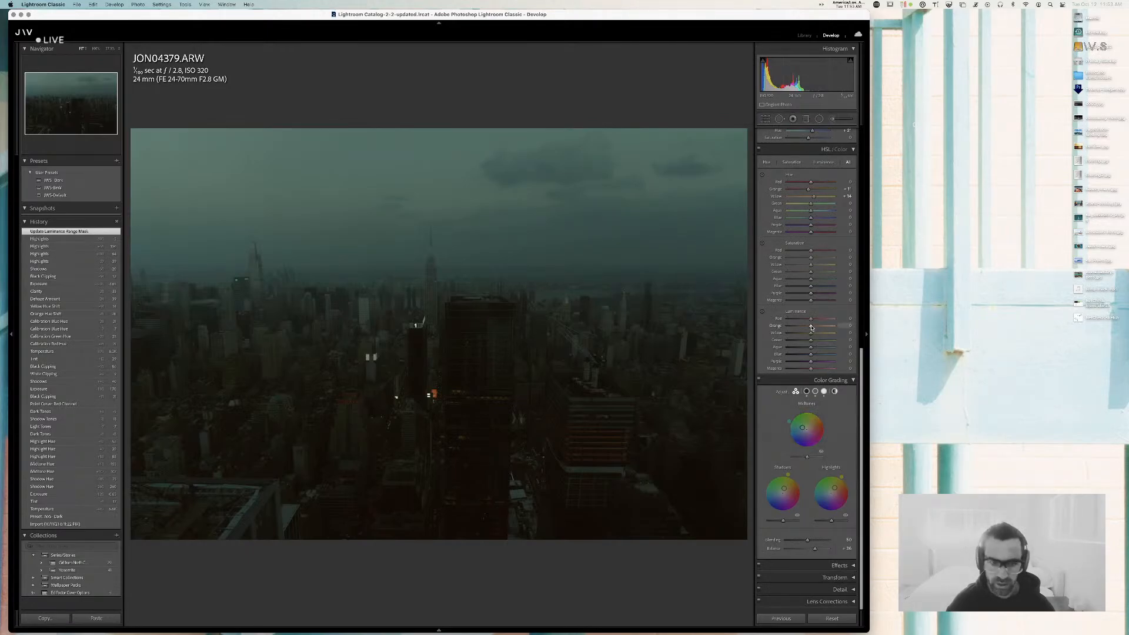
{"action": "mouse_move", "coordinate": [811, 327]}
{"action": "left_mouse_down"}
{"action": "mouse_move", "coordinate": [841, 329]}
{"action": "mouse_move", "coordinate": [811, 326]}
{"action": "mouse_move", "coordinate": [839, 318]}
{"action": "mouse_move", "coordinate": [829, 319]}
{"action": "left_mouse_up"}
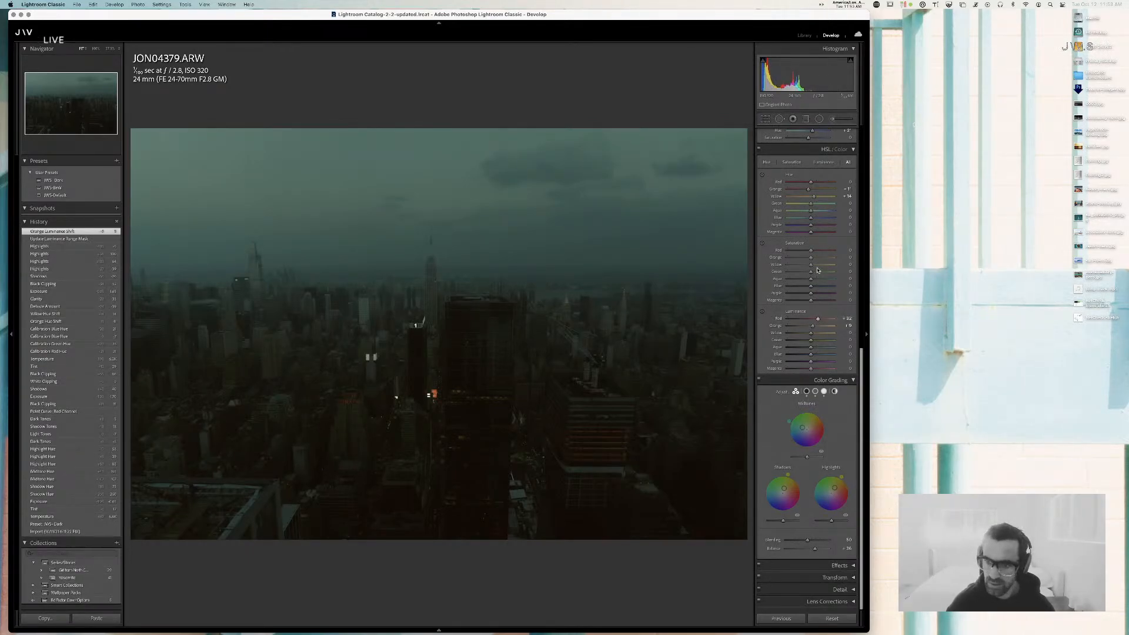
{"action": "mouse_move", "coordinate": [810, 250]}
{"action": "left_mouse_down"}
{"action": "mouse_move", "coordinate": [833, 251]}
{"action": "mouse_move", "coordinate": [817, 252]}
{"action": "mouse_move", "coordinate": [826, 259]}
{"action": "left_mouse_up"}
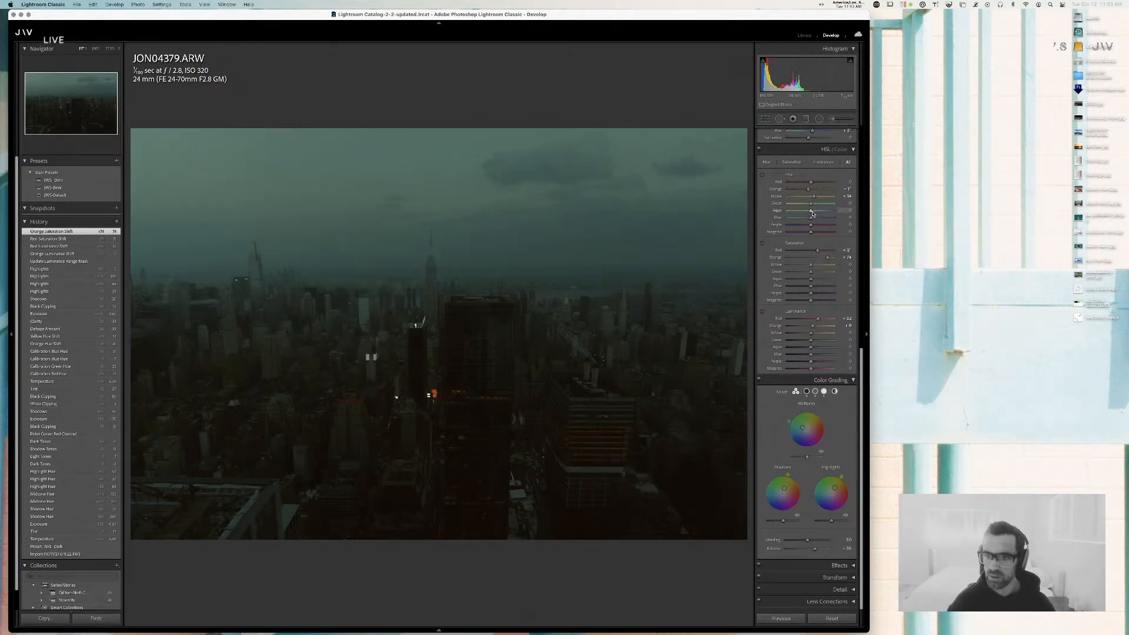
- Try extreme aqua hue and aqua luminance shifts in the HSL adjustments and undo both
{"action": "left_click_drag", "start_coordinate": [815, 213], "coordinate": [789, 211]}
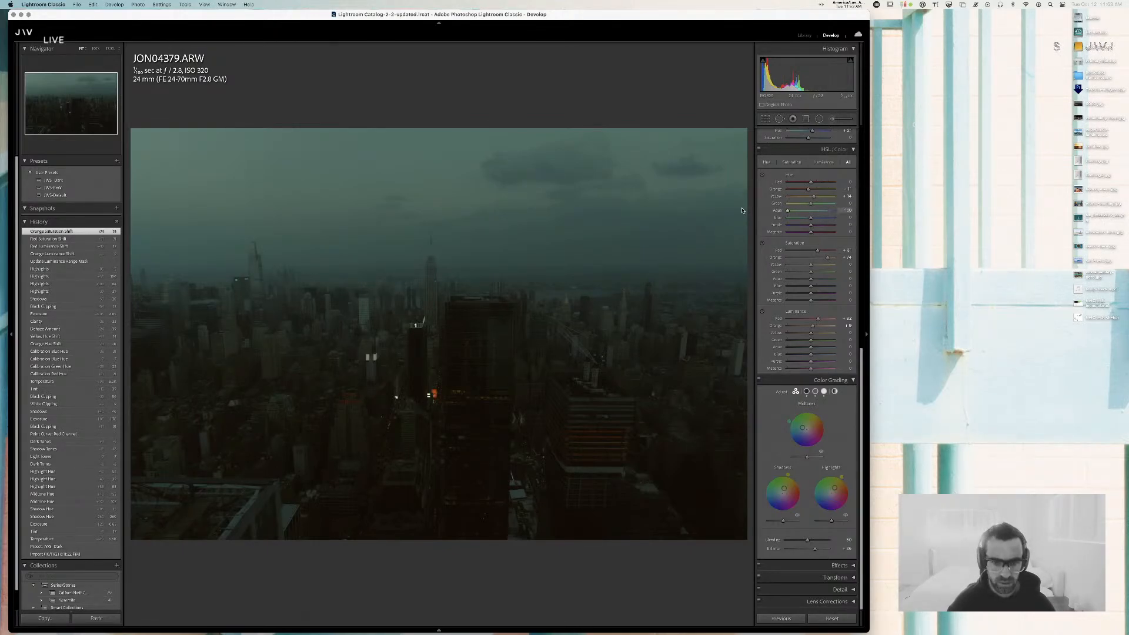
{"action": "key", "text": "super+z"}
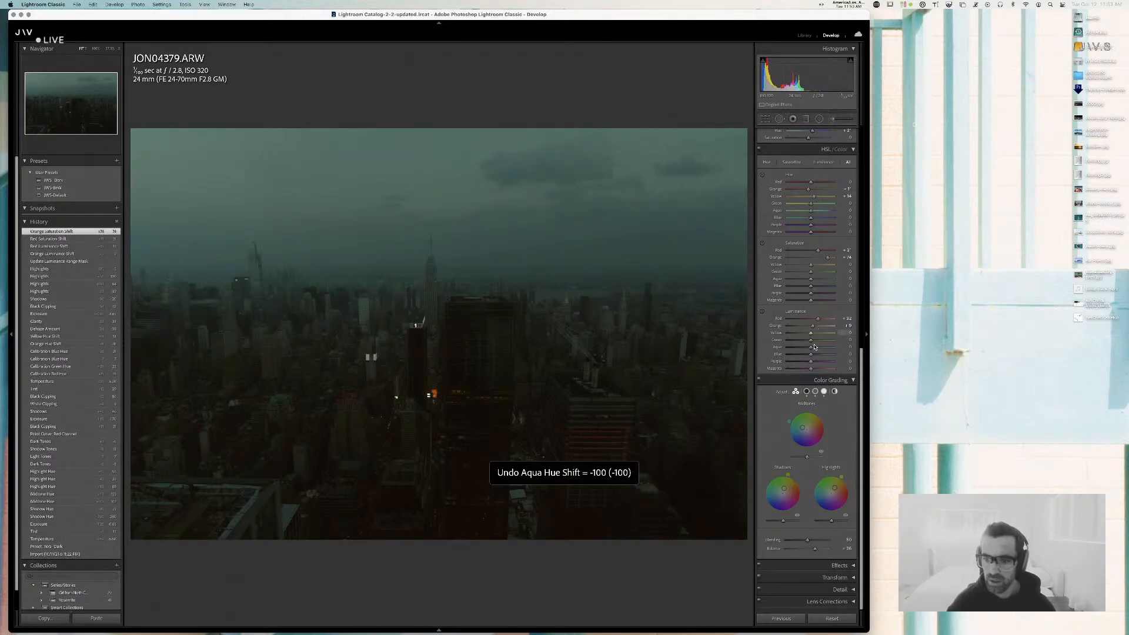
{"action": "left_click_drag", "start_coordinate": [839, 347], "coordinate": [784, 347]}
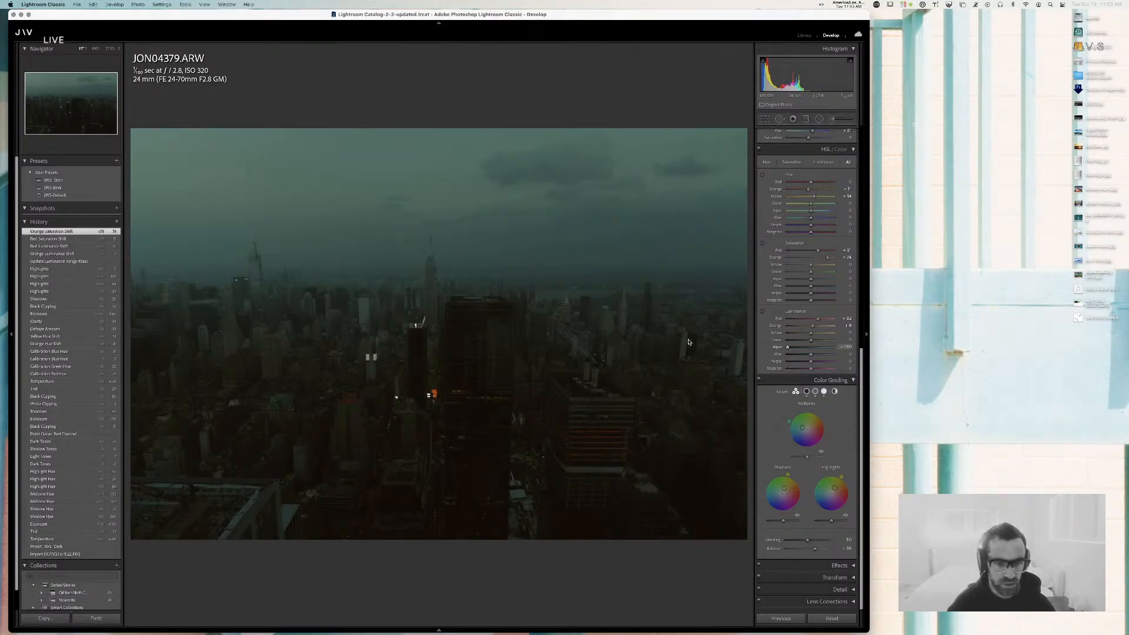
{"action": "key", "text": "super+z"}
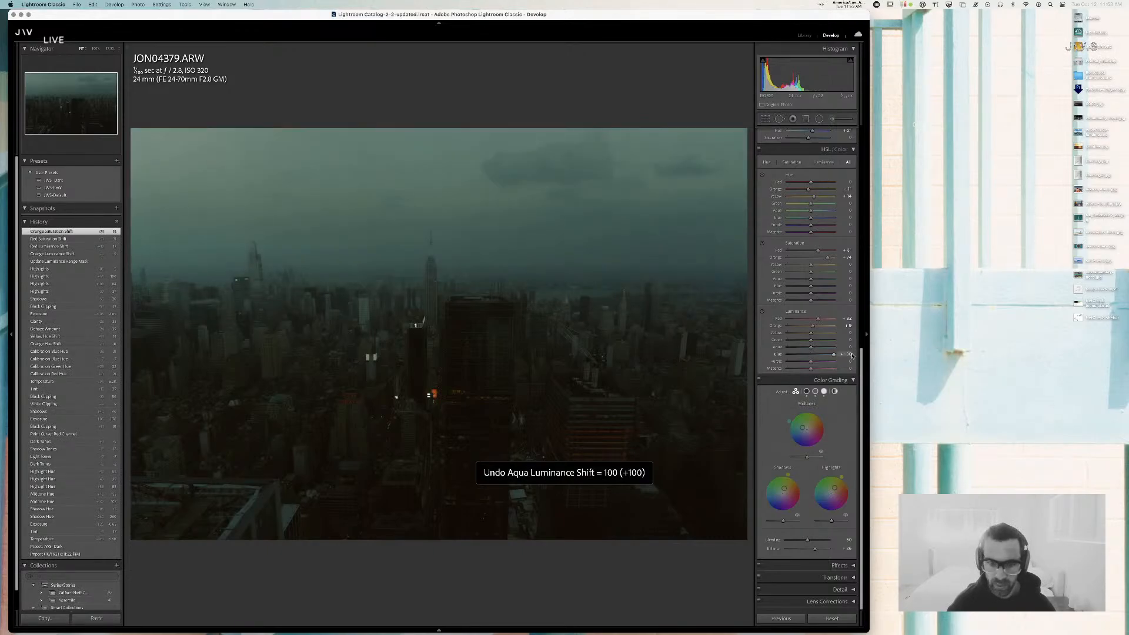
- Test the blue luminance at both extremes, settle it below neutral, and slightly lower the aqua and purple luminance
{"action": "left_click_drag", "start_coordinate": [833, 354], "coordinate": [649, 351]}
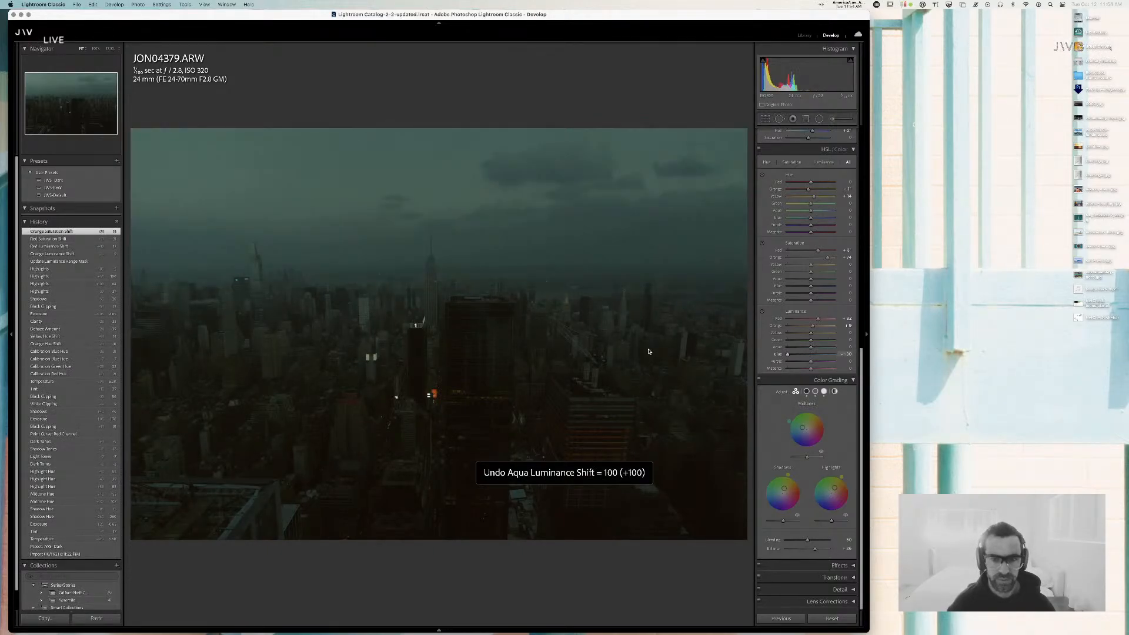
{"action": "left_click_drag", "start_coordinate": [767, 352], "coordinate": [834, 357]}
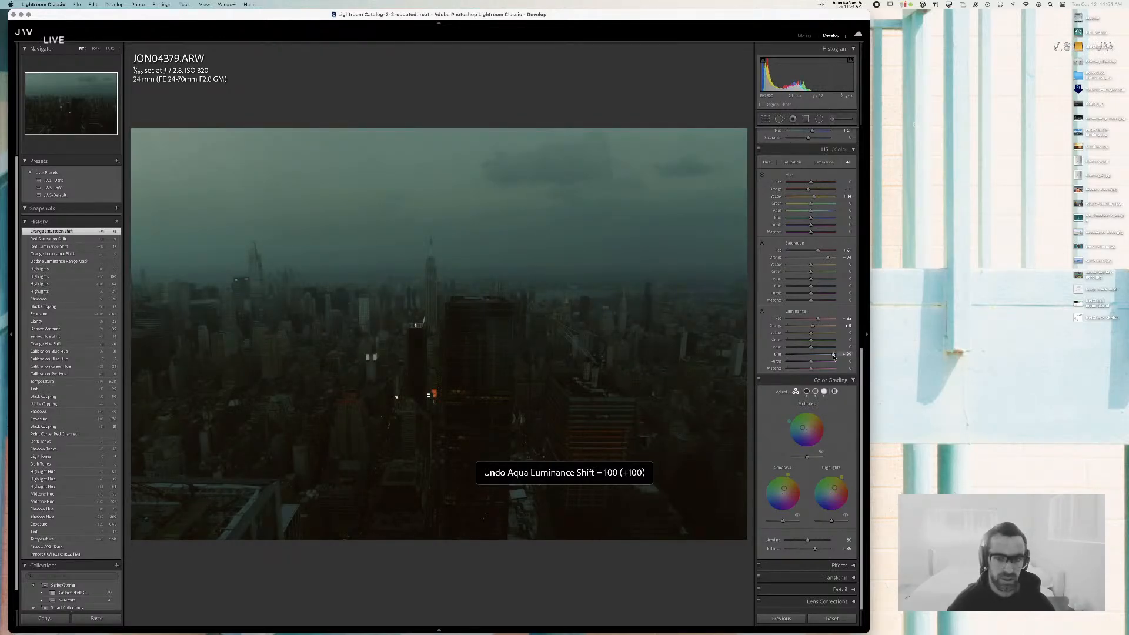
{"action": "left_click_drag", "start_coordinate": [875, 357], "coordinate": [724, 360]}
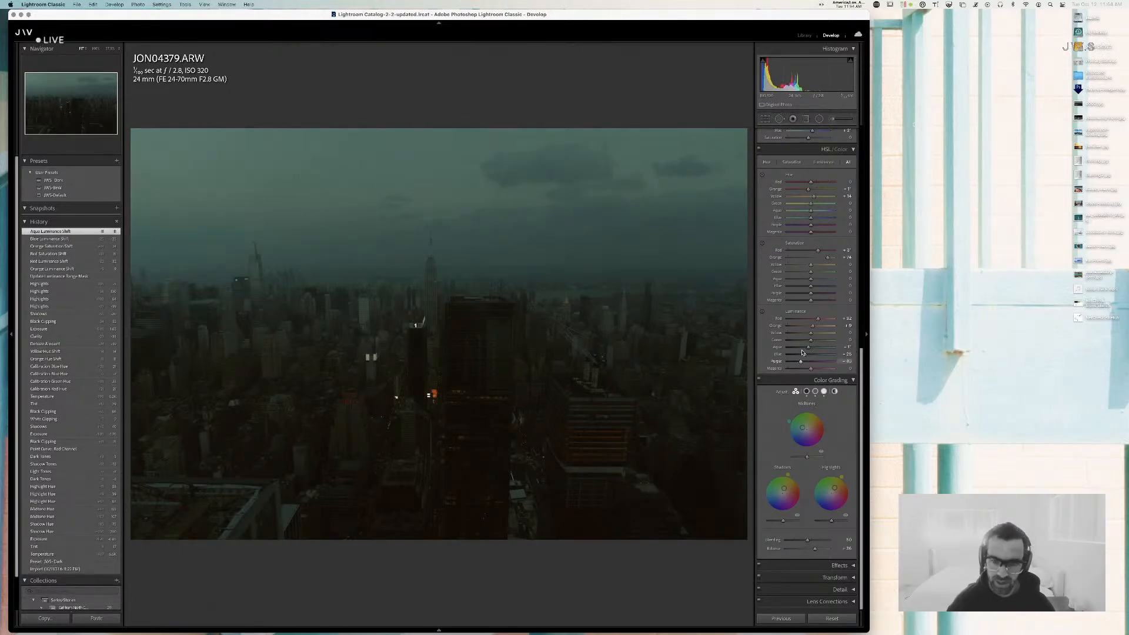
{"action": "left_click_drag", "start_coordinate": [811, 355], "coordinate": [811, 355]}
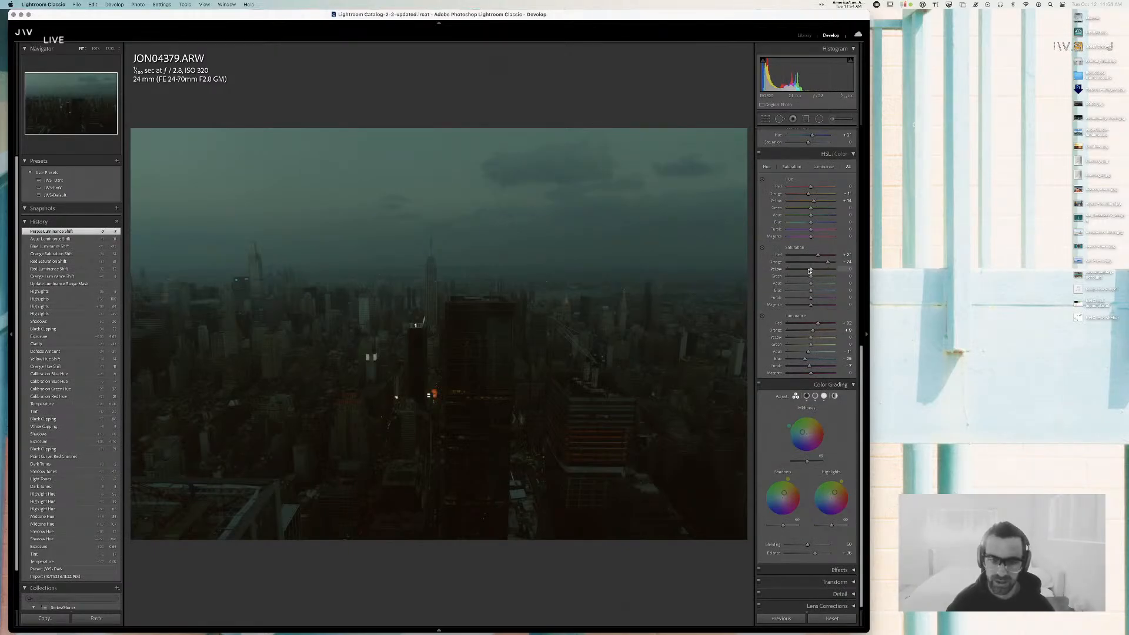
- Try strong shifts of the yellow saturation, green hue and yellow hue, and undo each one
{"action": "left_click_drag", "start_coordinate": [809, 270], "coordinate": [858, 270]}
{"action": "key", "text": "super+z"}
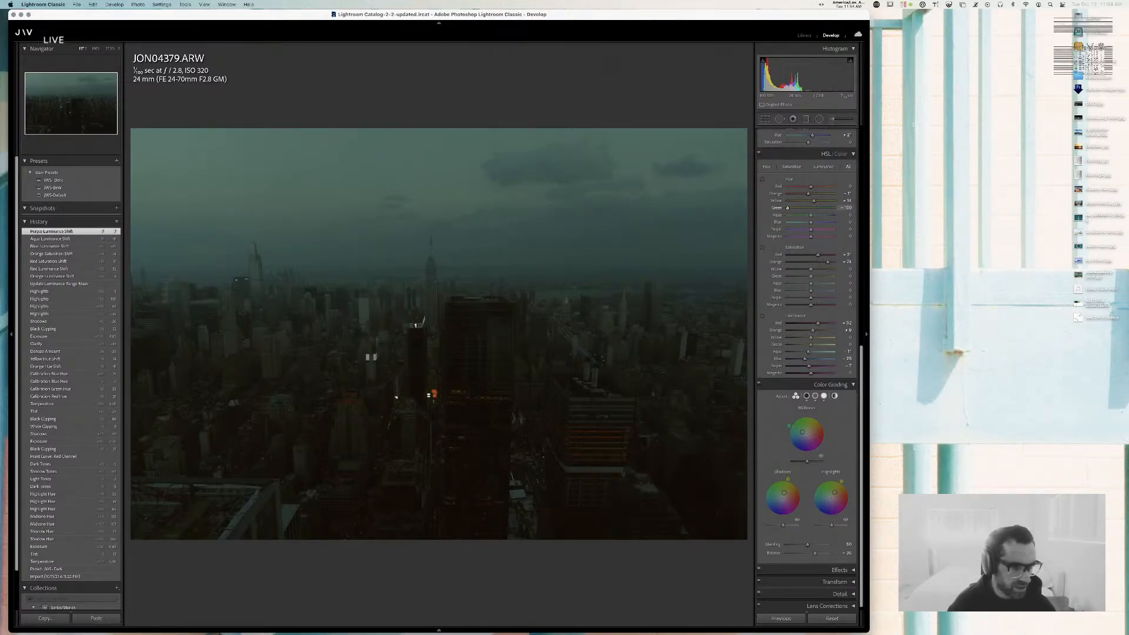
{"action": "key", "text": "super+z"}
{"action": "left_click_drag", "start_coordinate": [814, 200], "coordinate": [843, 202]}
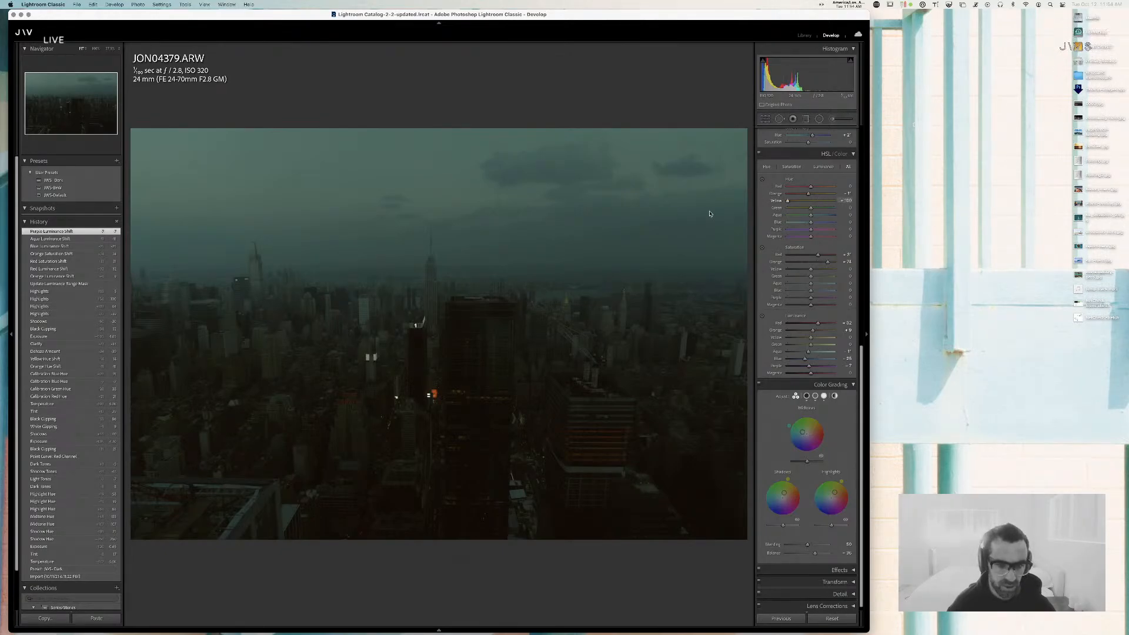
{"action": "key", "text": "super+z"}
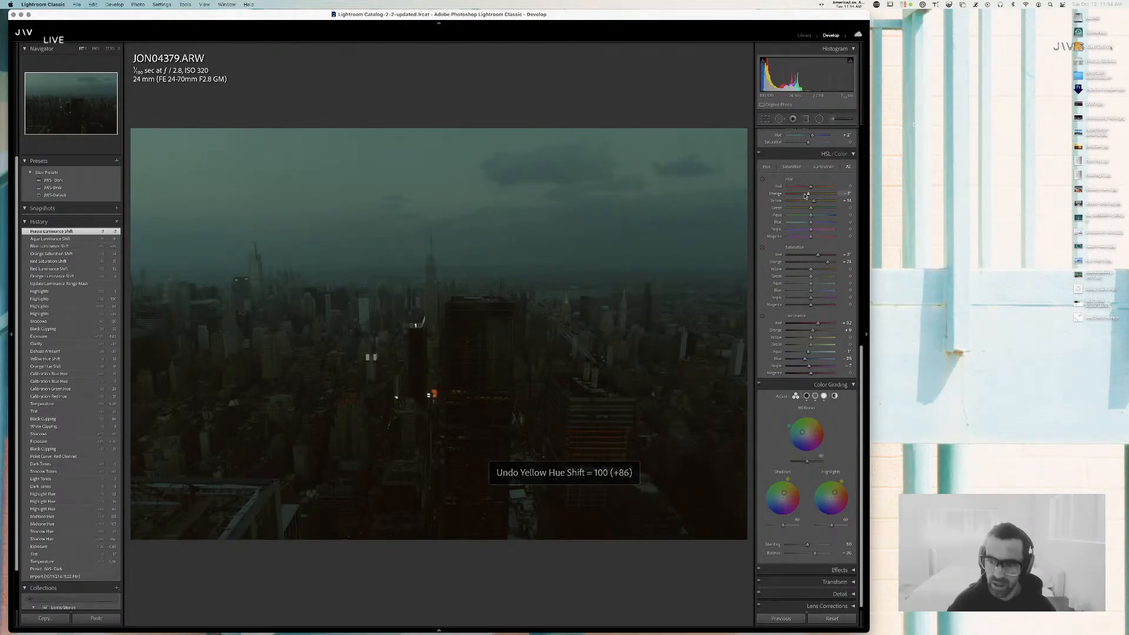
- Shift the orange hue slightly toward yellow and compare the graded photo with its original version
{"action": "left_click_drag", "start_coordinate": [808, 193], "coordinate": [745, 198]}
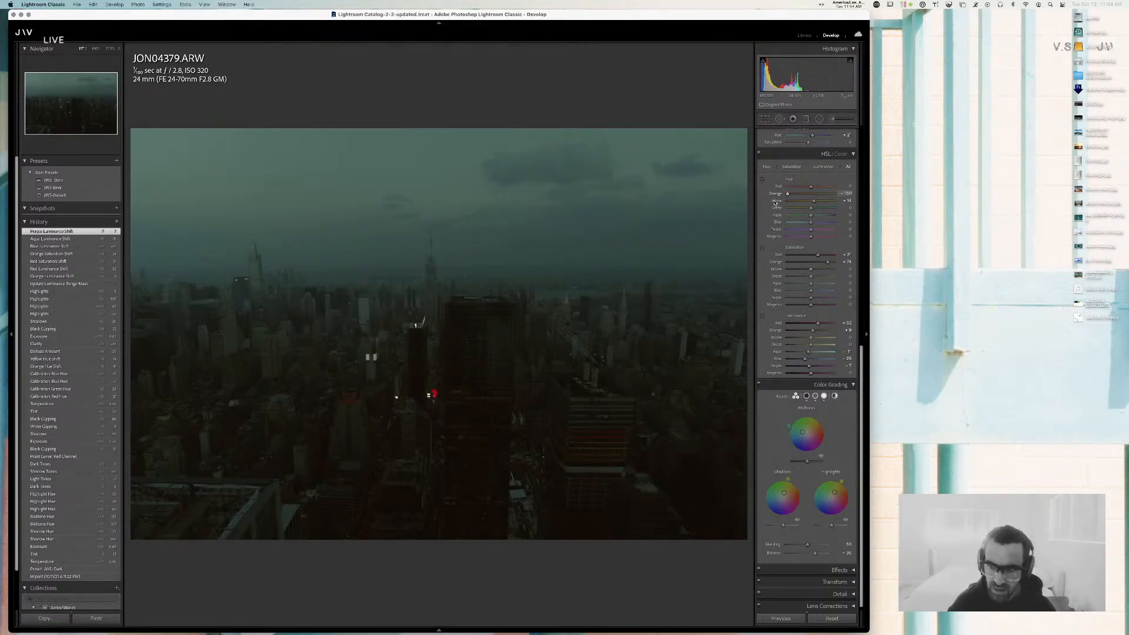
{"action": "left_click_drag", "start_coordinate": [775, 203], "coordinate": [807, 203]}
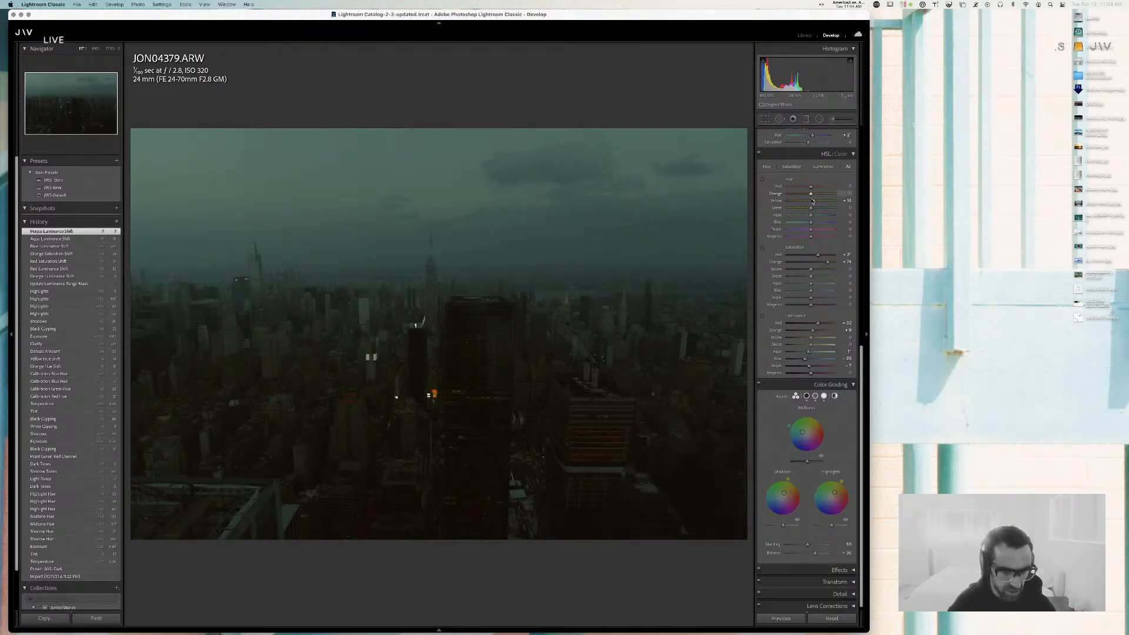
{"action": "left_click_drag", "start_coordinate": [813, 200], "coordinate": [812, 200]}
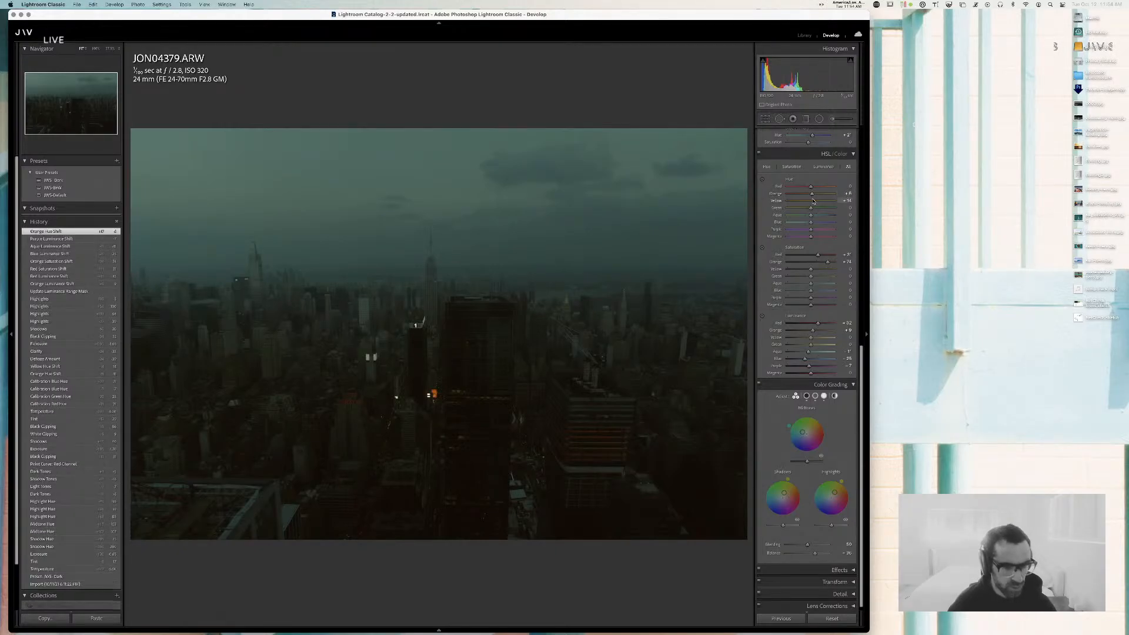
{"action": "key", "text": "backslash"}
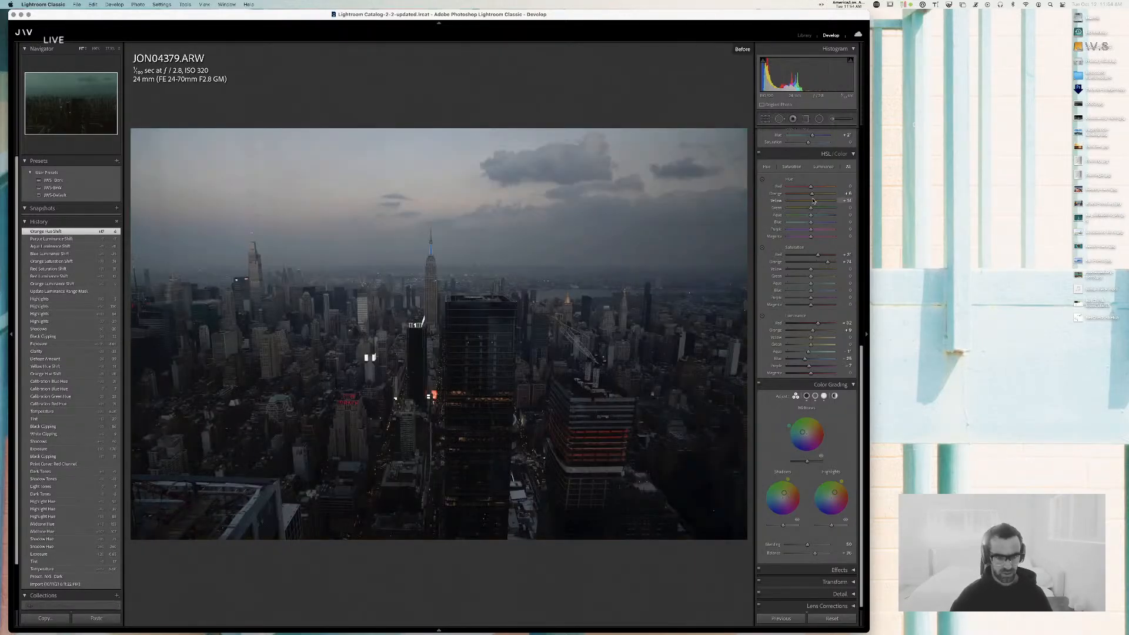
{"action": "key", "text": "backslash"}
{"action": "key", "text": "backslash"}
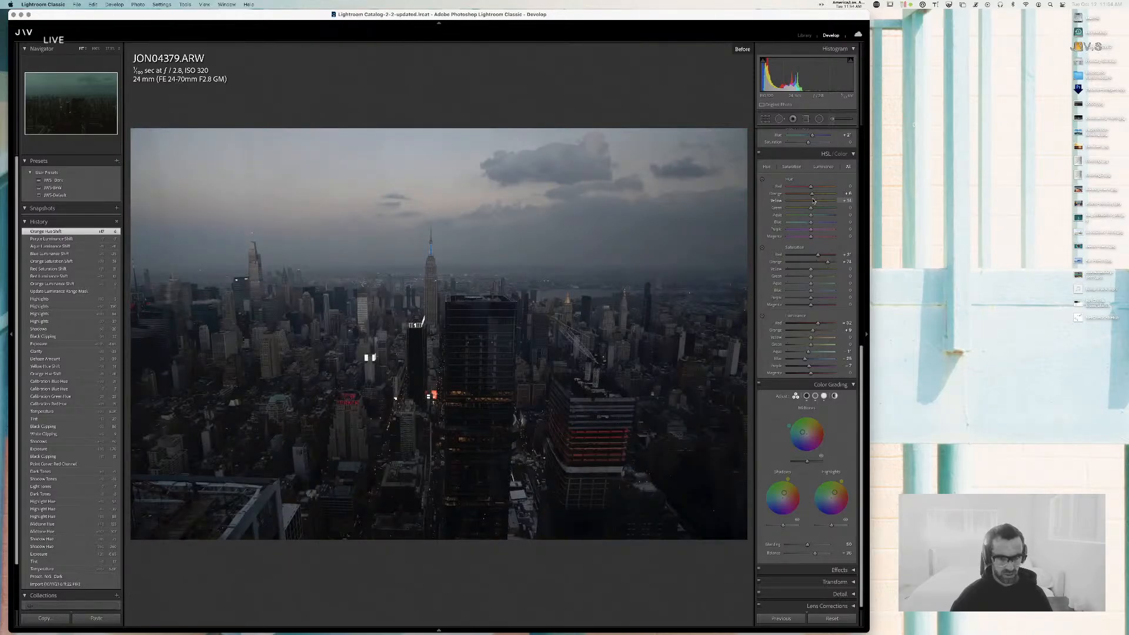
{"action": "key", "text": "backslash"}
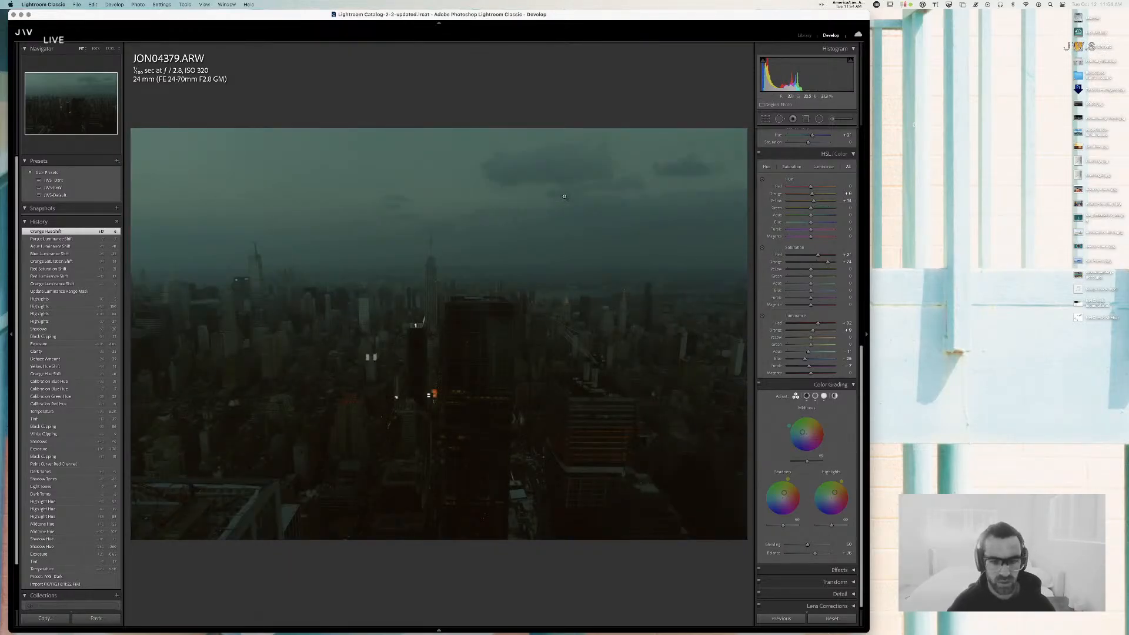
- Give the global color grade a faint blue tint and, after testing very low and high luminance, settle it just above neutral
{"action": "left_click", "coordinate": [834, 395]}
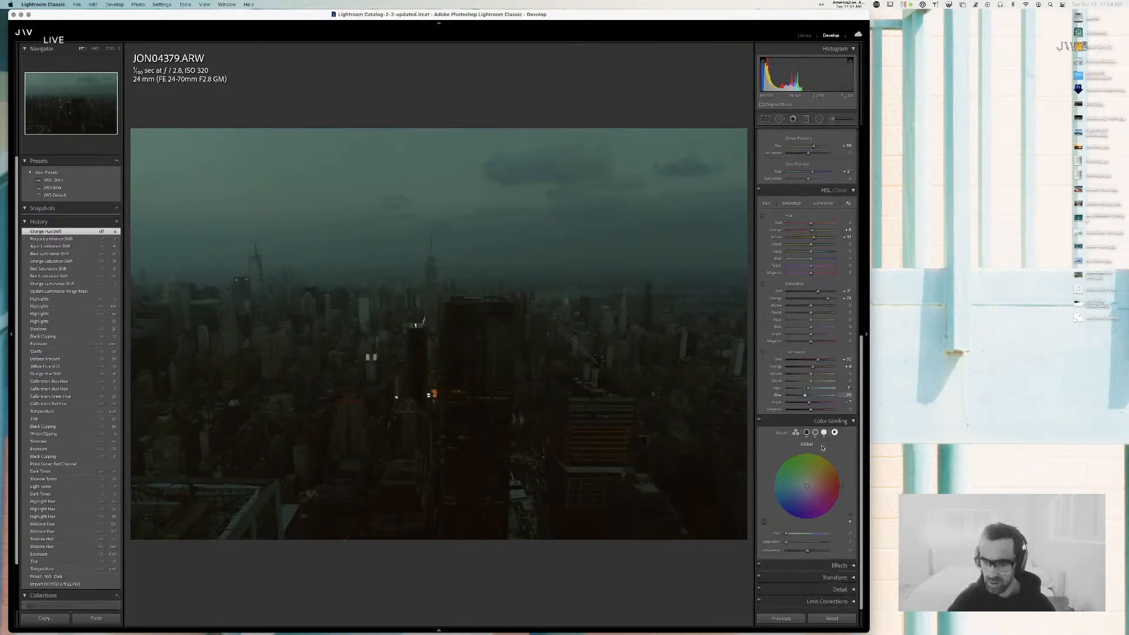
{"action": "left_click_drag", "start_coordinate": [807, 478], "coordinate": [807, 477]}
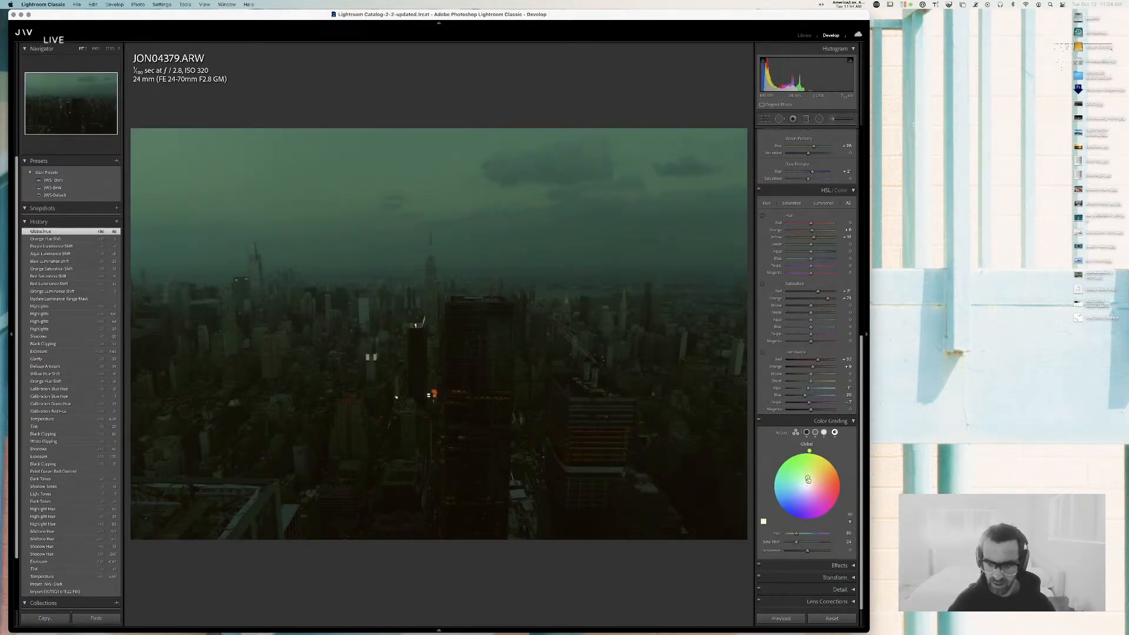
{"action": "left_click_drag", "start_coordinate": [808, 550], "coordinate": [603, 541]}
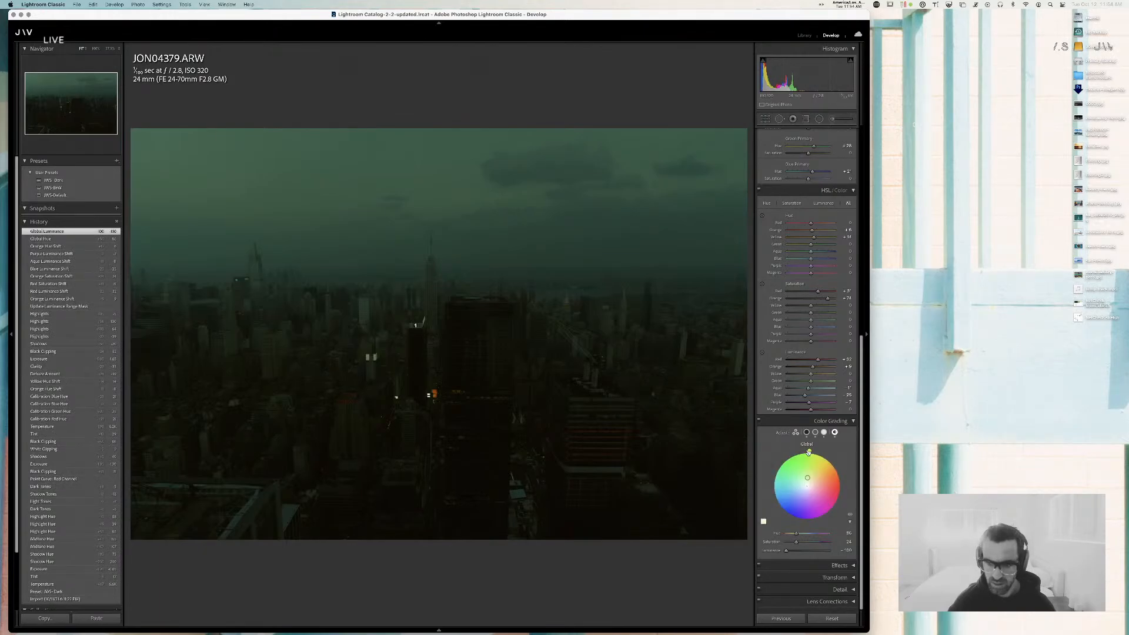
{"action": "left_click_drag", "start_coordinate": [807, 477], "coordinate": [803, 489]}
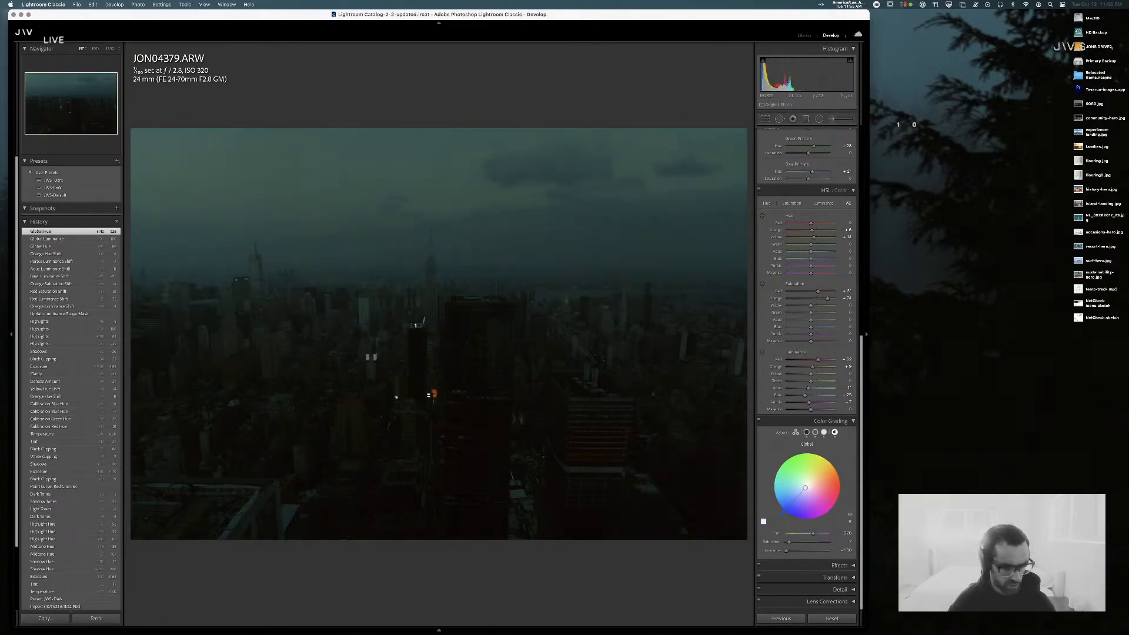
{"action": "left_click_drag", "start_coordinate": [785, 550], "coordinate": [827, 546]}
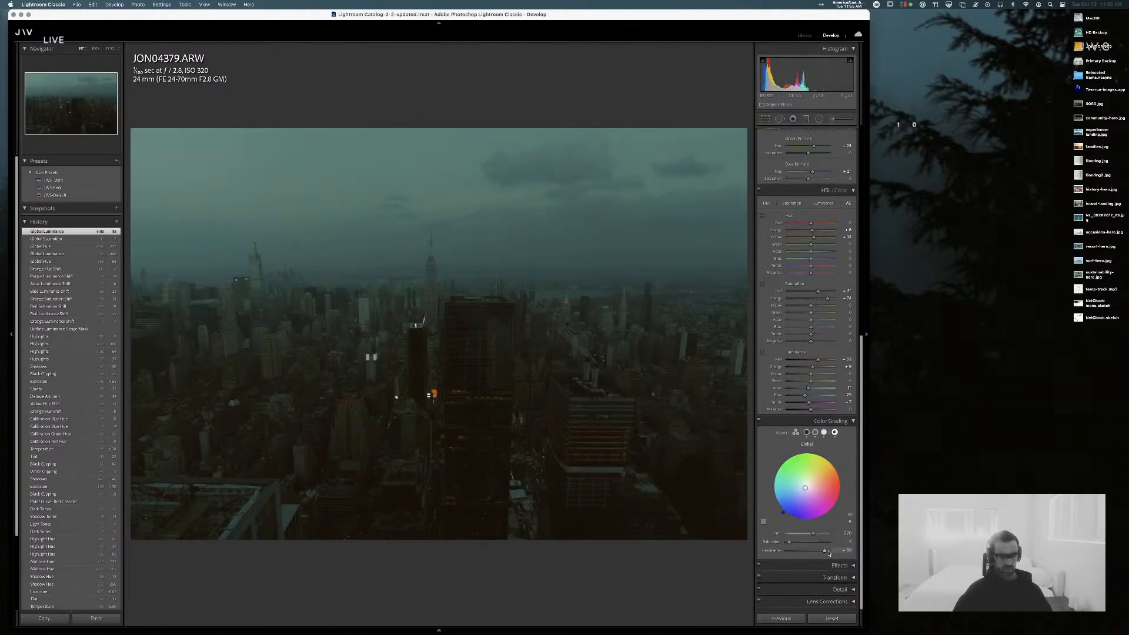
{"action": "left_click_drag", "start_coordinate": [826, 551], "coordinate": [811, 551]}
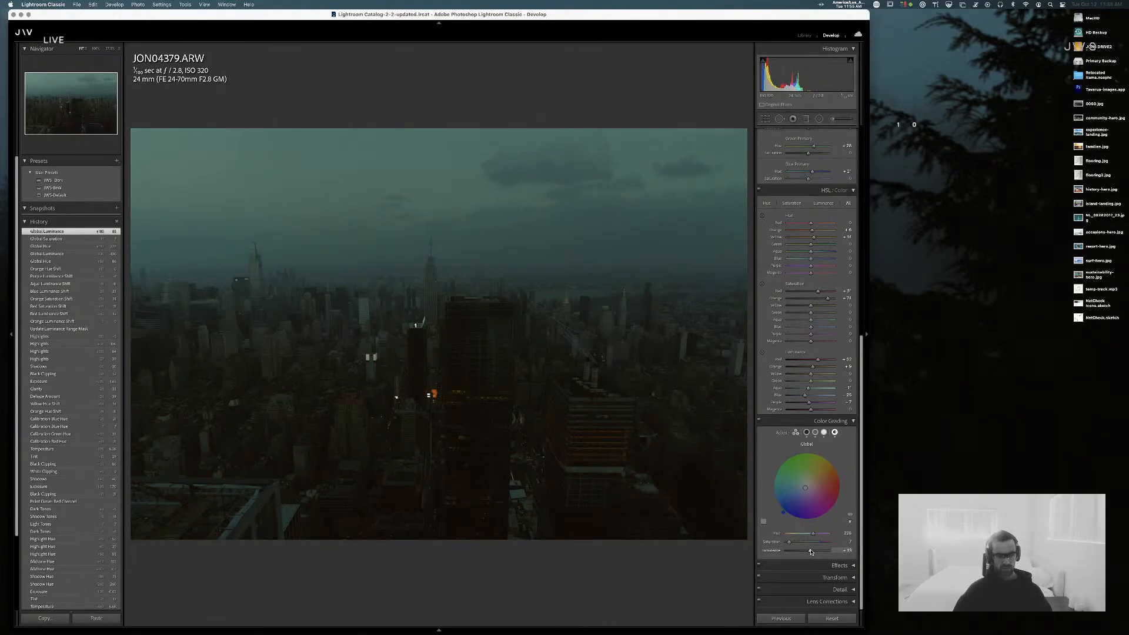
{"action": "left_click_drag", "start_coordinate": [811, 552], "coordinate": [808, 552]}
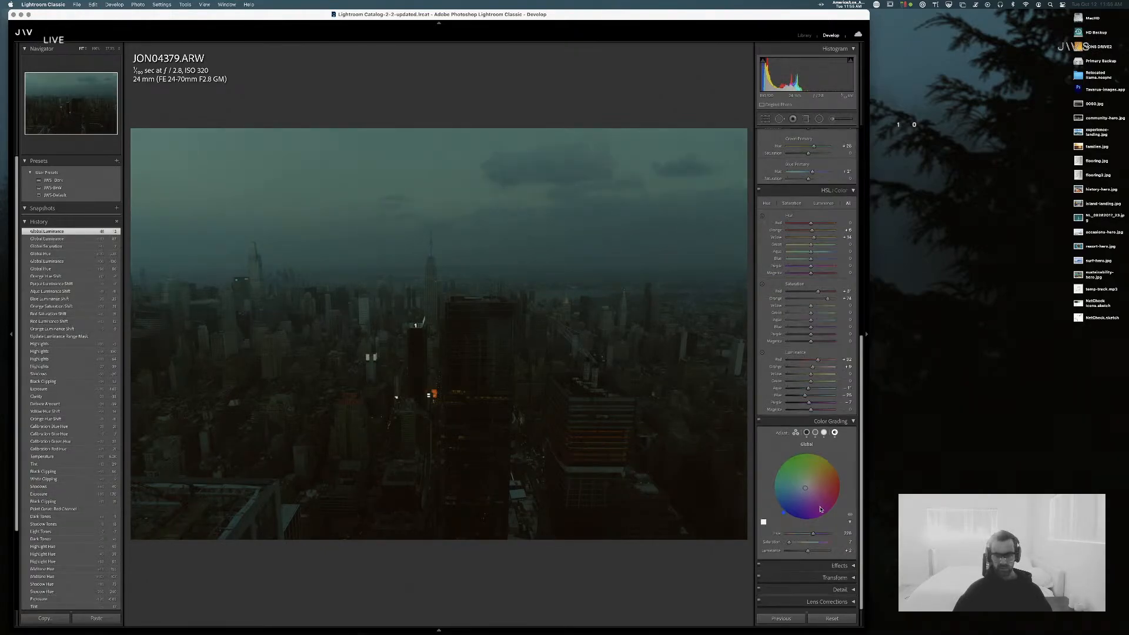
- Pull the green channel's tone curve slightly down in the midtones and fine-tune its shadow points
{"action": "scroll", "coordinate": [823, 382], "scroll_direction": "up", "scroll_amount": 4}
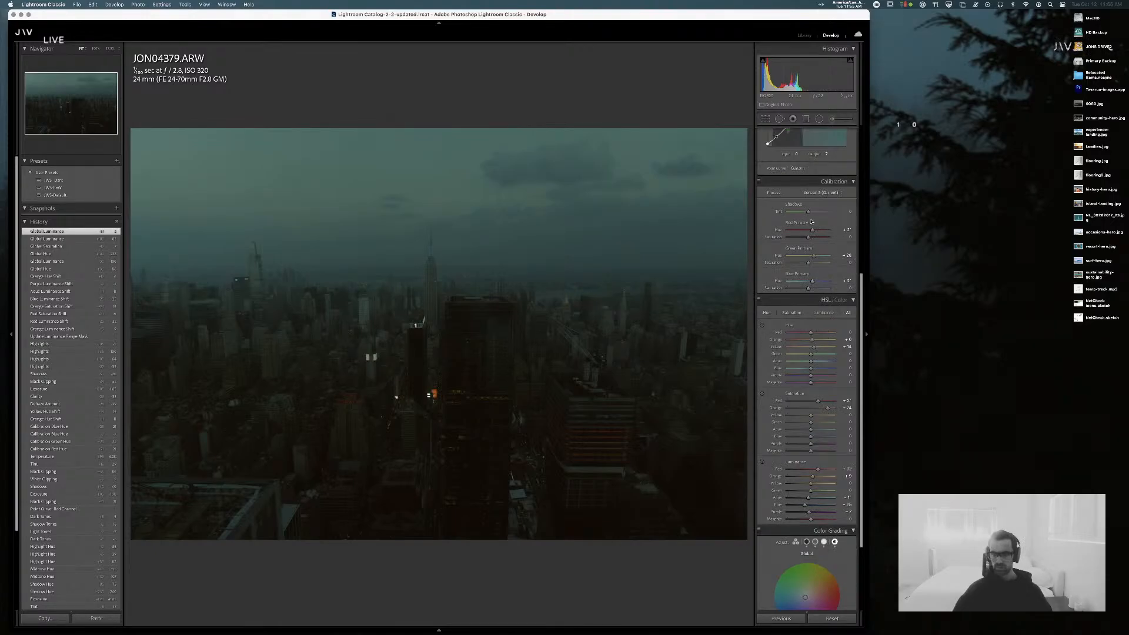
{"action": "scroll", "coordinate": [816, 262], "scroll_direction": "up", "scroll_amount": 4}
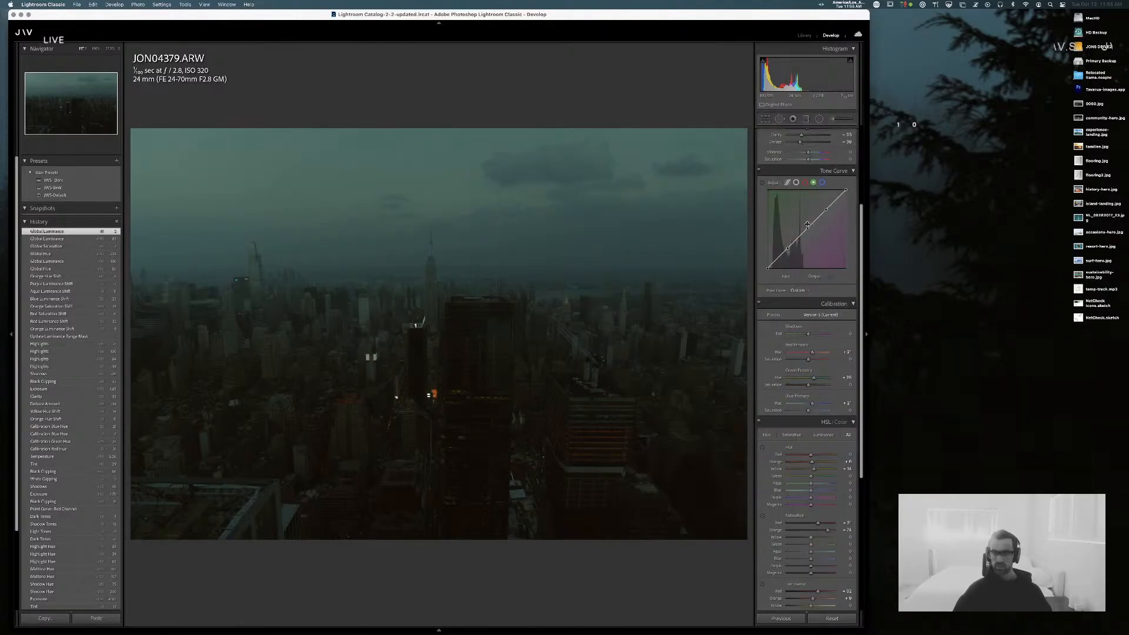
{"action": "left_click_drag", "start_coordinate": [809, 228], "coordinate": [789, 248]}
{"action": "left_click_drag", "start_coordinate": [789, 248], "coordinate": [789, 250]}
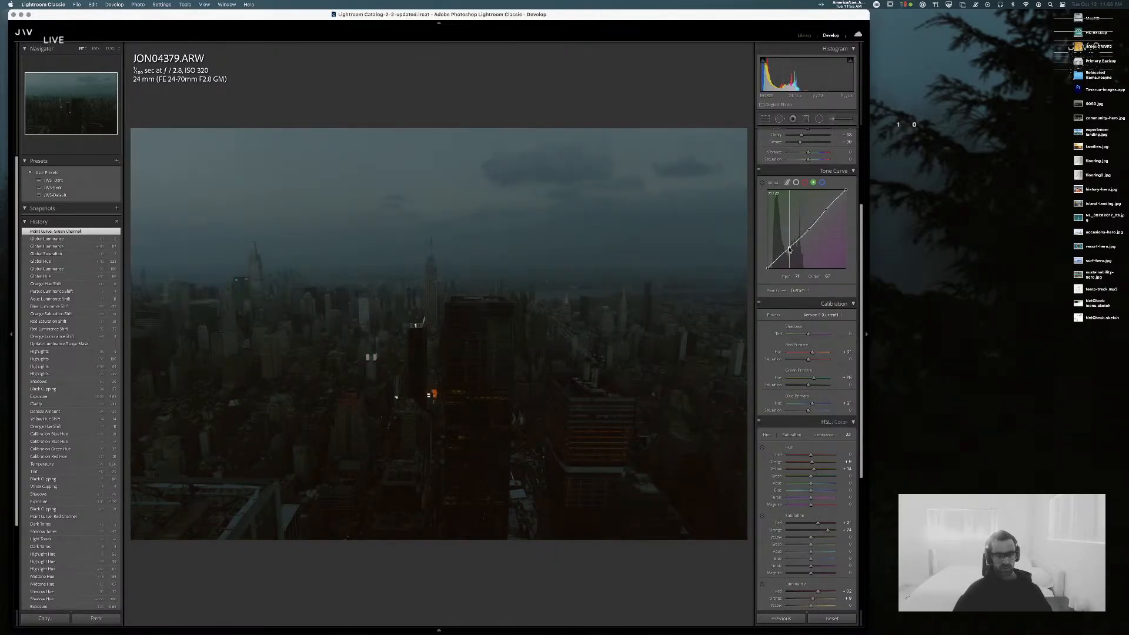
{"action": "left_click_drag", "start_coordinate": [789, 250], "coordinate": [789, 247]}
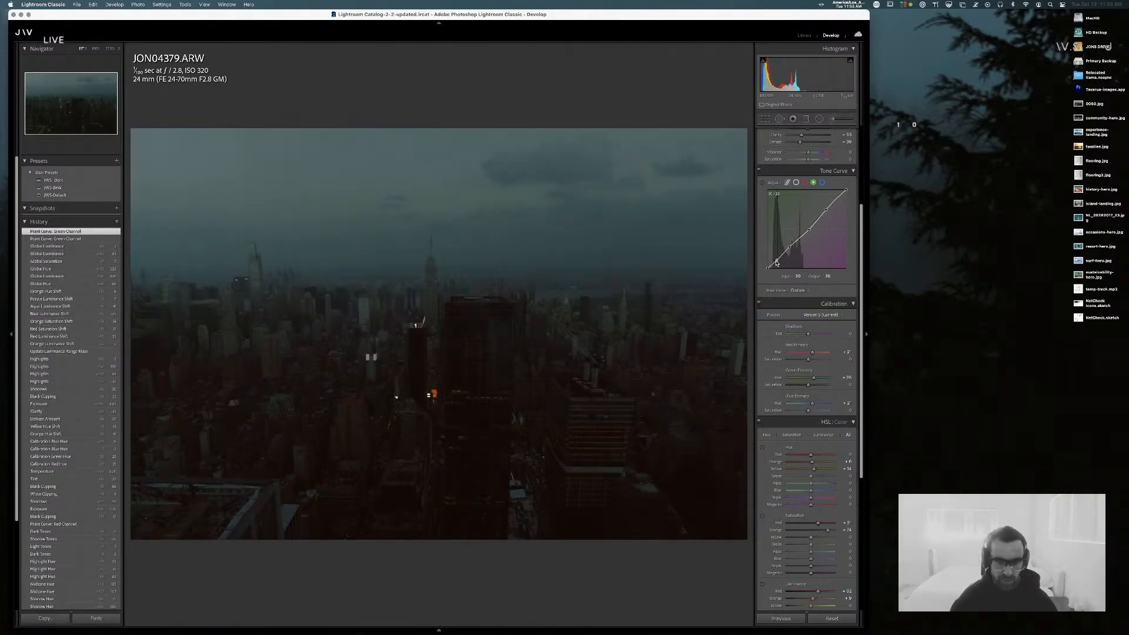
{"action": "left_click_drag", "start_coordinate": [776, 261], "coordinate": [777, 261]}
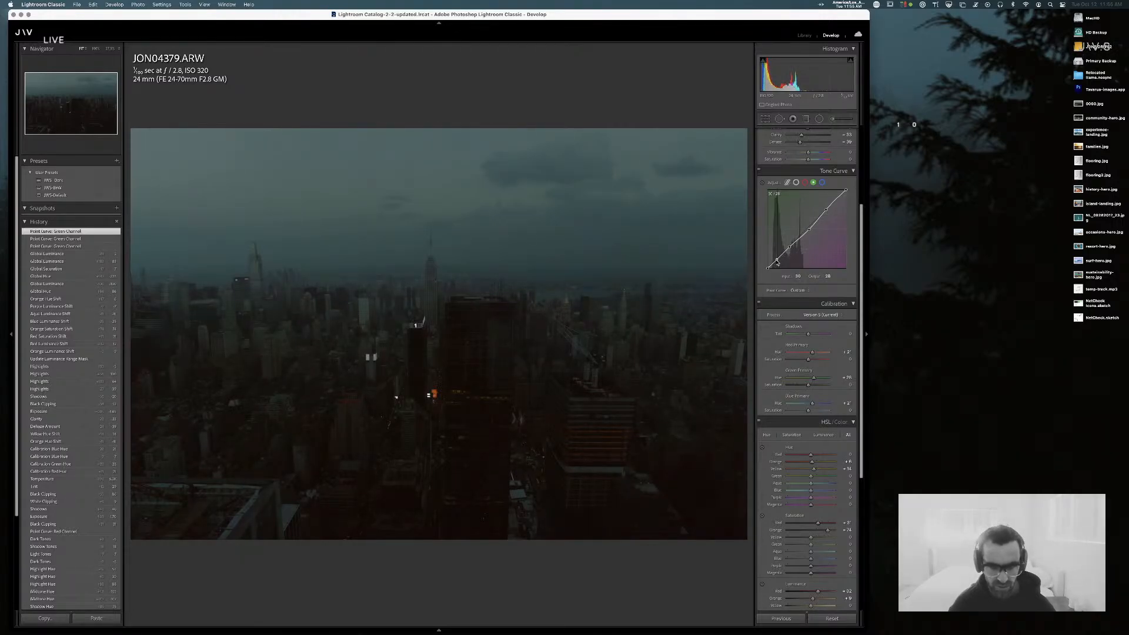
{"action": "left_click", "coordinate": [777, 262]}
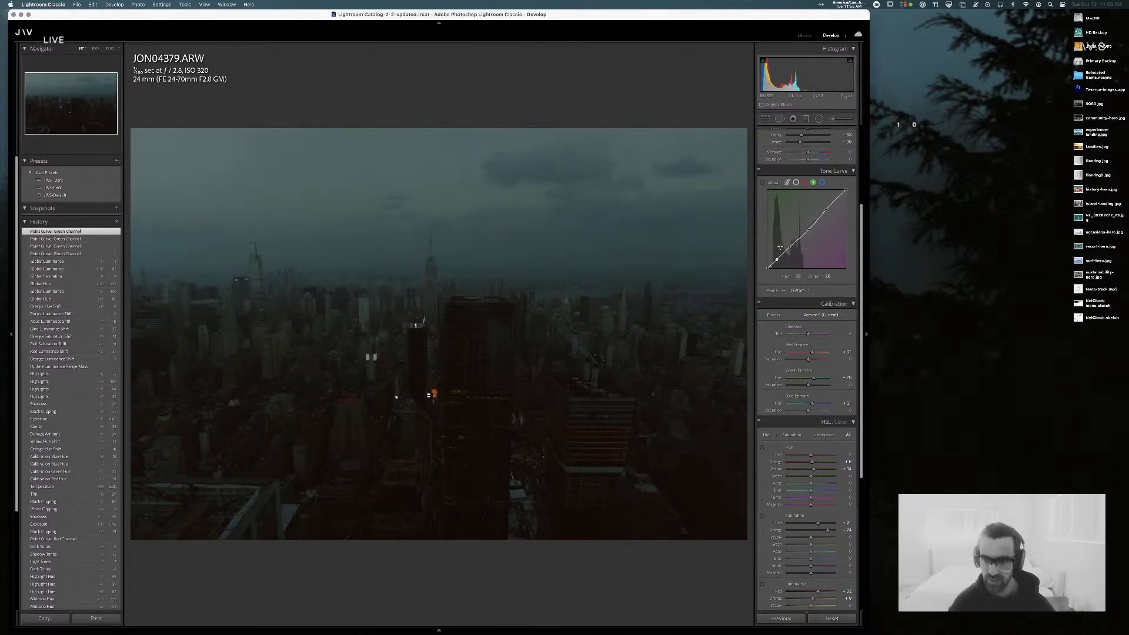
- Reshape the blue channel's tone curve by fine-tuning its shadow points and nudging the midtone point slightly up
{"action": "left_click", "coordinate": [821, 183]}
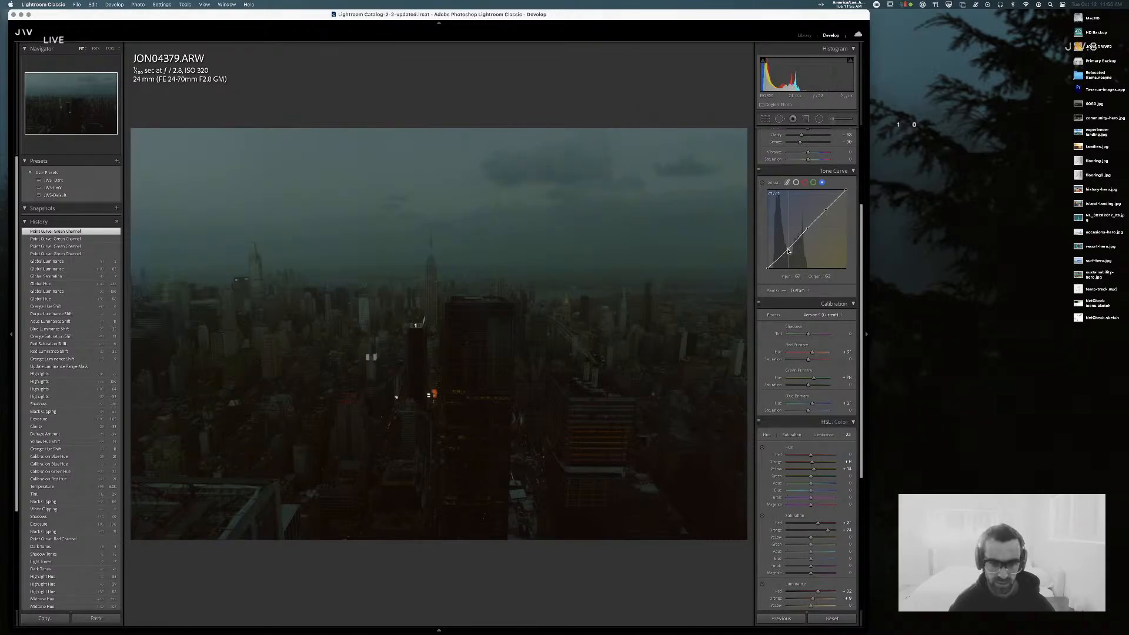
{"action": "left_click_drag", "start_coordinate": [789, 252], "coordinate": [786, 251]}
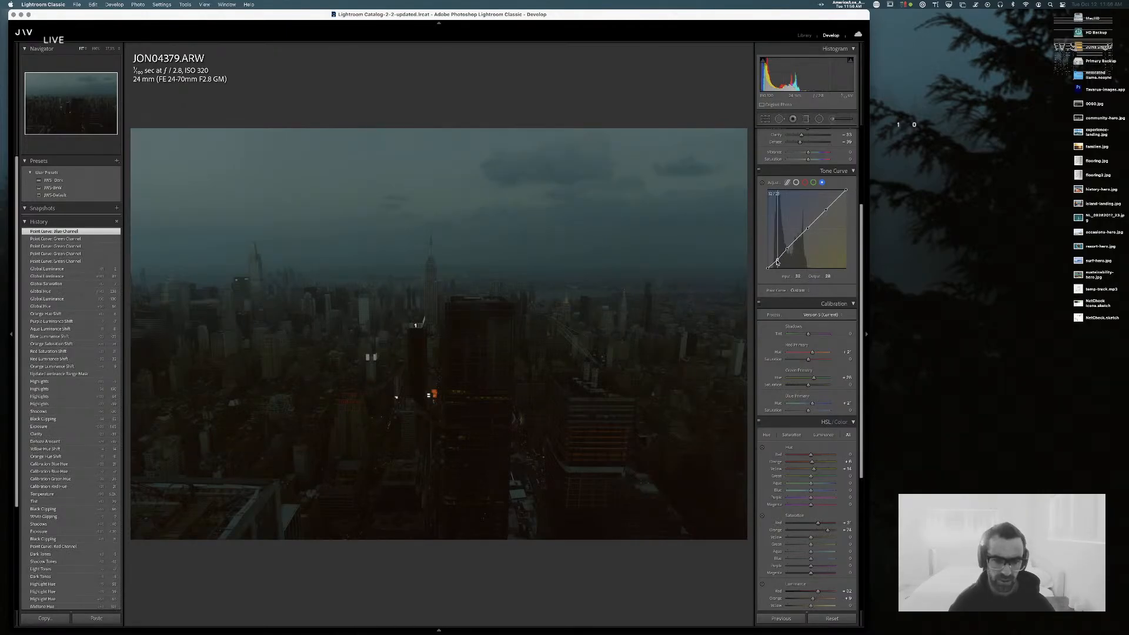
{"action": "left_click_drag", "start_coordinate": [778, 260], "coordinate": [777, 260]}
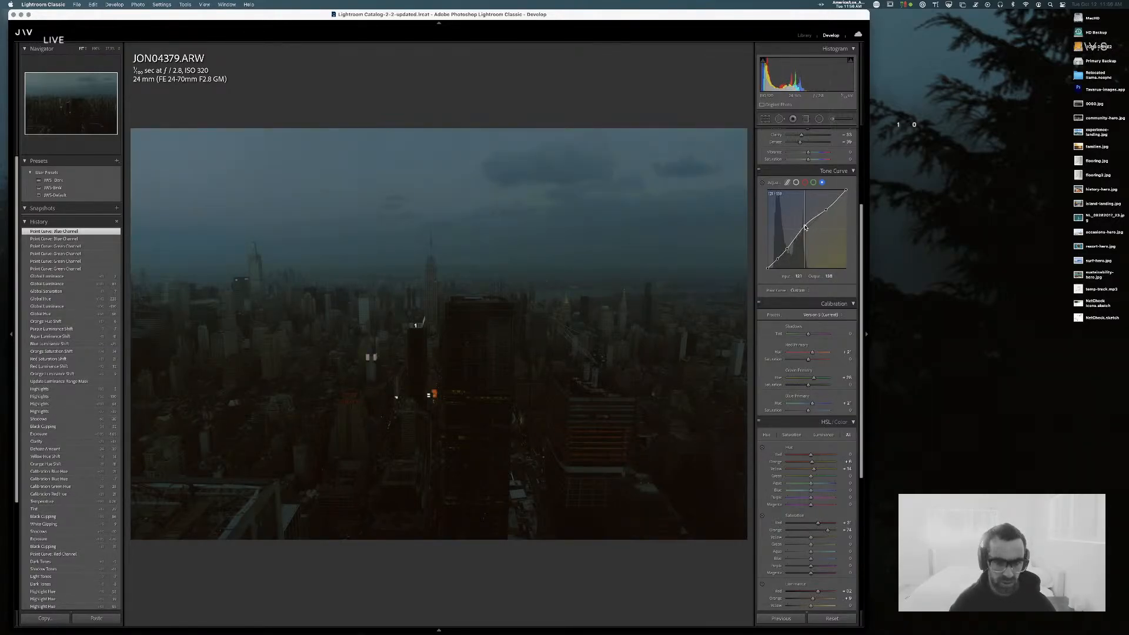
{"action": "left_click_drag", "start_coordinate": [807, 230], "coordinate": [805, 231]}
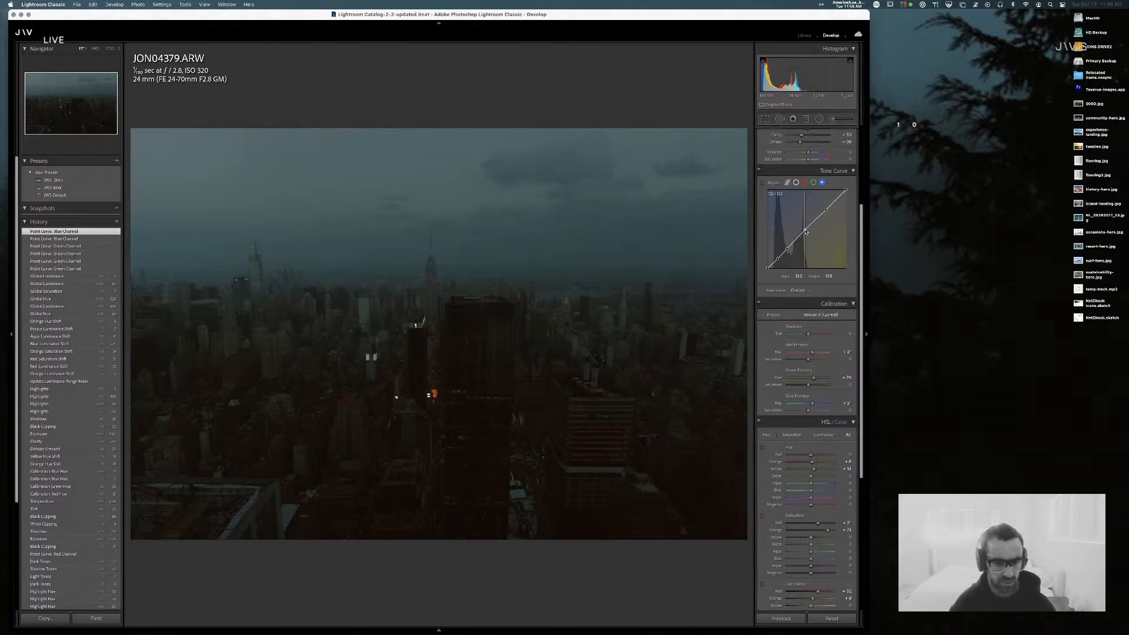
{"action": "left_click_drag", "start_coordinate": [805, 230], "coordinate": [805, 228]}
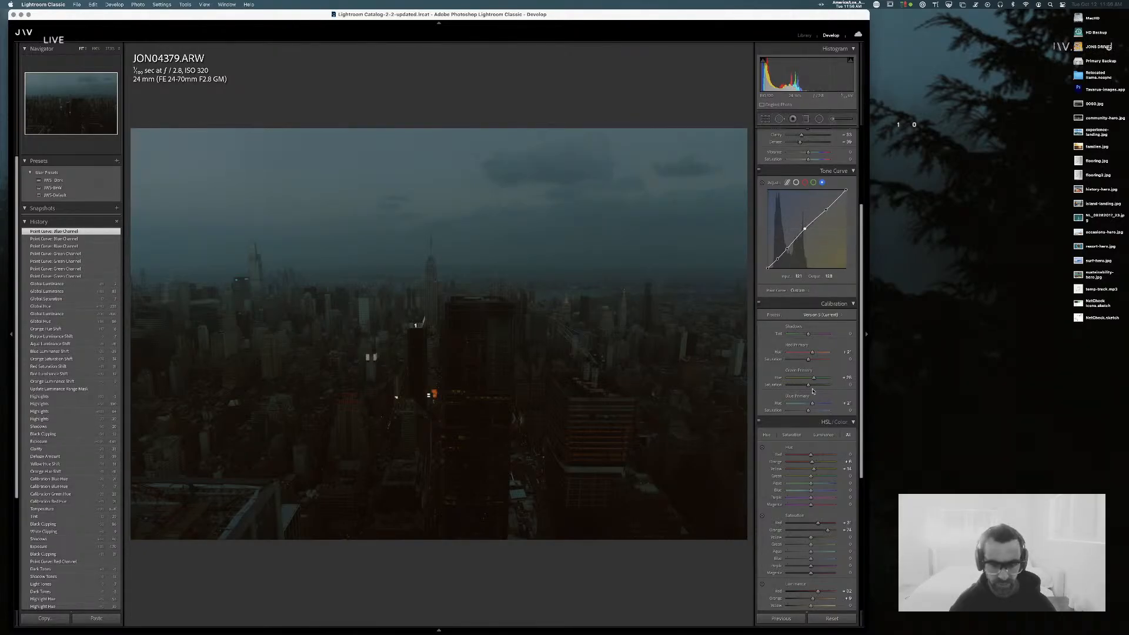
- Try a lower contrast and an exposure raised to -1.35, and undo each change
{"action": "scroll", "coordinate": [800, 319], "scroll_direction": "up", "scroll_amount": 5}
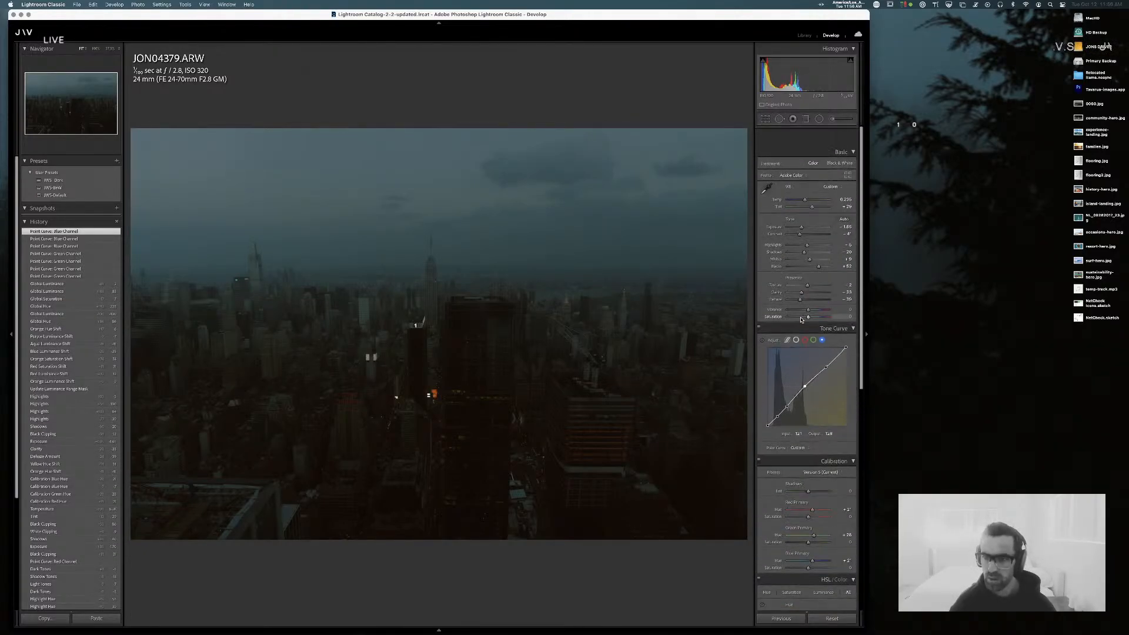
{"action": "mouse_move", "coordinate": [806, 214]}
{"action": "left_mouse_down"}
{"action": "mouse_move", "coordinate": [784, 216]}
{"action": "mouse_move", "coordinate": [813, 218]}
{"action": "left_mouse_up"}
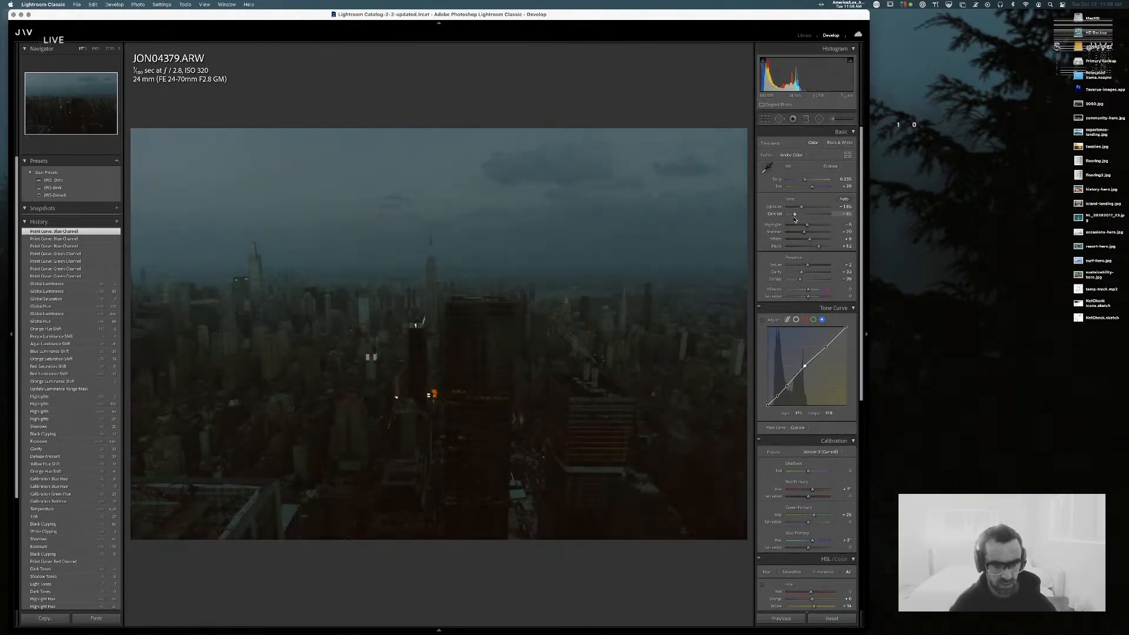
{"action": "key", "text": "super+z"}
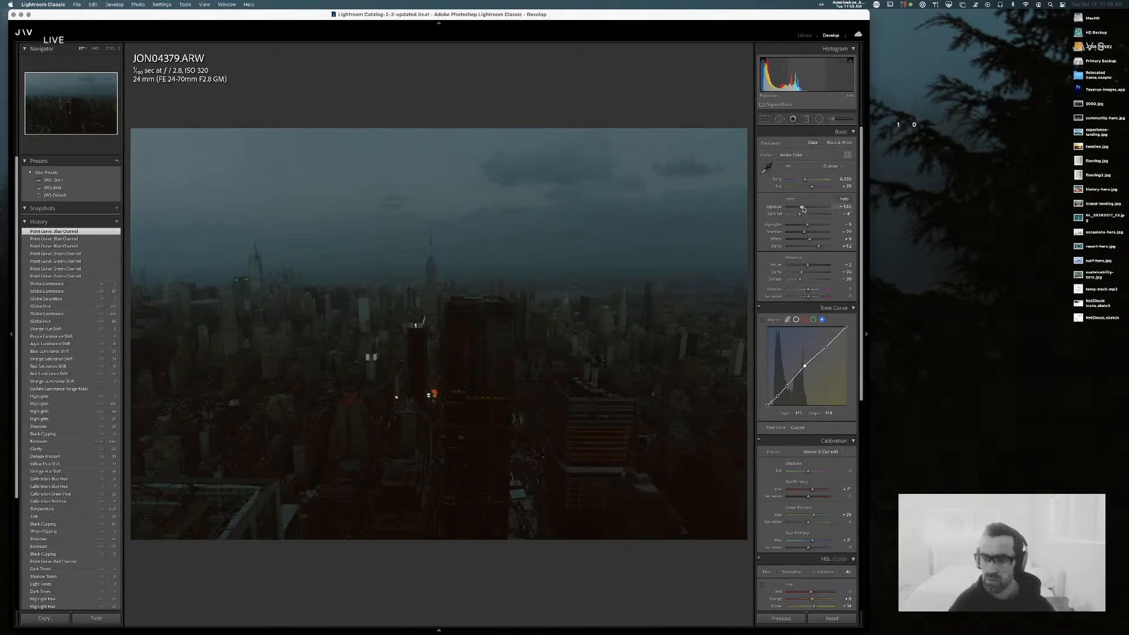
{"action": "mouse_move", "coordinate": [803, 210]}
{"action": "left_mouse_down"}
{"action": "mouse_move", "coordinate": [791, 209]}
{"action": "mouse_move", "coordinate": [804, 210]}
{"action": "left_mouse_up"}
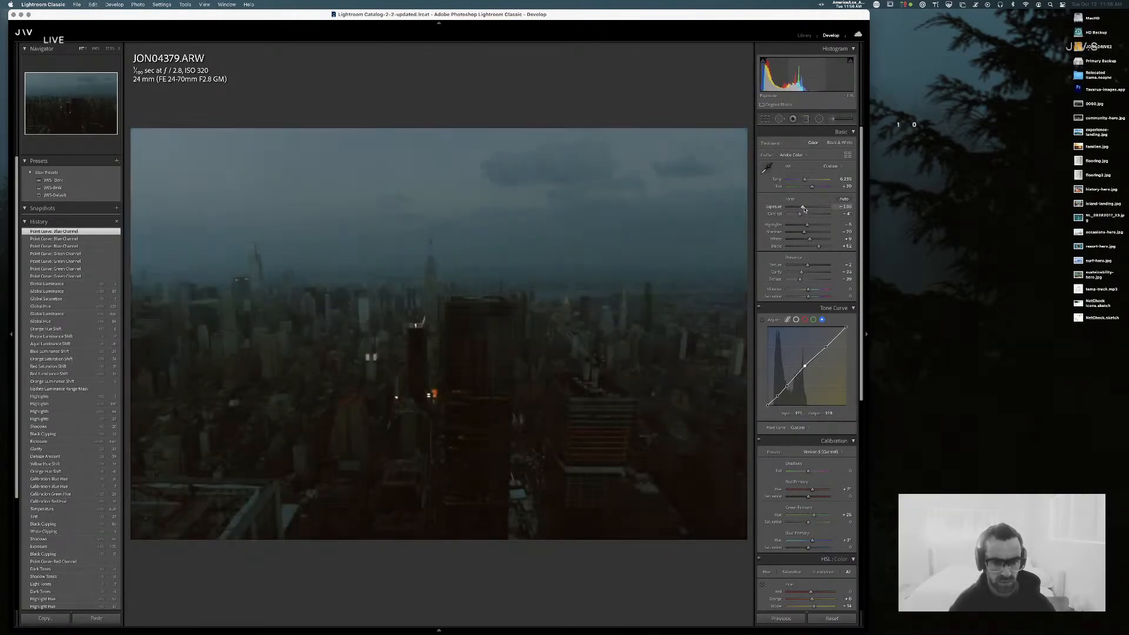
{"action": "key", "text": "super+z"}
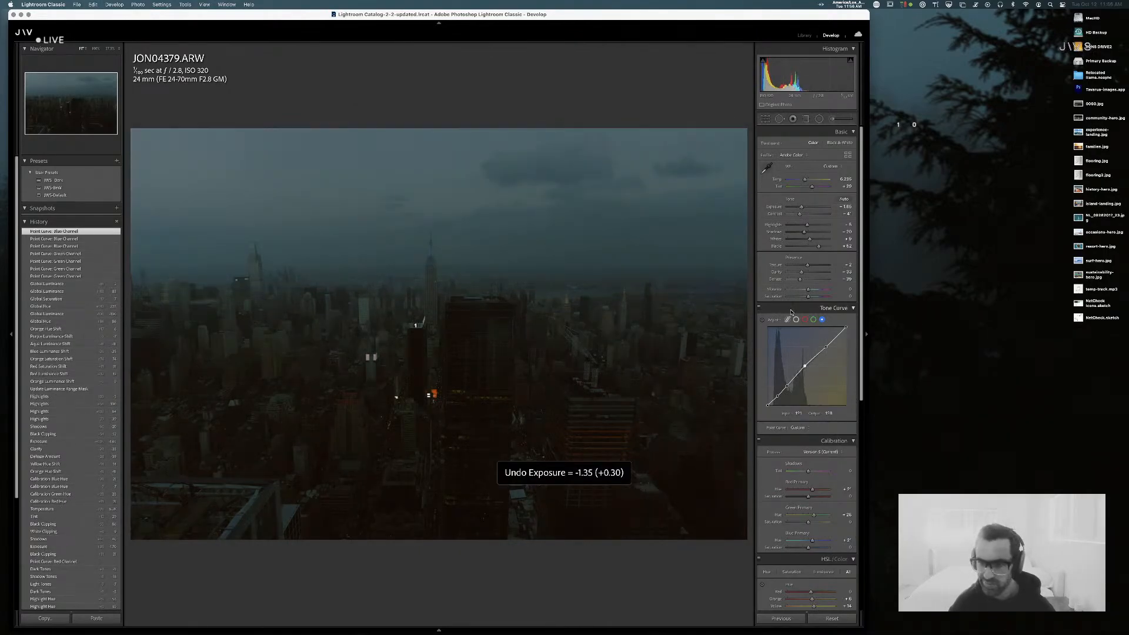
- Lift the shadows slightly and set the tint to 15, comparing it with the previous tint
{"action": "left_click_drag", "start_coordinate": [803, 232], "coordinate": [806, 235]}
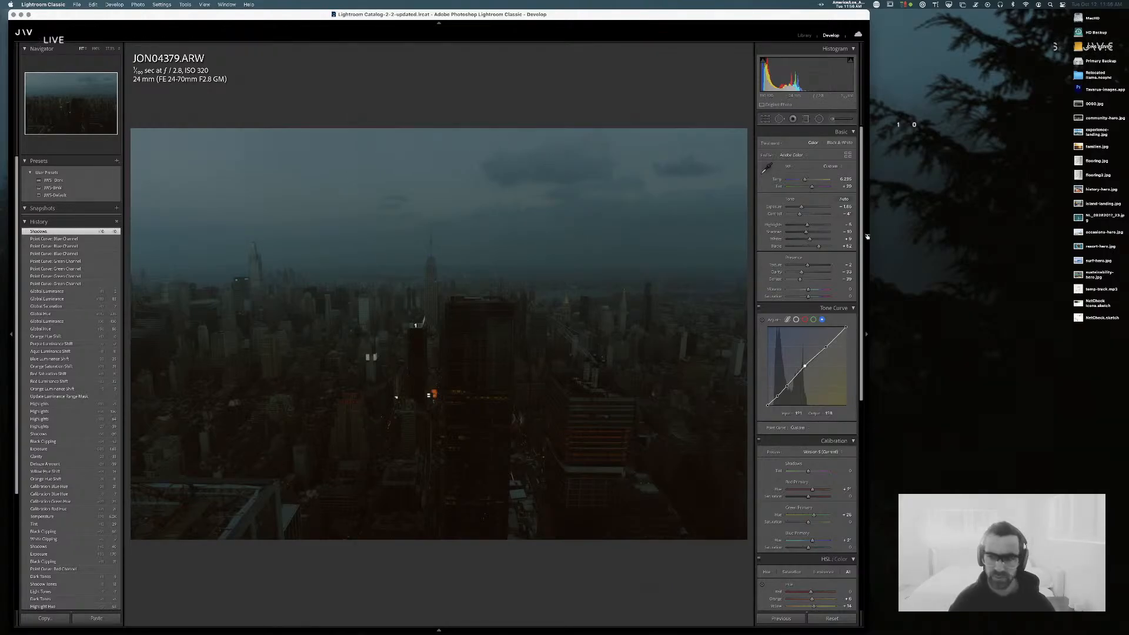
{"action": "left_click_drag", "start_coordinate": [811, 188], "coordinate": [810, 188]}
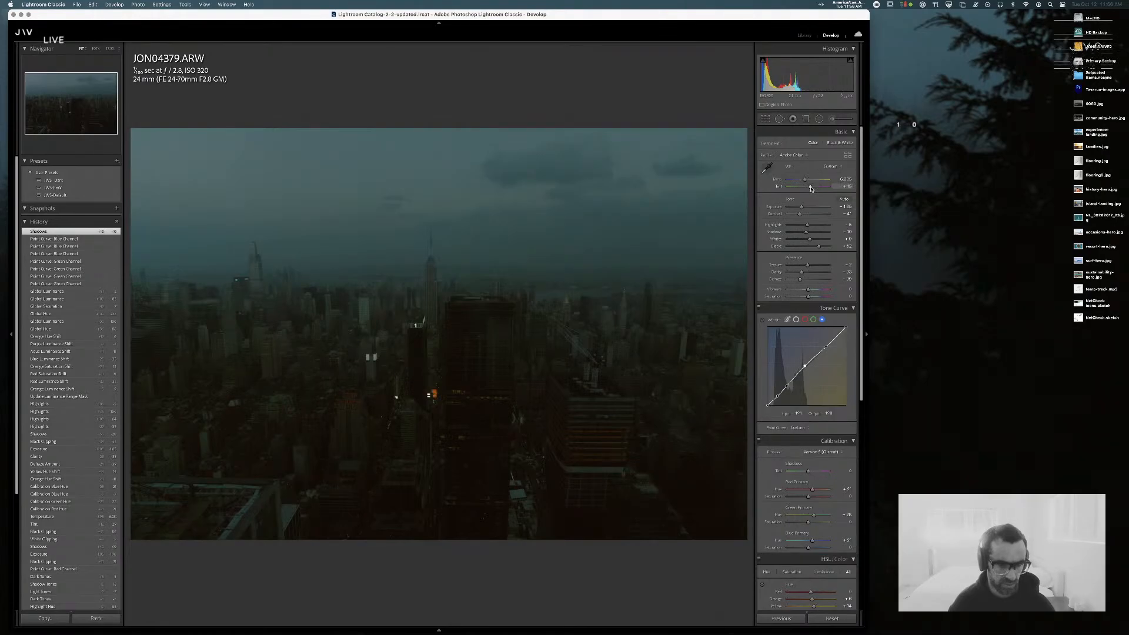
{"action": "key", "text": "super+z"}
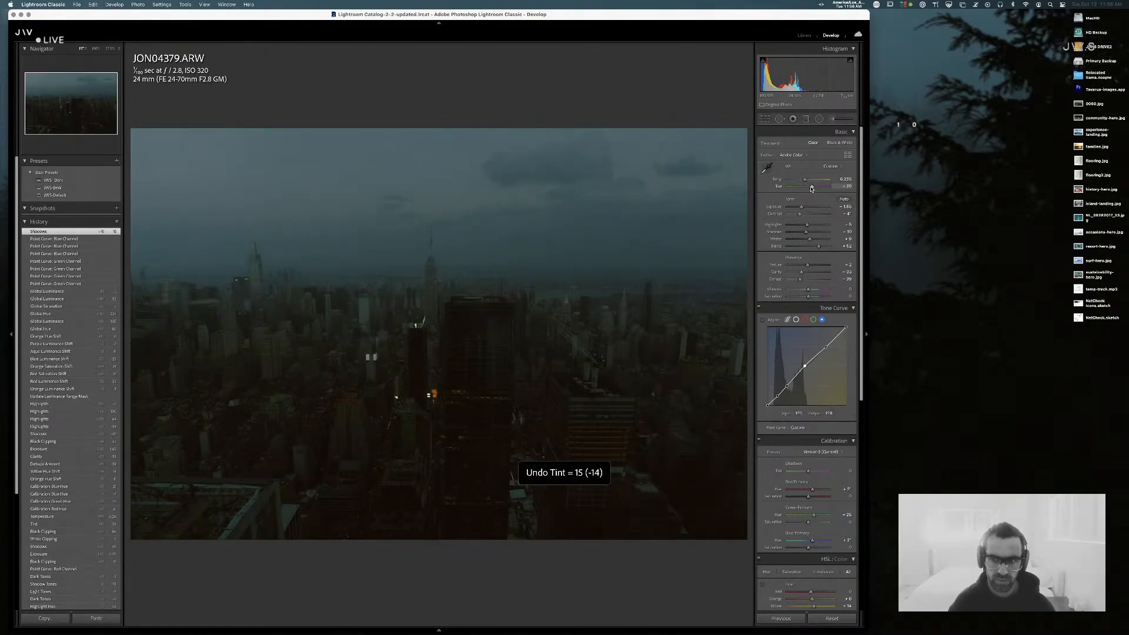
{"action": "key", "text": "super+shift+z"}
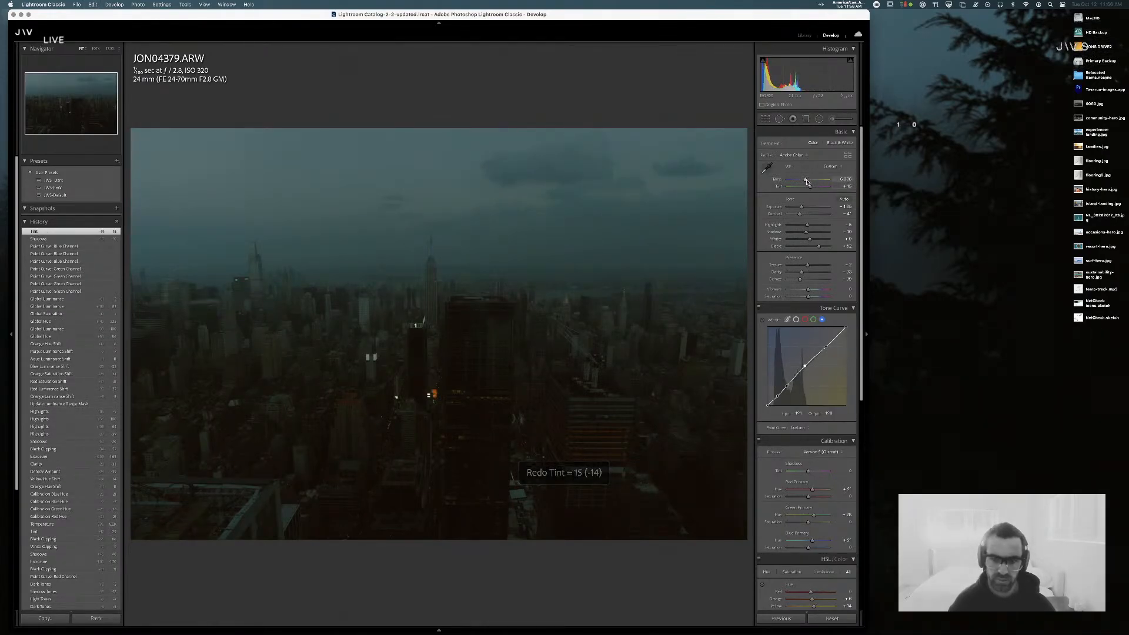
- Test much cooler white balance temperatures on the skyline photo and settle on a slightly cooler one
{"action": "left_click_drag", "start_coordinate": [806, 179], "coordinate": [797, 184]}
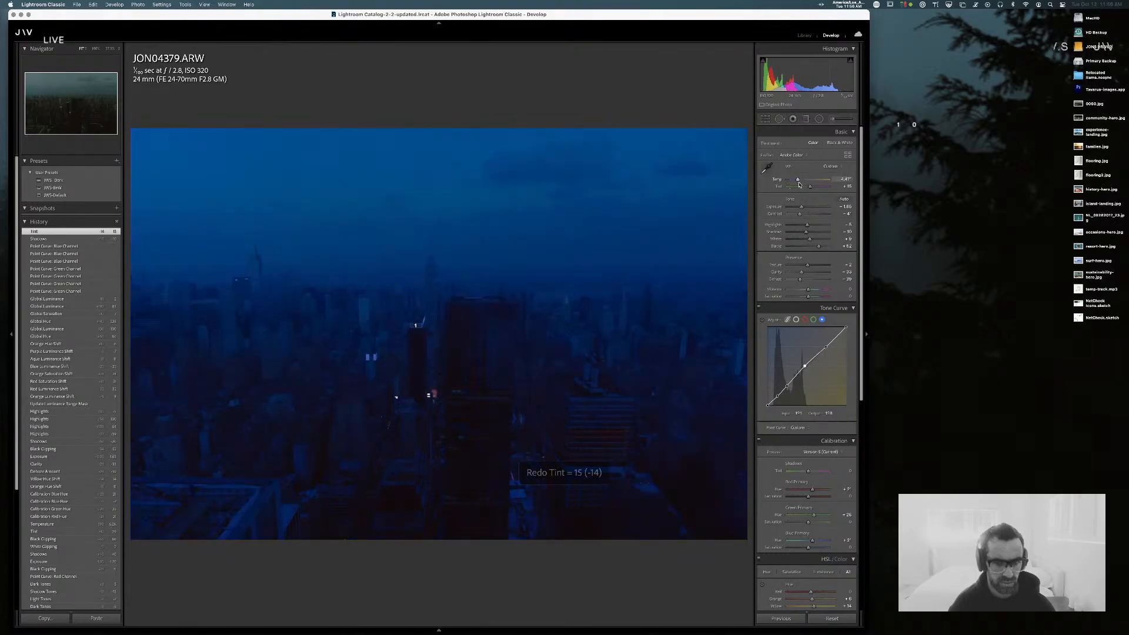
{"action": "left_click_drag", "start_coordinate": [798, 184], "coordinate": [798, 184]}
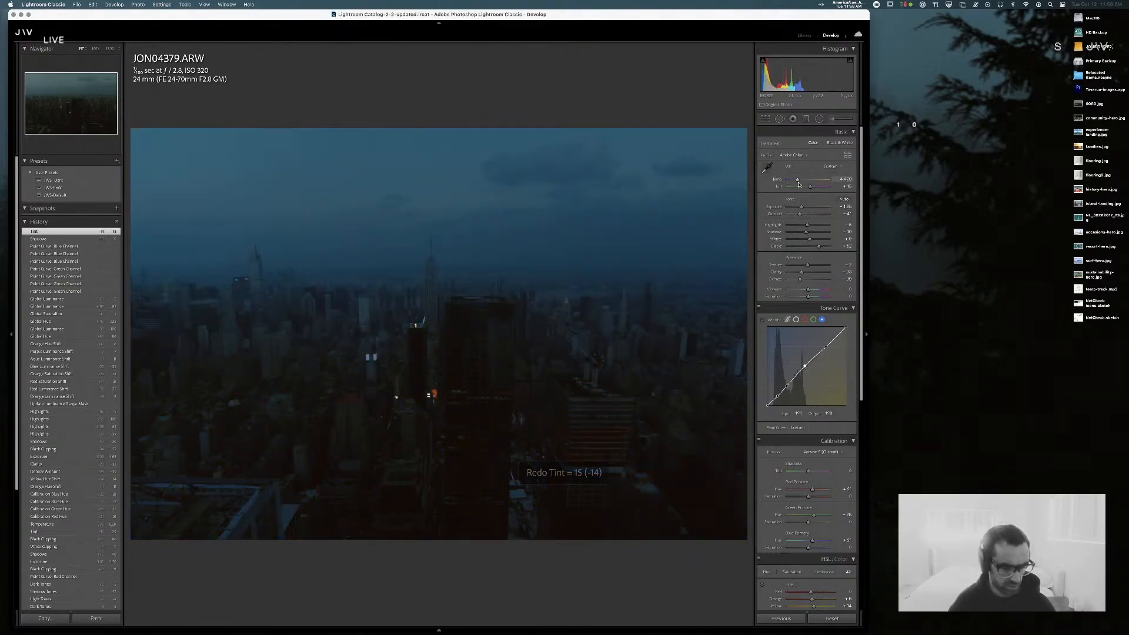
{"action": "left_click_drag", "start_coordinate": [798, 184], "coordinate": [803, 185]}
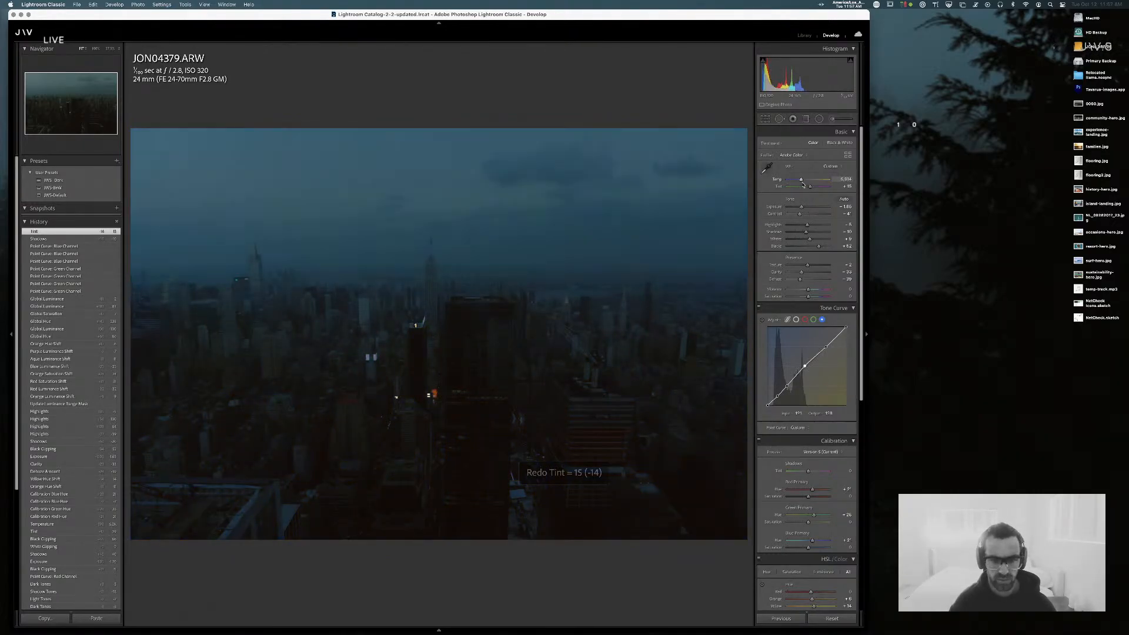
{"action": "key", "text": "super+z"}
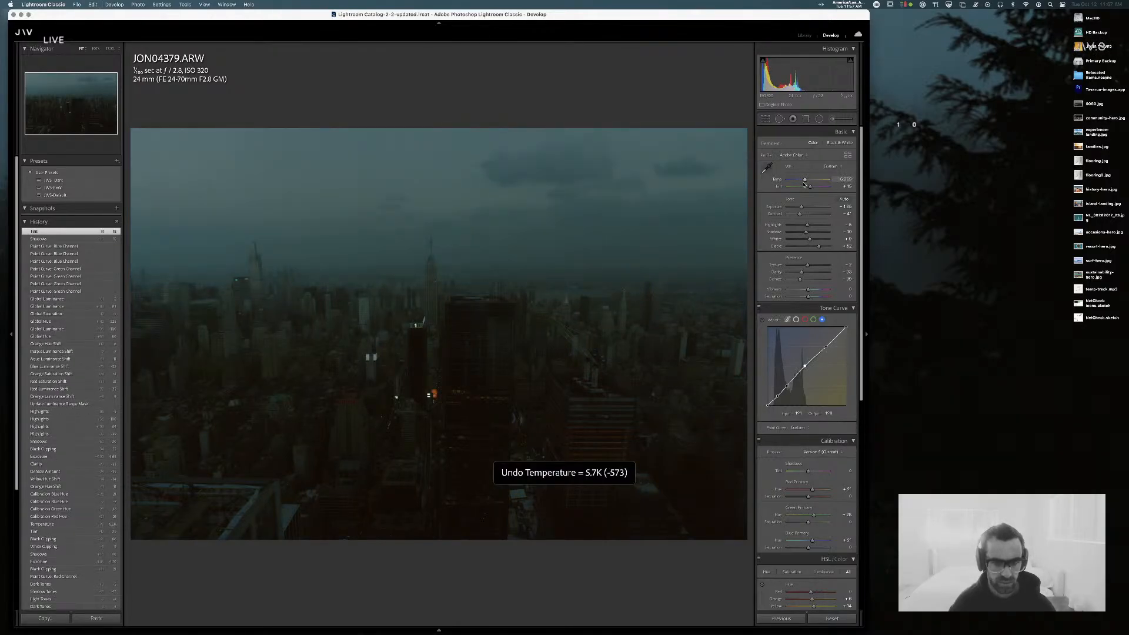
{"action": "left_click_drag", "start_coordinate": [803, 182], "coordinate": [801, 181]}
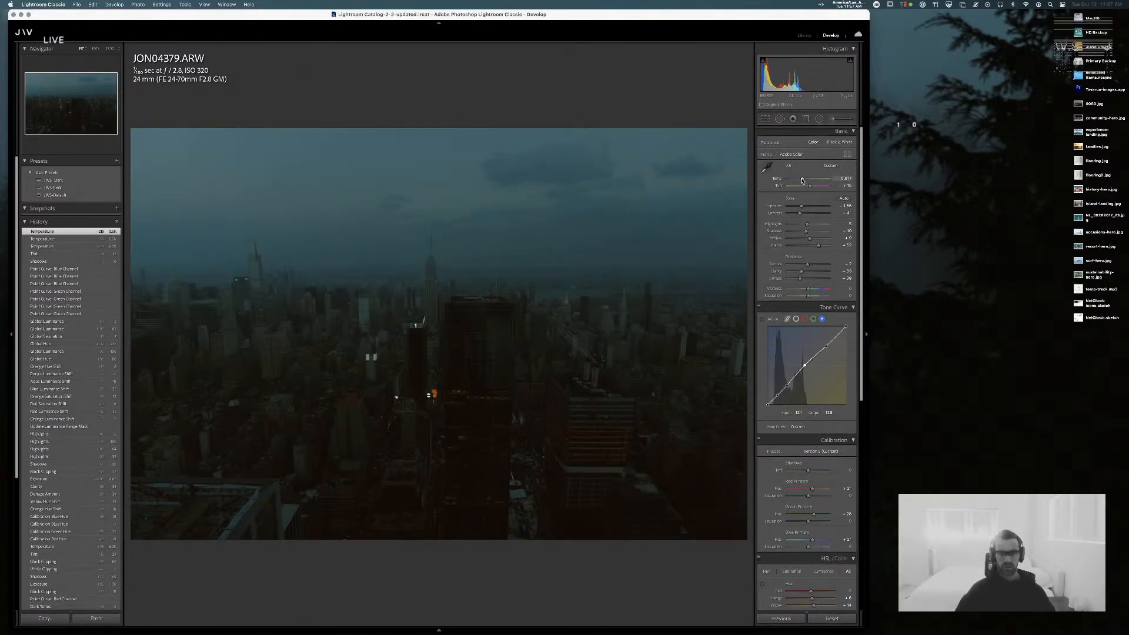
{"action": "left_click_drag", "start_coordinate": [802, 180], "coordinate": [802, 179]}
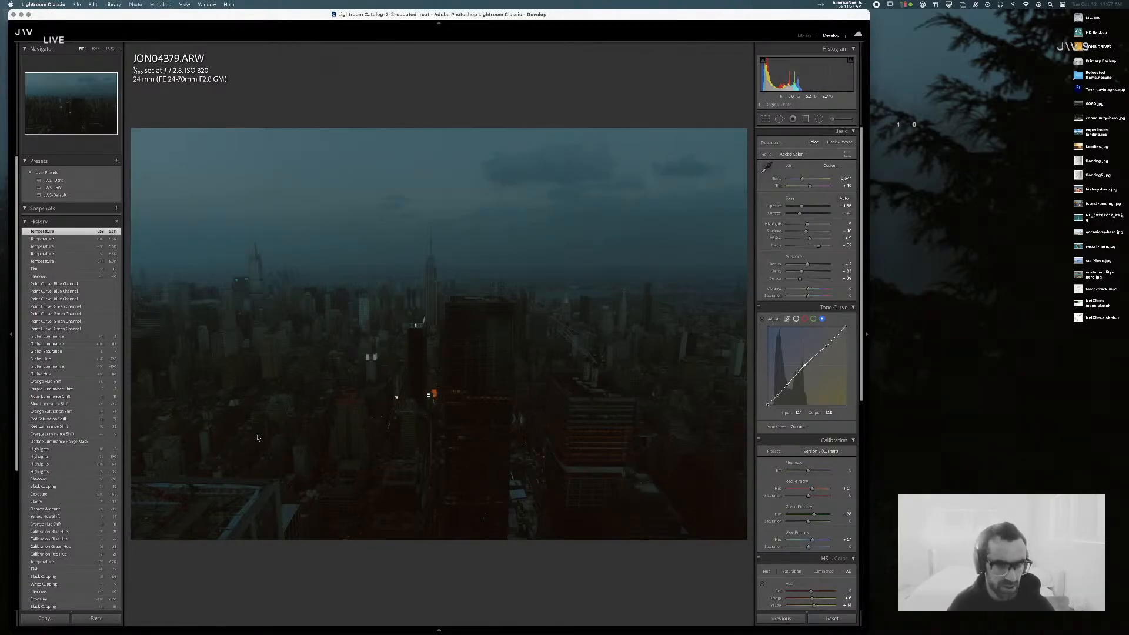
- Copy the develop settings of JON04379.ARW and paste them onto the neighbouring city photo JON04378.ARW
{"action": "key", "text": "g"}
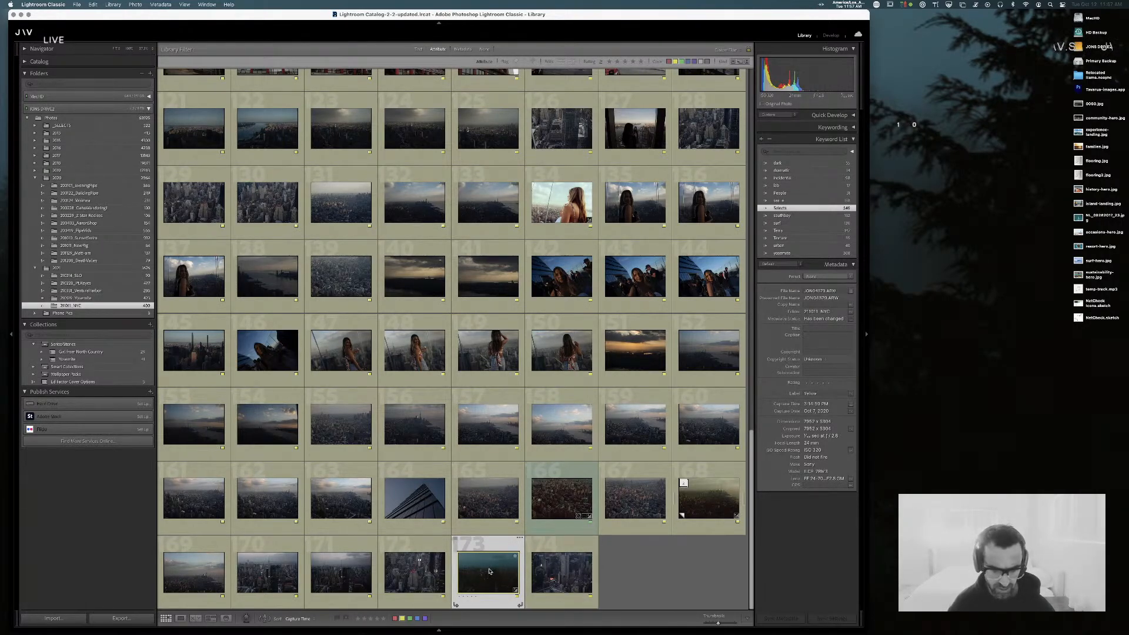
{"action": "key", "text": "super+shift+c"}
{"action": "key", "text": "Return"}
{"action": "left_click", "coordinate": [426, 570]}
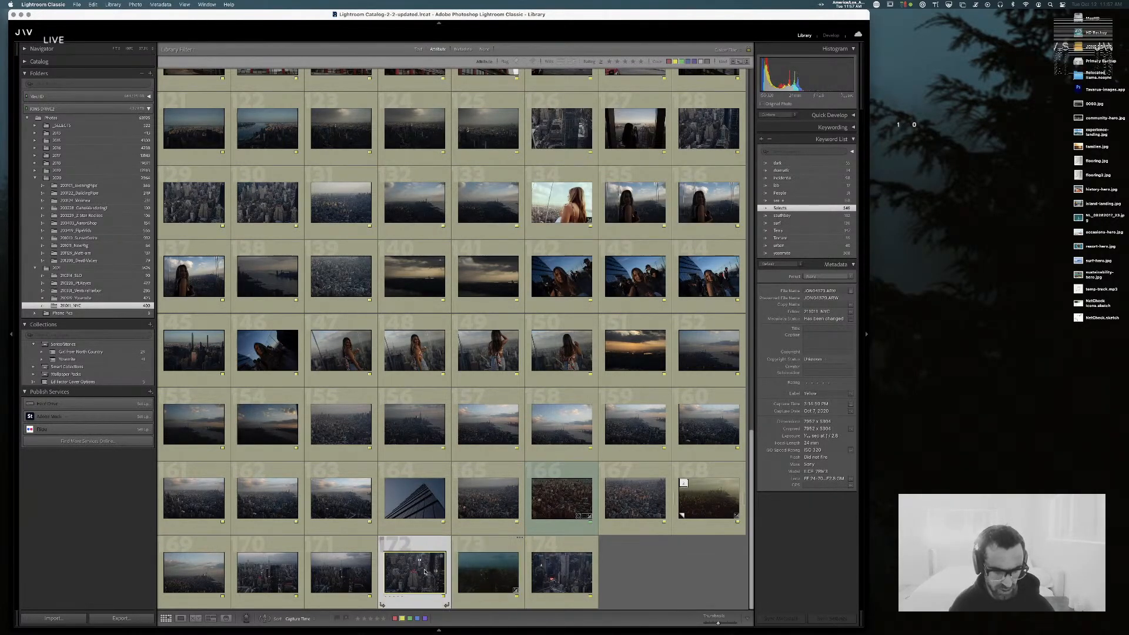
{"action": "key", "text": "e"}
{"action": "key", "text": "super+shift+v"}
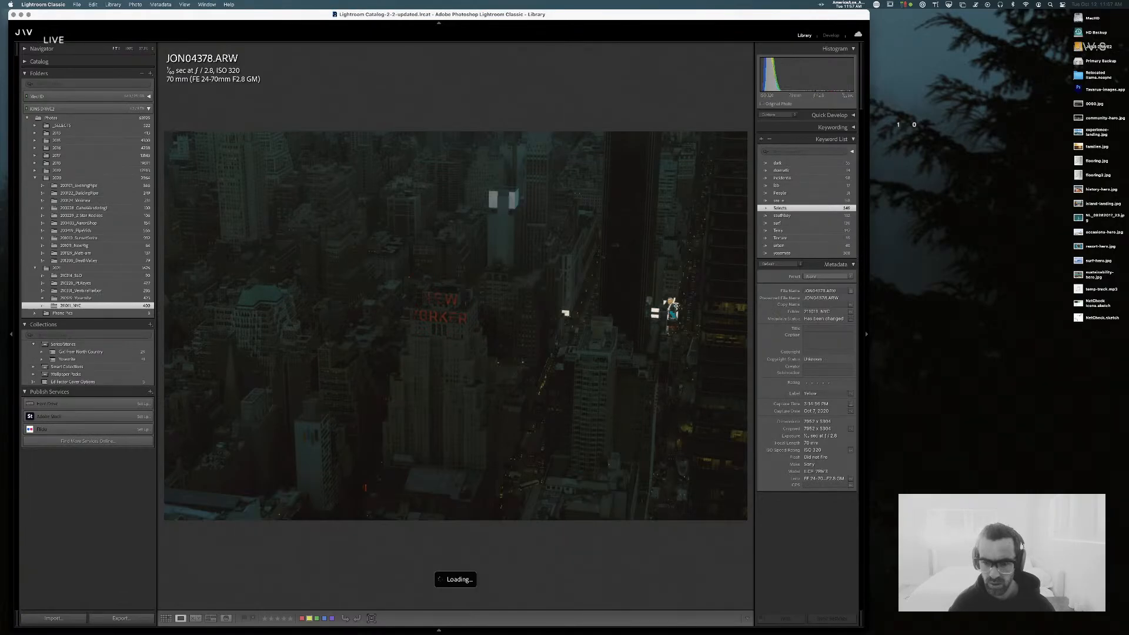
- Examine the billboards, streets and buildings of JON04378.ARW up close with the pasted grade
{"action": "left_click", "coordinate": [676, 304]}
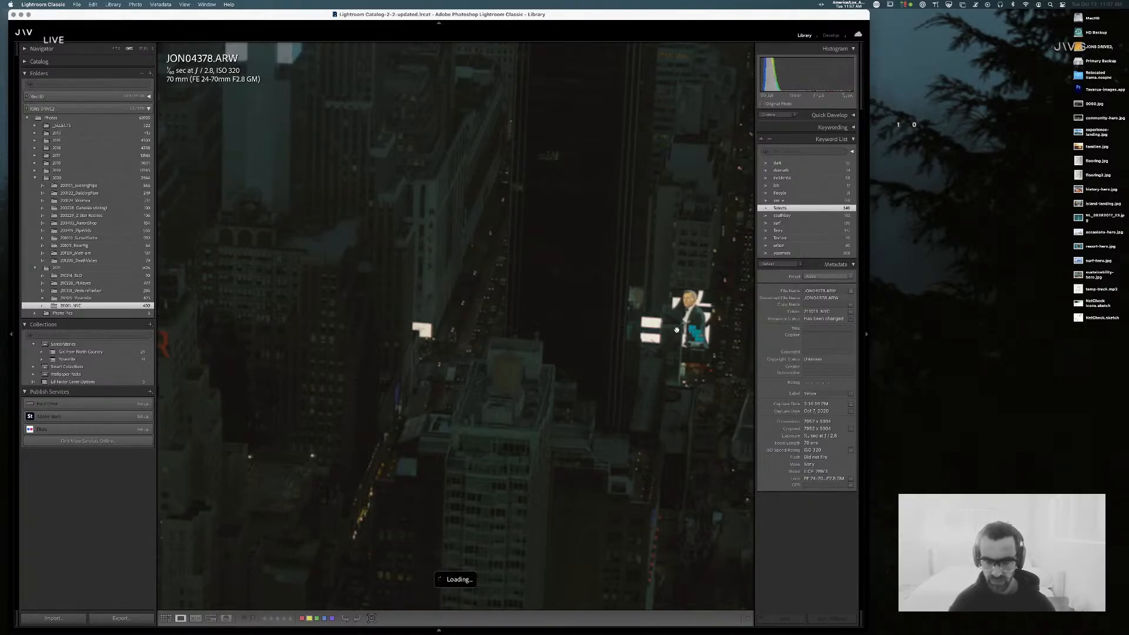
{"action": "left_click_drag", "start_coordinate": [681, 301], "coordinate": [542, 378]}
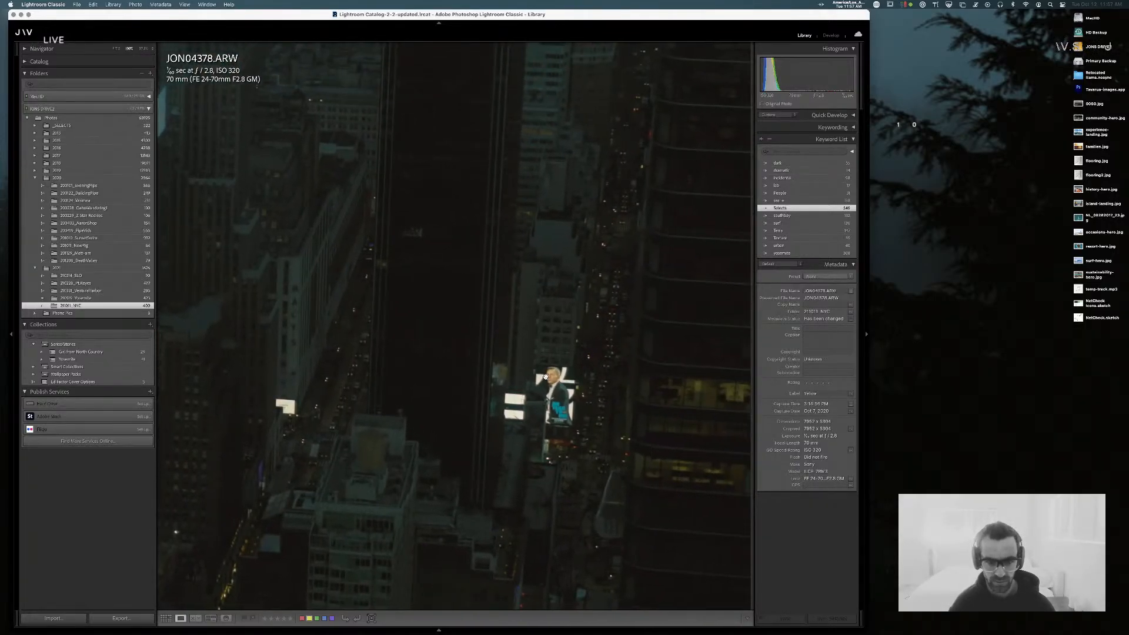
{"action": "left_click_drag", "start_coordinate": [510, 303], "coordinate": [433, 474]}
{"action": "left_click_drag", "start_coordinate": [474, 431], "coordinate": [580, 378]}
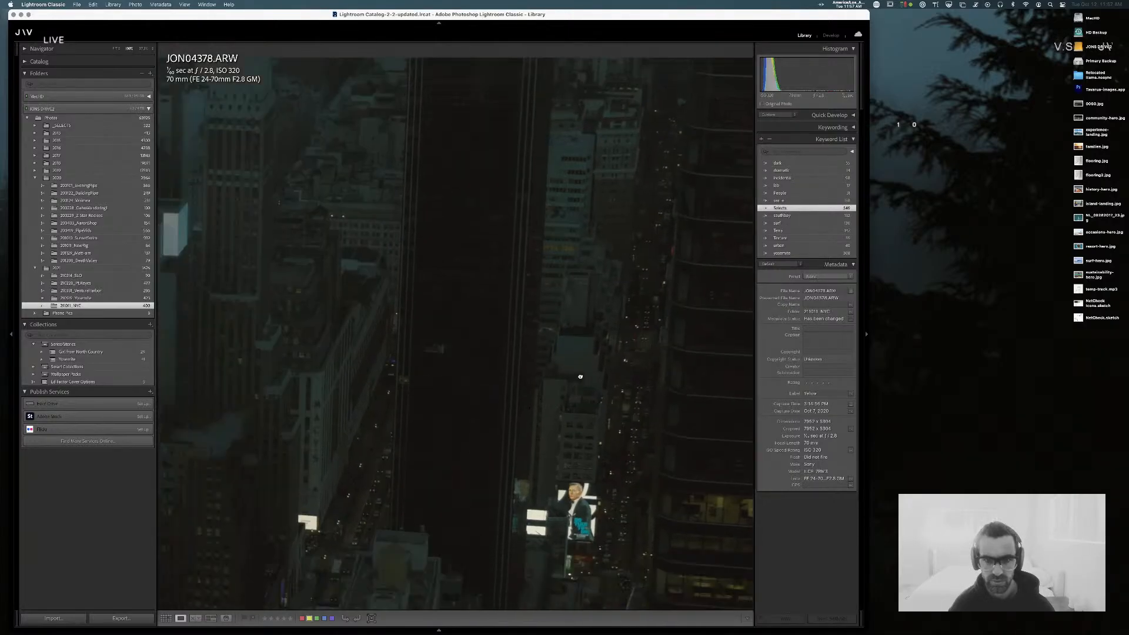
{"action": "left_click_drag", "start_coordinate": [164, 533], "coordinate": [685, 354]}
{"action": "left_click", "coordinate": [687, 355]}
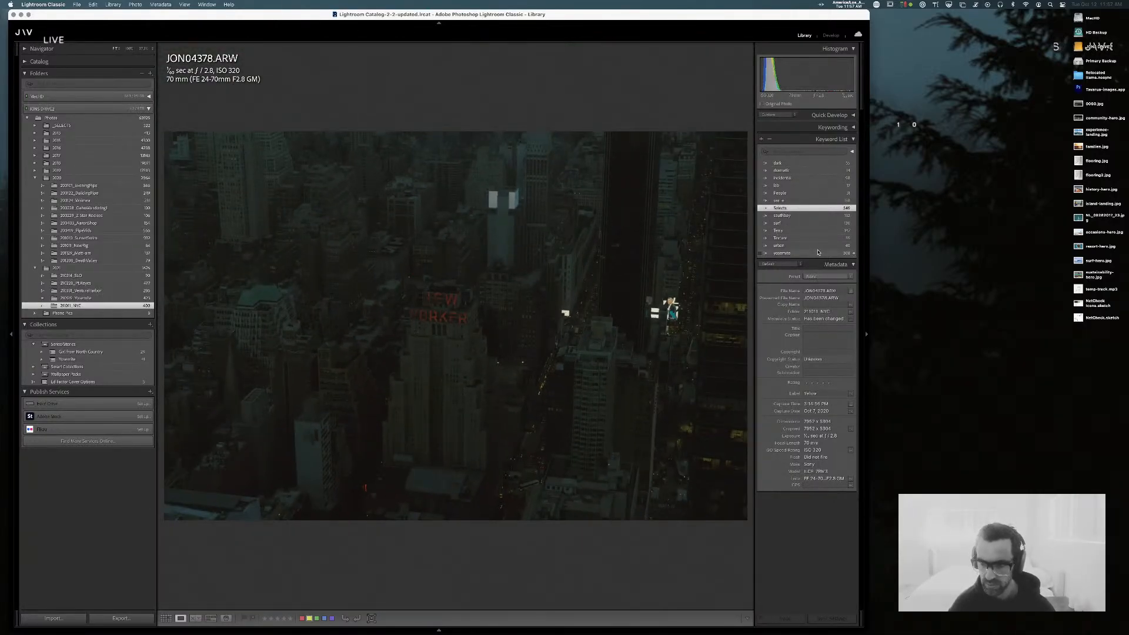
- Lower the blacks of JON04378.ARW and raise its red and orange luminance
{"action": "key", "text": "d"}
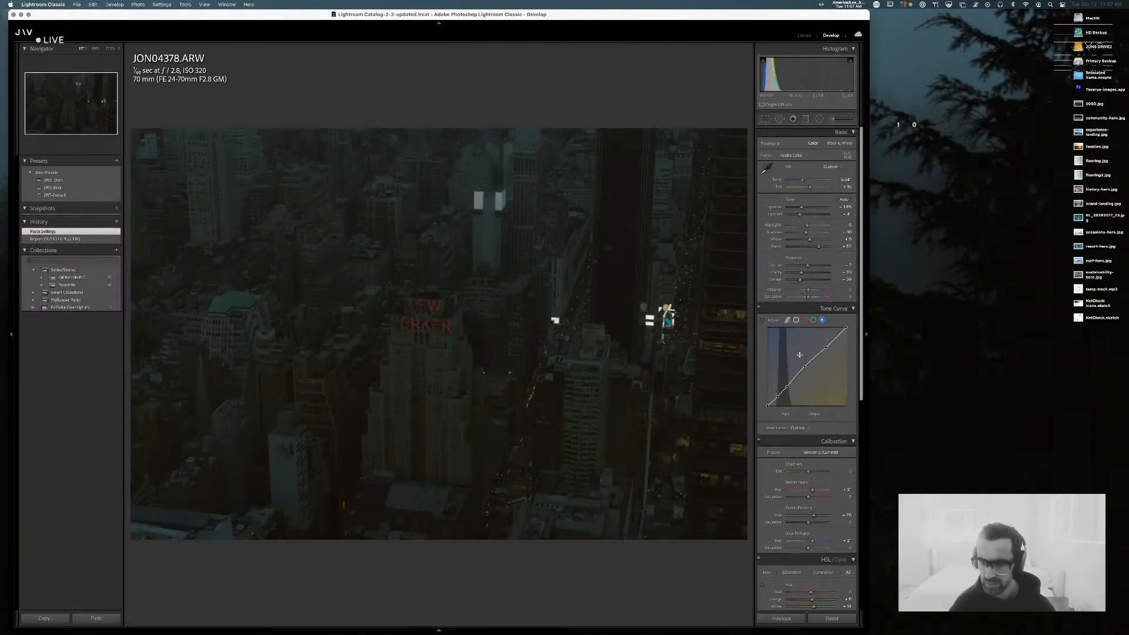
{"action": "scroll", "coordinate": [799, 354], "scroll_direction": "up", "scroll_amount": 1}
{"action": "scroll", "coordinate": [799, 354], "scroll_direction": "down", "scroll_amount": 1}
{"action": "left_click_drag", "start_coordinate": [818, 246], "coordinate": [810, 247]}
{"action": "scroll", "coordinate": [812, 353], "scroll_direction": "down", "scroll_amount": 8}
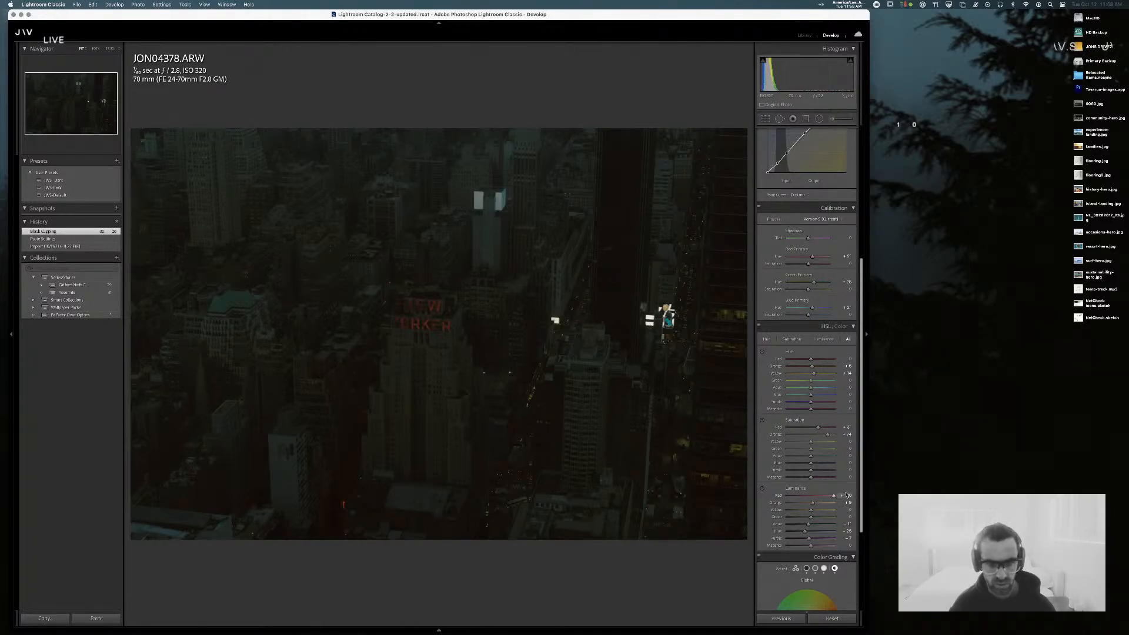
{"action": "left_click_drag", "start_coordinate": [847, 495], "coordinate": [825, 495]}
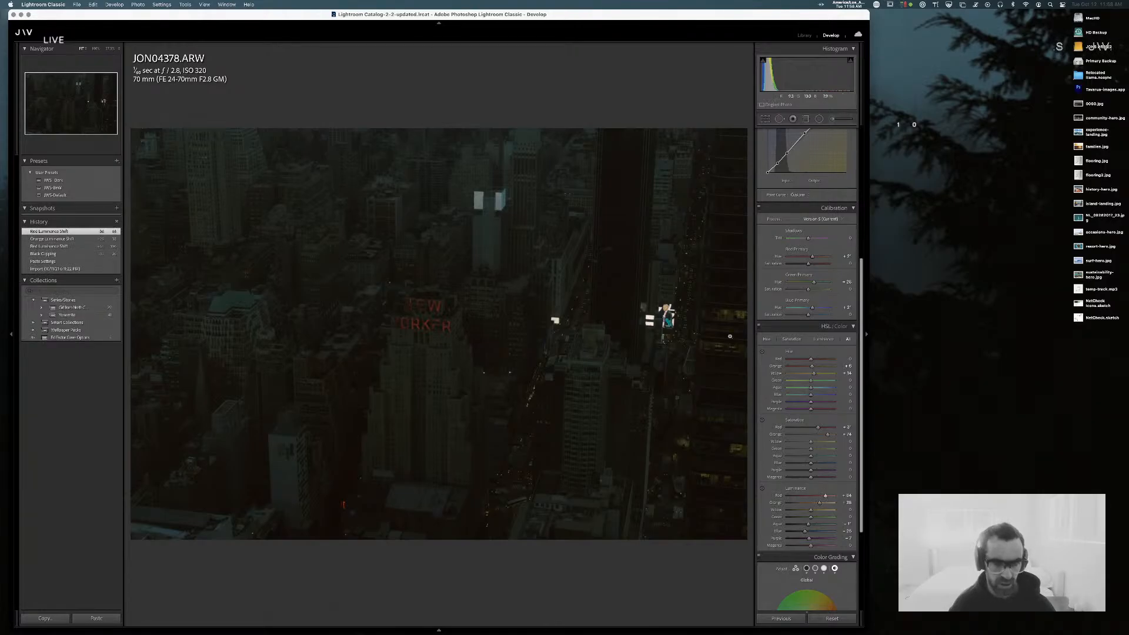
- Place a small inverted radial filter on the New Yorker sign, warm its temperature and shift its hue slightly
{"action": "key", "text": "shift+m"}
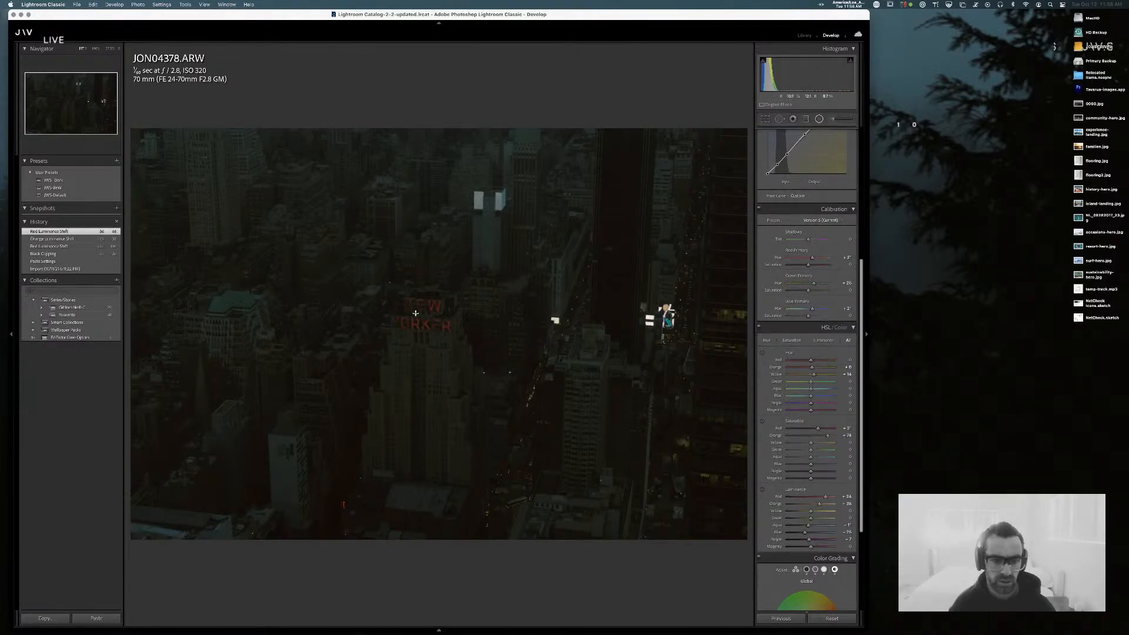
{"action": "mouse_move", "coordinate": [407, 312]}
{"action": "left_mouse_down"}
{"action": "mouse_move", "coordinate": [513, 273]}
{"action": "mouse_move", "coordinate": [487, 255]}
{"action": "mouse_move", "coordinate": [423, 303]}
{"action": "left_mouse_up"}
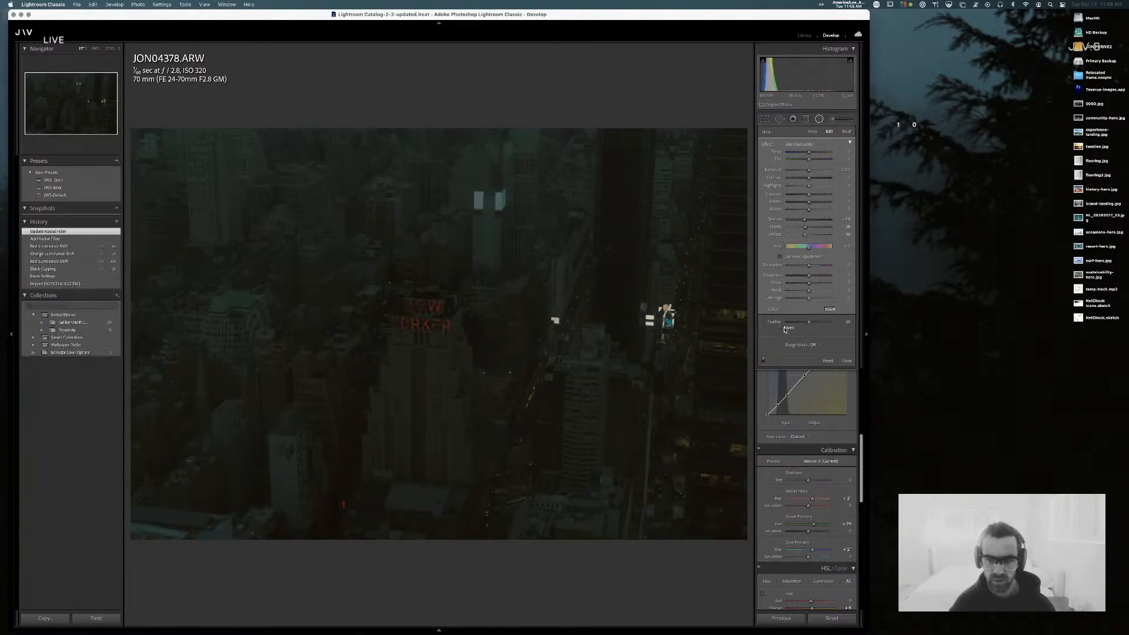
{"action": "left_click", "coordinate": [781, 328]}
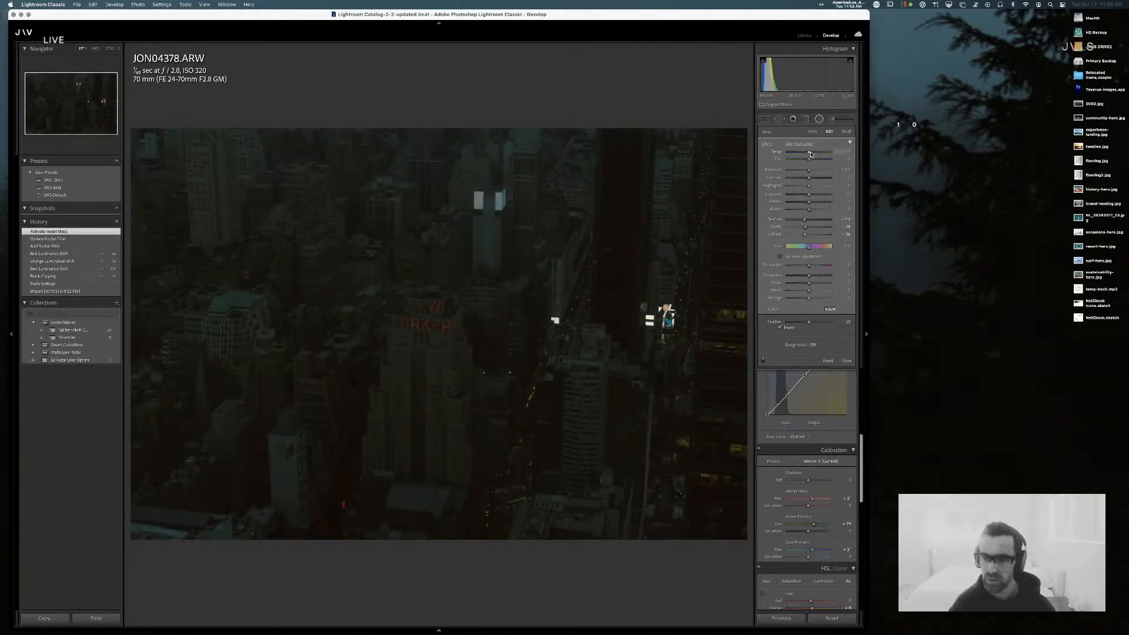
{"action": "left_click_drag", "start_coordinate": [809, 152], "coordinate": [815, 152]}
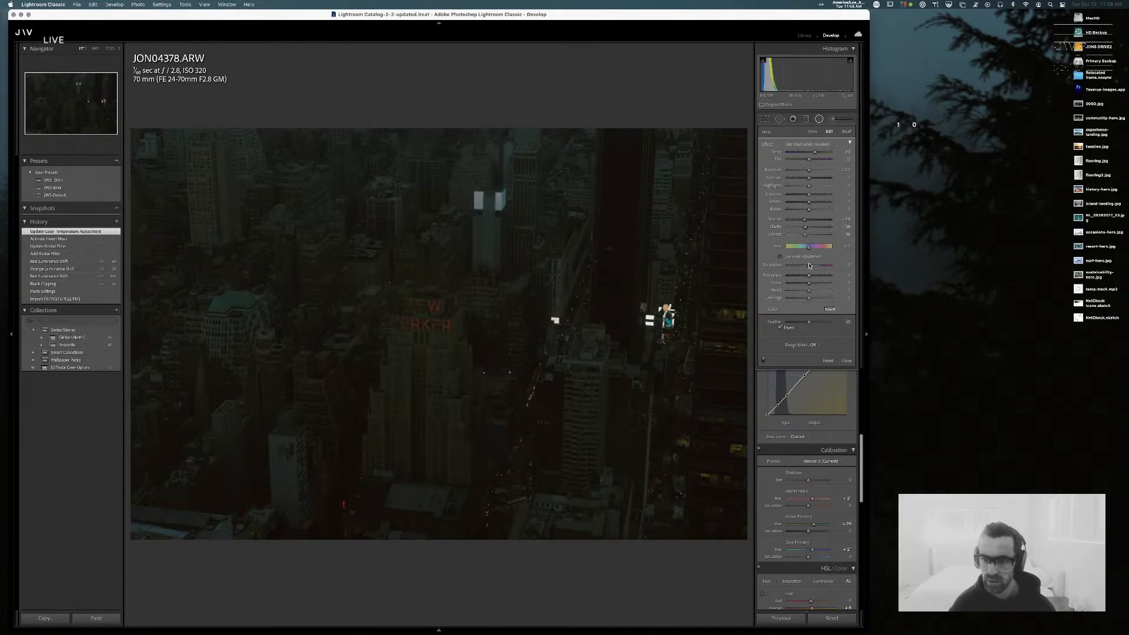
{"action": "left_click_drag", "start_coordinate": [809, 247], "coordinate": [811, 250]}
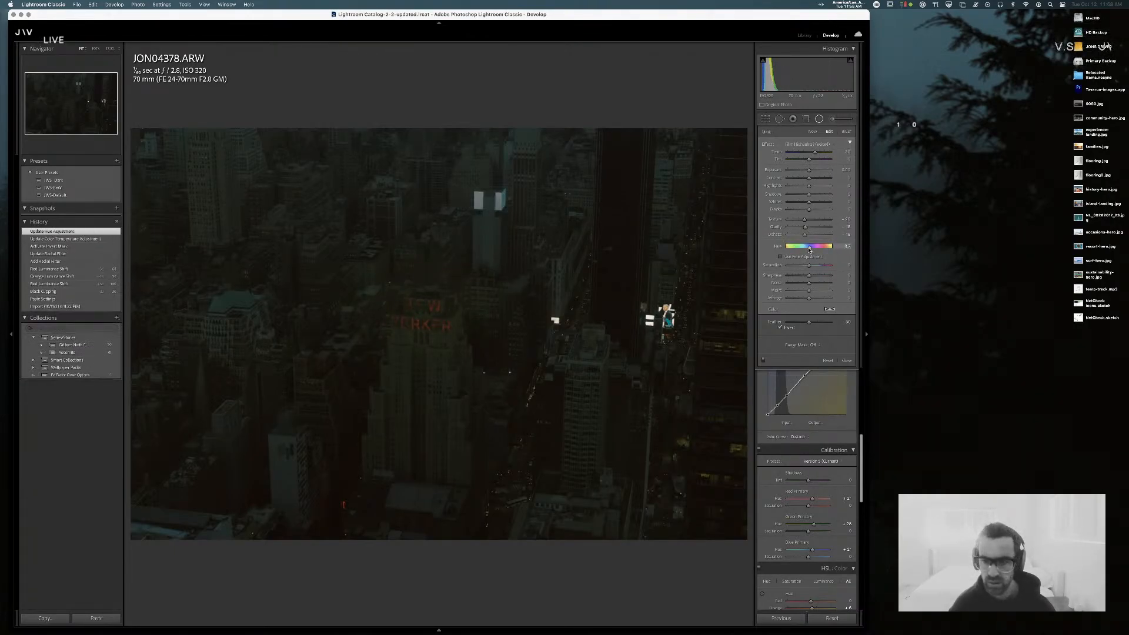
- Reset the New Yorker sign filter's hue and temperature, raise its saturation, and lift its highlights and whites
{"action": "double_click", "coordinate": [778, 250]}
{"action": "key", "text": "super+z"}
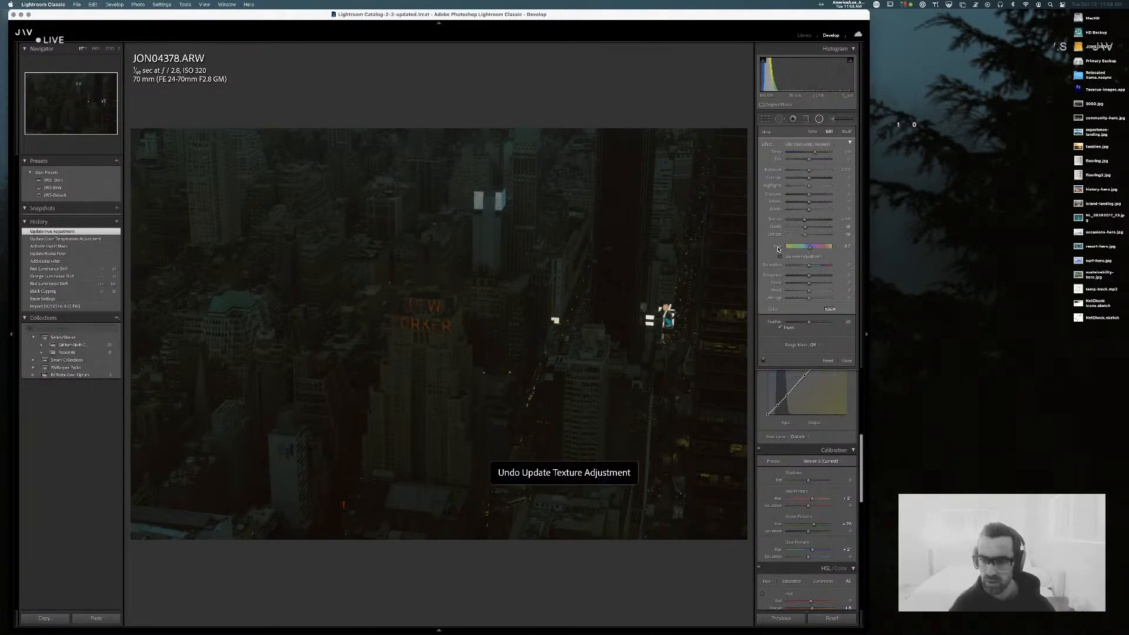
{"action": "double_click", "coordinate": [778, 250]}
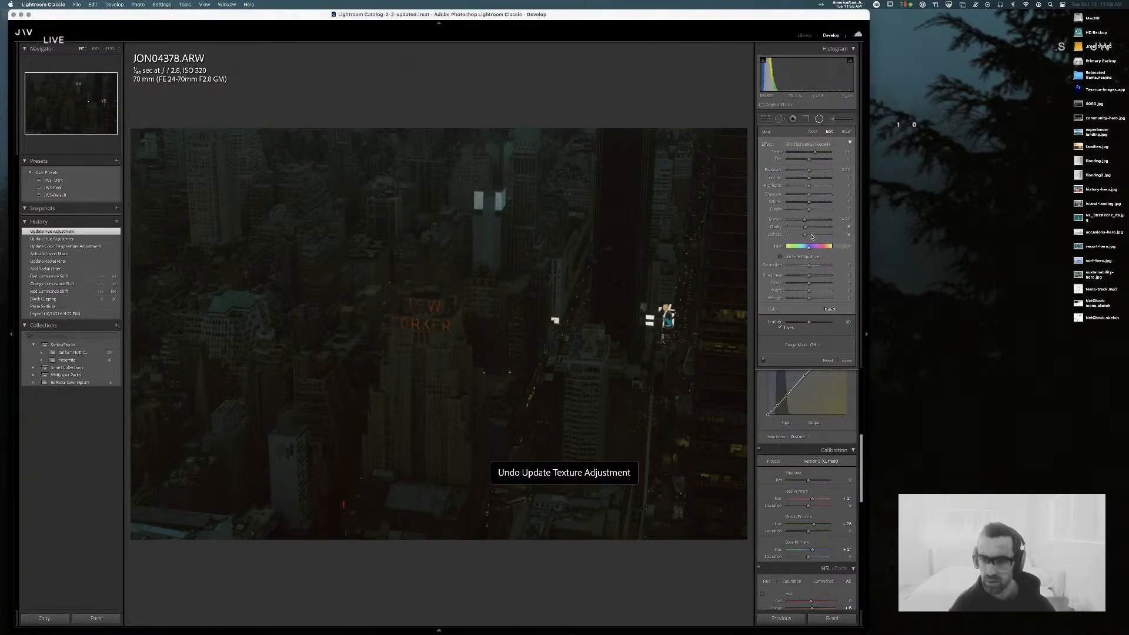
{"action": "left_click", "coordinate": [811, 267]}
{"action": "double_click", "coordinate": [778, 152]}
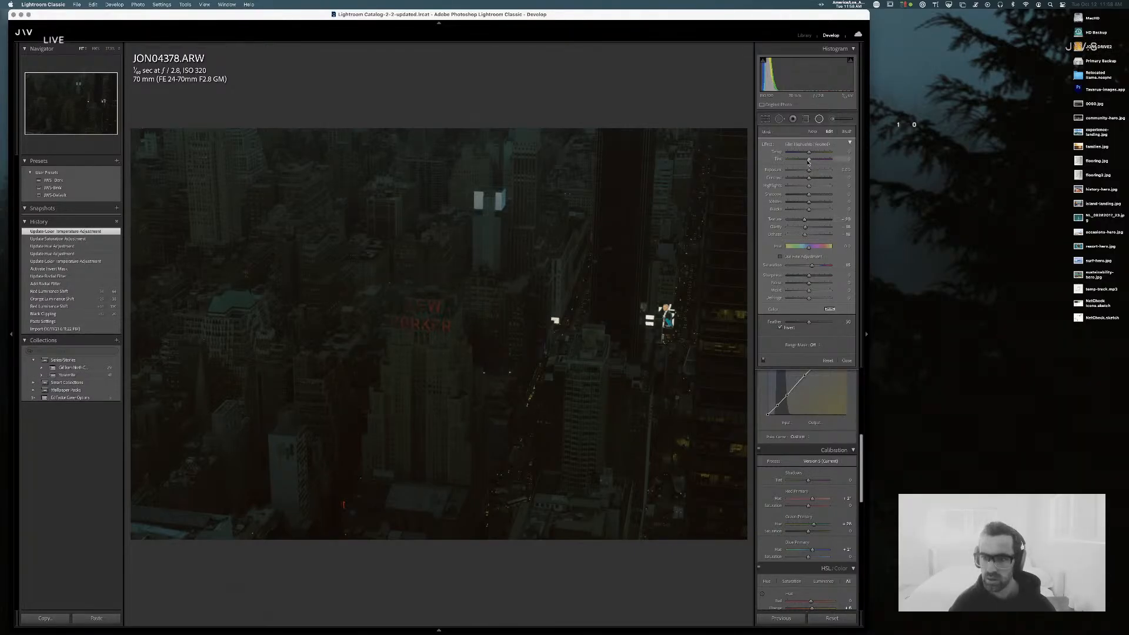
{"action": "left_click_drag", "start_coordinate": [809, 188], "coordinate": [812, 203]}
- Limit the sign filter with a color range mask sampled from the red lettering and raise the mask amount
{"action": "left_click", "coordinate": [801, 345]}
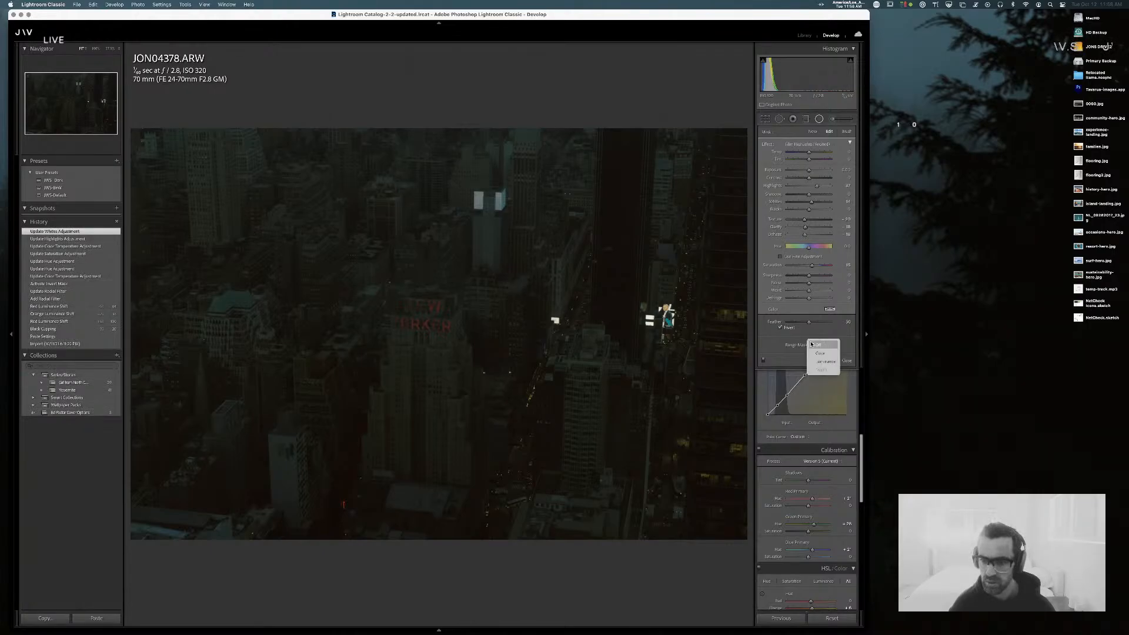
{"action": "left_click", "coordinate": [810, 355]}
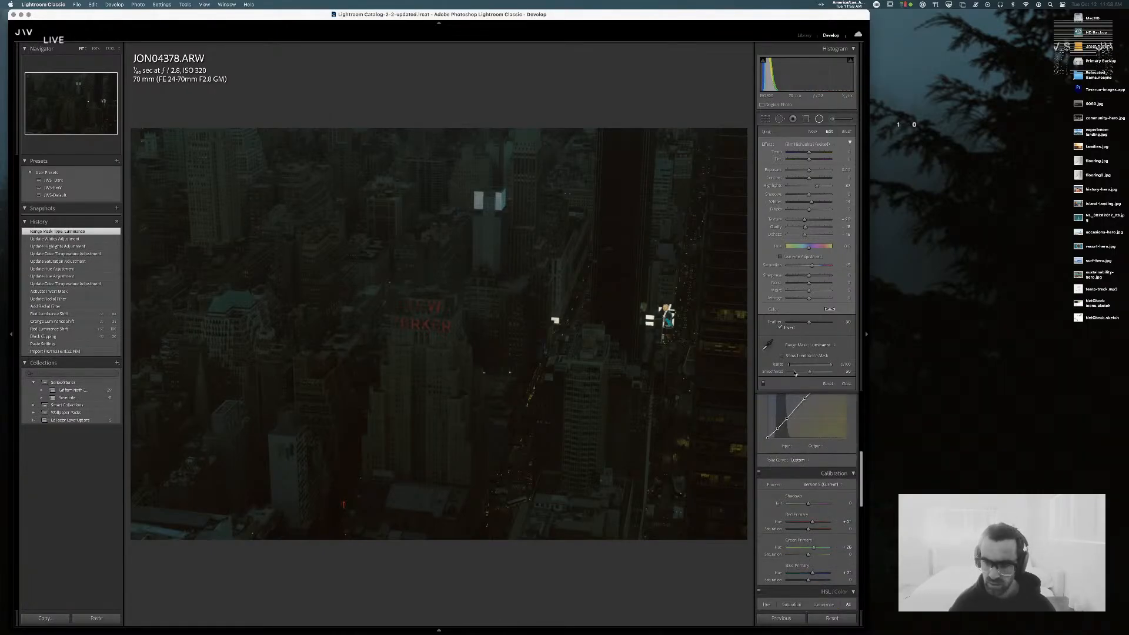
{"action": "mouse_move", "coordinate": [788, 364]}
{"action": "left_mouse_down"}
{"action": "mouse_move", "coordinate": [808, 365]}
{"action": "mouse_move", "coordinate": [788, 365]}
{"action": "left_mouse_up"}
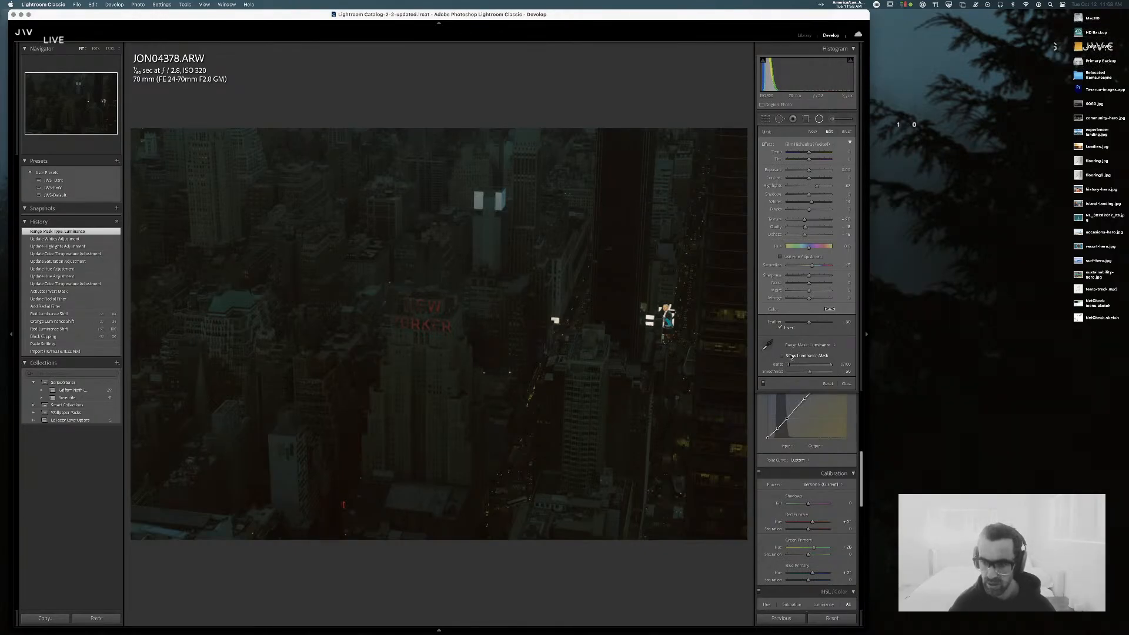
{"action": "left_click", "coordinate": [808, 346]}
{"action": "left_click", "coordinate": [811, 343]}
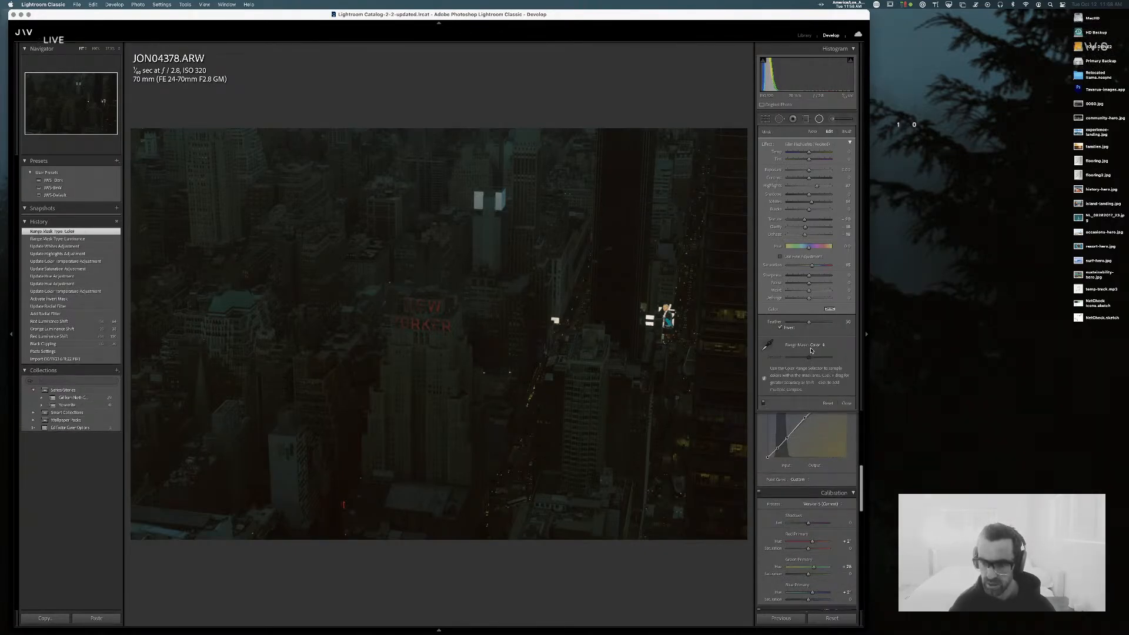
{"action": "left_click", "coordinate": [767, 345]}
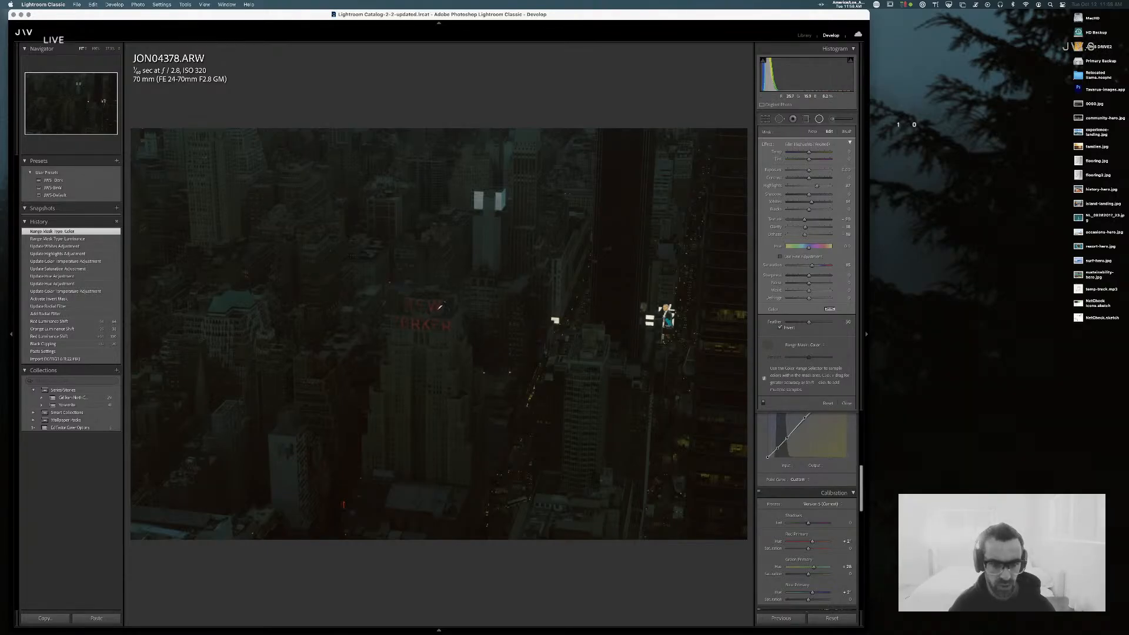
{"action": "left_click", "coordinate": [440, 307]}
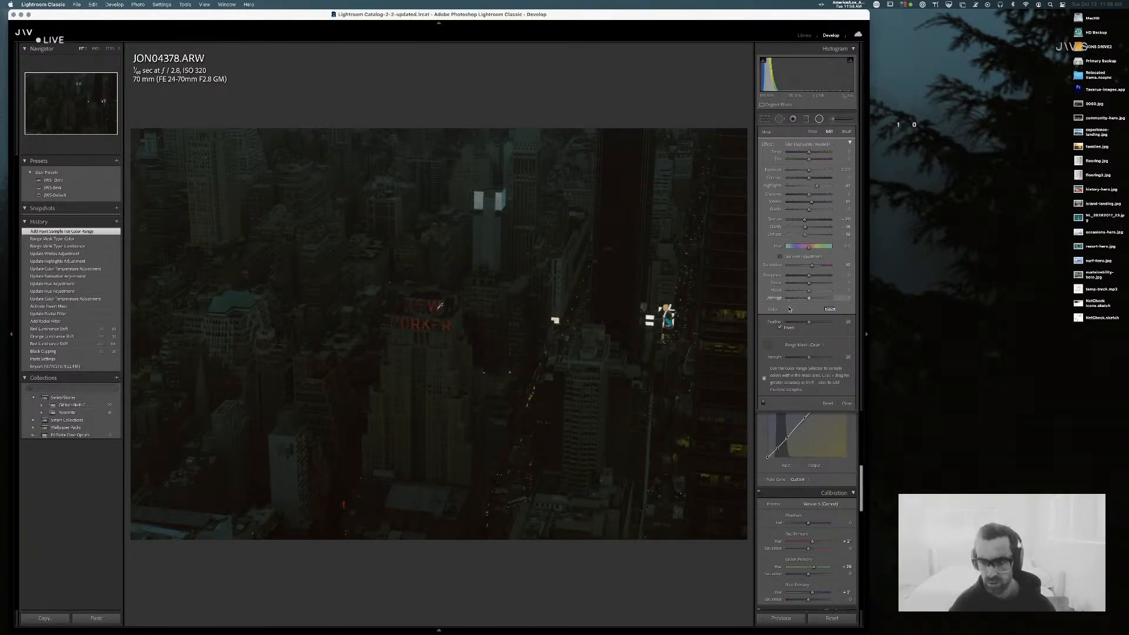
{"action": "left_click", "coordinate": [817, 358]}
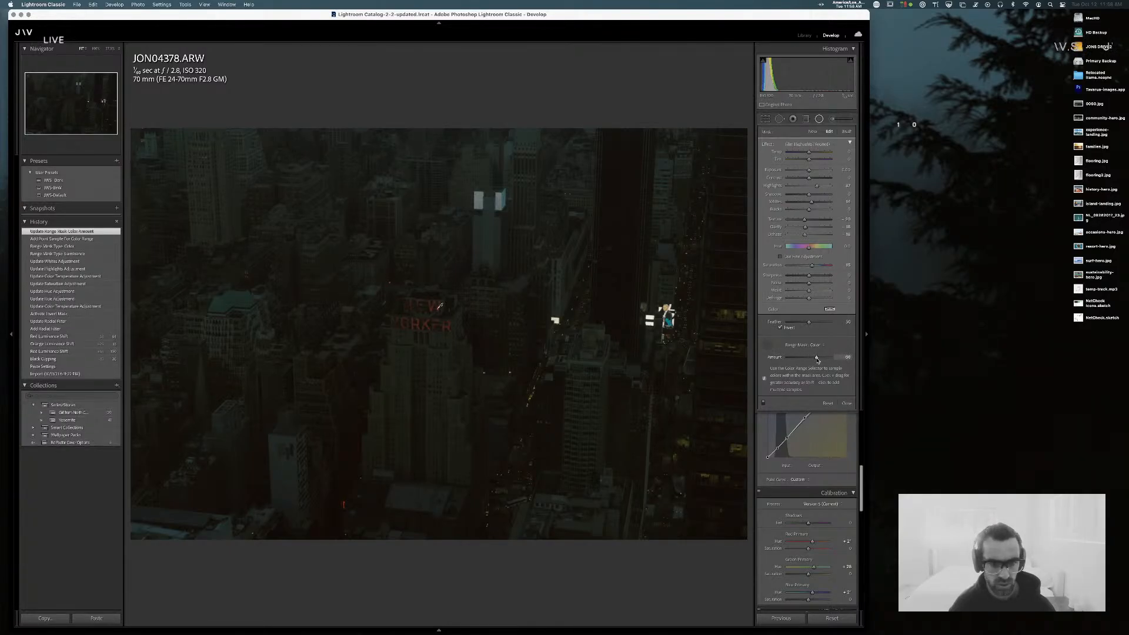
{"action": "left_click", "coordinate": [783, 361]}
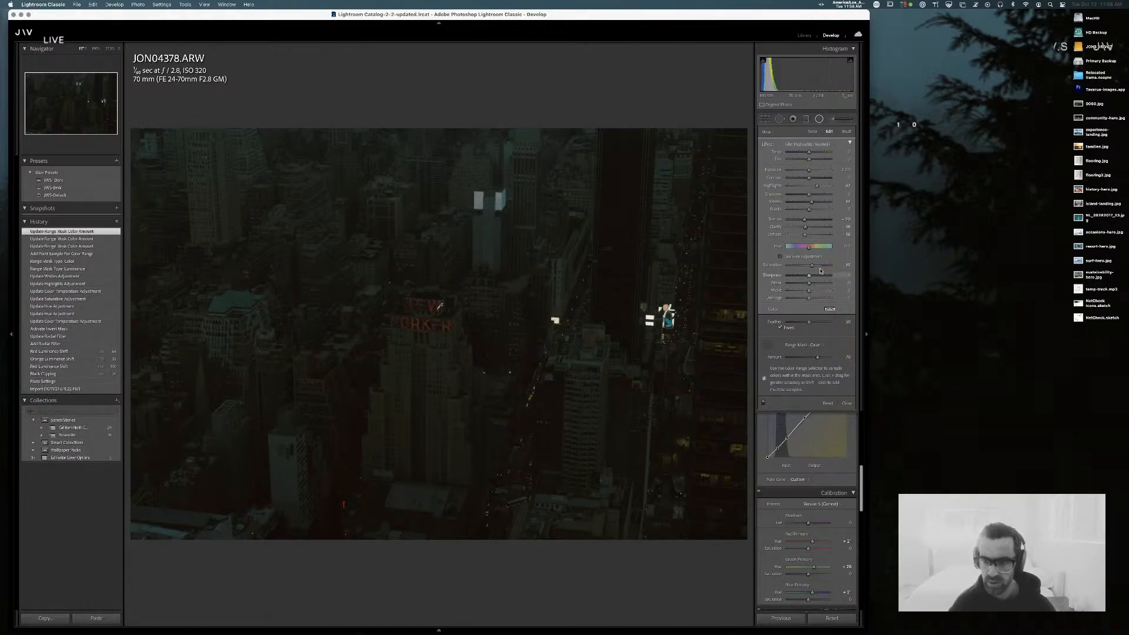
- Fine-tune the sign filter's saturation and whites, and bring its texture, clarity and dehaze closer to zero
{"action": "left_click_drag", "start_coordinate": [812, 265], "coordinate": [821, 265]}
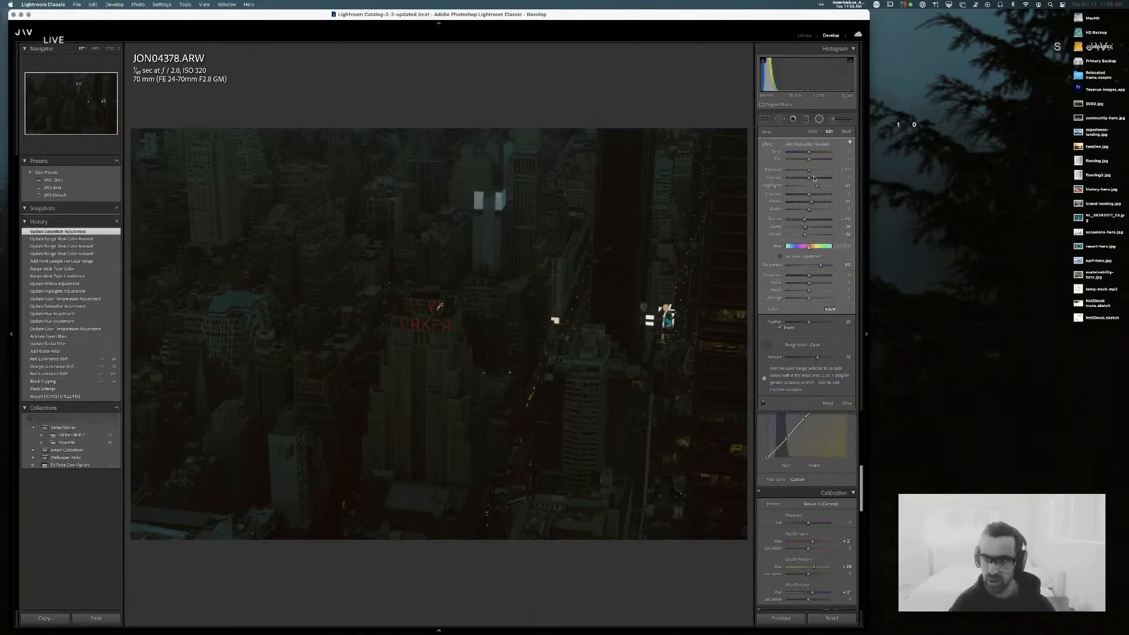
{"action": "left_click_drag", "start_coordinate": [808, 170], "coordinate": [815, 172]}
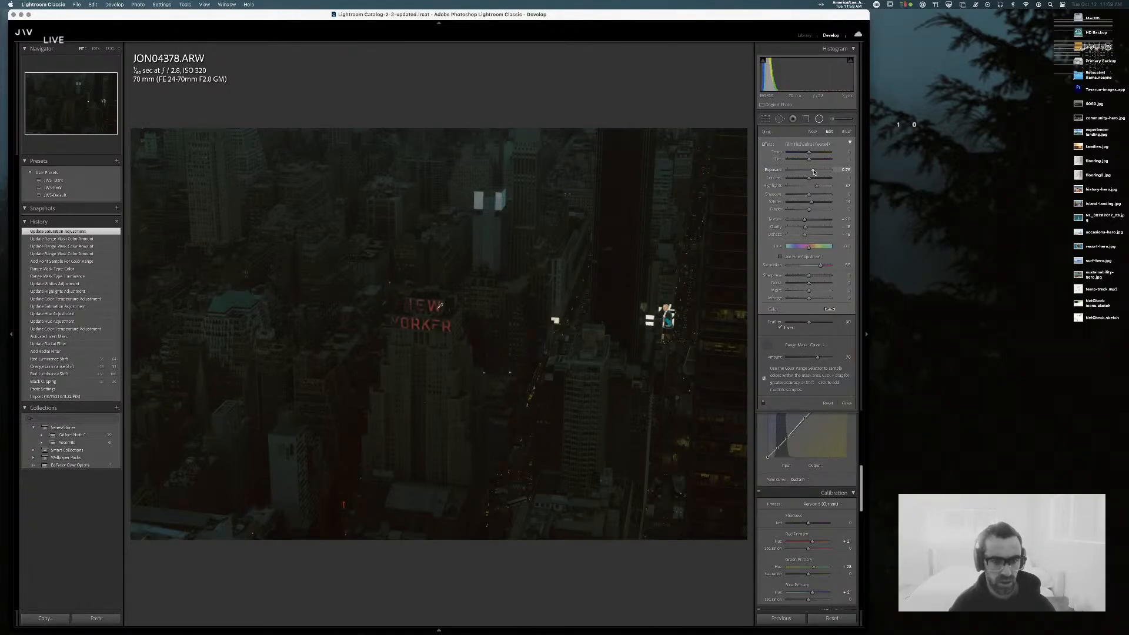
{"action": "key", "text": "super+z"}
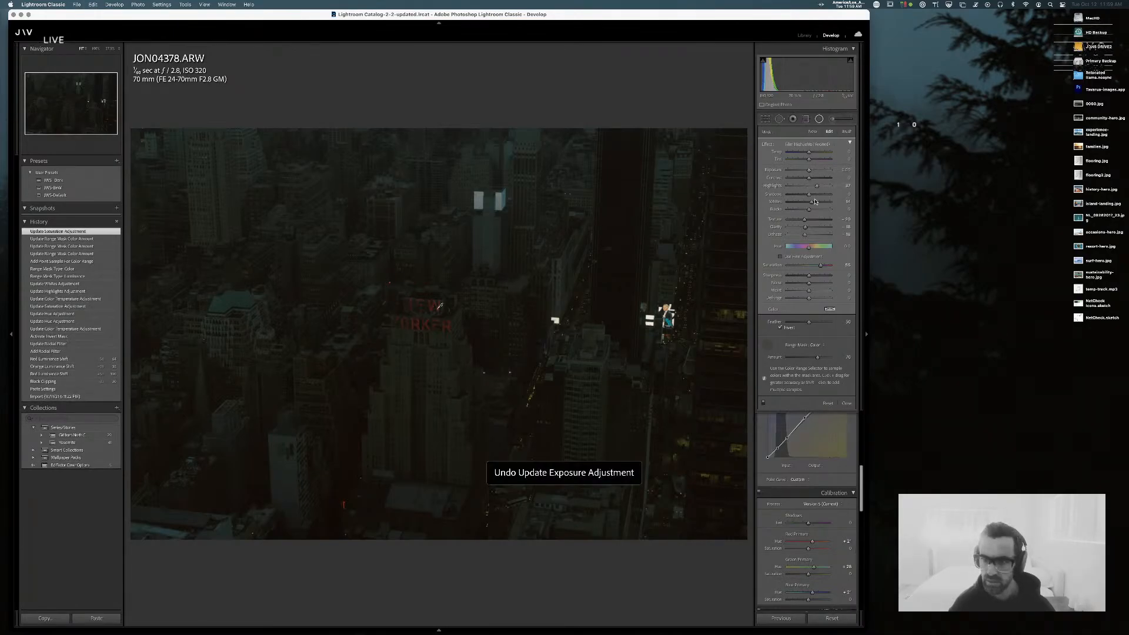
{"action": "left_click", "coordinate": [813, 203]}
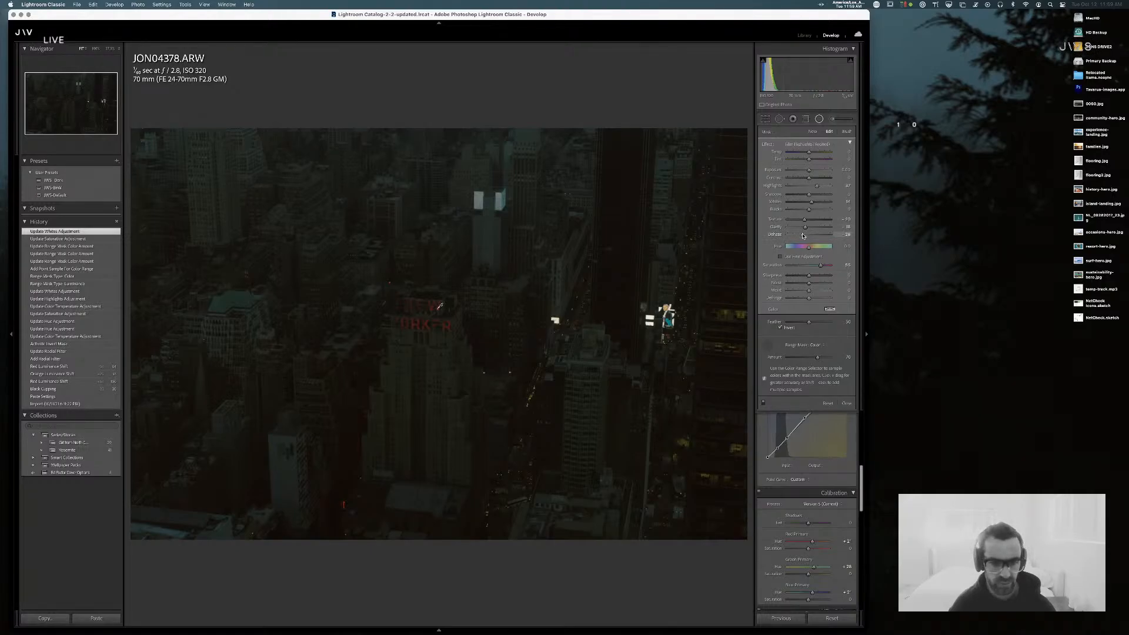
{"action": "left_click", "coordinate": [806, 235]}
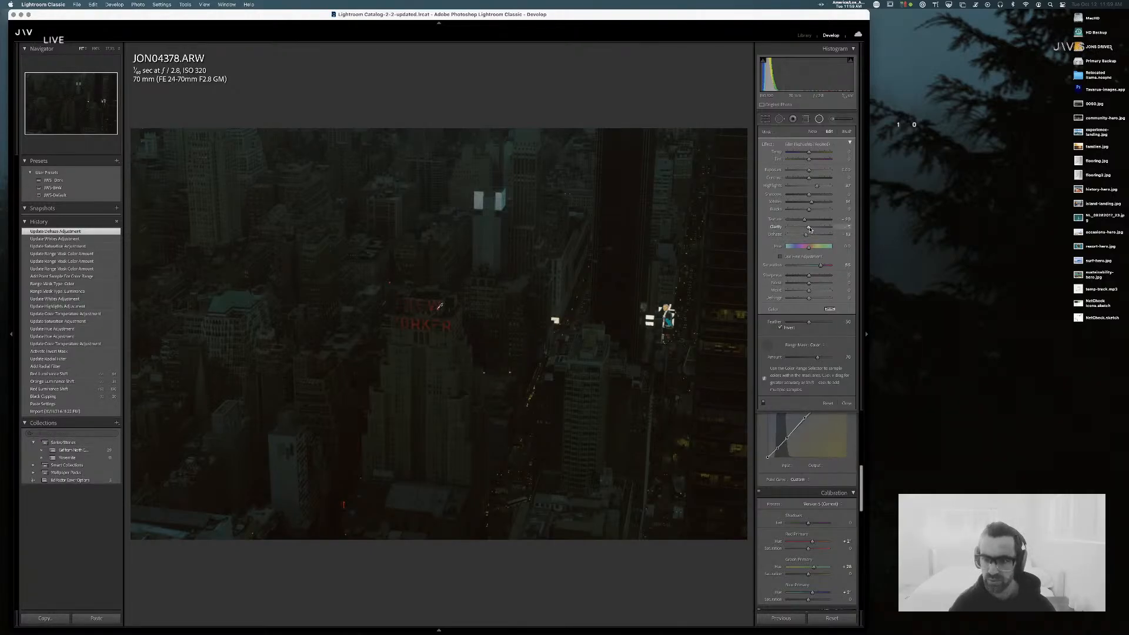
{"action": "left_click", "coordinate": [809, 228]}
{"action": "left_click", "coordinate": [806, 220]}
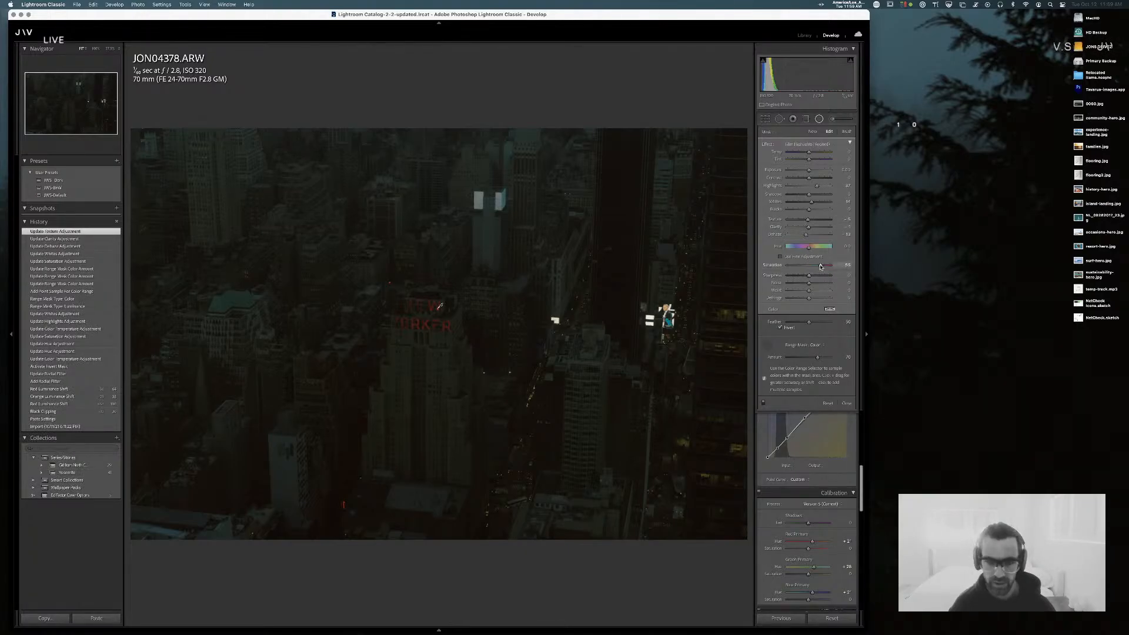
{"action": "left_click_drag", "start_coordinate": [820, 266], "coordinate": [815, 267]}
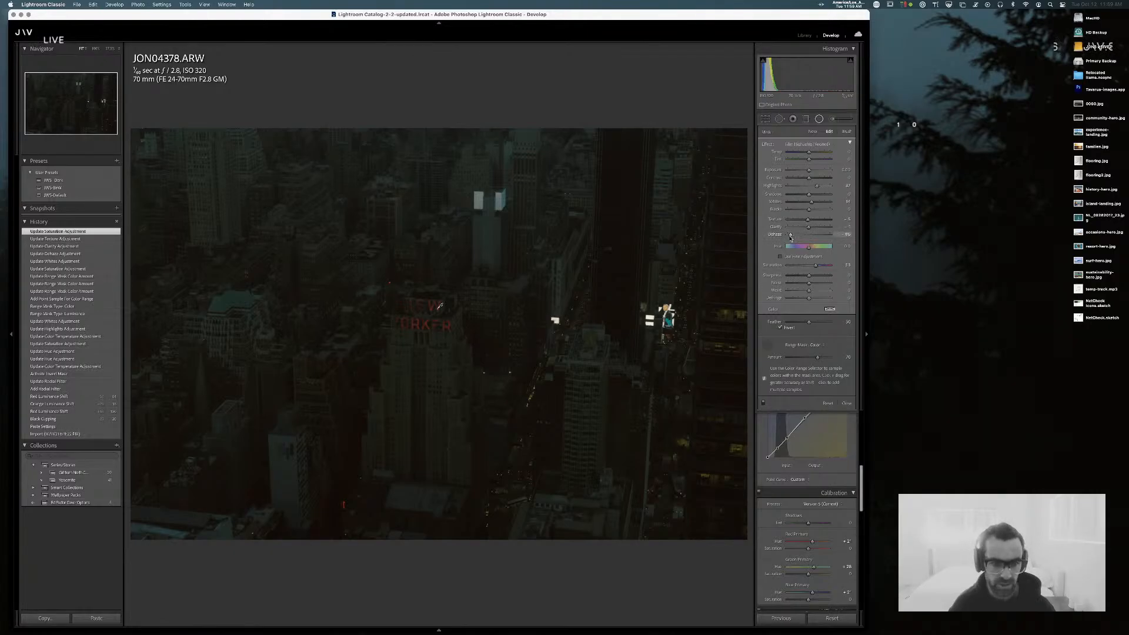
- Try lower dehaze and a feather of 100 on the sign filter, and briefly test maximum exposure and tint
{"action": "left_click_drag", "start_coordinate": [790, 235], "coordinate": [802, 235]}
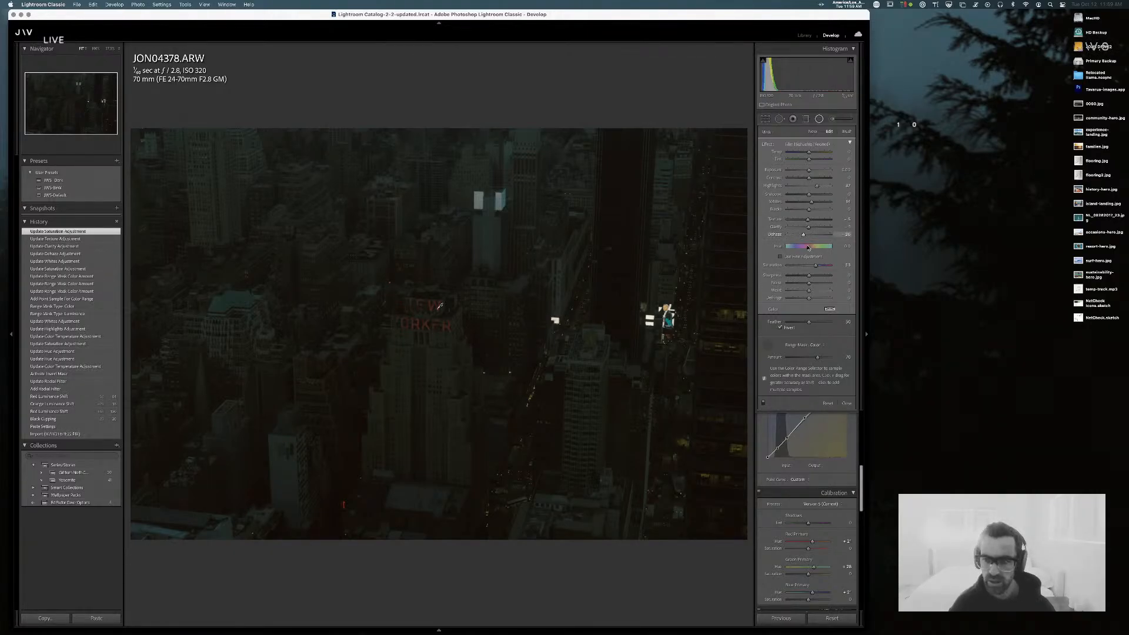
{"action": "left_click_drag", "start_coordinate": [825, 324], "coordinate": [834, 323]}
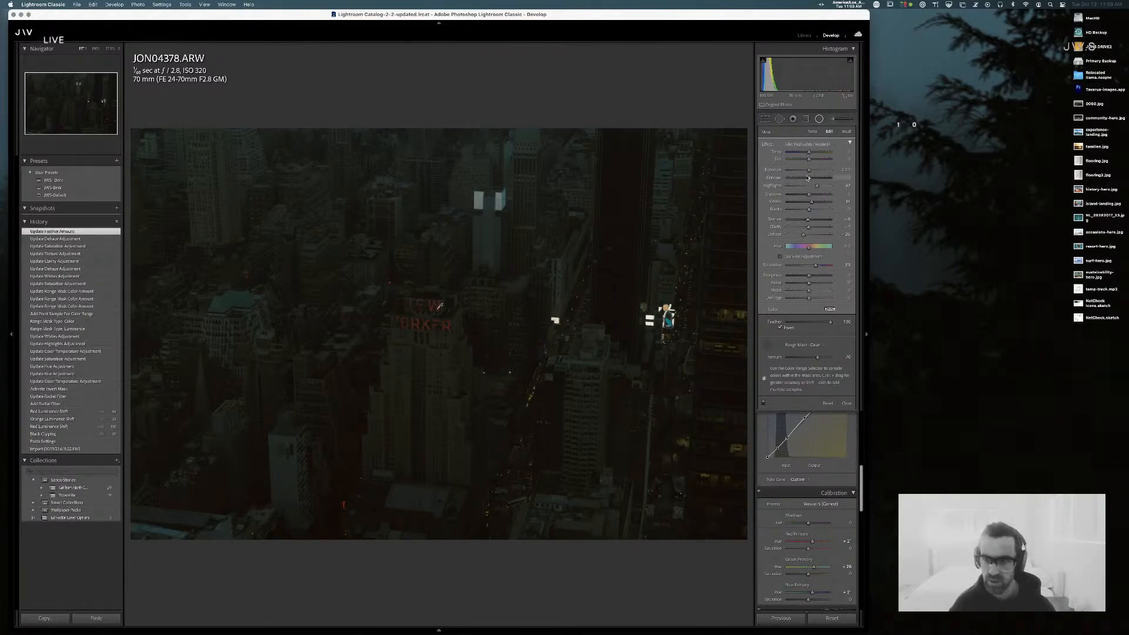
{"action": "left_click_drag", "start_coordinate": [813, 171], "coordinate": [849, 171]}
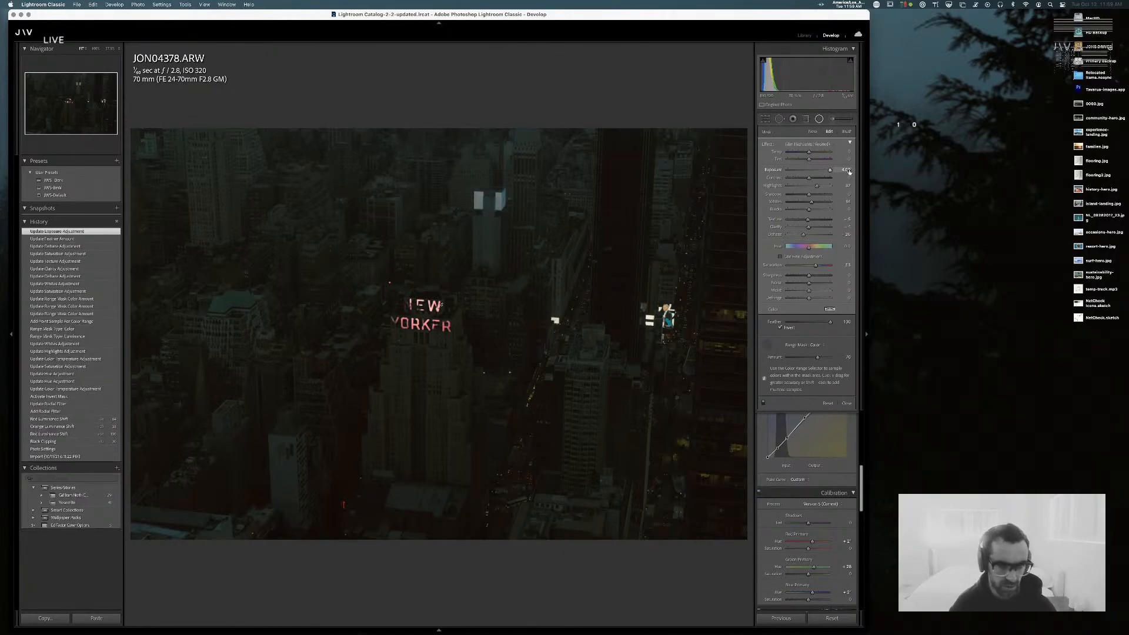
{"action": "key", "text": "super+z"}
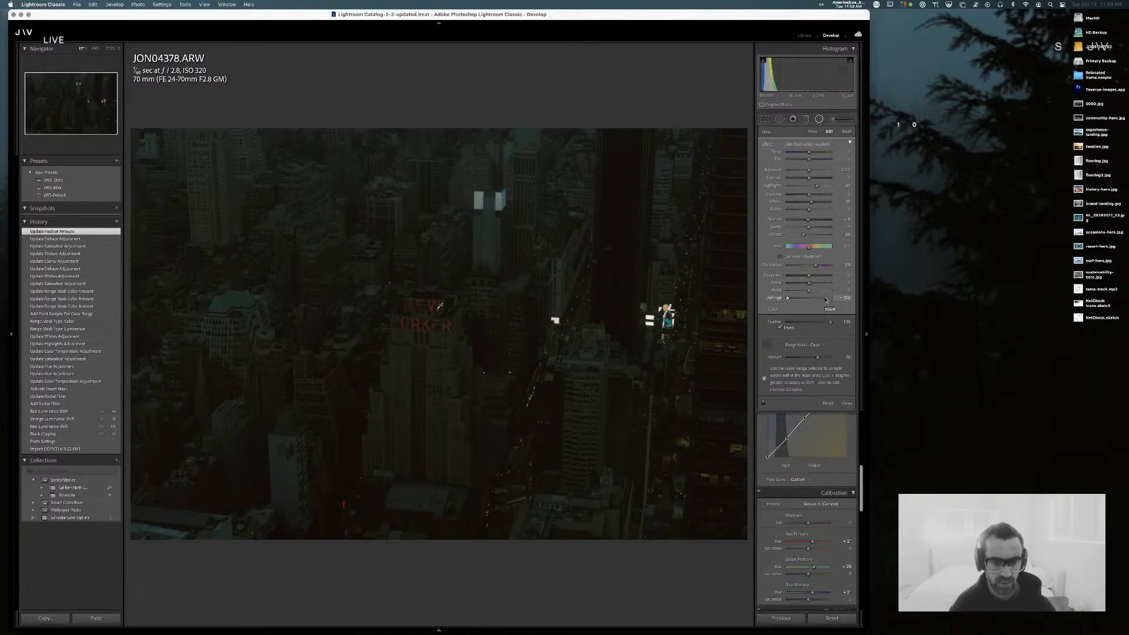
{"action": "key", "text": "super+z"}
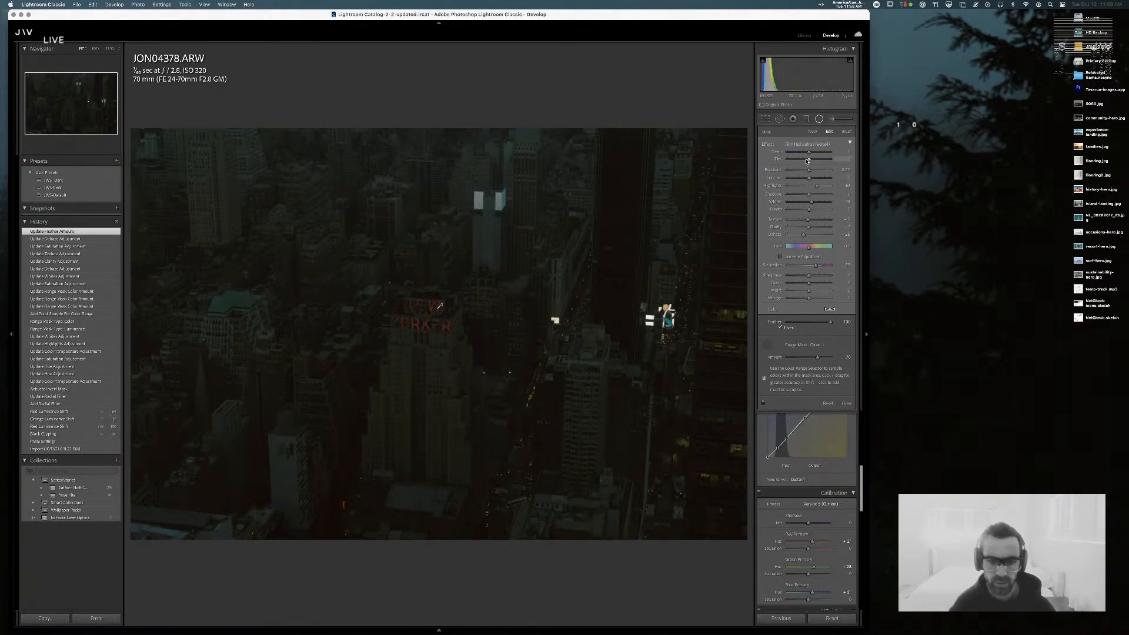
{"action": "left_click_drag", "start_coordinate": [807, 160], "coordinate": [747, 161]}
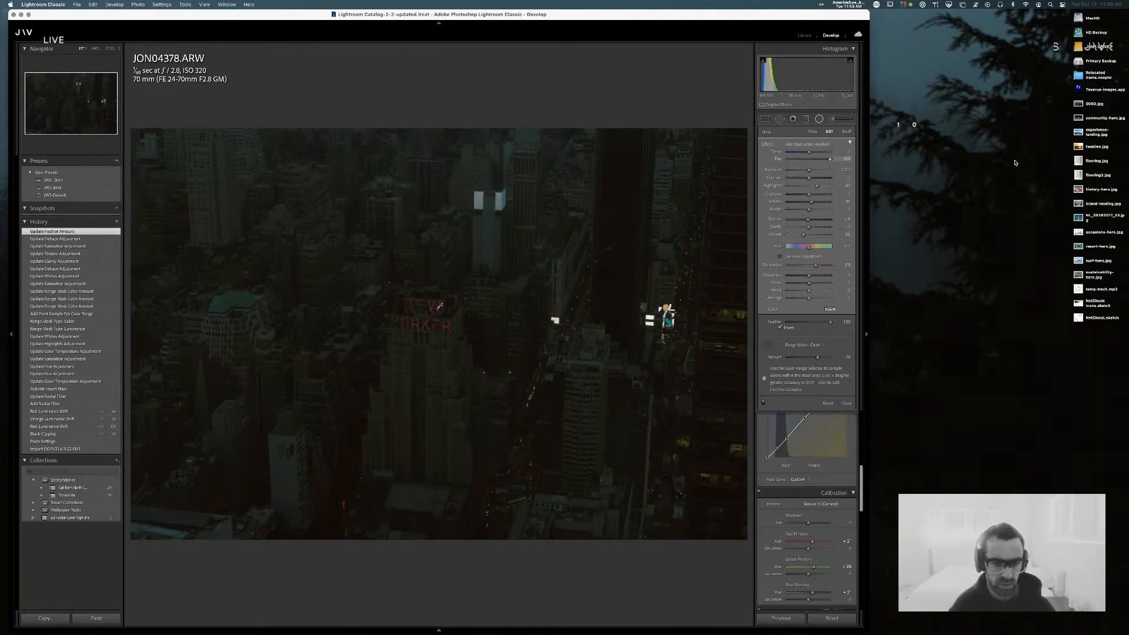
{"action": "key", "text": "super+z"}
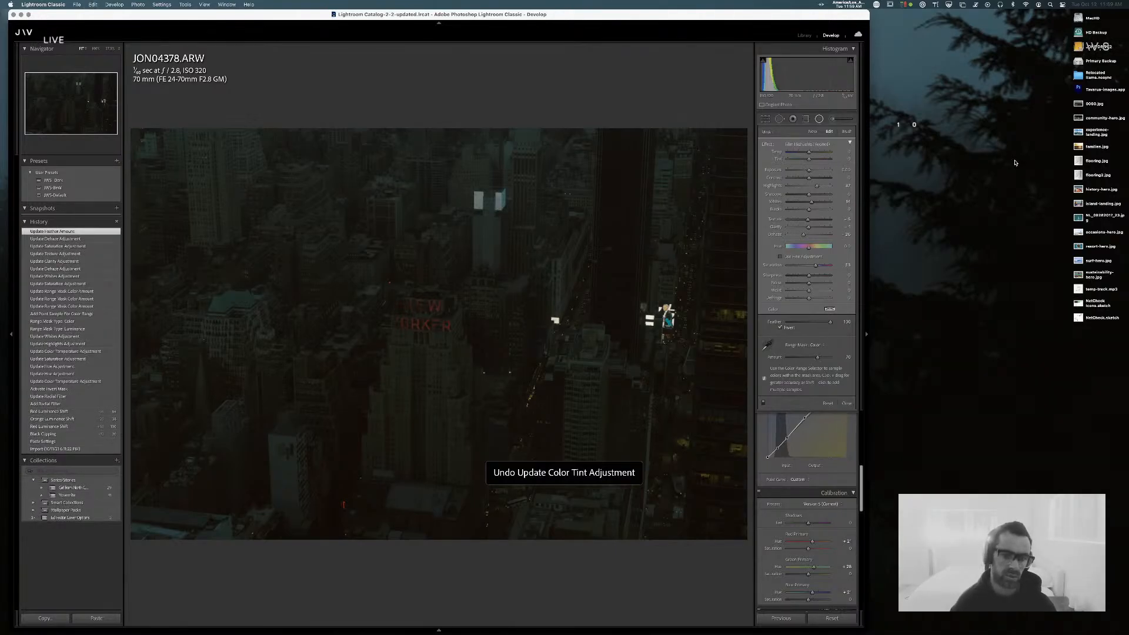
- Undo the sign filter's last feather and dehaze changes
{"action": "key", "text": "Return"}
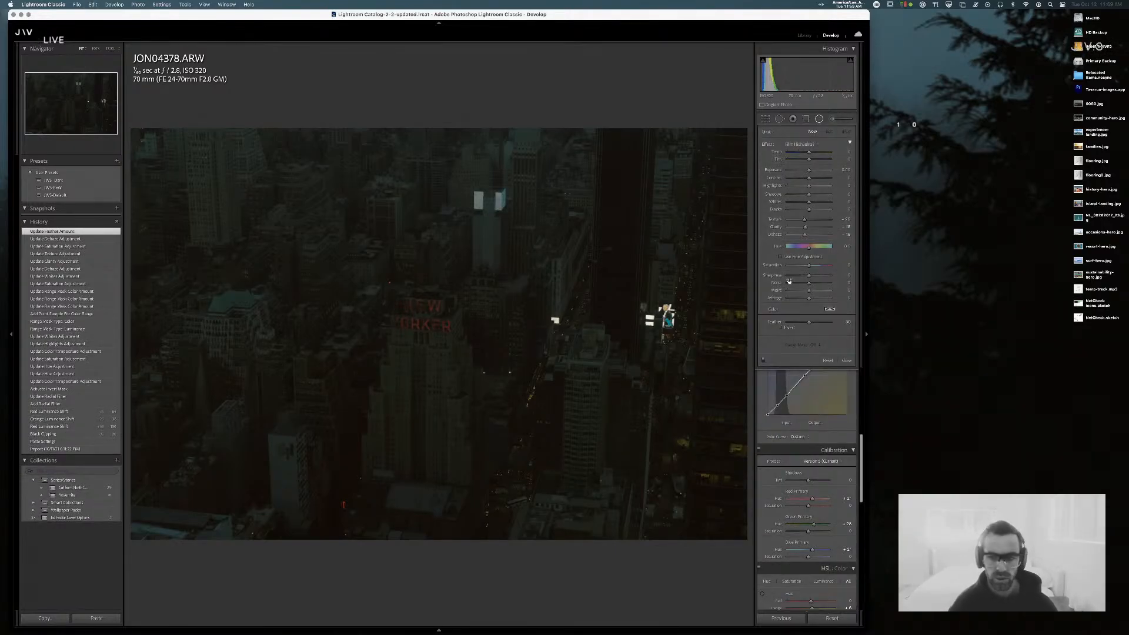
{"action": "left_click_drag", "start_coordinate": [809, 209], "coordinate": [820, 210]}
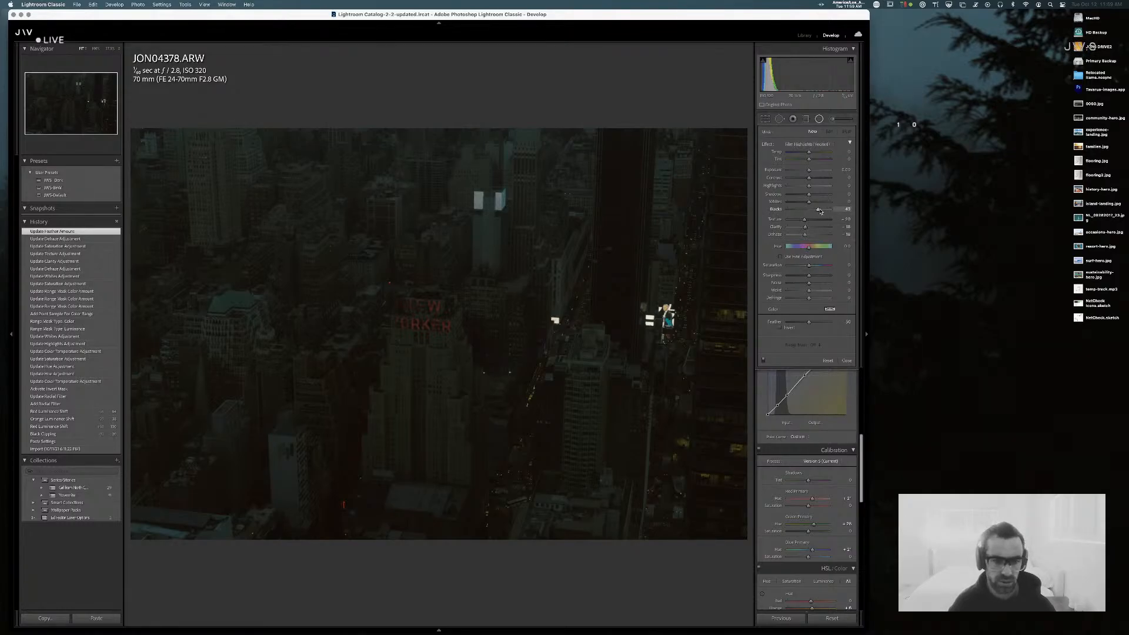
{"action": "key", "text": "super+z"}
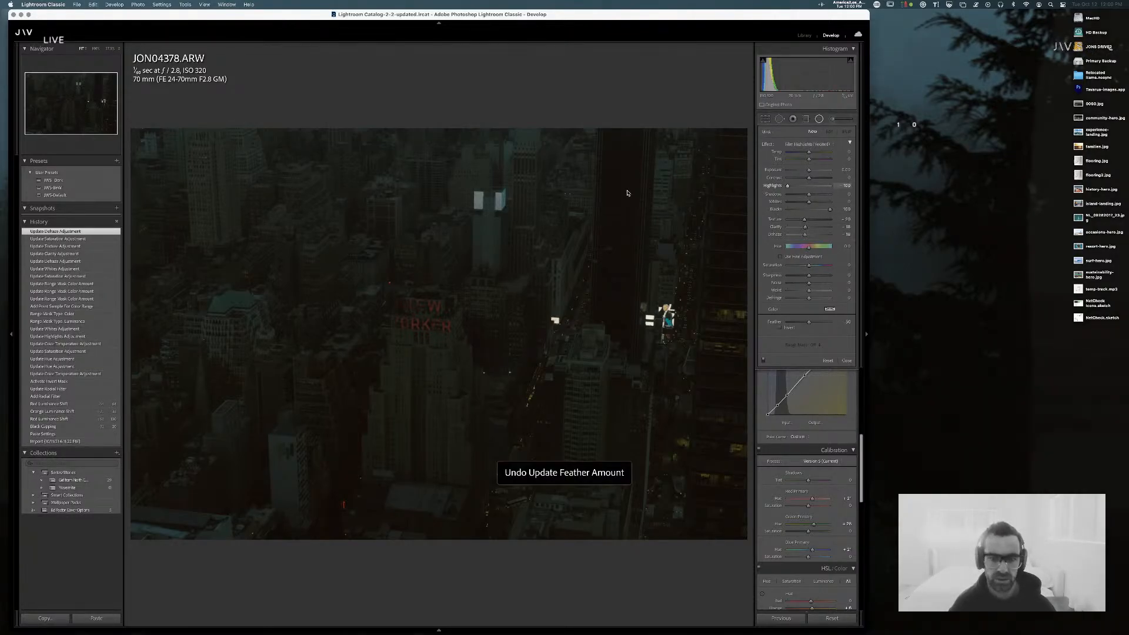
{"action": "key", "text": "super+z"}
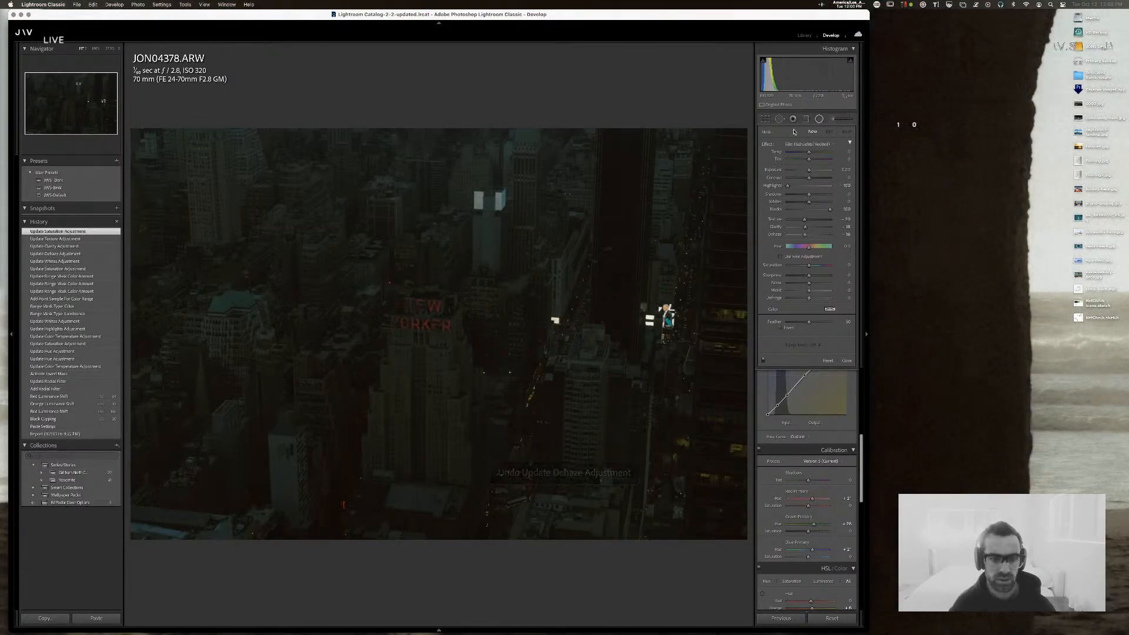
- Lower the sign filter's contrast, highlights and saturation, and fine-tune its clarity
{"action": "left_click", "coordinate": [420, 303]}
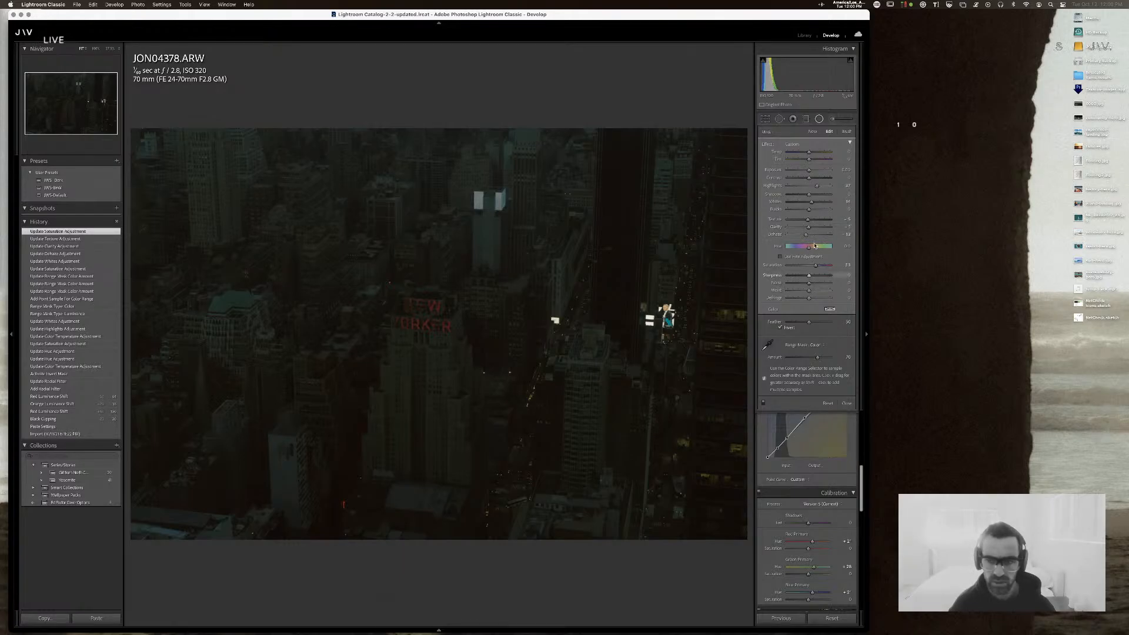
{"action": "mouse_move", "coordinate": [809, 177]}
{"action": "left_mouse_down"}
{"action": "mouse_move", "coordinate": [785, 178]}
{"action": "mouse_move", "coordinate": [807, 186]}
{"action": "left_mouse_up"}
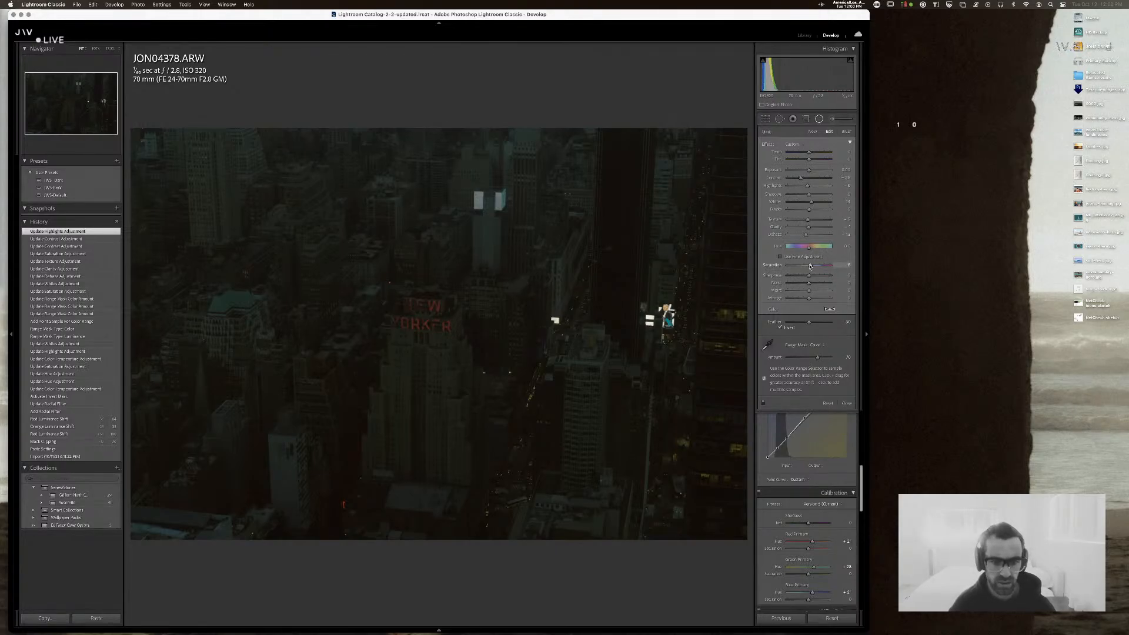
{"action": "left_click_drag", "start_coordinate": [810, 266], "coordinate": [808, 227]}
- Compare the New Yorker sign with the radial filter off and on, and close the filter
{"action": "left_click", "coordinate": [762, 403]}
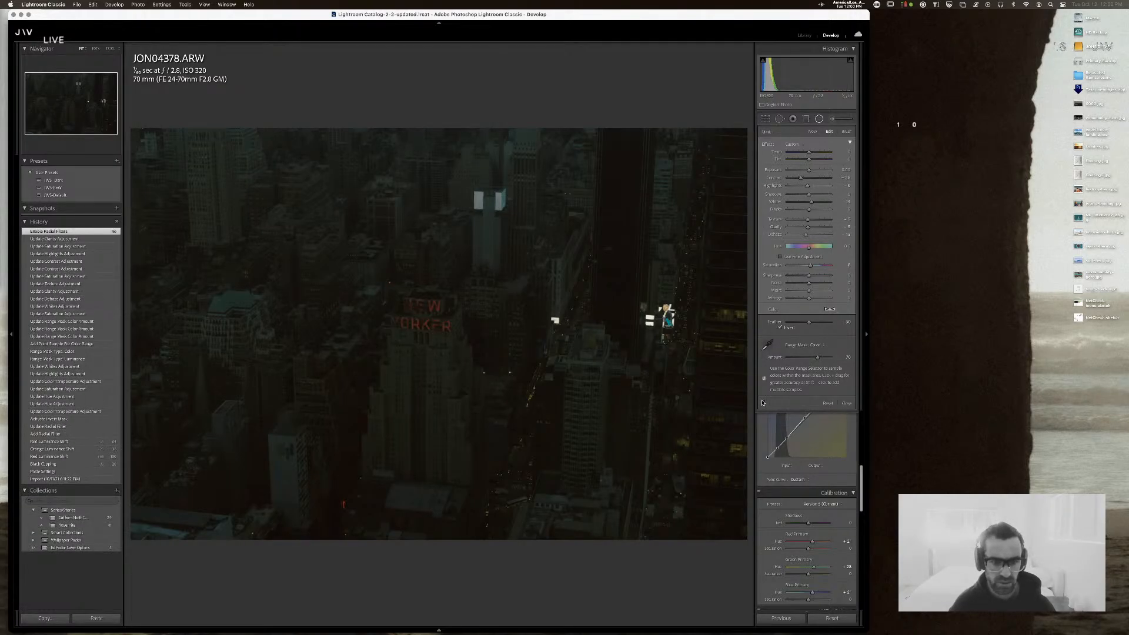
{"action": "left_click", "coordinate": [762, 403]}
{"action": "left_click", "coordinate": [761, 402]}
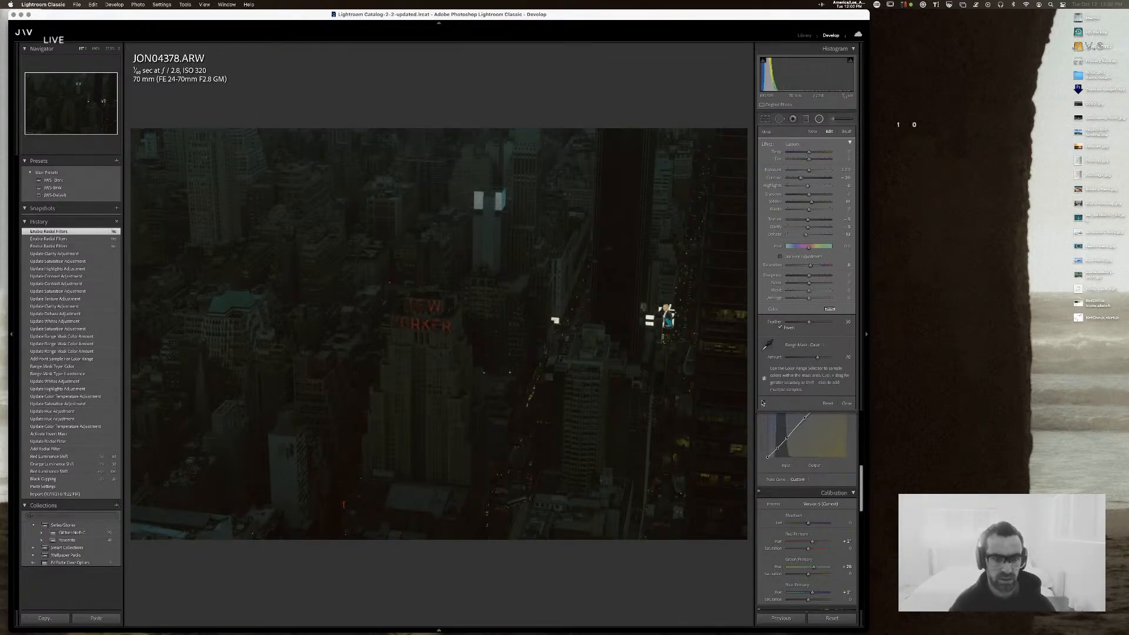
{"action": "left_click", "coordinate": [762, 402]}
{"action": "left_click", "coordinate": [762, 403]}
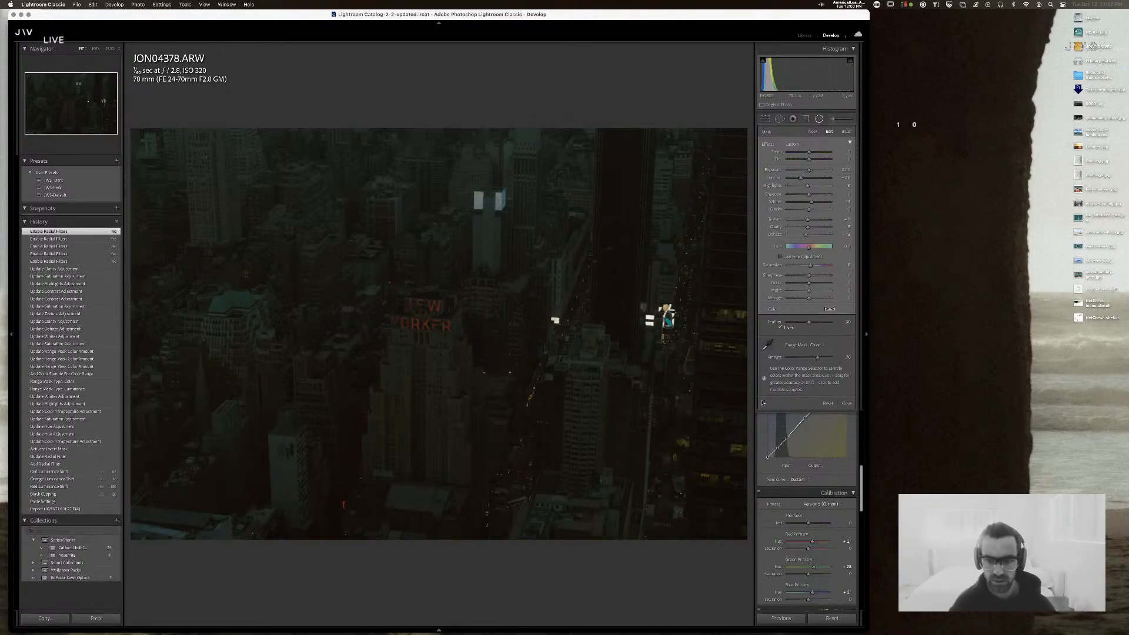
{"action": "left_click", "coordinate": [845, 403]}
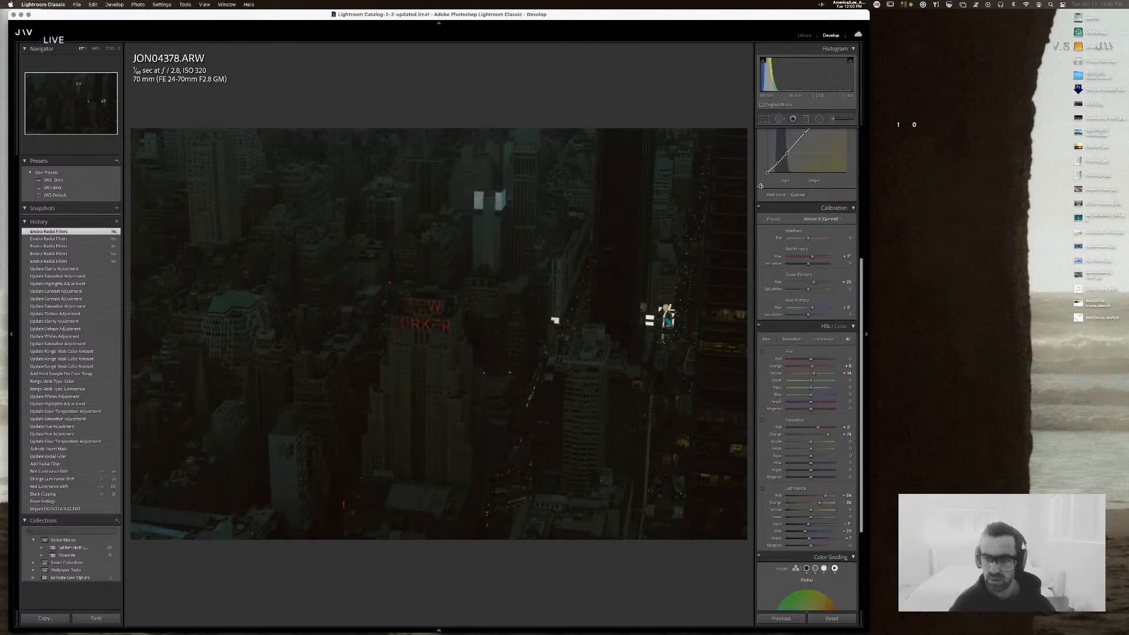
- Try a tighter crop of JON04378.ARW around the New Yorker sign, excluding the bright street lights beyond the dark tower
{"action": "left_click", "coordinate": [765, 119]}
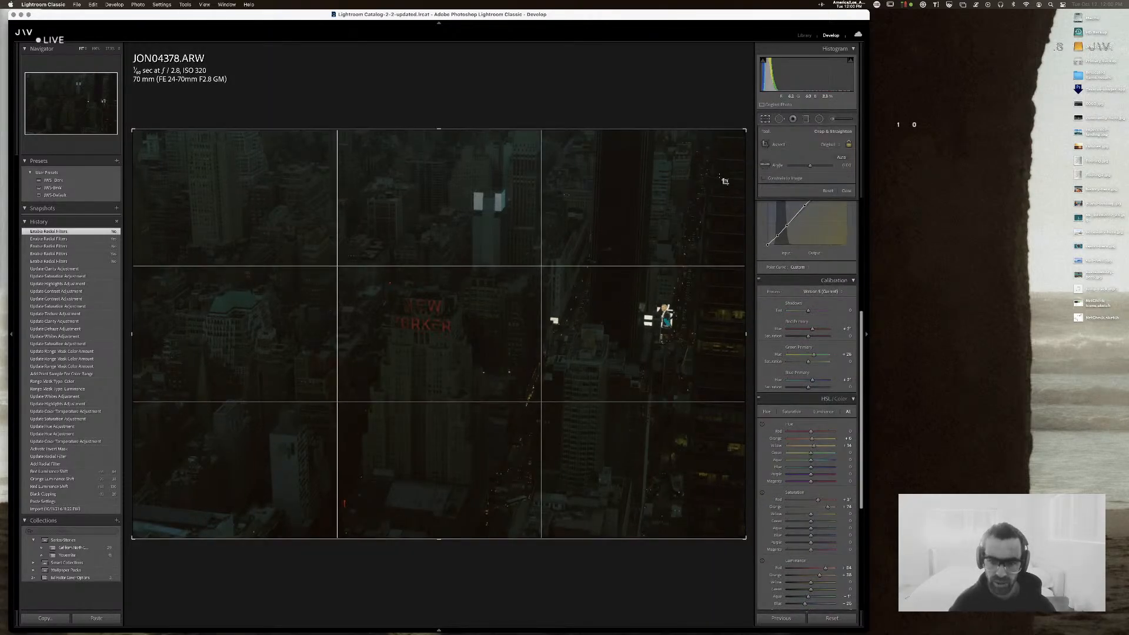
{"action": "left_click_drag", "start_coordinate": [745, 129], "coordinate": [664, 183]}
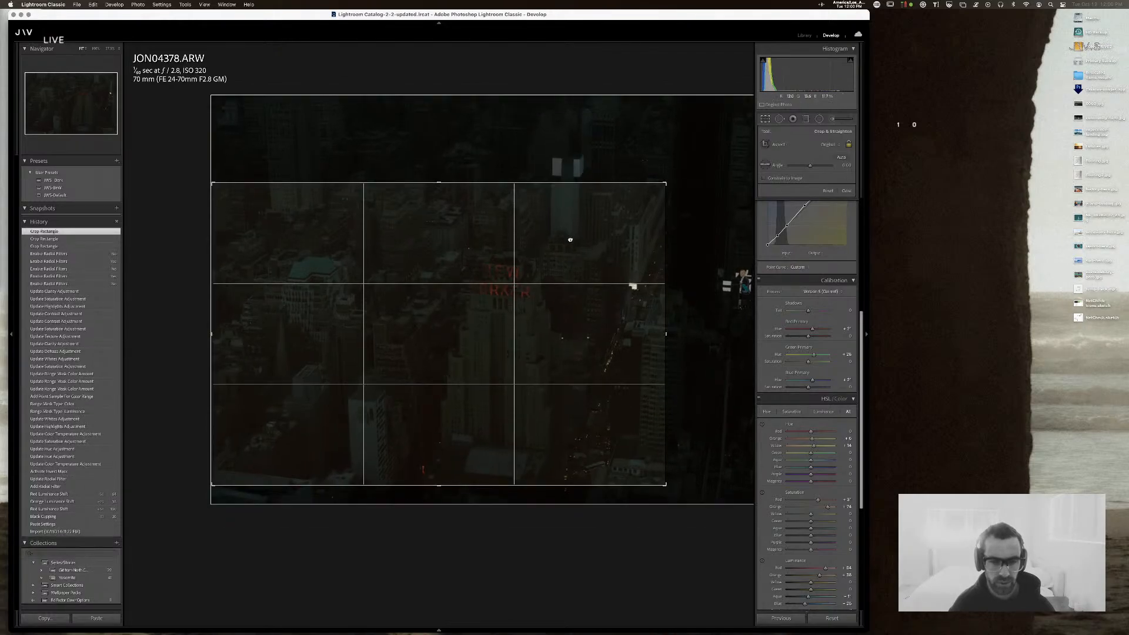
{"action": "left_click_drag", "start_coordinate": [569, 239], "coordinate": [595, 246]}
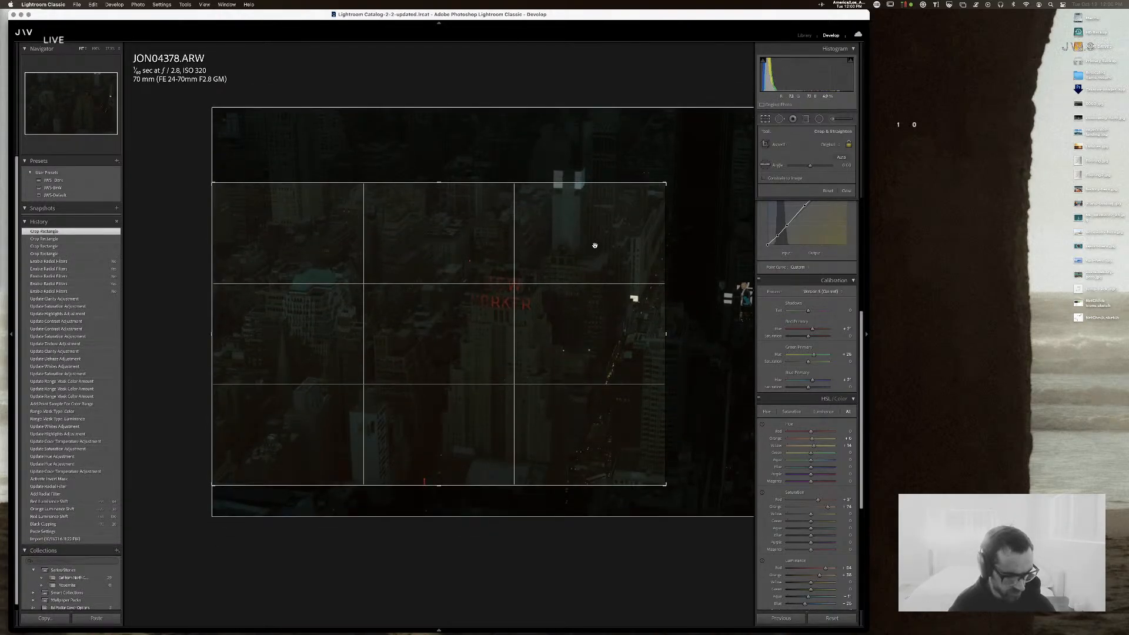
{"action": "key", "text": "Return"}
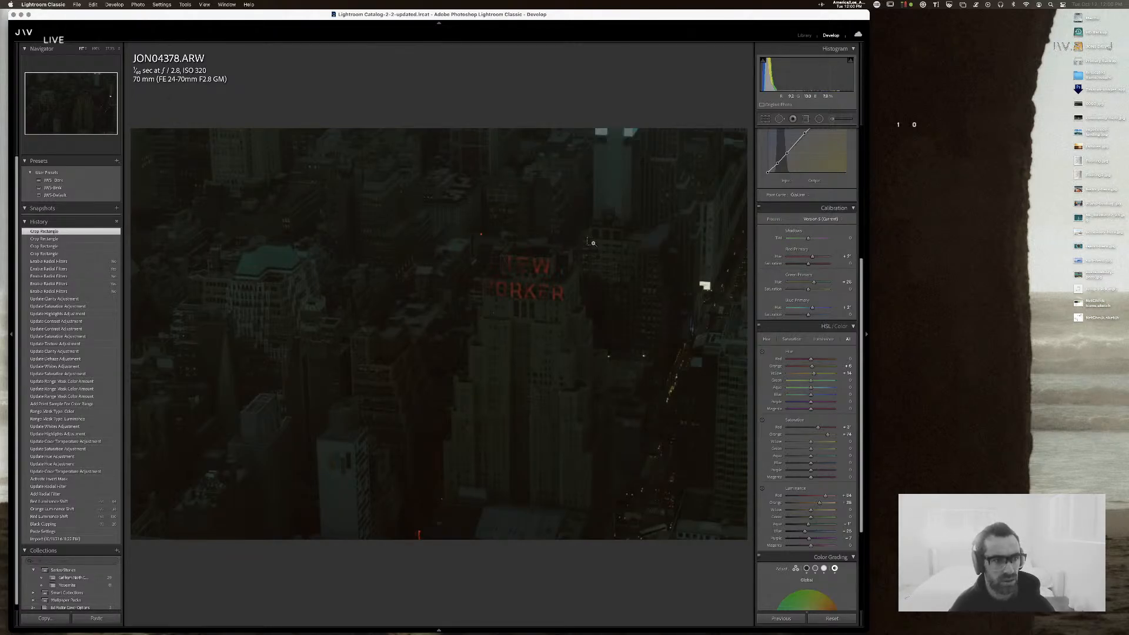
- Undo the latest crop changes to return to a wider framing of the New Yorker building
{"action": "key", "text": "super+z"}
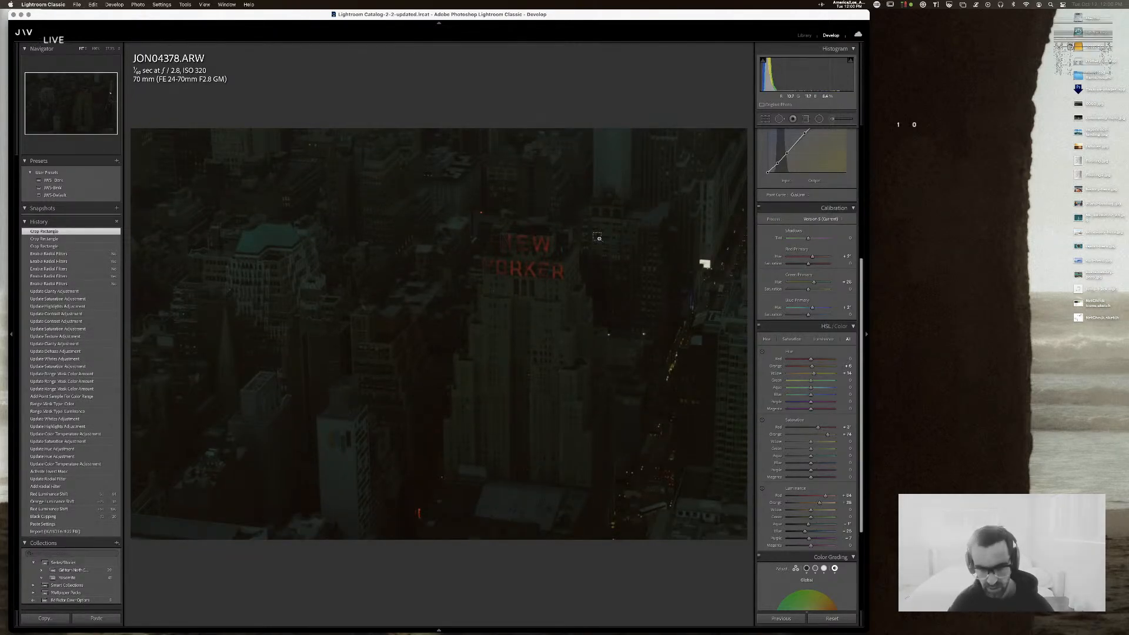
{"action": "key", "text": "super+z"}
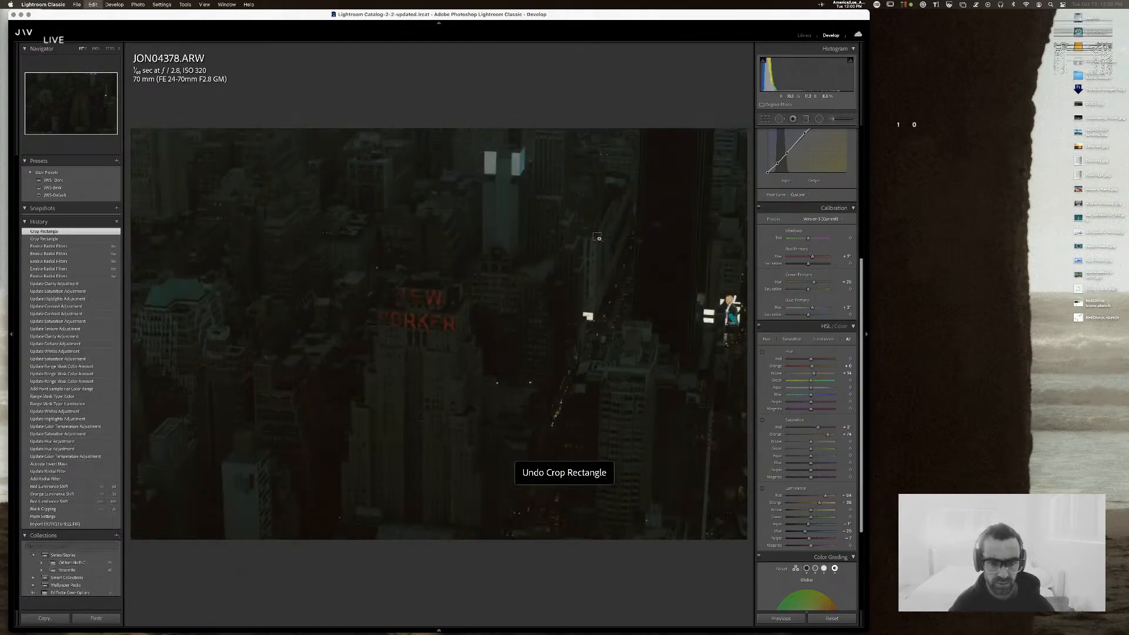
{"action": "key", "text": "super+z"}
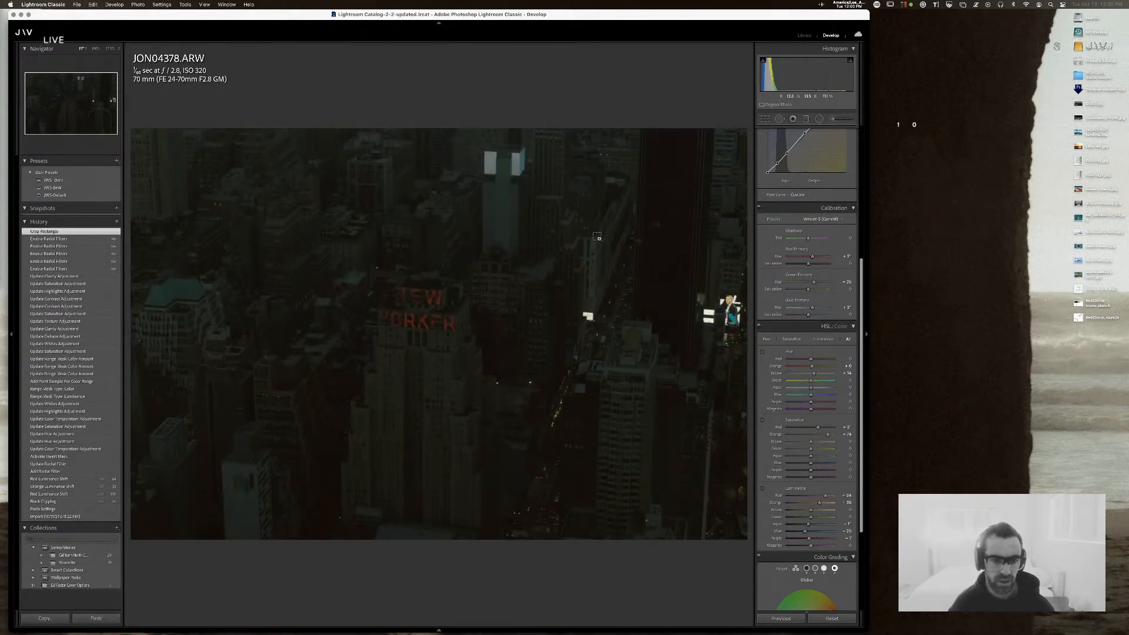
- Try repositioning the crop to include more city above the New Yorker sign, and undo all cropping
{"action": "key", "text": "r"}
{"action": "left_click_drag", "start_coordinate": [588, 247], "coordinate": [677, 310]}
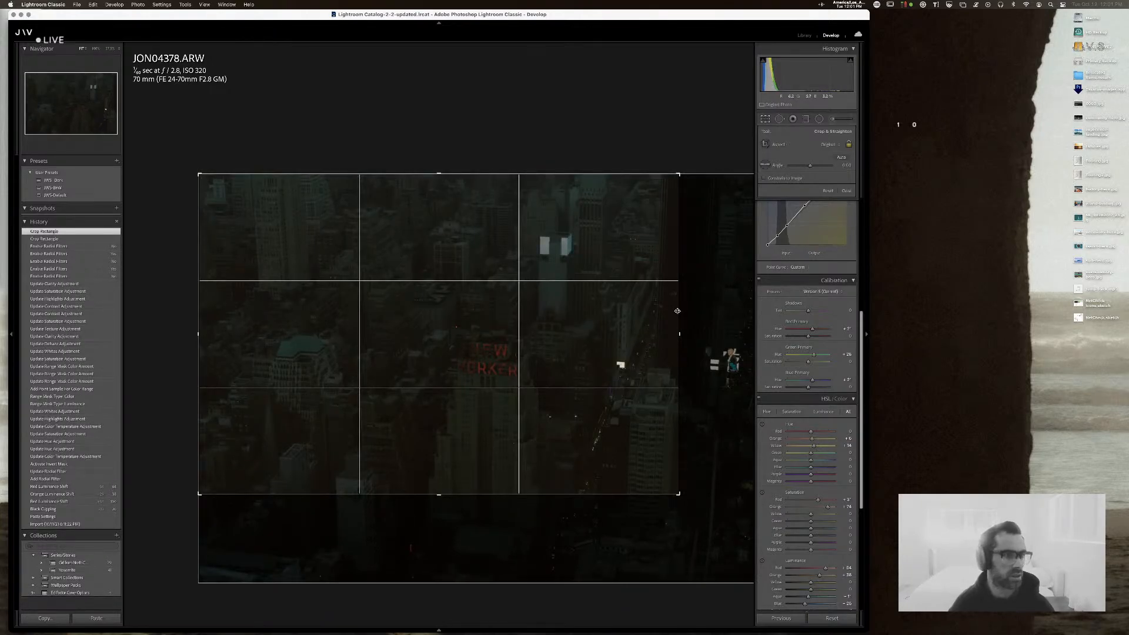
{"action": "key", "text": "Return"}
{"action": "key", "text": "super+z"}
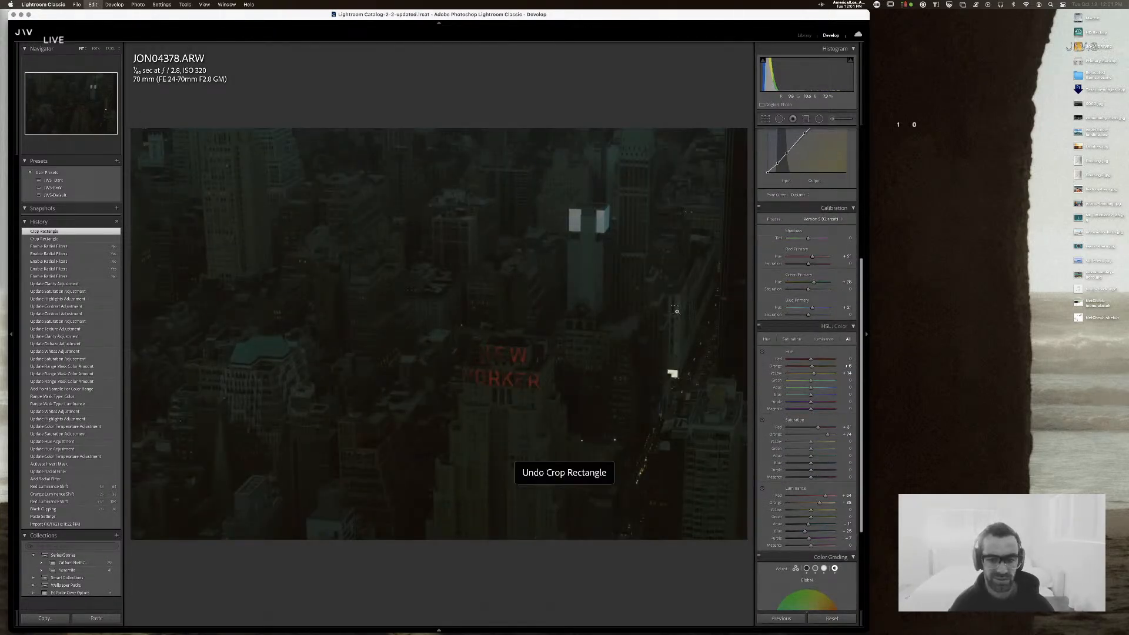
{"action": "key", "text": "super+z"}
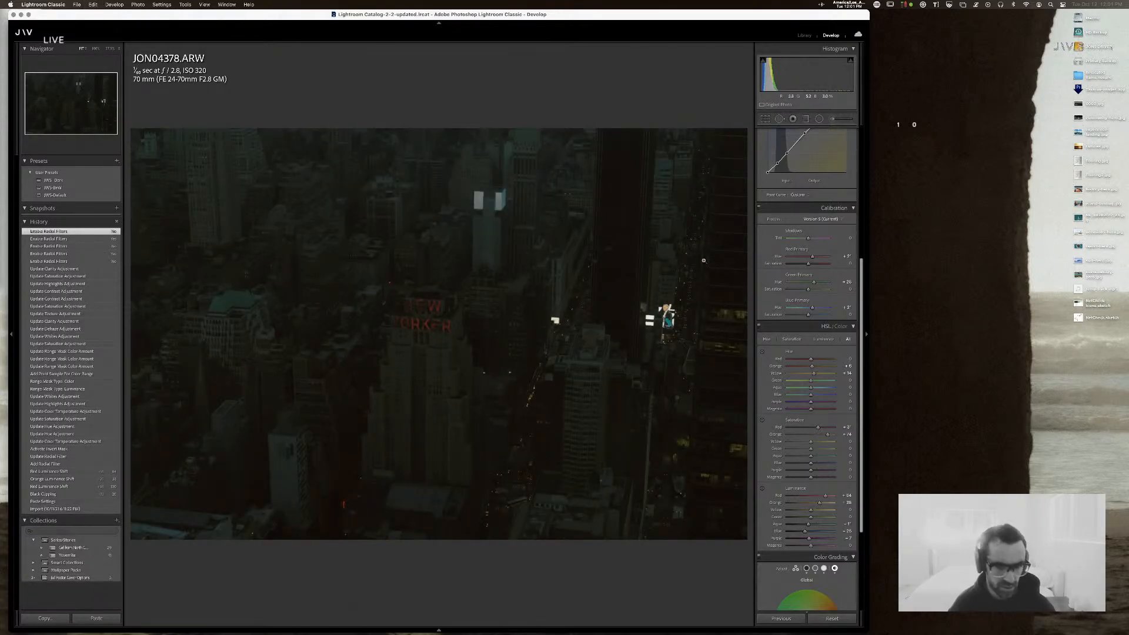
- Review JON04379.ARW and the preceding photos in the library, back to the graded JON04367.ARW Copy 1
{"action": "key", "text": "g"}
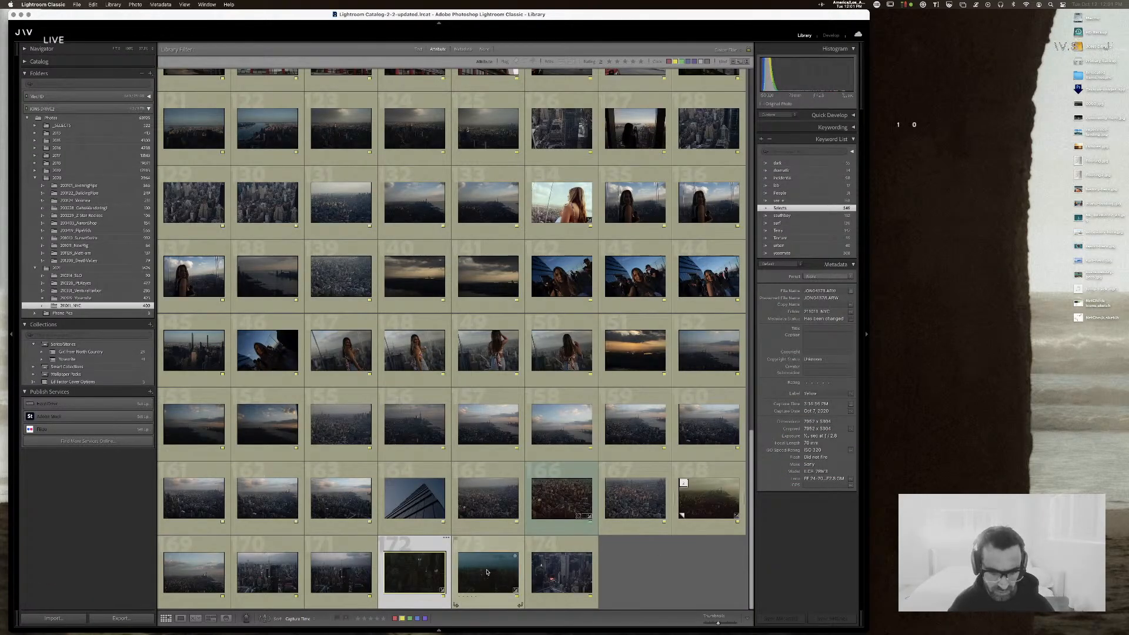
{"action": "double_click", "coordinate": [487, 572]}
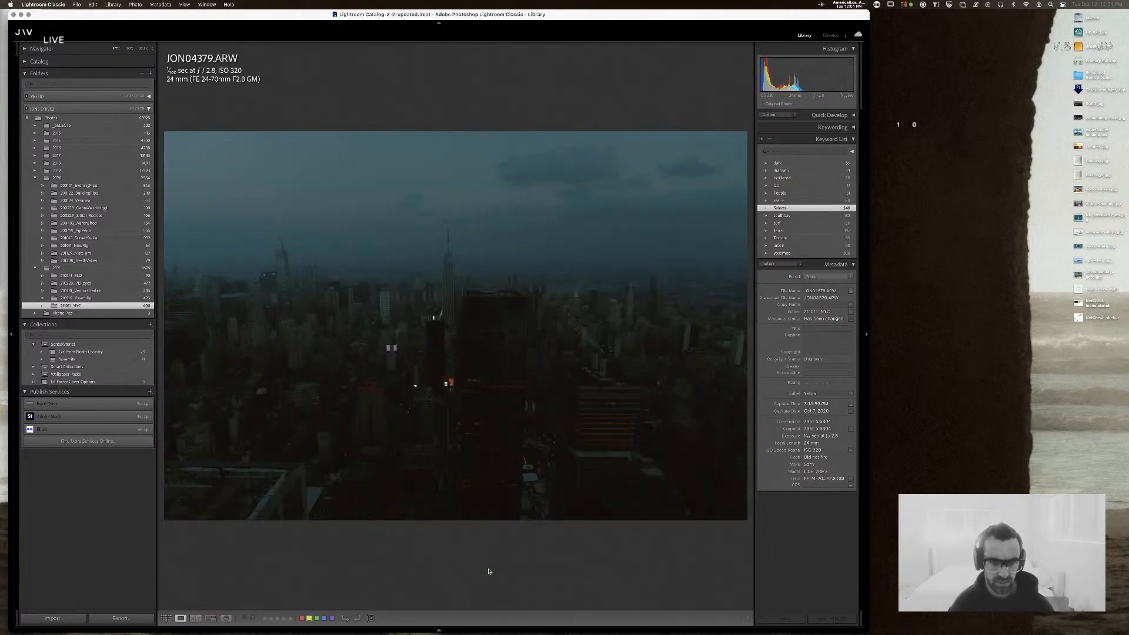
{"action": "key", "text": "Left"}
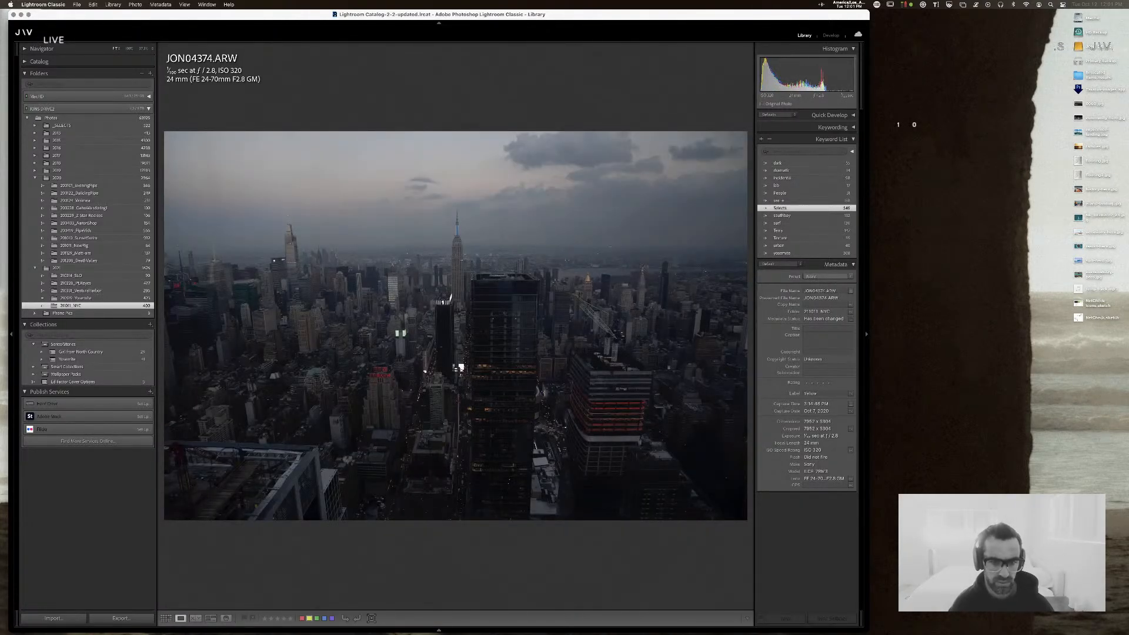
{"action": "key", "text": "Left"}
{"action": "key", "text": "Left"}
{"action": "key", "text": "Left"}
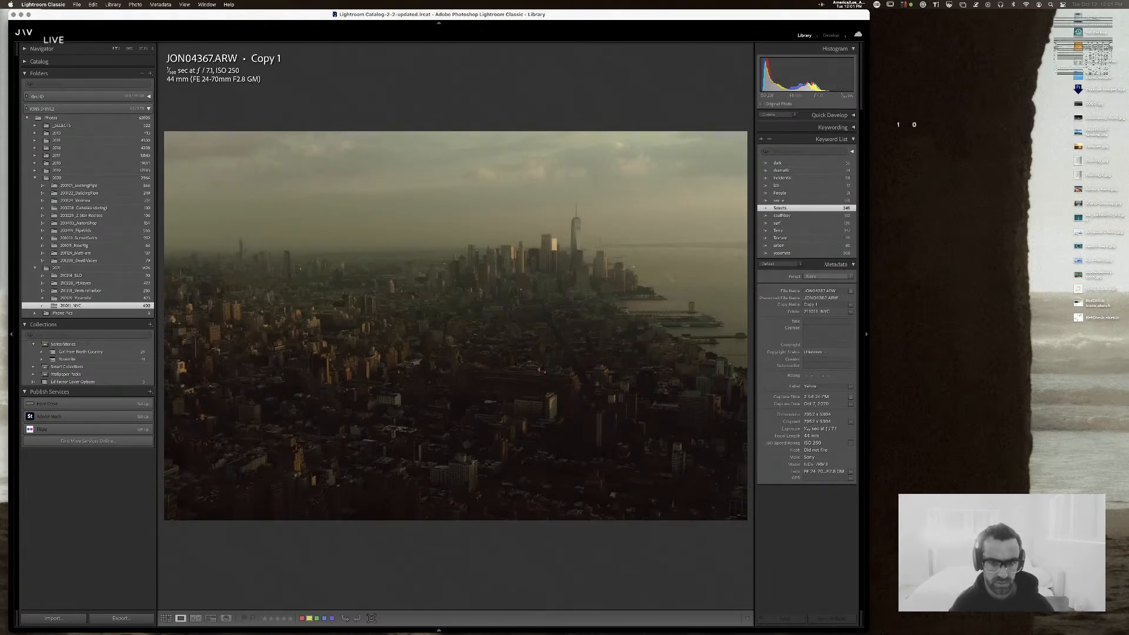
{"action": "key", "text": "Right"}
{"action": "key", "text": "Left"}
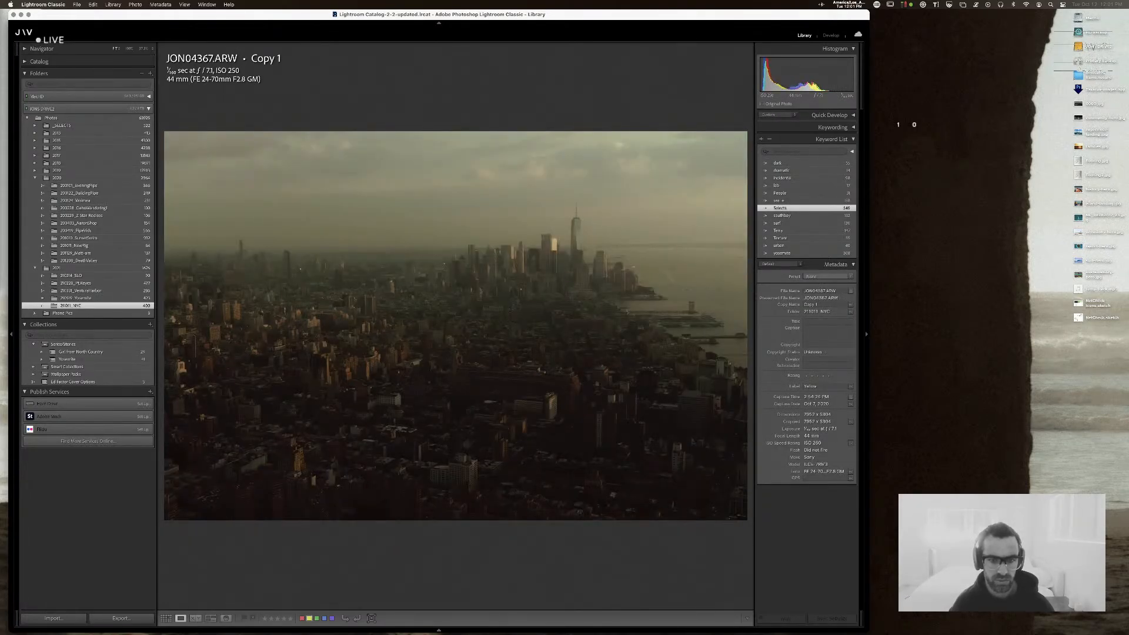
- Try pasting the copied develop settings onto JON04369.ARW, compare it with and without them, and undo the paste
{"action": "key", "text": "Right"}
{"action": "key", "text": "Right"}
{"action": "key", "text": "super+shift+v"}
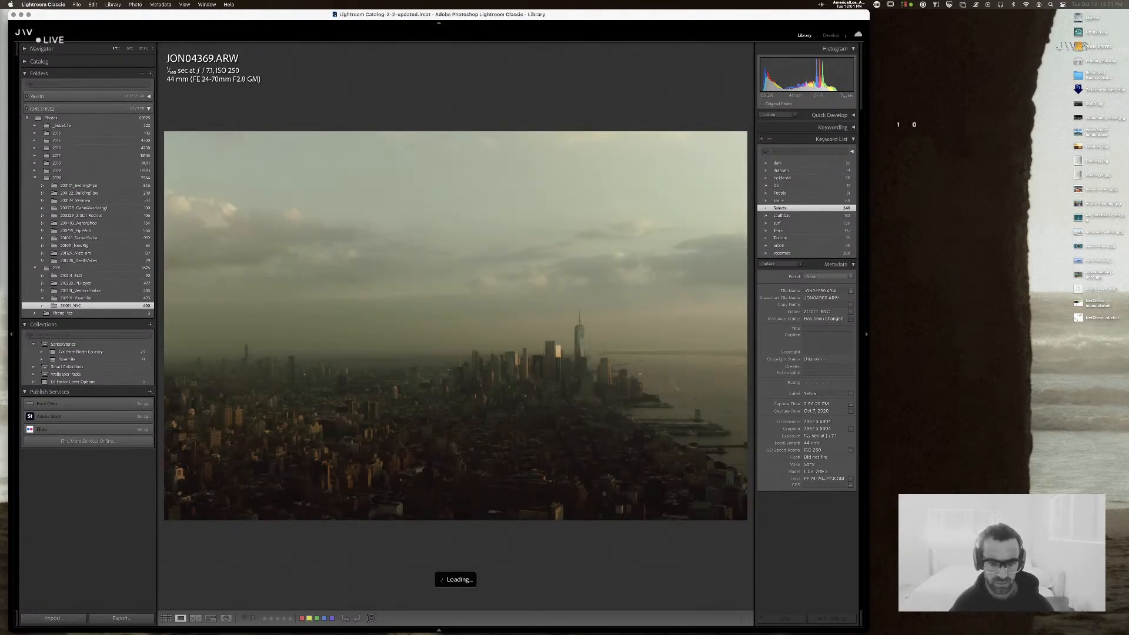
{"action": "key", "text": "super+z"}
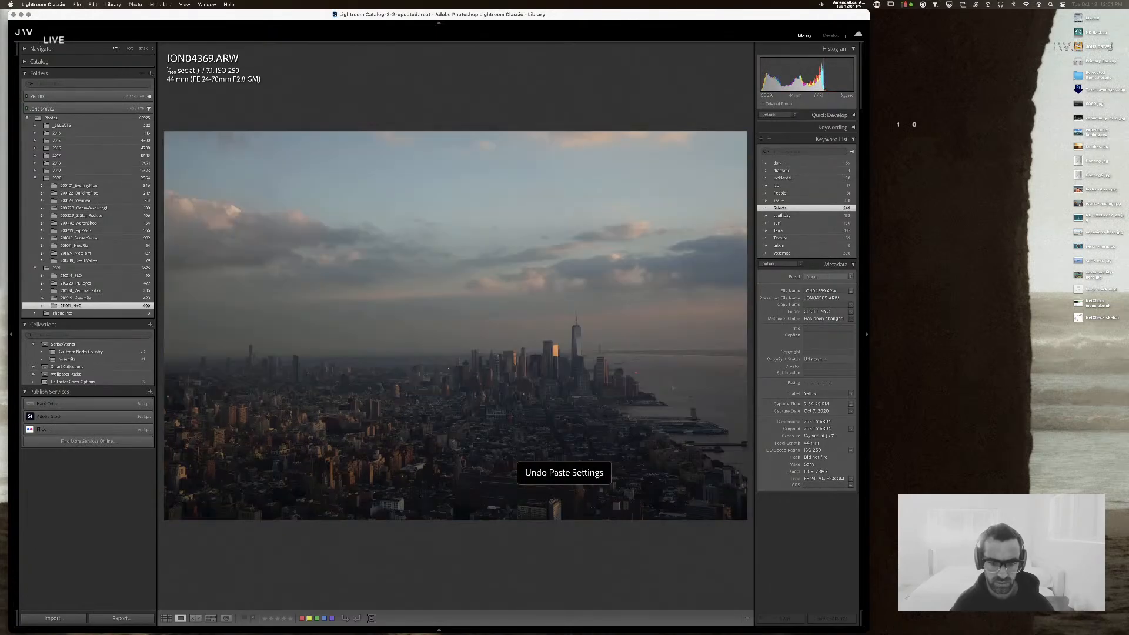
{"action": "key", "text": "super+shift+z"}
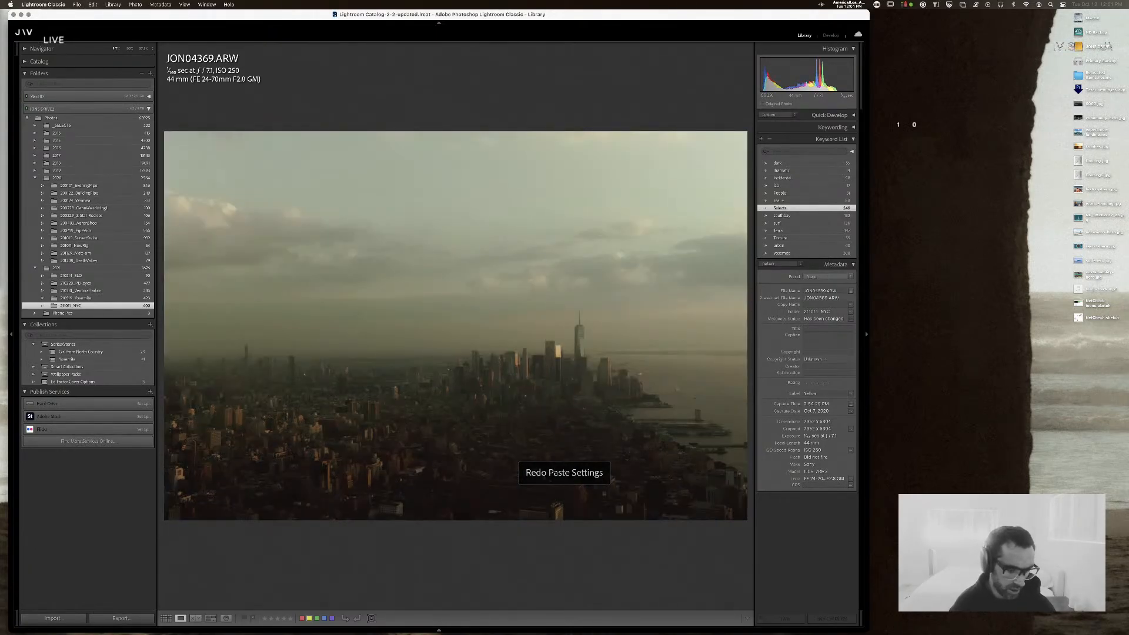
{"action": "key", "text": "super+z"}
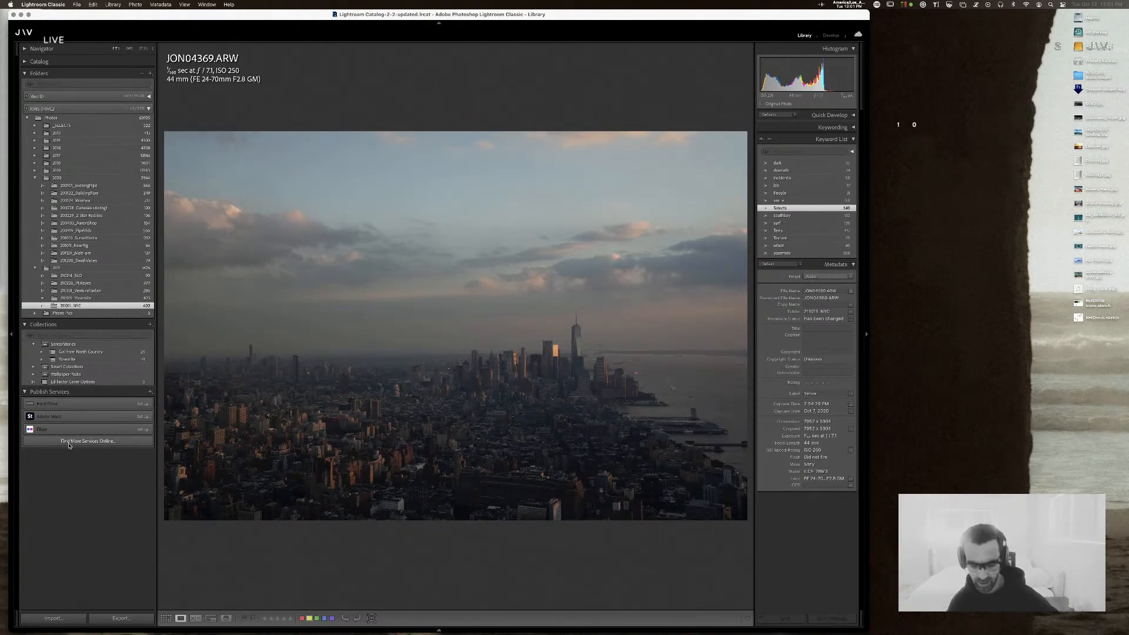
- Look at JON04320.ARW enlarged and browse the earlier New York photos in the library grid
{"action": "key", "text": "g"}
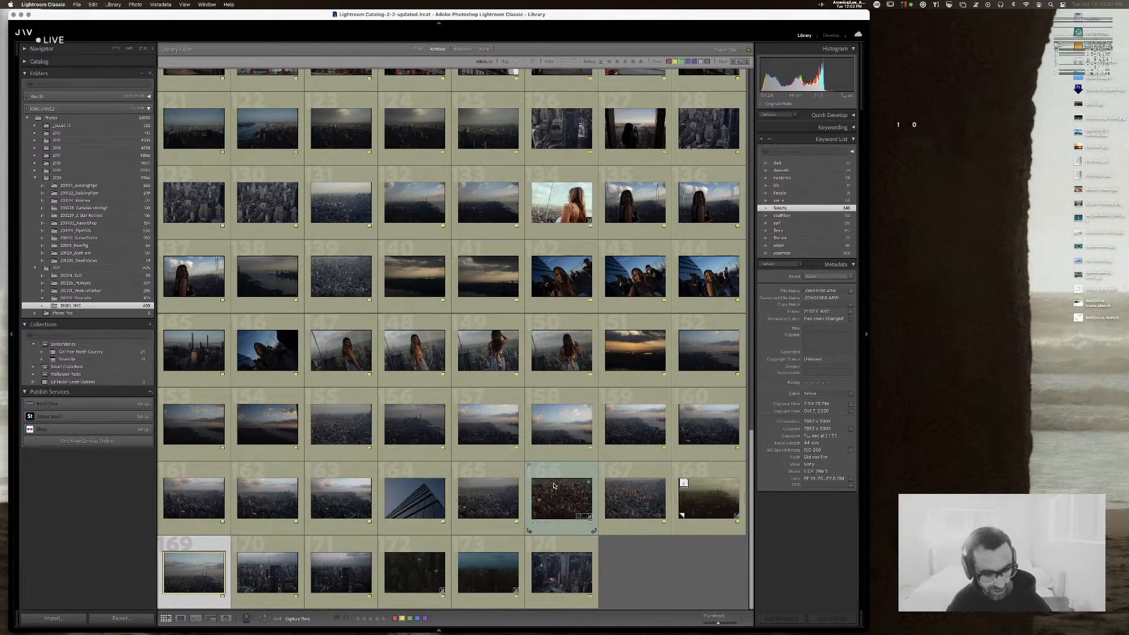
{"action": "double_click", "coordinate": [203, 344]}
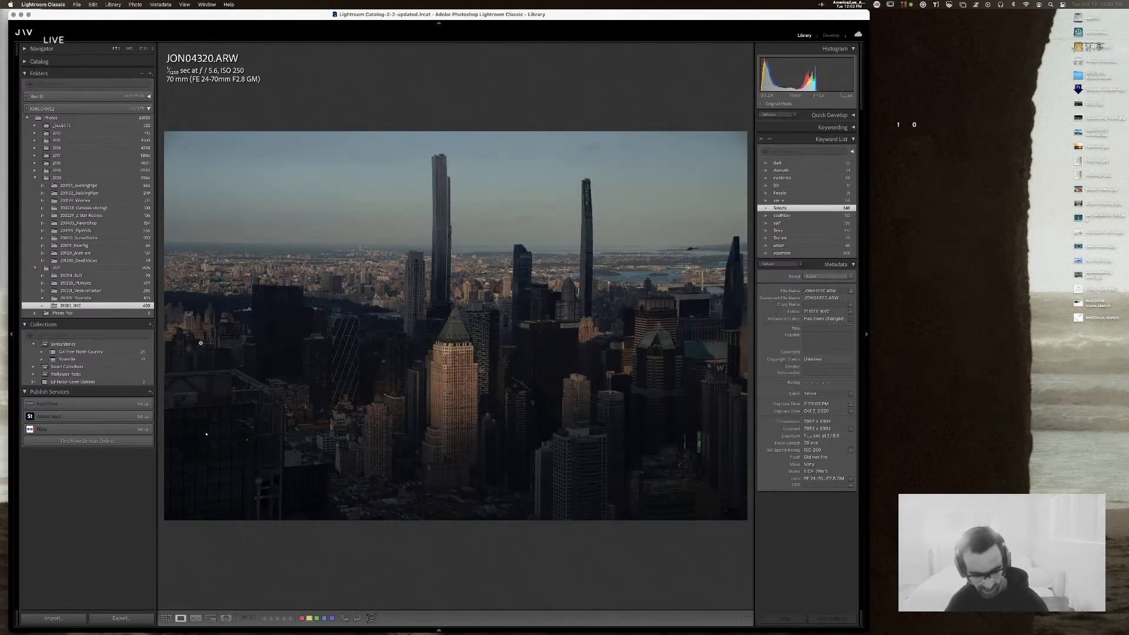
{"action": "double_click", "coordinate": [198, 343]}
{"action": "scroll", "coordinate": [415, 321], "scroll_direction": "up", "scroll_amount": 2}
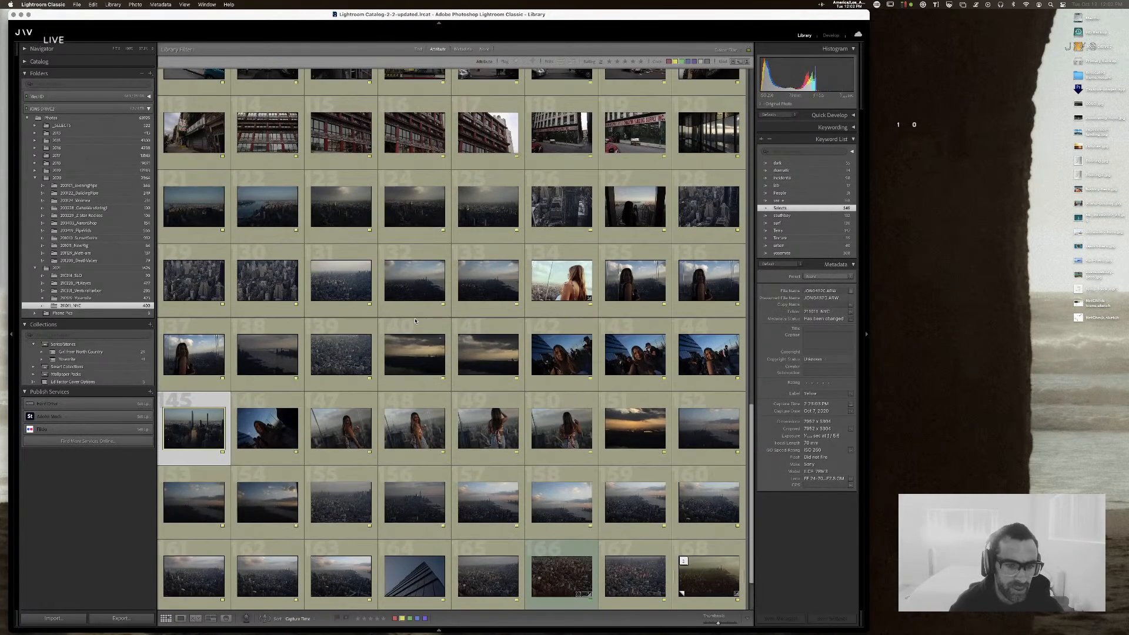
{"action": "scroll", "coordinate": [415, 321], "scroll_direction": "up", "scroll_amount": 5}
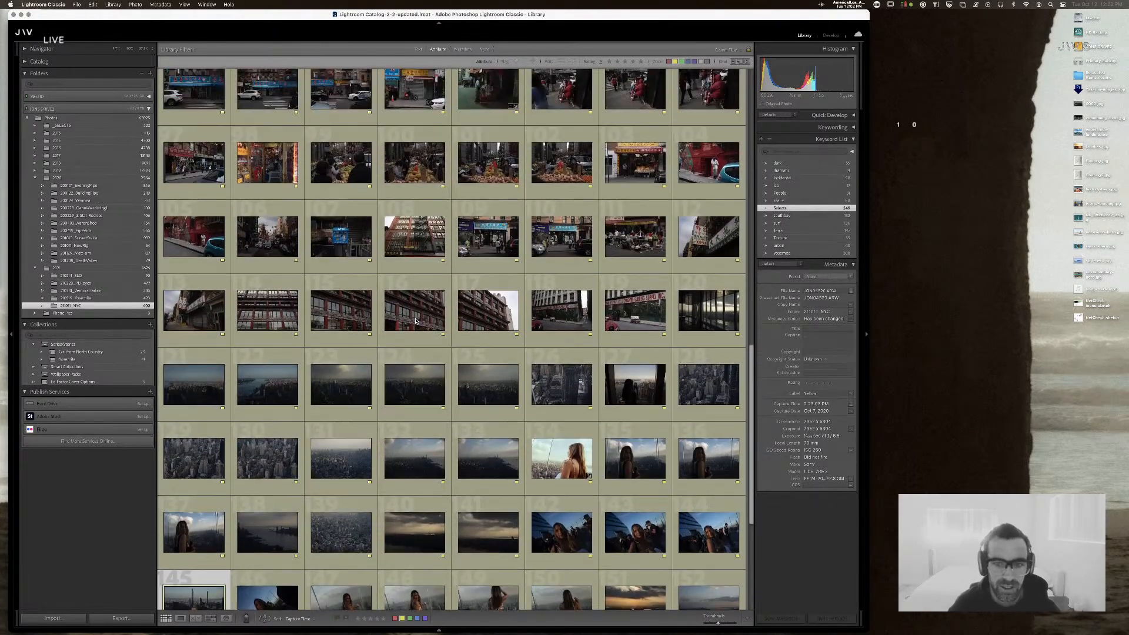
{"action": "scroll", "coordinate": [414, 322], "scroll_direction": "up", "scroll_amount": 2}
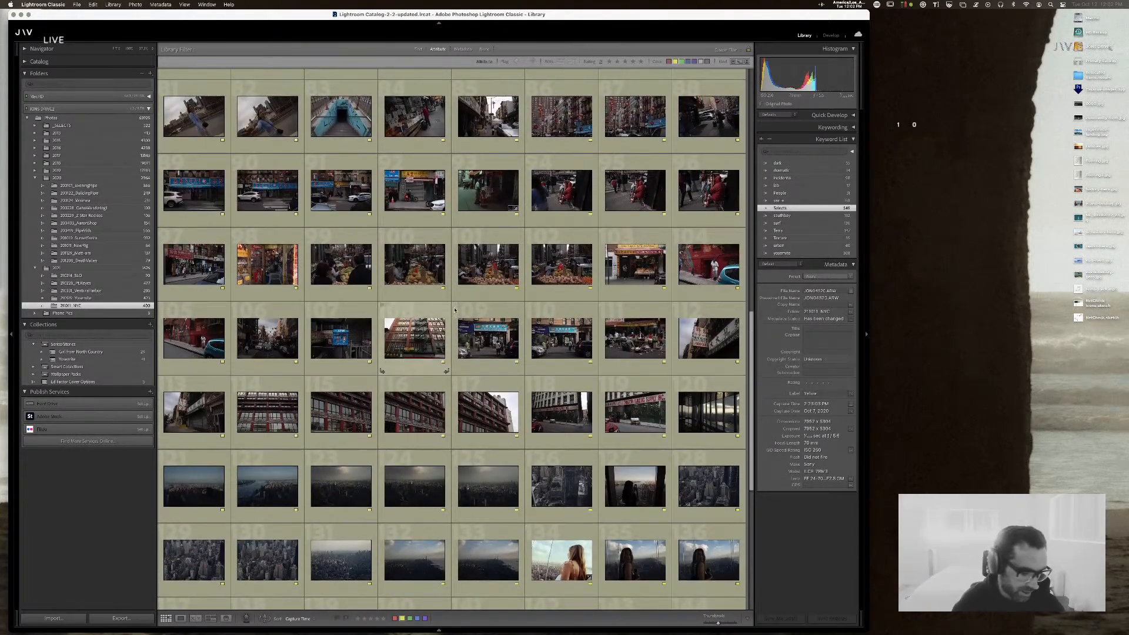
{"action": "key", "text": "super+Tab"}
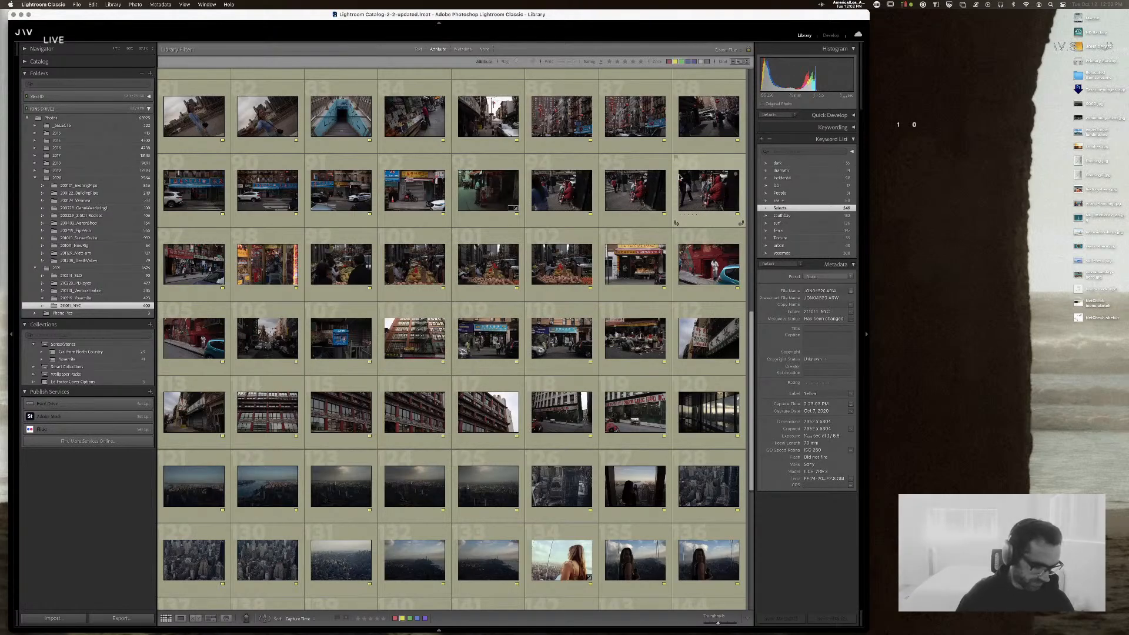